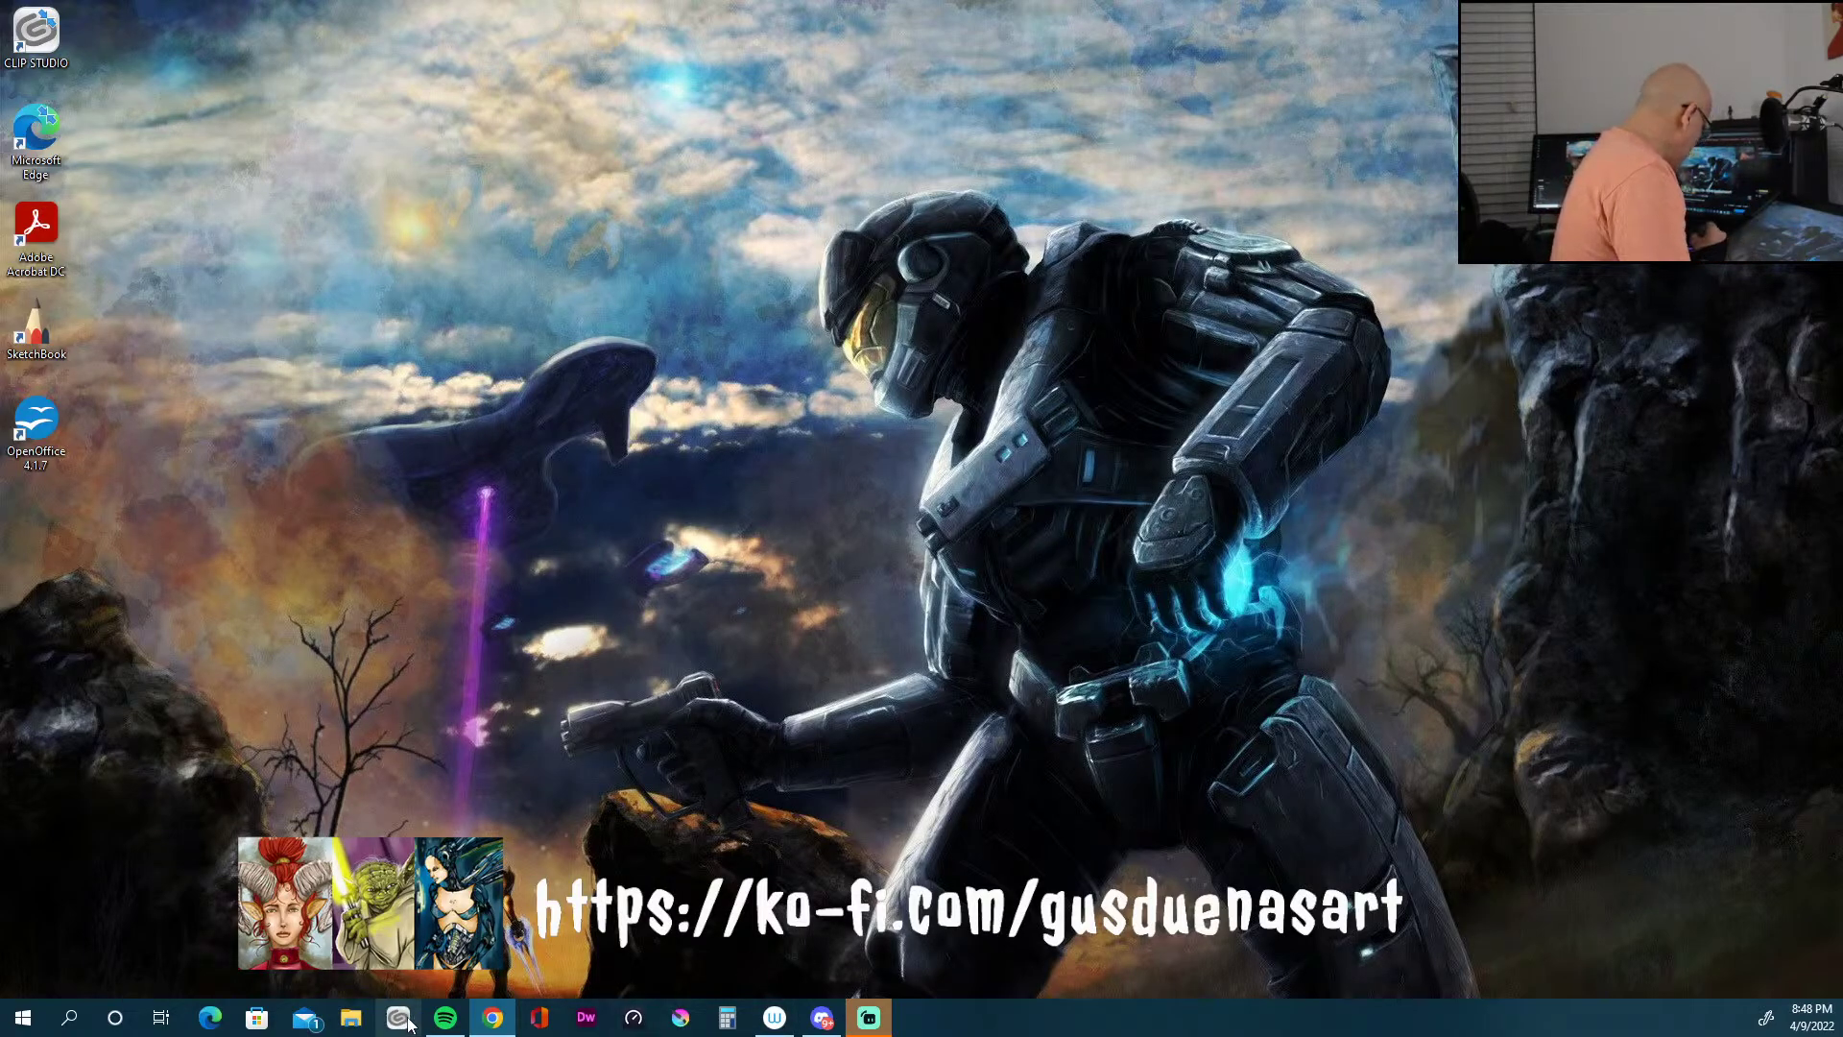
# Step: Launch Clip Studio, open the recent work samuraya2 and inspect the character's face, torso and sword area up close
pyautogui.click(306, 1018)
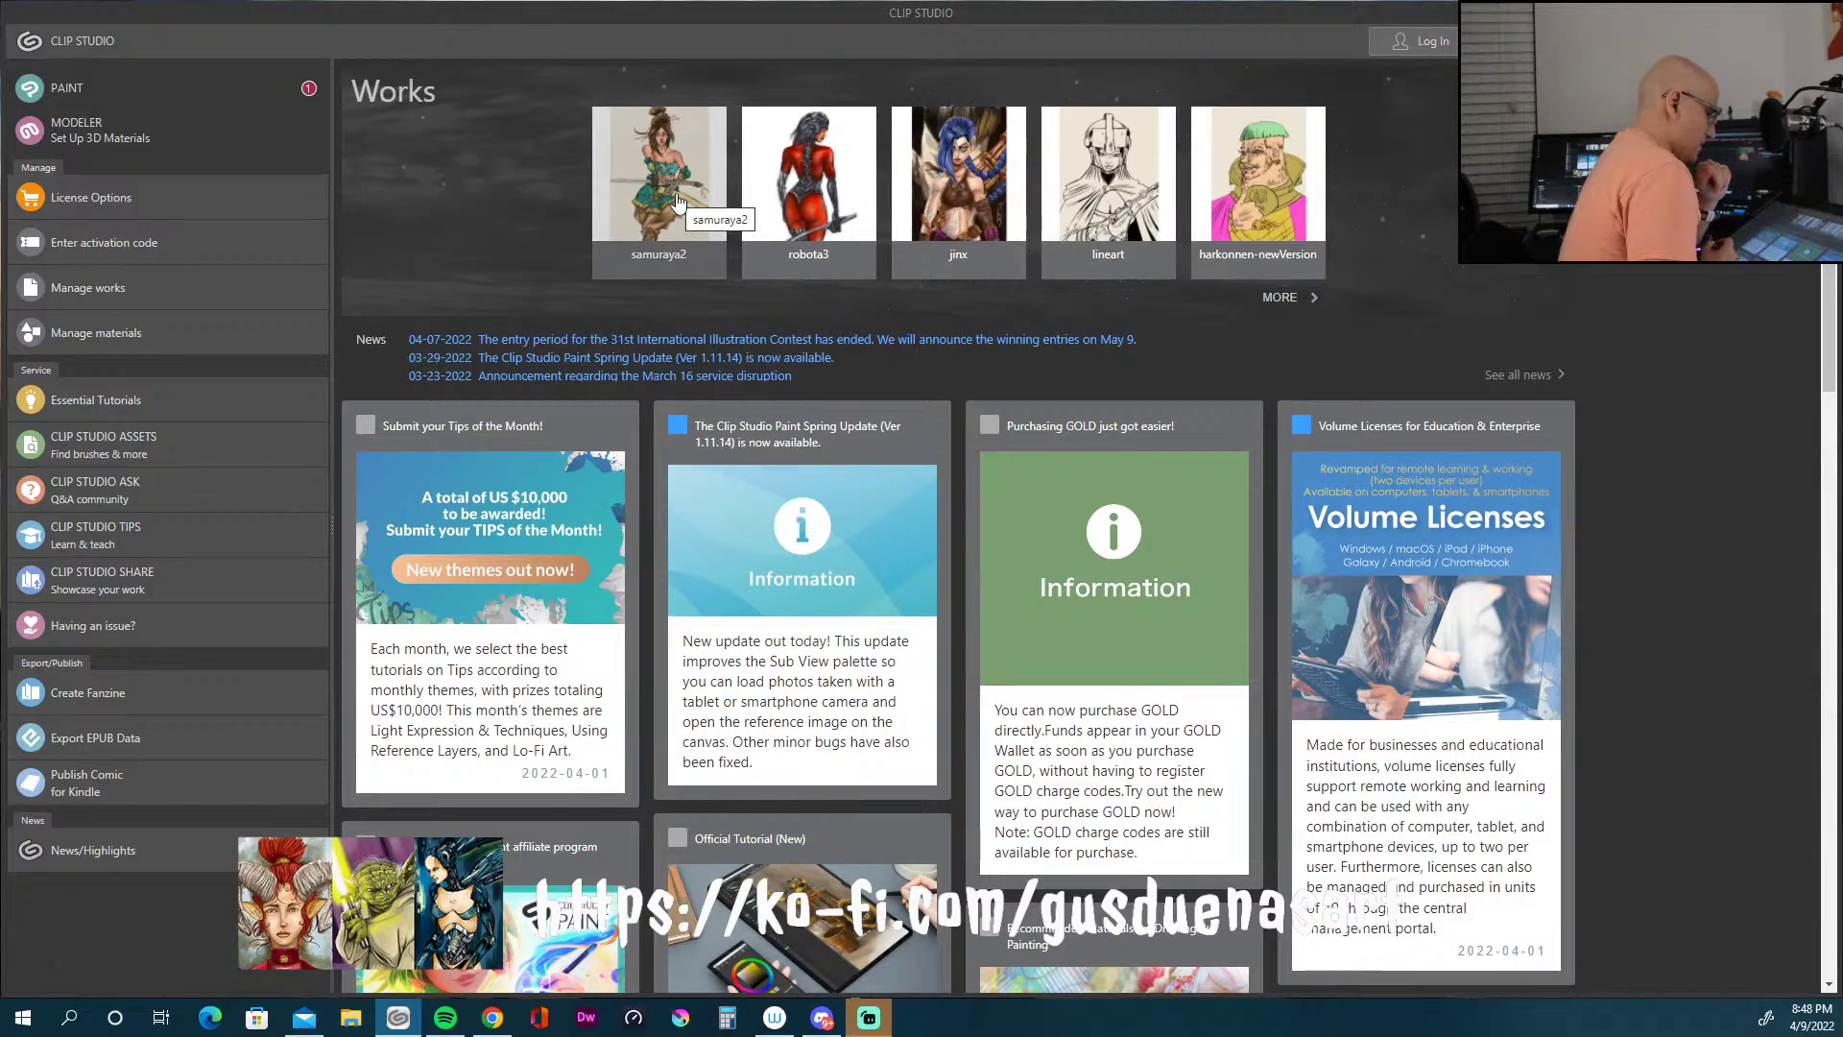
pyautogui.click(677, 201)
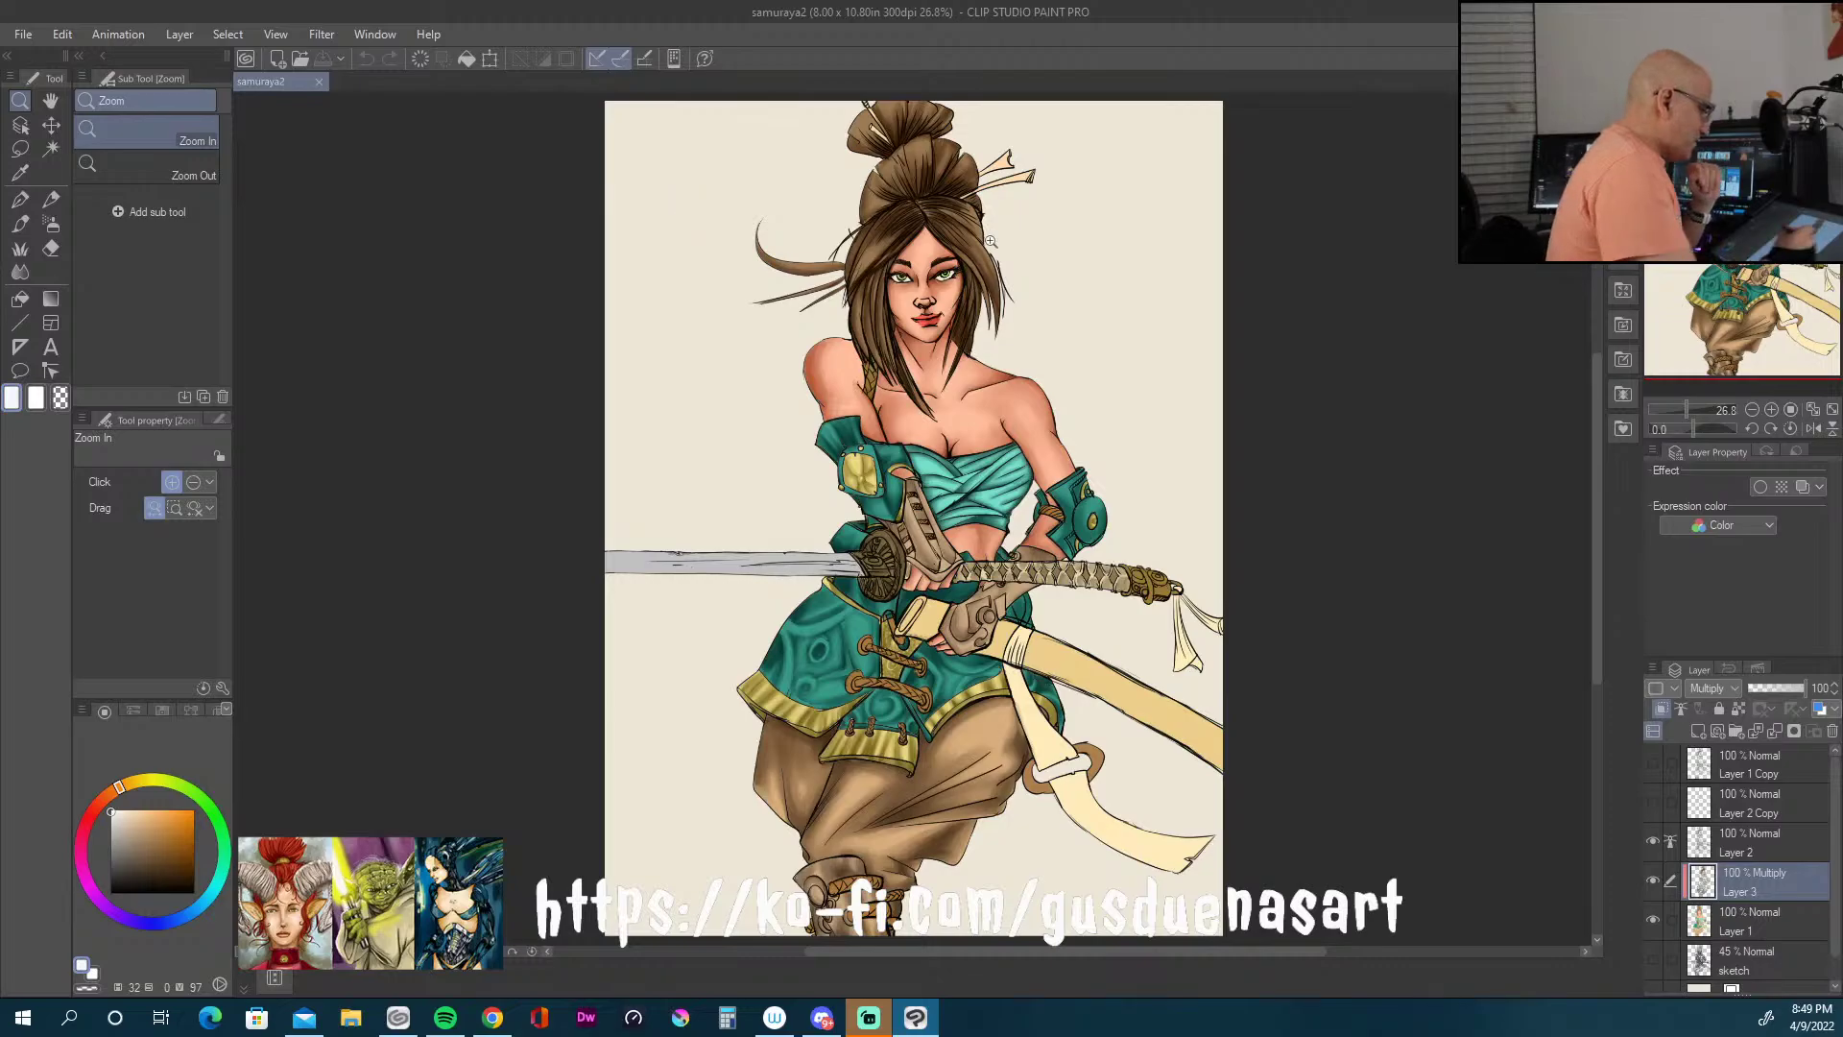
pyautogui.moveTo(980, 288); pyautogui.dragTo(1049, 272)
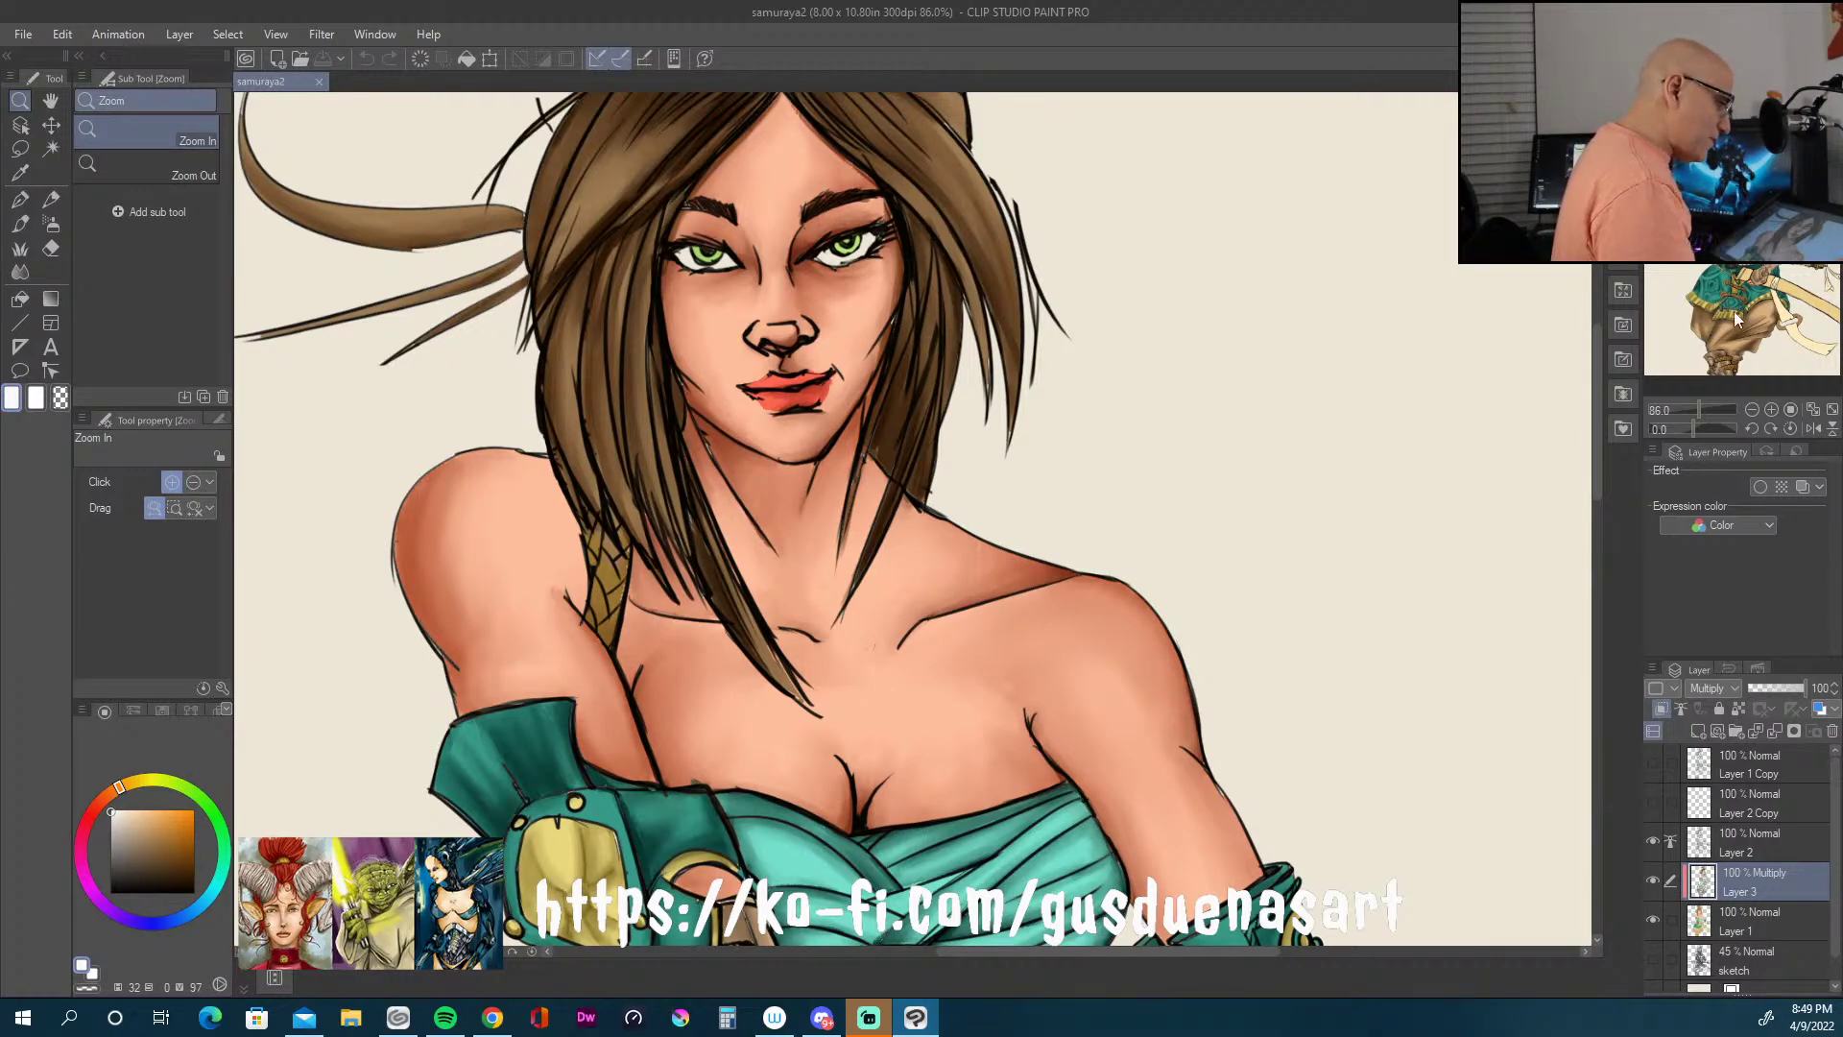
pyautogui.moveTo(1592, 384); pyautogui.dragTo(1564, 584)
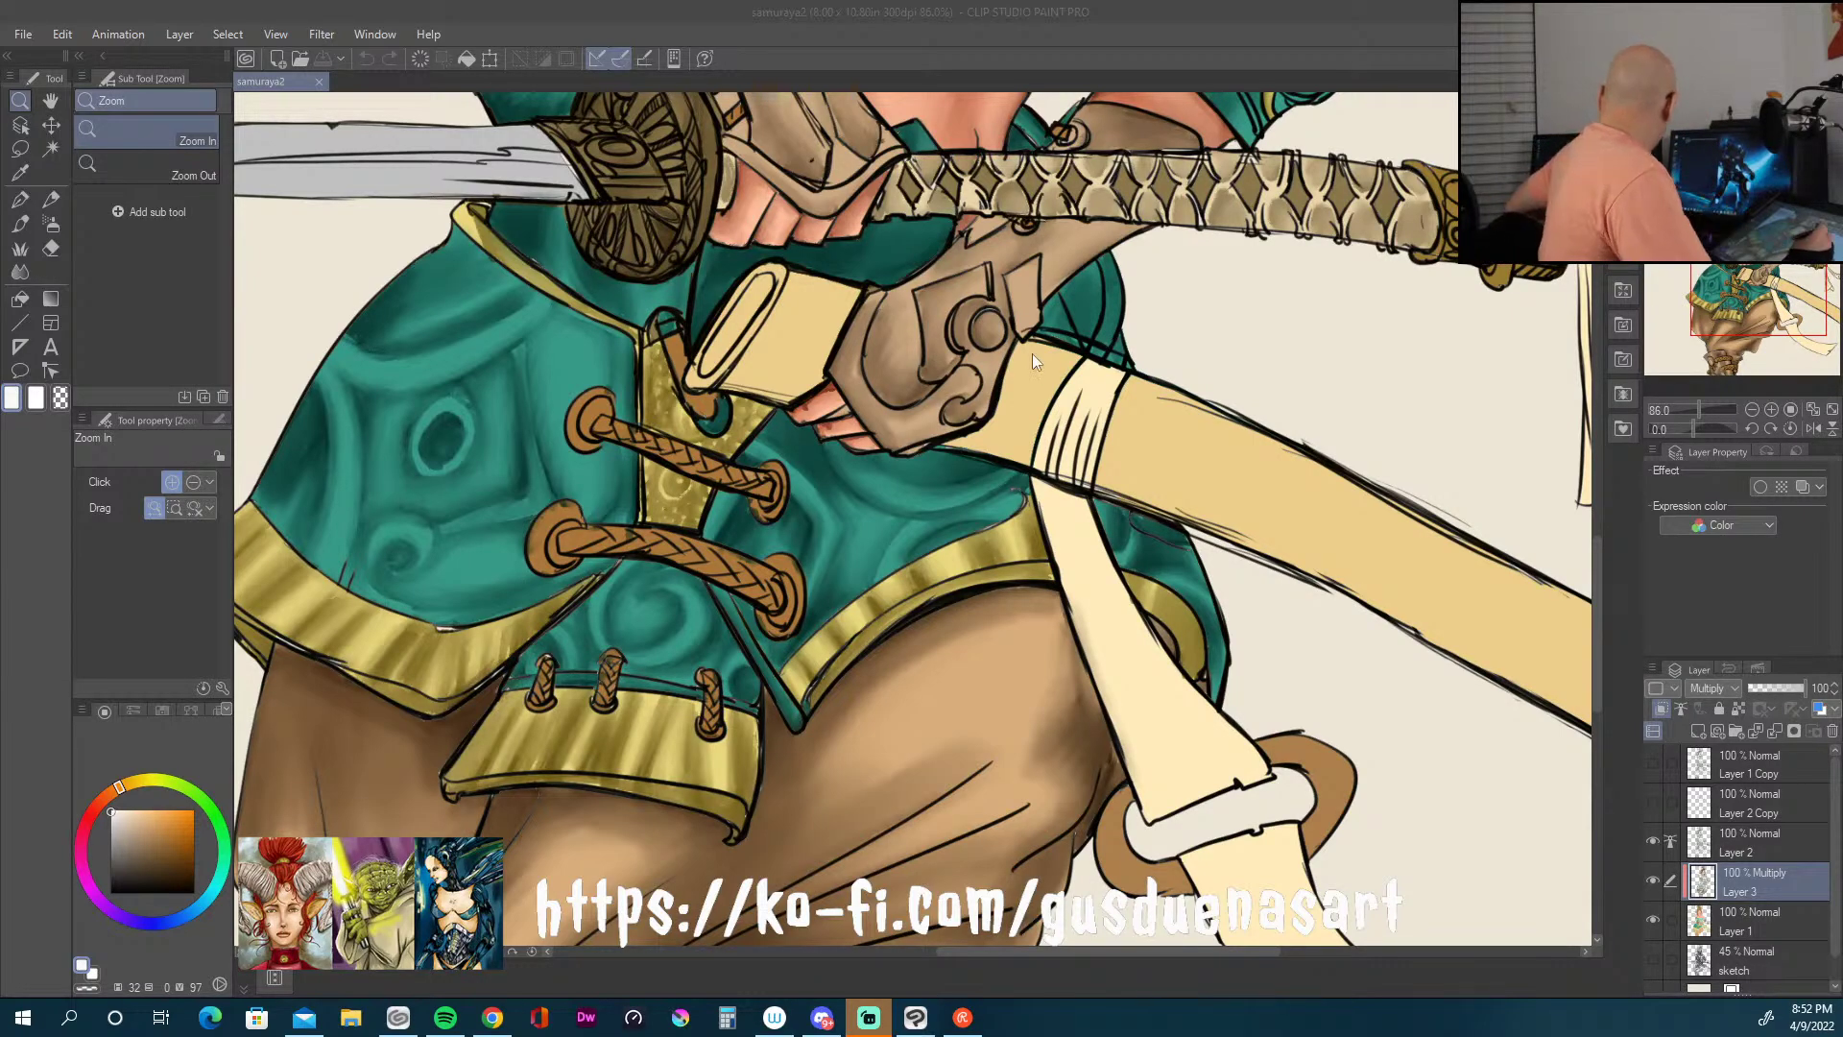
pyautogui.moveTo(1157, 293); pyautogui.dragTo(1286, 949)
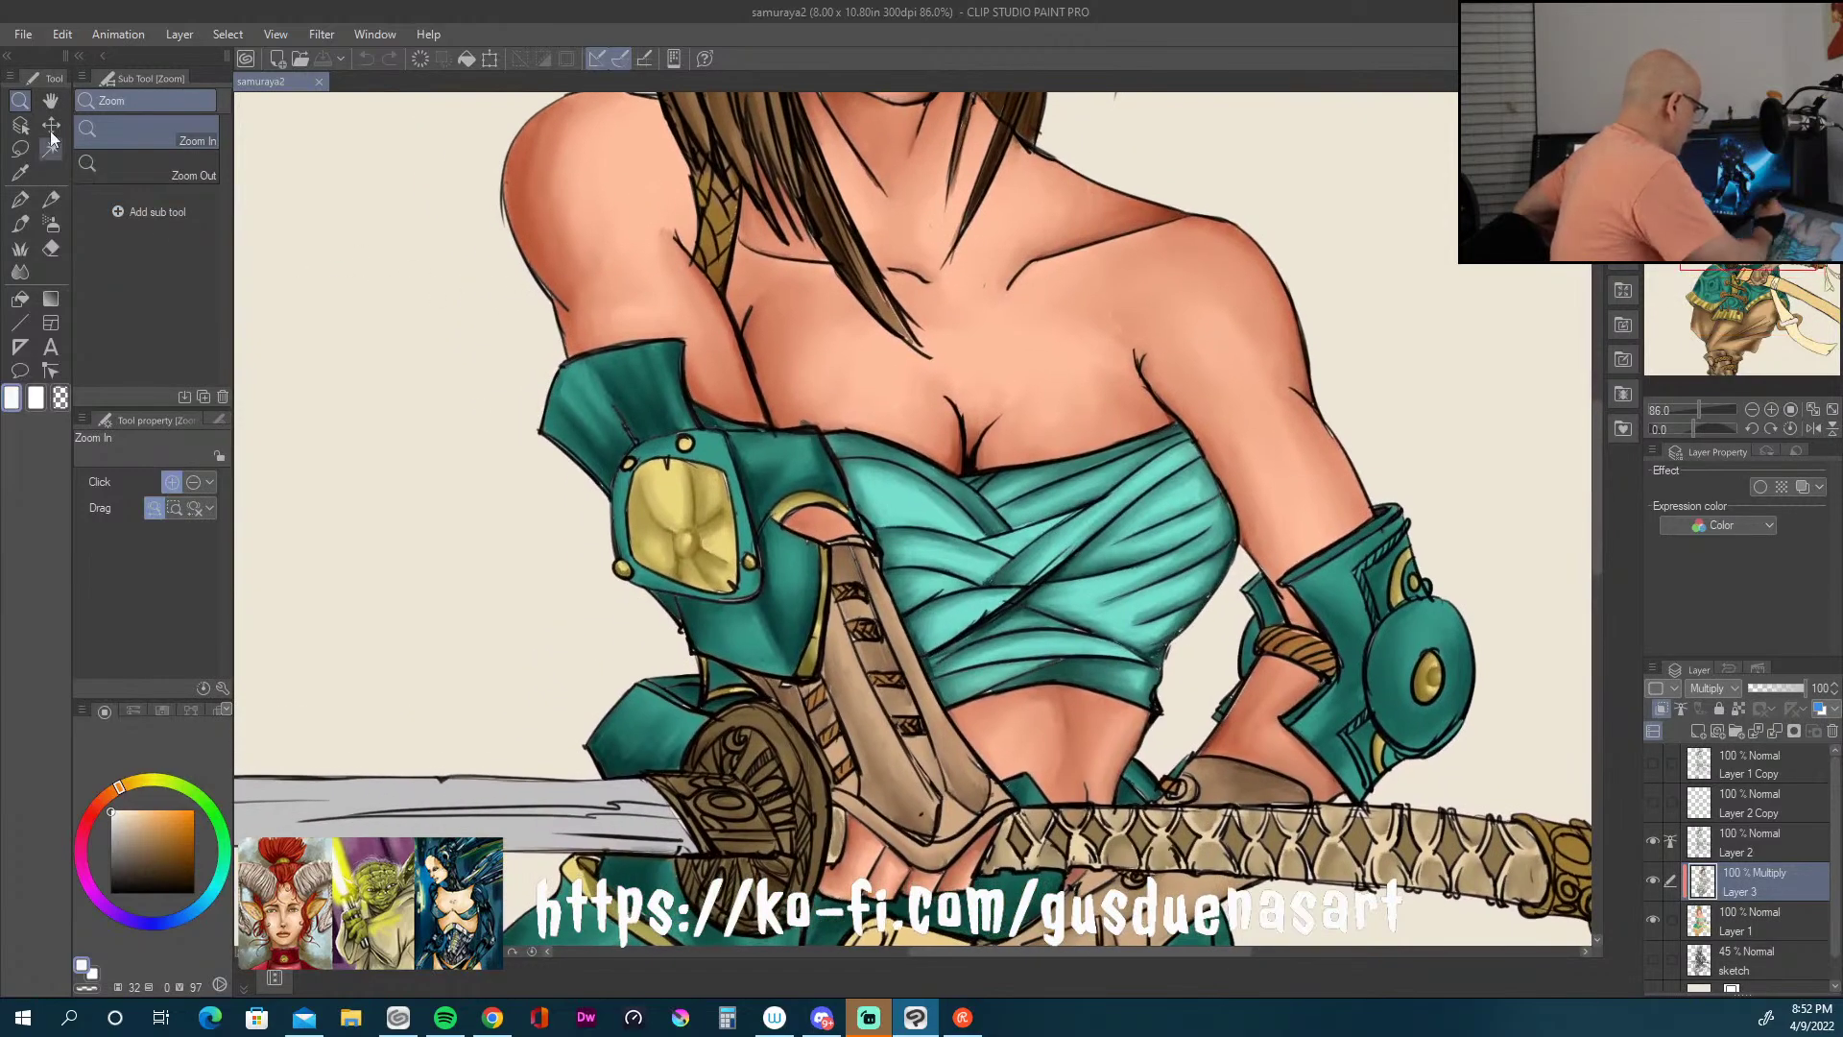
# Step: Activate the Brush tool with the Dehame-Oil-Oct-2017 brush at size 60 and centre the character's torso
pyautogui.click(20, 224)
pyautogui.moveTo(1247, 323)
pyautogui.mouseDown()
pyautogui.moveTo(1210, 338)
pyautogui.moveTo(1147, 793)
pyautogui.moveTo(1210, 891)
pyautogui.moveTo(1094, 526)
pyautogui.moveTo(1100, 397)
pyautogui.mouseUp()
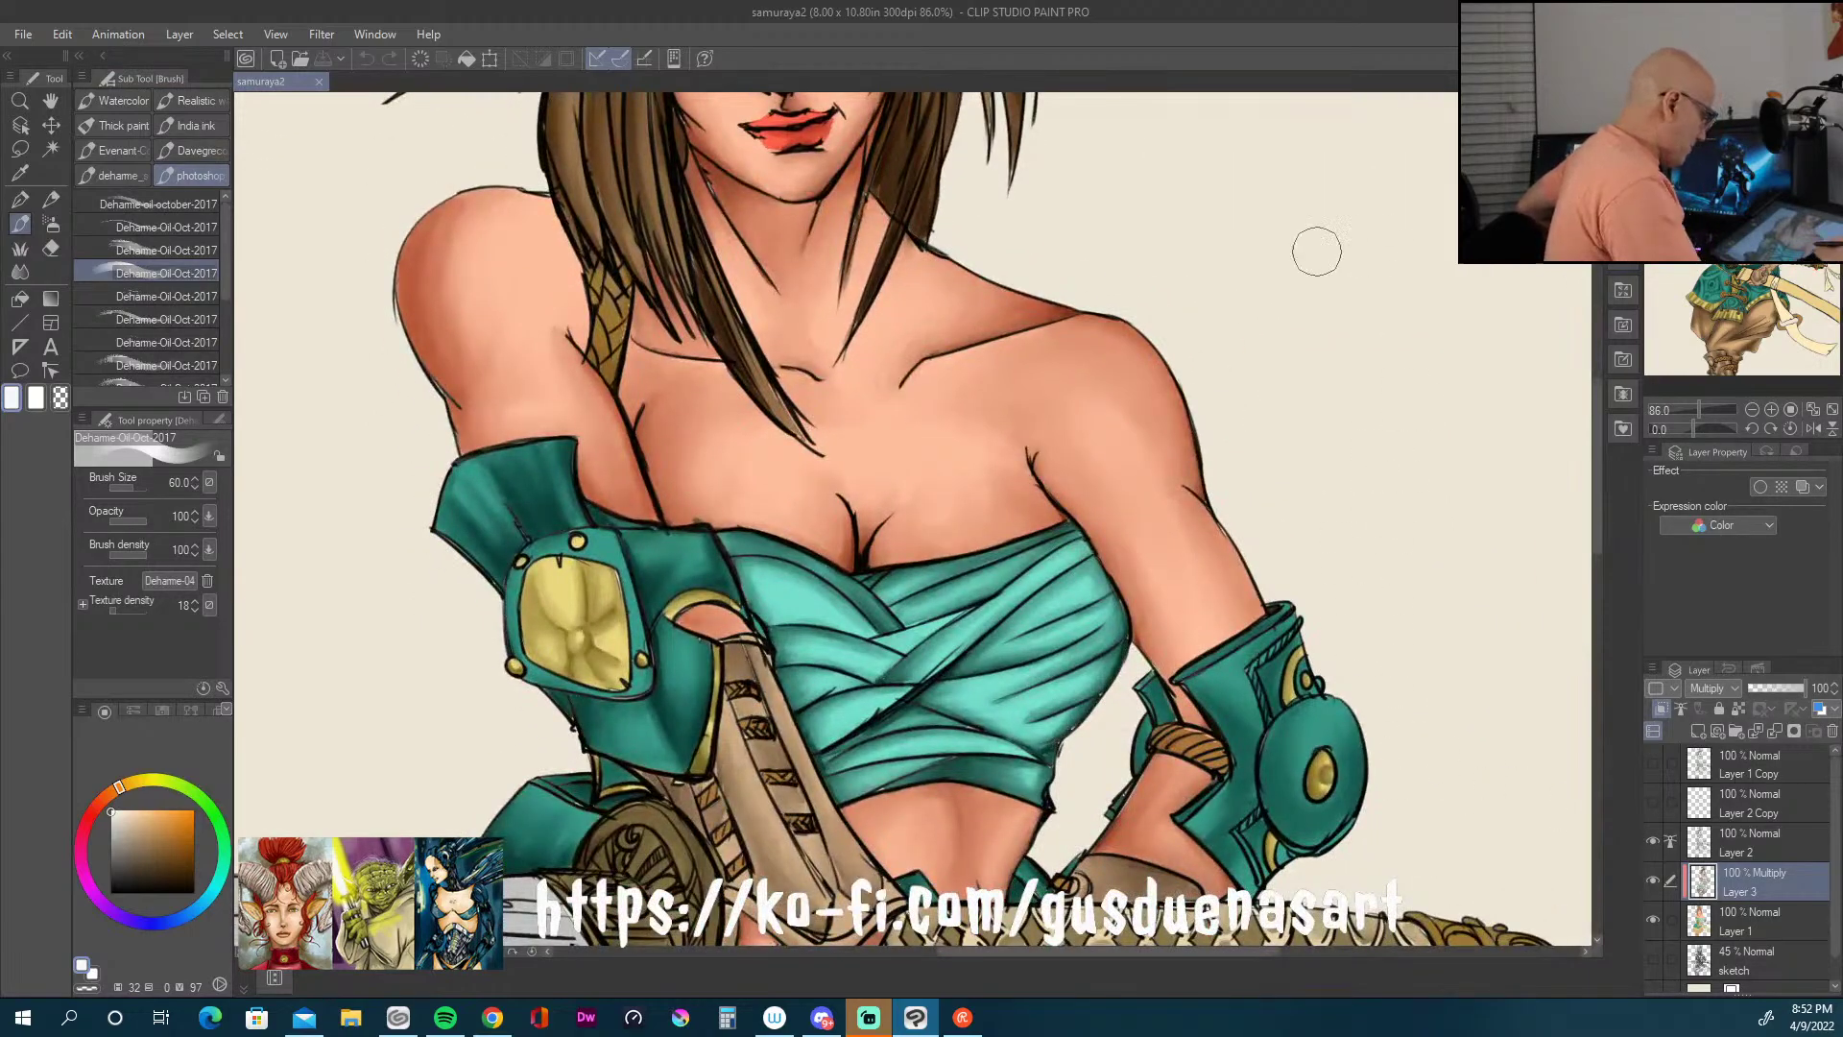
pyautogui.moveTo(884, 501); pyautogui.dragTo(1037, 499)
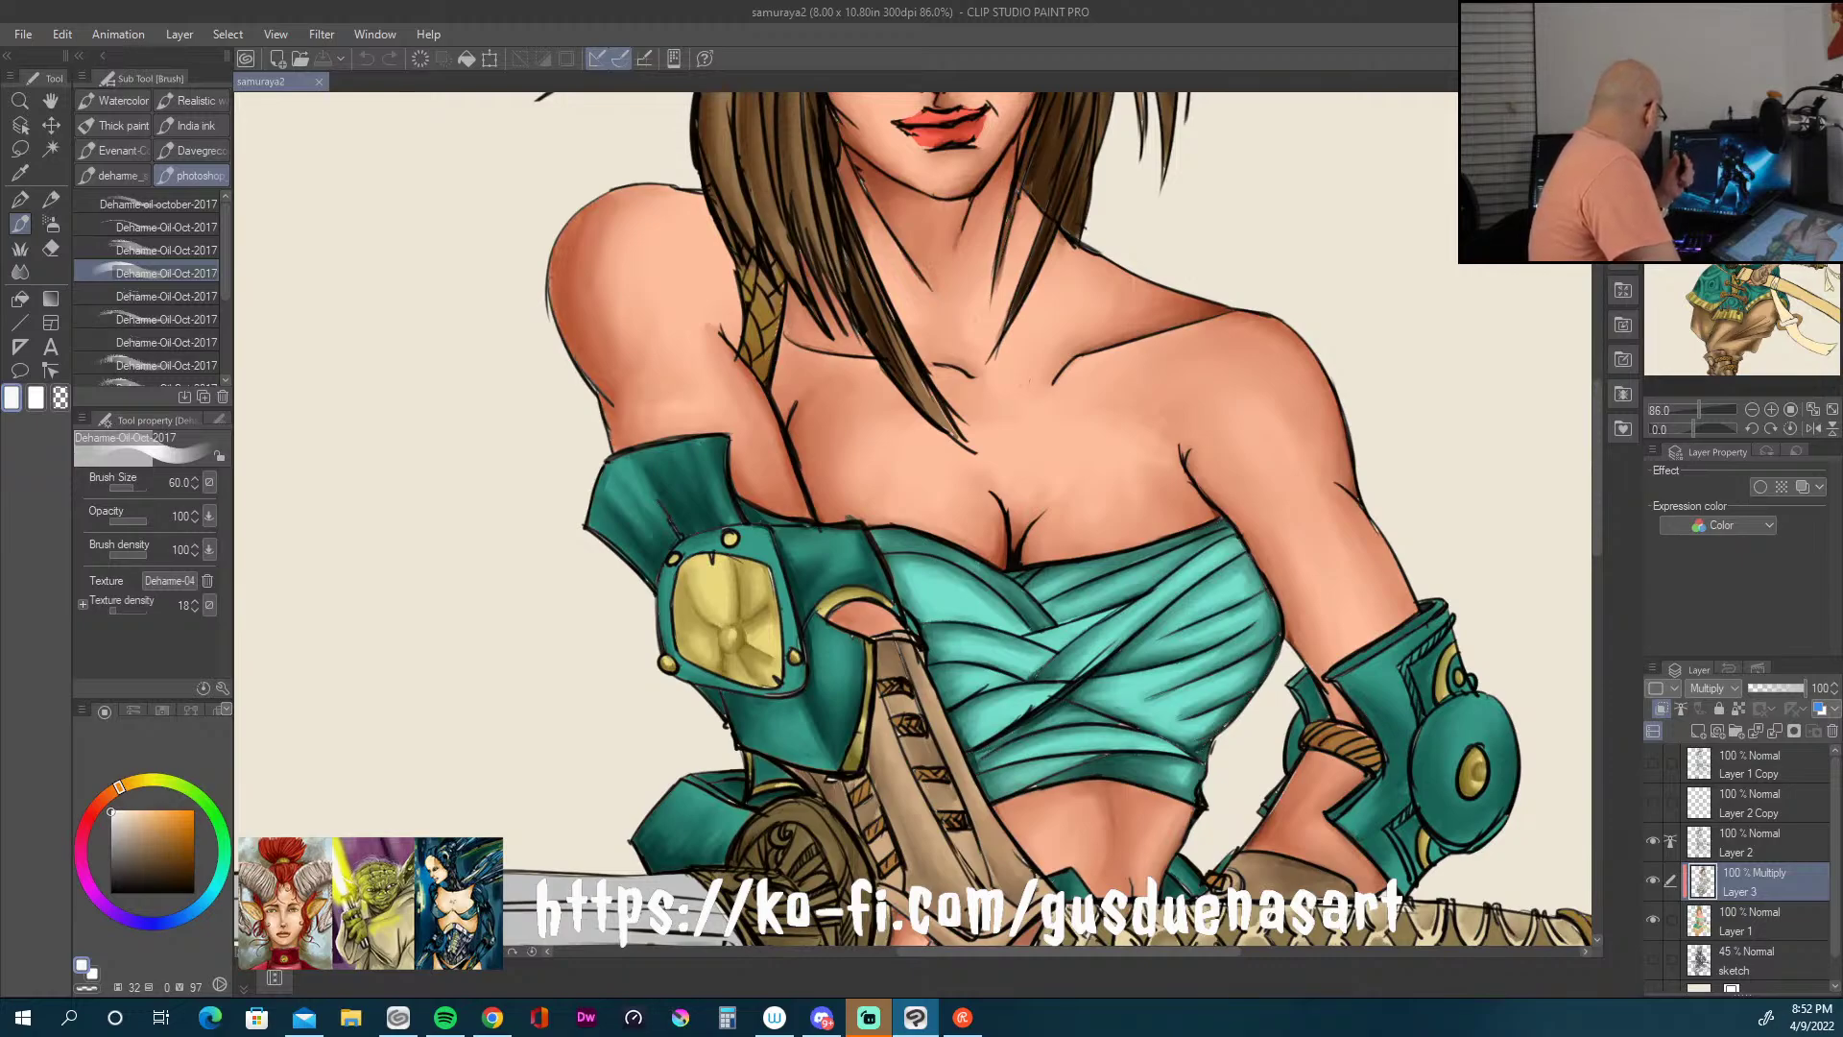
# Step: Switch to Chrome and look through the Clip Studio Paint website's feature sections and artist testimonials
pyautogui.hotkey('alt', 'Tab')
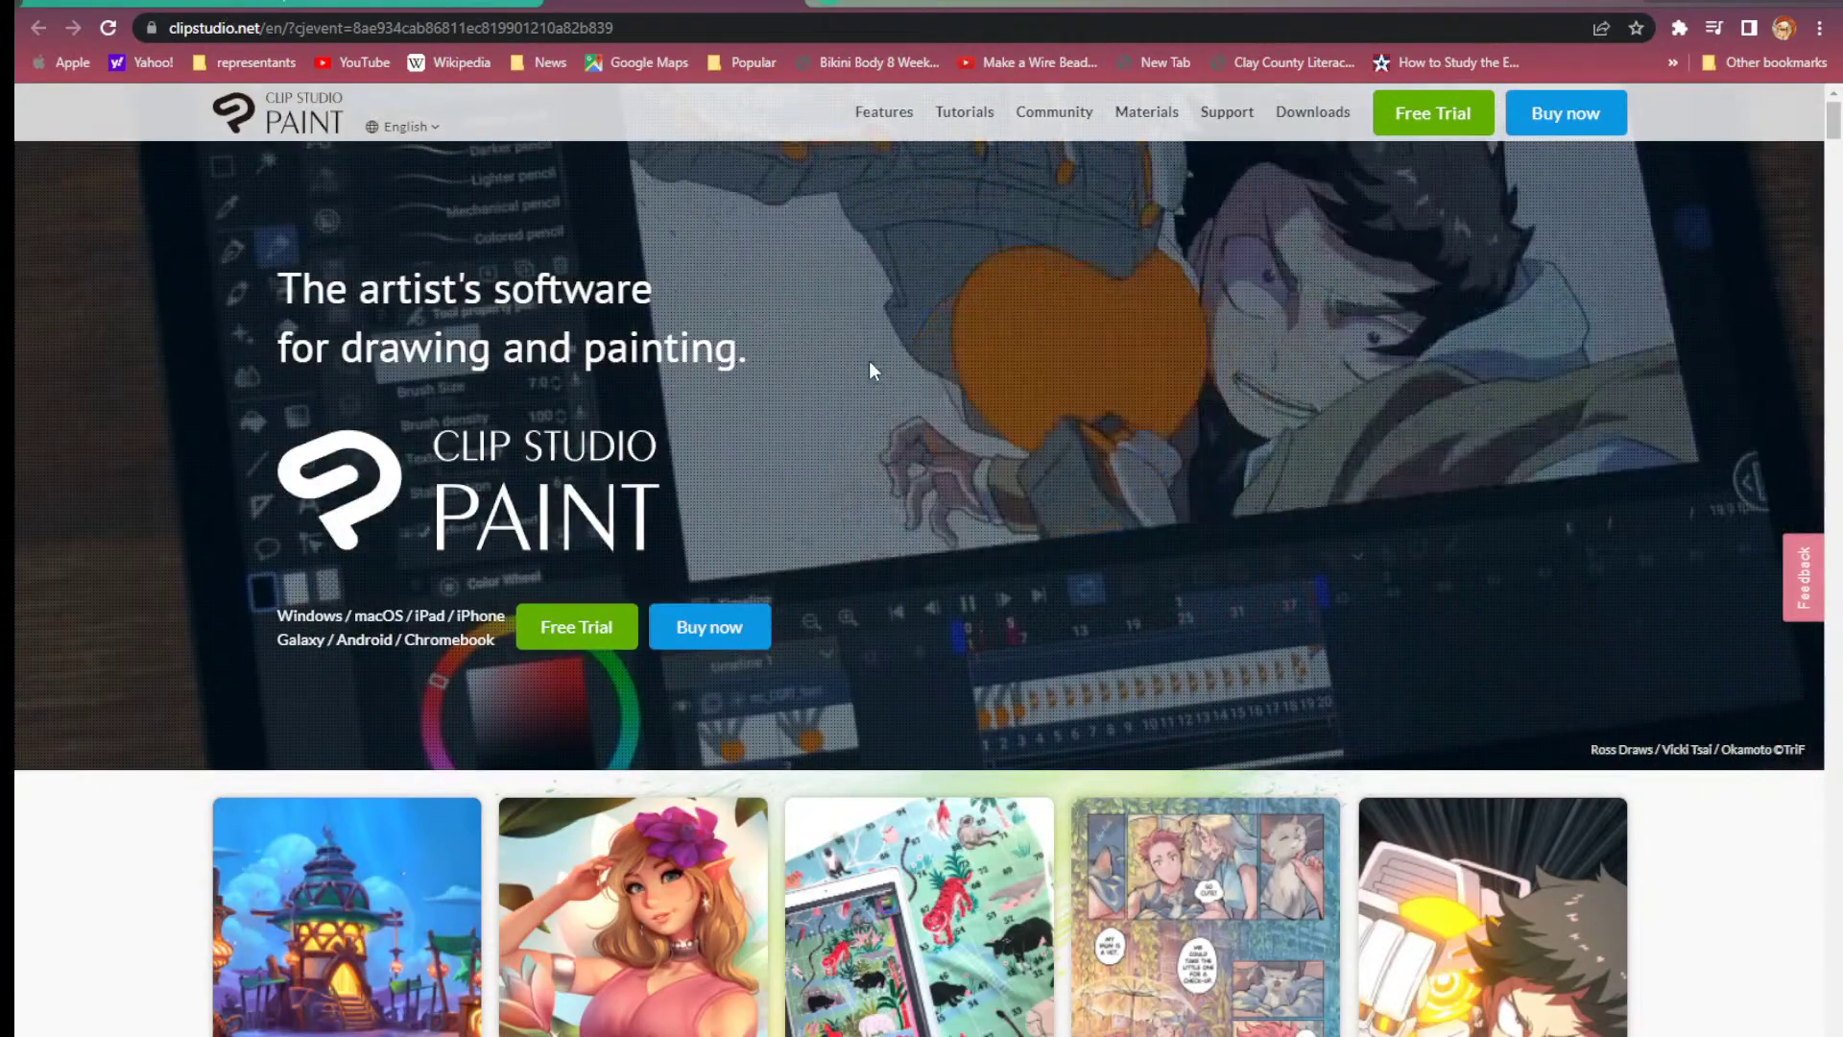
pyautogui.scroll(-5, 871, 369)
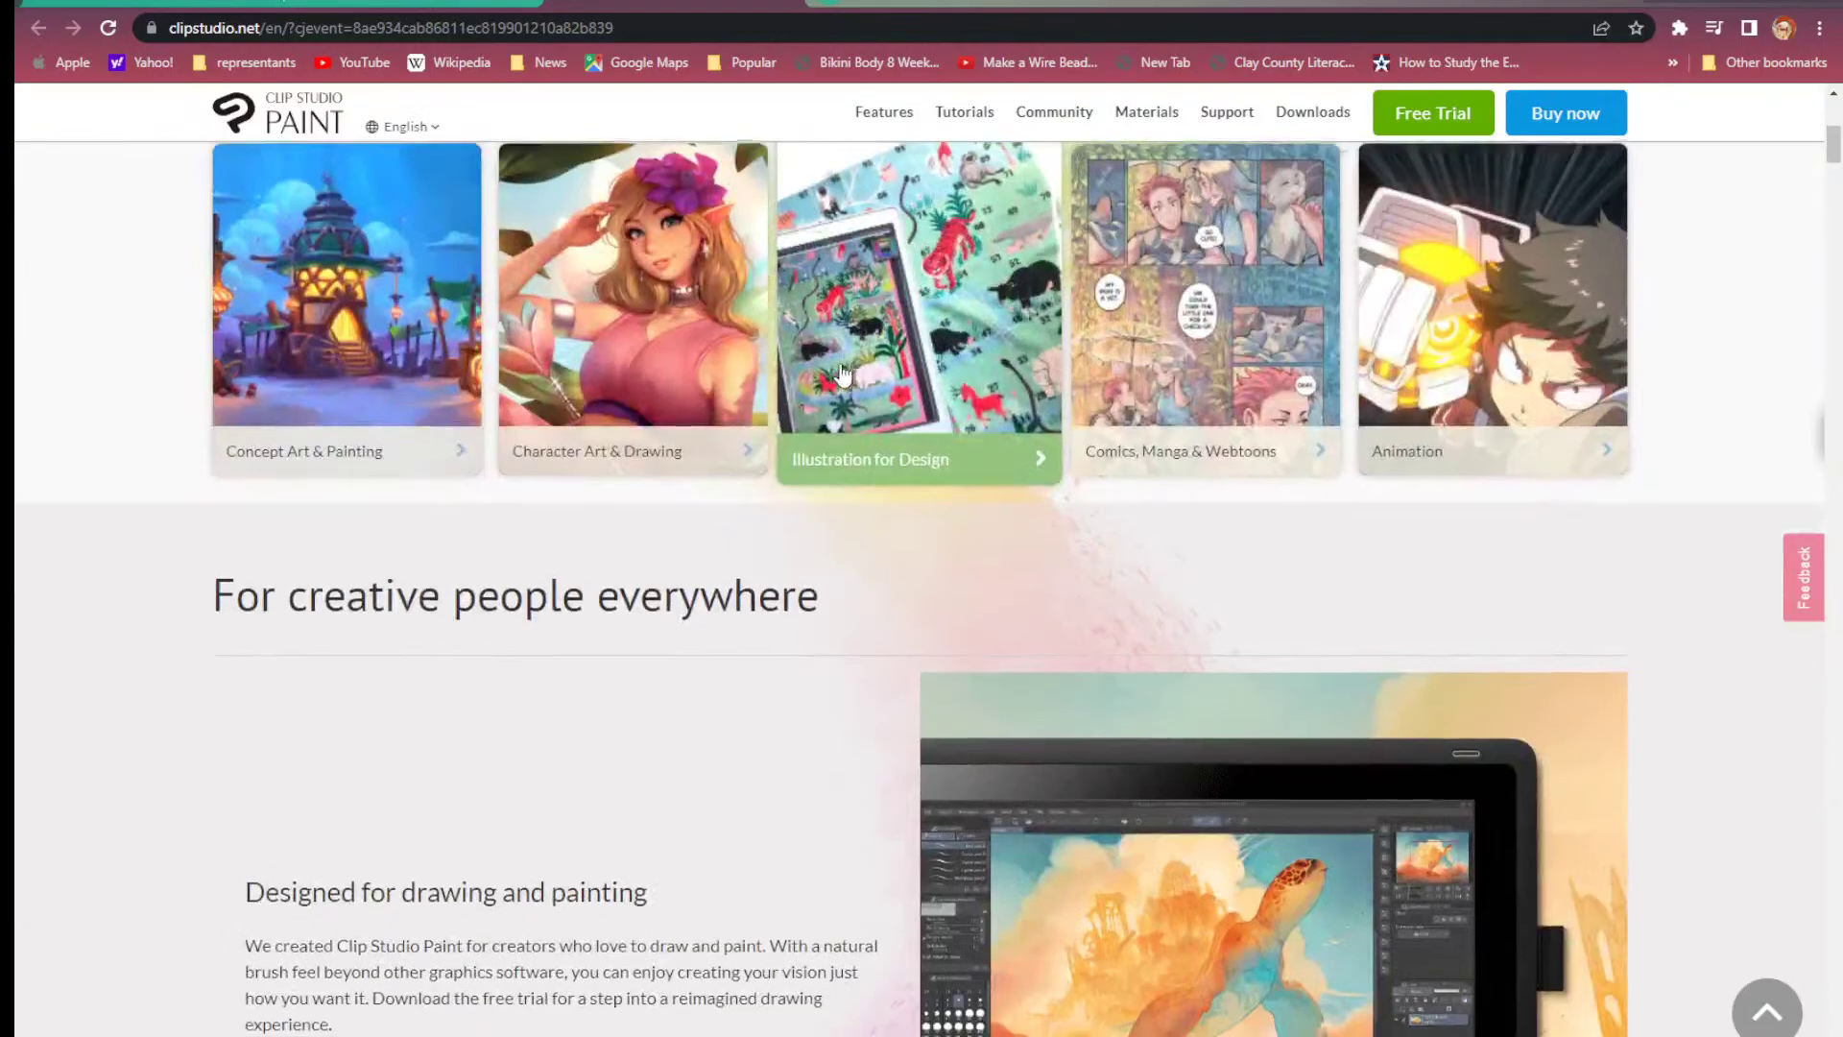
pyautogui.scroll(-9, 840, 374)
pyautogui.scroll(-3, 824, 365)
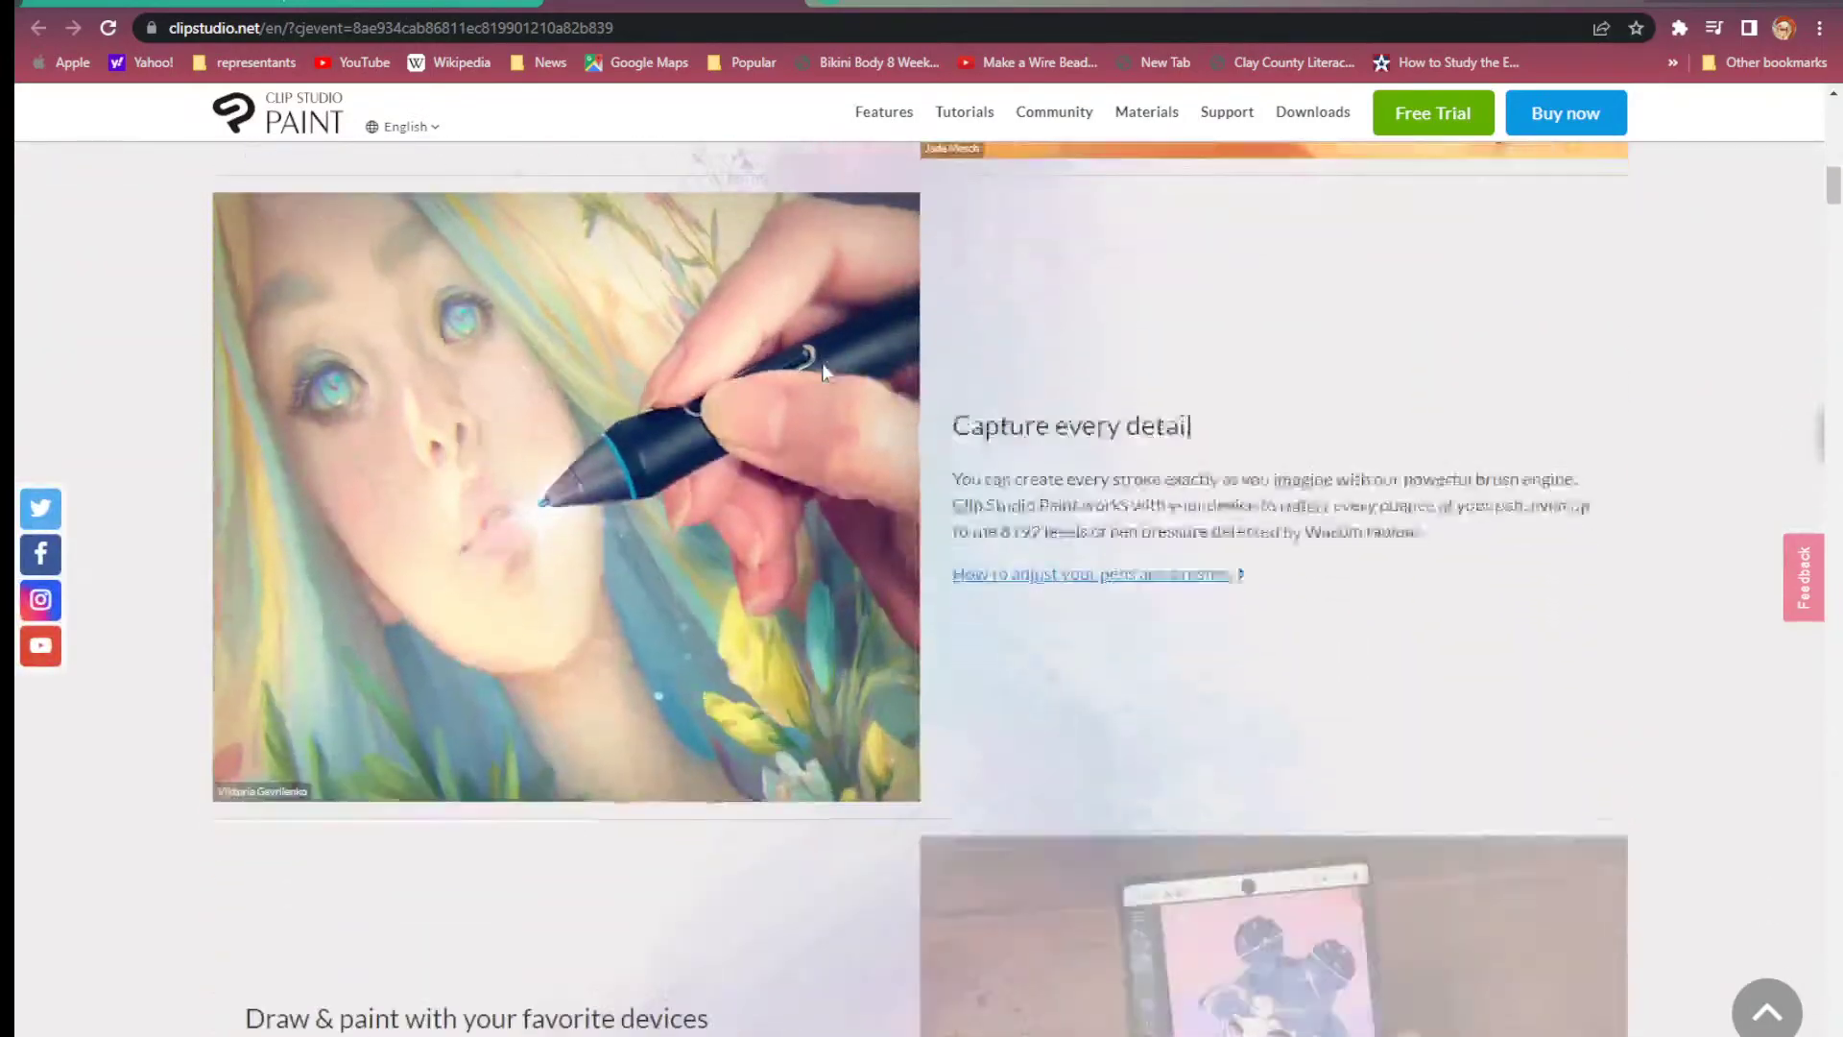
pyautogui.scroll(-5, 768, 363)
pyautogui.scroll(-9, 727, 370)
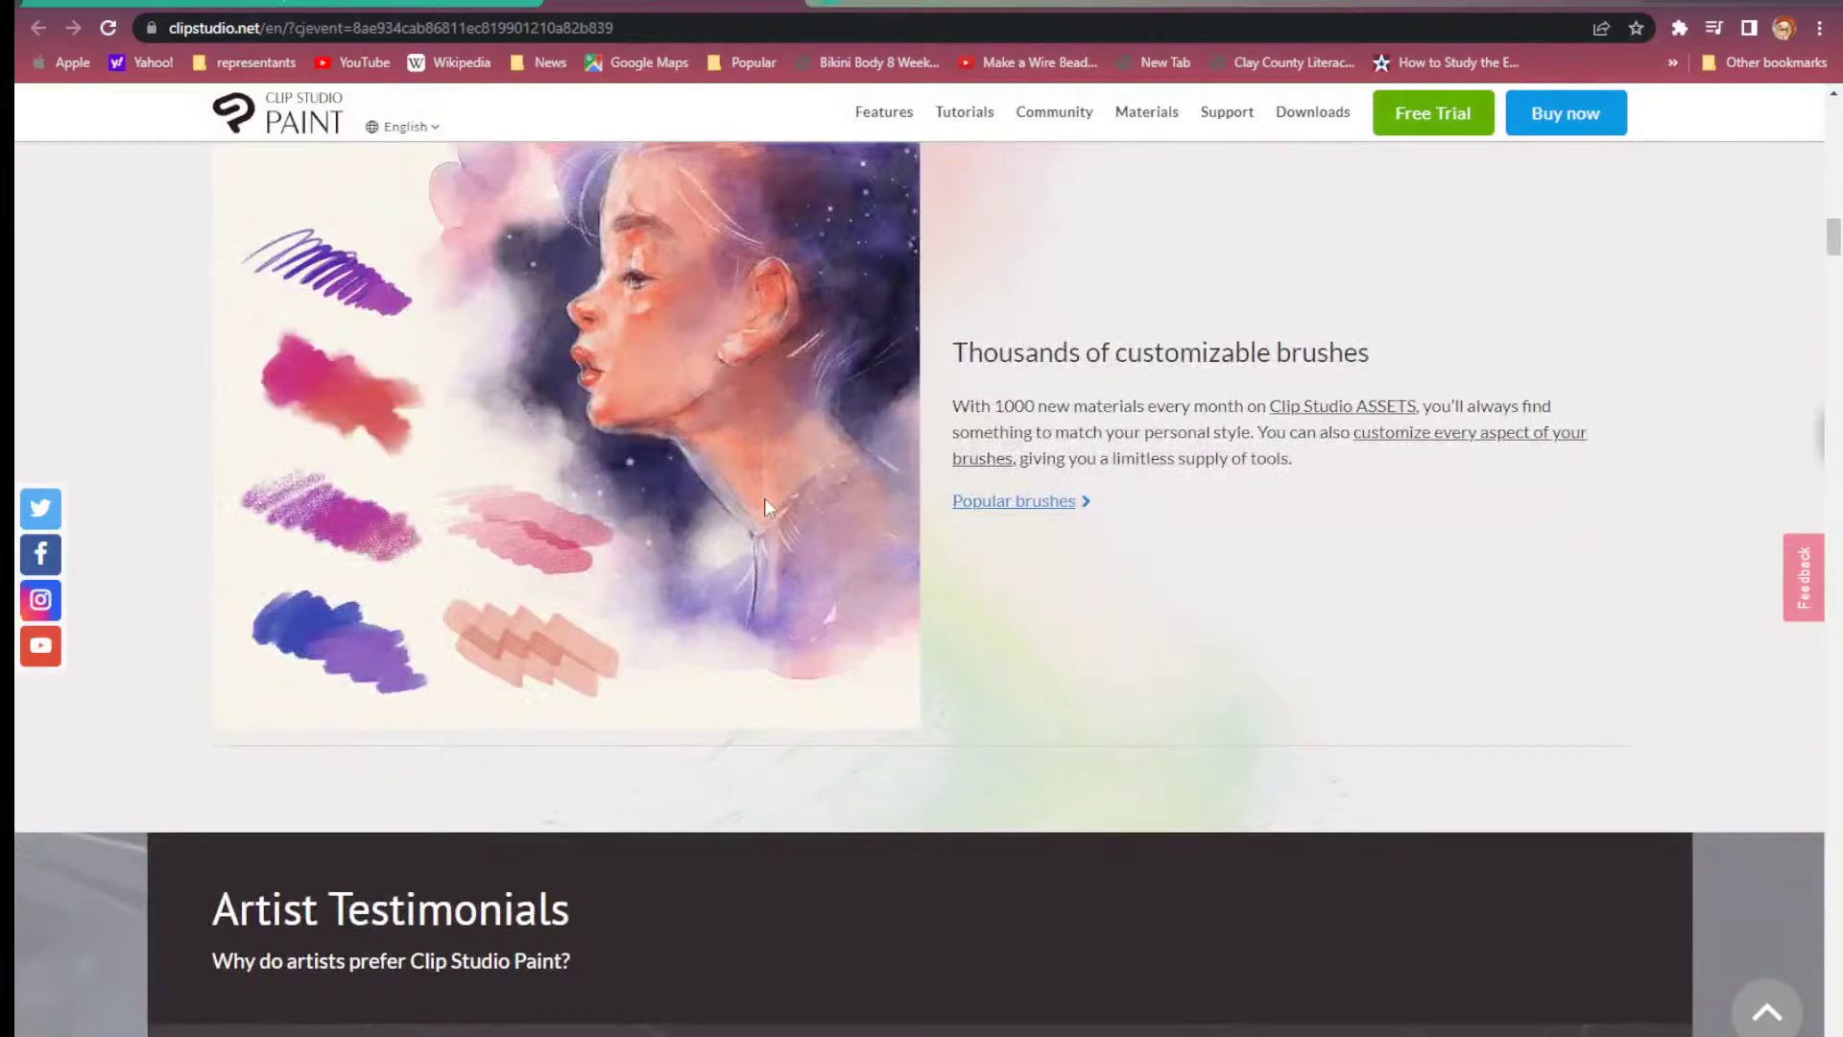
pyautogui.scroll(-9, 576, 348)
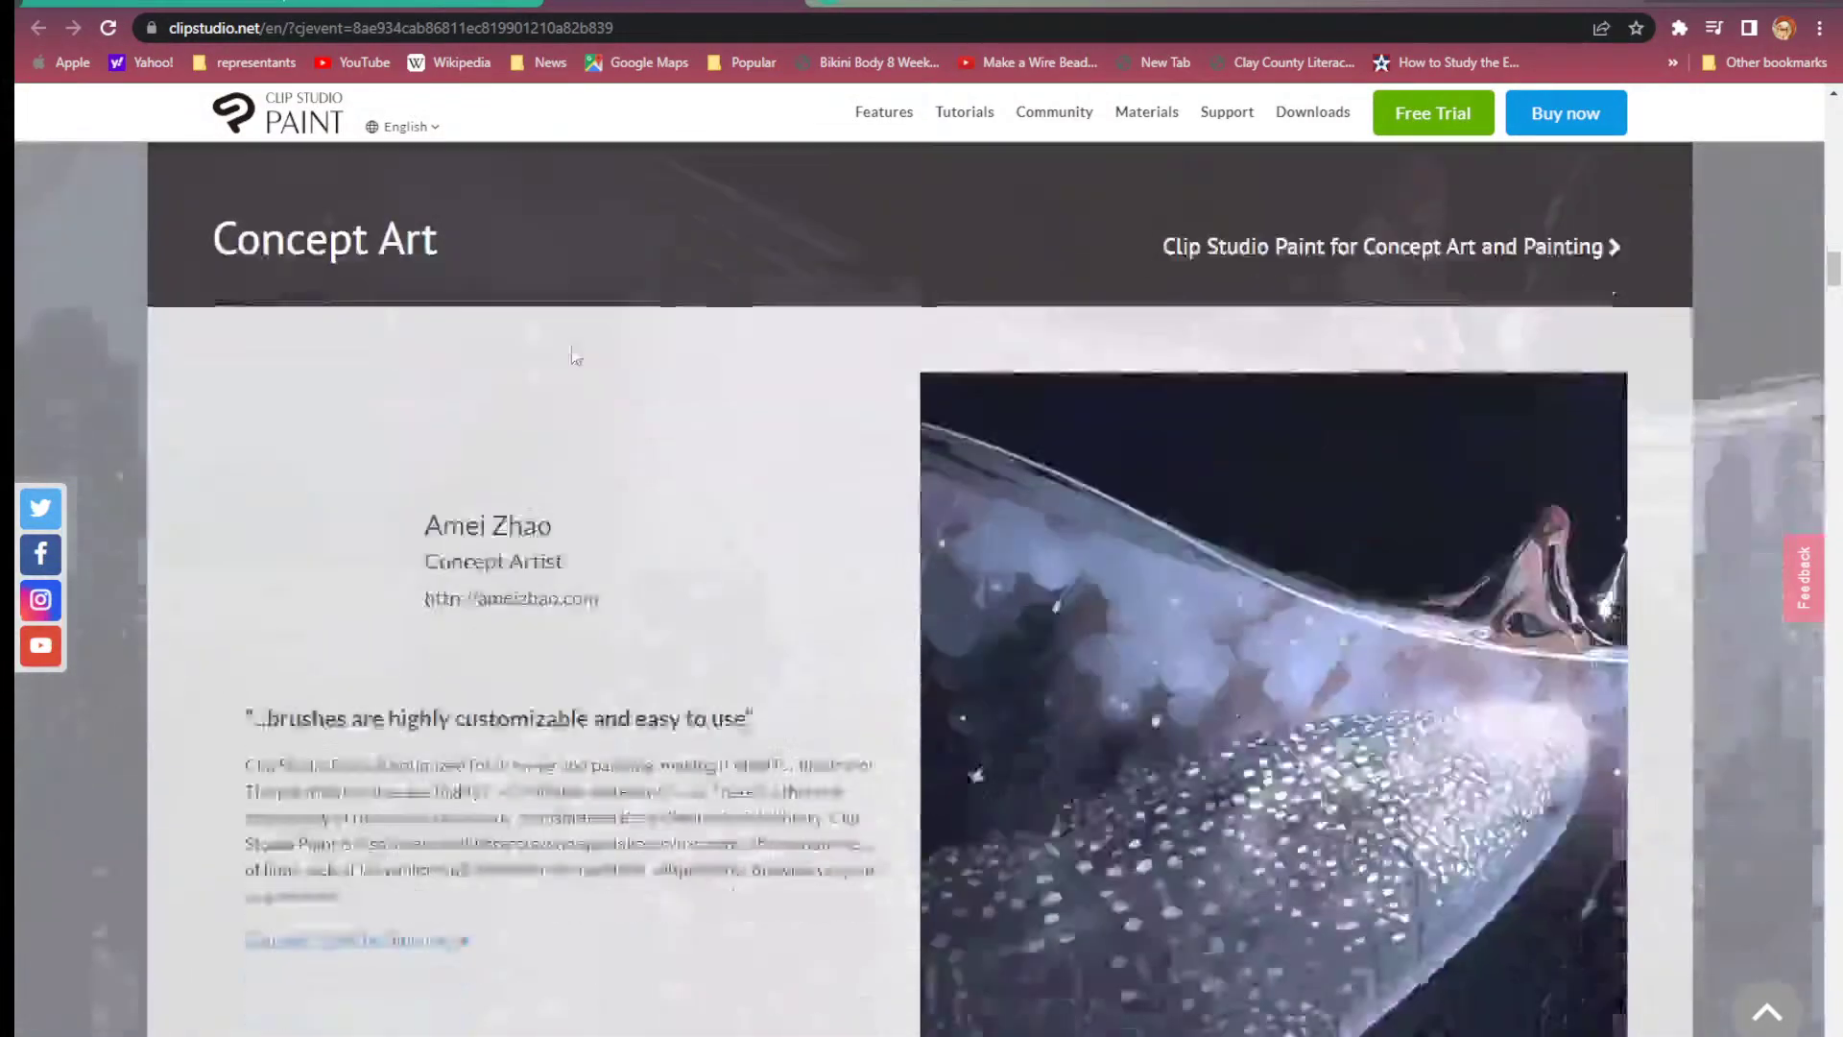
pyautogui.scroll(-10, 570, 357)
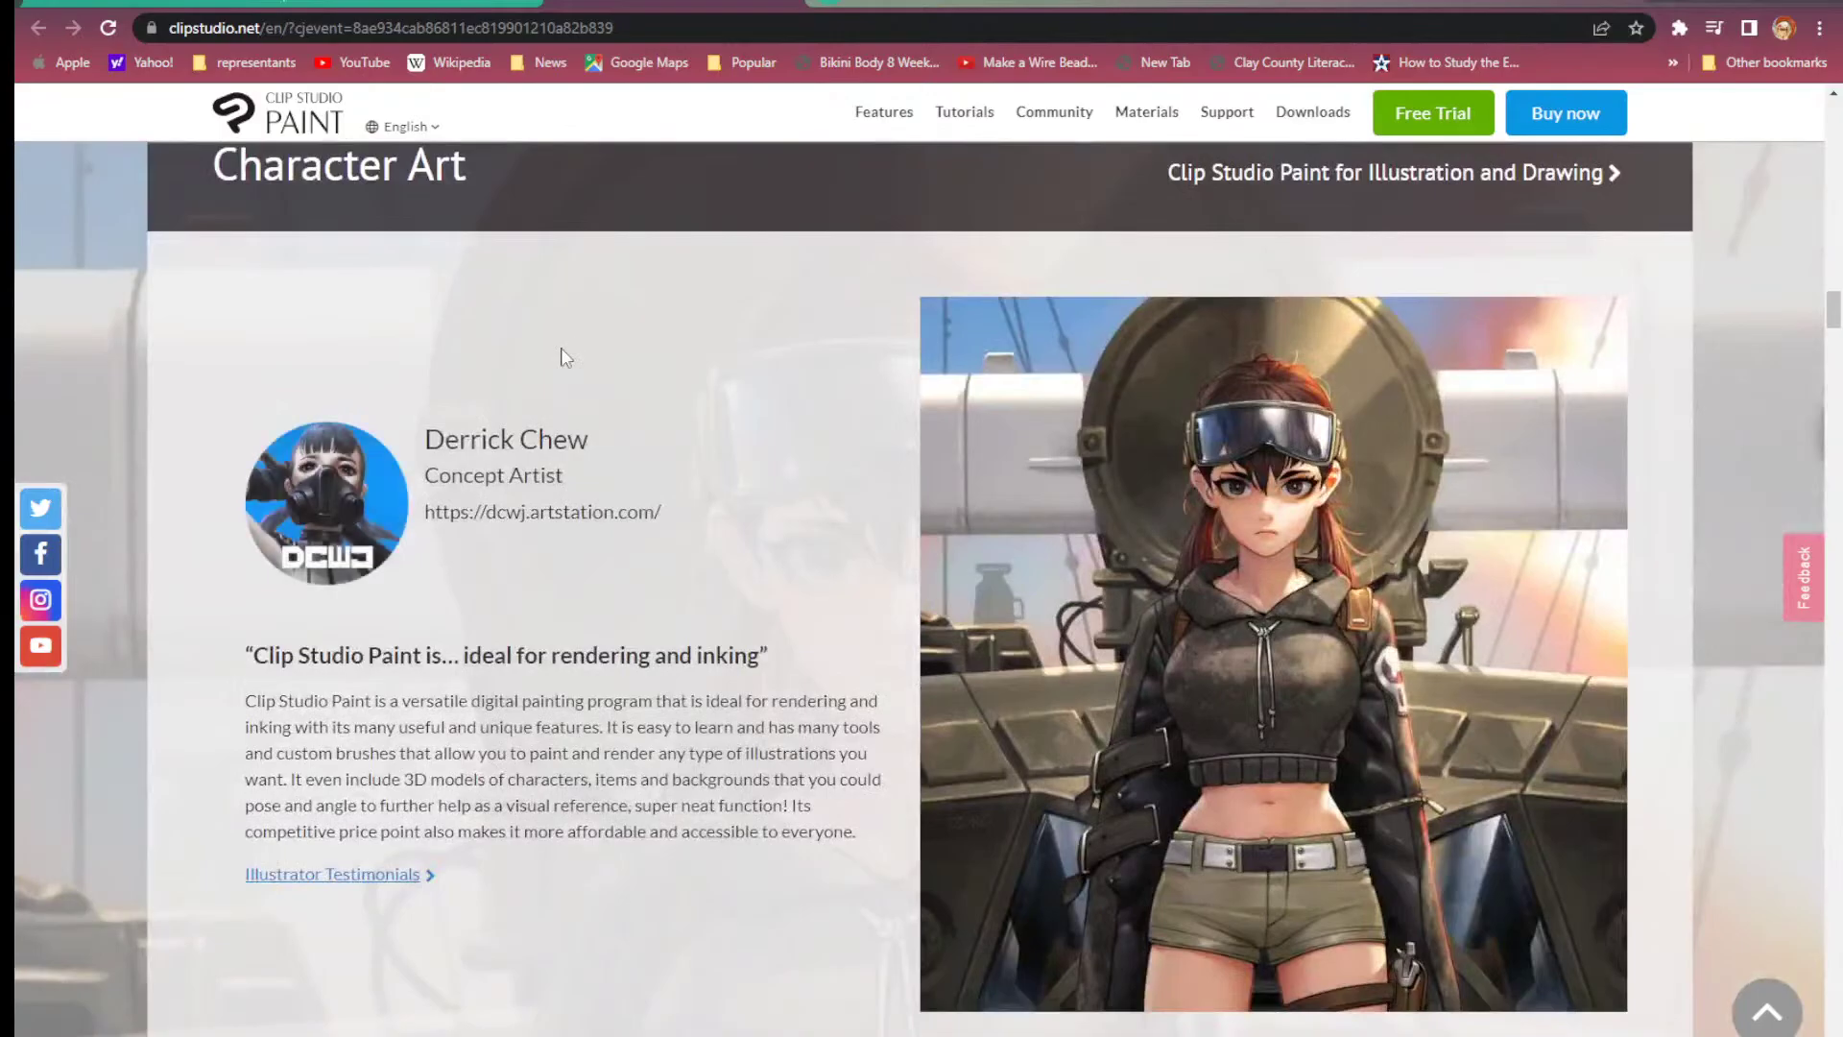
pyautogui.scroll(-15, 564, 357)
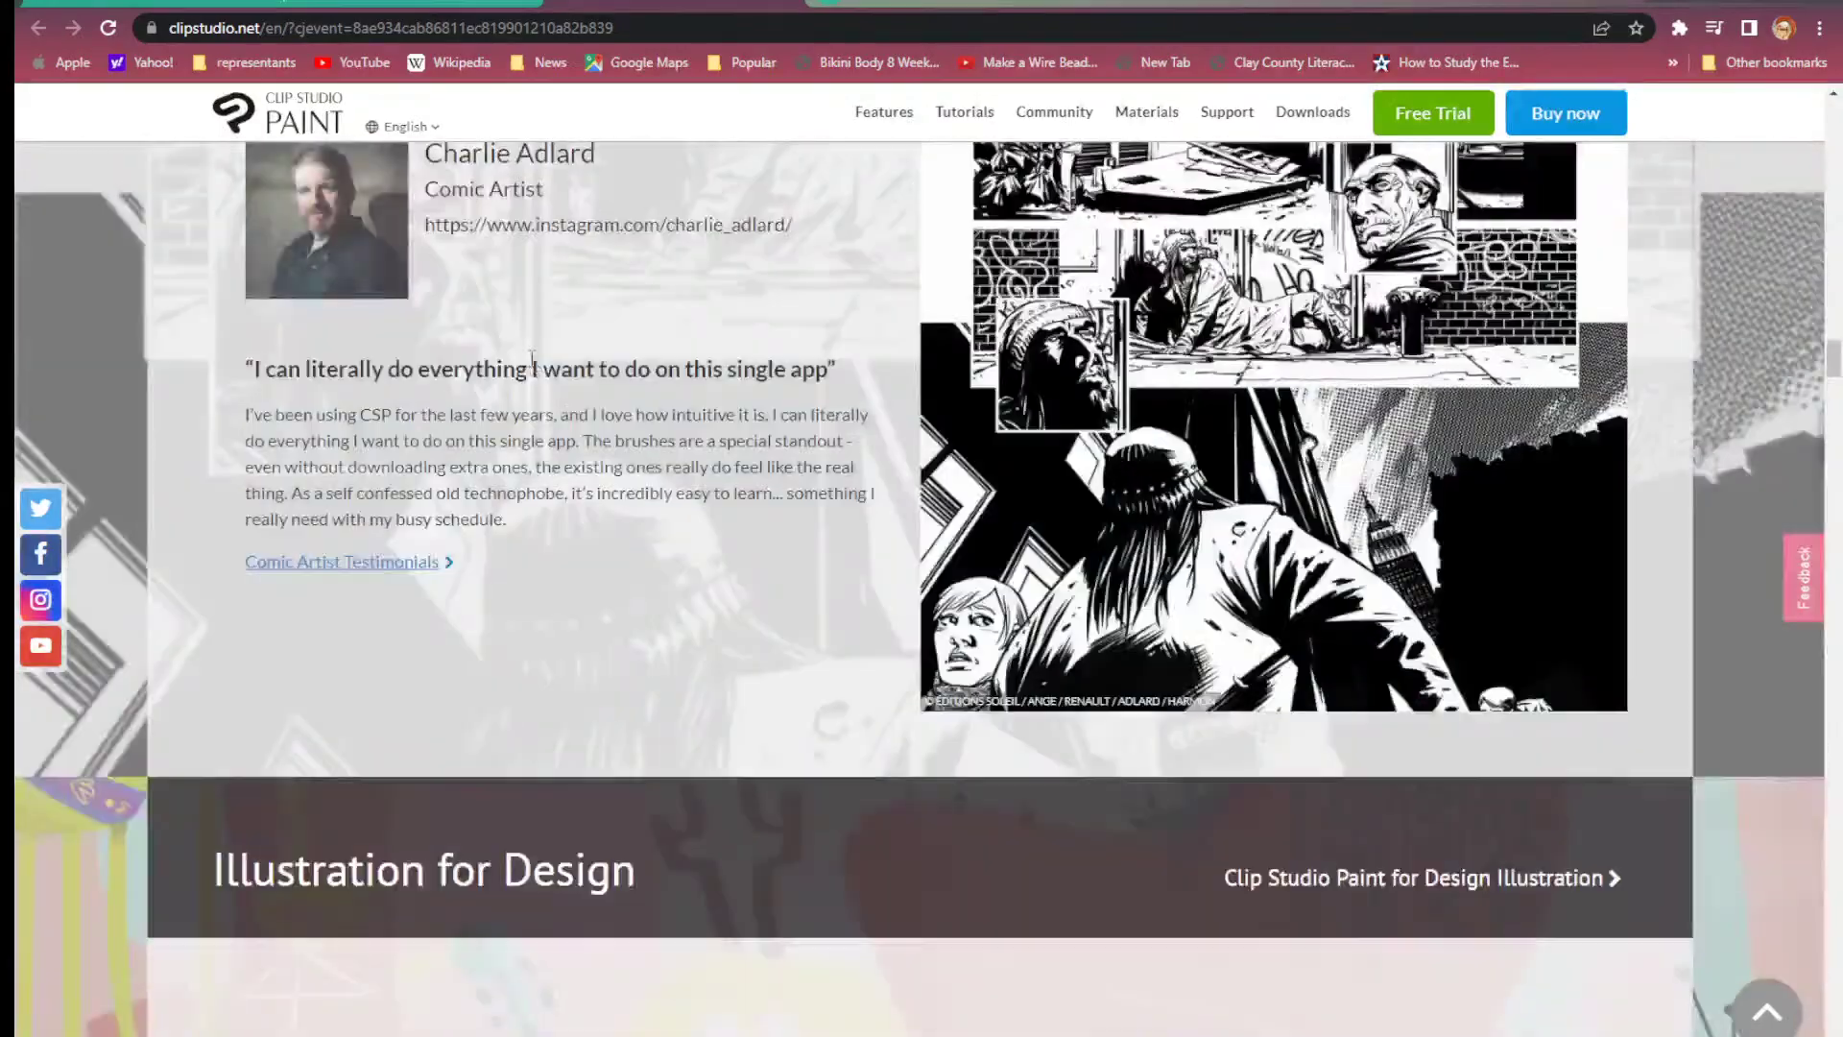
pyautogui.scroll(-10, 532, 360)
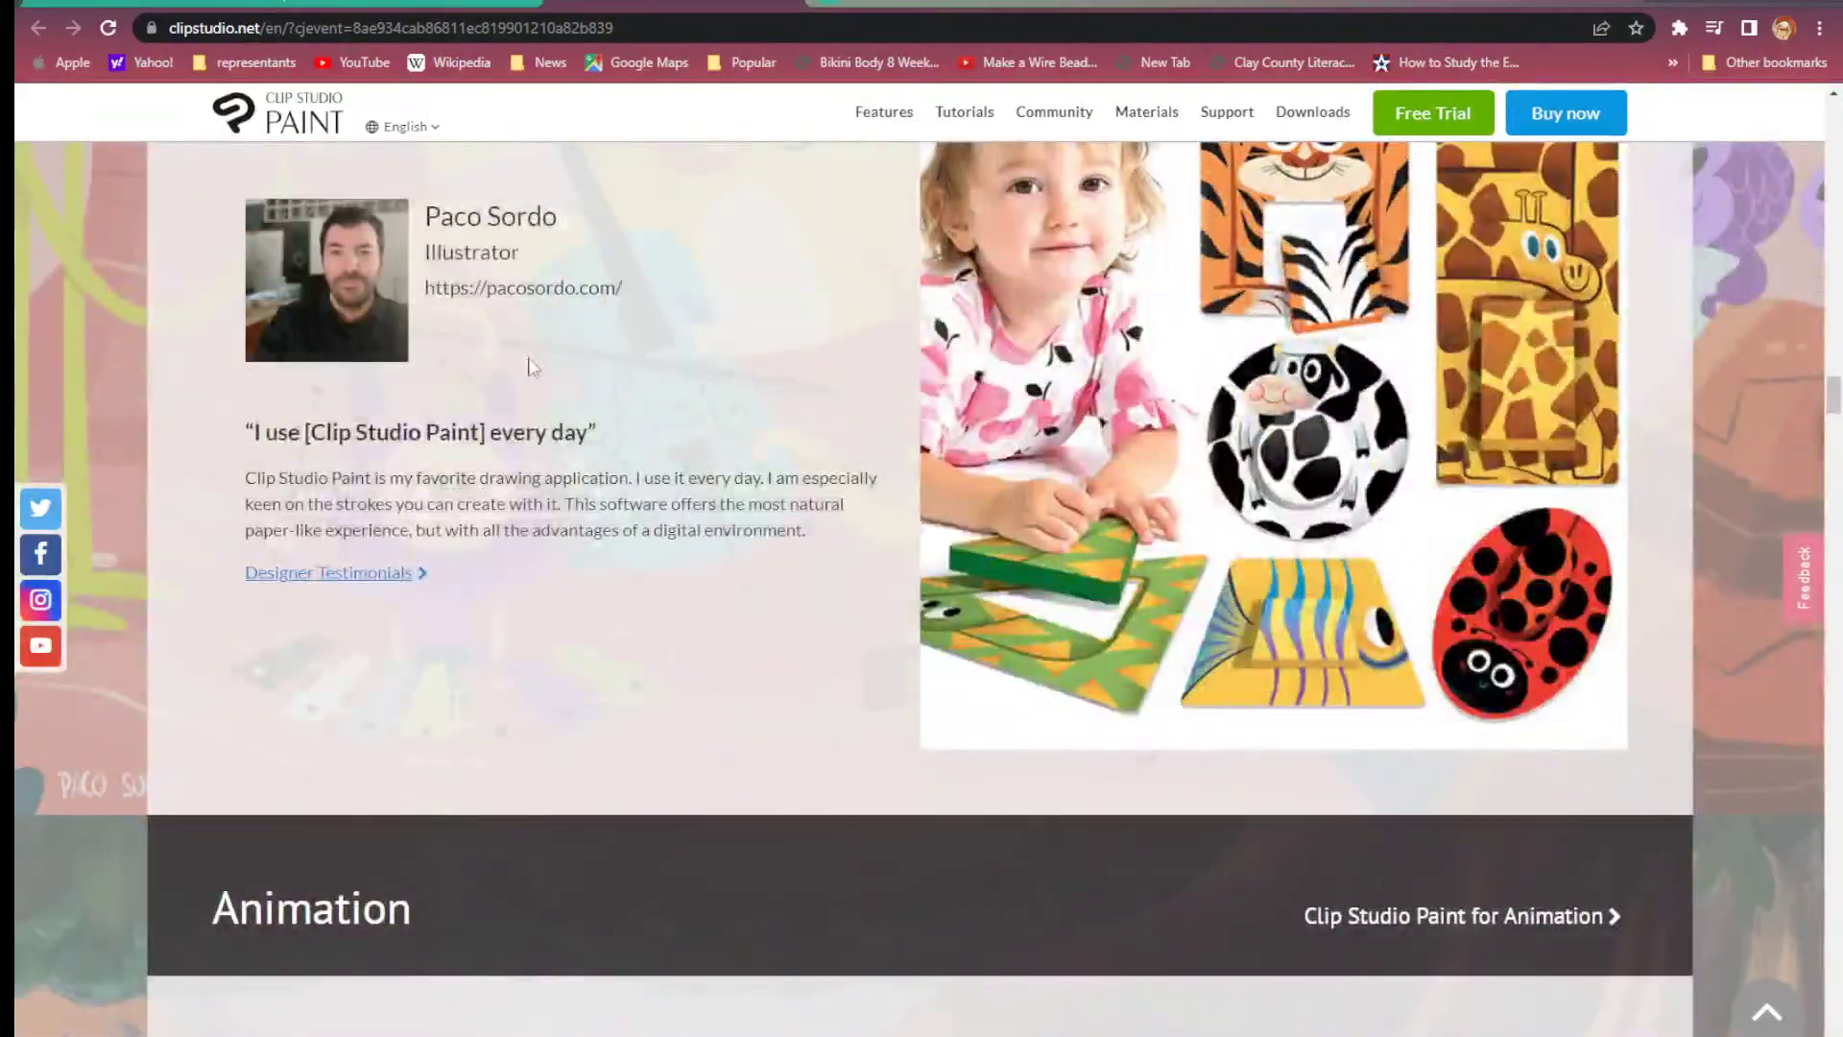
pyautogui.scroll(1, 523, 363)
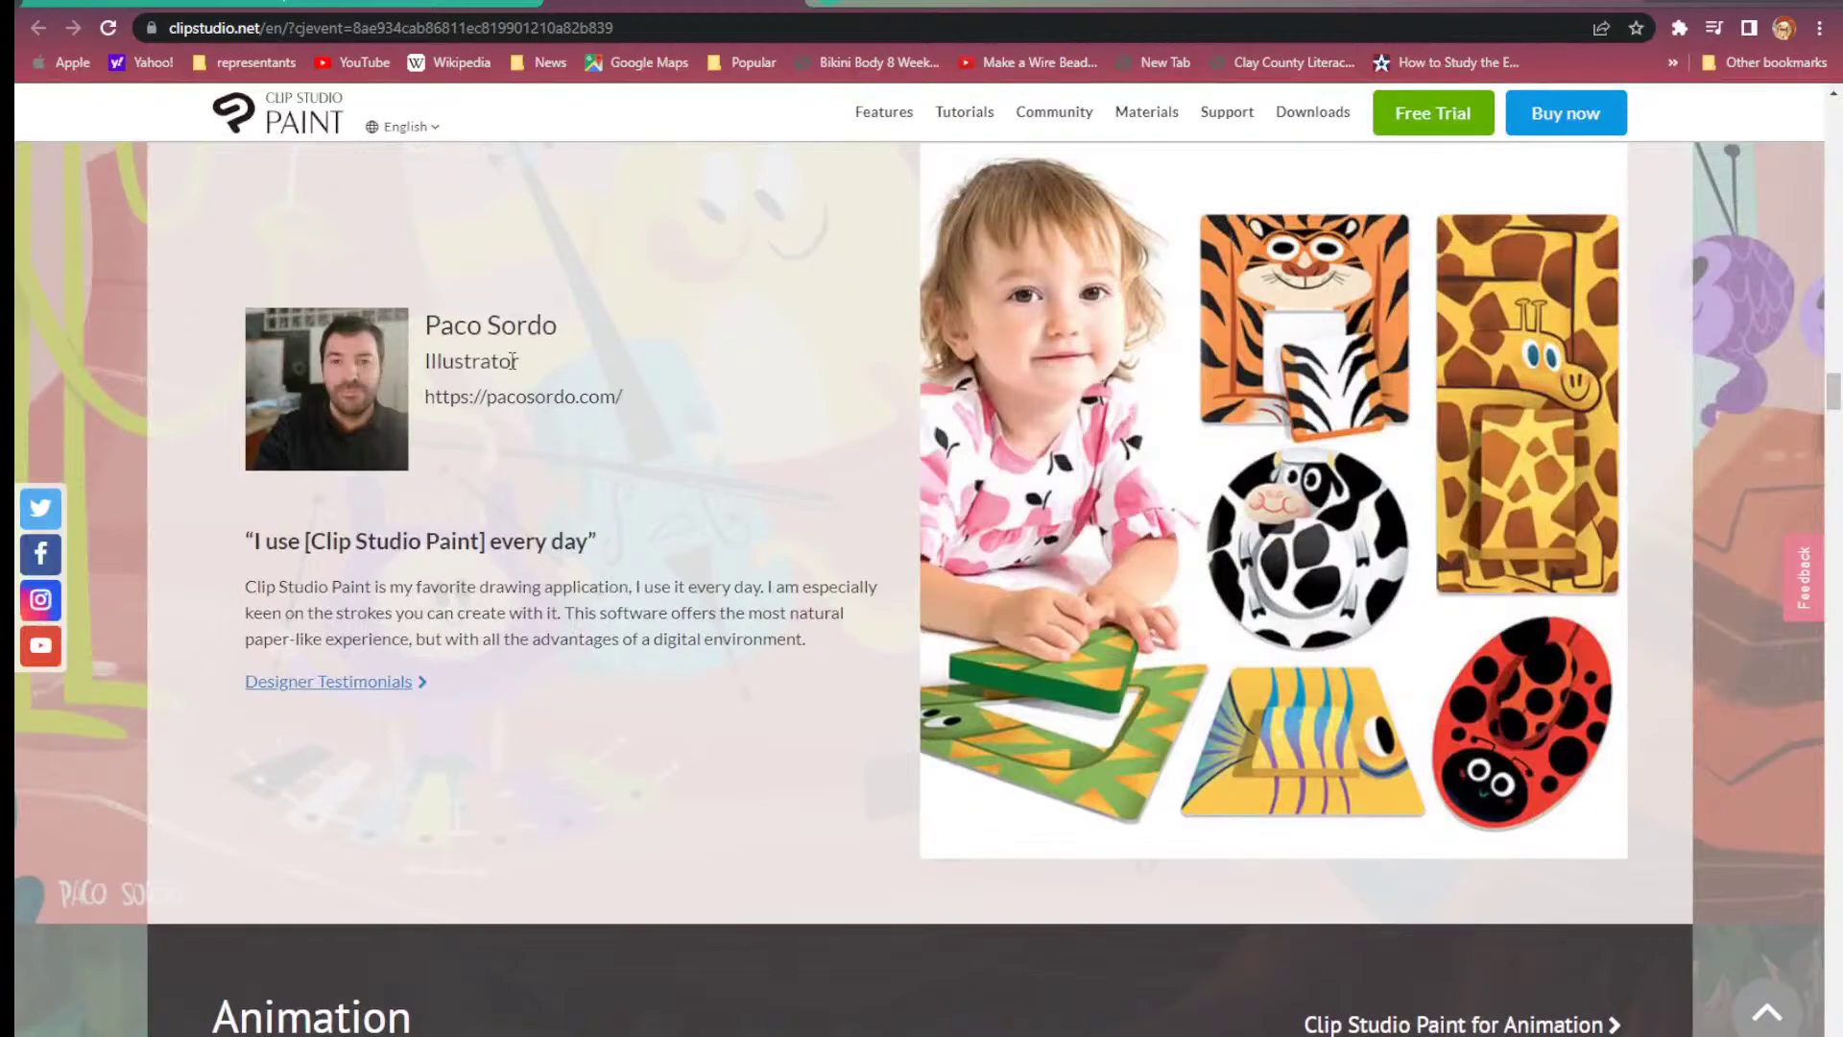
pyautogui.scroll(-10, 499, 384)
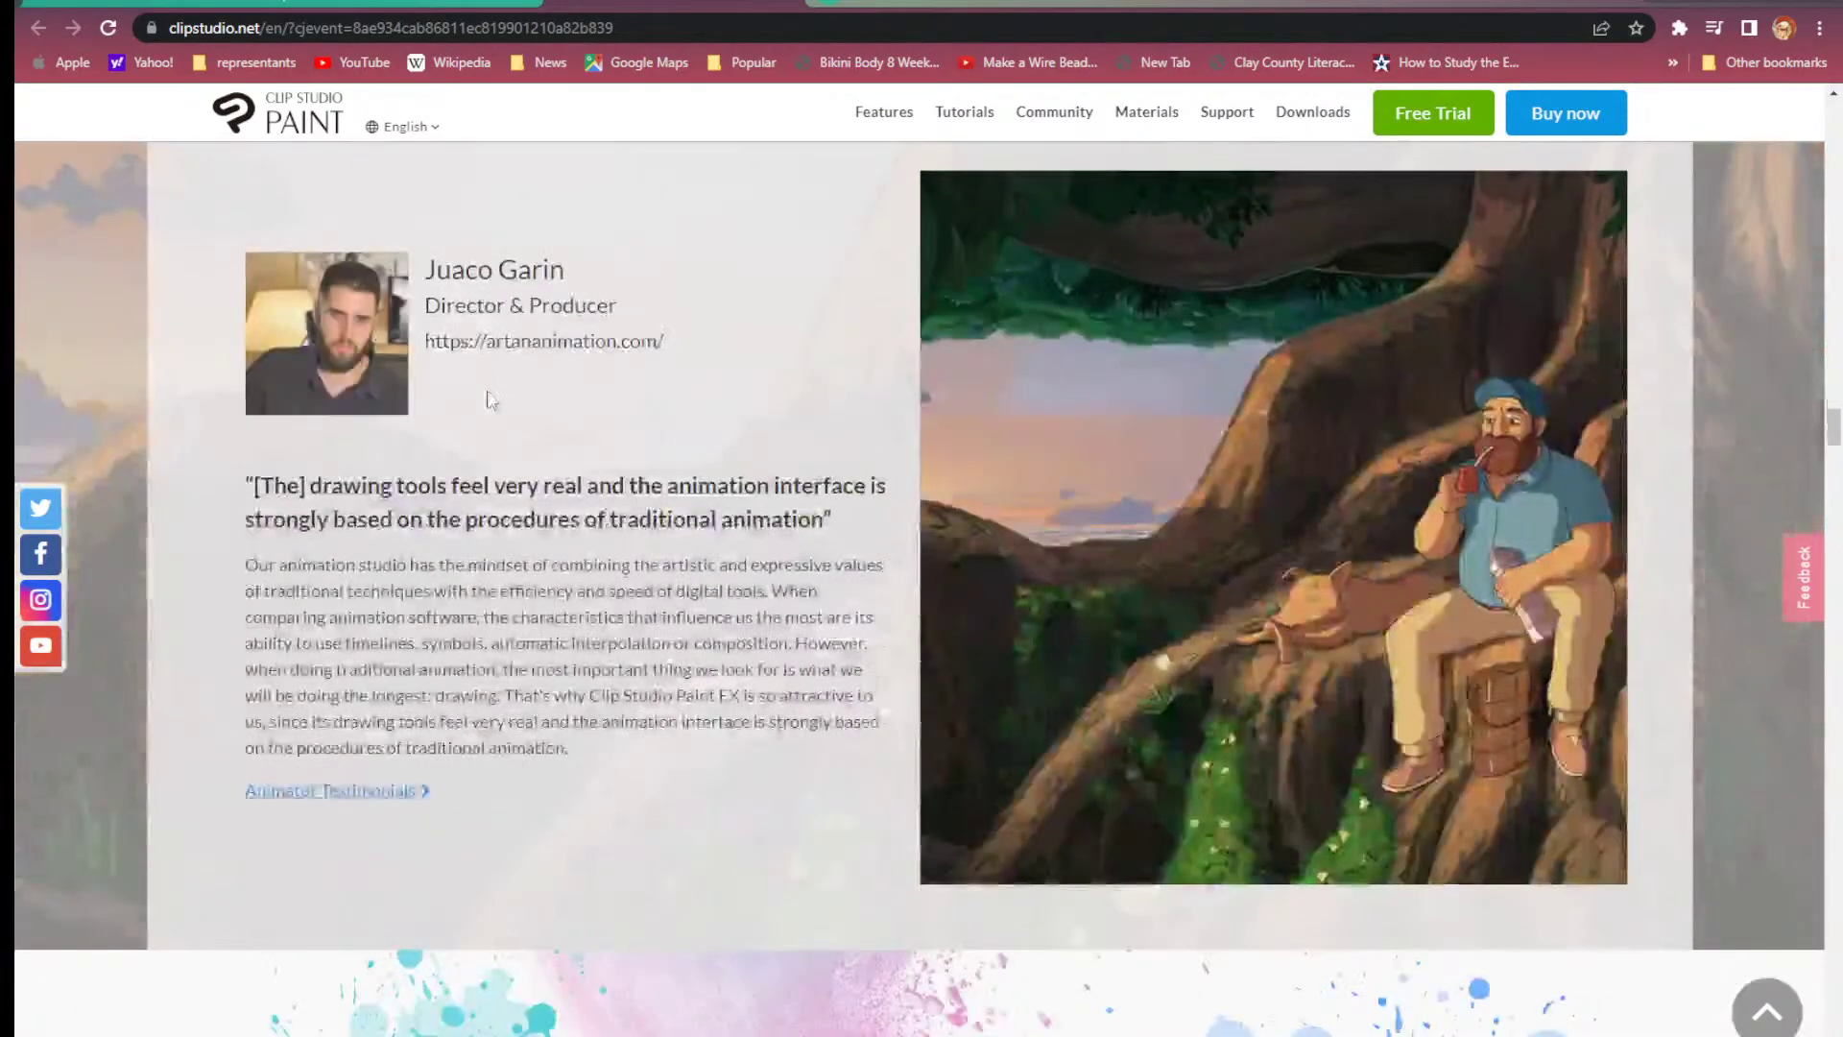
# Step: Compare the Clip Studio Paint PRO and EX purchase options and return to the Character Art testimonial
pyautogui.scroll(-9, 491, 399)
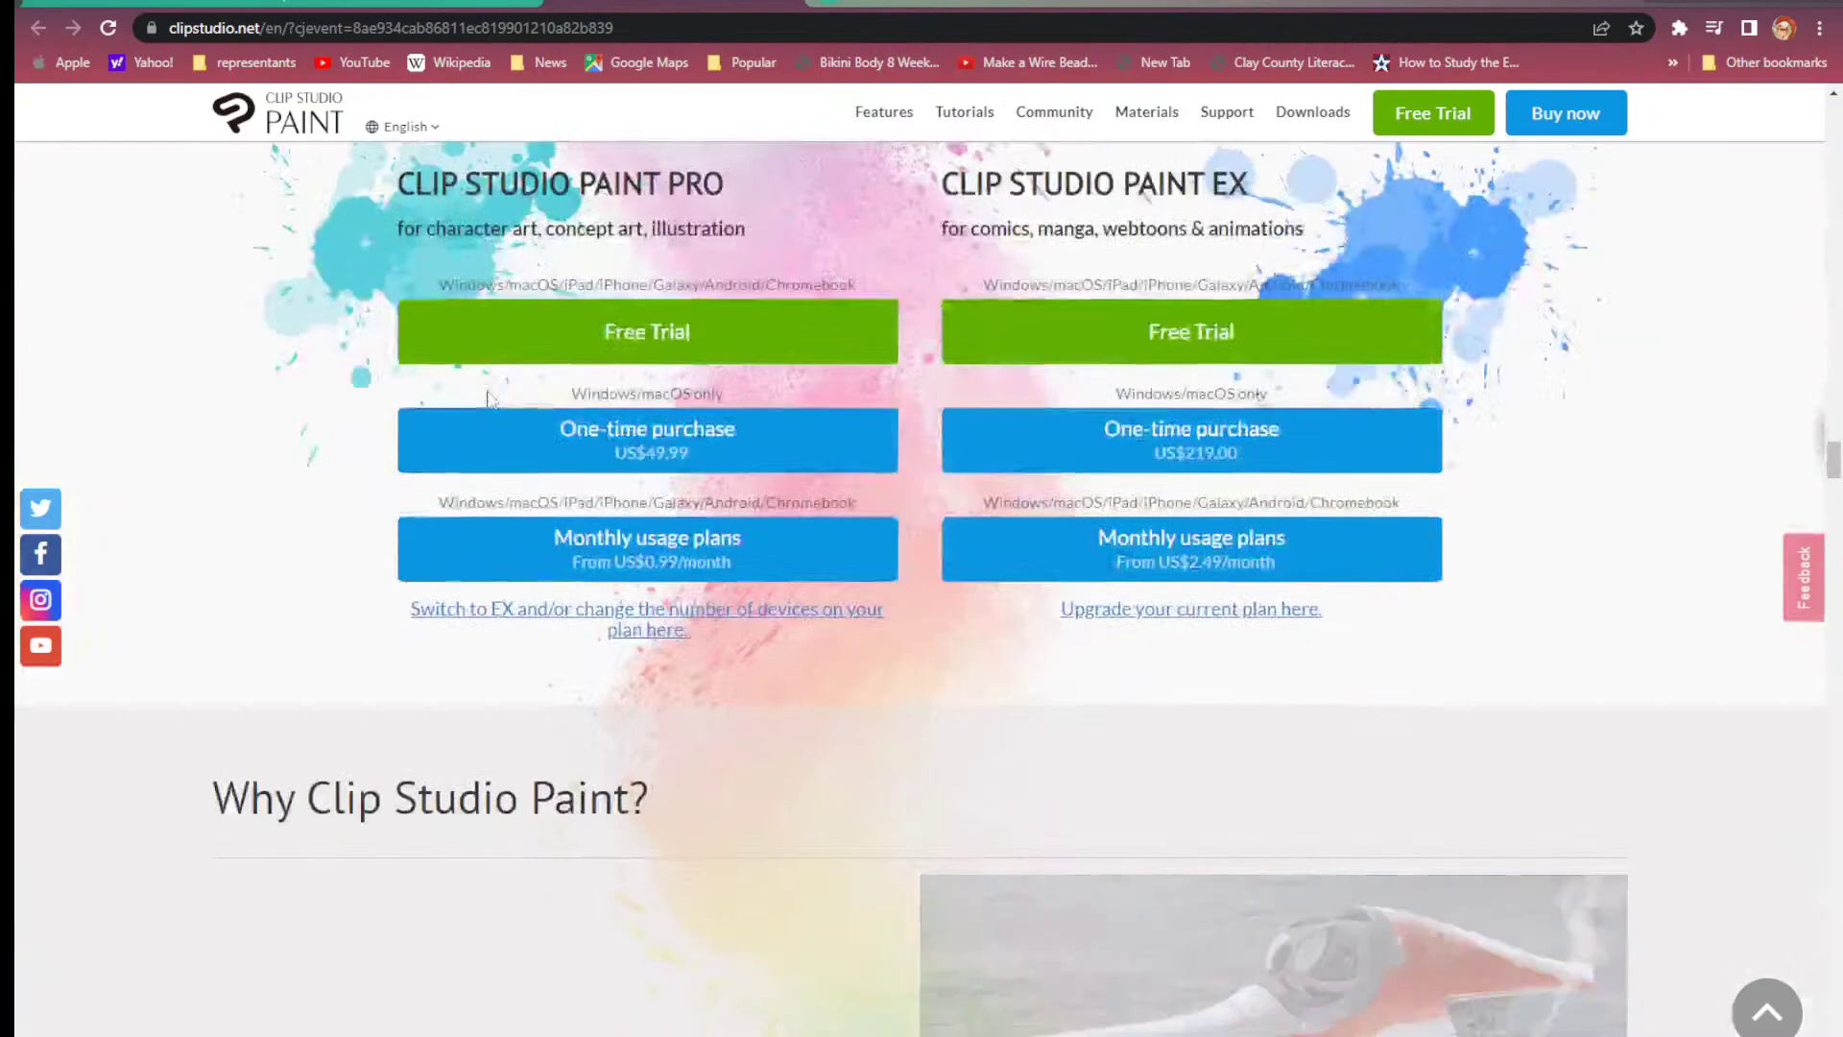
pyautogui.scroll(4, 490, 399)
pyautogui.scroll(-4, 489, 399)
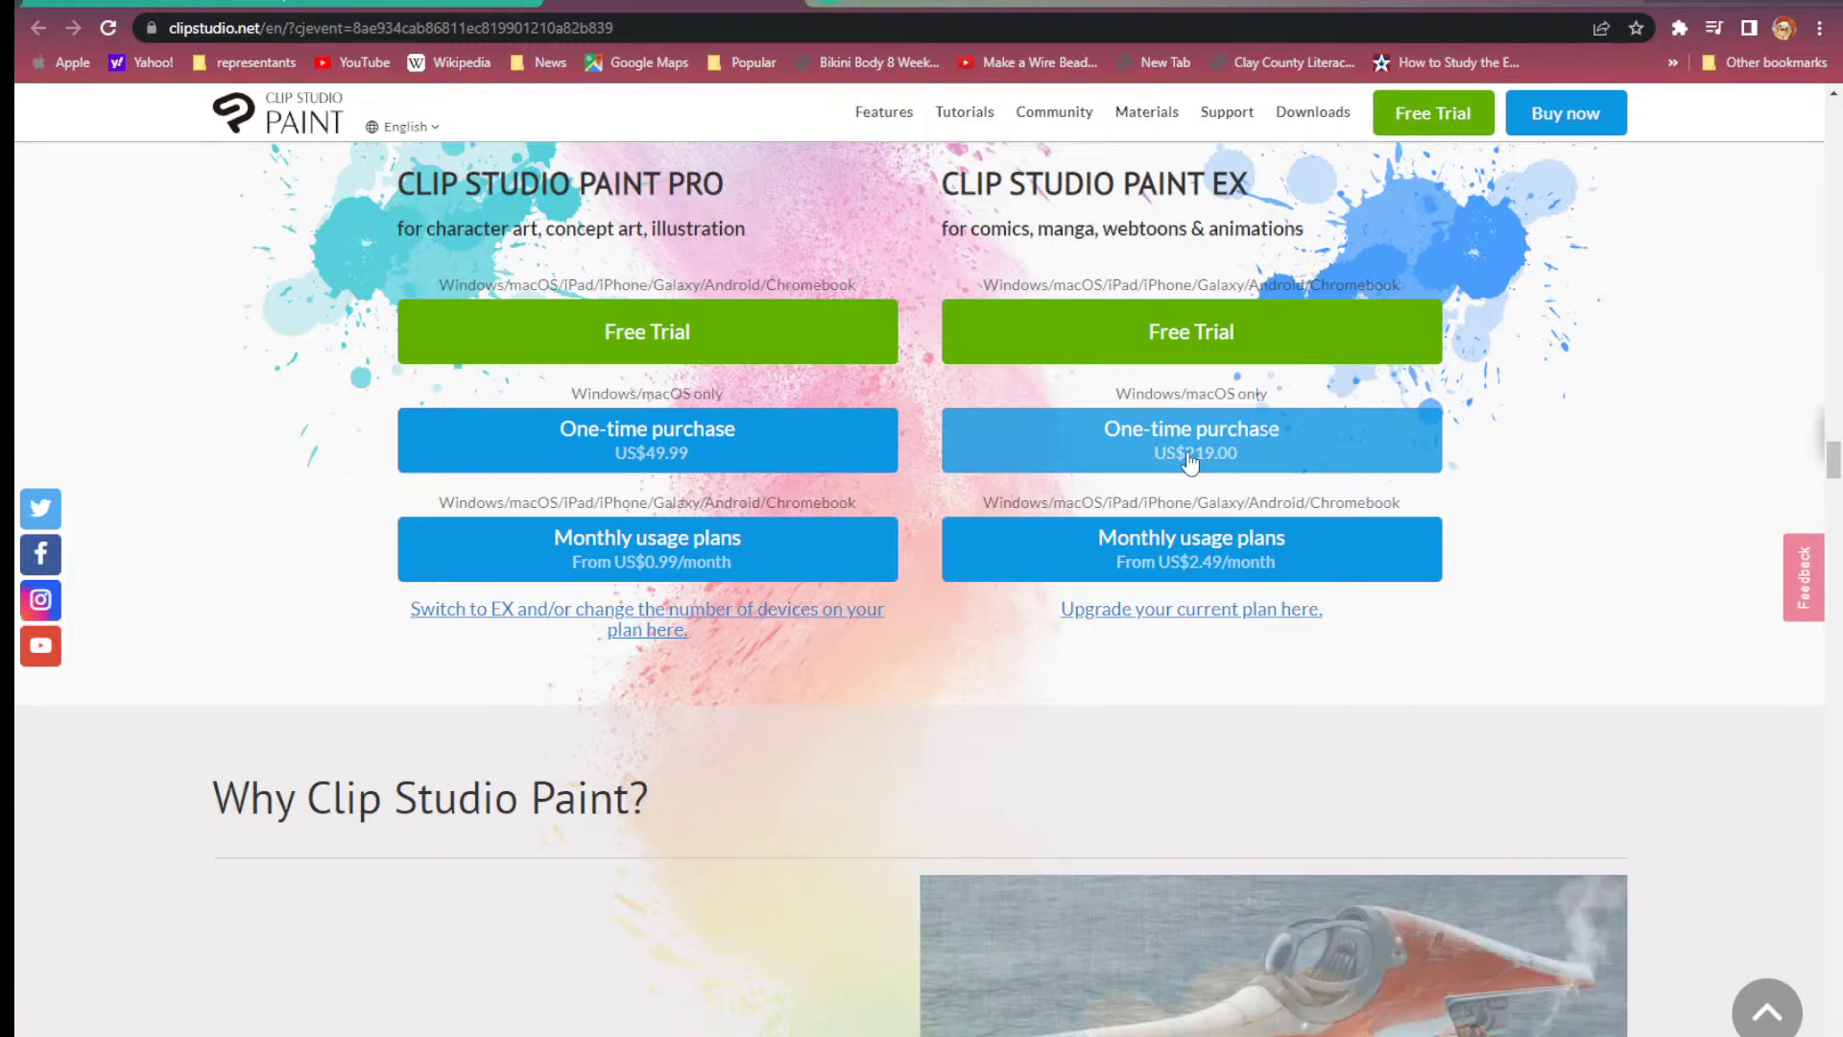
pyautogui.scroll(6, 1190, 462)
pyautogui.scroll(20, 1184, 451)
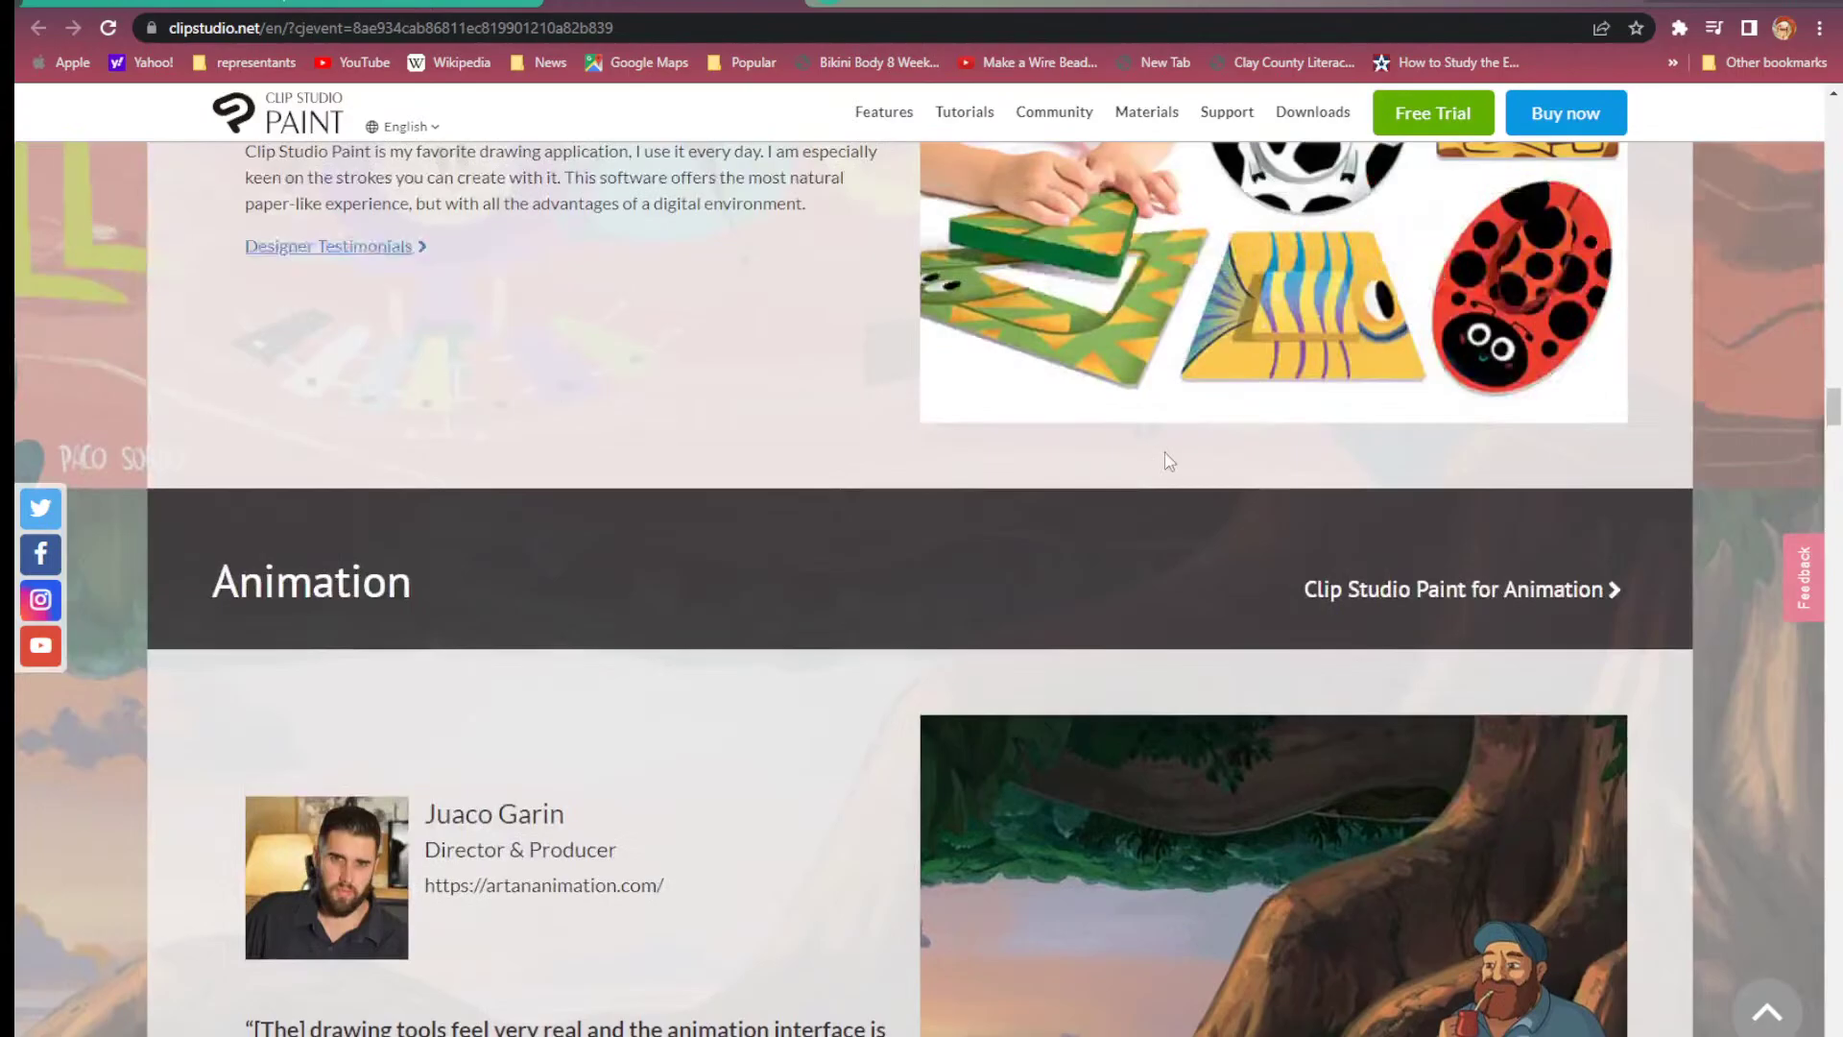
pyautogui.scroll(8, 1089, 395)
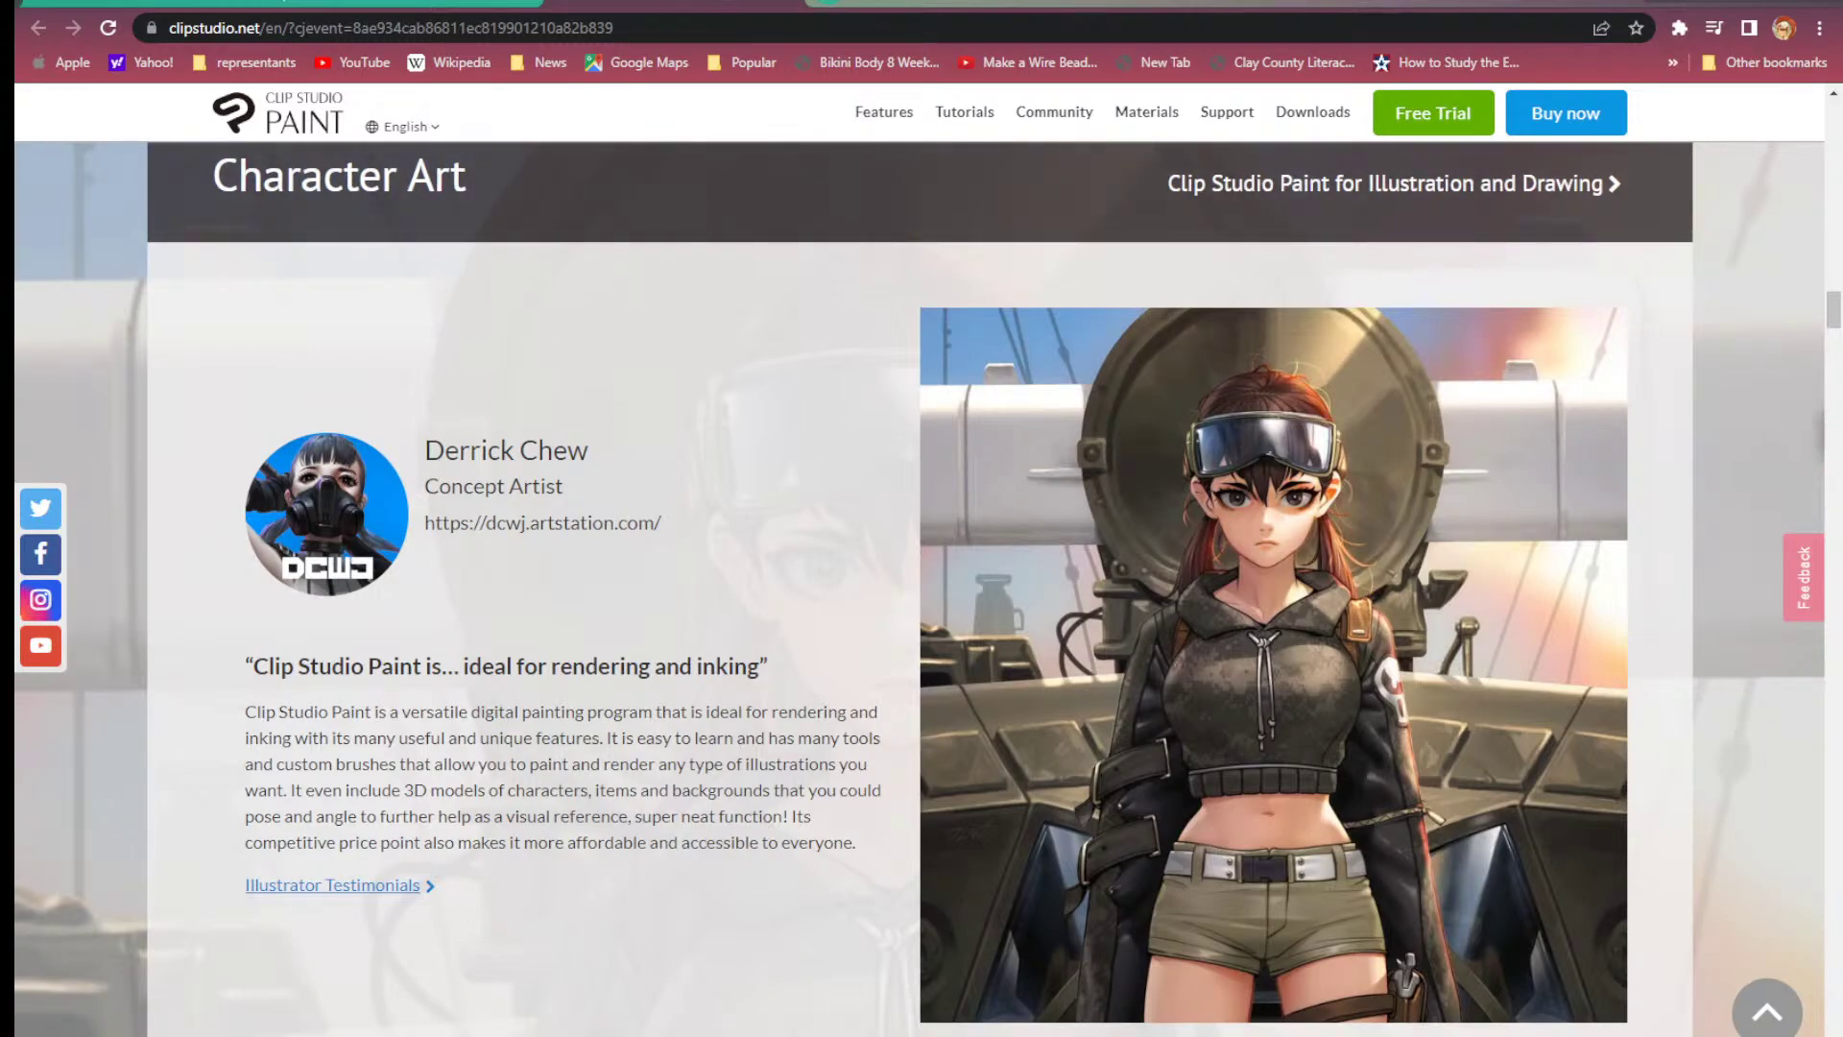
# Step: Find PureRef among the installed programs and launch it
pyautogui.press('super')
pyautogui.scroll(-5, 206, 734)
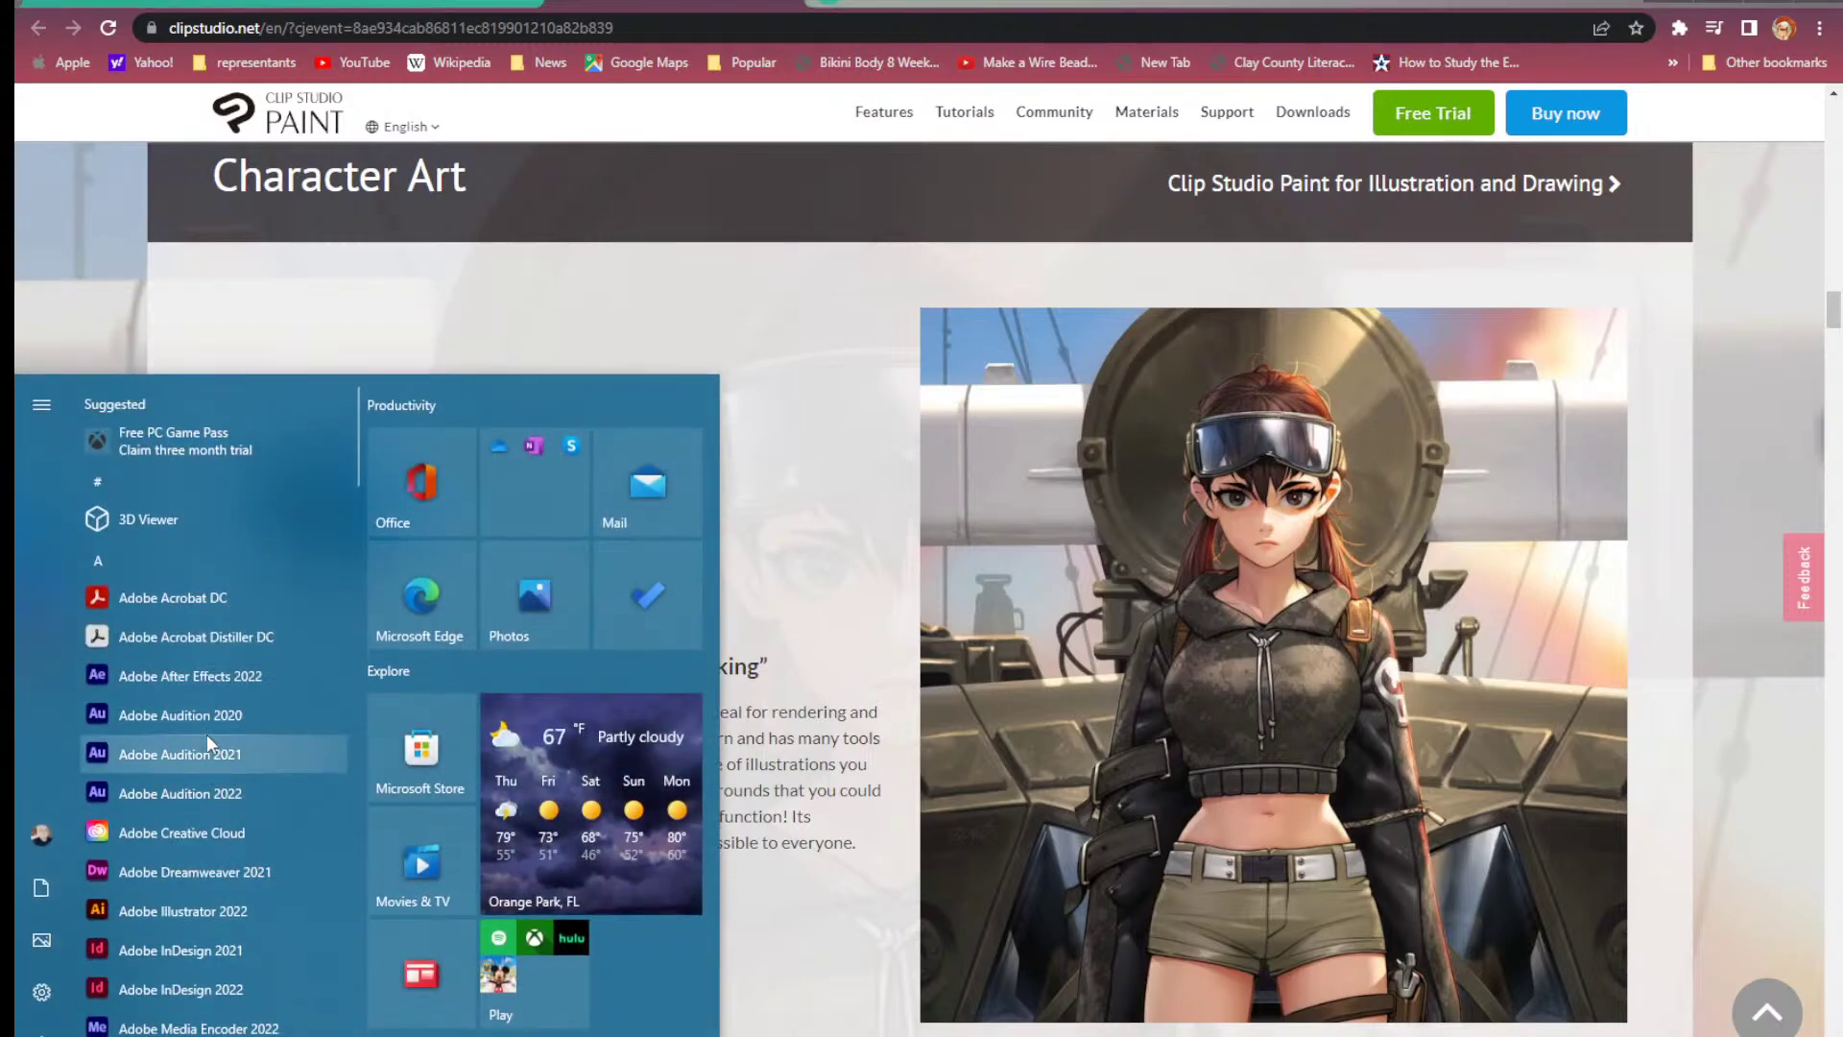
pyautogui.scroll(-4, 194, 741)
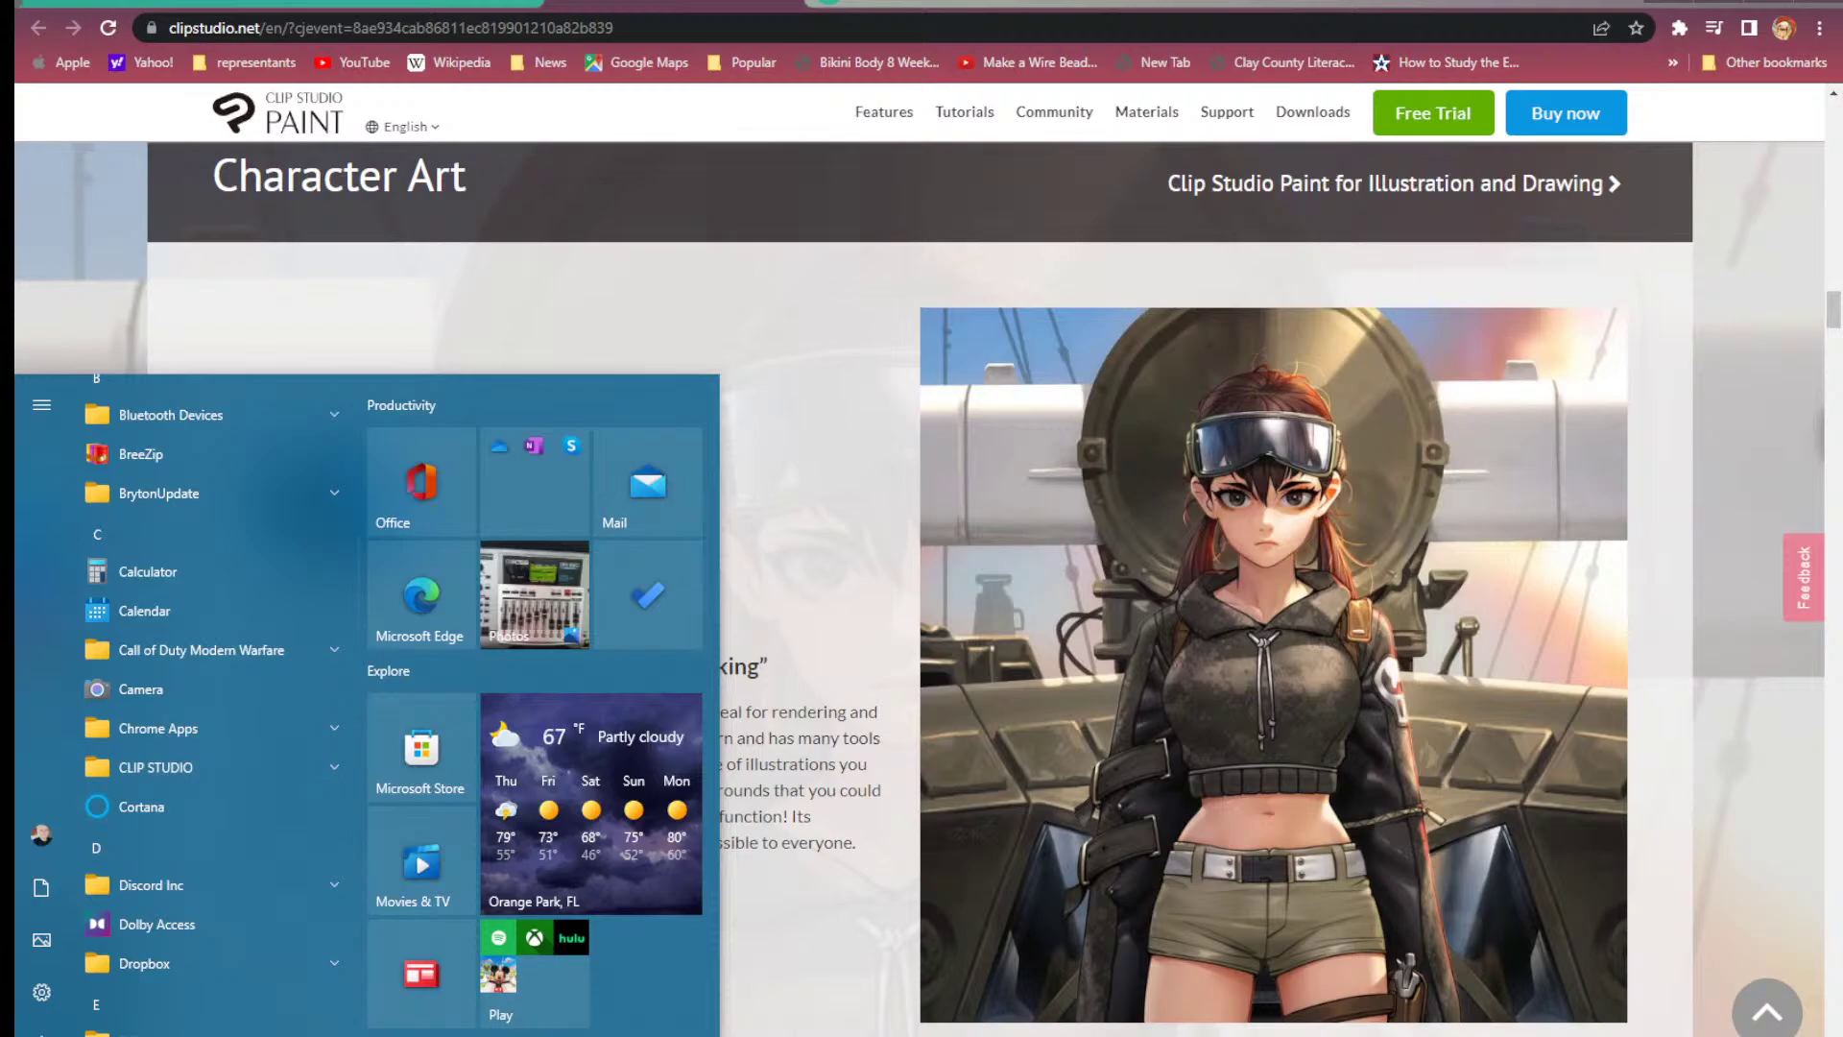
pyautogui.press('super+s')
pyautogui.click(157, 897)
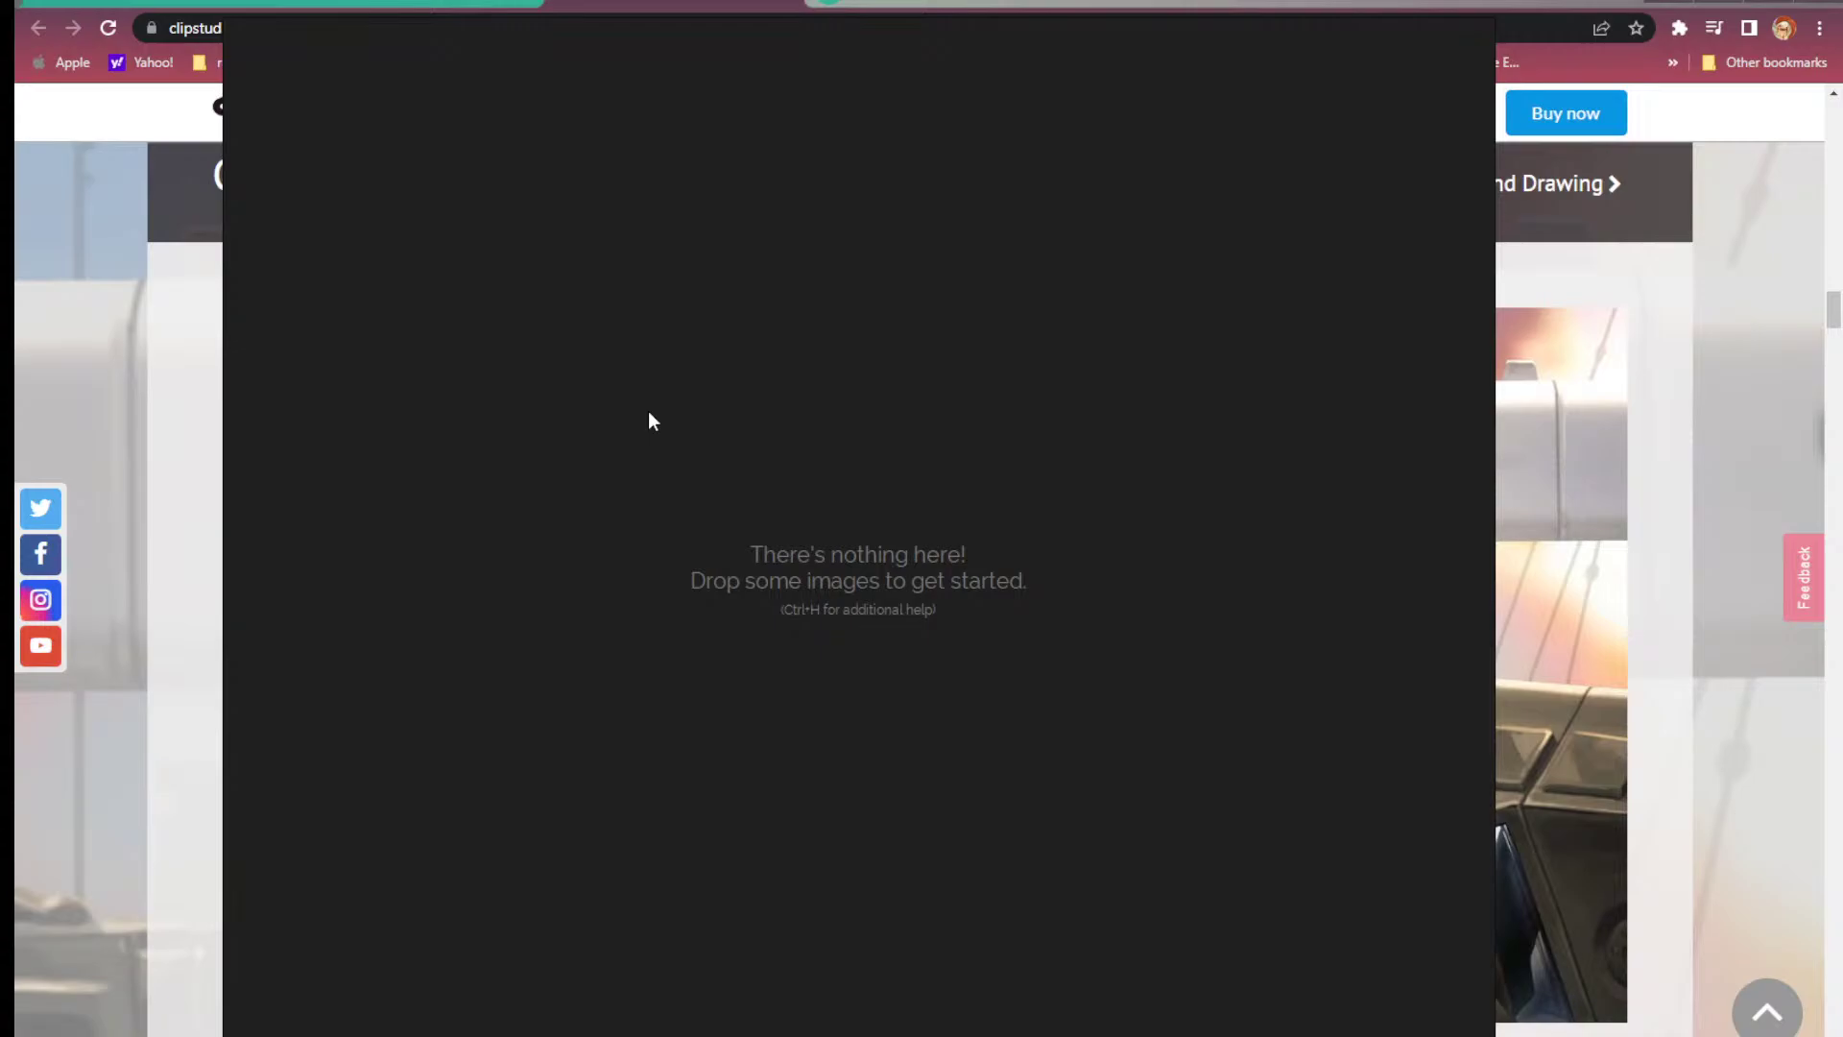
# Step: Load the recent reference board samuraiGirls.pur
pyautogui.rightClick(870, 680)
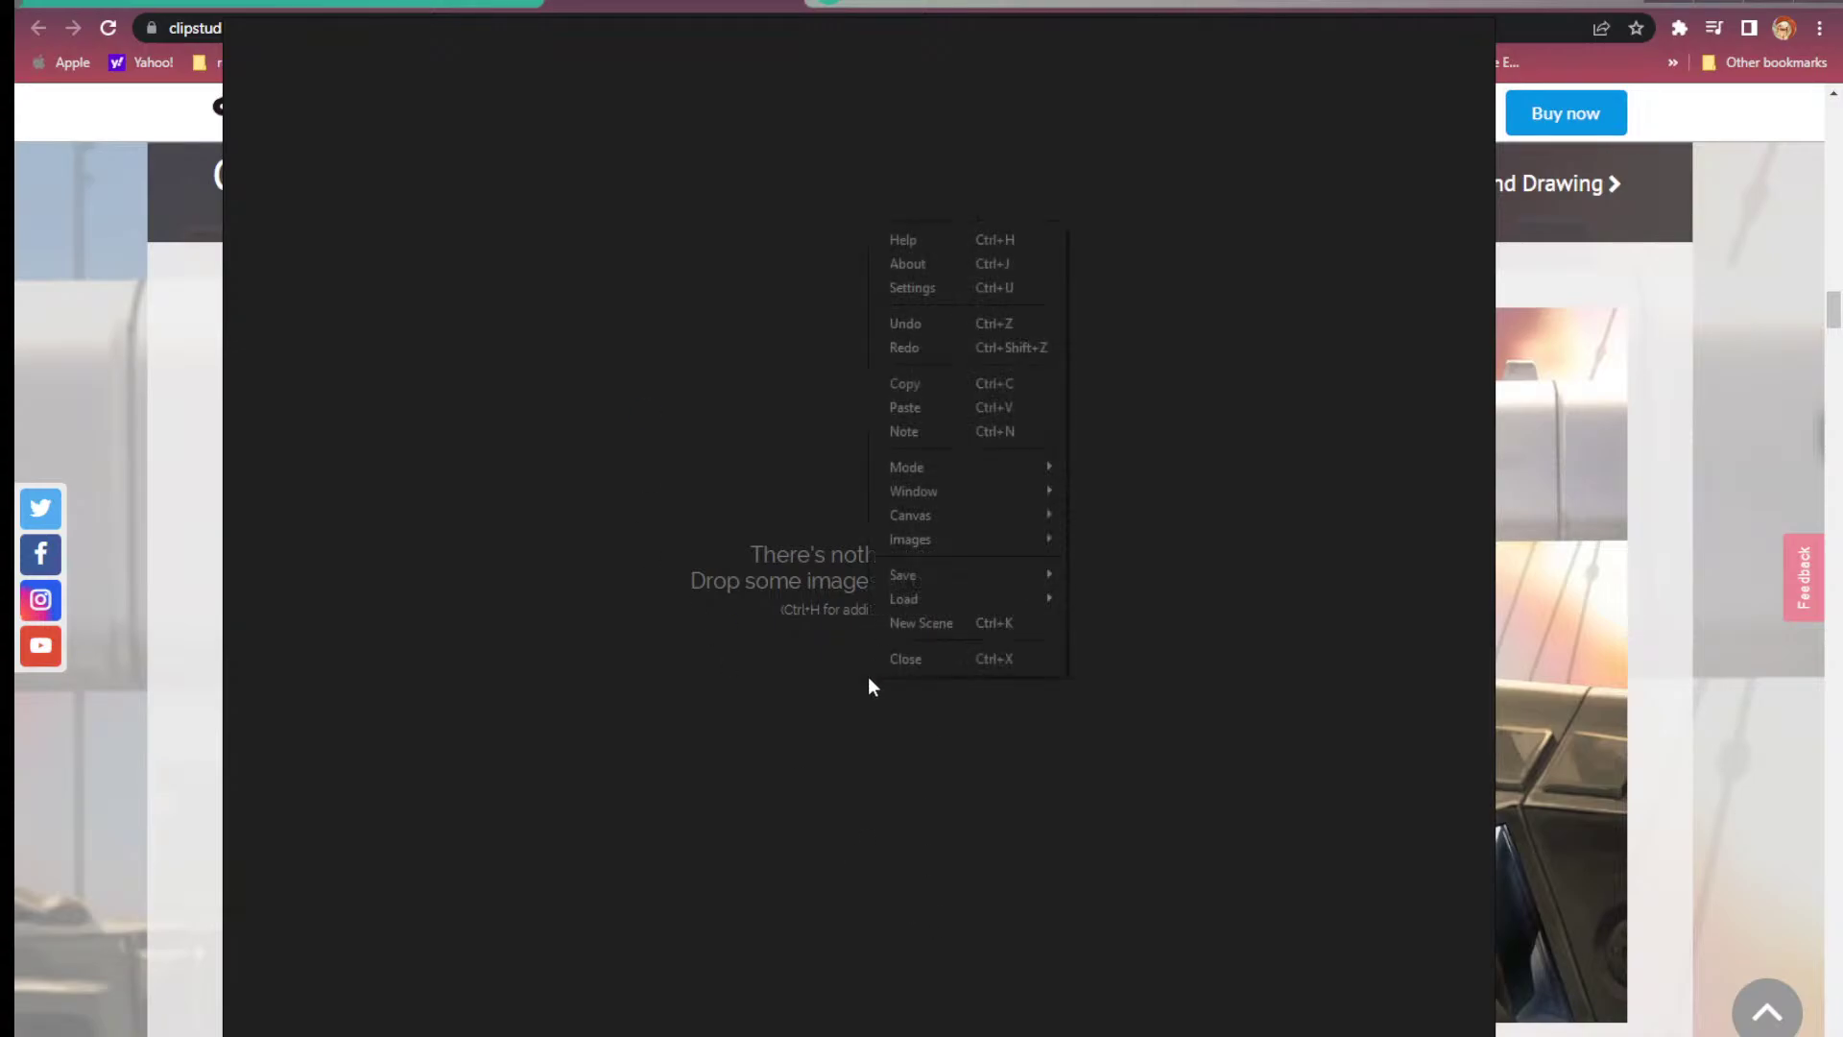
pyautogui.moveTo(938, 605)
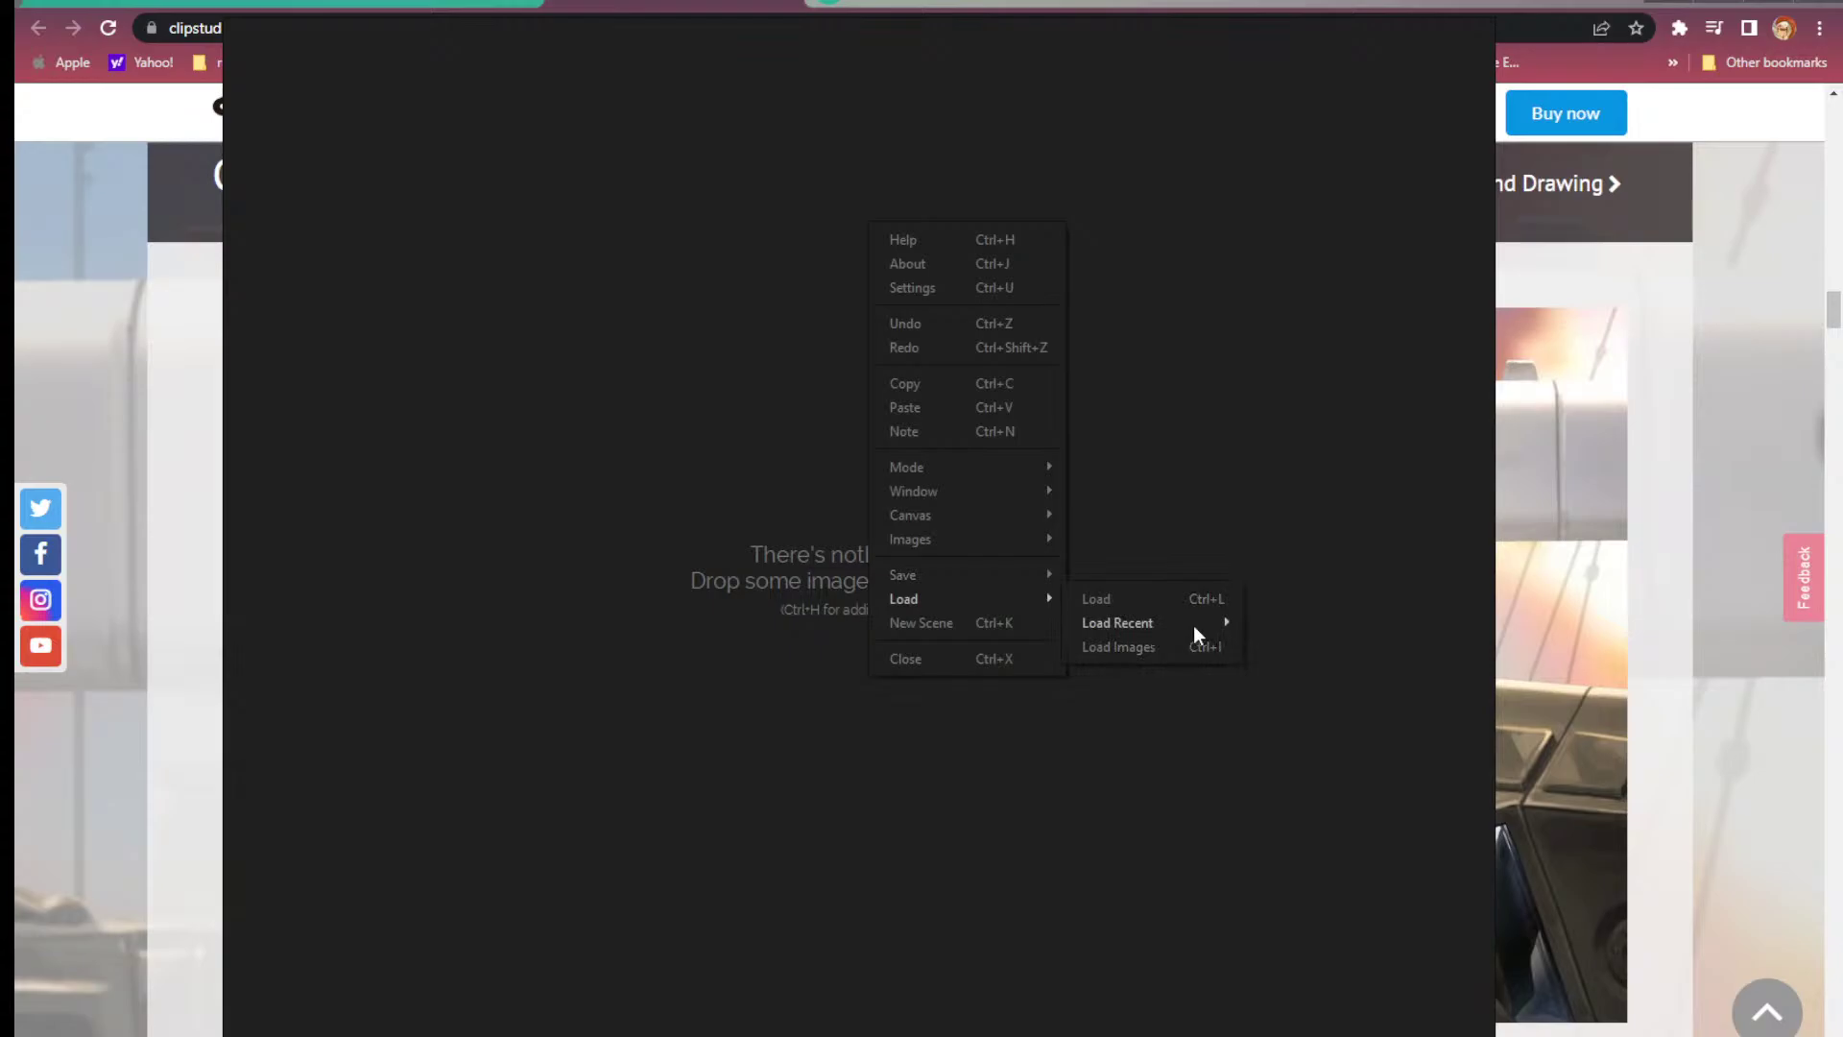
pyautogui.moveTo(1236, 620)
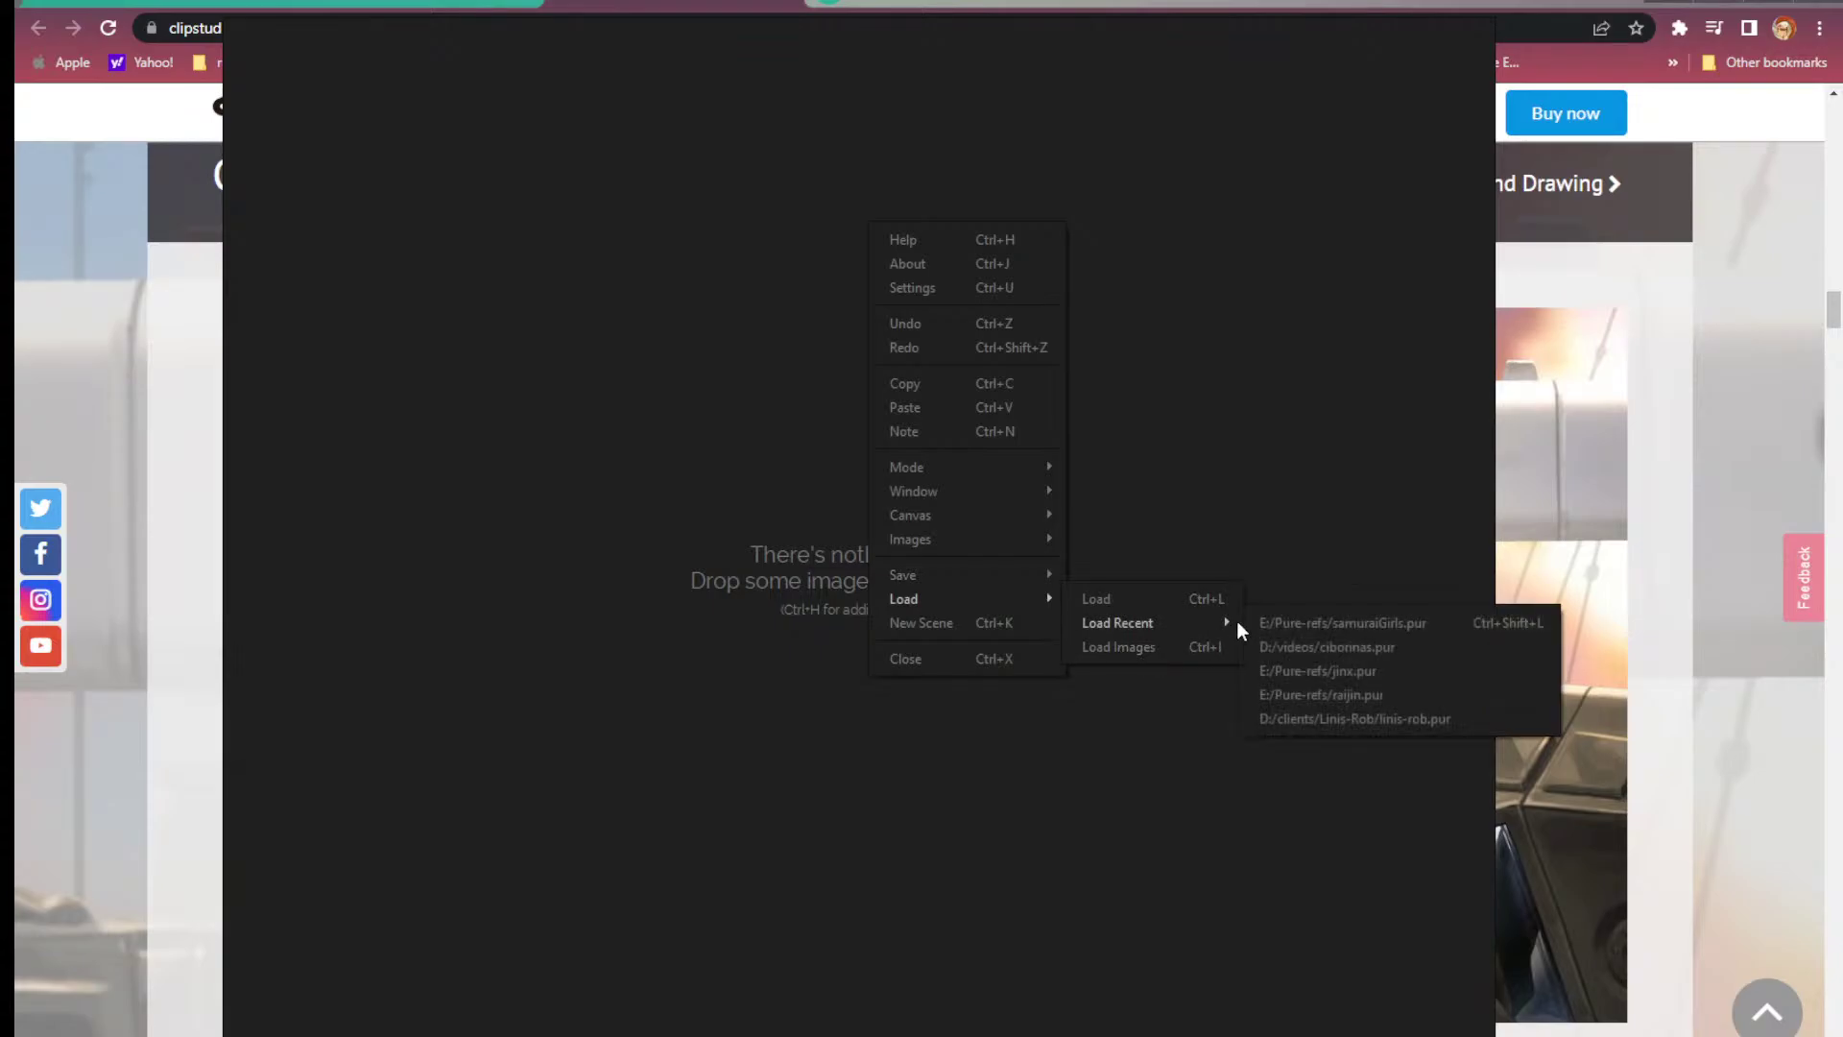
pyautogui.click(1367, 624)
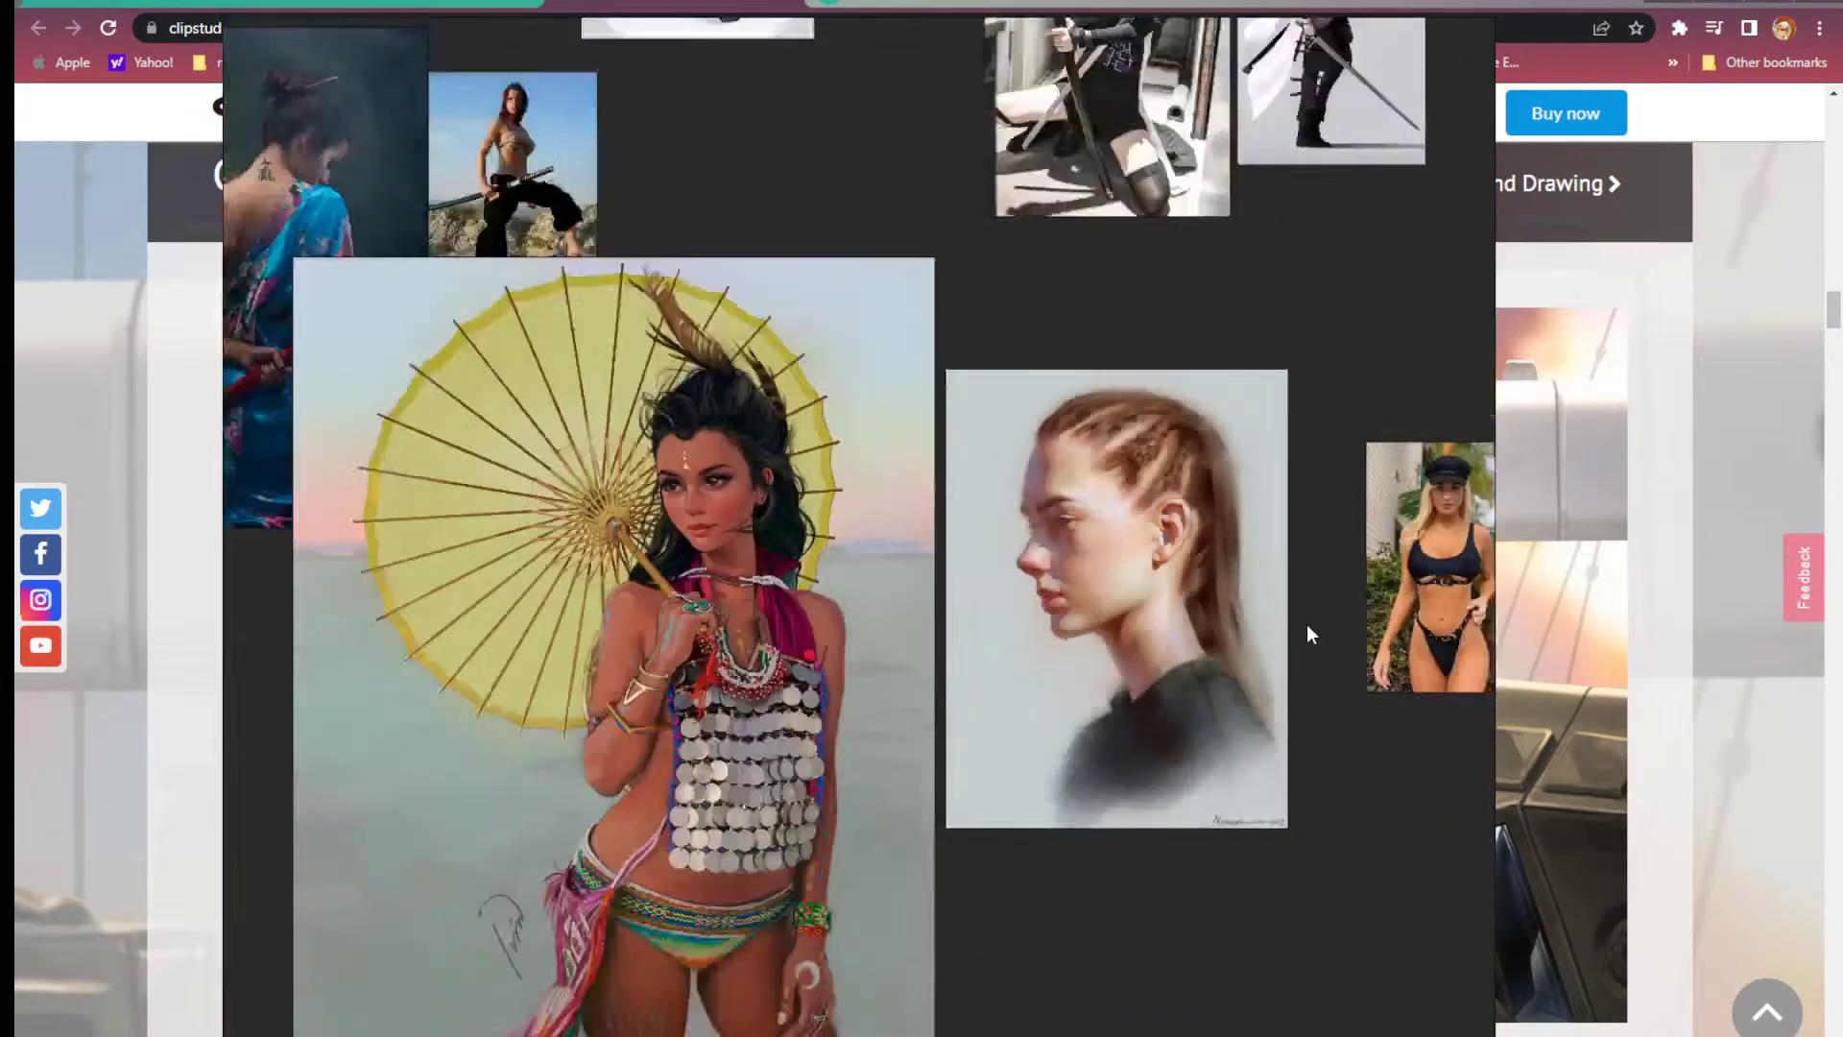
# Step: Survey the samurai reference board and focus on the red poster of the two swordswomen
pyautogui.scroll(-4, 1303, 636)
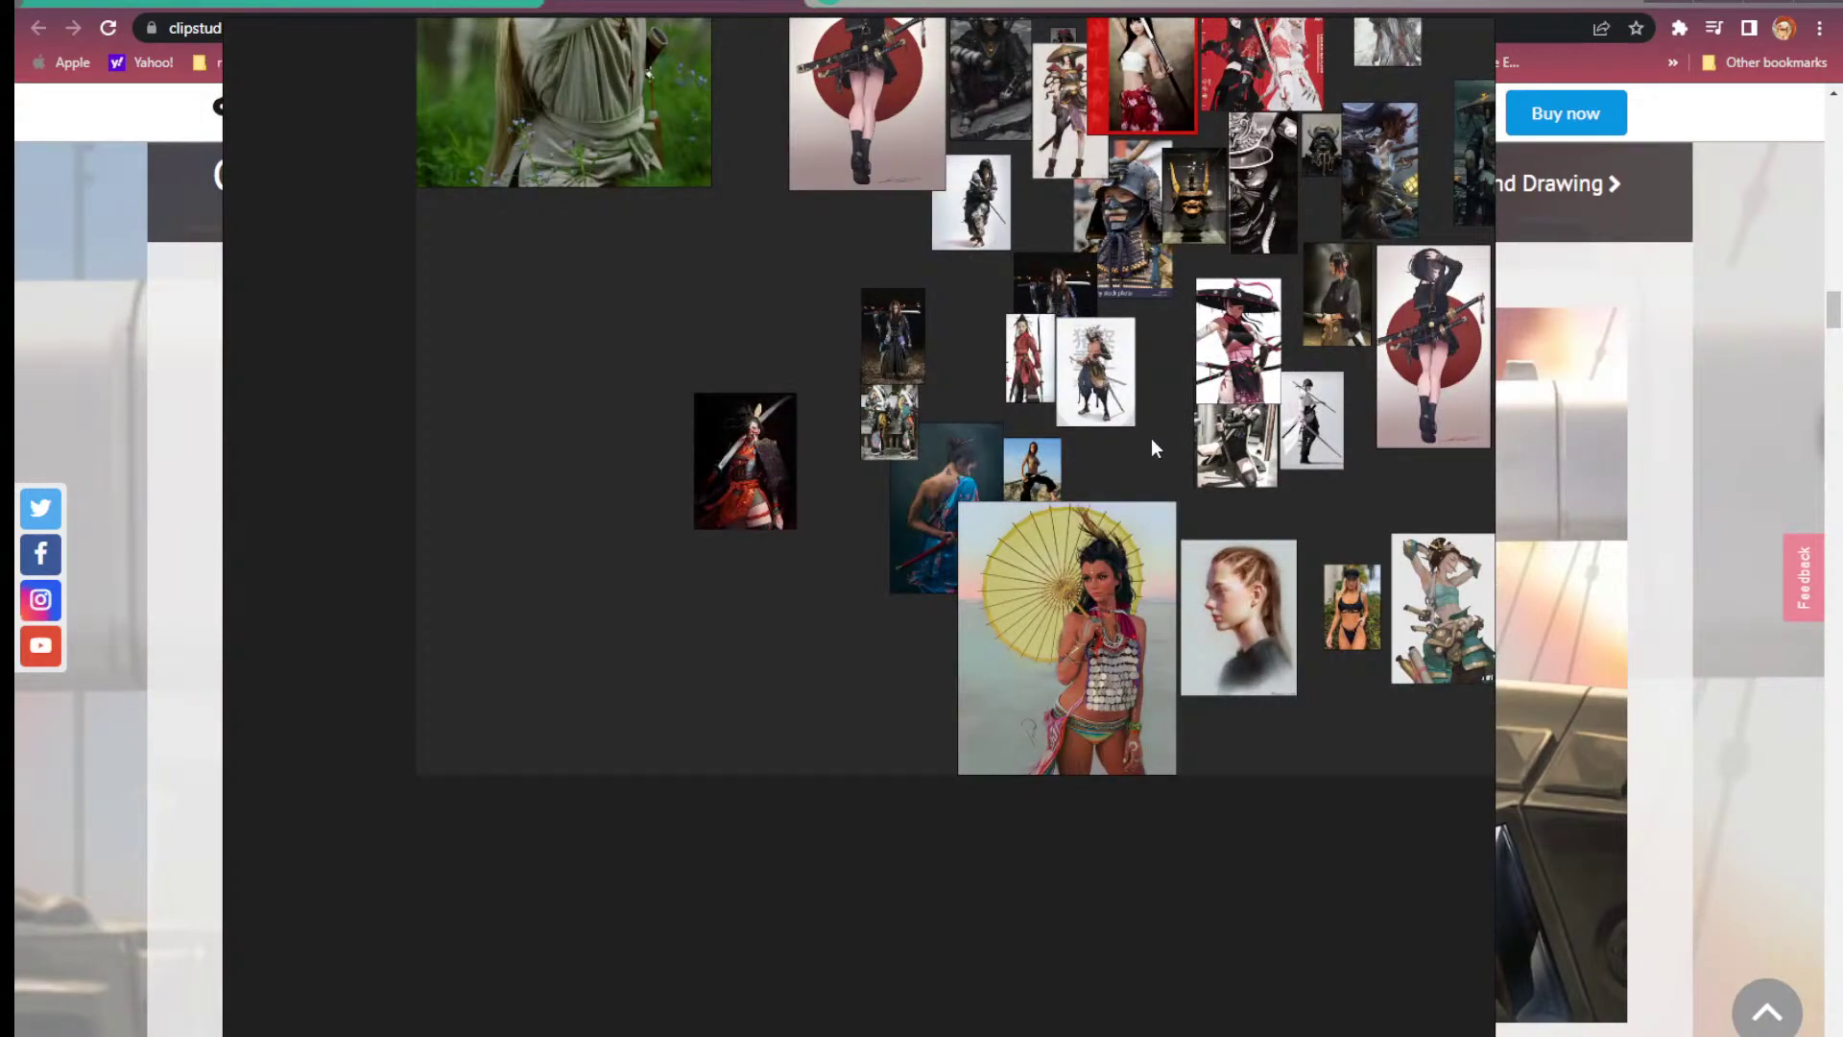
pyautogui.moveTo(1106, 466); pyautogui.dragTo(793, 792)
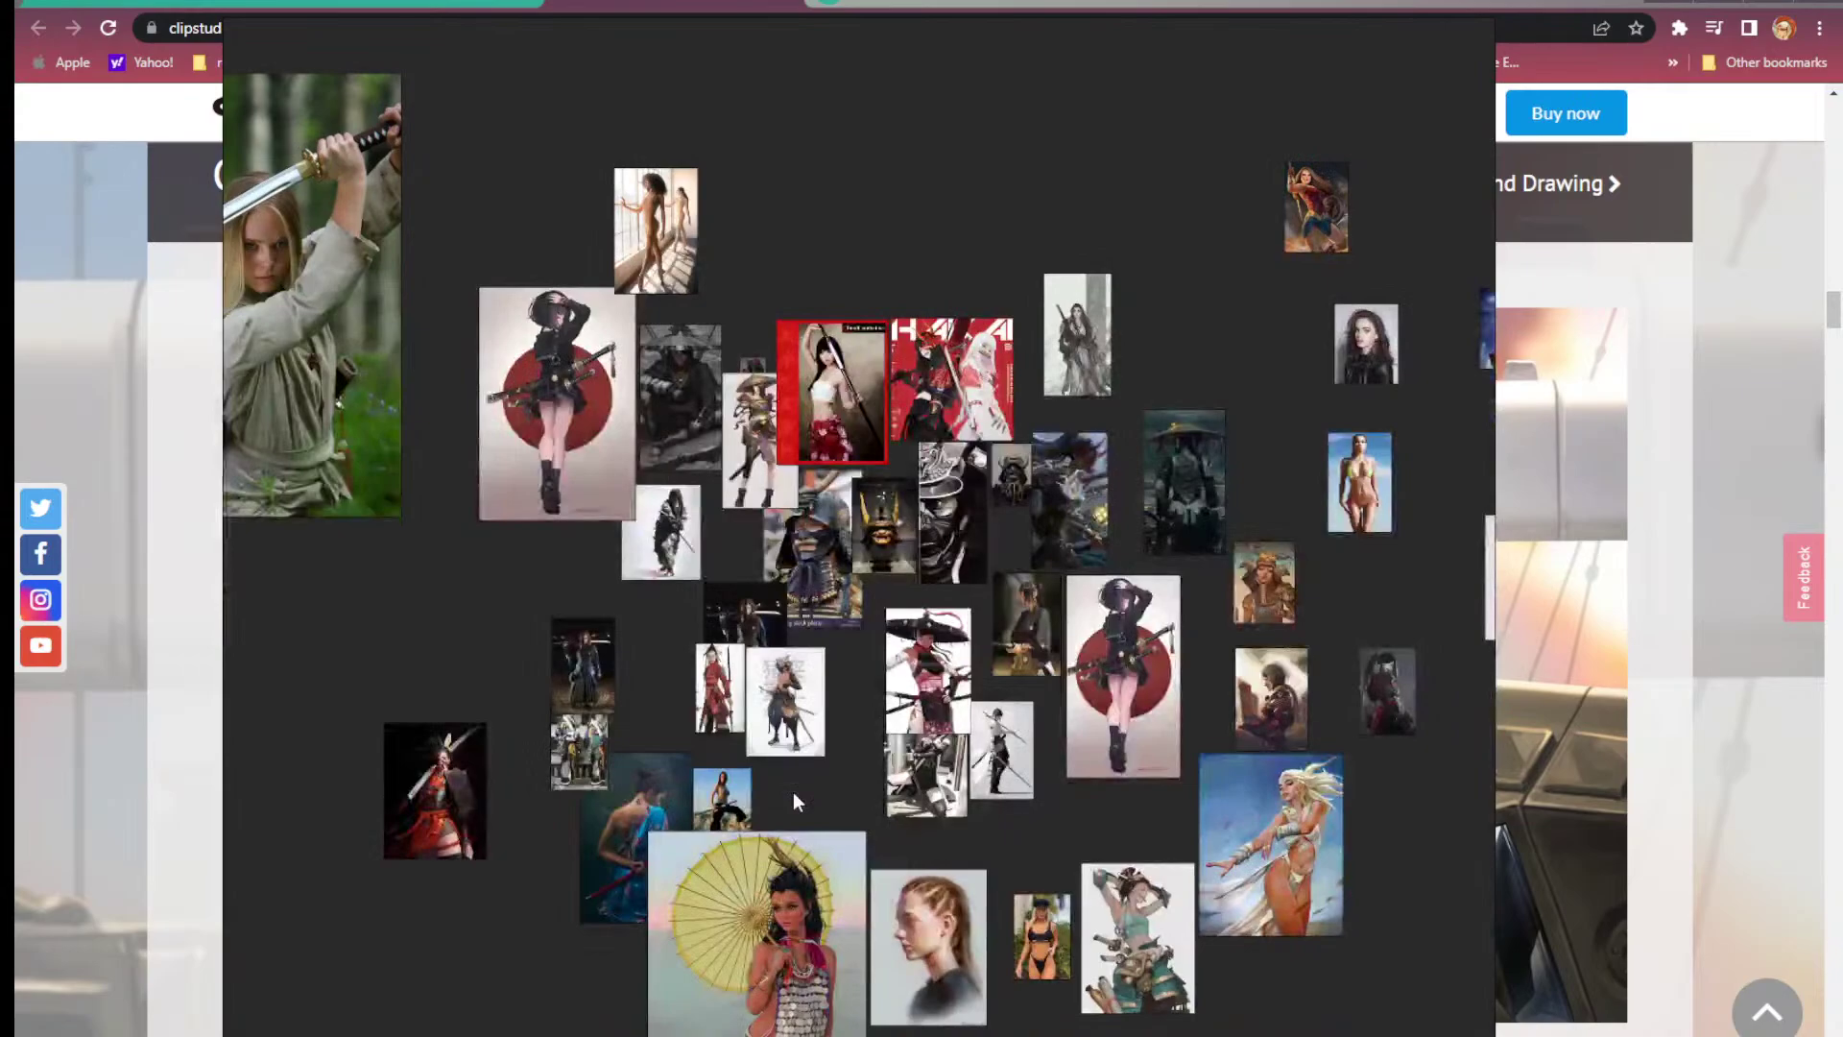
pyautogui.scroll(3, 1001, 427)
pyautogui.scroll(5, 1001, 428)
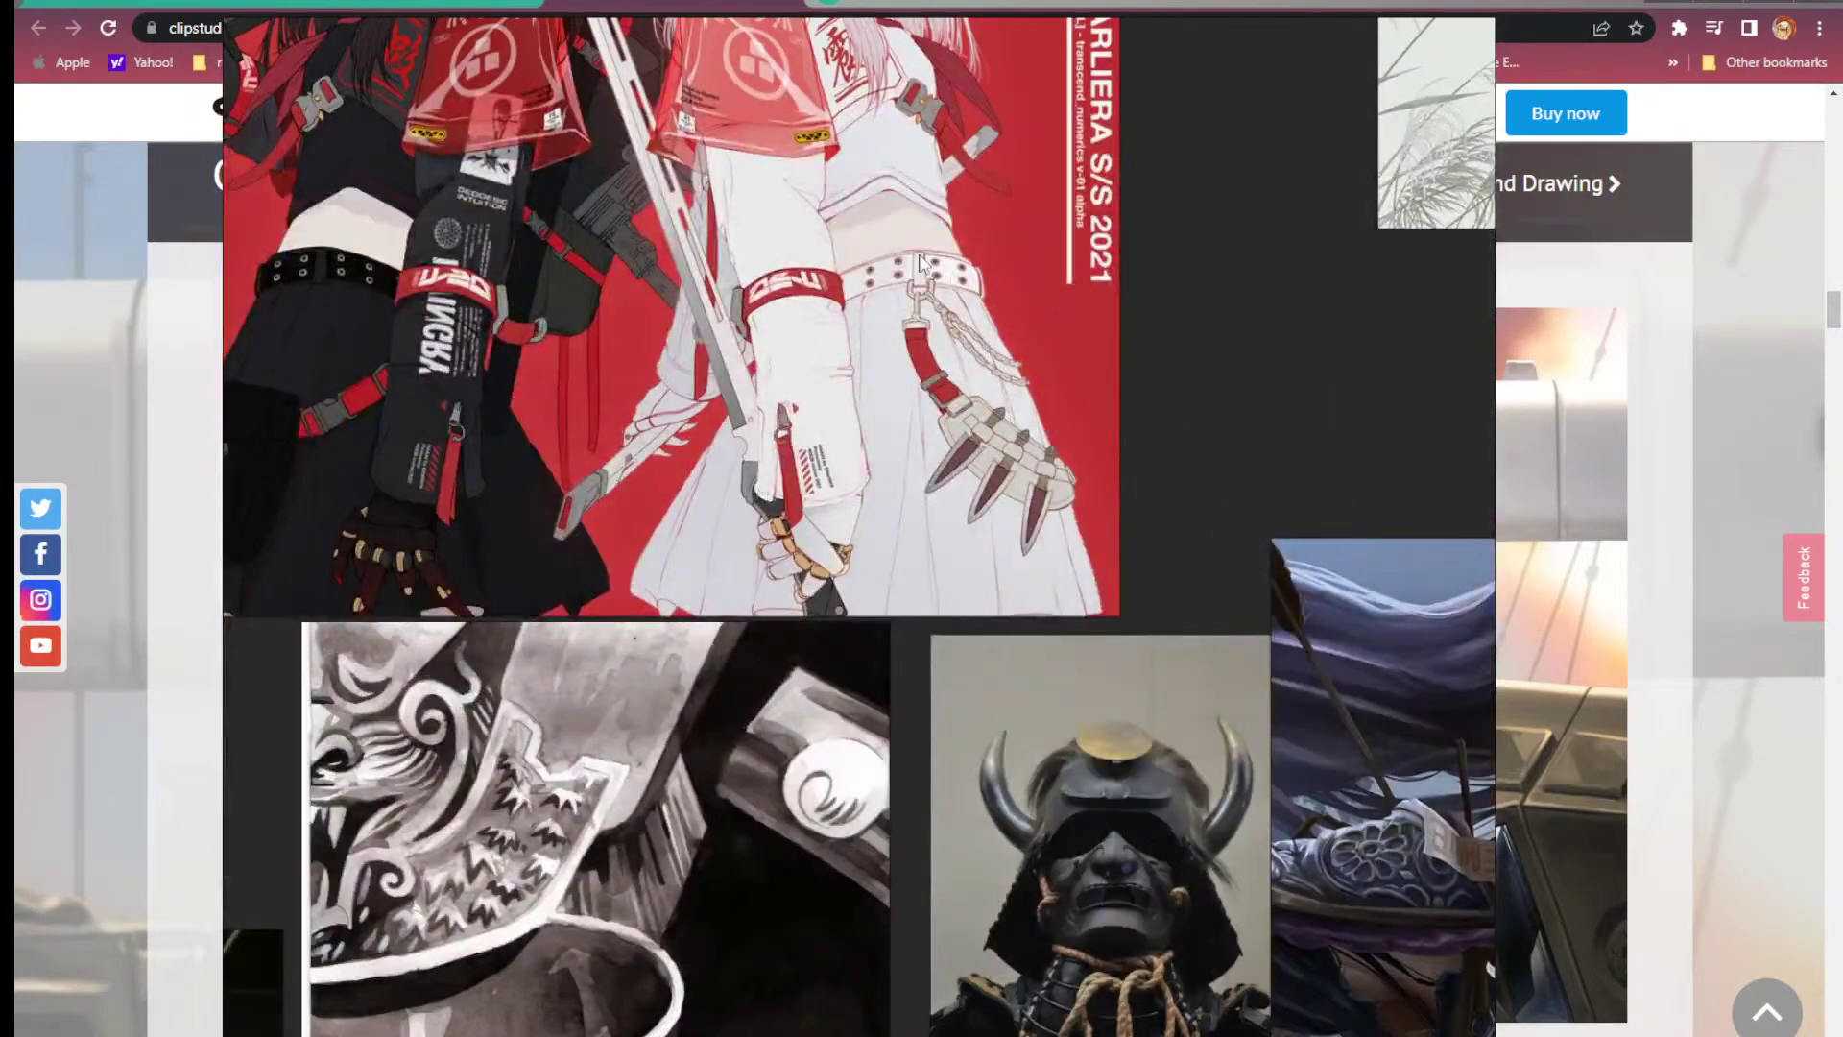
pyautogui.doubleClick(919, 261)
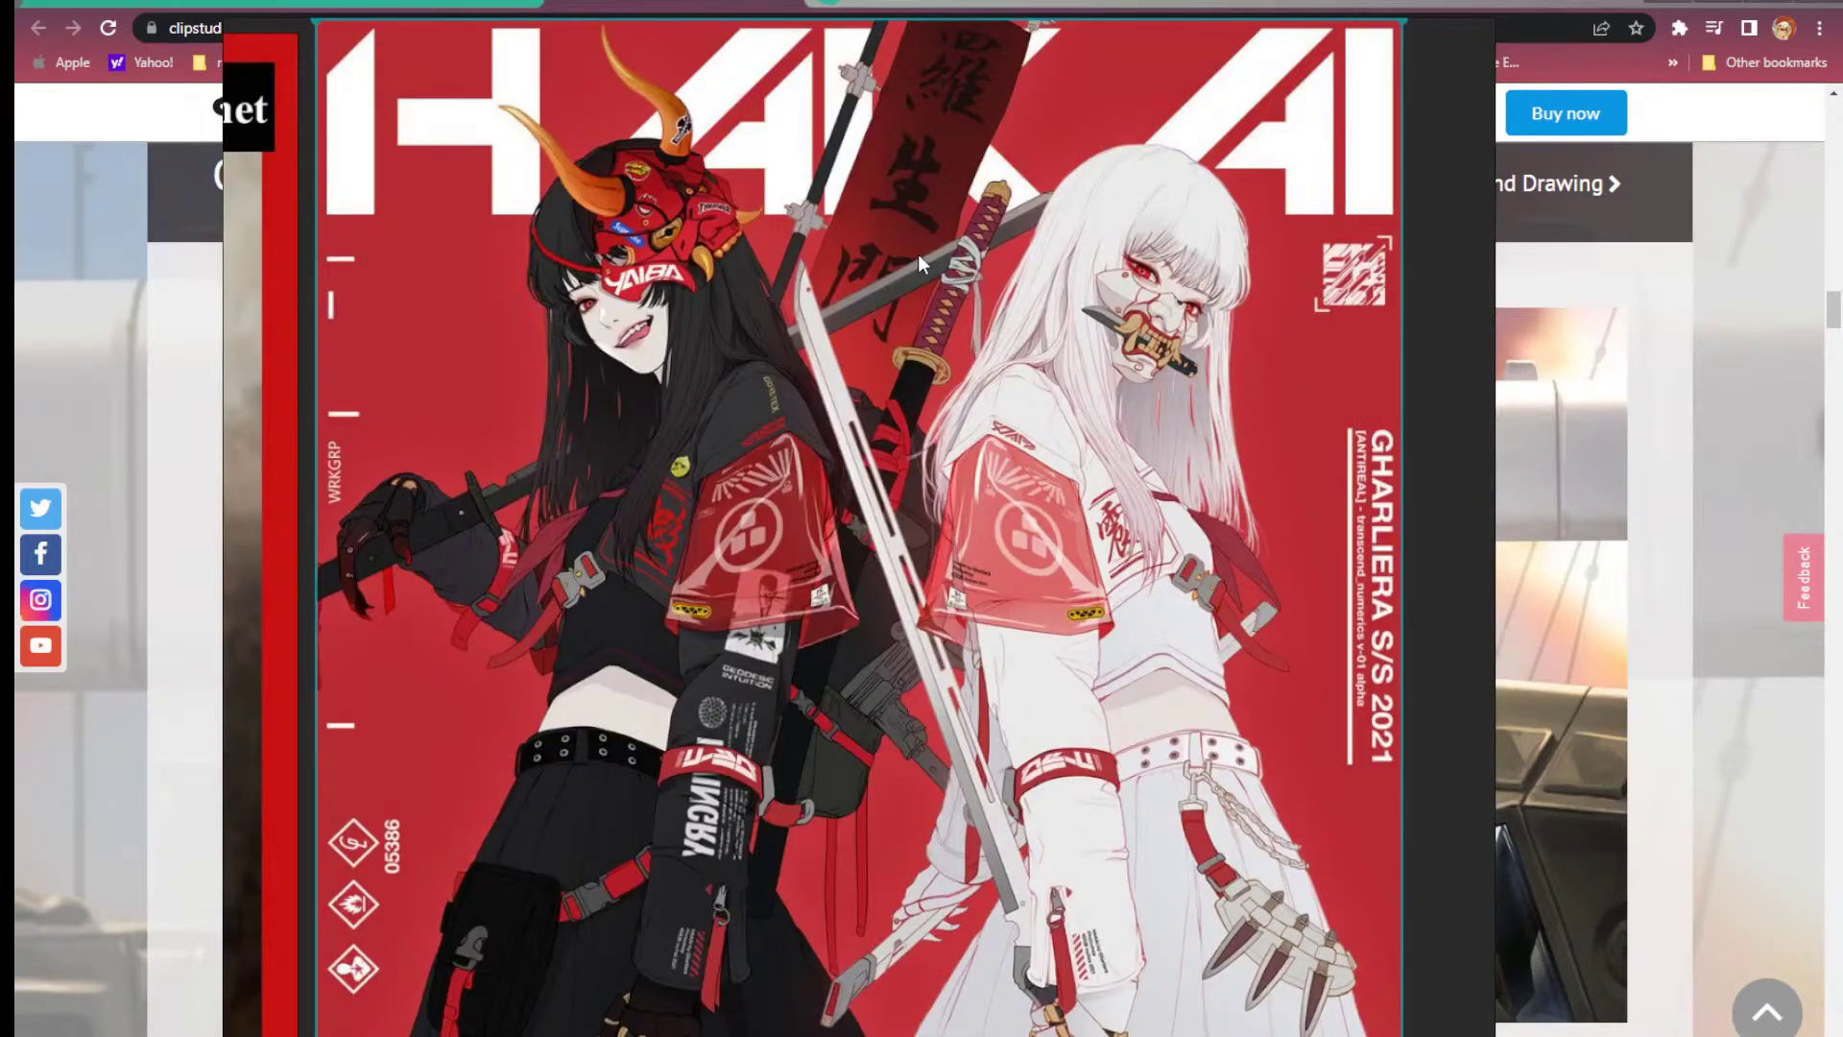
pyautogui.scroll(-5, 918, 253)
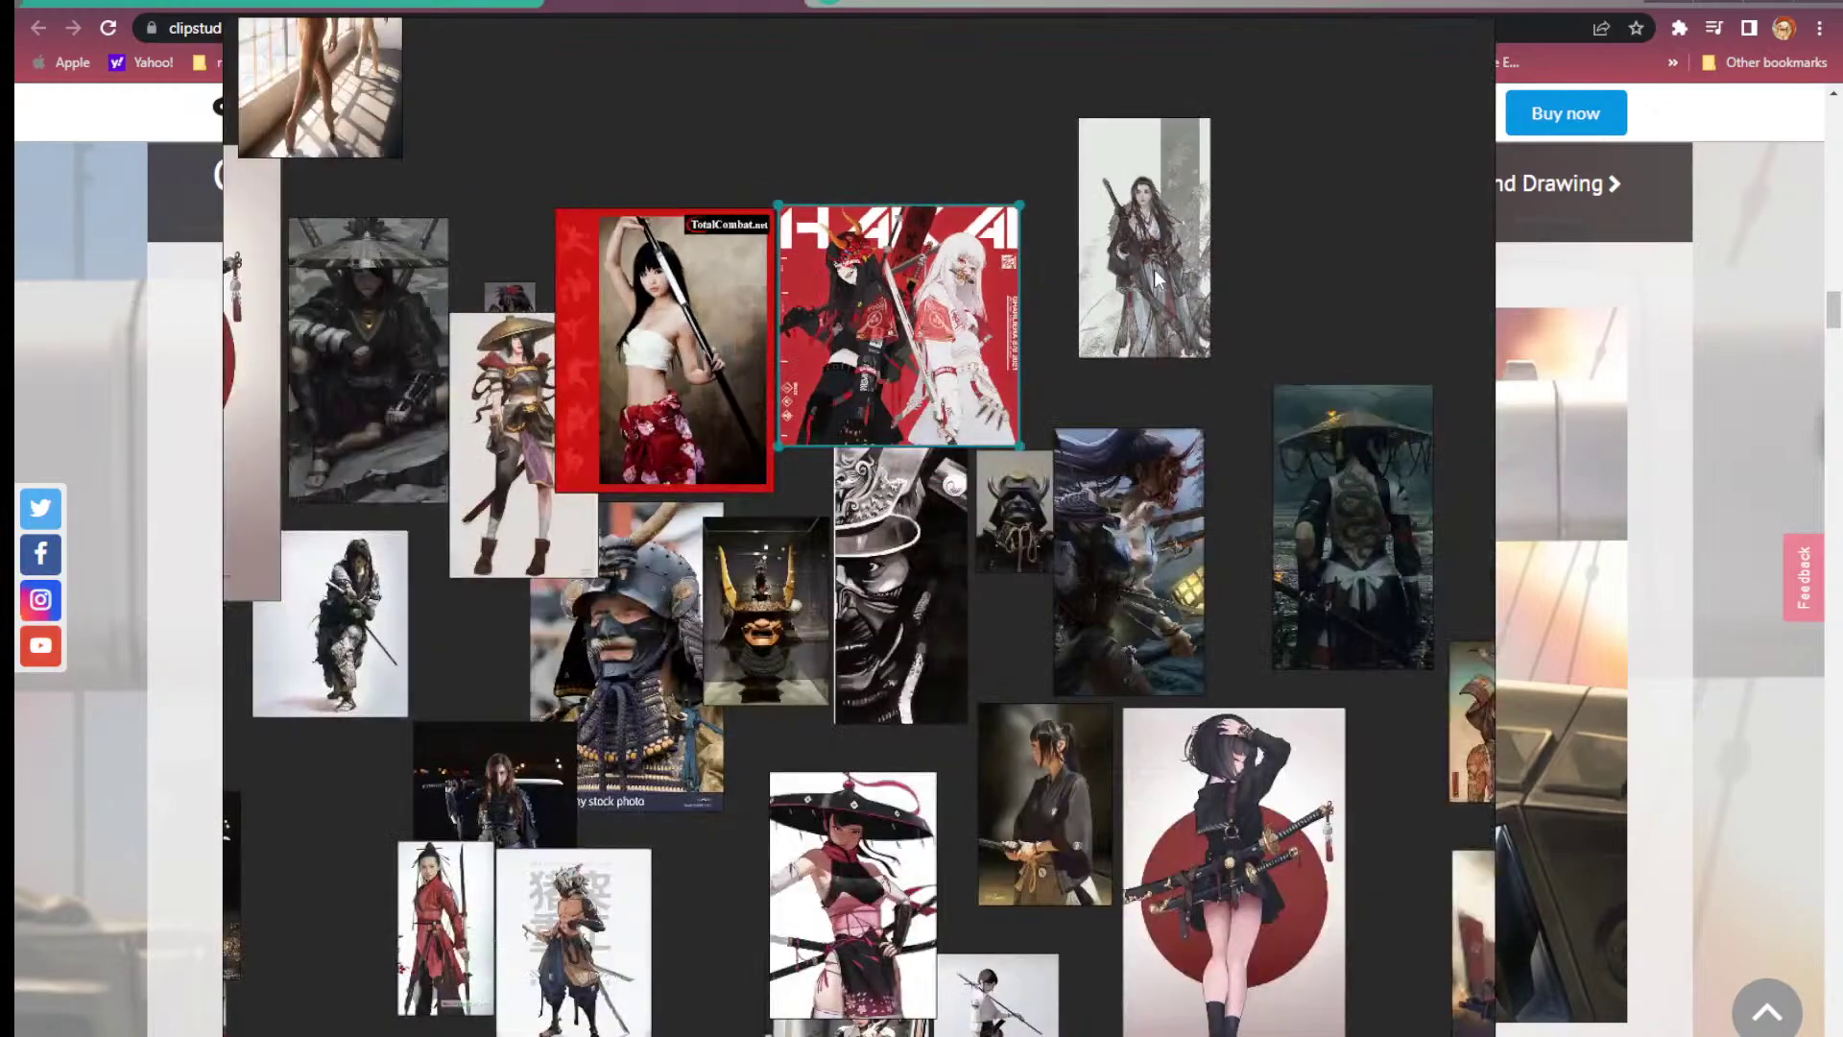
# Step: Examine the pale painting of the long-haired swordswoman with birds up close and return to the board overview
pyautogui.doubleClick(1154, 278)
pyautogui.scroll(3, 1004, 334)
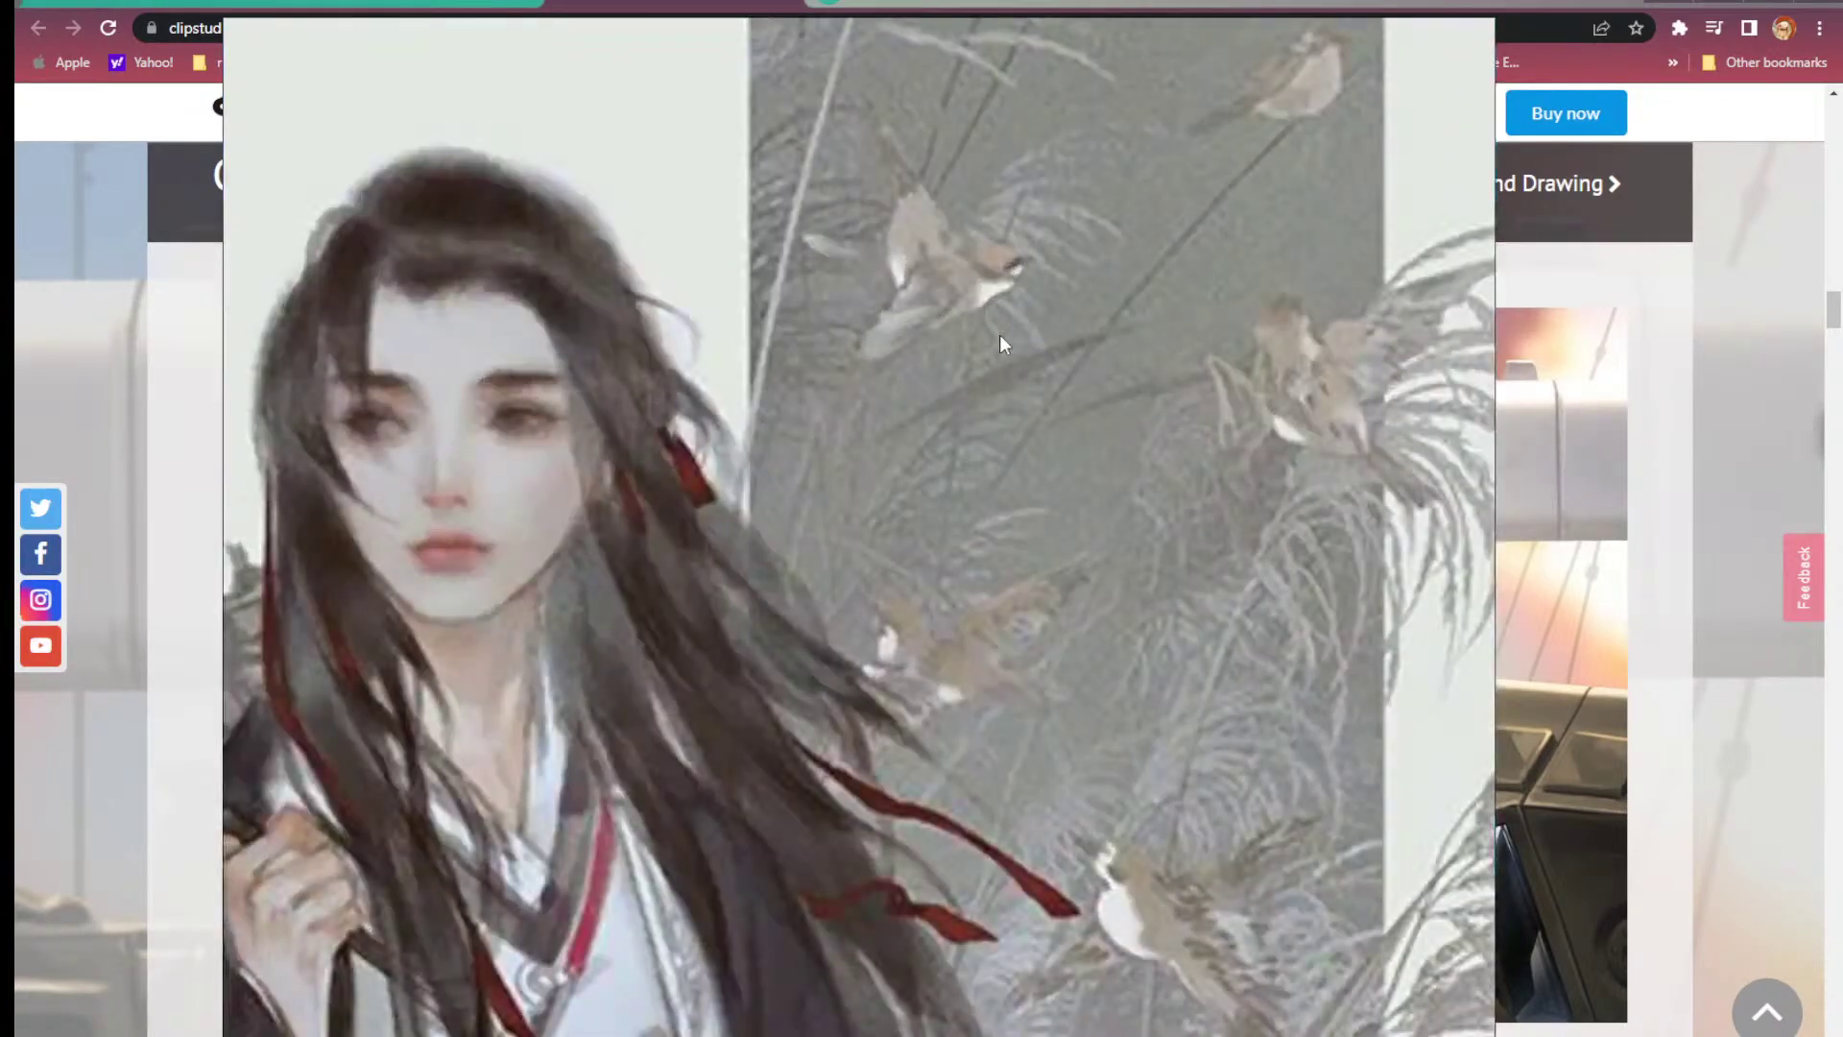
pyautogui.scroll(-2, 999, 332)
pyautogui.scroll(-4, 995, 334)
pyautogui.scroll(2, 986, 330)
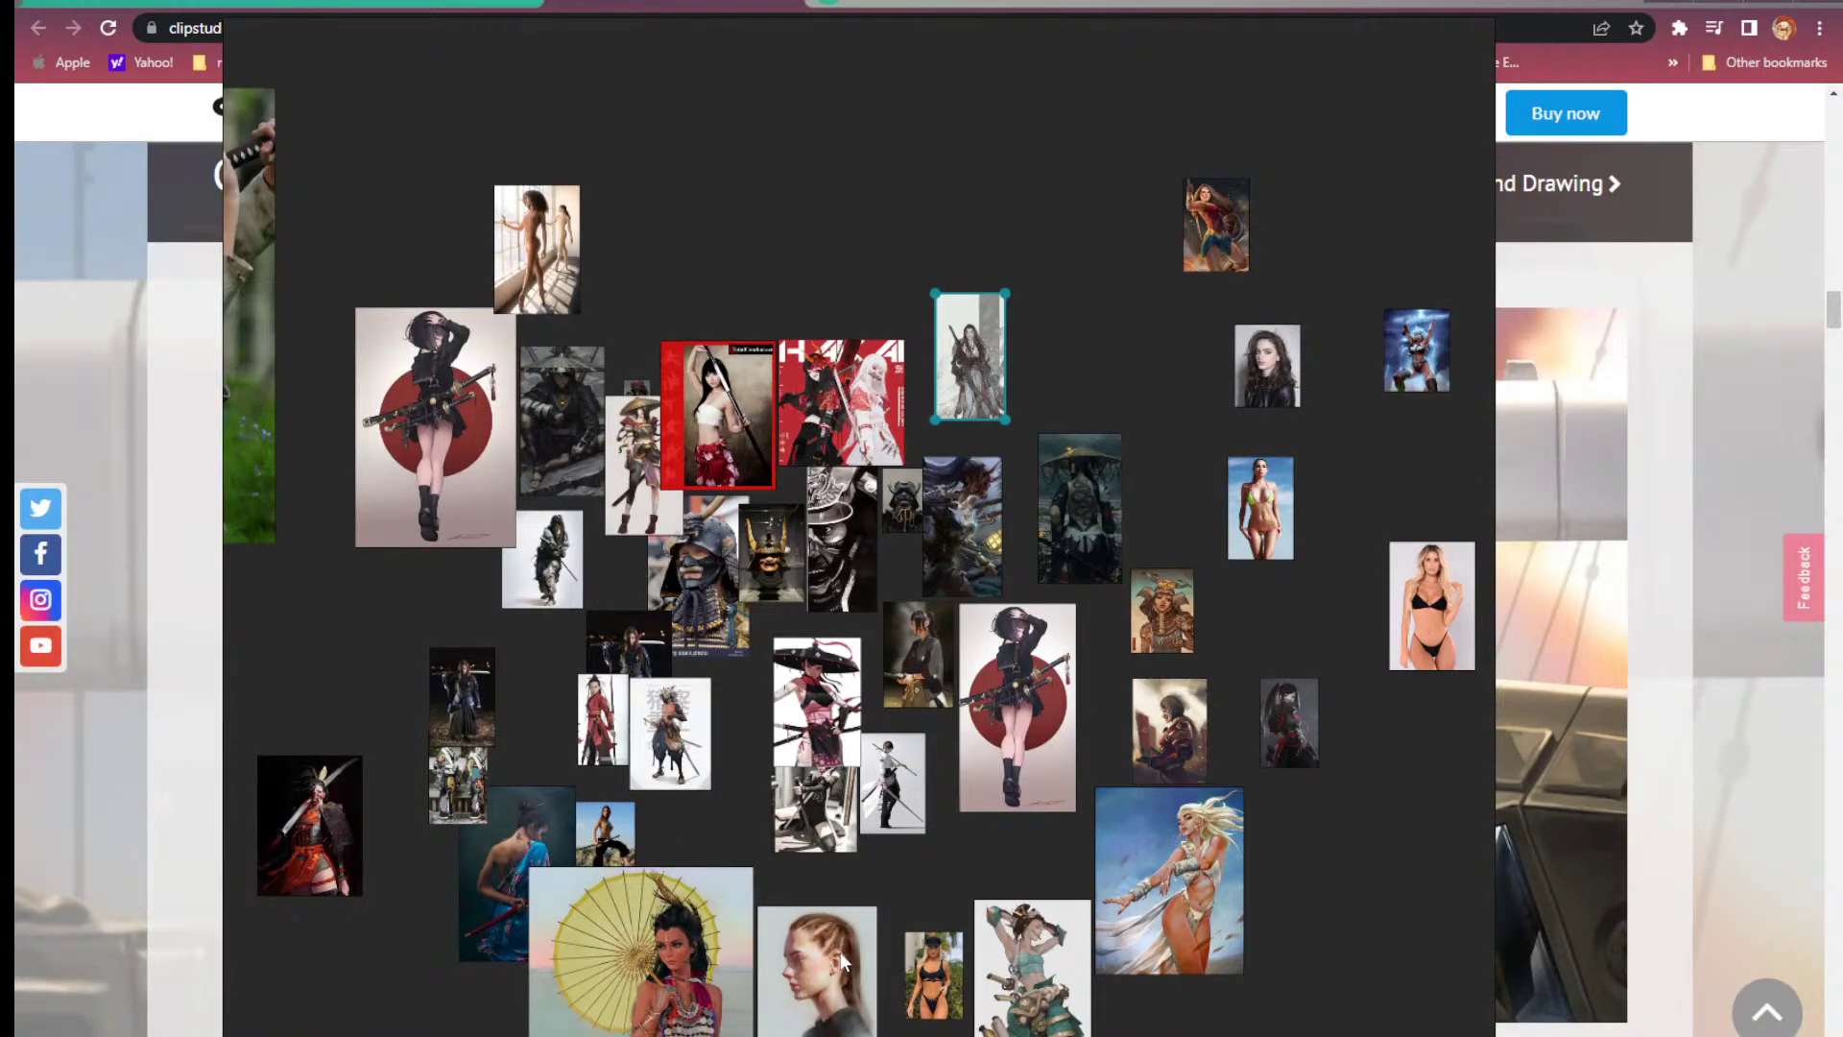
# Step: Examine the photo of the woman in the black cap, the white-haired woman's painting and the black bikini photo on the board
pyautogui.doubleClick(935, 956)
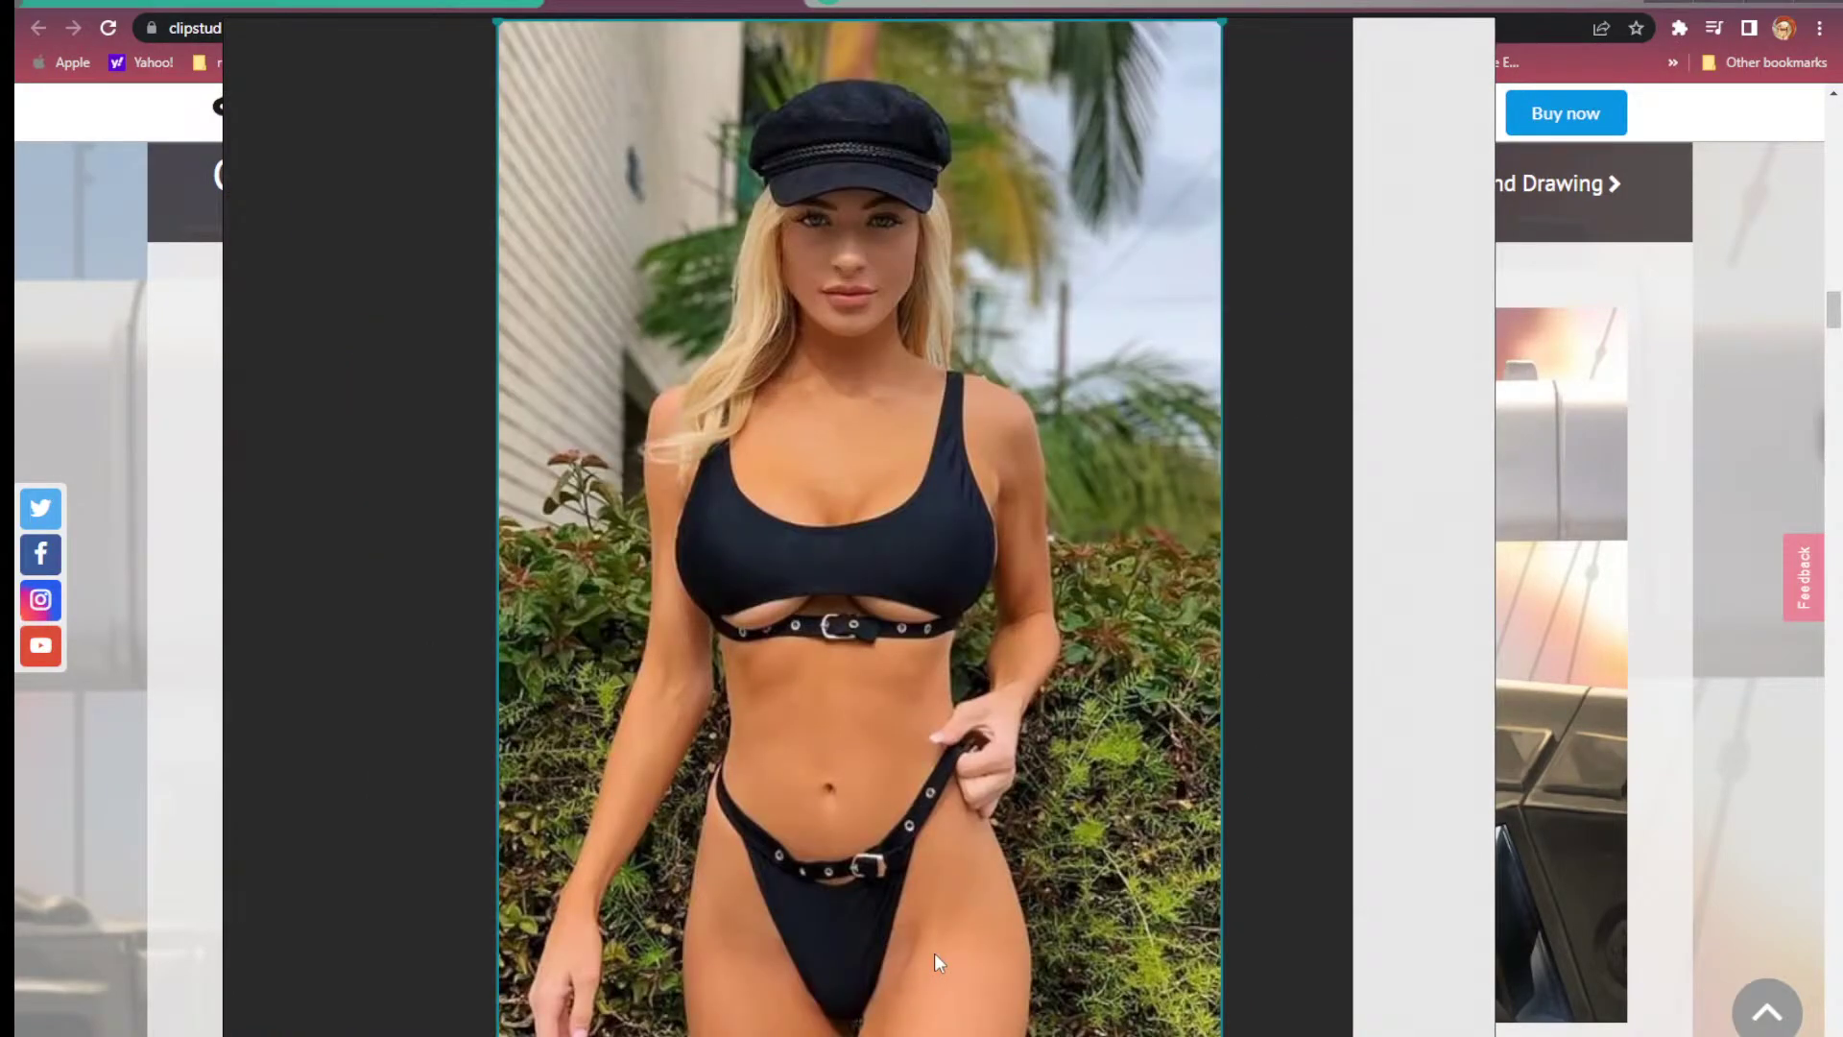
pyautogui.scroll(-4, 935, 952)
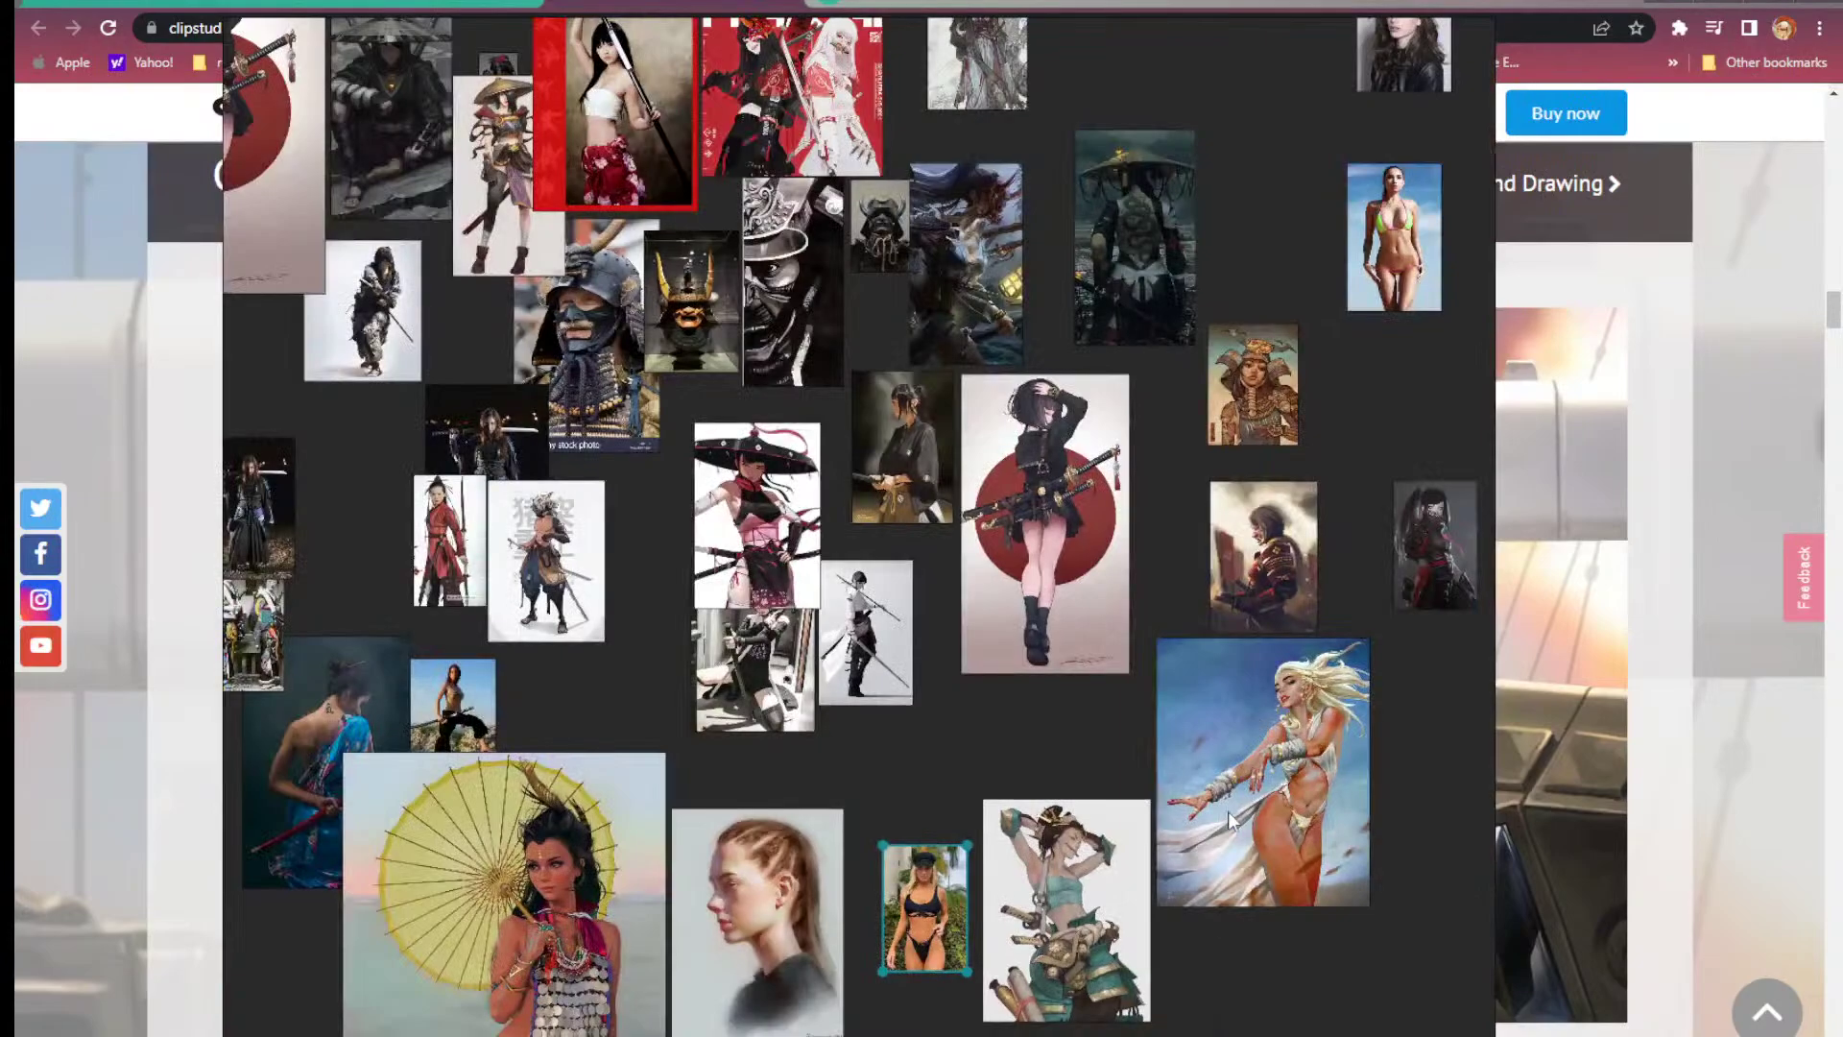
pyautogui.doubleClick(1230, 821)
pyautogui.scroll(-5, 1223, 812)
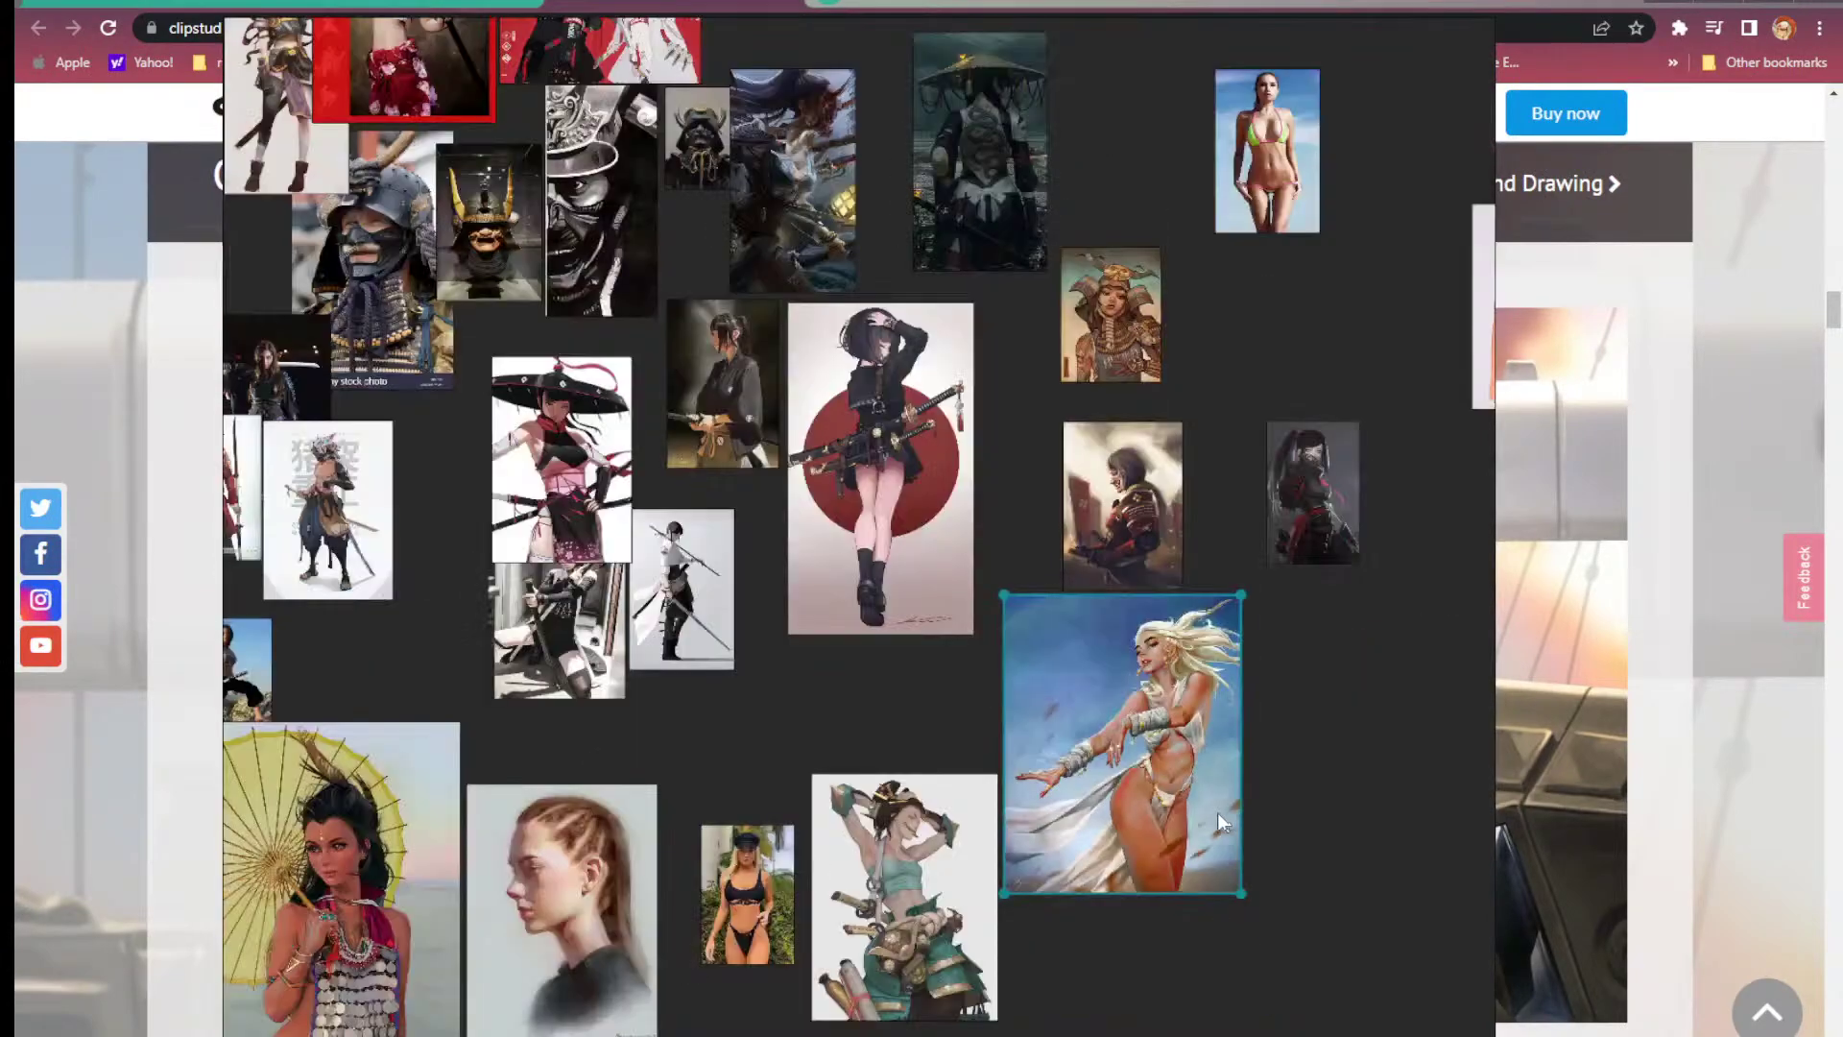
pyautogui.click(1363, 576)
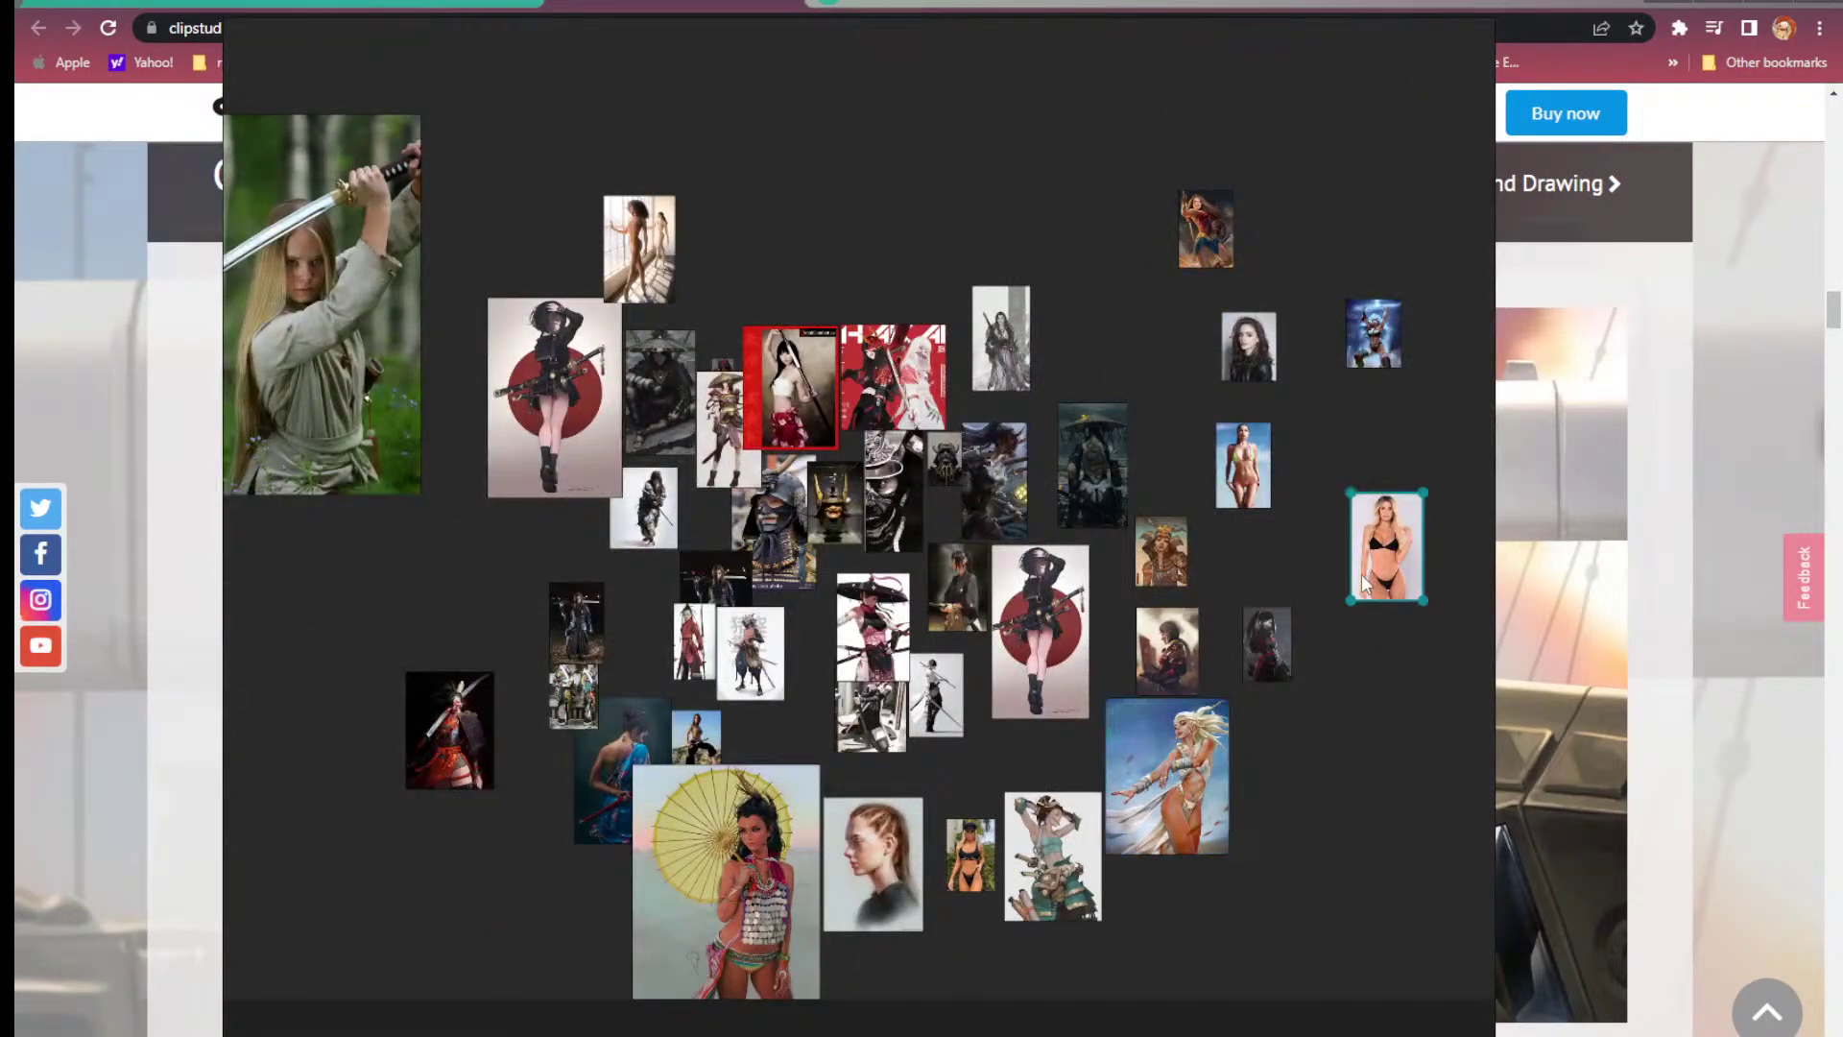
pyautogui.doubleClick(1382, 557)
pyautogui.scroll(-5, 1264, 592)
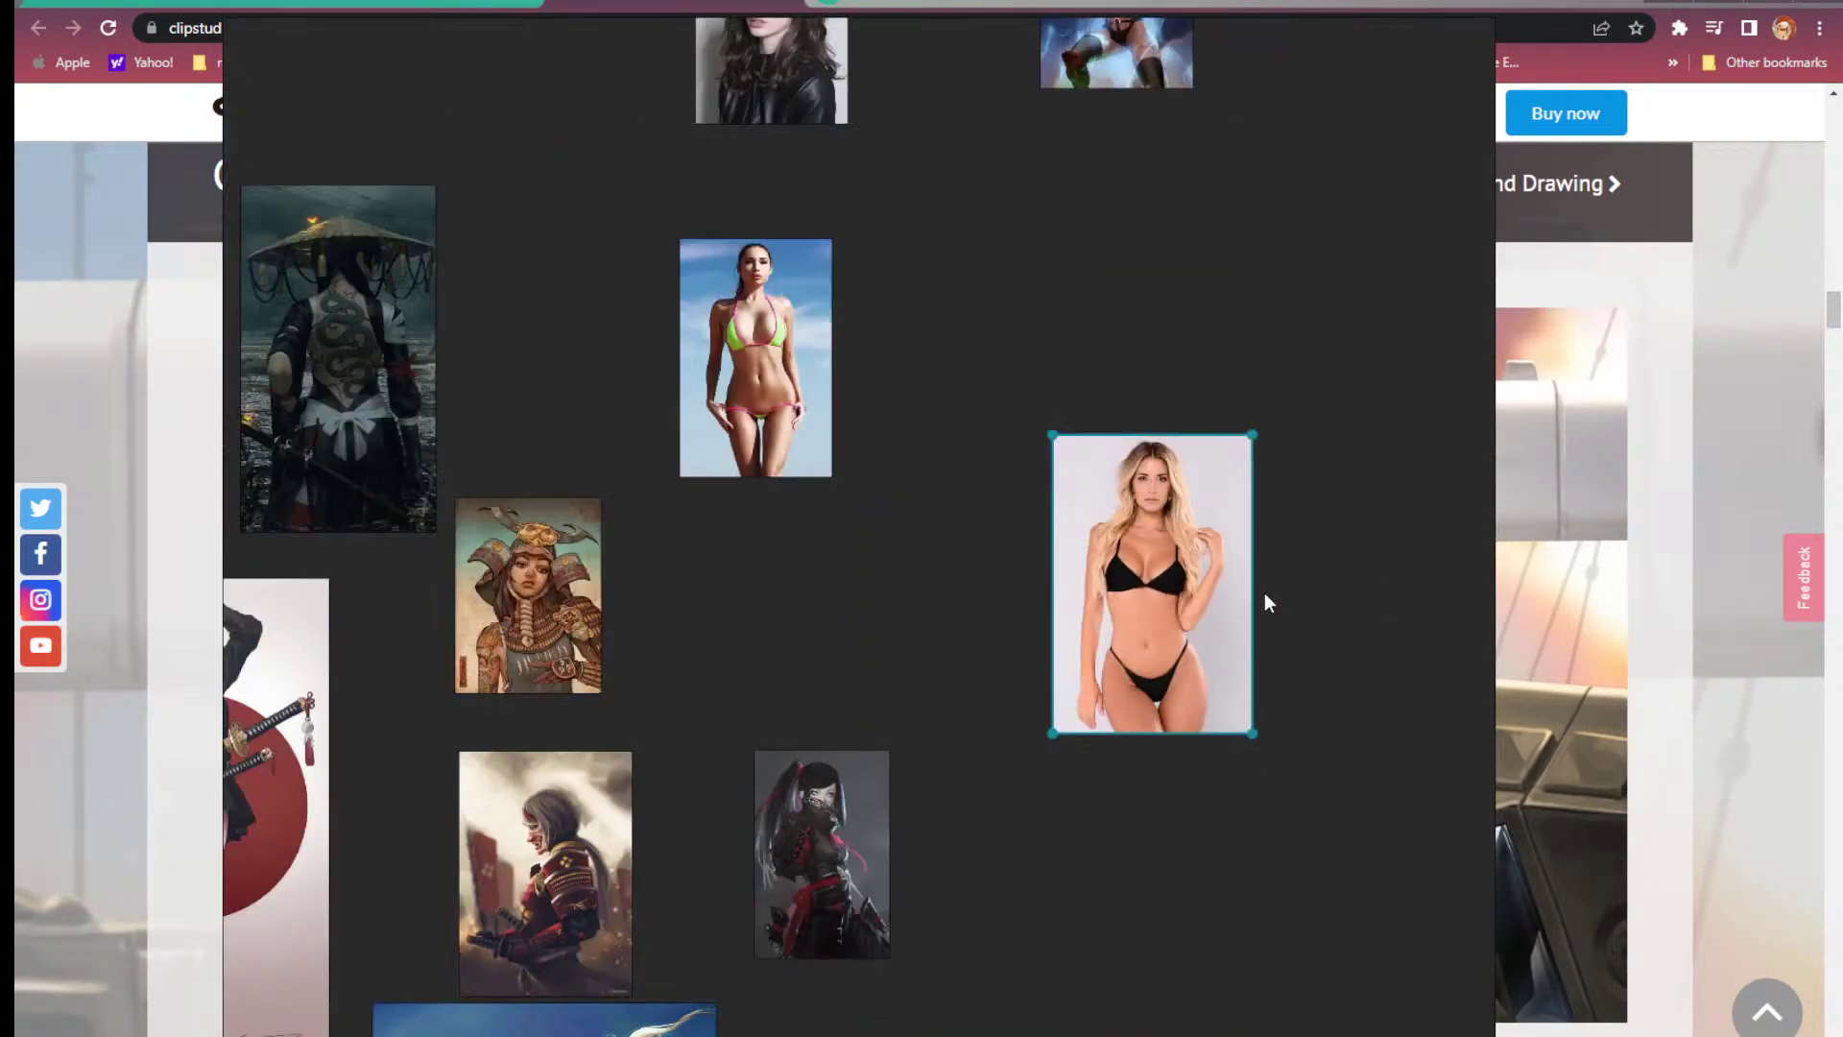
# Step: Examine the horned-helmet samurai woman illustration and the wide-hatted swordswoman with the pink sash up close
pyautogui.doubleClick(960, 585)
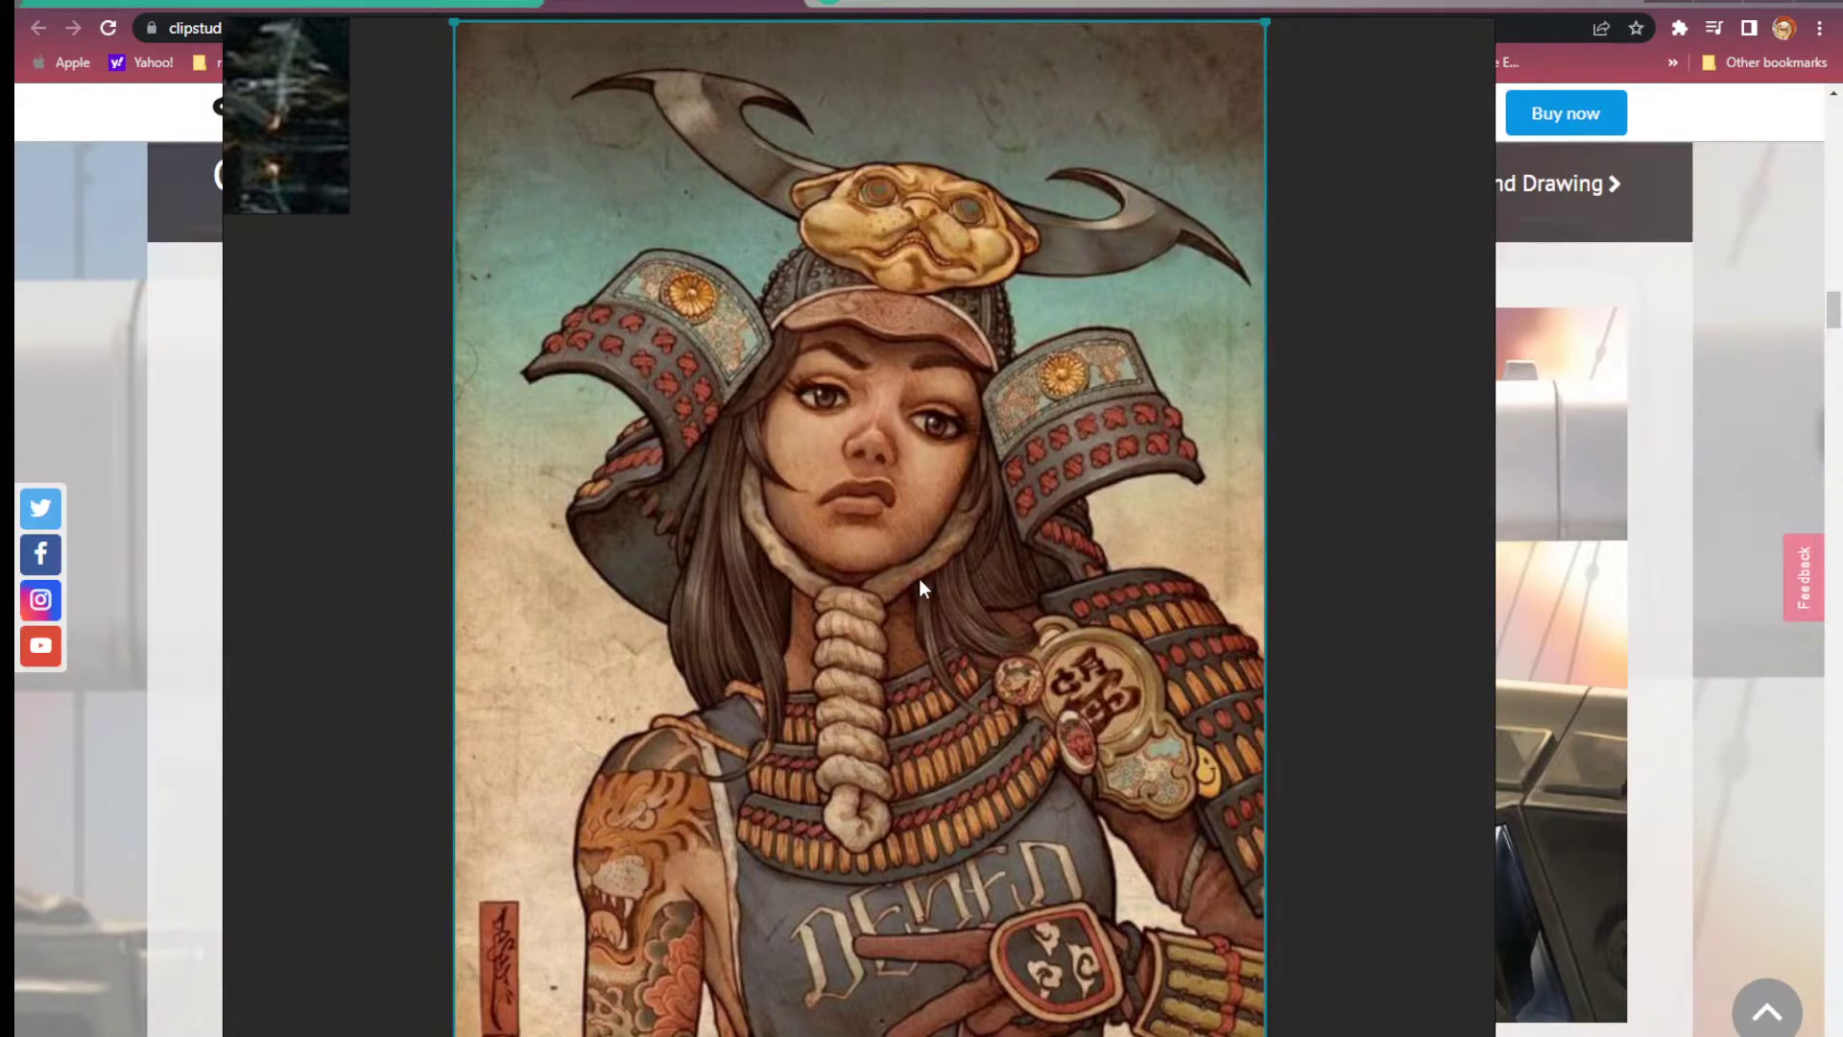
pyautogui.scroll(-5, 895, 572)
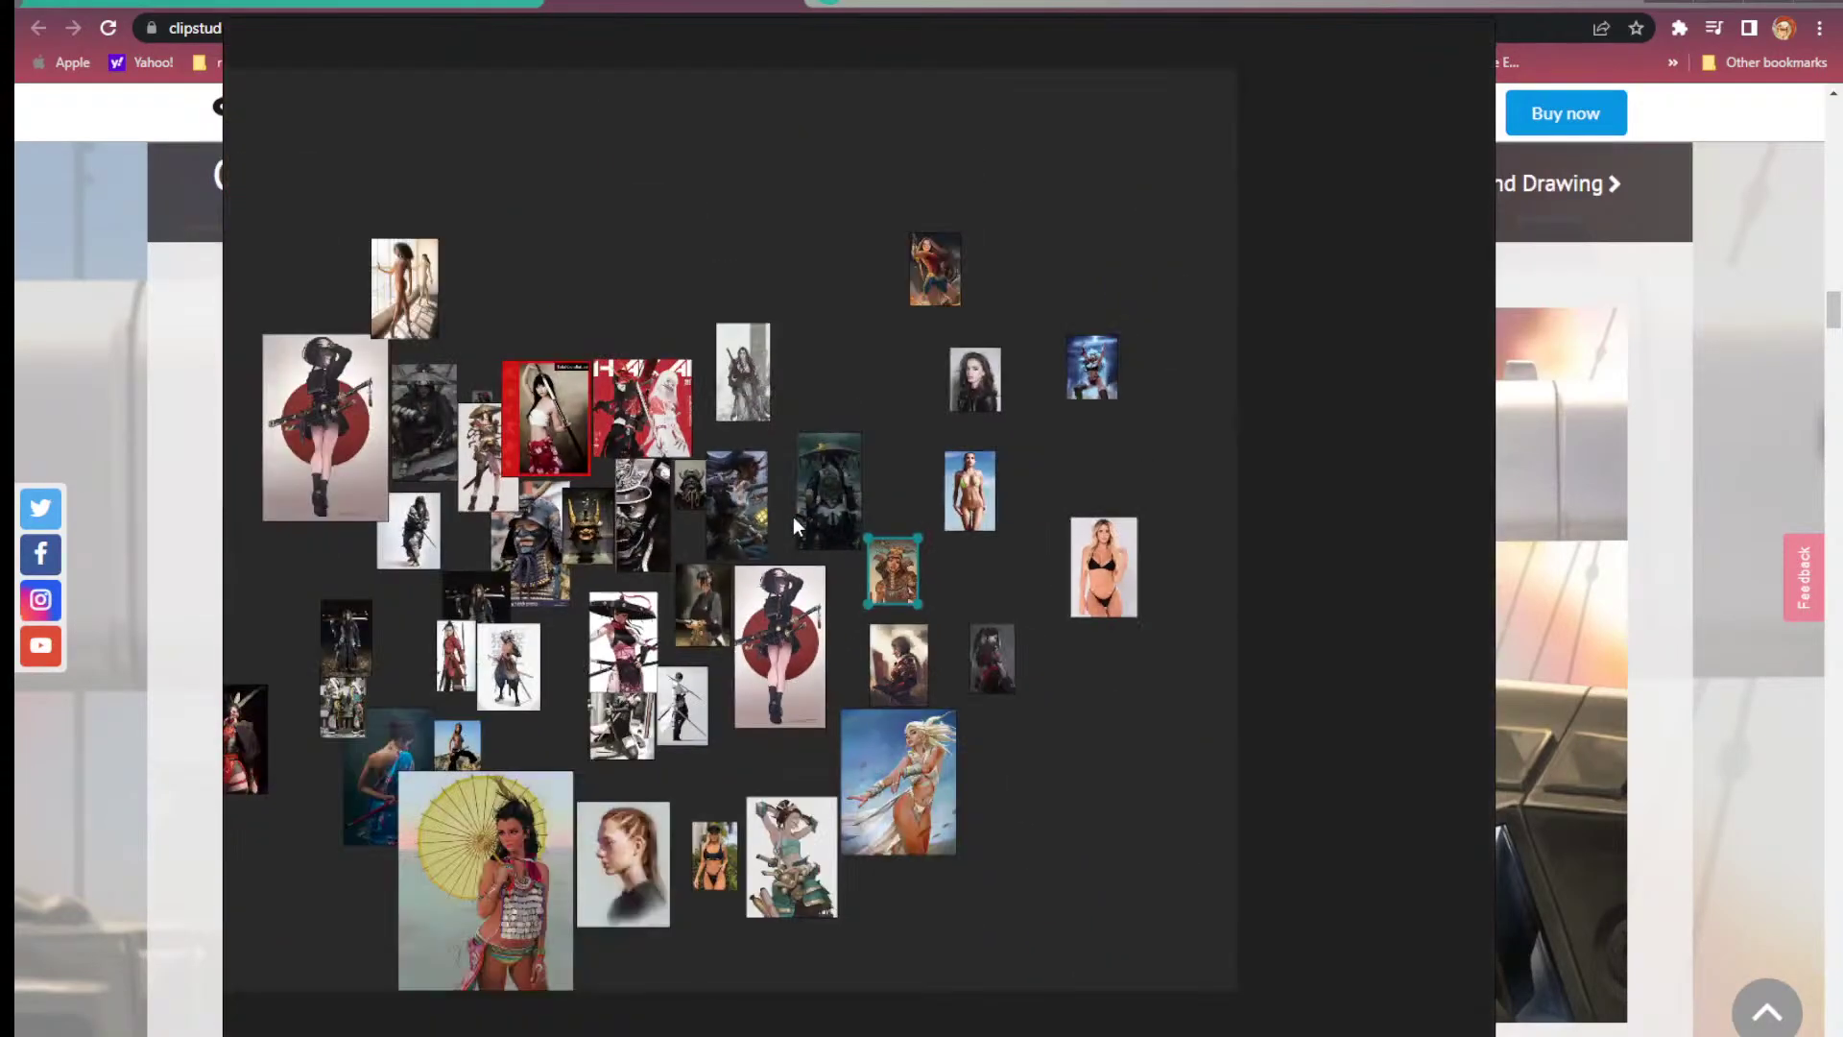
pyautogui.doubleClick(611, 608)
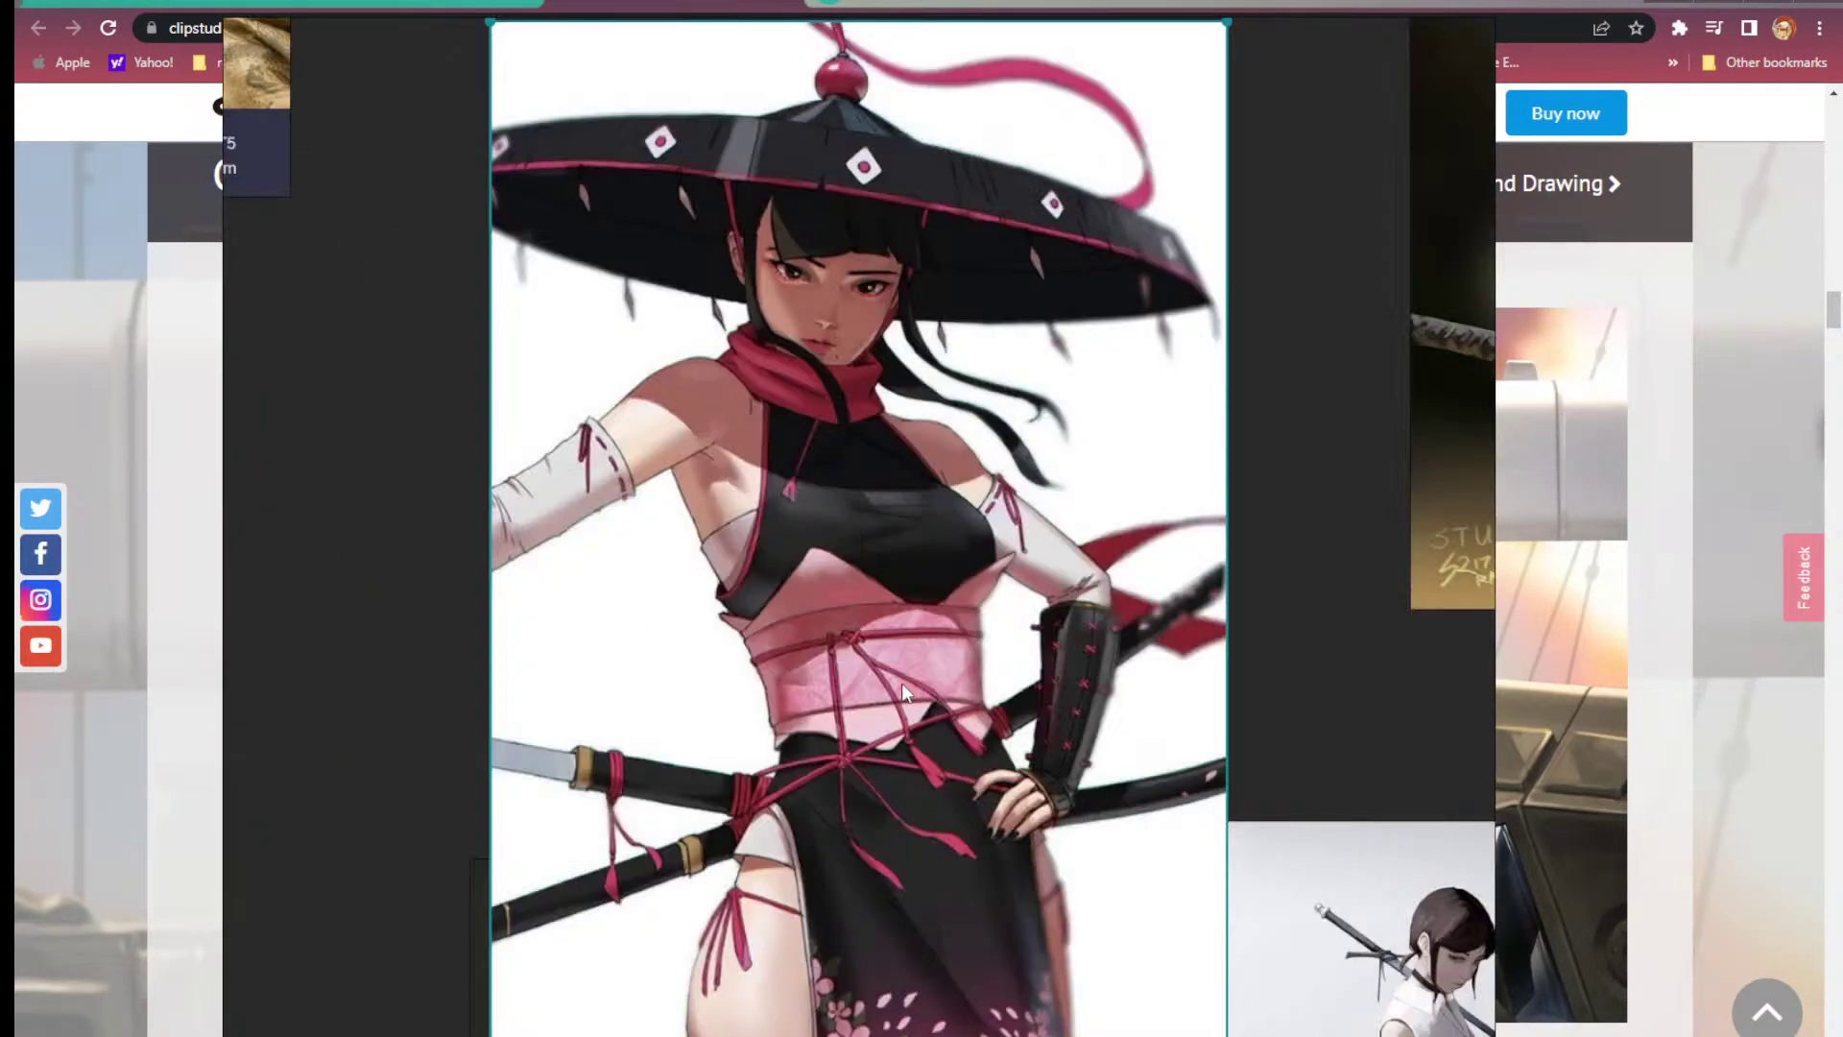
pyautogui.scroll(-6, 893, 672)
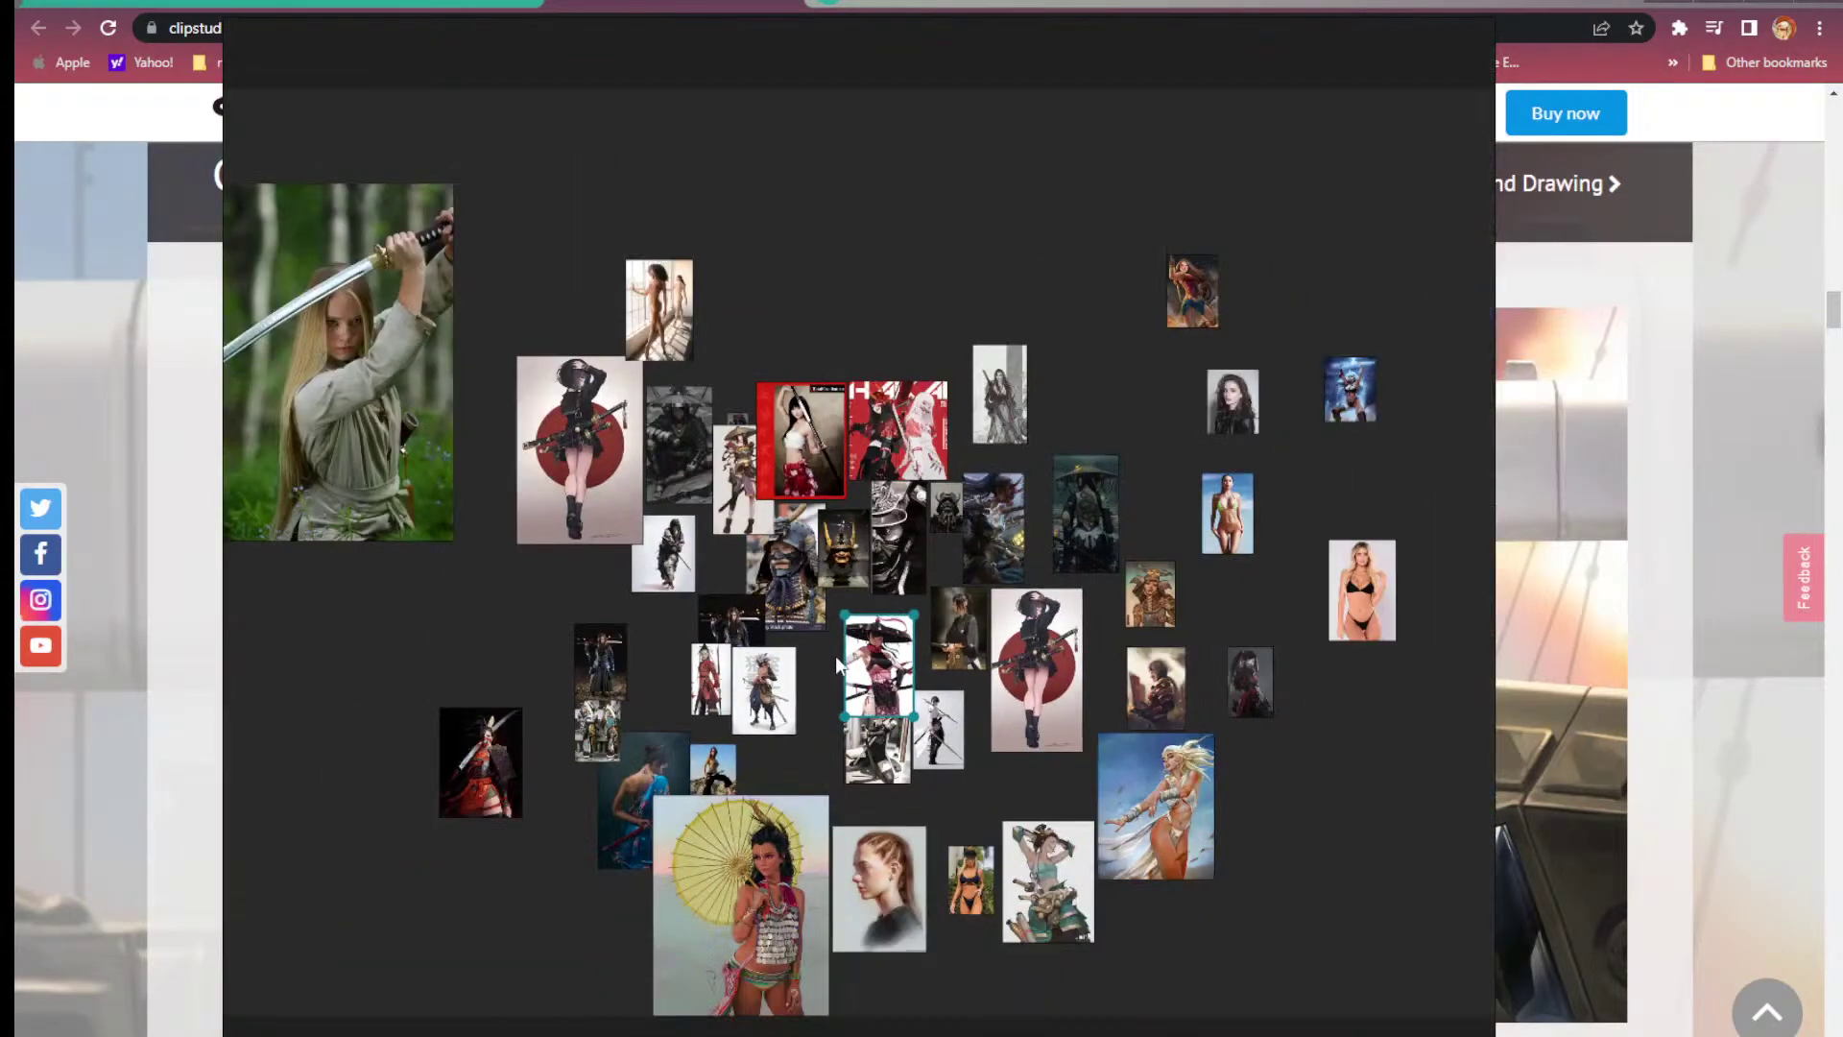
# Step: Examine the forest photo of the long-haired blonde woman raising a katana, including the blade, and return to the board
pyautogui.doubleClick(320, 332)
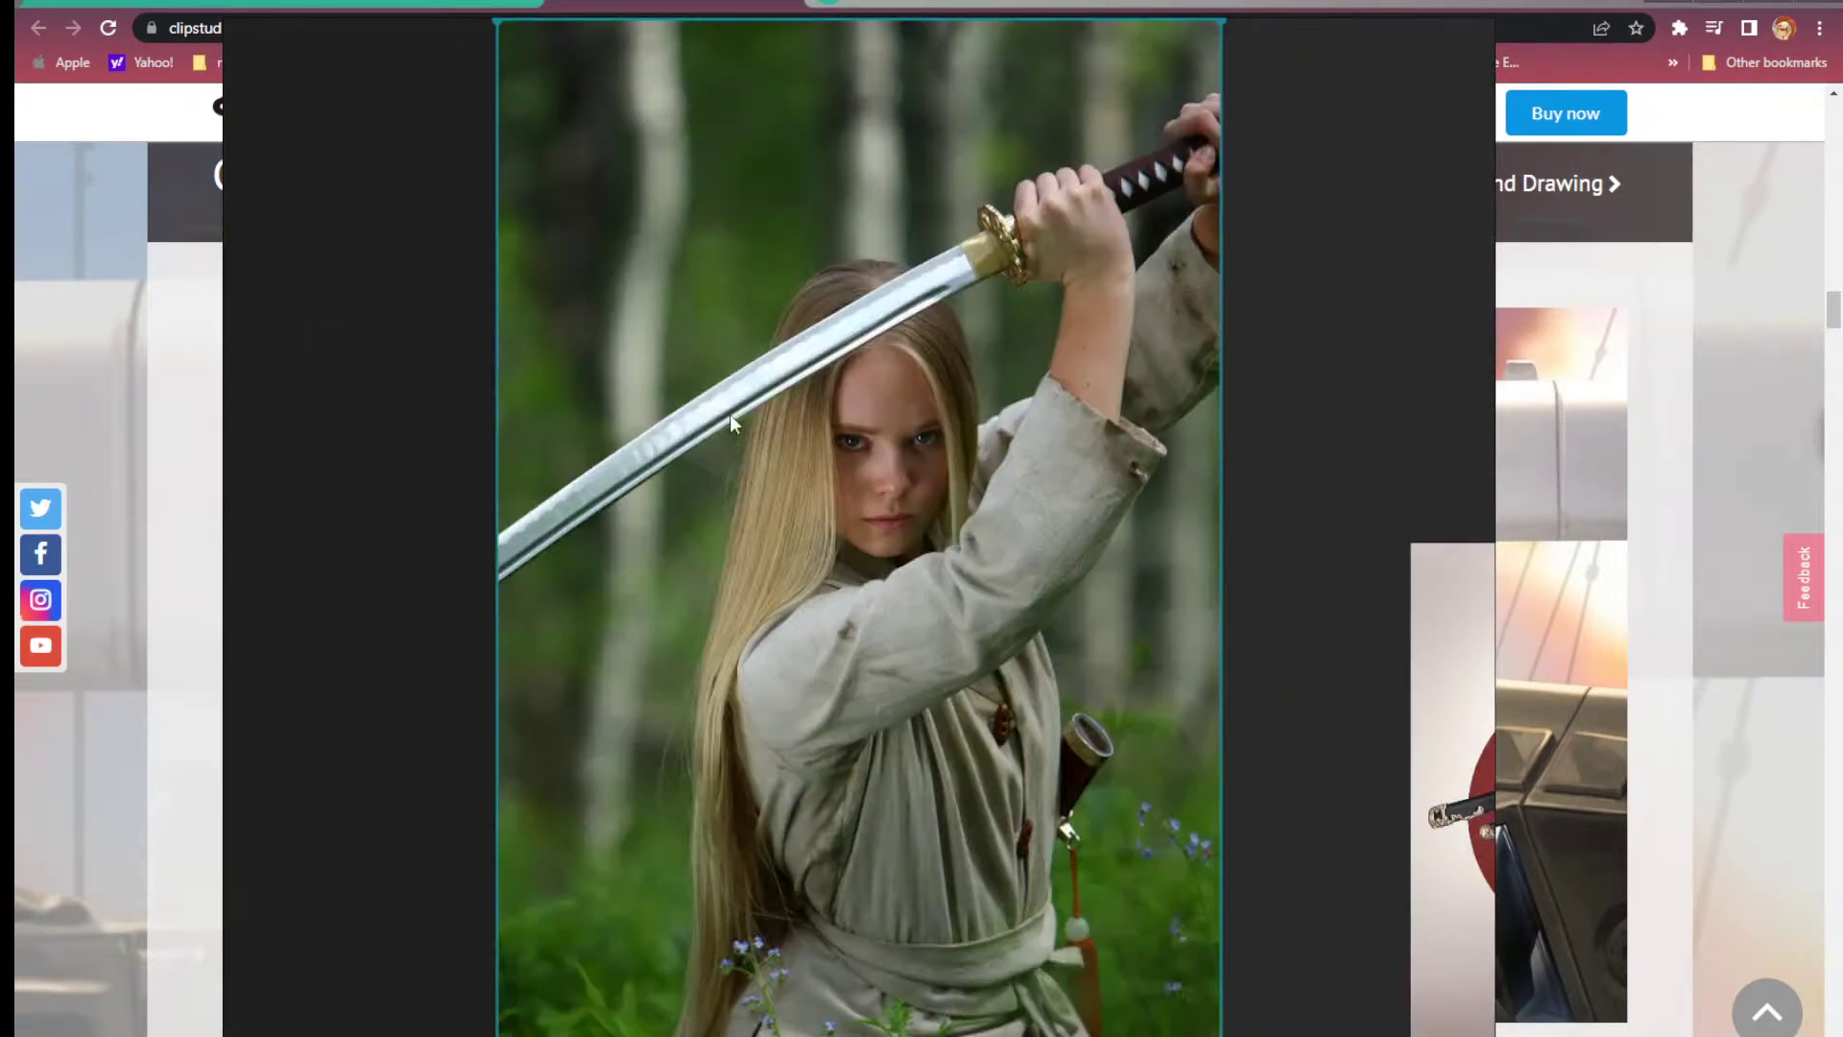
pyautogui.scroll(4, 731, 417)
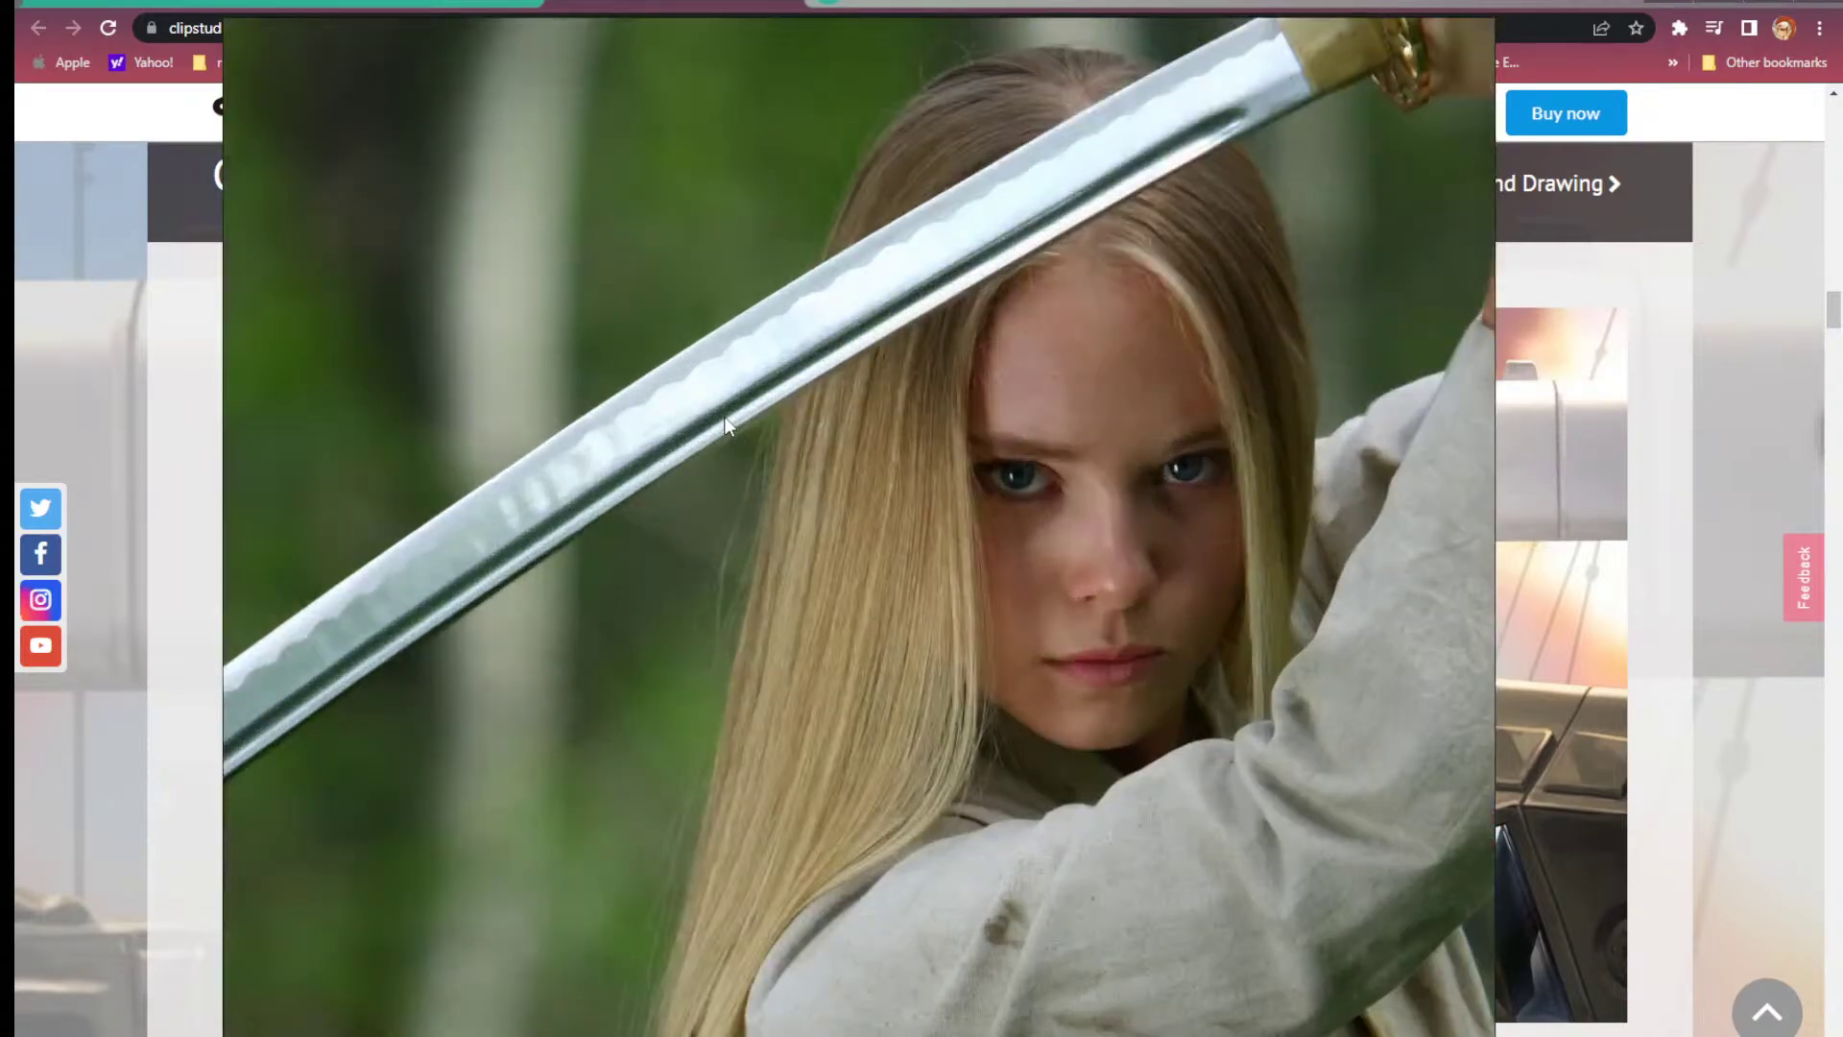
pyautogui.scroll(-5, 636, 486)
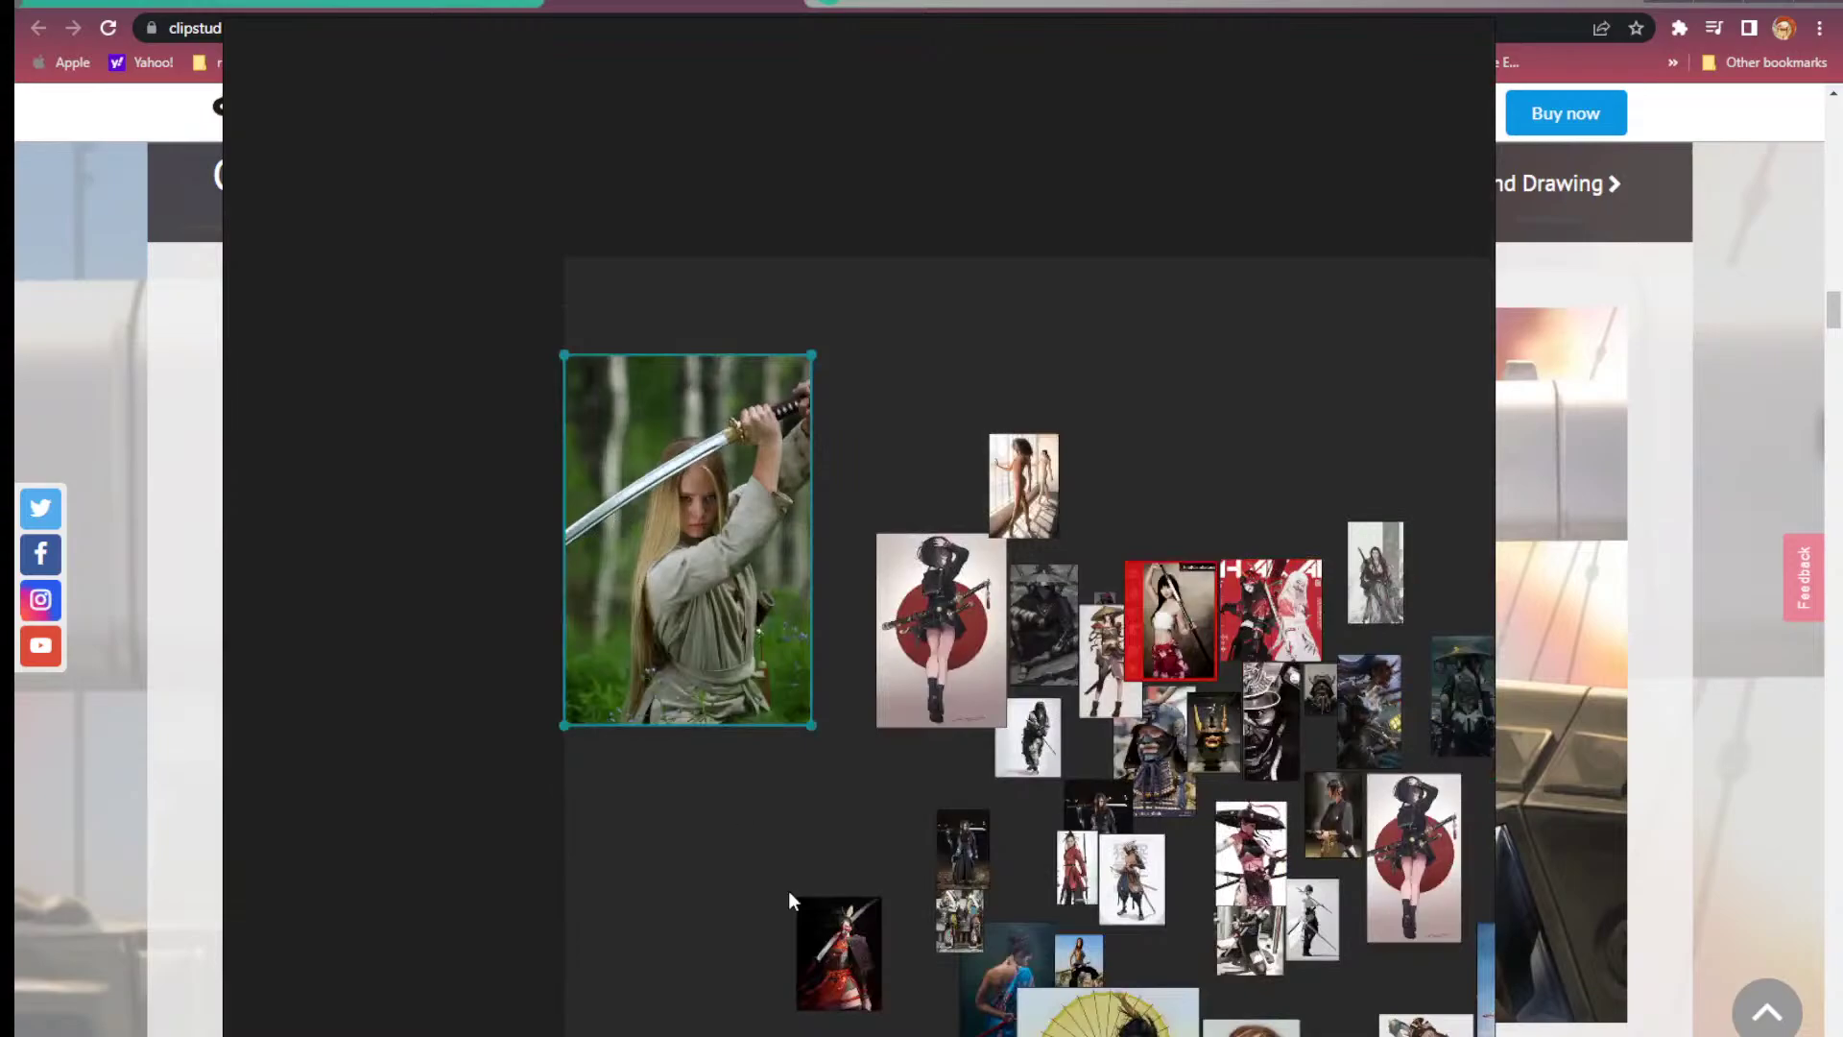
# Step: Examine the painting of the black-clad girl before the red circle, focusing on her sword guards, hilts and straps
pyautogui.click(958, 587)
pyautogui.scroll(6, 959, 588)
pyautogui.scroll(2, 954, 589)
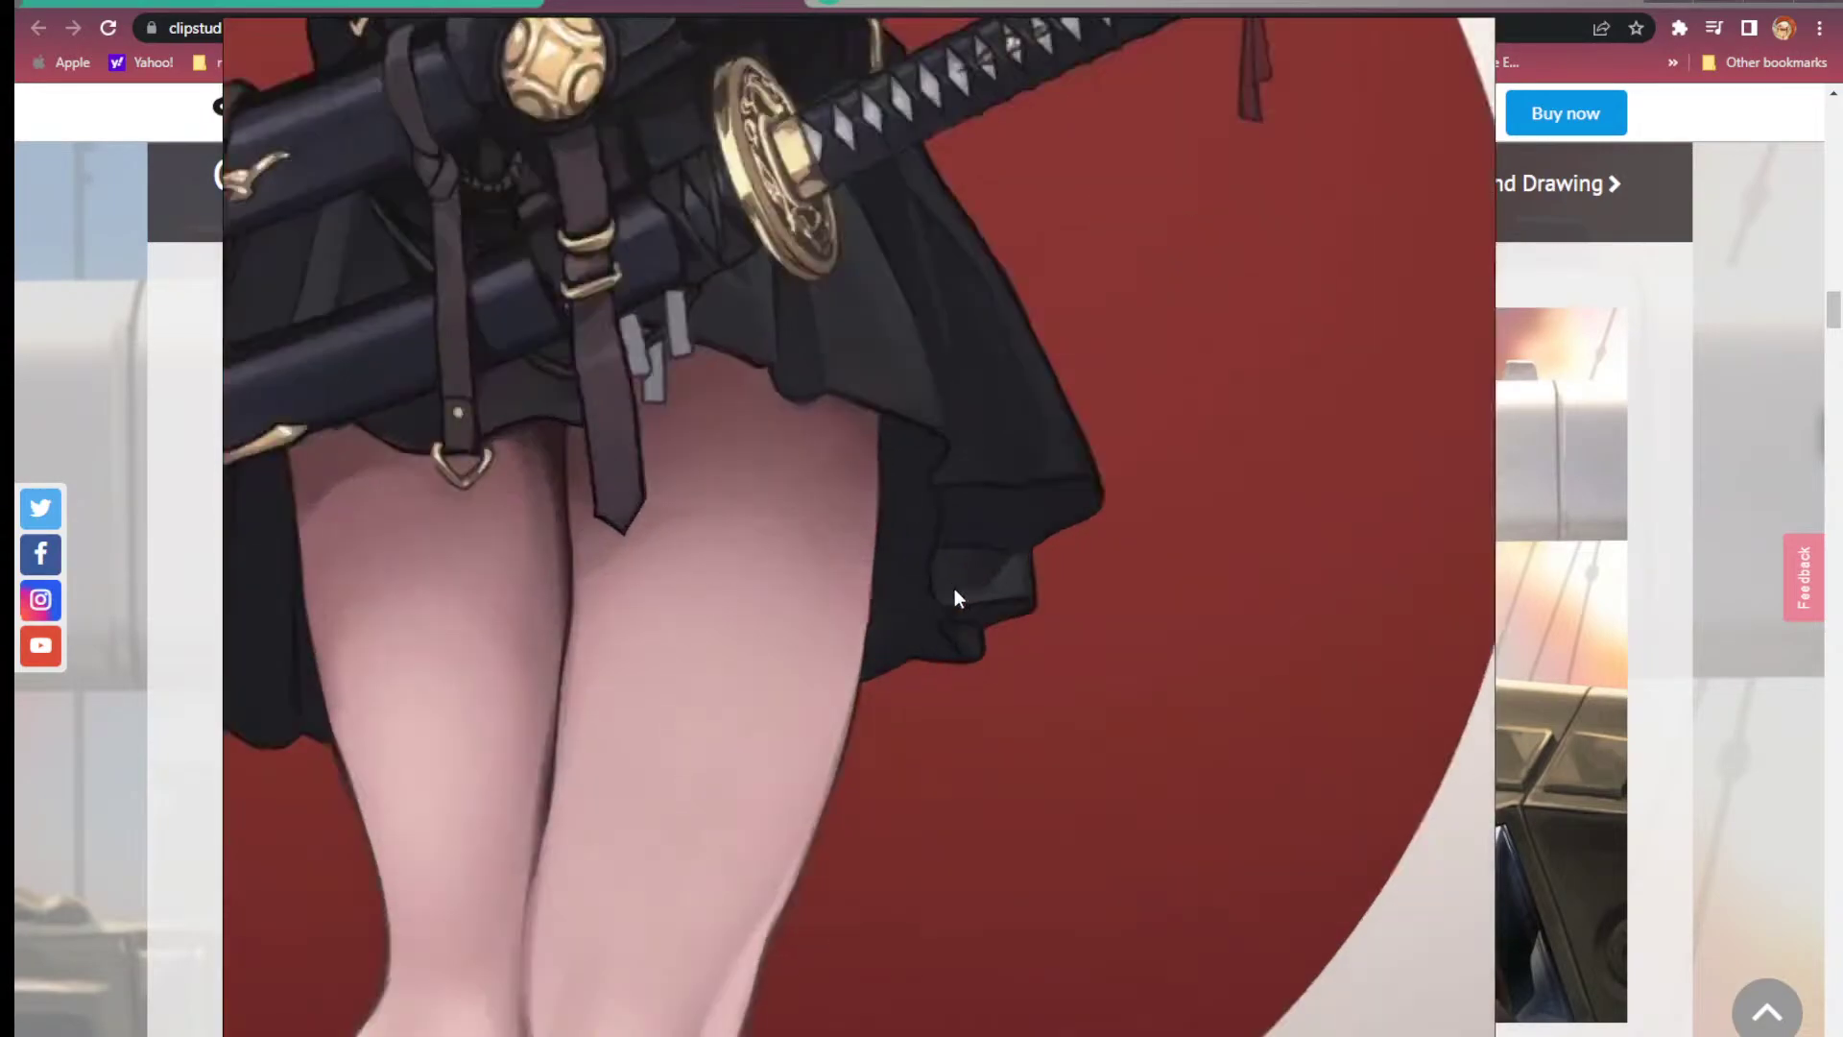
pyautogui.scroll(-5, 868, 269)
pyautogui.scroll(4, 867, 269)
pyautogui.scroll(2, 914, 977)
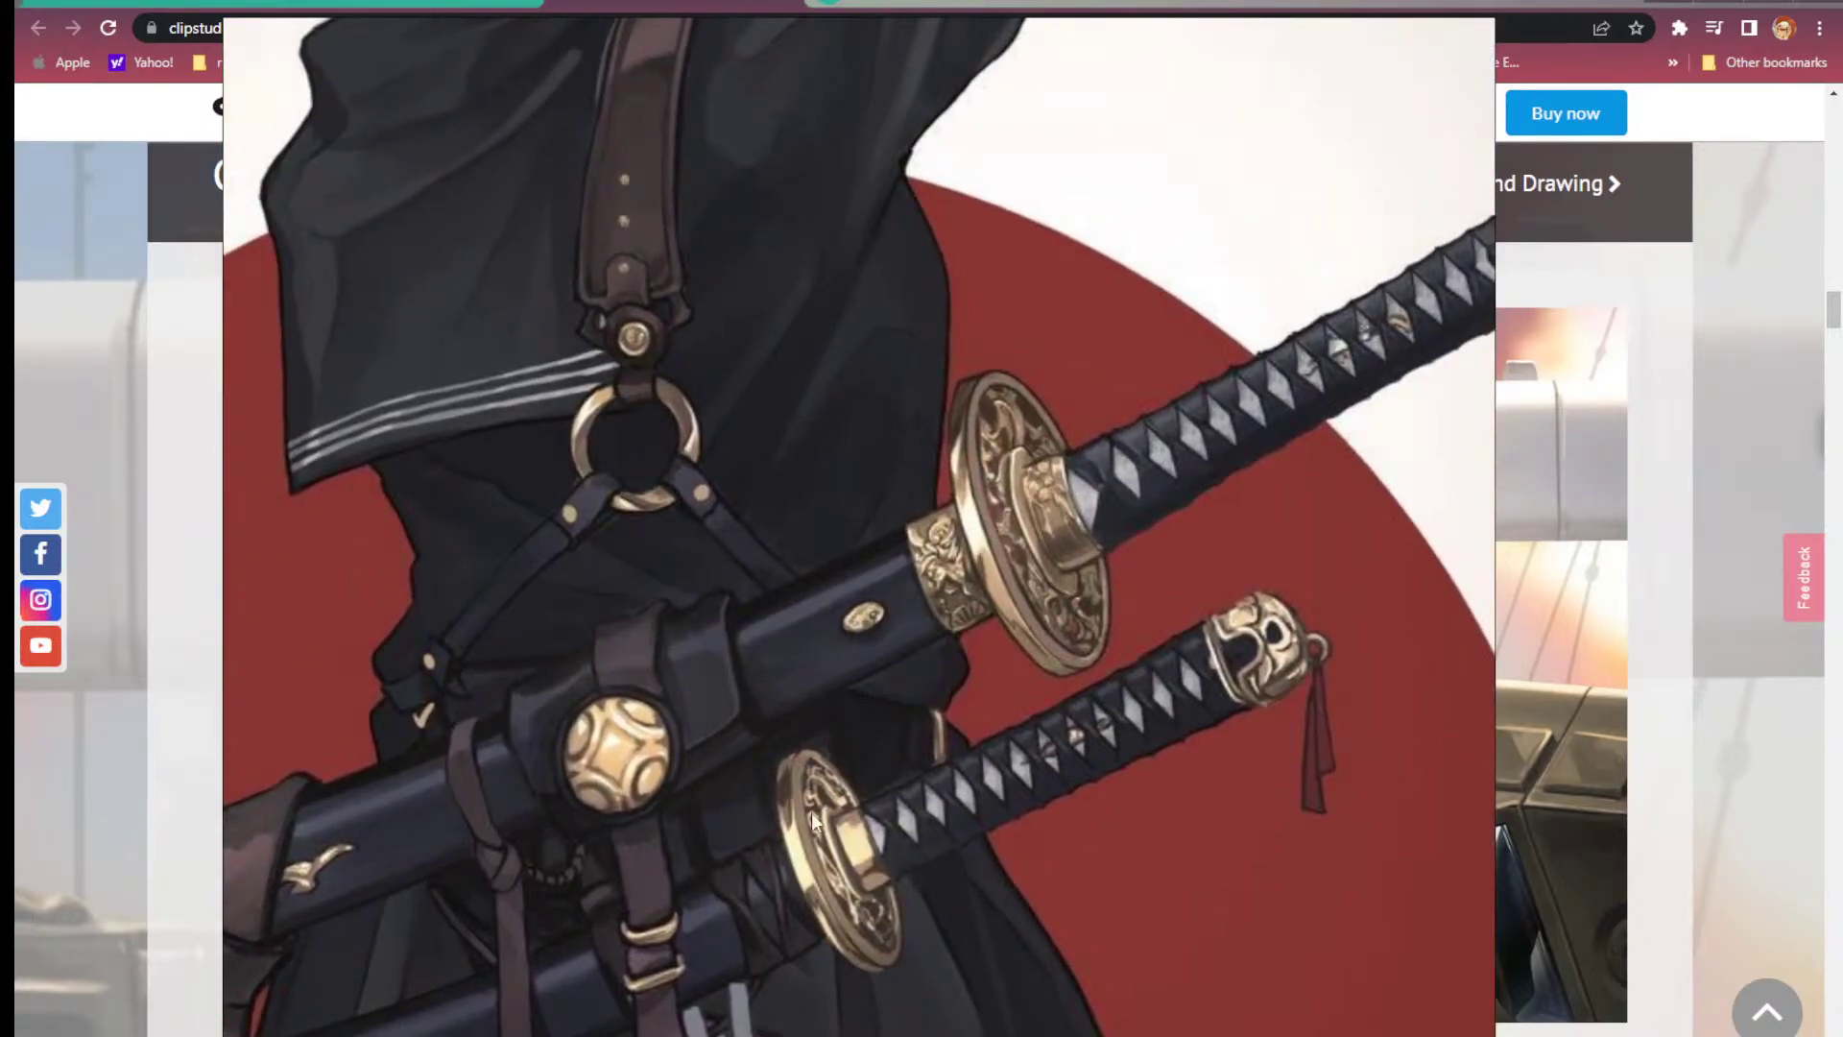
pyautogui.scroll(-5, 670, 618)
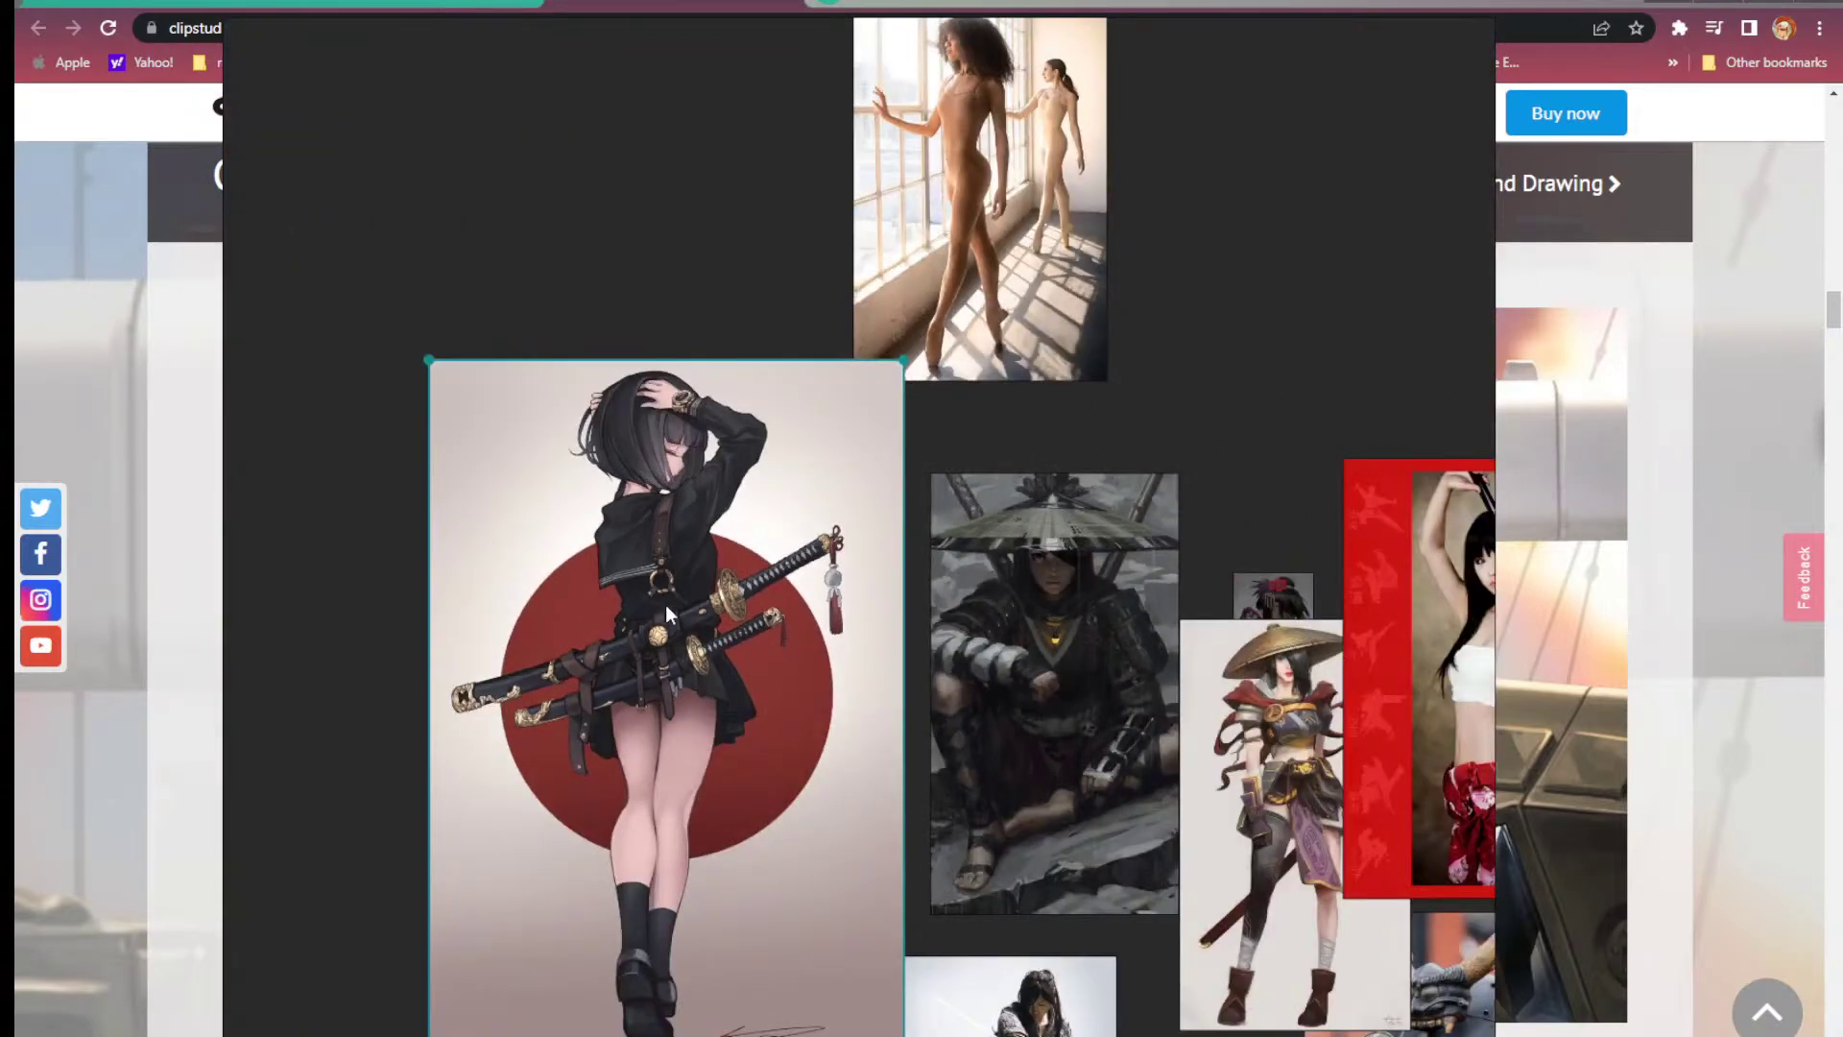
# Step: Examine the armour, belt and sword of the straw-hatted samurai woman in the painting and return to the board
pyautogui.doubleClick(1276, 645)
pyautogui.scroll(4, 1097, 722)
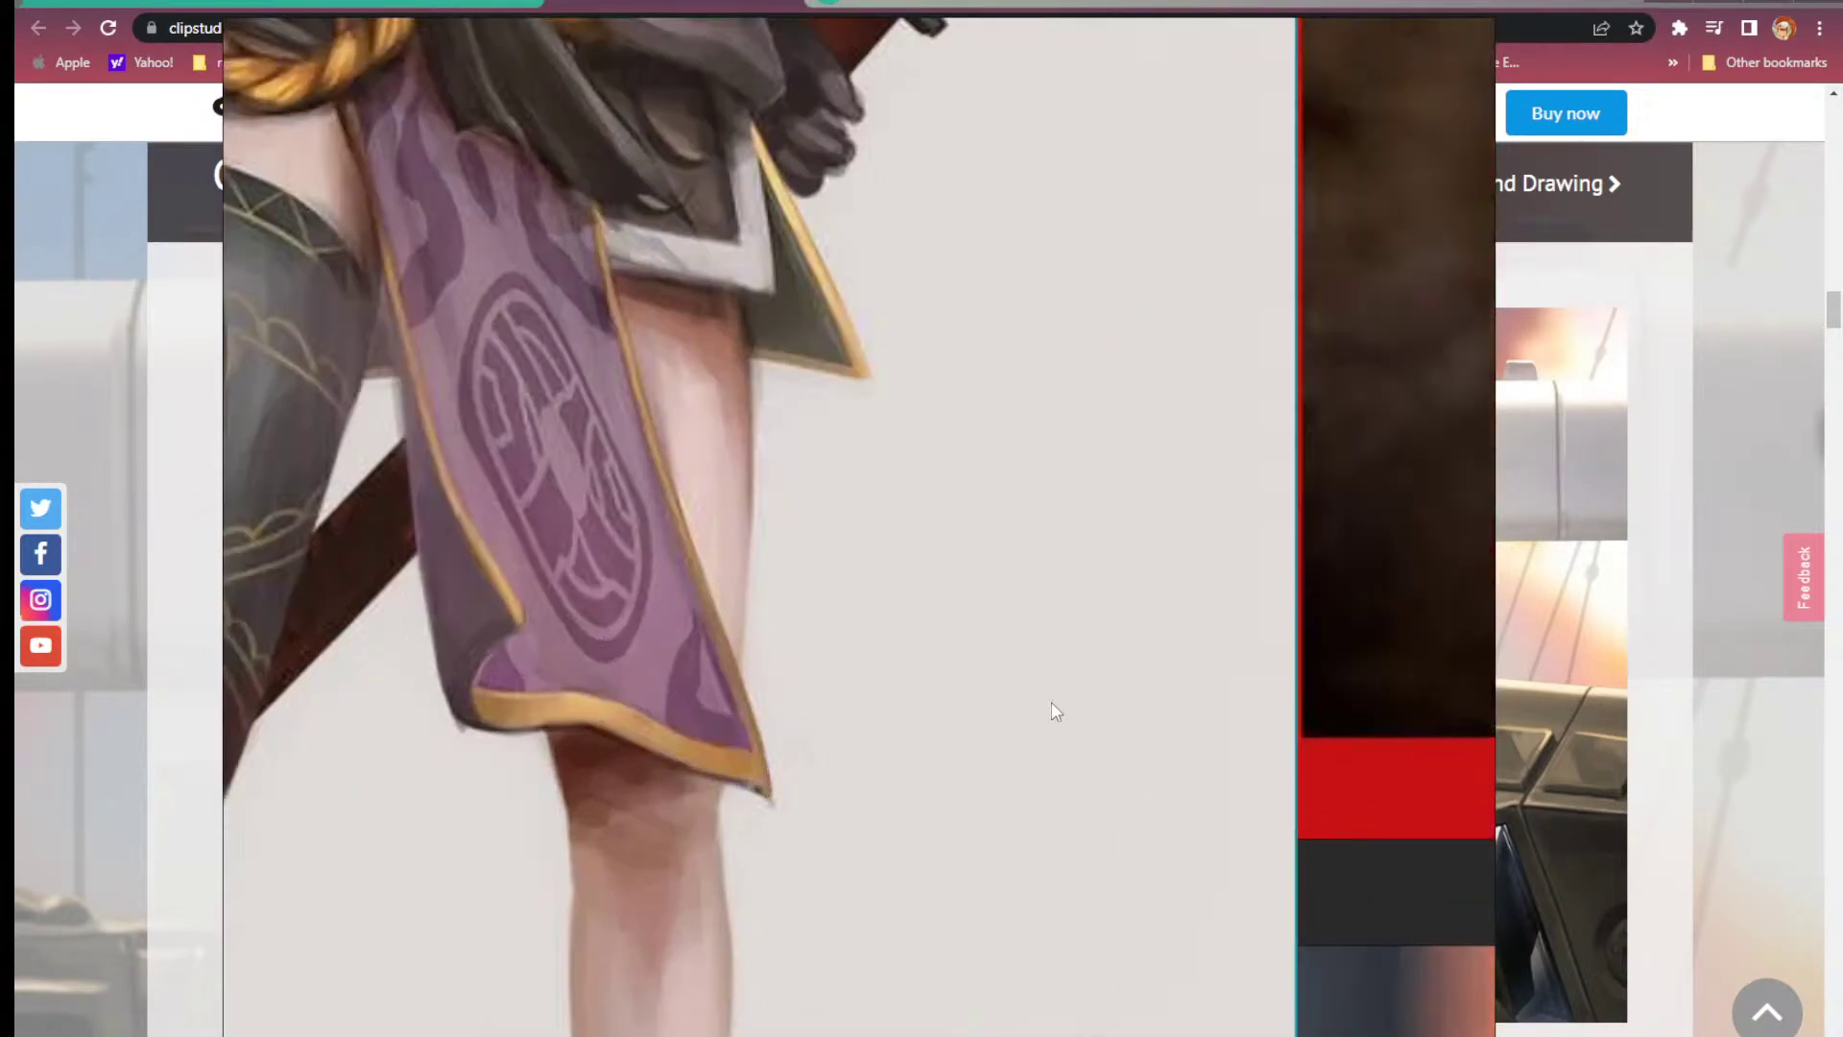
pyautogui.moveTo(933, 271); pyautogui.dragTo(1127, 1036)
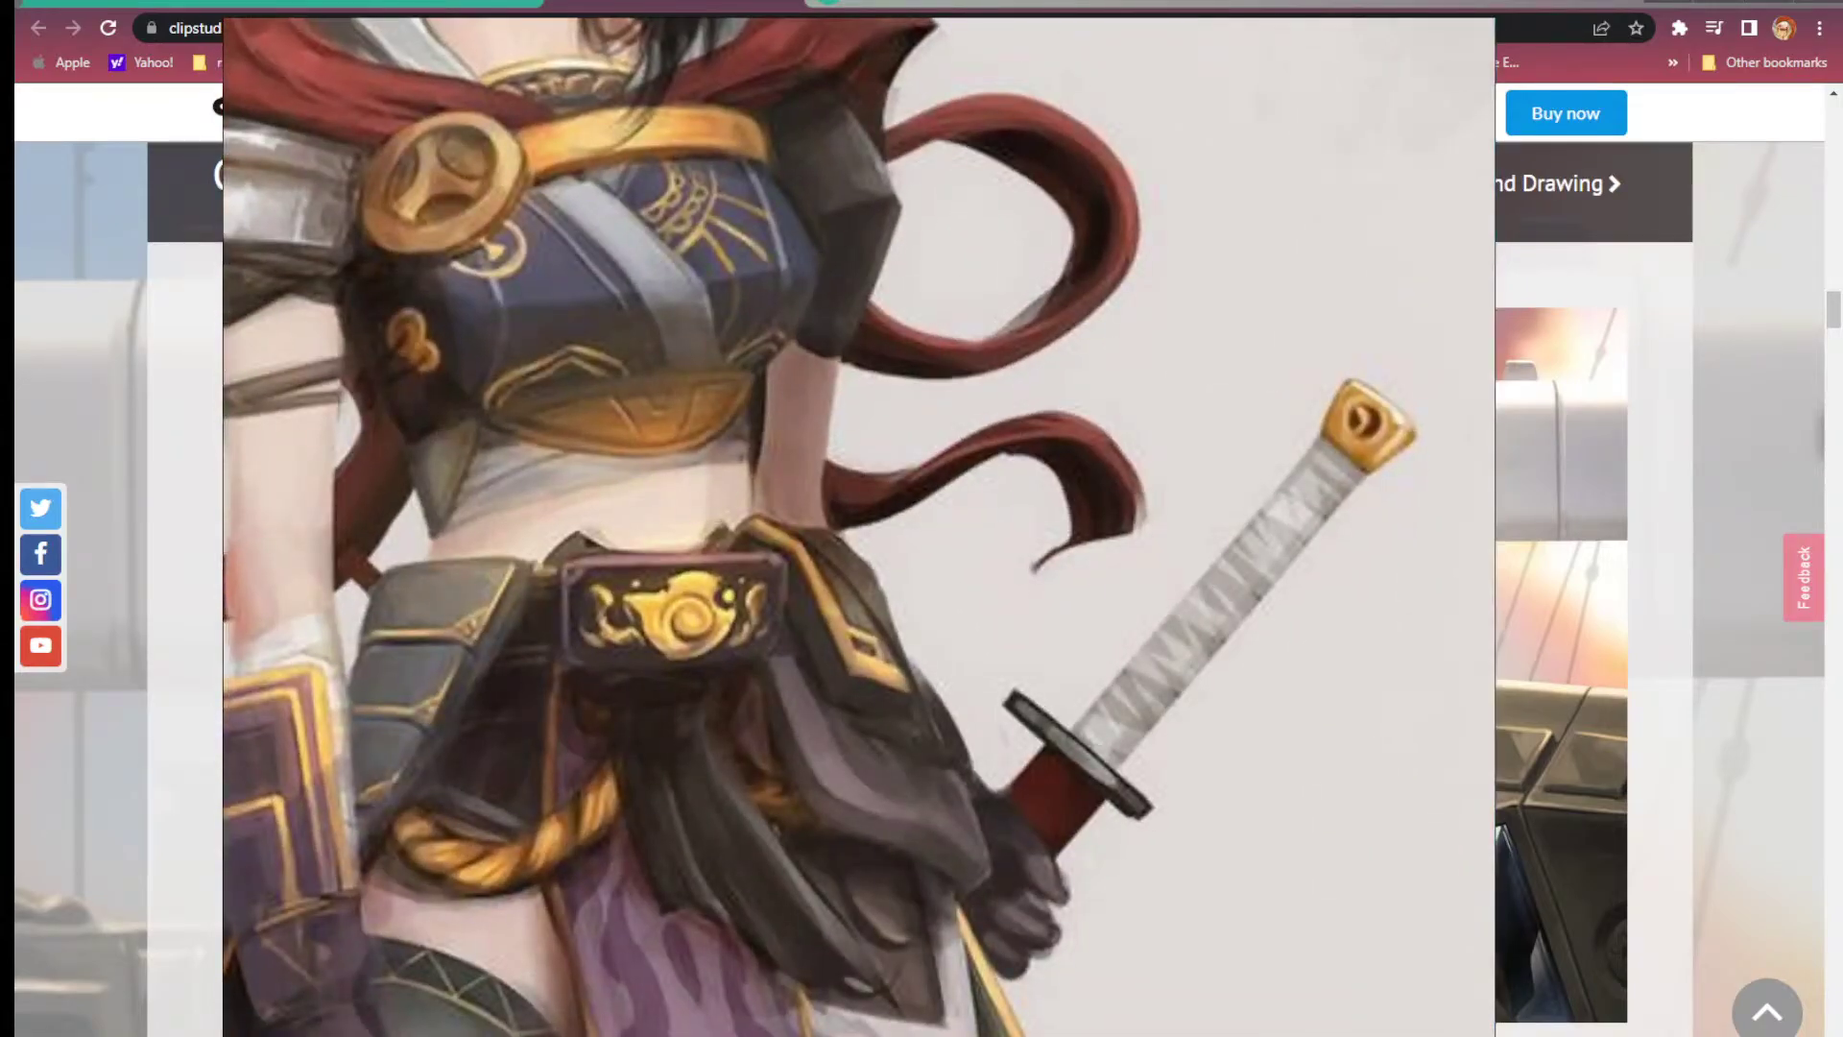
pyautogui.scroll(-8, 1123, 1031)
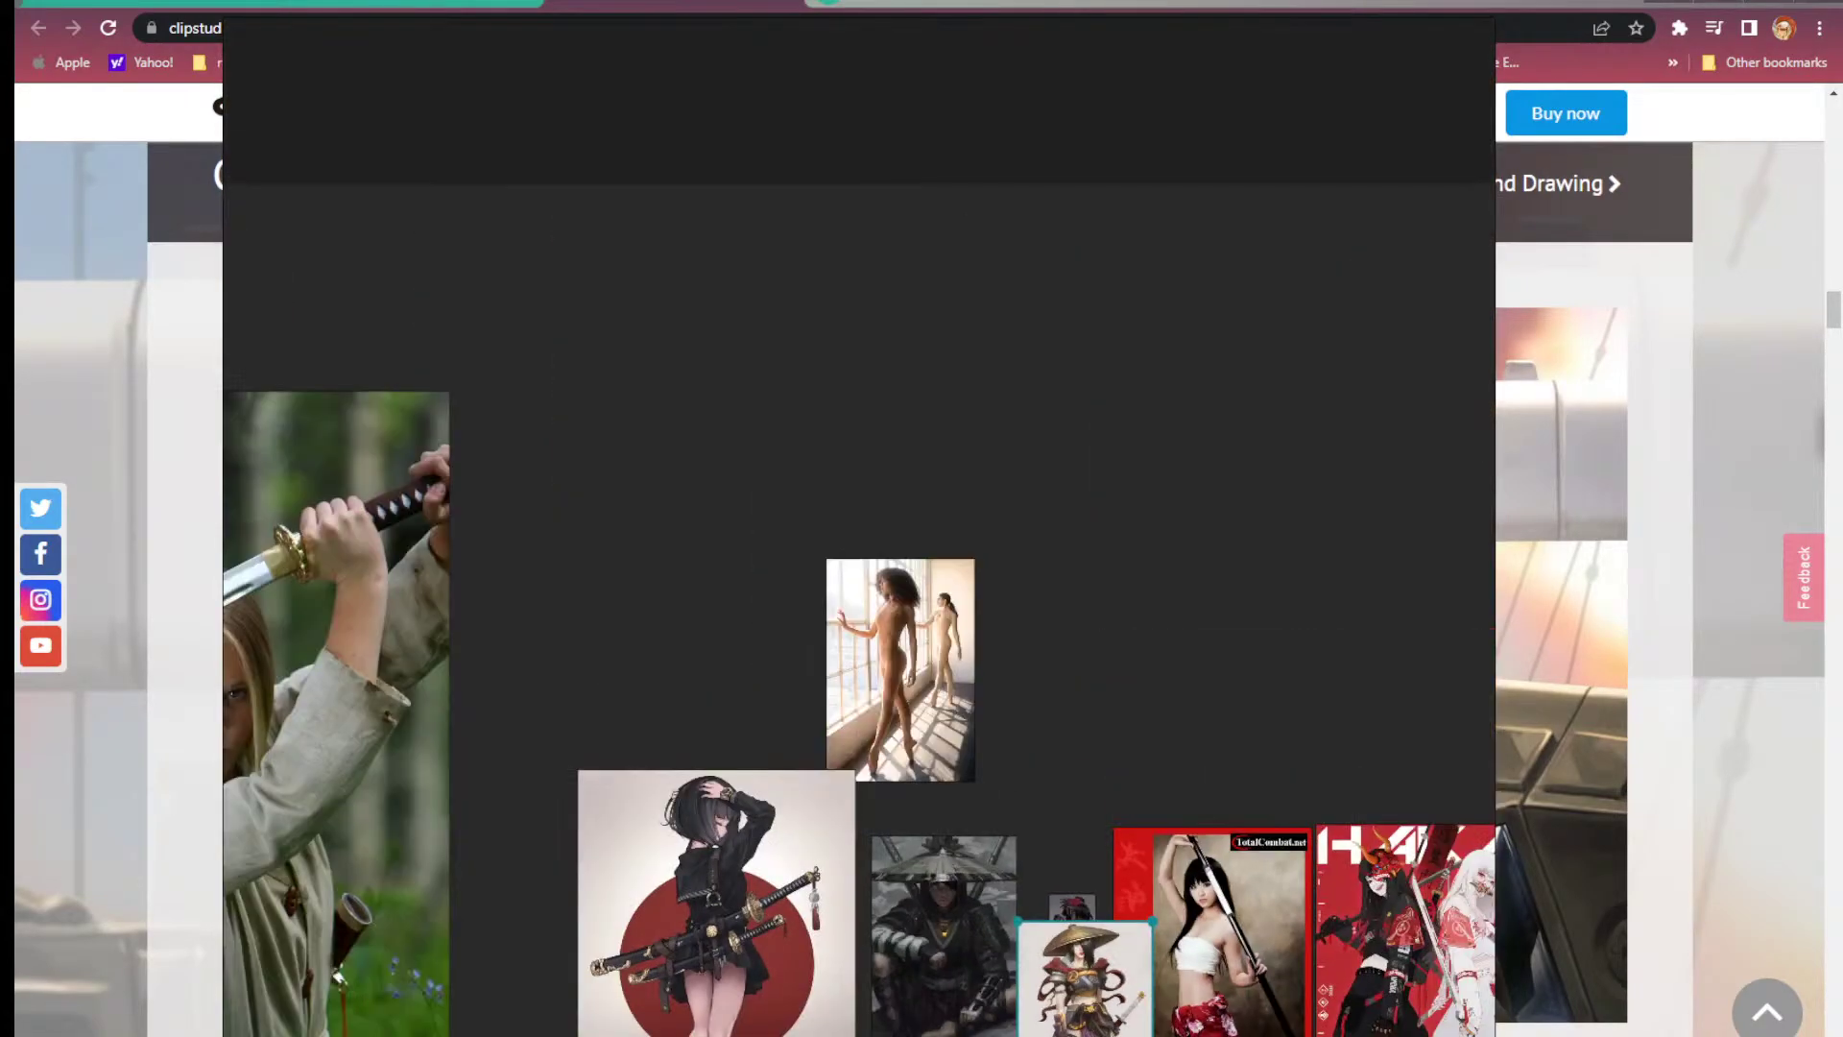
# Step: Examine the dark painting of the seated samurai and the photo of two ballet dancers by the window
pyautogui.doubleClick(958, 892)
pyautogui.doubleClick(958, 892)
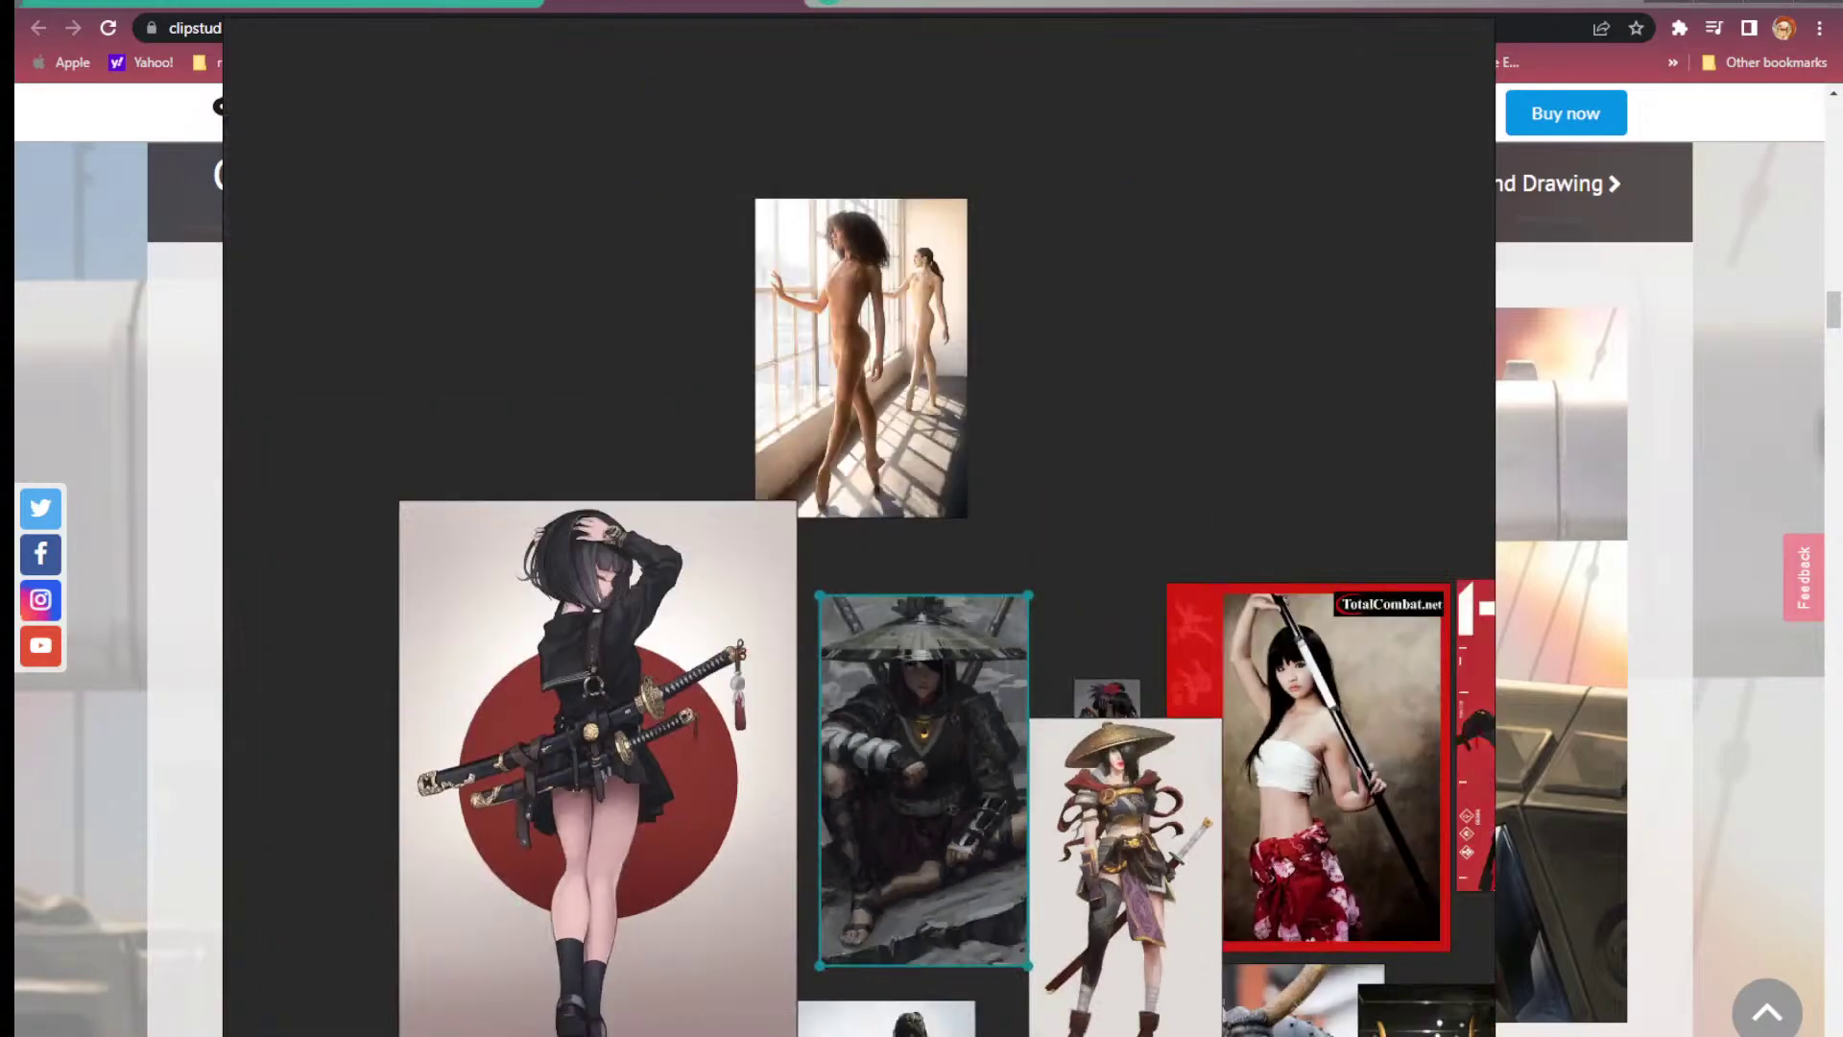
pyautogui.doubleClick(910, 300)
pyautogui.scroll(3, 903, 307)
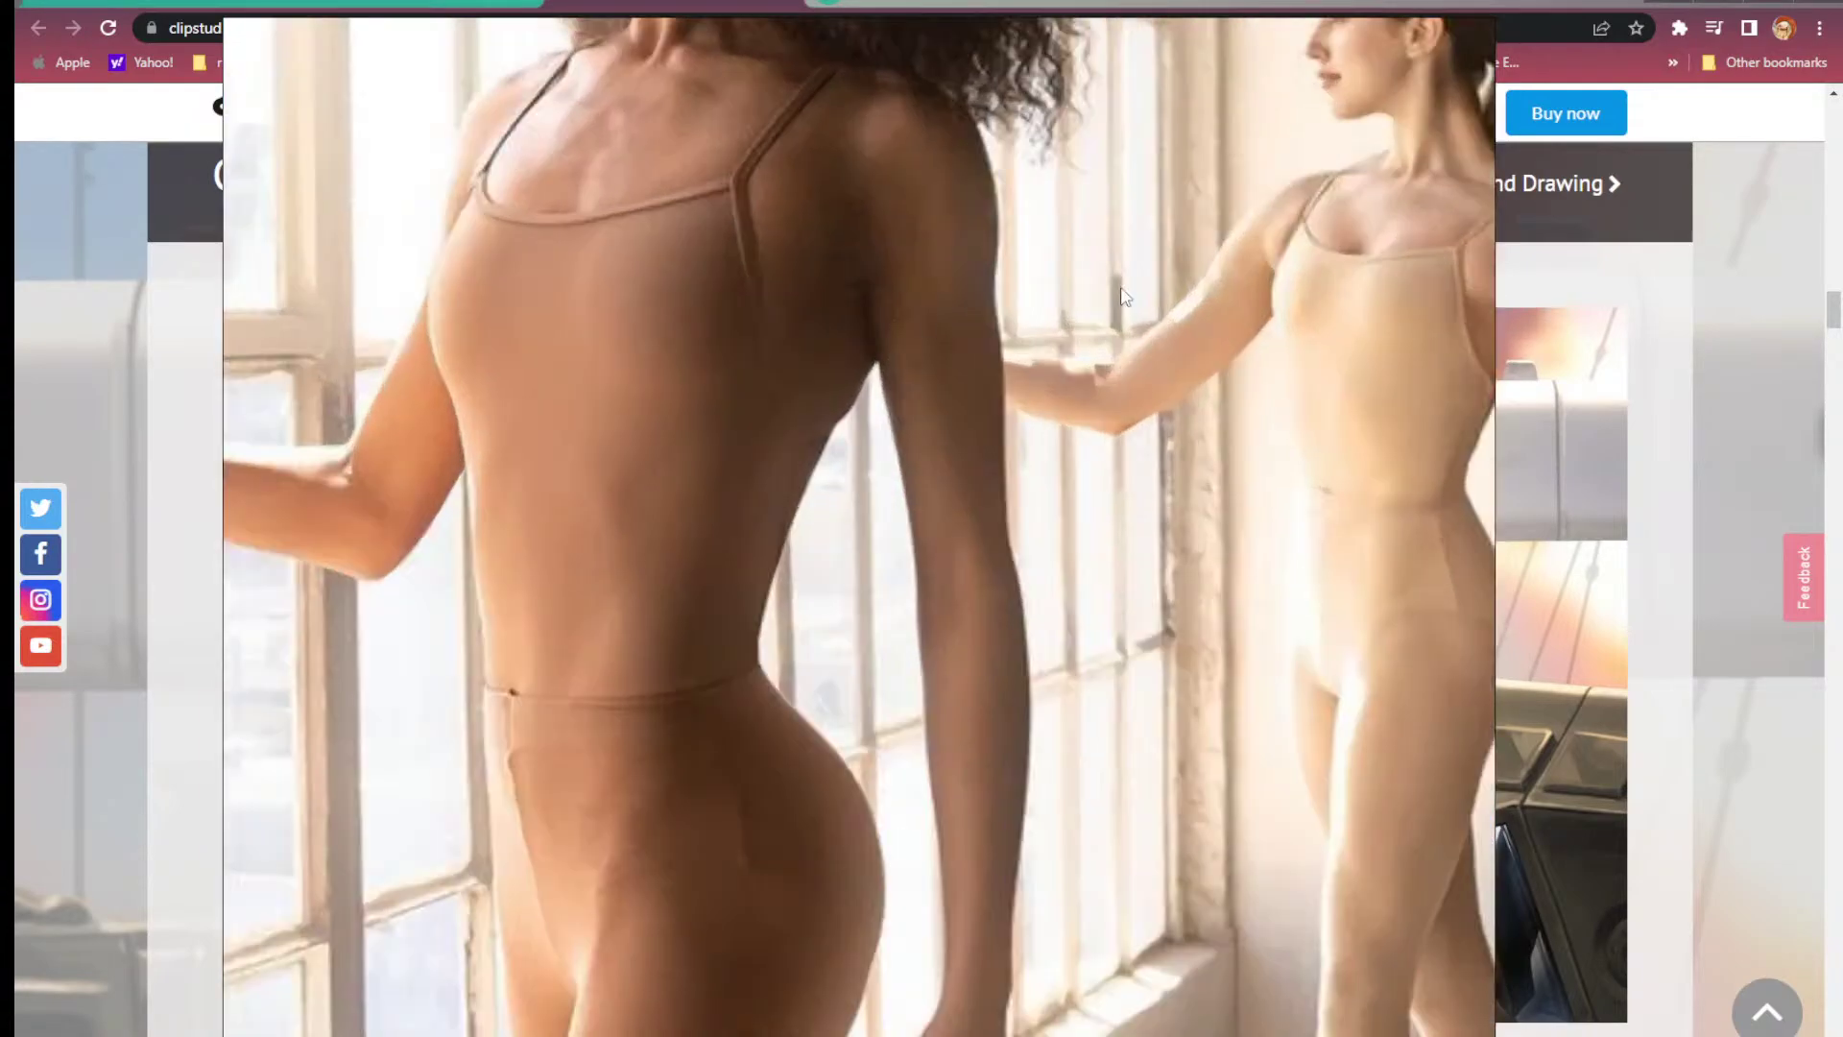
pyautogui.doubleClick(1128, 257)
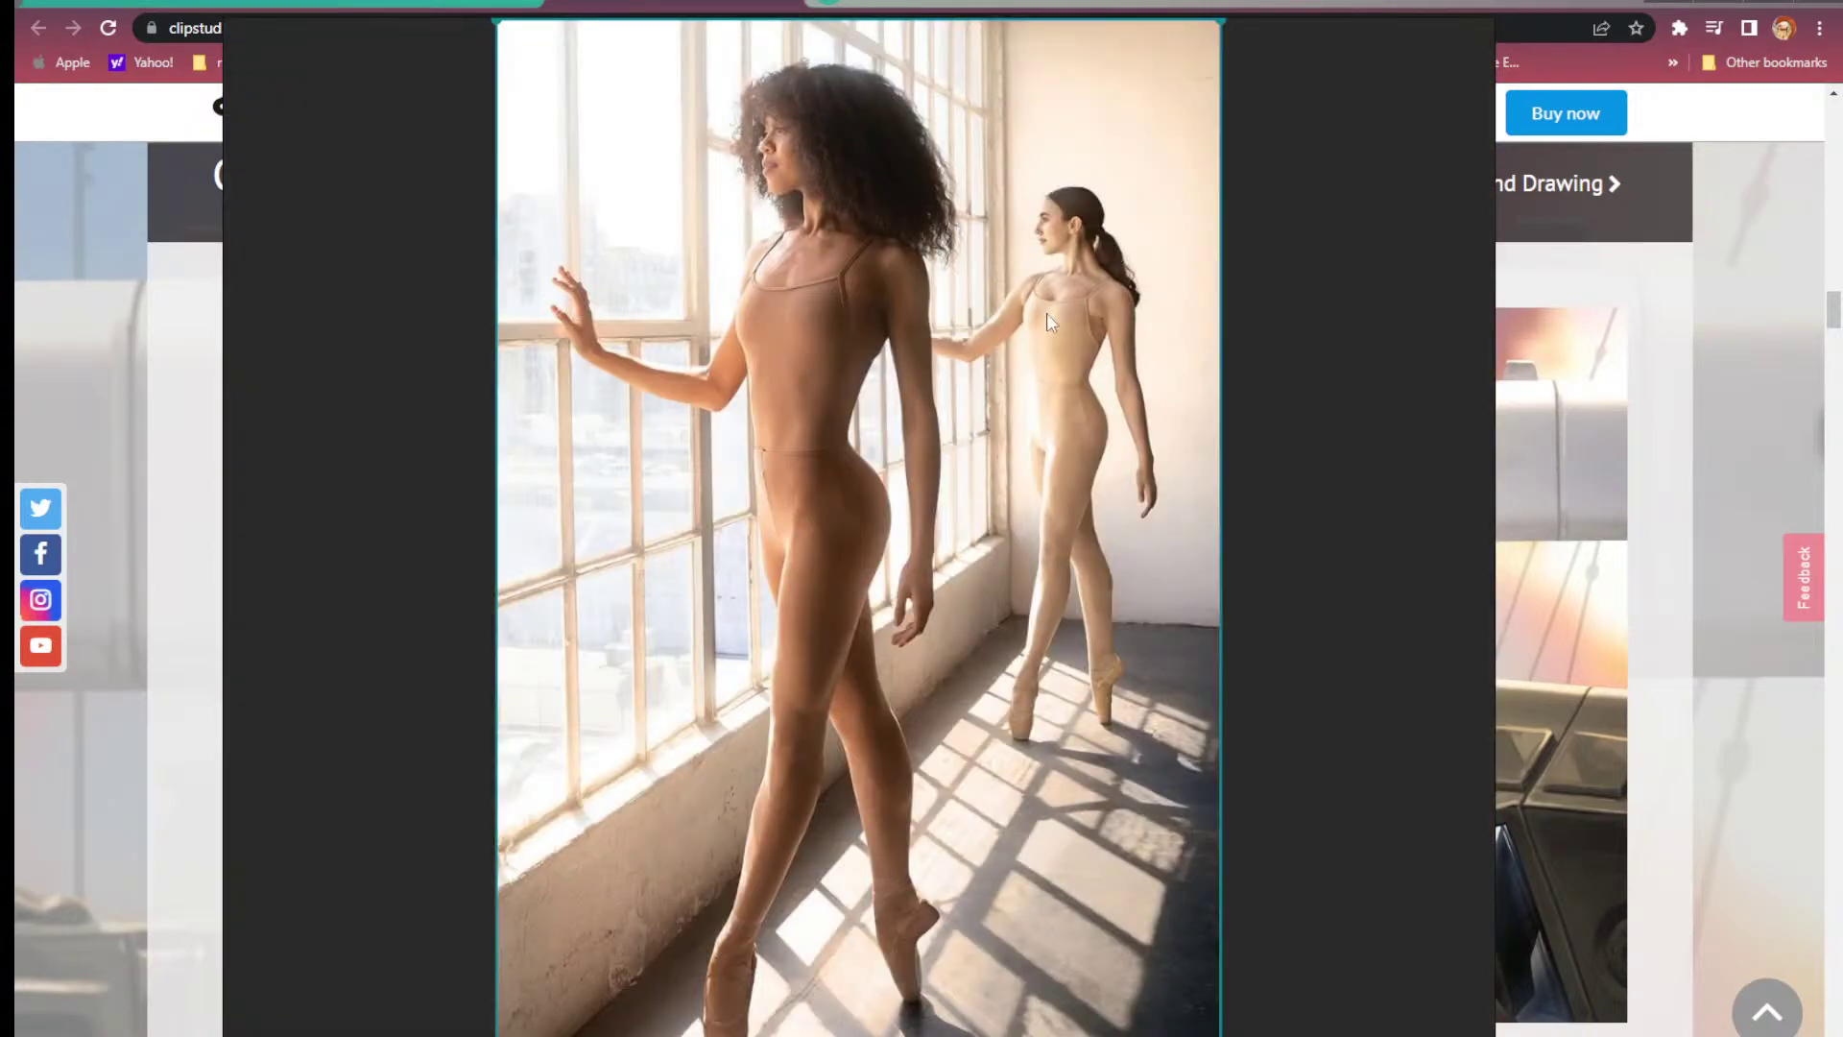
pyautogui.scroll(3, 1046, 313)
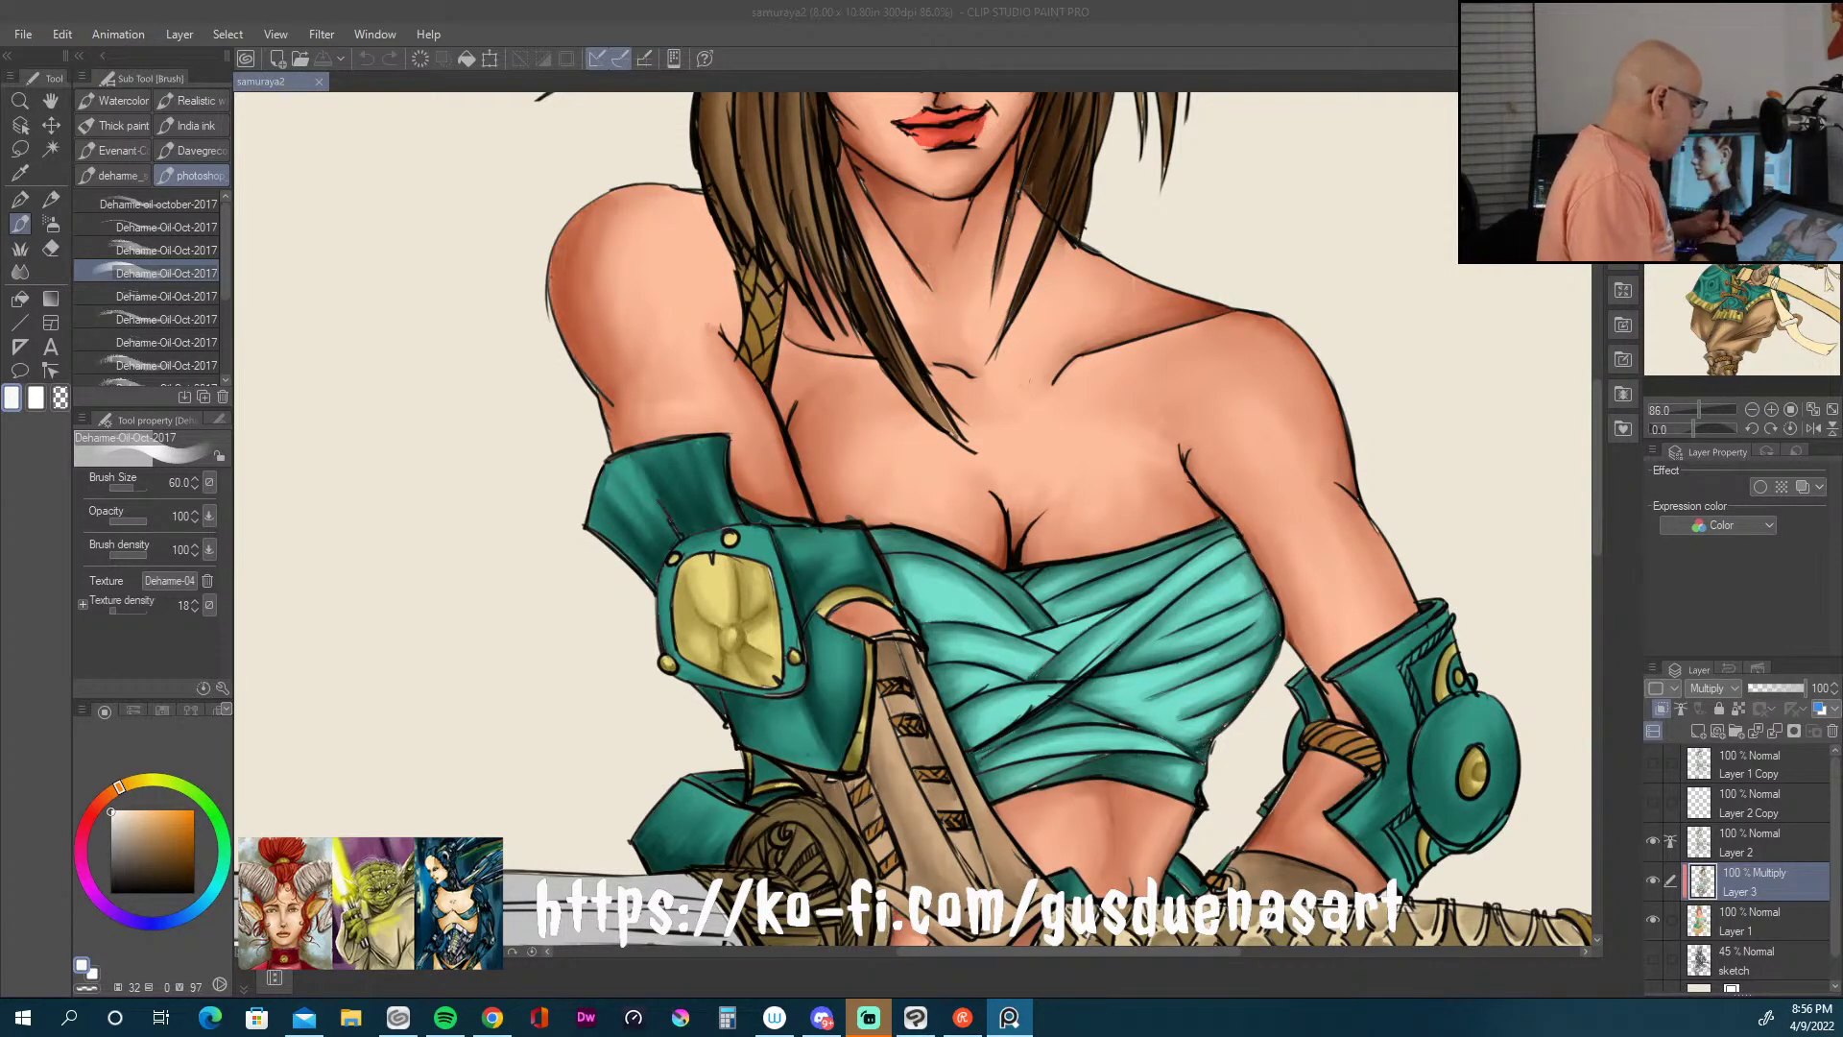
# Step: In Clip Studio Paint, sample the scabbard's tan, darken it to golden brown (47, 78, 65) and set the brush size to 30
pyautogui.moveTo(1514, 691); pyautogui.dragTo(1528, 698)
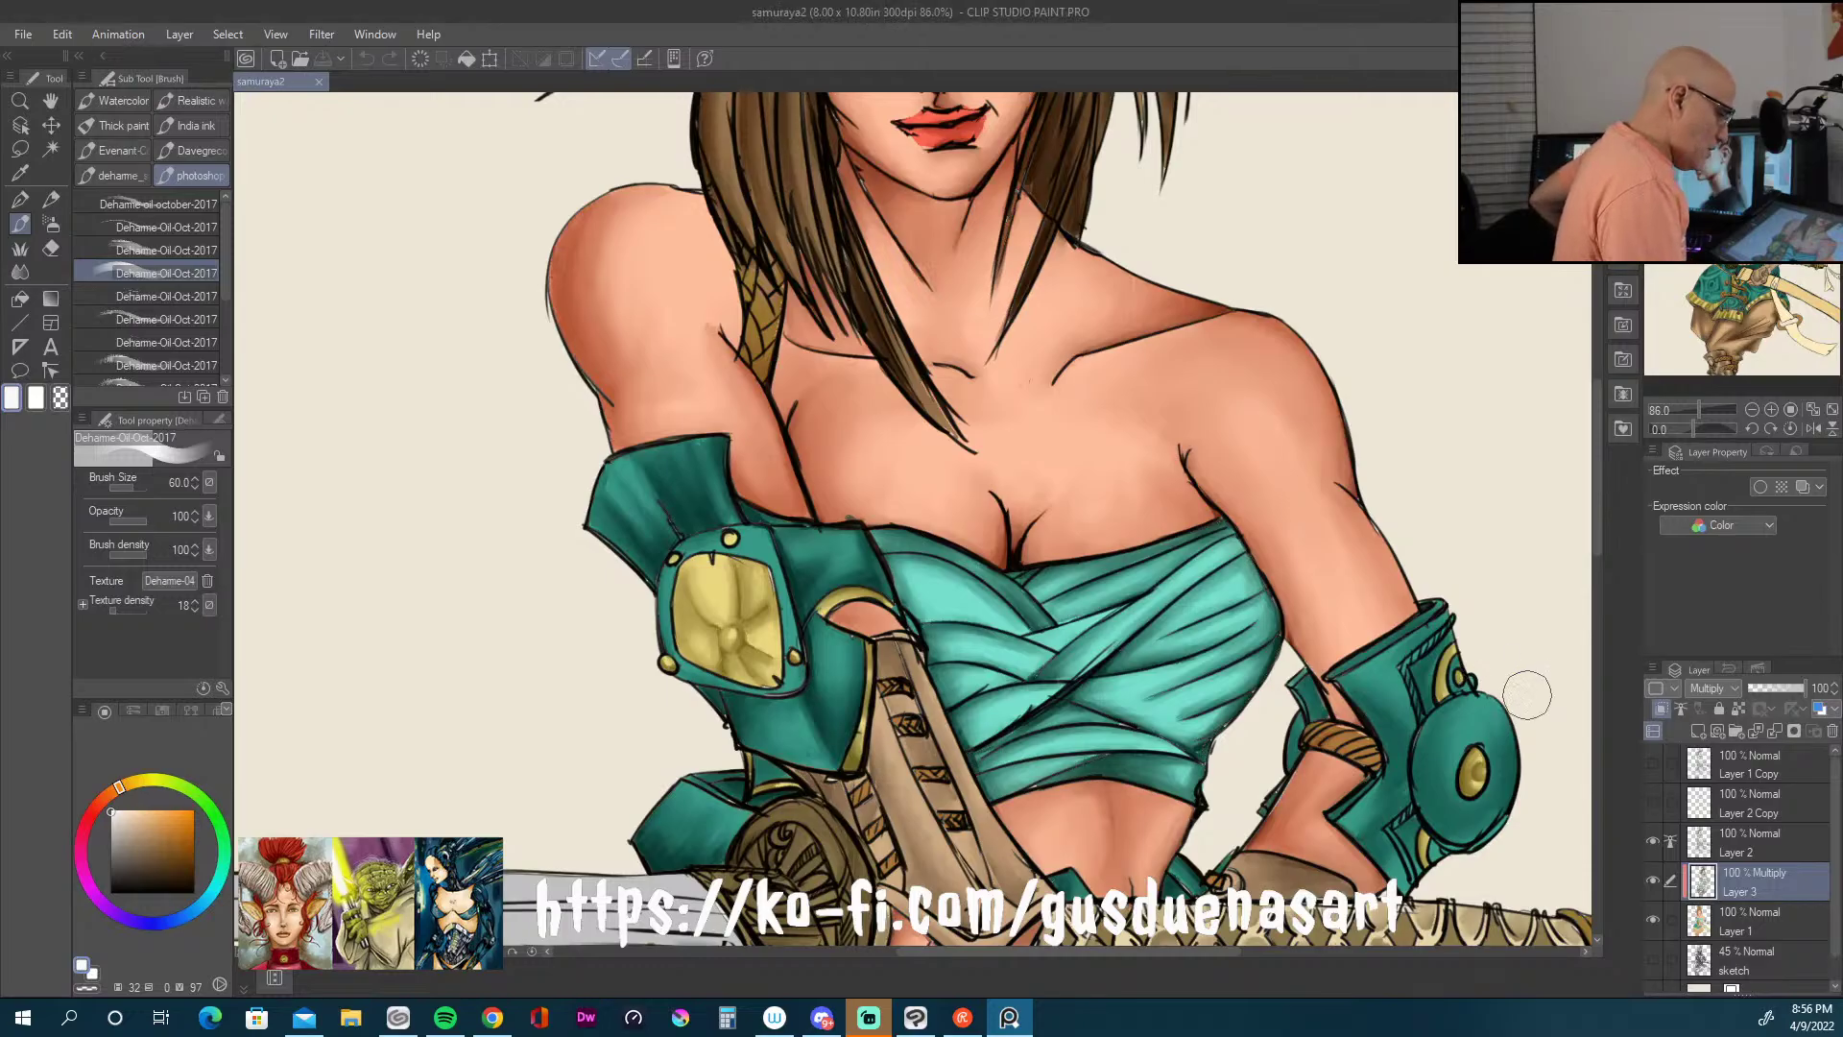
pyautogui.moveTo(1462, 549)
pyautogui.mouseDown()
pyautogui.moveTo(1341, 447)
pyautogui.moveTo(1374, 358)
pyautogui.moveTo(1243, 475)
pyautogui.mouseUp()
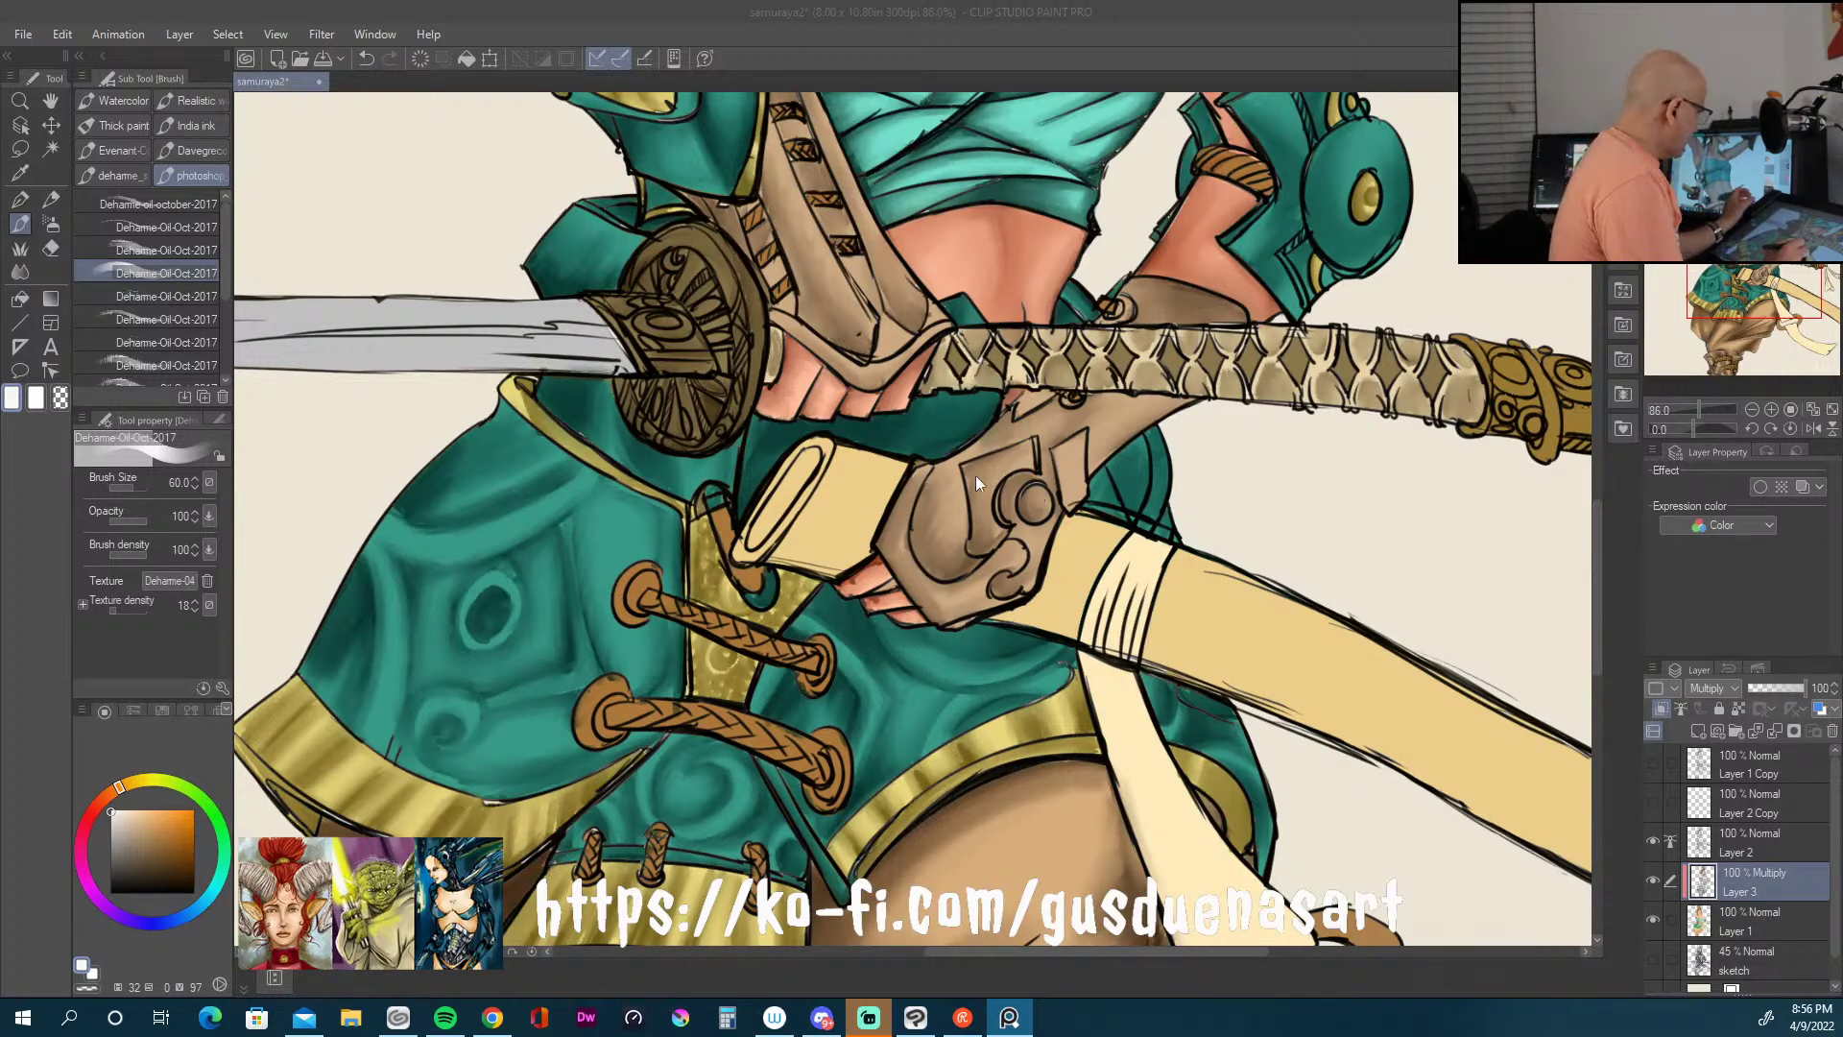
pyautogui.keyDown('alt'); pyautogui.click(849, 508); pyautogui.keyUp('alt')
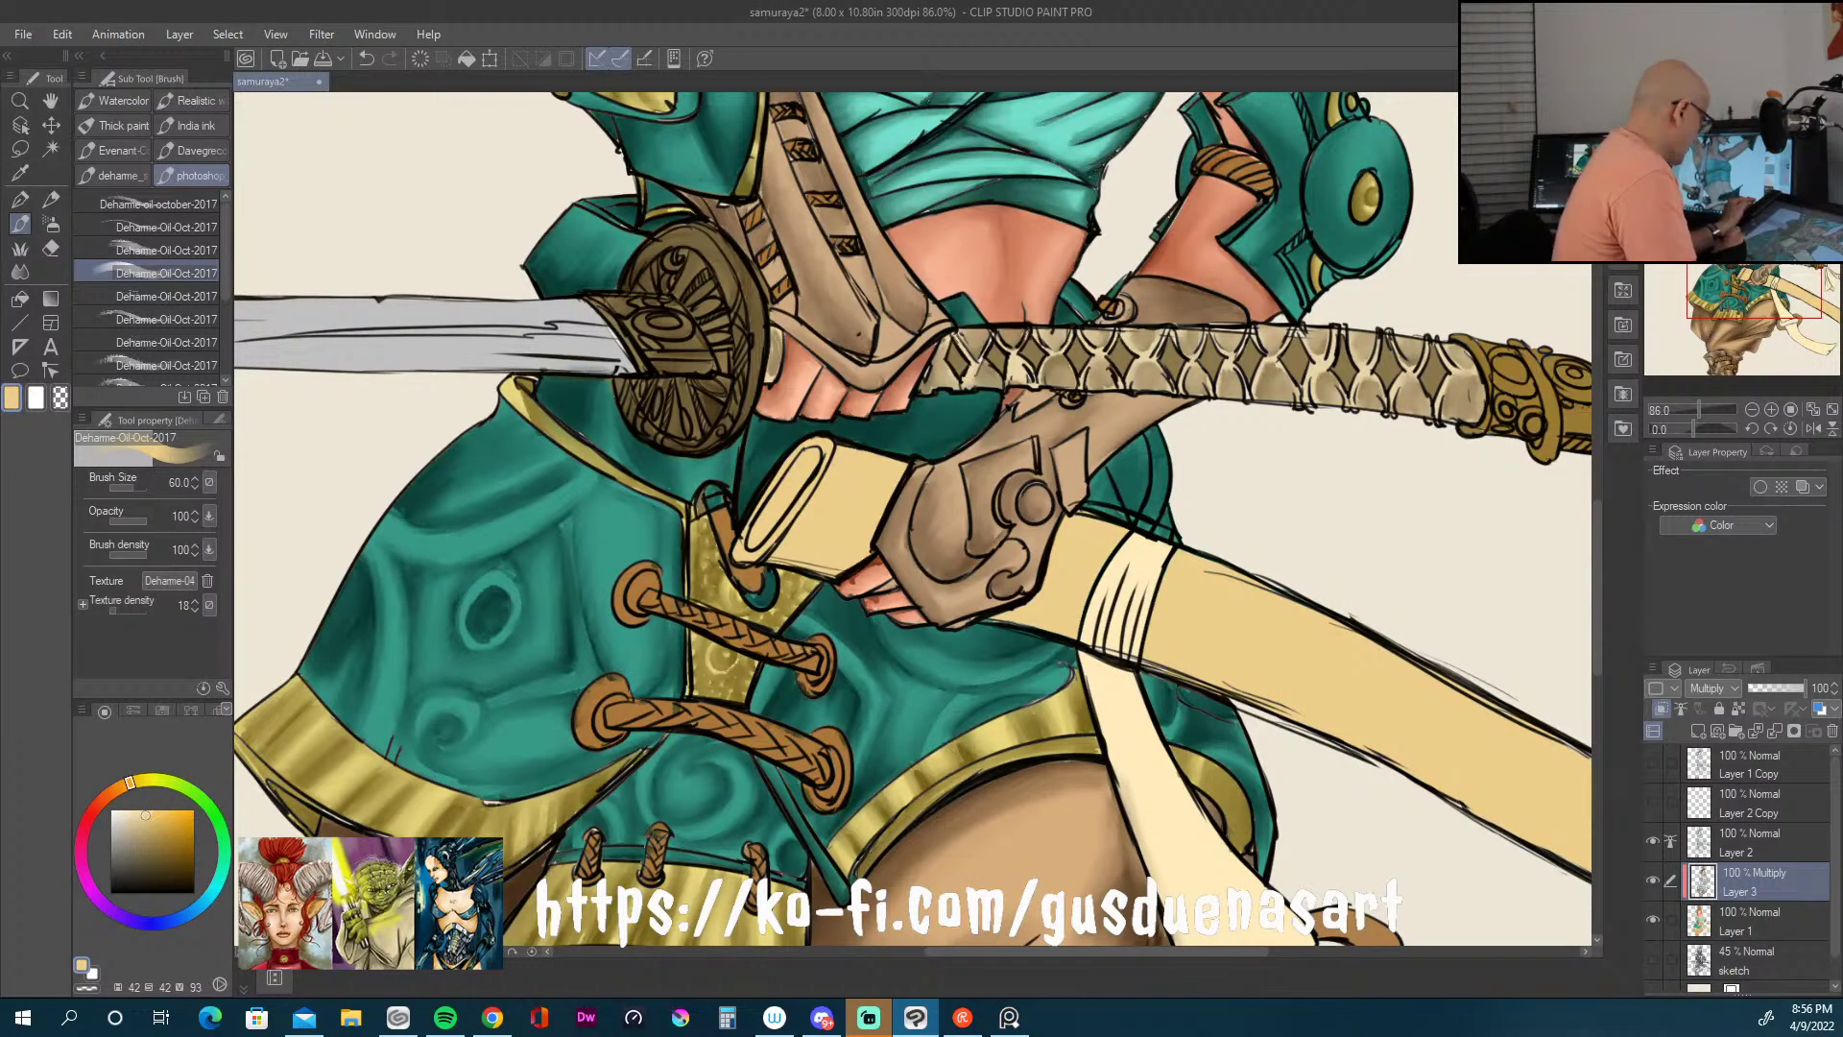
pyautogui.click(176, 838)
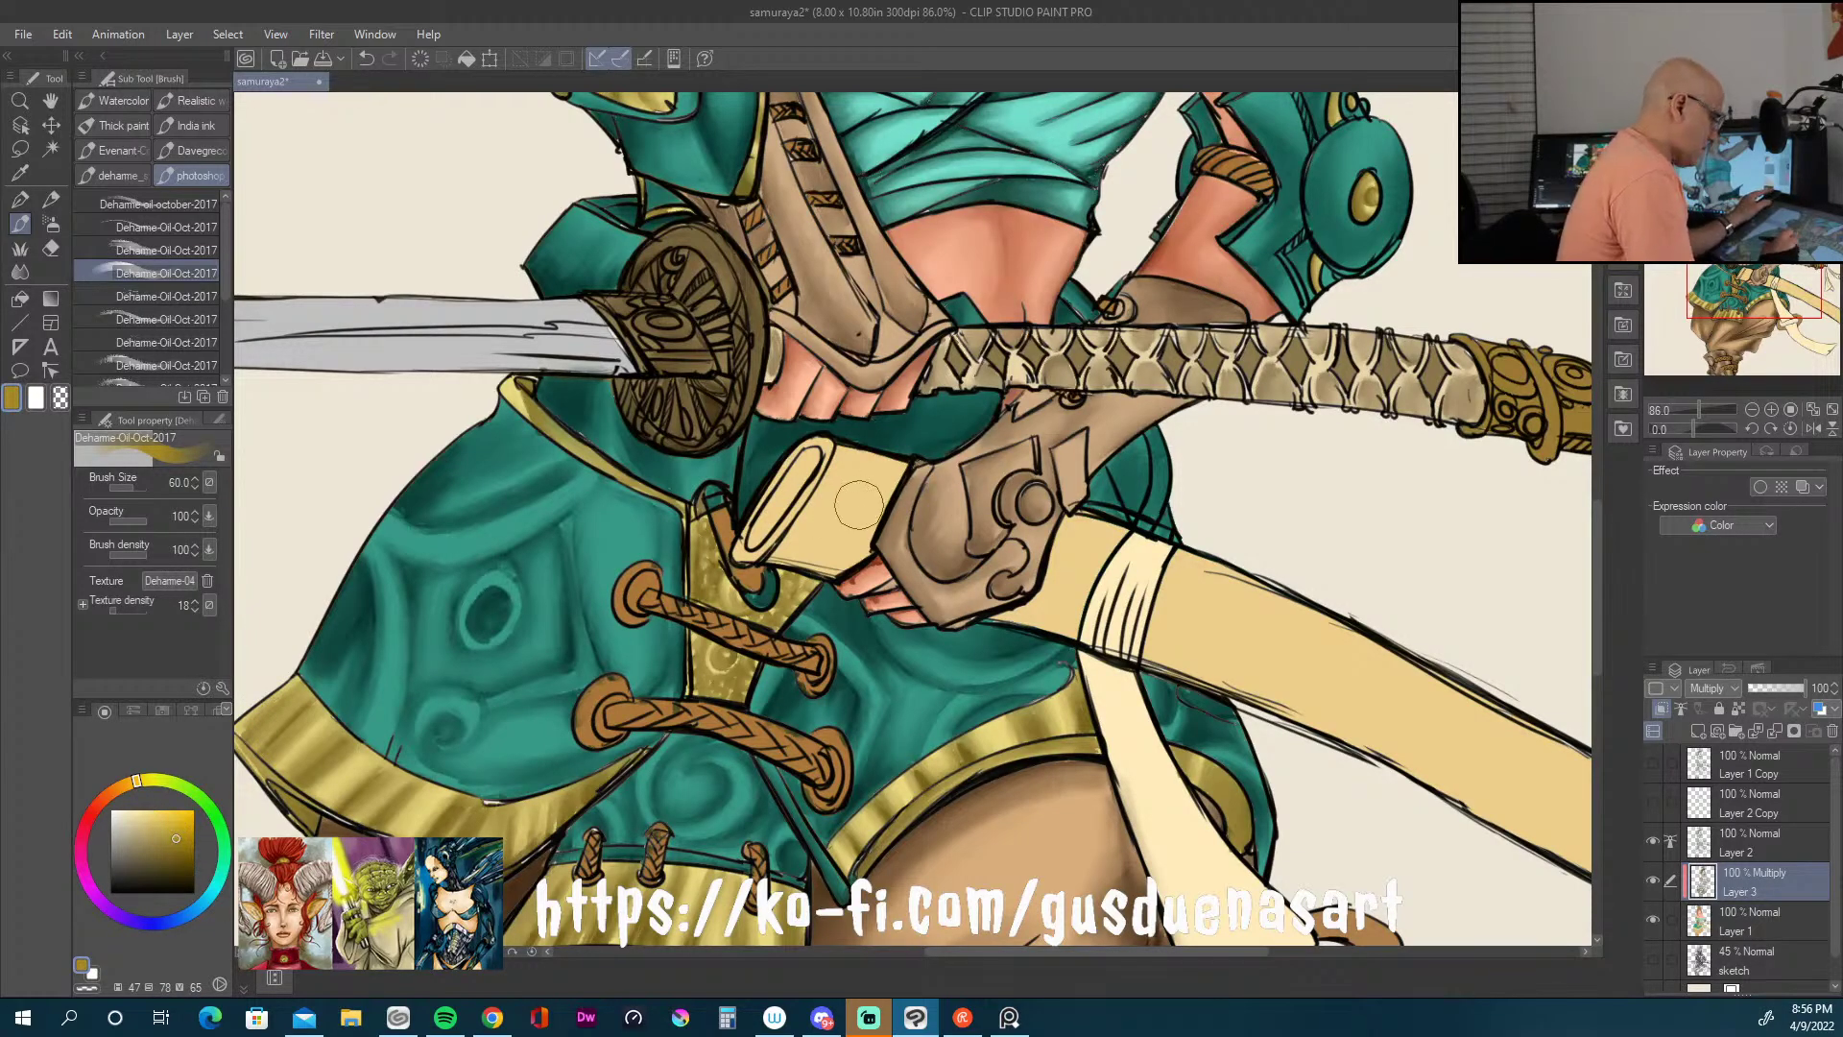
pyautogui.scroll(-1, 860, 506)
pyautogui.press('[')
pyautogui.press('[')
pyautogui.press('[')
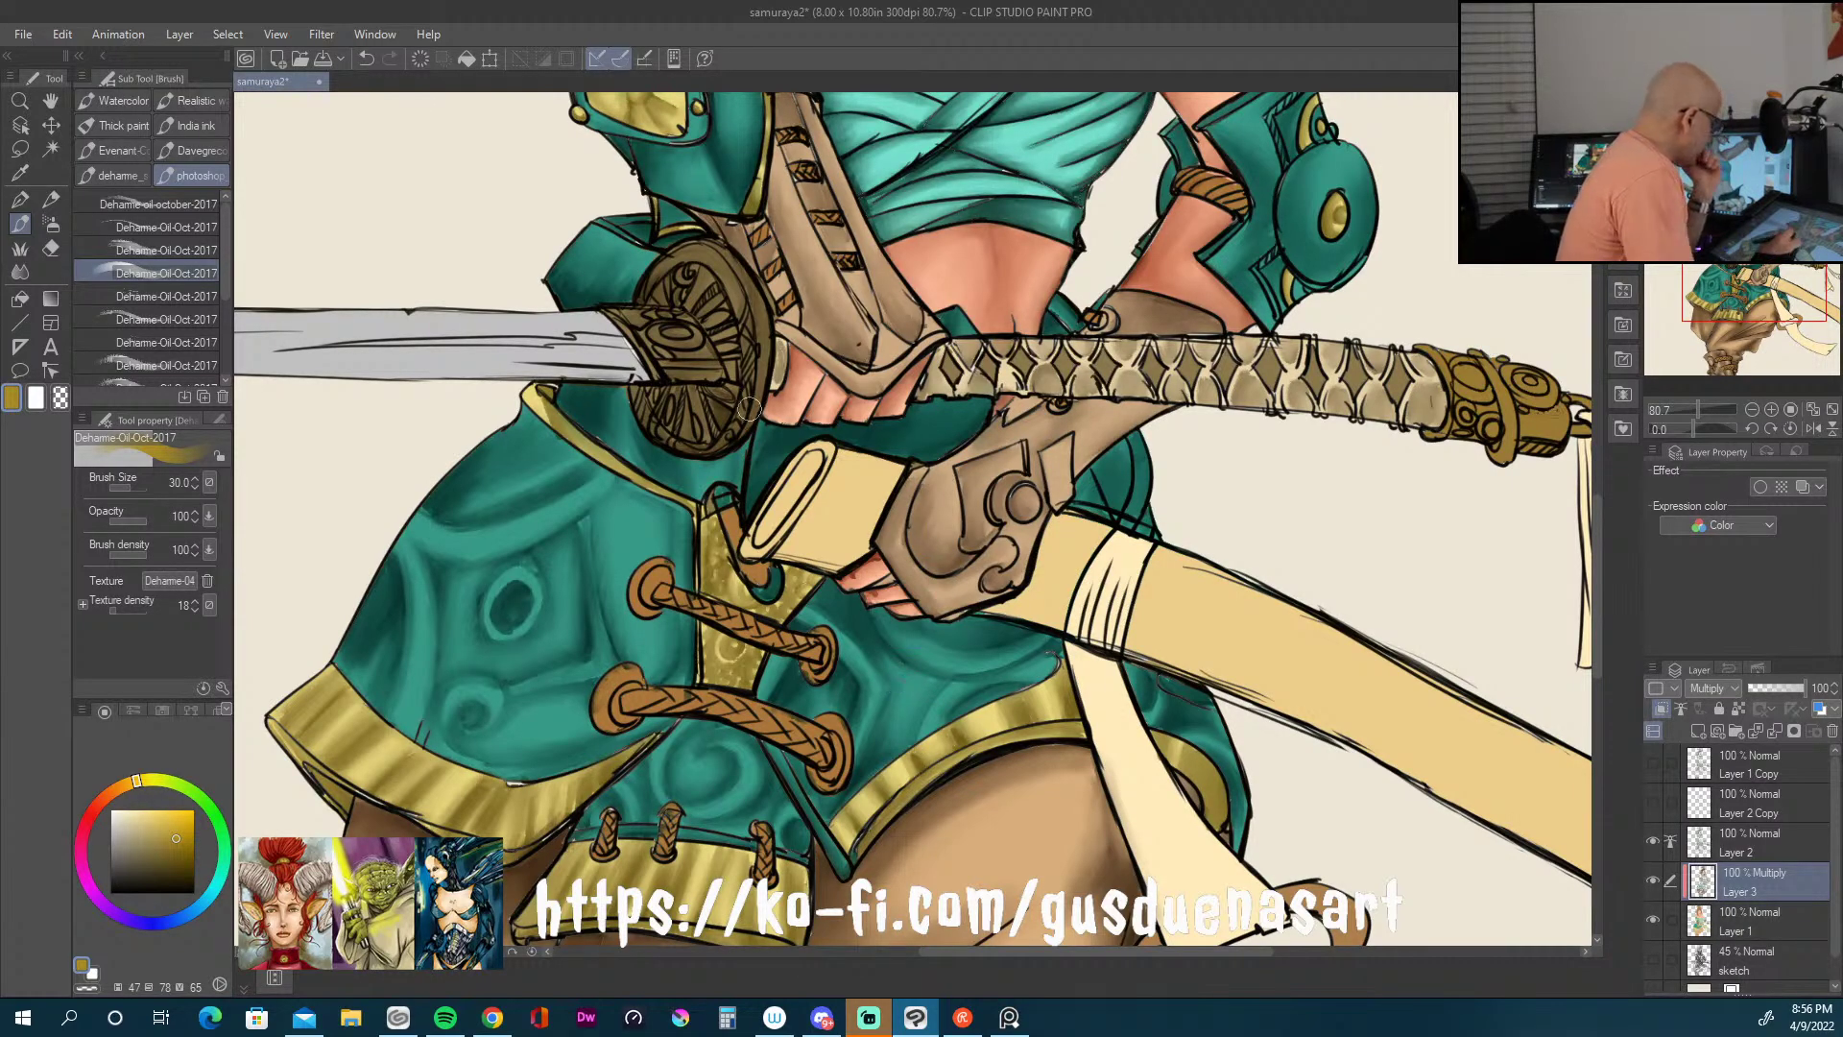
# Step: Shade the scabbard's open end on Layer 3 with the Dehame-oil-october-2017 brush at size 17
pyautogui.click(186, 203)
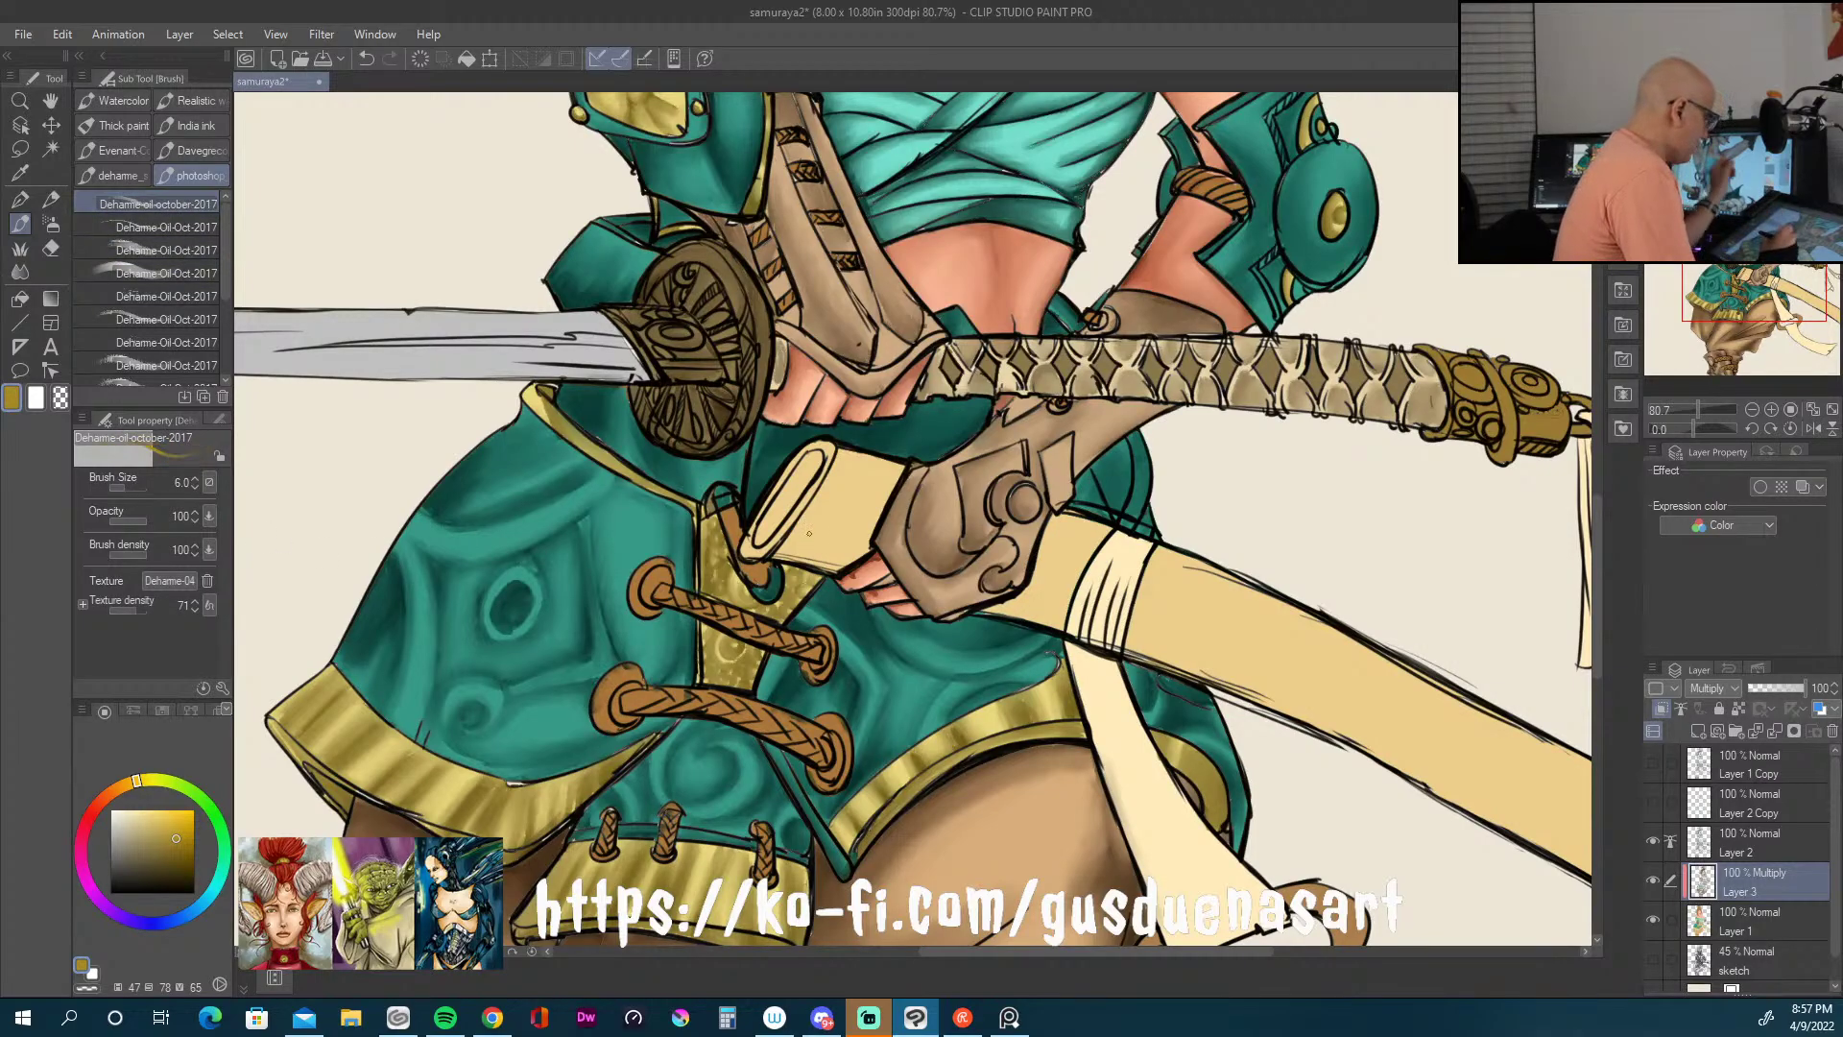
pyautogui.press(']')
pyautogui.press(']')
pyautogui.press(']')
pyautogui.press(']')
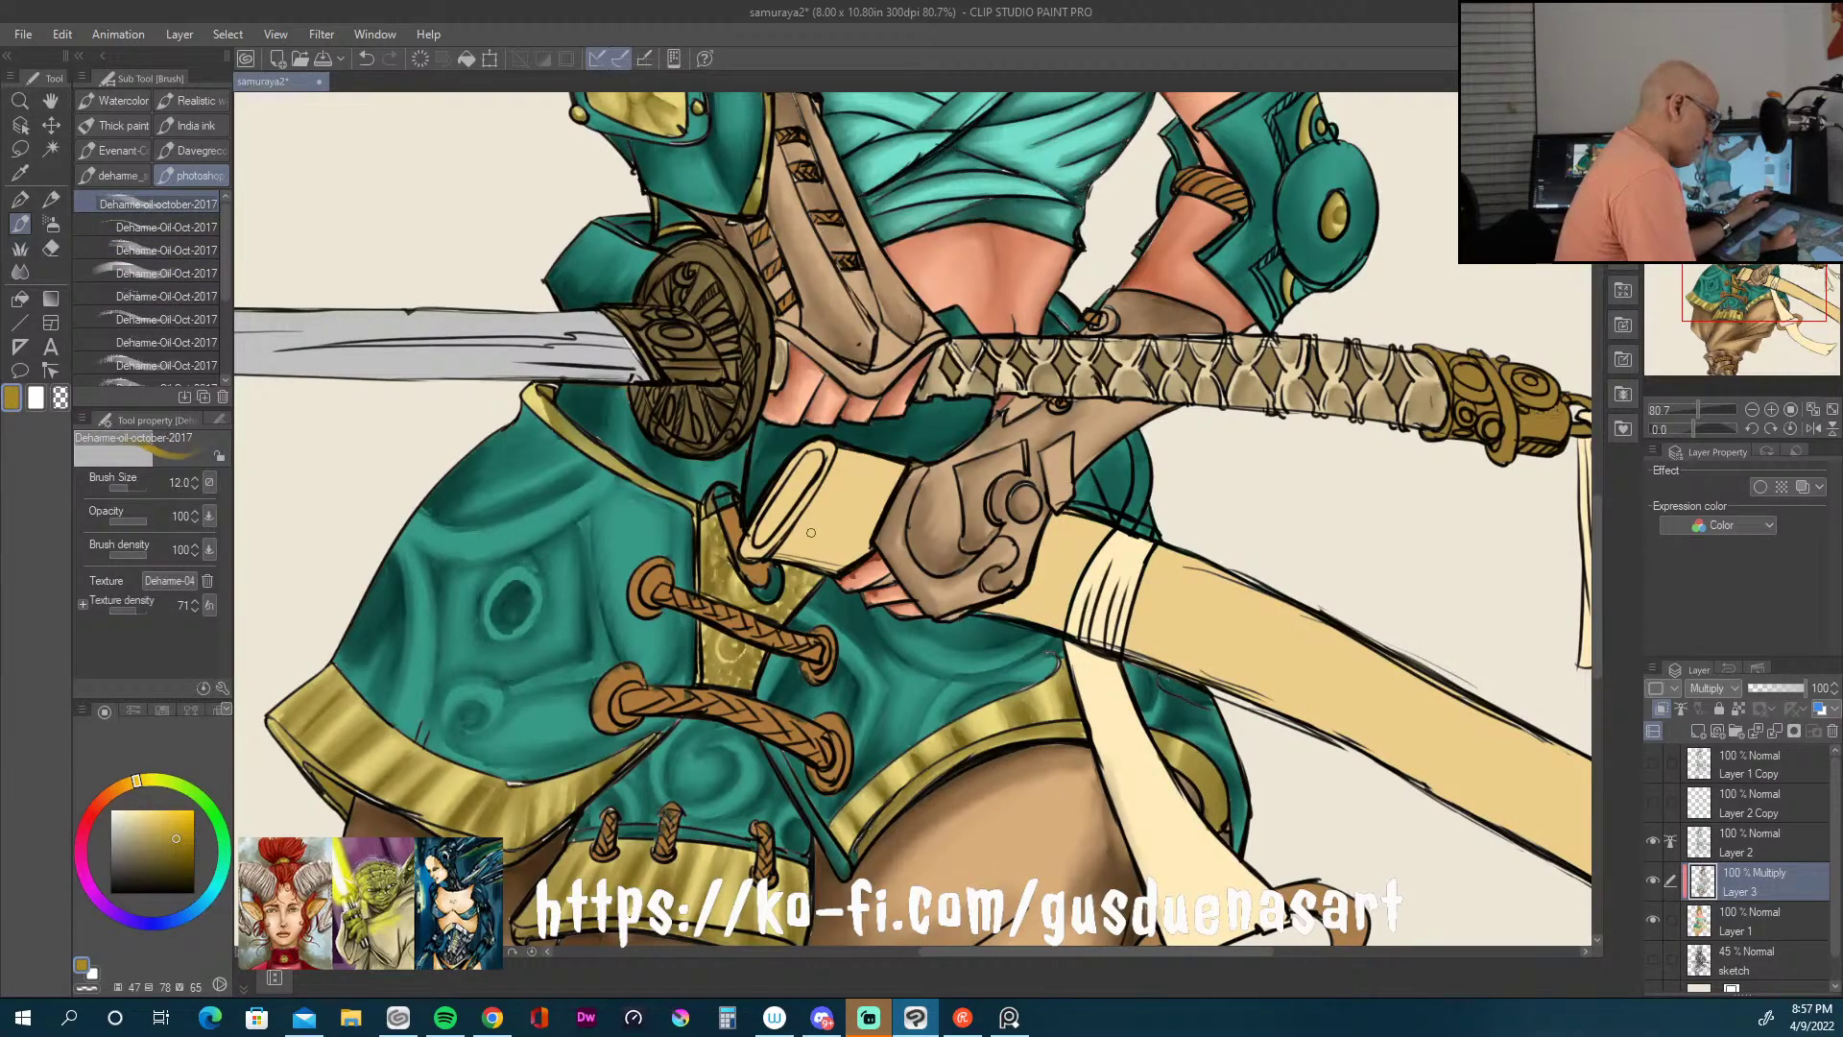
pyautogui.moveTo(789, 545)
pyautogui.mouseDown()
pyautogui.moveTo(864, 550)
pyautogui.moveTo(825, 555)
pyautogui.moveTo(810, 514)
pyautogui.moveTo(784, 542)
pyautogui.moveTo(816, 519)
pyautogui.moveTo(804, 550)
pyautogui.moveTo(859, 554)
pyautogui.mouseUp()
pyautogui.moveTo(811, 476); pyautogui.dragTo(754, 552)
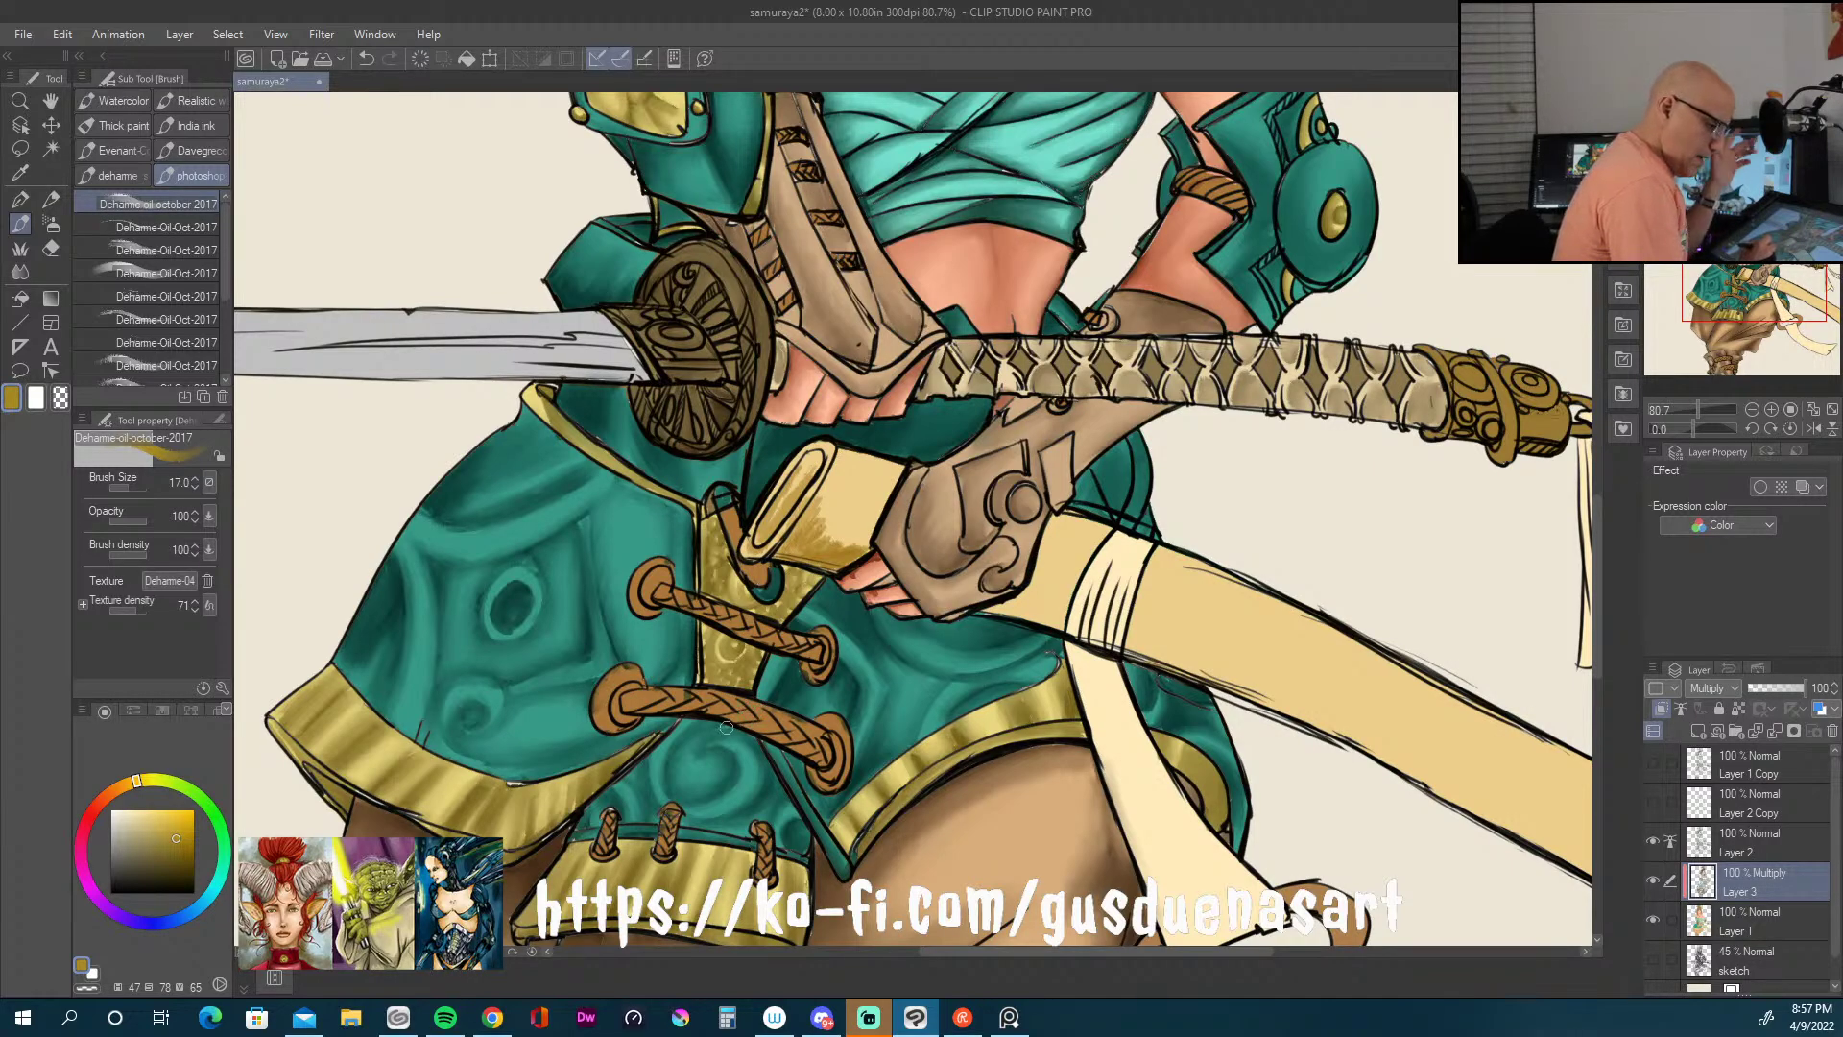
# Step: Compare the artwork with Layer 3 and Layer 1 hidden and shown to check which layer holds the shading
pyautogui.click(1655, 878)
pyautogui.click(1655, 878)
pyautogui.click(1652, 918)
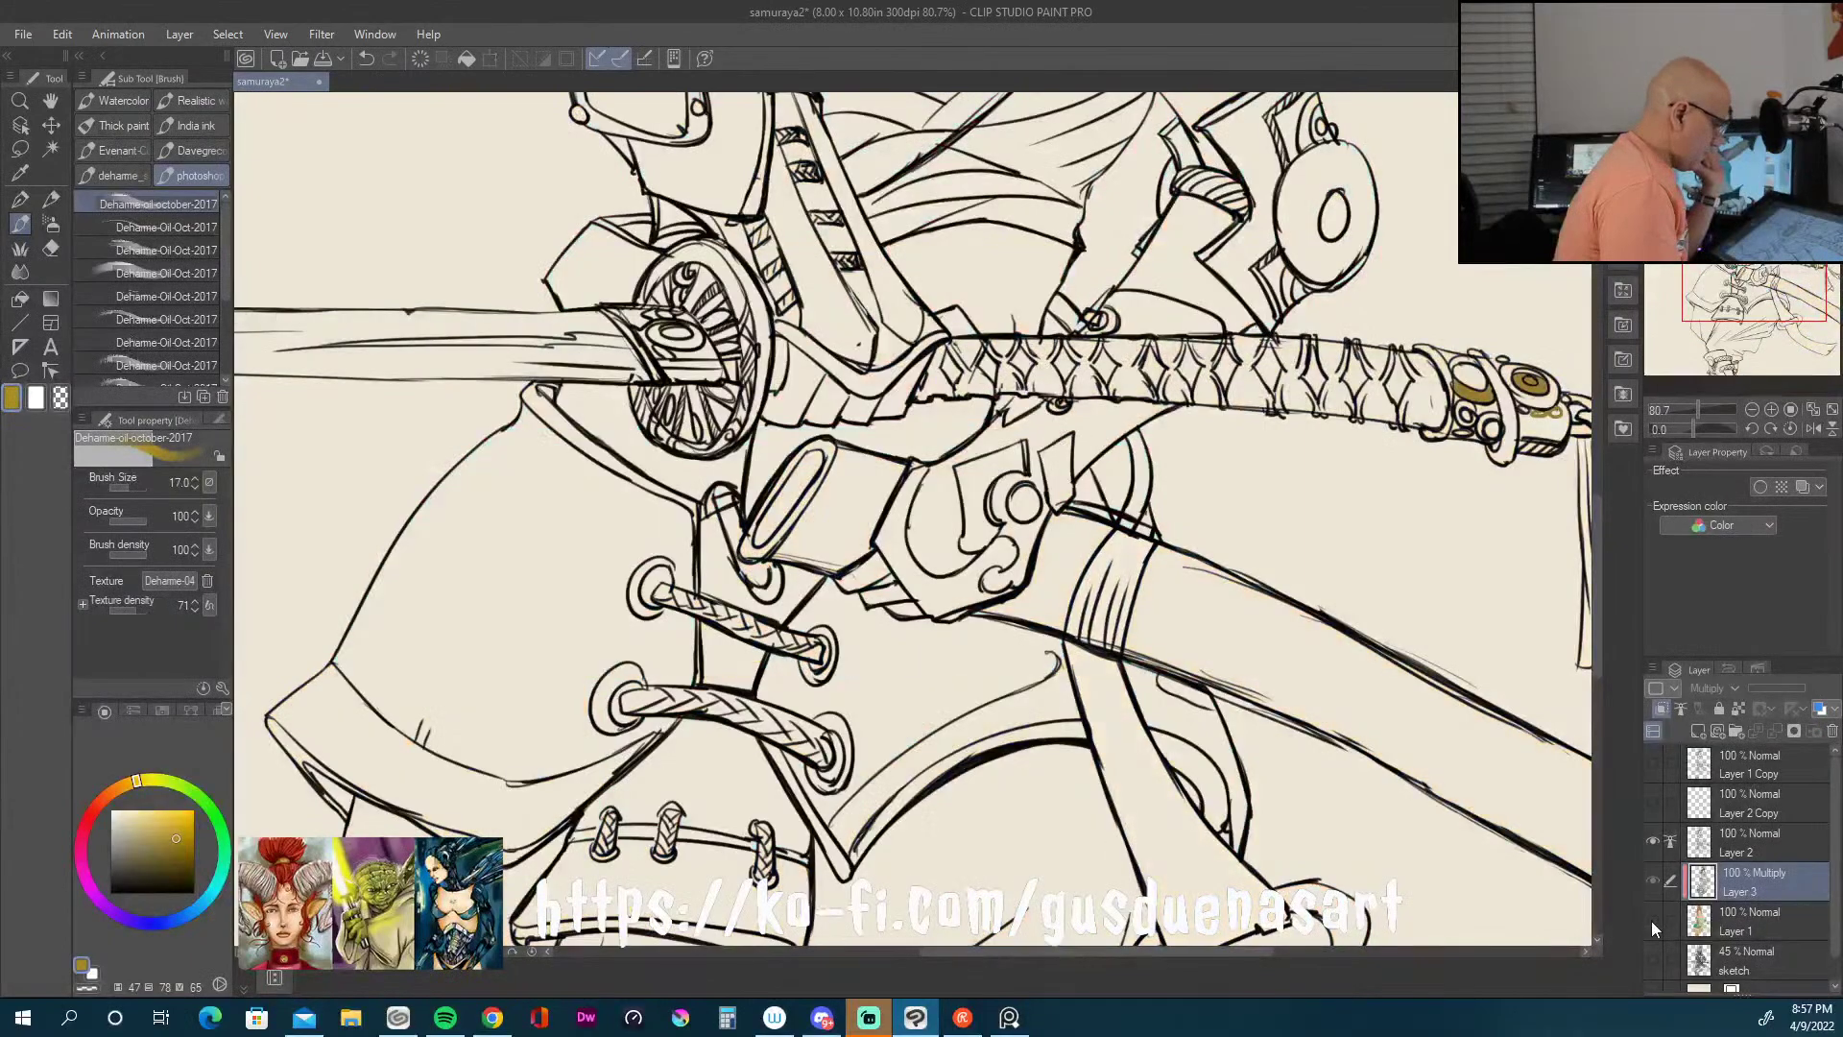
pyautogui.click(1653, 919)
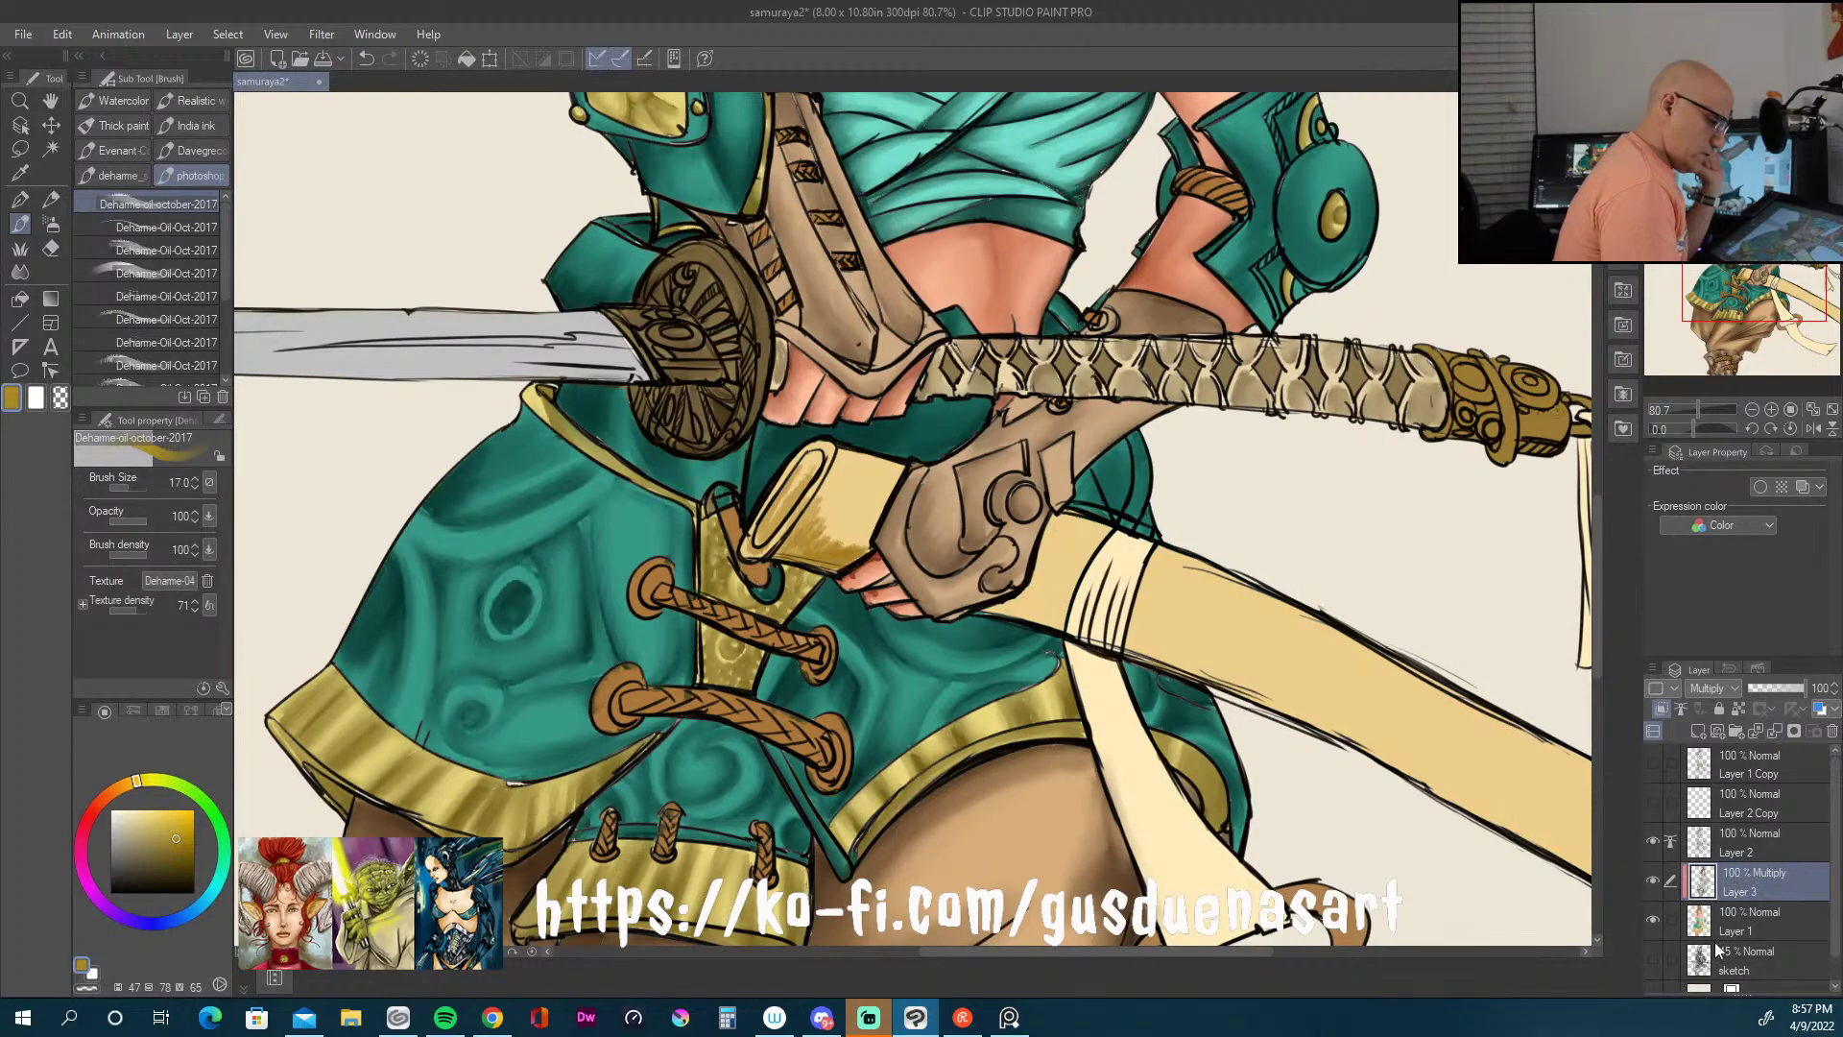
pyautogui.click(1656, 917)
pyautogui.click(1655, 918)
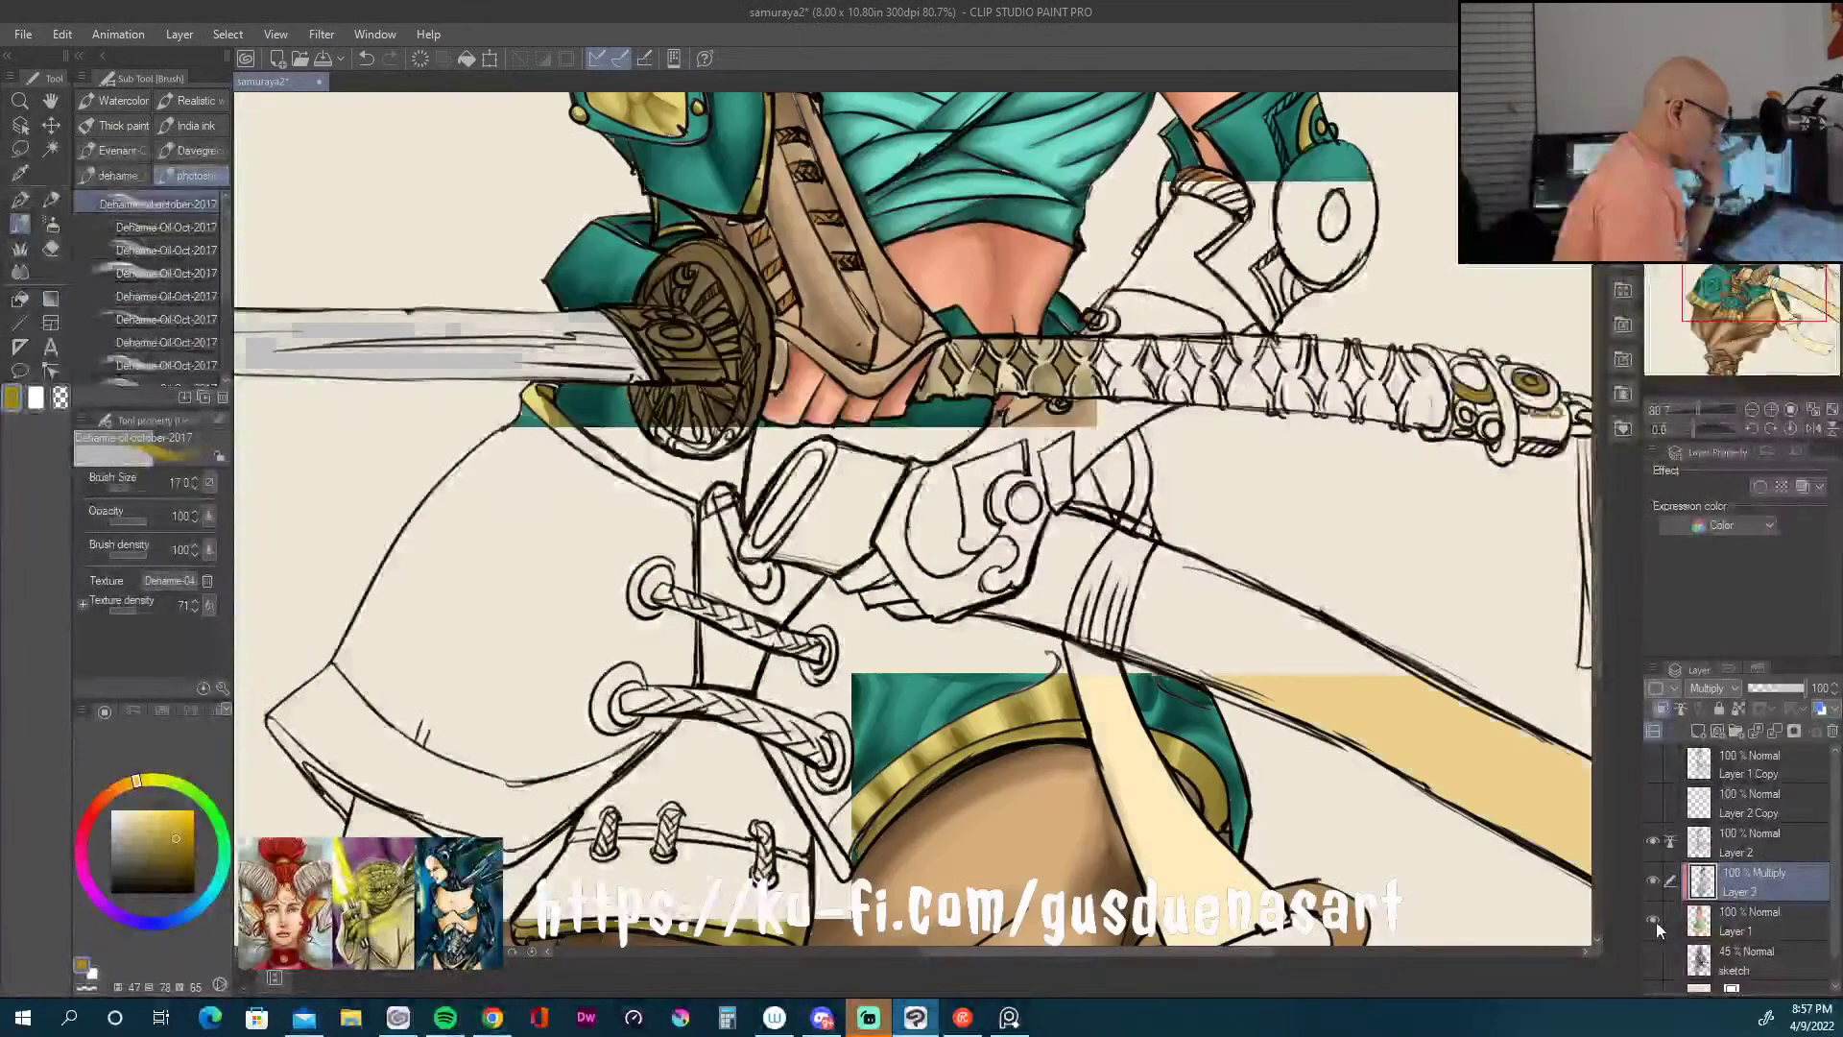
pyautogui.click(1652, 881)
pyautogui.click(1652, 881)
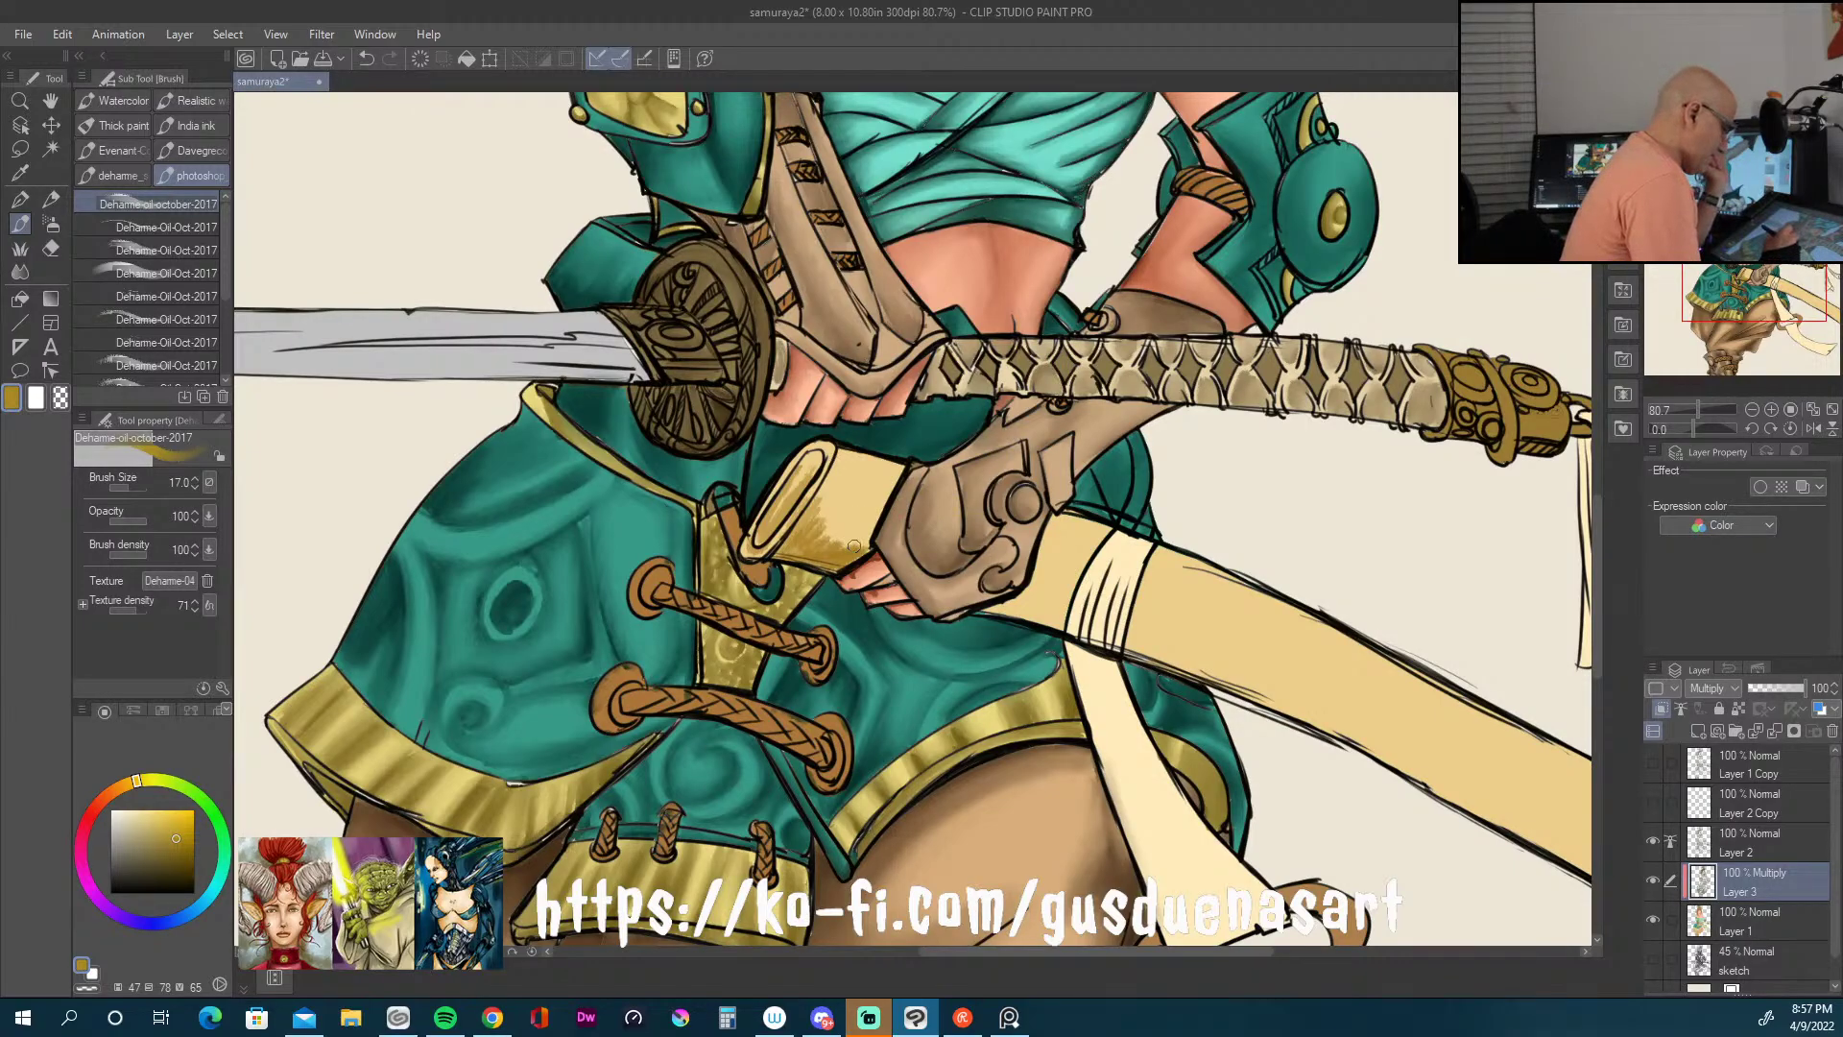
# Step: Shade the underside of the scabbard's mouth, the section before the cord wrap, the wrap's lower edge and the top of the hanging sash
pyautogui.moveTo(851, 549)
pyautogui.mouseDown()
pyautogui.moveTo(864, 528)
pyautogui.moveTo(815, 528)
pyautogui.mouseUp()
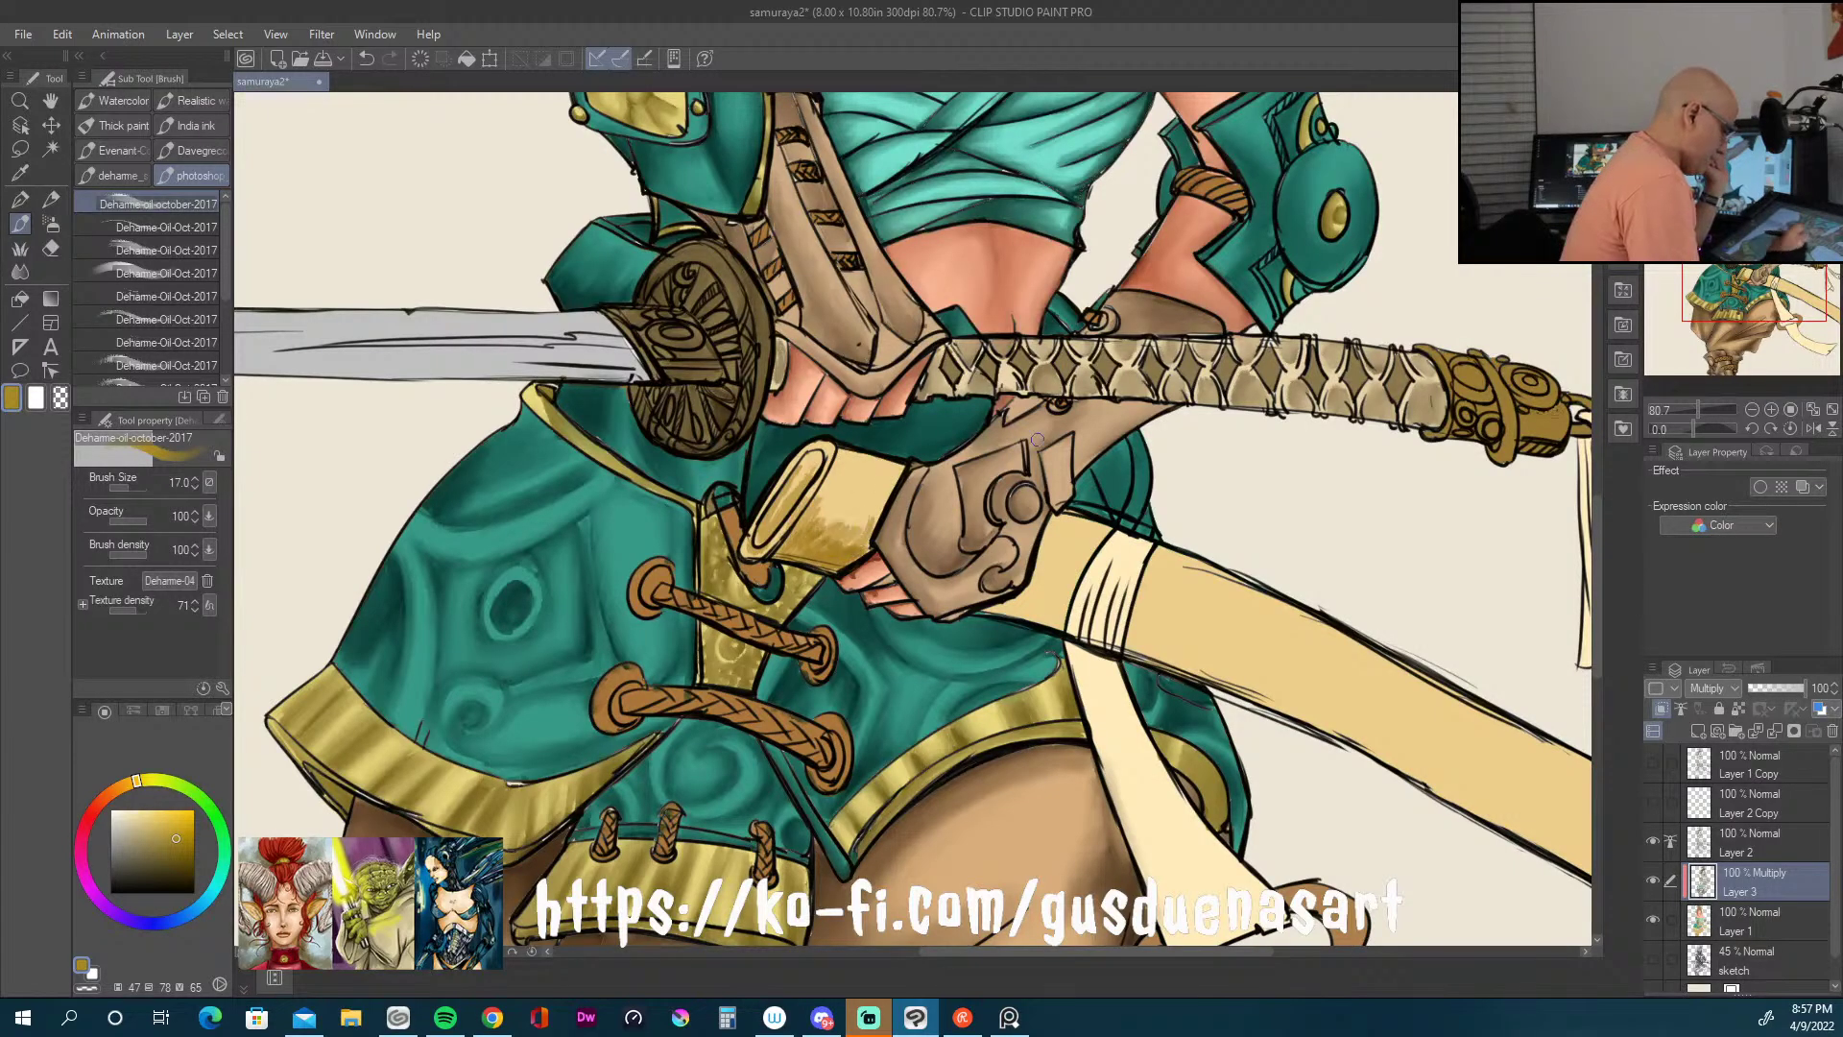
pyautogui.moveTo(987, 606)
pyautogui.mouseDown()
pyautogui.moveTo(1037, 582)
pyautogui.moveTo(1004, 607)
pyautogui.moveTo(1065, 621)
pyautogui.moveTo(1027, 621)
pyautogui.mouseUp()
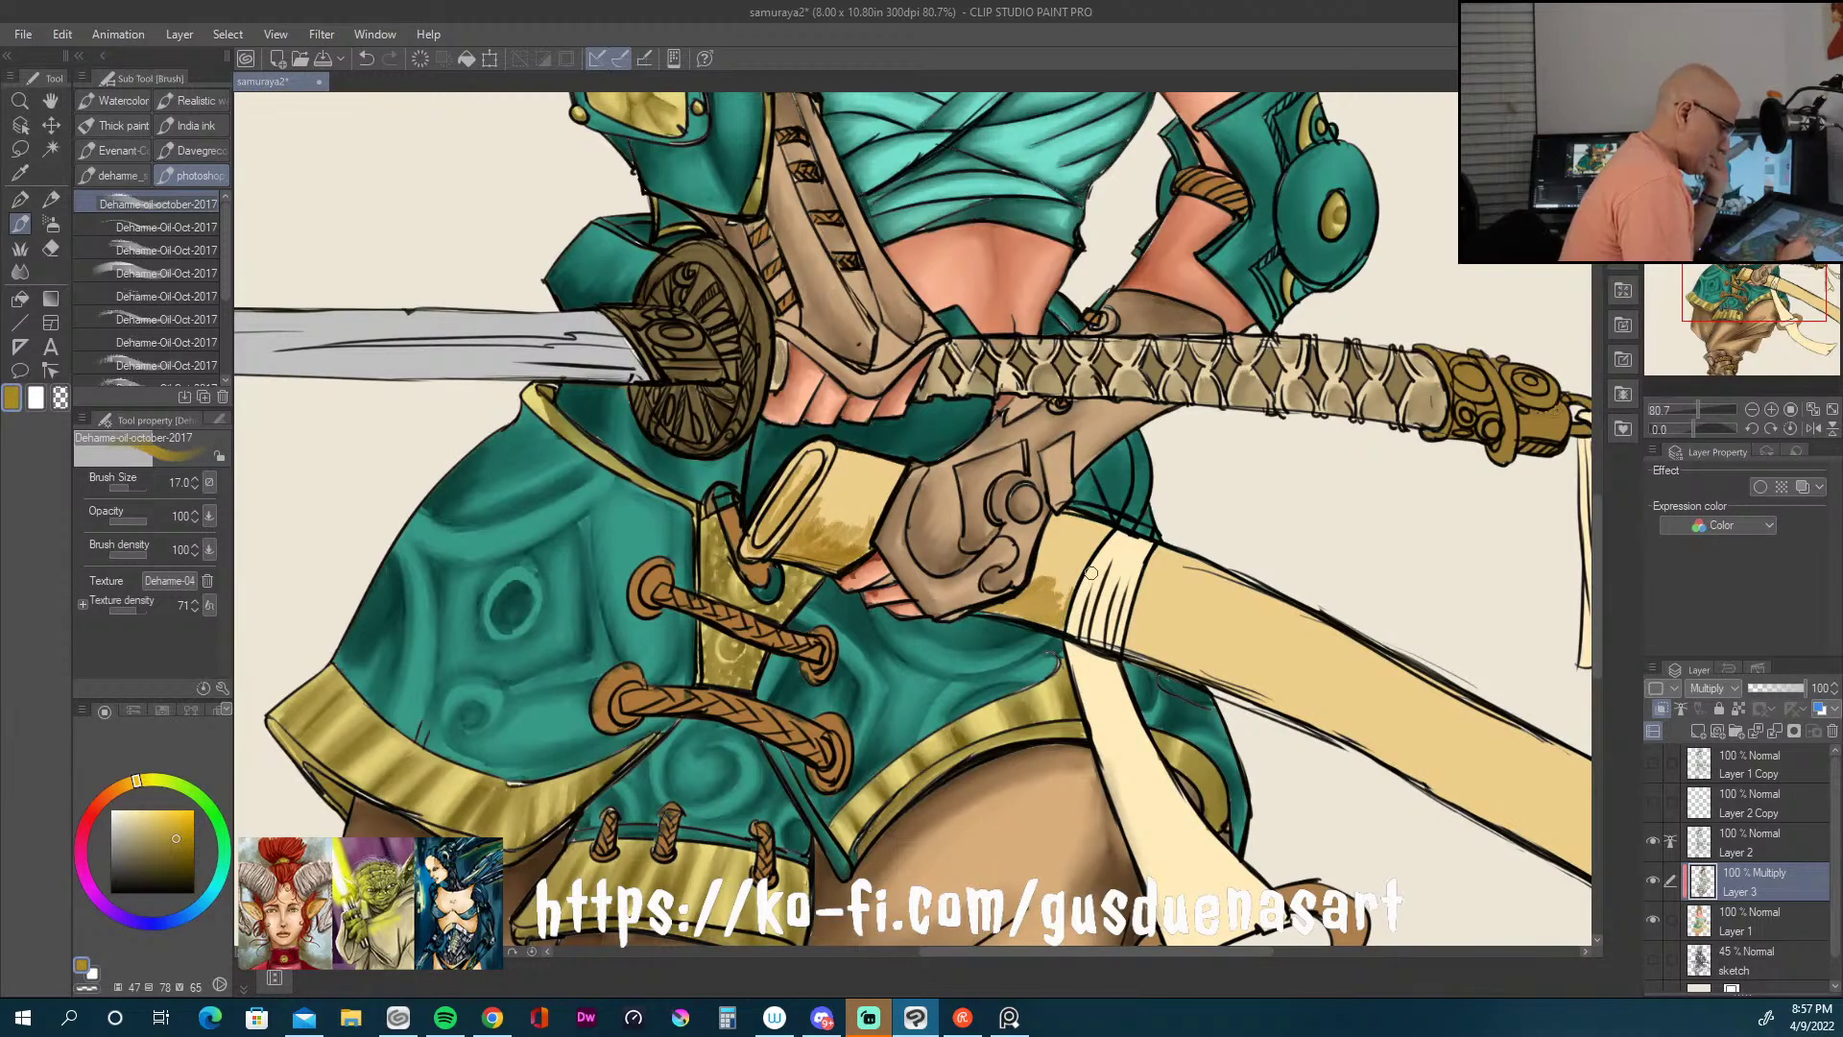
pyautogui.moveTo(1092, 570)
pyautogui.mouseDown()
pyautogui.moveTo(1072, 624)
pyautogui.moveTo(1087, 642)
pyautogui.moveTo(1117, 627)
pyautogui.moveTo(1117, 653)
pyautogui.moveTo(1071, 663)
pyautogui.moveTo(1081, 649)
pyautogui.moveTo(1098, 687)
pyautogui.moveTo(1108, 658)
pyautogui.moveTo(1118, 679)
pyautogui.moveTo(1099, 752)
pyautogui.moveTo(1112, 776)
pyautogui.moveTo(1086, 690)
pyautogui.moveTo(1108, 734)
pyautogui.moveTo(1123, 705)
pyautogui.moveTo(1130, 743)
pyautogui.moveTo(1124, 705)
pyautogui.moveTo(1108, 691)
pyautogui.moveTo(1103, 736)
pyautogui.moveTo(1093, 700)
pyautogui.moveTo(1112, 689)
pyautogui.moveTo(1142, 741)
pyautogui.moveTo(1141, 700)
pyautogui.moveTo(1126, 709)
pyautogui.moveTo(1075, 645)
pyautogui.mouseUp()
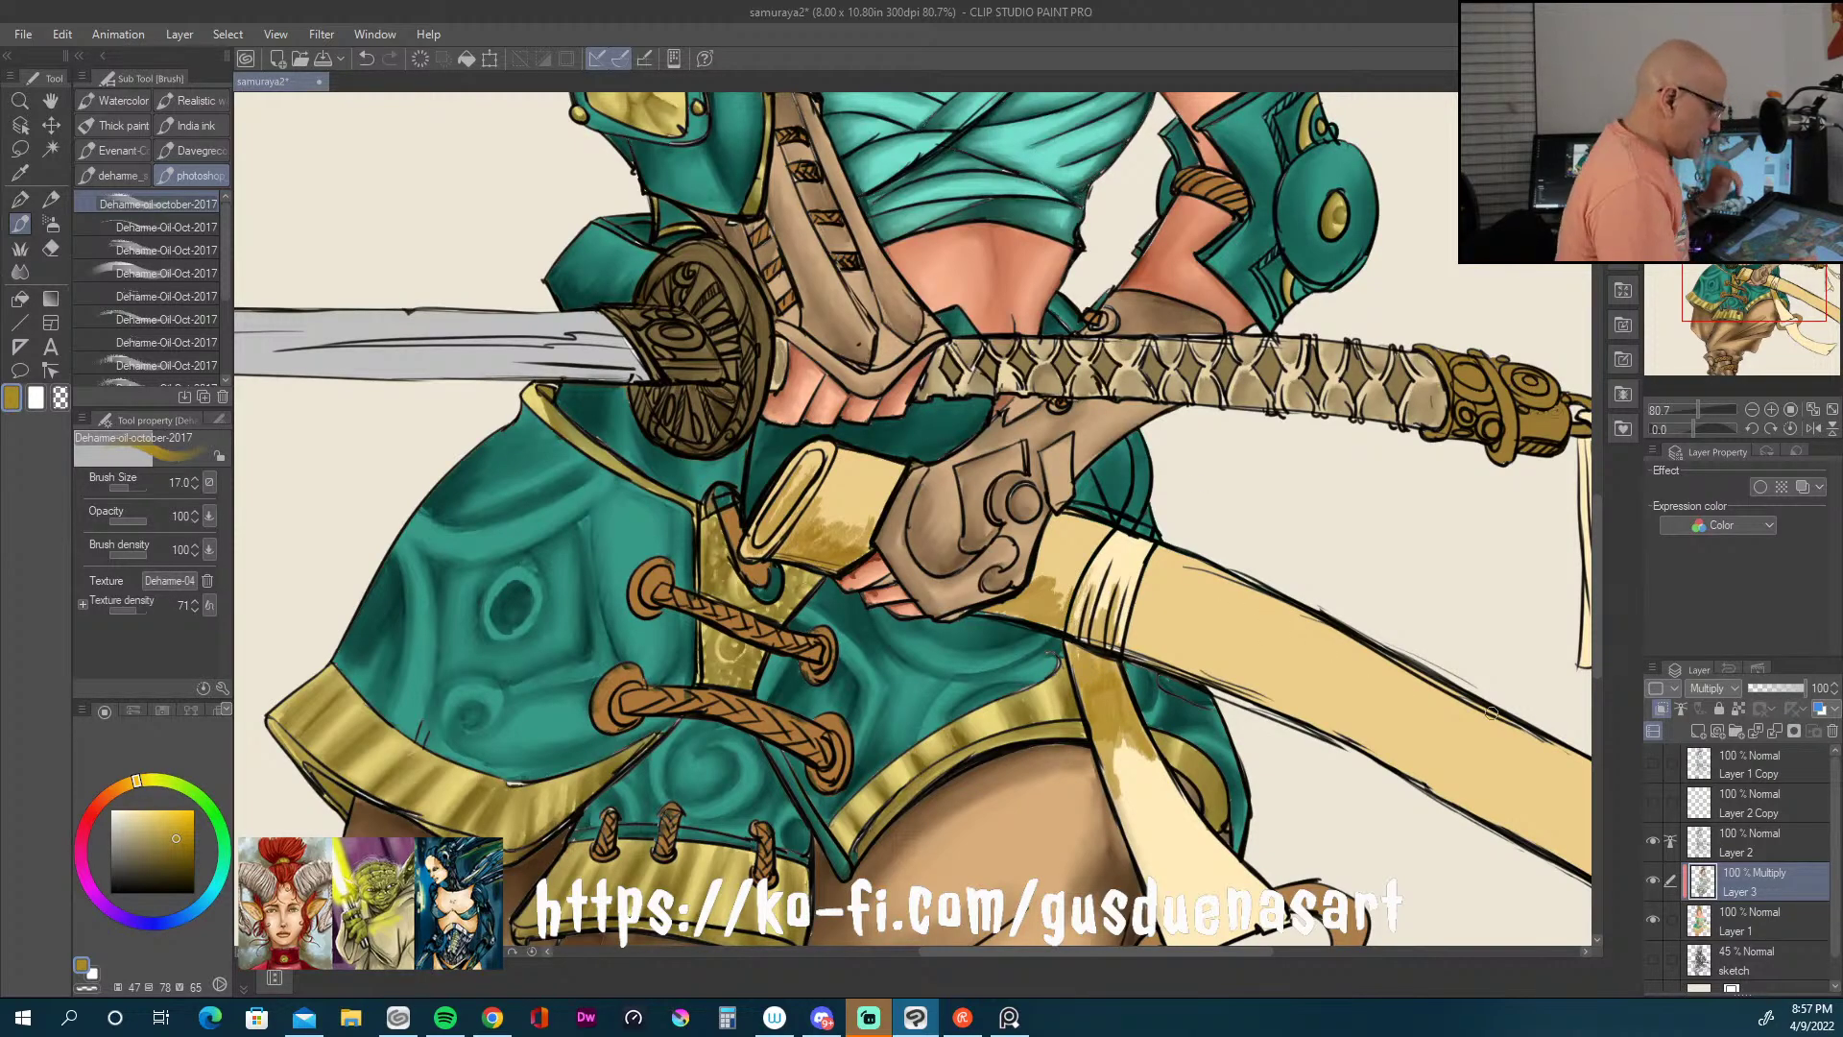
# Step: Shade the lower edge of the long scabbard and the sash down to the white band on Layer 3
pyautogui.moveTo(1478, 811); pyautogui.dragTo(1238, 489)
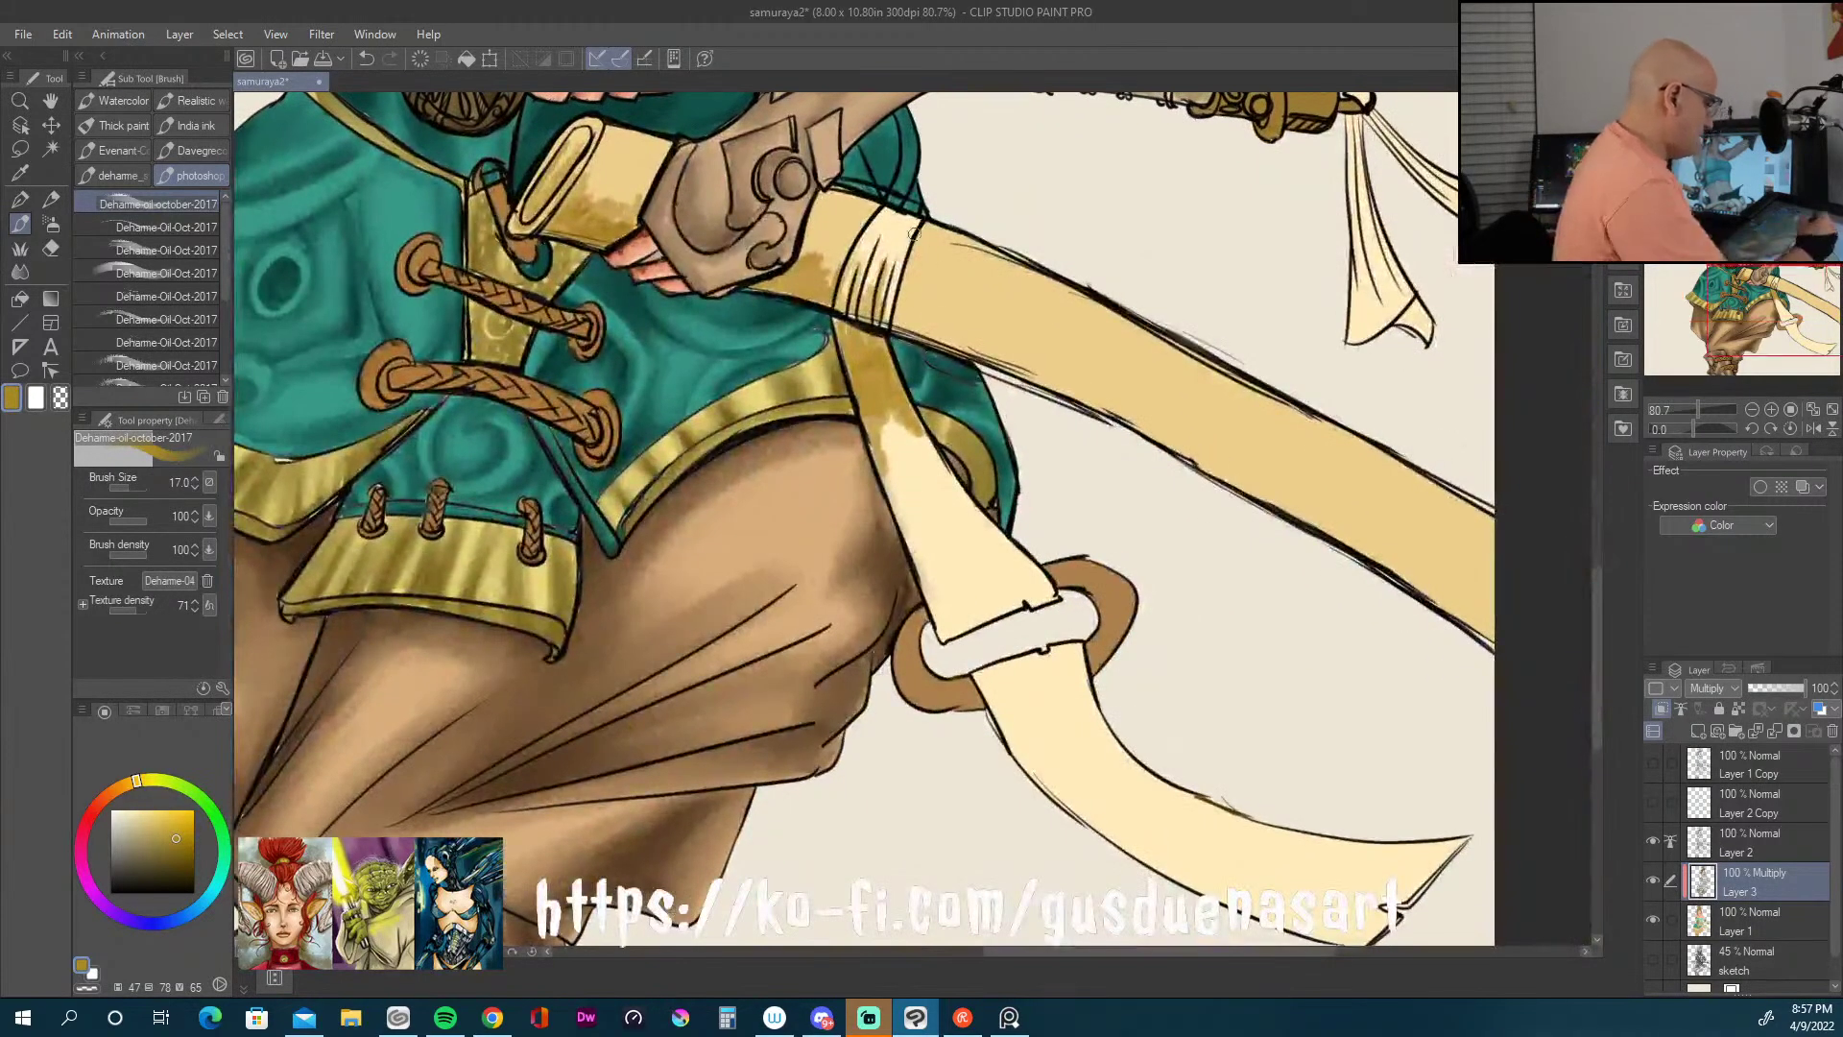
pyautogui.moveTo(902, 284)
pyautogui.mouseDown()
pyautogui.moveTo(917, 319)
pyautogui.moveTo(959, 305)
pyautogui.moveTo(937, 340)
pyautogui.moveTo(984, 334)
pyautogui.moveTo(999, 367)
pyautogui.moveTo(1080, 371)
pyautogui.moveTo(1048, 401)
pyautogui.moveTo(1113, 382)
pyautogui.moveTo(1198, 420)
pyautogui.moveTo(1180, 440)
pyautogui.moveTo(1196, 453)
pyautogui.moveTo(1250, 448)
pyautogui.moveTo(1238, 478)
pyautogui.moveTo(1314, 482)
pyautogui.moveTo(1278, 506)
pyautogui.moveTo(1384, 514)
pyautogui.moveTo(1360, 550)
pyautogui.moveTo(1479, 564)
pyautogui.moveTo(1421, 593)
pyautogui.moveTo(1489, 593)
pyautogui.moveTo(1455, 619)
pyautogui.moveTo(1488, 623)
pyautogui.moveTo(1356, 550)
pyautogui.moveTo(1376, 536)
pyautogui.moveTo(1193, 457)
pyautogui.moveTo(1201, 437)
pyautogui.moveTo(1126, 431)
pyautogui.moveTo(1094, 391)
pyautogui.moveTo(1016, 384)
pyautogui.moveTo(1012, 361)
pyautogui.moveTo(881, 316)
pyautogui.moveTo(895, 297)
pyautogui.moveTo(862, 300)
pyautogui.moveTo(846, 278)
pyautogui.moveTo(806, 295)
pyautogui.moveTo(778, 272)
pyautogui.moveTo(820, 196)
pyautogui.moveTo(788, 269)
pyautogui.moveTo(821, 200)
pyautogui.moveTo(859, 203)
pyautogui.moveTo(869, 240)
pyautogui.mouseUp()
pyautogui.moveTo(876, 427)
pyautogui.mouseDown()
pyautogui.moveTo(936, 626)
pyautogui.moveTo(1036, 590)
pyautogui.moveTo(950, 581)
pyautogui.moveTo(907, 533)
pyautogui.moveTo(863, 420)
pyautogui.mouseUp()
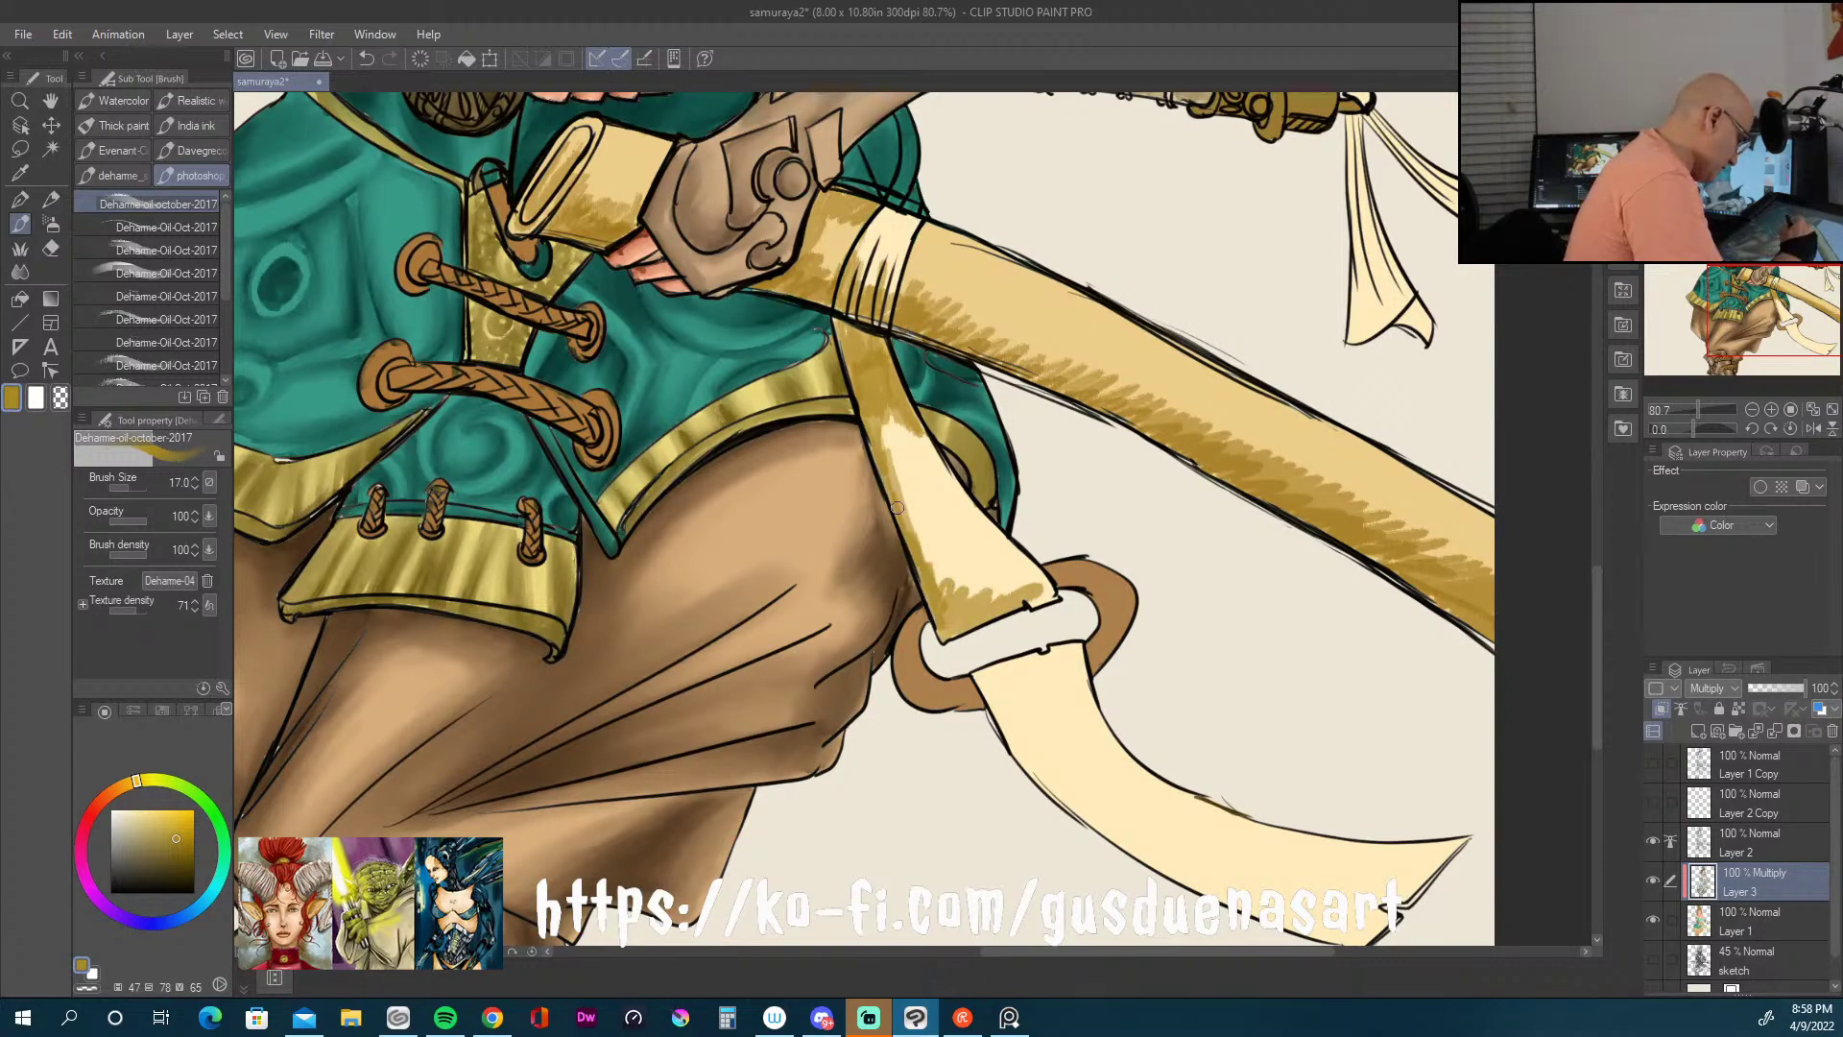
# Step: Shade the curved sash tail below the white band along its lower edge out to the tip
pyautogui.moveTo(980, 674)
pyautogui.mouseDown()
pyautogui.moveTo(1033, 658)
pyautogui.moveTo(1009, 745)
pyautogui.moveTo(1055, 769)
pyautogui.moveTo(1023, 750)
pyautogui.moveTo(1064, 803)
pyautogui.mouseUp()
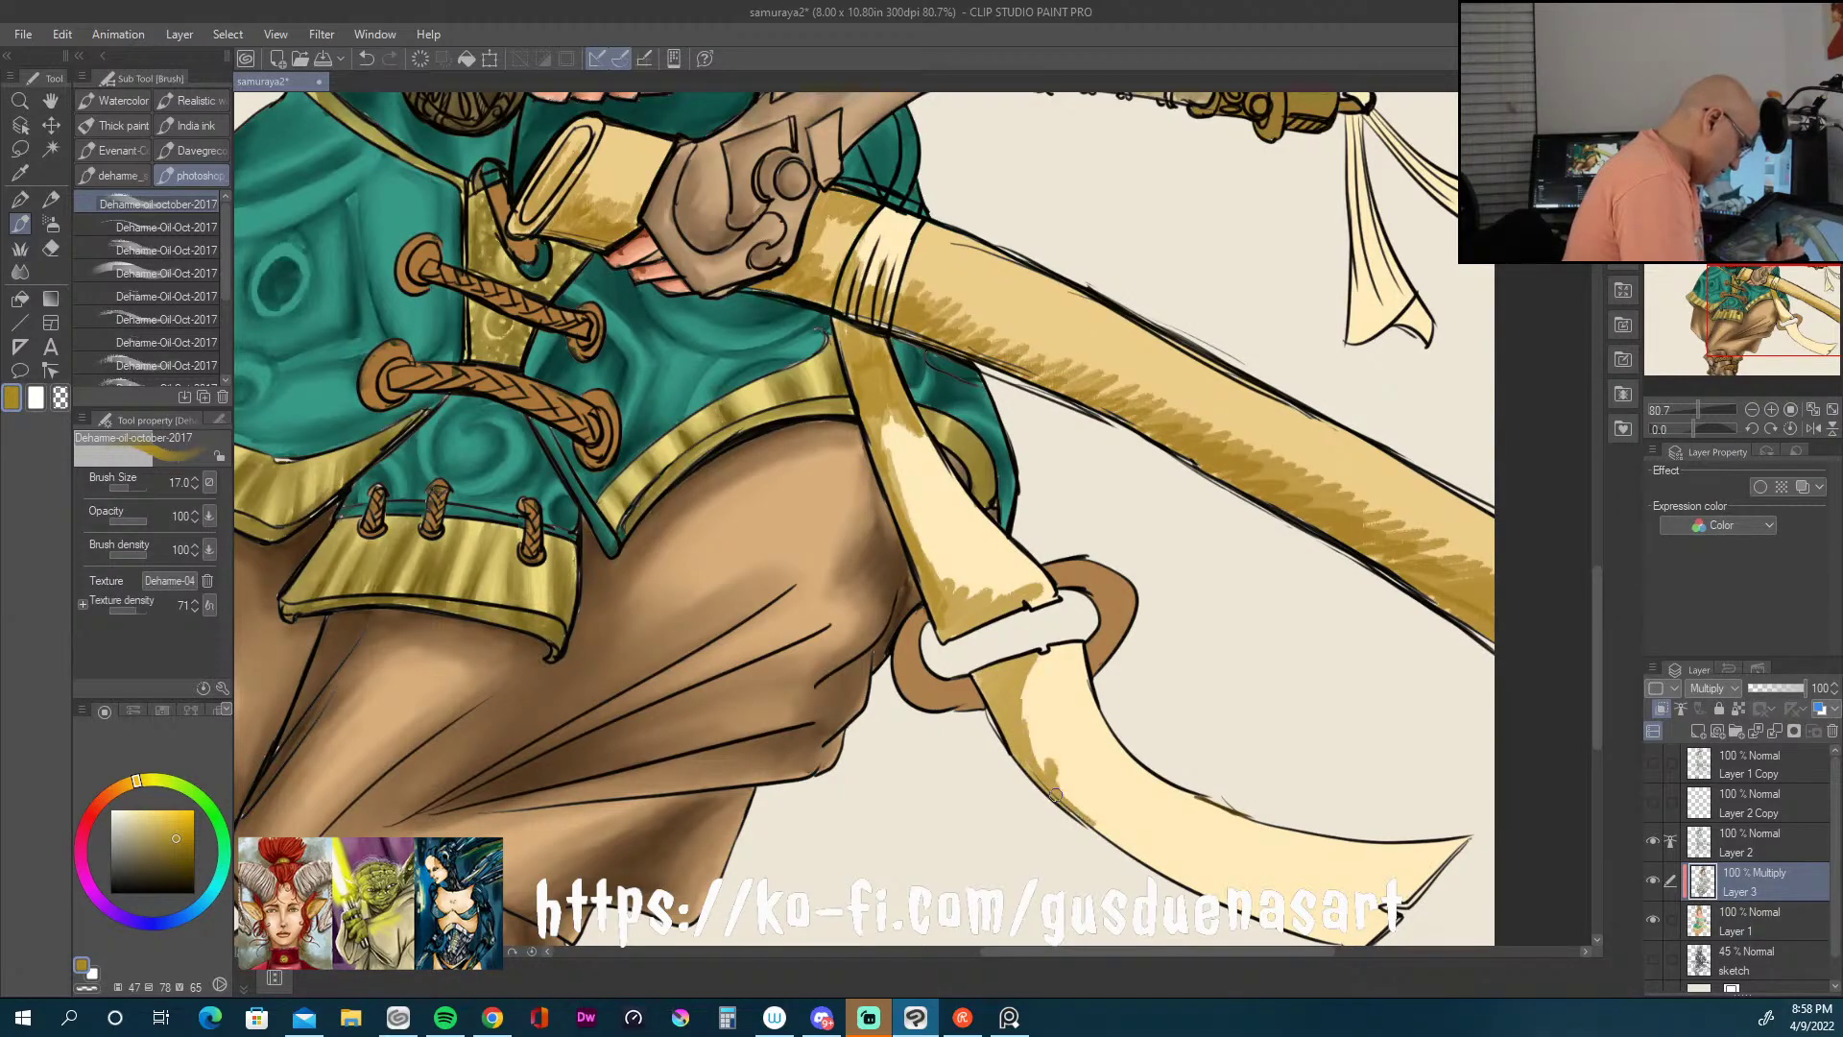
pyautogui.moveTo(1015, 690)
pyautogui.mouseDown()
pyautogui.moveTo(1066, 652)
pyautogui.moveTo(1037, 690)
pyautogui.moveTo(1045, 765)
pyautogui.moveTo(1101, 748)
pyautogui.moveTo(1066, 759)
pyautogui.moveTo(1137, 829)
pyautogui.mouseUp()
pyautogui.moveTo(1051, 766)
pyautogui.mouseDown()
pyautogui.moveTo(1160, 861)
pyautogui.moveTo(1367, 946)
pyautogui.moveTo(1359, 917)
pyautogui.moveTo(1464, 840)
pyautogui.moveTo(1403, 884)
pyautogui.mouseUp()
pyautogui.moveTo(1339, 924)
pyautogui.mouseDown()
pyautogui.moveTo(1222, 860)
pyautogui.moveTo(1158, 868)
pyautogui.moveTo(1178, 838)
pyautogui.moveTo(1108, 841)
pyautogui.moveTo(1134, 794)
pyautogui.moveTo(1067, 813)
pyautogui.moveTo(1101, 758)
pyautogui.moveTo(1045, 775)
pyautogui.moveTo(1070, 715)
pyautogui.moveTo(1010, 729)
pyautogui.moveTo(1060, 665)
pyautogui.moveTo(981, 680)
pyautogui.mouseUp()
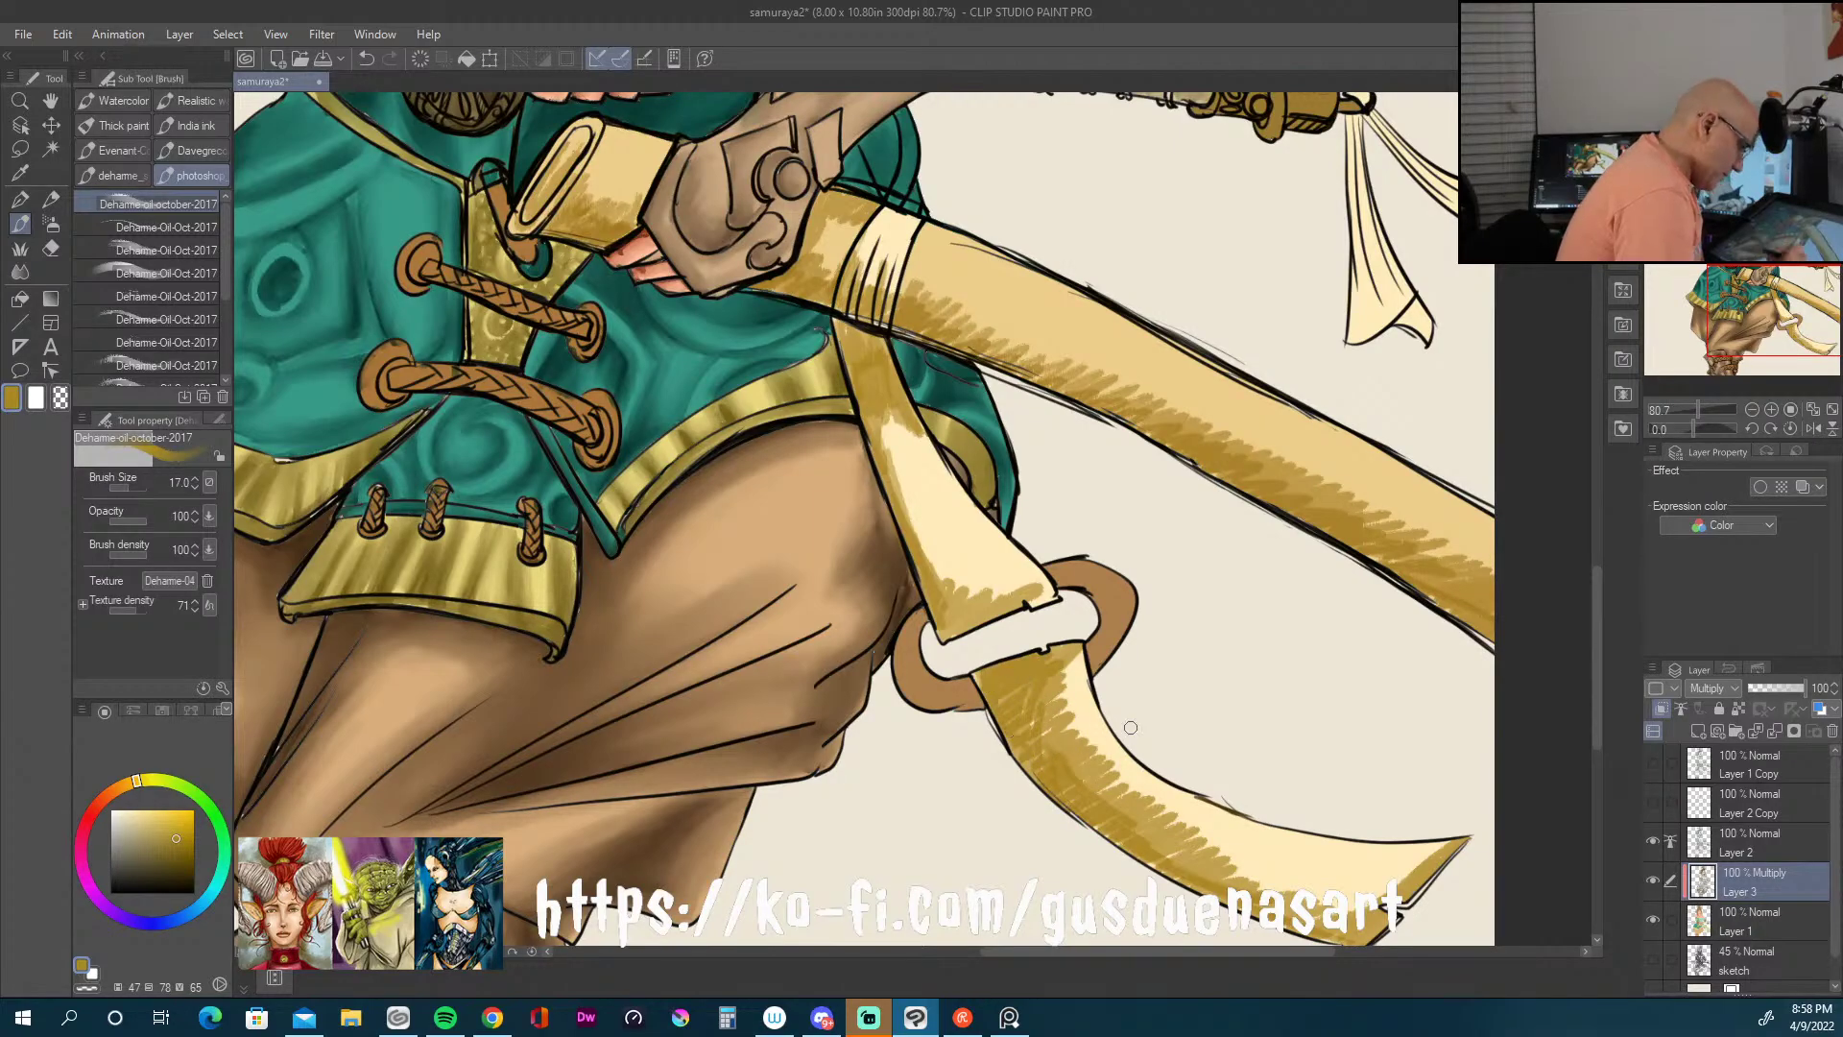
# Step: Smooth the shading on the long scabbard, its cord wrap and the upper sash with the Blend tool at size 12
pyautogui.click(19, 272)
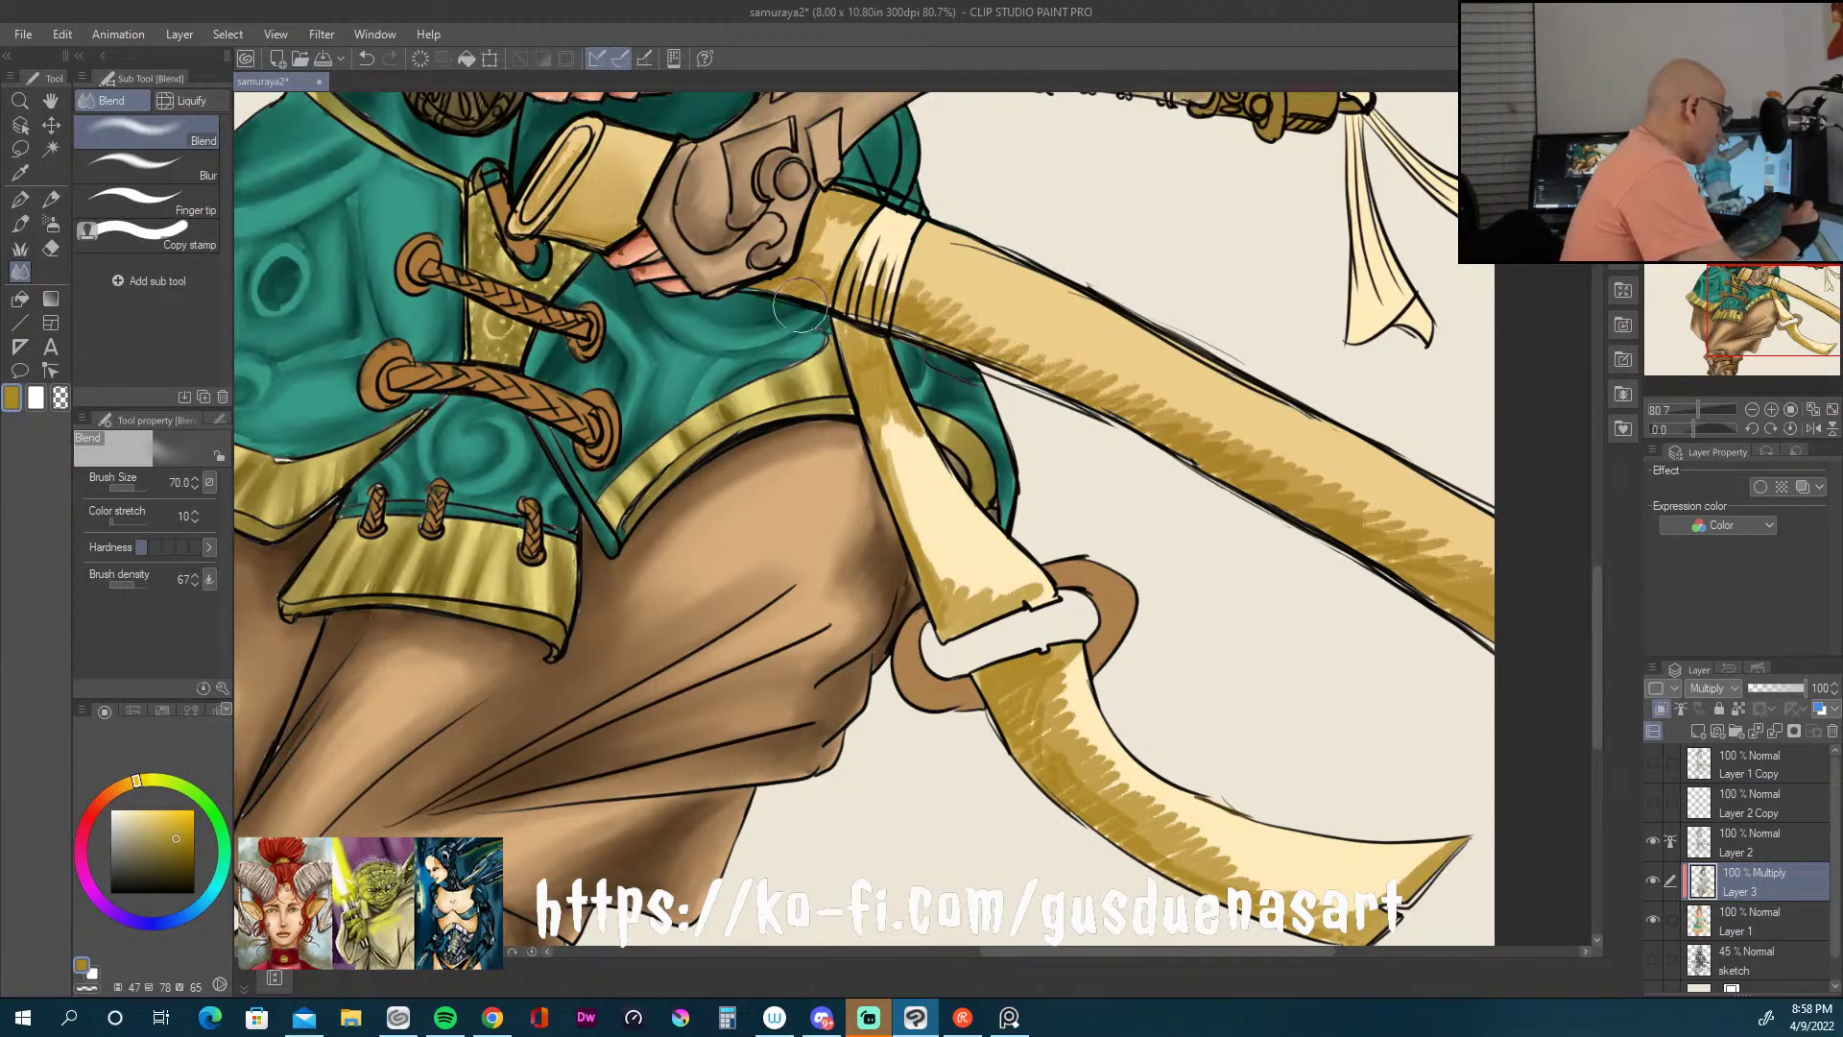
pyautogui.press('[')
pyautogui.press('[')
pyautogui.press('[')
pyautogui.press('[')
pyautogui.press('[')
pyautogui.press('[')
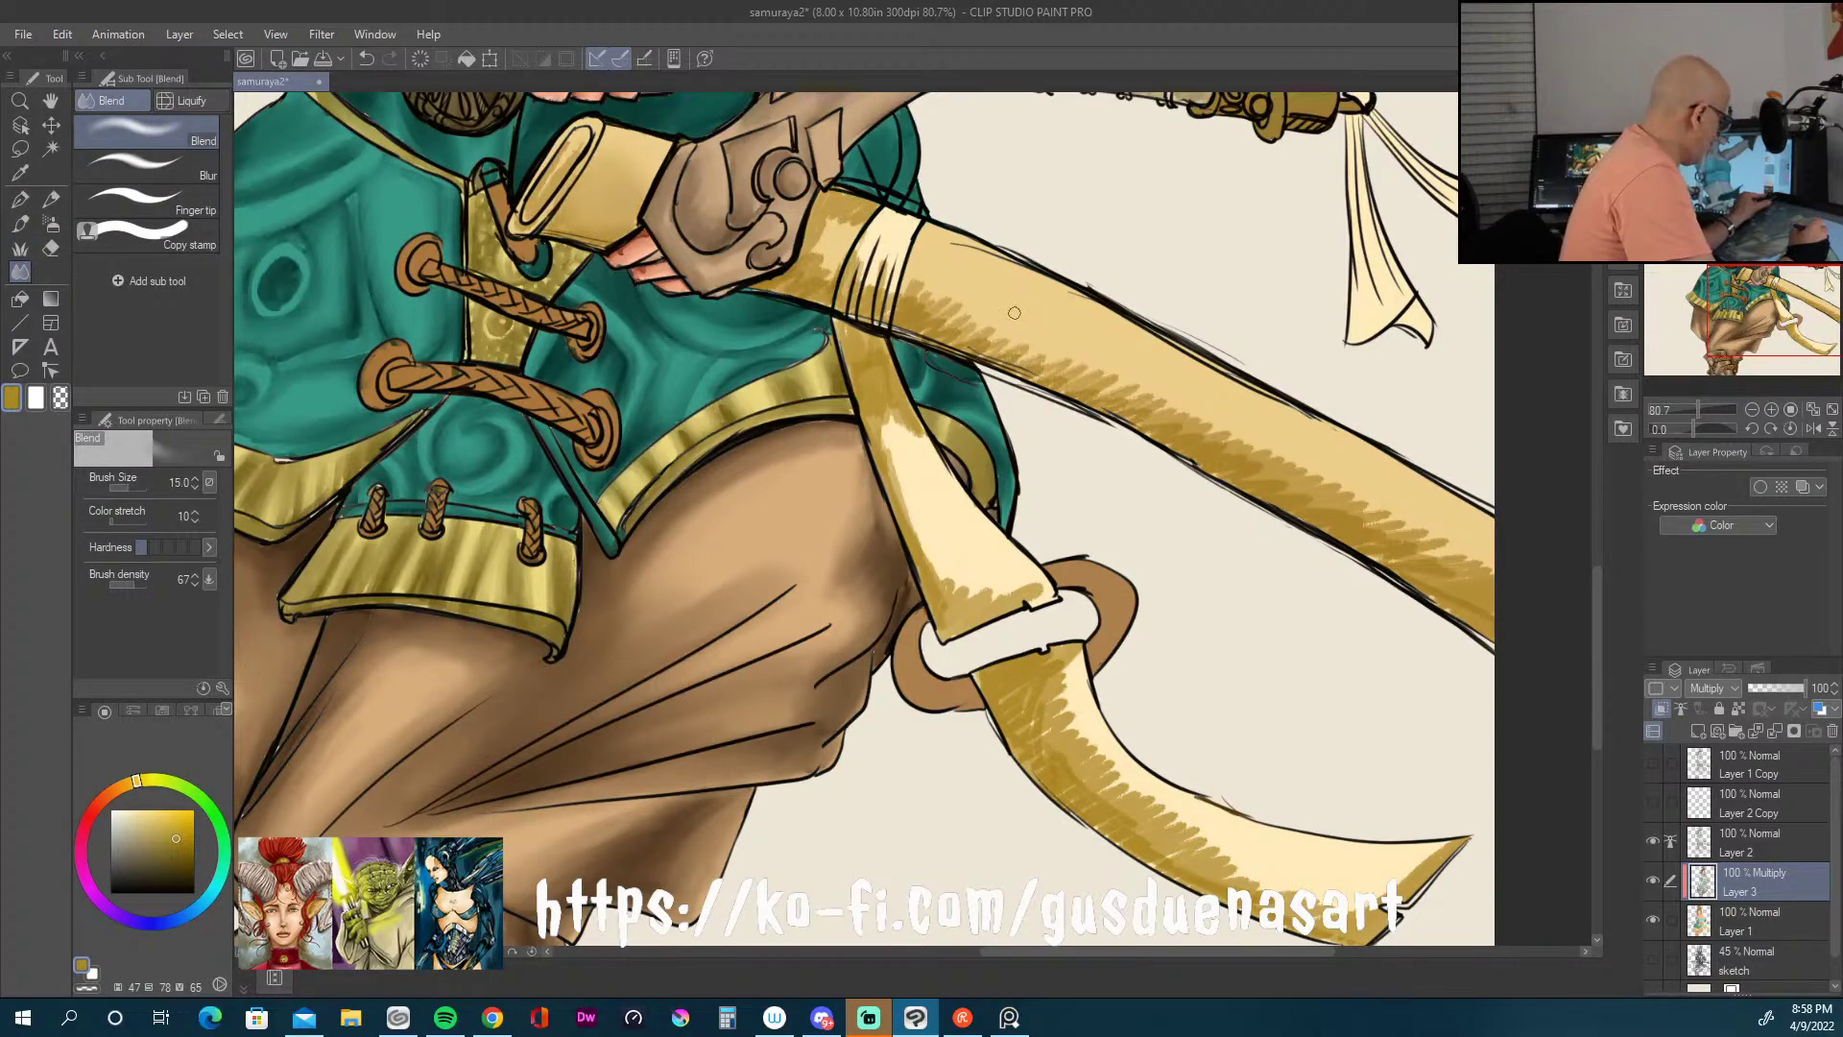
pyautogui.press('[')
pyautogui.press('[')
pyautogui.press('[')
pyautogui.press('[')
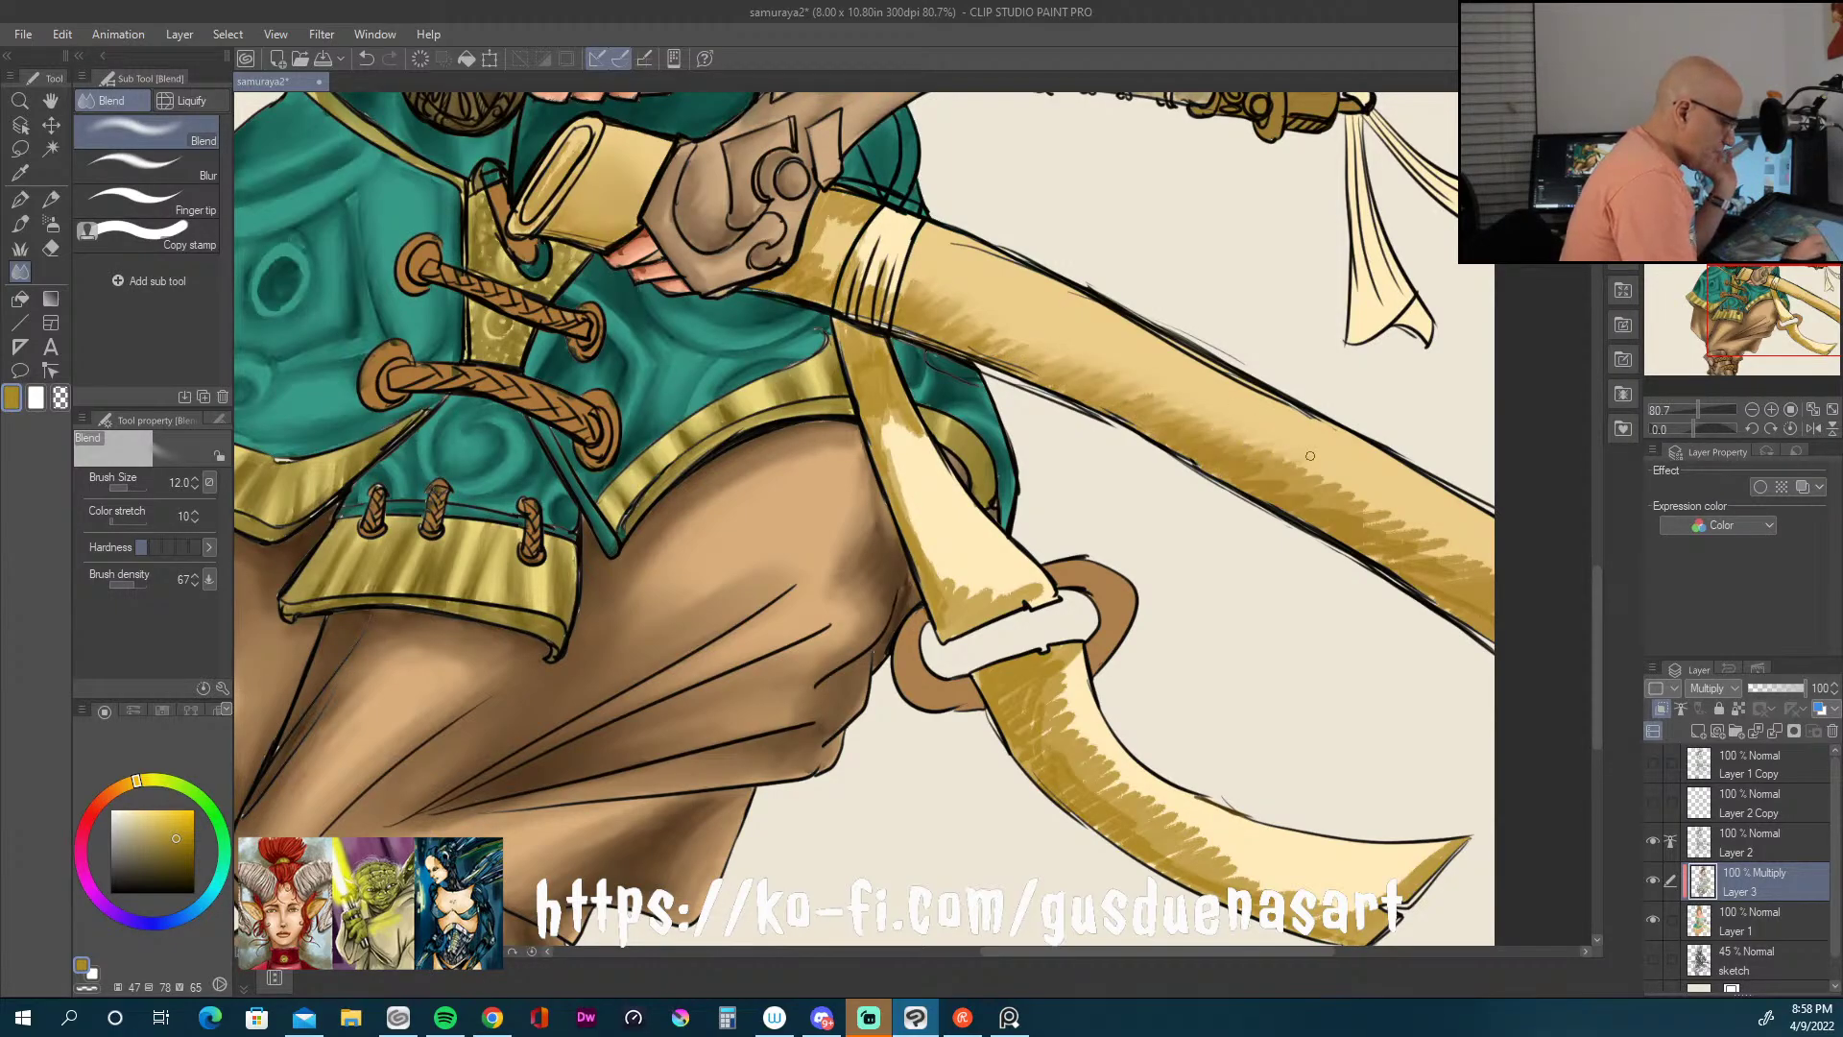
pyautogui.moveTo(1396, 506); pyautogui.dragTo(1363, 523)
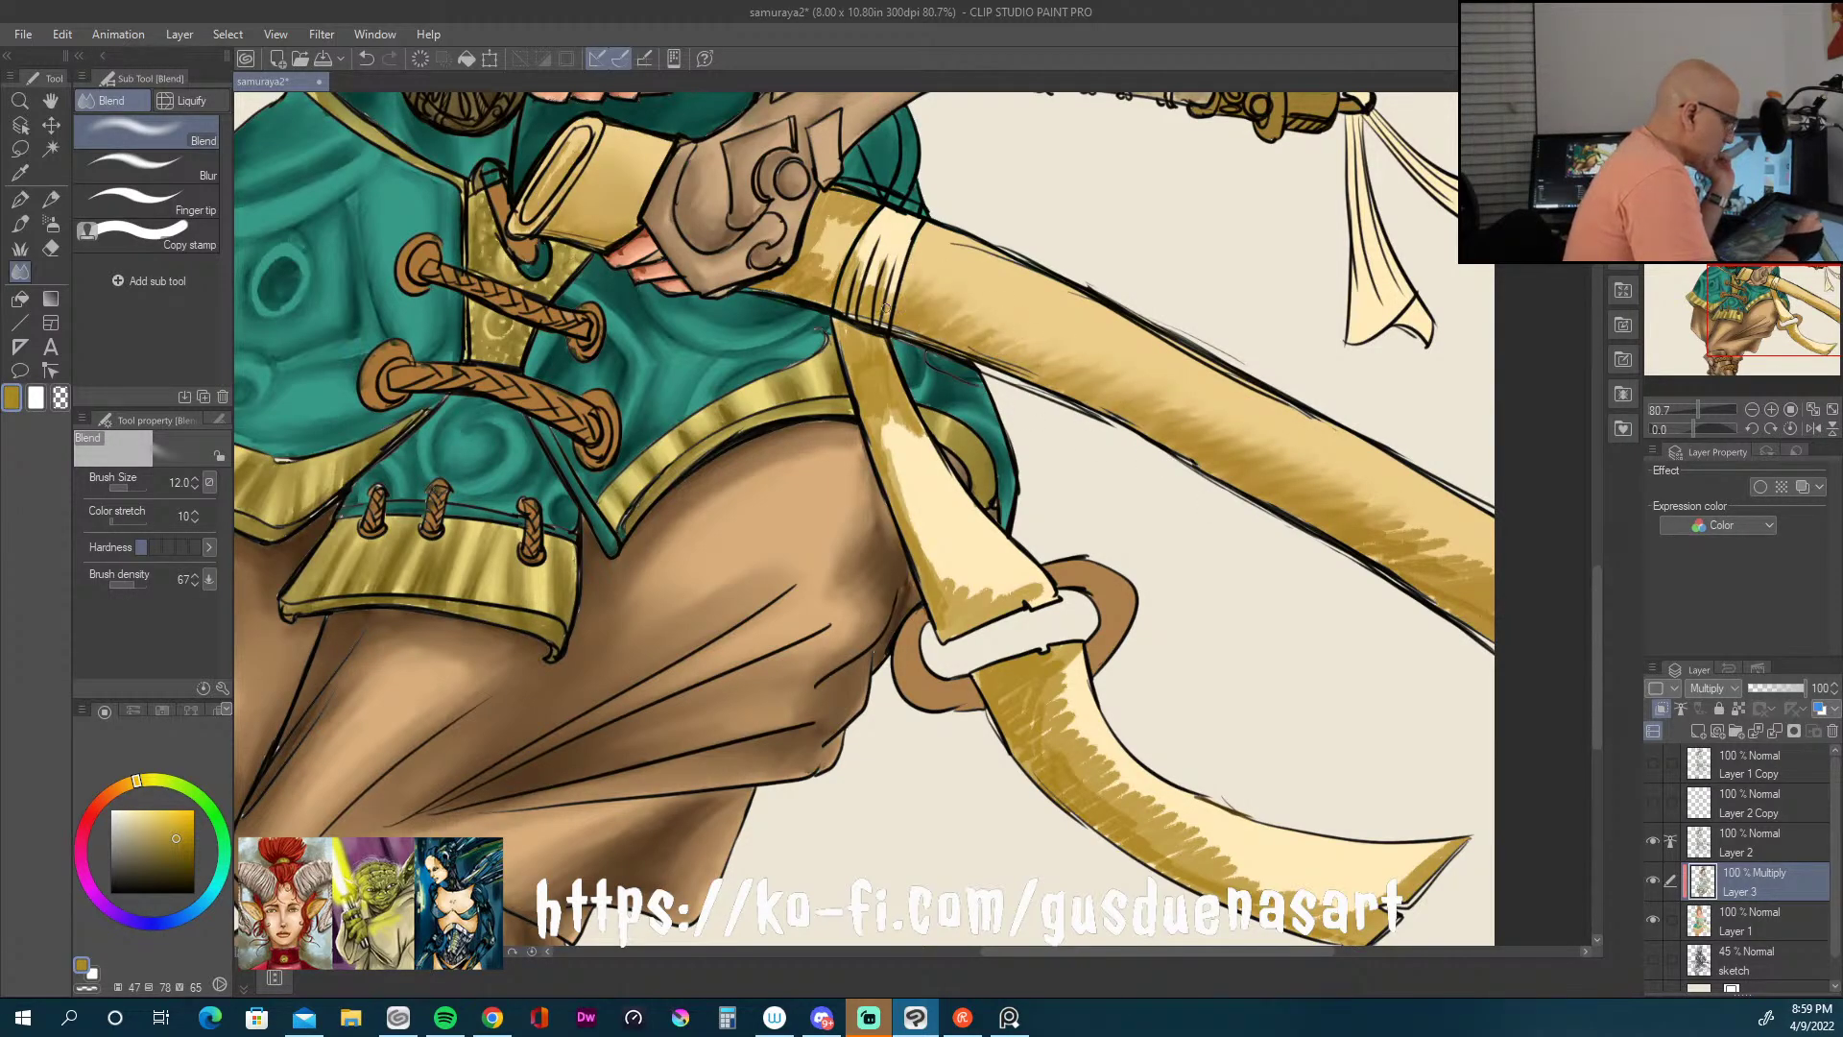
pyautogui.moveTo(887, 258); pyautogui.dragTo(861, 317)
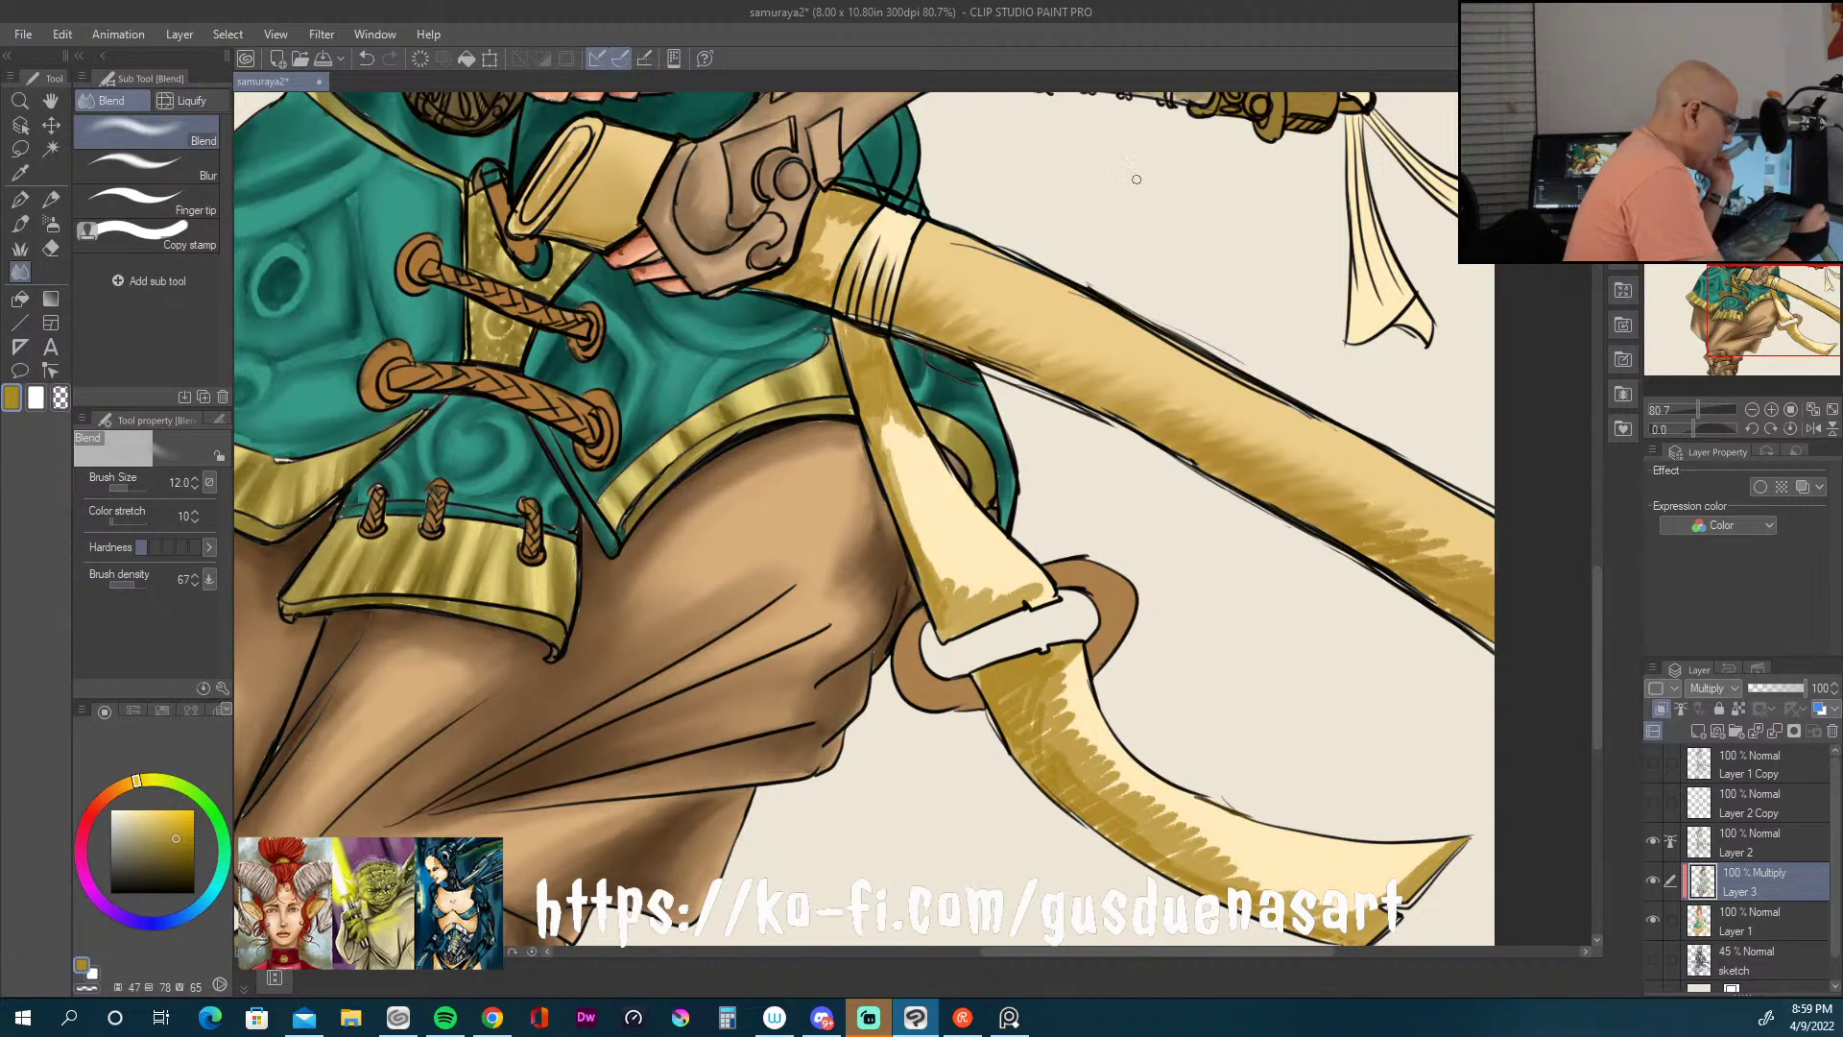
pyautogui.moveTo(1358, 545); pyautogui.dragTo(1475, 566)
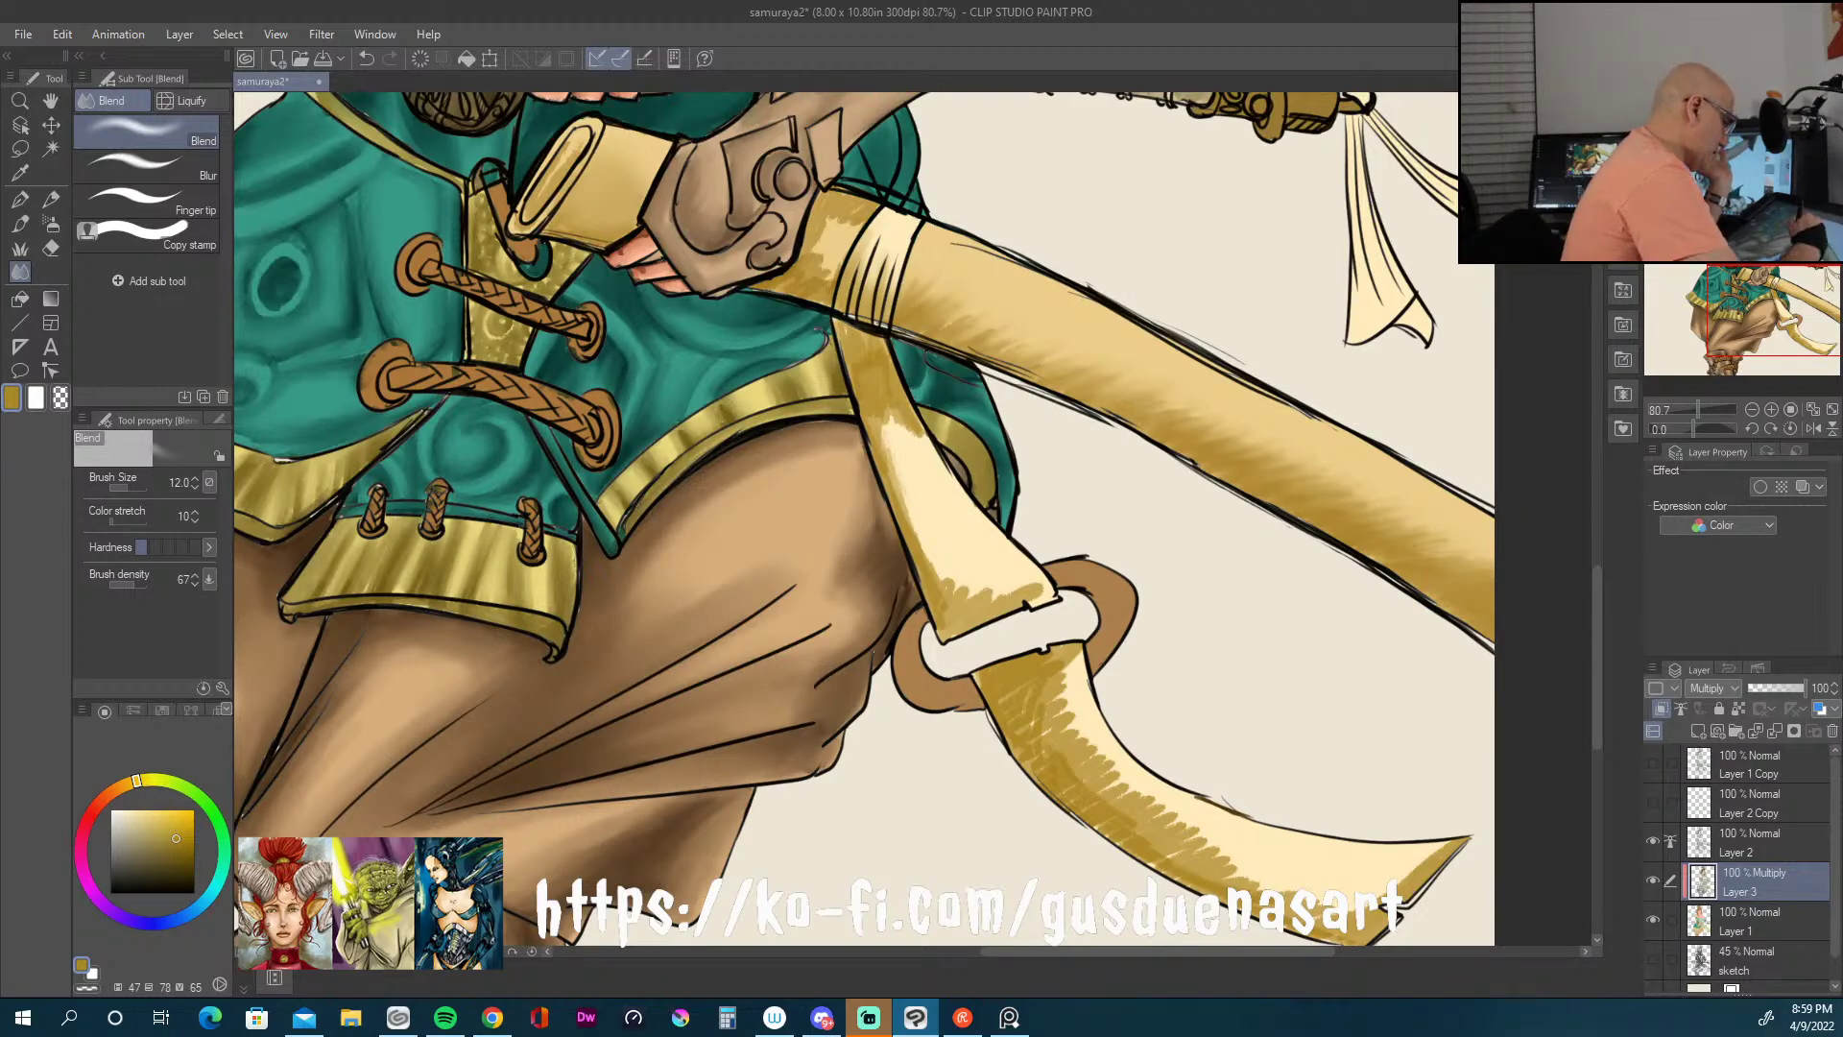
pyautogui.moveTo(909, 548)
pyautogui.mouseDown()
pyautogui.moveTo(950, 529)
pyautogui.moveTo(943, 637)
pyautogui.mouseUp()
pyautogui.moveTo(1014, 581); pyautogui.dragTo(1022, 606)
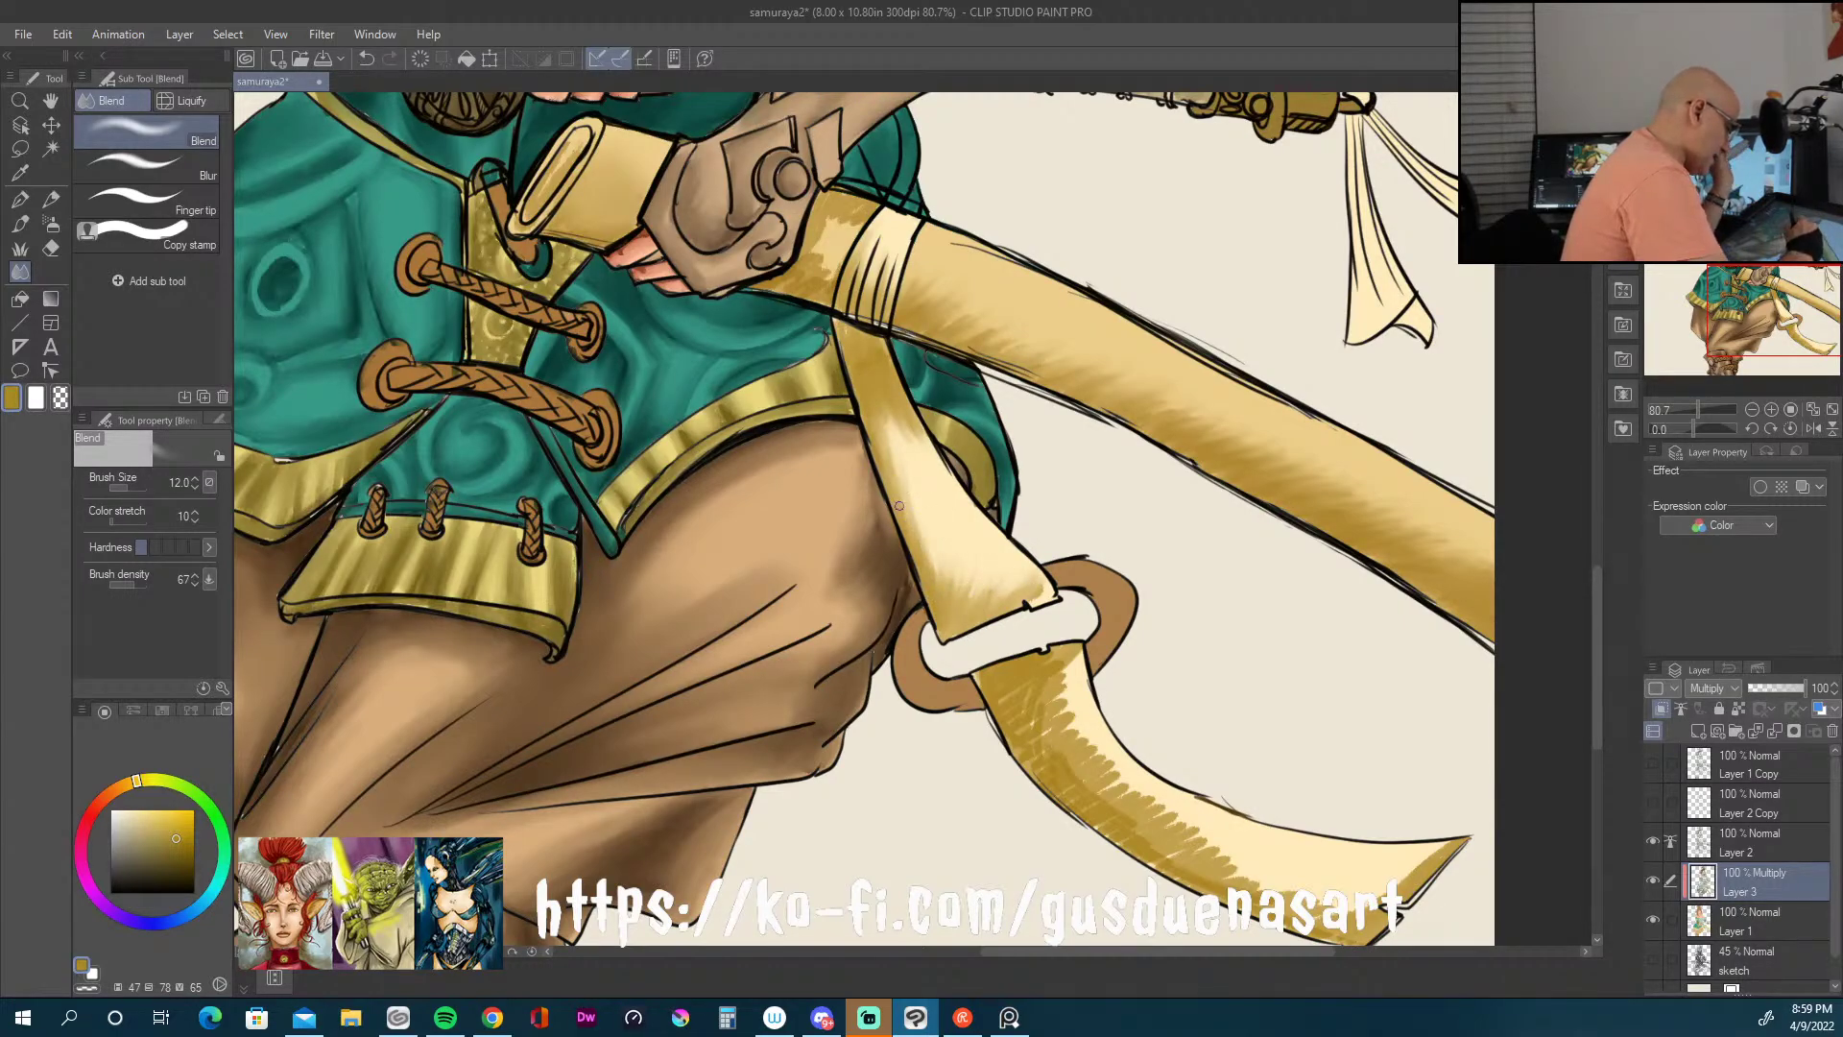
# Step: Blend the hatched shading on the curved sash tail below the white band, raising the blend size to 30
pyautogui.moveTo(1019, 761); pyautogui.dragTo(1071, 693)
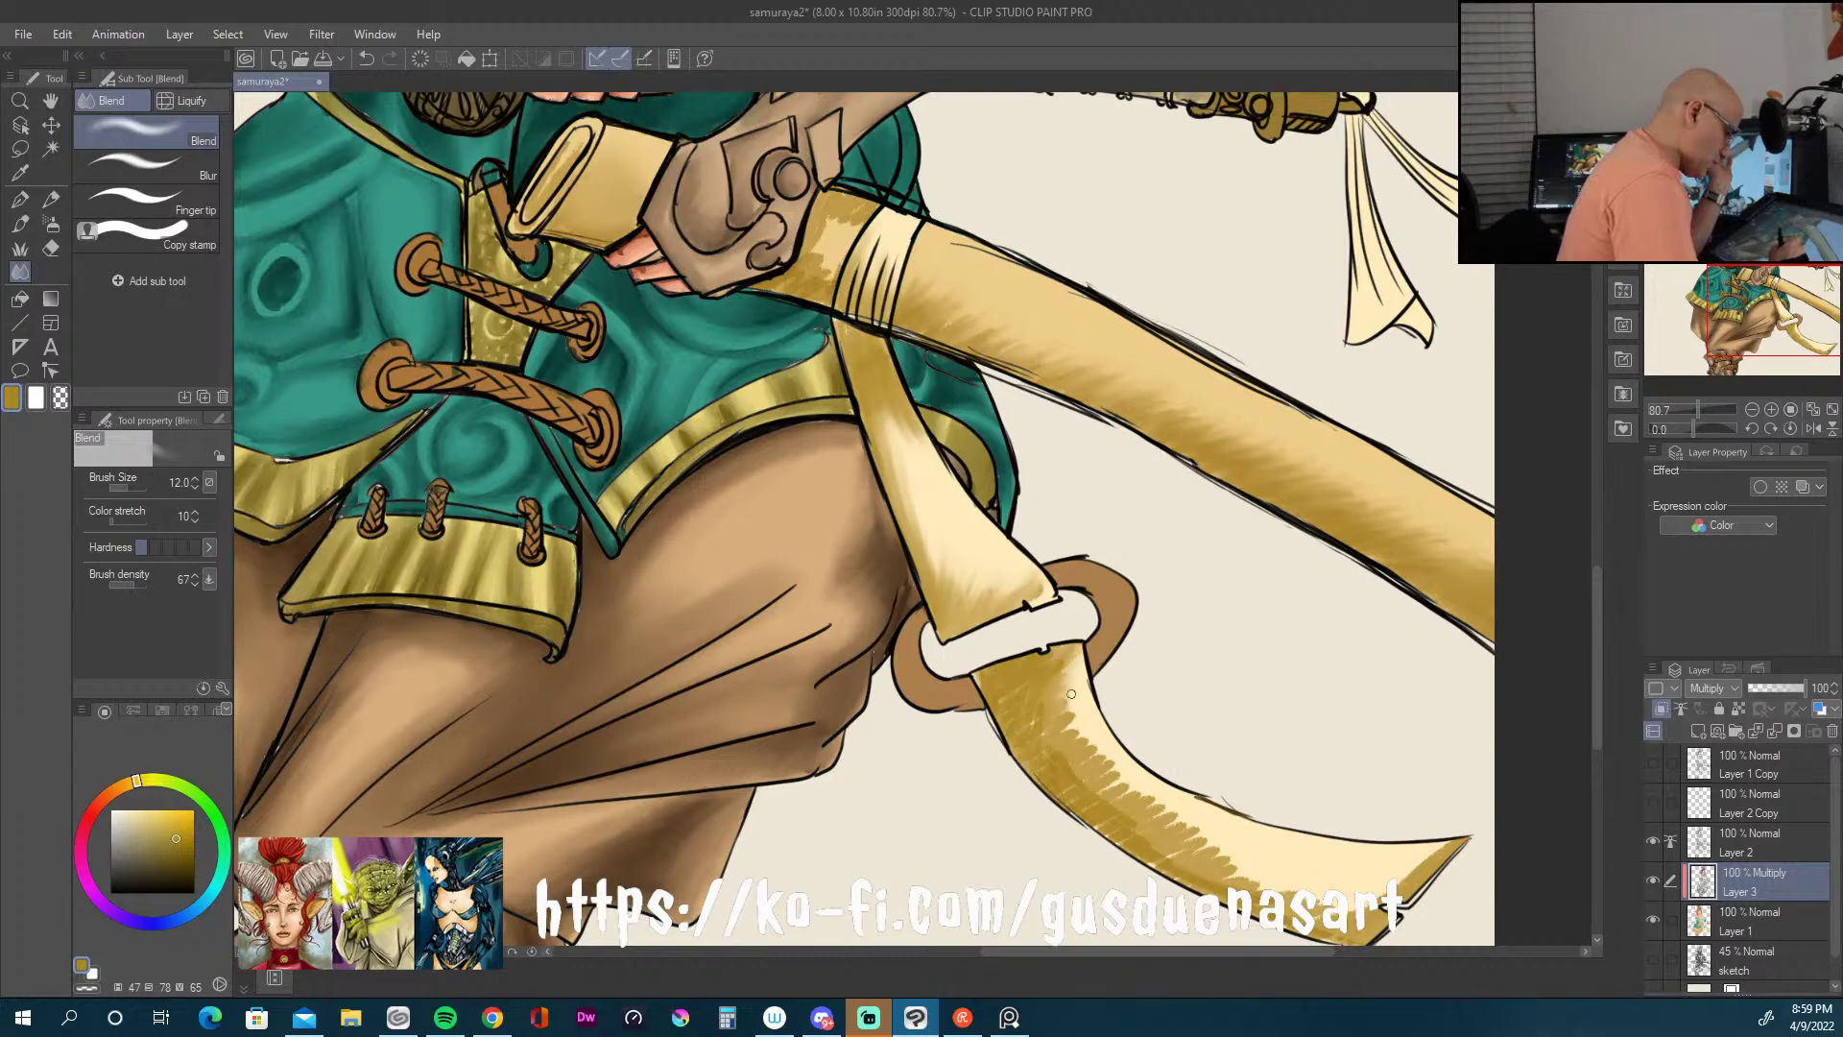
pyautogui.press(']')
pyautogui.press(']')
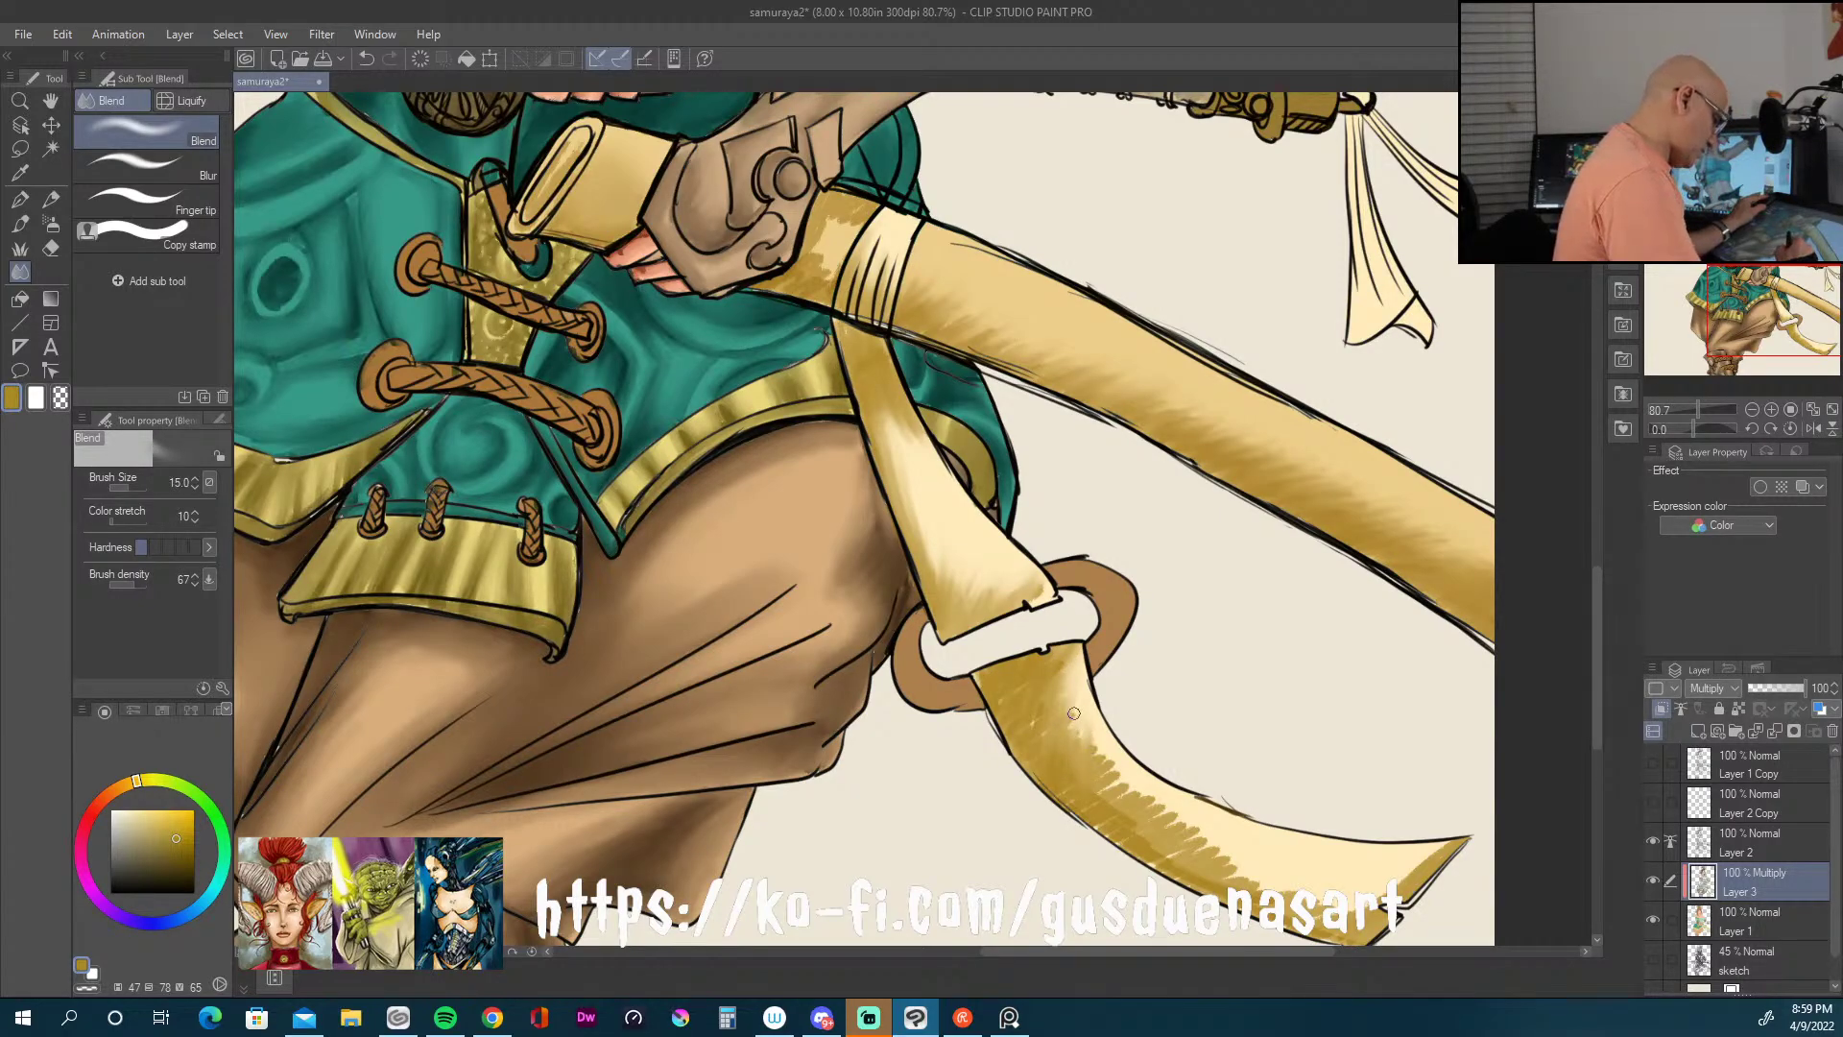
pyautogui.press(']')
pyautogui.press(']')
pyautogui.press(']')
pyautogui.press(']')
pyautogui.press(']')
pyautogui.press(']')
pyautogui.press(']')
pyautogui.press(']')
pyautogui.press(']')
pyautogui.press(']')
pyautogui.press('[')
pyautogui.press('[')
pyautogui.press('[')
pyautogui.press('[')
pyautogui.press('[')
pyautogui.press('[')
pyautogui.press('[')
pyautogui.press('[')
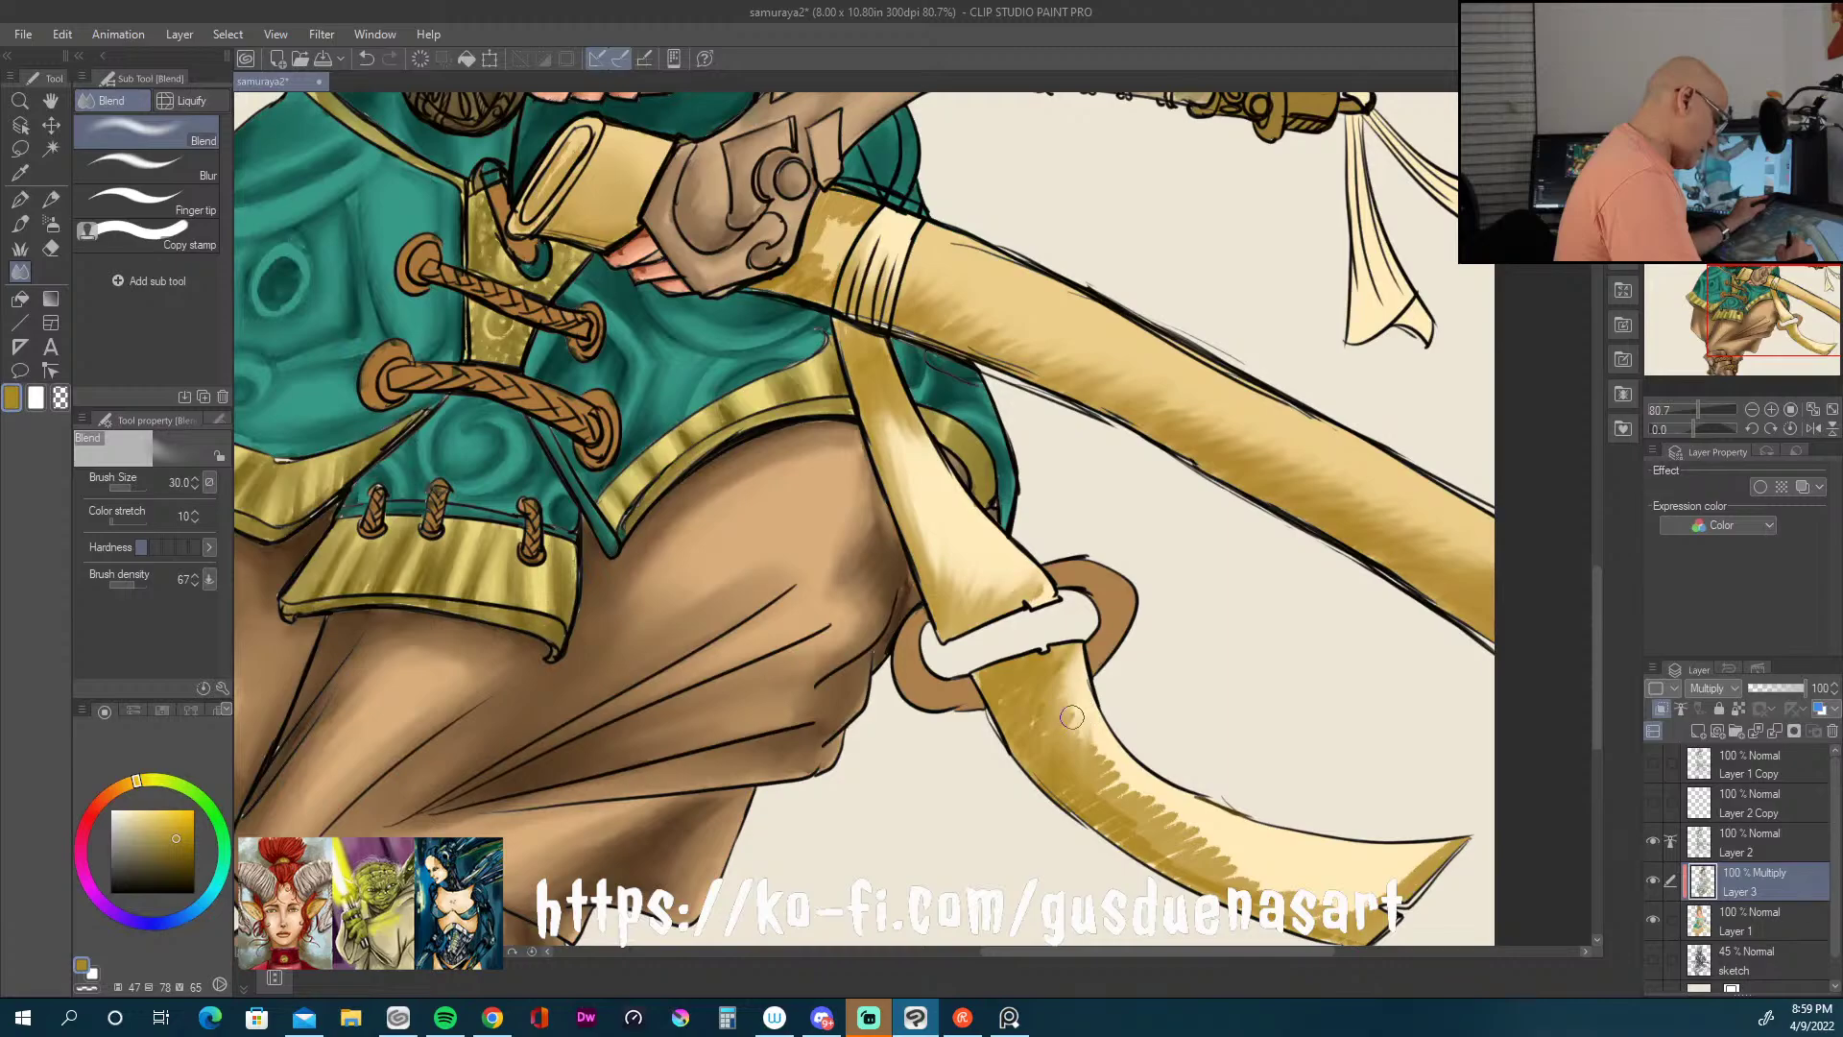
pyautogui.moveTo(1008, 682)
pyautogui.mouseDown()
pyautogui.moveTo(1096, 796)
pyautogui.moveTo(1218, 849)
pyautogui.moveTo(1173, 822)
pyautogui.moveTo(1162, 860)
pyautogui.moveTo(1223, 882)
pyautogui.moveTo(1404, 870)
pyautogui.mouseUp()
pyautogui.moveTo(1194, 866)
pyautogui.mouseDown()
pyautogui.moveTo(1018, 759)
pyautogui.moveTo(1075, 811)
pyautogui.mouseUp()
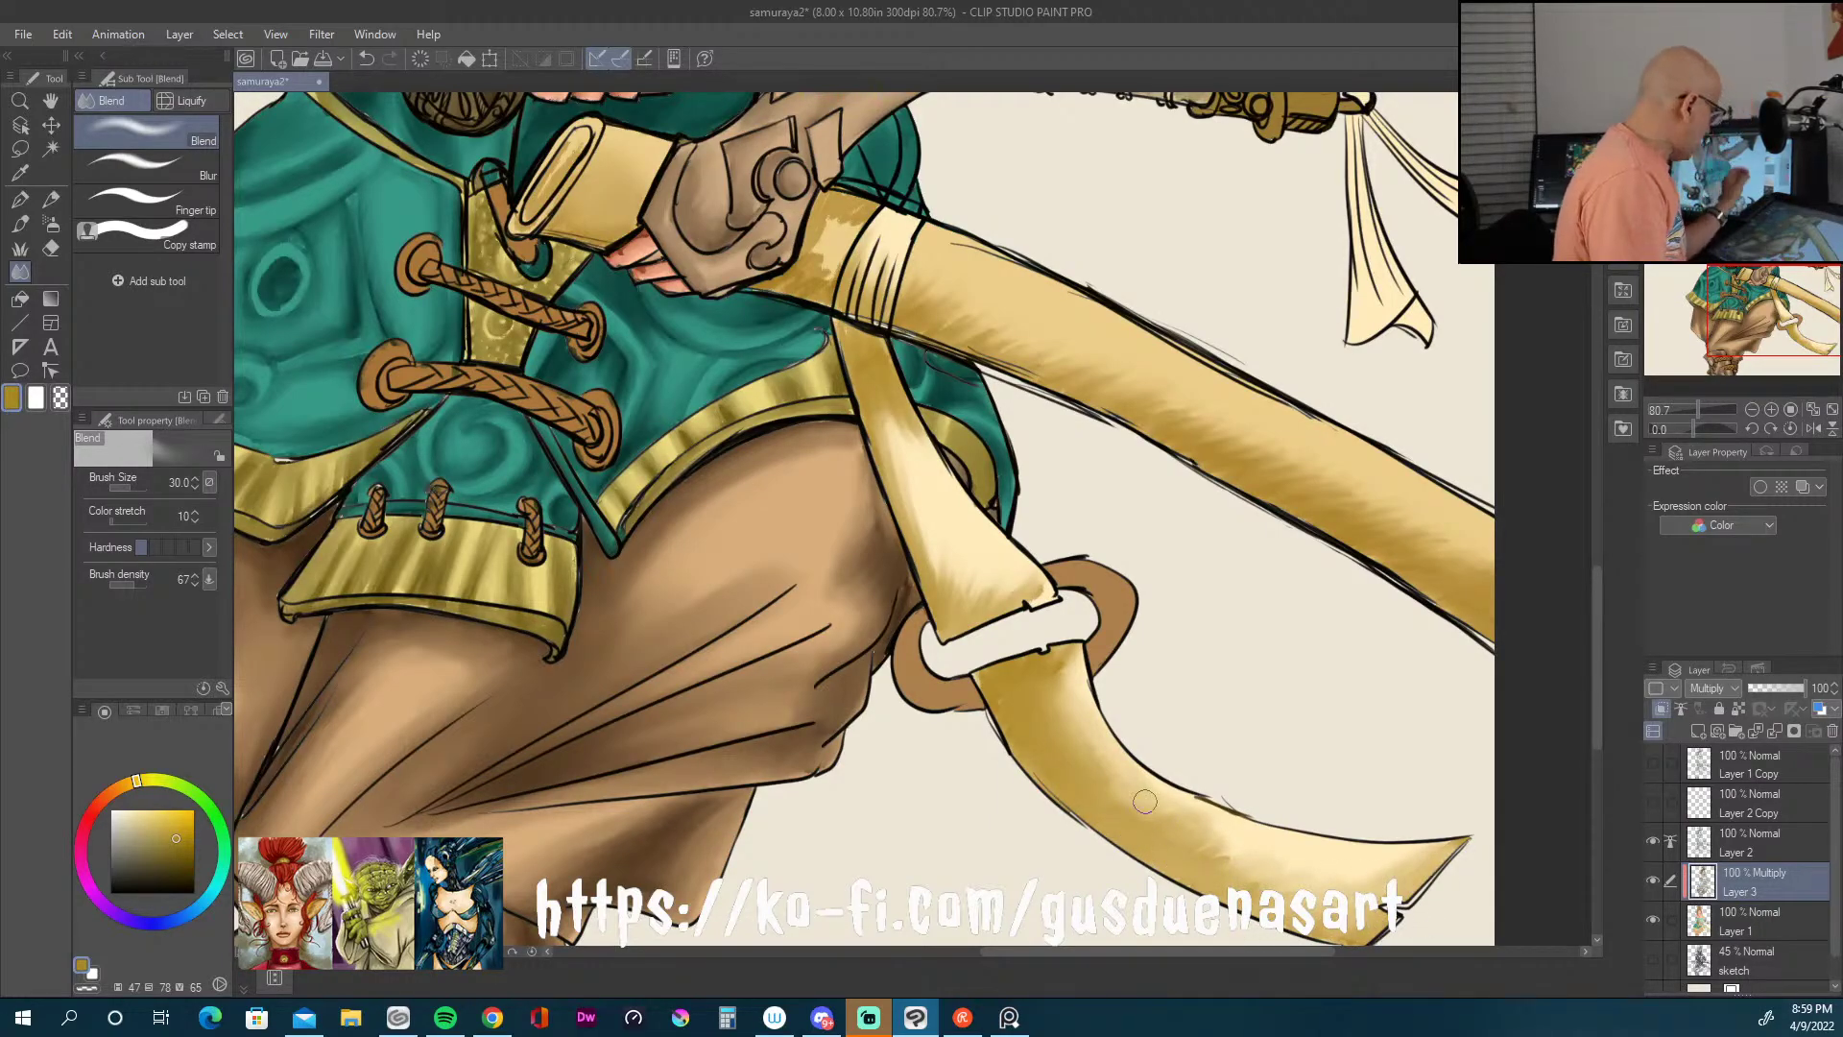
# Step: Blend the scabbard section beside the hand guard at size 30, and refine the scabbard's shading at size 19
pyautogui.moveTo(863, 210); pyautogui.dragTo(816, 261)
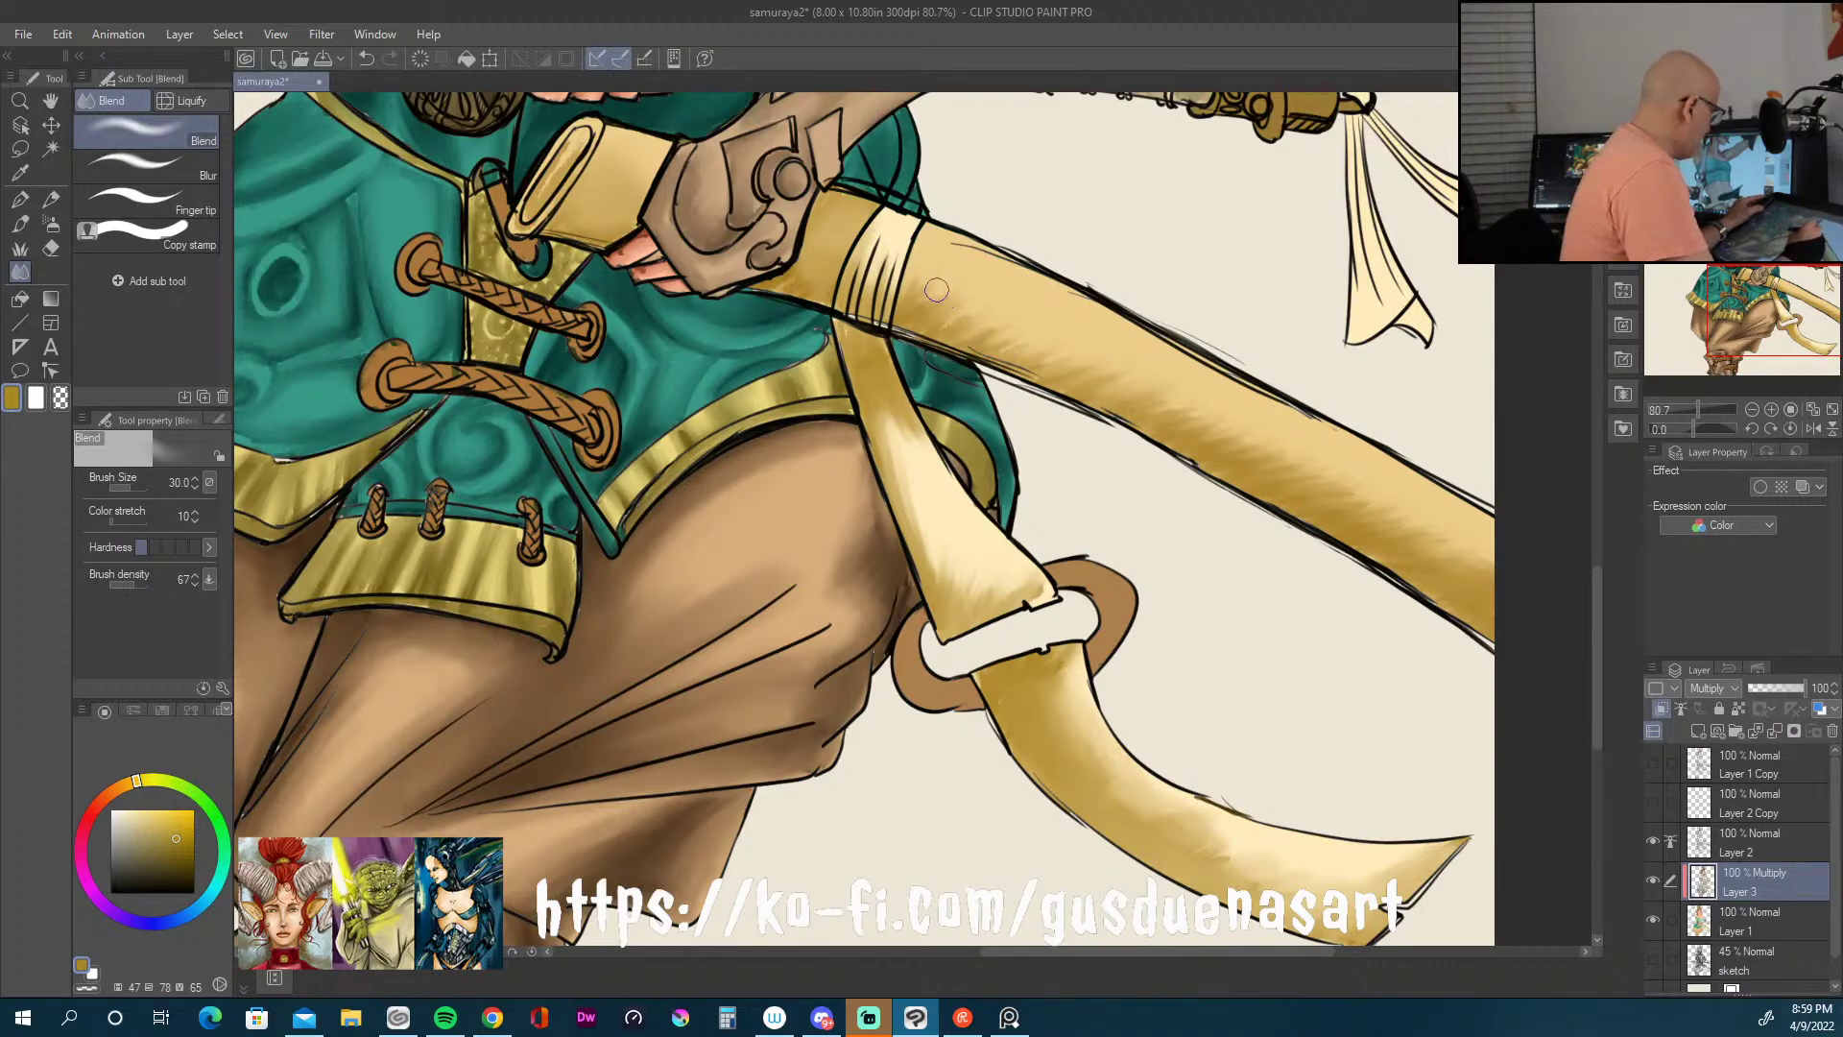
pyautogui.press('[')
pyautogui.press('[')
pyautogui.press('[')
pyautogui.press('[')
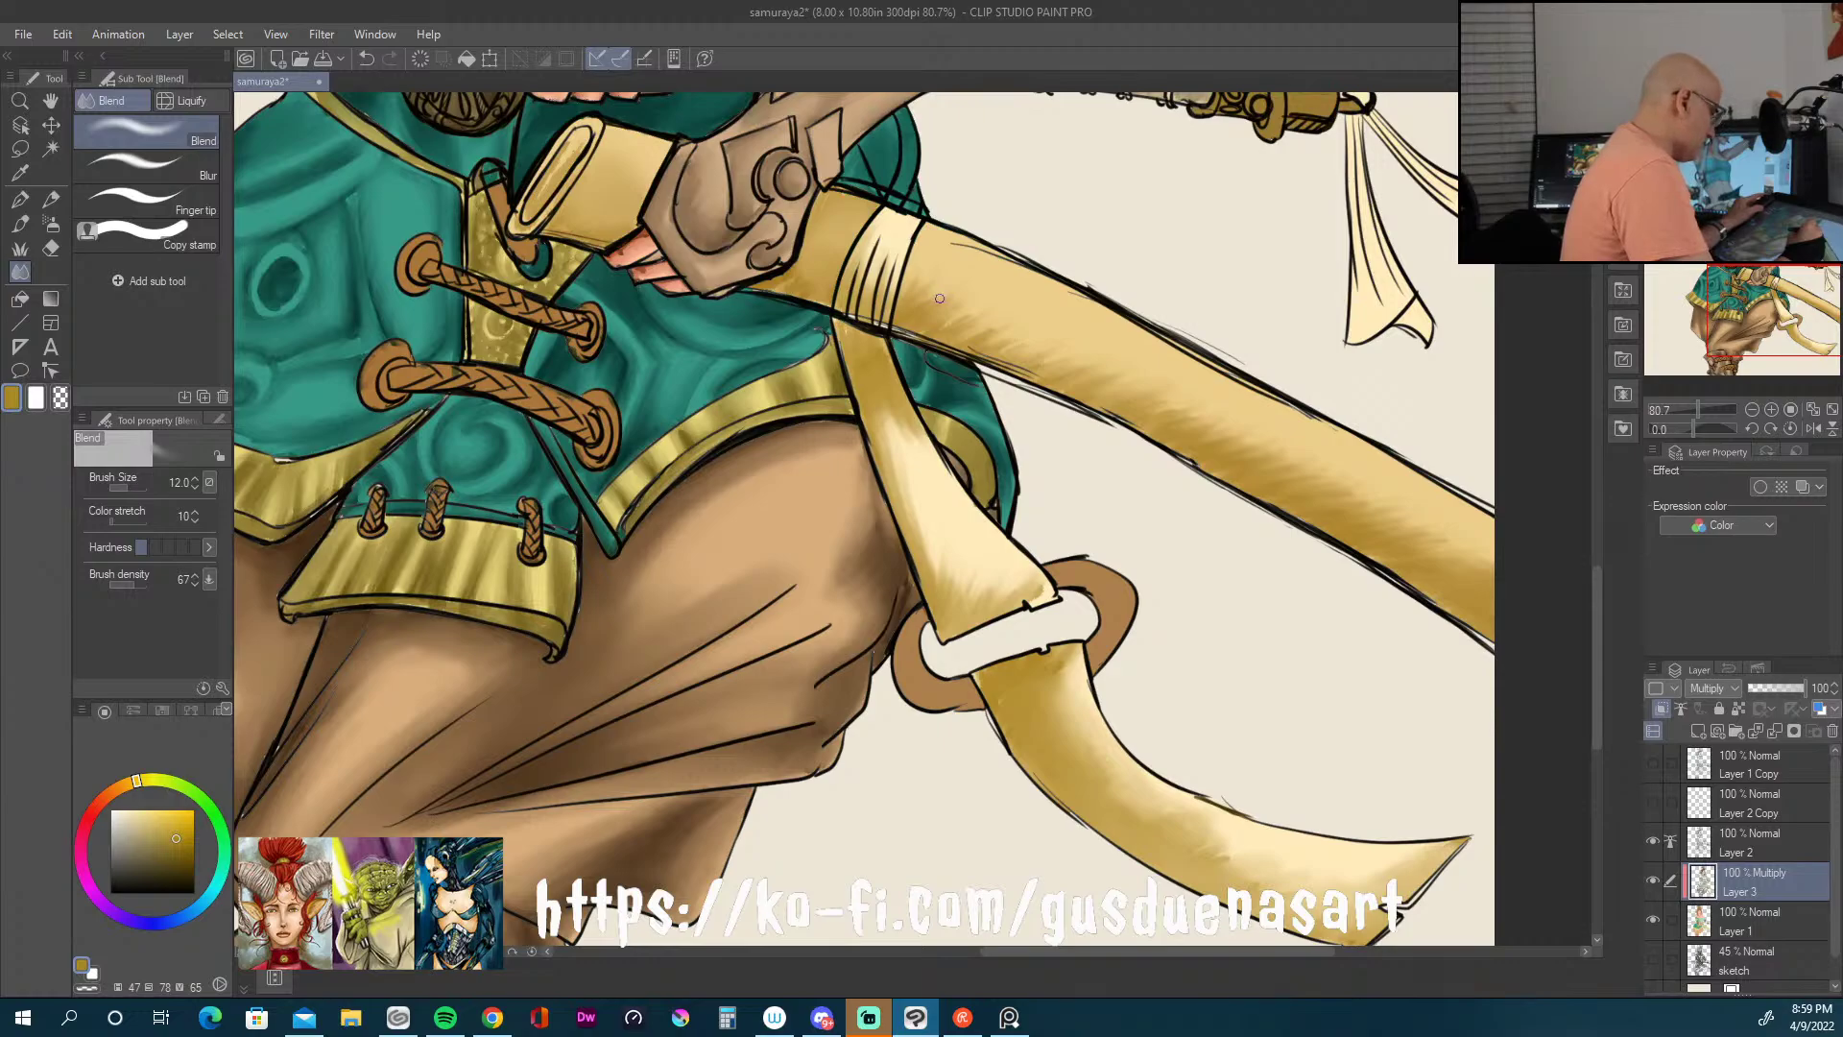
pyautogui.click(196, 479)
pyautogui.click(195, 479)
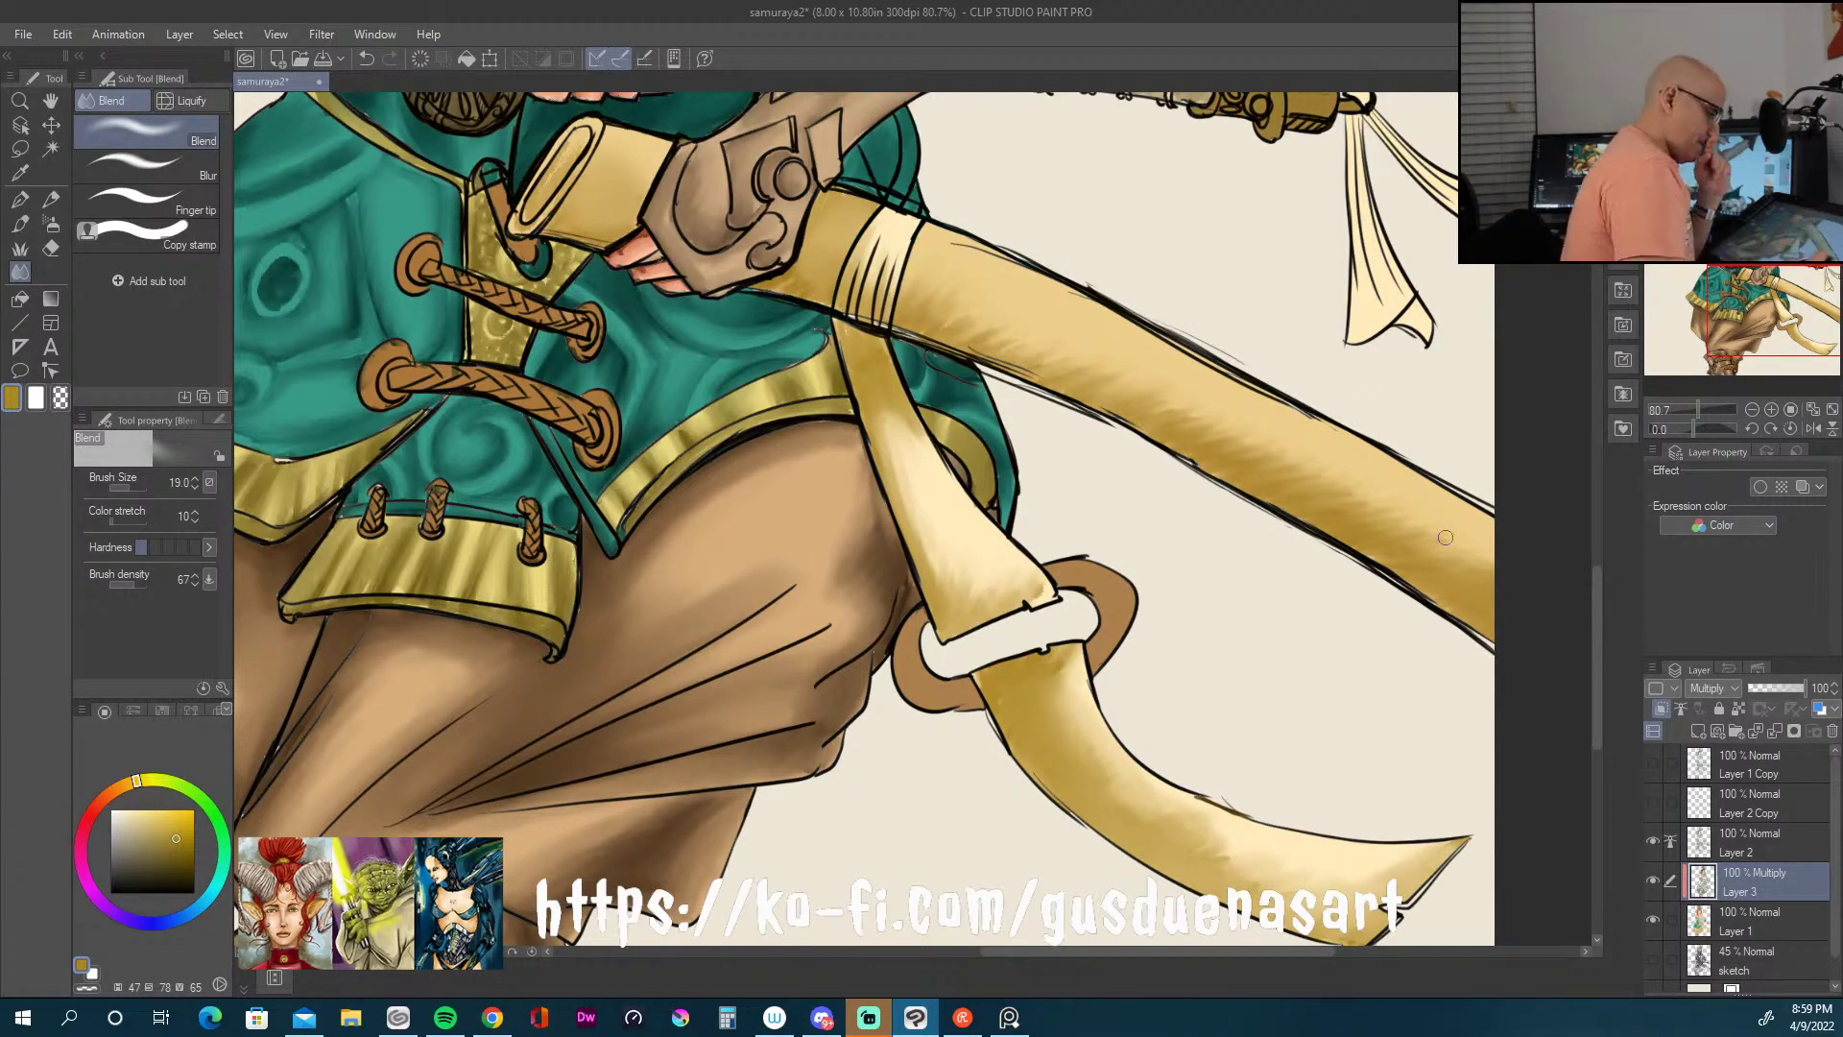
# Step: Sample the brown of the braided cords and darken it to (37, 90, 44) for the Dehame-oil-october-2017 brush
pyautogui.scroll(2, 1595, 566)
pyautogui.scroll(2, 1598, 564)
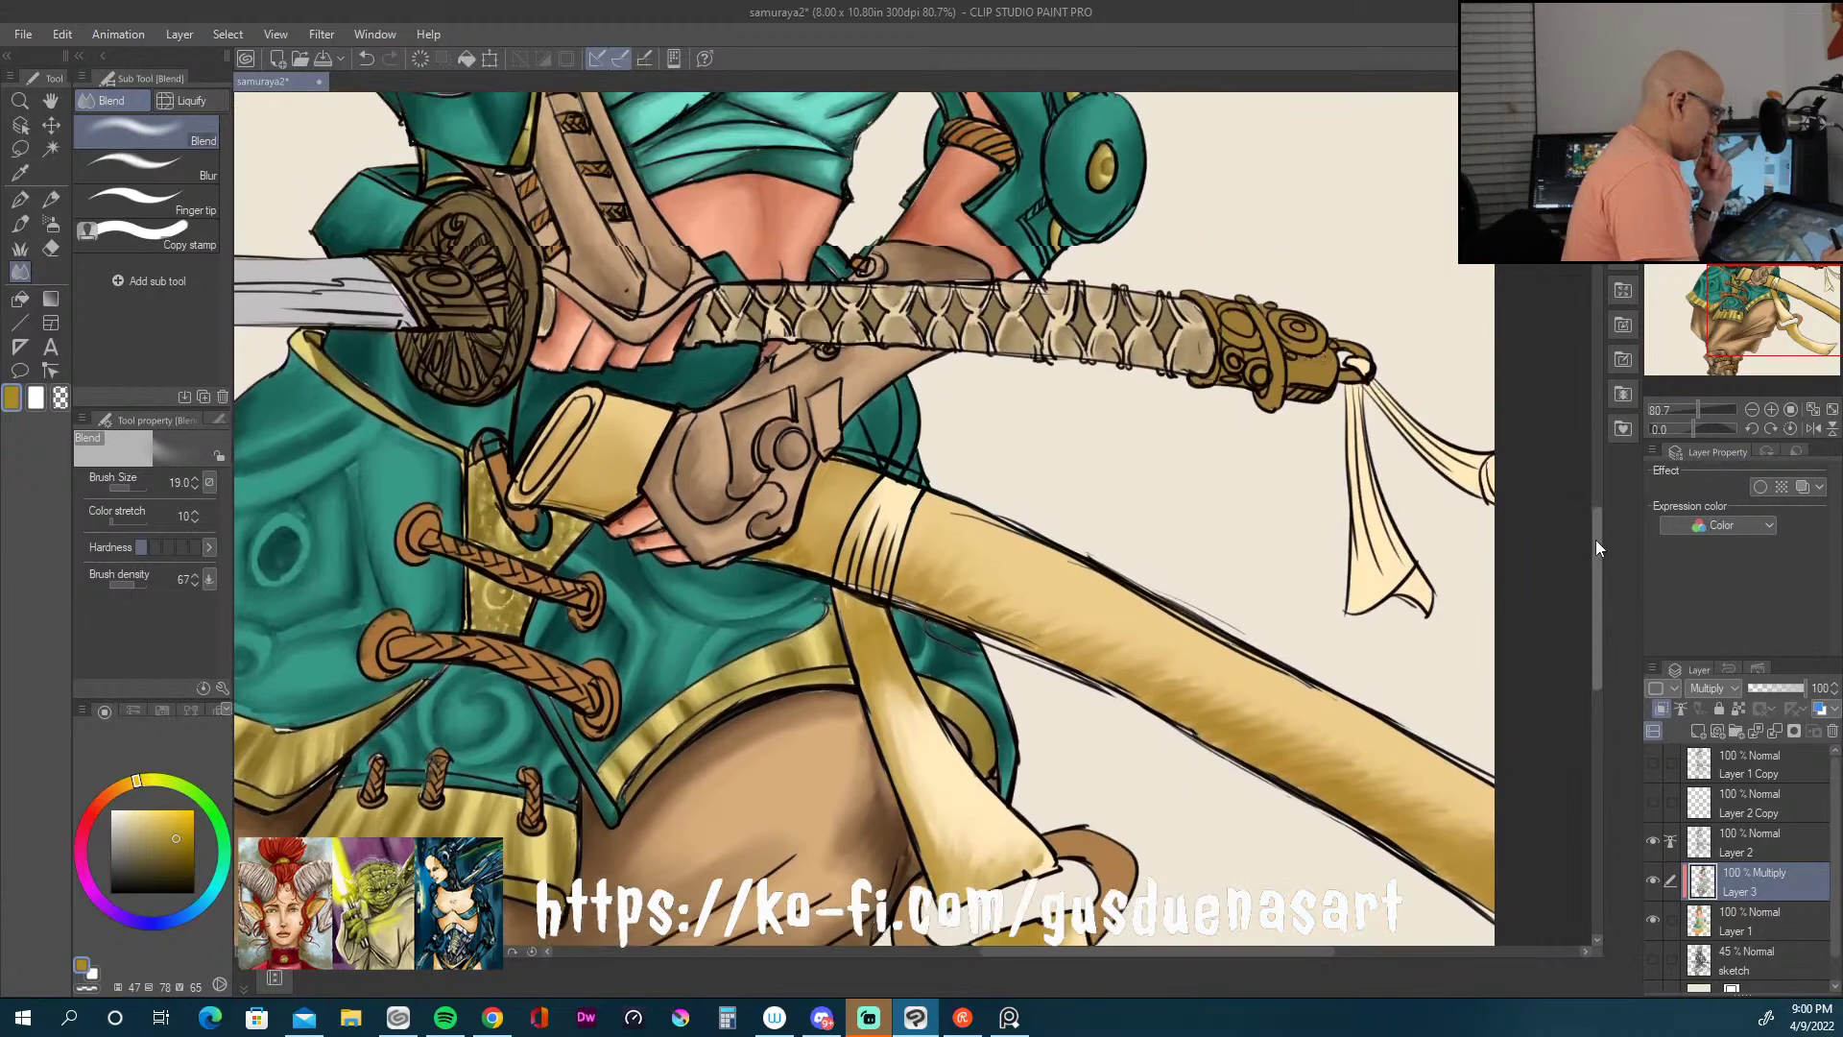
pyautogui.scroll(-2, 1596, 550)
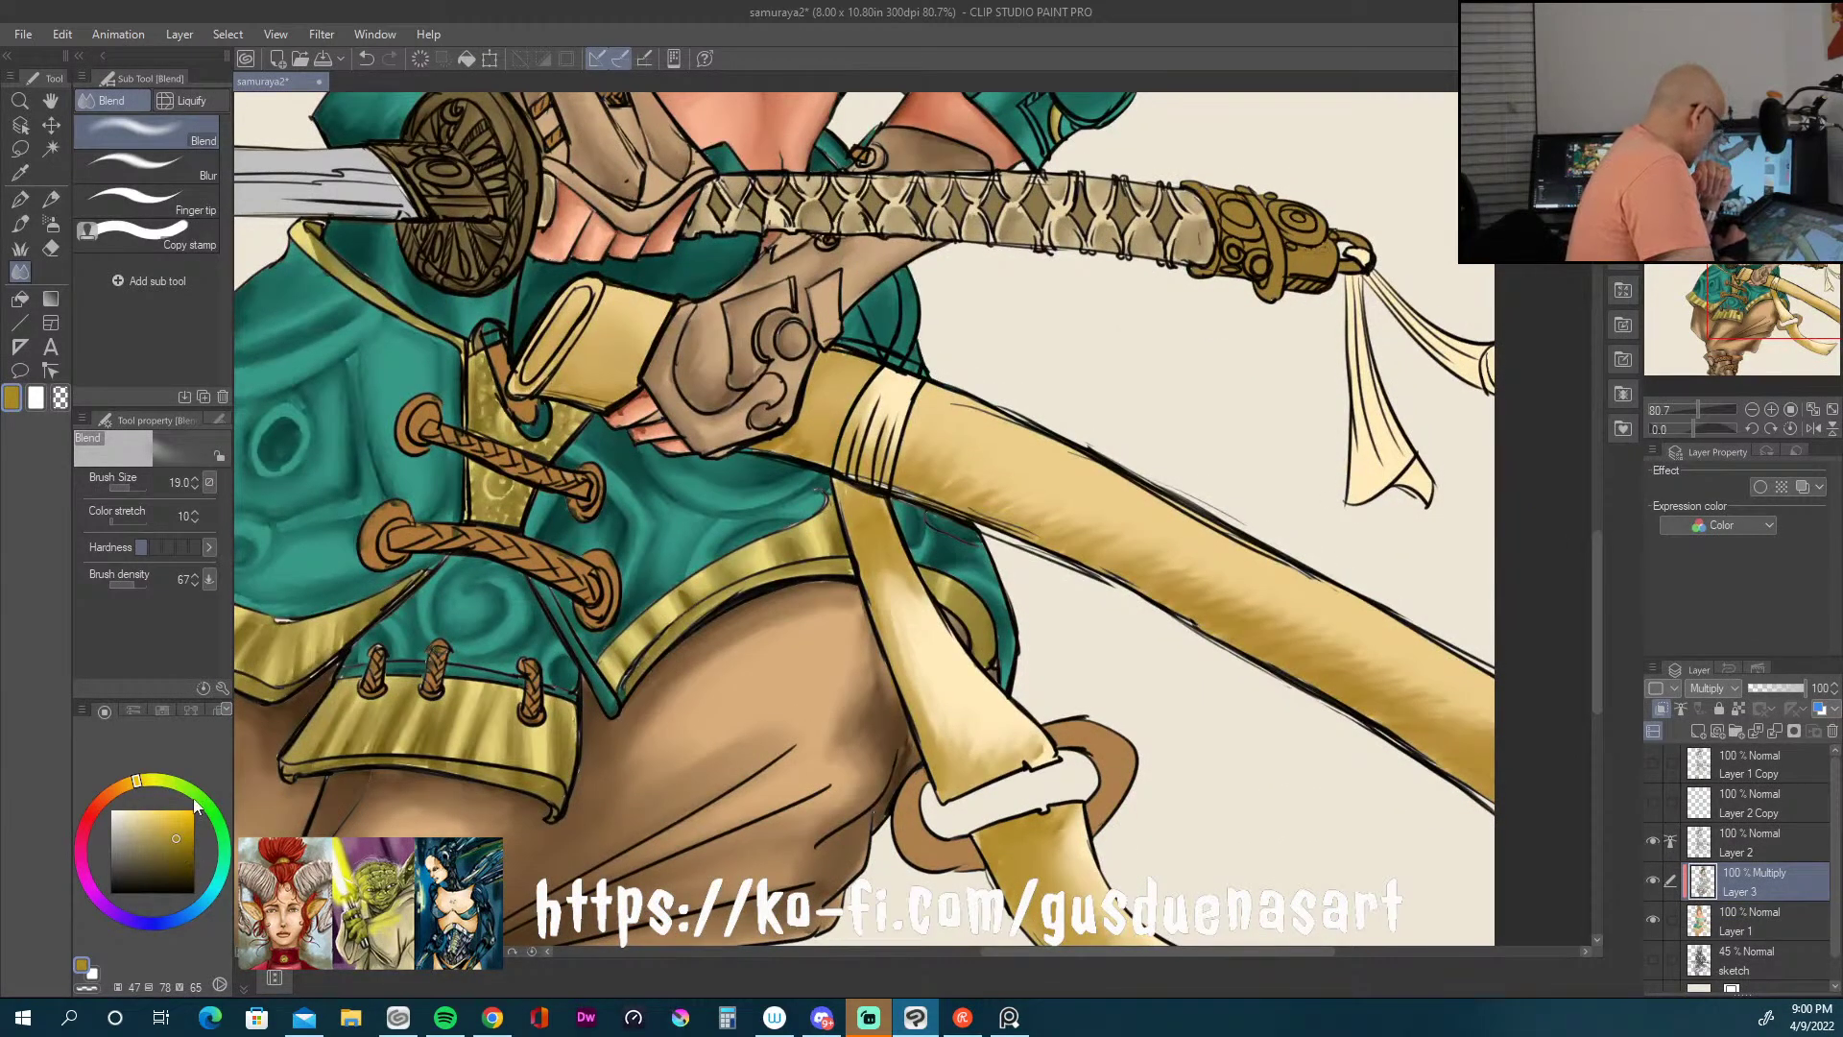
pyautogui.keyDown('alt'); pyautogui.click(559, 527); pyautogui.keyUp('alt')
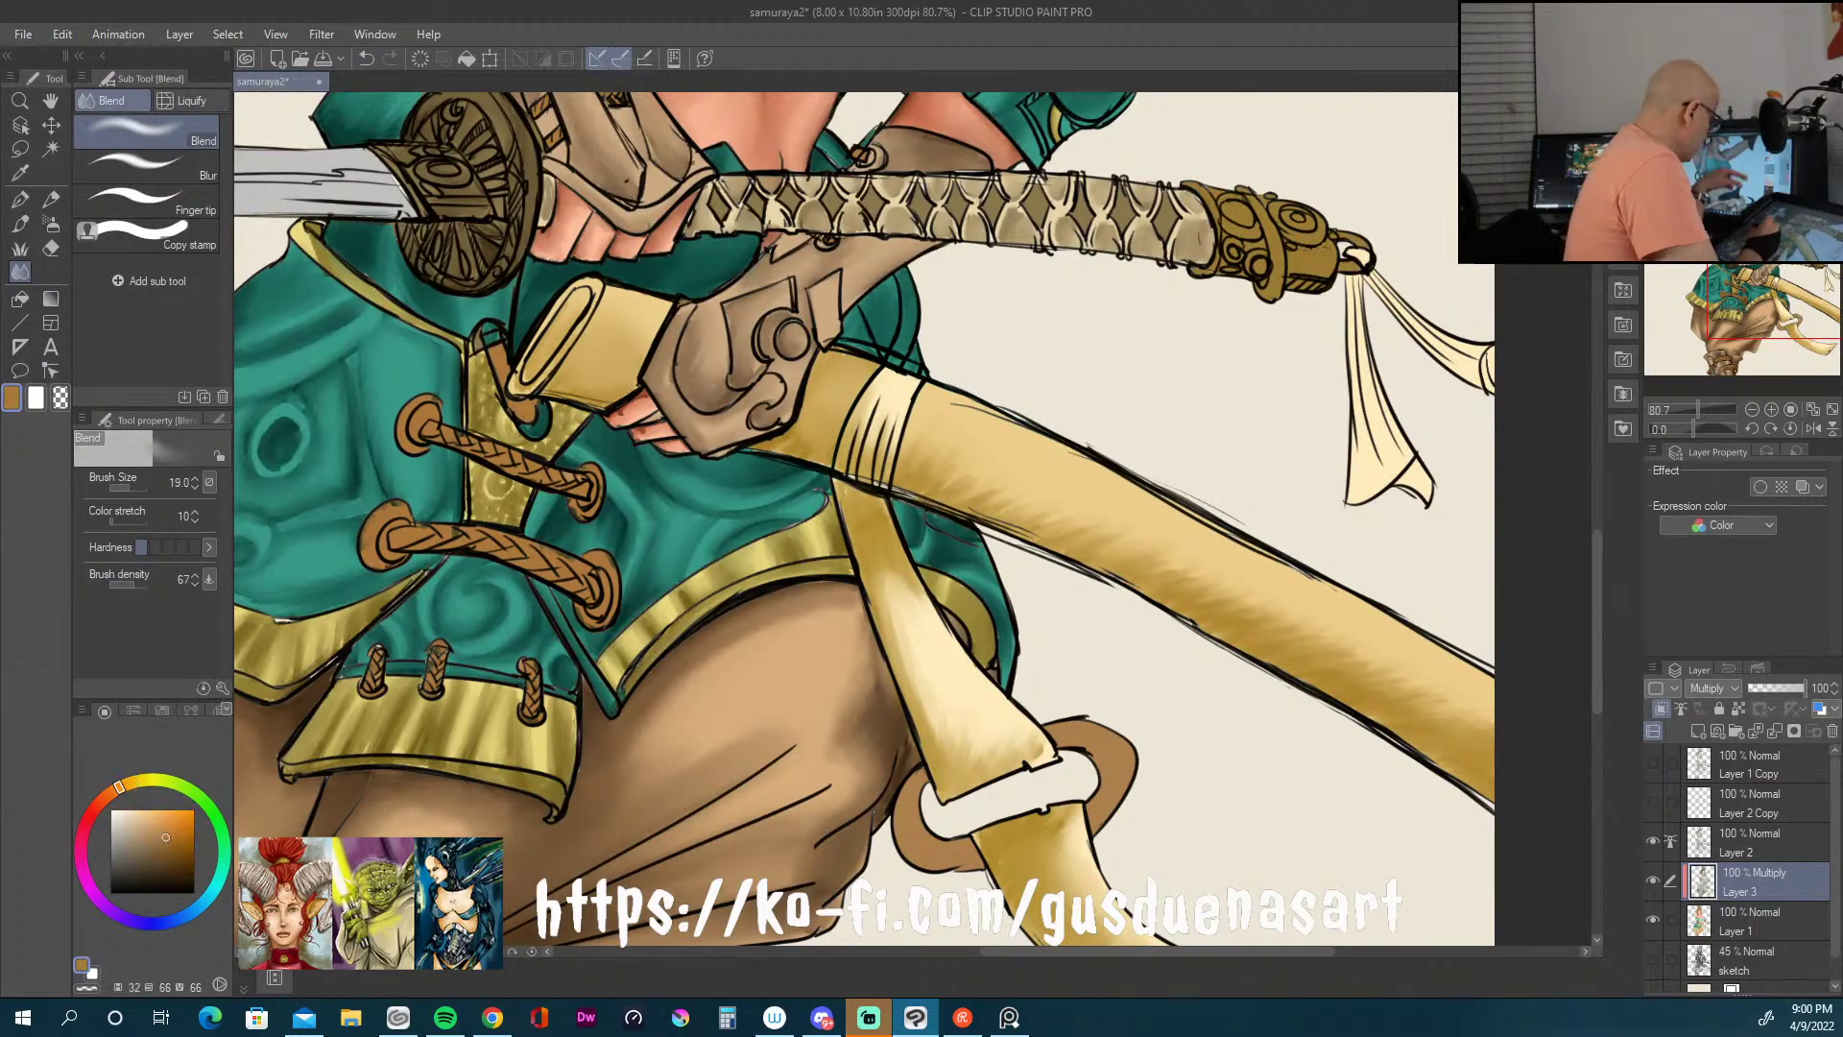
pyautogui.click(21, 224)
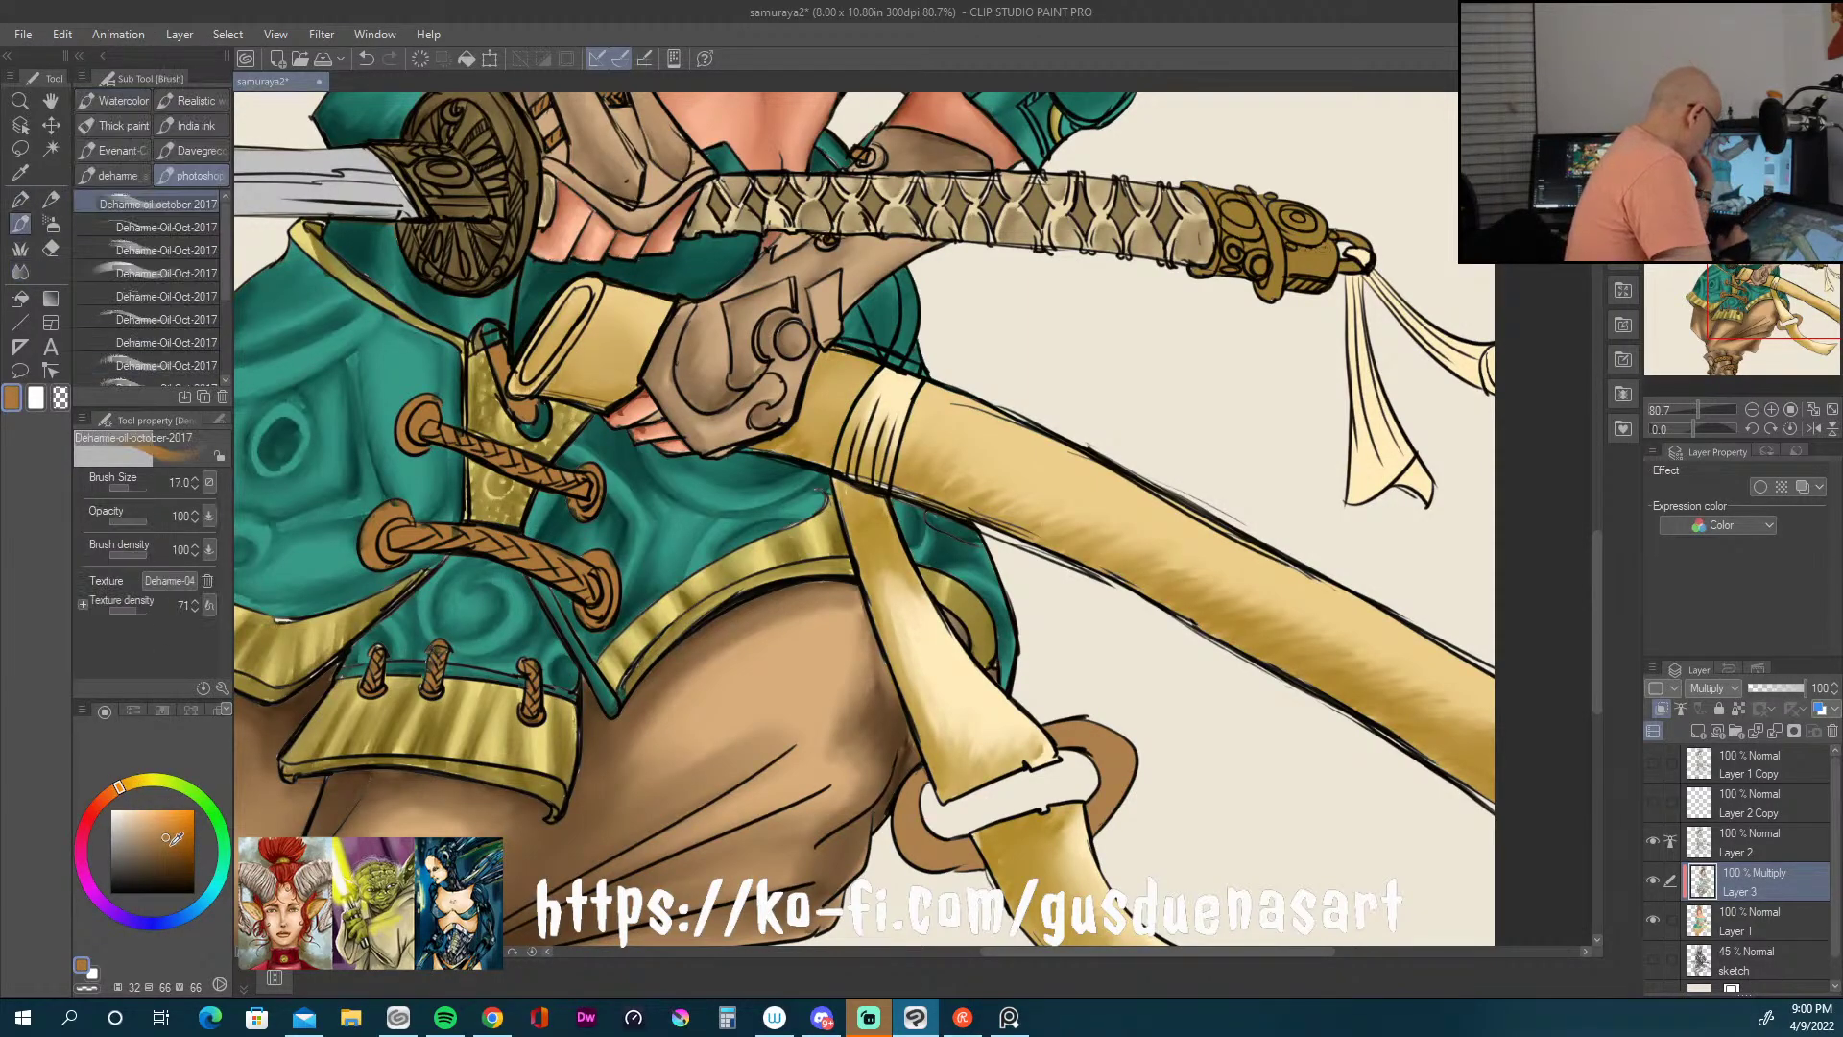
pyautogui.click(192, 852)
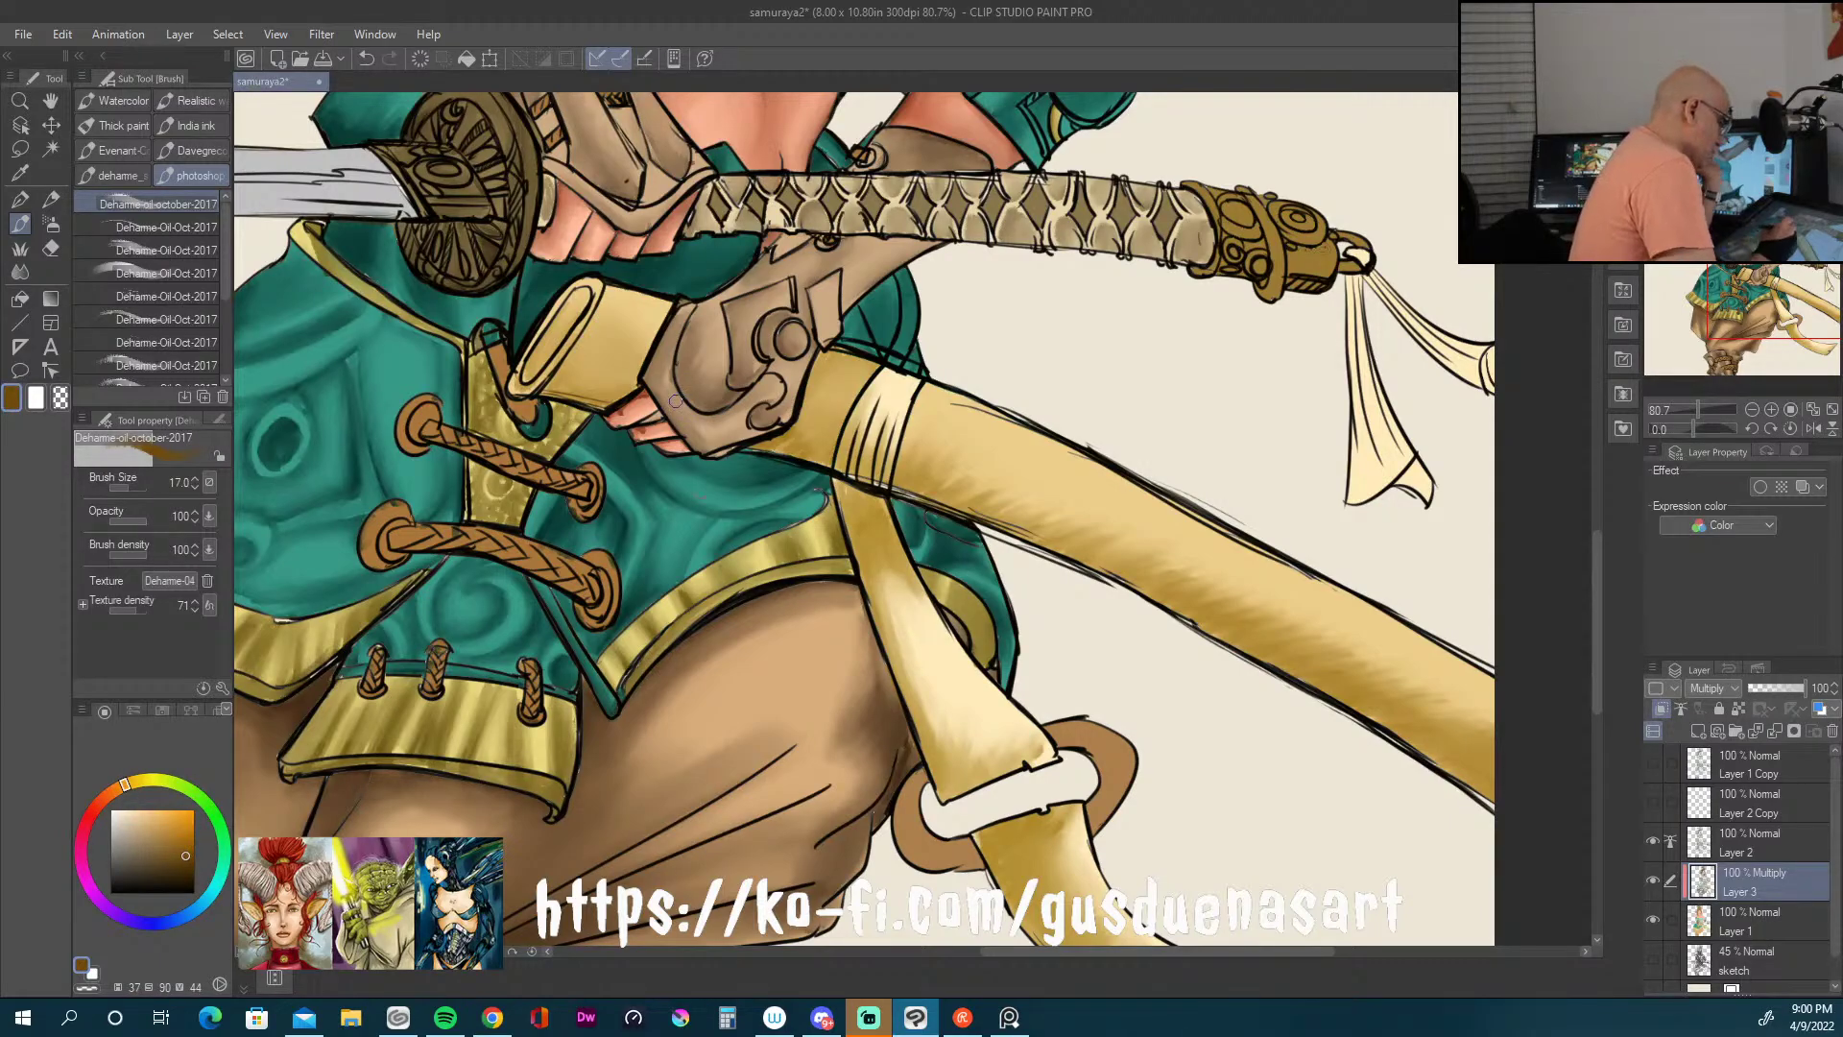
# Step: Shade the braided cords, the small knots, the loop by the scabbard's mouth and the brown ring around the sash
pyautogui.moveTo(426, 404)
pyautogui.mouseDown()
pyautogui.moveTo(418, 434)
pyautogui.moveTo(585, 487)
pyautogui.moveTo(593, 510)
pyautogui.moveTo(602, 475)
pyautogui.mouseUp()
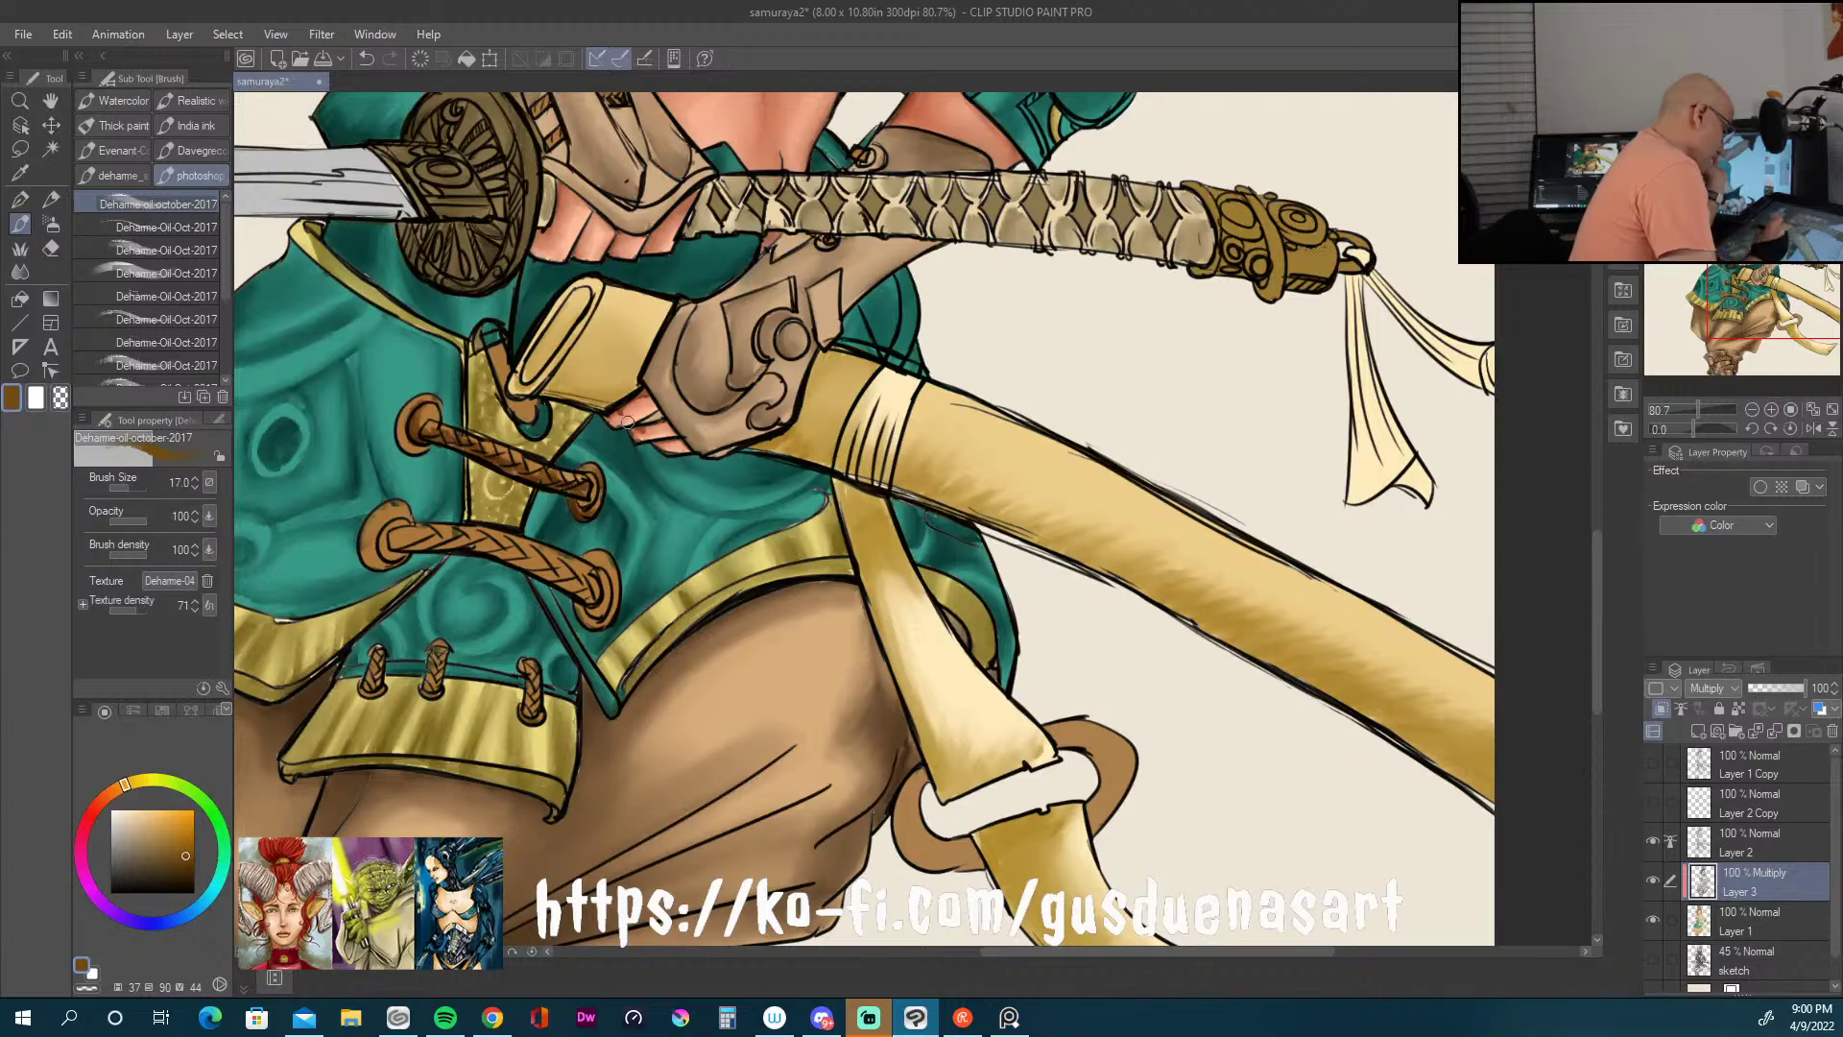
pyautogui.moveTo(596, 571)
pyautogui.mouseDown()
pyautogui.moveTo(555, 555)
pyautogui.moveTo(577, 595)
pyautogui.mouseUp()
pyautogui.moveTo(501, 545)
pyautogui.mouseDown()
pyautogui.moveTo(443, 524)
pyautogui.moveTo(400, 549)
pyautogui.moveTo(396, 522)
pyautogui.moveTo(382, 550)
pyautogui.moveTo(379, 523)
pyautogui.moveTo(375, 565)
pyautogui.moveTo(361, 531)
pyautogui.mouseUp()
pyautogui.moveTo(376, 681)
pyautogui.mouseDown()
pyautogui.moveTo(466, 668)
pyautogui.moveTo(440, 646)
pyautogui.moveTo(455, 690)
pyautogui.moveTo(533, 678)
pyautogui.moveTo(530, 718)
pyautogui.mouseUp()
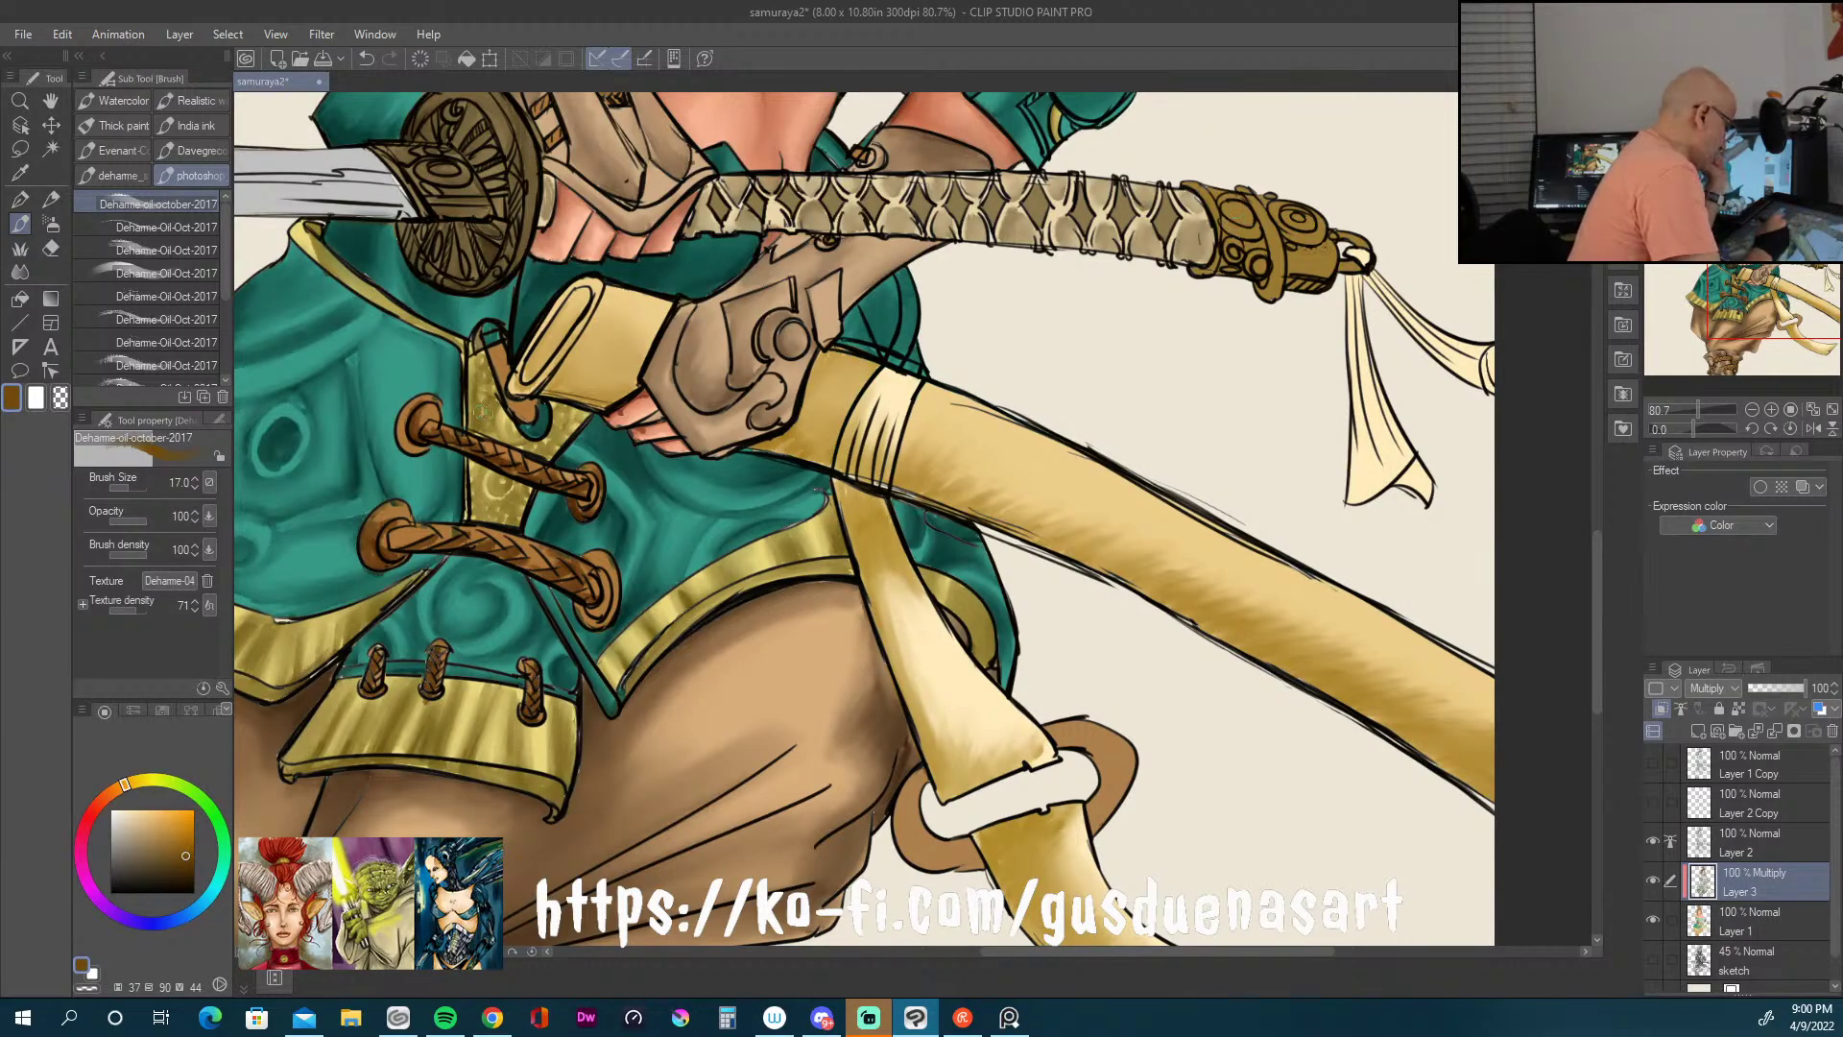
pyautogui.moveTo(492, 351); pyautogui.dragTo(511, 393)
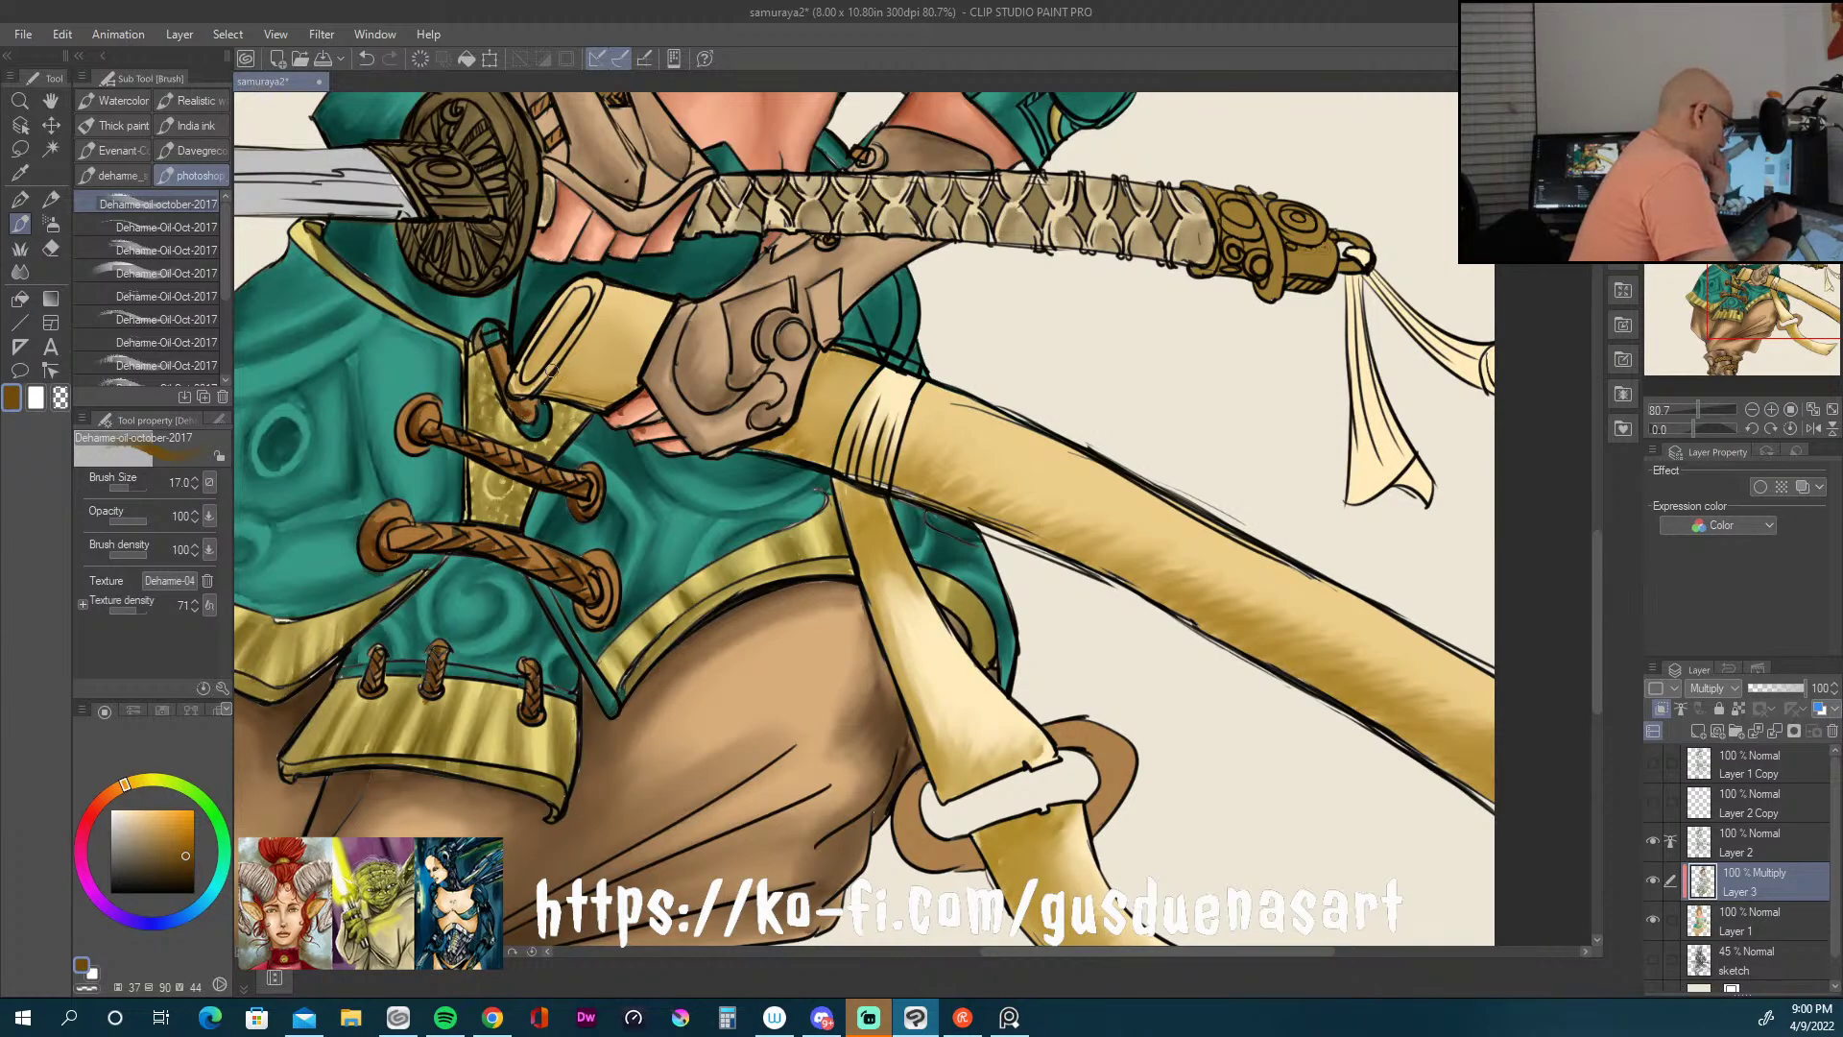
pyautogui.moveTo(921, 780)
pyautogui.mouseDown()
pyautogui.moveTo(952, 843)
pyautogui.moveTo(924, 811)
pyautogui.moveTo(974, 850)
pyautogui.moveTo(960, 864)
pyautogui.moveTo(923, 847)
pyautogui.moveTo(925, 776)
pyautogui.mouseUp()
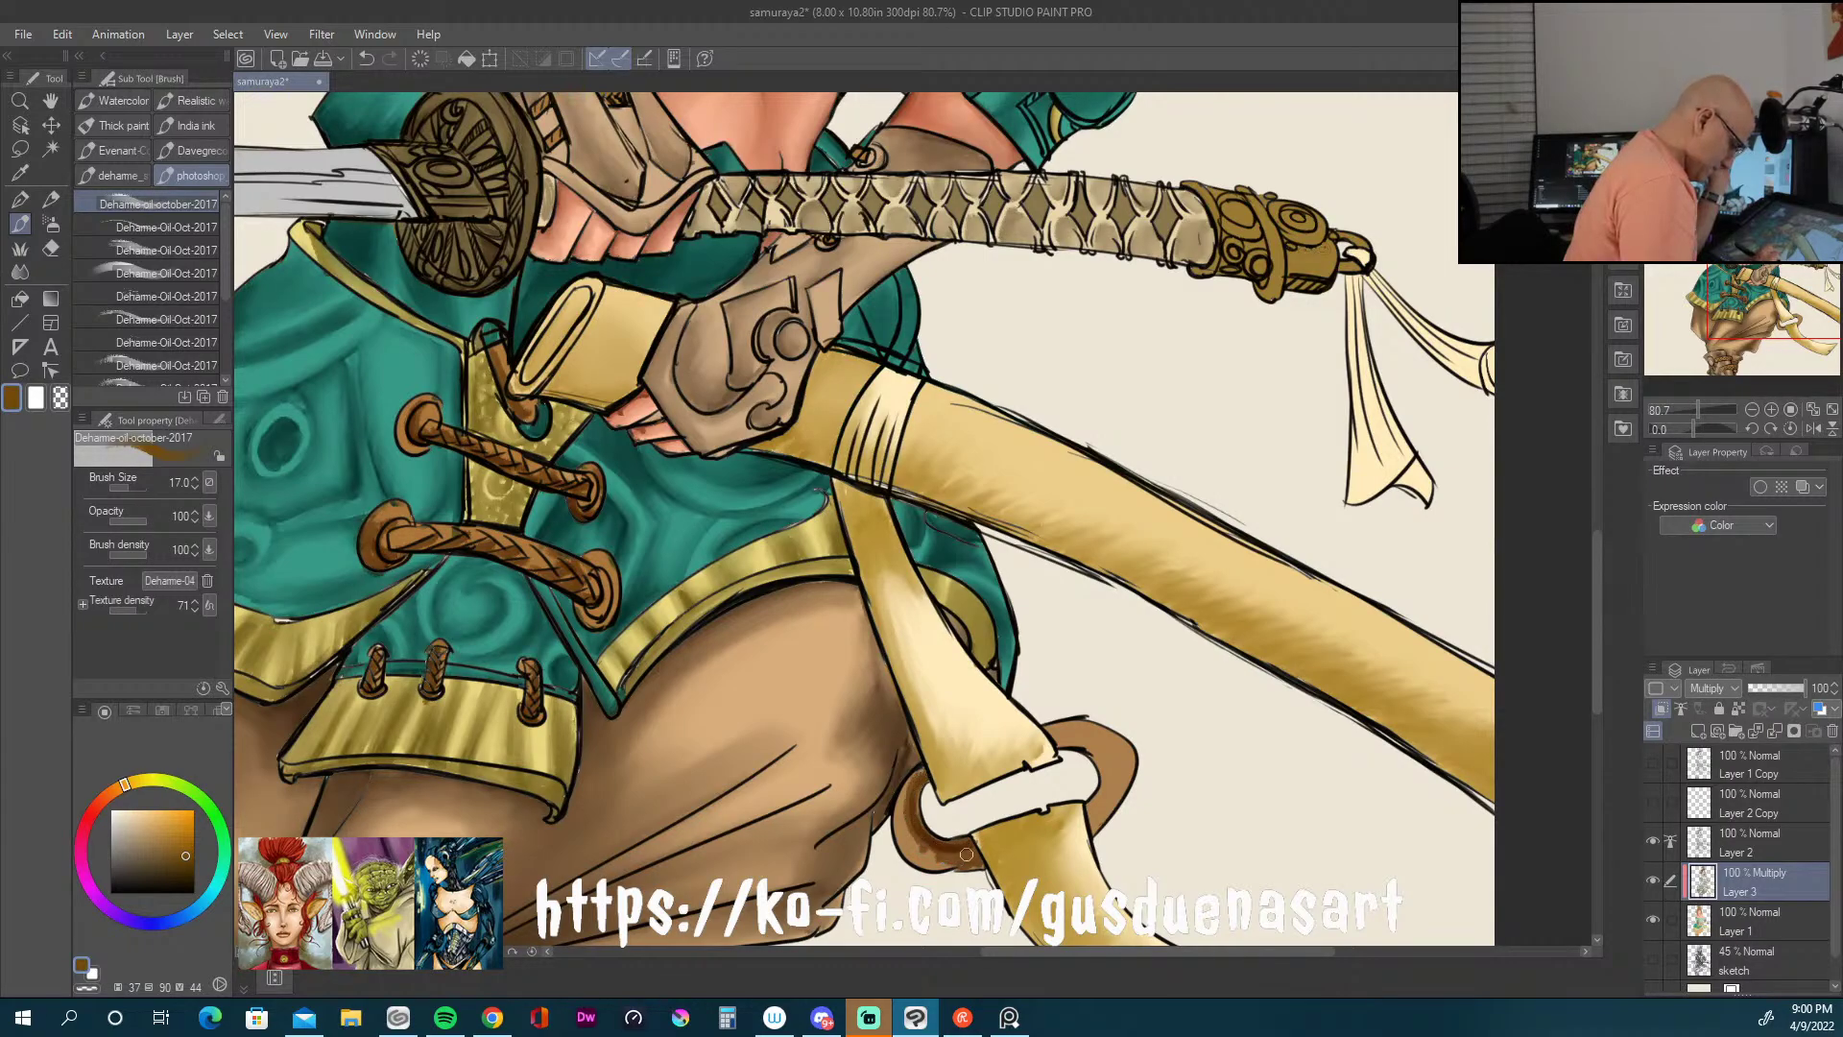
pyautogui.moveTo(1108, 771)
pyautogui.mouseDown()
pyautogui.moveTo(1097, 825)
pyautogui.moveTo(1111, 761)
pyautogui.moveTo(1057, 734)
pyautogui.mouseUp()
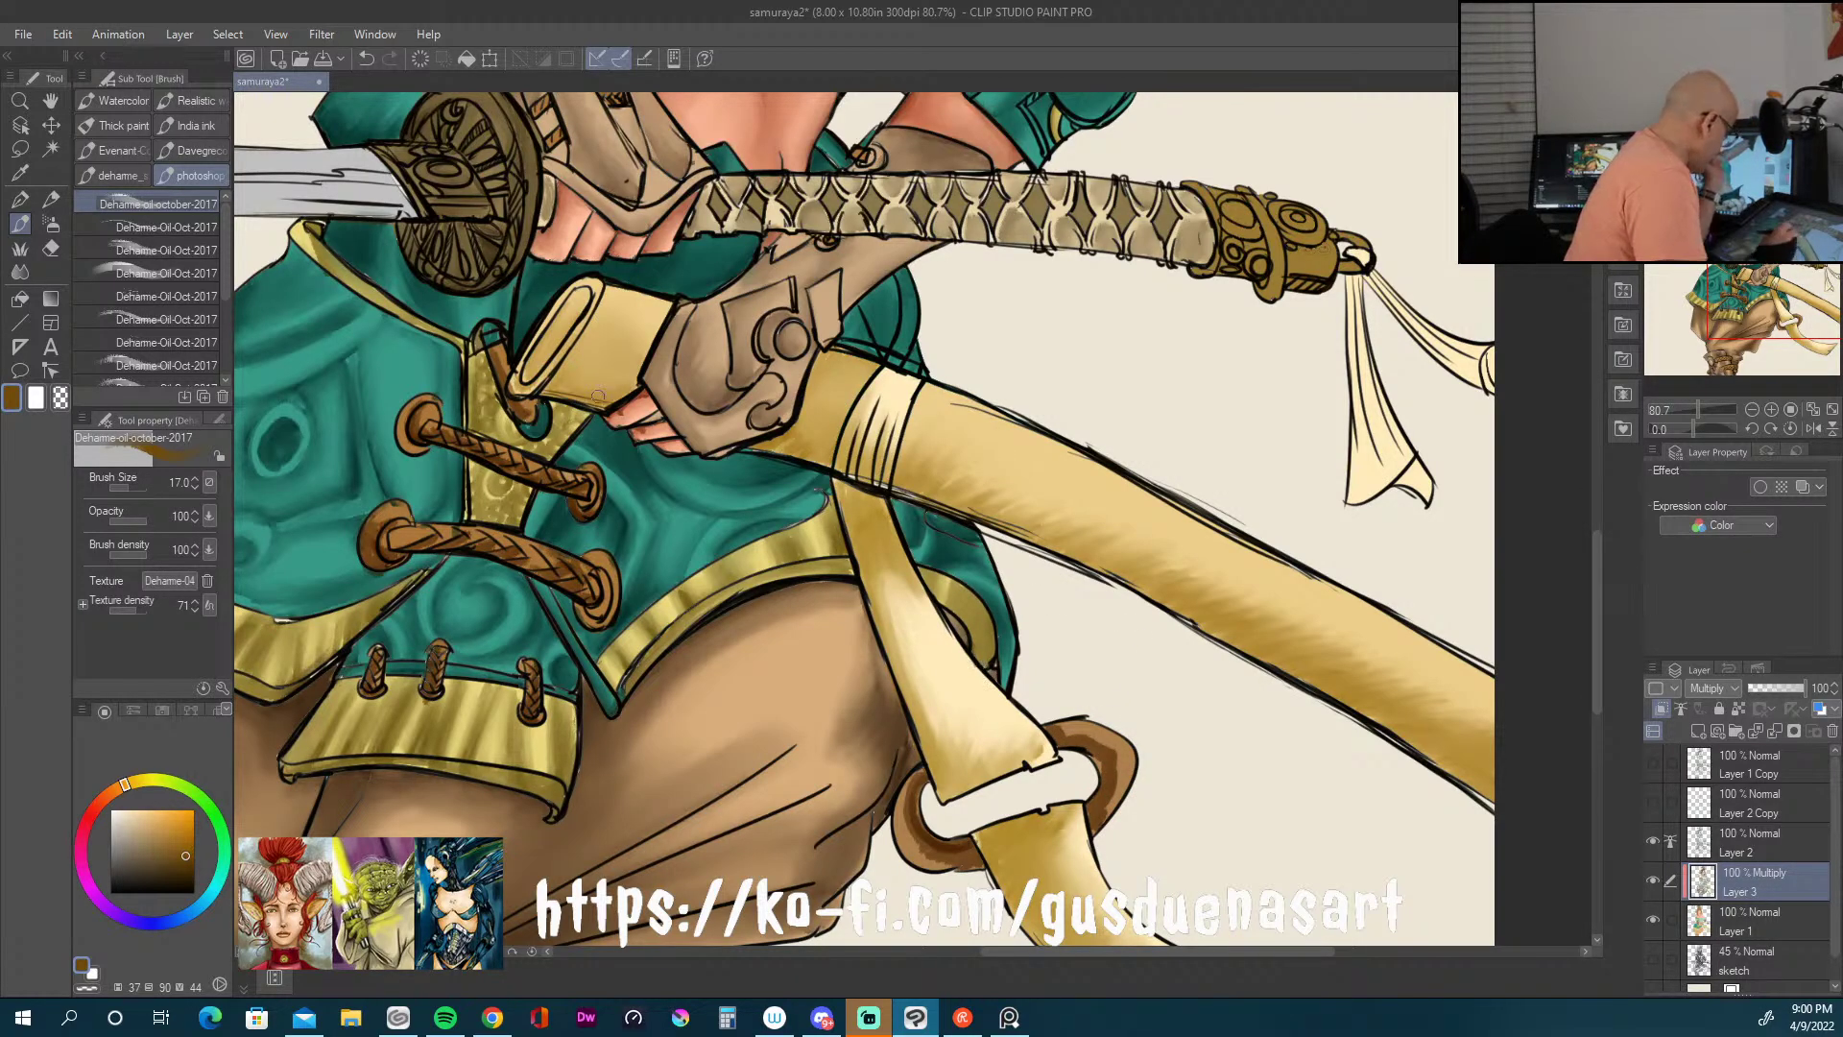
# Step: Darken the brown to (37, 64, 29) and deepen the shadows on the braided cords, knots, loop and sash ring
pyautogui.moveTo(187, 853); pyautogui.dragTo(164, 868)
pyautogui.moveTo(382, 525)
pyautogui.mouseDown()
pyautogui.moveTo(509, 530)
pyautogui.moveTo(546, 555)
pyautogui.moveTo(515, 537)
pyautogui.moveTo(514, 564)
pyautogui.moveTo(583, 599)
pyautogui.moveTo(605, 577)
pyautogui.moveTo(590, 559)
pyautogui.moveTo(605, 571)
pyautogui.moveTo(599, 629)
pyautogui.mouseUp()
pyautogui.moveTo(578, 507); pyautogui.dragTo(598, 489)
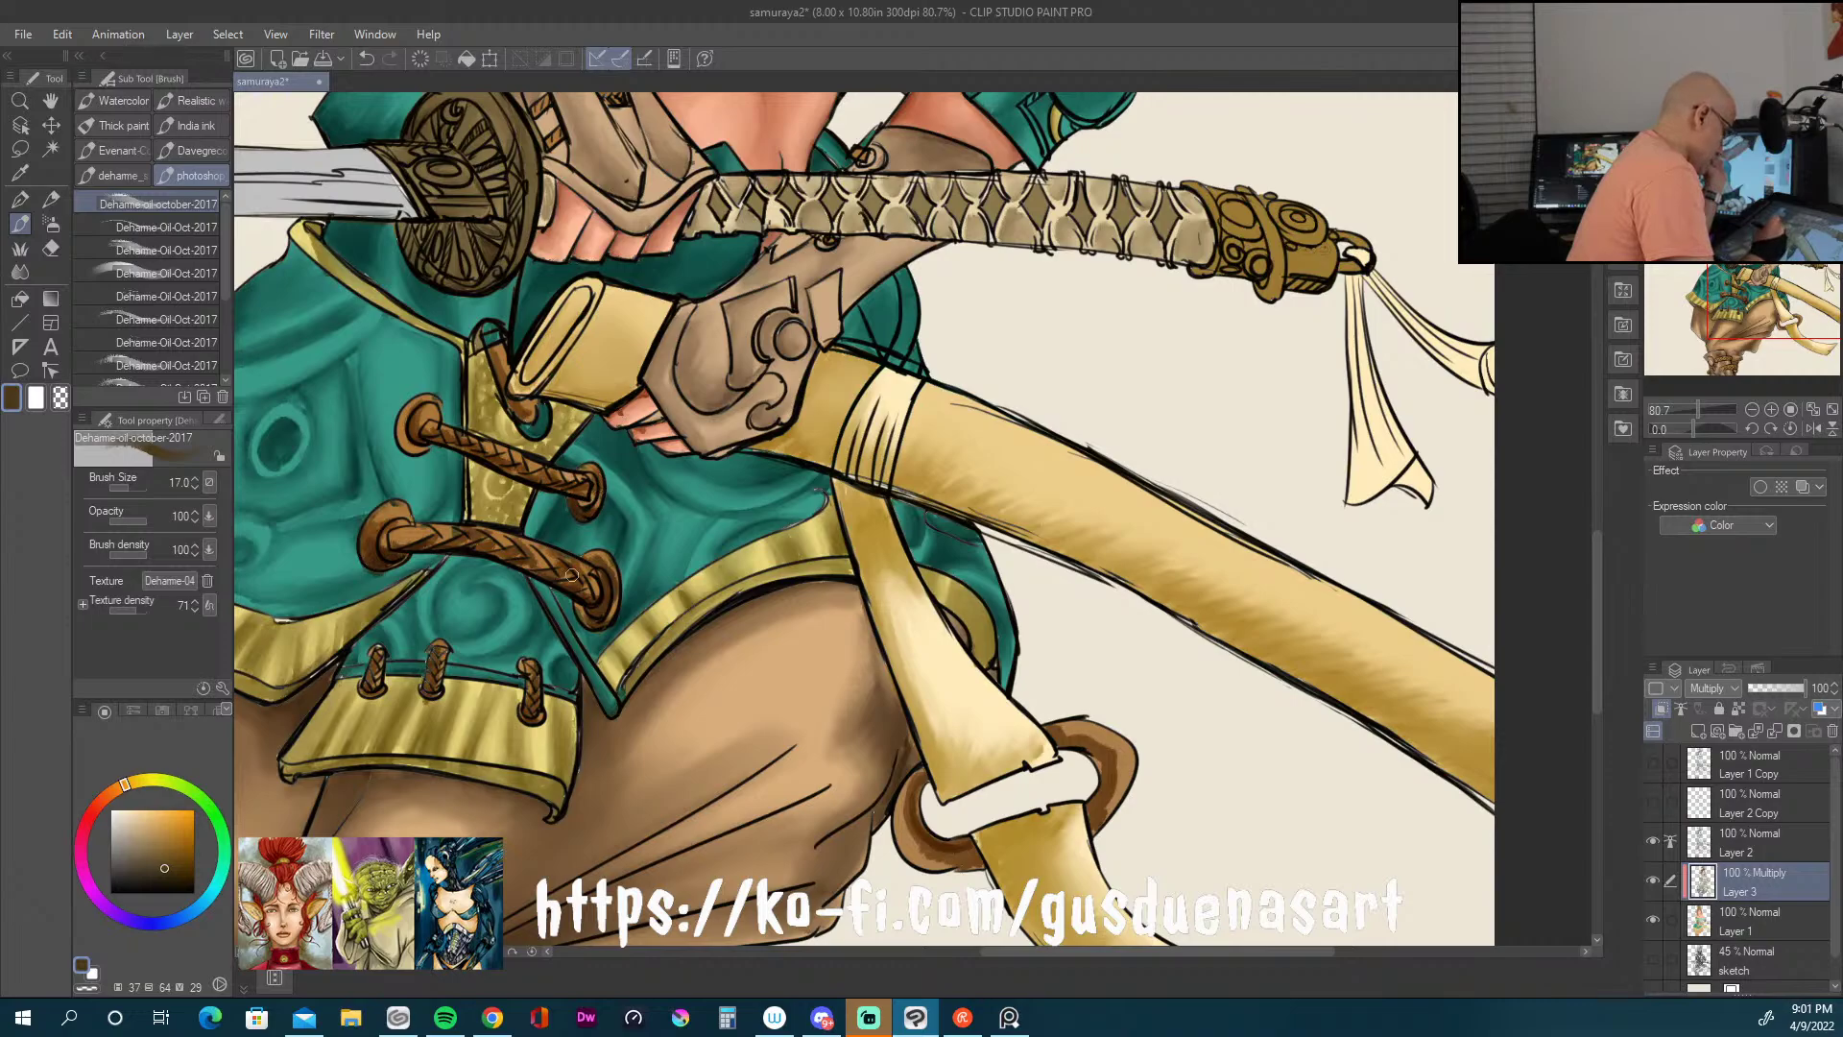
pyautogui.moveTo(540, 675); pyautogui.dragTo(538, 708)
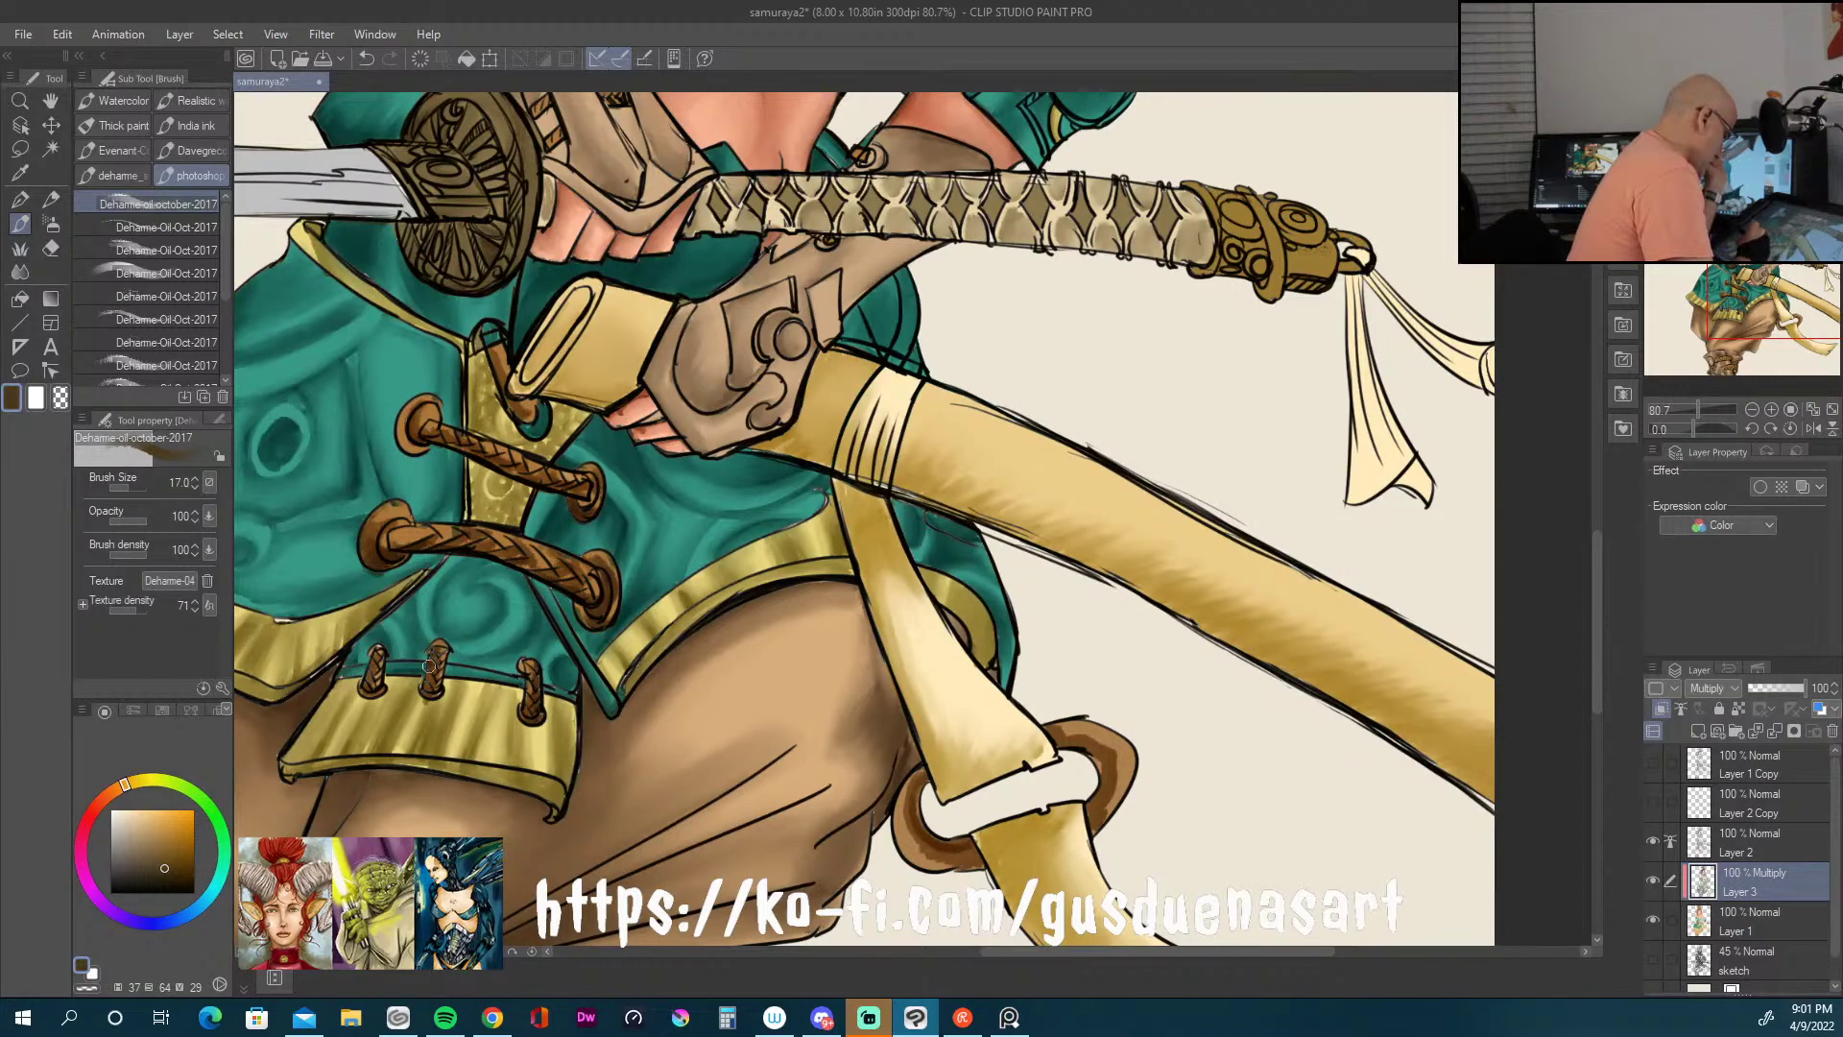
pyautogui.moveTo(378, 649); pyautogui.dragTo(373, 683)
pyautogui.moveTo(512, 359); pyautogui.dragTo(519, 413)
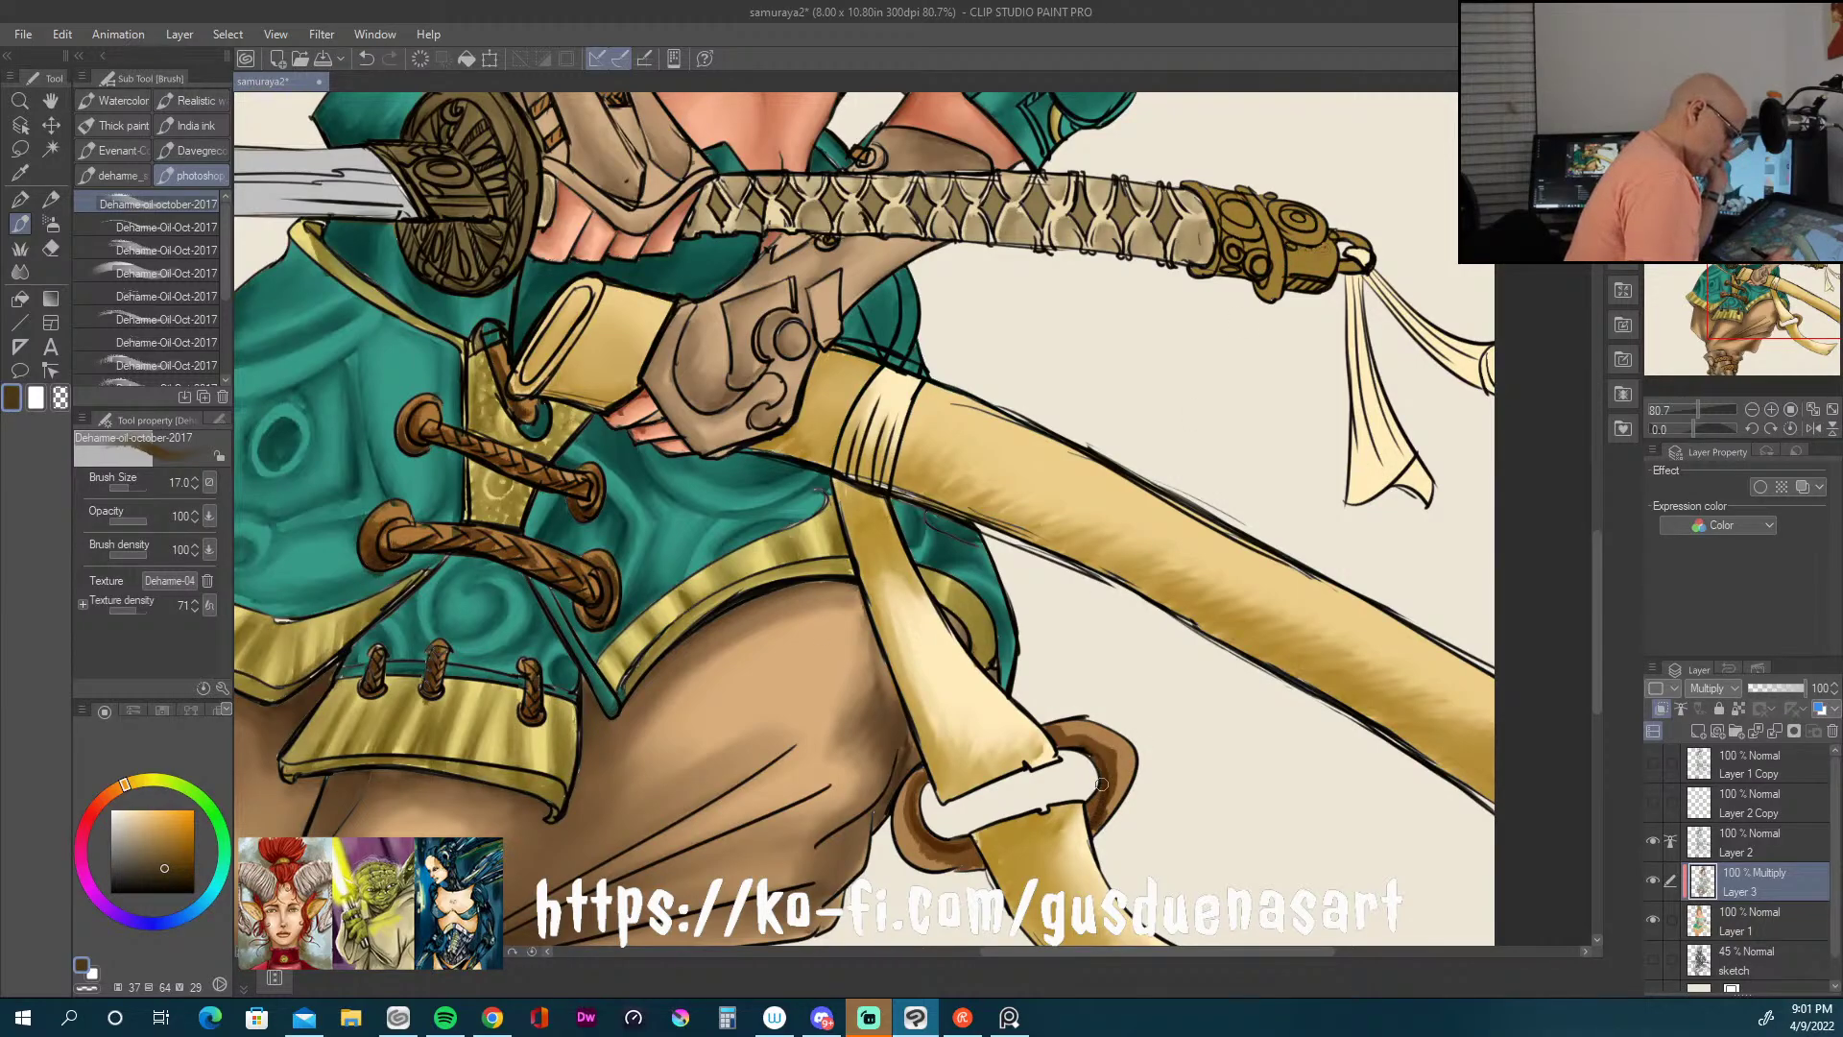
pyautogui.moveTo(920, 787); pyautogui.dragTo(968, 851)
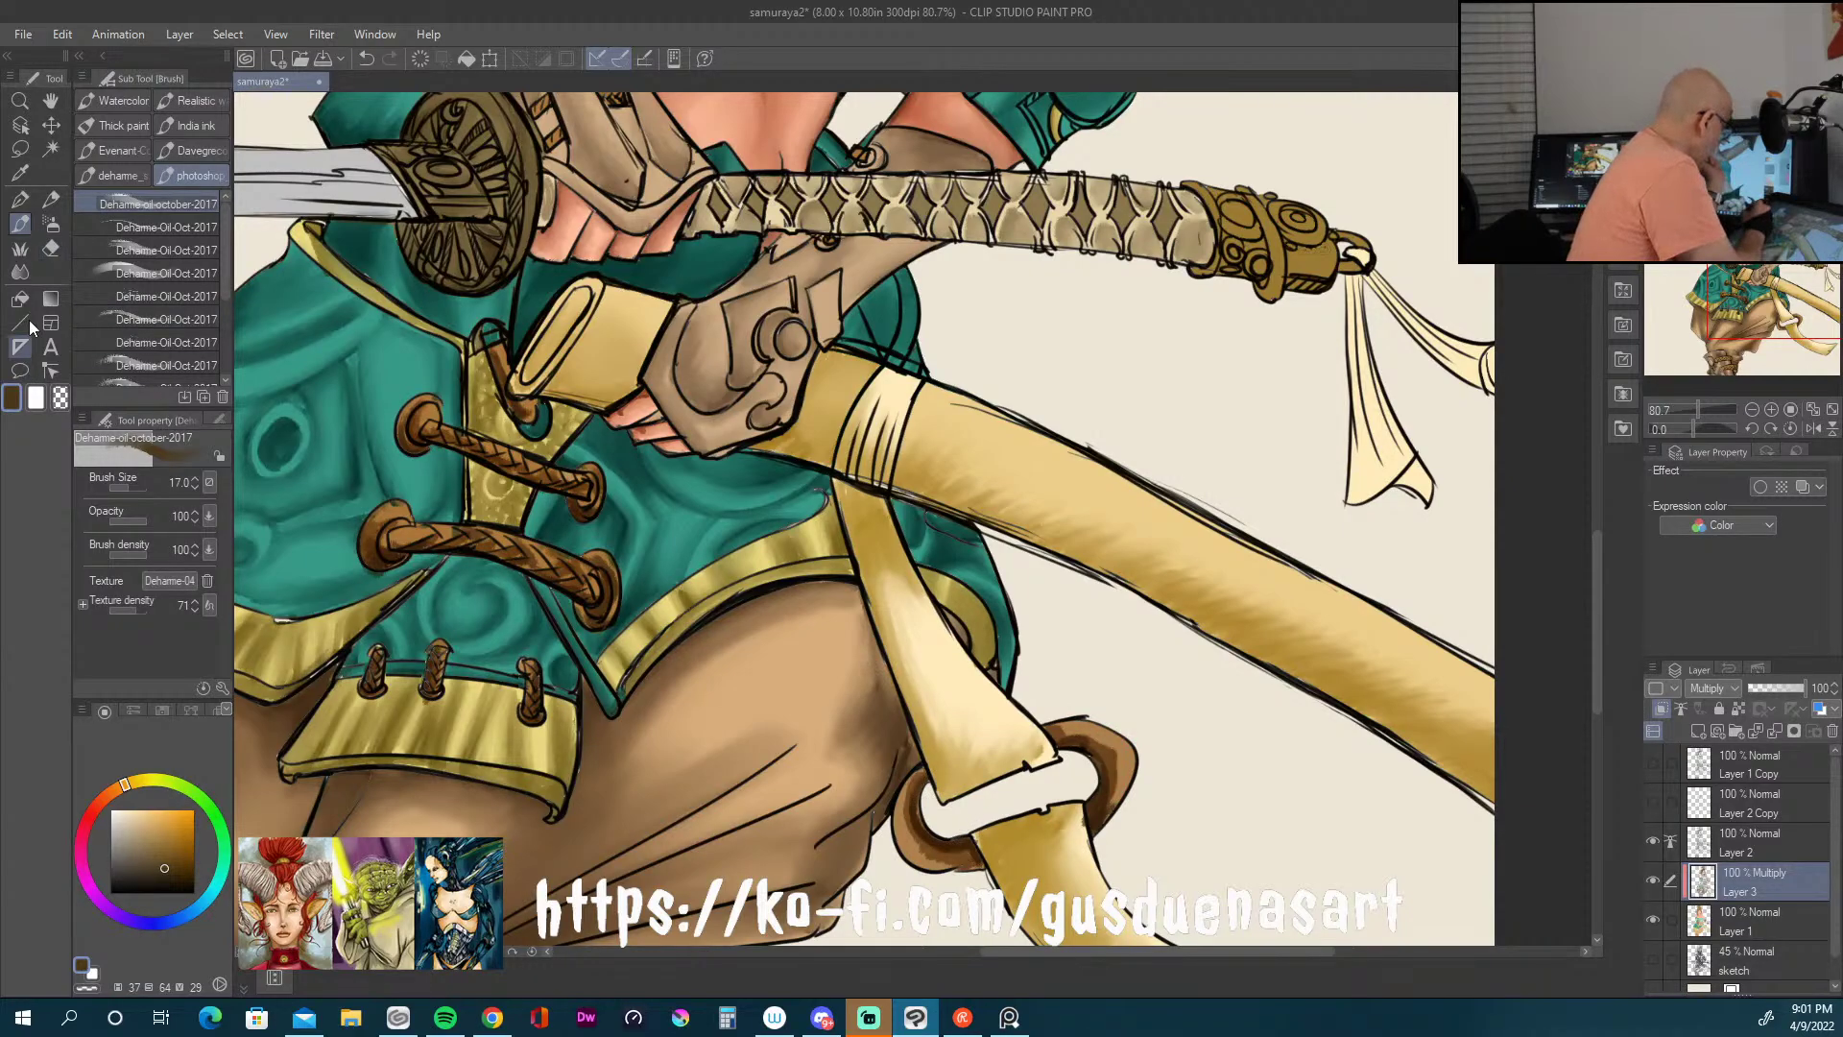
# Step: Blend the shadows on the braided cords, small knots, scabbard loop and brown sash ring with the Blend tool at size 19
pyautogui.click(20, 272)
pyautogui.moveTo(427, 417); pyautogui.dragTo(579, 498)
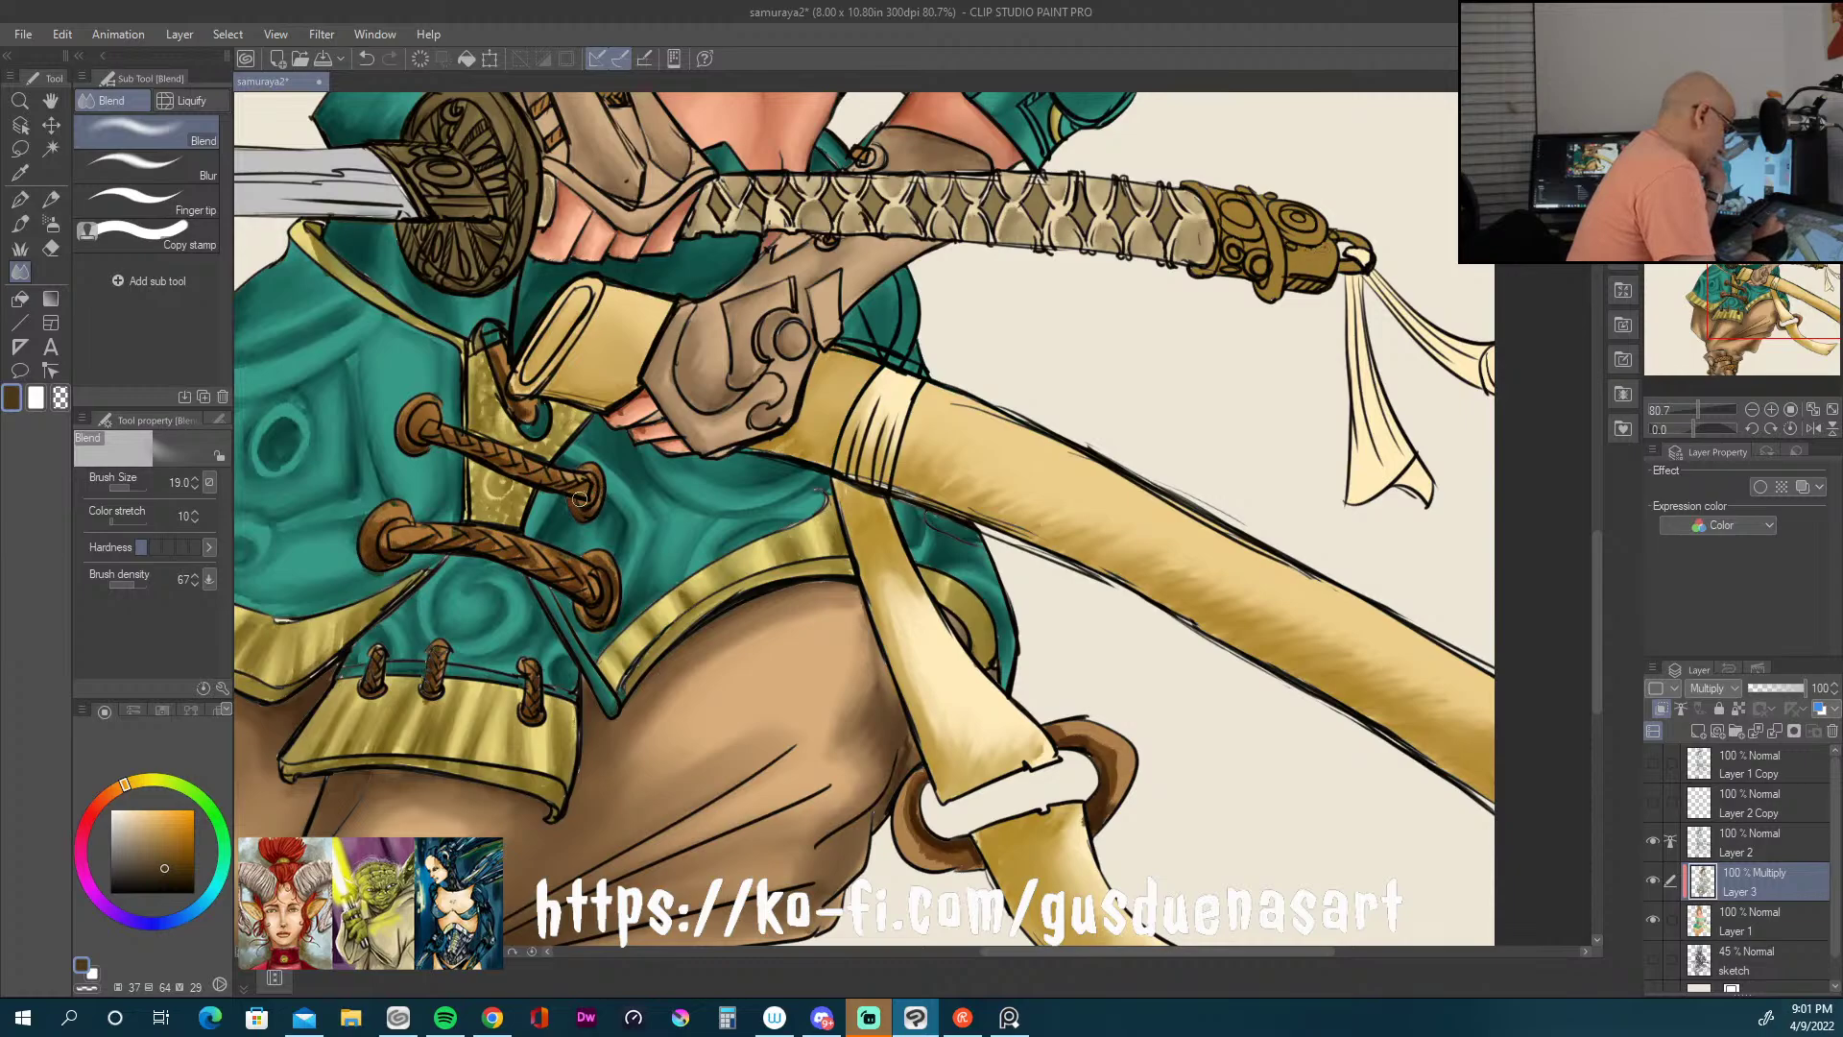
pyautogui.moveTo(500, 359); pyautogui.dragTo(523, 407)
pyautogui.moveTo(438, 651)
pyautogui.mouseDown()
pyautogui.moveTo(433, 695)
pyautogui.moveTo(556, 689)
pyautogui.moveTo(530, 665)
pyautogui.moveTo(534, 718)
pyautogui.mouseUp()
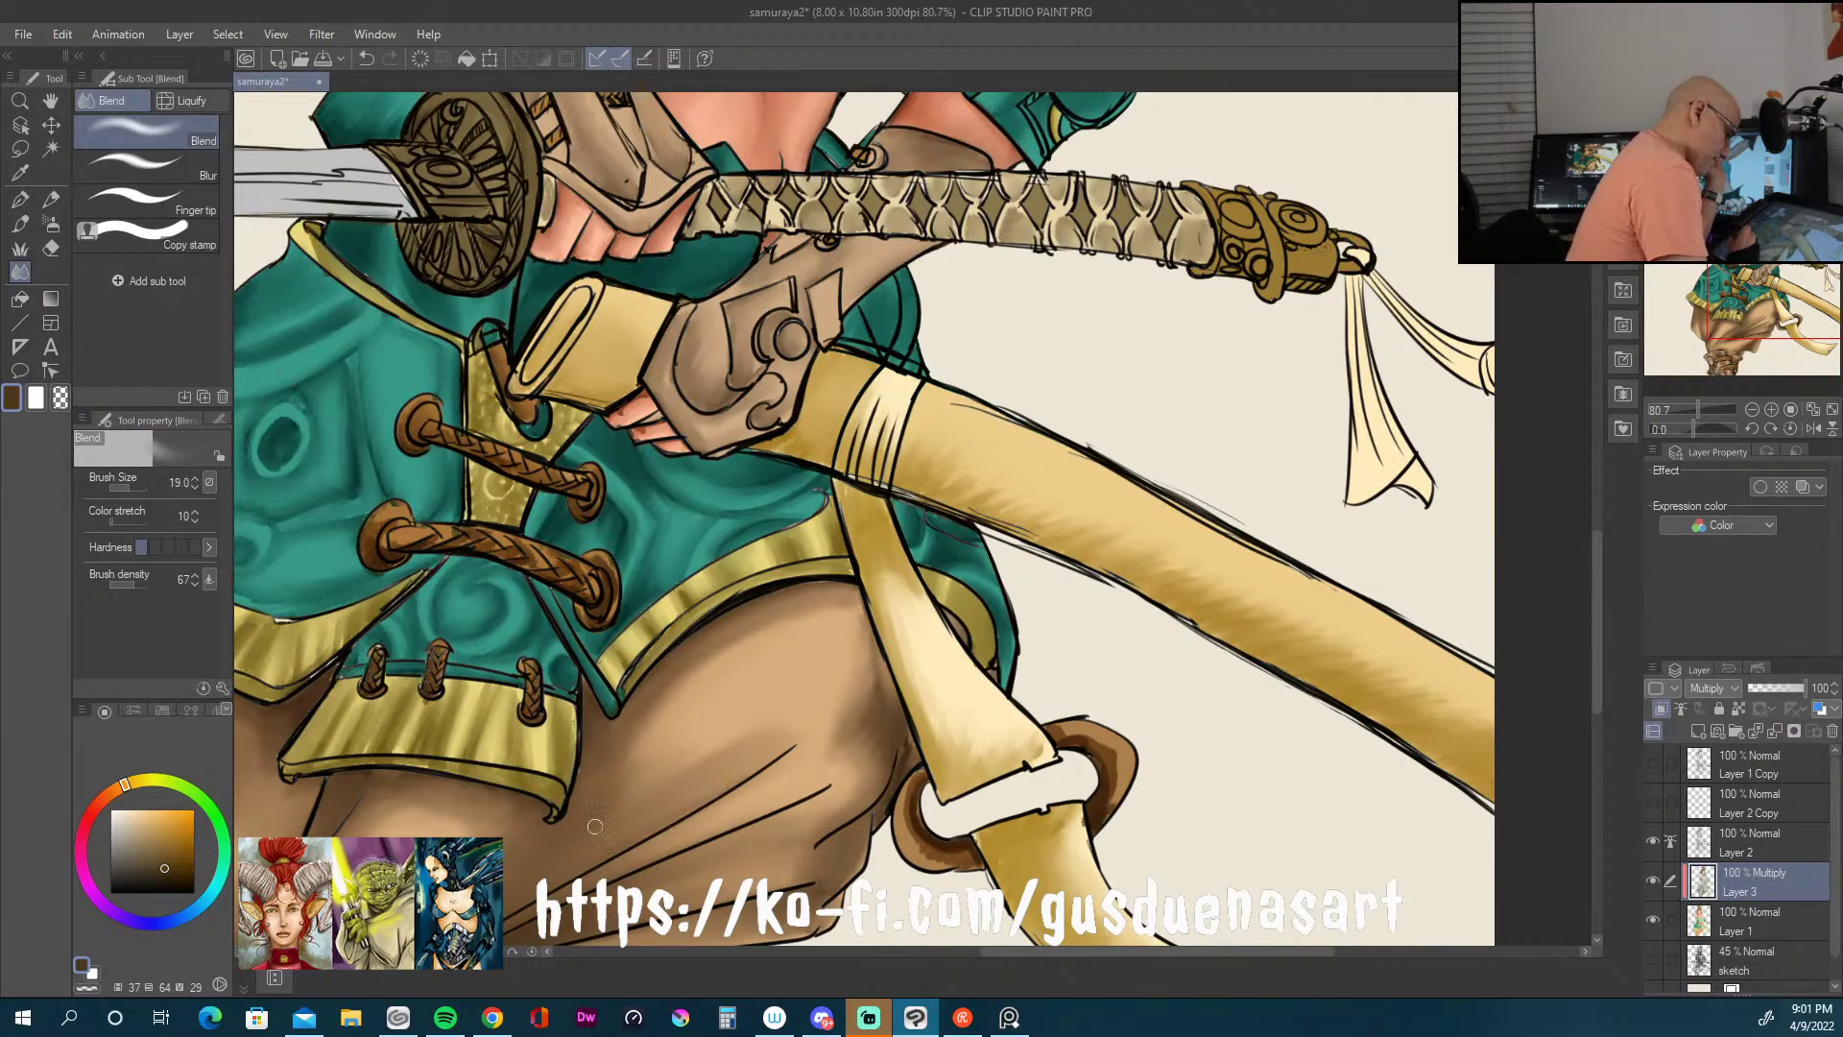
pyautogui.moveTo(907, 797)
pyautogui.mouseDown()
pyautogui.moveTo(934, 859)
pyautogui.moveTo(981, 860)
pyautogui.mouseUp()
pyautogui.moveTo(1112, 804)
pyautogui.mouseDown()
pyautogui.moveTo(1123, 762)
pyautogui.moveTo(1065, 730)
pyautogui.mouseUp()
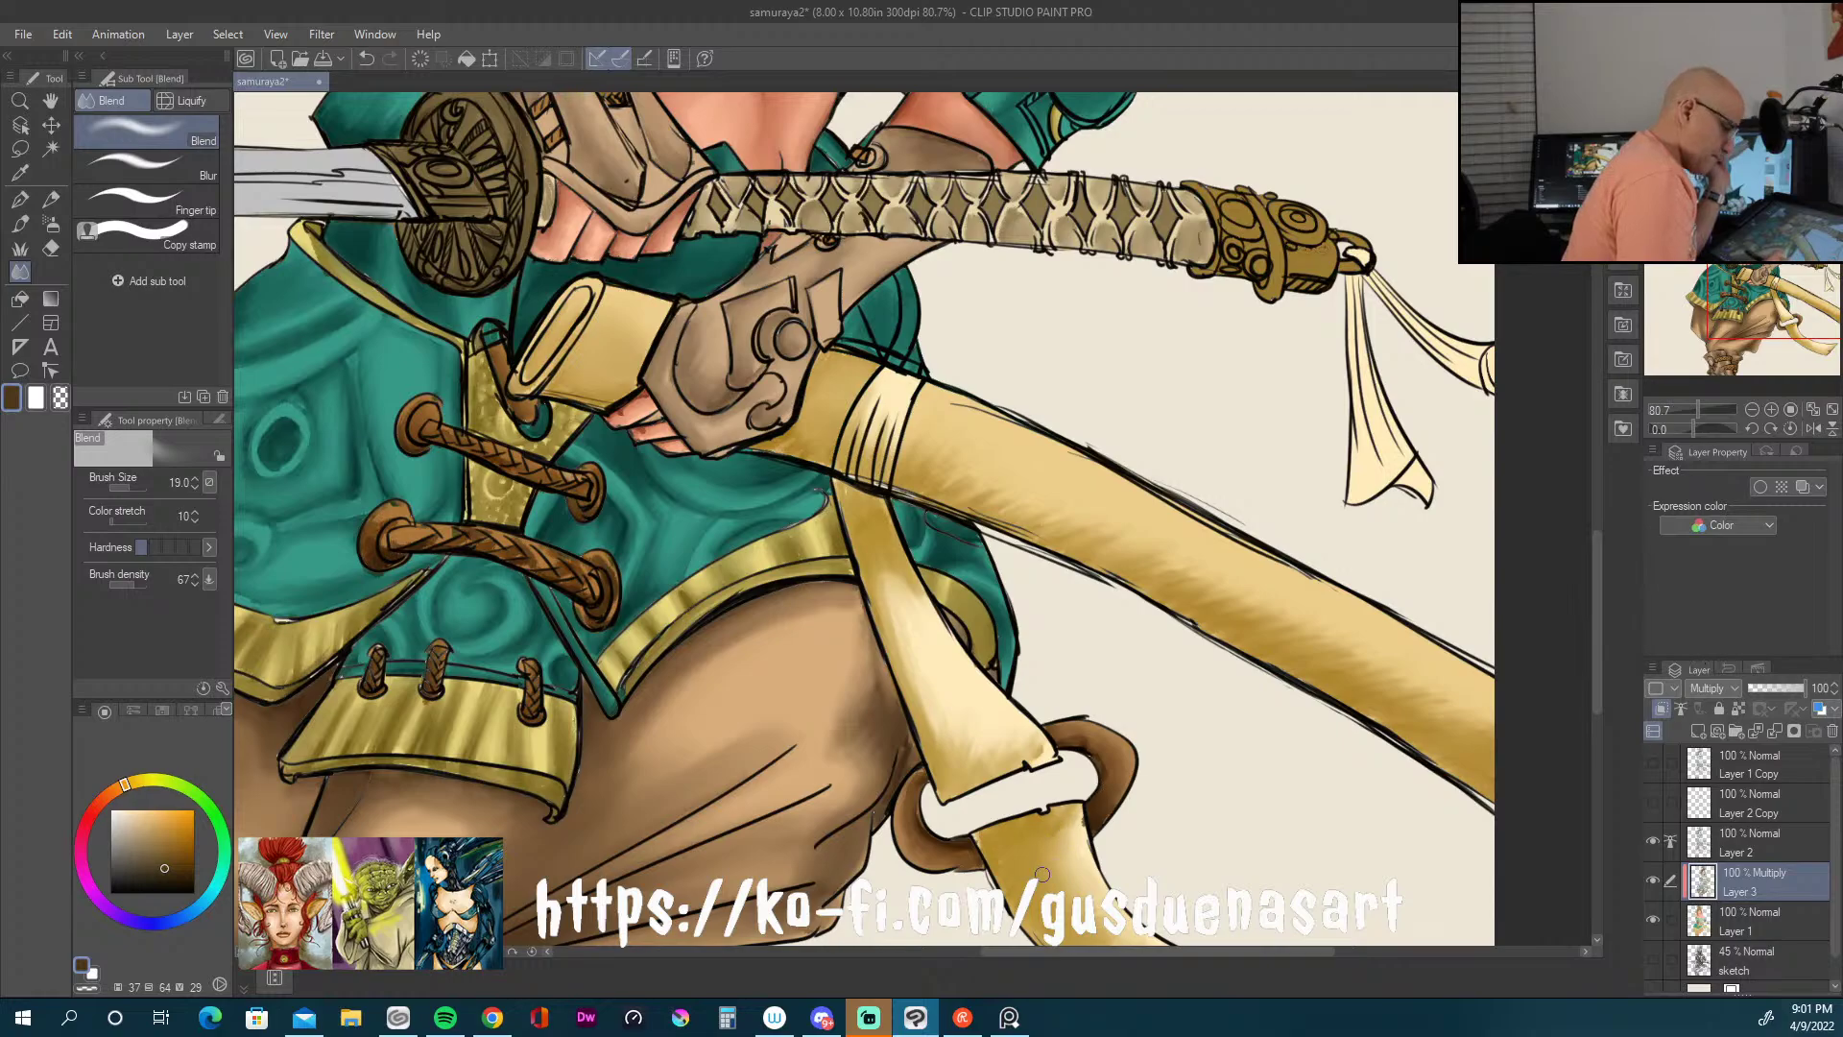
# Step: Shade the ornamented pommel of the sword on the Multiply layer with the Dehame-oil-october-2017 brush at size 17
pyautogui.click(20, 224)
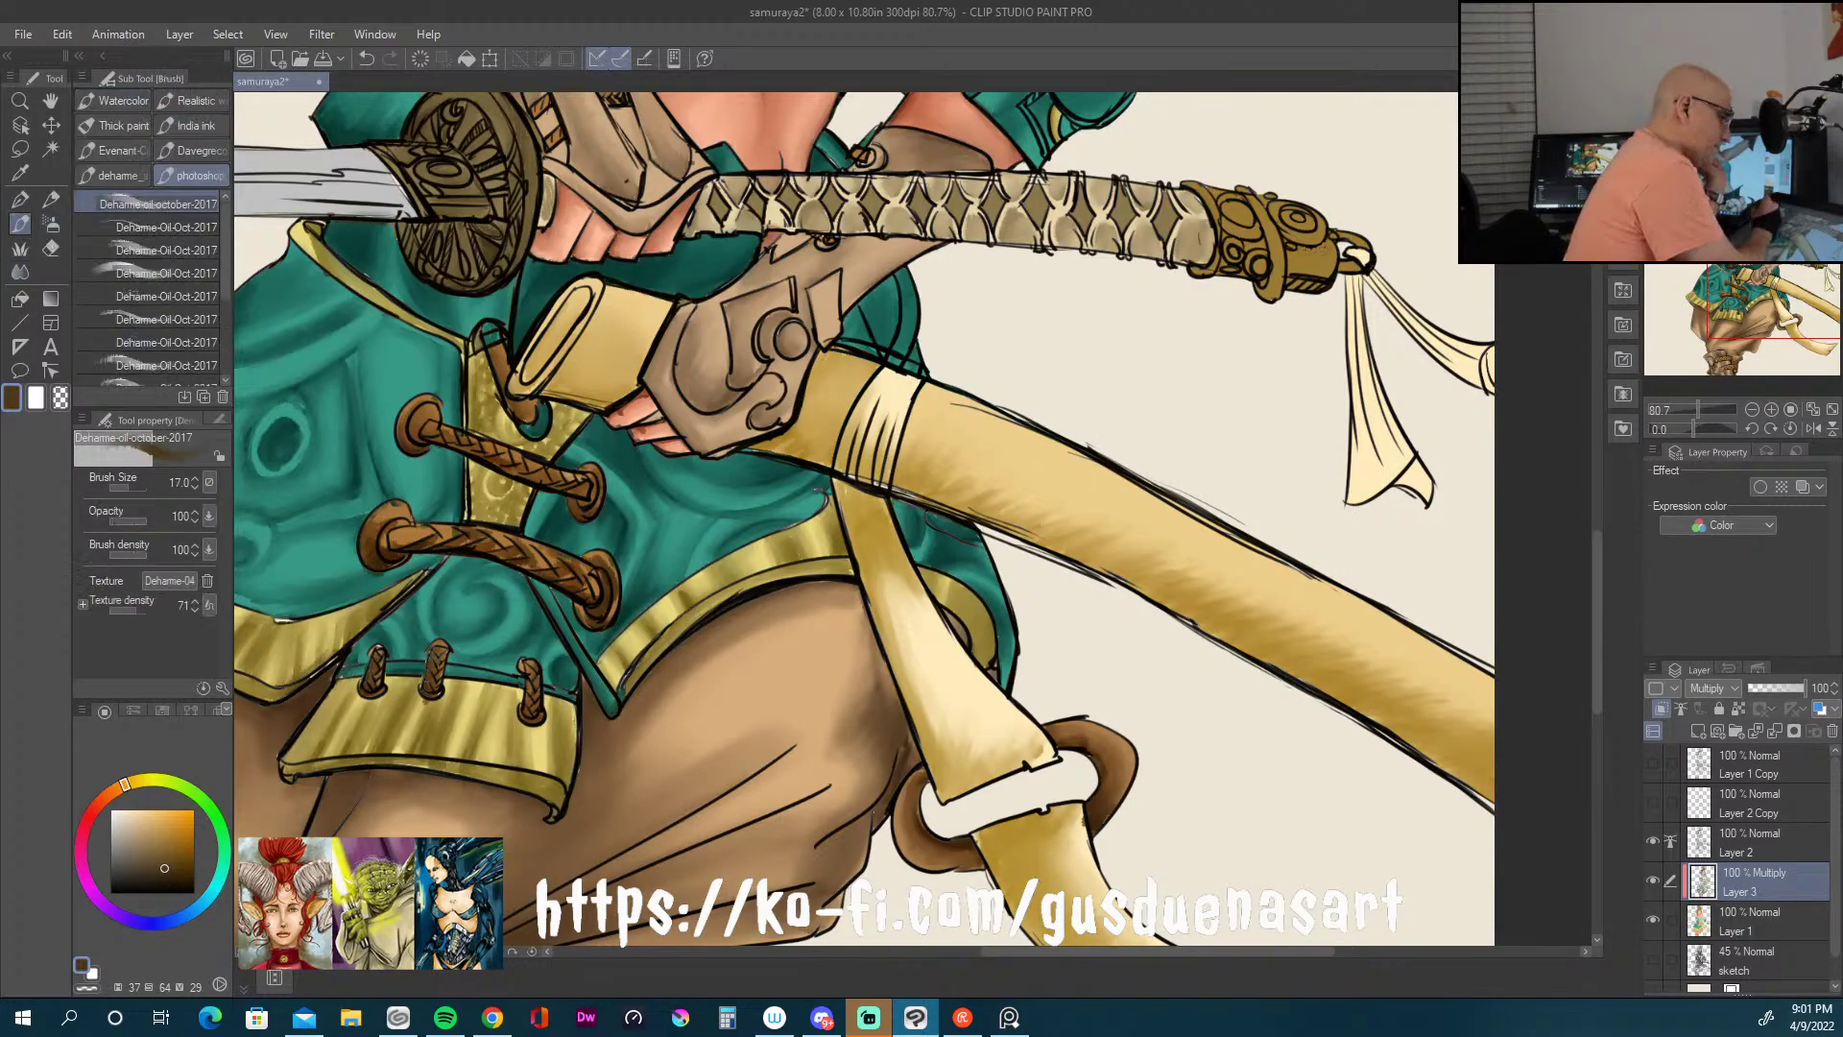
pyautogui.moveTo(1262, 207)
pyautogui.mouseDown()
pyautogui.moveTo(1266, 290)
pyautogui.moveTo(1285, 234)
pyautogui.moveTo(1287, 278)
pyautogui.moveTo(1300, 252)
pyautogui.moveTo(1327, 268)
pyautogui.moveTo(1294, 287)
pyautogui.moveTo(1303, 213)
pyautogui.mouseUp()
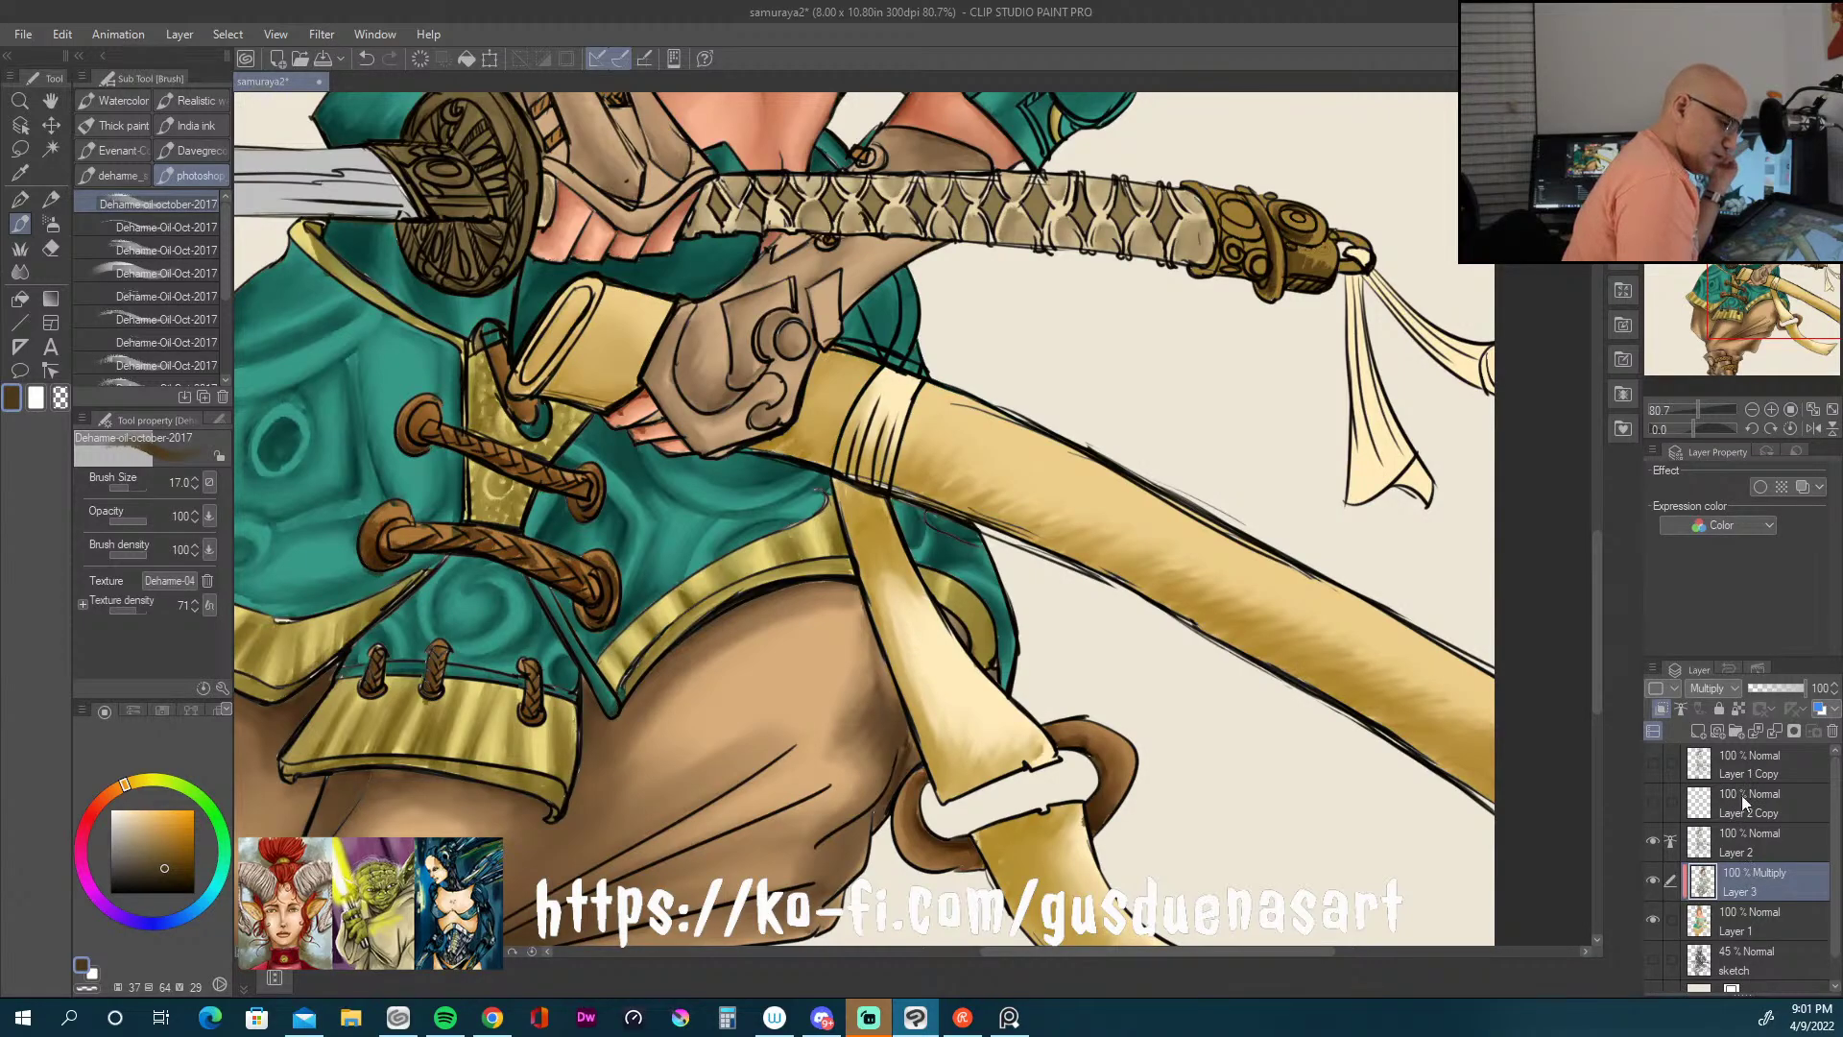
pyautogui.click(1739, 837)
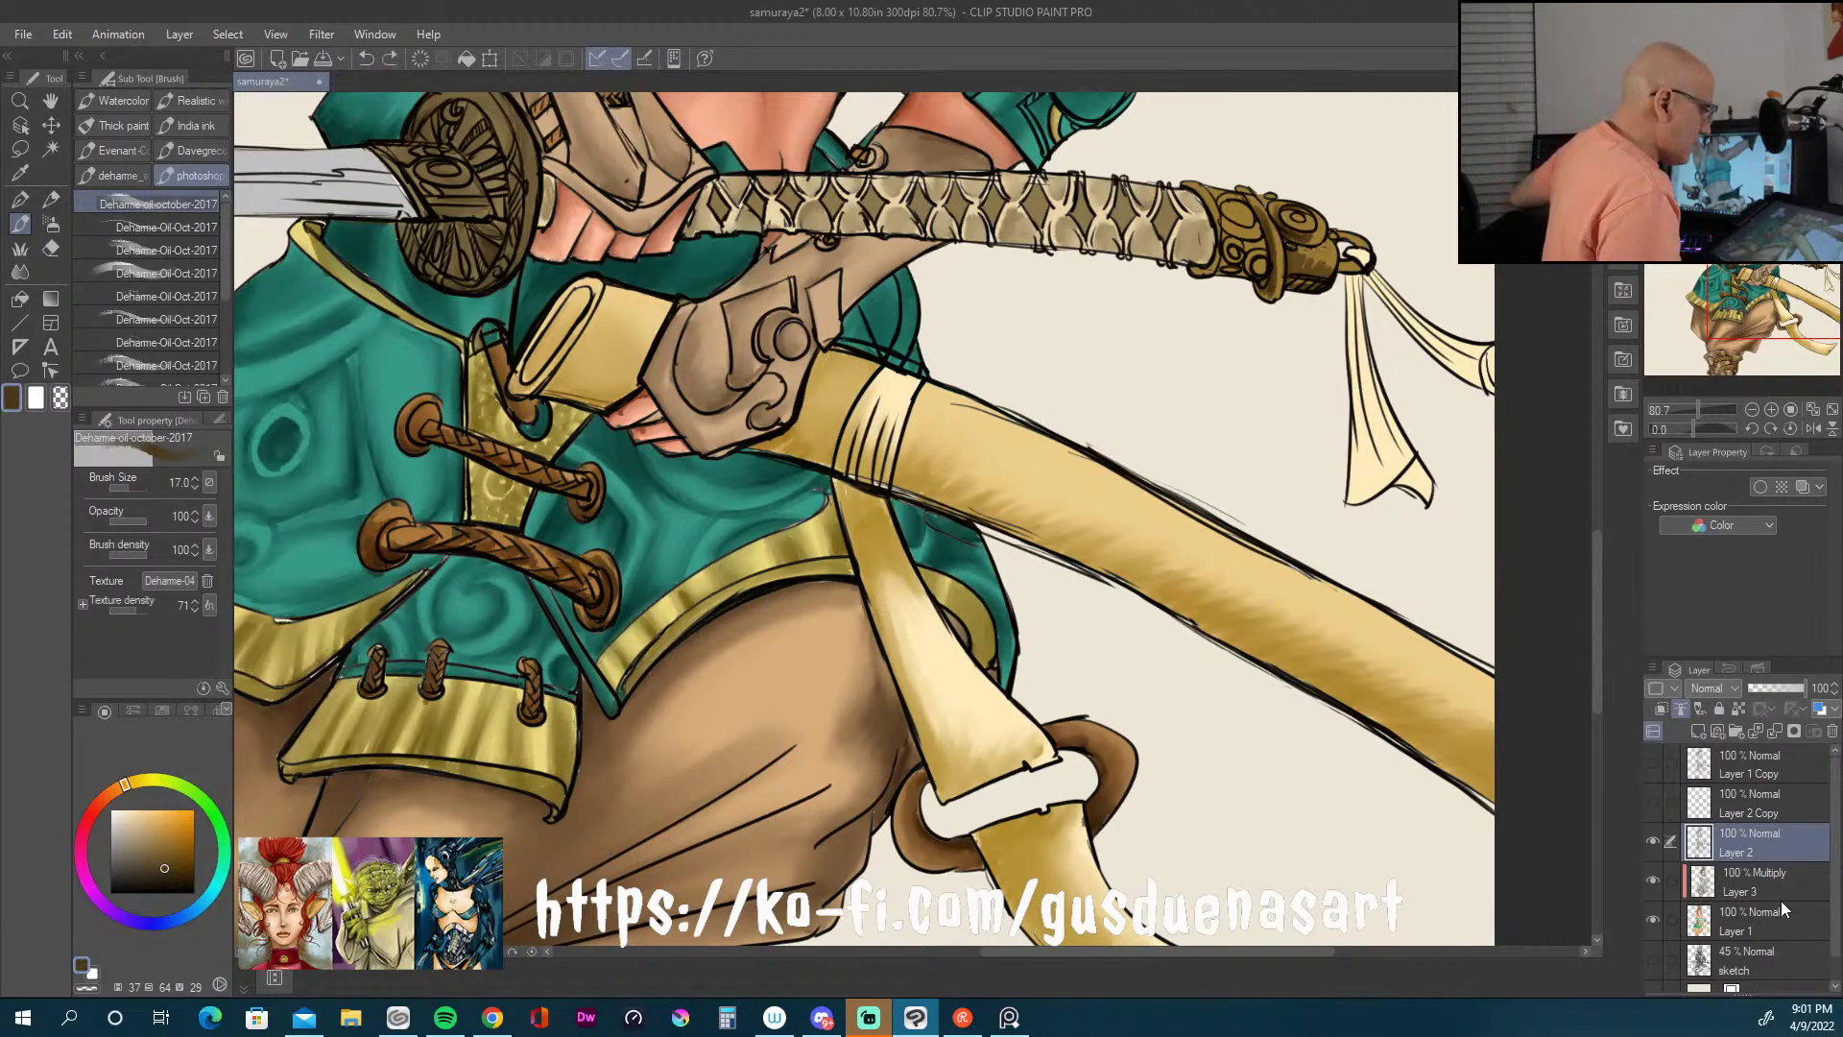
pyautogui.click(1753, 876)
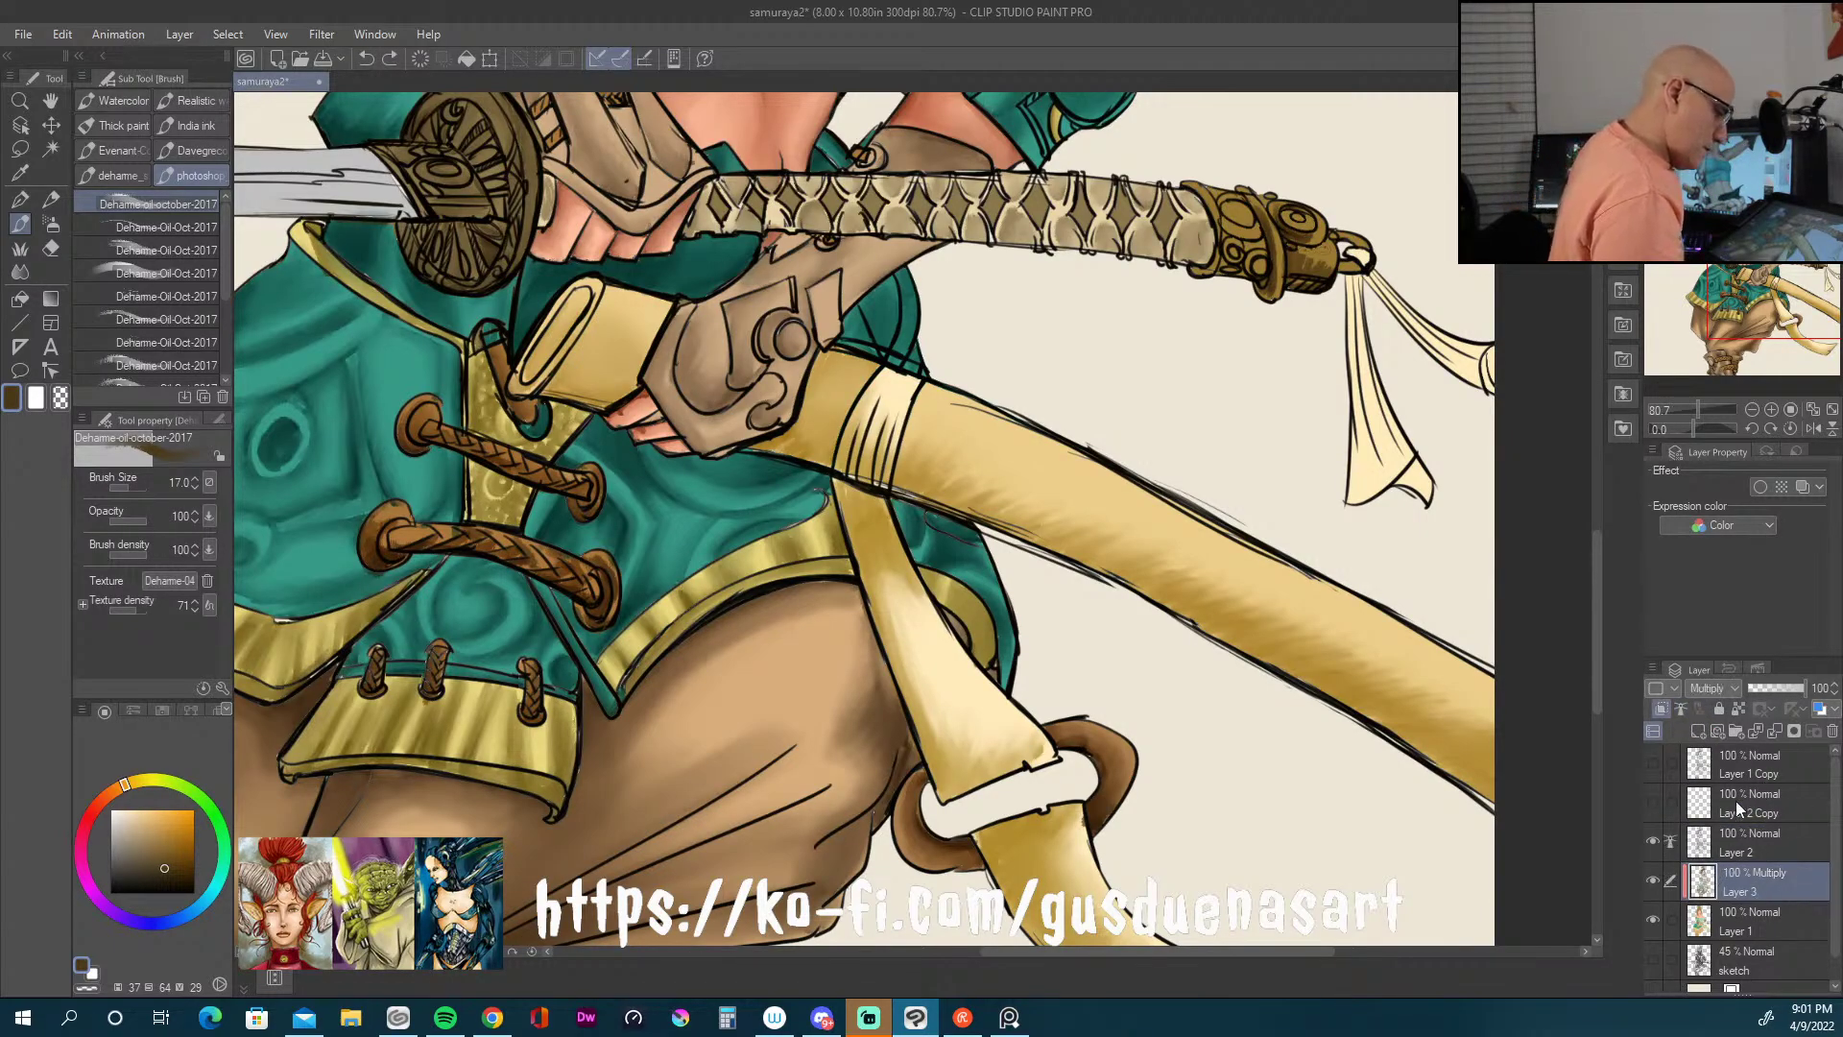
pyautogui.click(1716, 732)
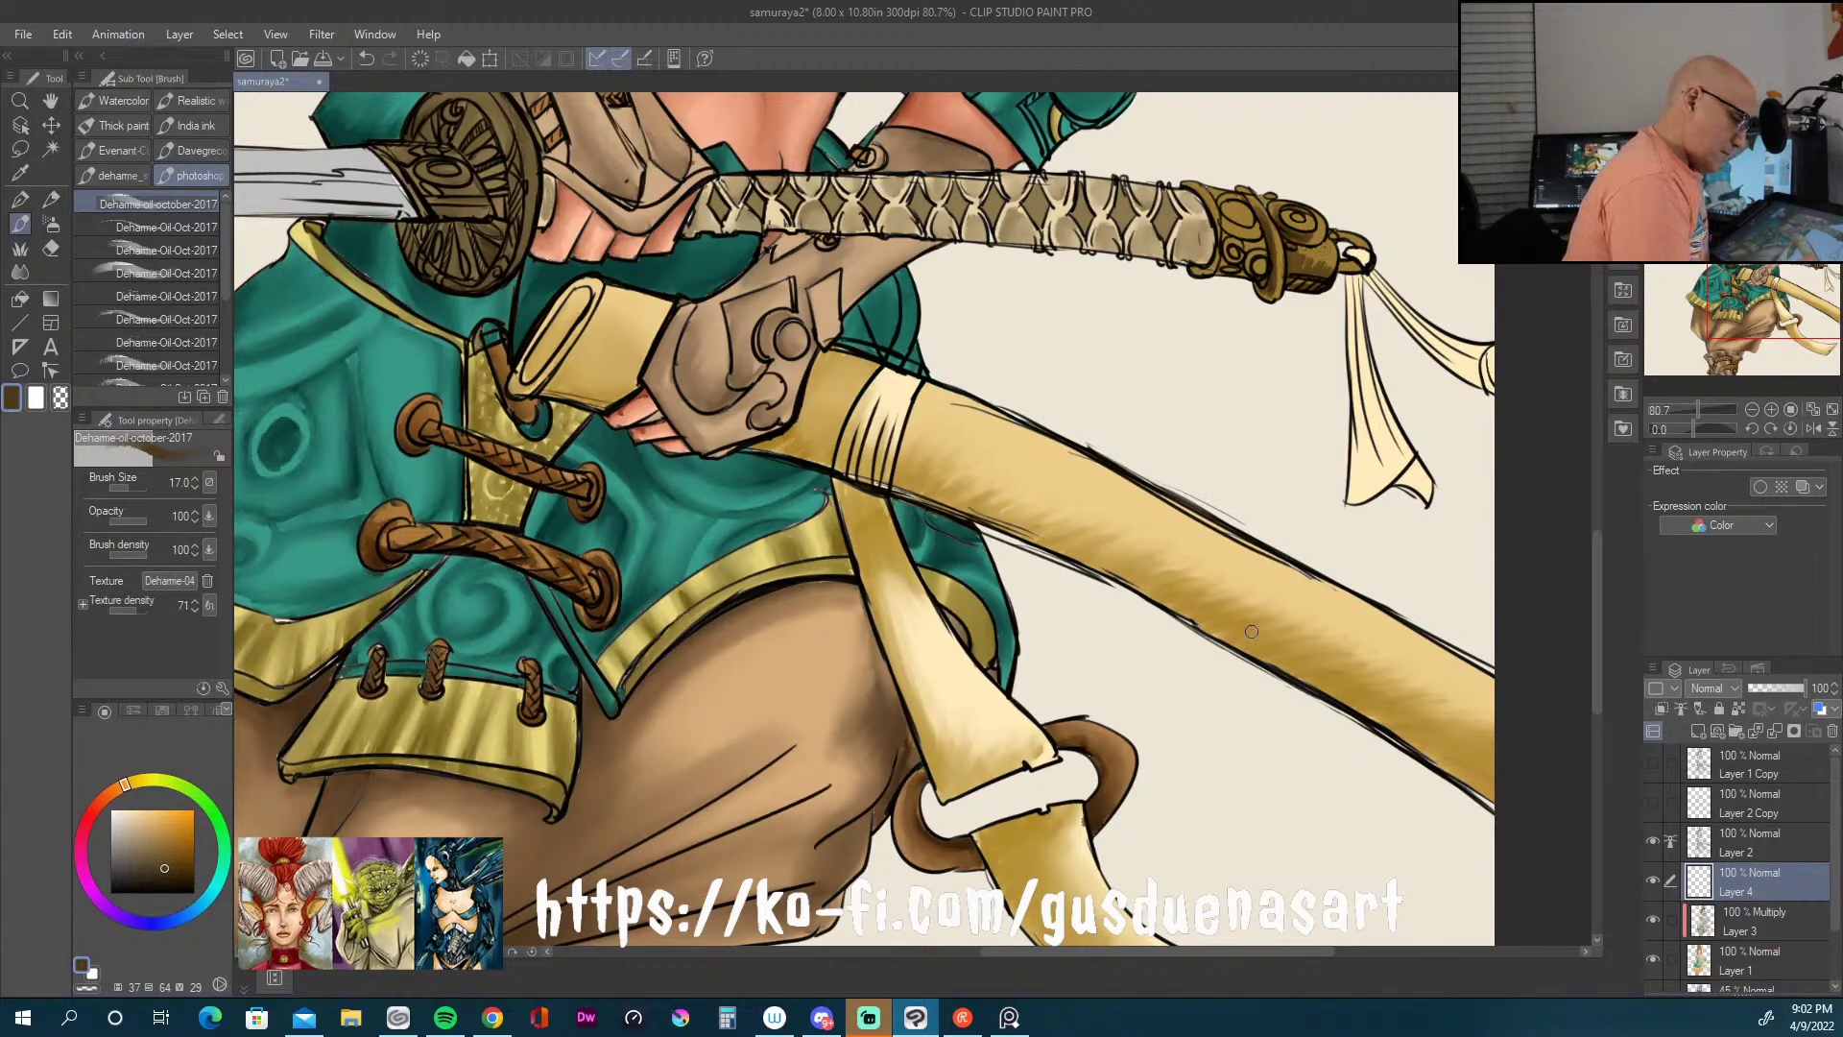
pyautogui.moveTo(1753, 879); pyautogui.dragTo(1770, 806)
pyautogui.click(1755, 881)
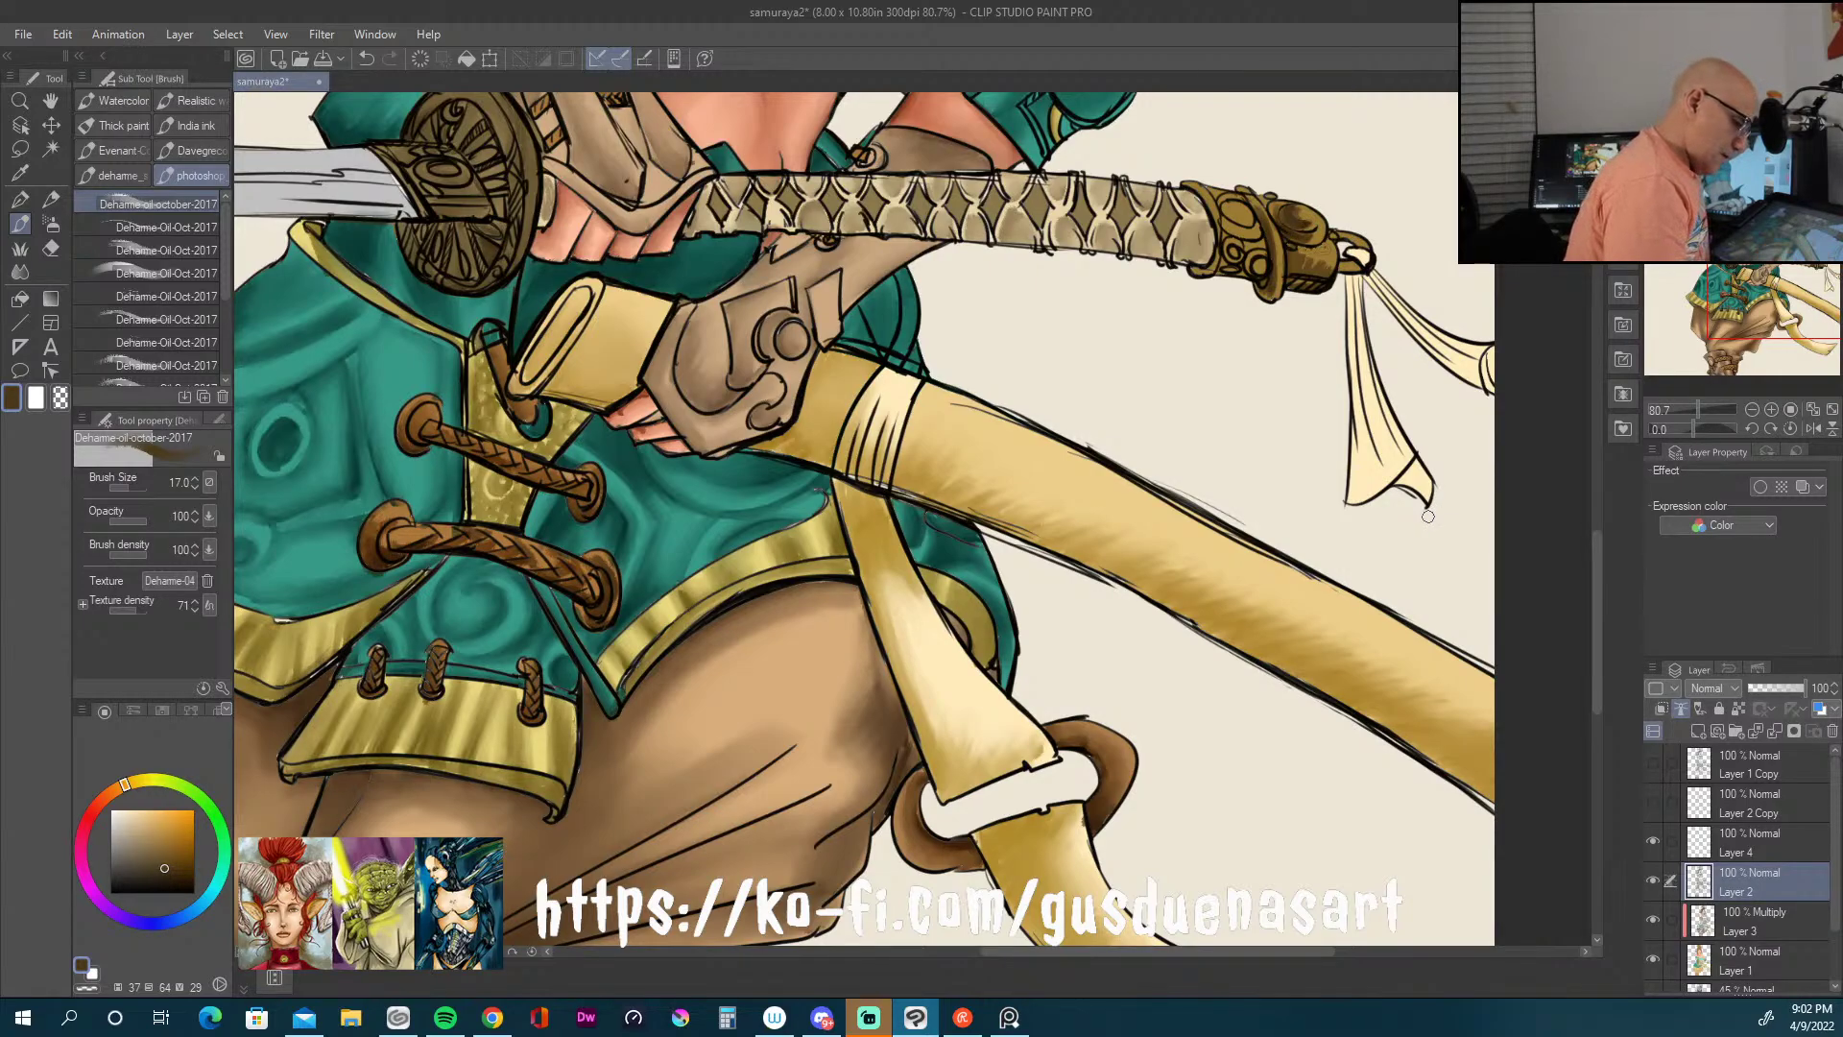
pyautogui.click(1770, 841)
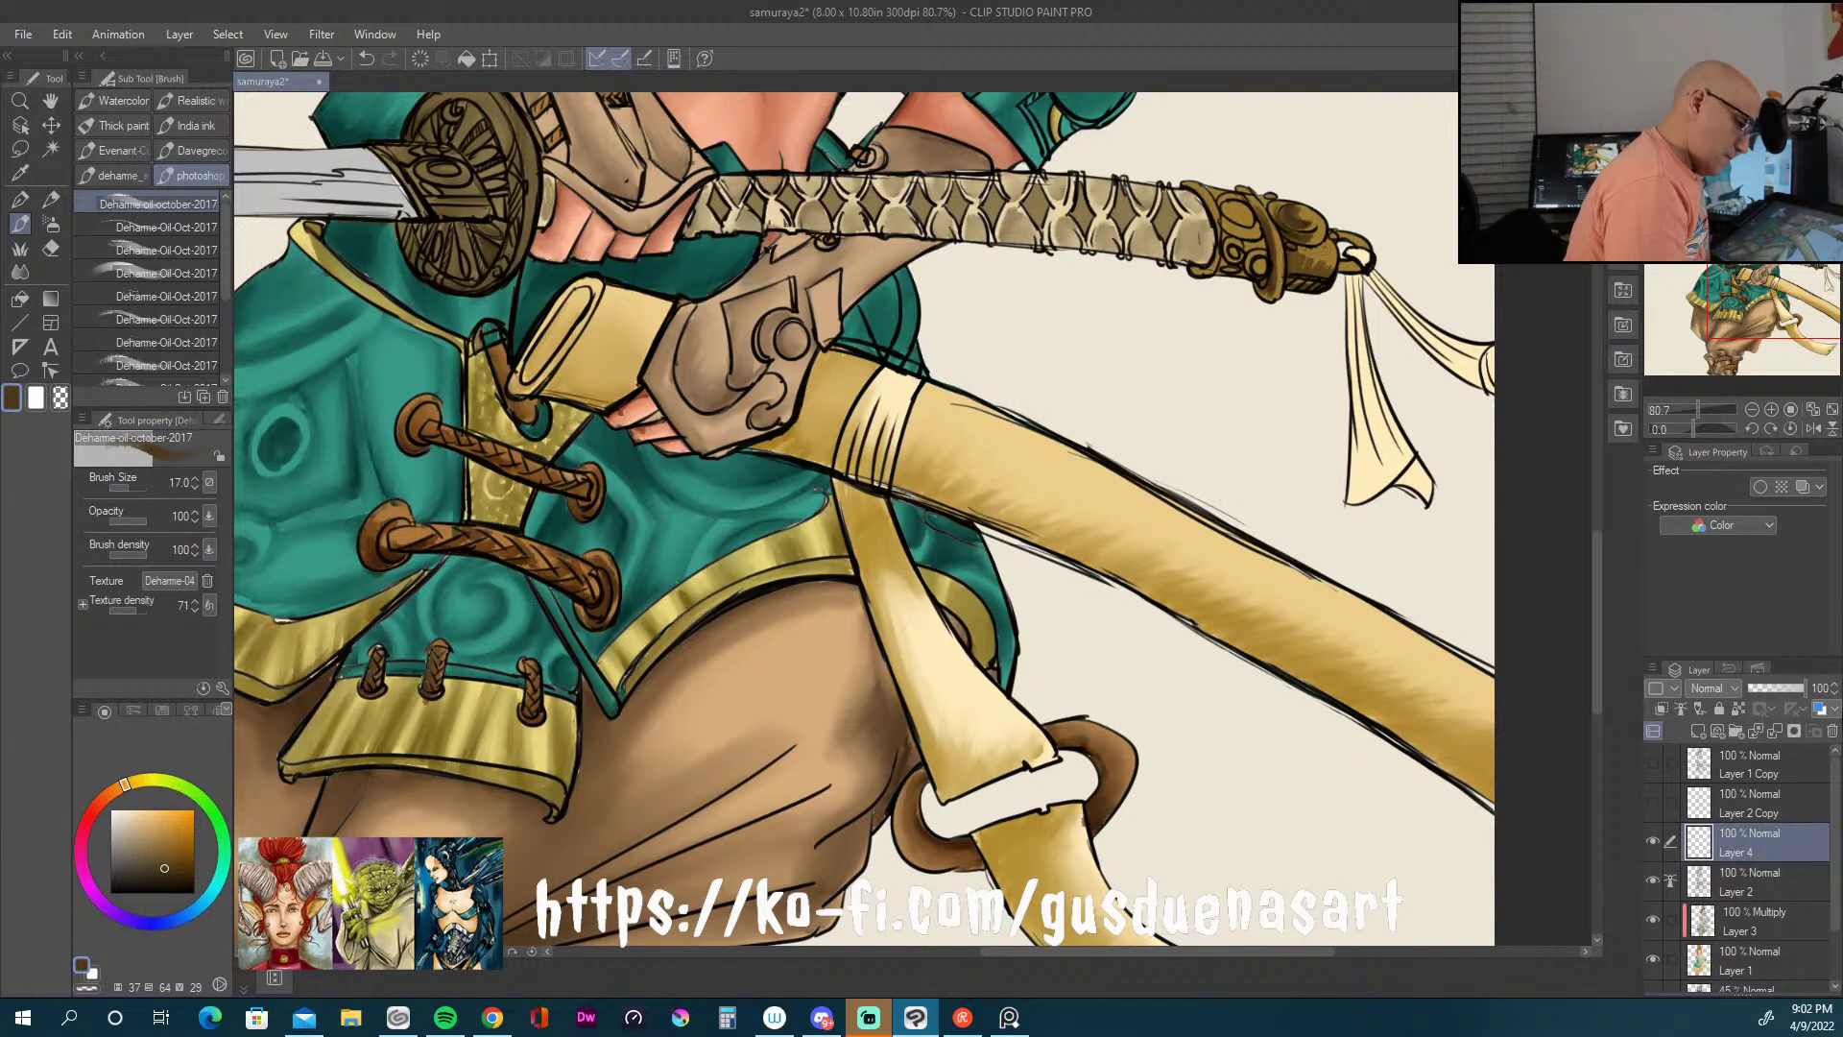
pyautogui.click(1831, 731)
# Step: Deepen the shadows on the sword's pommel and the adjoining end of the wrapped handle on the Multiply layer
pyautogui.click(933, 381)
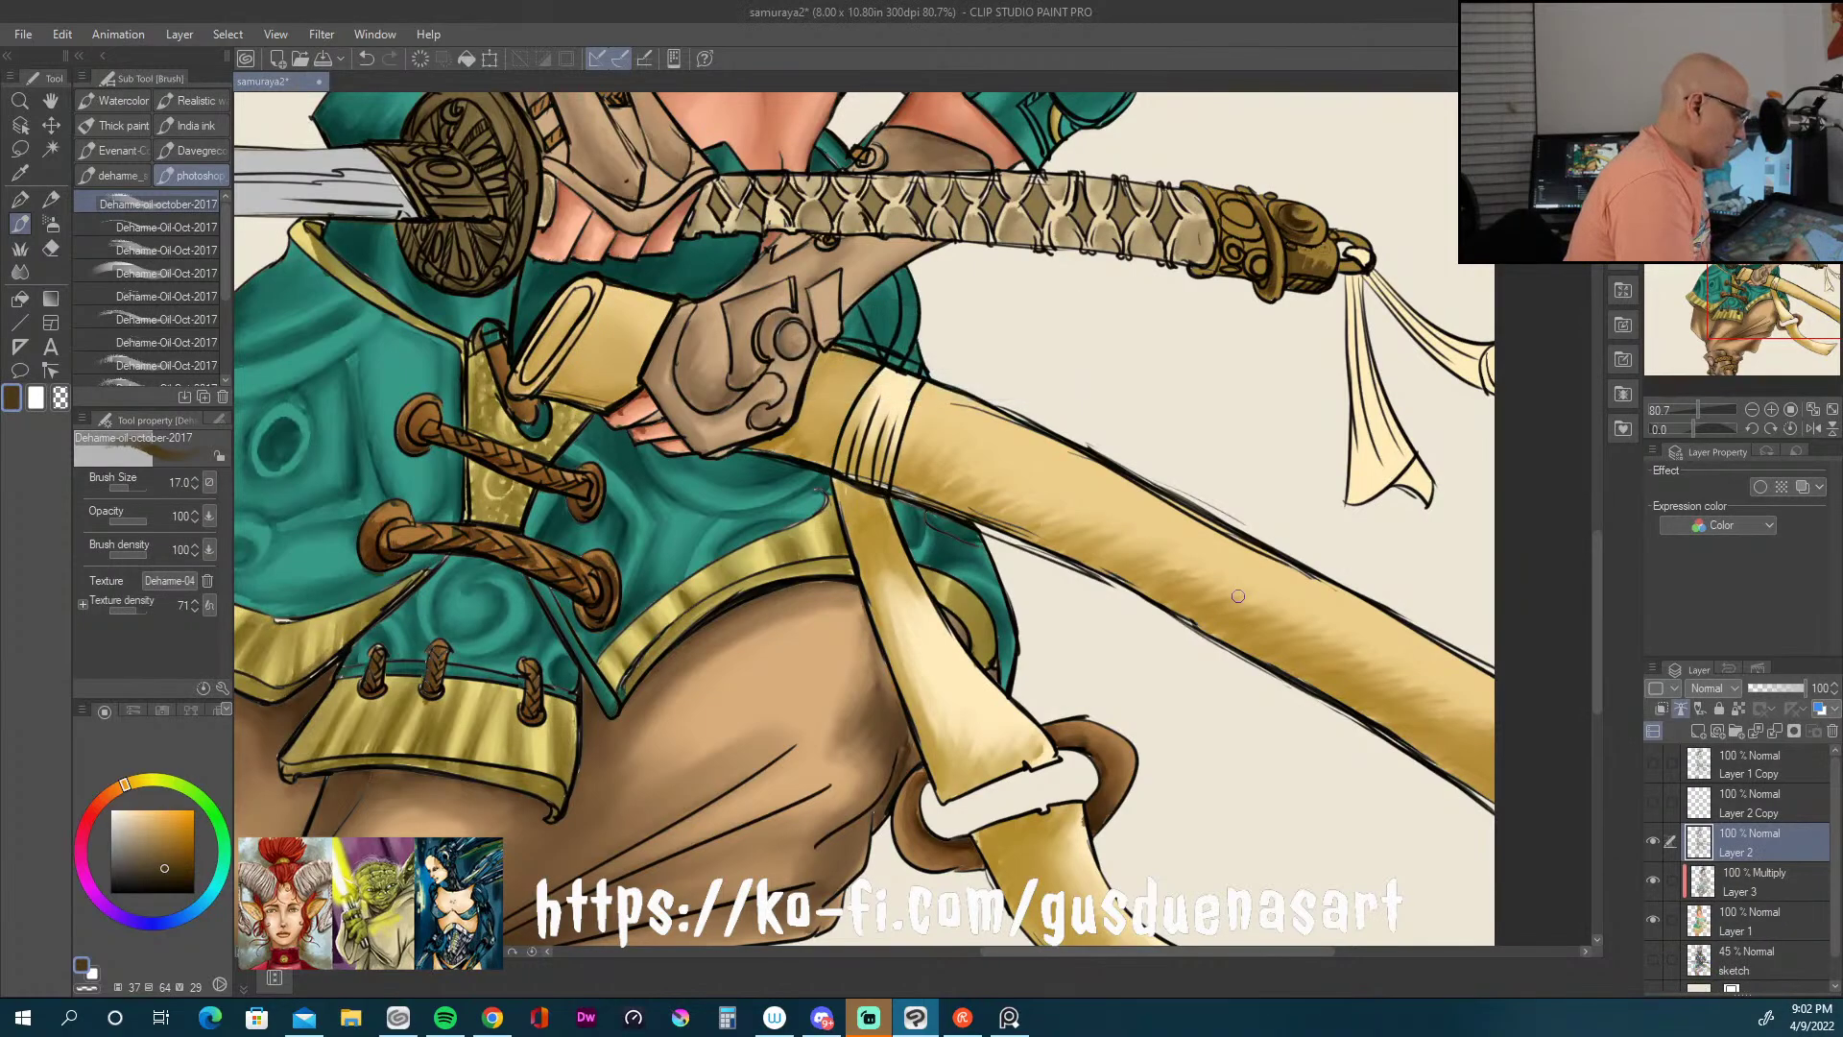
pyautogui.click(1783, 885)
pyautogui.moveTo(1317, 220); pyautogui.dragTo(1243, 221)
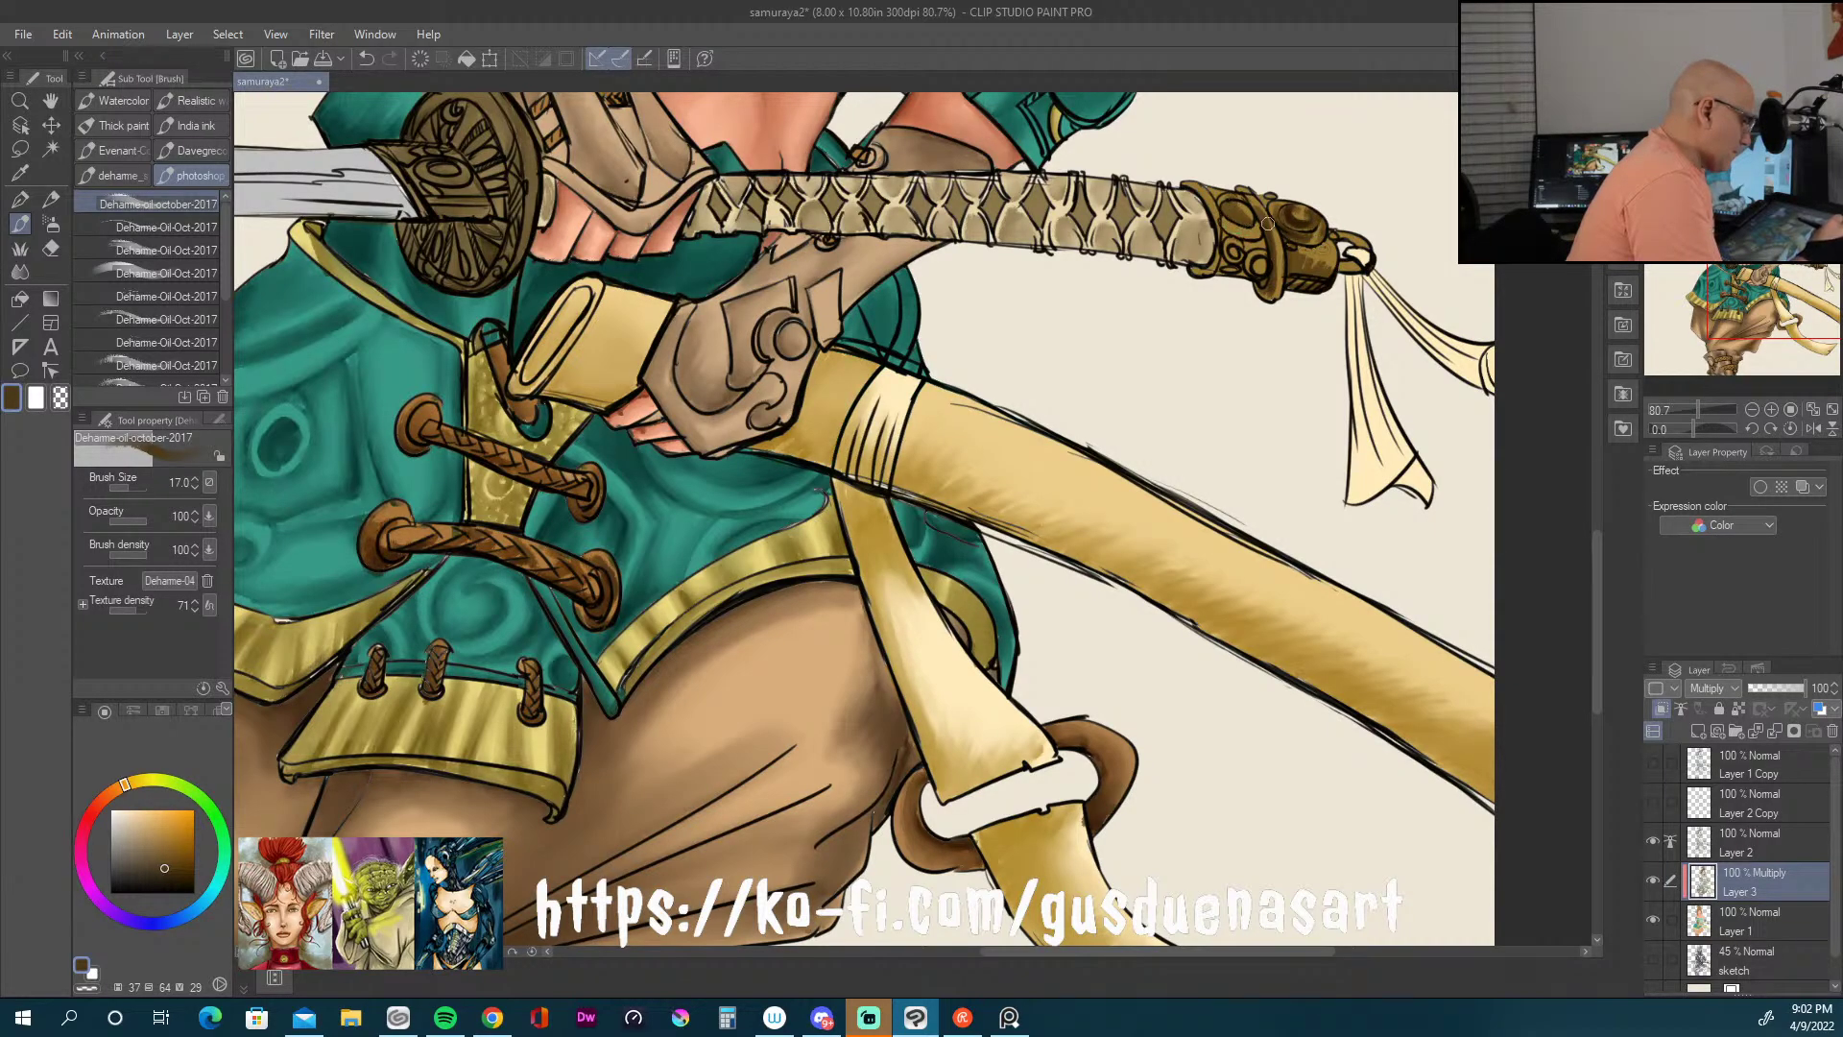
pyautogui.click(1743, 842)
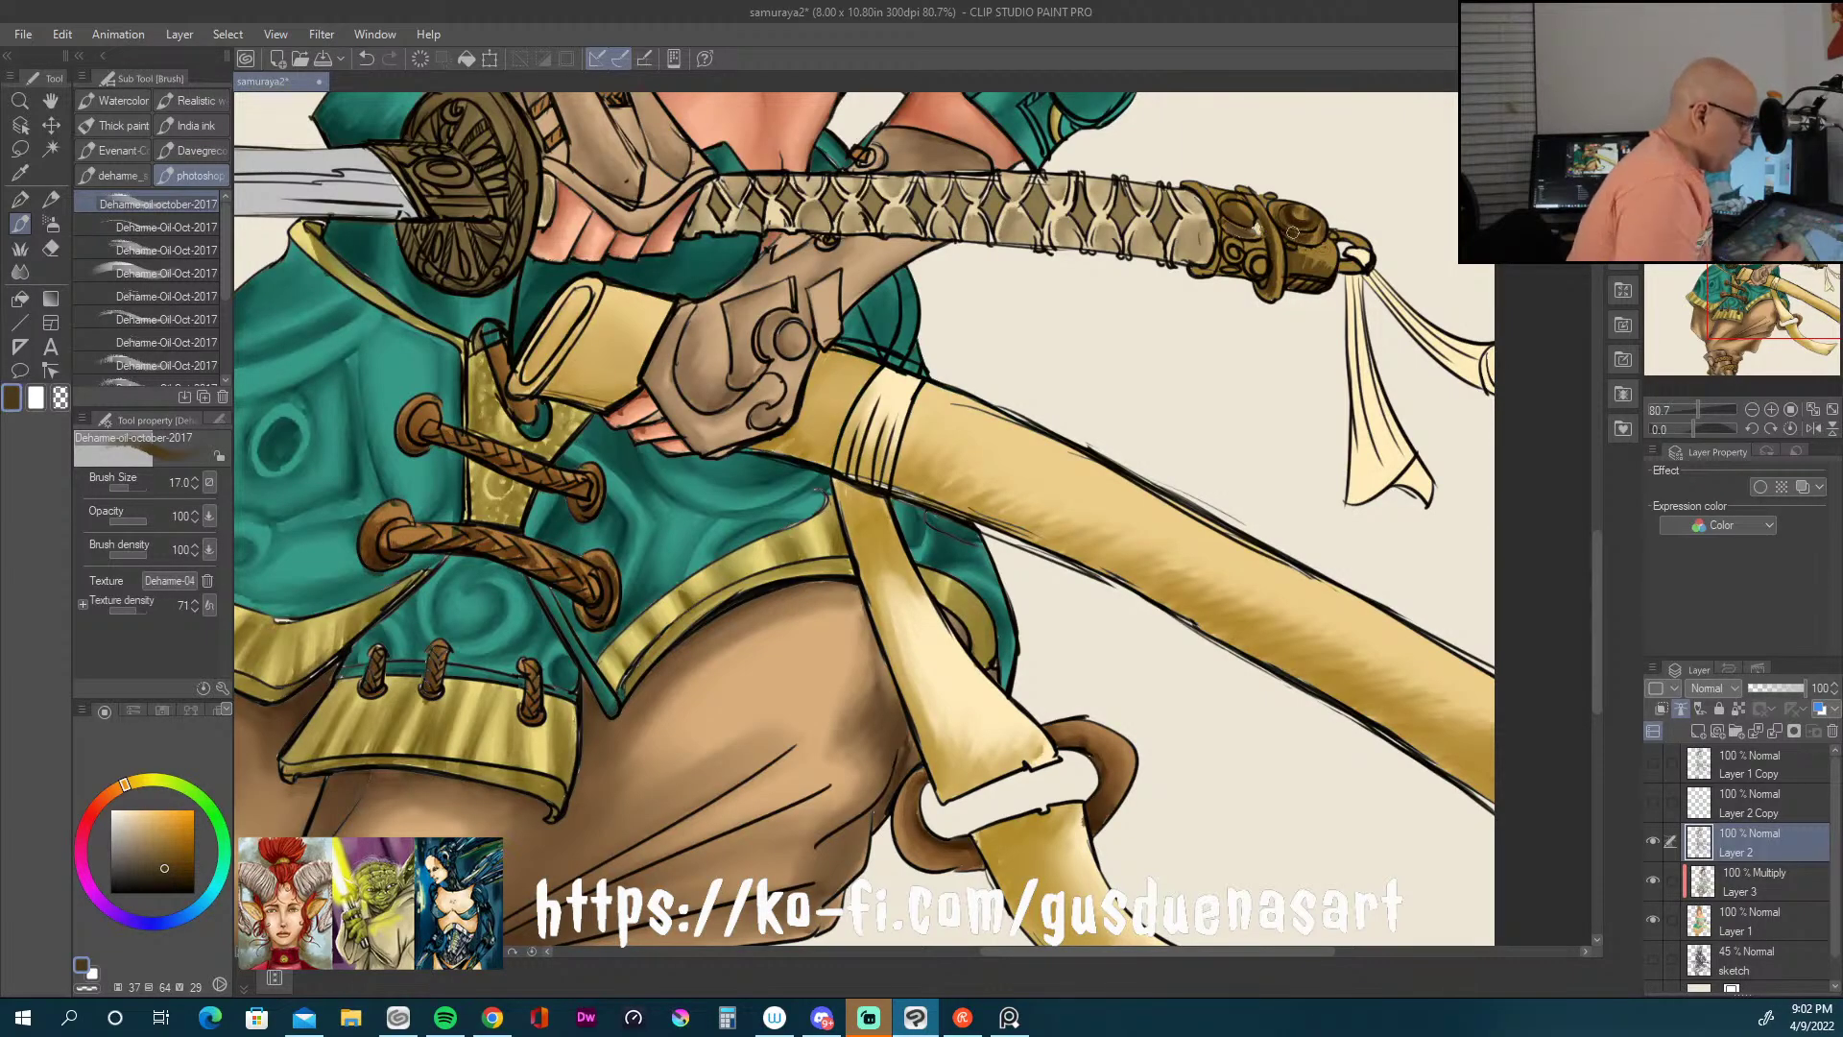
pyautogui.click(1765, 887)
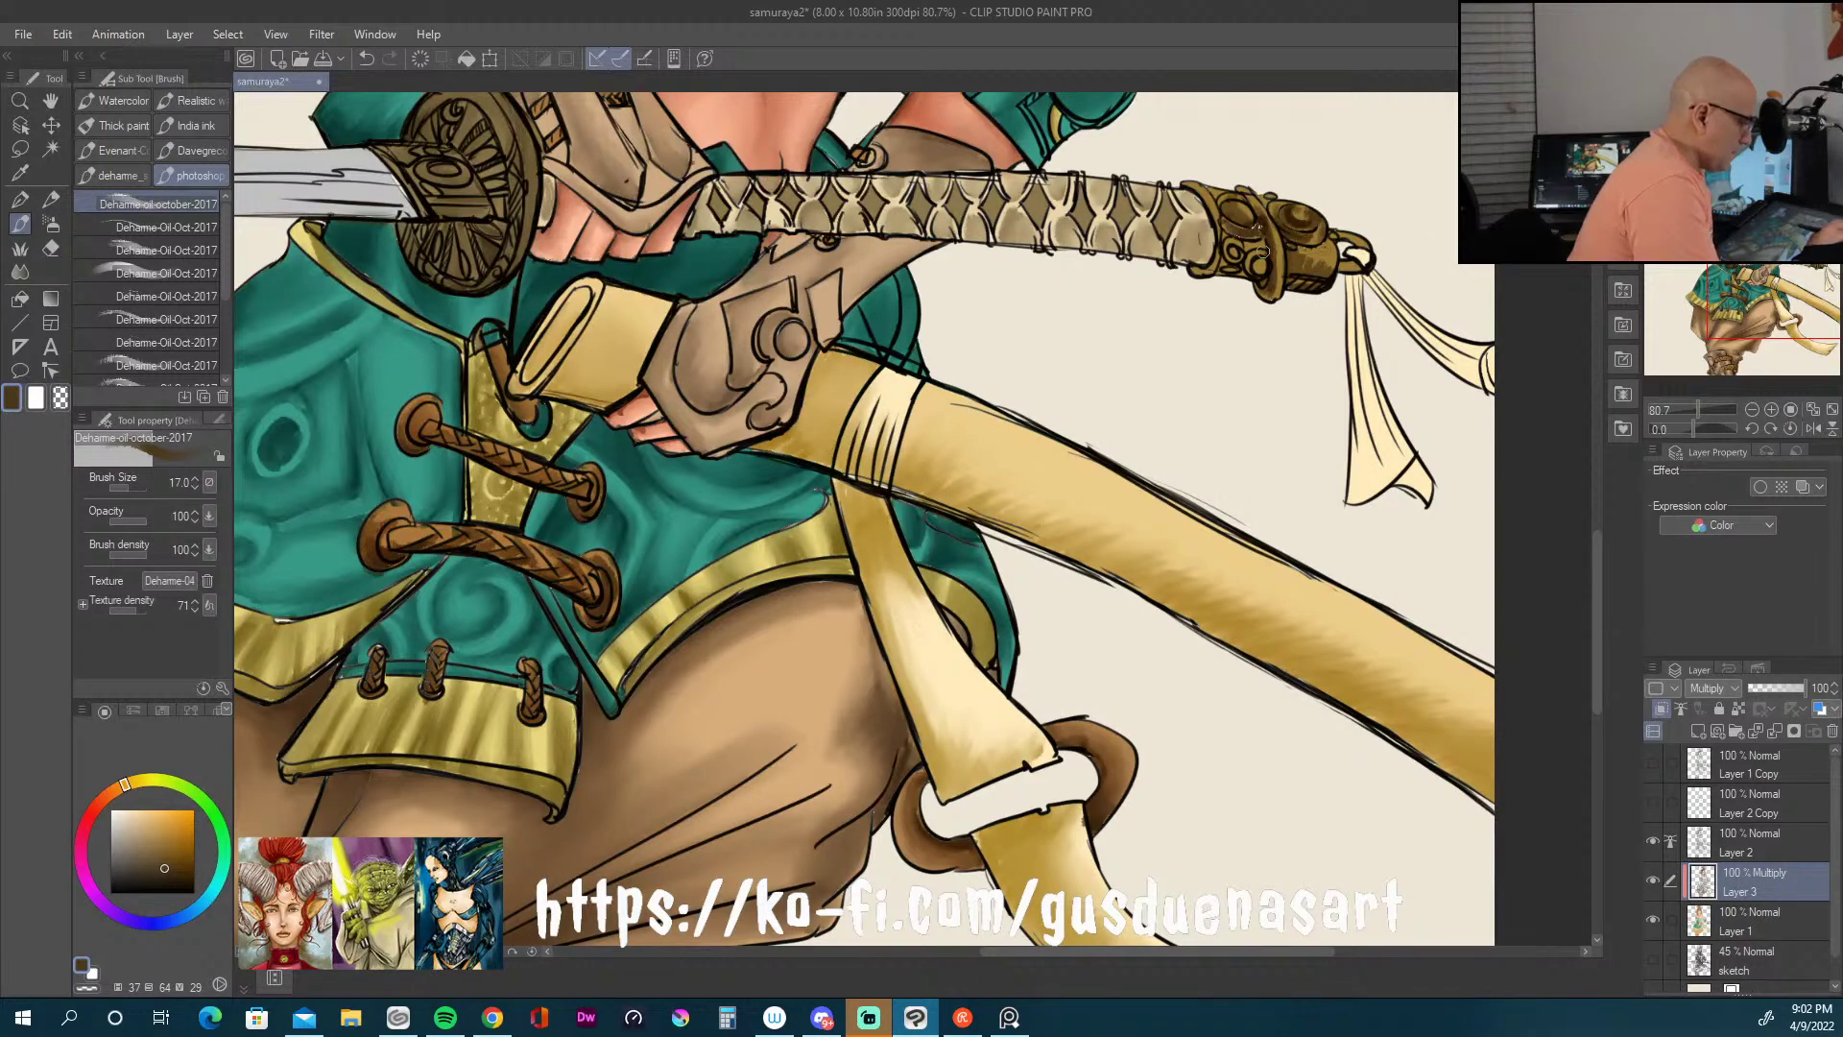
pyautogui.moveTo(1205, 192)
pyautogui.mouseDown()
pyautogui.moveTo(1202, 267)
pyautogui.moveTo(1212, 225)
pyautogui.moveTo(1169, 248)
pyautogui.mouseUp()
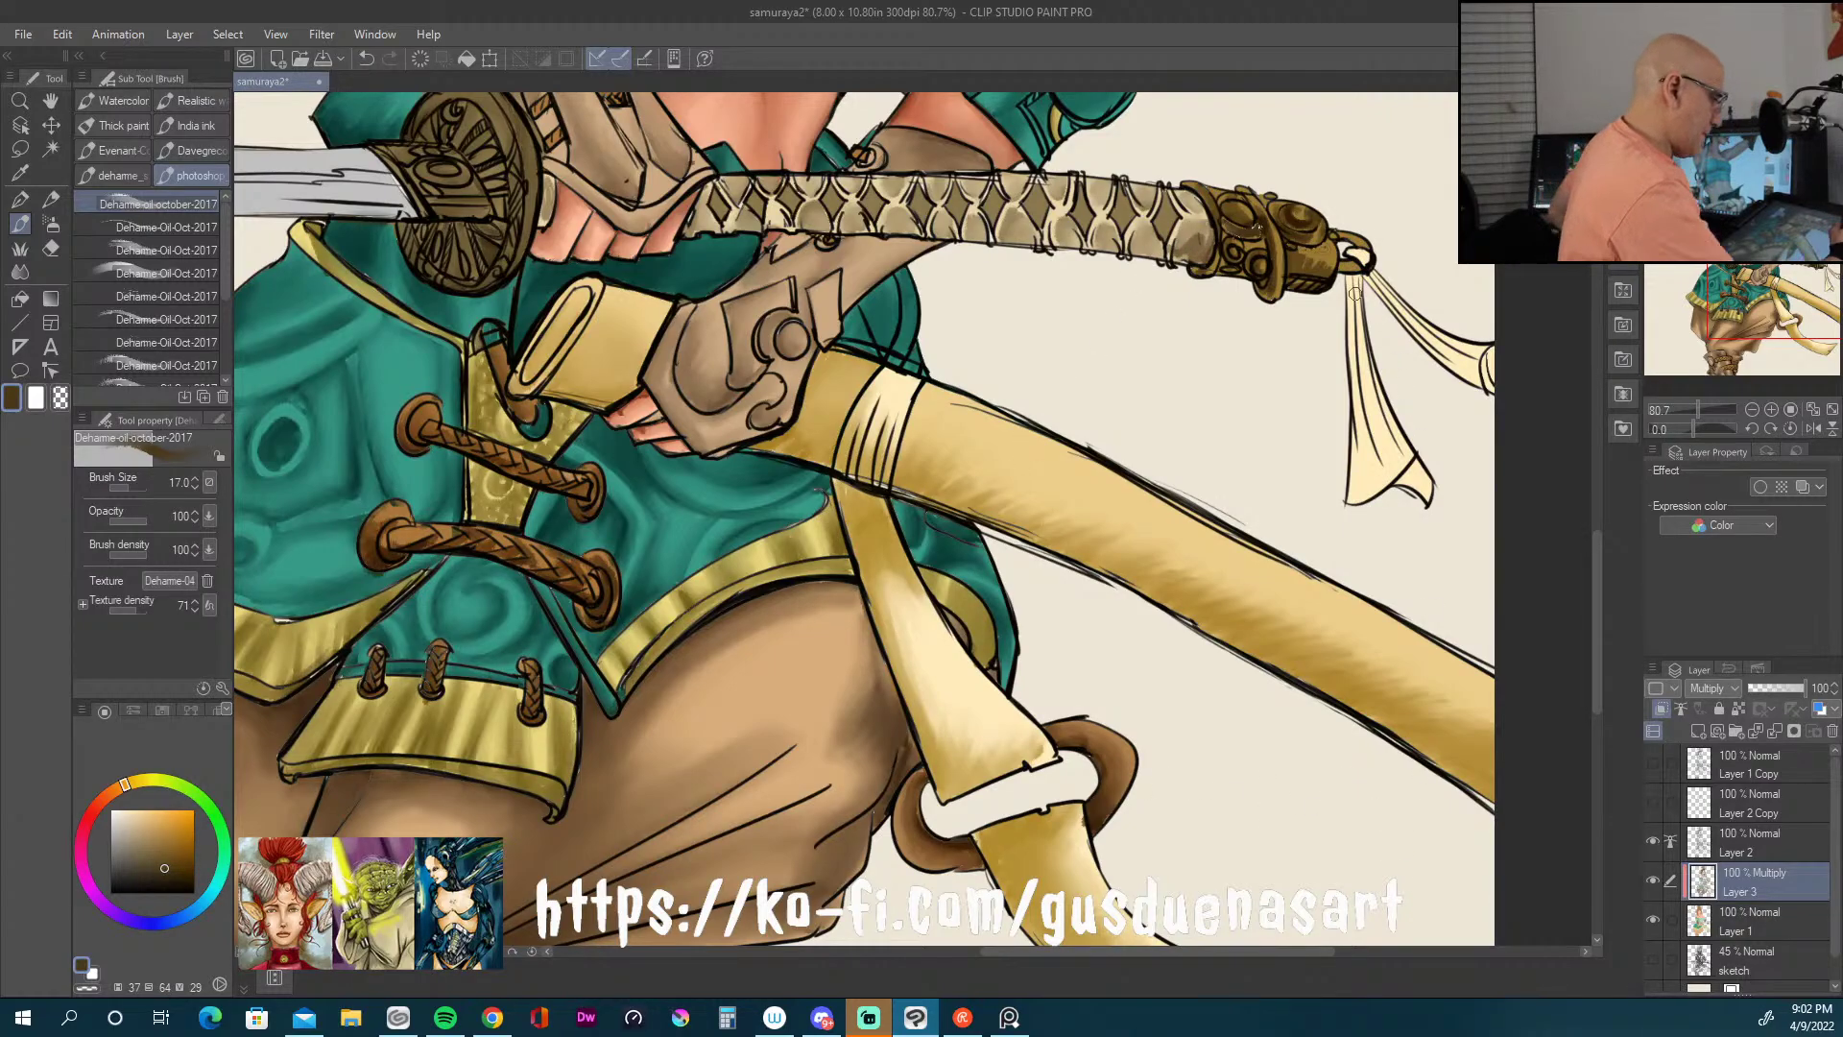
# Step: Shade the folds of the tassel ribbons and the small ring at the end of the sword handle
pyautogui.moveTo(1353, 281); pyautogui.dragTo(1365, 459)
pyautogui.moveTo(1364, 339)
pyautogui.mouseDown()
pyautogui.moveTo(1353, 489)
pyautogui.moveTo(1419, 442)
pyautogui.moveTo(1426, 491)
pyautogui.mouseUp()
pyautogui.moveTo(1380, 281); pyautogui.dragTo(1473, 373)
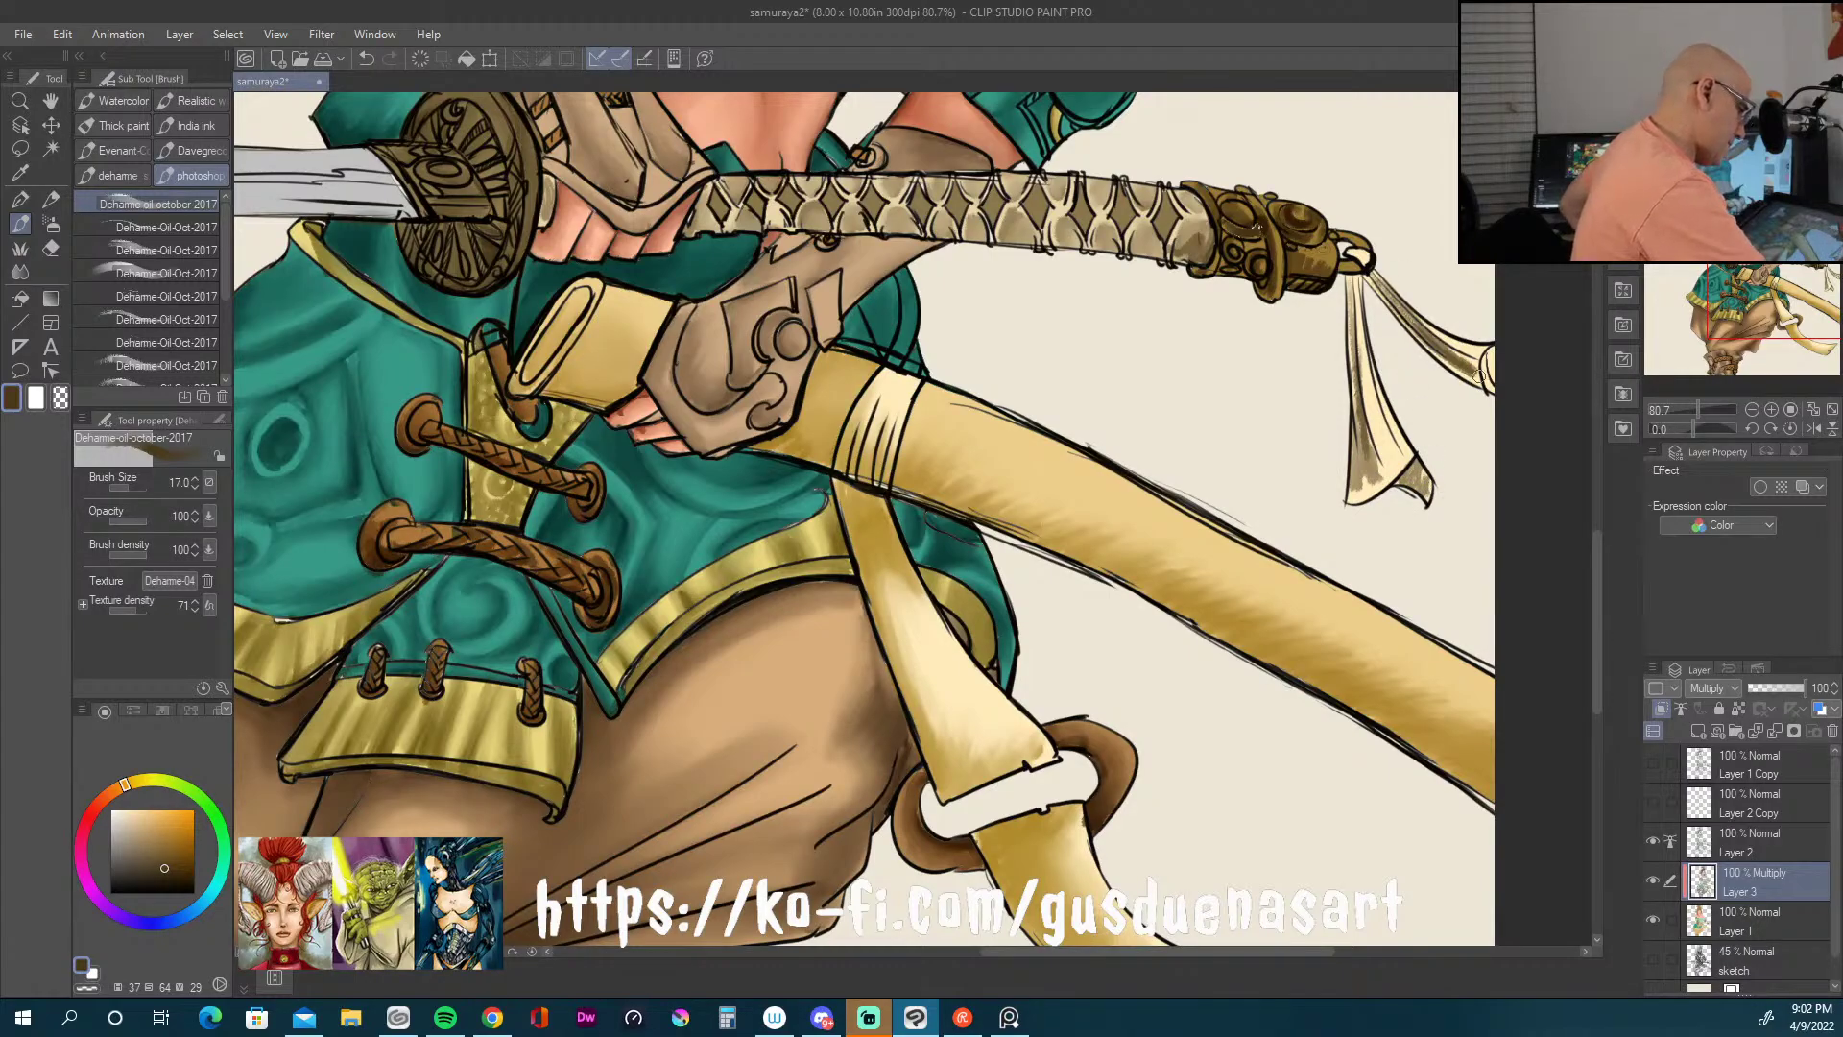
pyautogui.moveTo(1354, 265); pyautogui.dragTo(1363, 251)
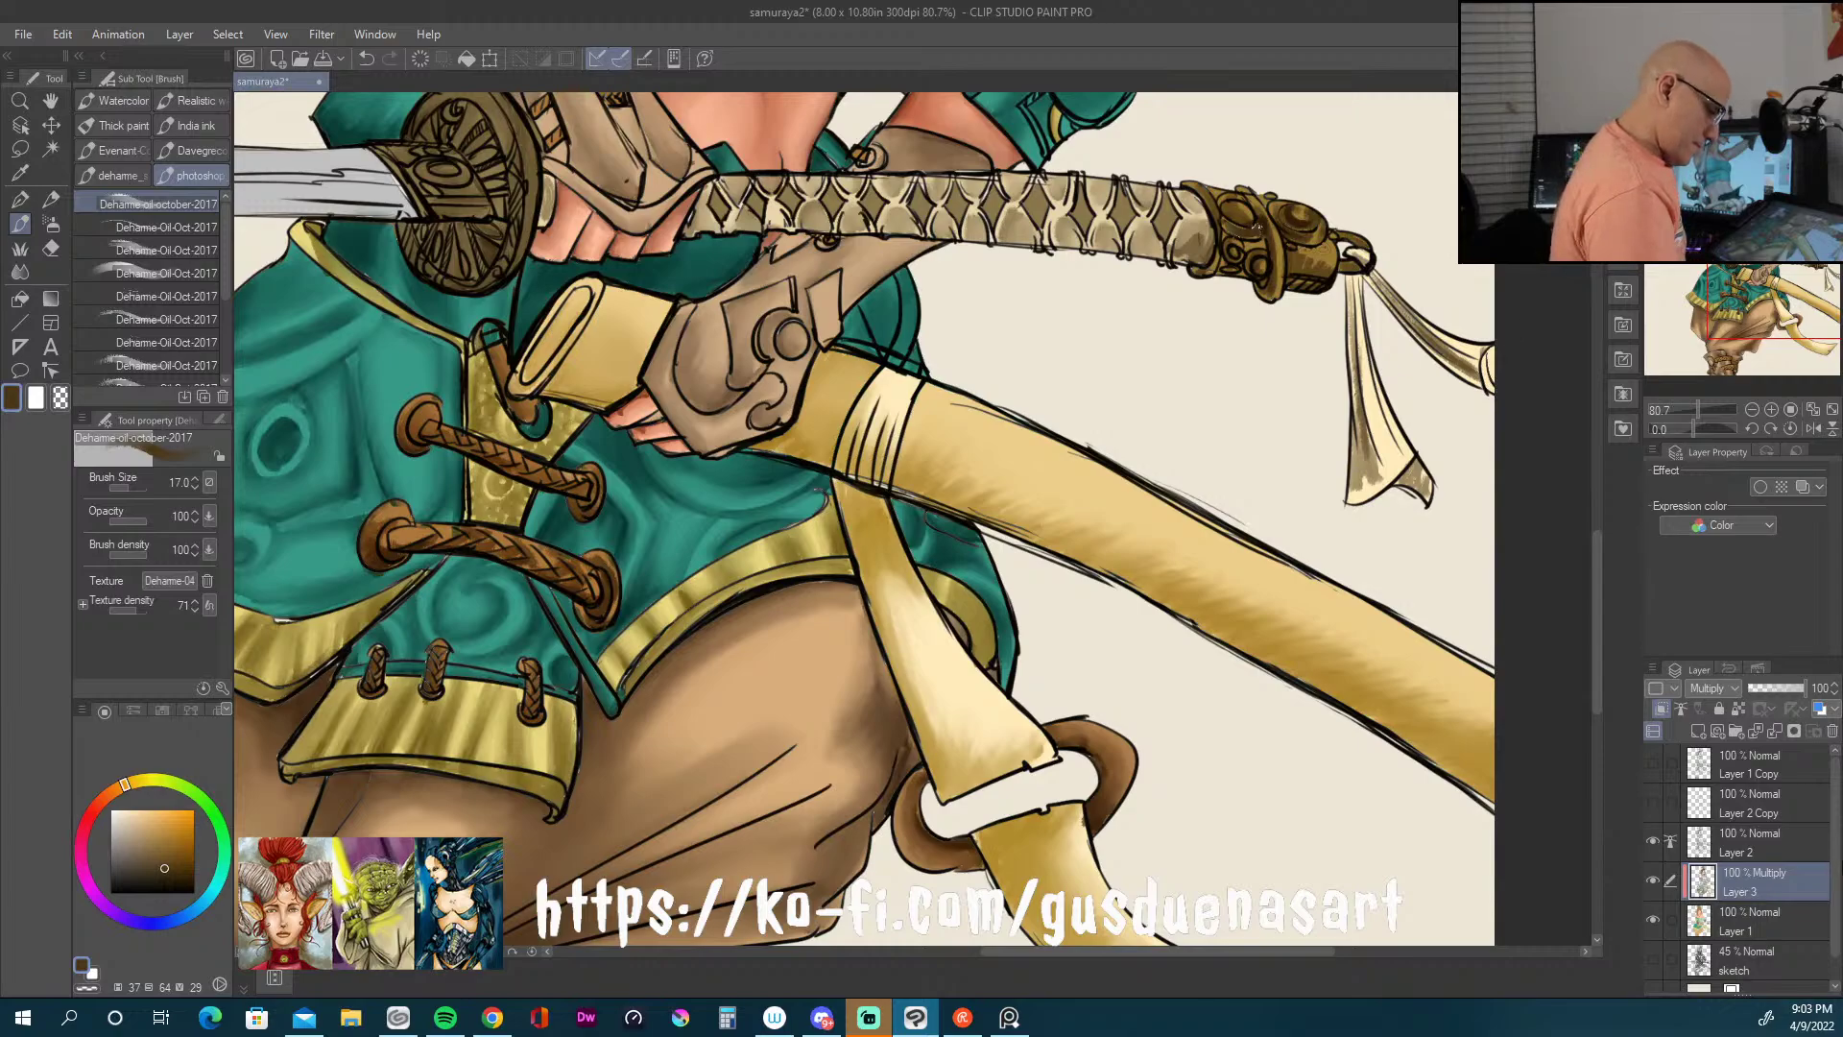
pyautogui.click(1767, 833)
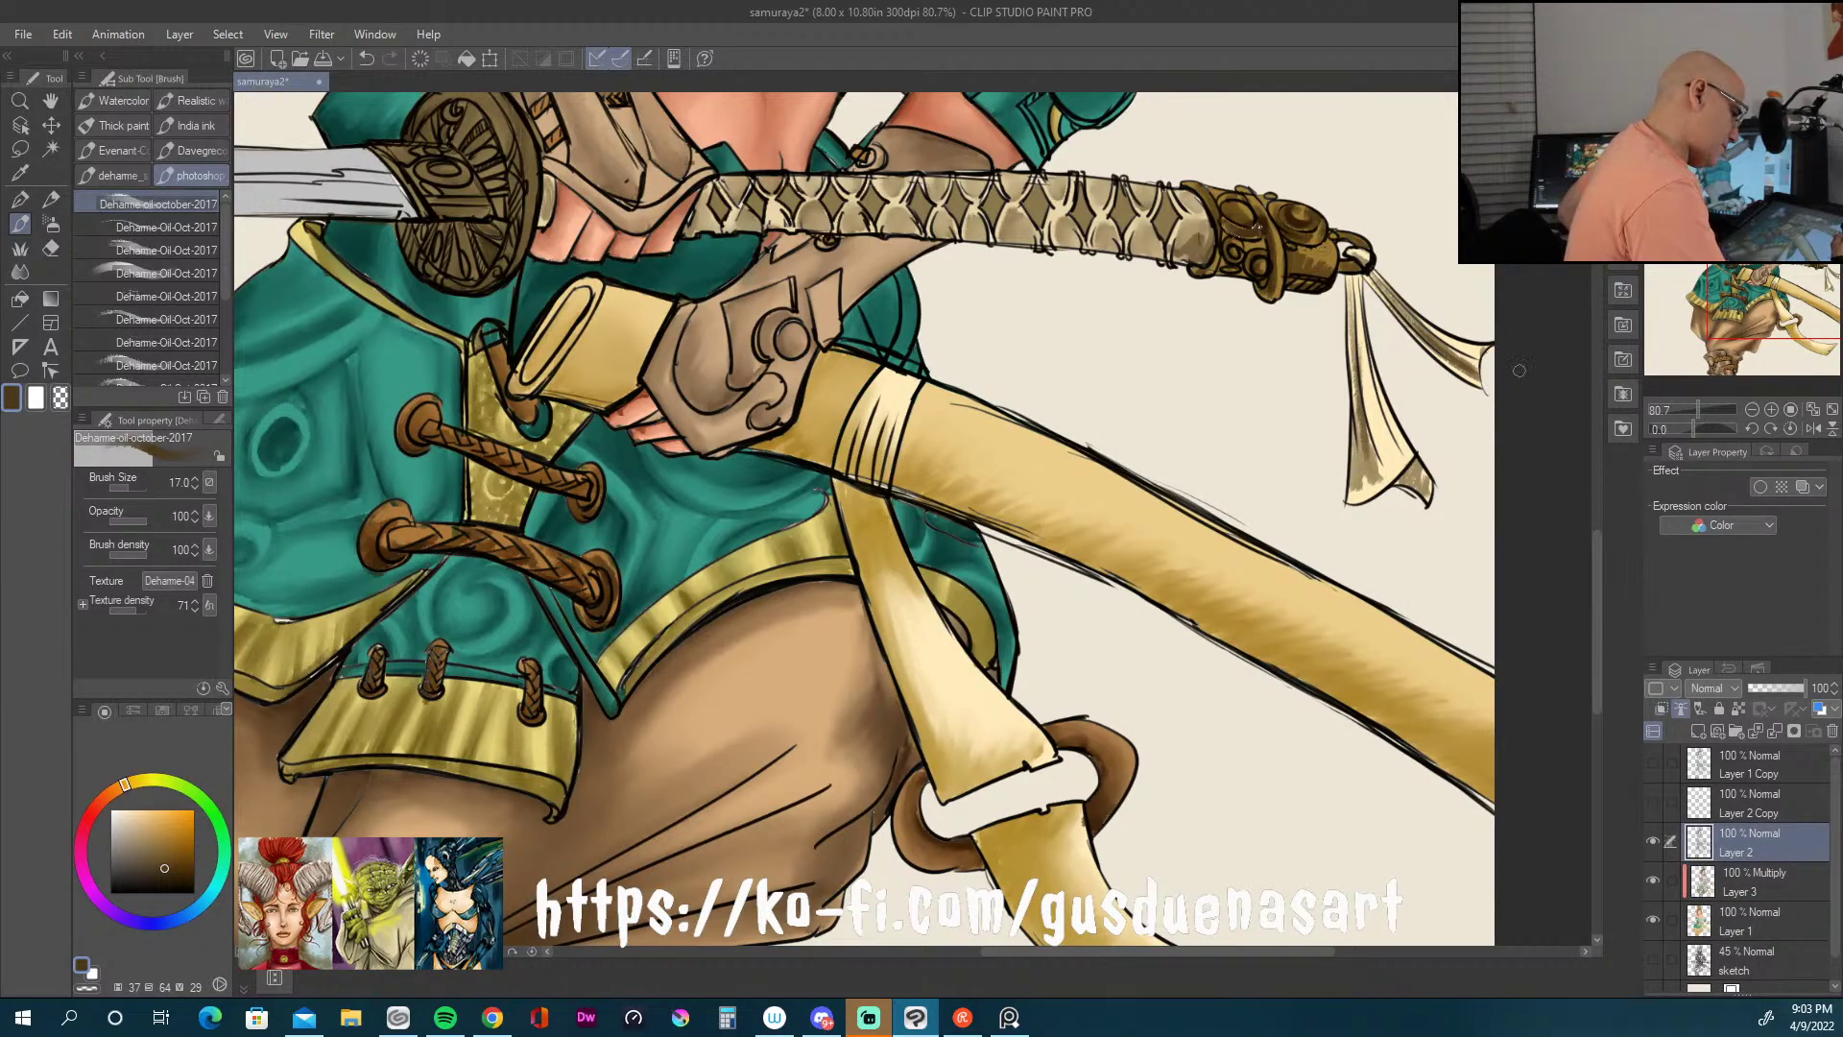
pyautogui.click(1779, 894)
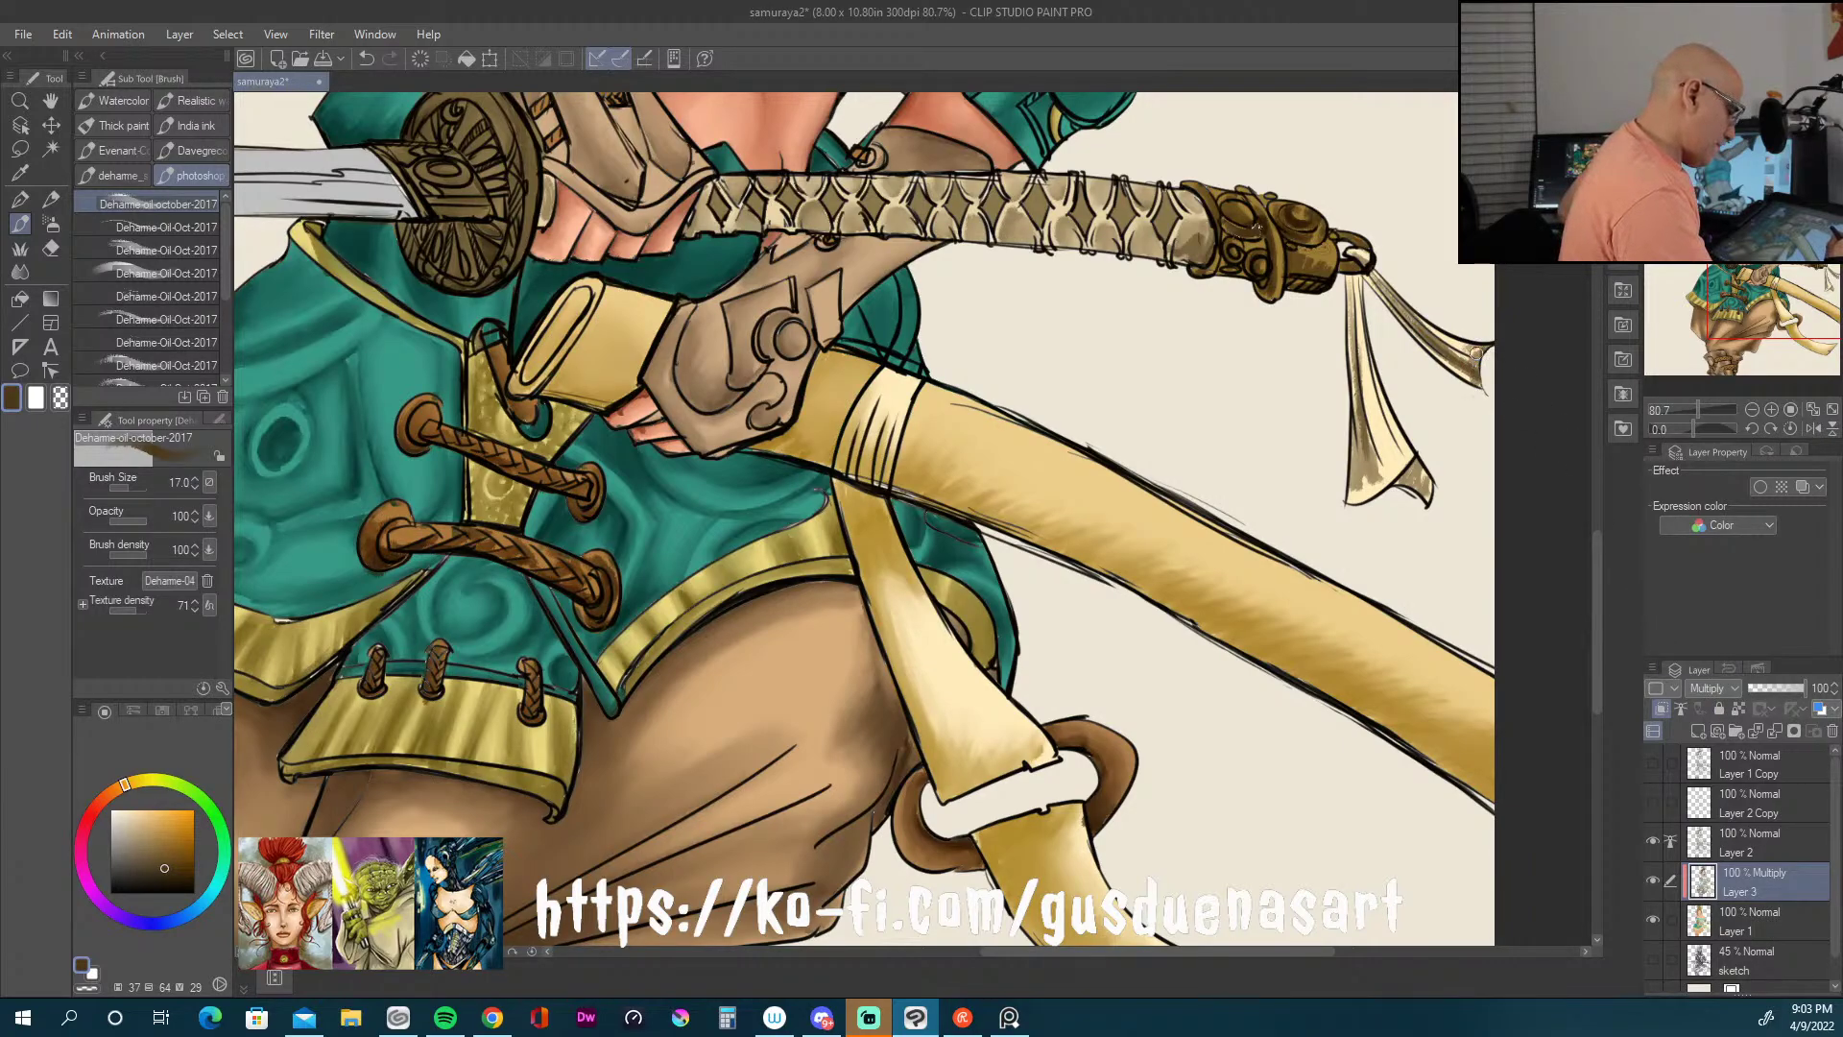
pyautogui.moveTo(1472, 350); pyautogui.dragTo(1449, 338)
pyautogui.moveTo(1403, 453)
pyautogui.mouseDown()
pyautogui.moveTo(1352, 490)
pyautogui.moveTo(1396, 454)
pyautogui.moveTo(1373, 365)
pyautogui.moveTo(1407, 470)
pyautogui.mouseUp()
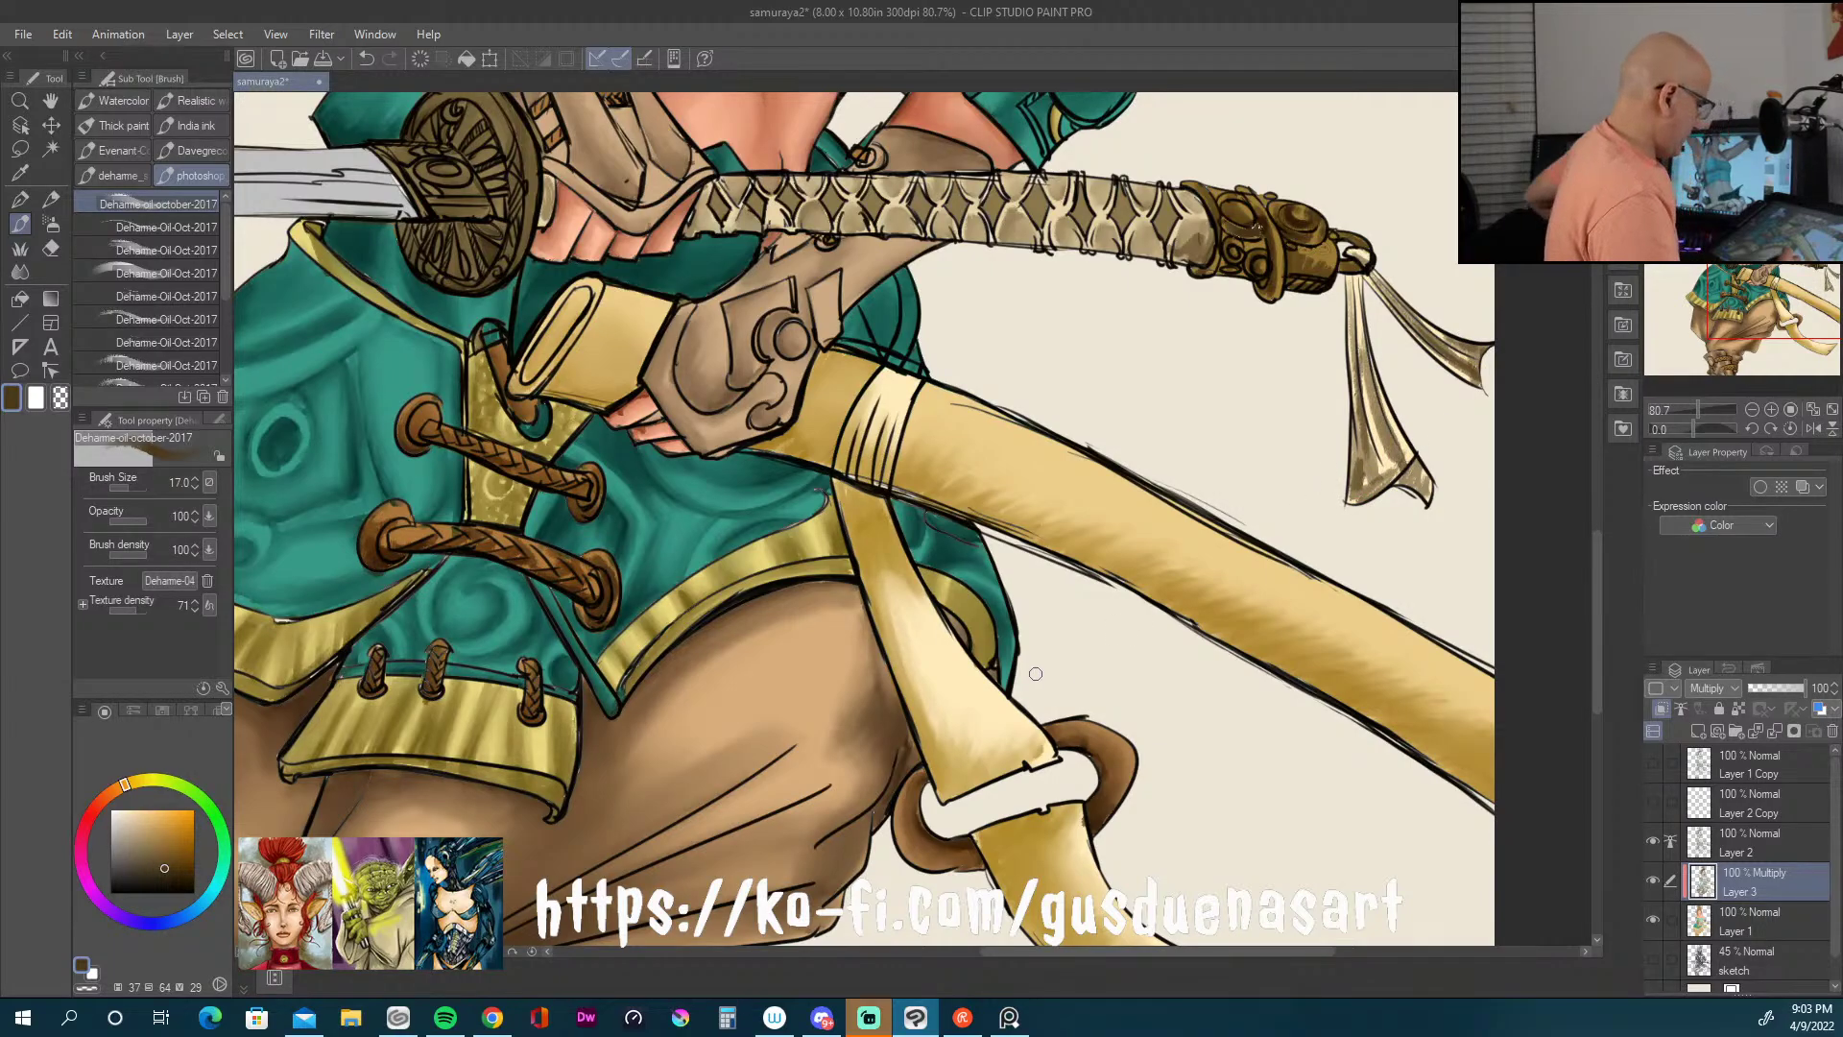
# Step: Shade the braided cords around the shin guard, and darken the sword guard where it meets the blade
pyautogui.moveTo(955, 519); pyautogui.dragTo(1421, 144)
pyautogui.moveTo(924, 580)
pyautogui.mouseDown()
pyautogui.moveTo(918, 537)
pyautogui.moveTo(925, 567)
pyautogui.moveTo(991, 526)
pyautogui.moveTo(981, 555)
pyautogui.moveTo(1013, 547)
pyautogui.moveTo(1023, 518)
pyautogui.moveTo(1011, 552)
pyautogui.moveTo(1050, 549)
pyautogui.mouseUp()
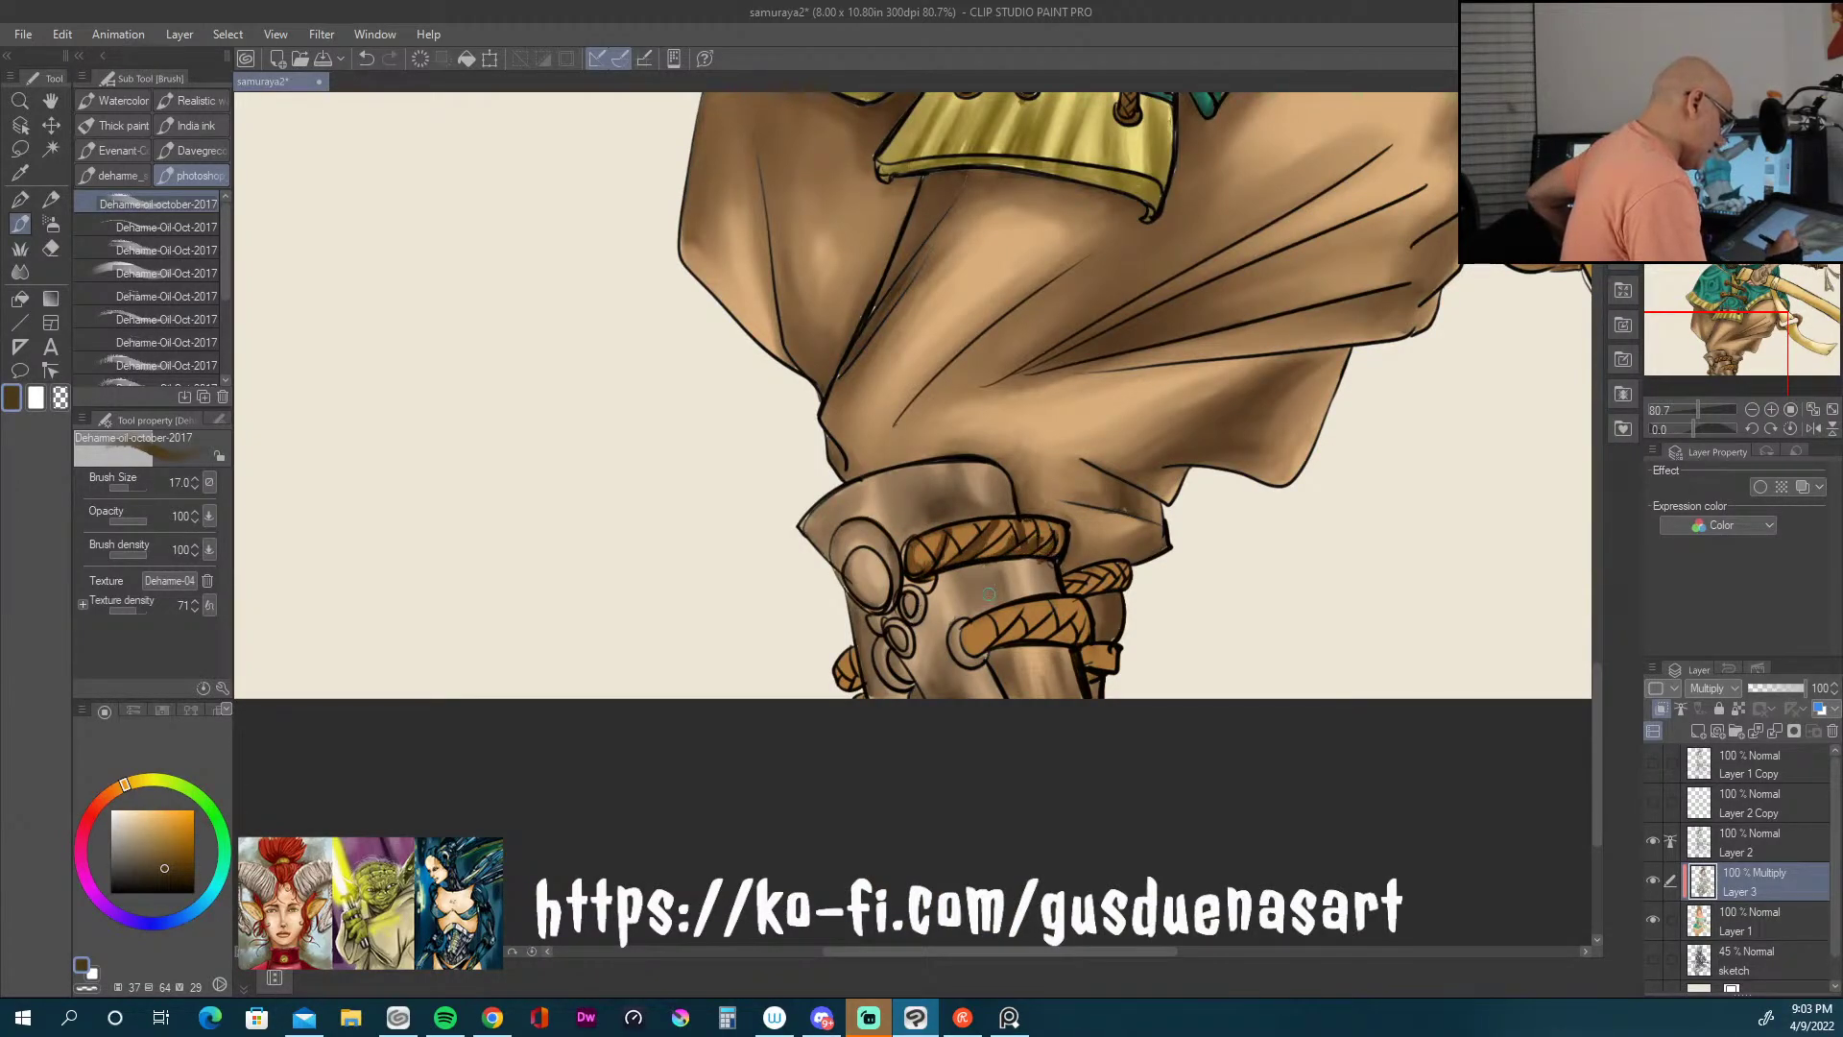
pyautogui.moveTo(966, 633)
pyautogui.mouseDown()
pyautogui.moveTo(1090, 638)
pyautogui.moveTo(1092, 567)
pyautogui.moveTo(1108, 576)
pyautogui.moveTo(1057, 562)
pyautogui.mouseUp()
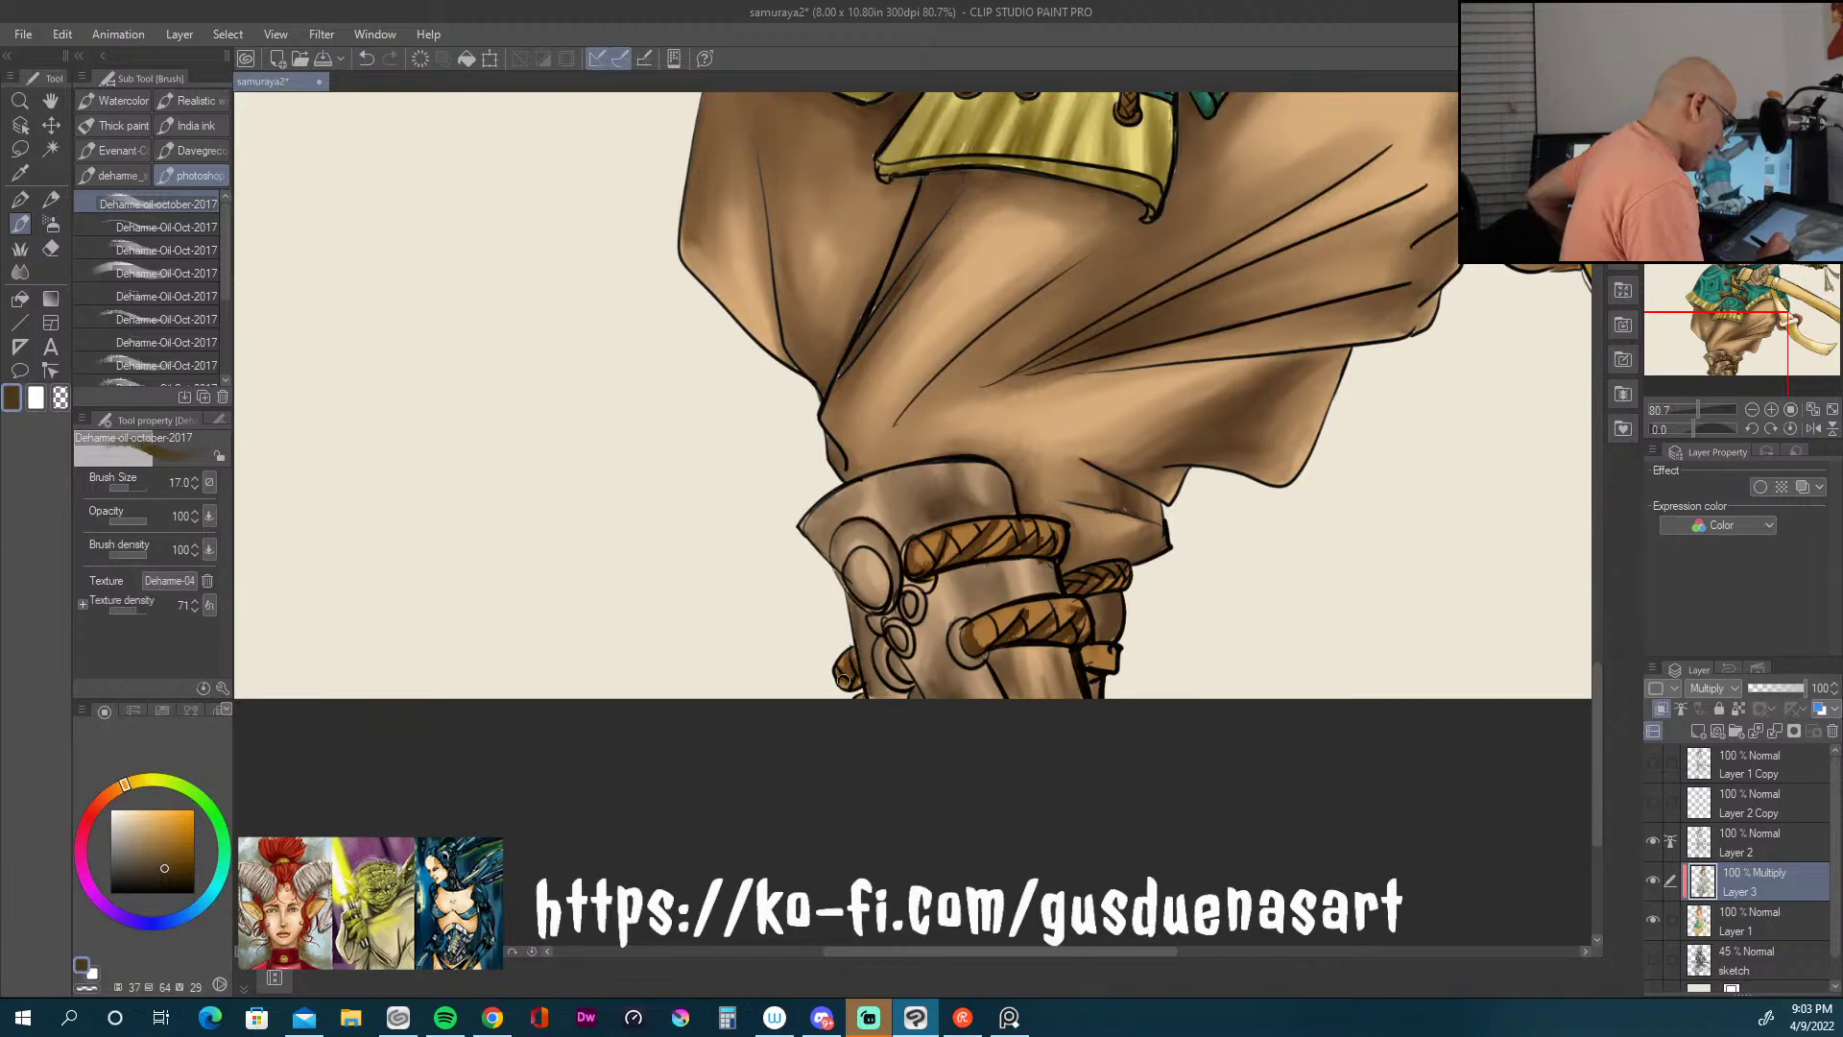
pyautogui.moveTo(862, 693)
pyautogui.mouseDown()
pyautogui.moveTo(1013, 659)
pyautogui.moveTo(1118, 878)
pyautogui.moveTo(1457, 689)
pyautogui.moveTo(1366, 718)
pyautogui.moveTo(1358, 759)
pyautogui.mouseUp()
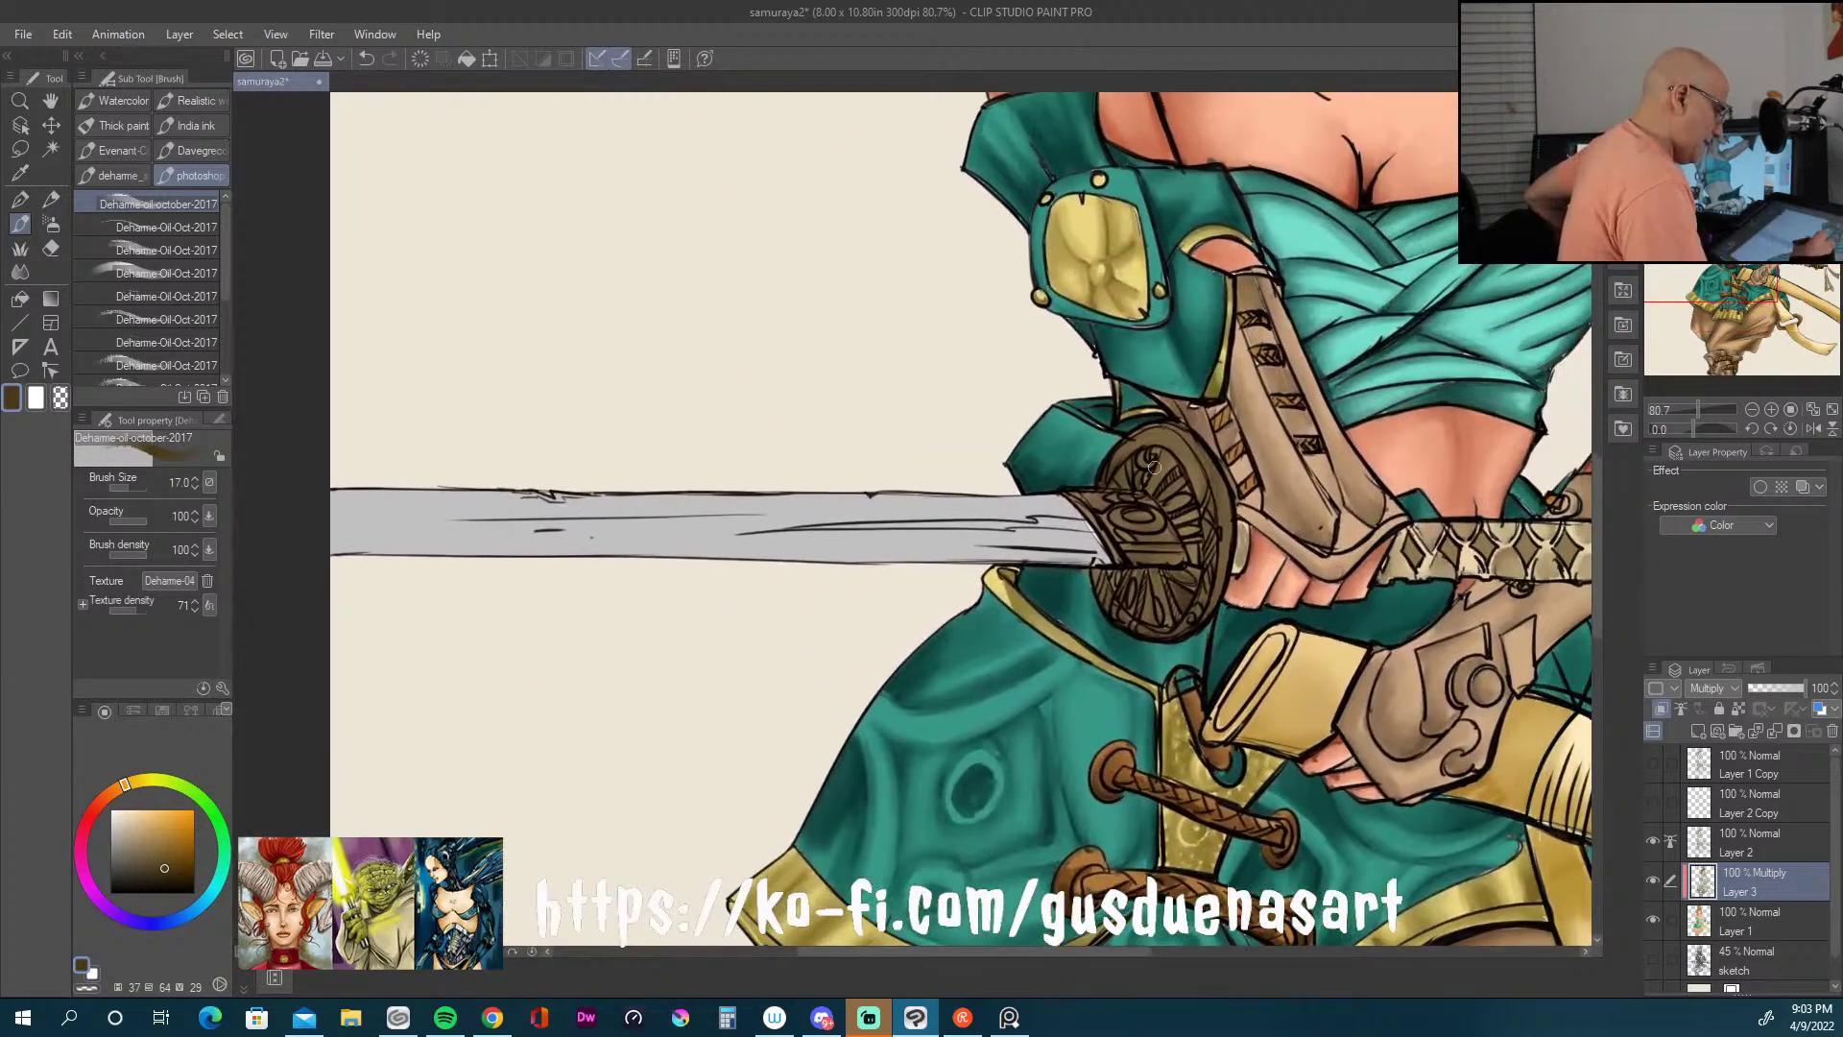
pyautogui.moveTo(1167, 470)
pyautogui.mouseDown()
pyautogui.moveTo(1149, 515)
pyautogui.moveTo(1128, 507)
pyautogui.moveTo(1155, 529)
pyautogui.moveTo(1121, 530)
pyautogui.moveTo(1161, 560)
pyautogui.mouseUp()
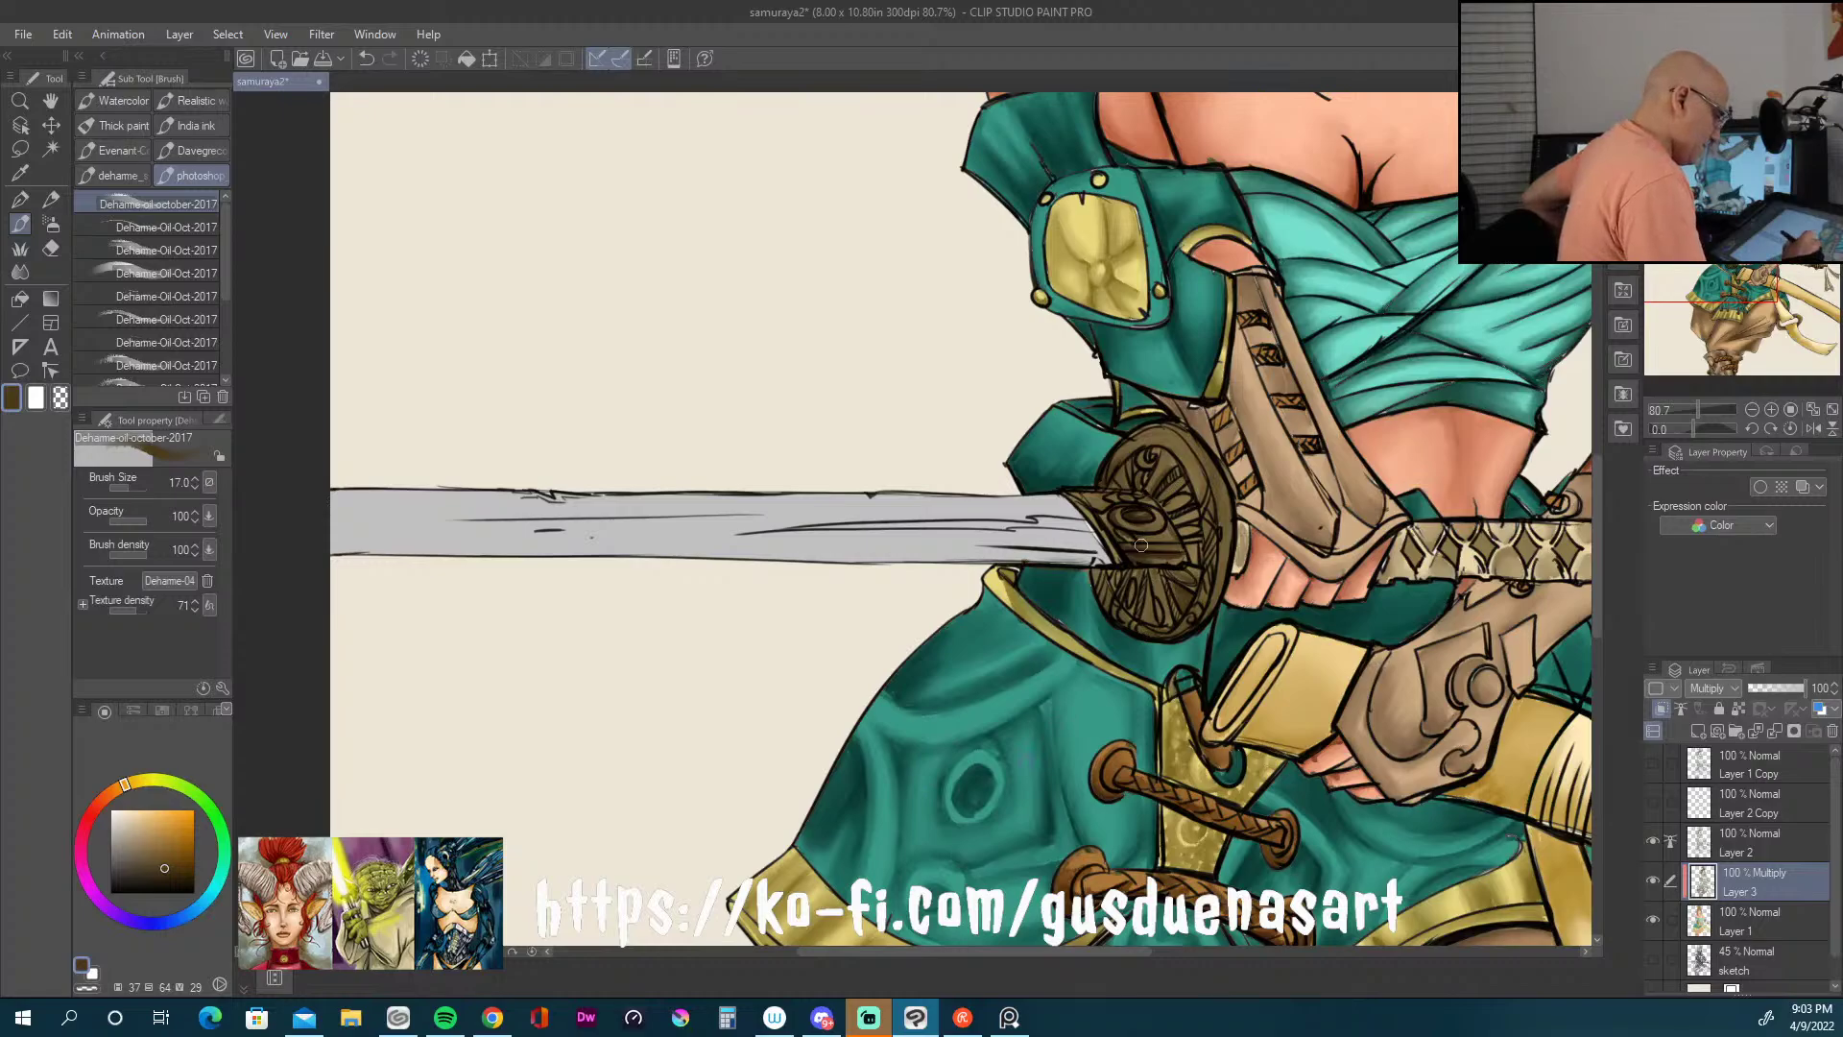
# Step: Sample the blade's grey, darken it to (0, 0, 52) and paint shadow streaks along the sword blade
pyautogui.moveTo(908, 672); pyautogui.dragTo(1264, 672)
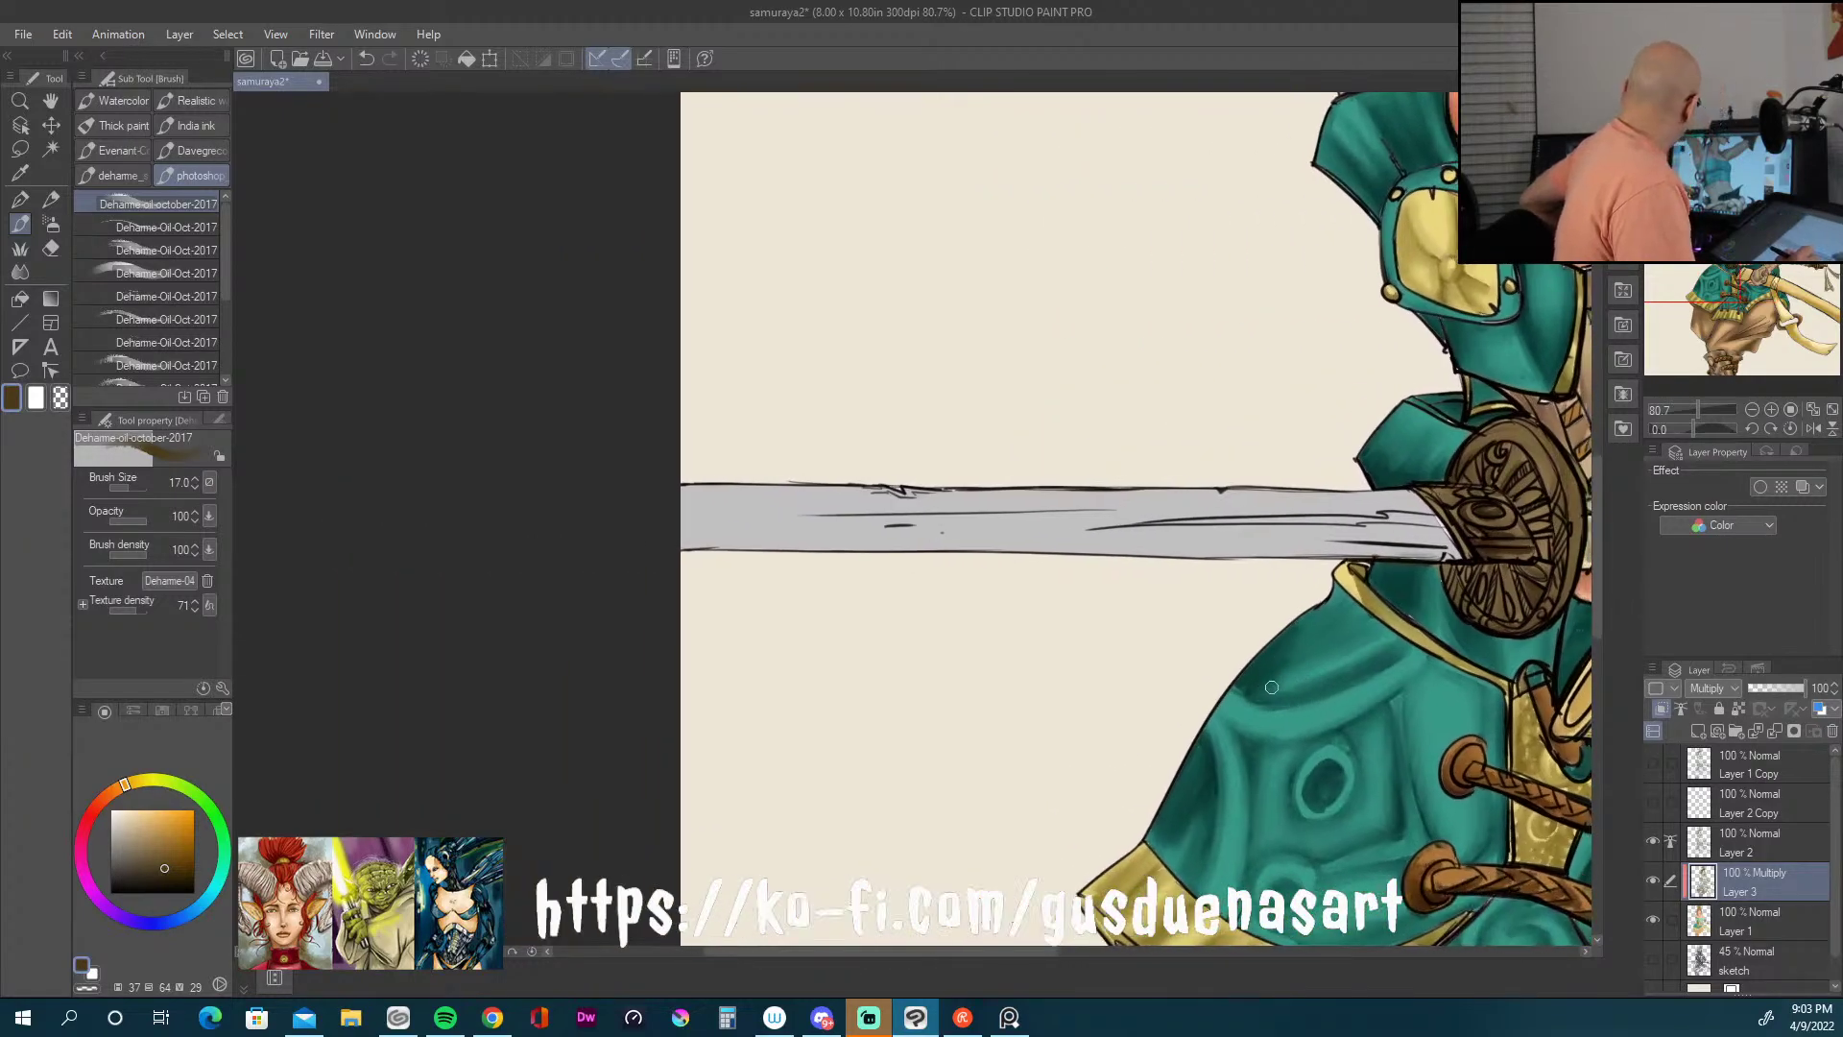
pyautogui.keyDown('alt'); pyautogui.click(1267, 662); pyautogui.keyUp('alt')
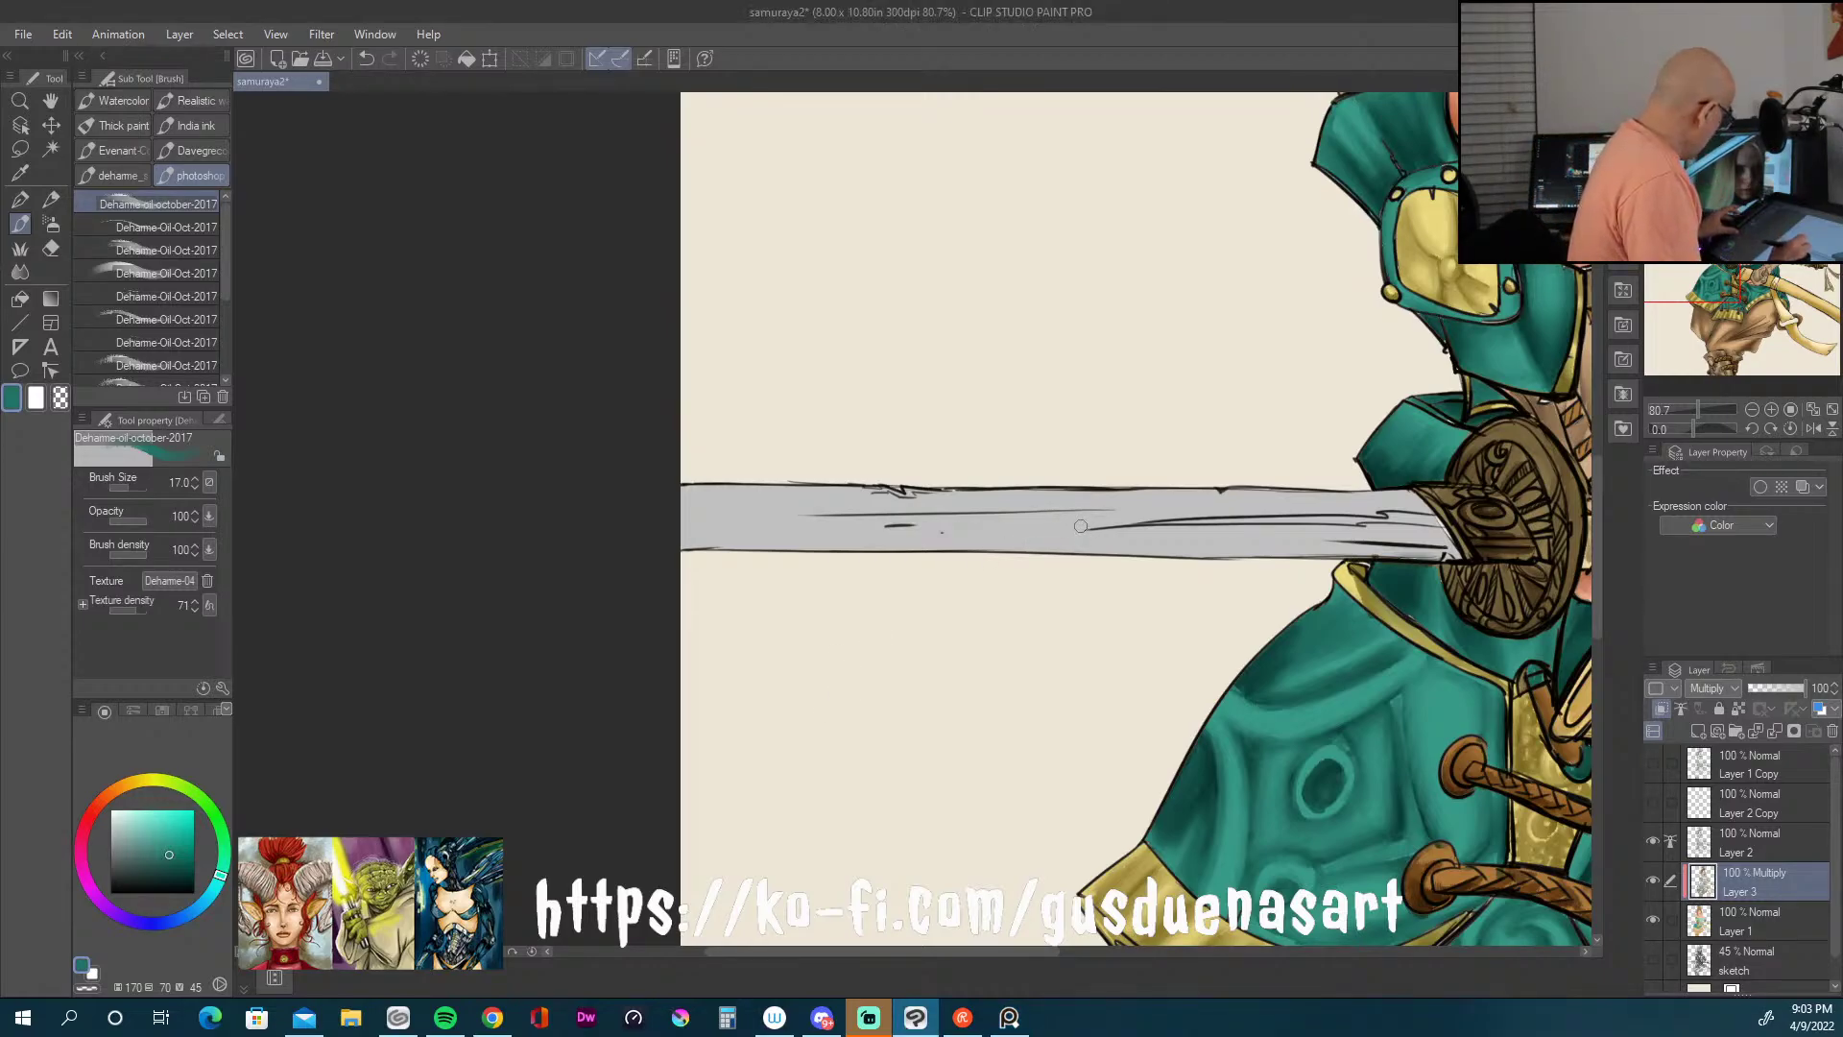
pyautogui.keyDown('alt'); pyautogui.click(1077, 548); pyautogui.keyUp('alt')
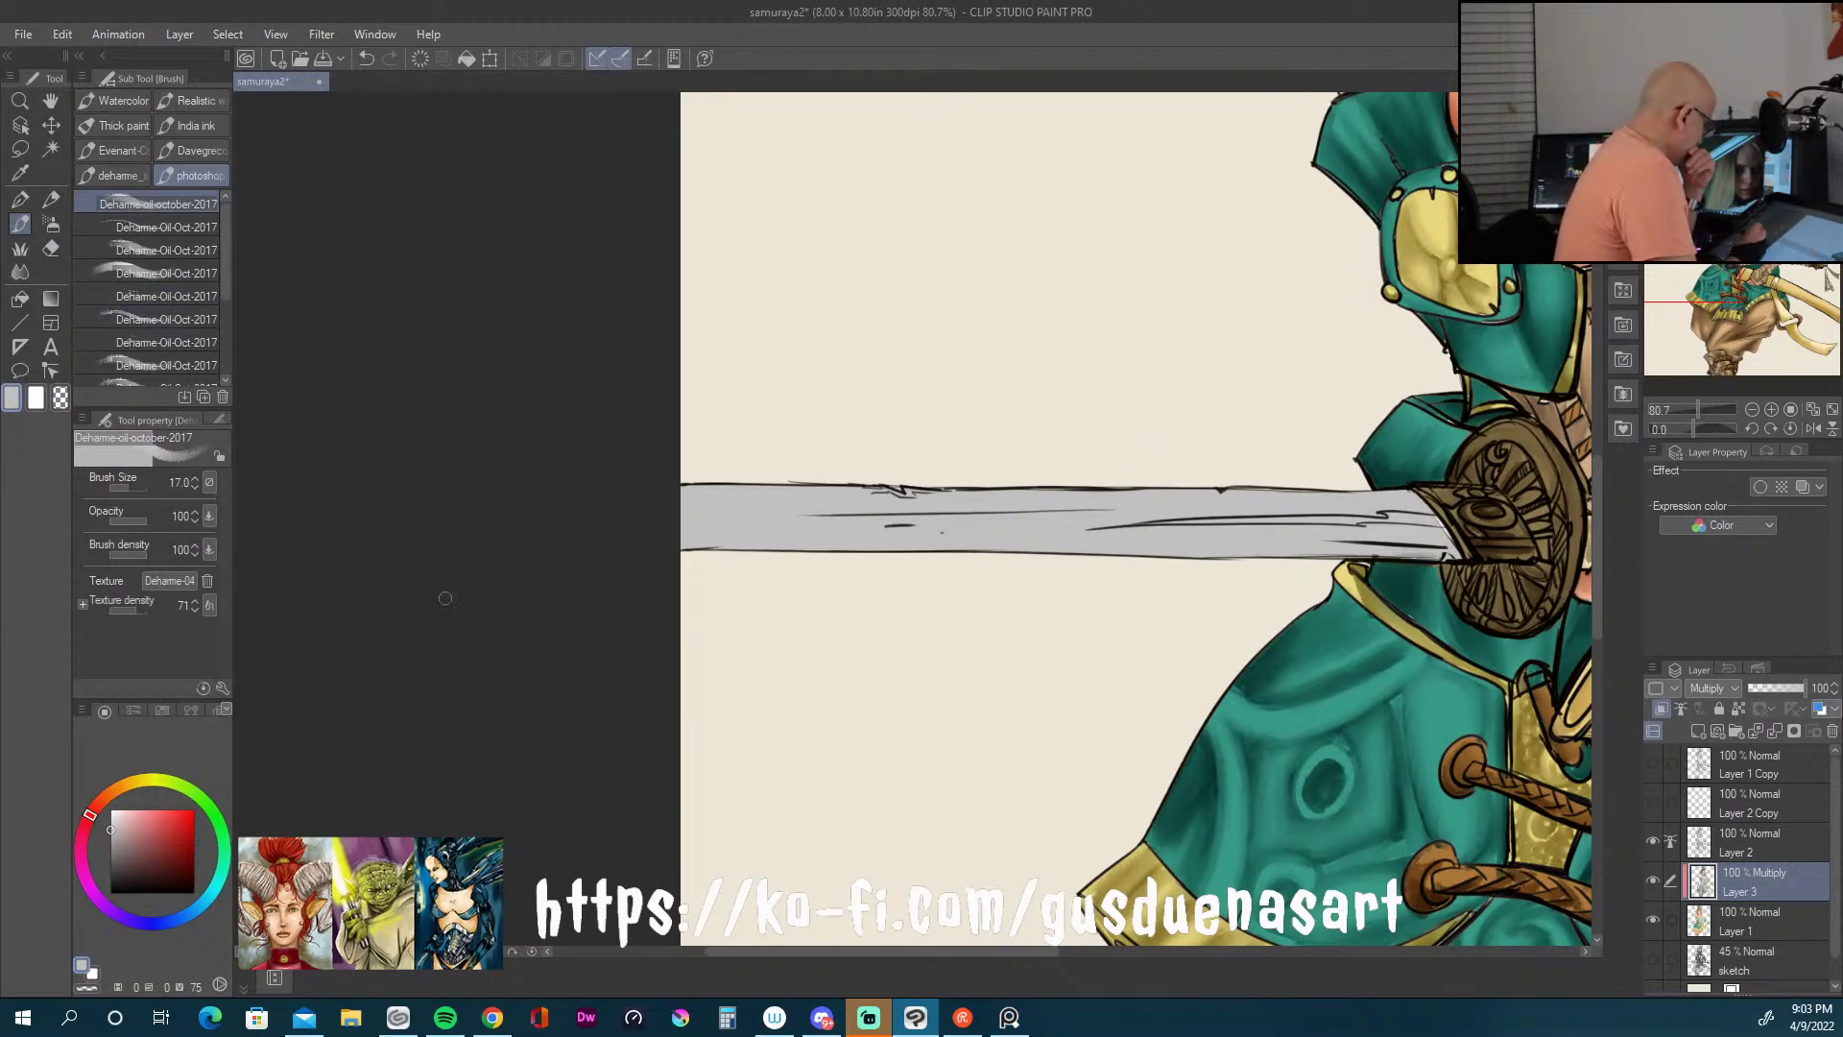
pyautogui.moveTo(116, 826); pyautogui.dragTo(111, 848)
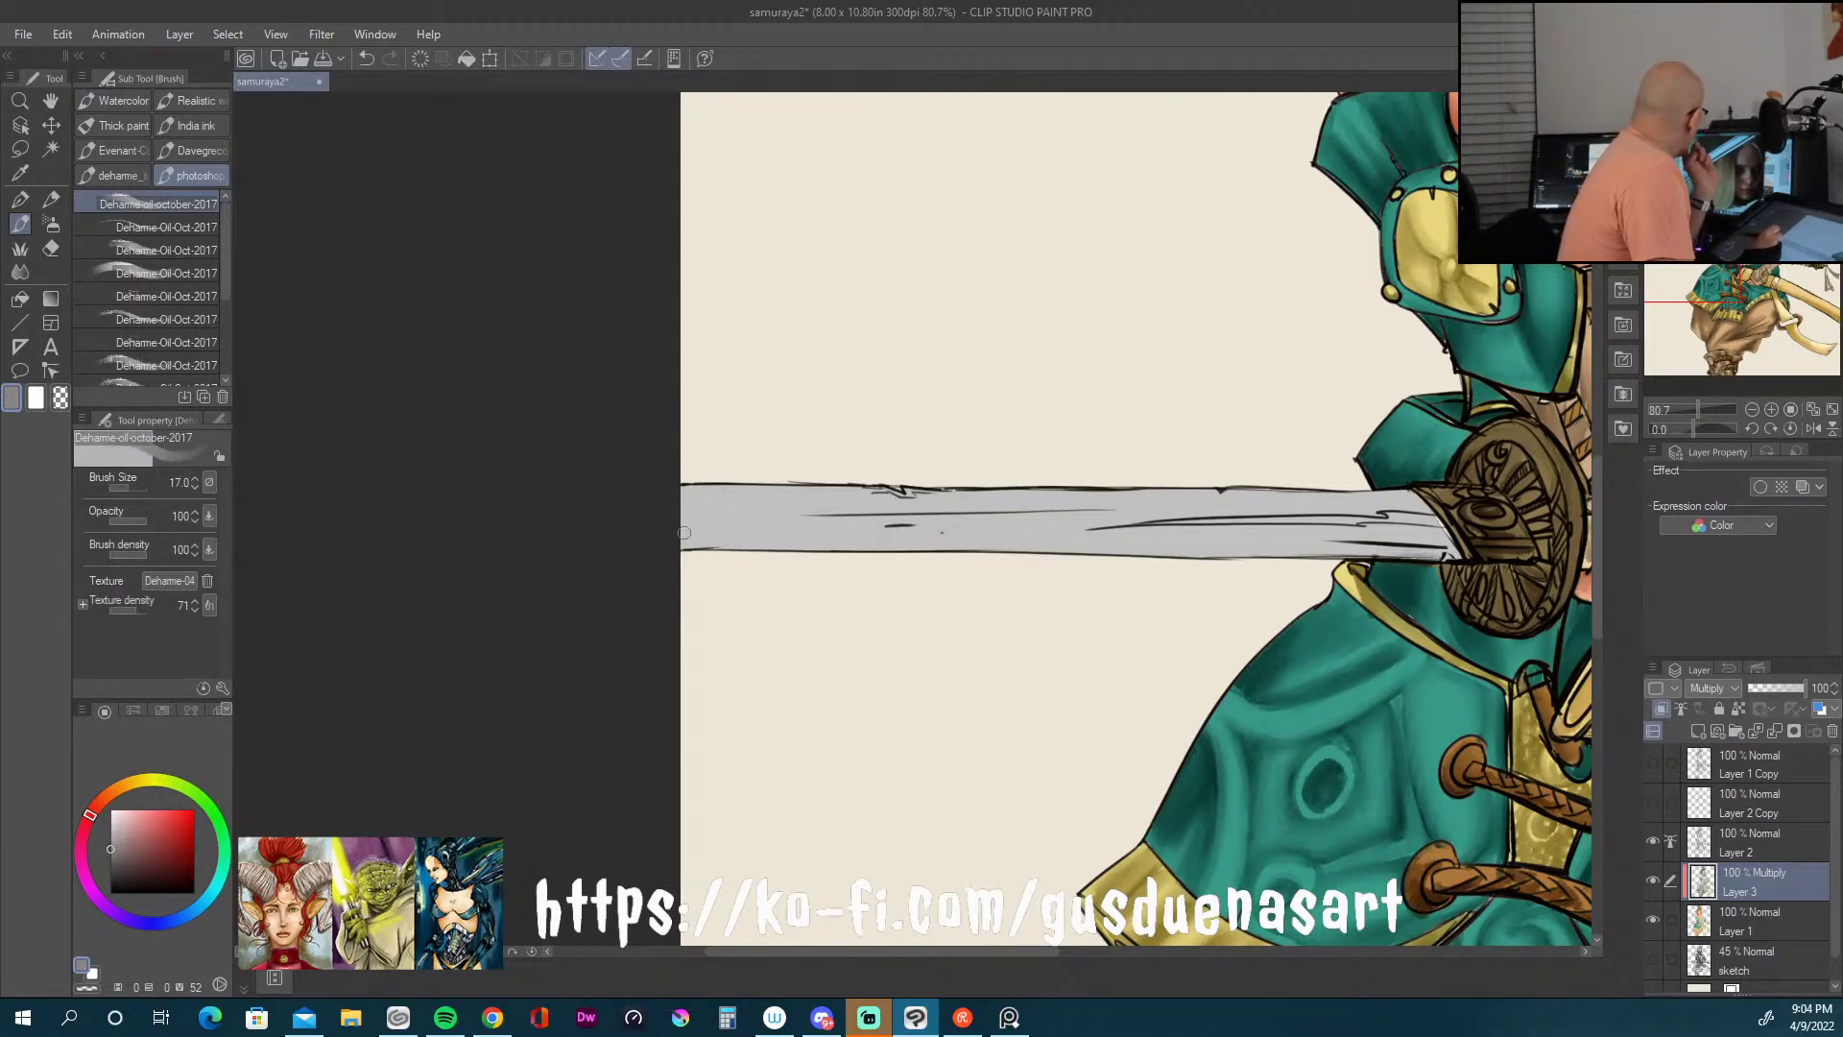
pyautogui.moveTo(683, 497)
pyautogui.mouseDown()
pyautogui.moveTo(1245, 521)
pyautogui.moveTo(1417, 496)
pyautogui.moveTo(1382, 494)
pyautogui.moveTo(683, 499)
pyautogui.moveTo(1375, 502)
pyautogui.moveTo(1439, 511)
pyautogui.moveTo(1419, 537)
pyautogui.moveTo(1496, 543)
pyautogui.moveTo(1381, 516)
pyautogui.moveTo(1133, 530)
pyautogui.mouseUp()
pyautogui.moveTo(1444, 549)
pyautogui.mouseDown()
pyautogui.moveTo(702, 541)
pyautogui.moveTo(728, 563)
pyautogui.moveTo(768, 528)
pyautogui.moveTo(1428, 545)
pyautogui.moveTo(1446, 533)
pyautogui.moveTo(1416, 505)
pyautogui.moveTo(1454, 538)
pyautogui.mouseUp()
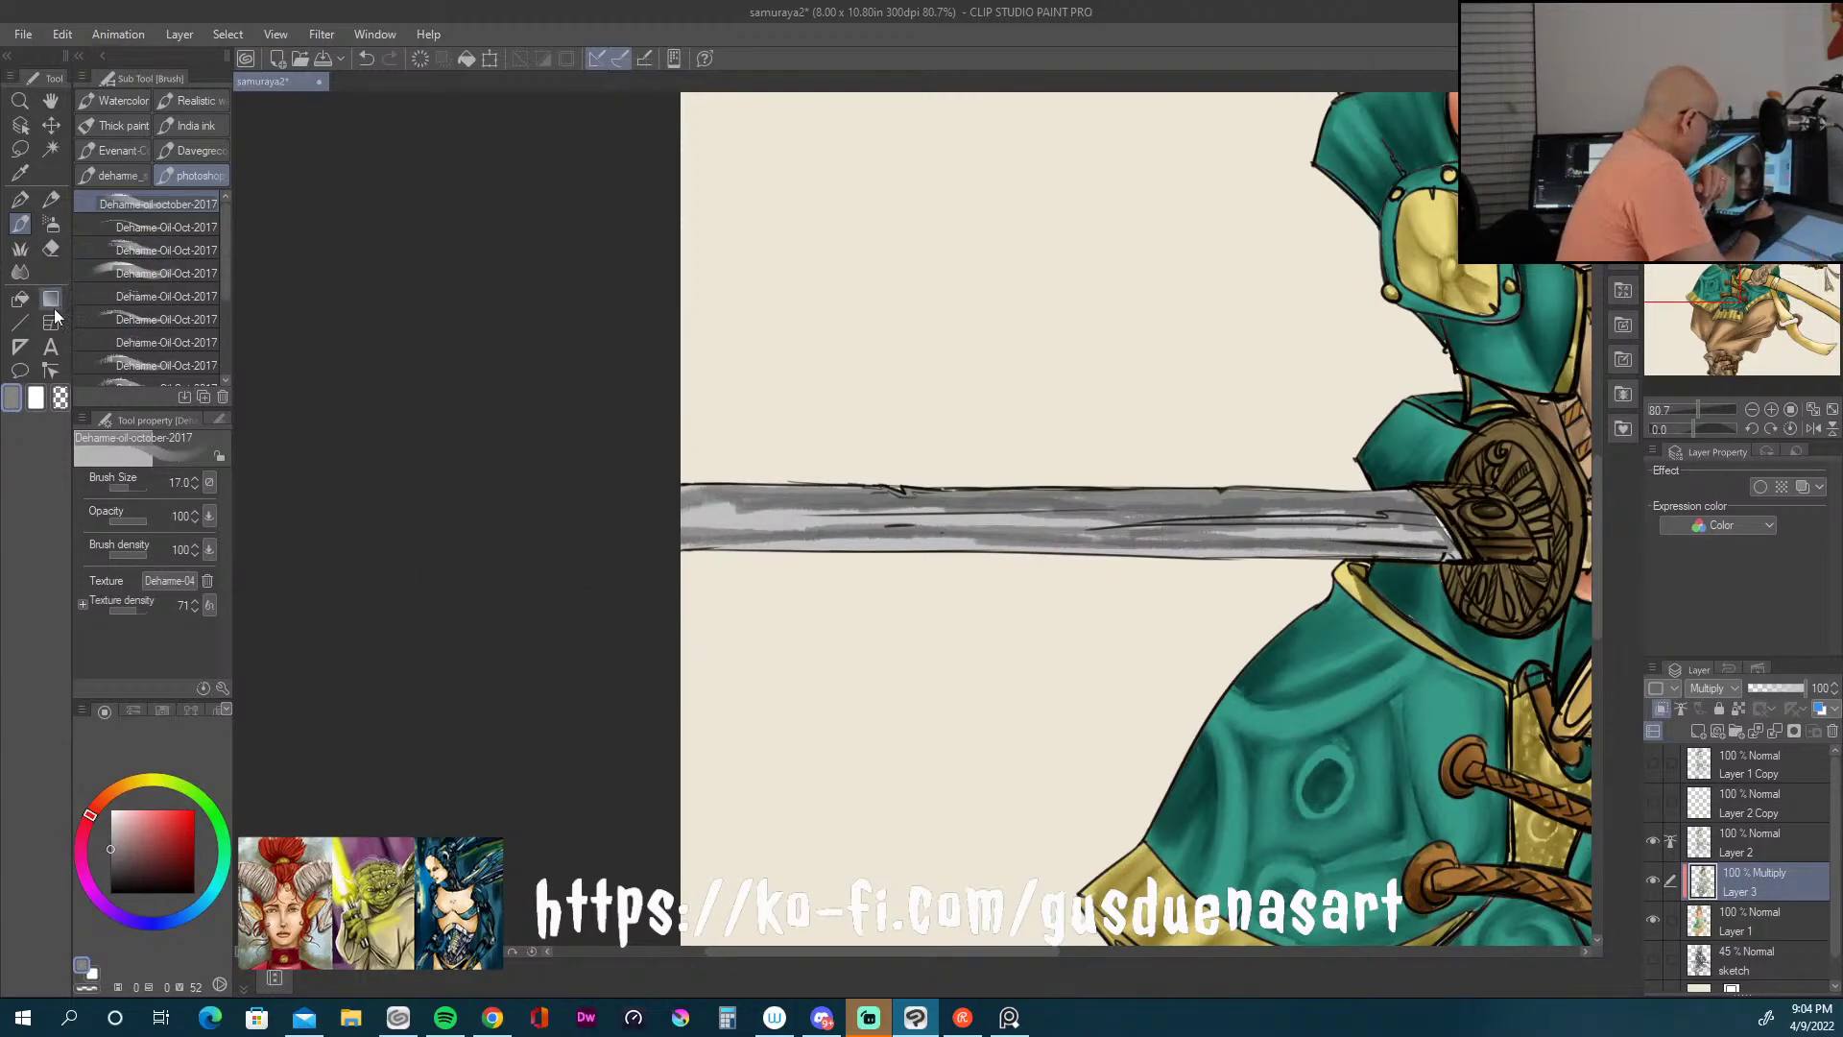
# Step: Blend the grey streaks along the sword blade and the shadows on the pommel with the Blend tool at size 19
pyautogui.click(20, 271)
pyautogui.moveTo(800, 505); pyautogui.dragTo(1129, 511)
pyautogui.moveTo(1250, 503)
pyautogui.mouseDown()
pyautogui.moveTo(1169, 518)
pyautogui.moveTo(1431, 525)
pyautogui.moveTo(1153, 545)
pyautogui.moveTo(1144, 528)
pyautogui.moveTo(643, 530)
pyautogui.moveTo(829, 541)
pyautogui.moveTo(753, 533)
pyautogui.mouseUp()
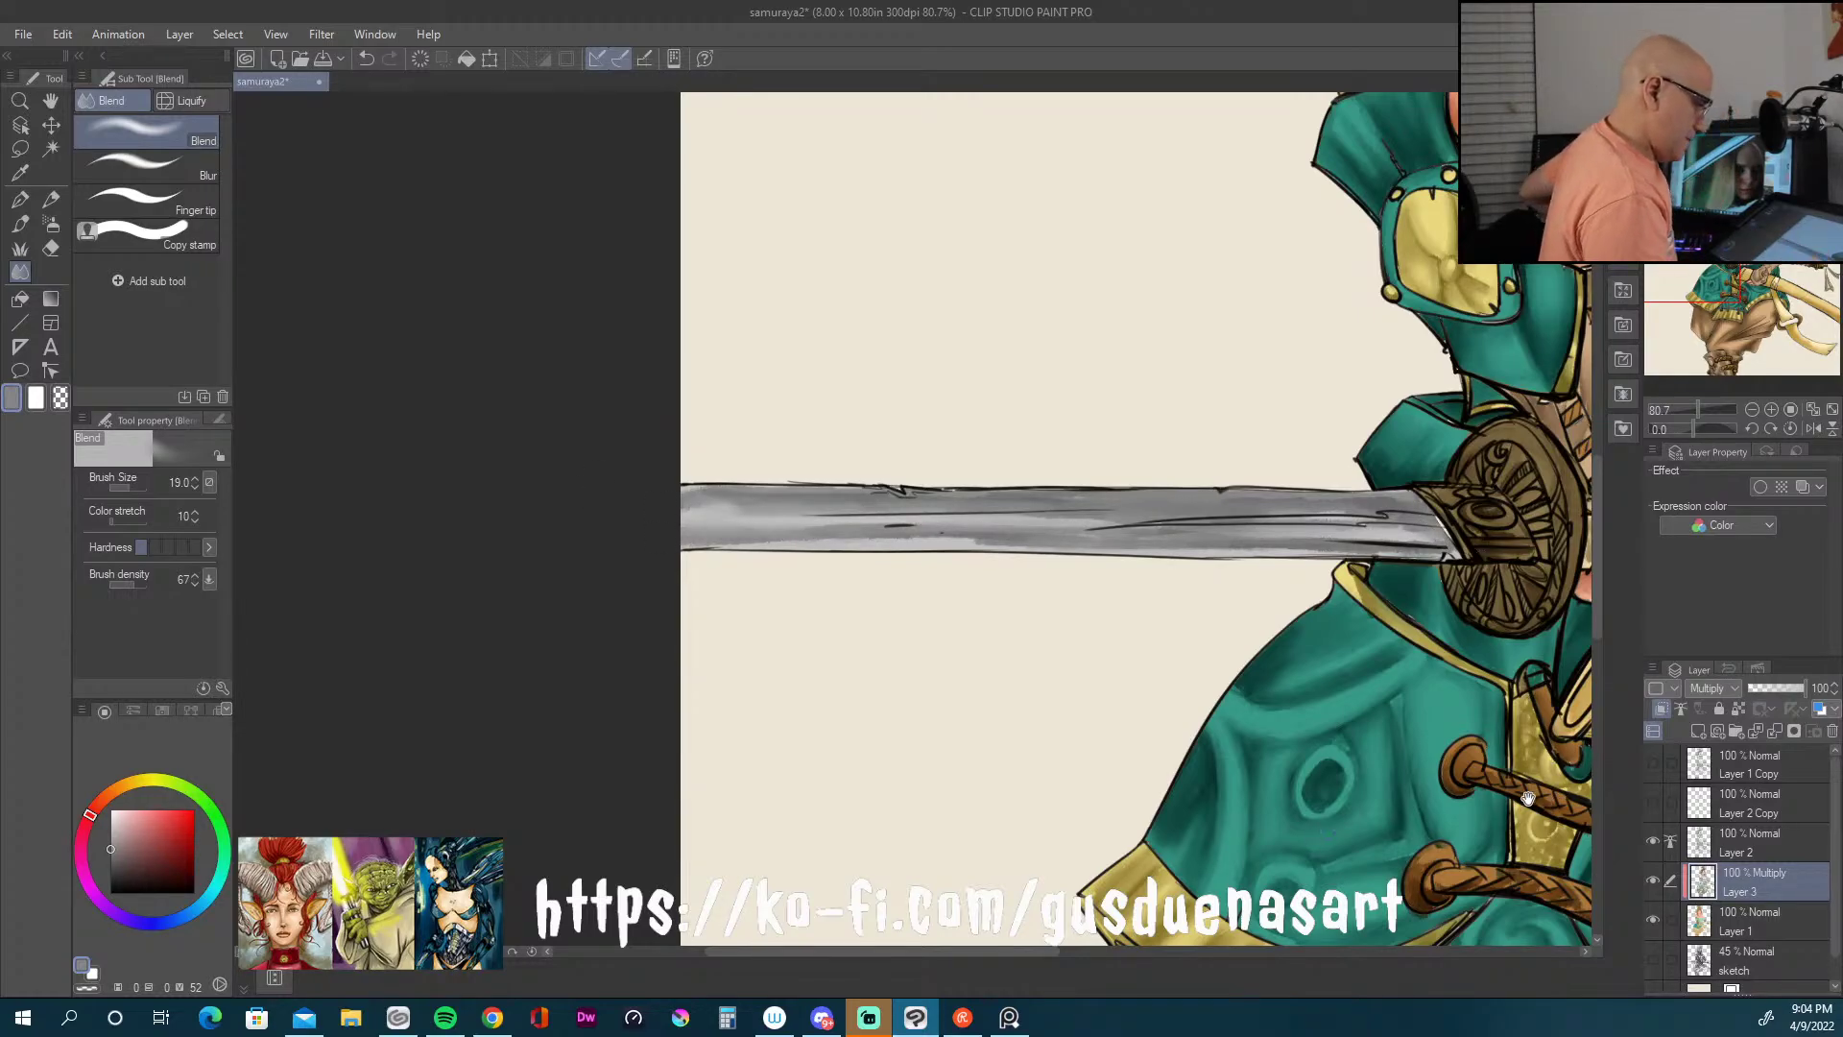
pyautogui.moveTo(1514, 818); pyautogui.dragTo(559, 500)
pyautogui.moveTo(1265, 733); pyautogui.dragTo(1217, 777)
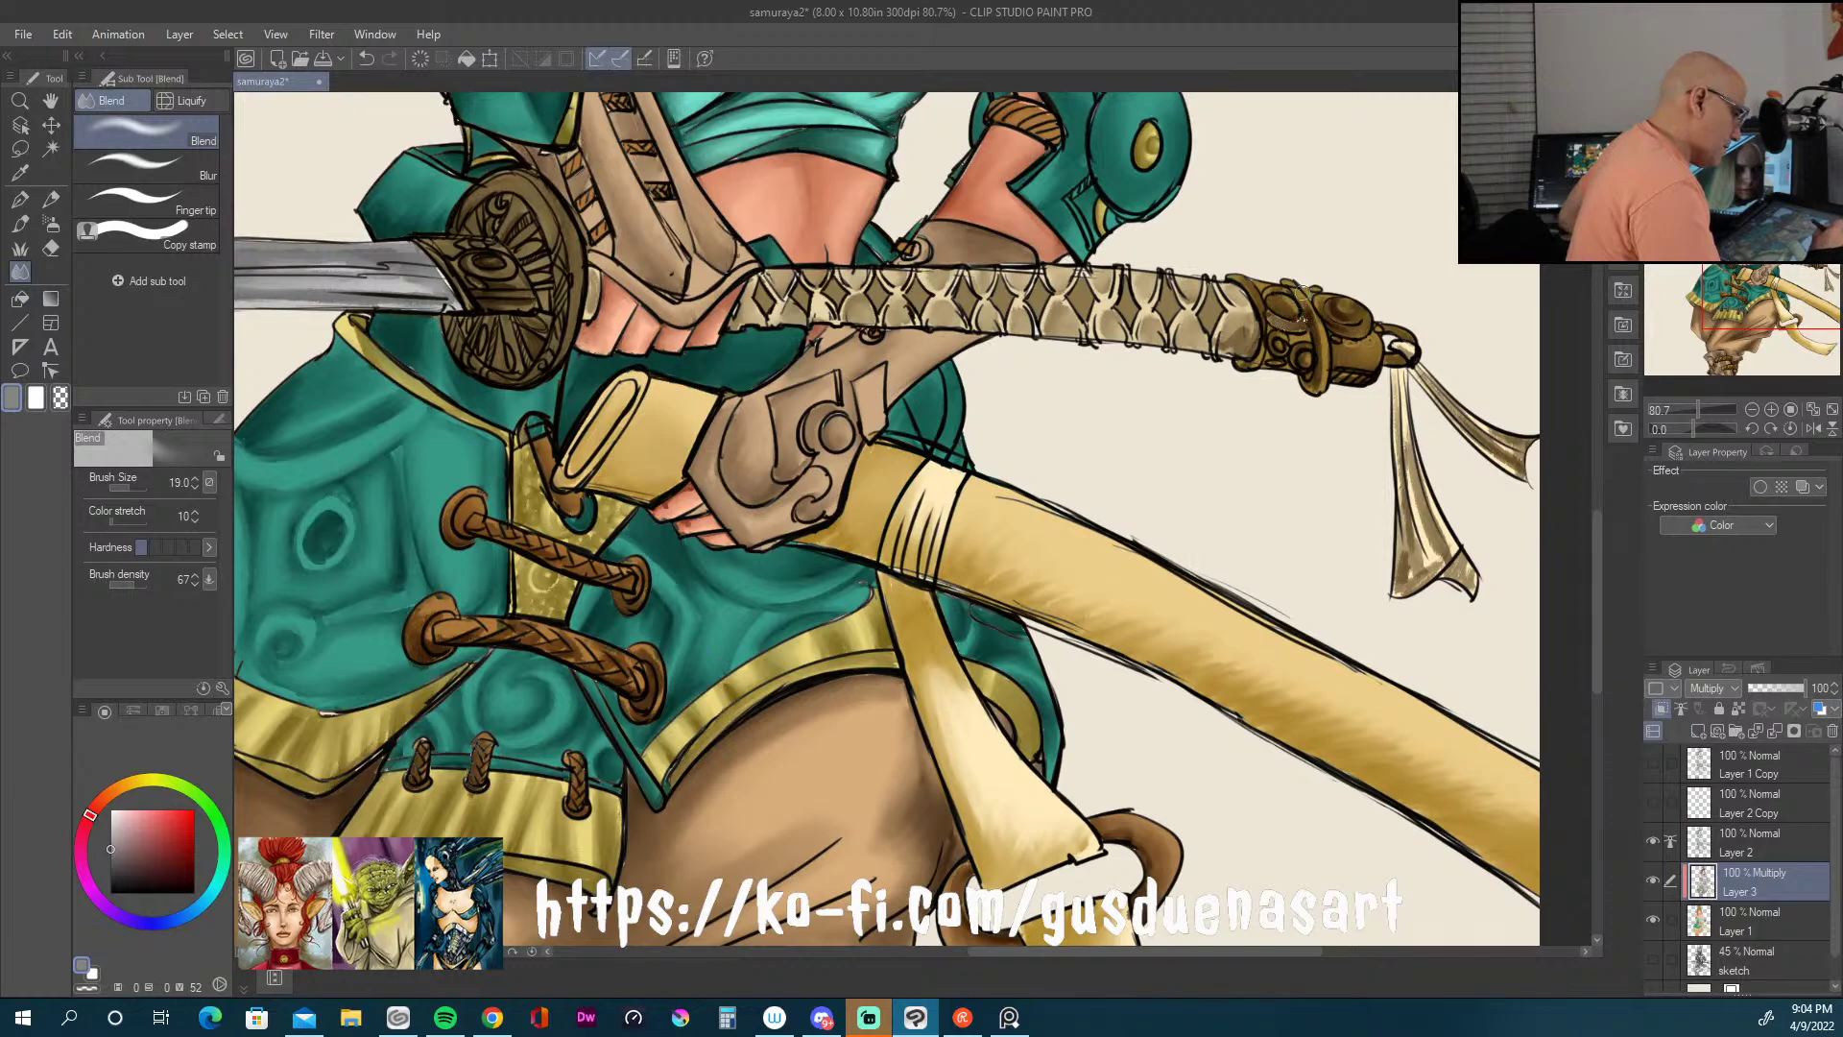
pyautogui.moveTo(1311, 312); pyautogui.dragTo(1313, 379)
# Step: Set the painting colour to a brown of (33, 68, 49) and try it on the lower hair stick
pyautogui.moveTo(1153, 760)
pyautogui.mouseDown()
pyautogui.moveTo(1142, 722)
pyautogui.moveTo(1387, 768)
pyautogui.mouseUp()
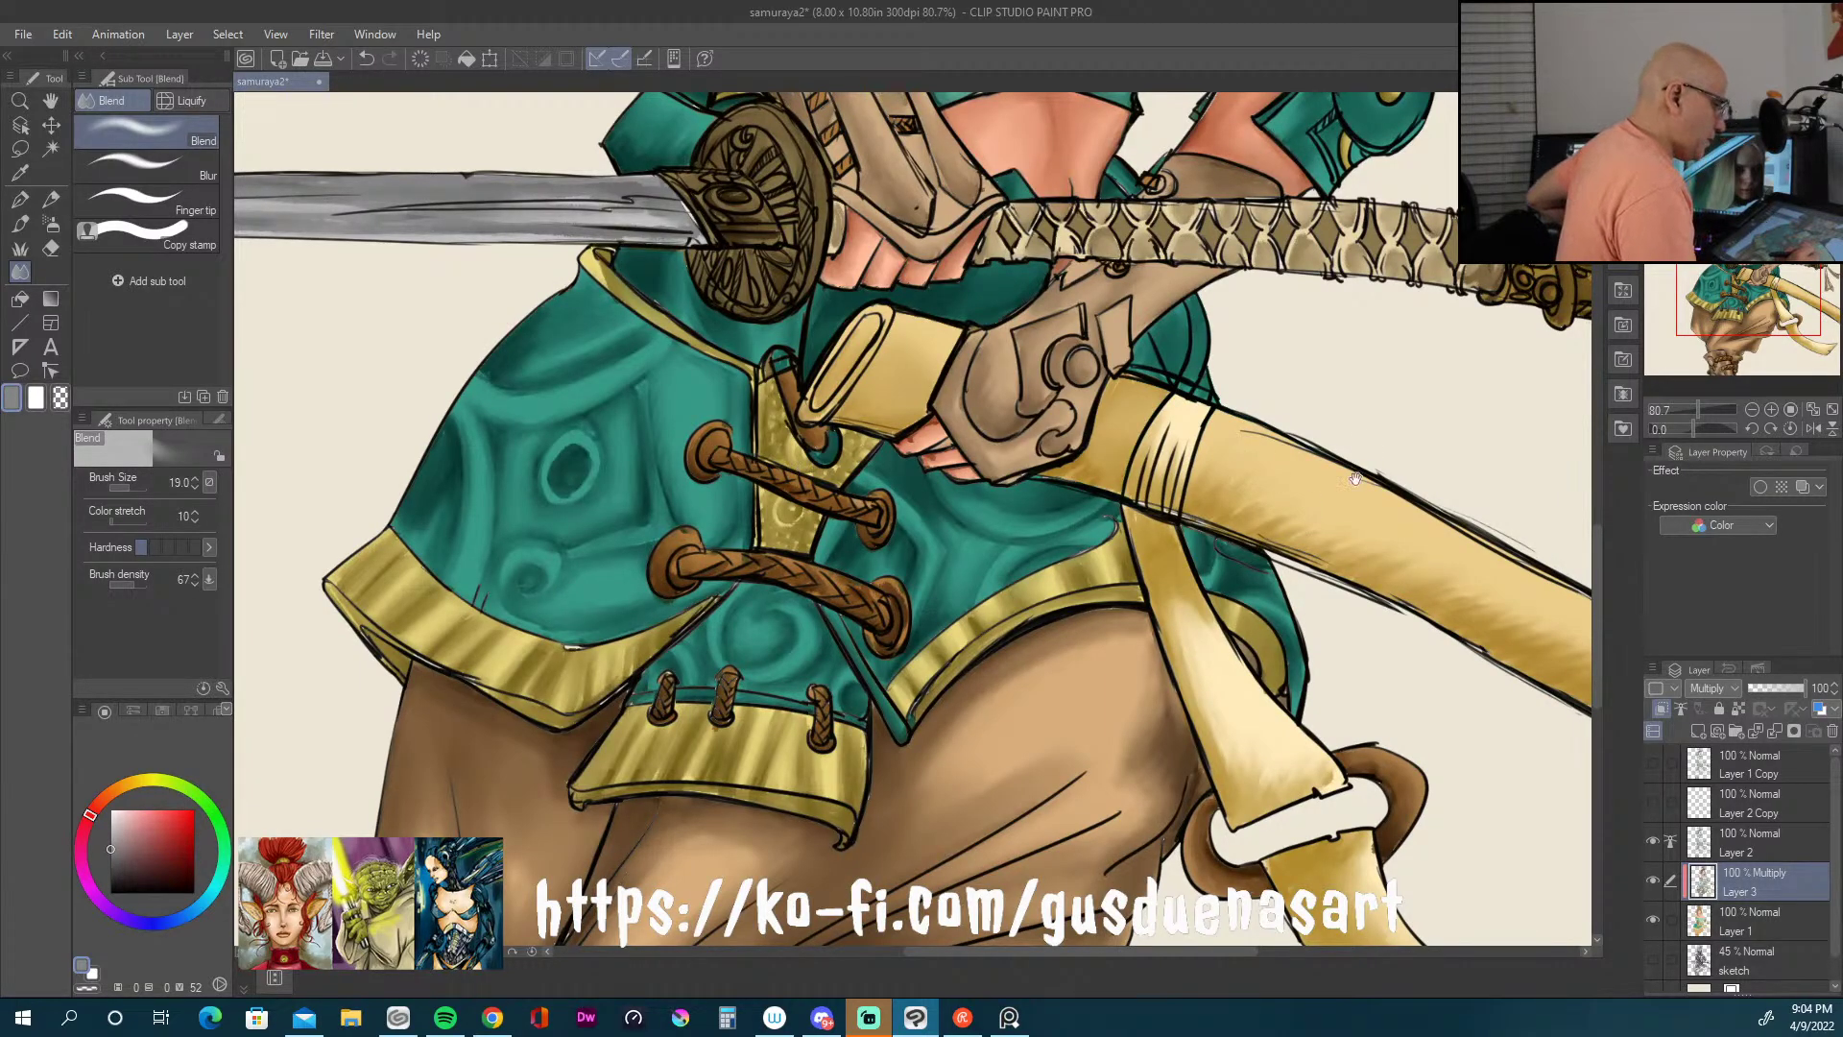
pyautogui.moveTo(1355, 478); pyautogui.dragTo(1056, 864)
pyautogui.moveTo(1005, 336); pyautogui.dragTo(1006, 575)
pyautogui.moveTo(1006, 384); pyautogui.dragTo(1006, 576)
pyautogui.moveTo(1005, 288); pyautogui.dragTo(1219, 1031)
pyautogui.moveTo(1155, 693); pyautogui.dragTo(1159, 704)
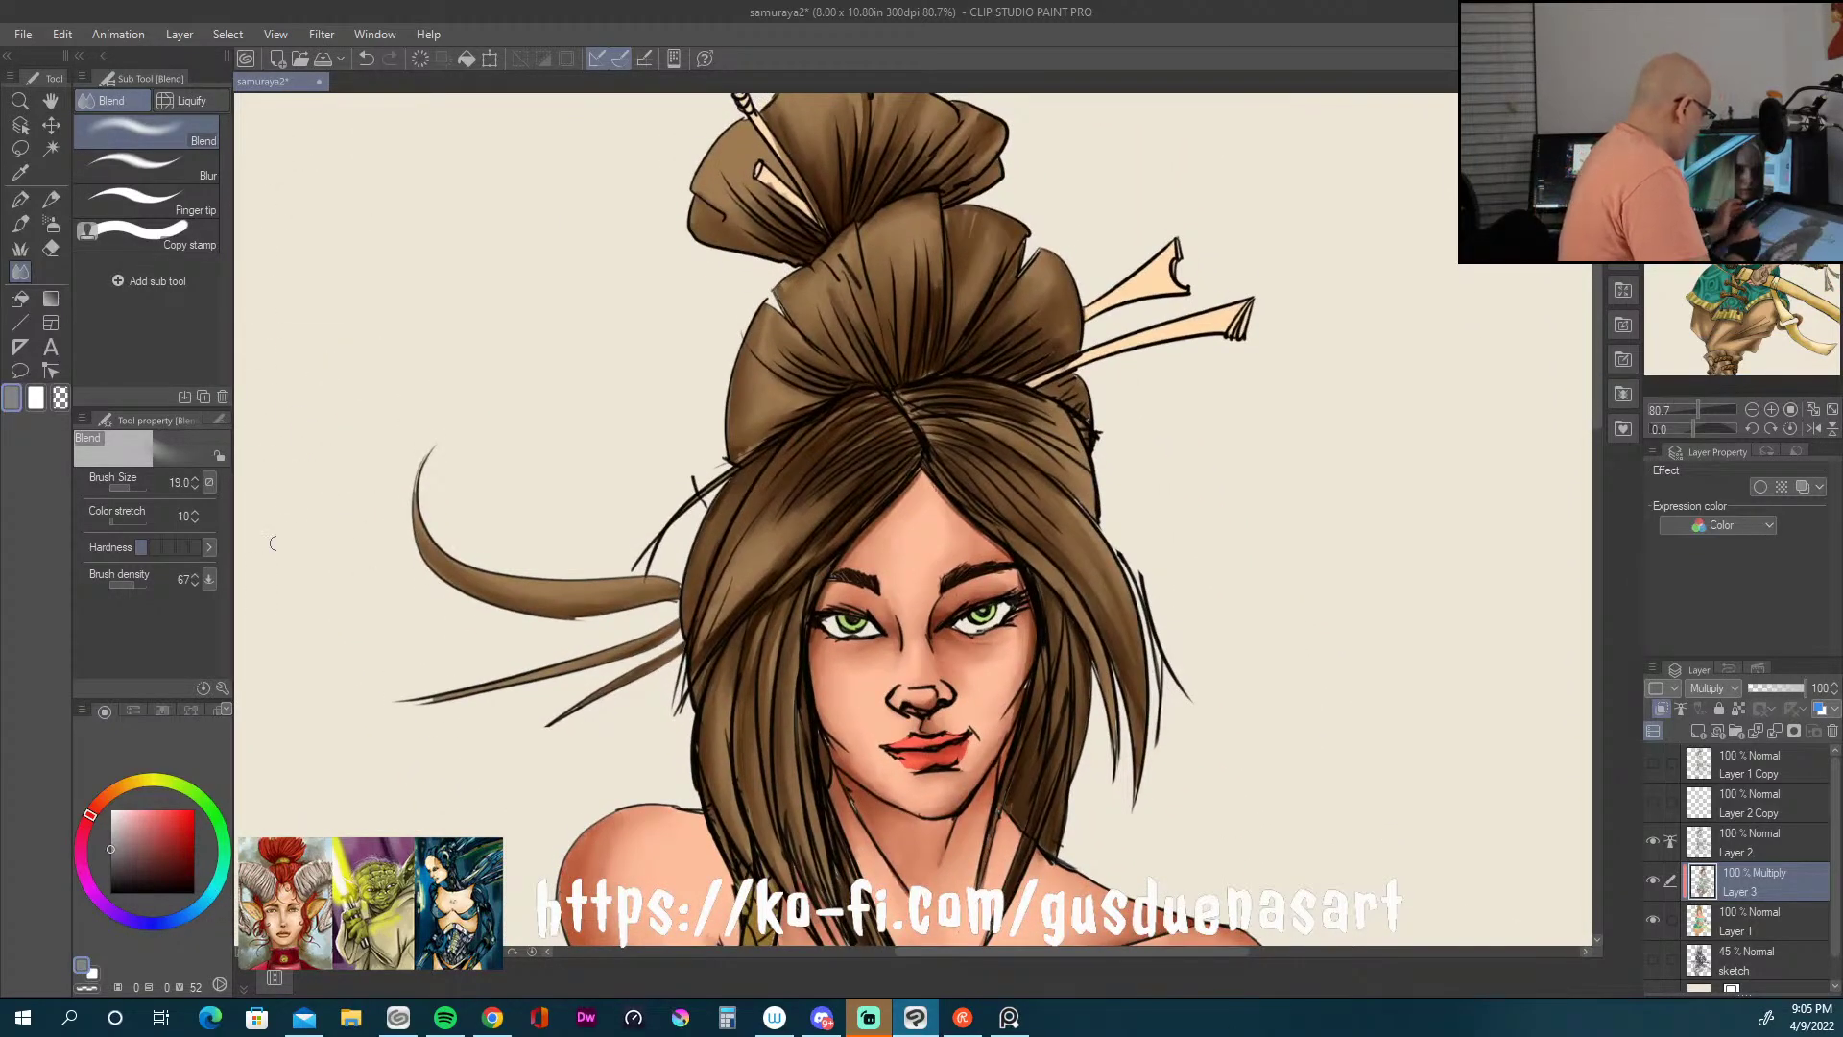
pyautogui.click(119, 786)
pyautogui.moveTo(141, 812); pyautogui.dragTo(172, 841)
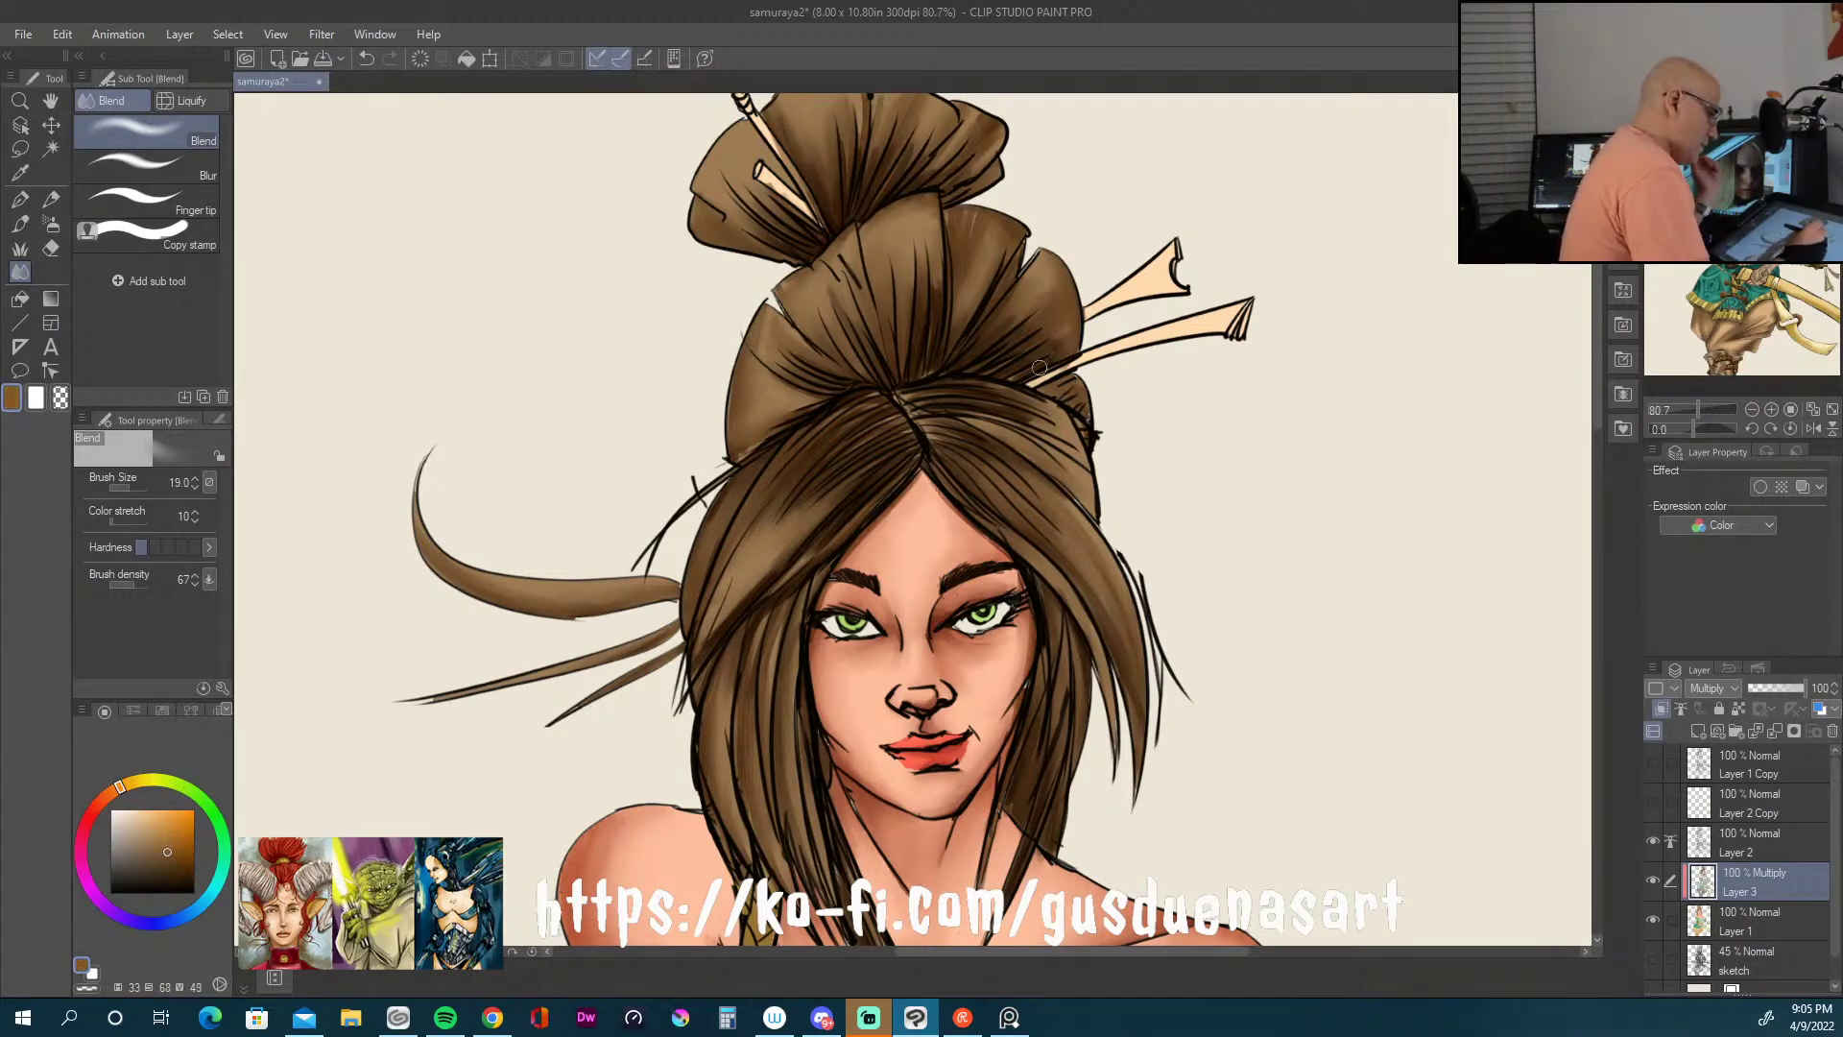
pyautogui.moveTo(1046, 370); pyautogui.dragTo(1148, 333)
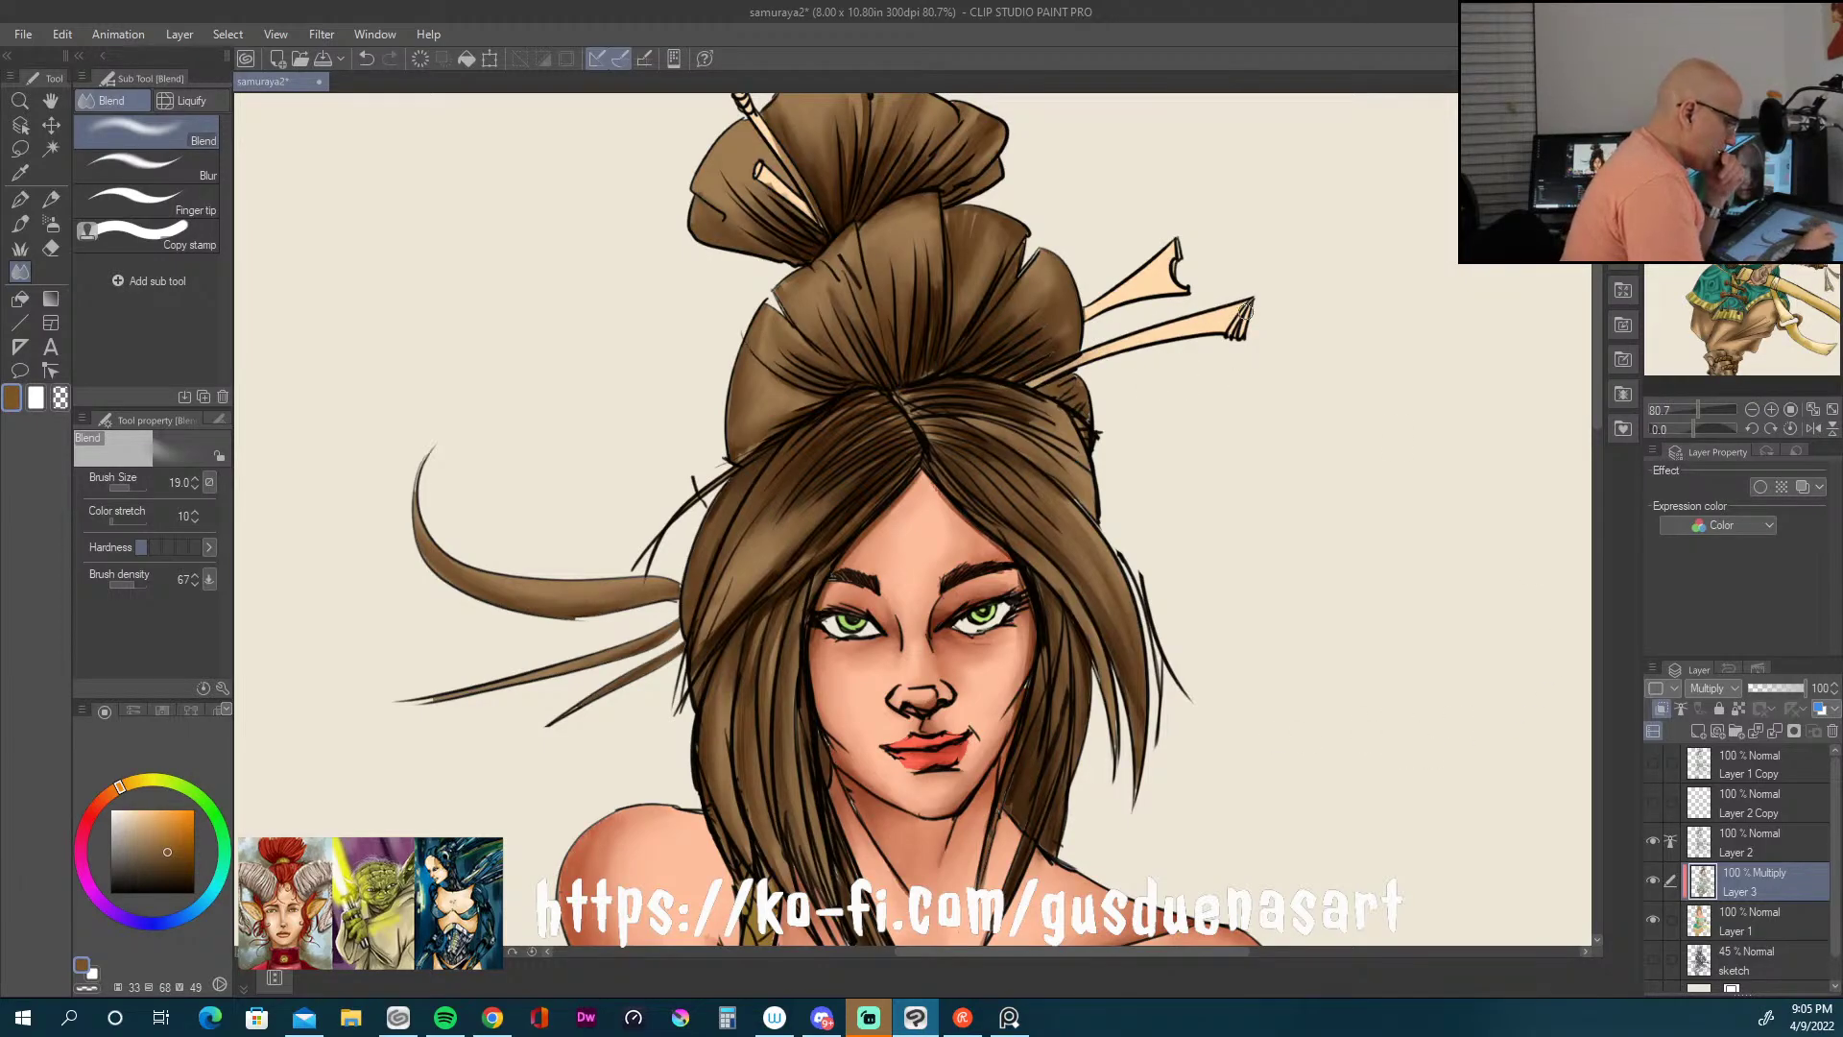
# Step: Check the colours with the line art hidden, show it again, and smooth away the inner lines at the lower hair stick's tip on Layer 2
pyautogui.click(1651, 843)
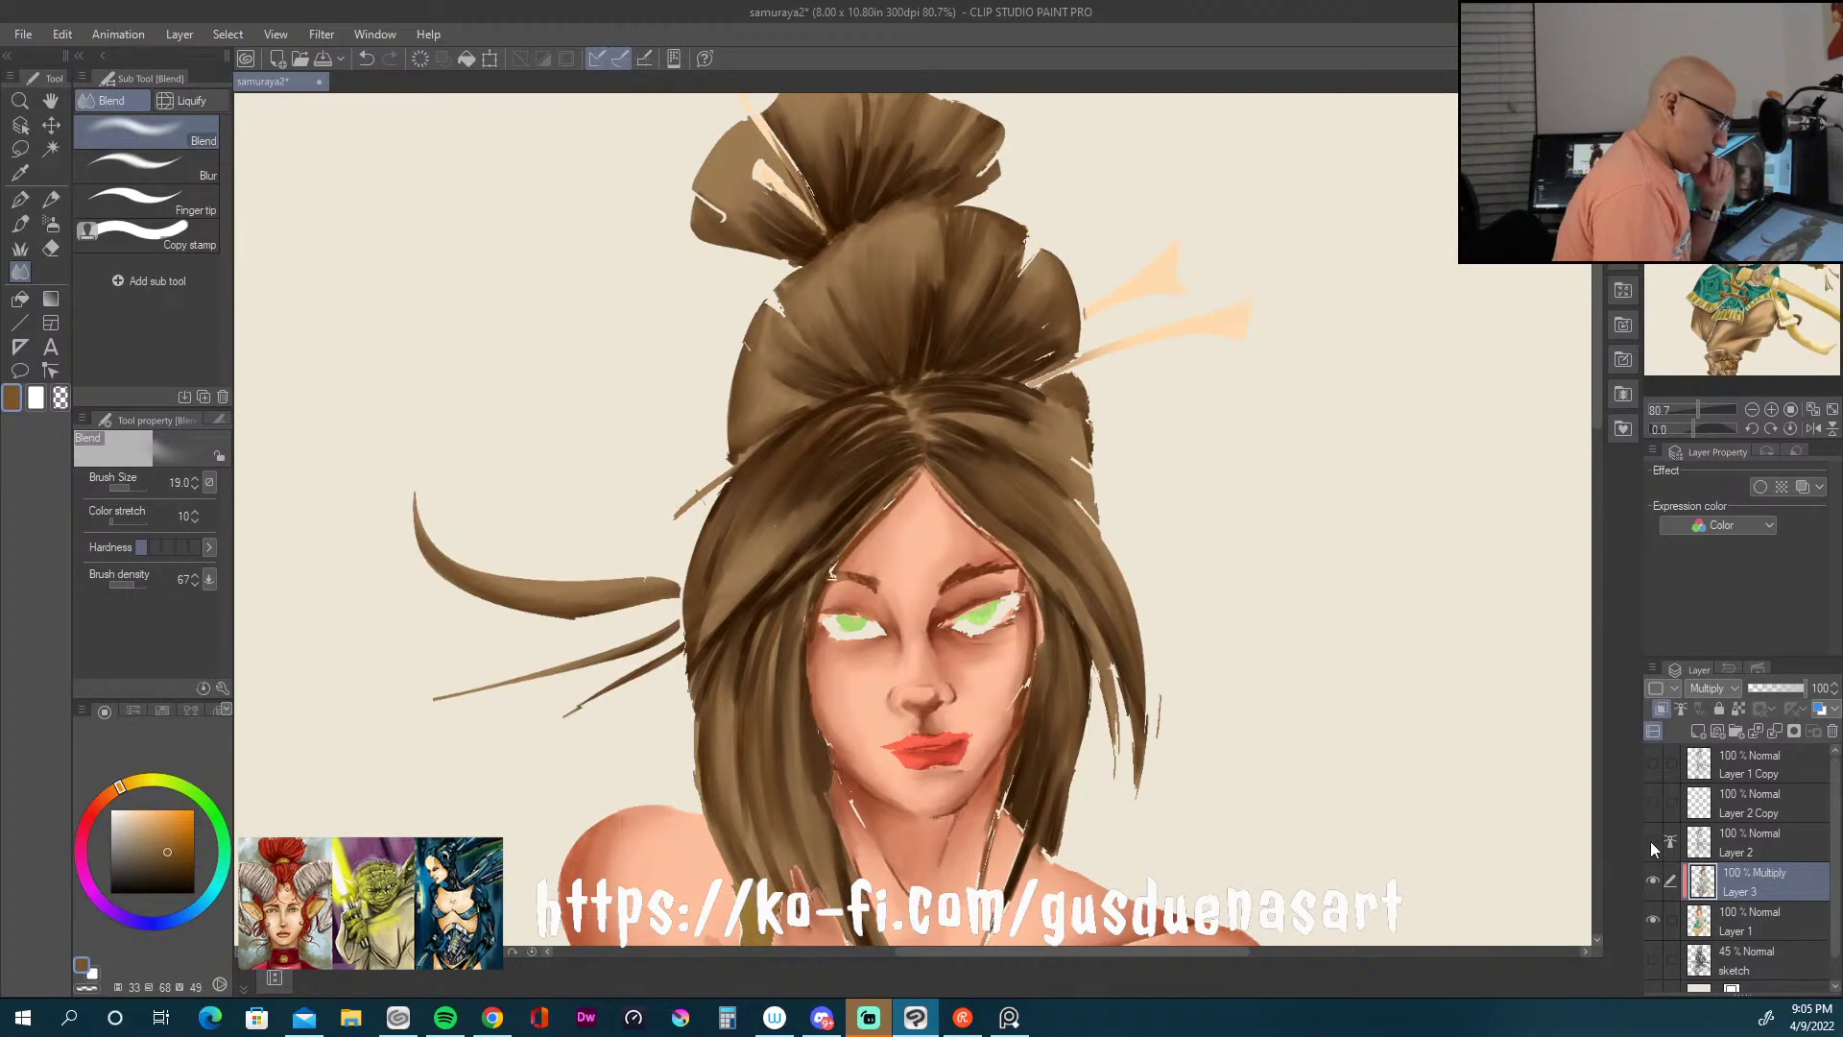
pyautogui.click(1651, 842)
pyautogui.click(1772, 834)
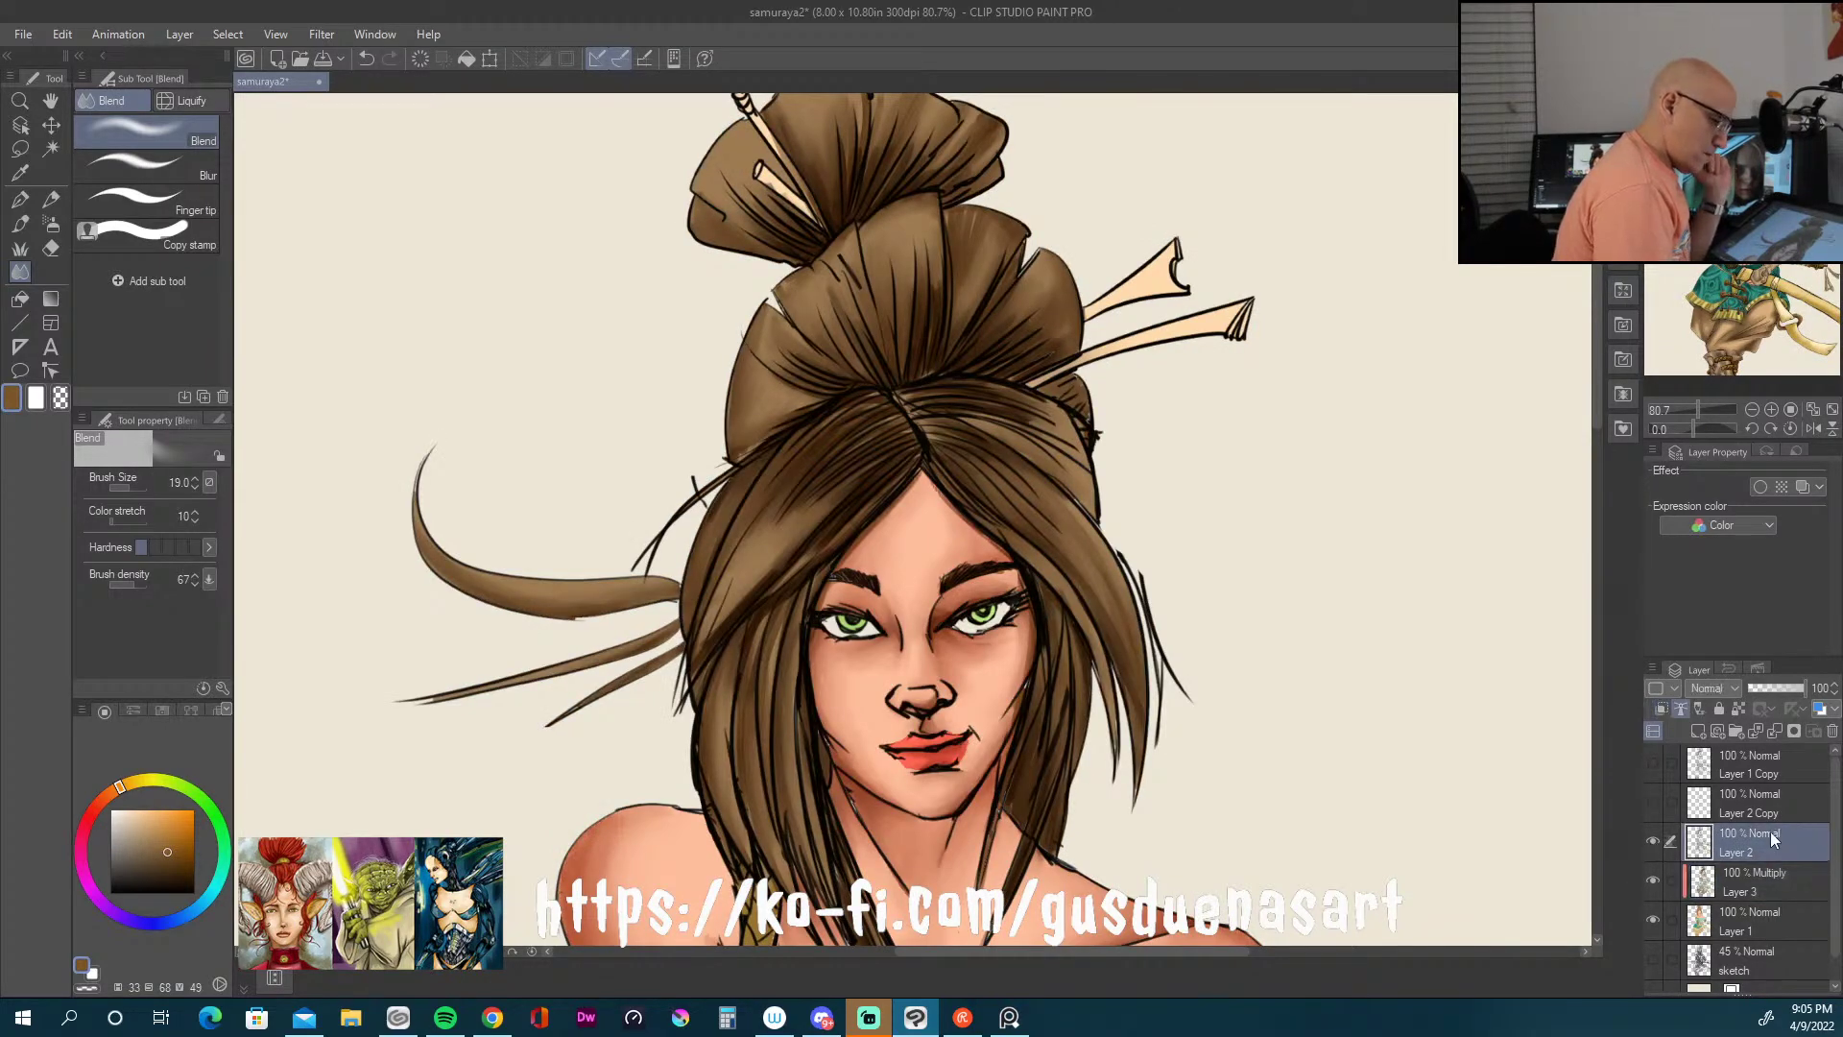
pyautogui.moveTo(1035, 385); pyautogui.dragTo(1065, 367)
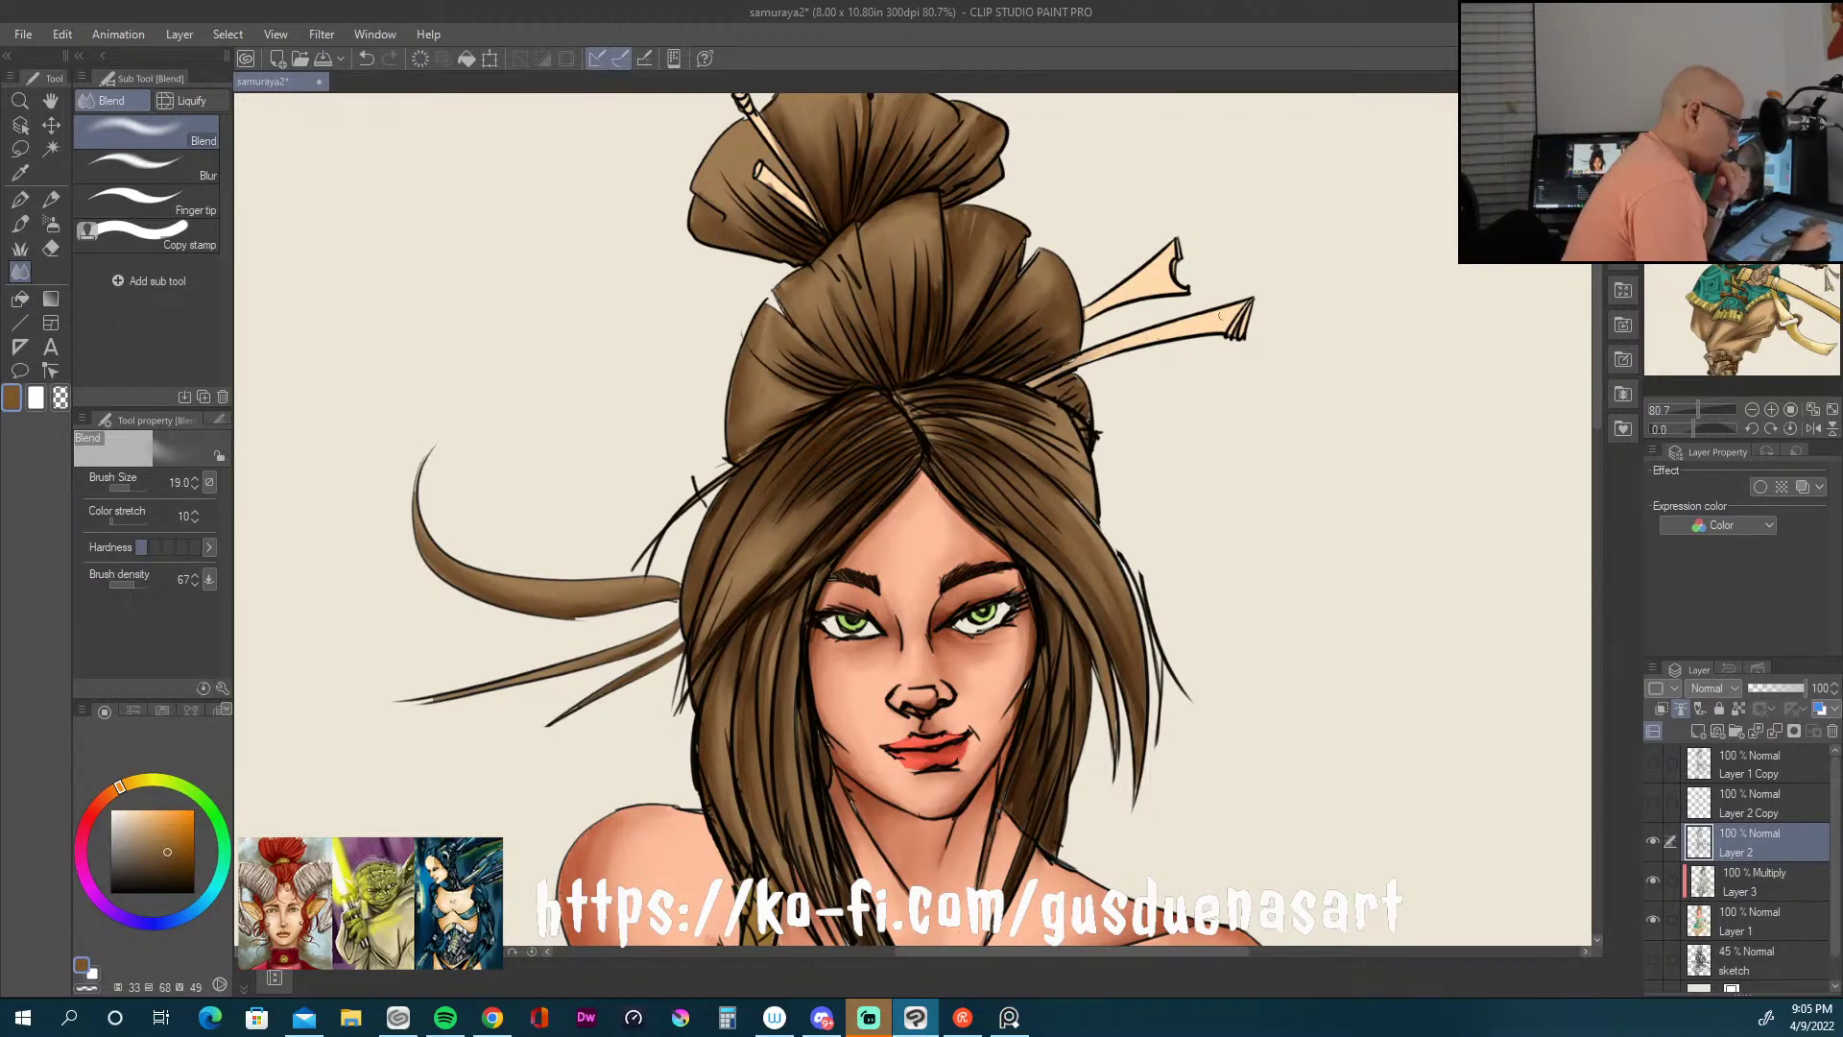
pyautogui.moveTo(1250, 303); pyautogui.dragTo(1244, 311)
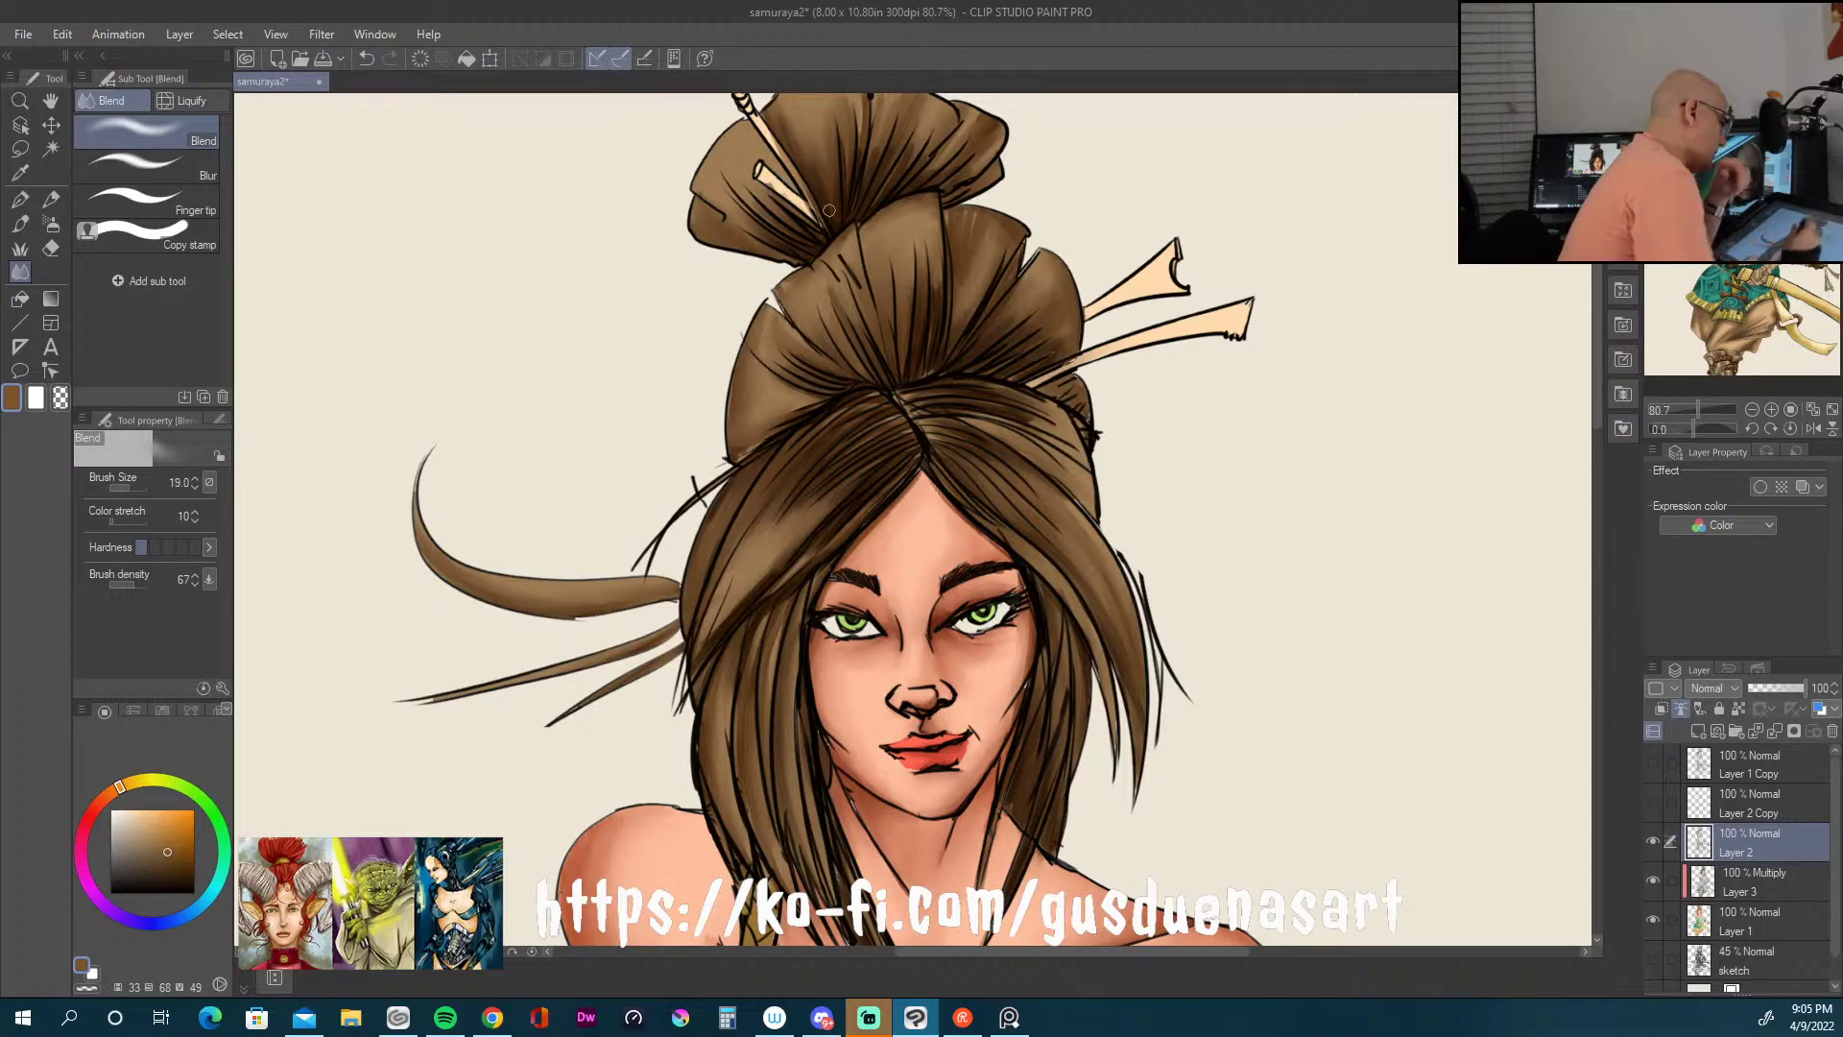
# Step: Paint brown shadows along all the hair sticks on the Multiply layer with the Dehame oil brush at size 17
pyautogui.click(1751, 880)
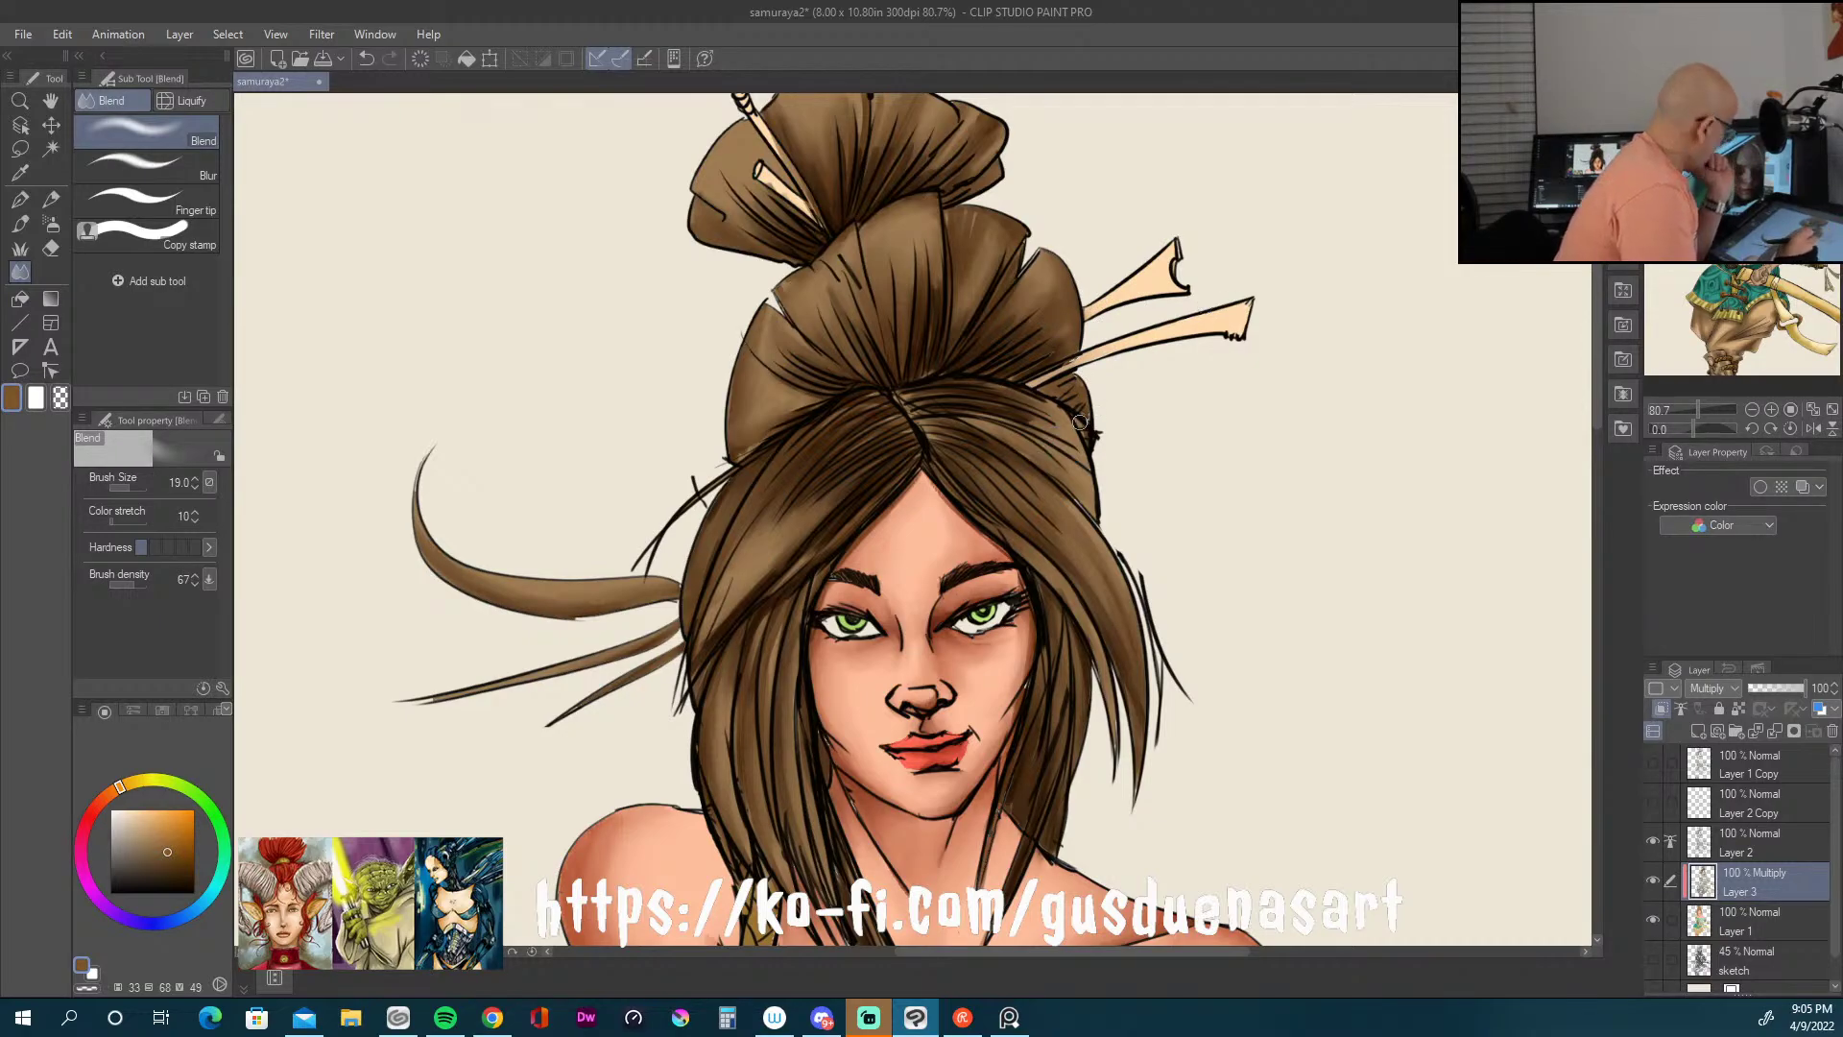
pyautogui.click(19, 223)
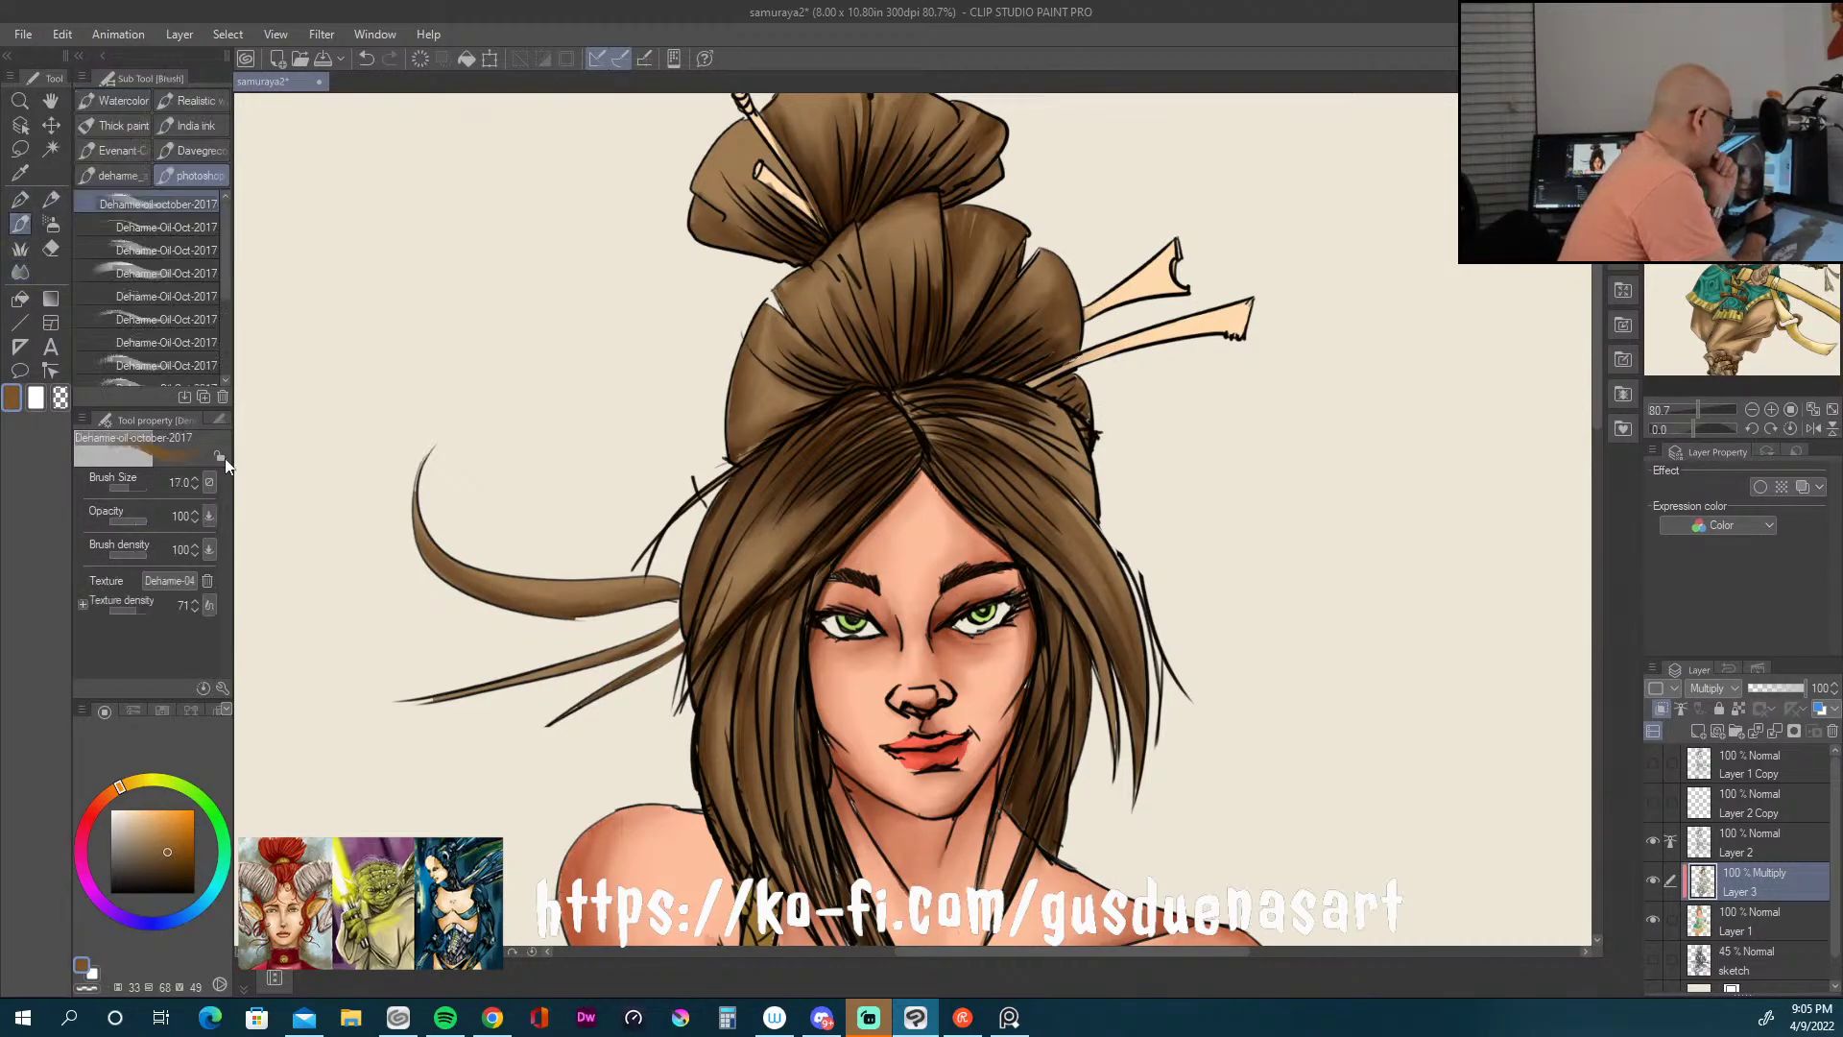
pyautogui.moveTo(1073, 366)
pyautogui.mouseDown()
pyautogui.moveTo(1242, 315)
pyautogui.moveTo(1048, 371)
pyautogui.mouseUp()
pyautogui.moveTo(1162, 247)
pyautogui.mouseDown()
pyautogui.moveTo(1089, 288)
pyautogui.moveTo(1108, 303)
pyautogui.moveTo(1176, 283)
pyautogui.moveTo(1157, 261)
pyautogui.moveTo(1089, 318)
pyautogui.moveTo(1234, 325)
pyautogui.mouseUp()
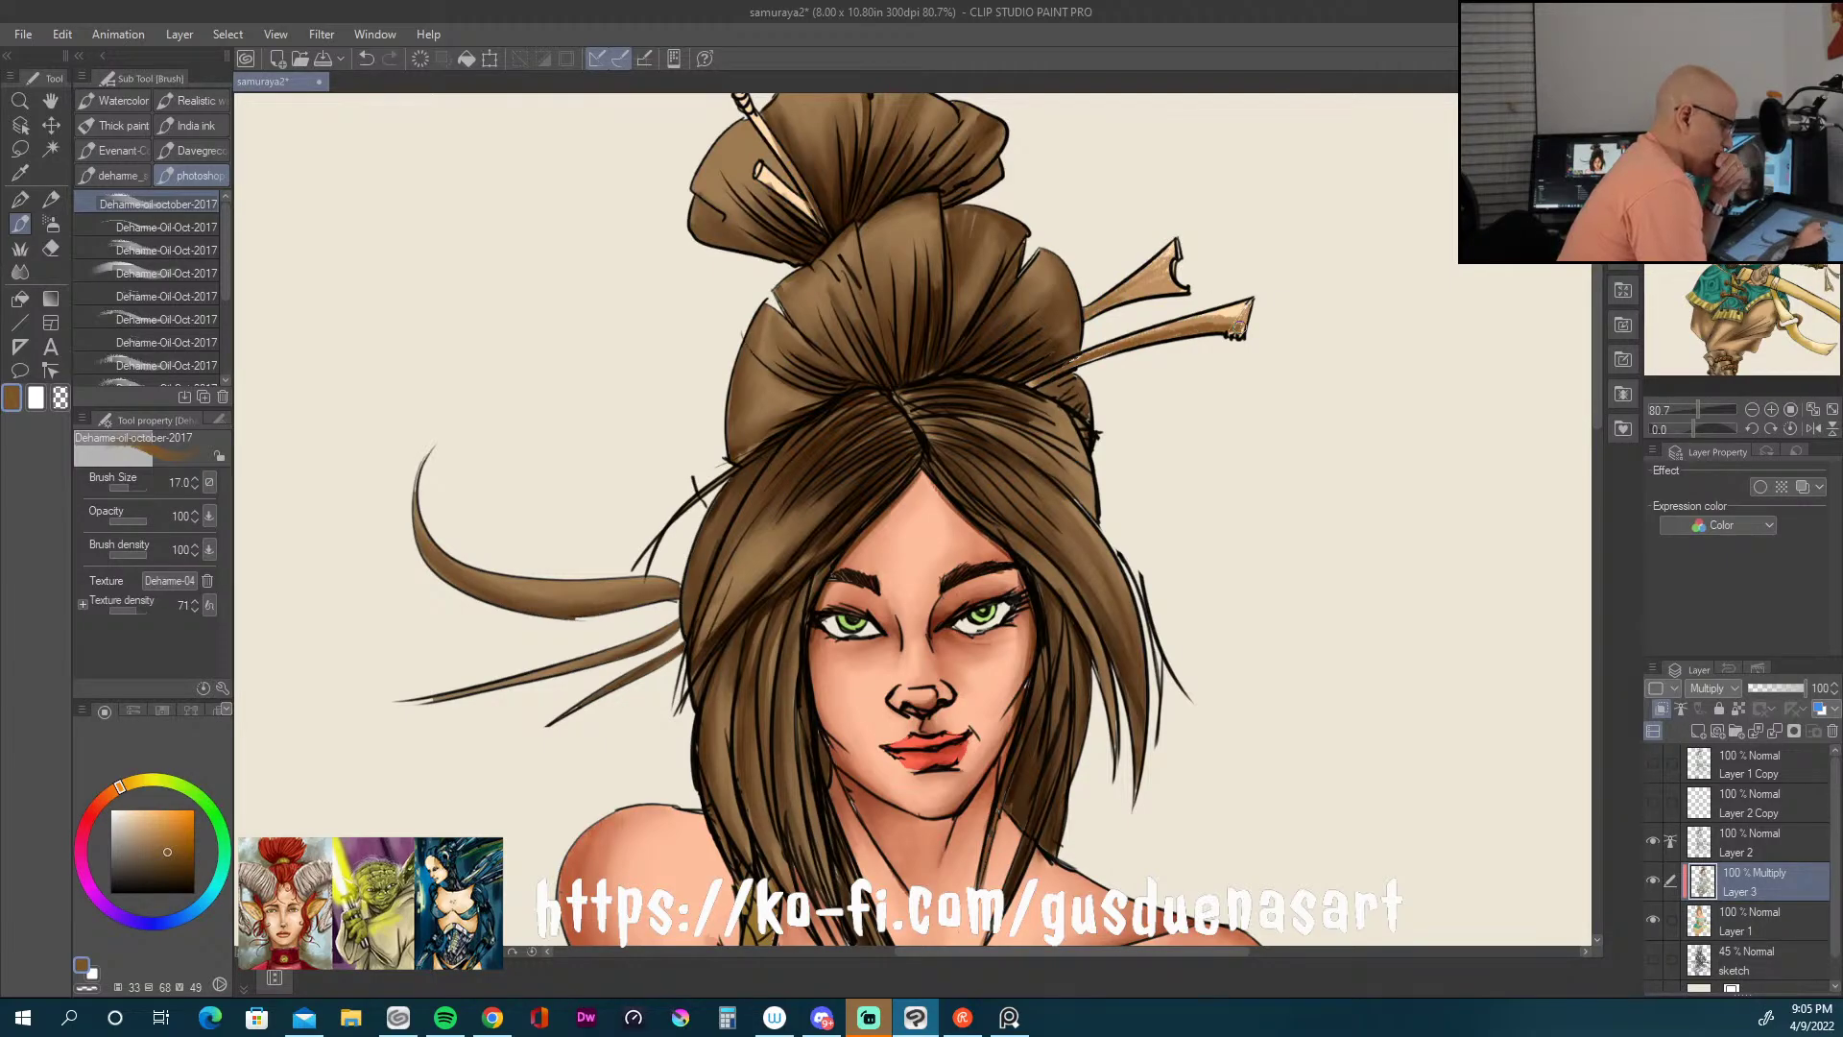
pyautogui.moveTo(773, 182); pyautogui.dragTo(819, 223)
pyautogui.moveTo(766, 133); pyautogui.dragTo(806, 209)
# Step: Blend the shading on the braided cords around the shin guard with the Blend tool at size 19
pyautogui.moveTo(1595, 382); pyautogui.dragTo(1565, 787)
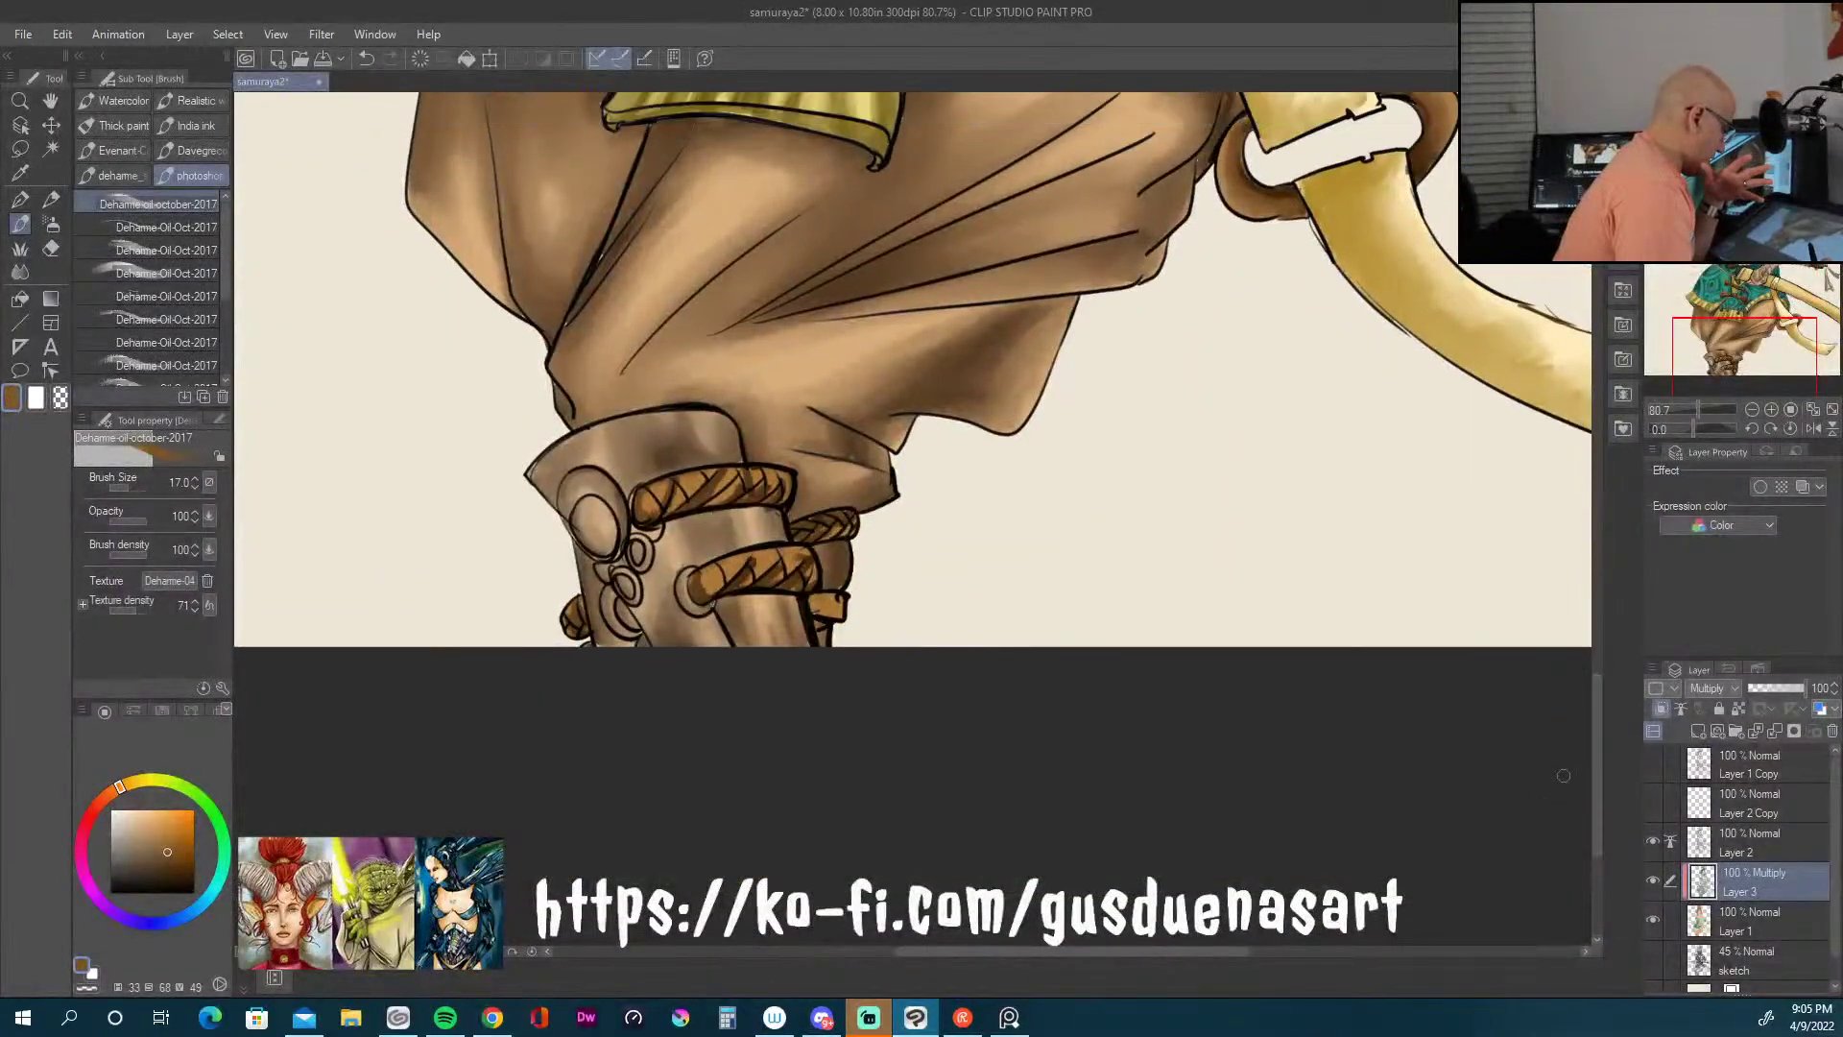
pyautogui.press('j')
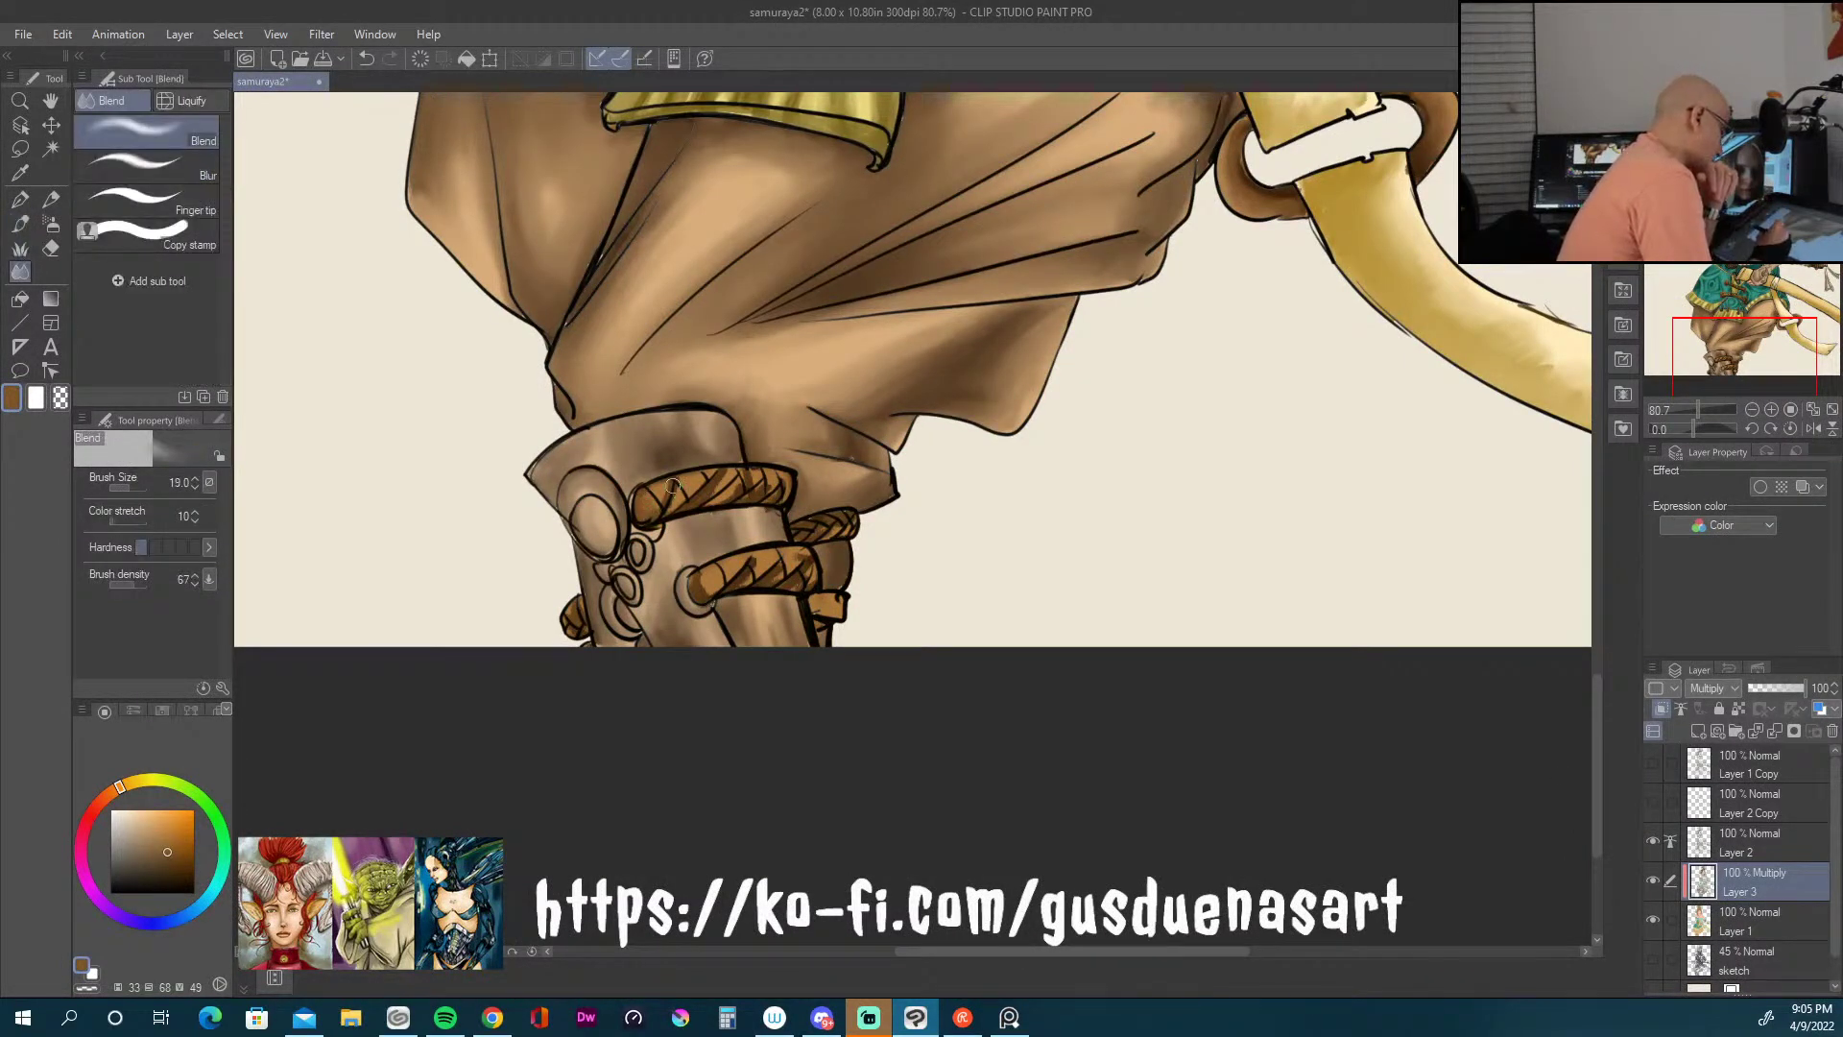
pyautogui.moveTo(677, 511); pyautogui.dragTo(757, 476)
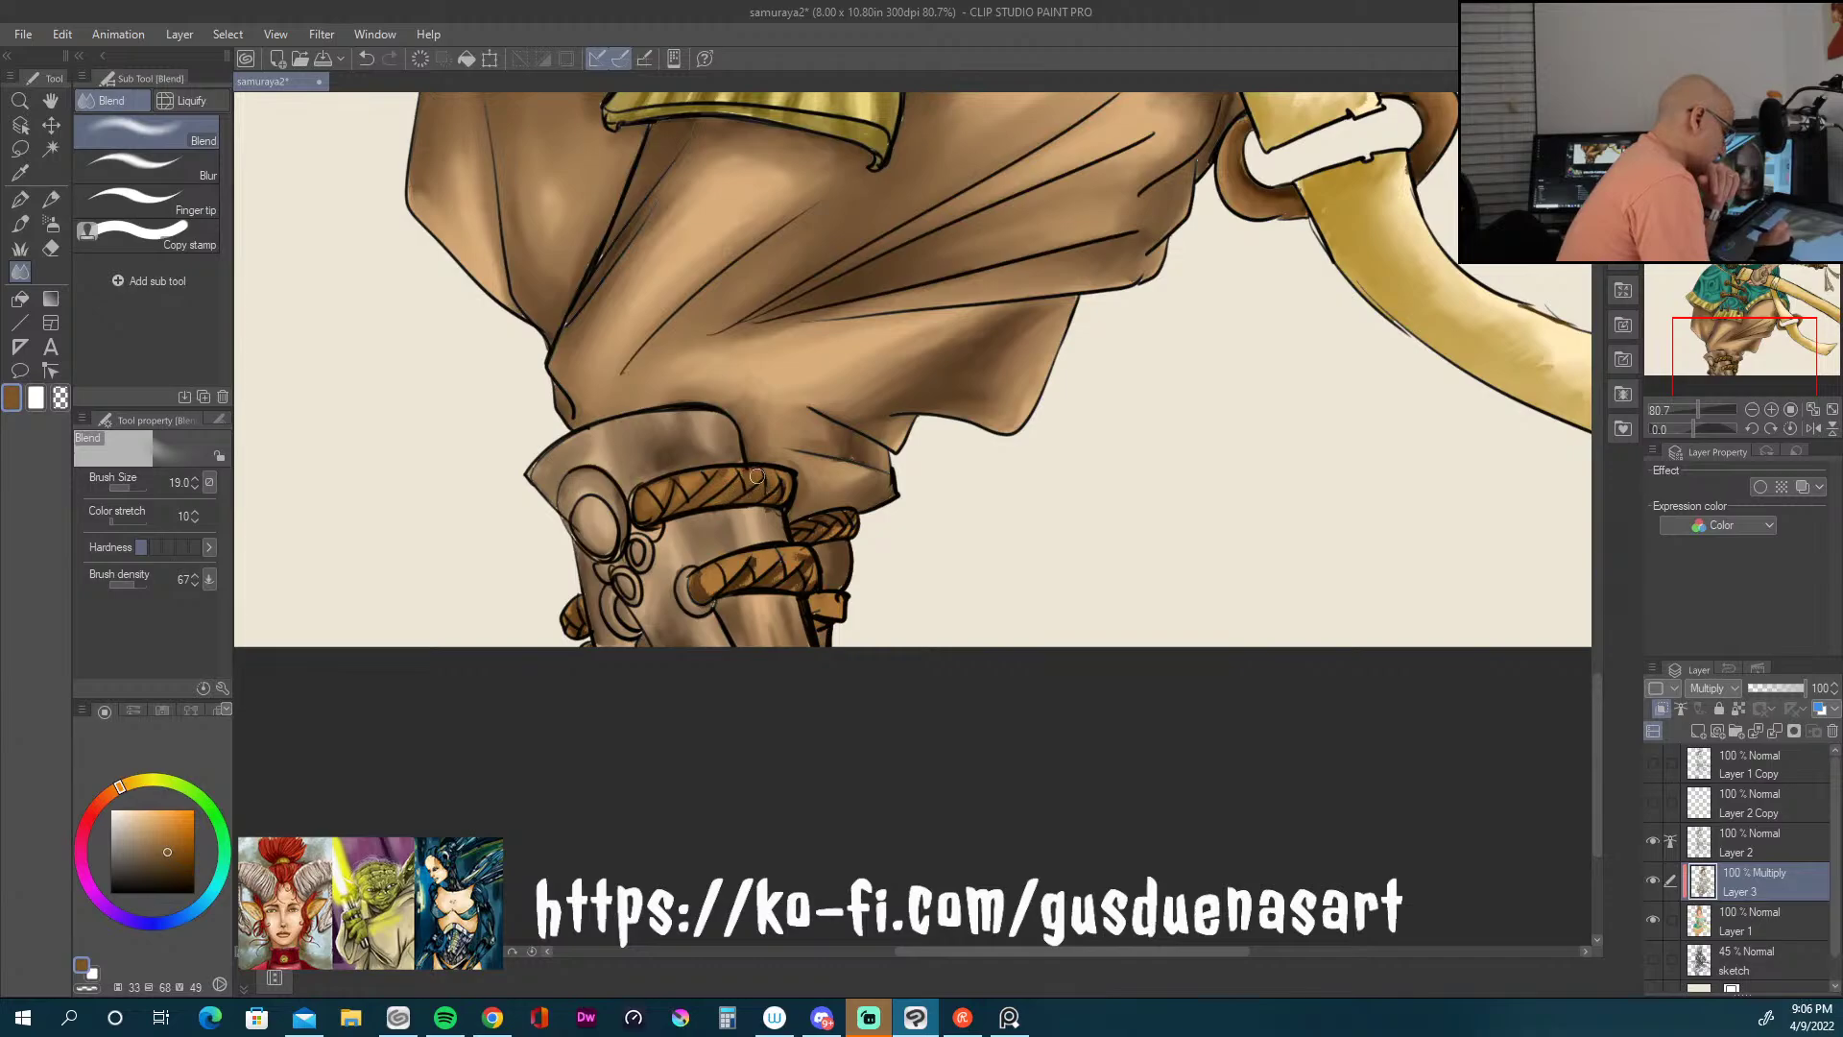
pyautogui.moveTo(740, 573)
pyautogui.mouseDown()
pyautogui.moveTo(806, 573)
pyautogui.moveTo(622, 595)
pyautogui.mouseUp()
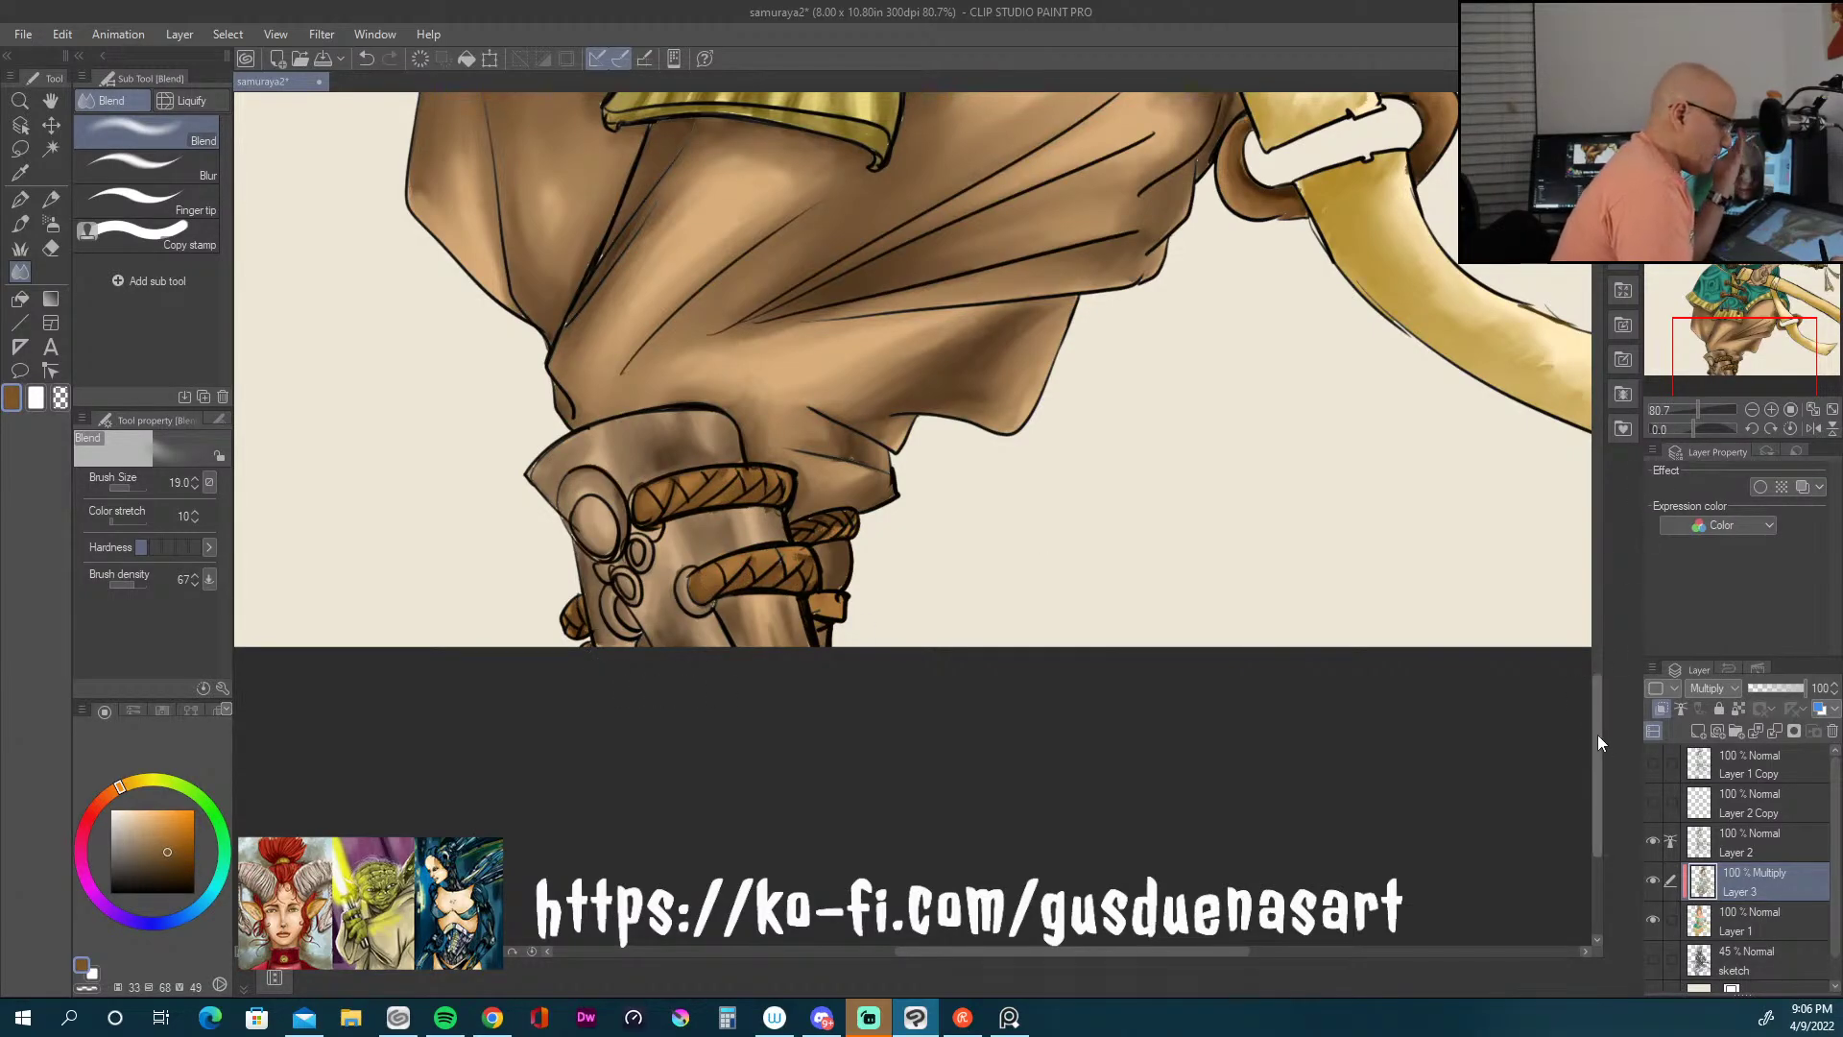
# Step: Return to the oil brush at size 17 and set the painting colour to a dark grey of (0, 0, 34)
pyautogui.moveTo(1593, 689); pyautogui.dragTo(1578, 360)
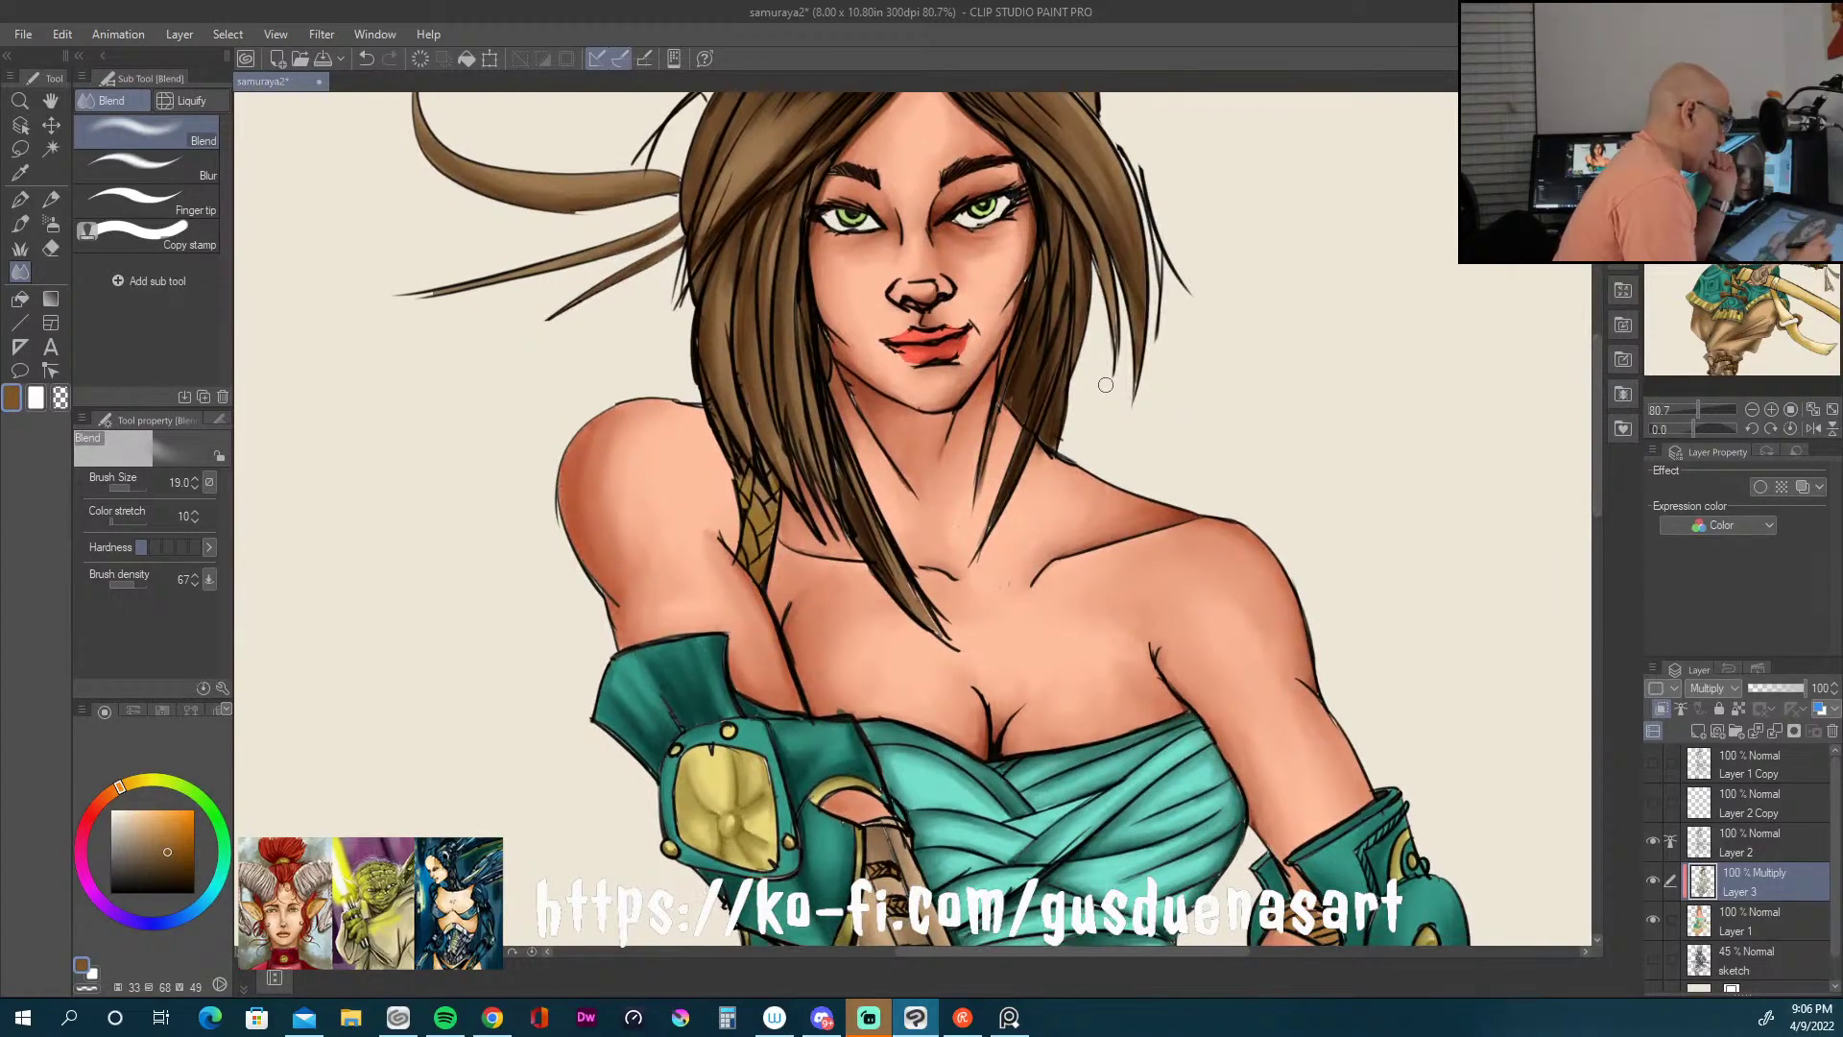
pyautogui.click(110, 848)
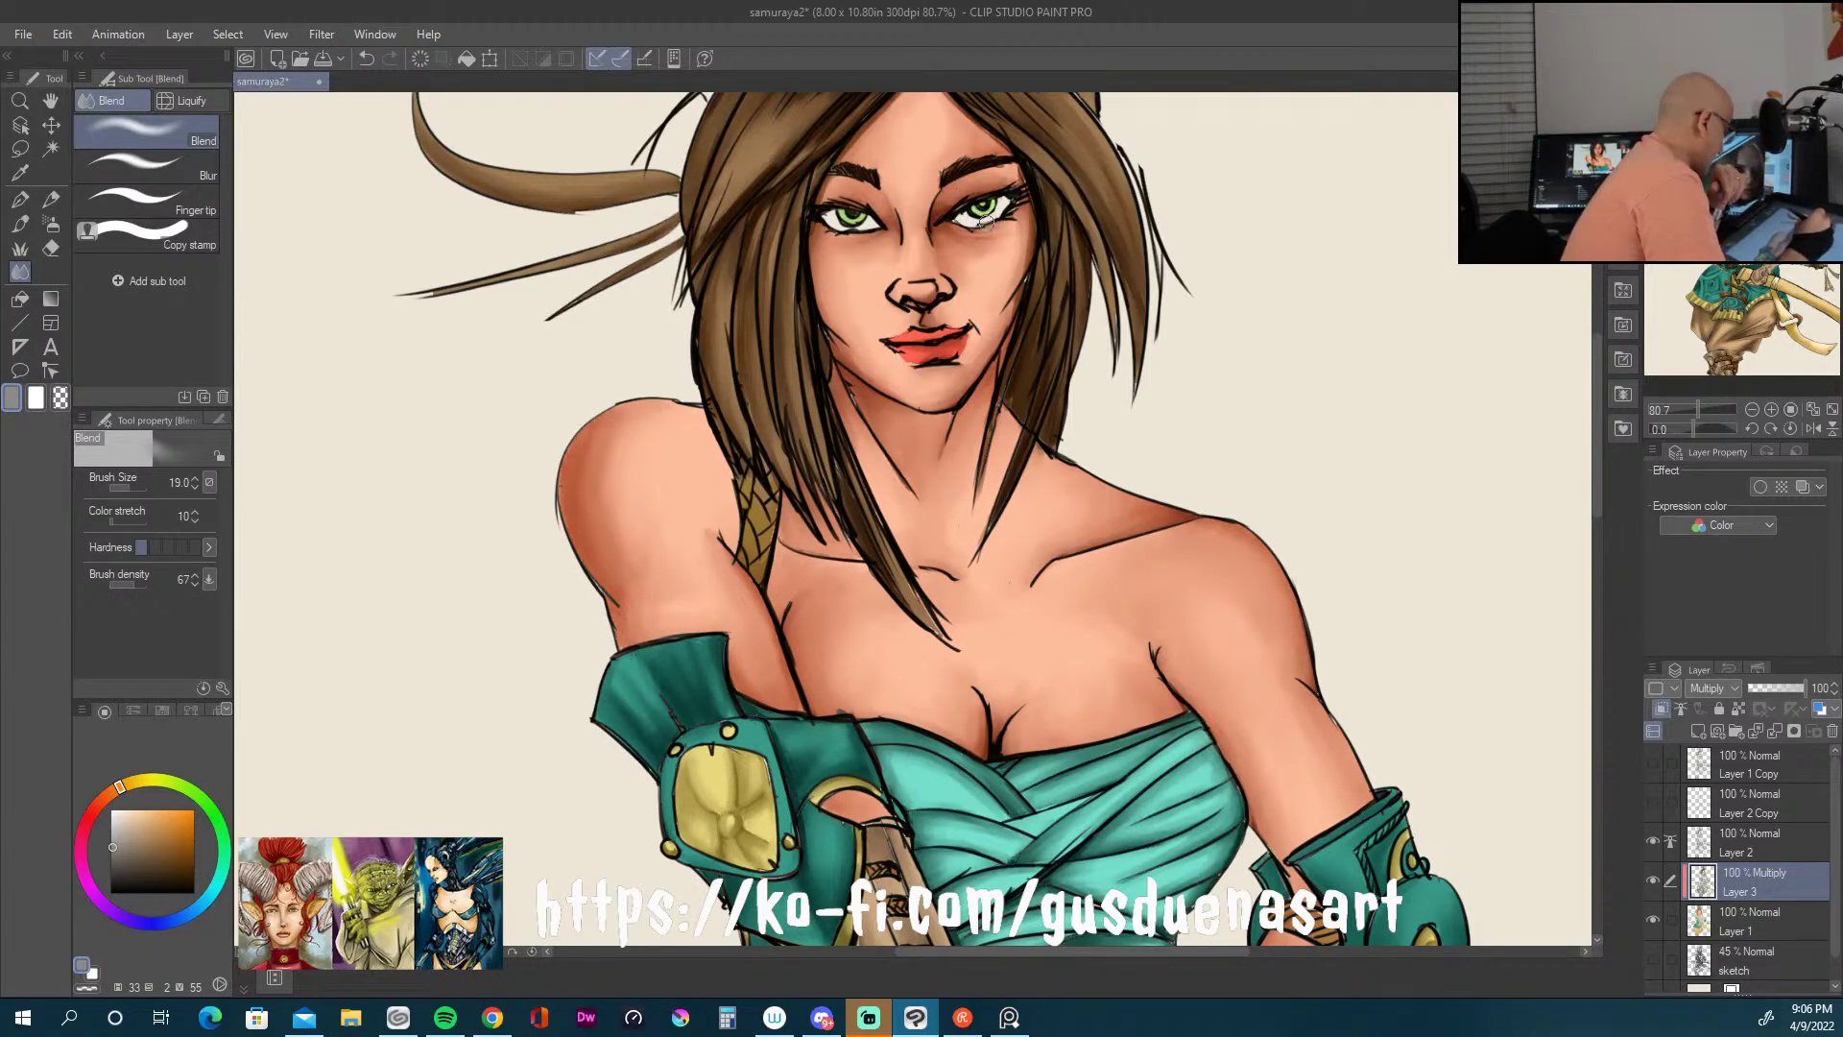
pyautogui.click(20, 224)
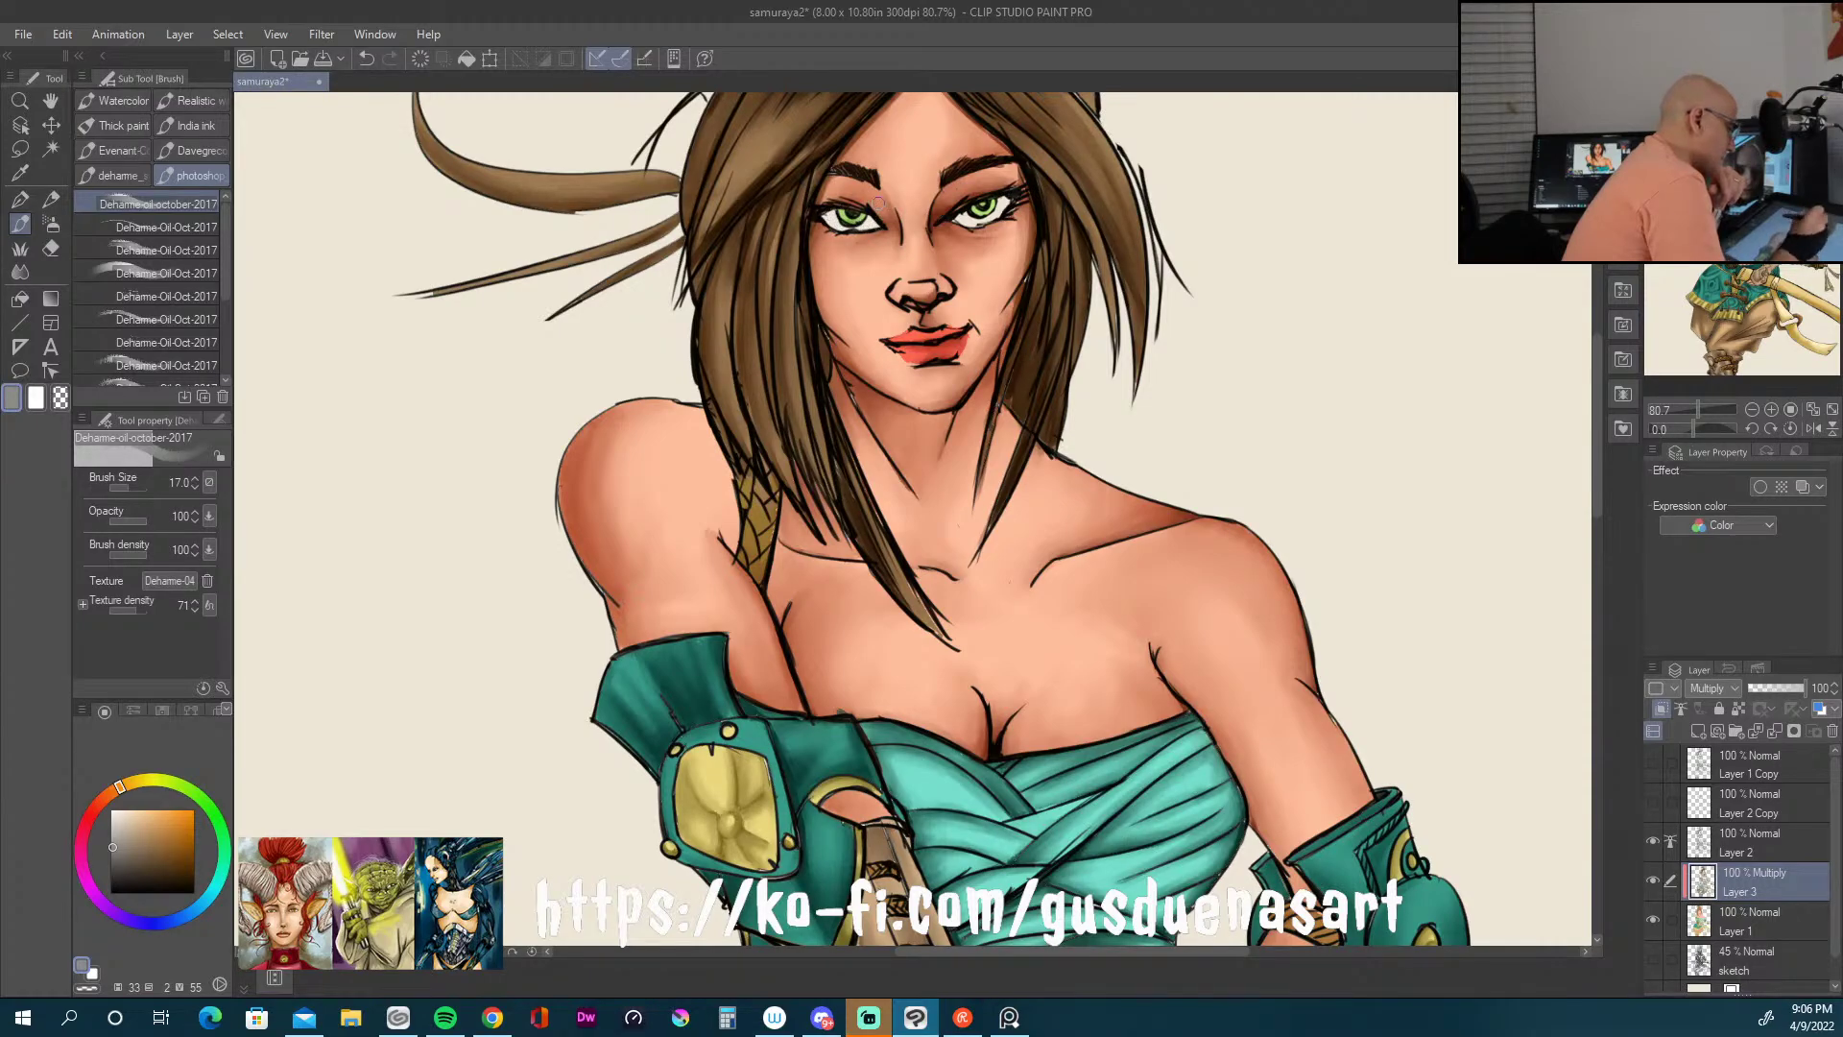
pyautogui.moveTo(114, 842); pyautogui.dragTo(114, 859)
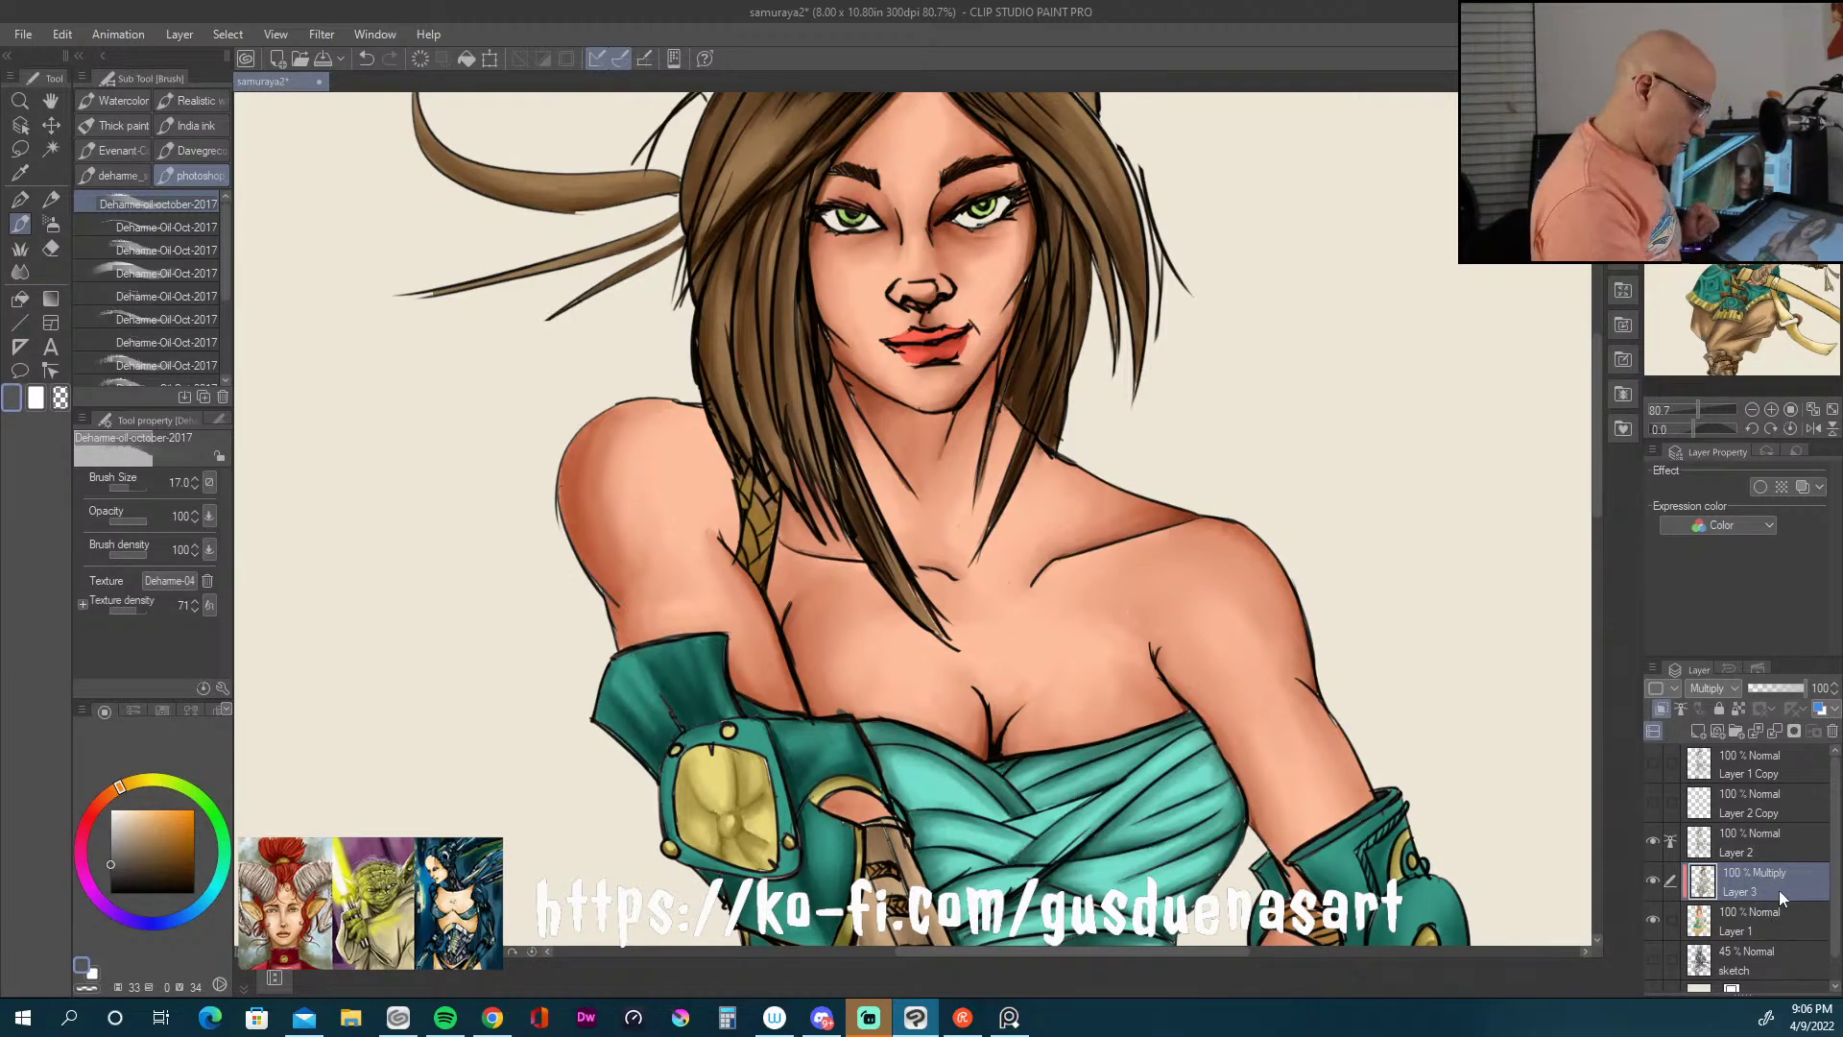
# Step: Add a new layer above the line art on Layer 2 and clip it to that layer
pyautogui.click(1785, 840)
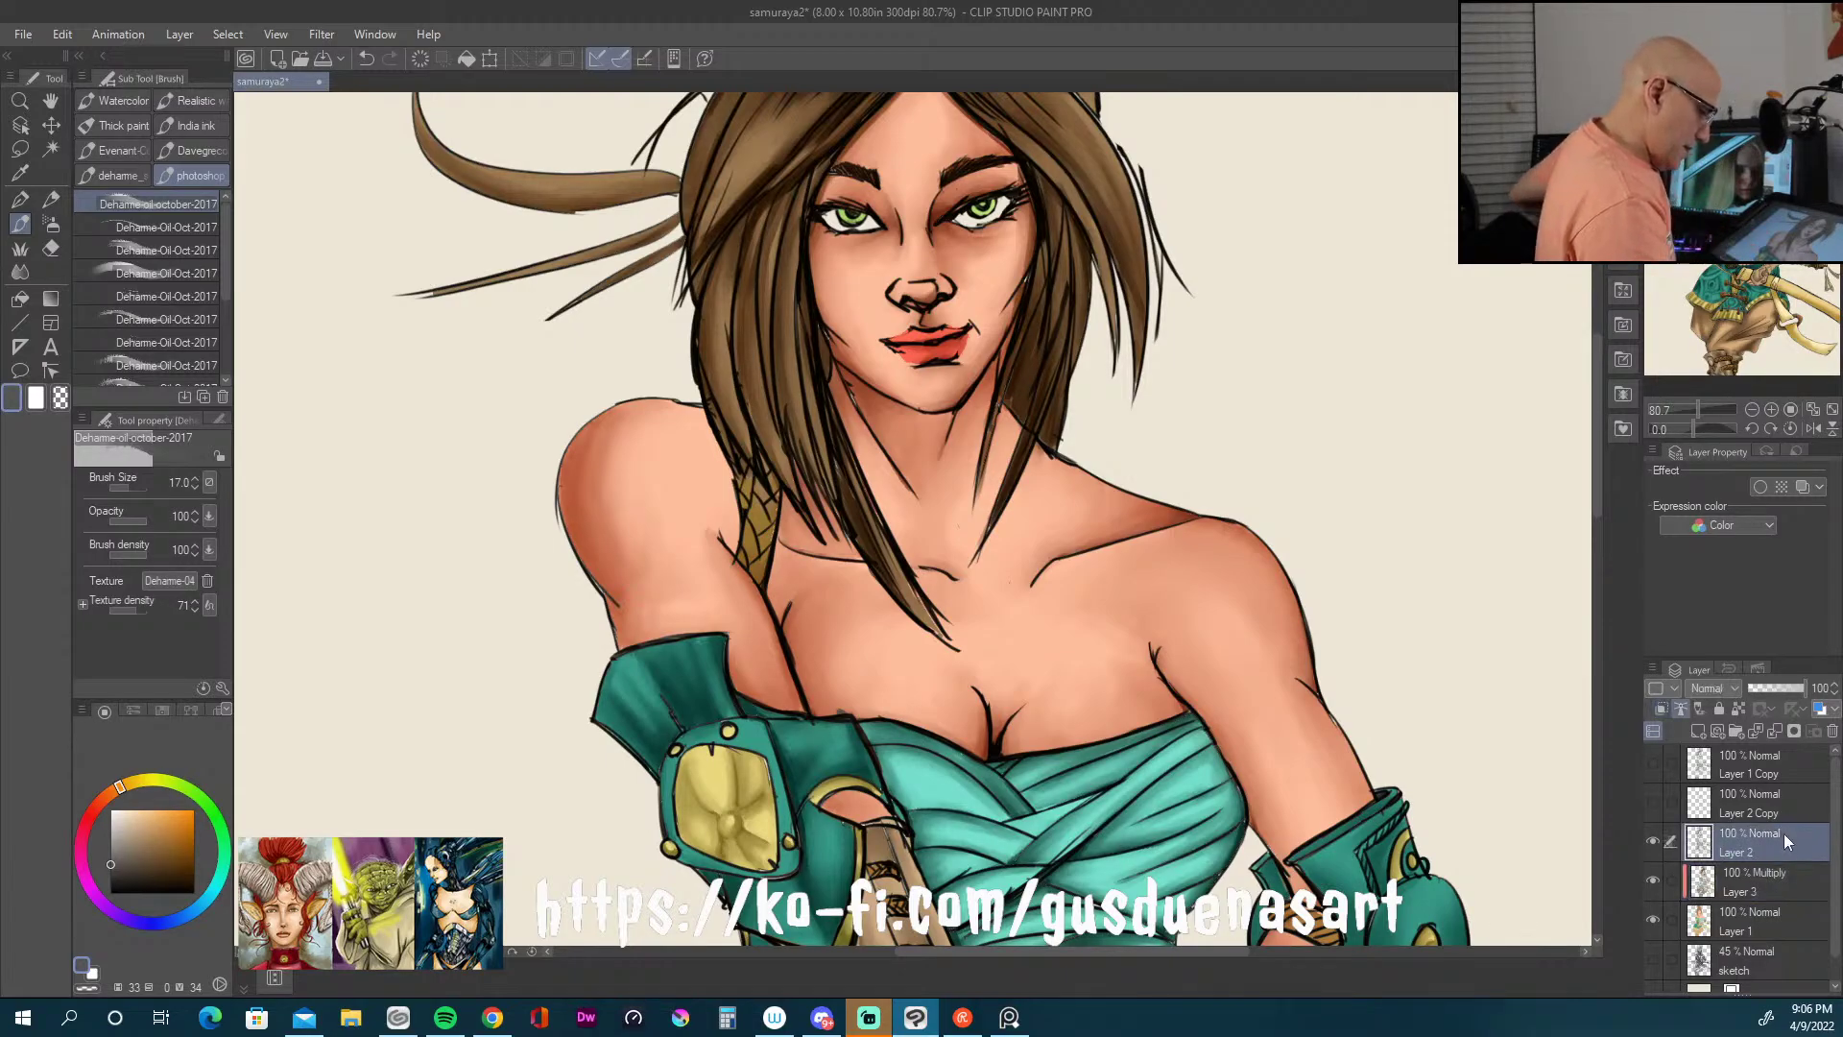
pyautogui.click(1698, 731)
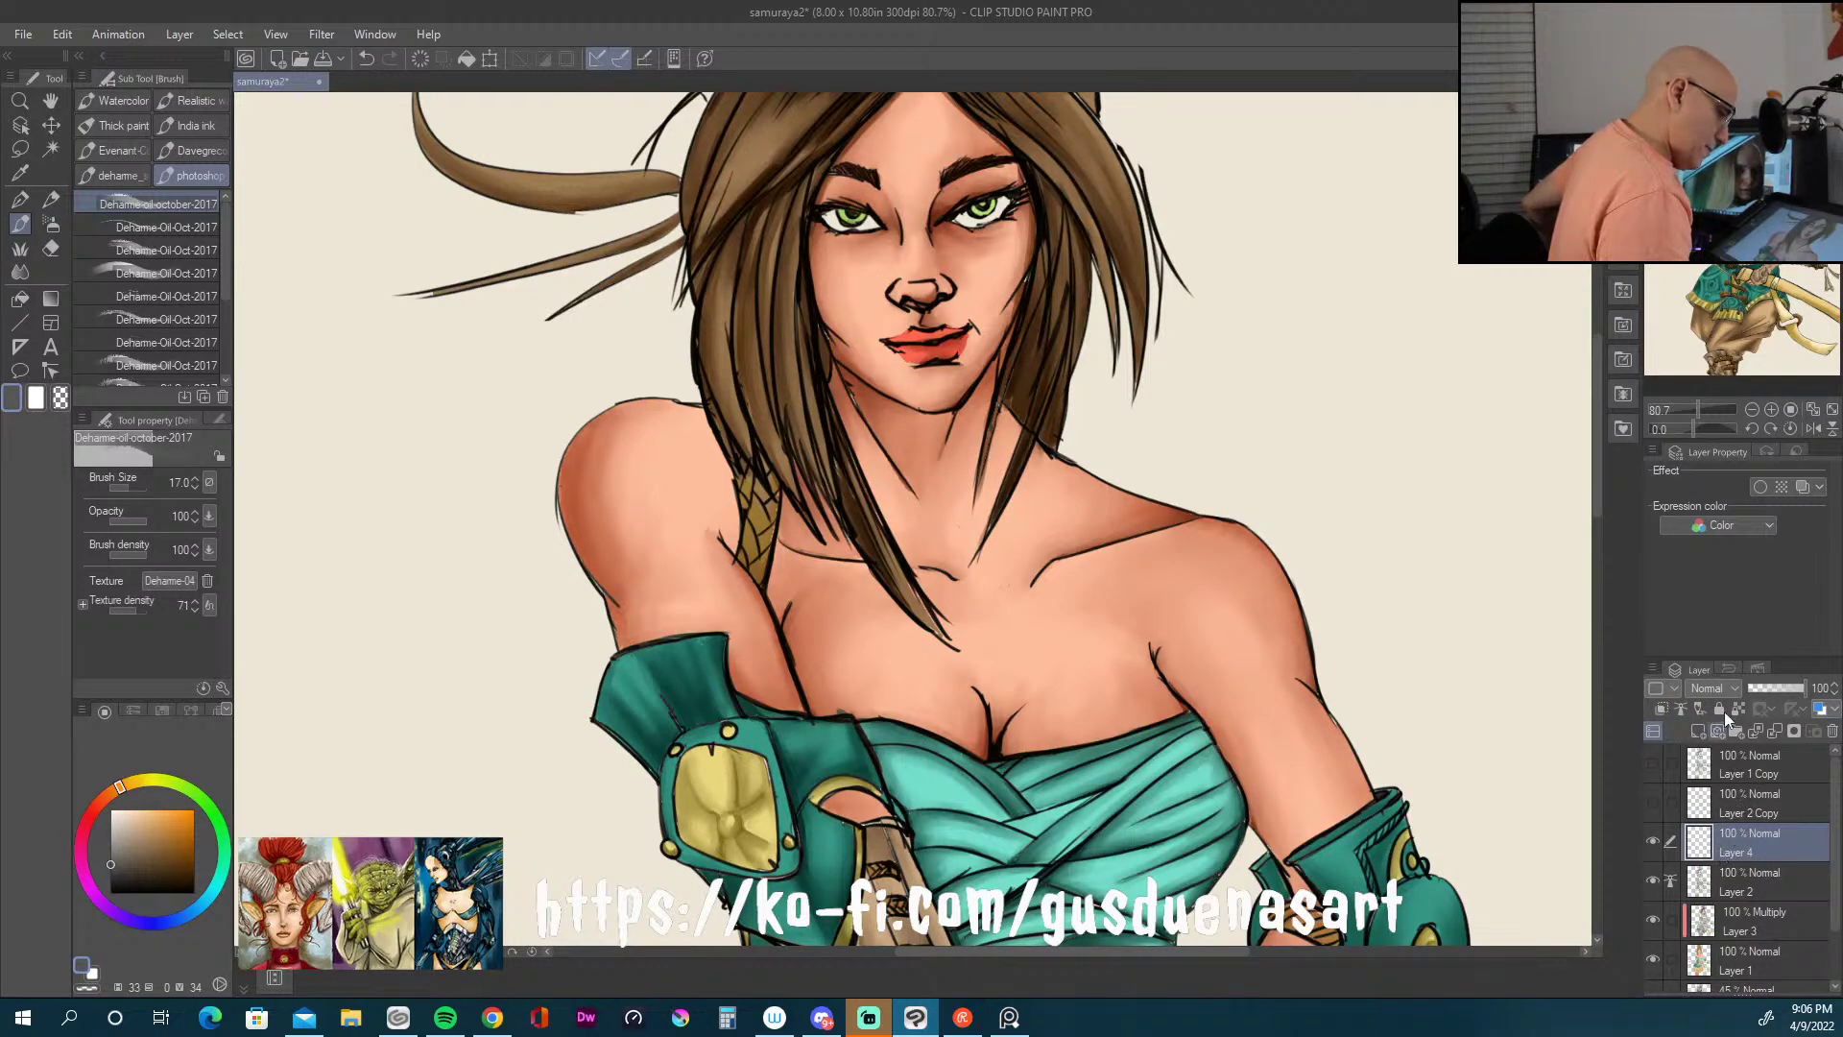
pyautogui.click(1665, 709)
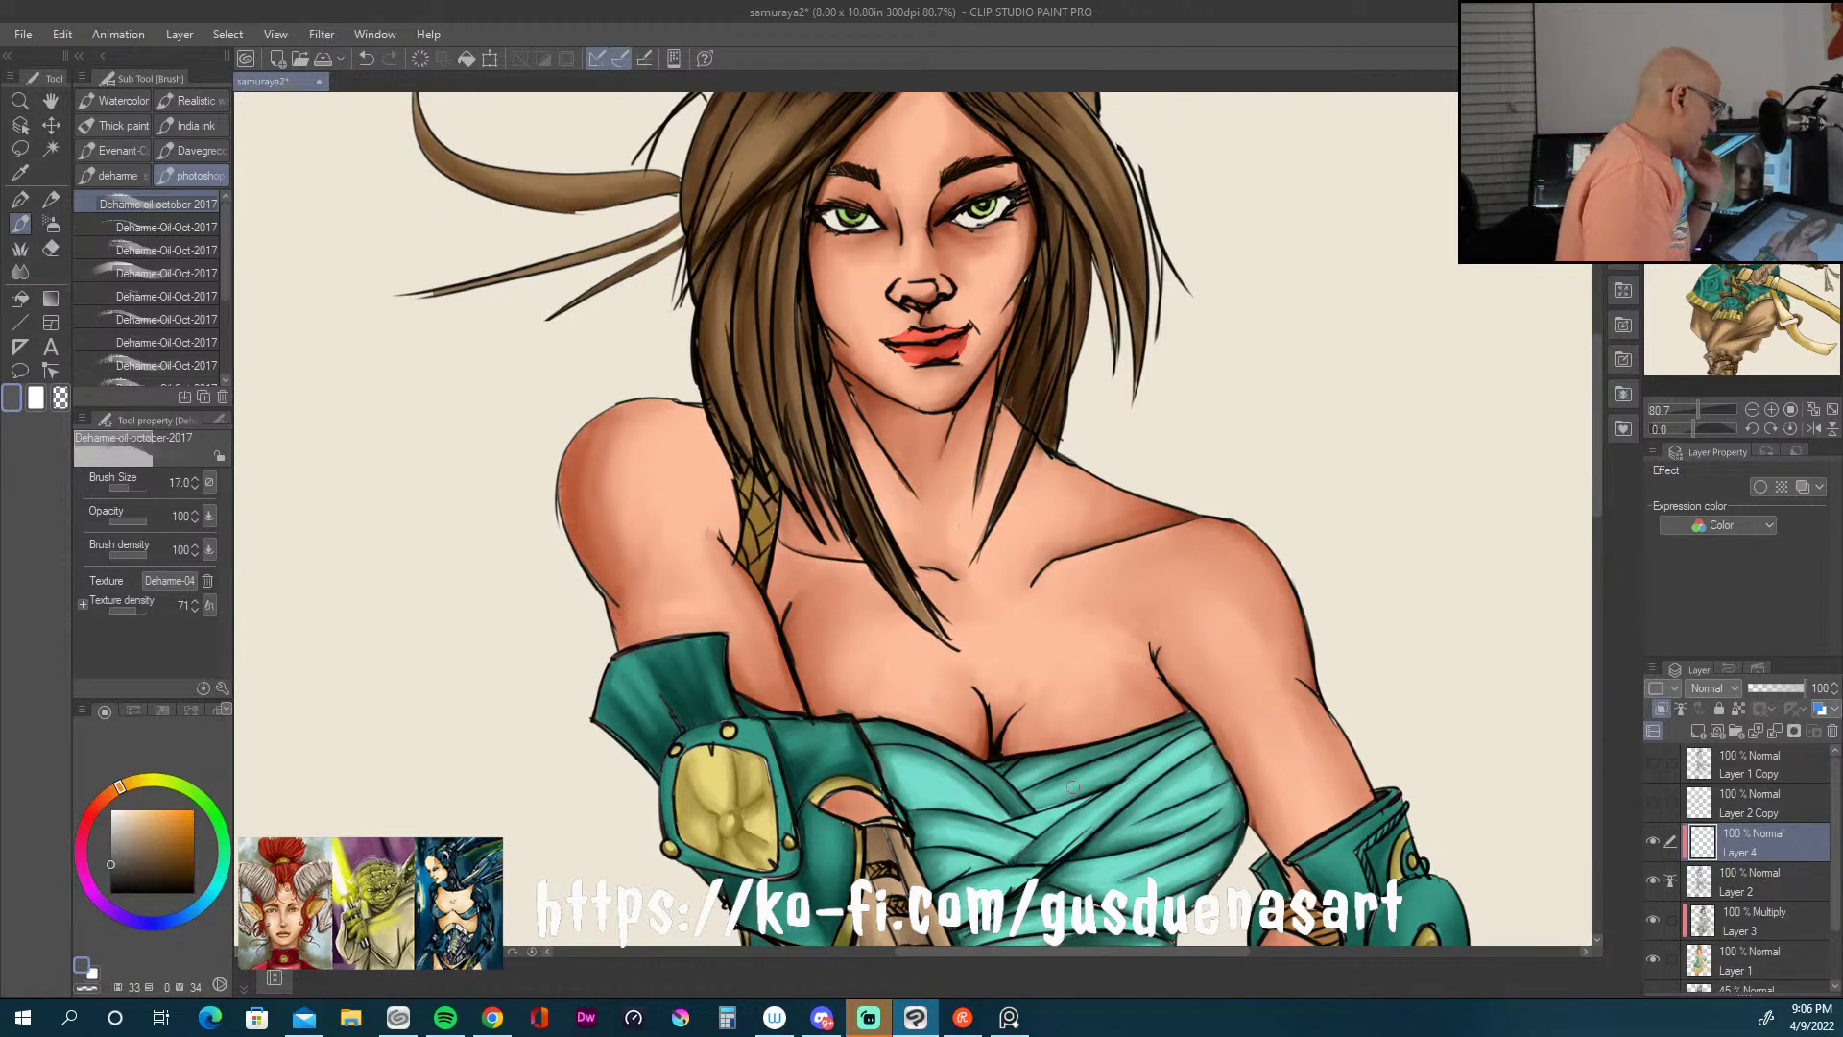
# Step: Sample the skin tone, darken it to (17, 65, 51), and recolour the line art of the eyes, brows, nose, mouth and chin
pyautogui.keyDown('alt'); pyautogui.click(863, 357); pyautogui.keyUp('alt')
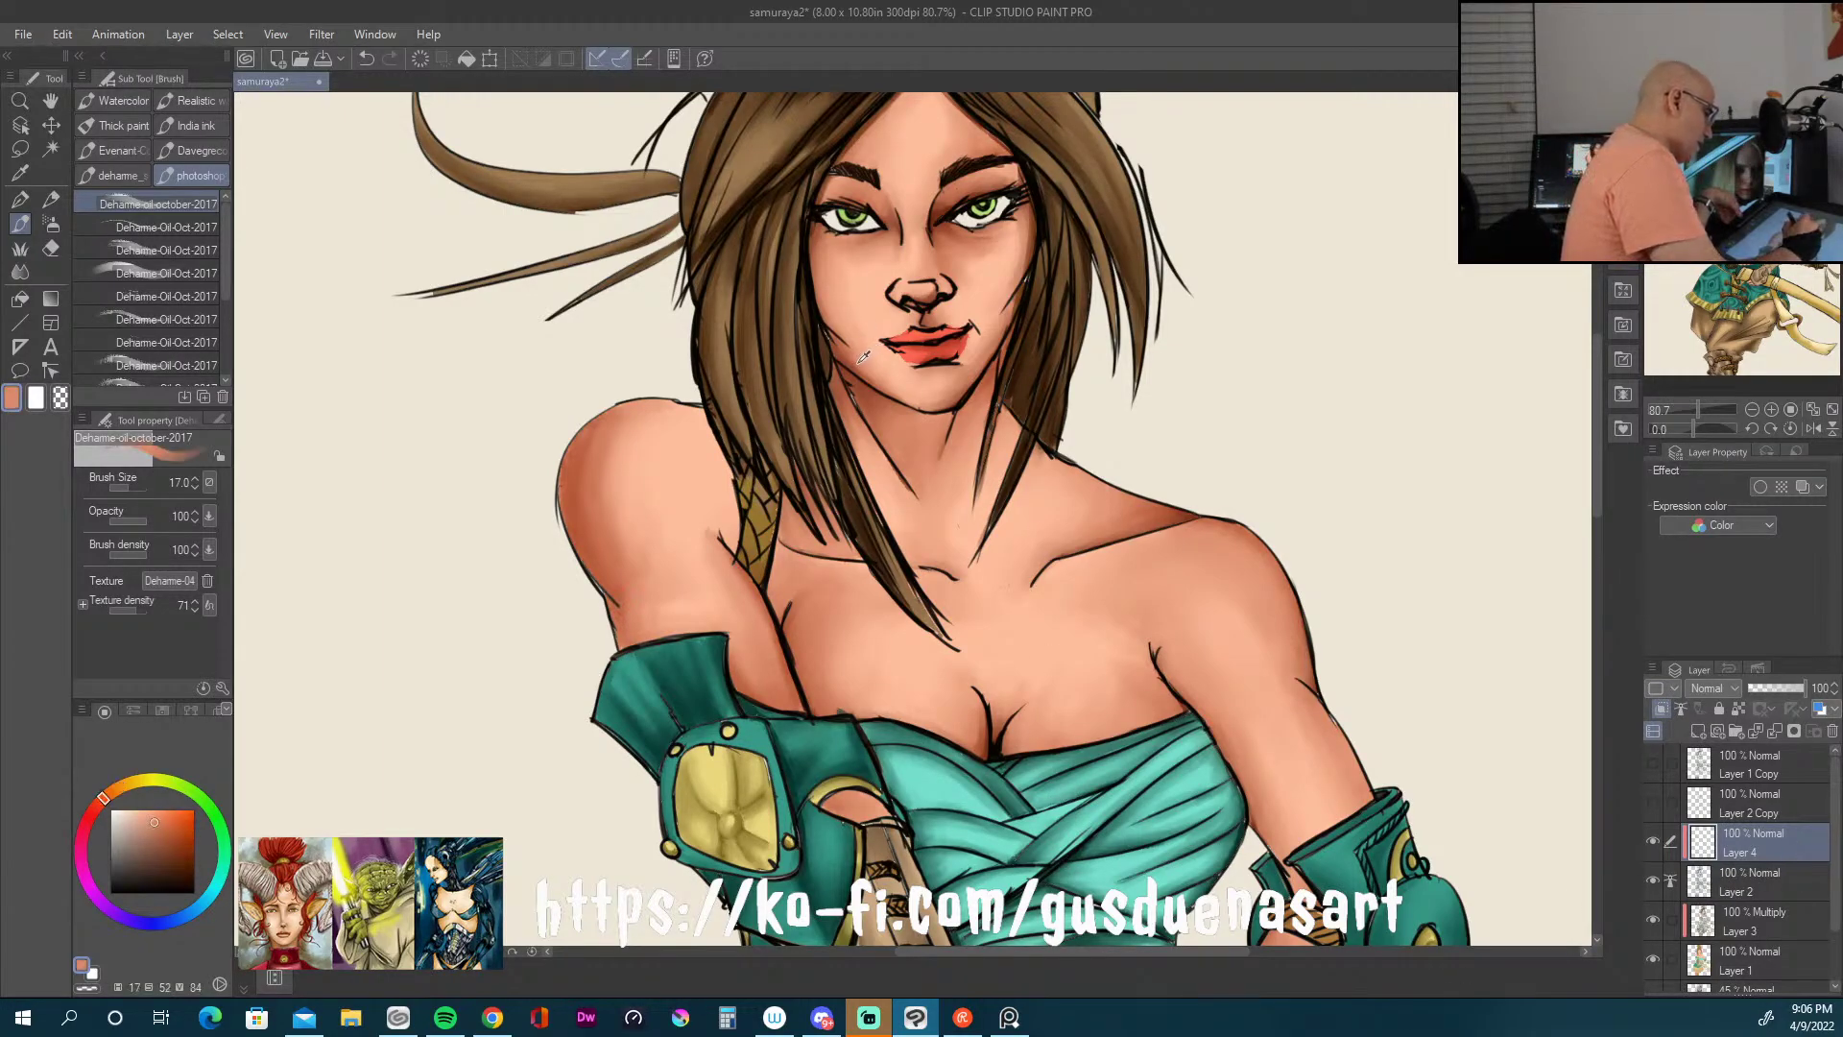
pyautogui.moveTo(158, 819); pyautogui.dragTo(165, 837)
pyautogui.moveTo(798, 227)
pyautogui.mouseDown()
pyautogui.moveTo(859, 206)
pyautogui.moveTo(874, 226)
pyautogui.moveTo(845, 168)
pyautogui.moveTo(821, 331)
pyautogui.mouseUp()
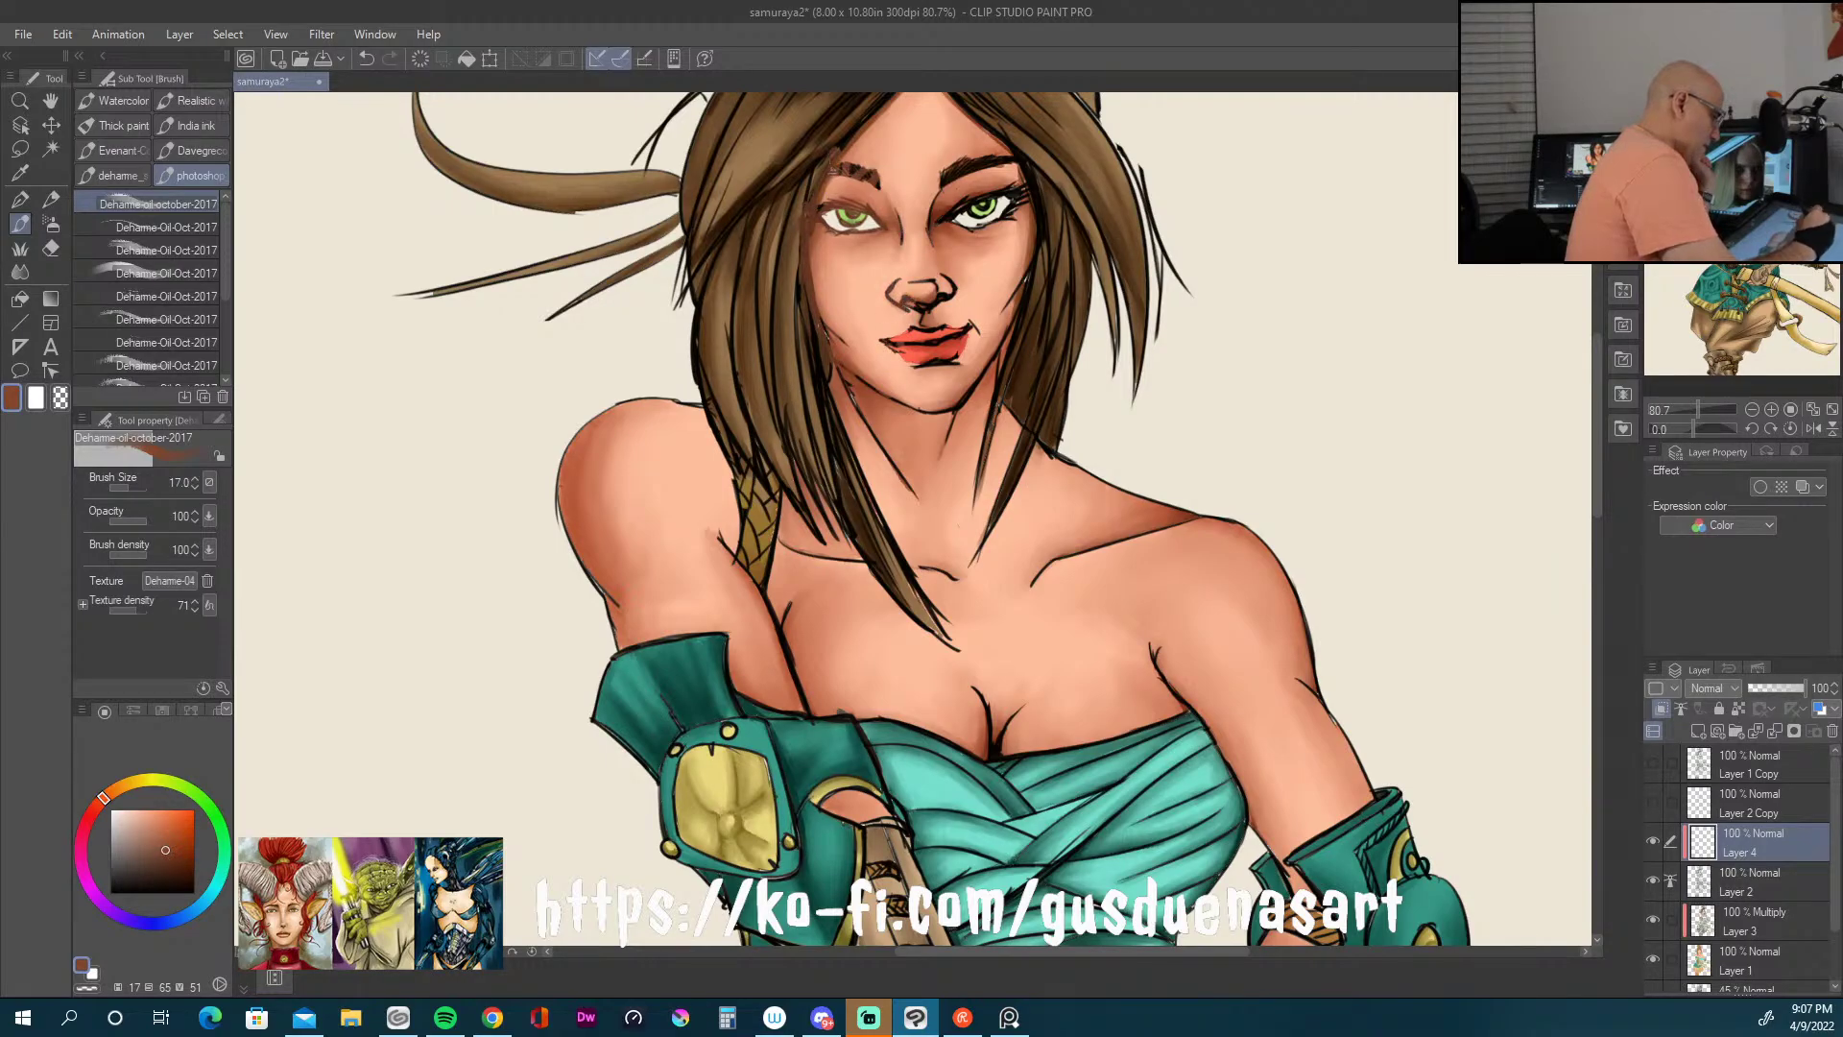
pyautogui.moveTo(950, 187)
pyautogui.mouseDown()
pyautogui.moveTo(1022, 154)
pyautogui.moveTo(961, 237)
pyautogui.moveTo(1041, 168)
pyautogui.moveTo(982, 256)
pyautogui.mouseUp()
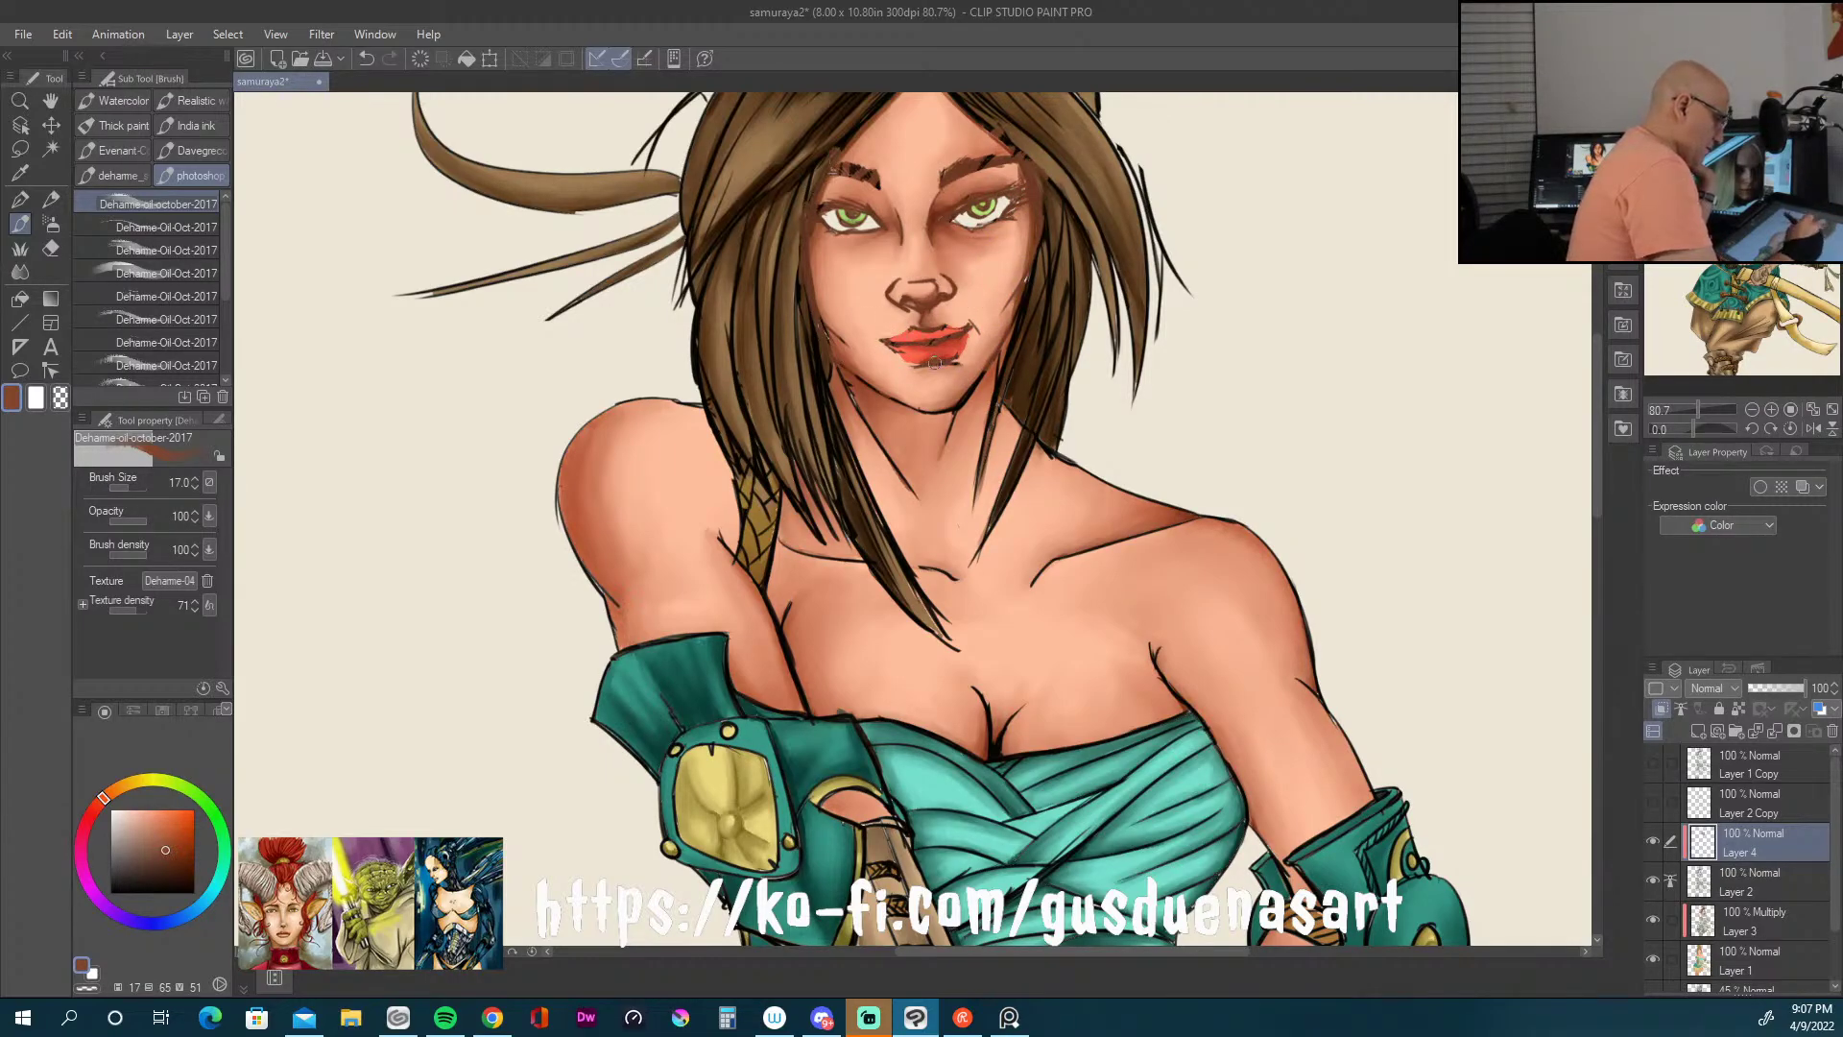
pyautogui.moveTo(941, 418); pyautogui.dragTo(957, 430)
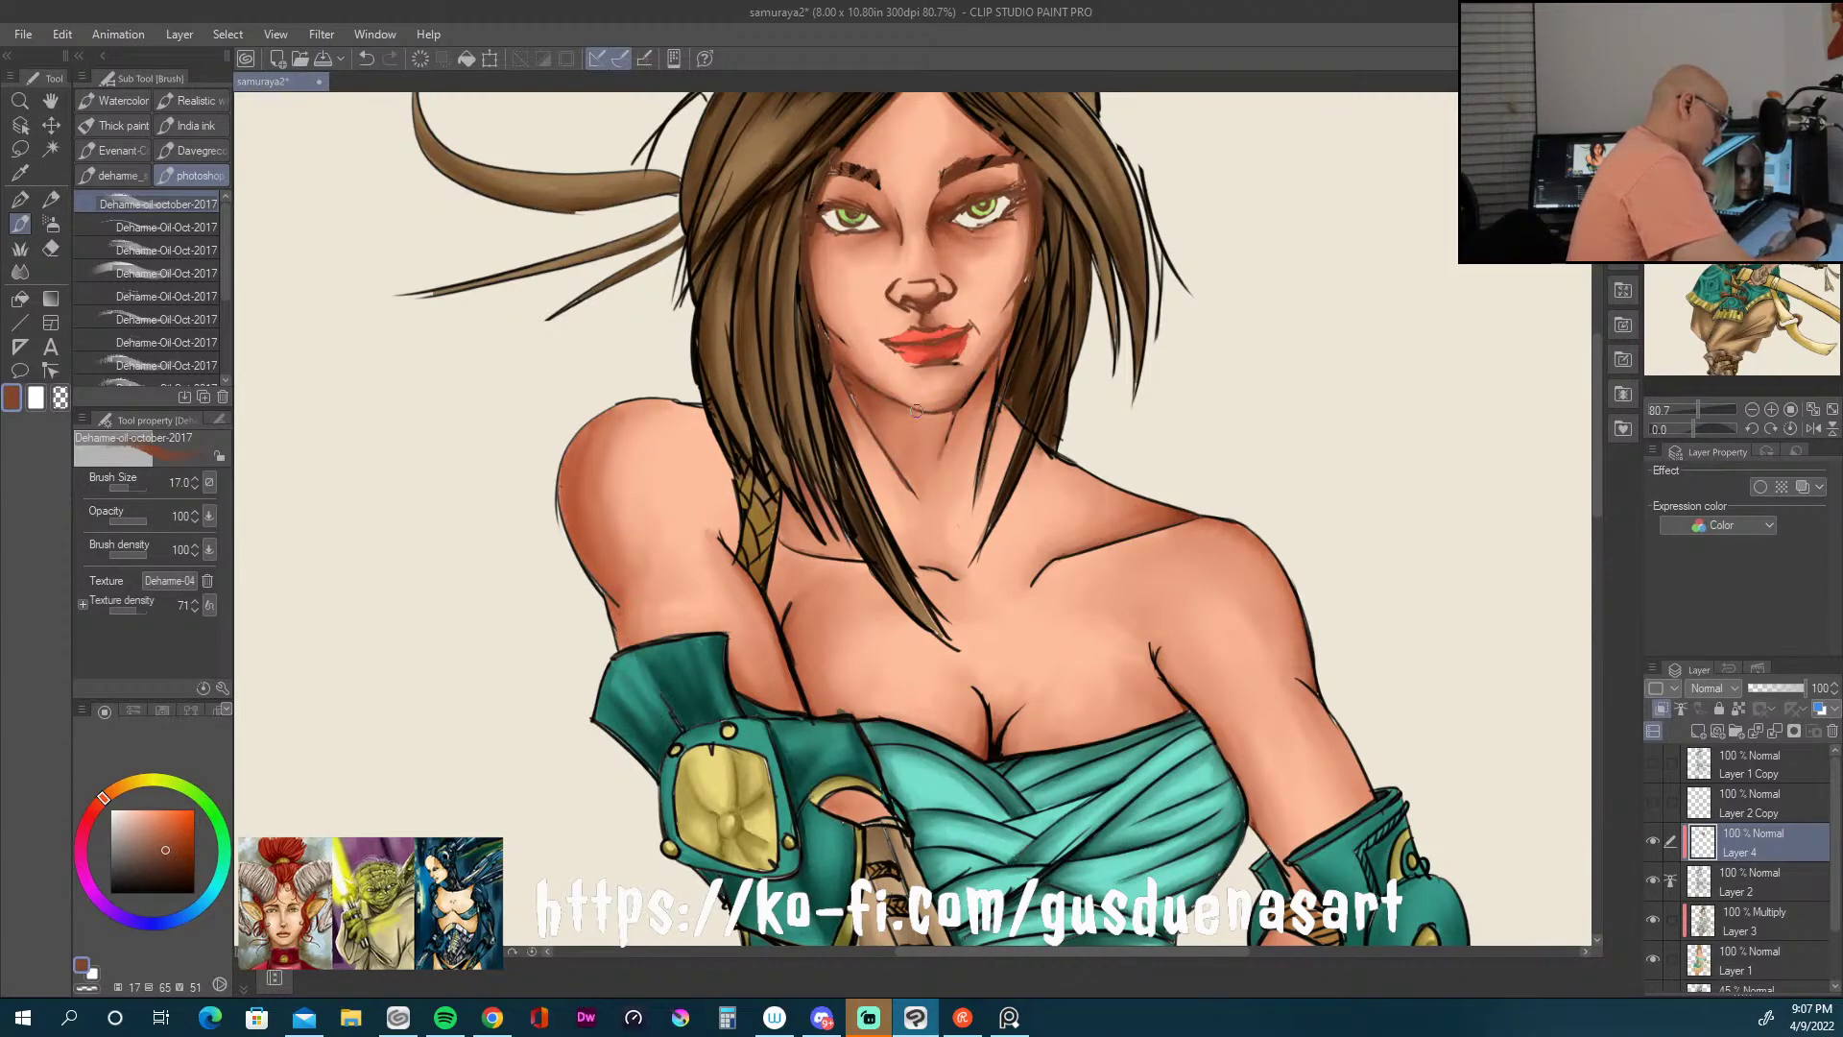
# Step: Recolour the line art of the loose hair, crown, neck, chest and shoulders in reddish brown, enlarging the brush to size 40
pyautogui.moveTo(836, 343)
pyautogui.mouseDown()
pyautogui.moveTo(878, 566)
pyautogui.moveTo(851, 553)
pyautogui.moveTo(792, 399)
pyautogui.moveTo(773, 413)
pyautogui.moveTo(751, 397)
pyautogui.mouseUp()
pyautogui.moveTo(747, 479)
pyautogui.mouseDown()
pyautogui.moveTo(706, 412)
pyautogui.moveTo(856, 123)
pyautogui.moveTo(804, 278)
pyautogui.moveTo(836, 195)
pyautogui.moveTo(792, 246)
pyautogui.moveTo(803, 337)
pyautogui.moveTo(797, 286)
pyautogui.moveTo(774, 294)
pyautogui.moveTo(762, 419)
pyautogui.mouseUp()
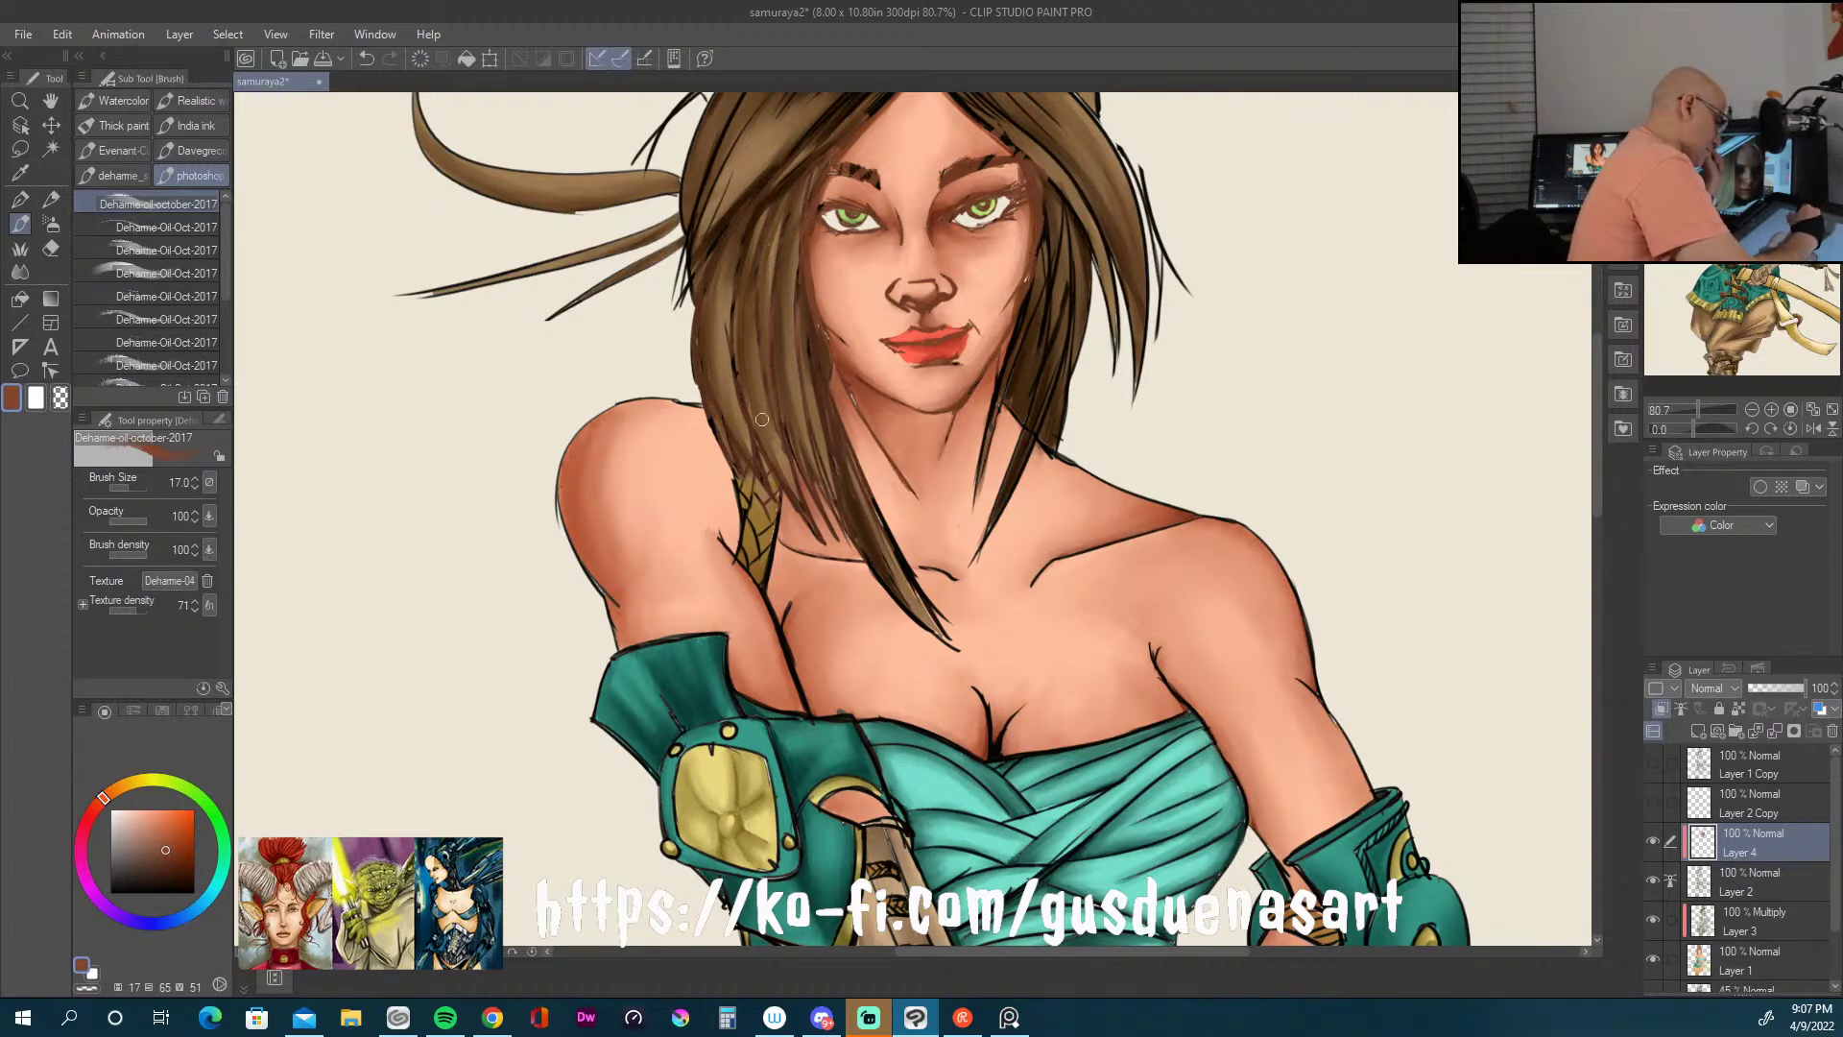
pyautogui.moveTo(769, 336)
pyautogui.mouseDown()
pyautogui.moveTo(783, 427)
pyautogui.moveTo(909, 586)
pyautogui.moveTo(794, 293)
pyautogui.moveTo(823, 380)
pyautogui.moveTo(865, 424)
pyautogui.moveTo(628, 385)
pyautogui.moveTo(566, 443)
pyautogui.moveTo(571, 555)
pyautogui.mouseUp()
pyautogui.moveTo(698, 536)
pyautogui.mouseDown()
pyautogui.moveTo(750, 589)
pyautogui.moveTo(801, 589)
pyautogui.mouseUp()
pyautogui.moveTo(957, 658)
pyautogui.mouseDown()
pyautogui.moveTo(1011, 722)
pyautogui.moveTo(978, 676)
pyautogui.moveTo(991, 738)
pyautogui.moveTo(1039, 745)
pyautogui.moveTo(1146, 722)
pyautogui.moveTo(1204, 628)
pyautogui.moveTo(1154, 579)
pyautogui.moveTo(1055, 557)
pyautogui.moveTo(1185, 524)
pyautogui.moveTo(1051, 450)
pyautogui.moveTo(977, 565)
pyautogui.mouseUp()
pyautogui.moveTo(1007, 473)
pyautogui.mouseDown()
pyautogui.moveTo(967, 478)
pyautogui.moveTo(937, 432)
pyautogui.mouseUp()
pyautogui.moveTo(903, 110)
pyautogui.mouseDown()
pyautogui.moveTo(818, 203)
pyautogui.moveTo(979, 124)
pyautogui.moveTo(968, 219)
pyautogui.moveTo(1042, 207)
pyautogui.moveTo(1085, 249)
pyautogui.moveTo(1027, 465)
pyautogui.moveTo(1108, 288)
pyautogui.moveTo(1142, 380)
pyautogui.moveTo(1079, 134)
pyautogui.mouseUp()
pyautogui.moveTo(710, 201)
pyautogui.mouseDown()
pyautogui.moveTo(706, 327)
pyautogui.moveTo(716, 125)
pyautogui.moveTo(638, 235)
pyautogui.moveTo(524, 244)
pyautogui.mouseUp()
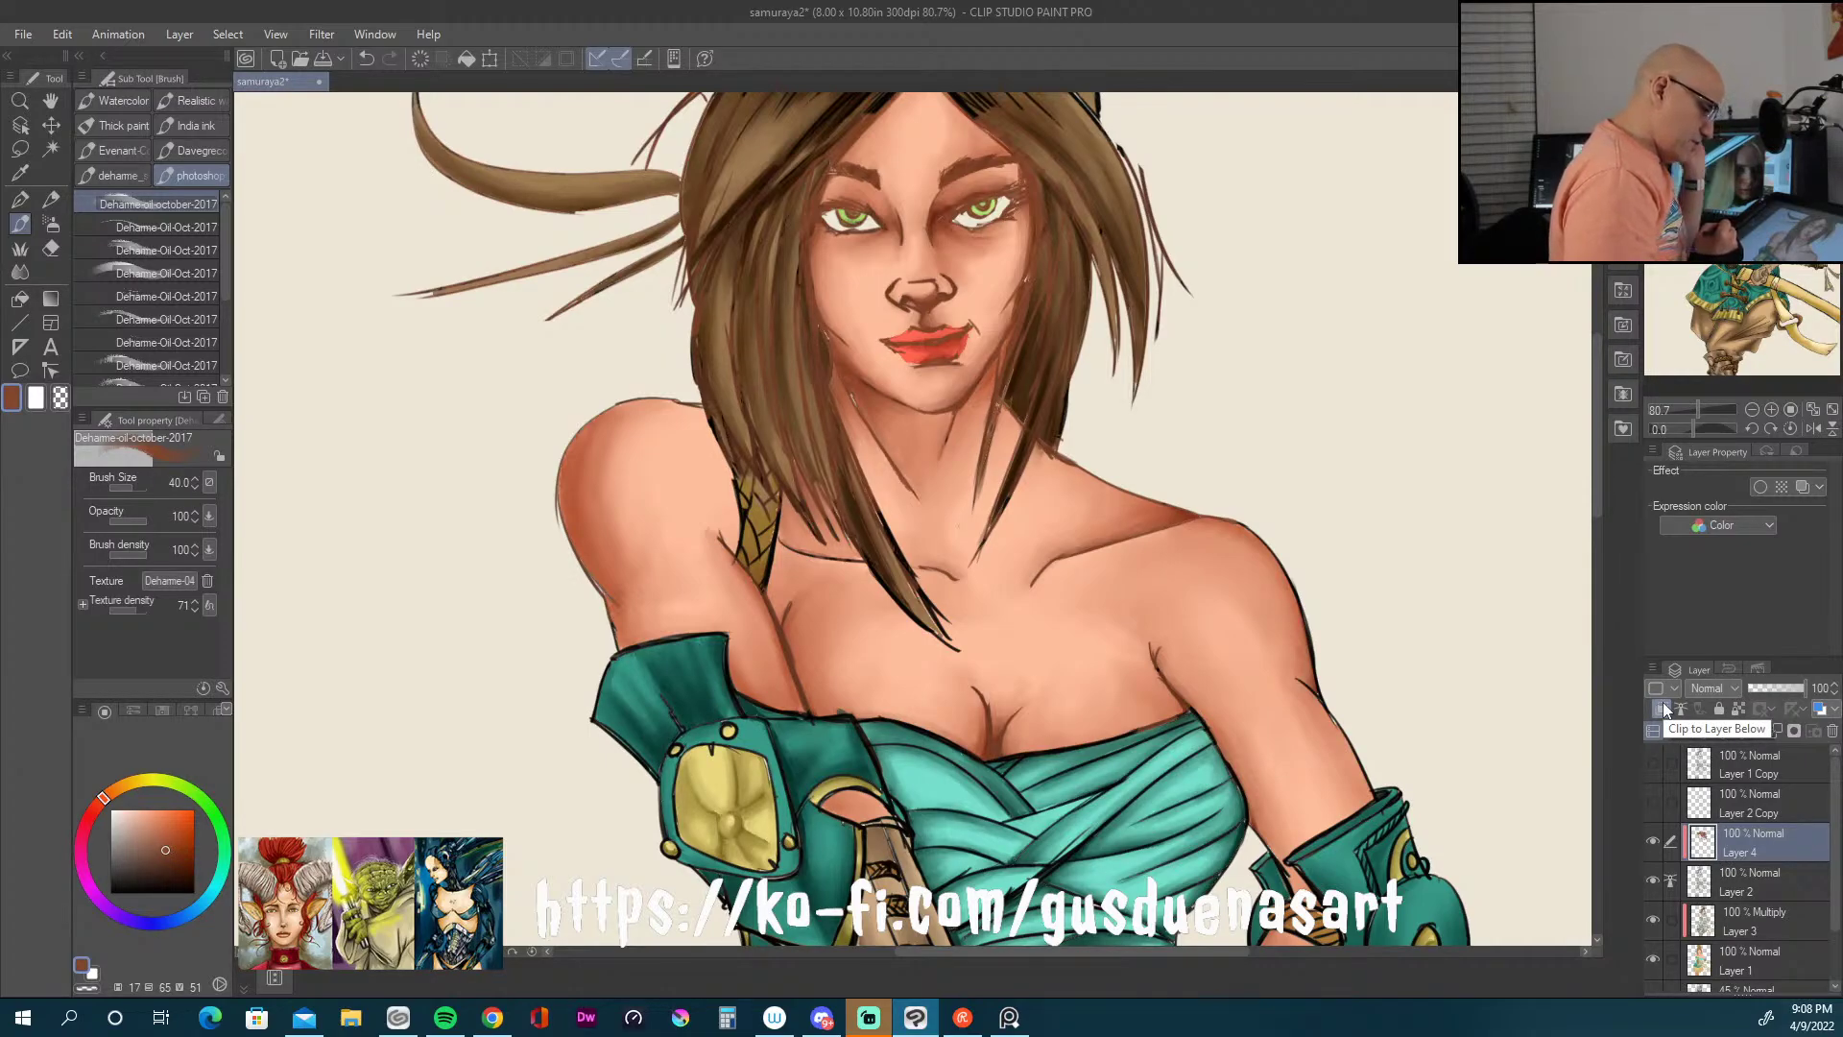
pyautogui.moveTo(1599, 492); pyautogui.dragTo(1593, 465)
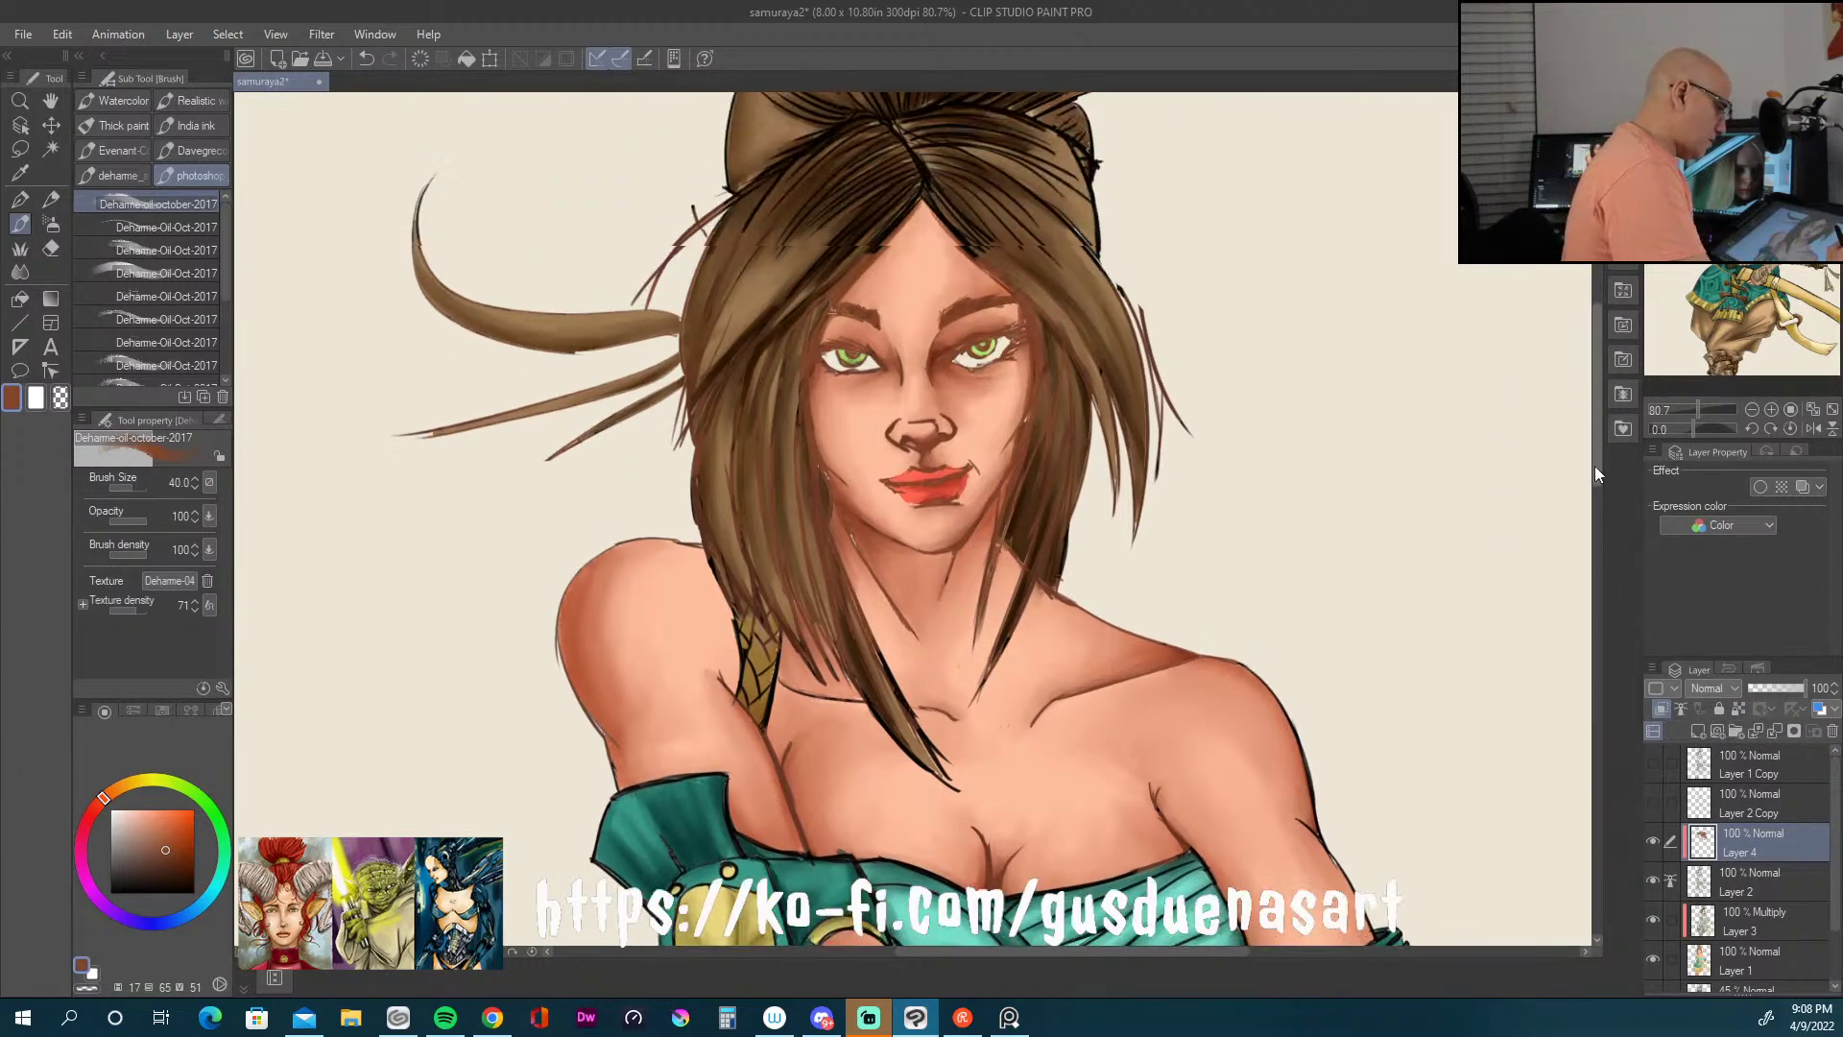
pyautogui.moveTo(1044, 194)
pyautogui.mouseDown()
pyautogui.moveTo(963, 178)
pyautogui.moveTo(984, 252)
pyautogui.moveTo(959, 169)
pyautogui.moveTo(1057, 229)
pyautogui.moveTo(916, 142)
pyautogui.moveTo(836, 244)
pyautogui.moveTo(815, 218)
pyautogui.moveTo(843, 140)
pyautogui.moveTo(782, 160)
pyautogui.moveTo(762, 203)
pyautogui.moveTo(803, 269)
pyautogui.moveTo(791, 201)
pyautogui.moveTo(903, 193)
pyautogui.moveTo(759, 365)
pyautogui.moveTo(693, 323)
pyautogui.moveTo(741, 222)
pyautogui.moveTo(734, 193)
pyautogui.moveTo(656, 257)
pyautogui.mouseUp()
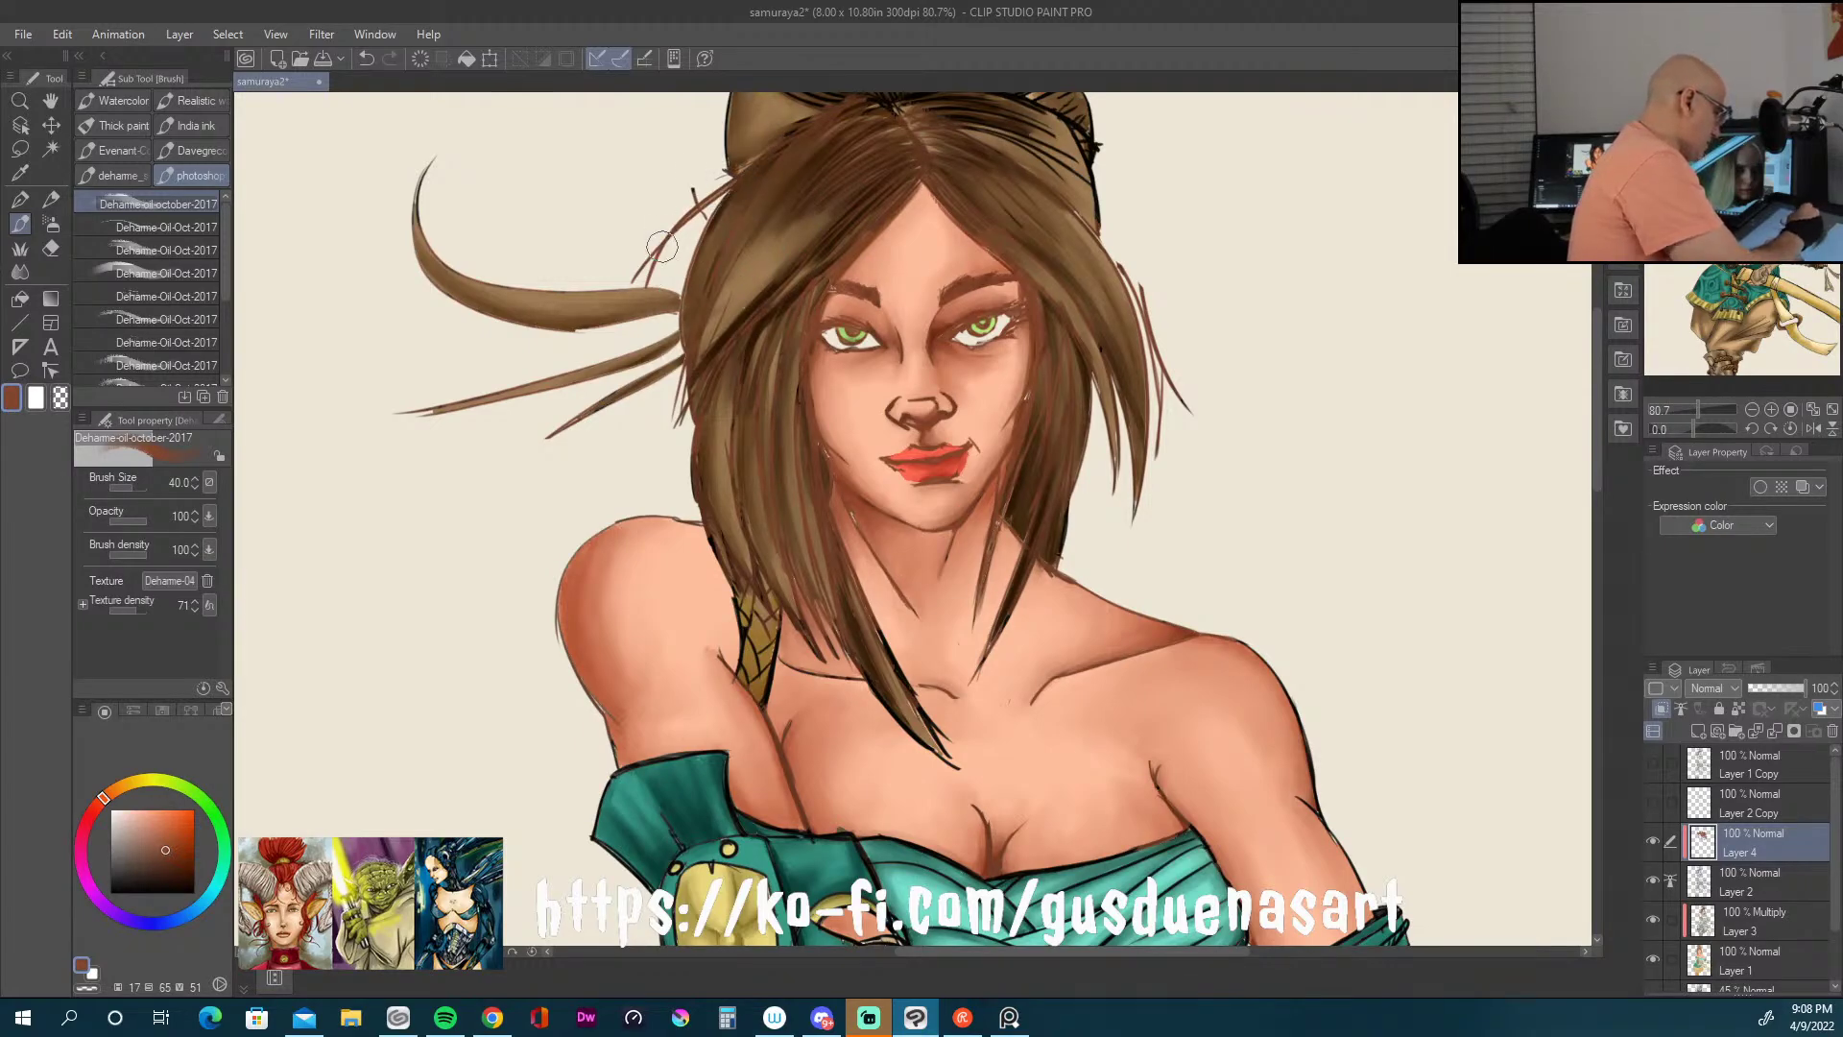
# Step: Recolour the line art of both hair buns and the loose side strands with the same reddish brown
pyautogui.moveTo(1596, 357); pyautogui.dragTo(1596, 298)
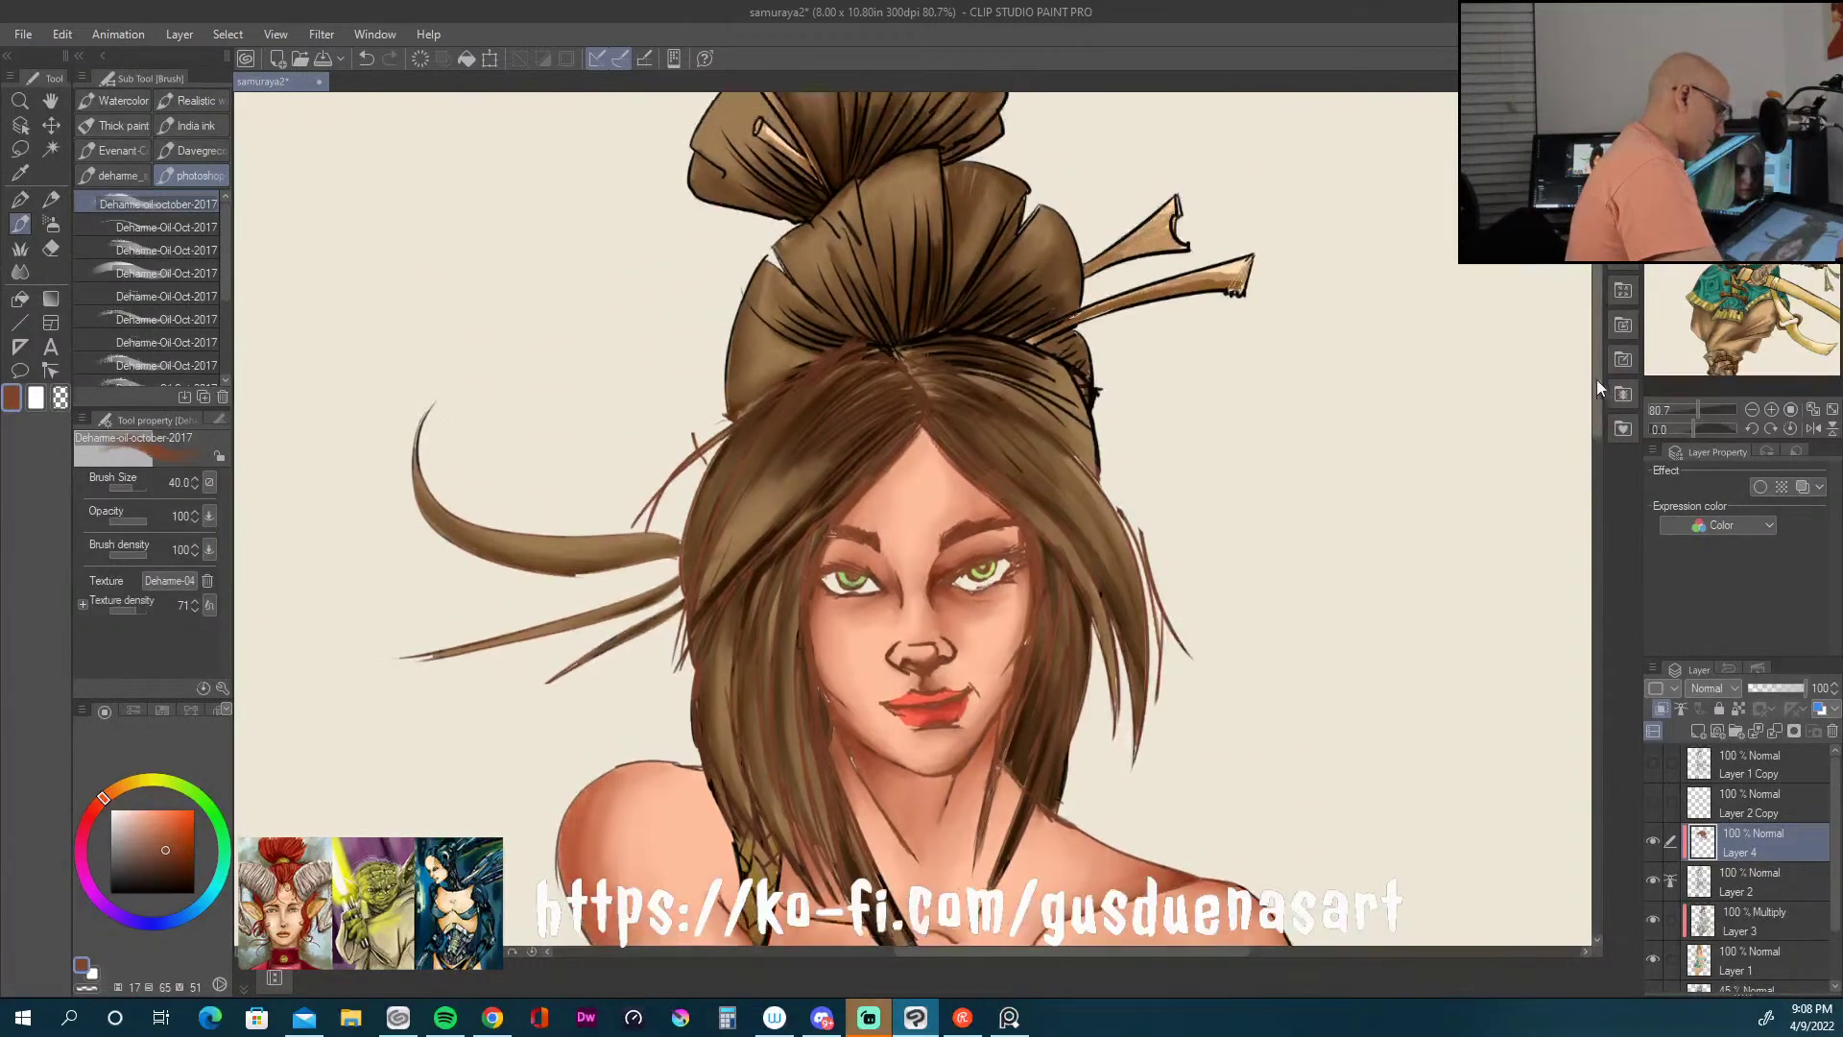
pyautogui.moveTo(991, 307)
pyautogui.mouseDown()
pyautogui.moveTo(1112, 236)
pyautogui.moveTo(1188, 231)
pyautogui.moveTo(1092, 306)
pyautogui.moveTo(1046, 378)
pyautogui.moveTo(1085, 401)
pyautogui.mouseUp()
pyautogui.moveTo(1046, 168)
pyautogui.mouseDown()
pyautogui.moveTo(907, 278)
pyautogui.moveTo(862, 182)
pyautogui.moveTo(758, 269)
pyautogui.moveTo(768, 374)
pyautogui.moveTo(806, 288)
pyautogui.moveTo(894, 293)
pyautogui.mouseUp()
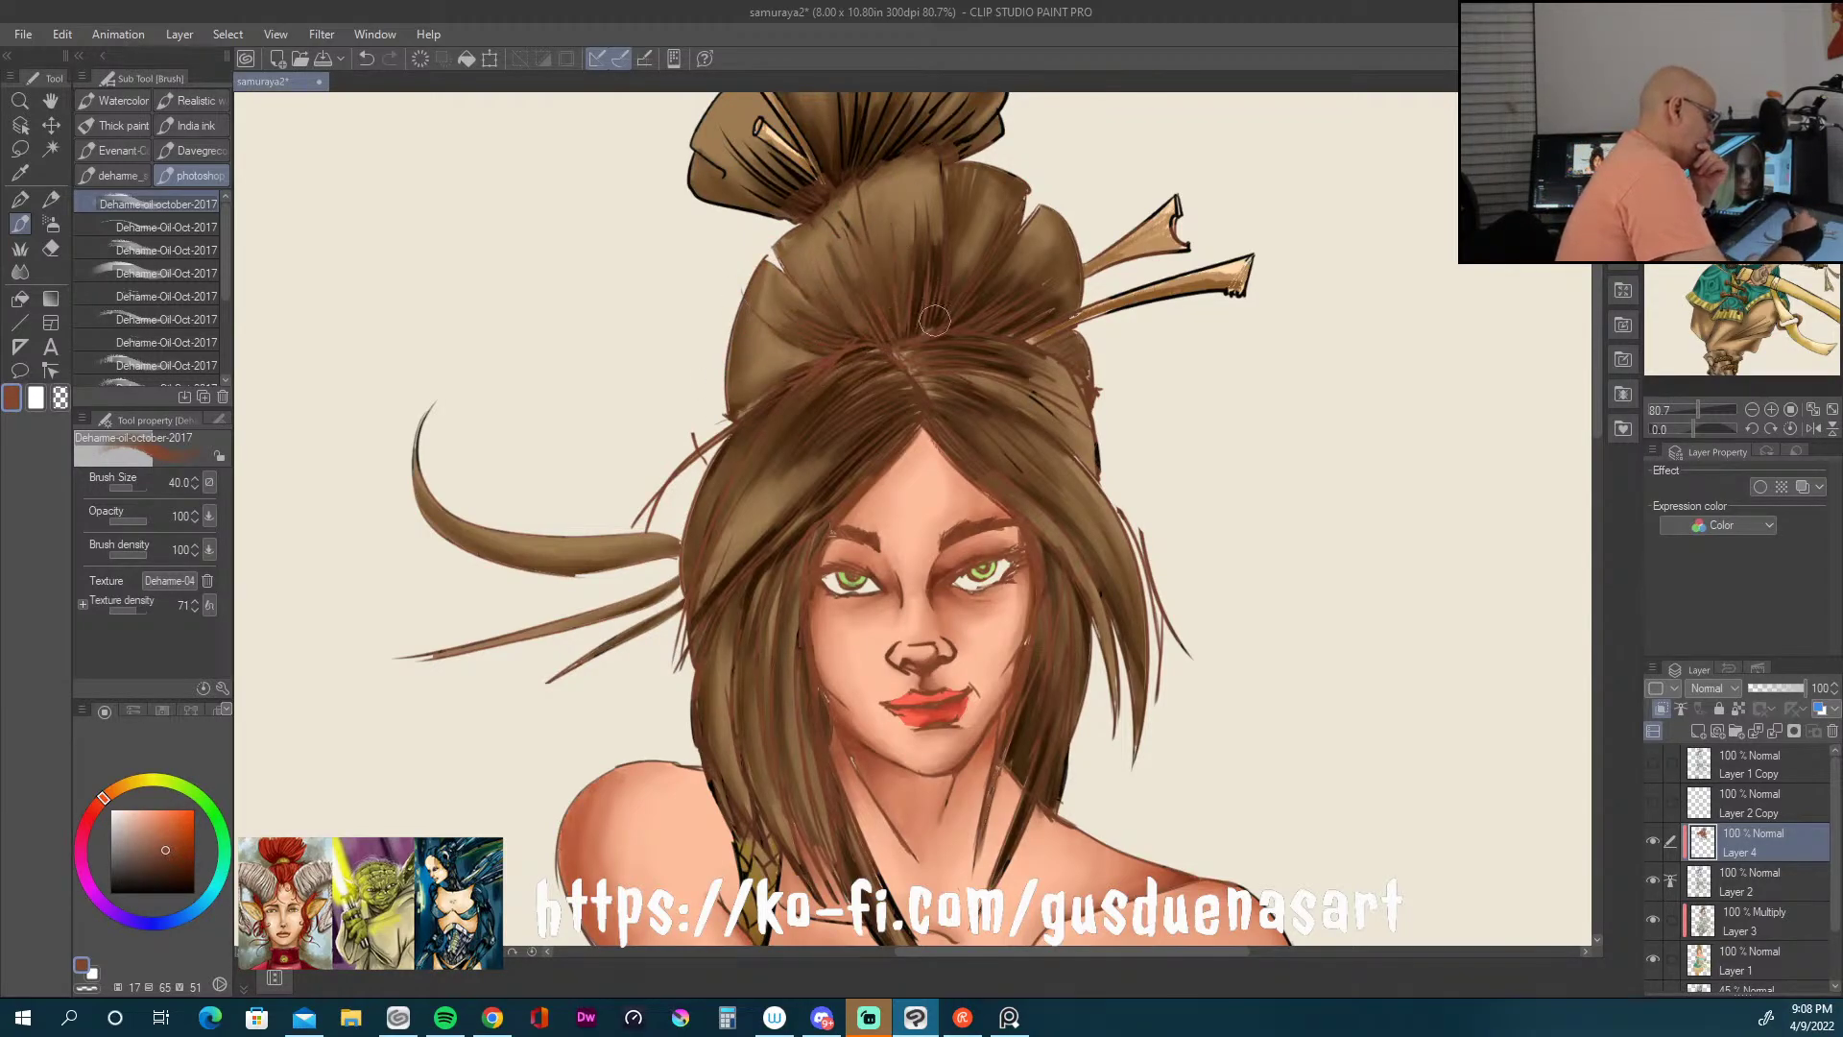
pyautogui.moveTo(697, 163)
pyautogui.mouseDown()
pyautogui.moveTo(847, 211)
pyautogui.moveTo(862, 103)
pyautogui.moveTo(875, 180)
pyautogui.moveTo(925, 143)
pyautogui.moveTo(959, 188)
pyautogui.mouseUp()
pyautogui.moveTo(681, 637)
pyautogui.mouseDown()
pyautogui.moveTo(670, 653)
pyautogui.moveTo(646, 584)
pyautogui.mouseUp()
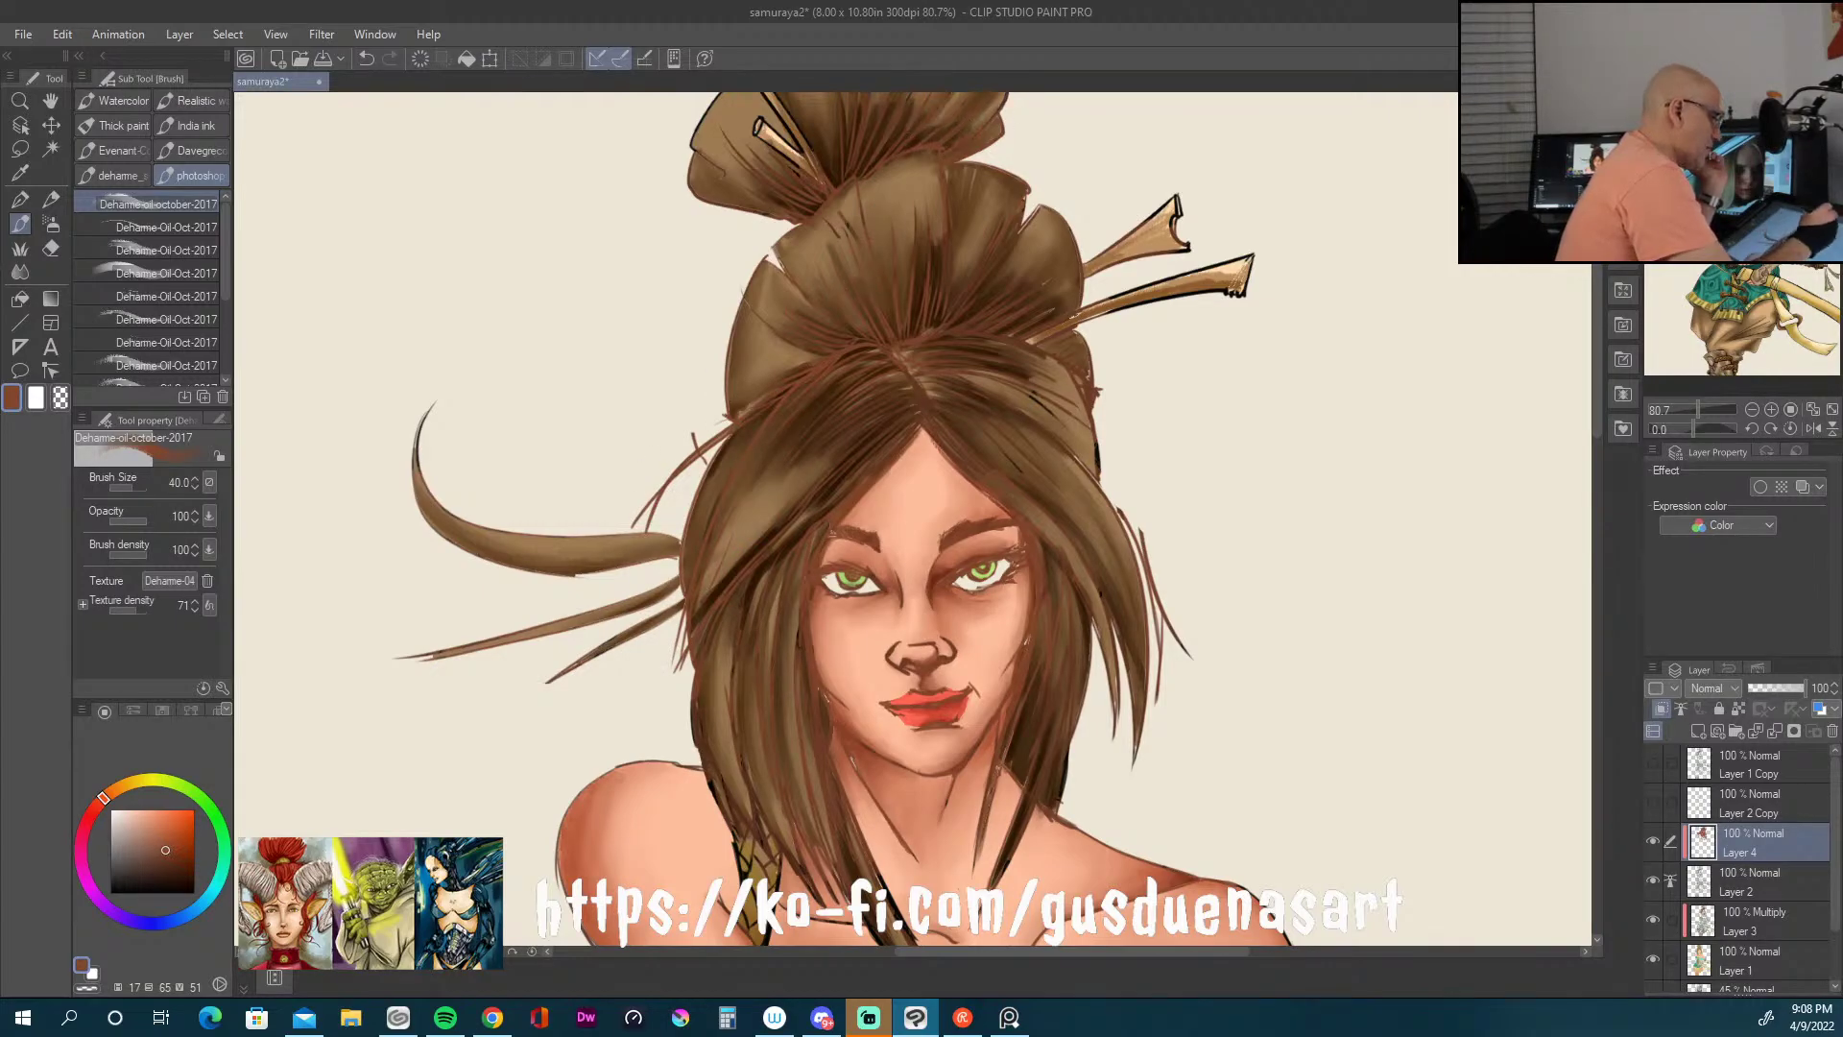
pyautogui.moveTo(1593, 428); pyautogui.dragTo(1593, 376)
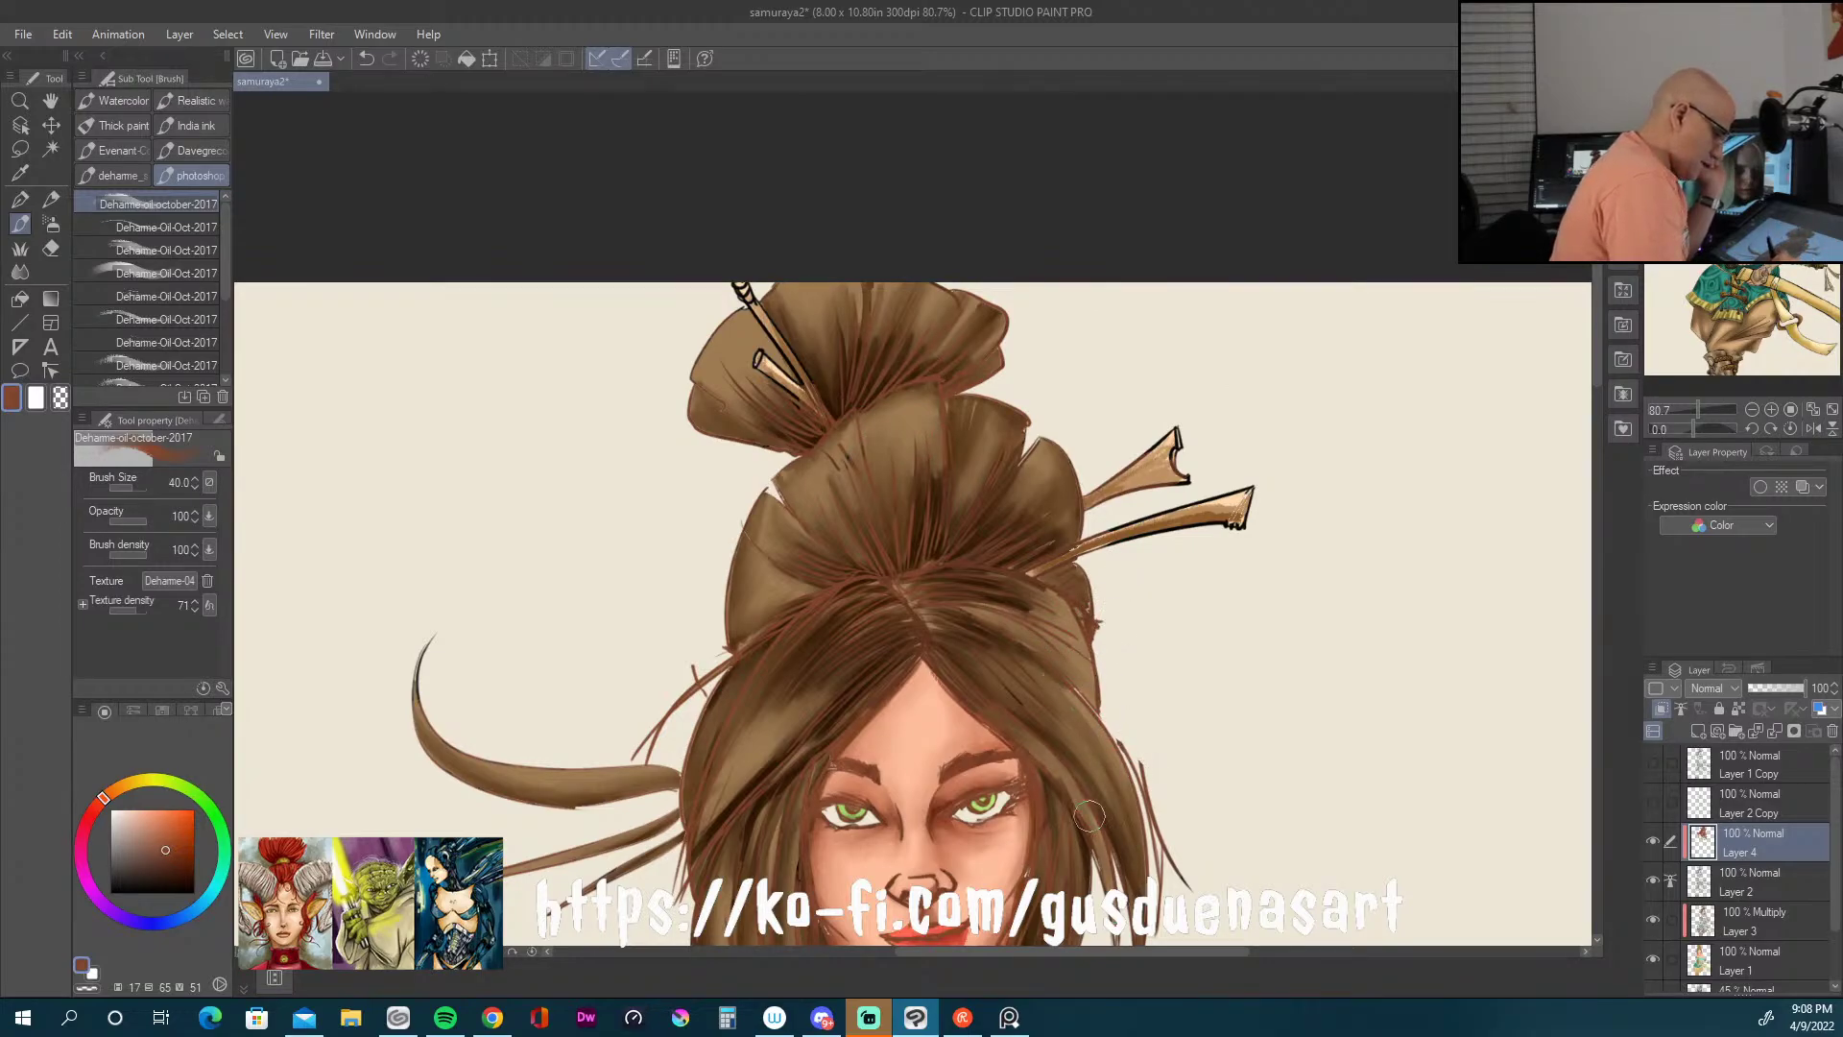
pyautogui.moveTo(1597, 332); pyautogui.dragTo(1597, 538)
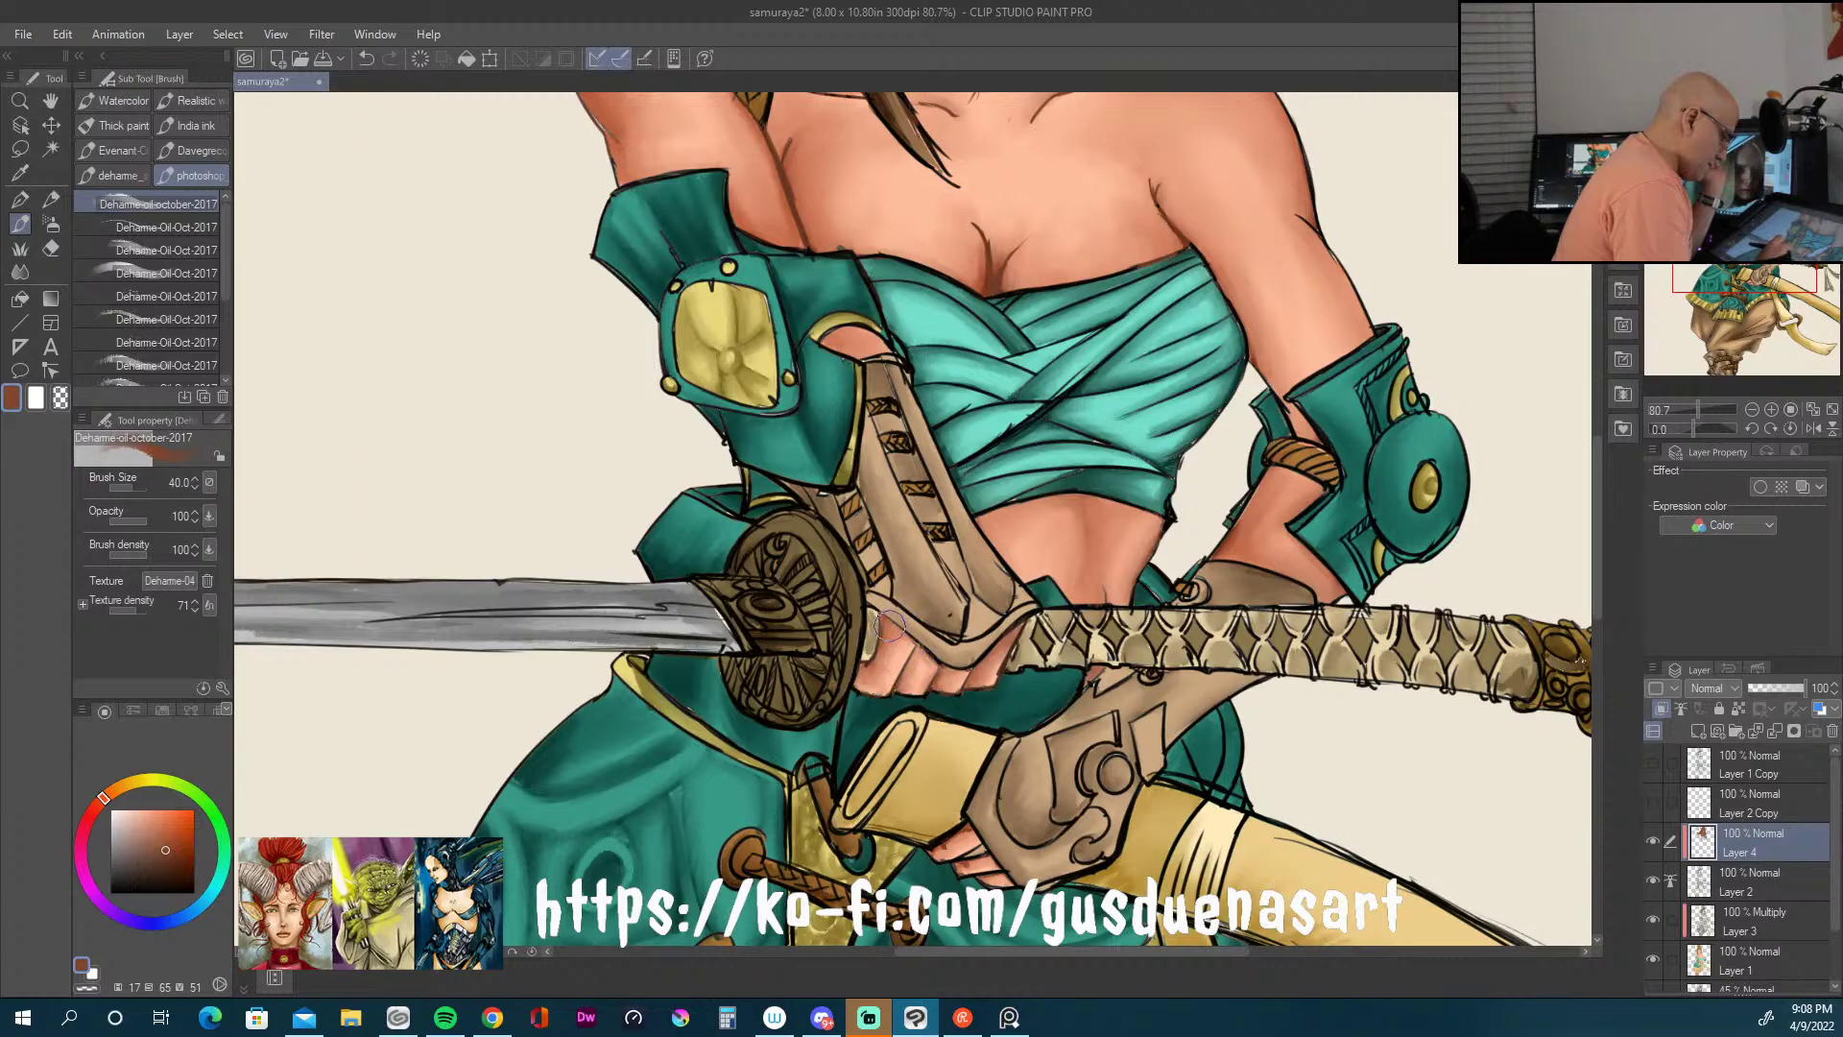
# Step: Recolour the line art of the fingers on both hands with the reddish brown
pyautogui.moveTo(883, 693); pyautogui.dragTo(917, 683)
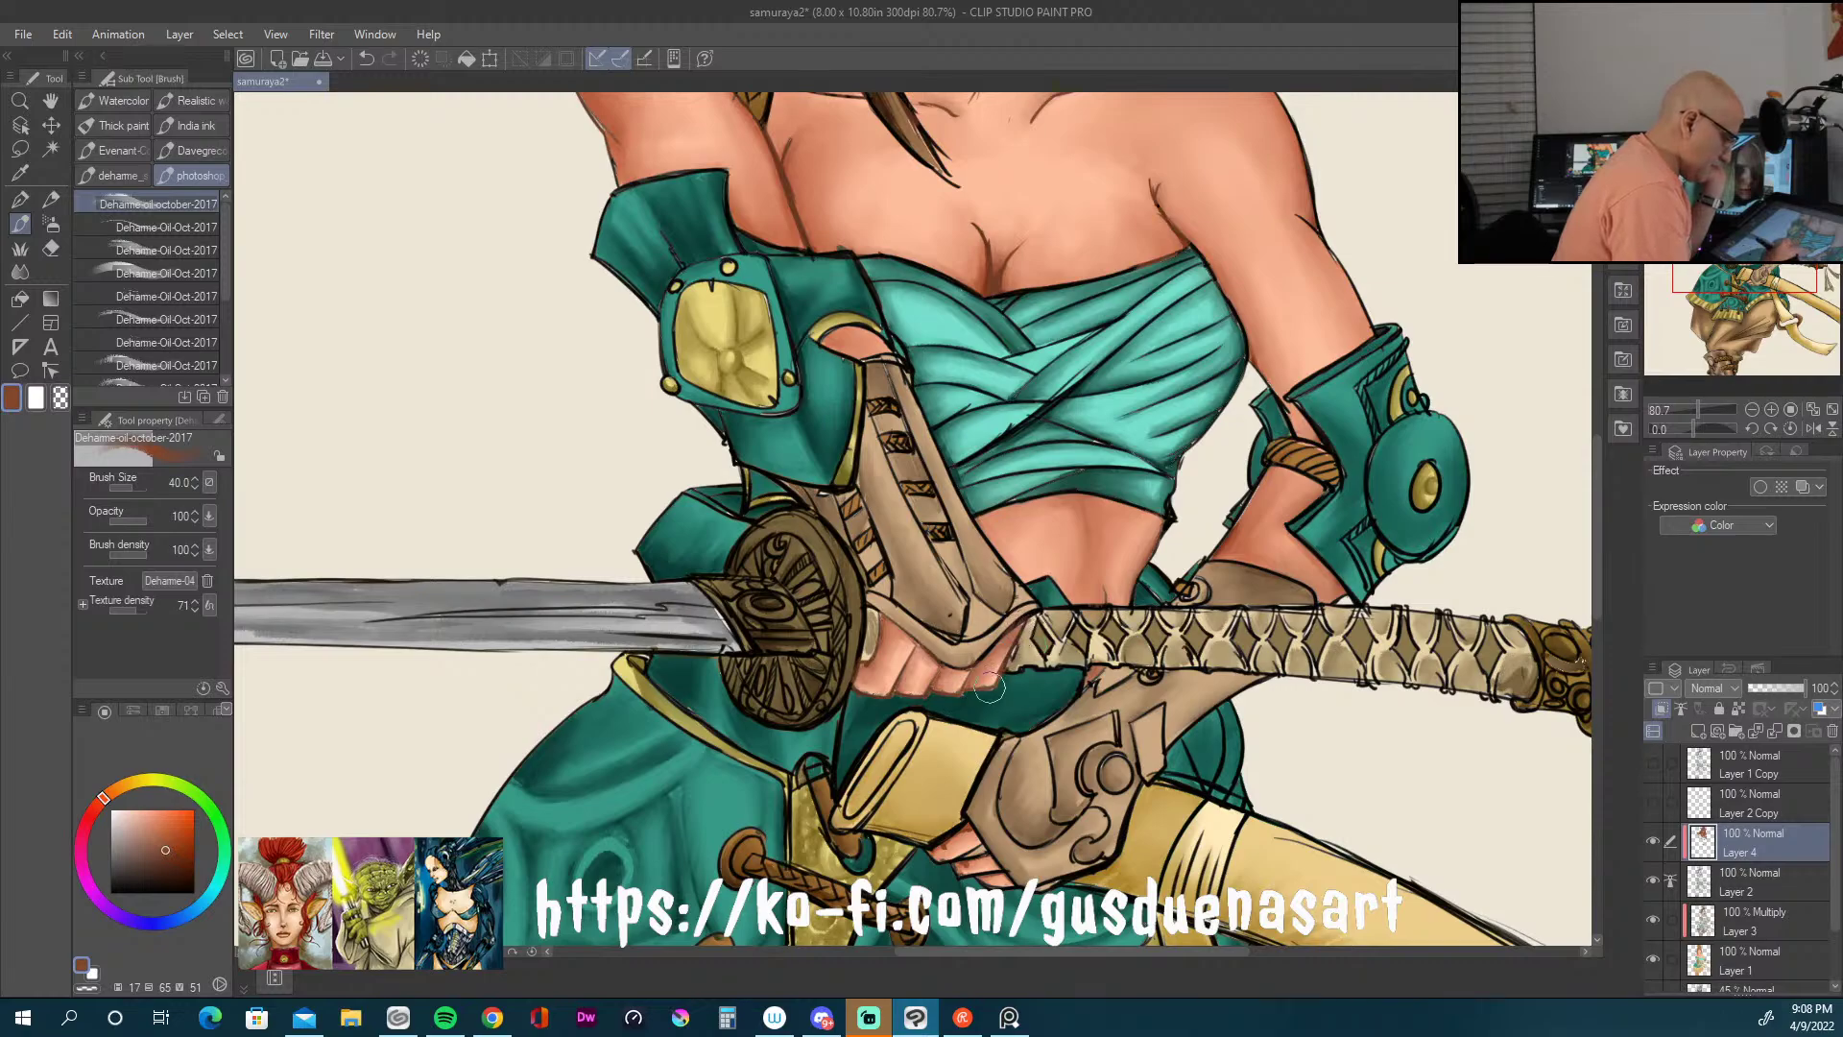
pyautogui.moveTo(964, 831)
pyautogui.mouseDown()
pyautogui.moveTo(944, 866)
pyautogui.moveTo(1000, 879)
pyautogui.mouseUp()
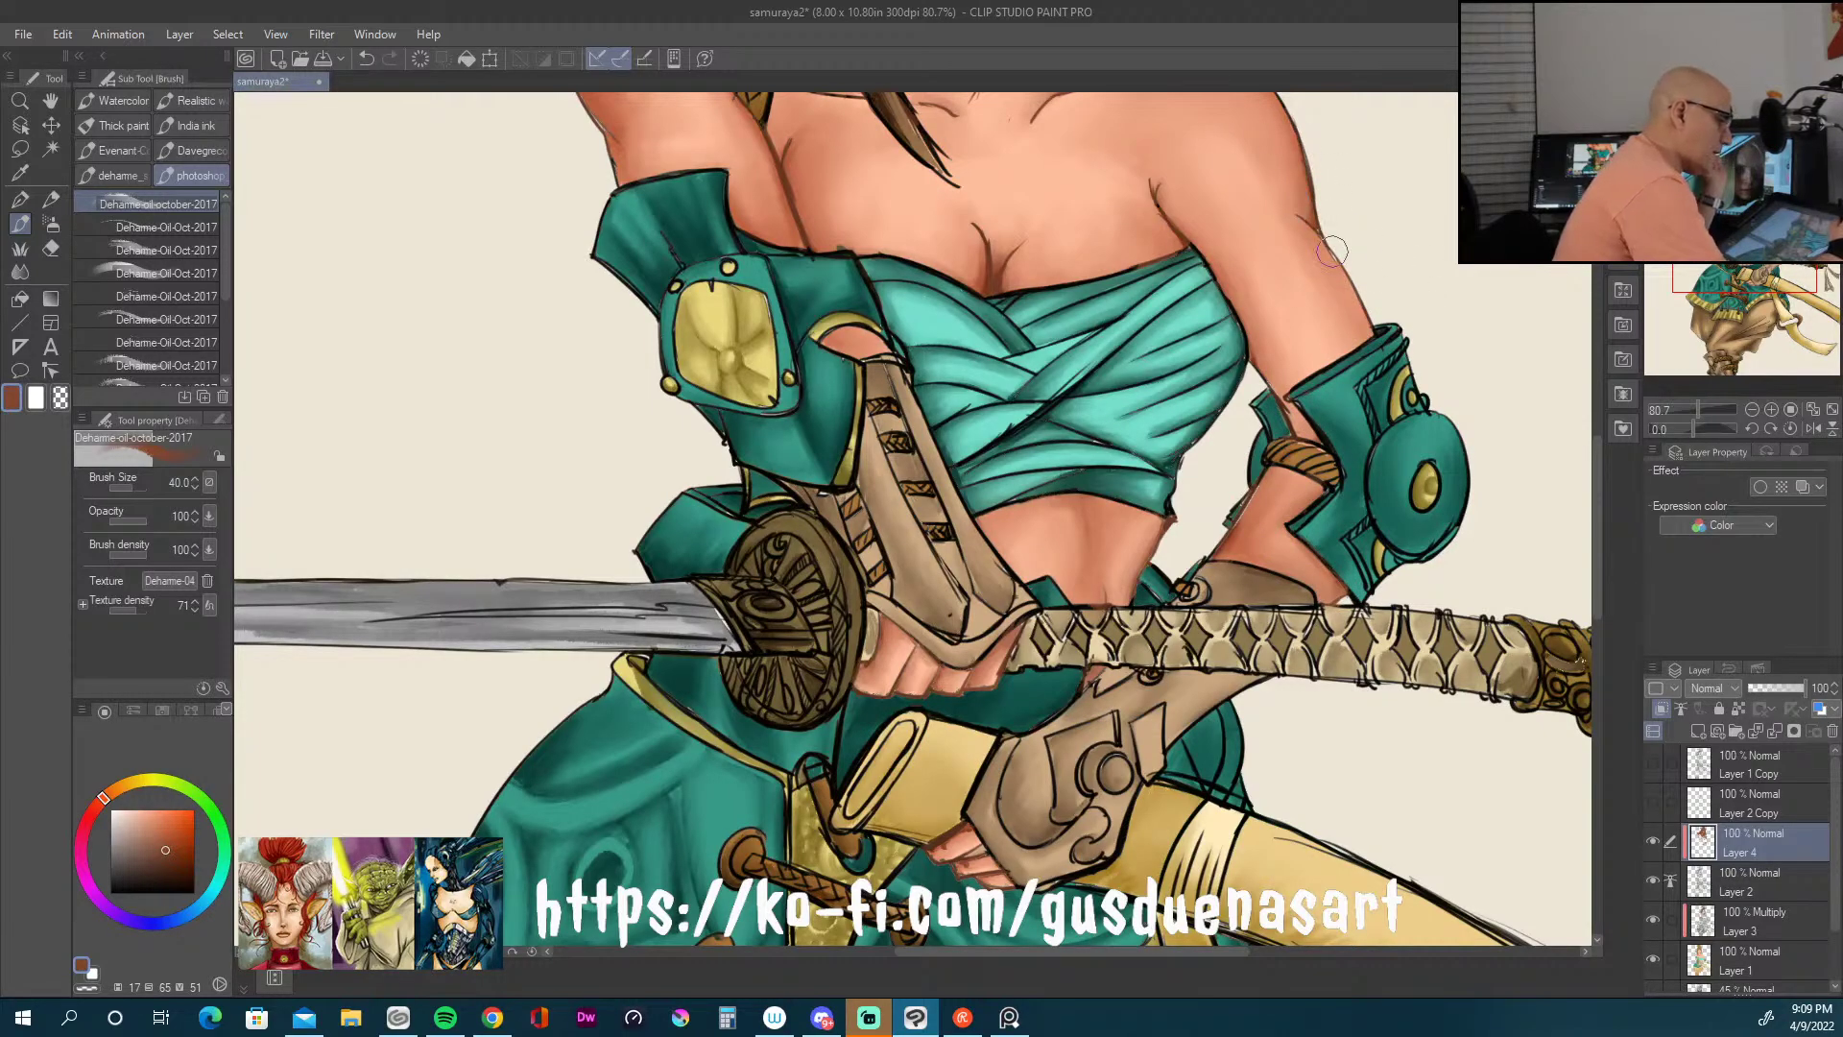
# Step: Darken the brush colour to (17, 91, 31) and recolour the hair lines framing both sides of the face
pyautogui.moveTo(1599, 531); pyautogui.dragTo(1596, 453)
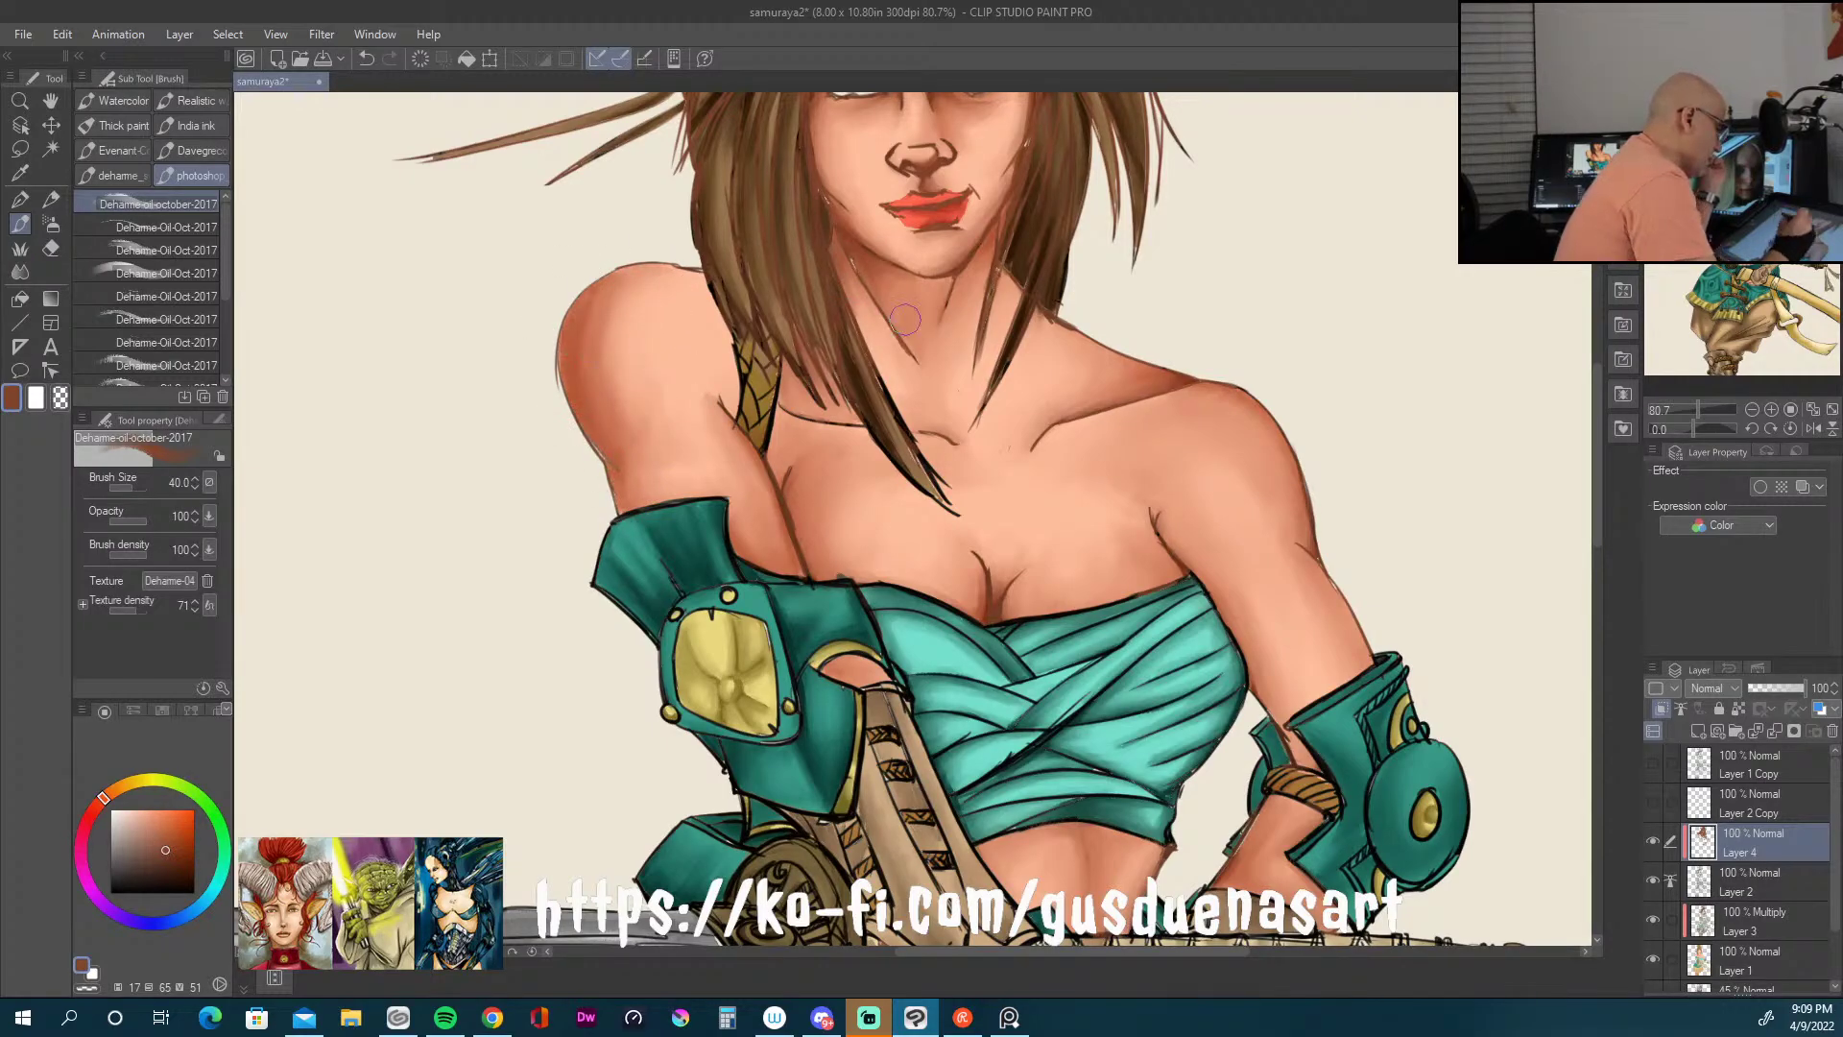
pyautogui.moveTo(1595, 528); pyautogui.dragTo(1592, 480)
pyautogui.click(187, 867)
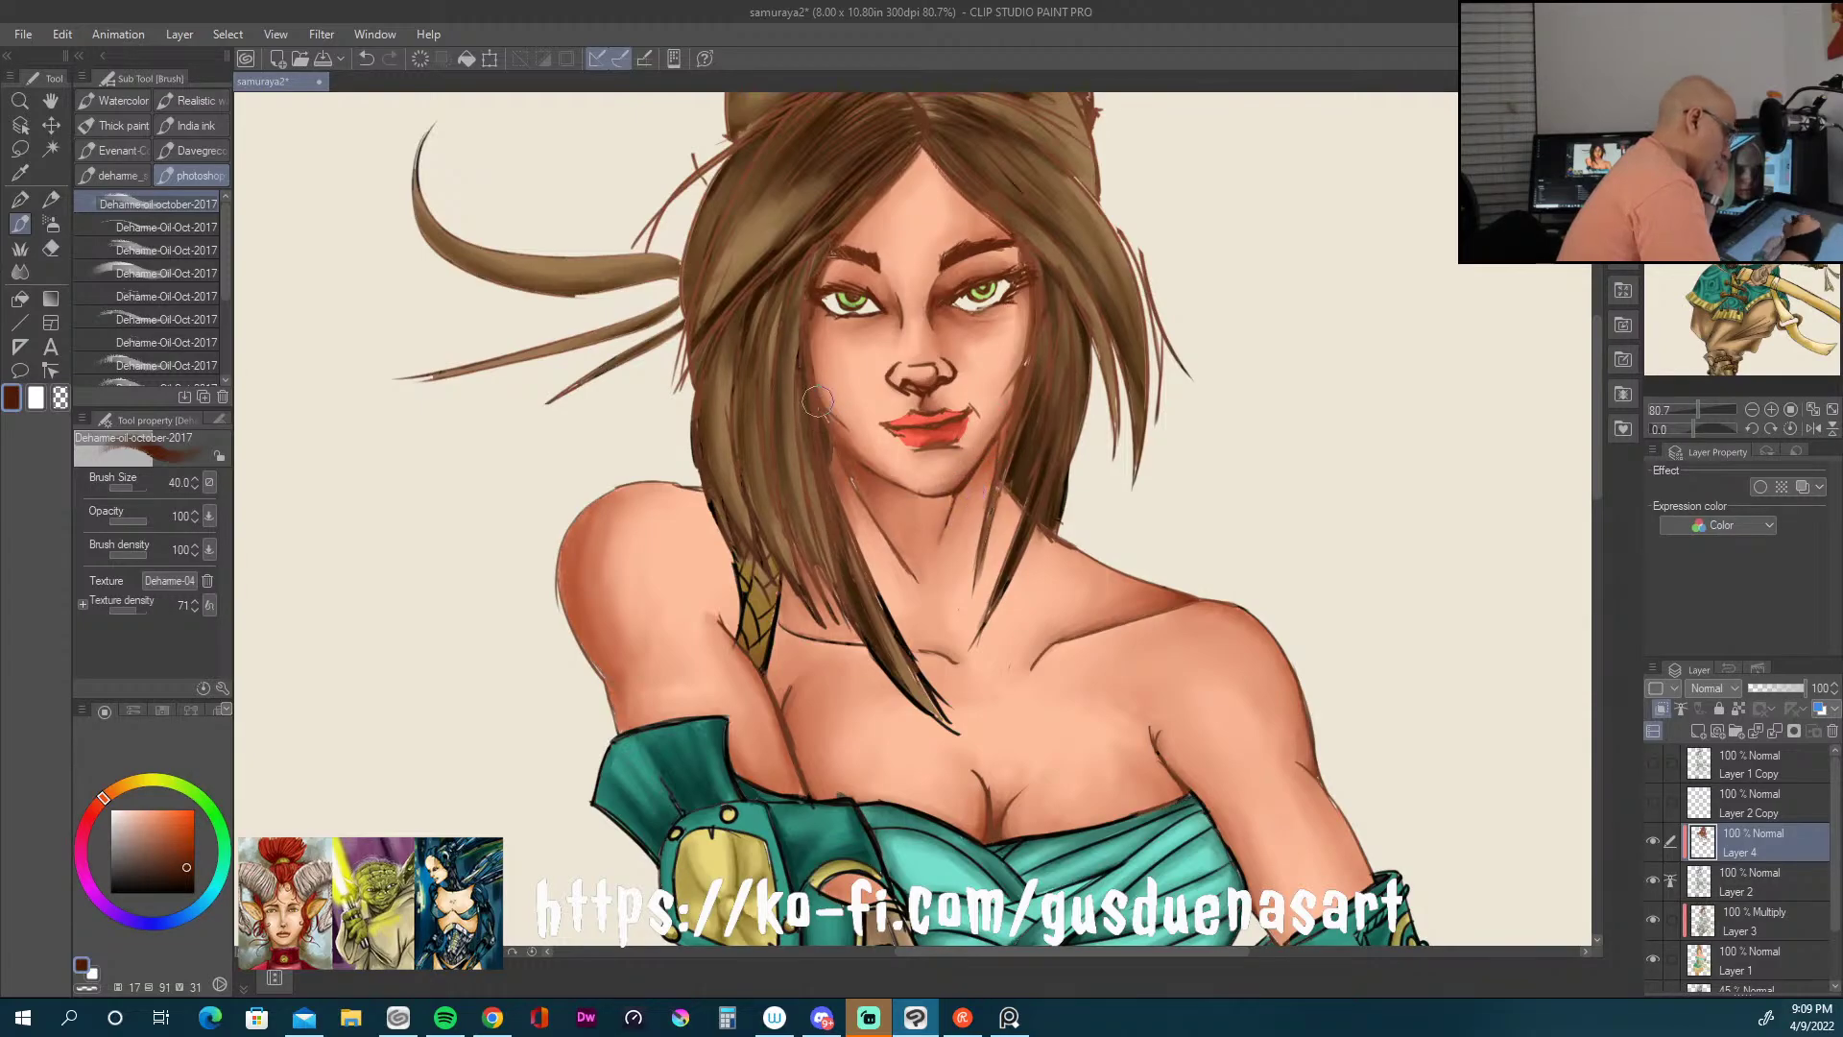
pyautogui.moveTo(802, 292); pyautogui.dragTo(816, 447)
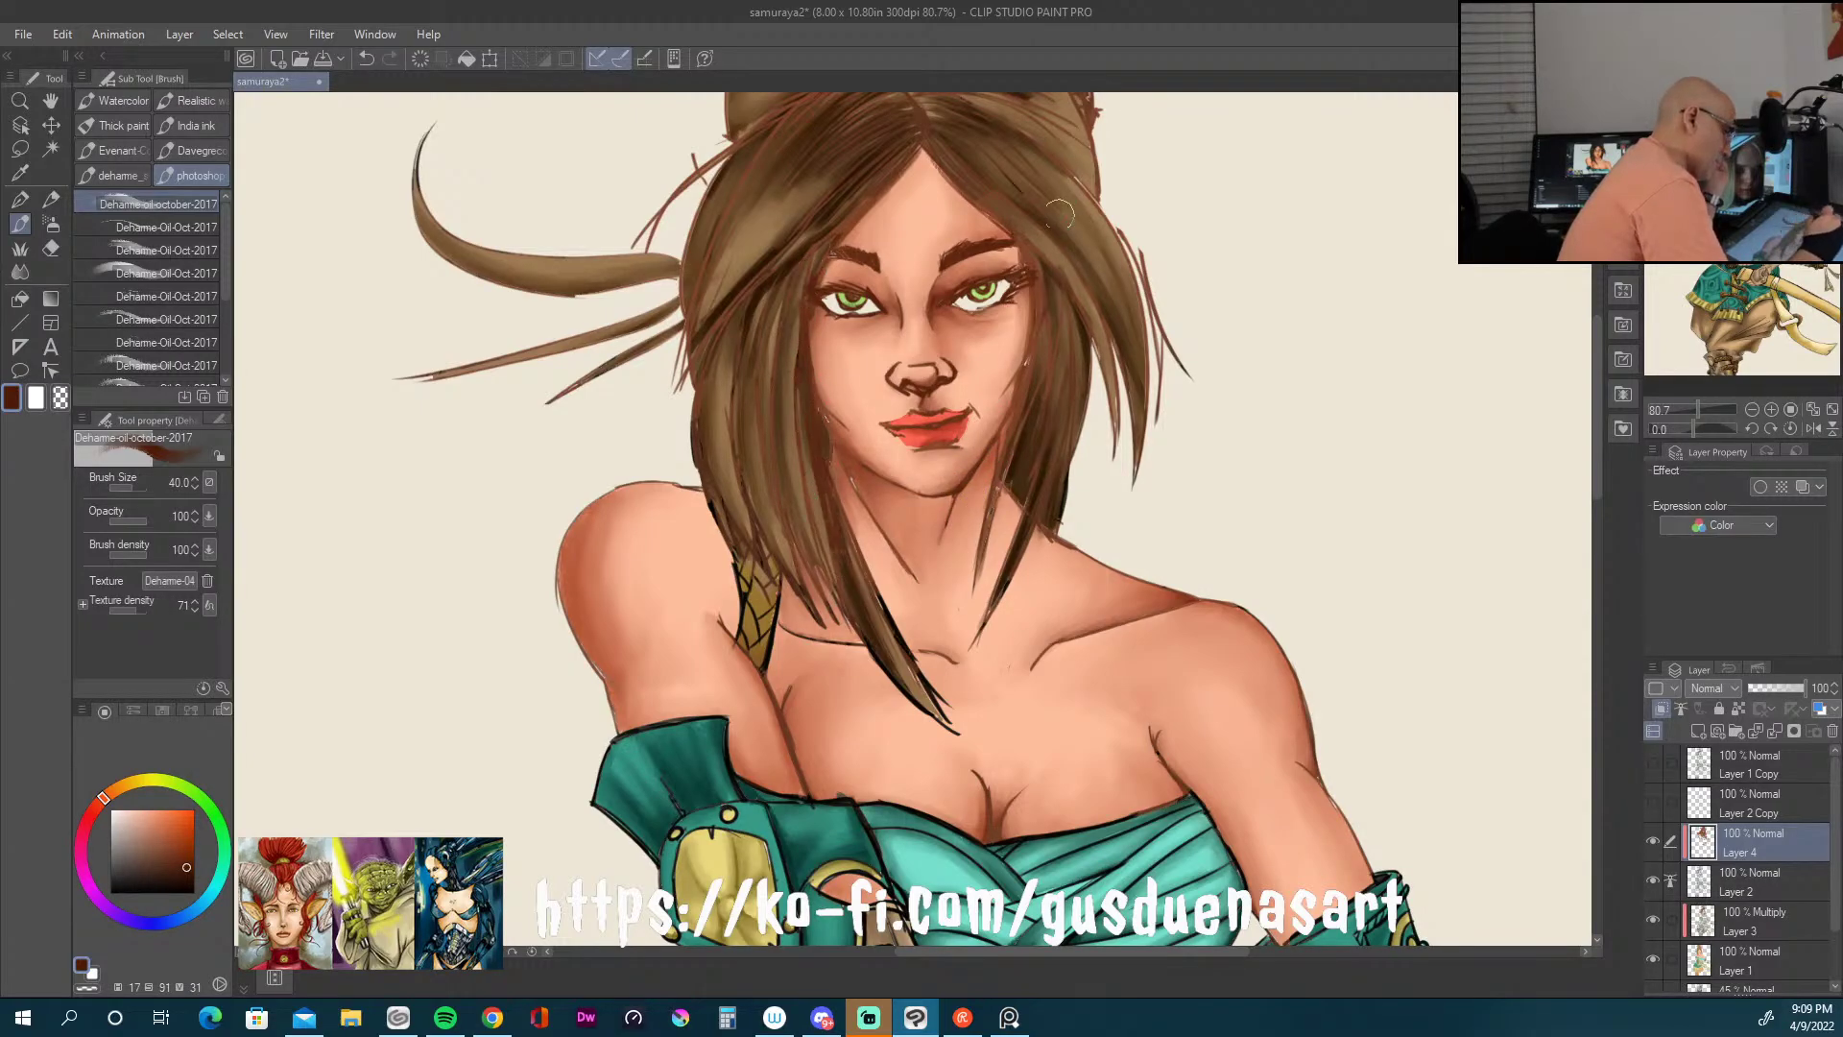
pyautogui.moveTo(1011, 206)
pyautogui.mouseDown()
pyautogui.moveTo(1044, 298)
pyautogui.moveTo(1020, 429)
pyautogui.mouseUp()
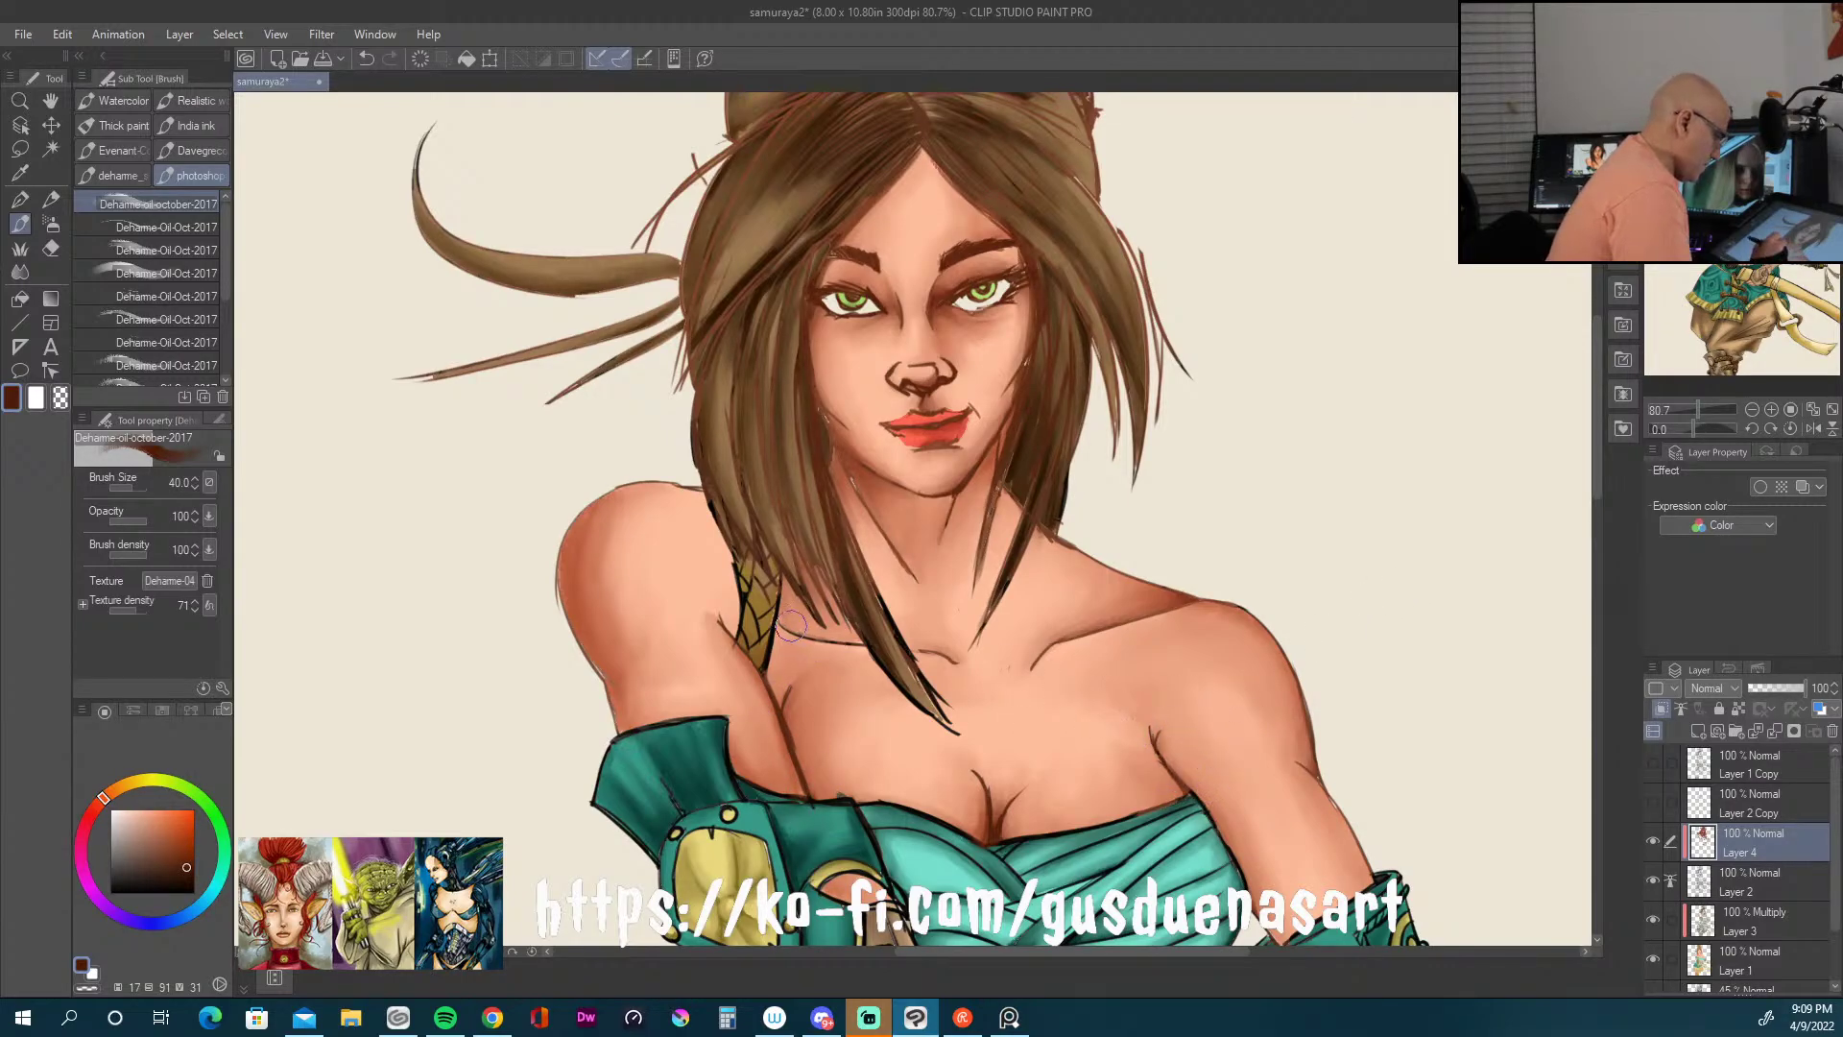
# Step: Set the colour to (17, 79, 20), reduce the brush to size 17, and recolour the long hair strands on the left side of the face
pyautogui.click(177, 875)
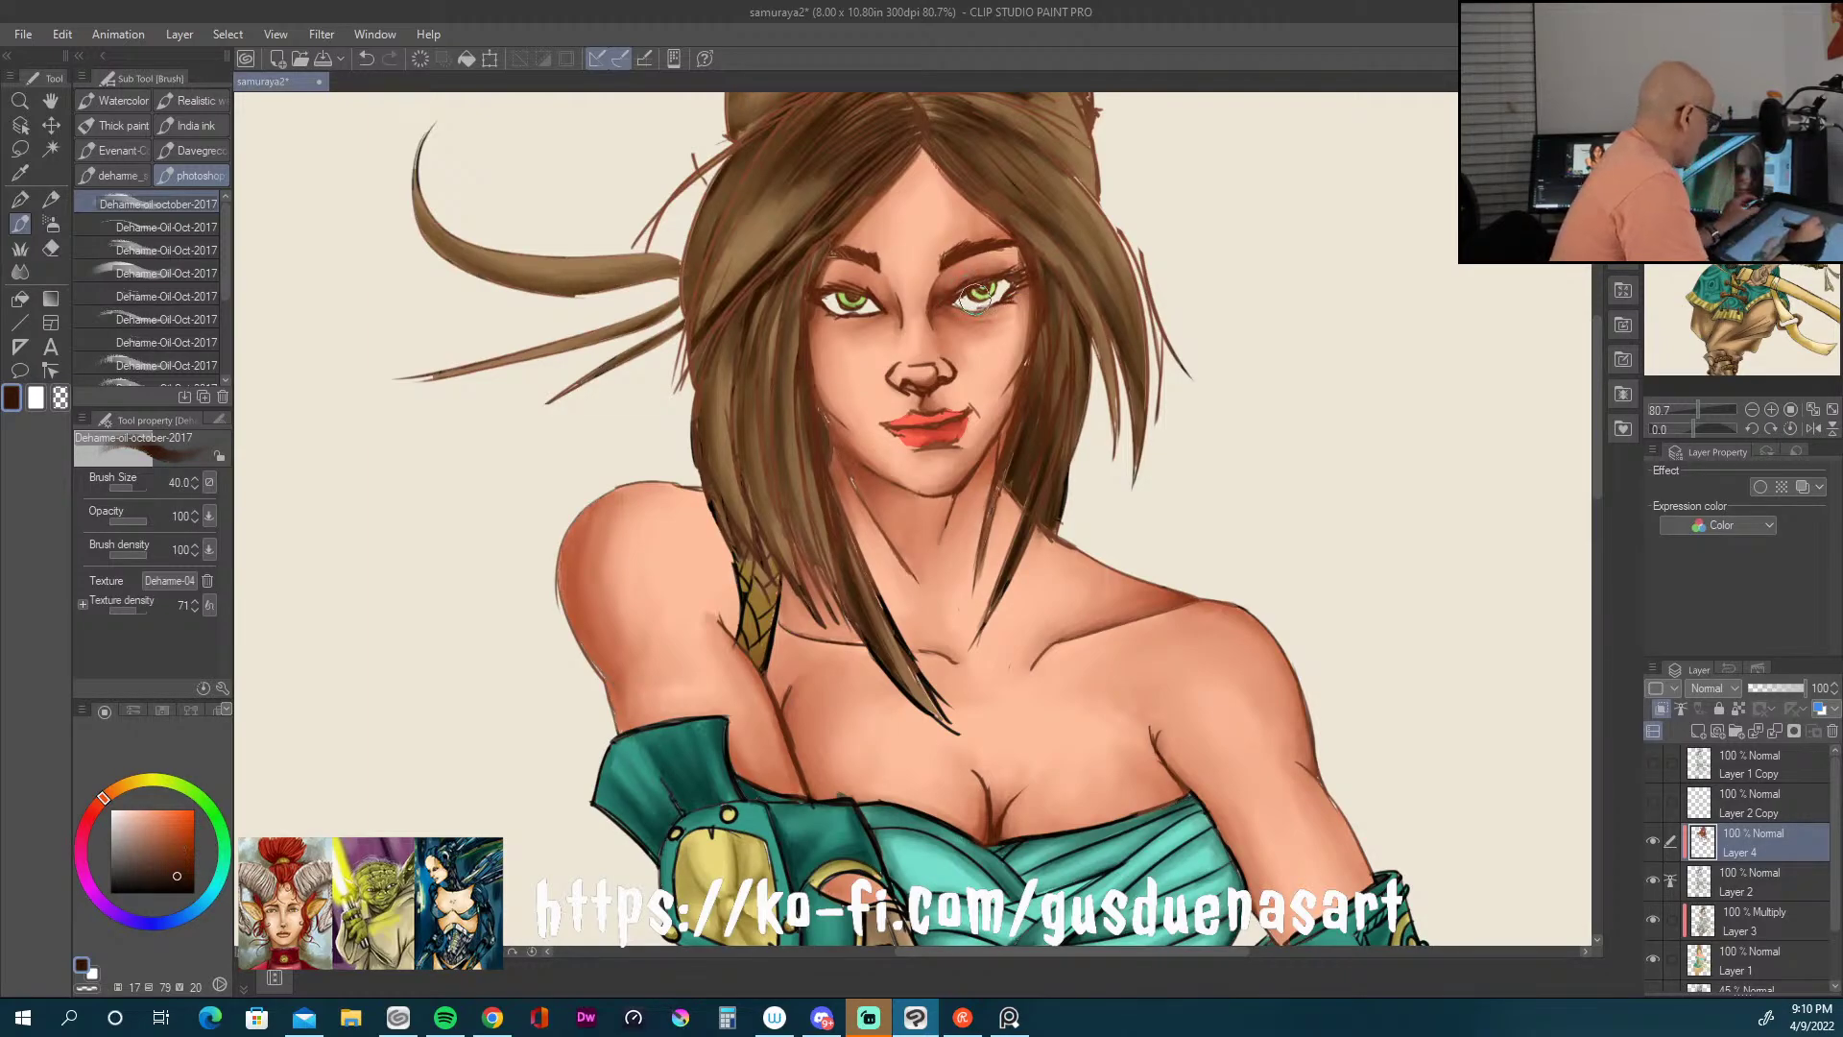
pyautogui.press('[')
pyautogui.press('[')
pyautogui.press('[')
pyautogui.press('[')
pyautogui.press('[')
pyautogui.press('[')
pyautogui.press('[')
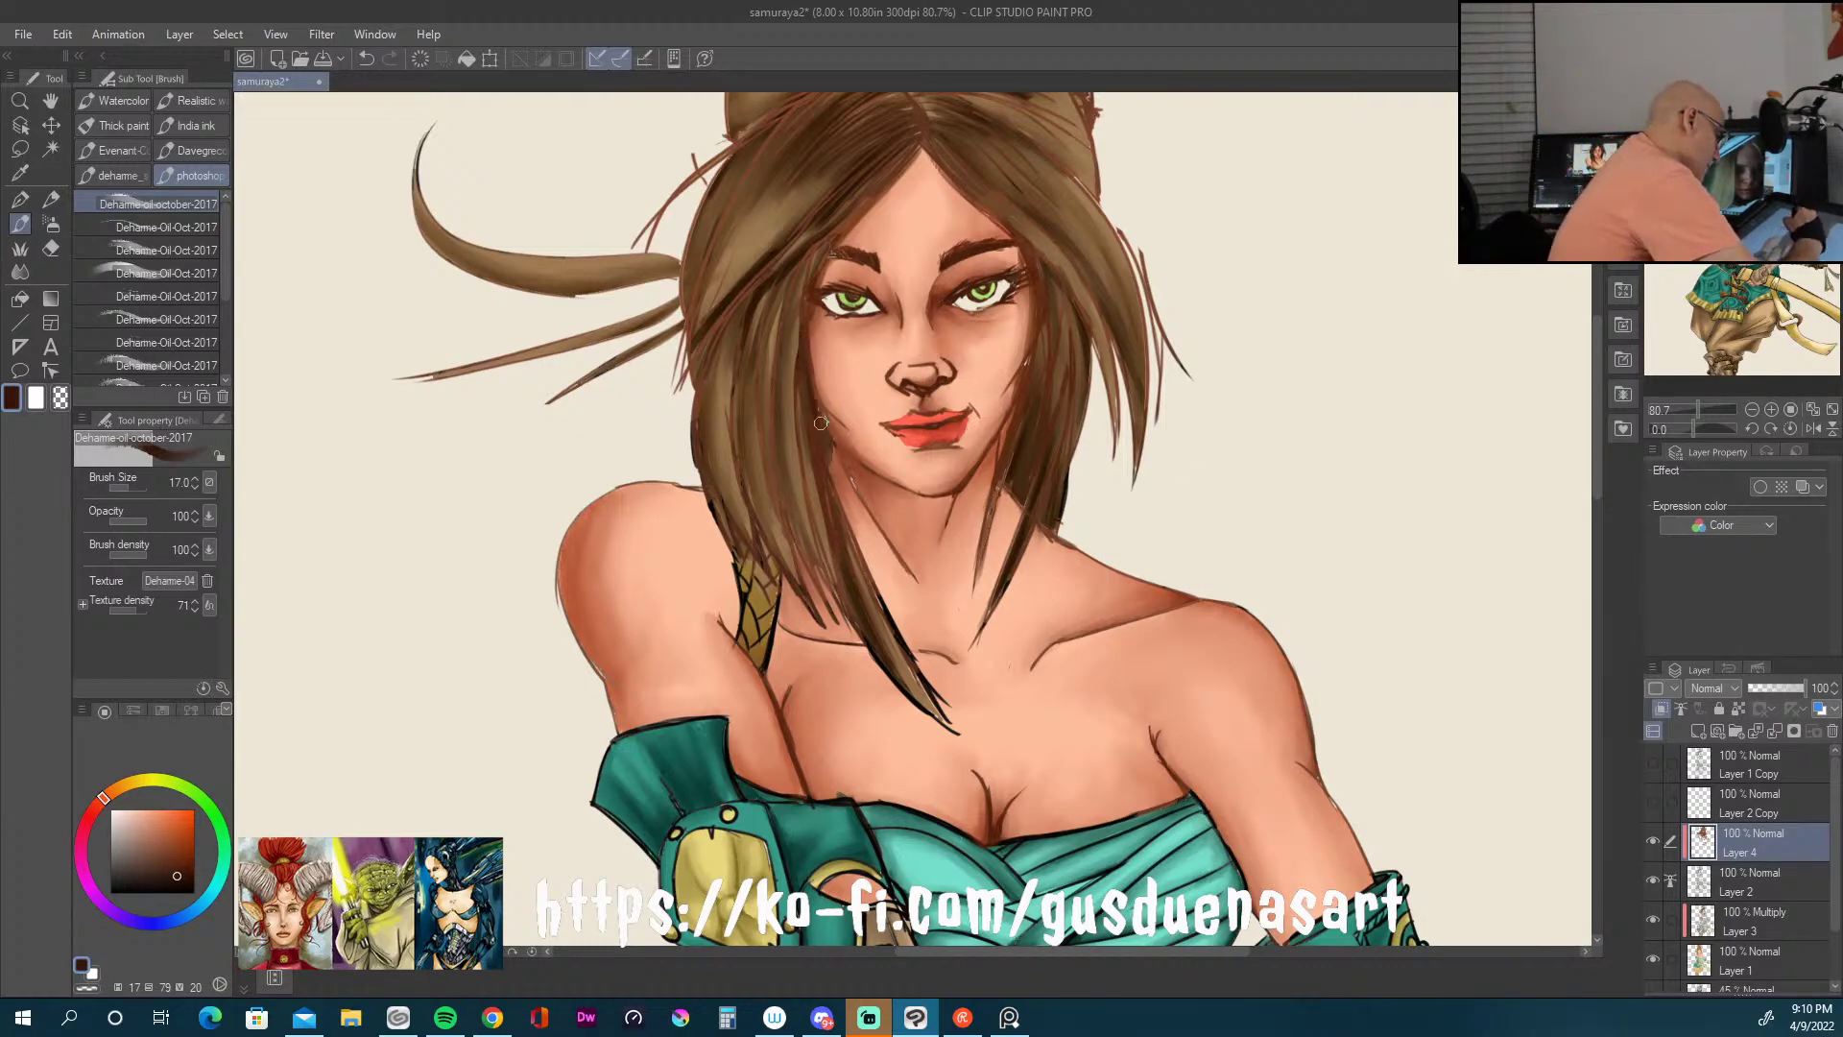
pyautogui.moveTo(853, 562); pyautogui.dragTo(925, 677)
pyautogui.moveTo(852, 615)
pyautogui.mouseDown()
pyautogui.moveTo(774, 494)
pyautogui.moveTo(772, 322)
pyautogui.mouseUp()
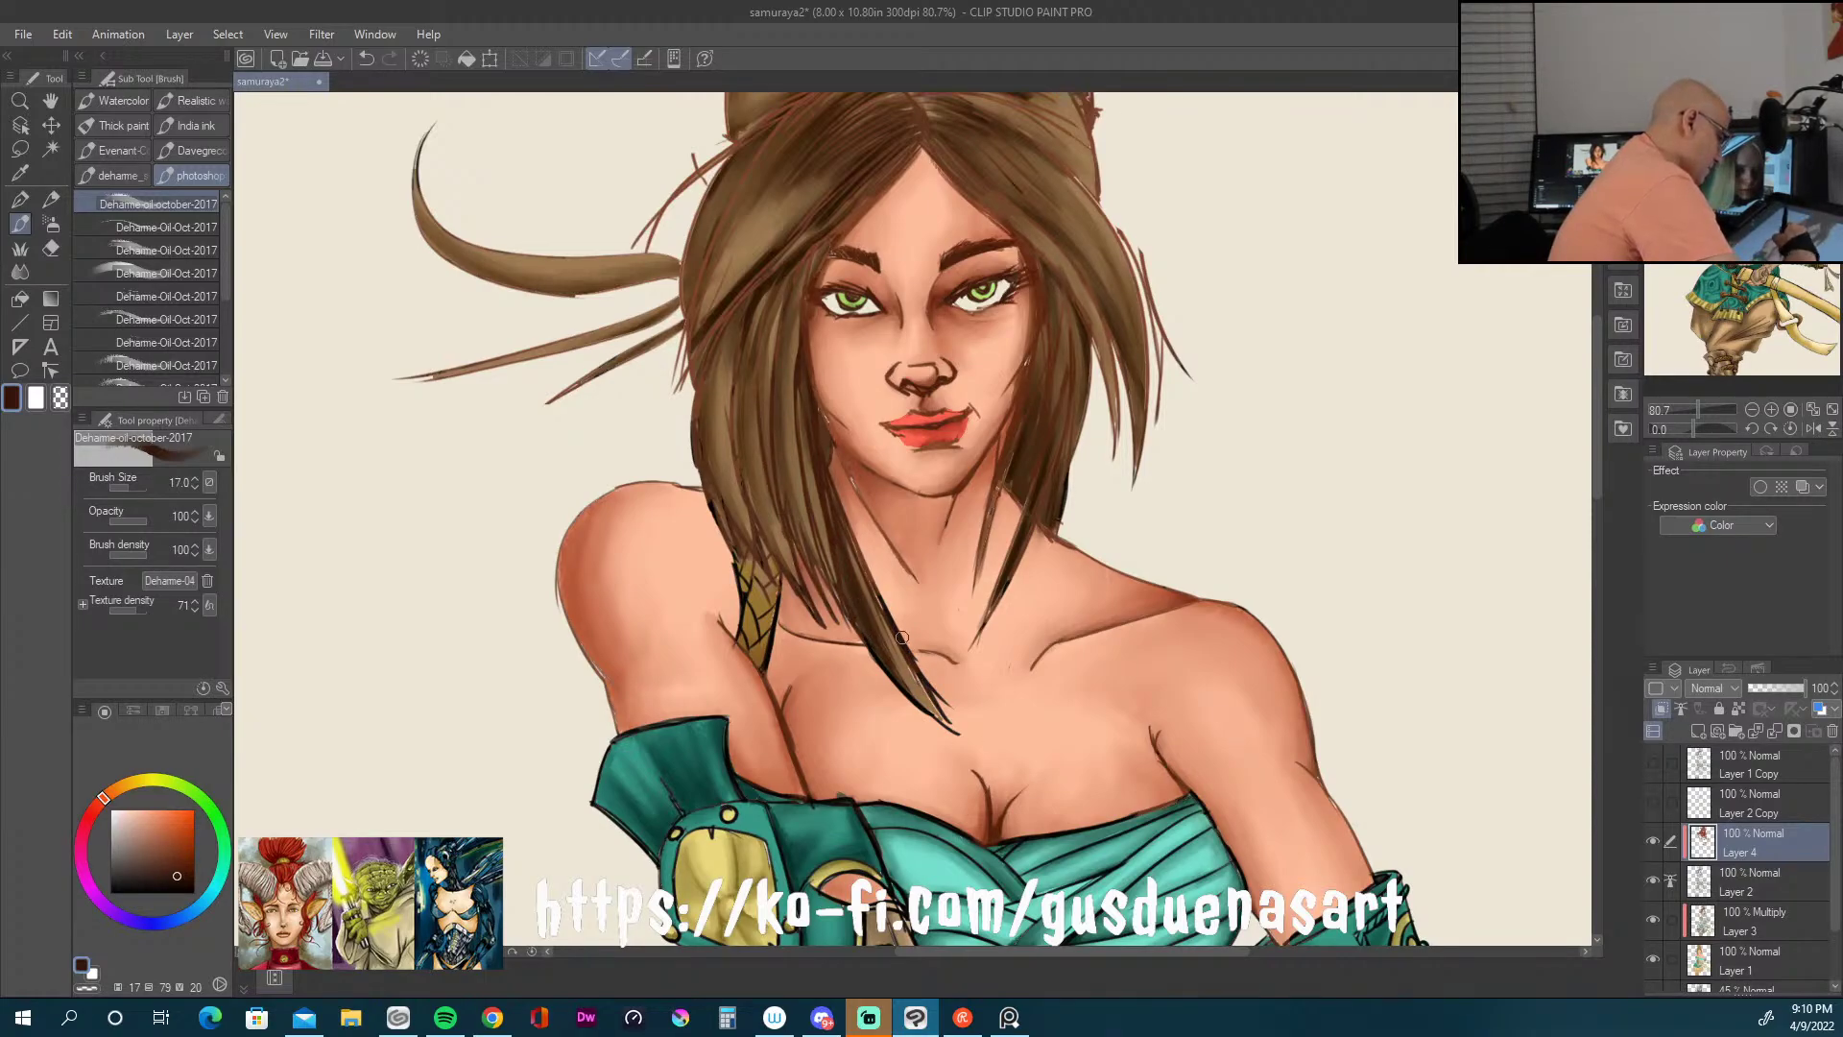
pyautogui.moveTo(762, 559)
pyautogui.mouseDown()
pyautogui.moveTo(712, 480)
pyautogui.moveTo(704, 395)
pyautogui.mouseUp()
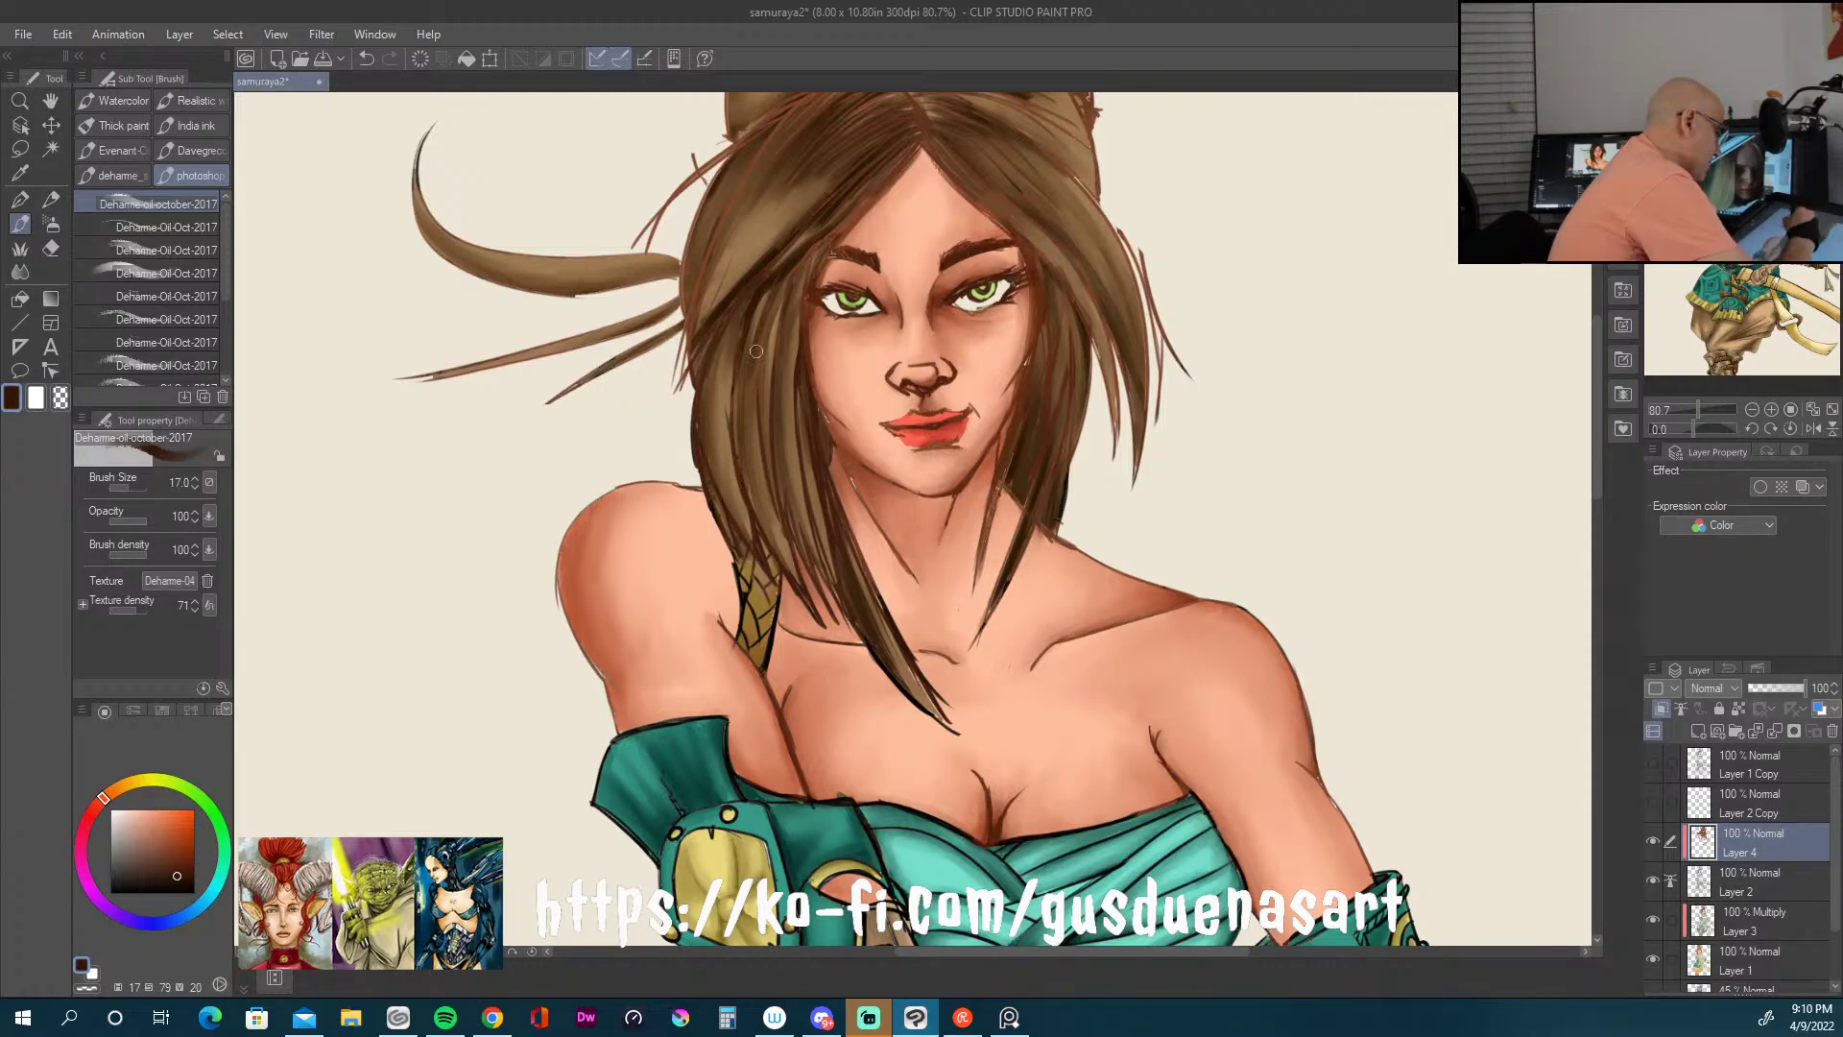
pyautogui.moveTo(793, 327); pyautogui.dragTo(822, 257)
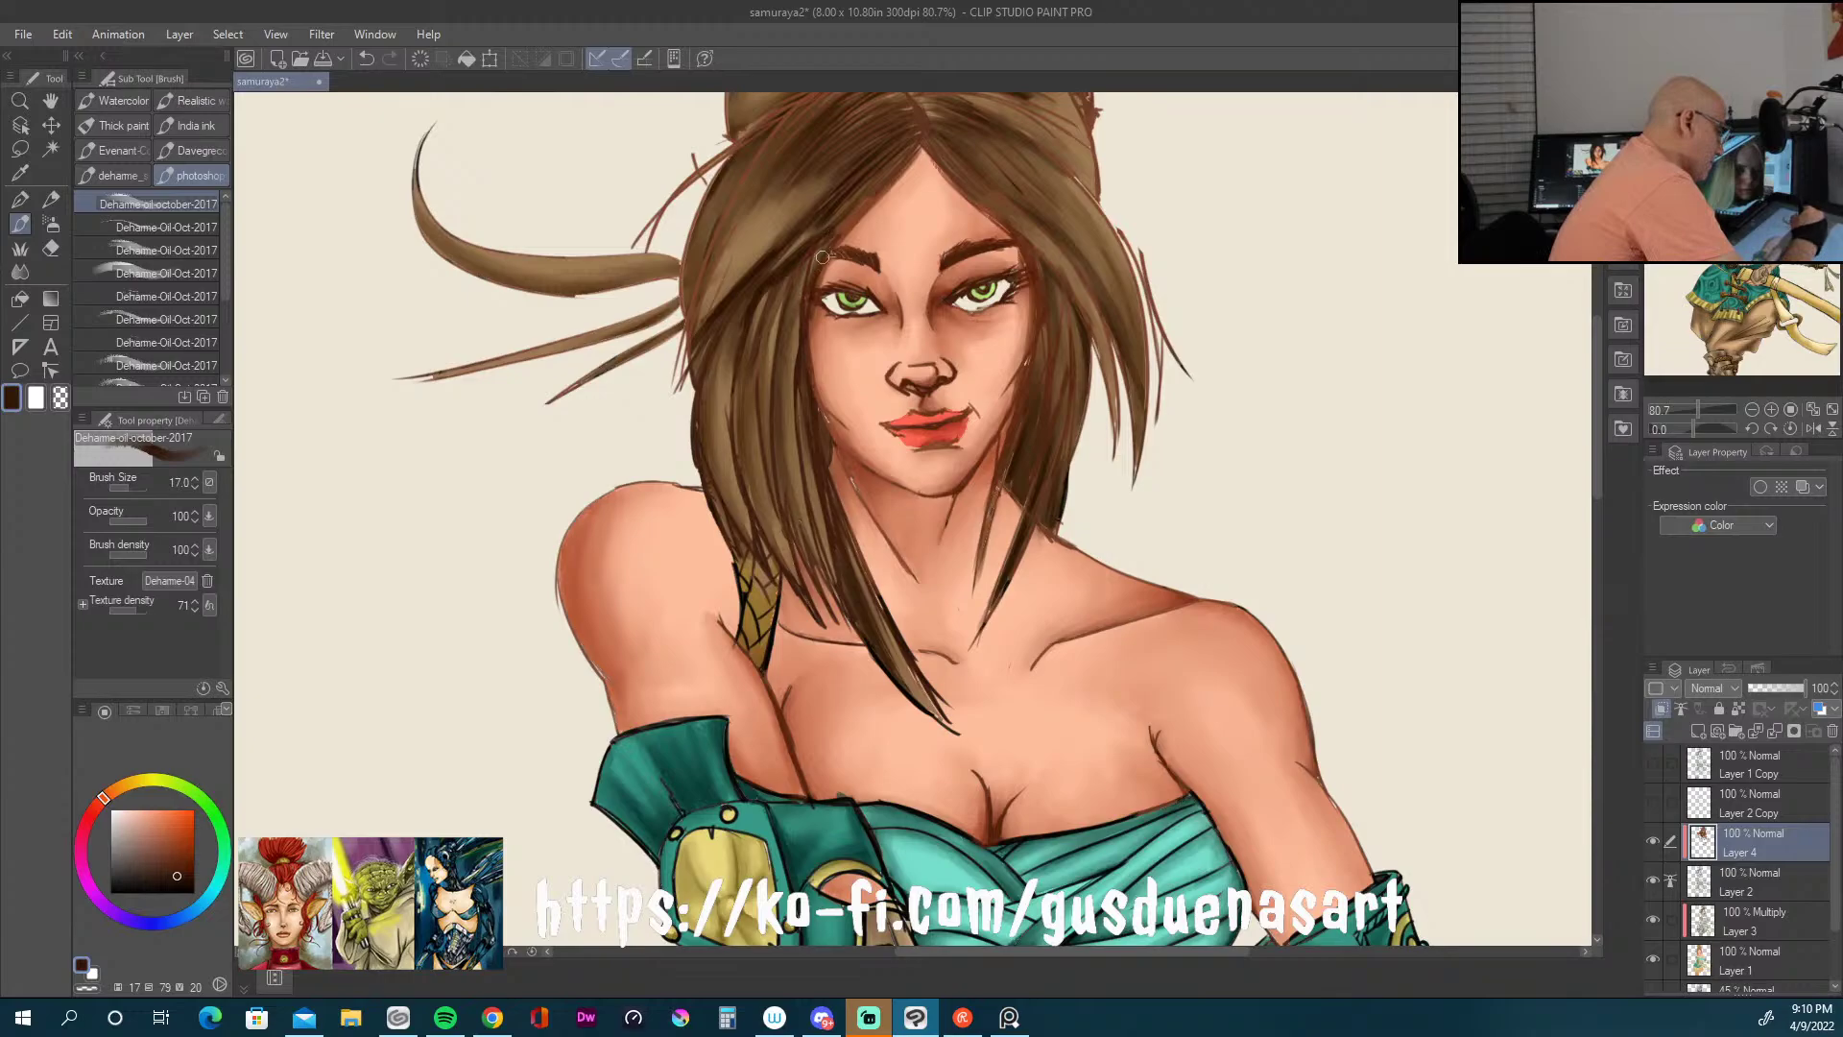
# Step: Recolour the hair lines from the centre parting down through the right-hand strands with the same dark brown
pyautogui.moveTo(926, 120)
pyautogui.mouseDown()
pyautogui.moveTo(851, 182)
pyautogui.moveTo(1041, 283)
pyautogui.moveTo(1023, 557)
pyautogui.mouseUp()
pyautogui.moveTo(1094, 303)
pyautogui.mouseDown()
pyautogui.moveTo(1109, 408)
pyautogui.moveTo(1152, 446)
pyautogui.mouseUp()
pyautogui.moveTo(1123, 231)
pyautogui.mouseDown()
pyautogui.moveTo(1152, 375)
pyautogui.moveTo(1161, 346)
pyautogui.mouseUp()
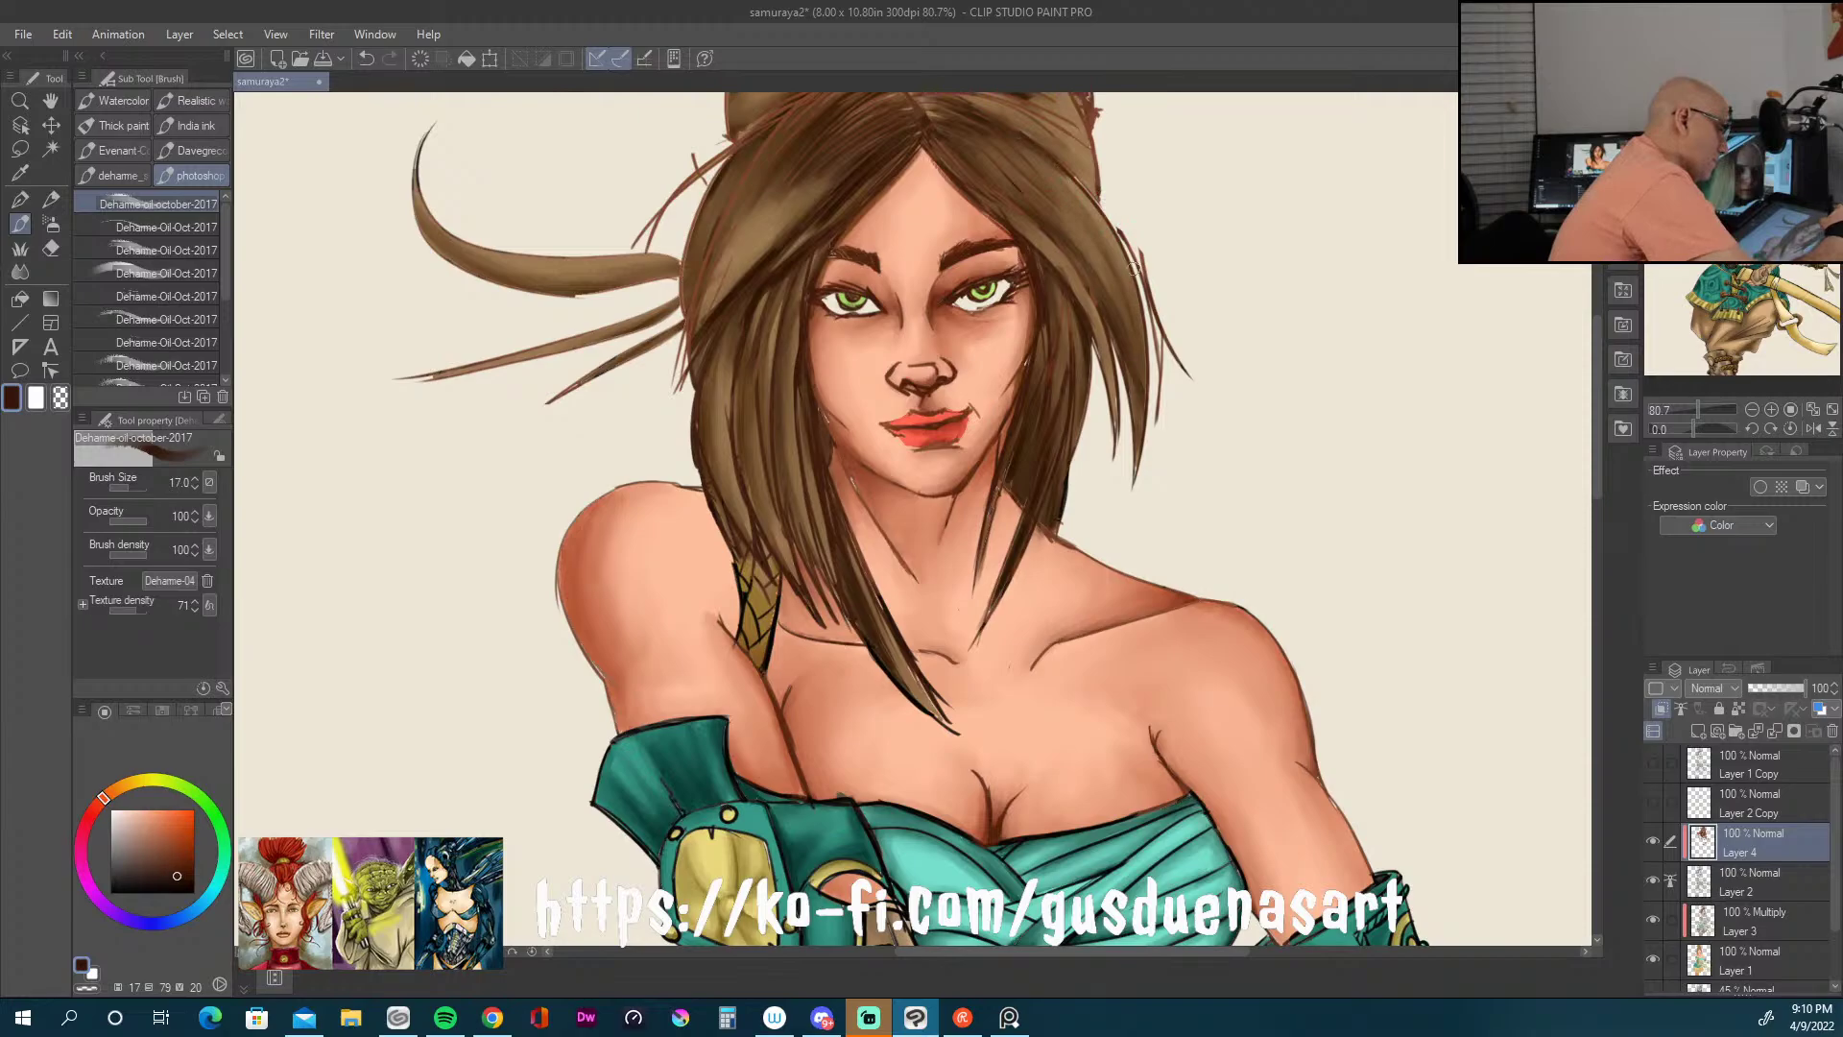
pyautogui.moveTo(991, 187); pyautogui.dragTo(1008, 202)
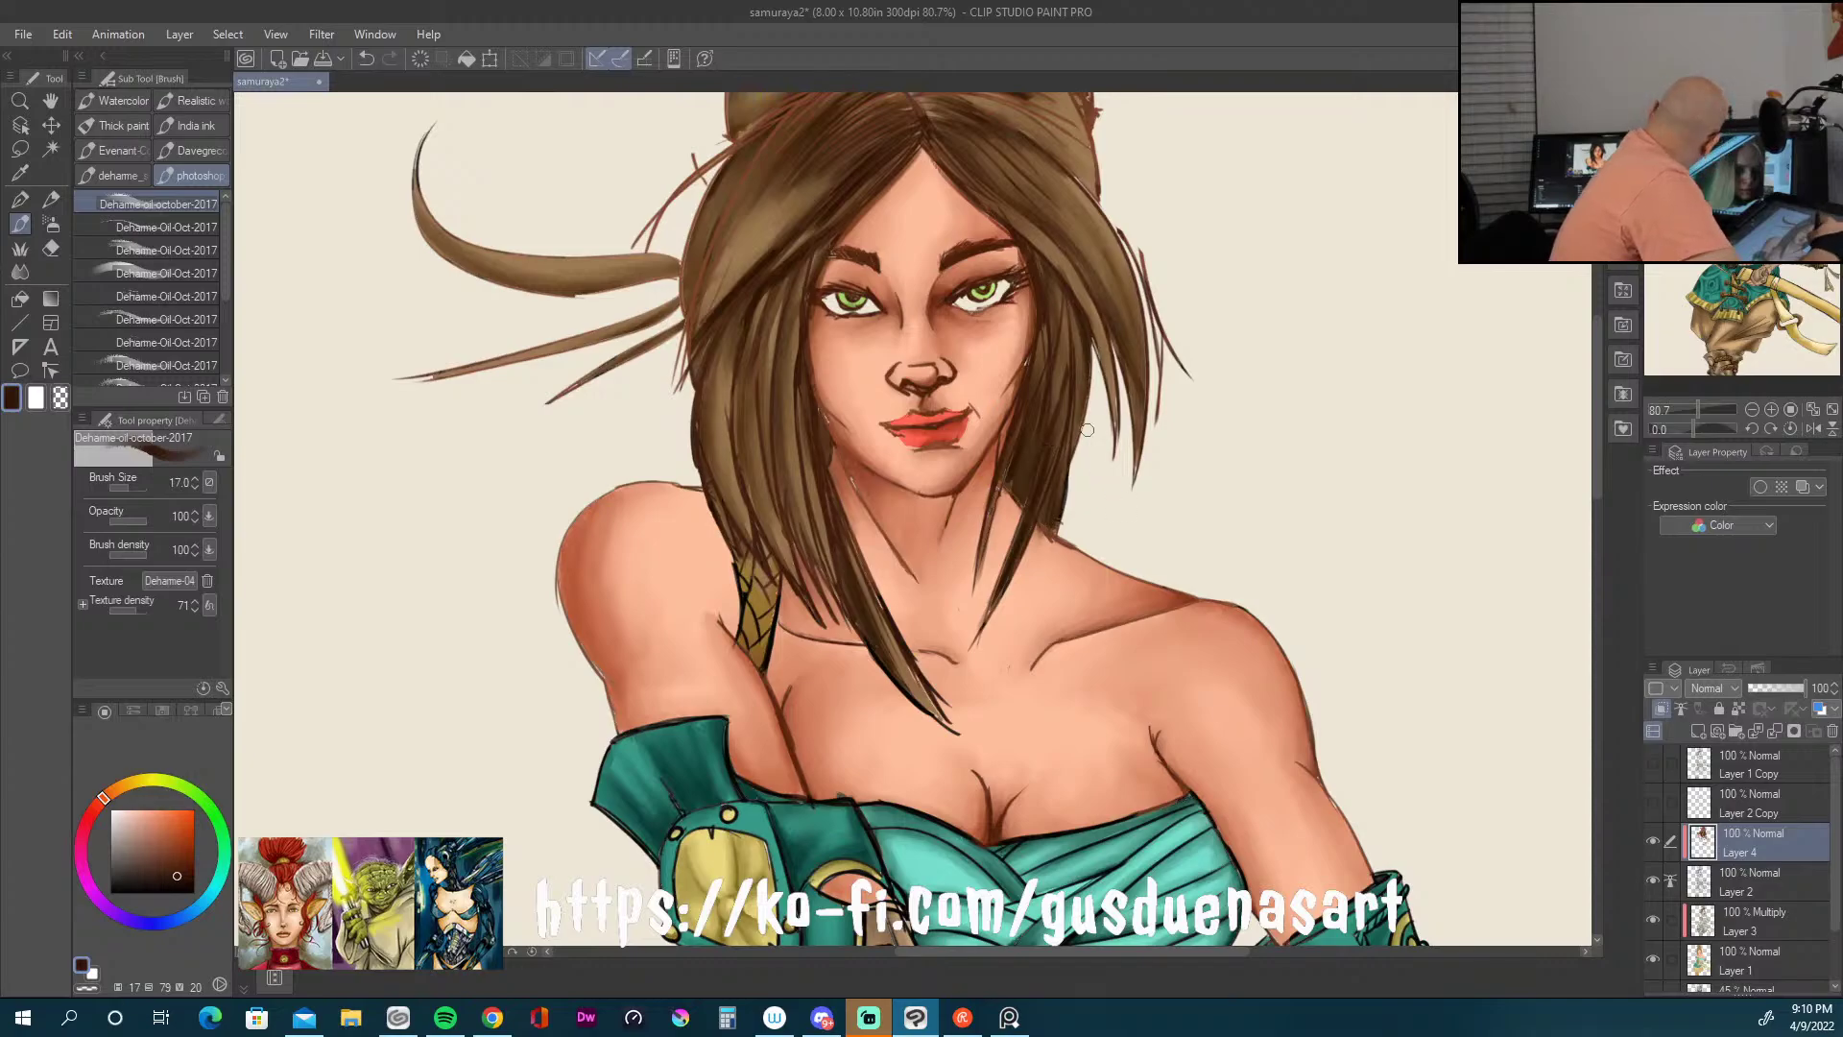
# Step: Recolour the line art of the crown's left side and the lower hair bun in dark brown
pyautogui.moveTo(1600, 447); pyautogui.dragTo(1599, 383)
pyautogui.moveTo(812, 385)
pyautogui.mouseDown()
pyautogui.moveTo(740, 427)
pyautogui.moveTo(742, 459)
pyautogui.moveTo(782, 450)
pyautogui.moveTo(671, 632)
pyautogui.moveTo(657, 693)
pyautogui.moveTo(691, 672)
pyautogui.mouseUp()
pyautogui.moveTo(946, 417); pyautogui.dragTo(863, 437)
pyautogui.moveTo(921, 375); pyautogui.dragTo(849, 437)
pyautogui.moveTo(931, 341)
pyautogui.mouseDown()
pyautogui.moveTo(863, 408)
pyautogui.moveTo(825, 412)
pyautogui.mouseUp()
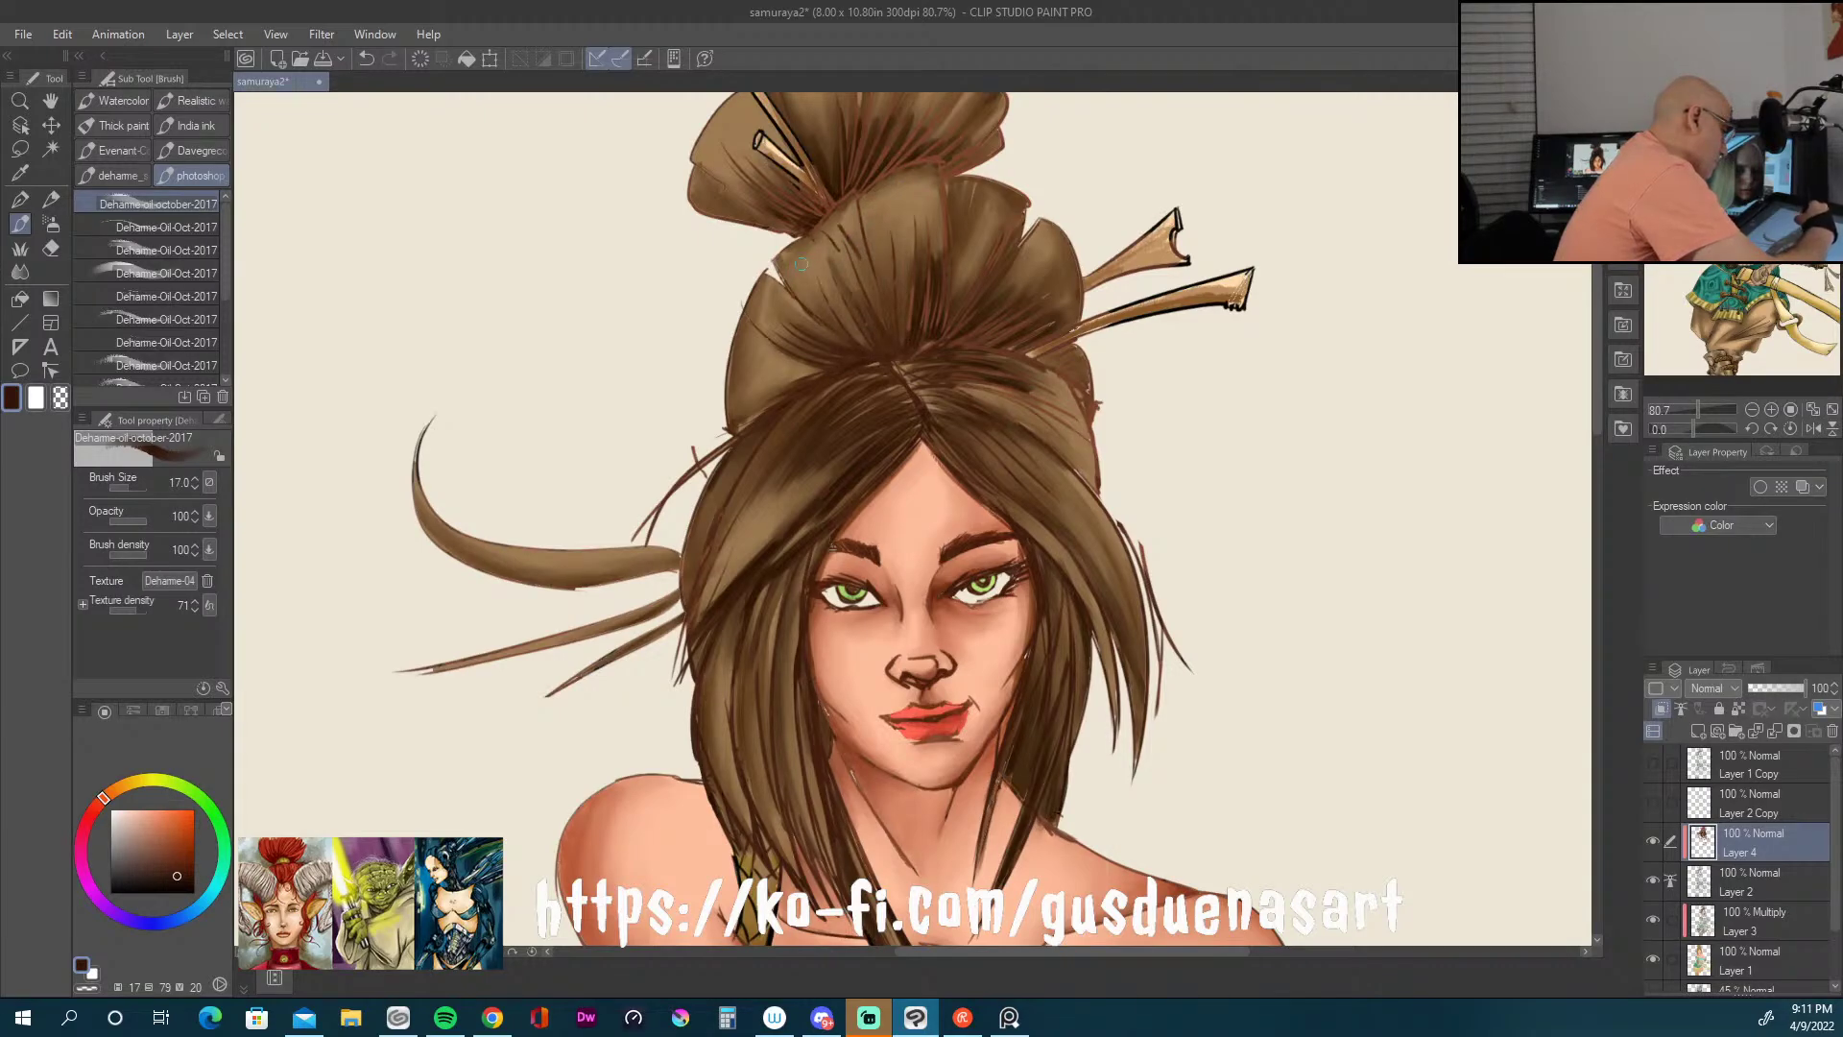
pyautogui.moveTo(1009, 227); pyautogui.dragTo(958, 316)
# Step: Enlarge the brush to size 50 and recolour the outer hair edge, the loose side strands and the bun outlines in dark brown
pyautogui.press(']')
pyautogui.press(']')
pyautogui.press(']')
pyautogui.press(']')
pyautogui.press(']')
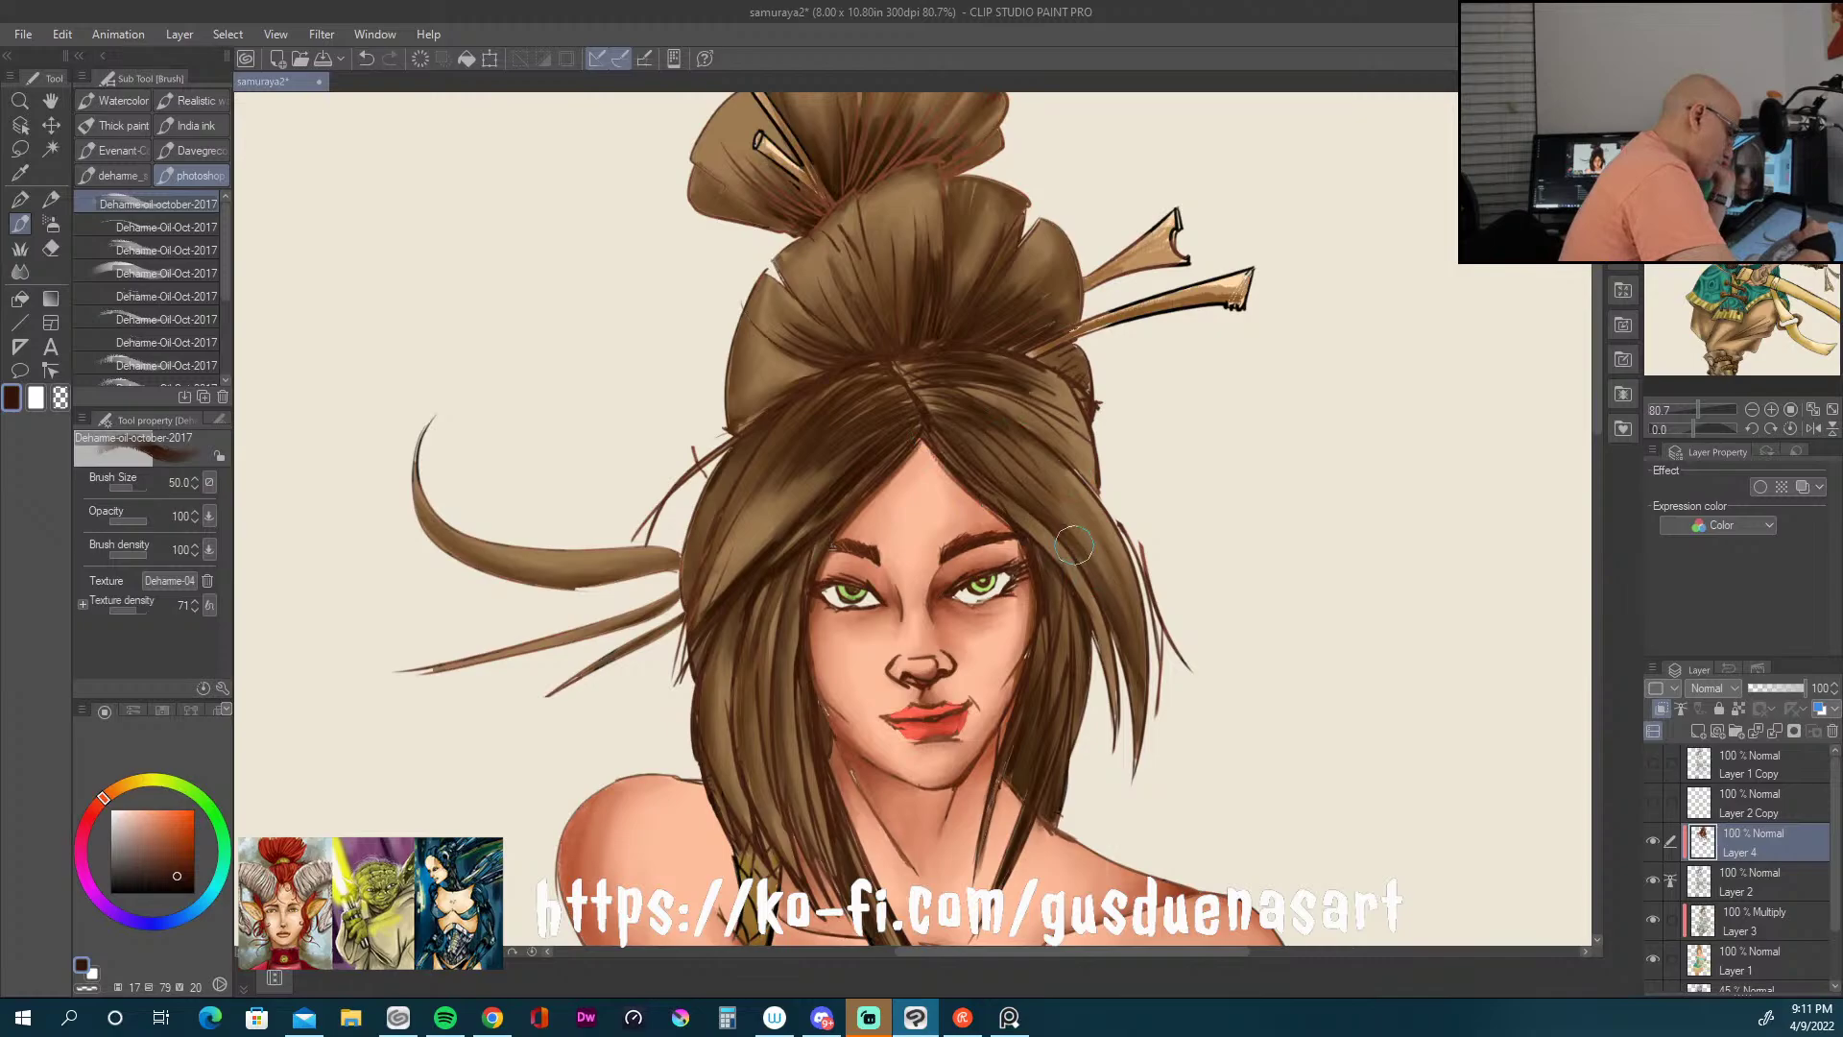
pyautogui.moveTo(710, 495); pyautogui.dragTo(706, 561)
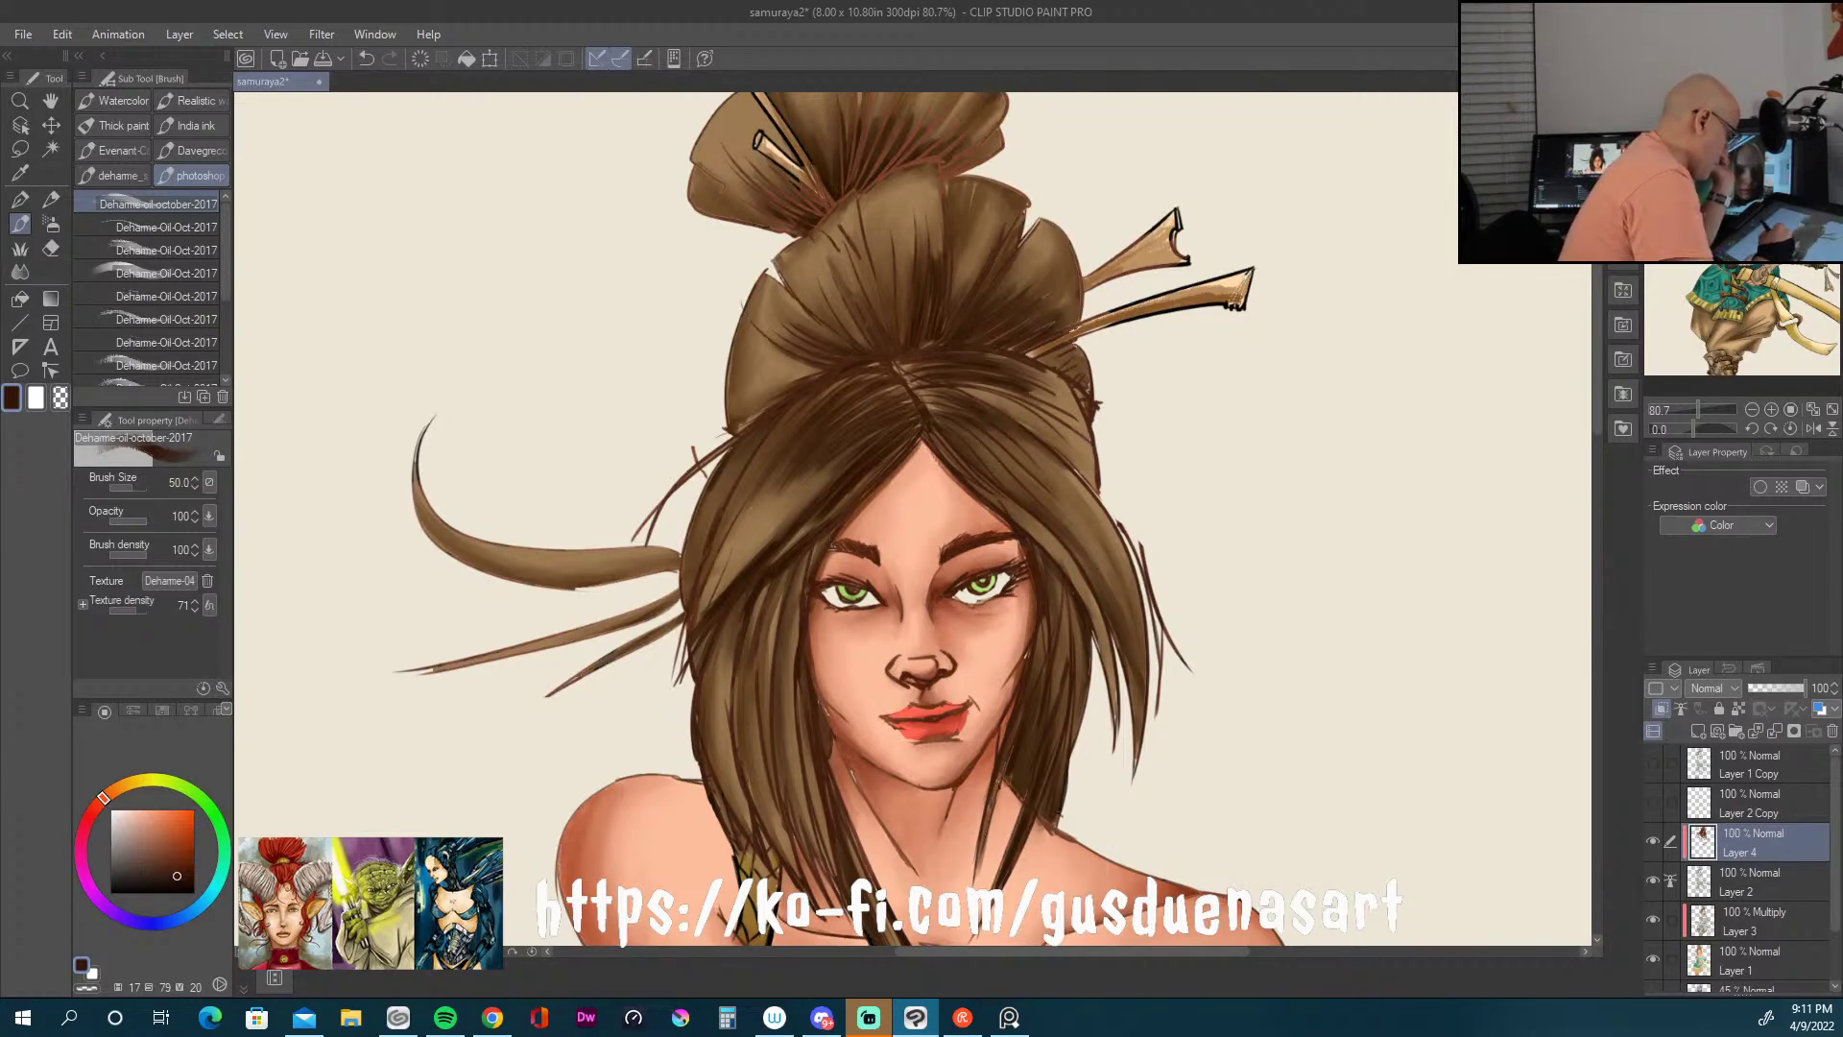
pyautogui.moveTo(545, 694); pyautogui.dragTo(672, 619)
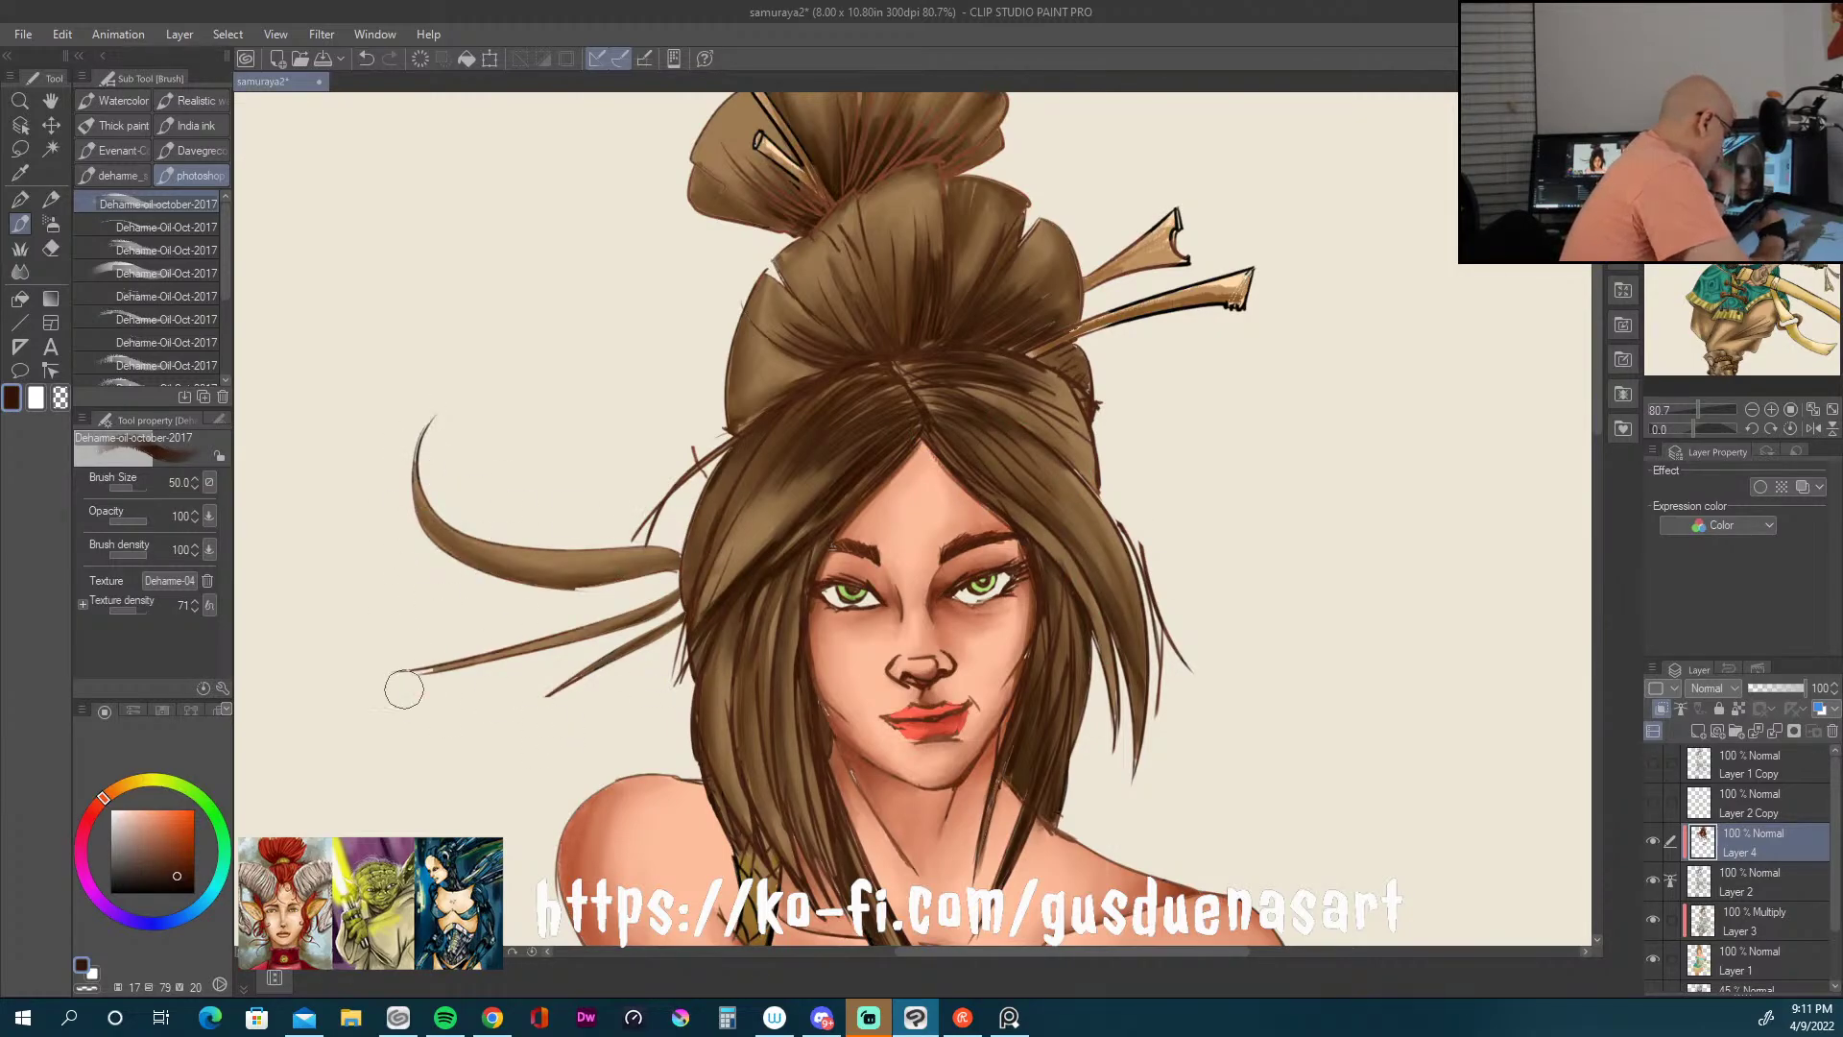
pyautogui.moveTo(881, 177)
pyautogui.mouseDown()
pyautogui.moveTo(894, 111)
pyautogui.moveTo(858, 97)
pyautogui.moveTo(852, 183)
pyautogui.moveTo(908, 157)
pyautogui.moveTo(946, 187)
pyautogui.mouseUp()
pyautogui.moveTo(840, 226)
pyautogui.mouseDown()
pyautogui.moveTo(805, 124)
pyautogui.moveTo(827, 171)
pyautogui.moveTo(799, 244)
pyautogui.moveTo(787, 192)
pyautogui.mouseUp()
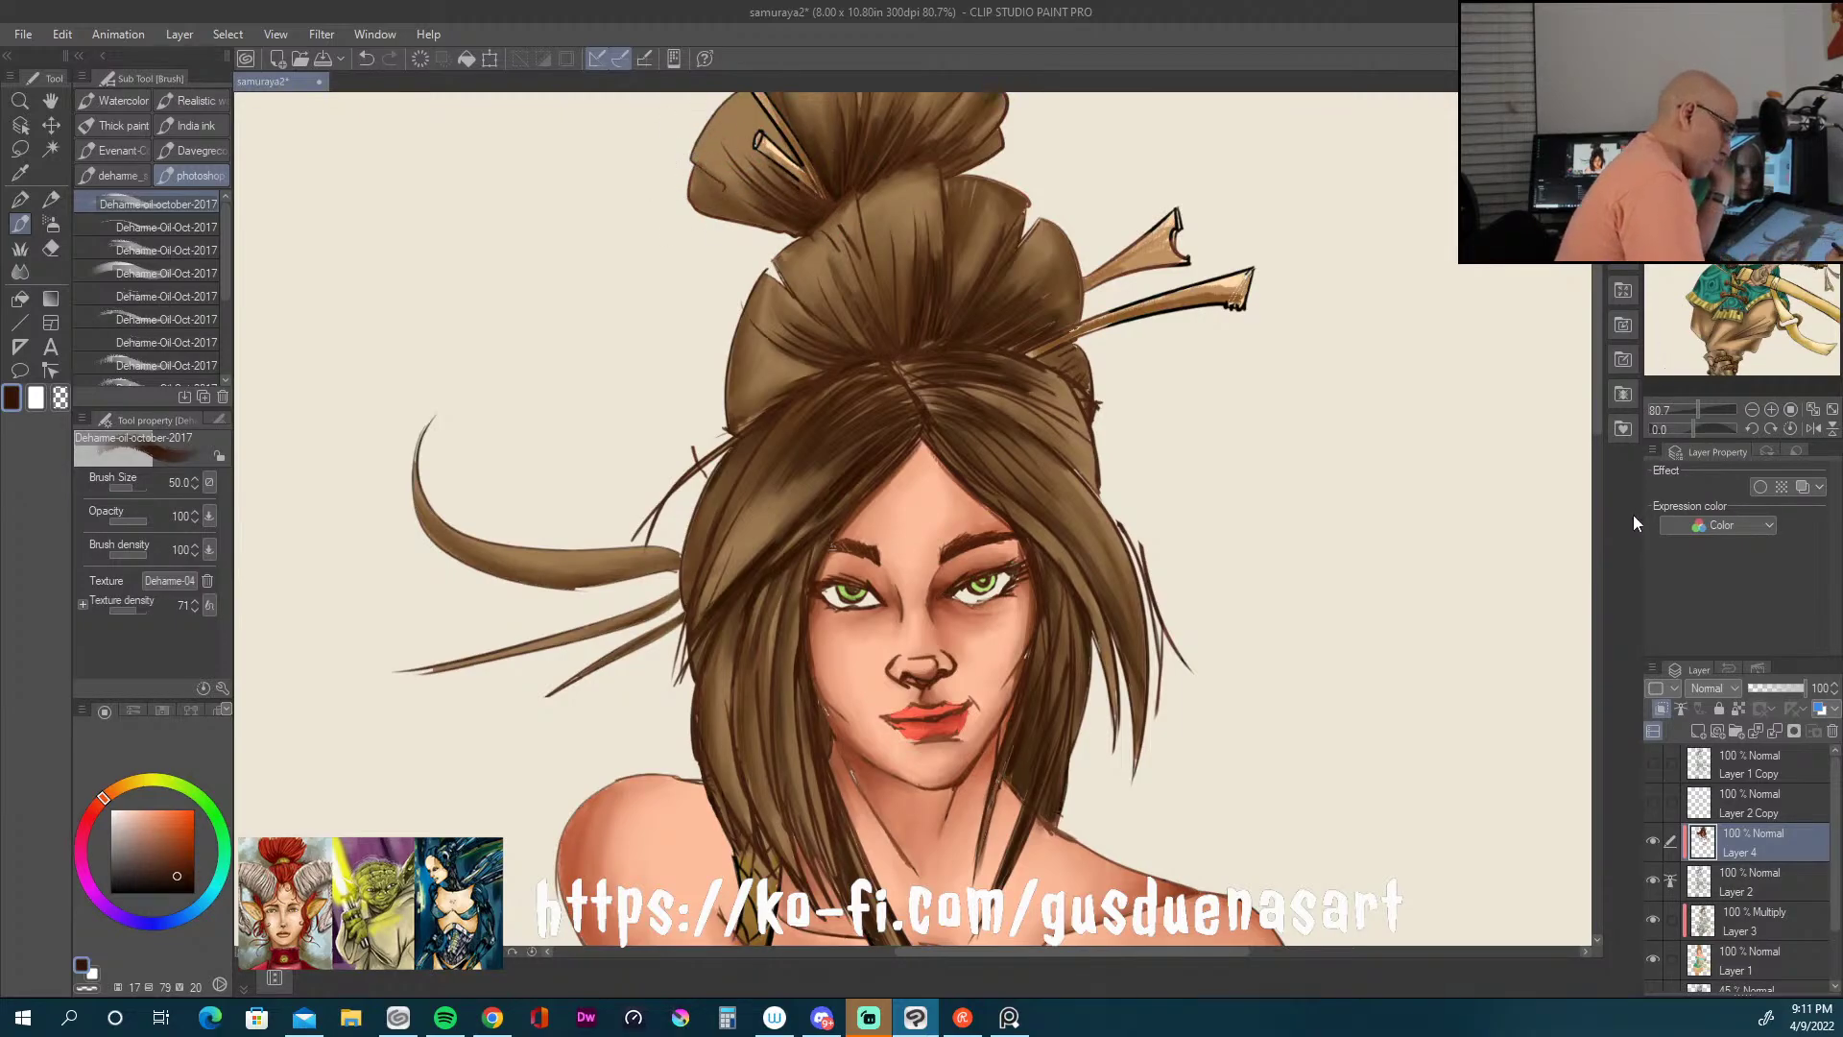
pyautogui.scroll(5, 1593, 400)
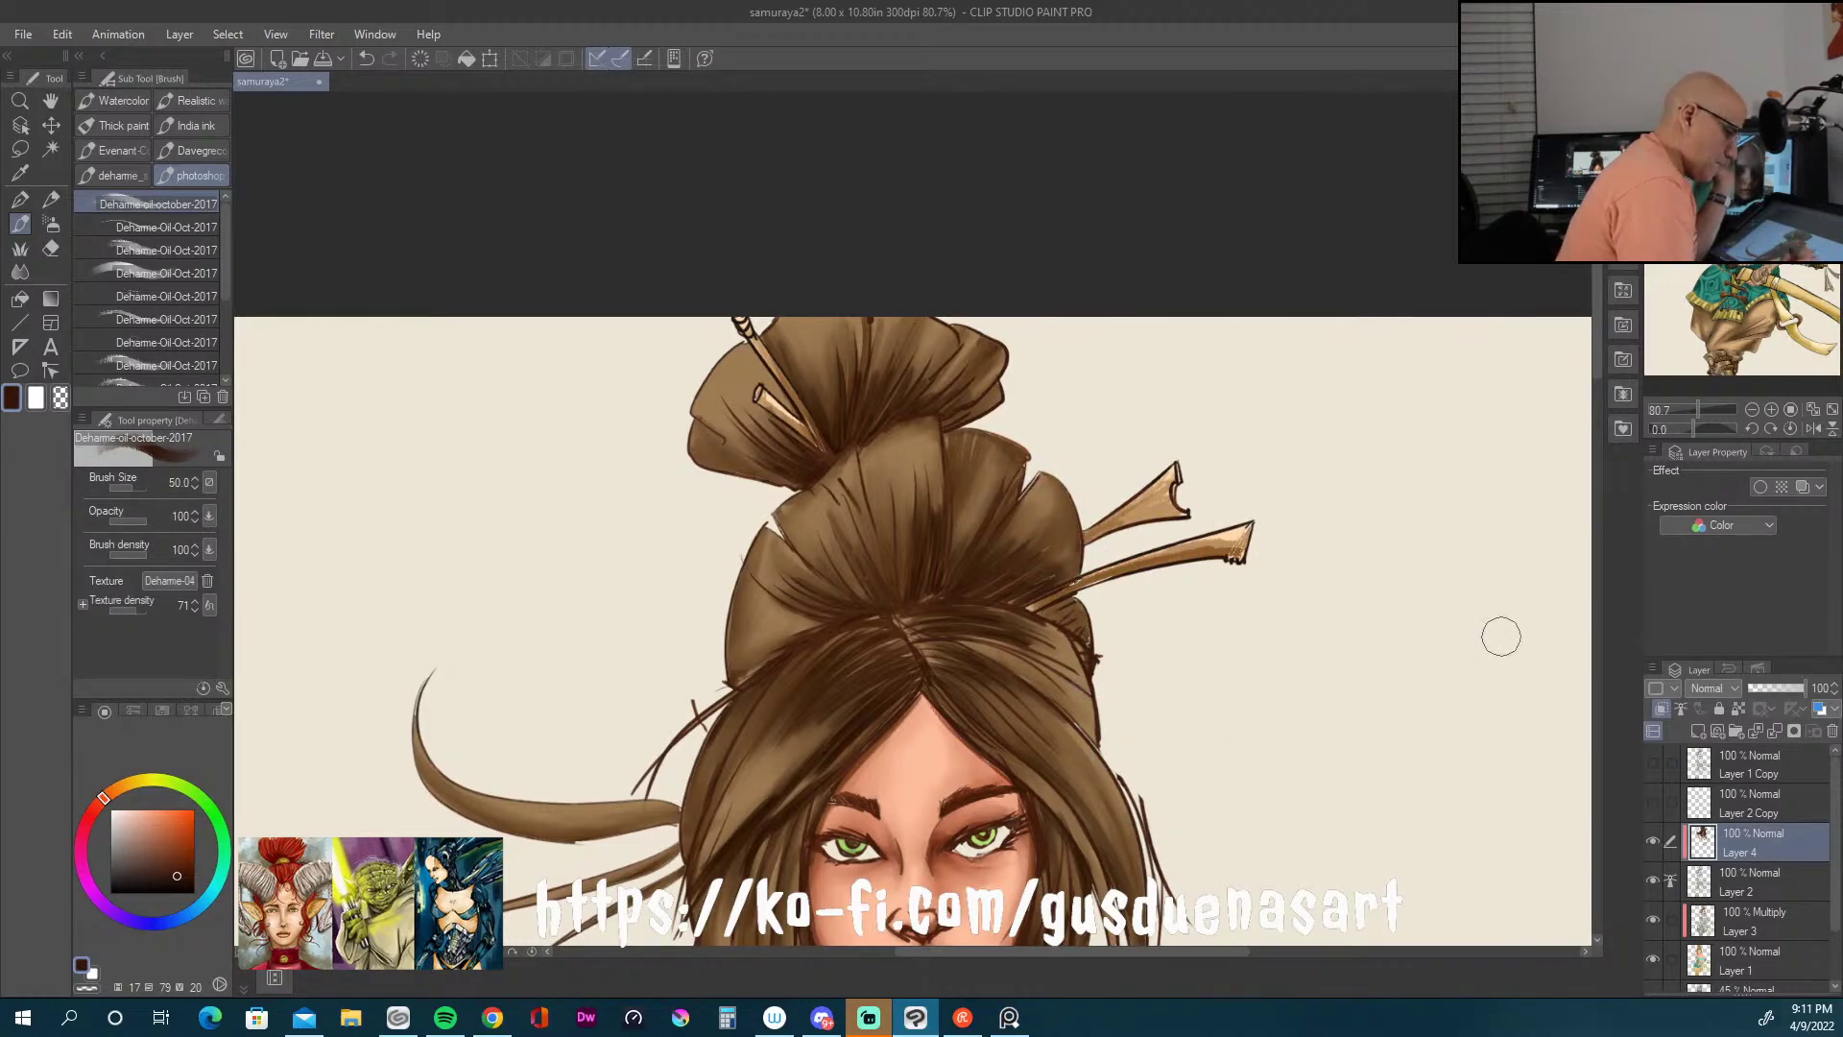
# Step: Sample the teal of the arm guard, darken it to (169, 90, 17), and recolour the guard's lower line art
pyautogui.scroll(-15, 1579, 347)
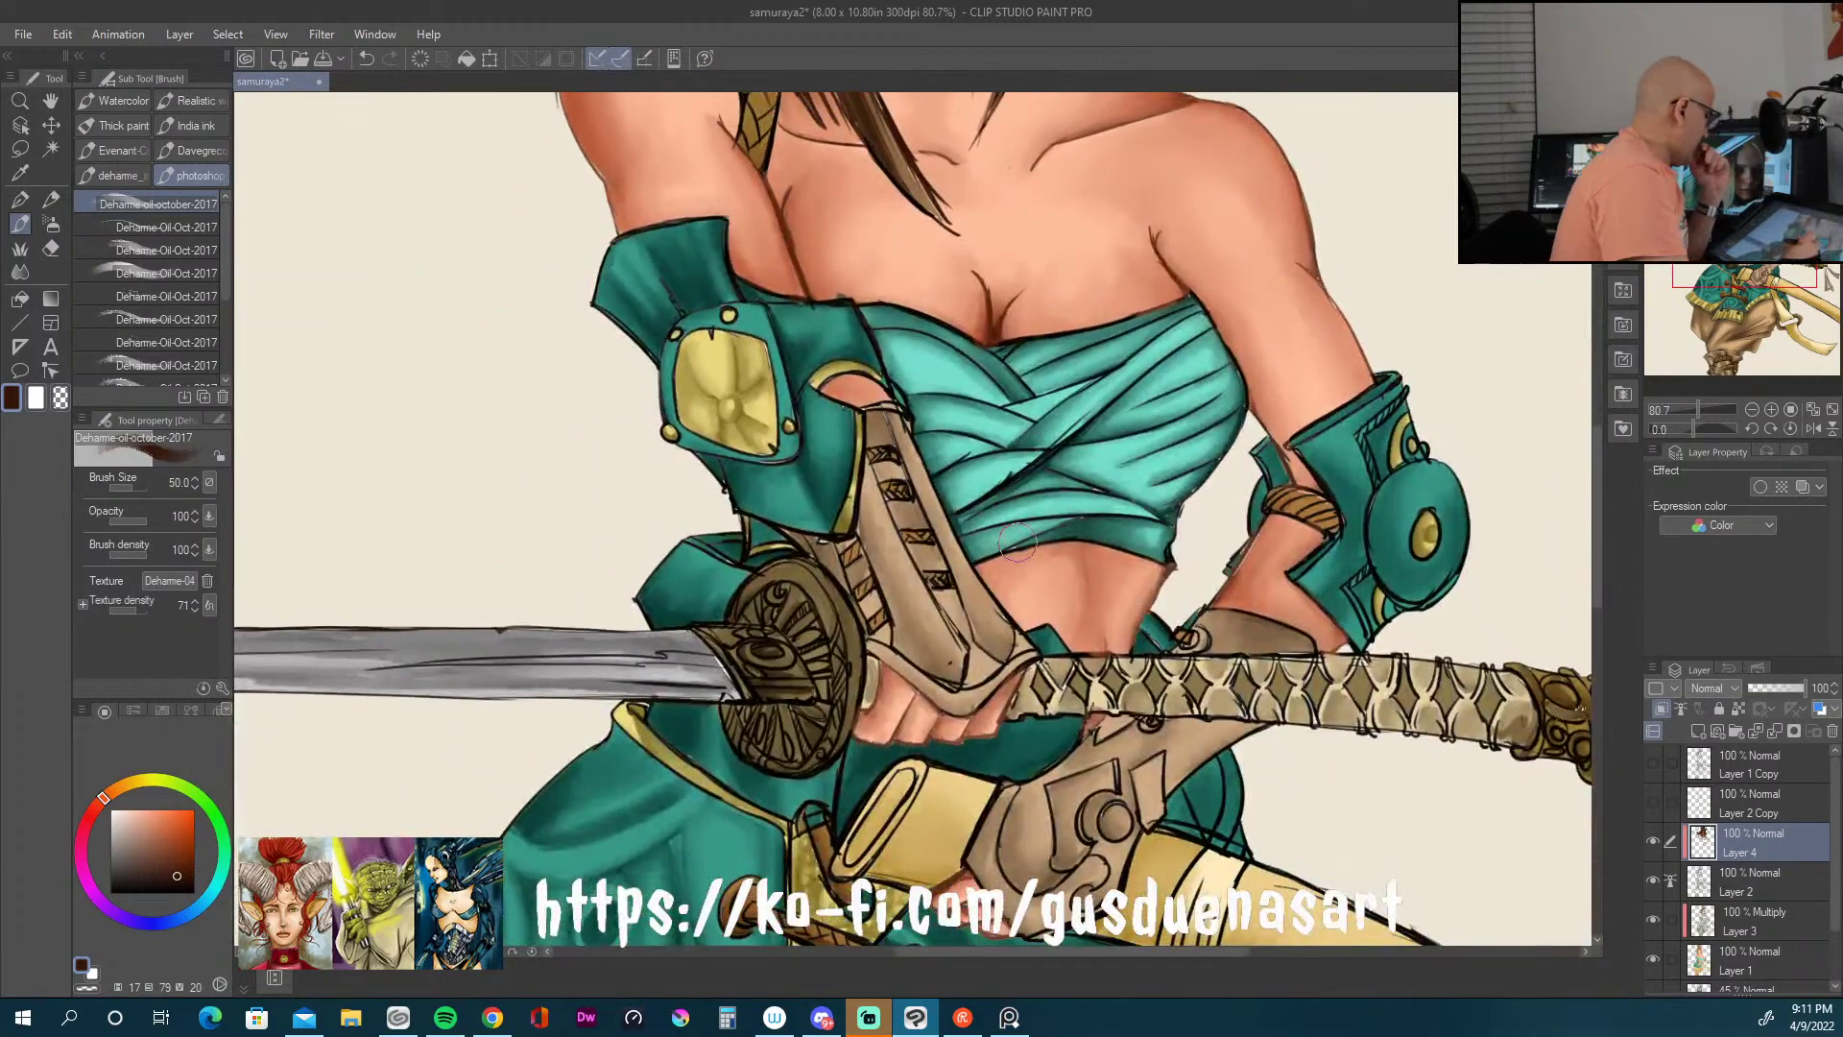
pyautogui.keyDown('alt'); pyautogui.click(815, 330); pyautogui.keyUp('alt')
pyautogui.moveTo(181, 861); pyautogui.dragTo(190, 874)
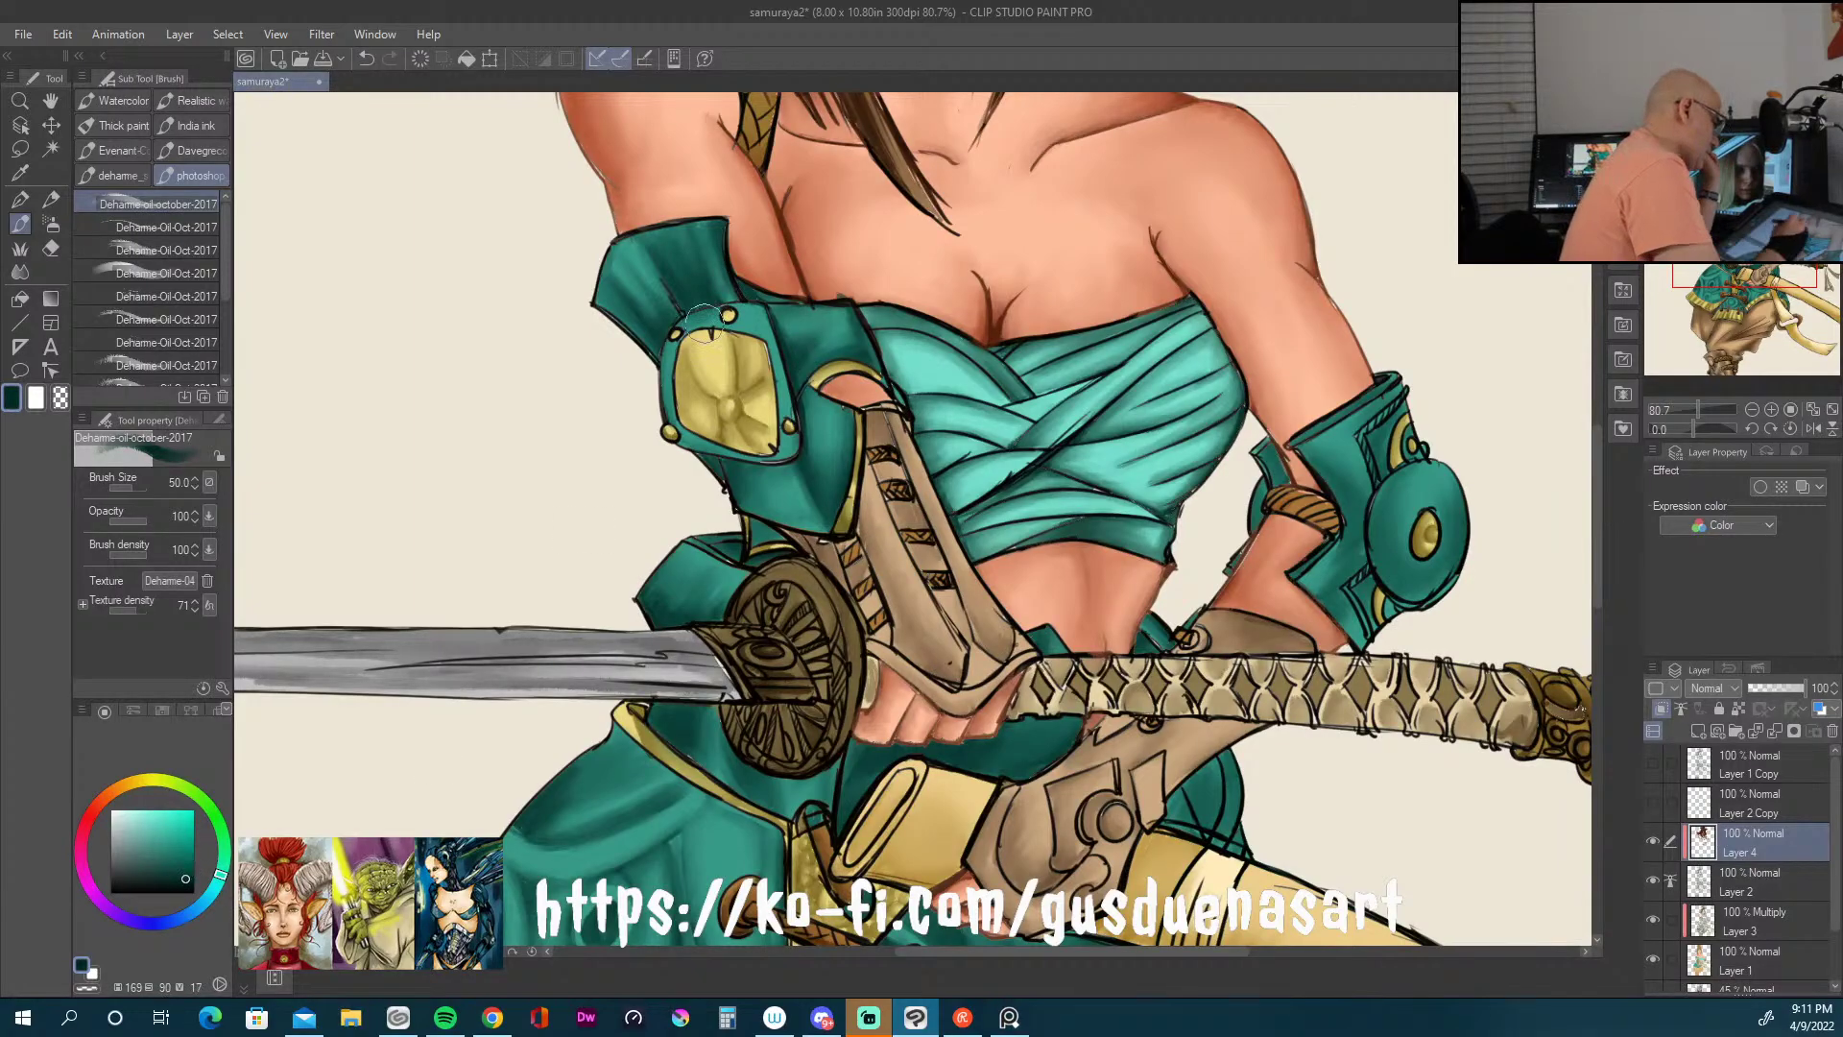
pyautogui.moveTo(734, 499); pyautogui.dragTo(833, 540)
pyautogui.moveTo(863, 430); pyautogui.dragTo(846, 532)
# Step: Set the colour to (169, 59, 25) and recolour the line art of the left arm guard and the chest wrap
pyautogui.click(184, 871)
pyautogui.click(162, 866)
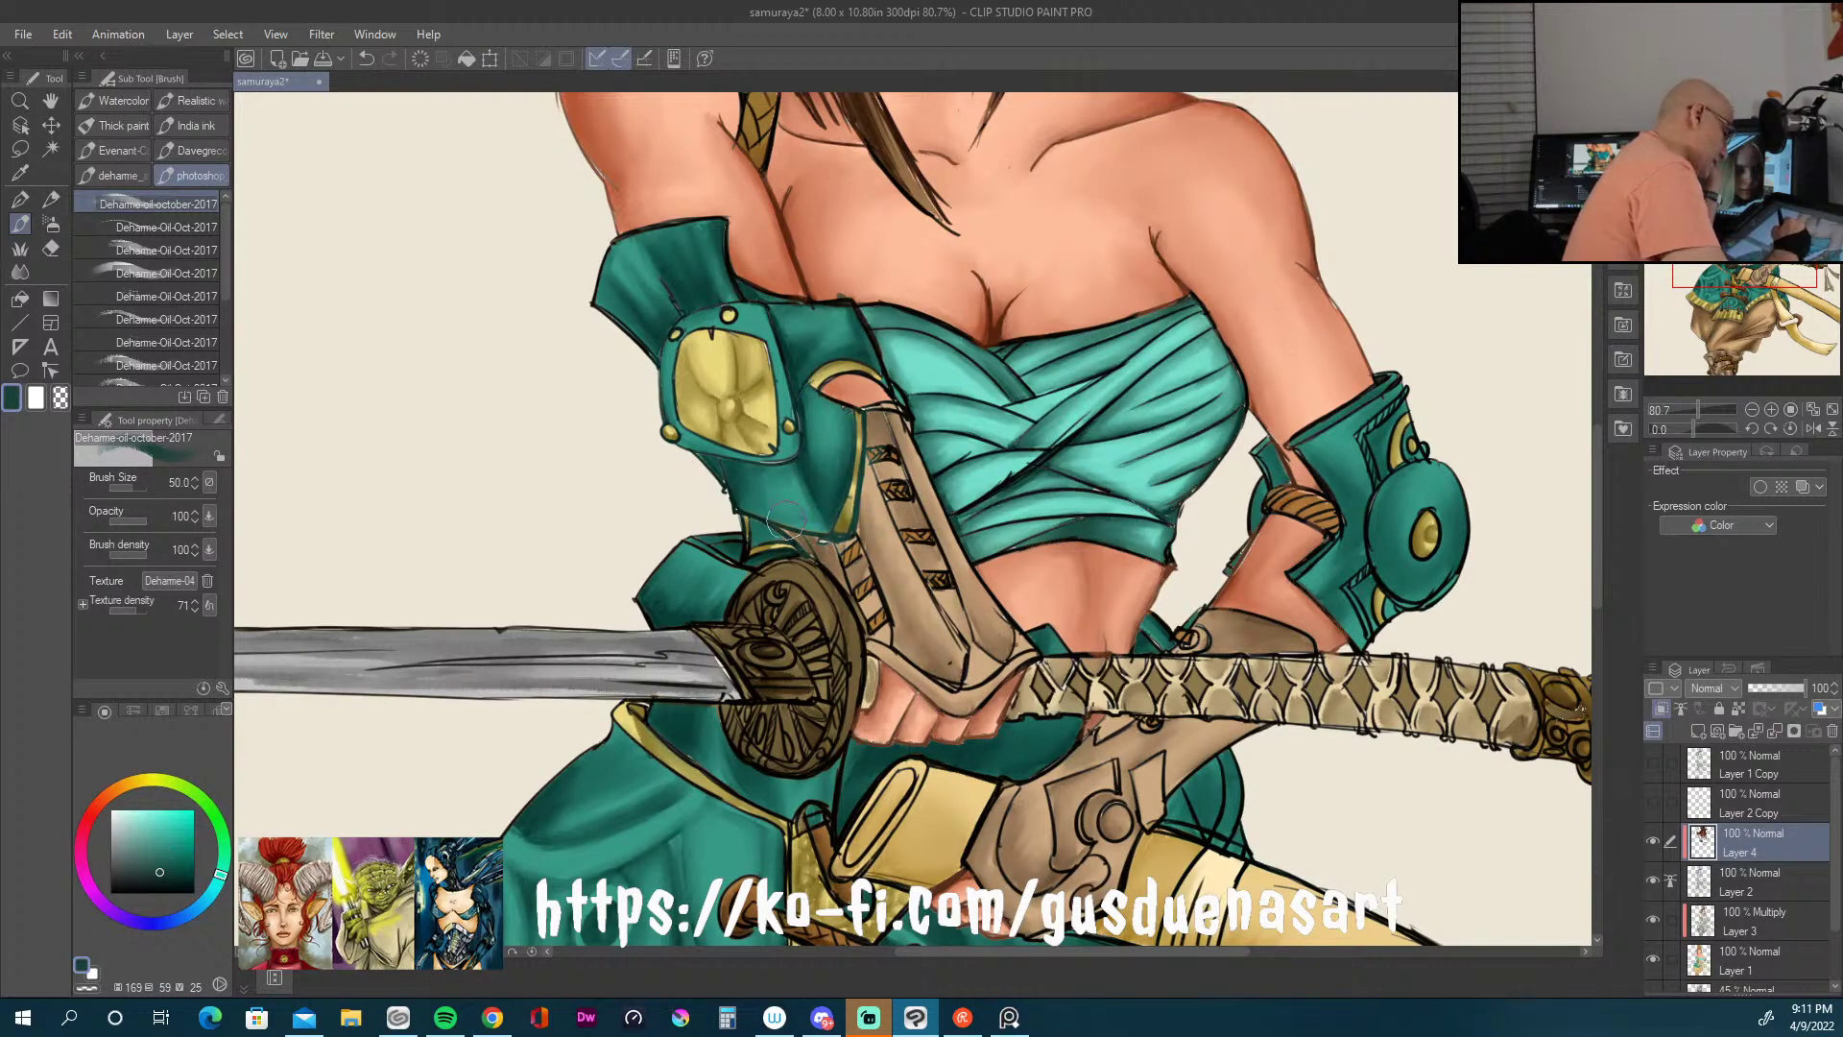
pyautogui.moveTo(857, 574); pyautogui.dragTo(881, 645)
pyautogui.moveTo(855, 422)
pyautogui.mouseDown()
pyautogui.moveTo(800, 381)
pyautogui.moveTo(866, 310)
pyautogui.moveTo(866, 326)
pyautogui.moveTo(739, 288)
pyautogui.mouseUp()
pyautogui.moveTo(938, 358)
pyautogui.mouseDown()
pyautogui.moveTo(1017, 377)
pyautogui.moveTo(930, 336)
pyautogui.moveTo(996, 385)
pyautogui.moveTo(1020, 357)
pyautogui.moveTo(1002, 352)
pyautogui.moveTo(1106, 344)
pyautogui.mouseUp()
pyautogui.moveTo(1221, 313)
pyautogui.mouseDown()
pyautogui.moveTo(1190, 475)
pyautogui.moveTo(999, 543)
pyautogui.moveTo(989, 480)
pyautogui.moveTo(1027, 403)
pyautogui.moveTo(964, 490)
pyautogui.mouseUp()
pyautogui.moveTo(952, 416); pyautogui.dragTo(931, 518)
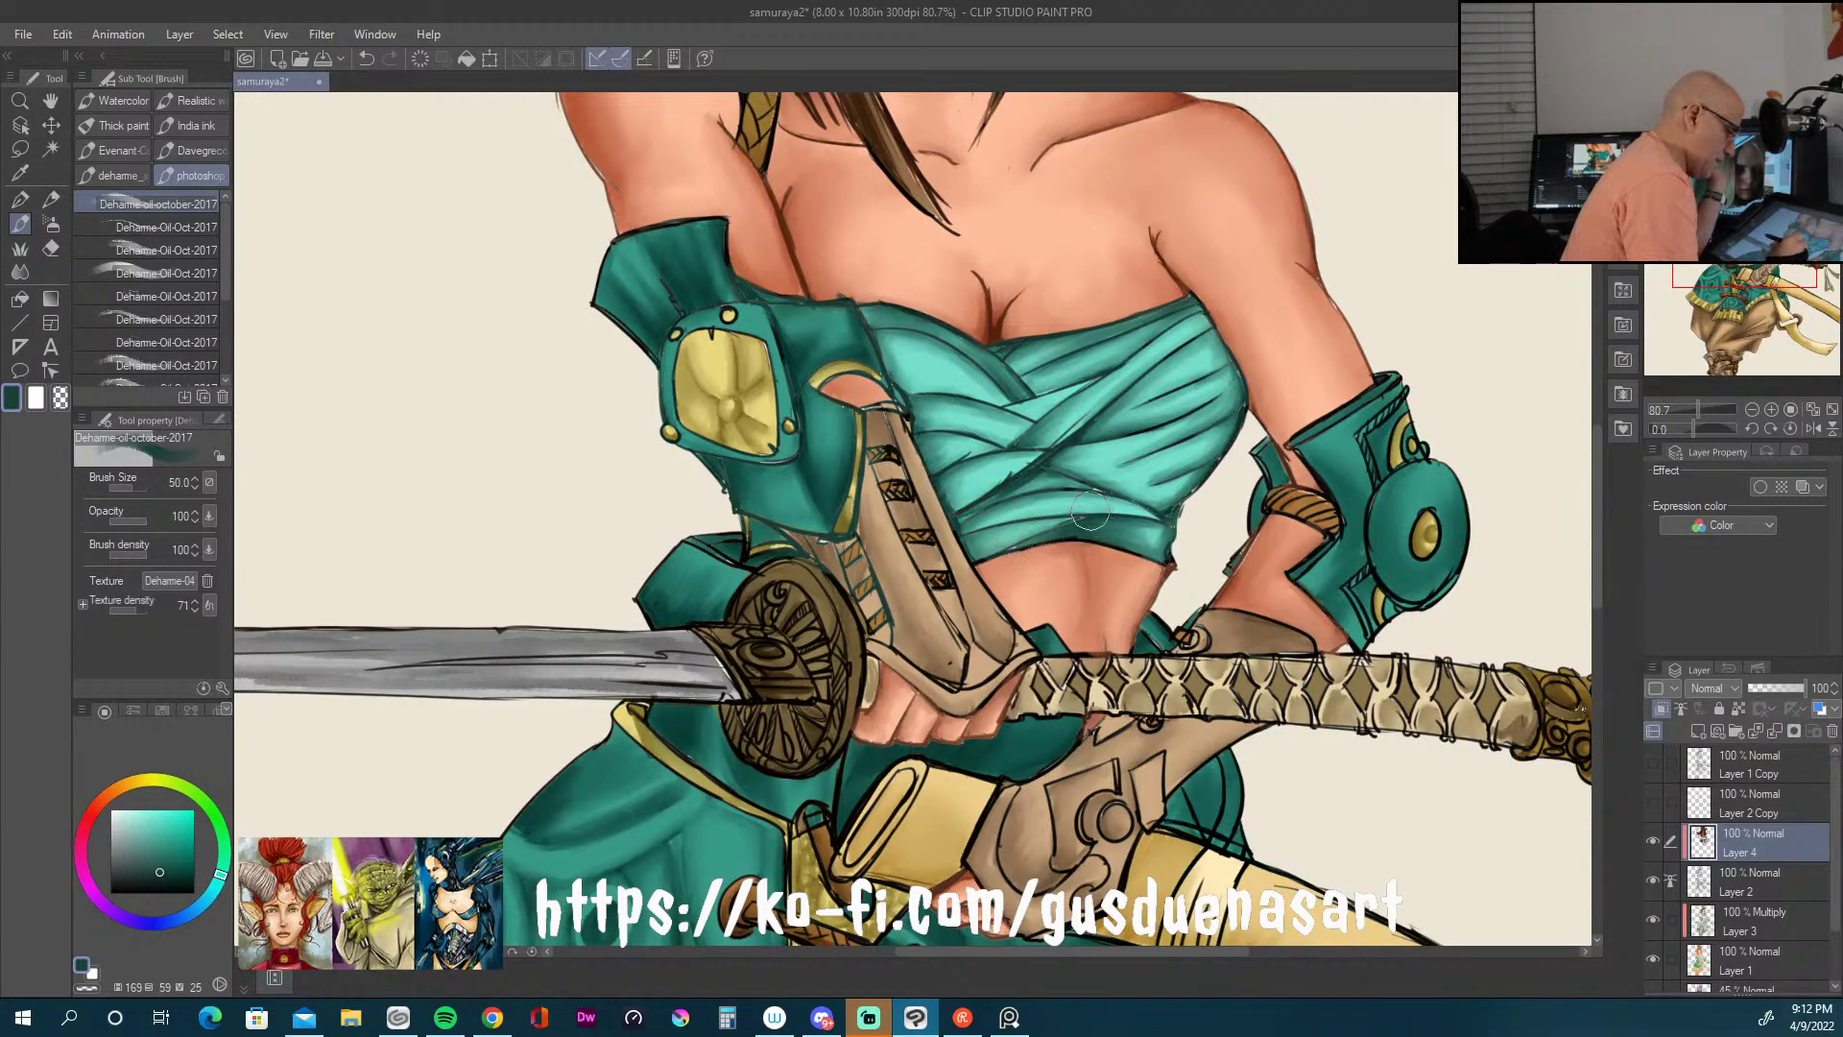
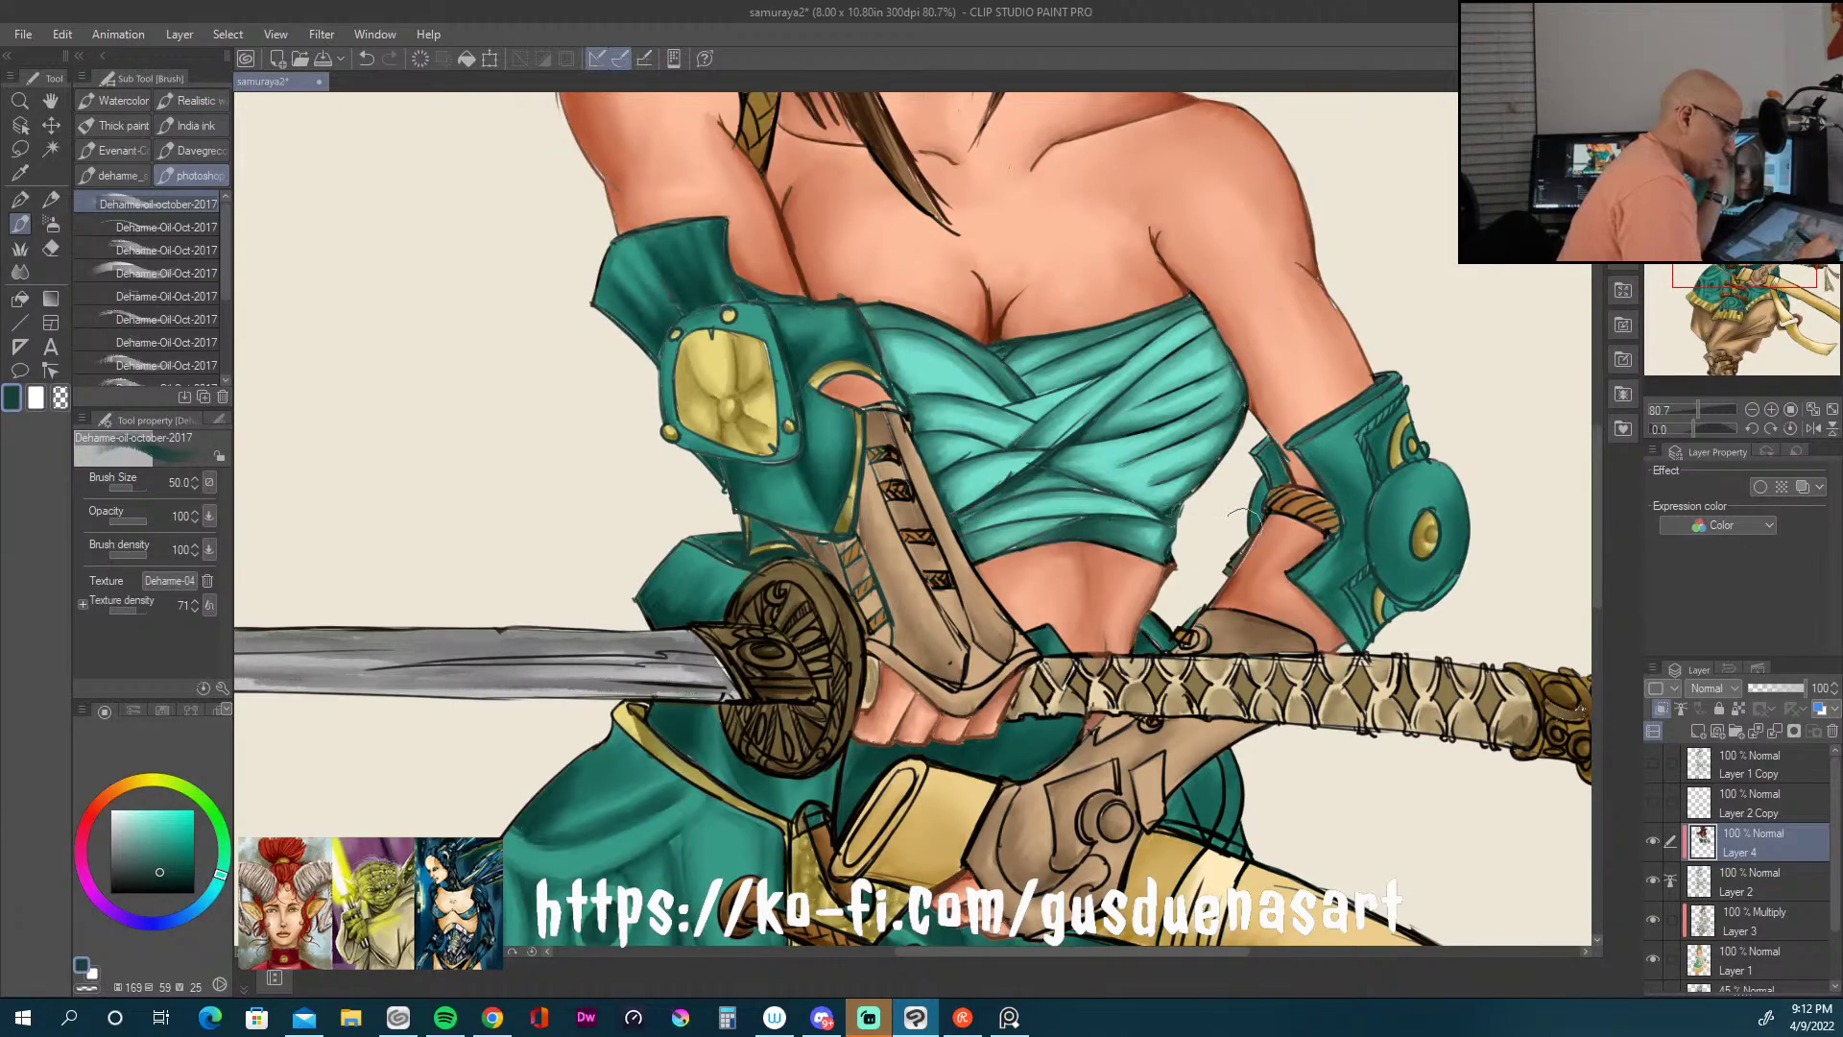
# Step: Recolour the line art of the teal skirt armour and its gold hems with the dark teal
pyautogui.scroll(-5, 1579, 553)
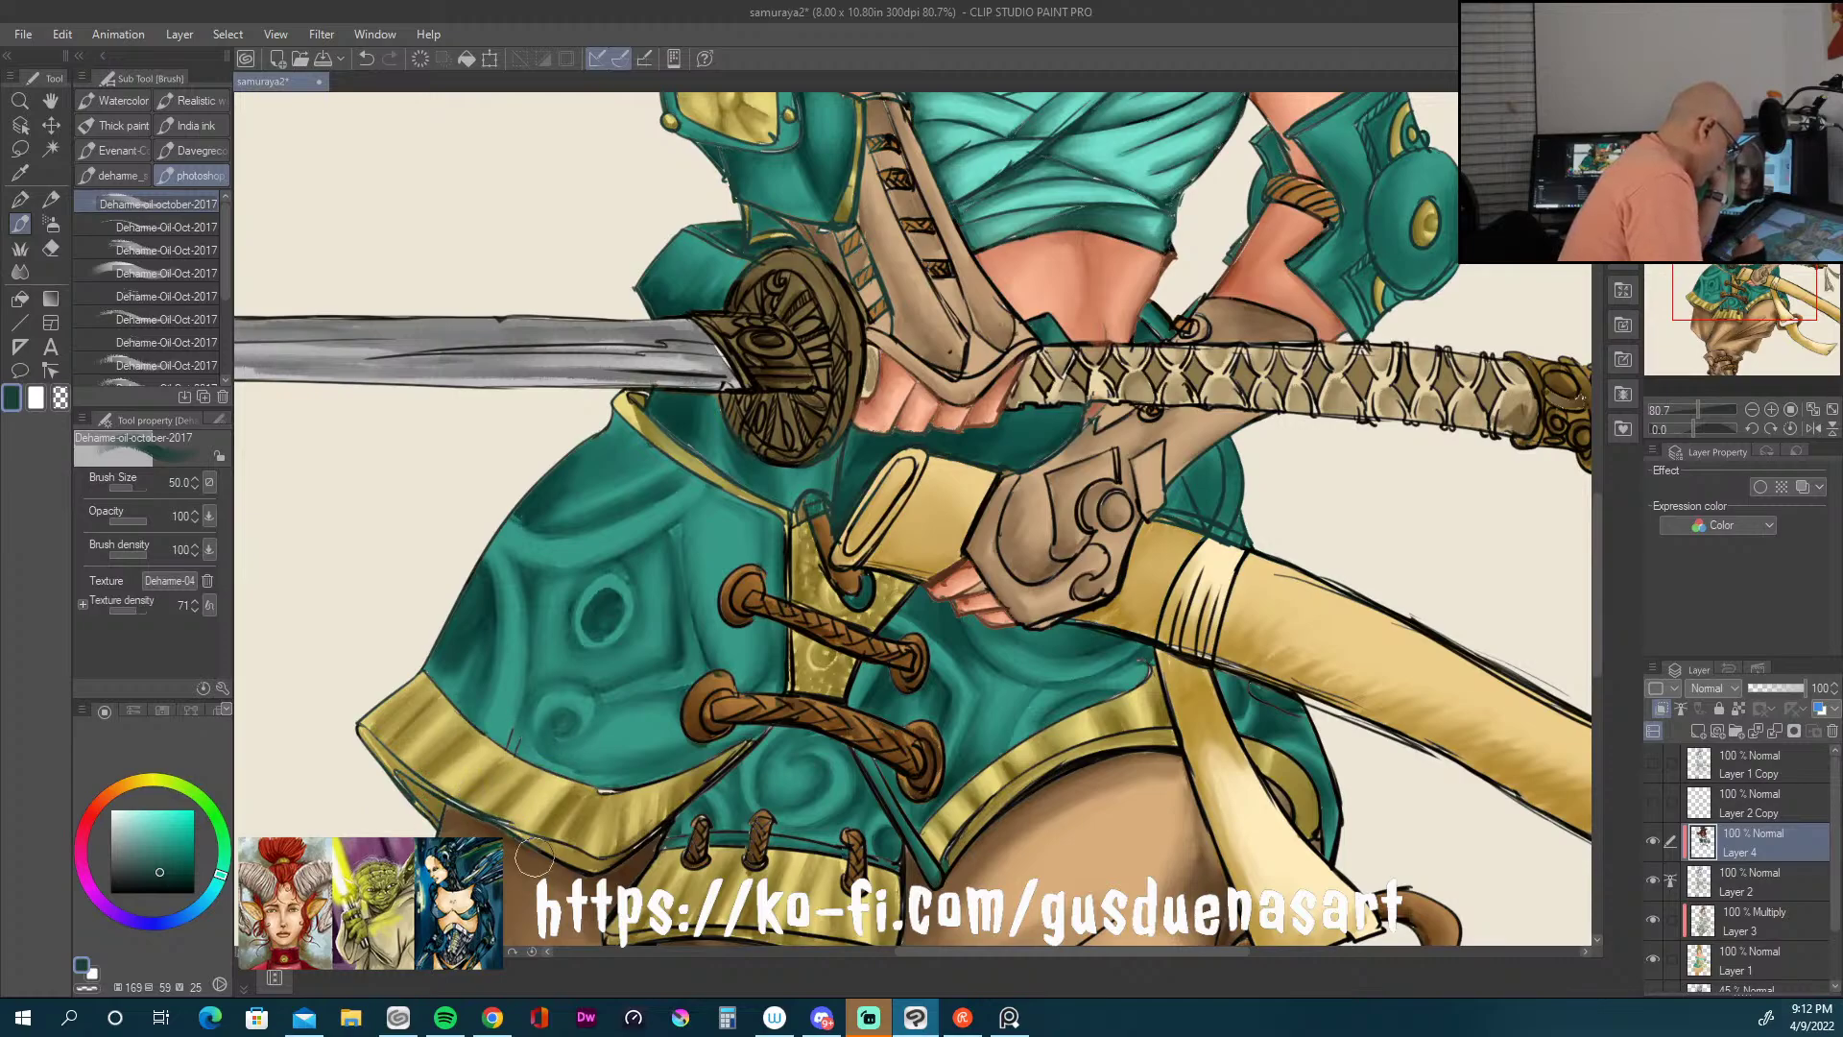
pyautogui.moveTo(739, 751); pyautogui.dragTo(678, 808)
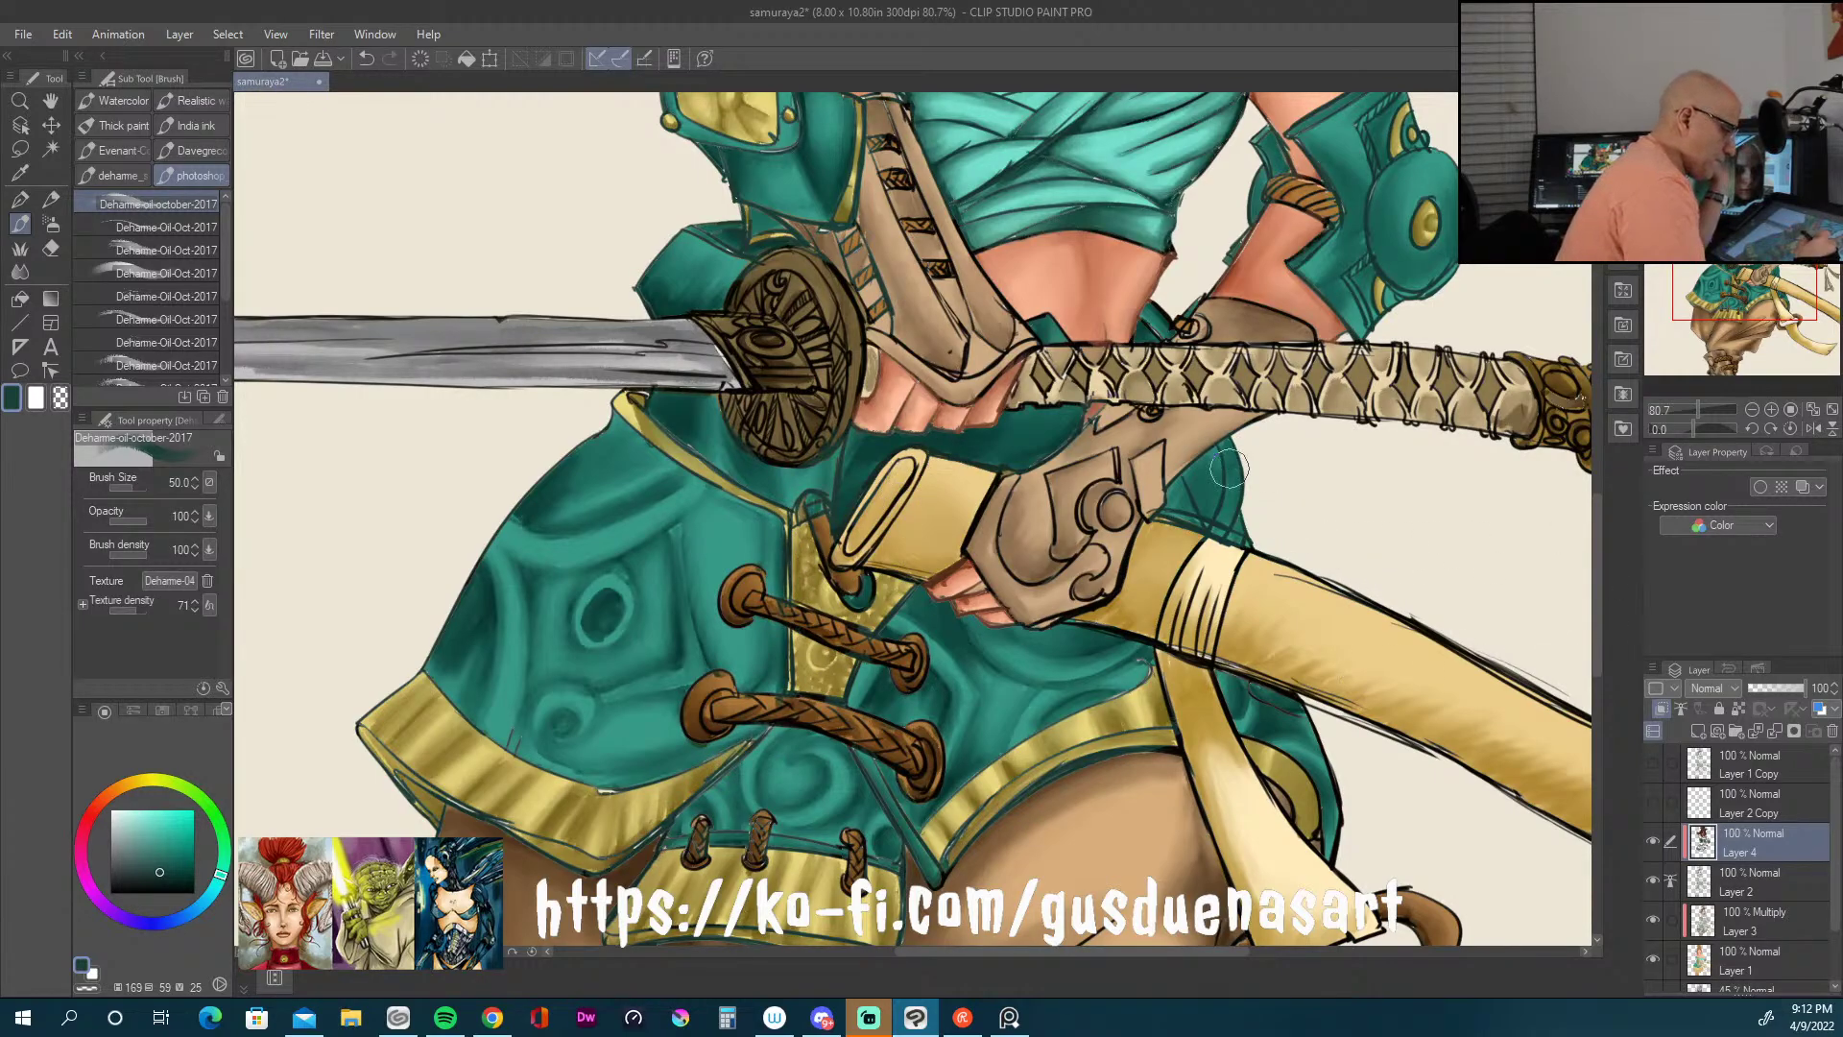
pyautogui.moveTo(1307, 712)
pyautogui.mouseDown()
pyautogui.moveTo(1355, 856)
pyautogui.moveTo(1325, 847)
pyautogui.moveTo(1284, 760)
pyautogui.moveTo(1280, 794)
pyautogui.moveTo(1343, 862)
pyautogui.mouseUp()
# Step: Sample the trousers' brown, darken it to (30, 44, 24), and recolour the outlines and fold lines of the trousers
pyautogui.moveTo(1597, 634); pyautogui.dragTo(1546, 703)
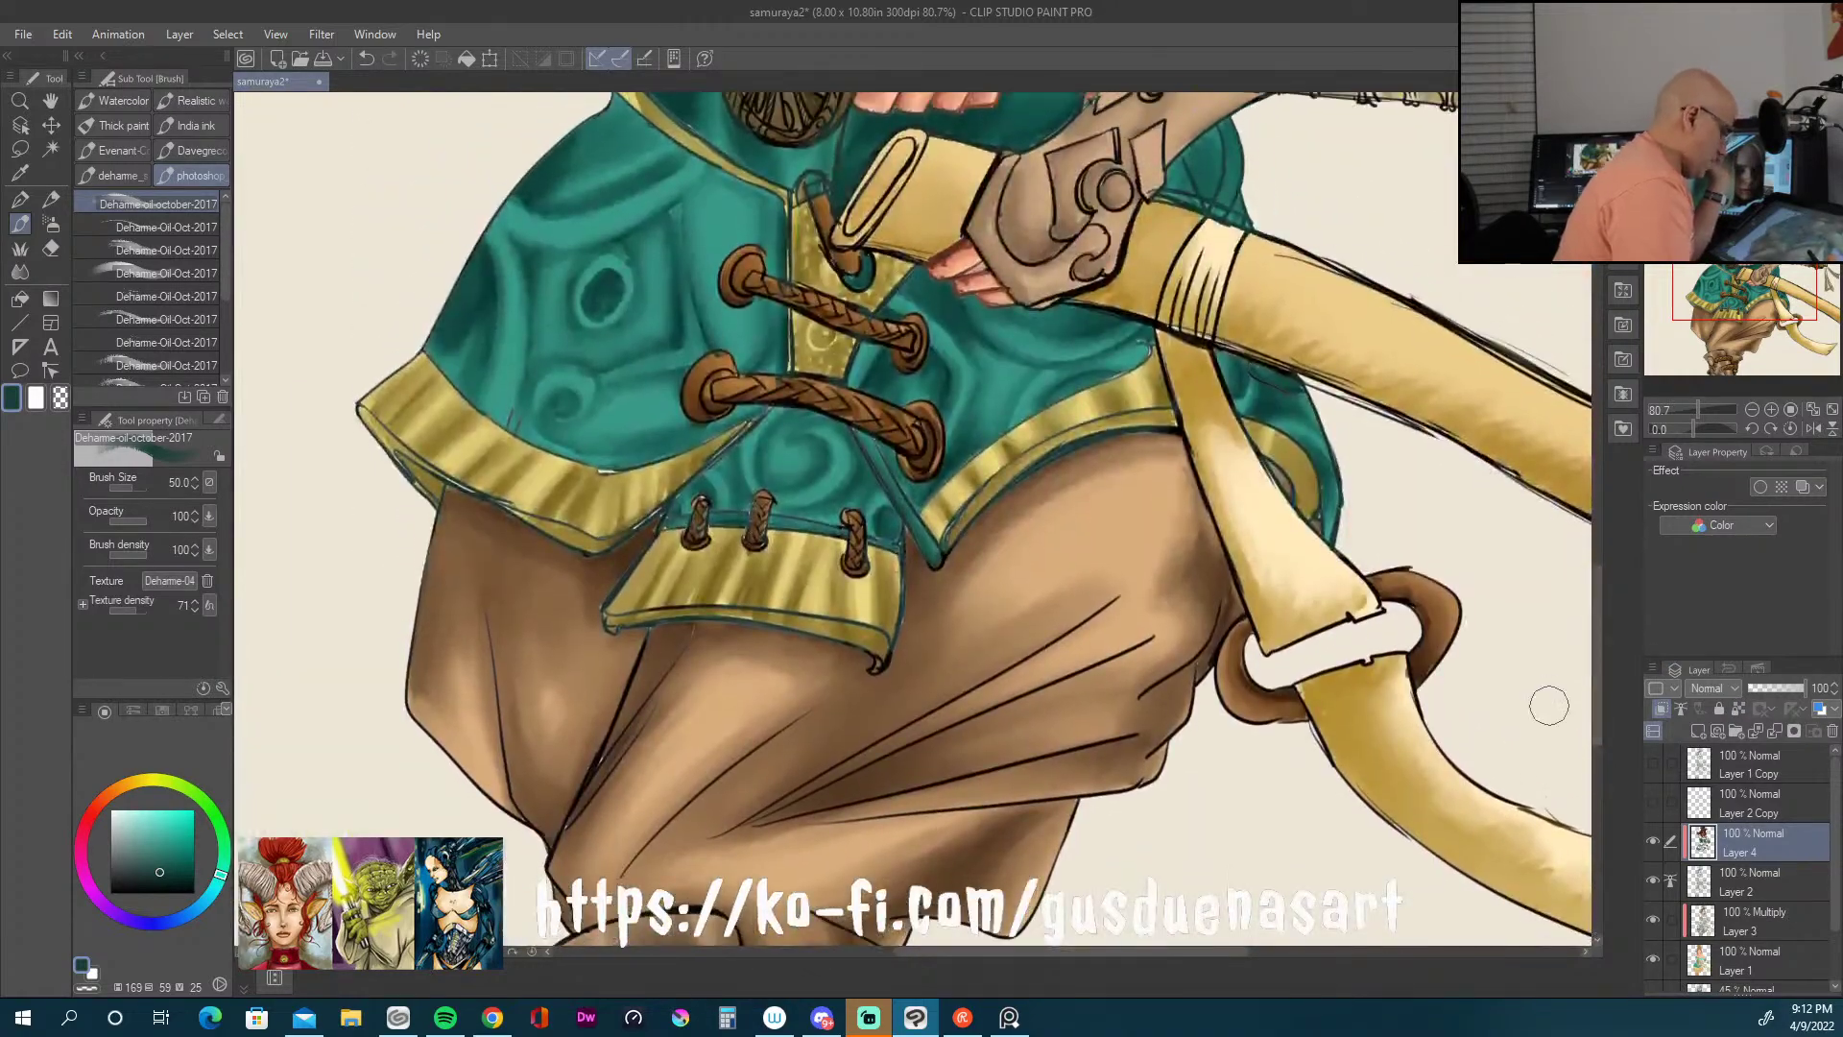
pyautogui.keyDown('alt'); pyautogui.click(849, 730); pyautogui.keyUp('alt')
pyautogui.moveTo(163, 844); pyautogui.dragTo(174, 862)
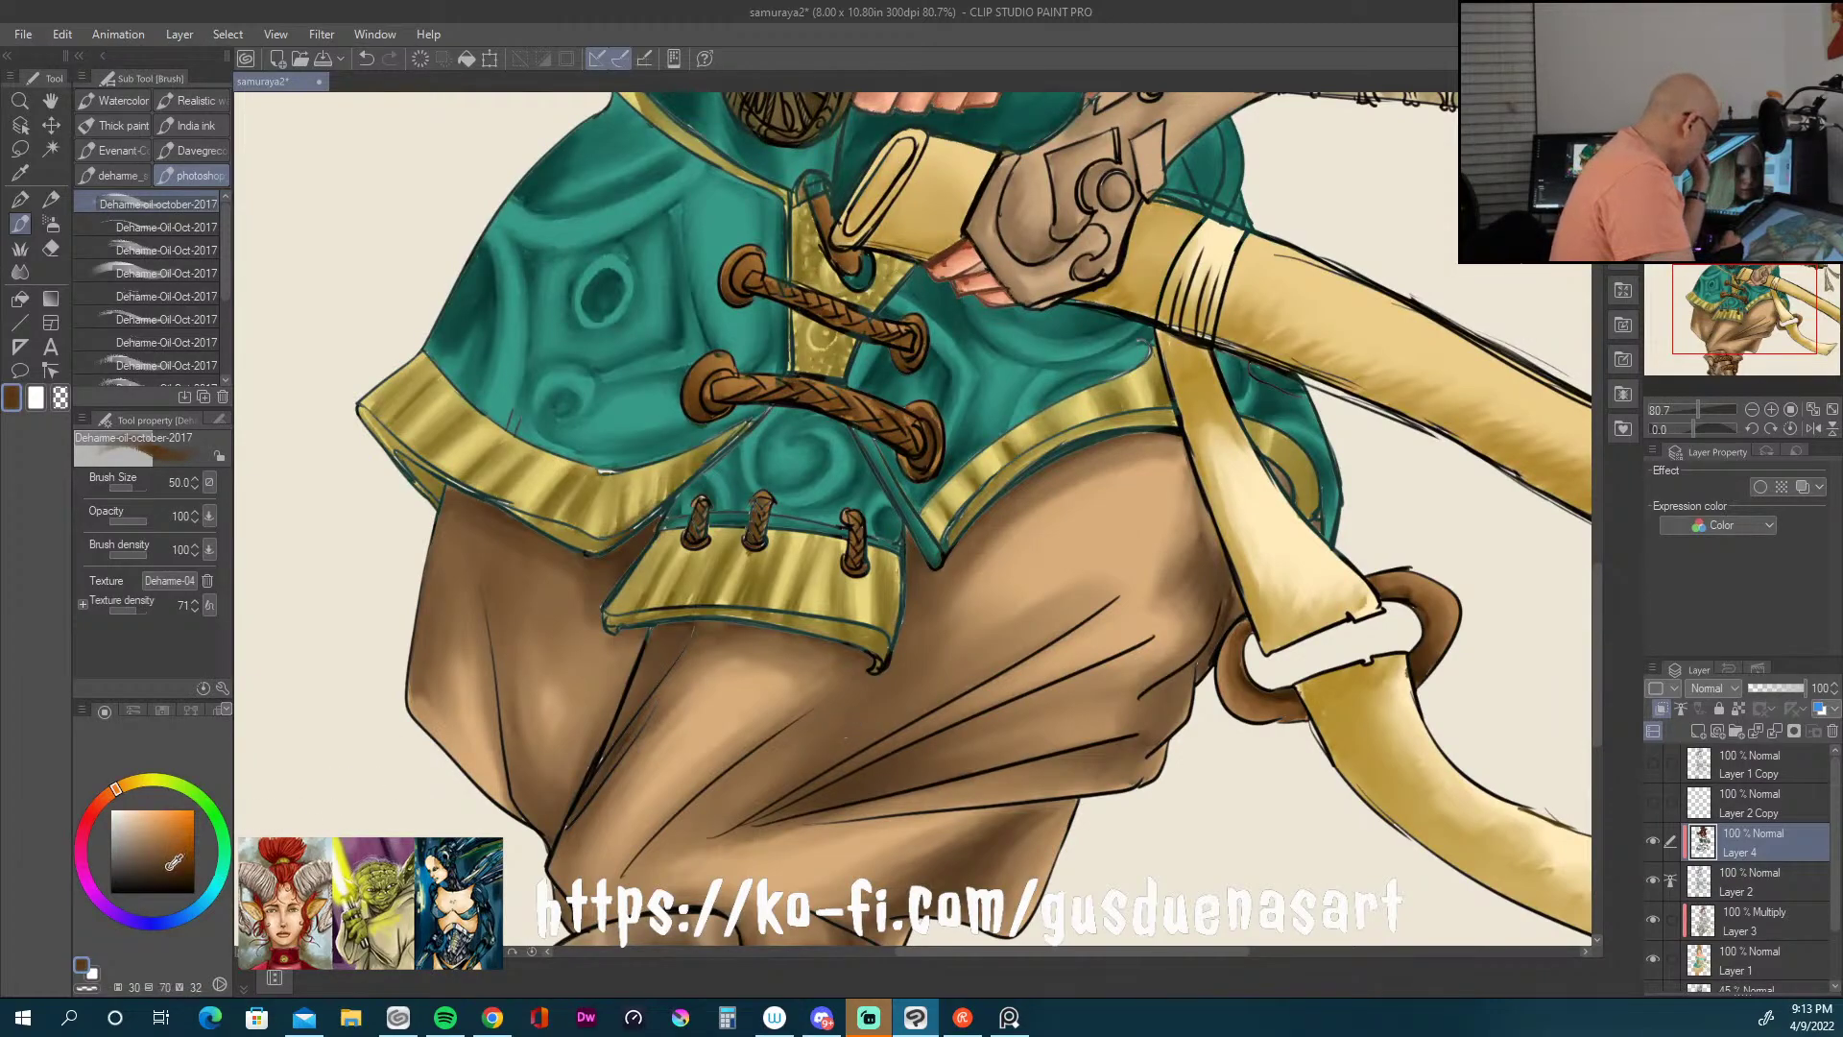
pyautogui.moveTo(633, 645)
pyautogui.mouseDown()
pyautogui.moveTo(624, 687)
pyautogui.moveTo(672, 730)
pyautogui.moveTo(839, 683)
pyautogui.mouseUp()
pyautogui.moveTo(775, 739)
pyautogui.mouseDown()
pyautogui.moveTo(912, 754)
pyautogui.moveTo(1012, 631)
pyautogui.mouseUp()
pyautogui.moveTo(1013, 699); pyautogui.dragTo(1140, 645)
pyautogui.moveTo(1031, 759)
pyautogui.mouseDown()
pyautogui.moveTo(1118, 801)
pyautogui.moveTo(1181, 671)
pyautogui.moveTo(1267, 707)
pyautogui.mouseUp()
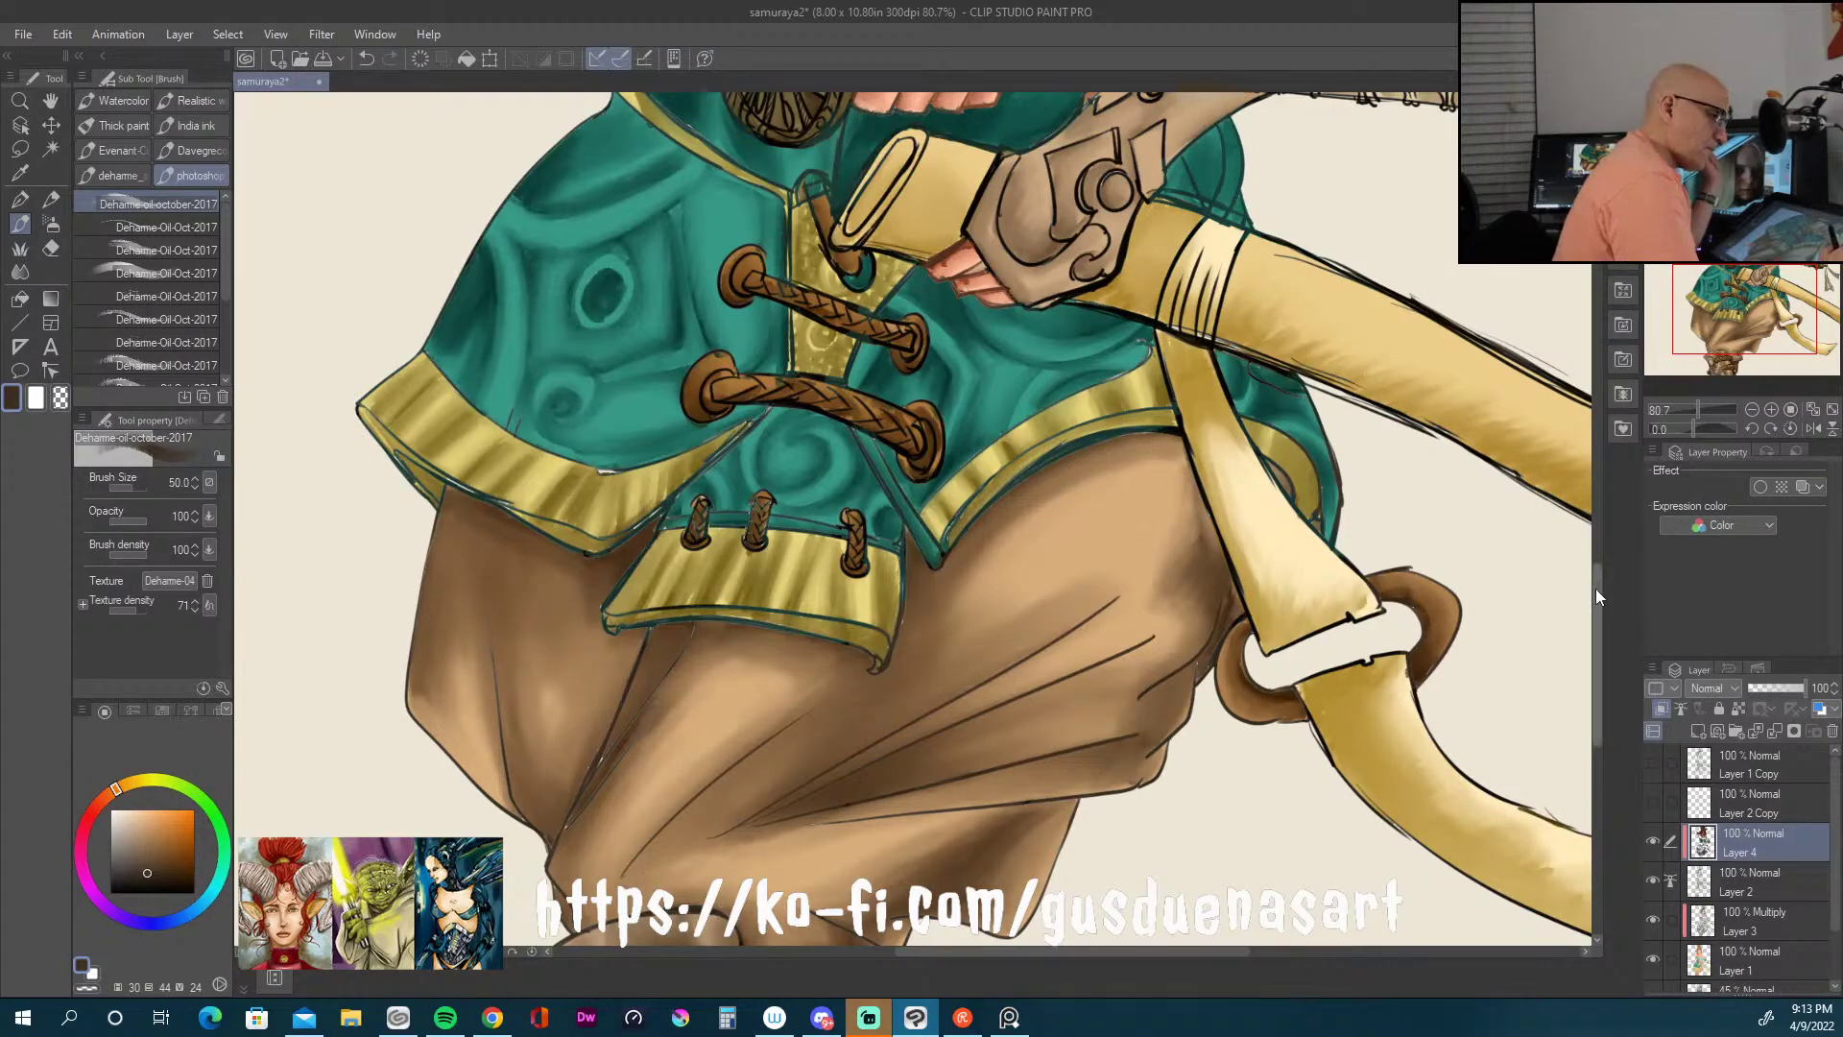
pyautogui.moveTo(1595, 595); pyautogui.dragTo(1599, 683)
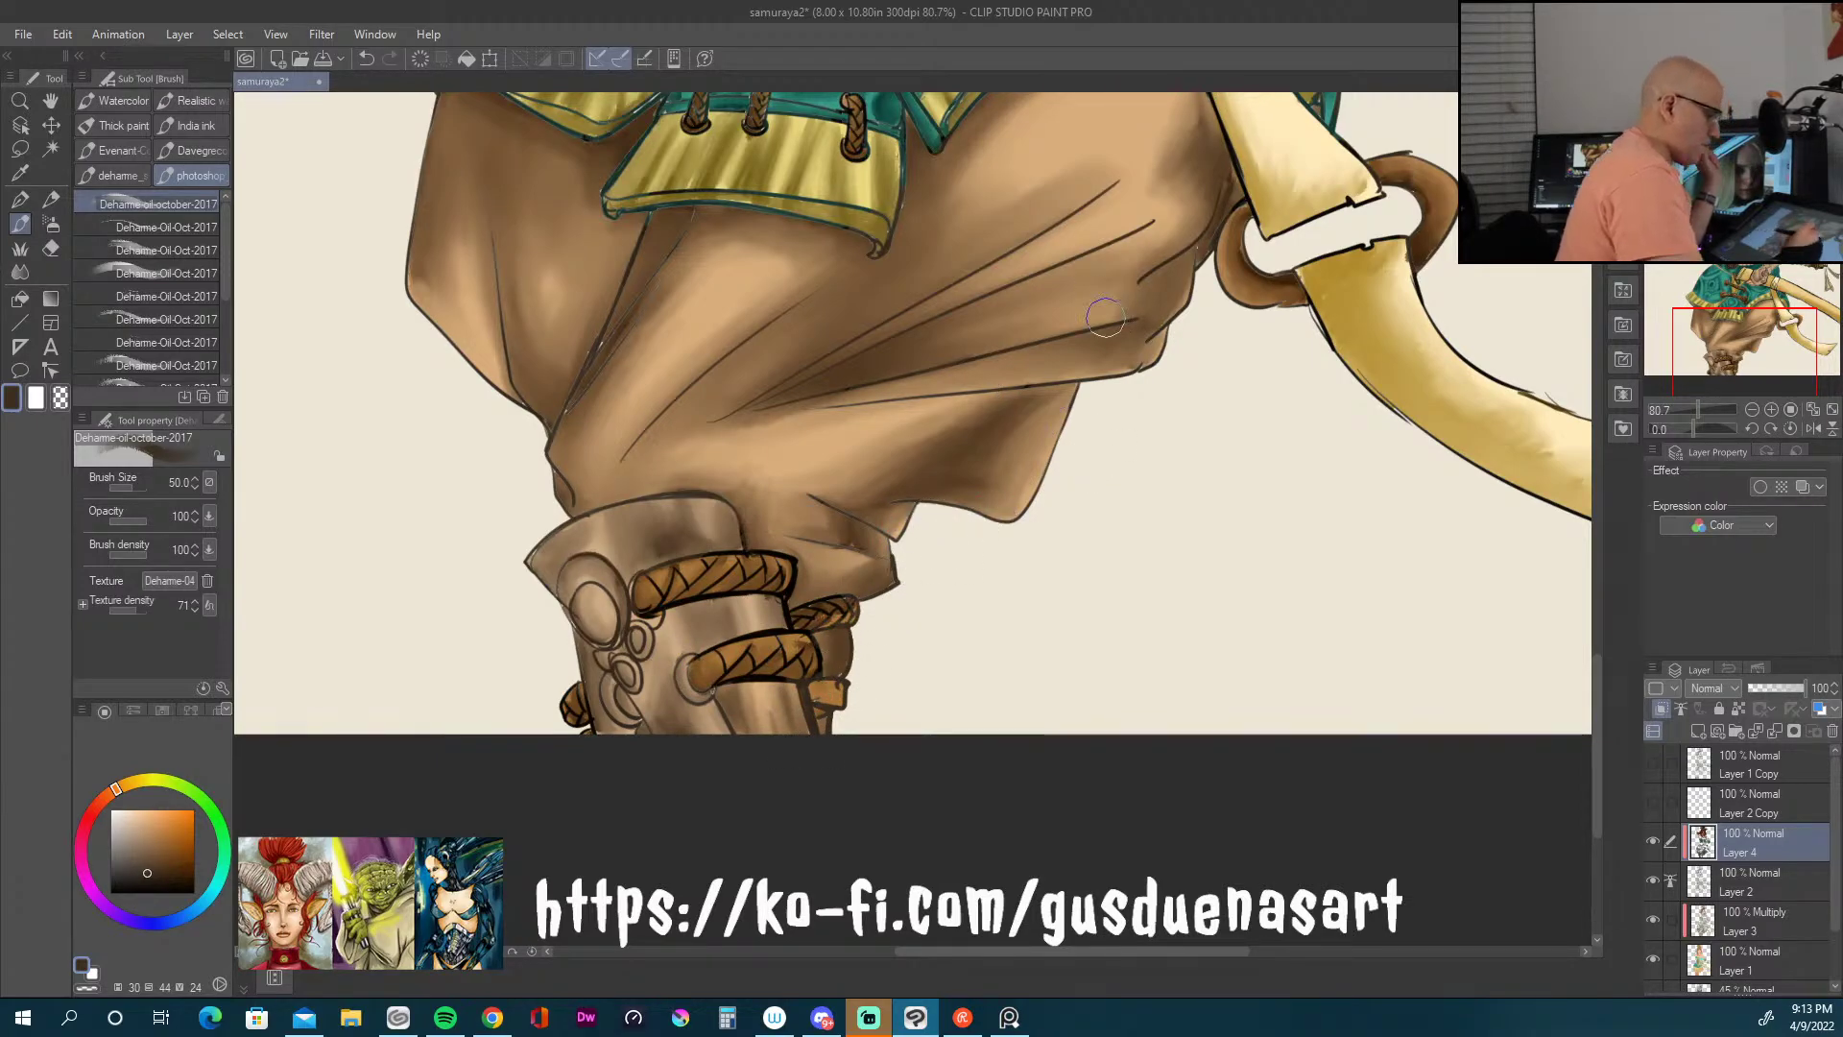
# Step: Sample the rope colour, darken it to (31, 48, 22), and recolour the line art of the two large ropes across the skirt
pyautogui.moveTo(1595, 704); pyautogui.dragTo(1608, 581)
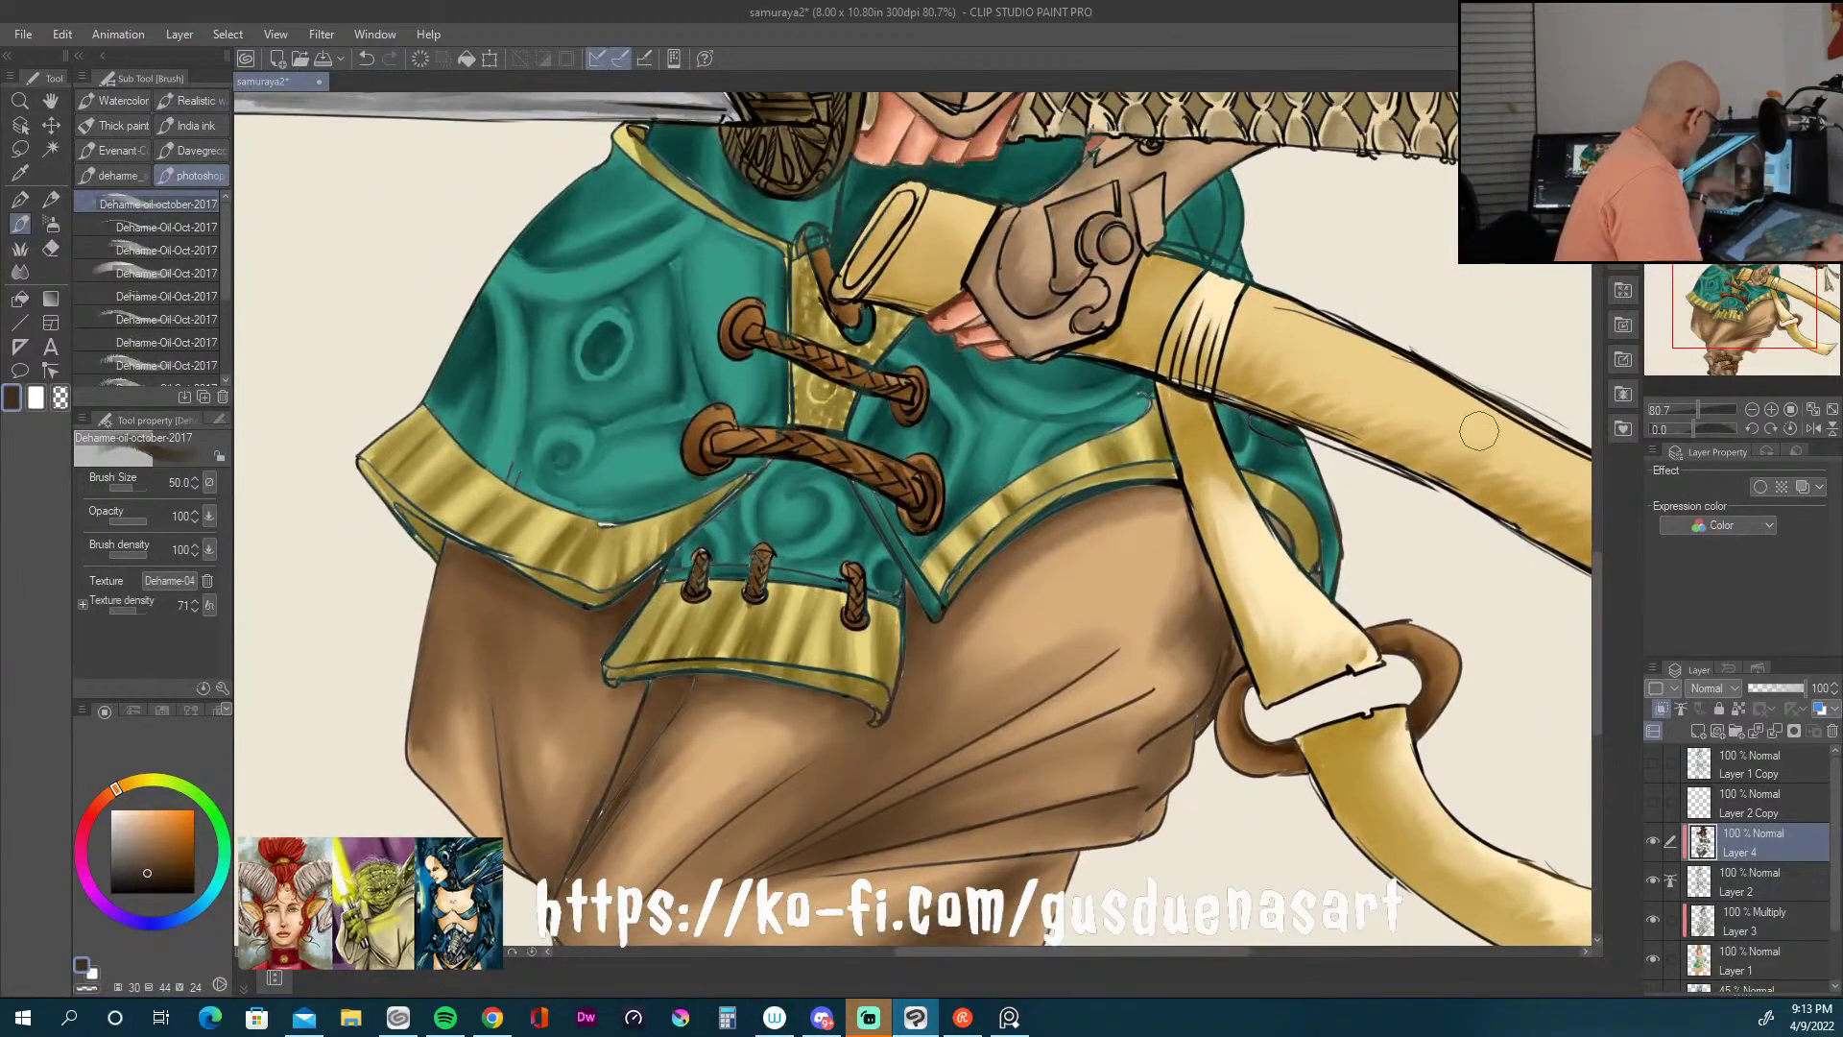
pyautogui.keyDown('alt'); pyautogui.click(904, 382); pyautogui.keyUp('alt')
pyautogui.click(161, 857)
pyautogui.click(151, 855)
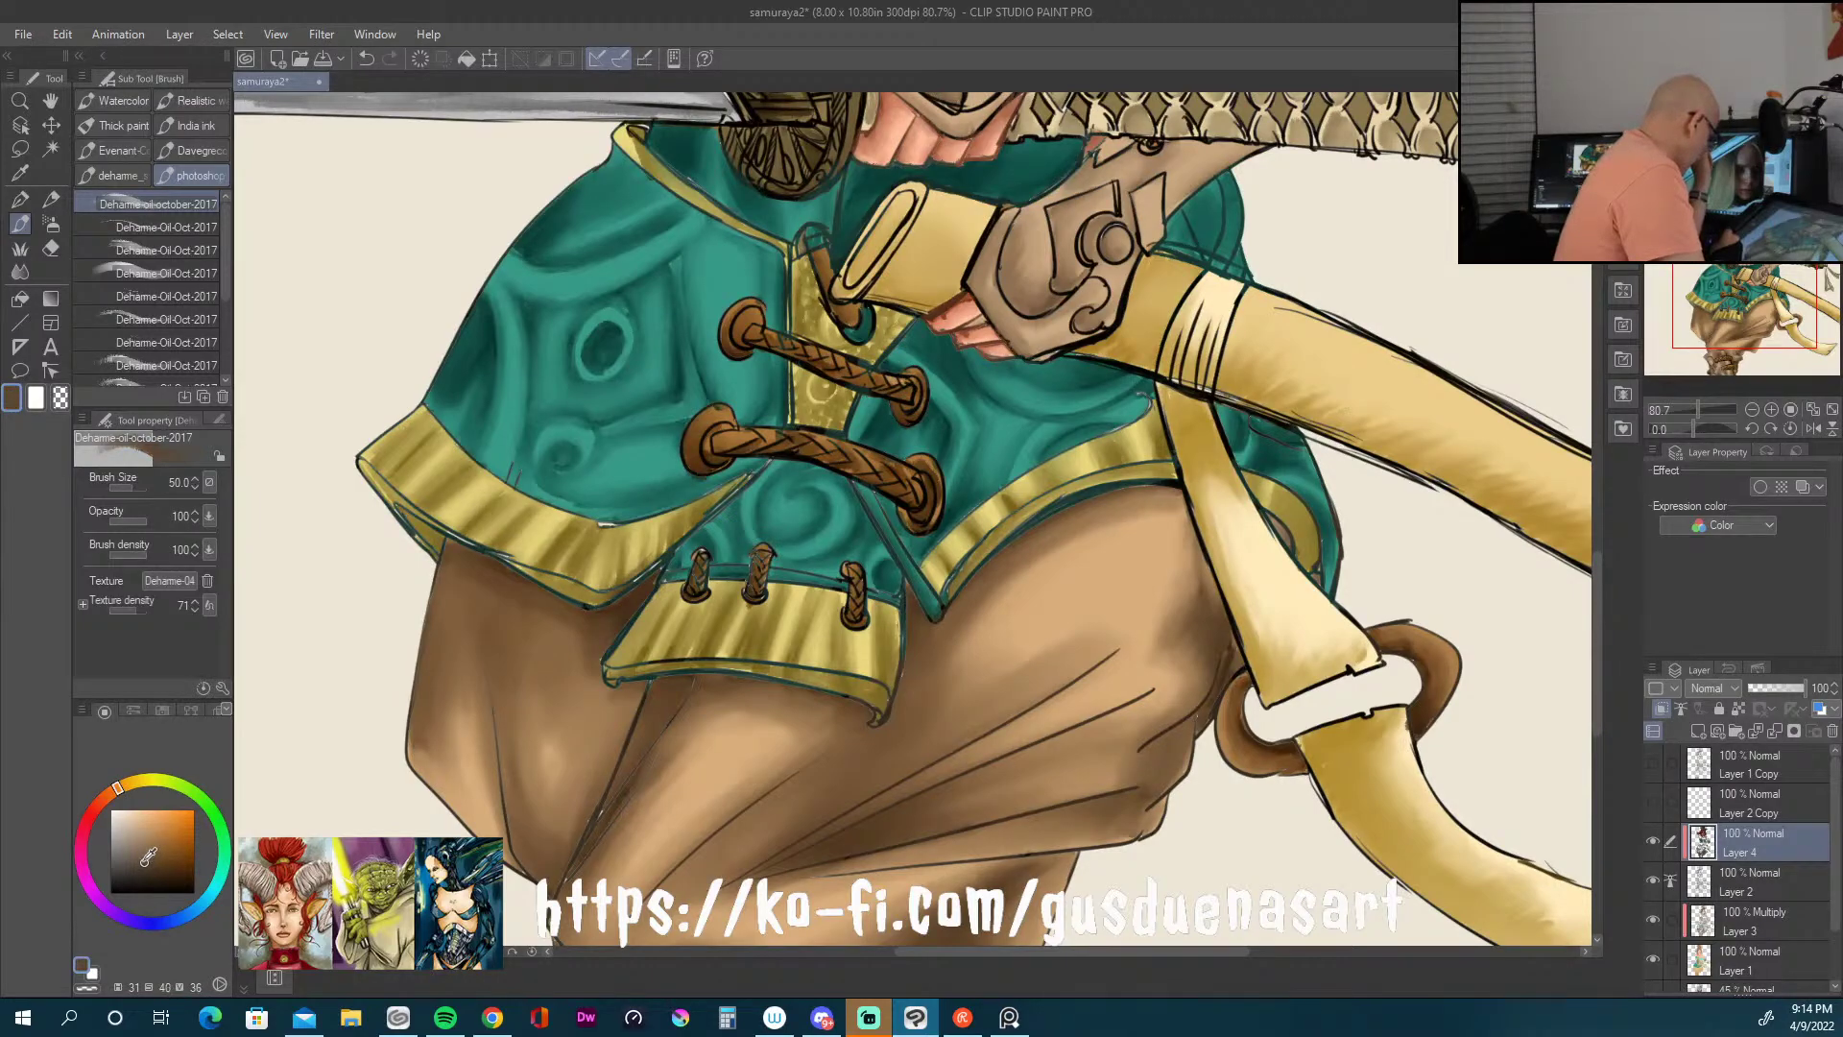
pyautogui.moveTo(751, 431)
pyautogui.mouseDown()
pyautogui.moveTo(708, 413)
pyautogui.moveTo(719, 442)
pyautogui.moveTo(742, 415)
pyautogui.moveTo(728, 442)
pyautogui.moveTo(780, 459)
pyautogui.moveTo(825, 438)
pyautogui.moveTo(917, 499)
pyautogui.mouseUp()
pyautogui.click(156, 868)
pyautogui.moveTo(705, 455)
pyautogui.mouseDown()
pyautogui.moveTo(754, 455)
pyautogui.moveTo(778, 425)
pyautogui.moveTo(874, 481)
pyautogui.moveTo(936, 475)
pyautogui.mouseUp()
pyautogui.moveTo(904, 401)
pyautogui.mouseDown()
pyautogui.moveTo(862, 362)
pyautogui.moveTo(867, 378)
pyautogui.moveTo(739, 338)
pyautogui.mouseUp()
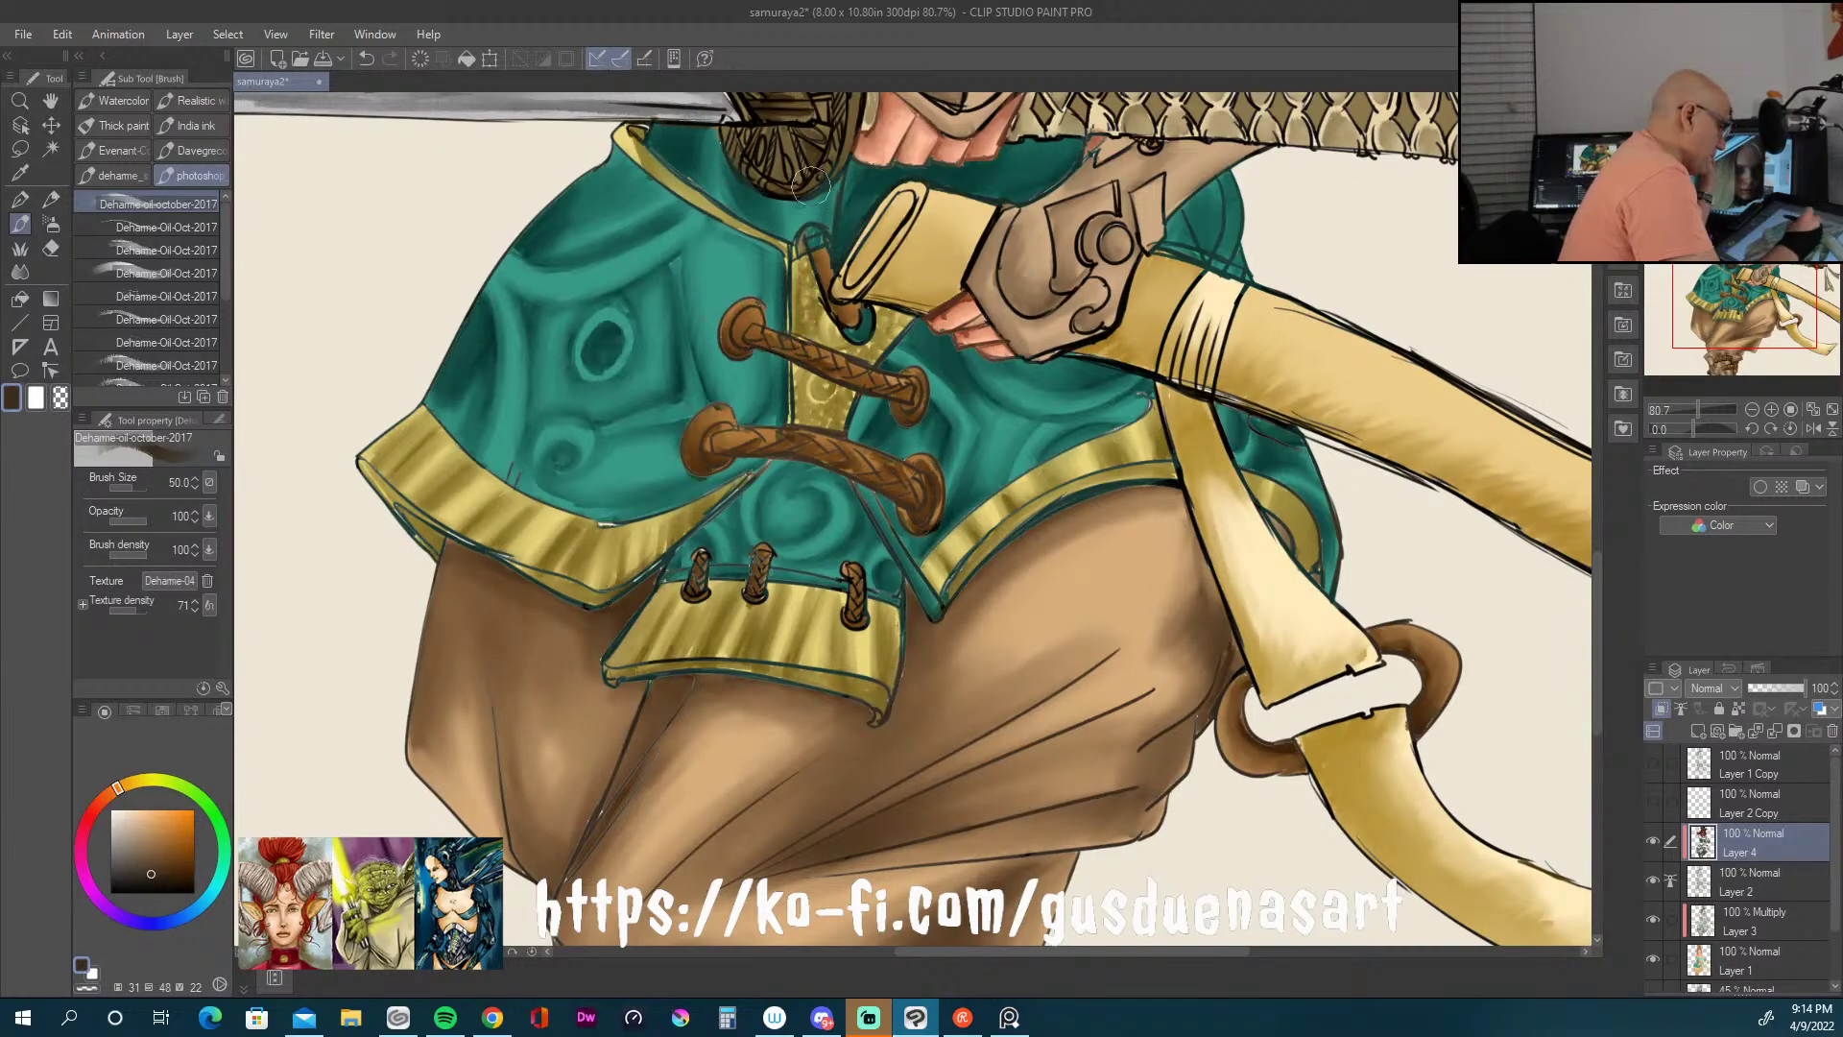
# Step: Recolour the line art of the small cords on the waist and the lower front flap with the same brown
pyautogui.moveTo(830, 288); pyautogui.dragTo(837, 307)
pyautogui.moveTo(760, 555)
pyautogui.mouseDown()
pyautogui.moveTo(749, 612)
pyautogui.moveTo(757, 564)
pyautogui.moveTo(861, 578)
pyautogui.mouseUp()
pyautogui.moveTo(698, 591); pyautogui.dragTo(693, 575)
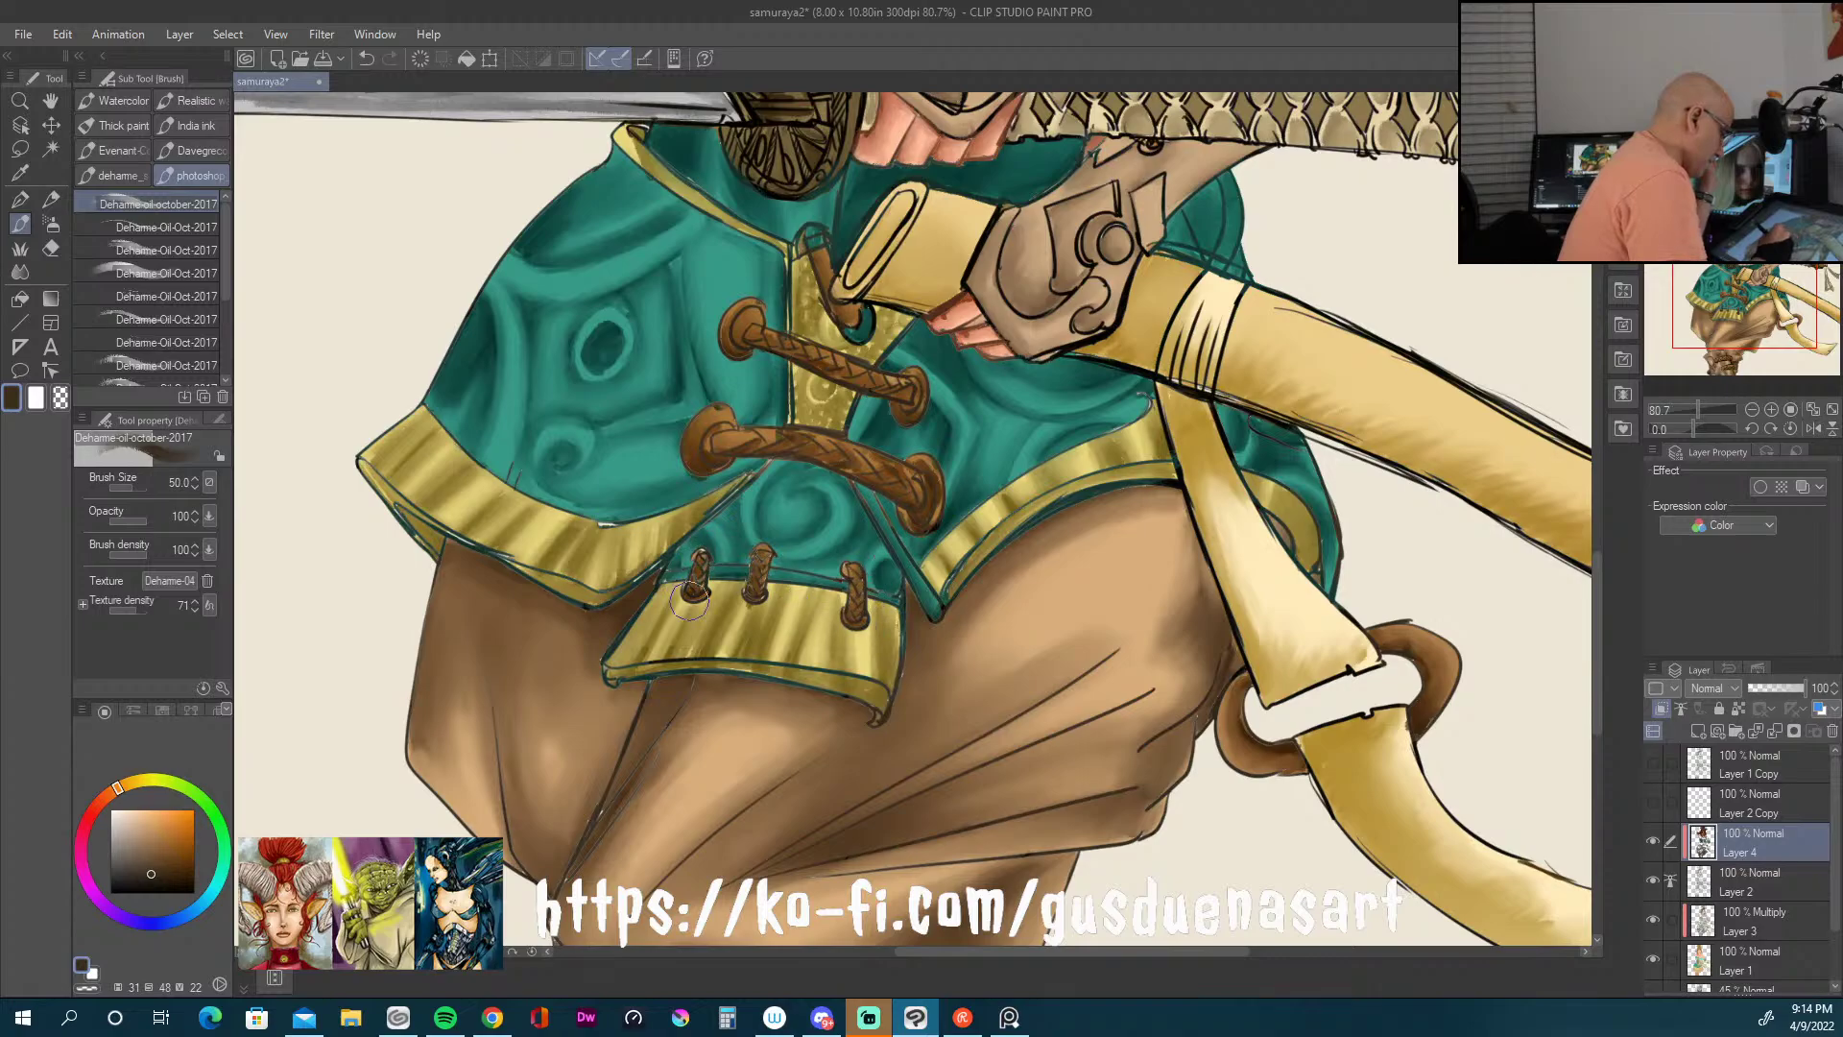
# Step: Lighten the brown to (31, 61, 33) and recolour the line art of the gauntlet holding the scabbard
pyautogui.moveTo(1113, 284)
pyautogui.mouseDown()
pyautogui.moveTo(1064, 347)
pyautogui.moveTo(1010, 346)
pyautogui.moveTo(1045, 272)
pyautogui.moveTo(1007, 217)
pyautogui.moveTo(974, 270)
pyautogui.mouseUp()
pyautogui.click(151, 866)
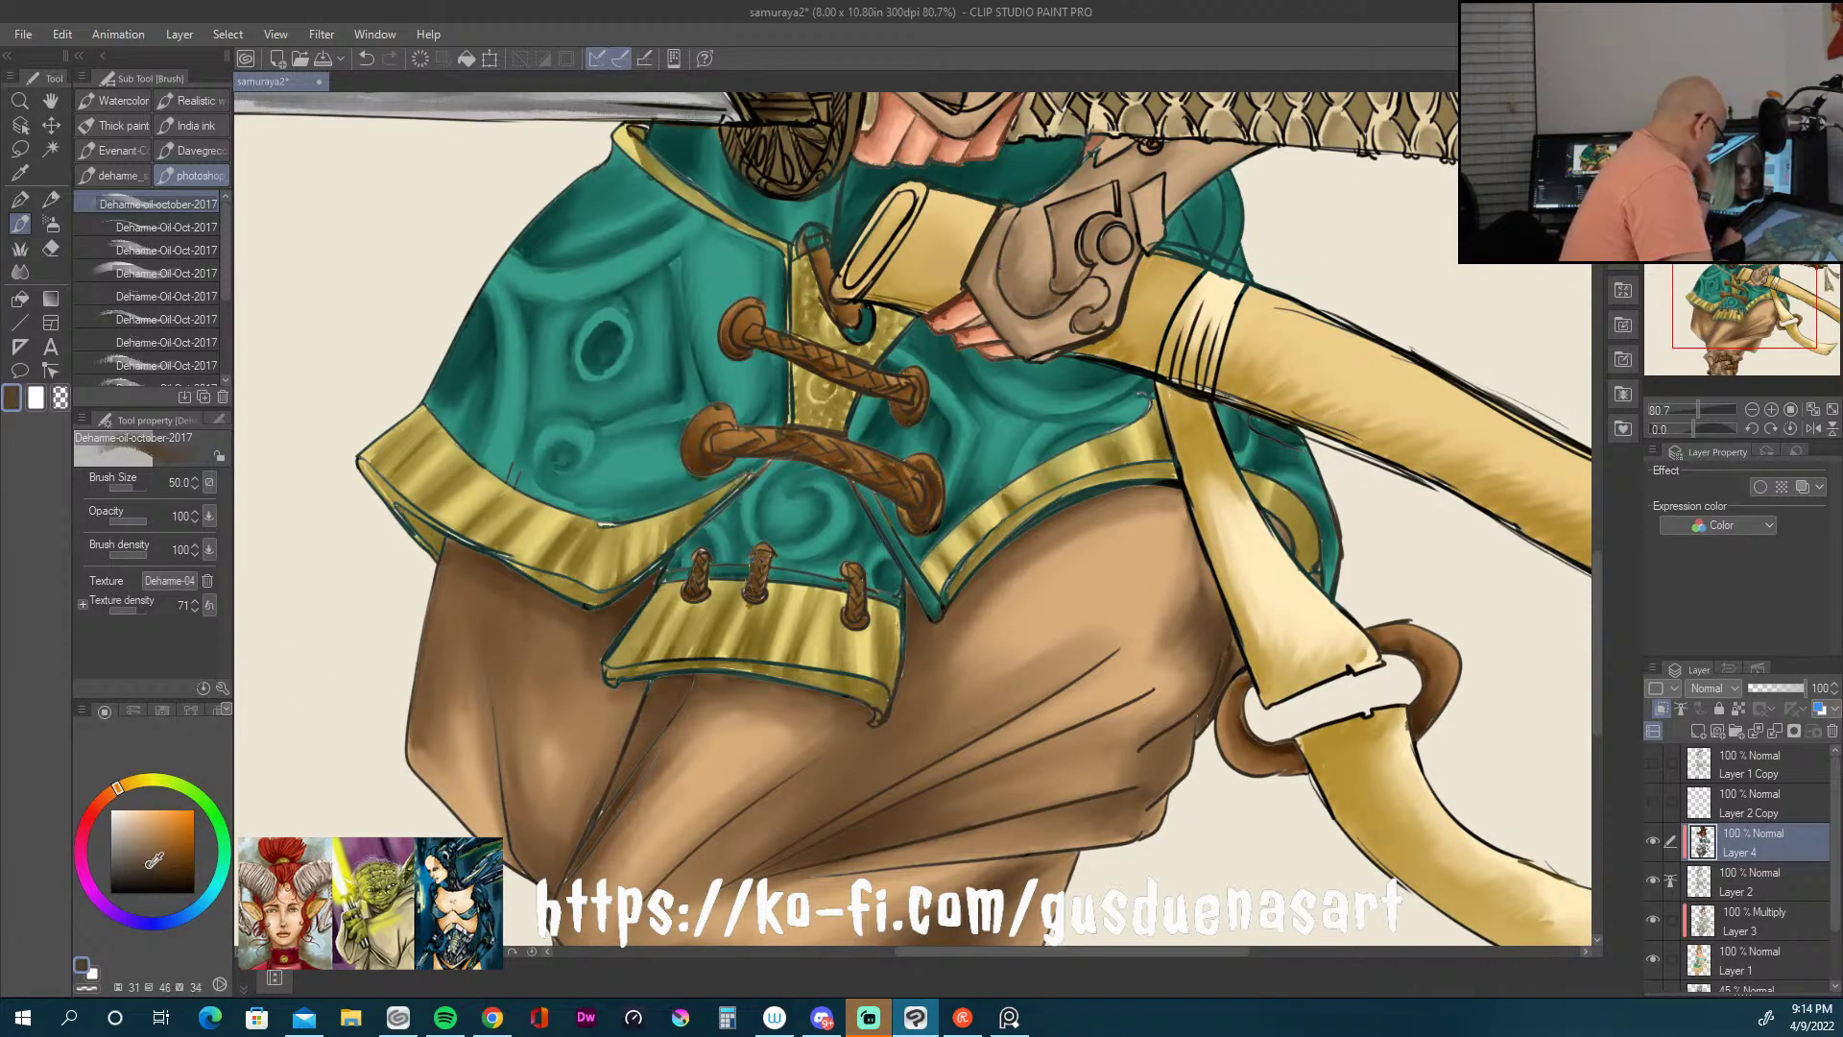
pyautogui.moveTo(972, 288)
pyautogui.mouseDown()
pyautogui.moveTo(1017, 336)
pyautogui.moveTo(1119, 157)
pyautogui.moveTo(1089, 158)
pyautogui.moveTo(1157, 173)
pyautogui.moveTo(1142, 235)
pyautogui.mouseUp()
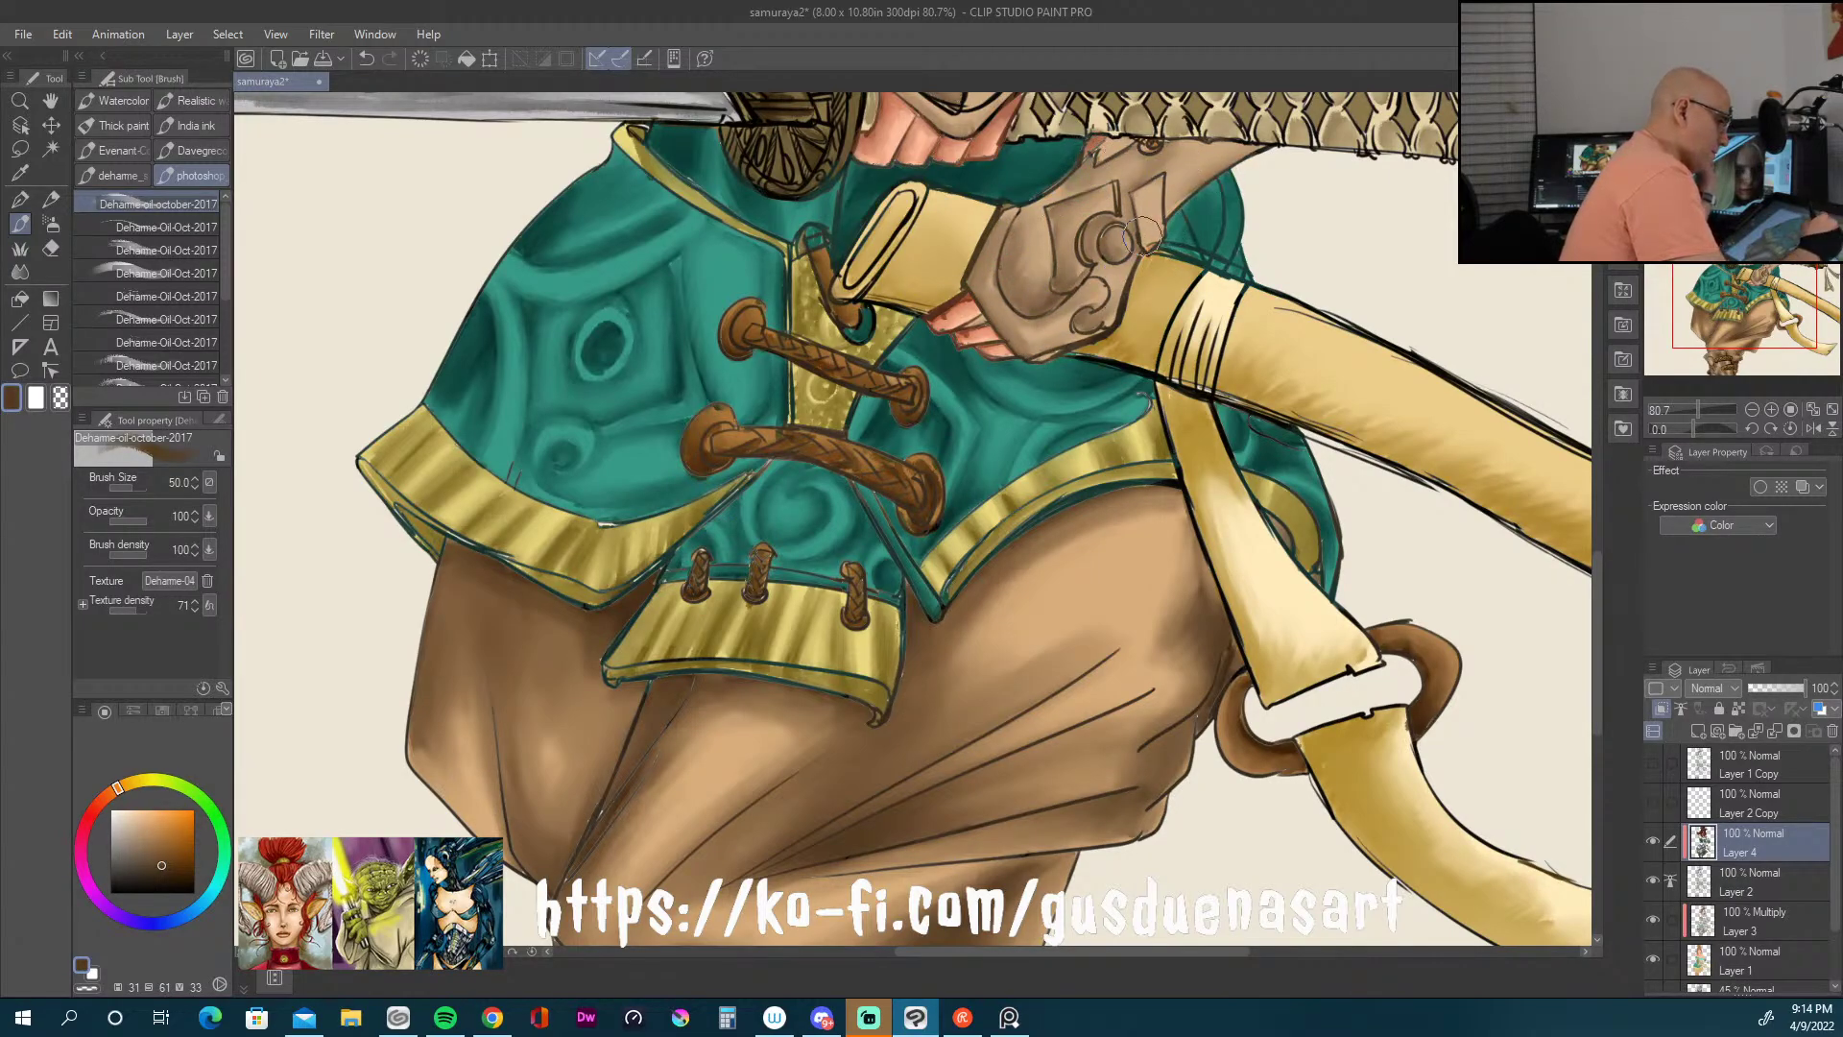
pyautogui.moveTo(1073, 355); pyautogui.dragTo(1140, 280)
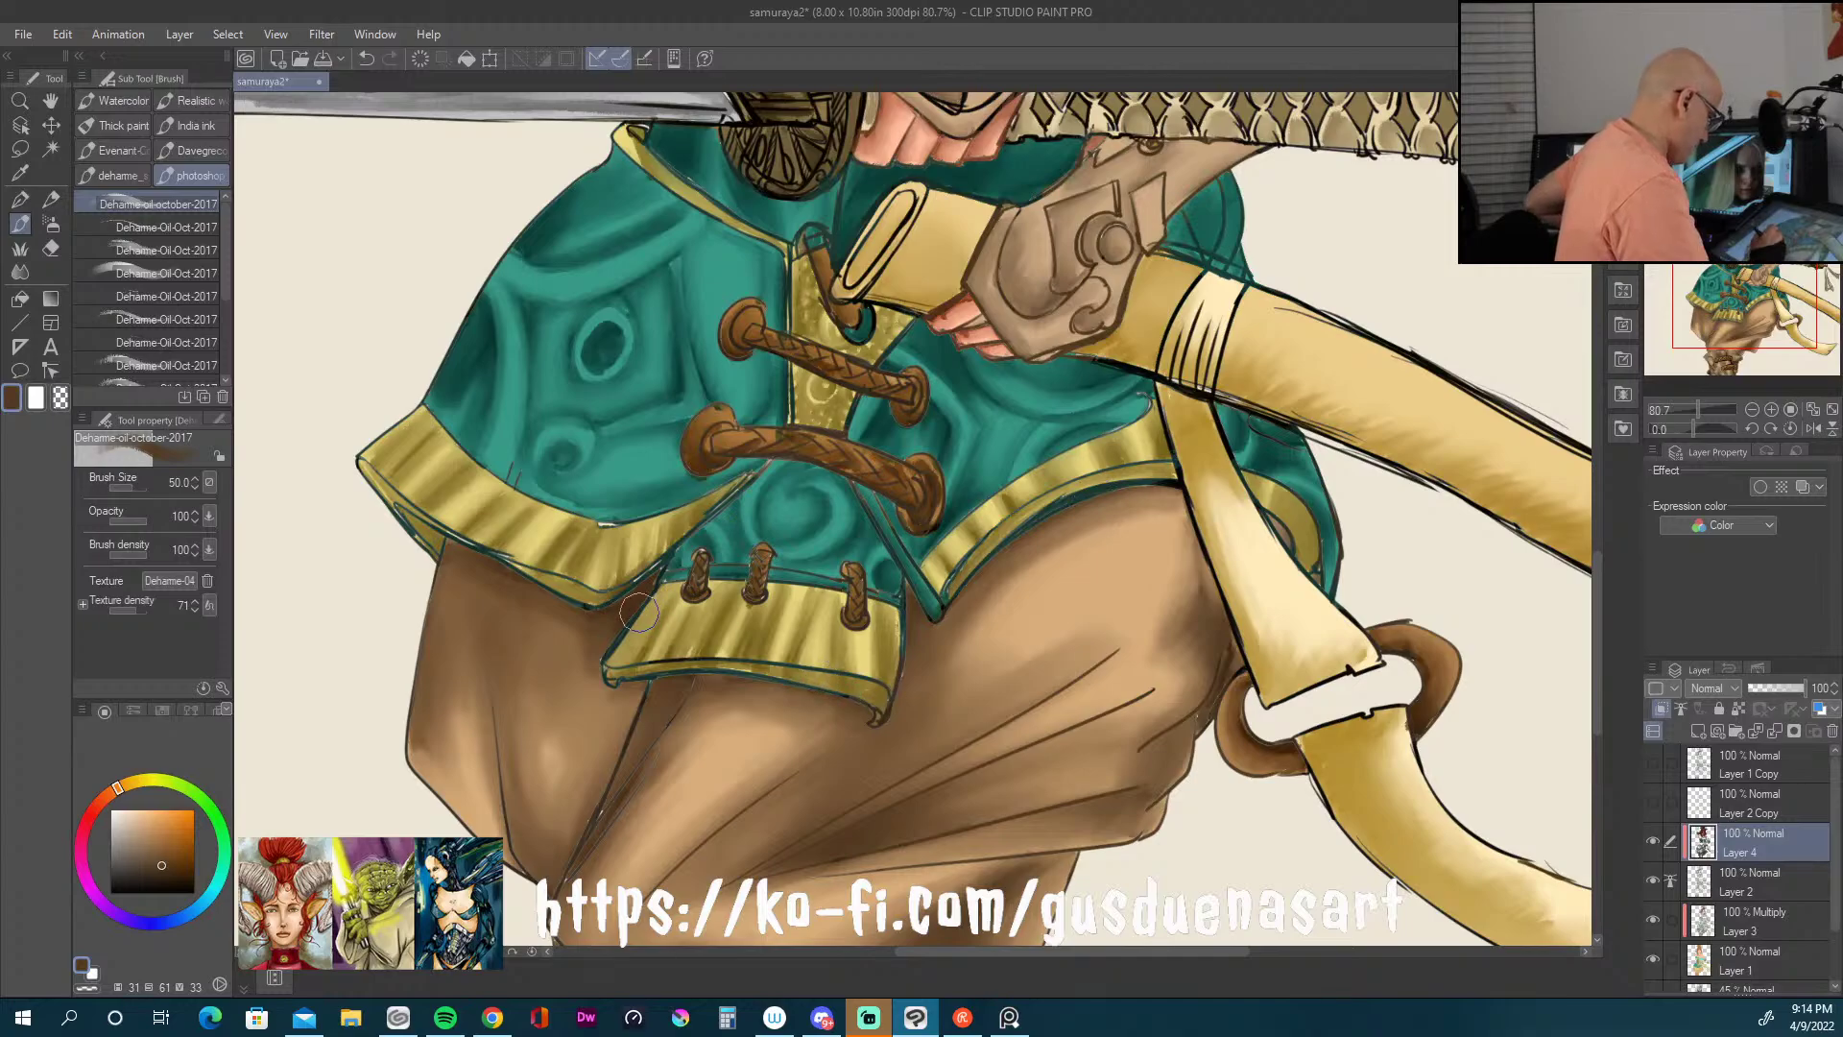
# Step: Recolour the line art of the sword's pommel and round guard with the same brown
pyautogui.moveTo(913, 693); pyautogui.dragTo(869, 862)
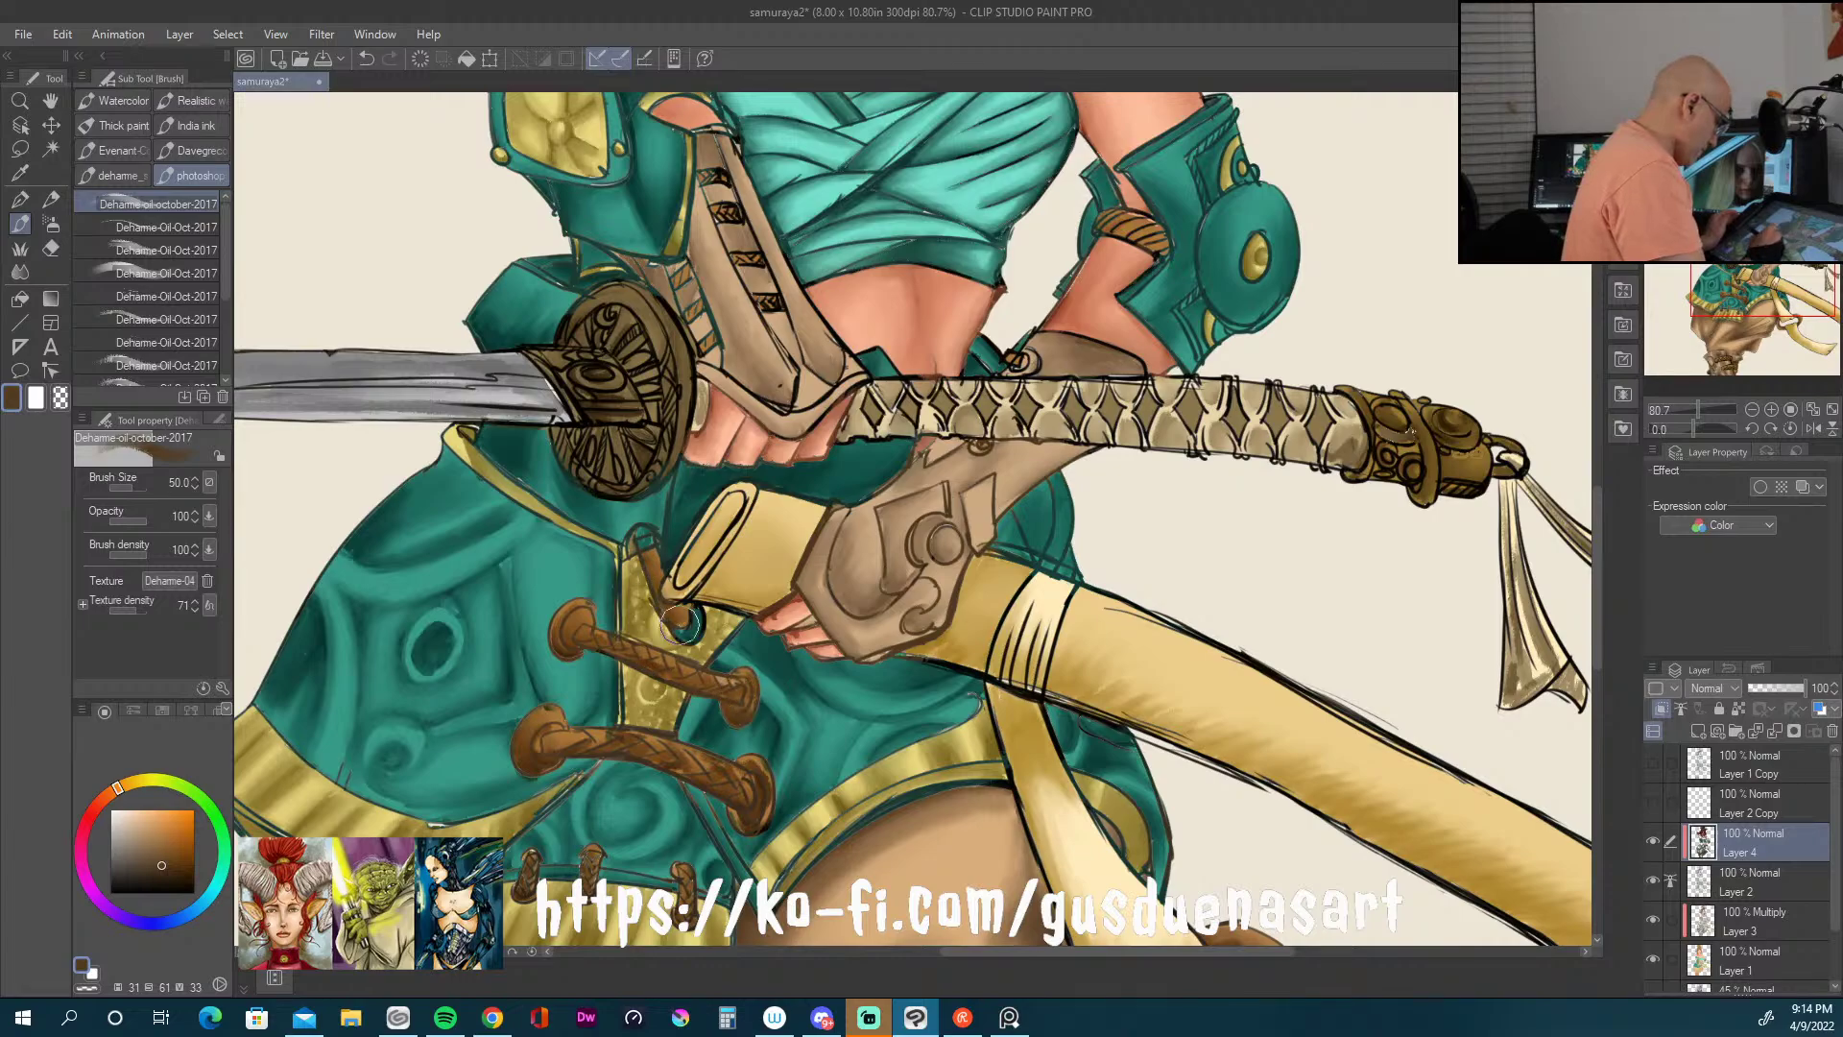
pyautogui.moveTo(1361, 444)
pyautogui.mouseDown()
pyautogui.moveTo(1394, 410)
pyautogui.moveTo(1435, 422)
pyautogui.moveTo(1412, 492)
pyautogui.moveTo(1462, 489)
pyautogui.moveTo(1510, 437)
pyautogui.moveTo(1499, 482)
pyautogui.moveTo(1526, 429)
pyautogui.moveTo(1391, 417)
pyautogui.moveTo(1356, 487)
pyautogui.moveTo(1474, 411)
pyautogui.moveTo(1499, 450)
pyautogui.moveTo(1441, 447)
pyautogui.mouseUp()
pyautogui.moveTo(638, 331)
pyautogui.mouseDown()
pyautogui.moveTo(595, 413)
pyautogui.moveTo(598, 383)
pyautogui.moveTo(543, 357)
pyautogui.moveTo(601, 313)
pyautogui.moveTo(675, 418)
pyautogui.moveTo(661, 461)
pyautogui.moveTo(680, 368)
pyautogui.moveTo(657, 326)
pyautogui.moveTo(685, 373)
pyautogui.moveTo(675, 329)
pyautogui.moveTo(693, 378)
pyautogui.moveTo(659, 448)
pyautogui.moveTo(611, 489)
pyautogui.moveTo(607, 454)
pyautogui.moveTo(562, 431)
pyautogui.moveTo(571, 457)
pyautogui.moveTo(641, 489)
pyautogui.mouseUp()
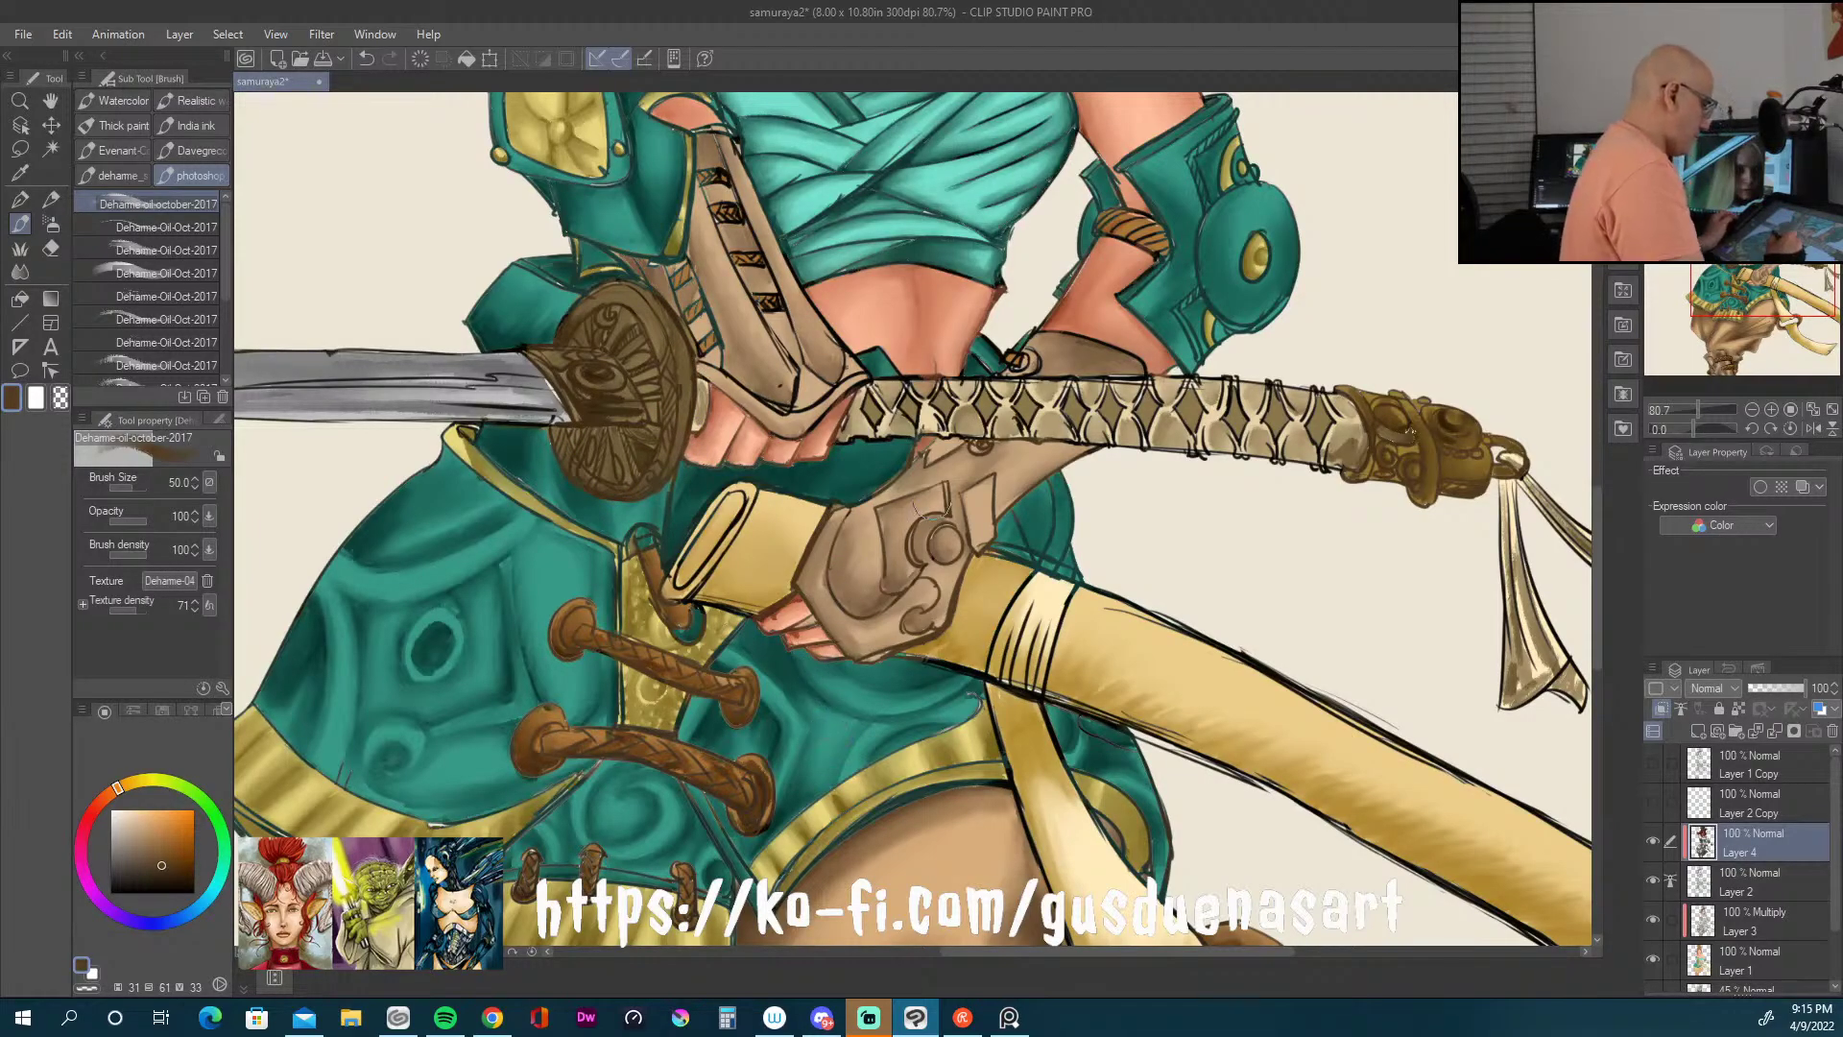
# Step: Recolour the straps and outlines of both forearm bracers with the brown
pyautogui.moveTo(705, 178)
pyautogui.mouseDown()
pyautogui.moveTo(745, 281)
pyautogui.moveTo(775, 312)
pyautogui.moveTo(768, 278)
pyautogui.moveTo(828, 363)
pyautogui.moveTo(793, 362)
pyautogui.moveTo(788, 429)
pyautogui.moveTo(842, 372)
pyautogui.moveTo(732, 388)
pyautogui.moveTo(717, 366)
pyautogui.moveTo(773, 418)
pyautogui.moveTo(817, 408)
pyautogui.moveTo(878, 357)
pyautogui.moveTo(802, 283)
pyautogui.mouseUp()
pyautogui.moveTo(718, 344); pyautogui.dragTo(745, 351)
pyautogui.moveTo(1022, 360)
pyautogui.mouseDown()
pyautogui.moveTo(1051, 322)
pyautogui.moveTo(1128, 353)
pyautogui.mouseUp()
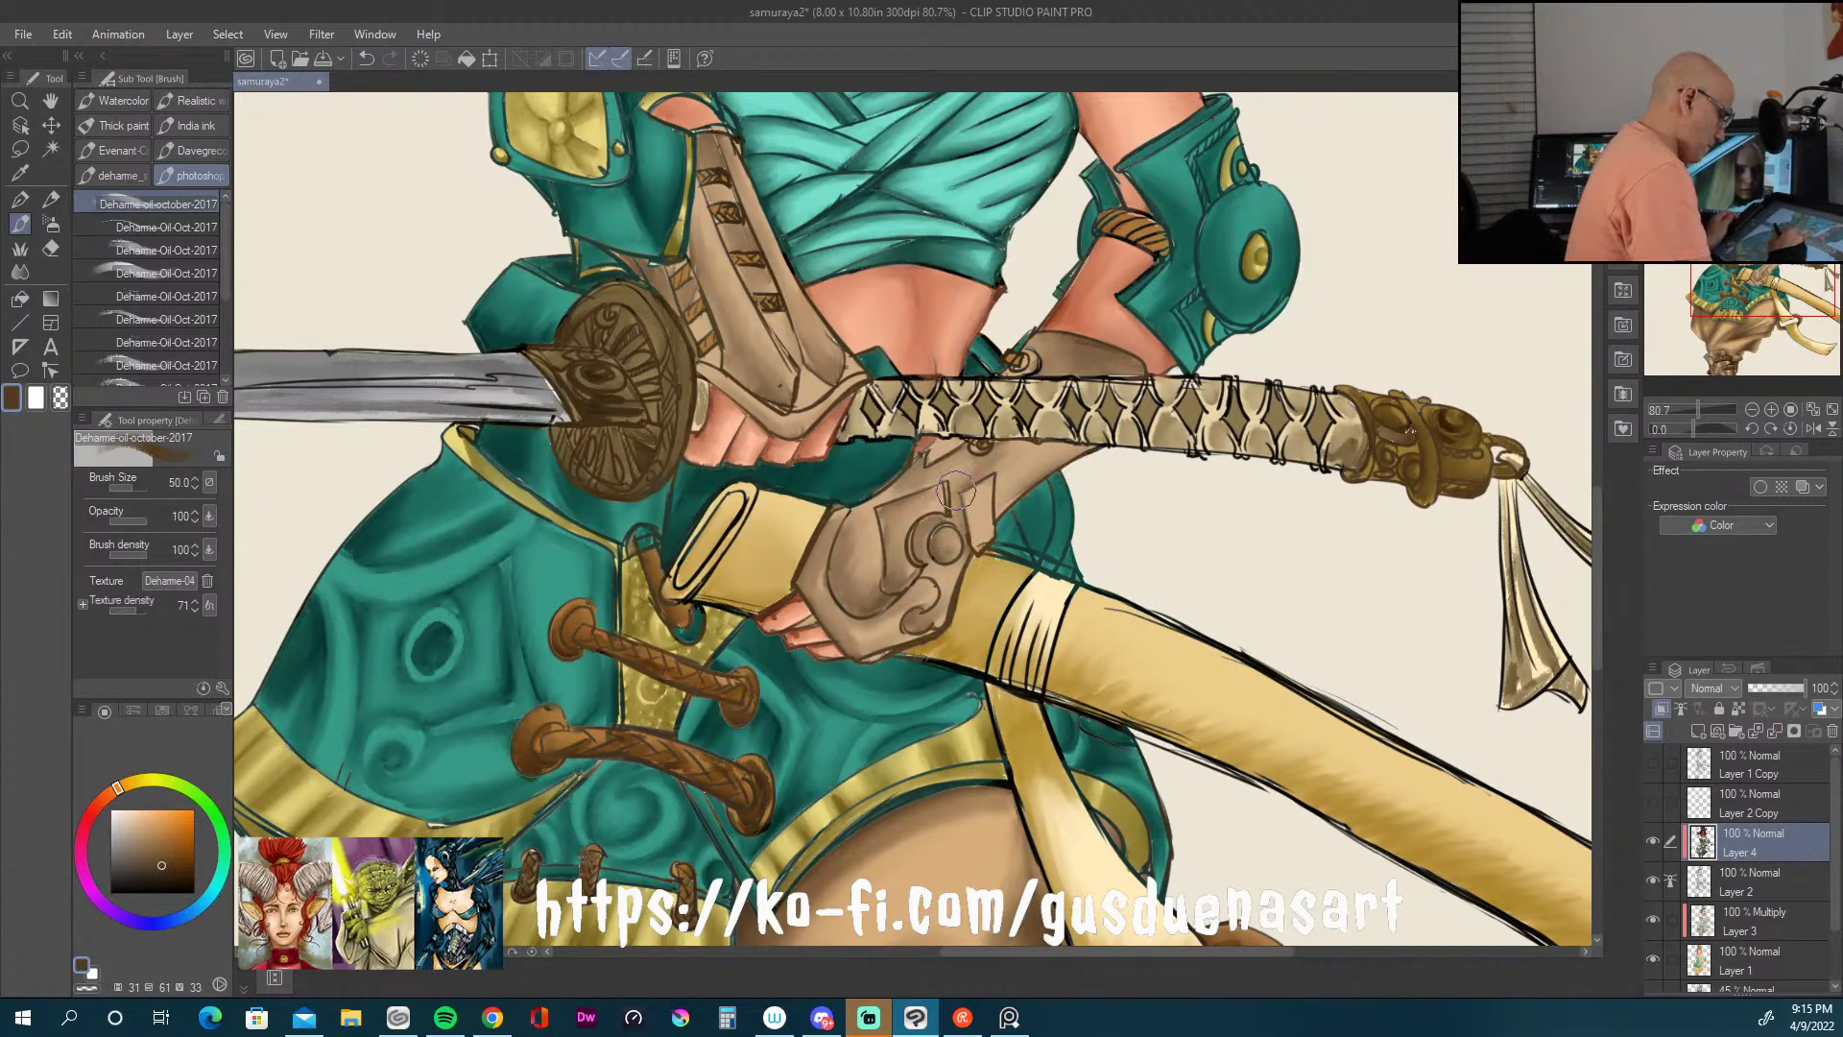
pyautogui.moveTo(1027, 353); pyautogui.dragTo(987, 362)
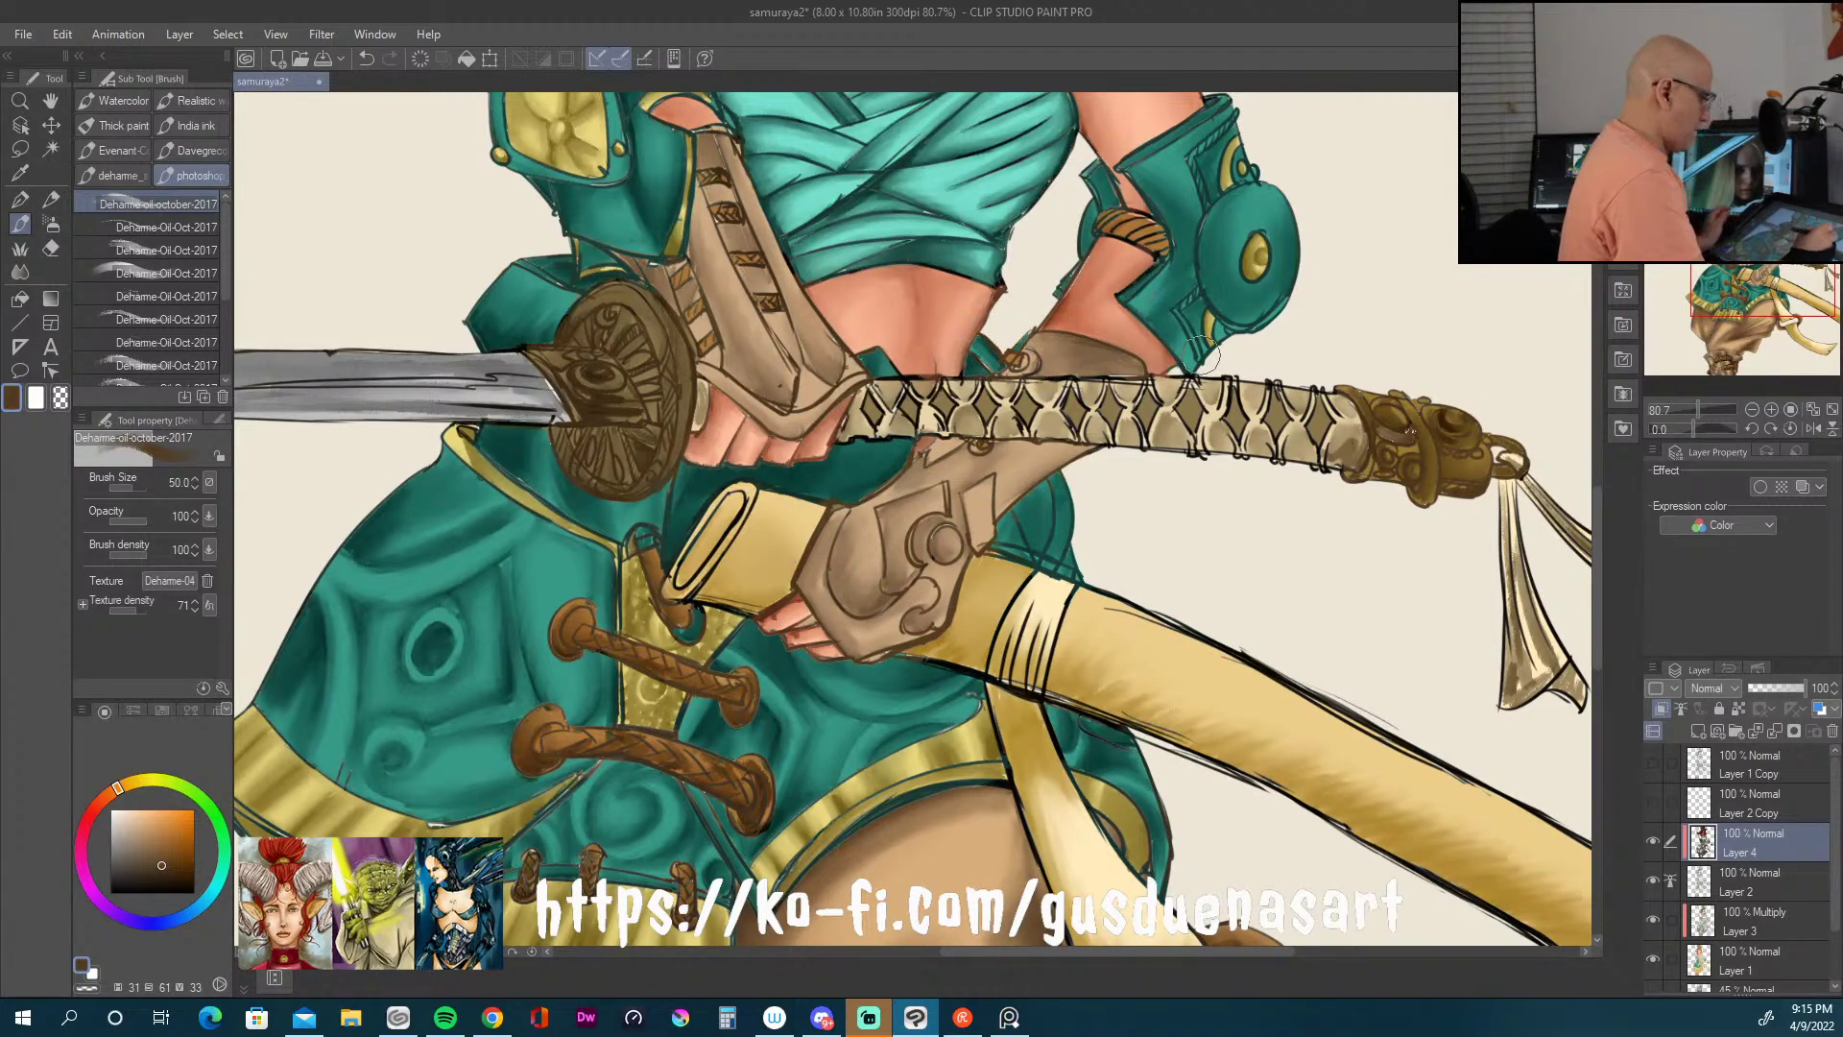
# Step: Examine the figure from the trousers up to the face and back to the sword for line art still black
pyautogui.moveTo(834, 879); pyautogui.dragTo(1257, 364)
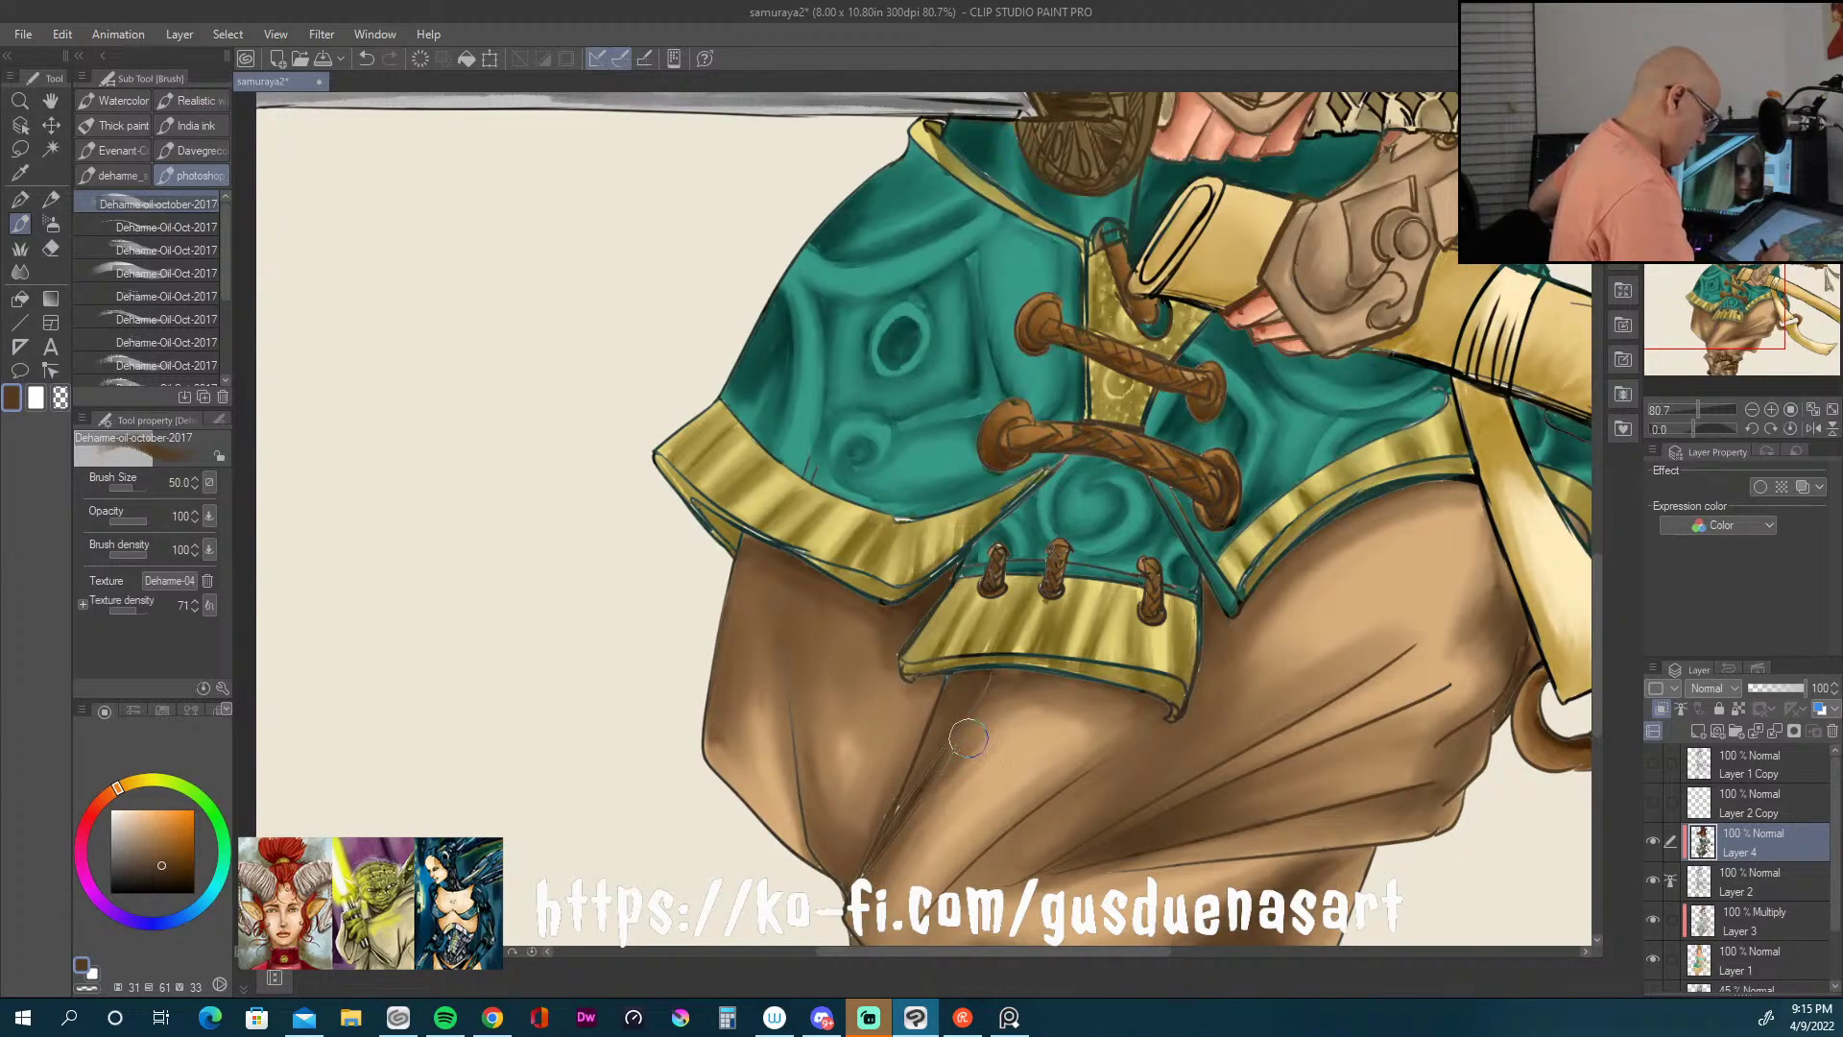
pyautogui.moveTo(985, 584); pyautogui.dragTo(999, 955)
pyautogui.moveTo(1098, 143)
pyautogui.mouseDown()
pyautogui.moveTo(707, 471)
pyautogui.moveTo(761, 527)
pyautogui.moveTo(768, 491)
pyautogui.mouseUp()
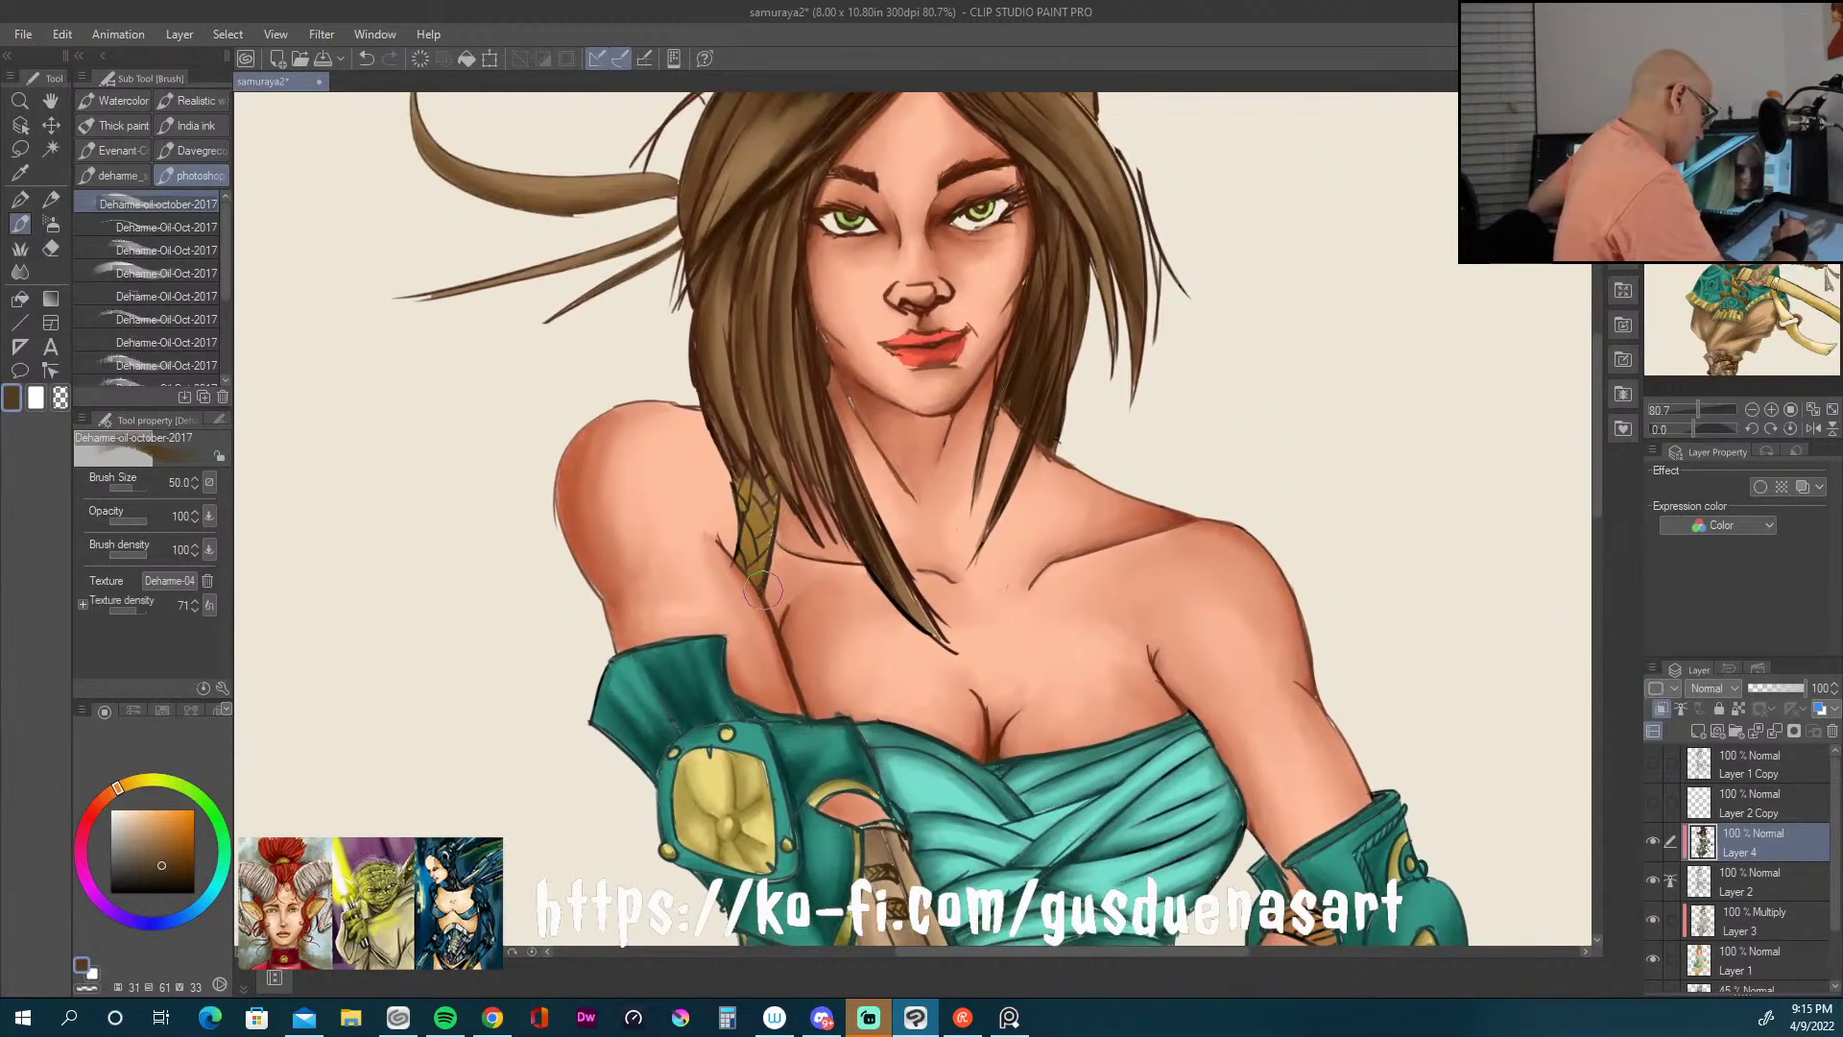
pyautogui.moveTo(982, 507); pyautogui.dragTo(983, 979)
pyautogui.moveTo(1114, 379)
pyautogui.mouseDown()
pyautogui.moveTo(1179, 366)
pyautogui.moveTo(1238, 393)
pyautogui.mouseUp()
pyautogui.moveTo(799, 286); pyautogui.dragTo(753, 169)
pyautogui.moveTo(1053, 779); pyautogui.dragTo(1046, 386)
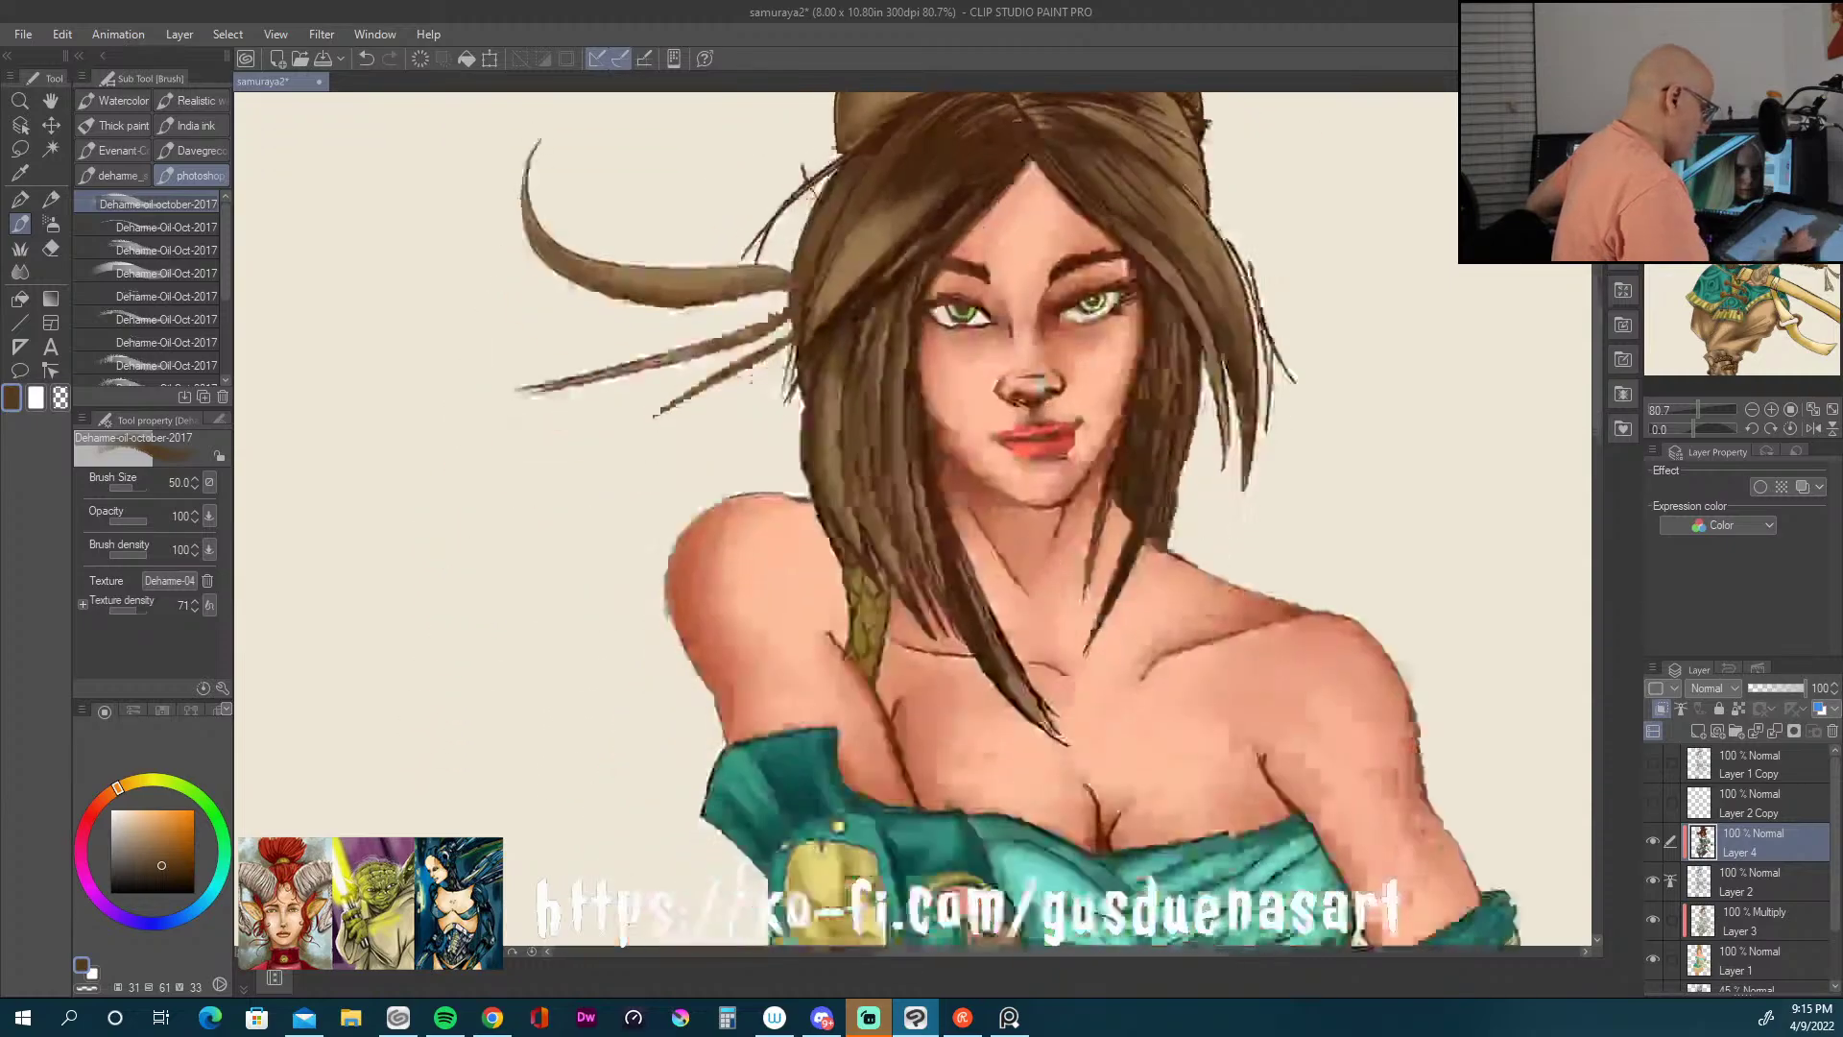
pyautogui.moveTo(1017, 816); pyautogui.dragTo(1013, 590)
pyautogui.moveTo(998, 864); pyautogui.dragTo(988, 327)
pyautogui.moveTo(970, 633); pyautogui.dragTo(1104, 636)
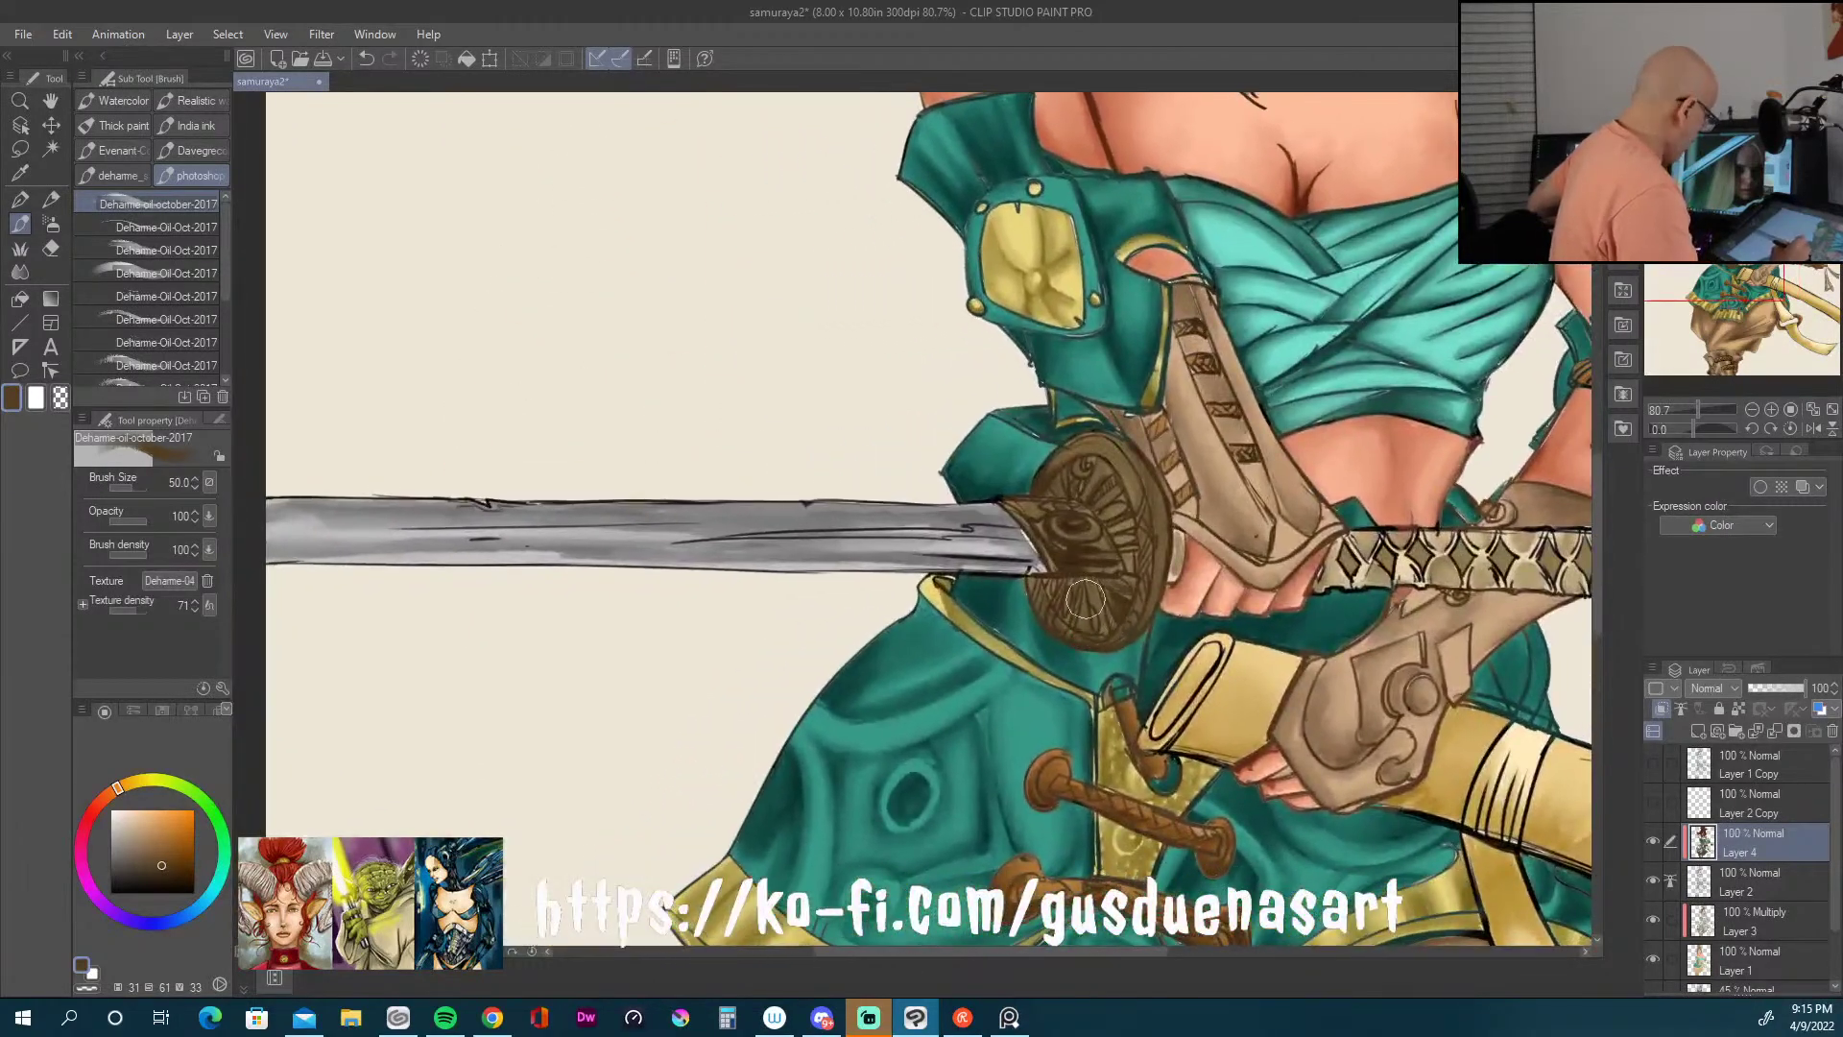
# Step: Sample the blade's grey, shift it to a dark blue-grey (212, 4, 39), and recolour the sword blade's line art
pyautogui.keyDown('alt'); pyautogui.click(923, 549); pyautogui.keyUp('alt')
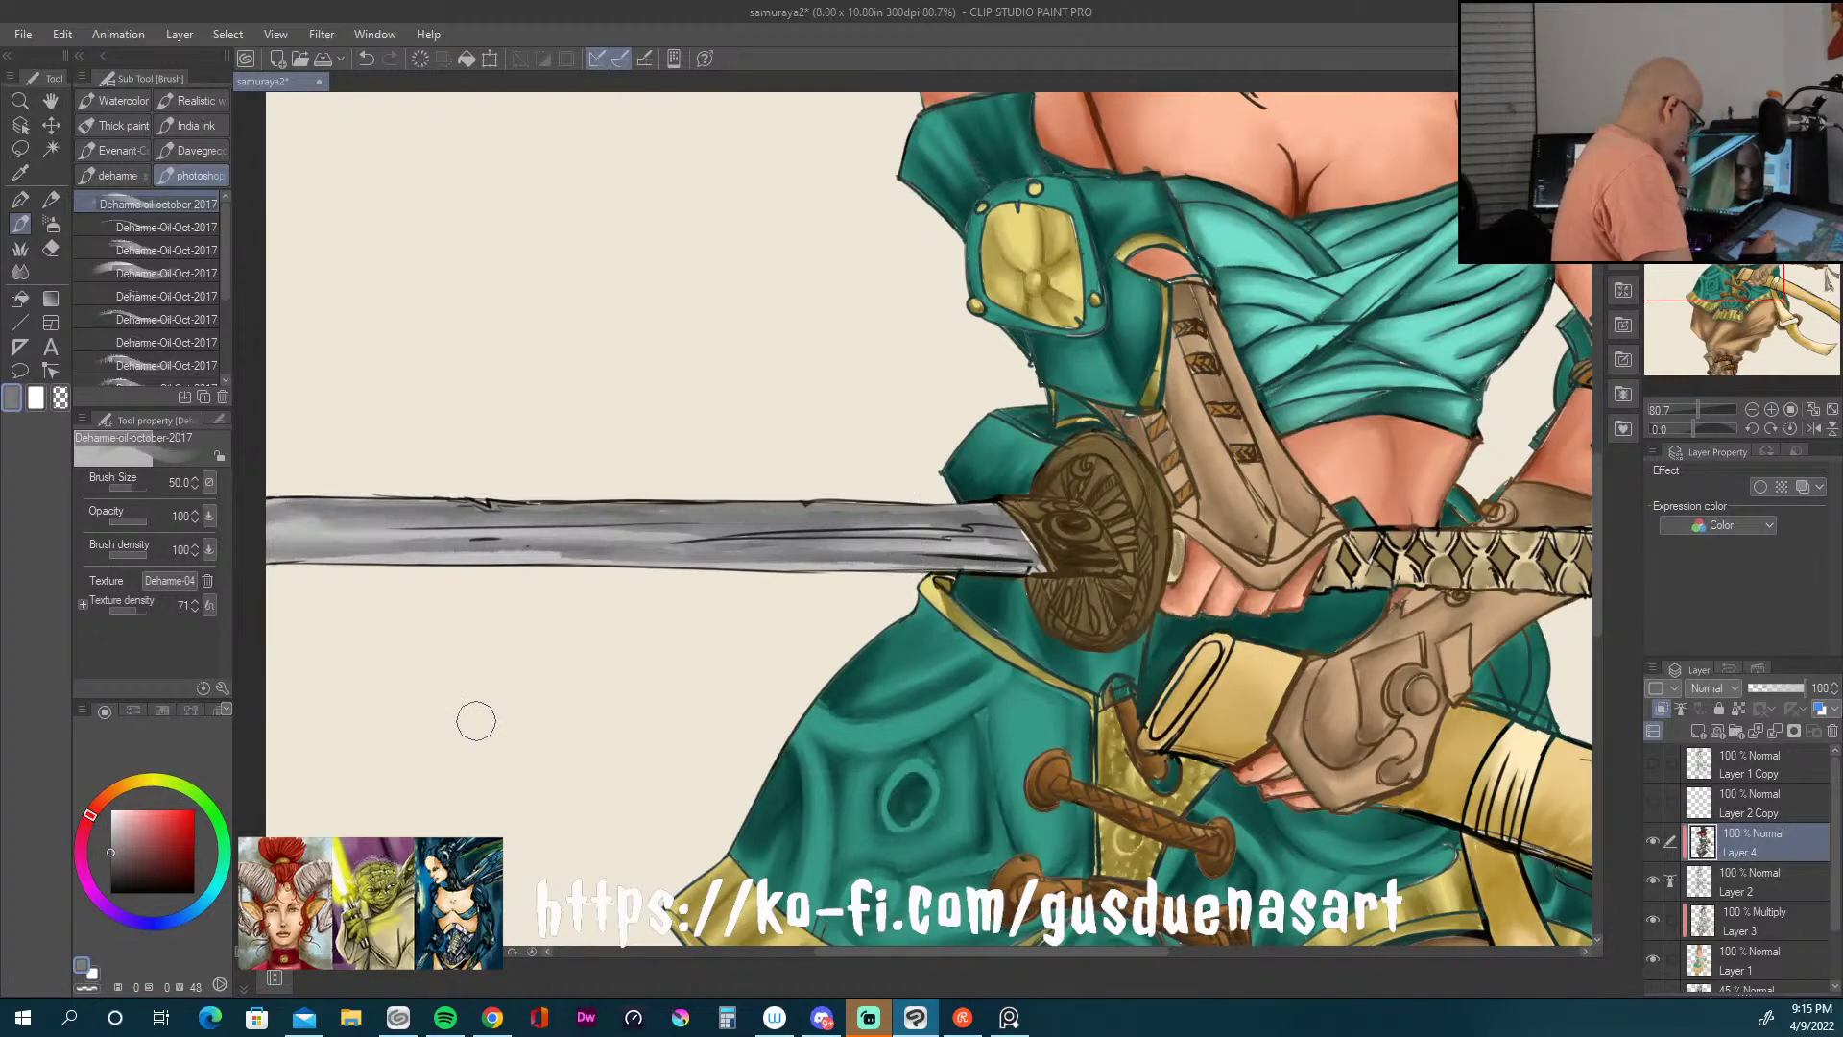
pyautogui.moveTo(116, 849)
pyautogui.mouseDown()
pyautogui.moveTo(126, 873)
pyautogui.moveTo(116, 856)
pyautogui.moveTo(140, 860)
pyautogui.moveTo(134, 926)
pyautogui.moveTo(188, 917)
pyautogui.mouseUp()
pyautogui.click(129, 861)
pyautogui.moveTo(129, 861); pyautogui.dragTo(119, 857)
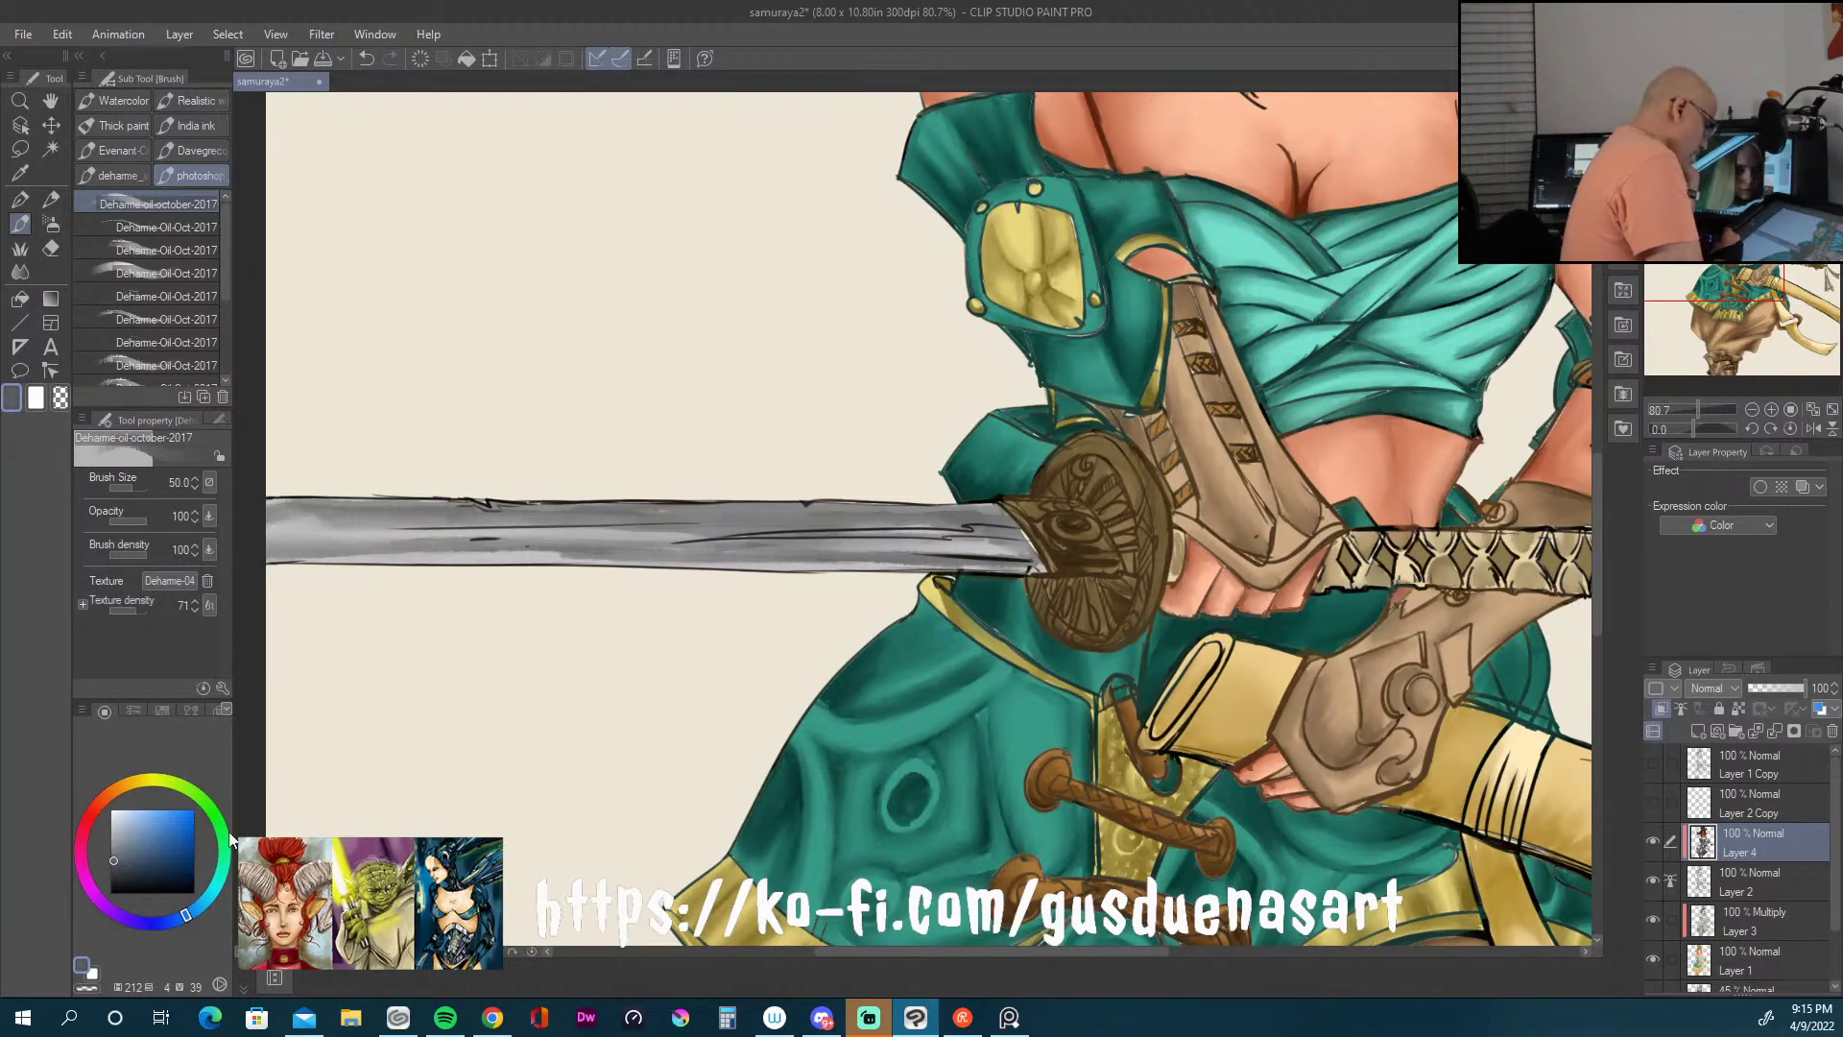
pyautogui.moveTo(599, 545)
pyautogui.mouseDown()
pyautogui.moveTo(899, 523)
pyautogui.moveTo(1030, 556)
pyautogui.moveTo(994, 517)
pyautogui.moveTo(1040, 570)
pyautogui.moveTo(848, 562)
pyautogui.moveTo(860, 569)
pyautogui.moveTo(665, 495)
pyautogui.moveTo(333, 497)
pyautogui.moveTo(401, 527)
pyautogui.moveTo(295, 562)
pyautogui.moveTo(986, 576)
pyautogui.moveTo(783, 560)
pyautogui.moveTo(1034, 559)
pyautogui.moveTo(1040, 578)
pyautogui.moveTo(969, 502)
pyautogui.moveTo(1028, 594)
pyautogui.moveTo(1046, 571)
pyautogui.moveTo(989, 556)
pyautogui.moveTo(1019, 536)
pyautogui.moveTo(380, 541)
pyautogui.moveTo(655, 549)
pyautogui.mouseUp()
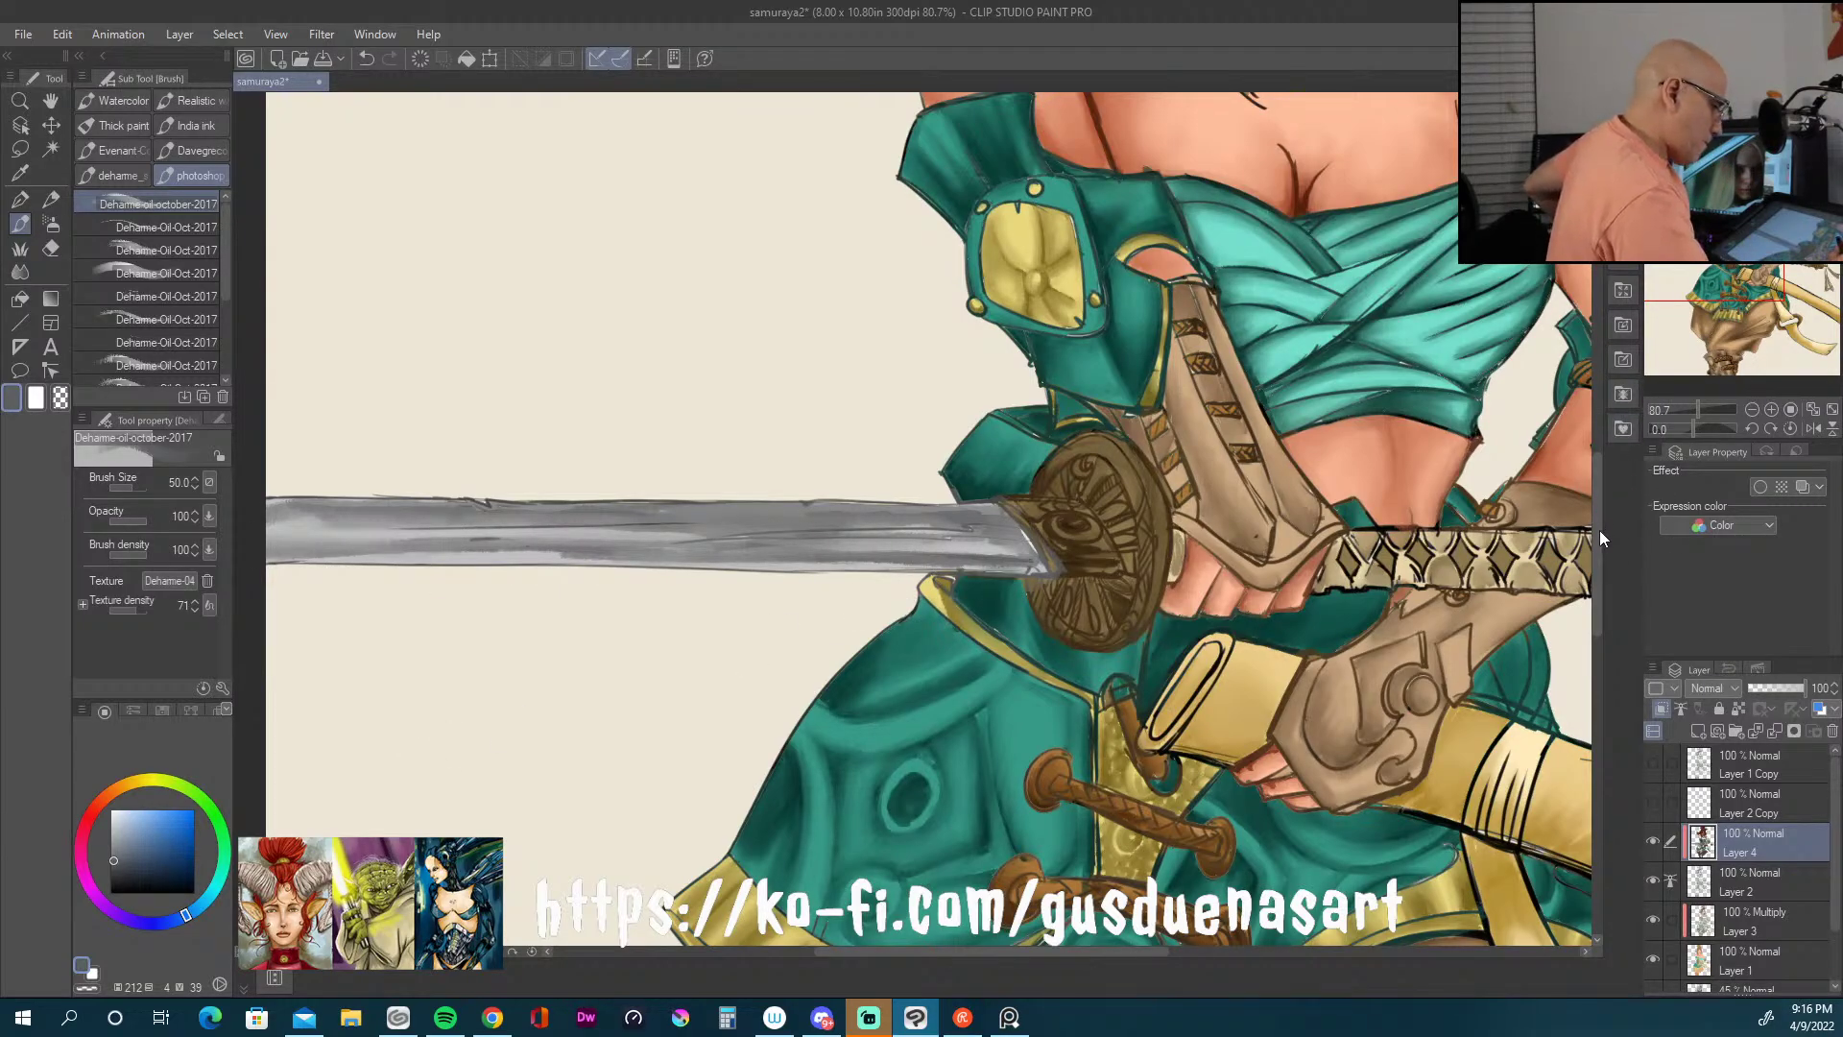
# Step: Sample the chest wrap's teal, darken it to (169, 31, 28), and recolour the wrap's outlines and fold lines
pyautogui.moveTo(1599, 601); pyautogui.dragTo(1603, 474)
pyautogui.keyDown('alt'); pyautogui.click(1393, 651); pyautogui.keyUp('alt')
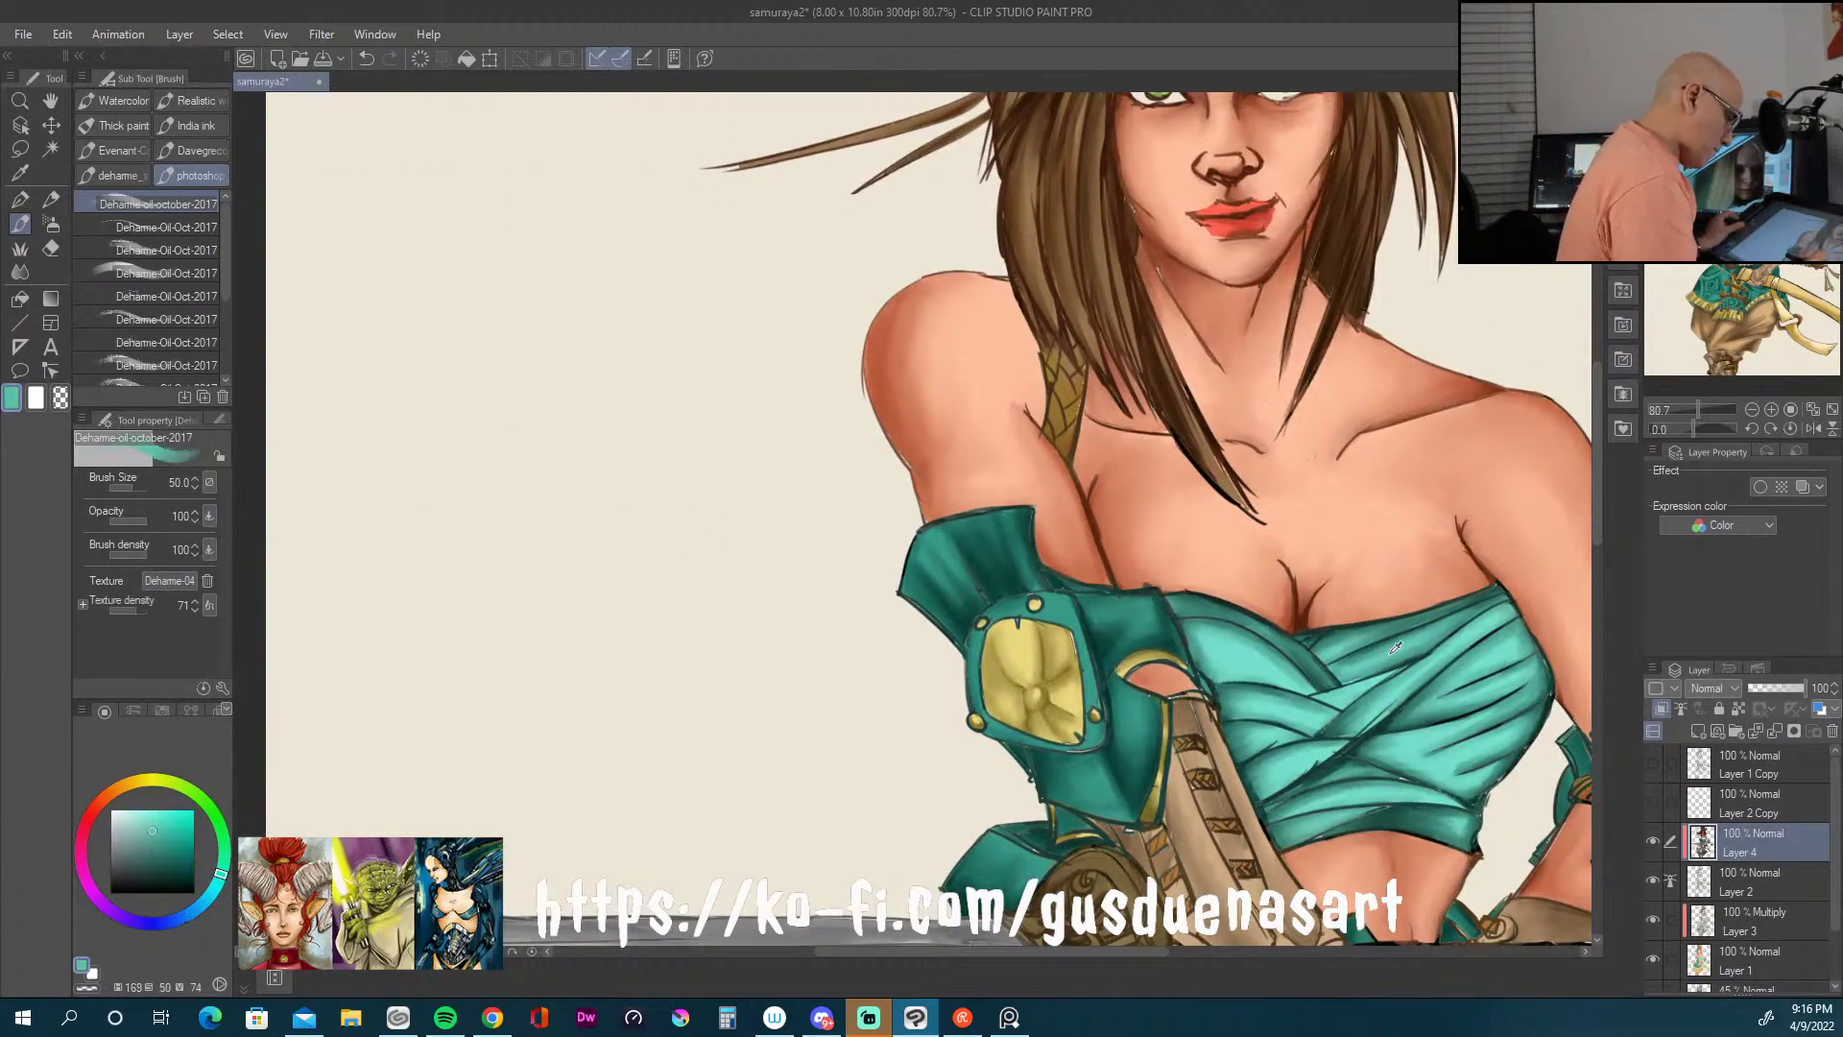
pyautogui.moveTo(159, 828); pyautogui.dragTo(142, 862)
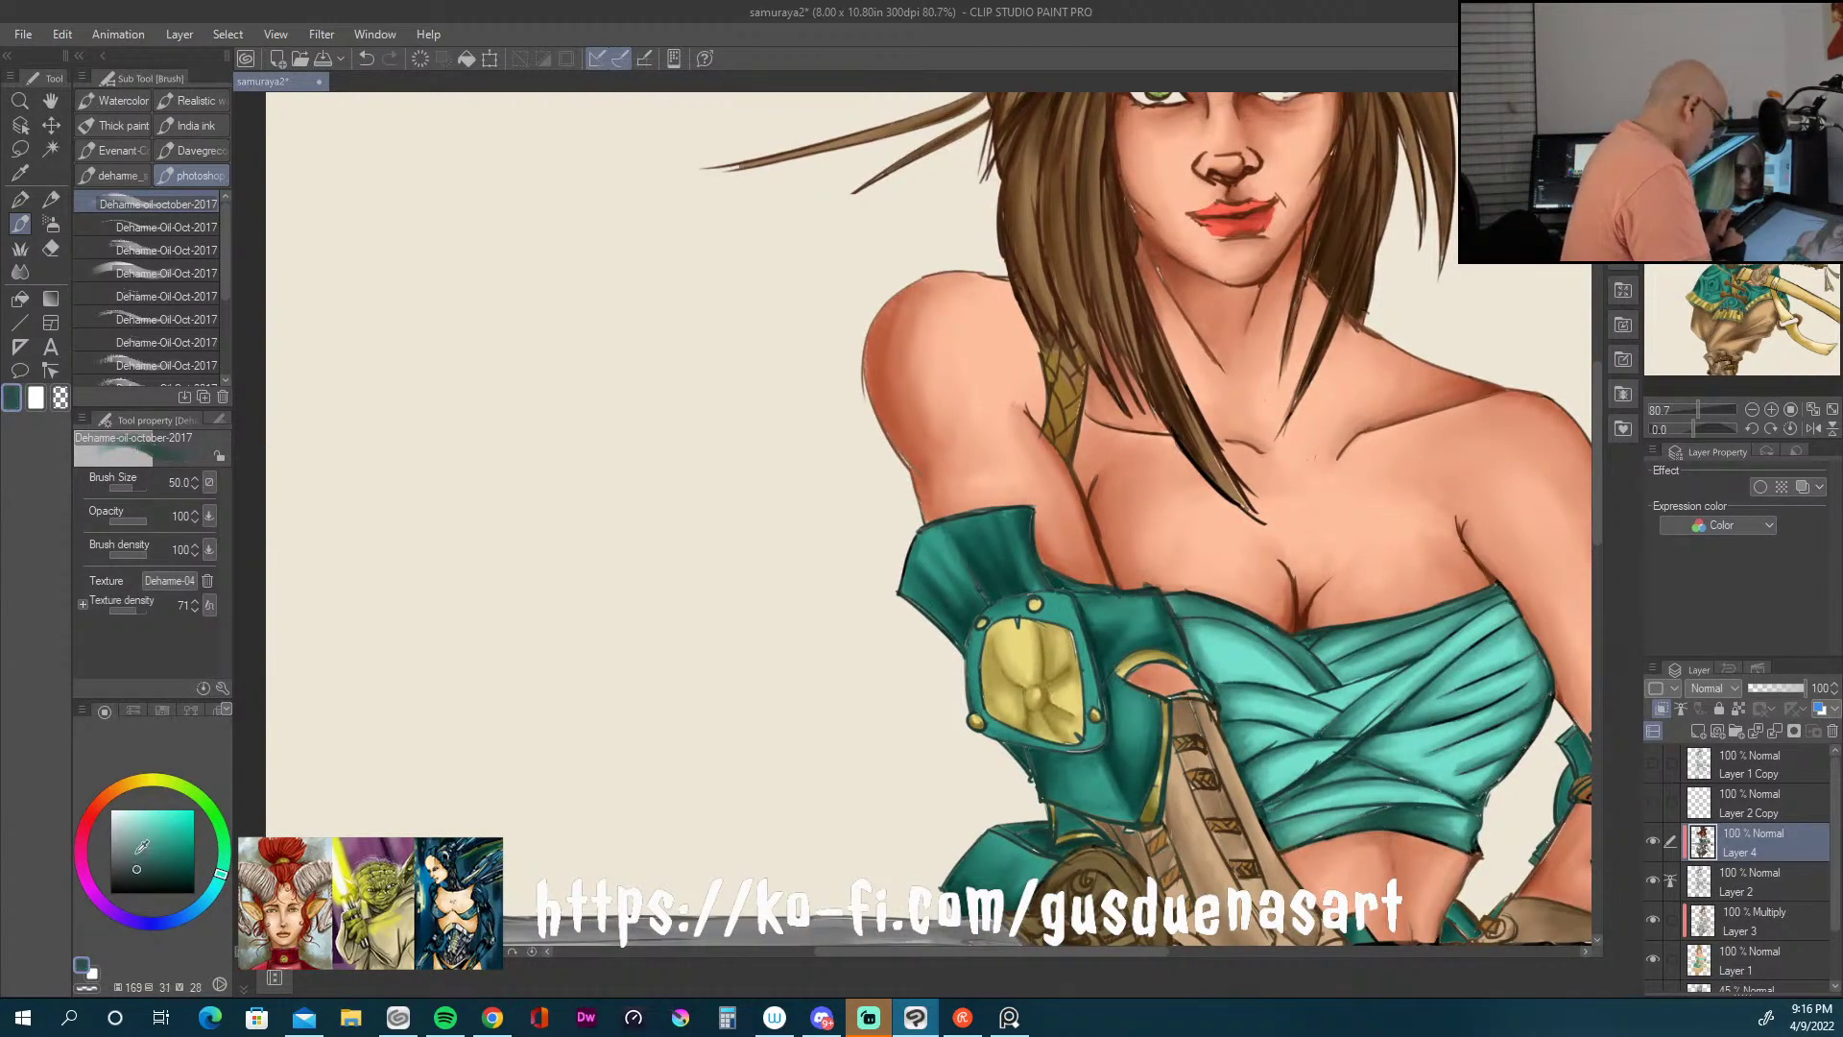
pyautogui.moveTo(1330, 738); pyautogui.dragTo(1483, 708)
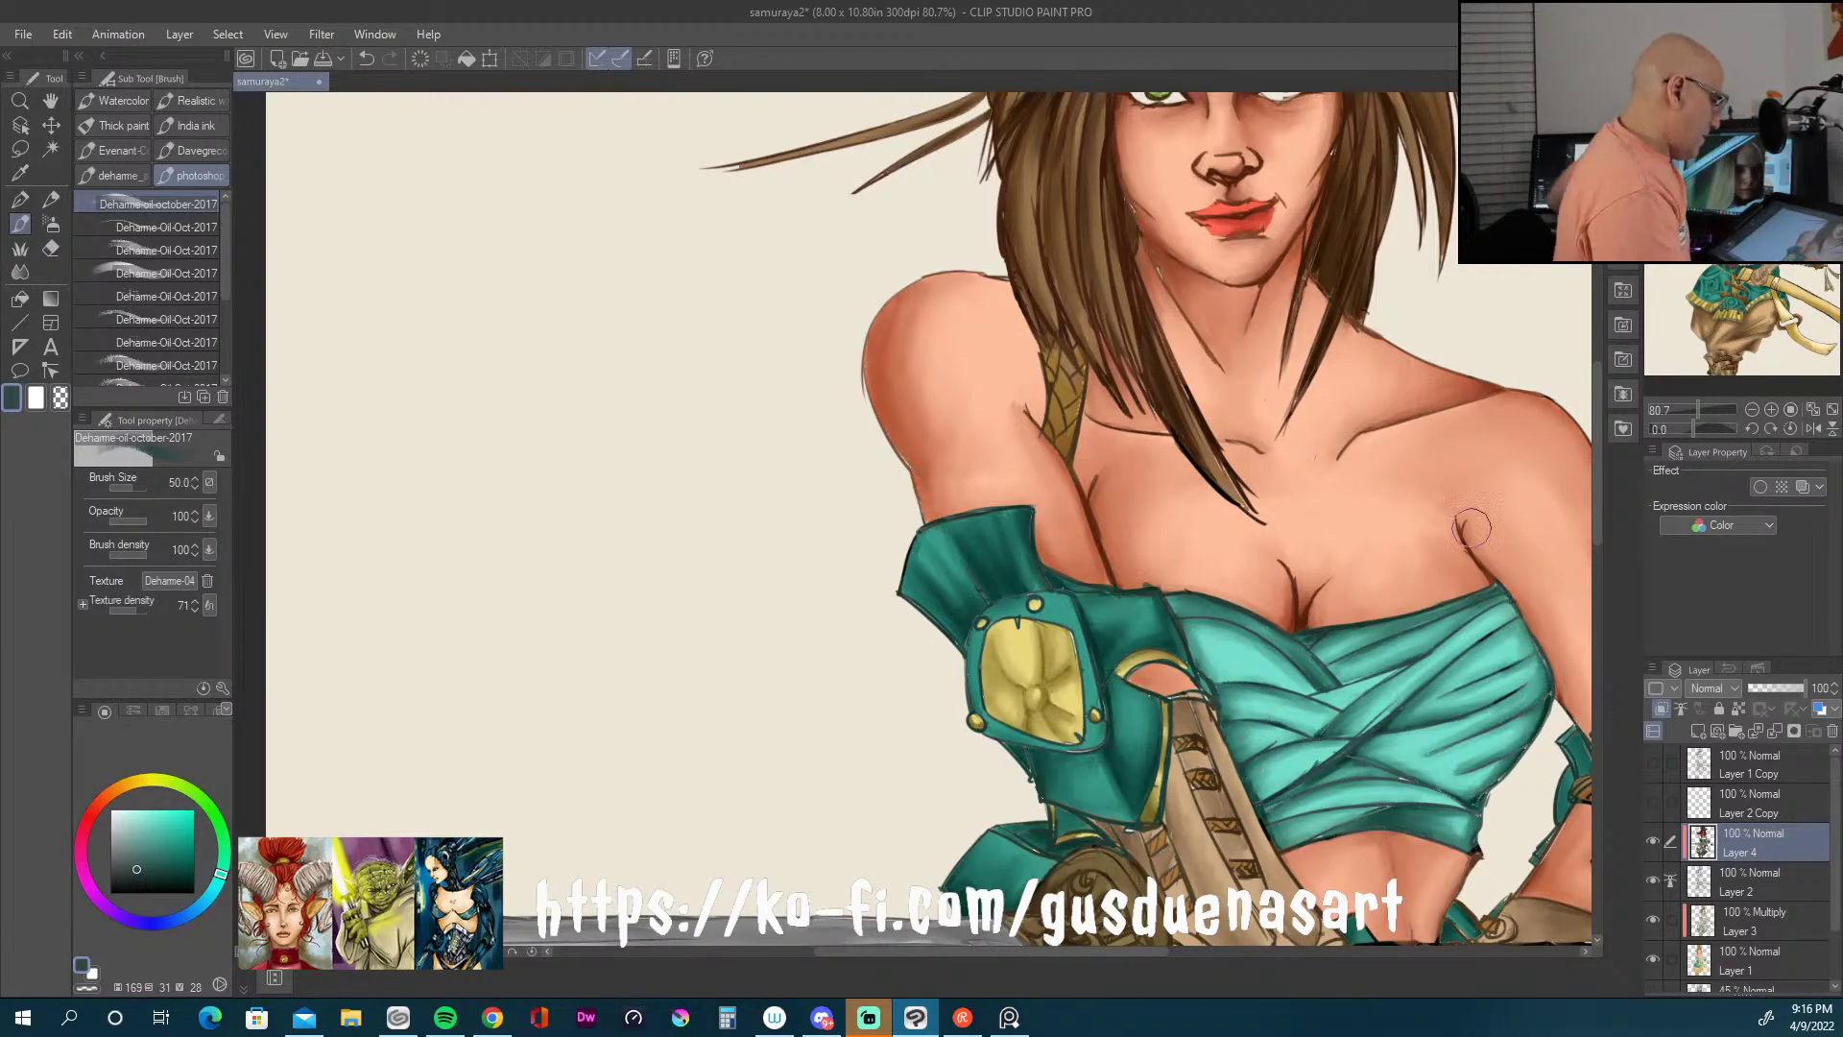
# Step: Choose a deep red, settle on (357, 74, 48), and recolour the line art of the lips
pyautogui.moveTo(1481, 300); pyautogui.dragTo(1296, 535)
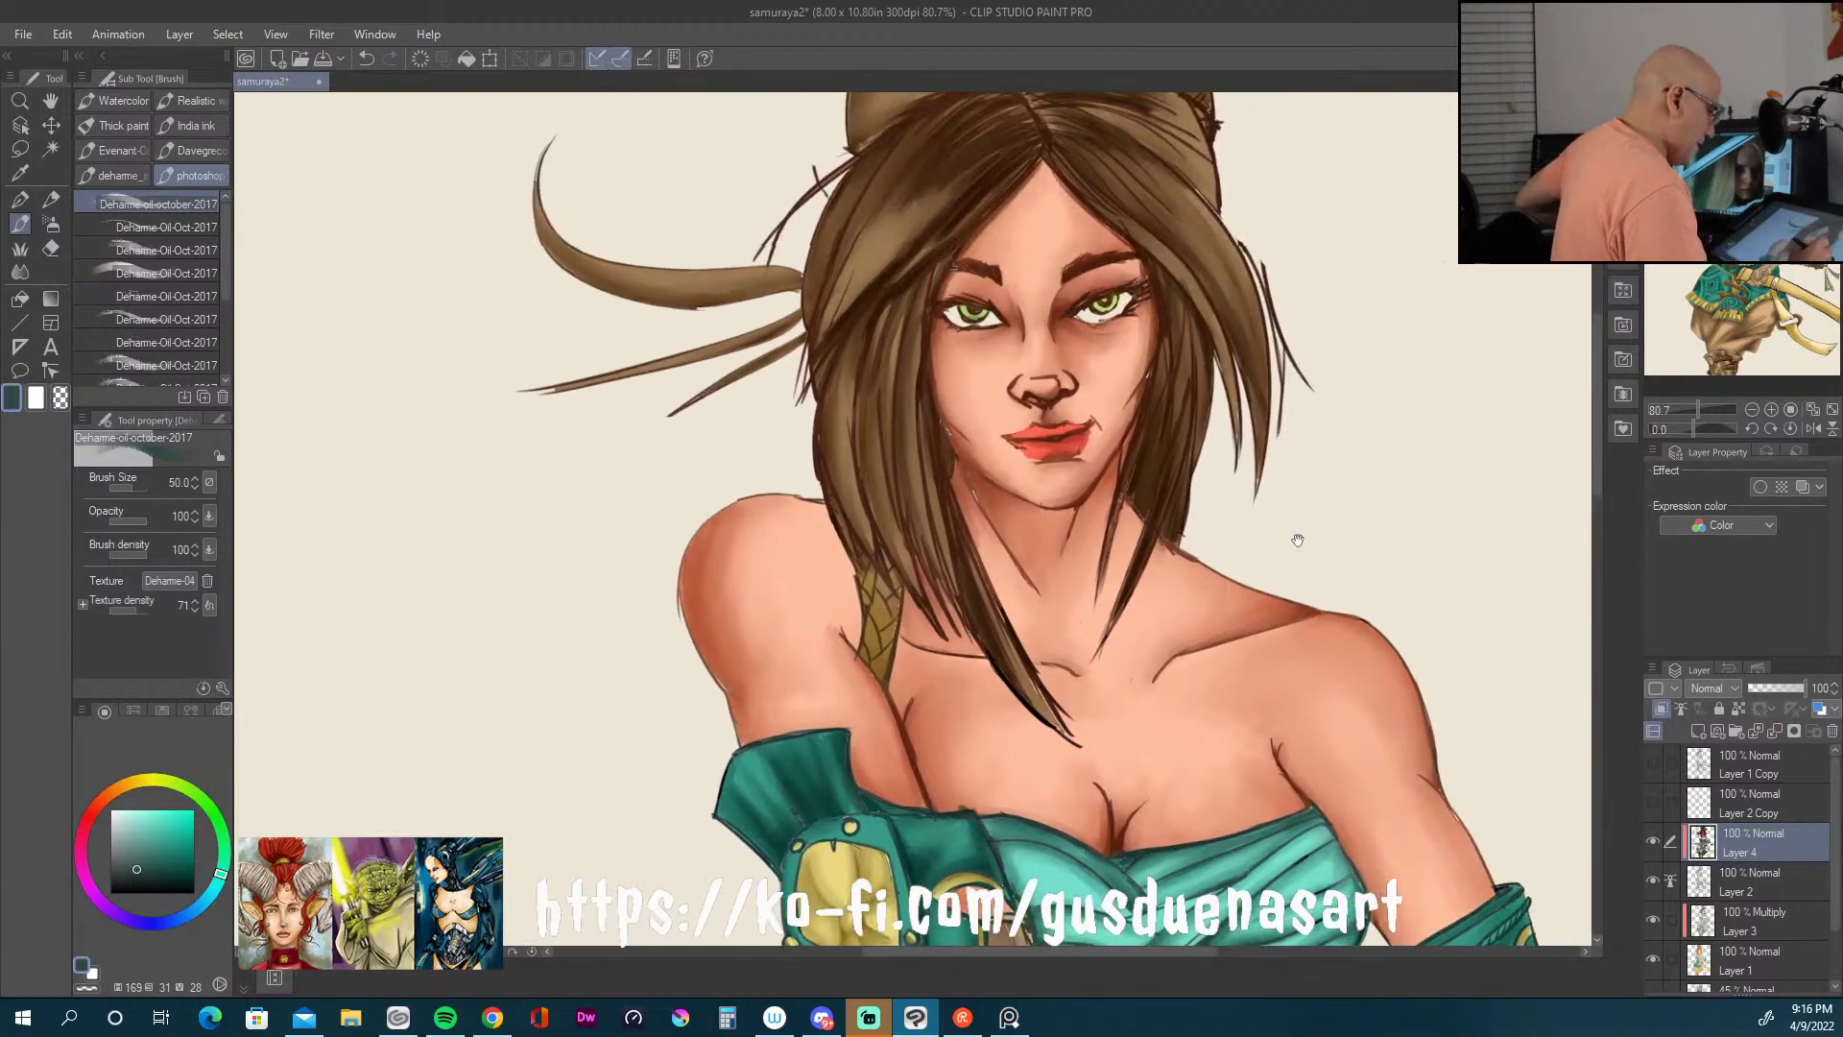
pyautogui.click(89, 818)
pyautogui.moveTo(143, 867); pyautogui.dragTo(174, 852)
pyautogui.moveTo(1041, 423)
pyautogui.mouseDown()
pyautogui.moveTo(1075, 447)
pyautogui.moveTo(1099, 422)
pyautogui.moveTo(1023, 438)
pyautogui.mouseUp()
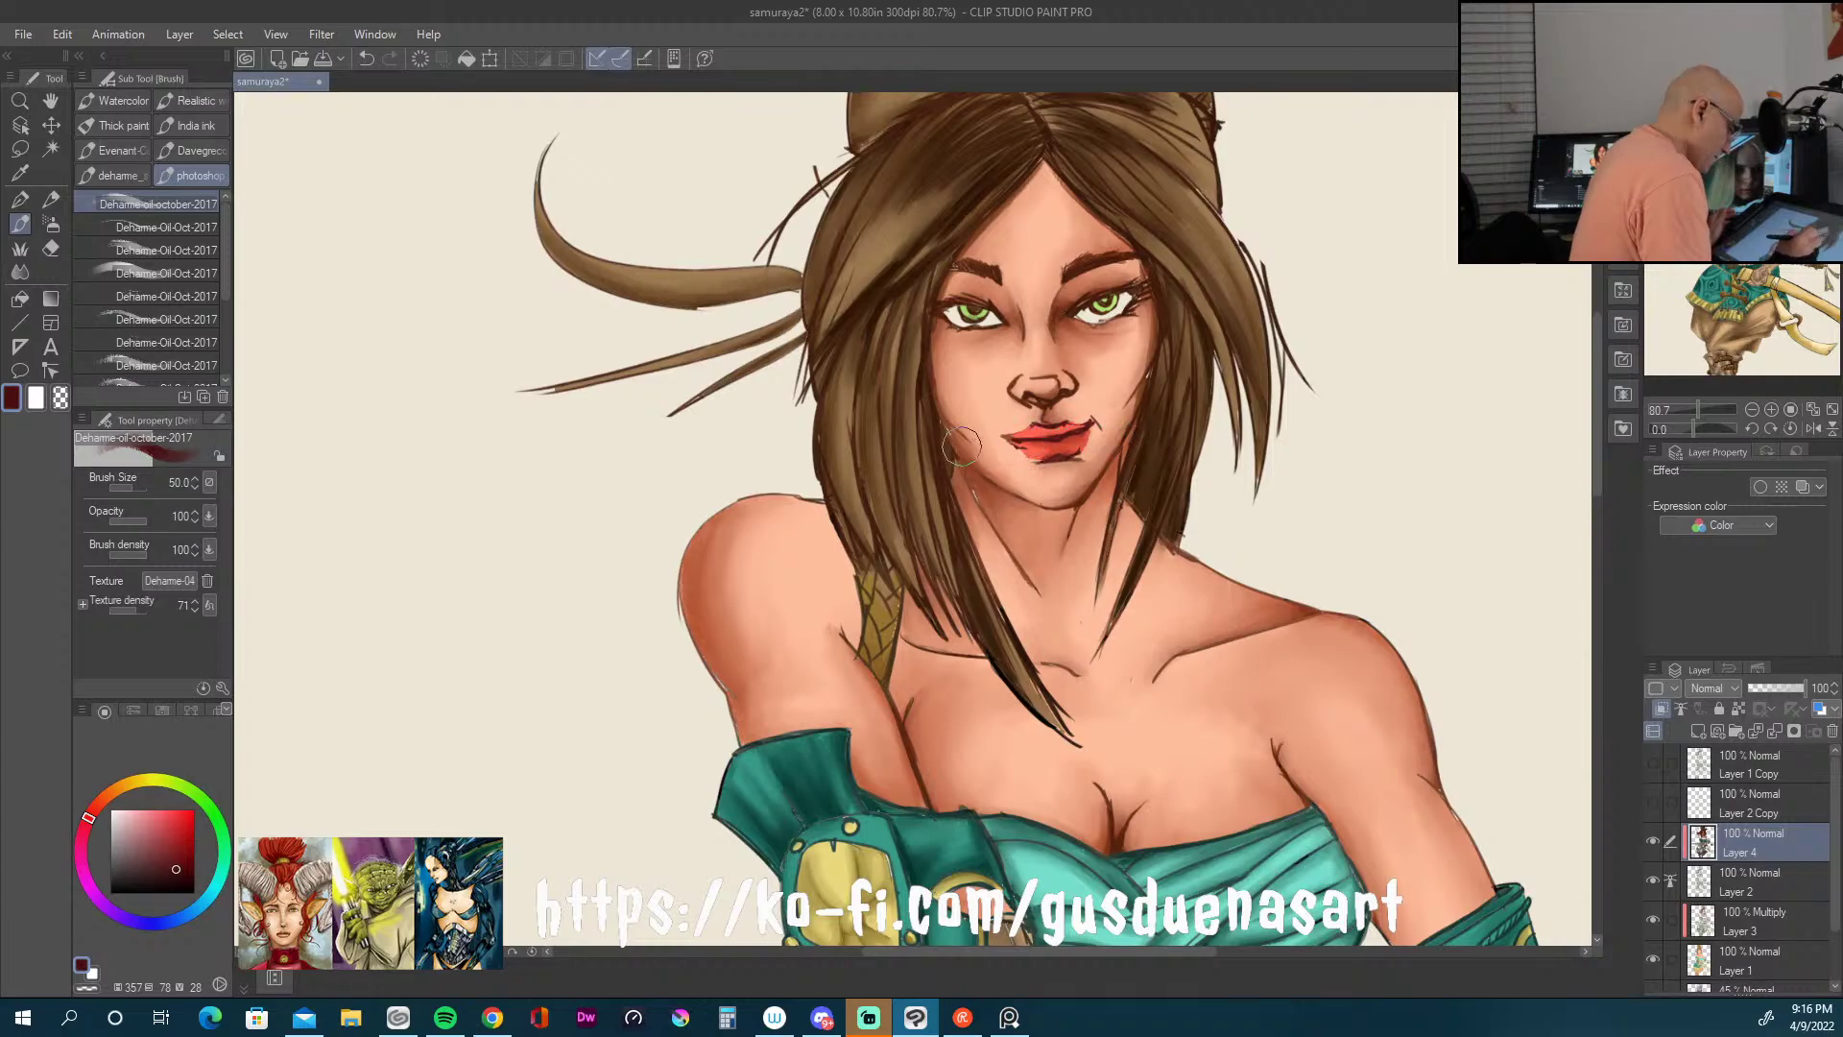
pyautogui.click(171, 853)
pyautogui.moveTo(1080, 444)
pyautogui.mouseDown()
pyautogui.moveTo(1085, 428)
pyautogui.moveTo(1063, 443)
pyautogui.mouseUp()
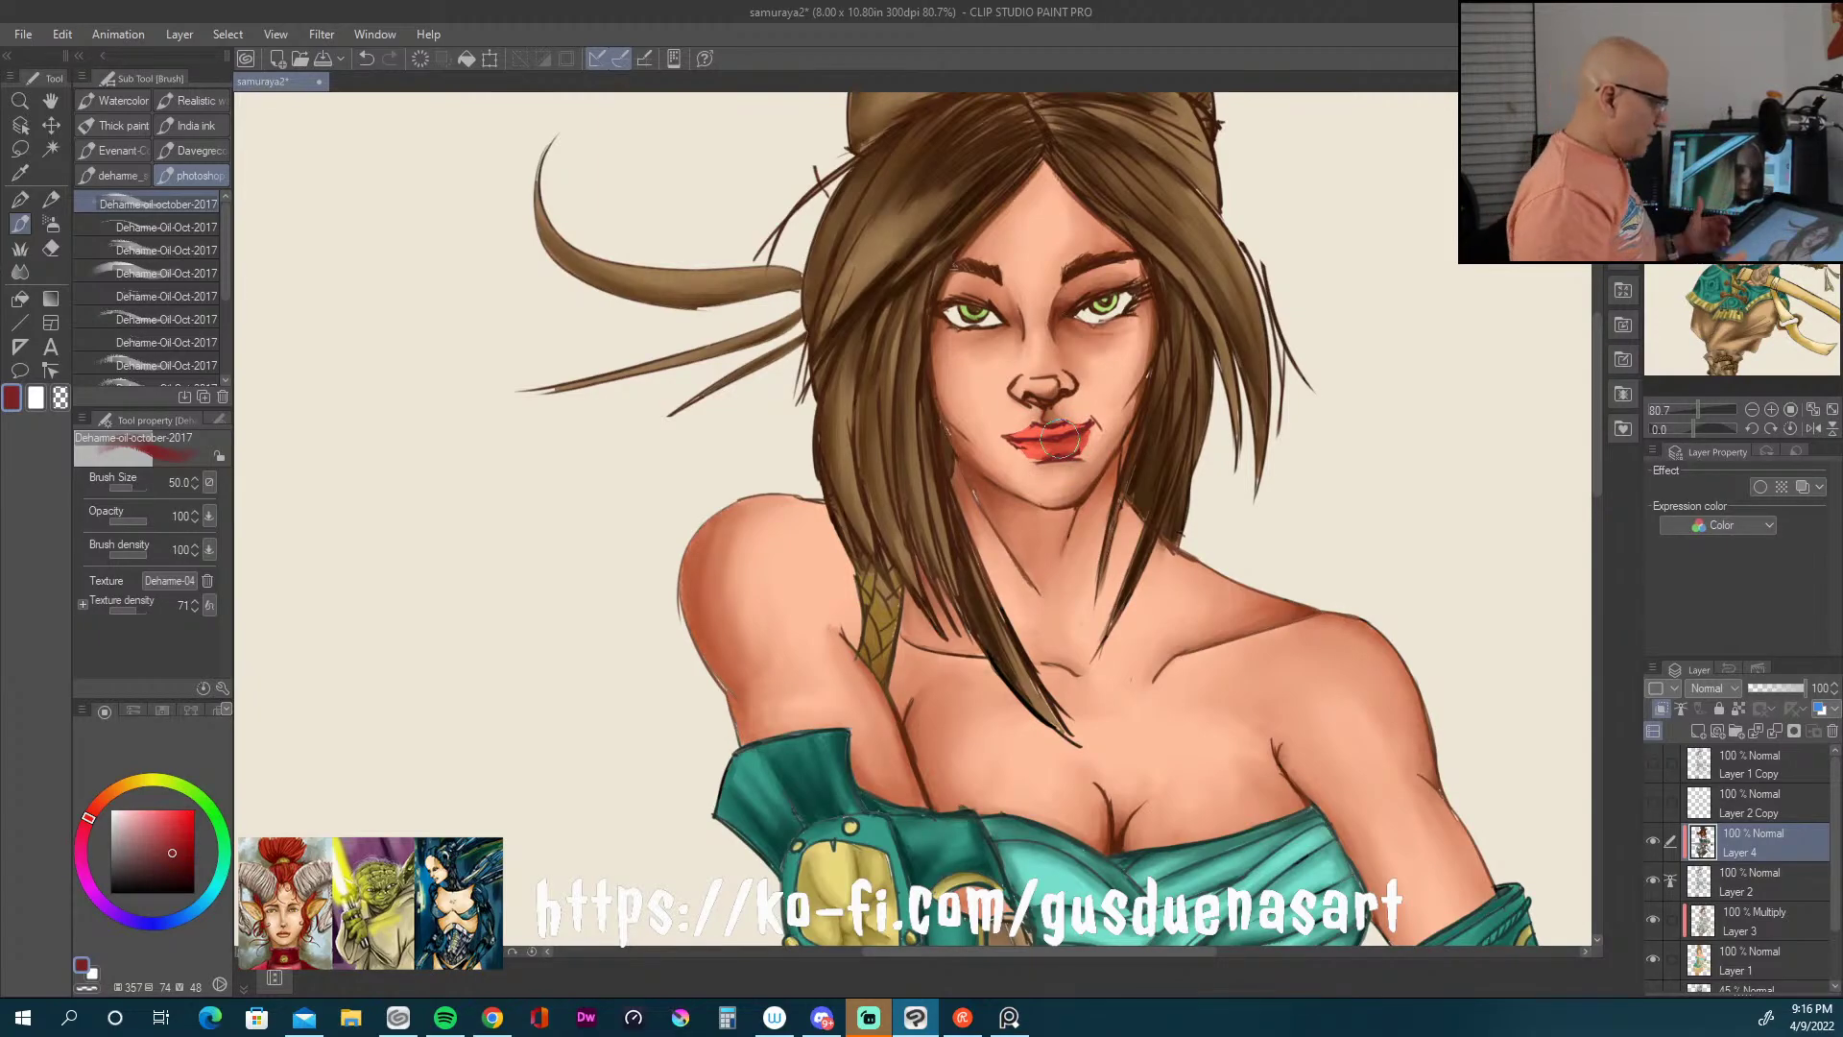
# Step: Sample the scabbard's yellow, darken it to (41, 41, 31), and recolour the outlines of the scabbard's mouth
pyautogui.moveTo(1598, 489)
pyautogui.mouseDown()
pyautogui.moveTo(1598, 745)
pyautogui.moveTo(1593, 688)
pyautogui.mouseUp()
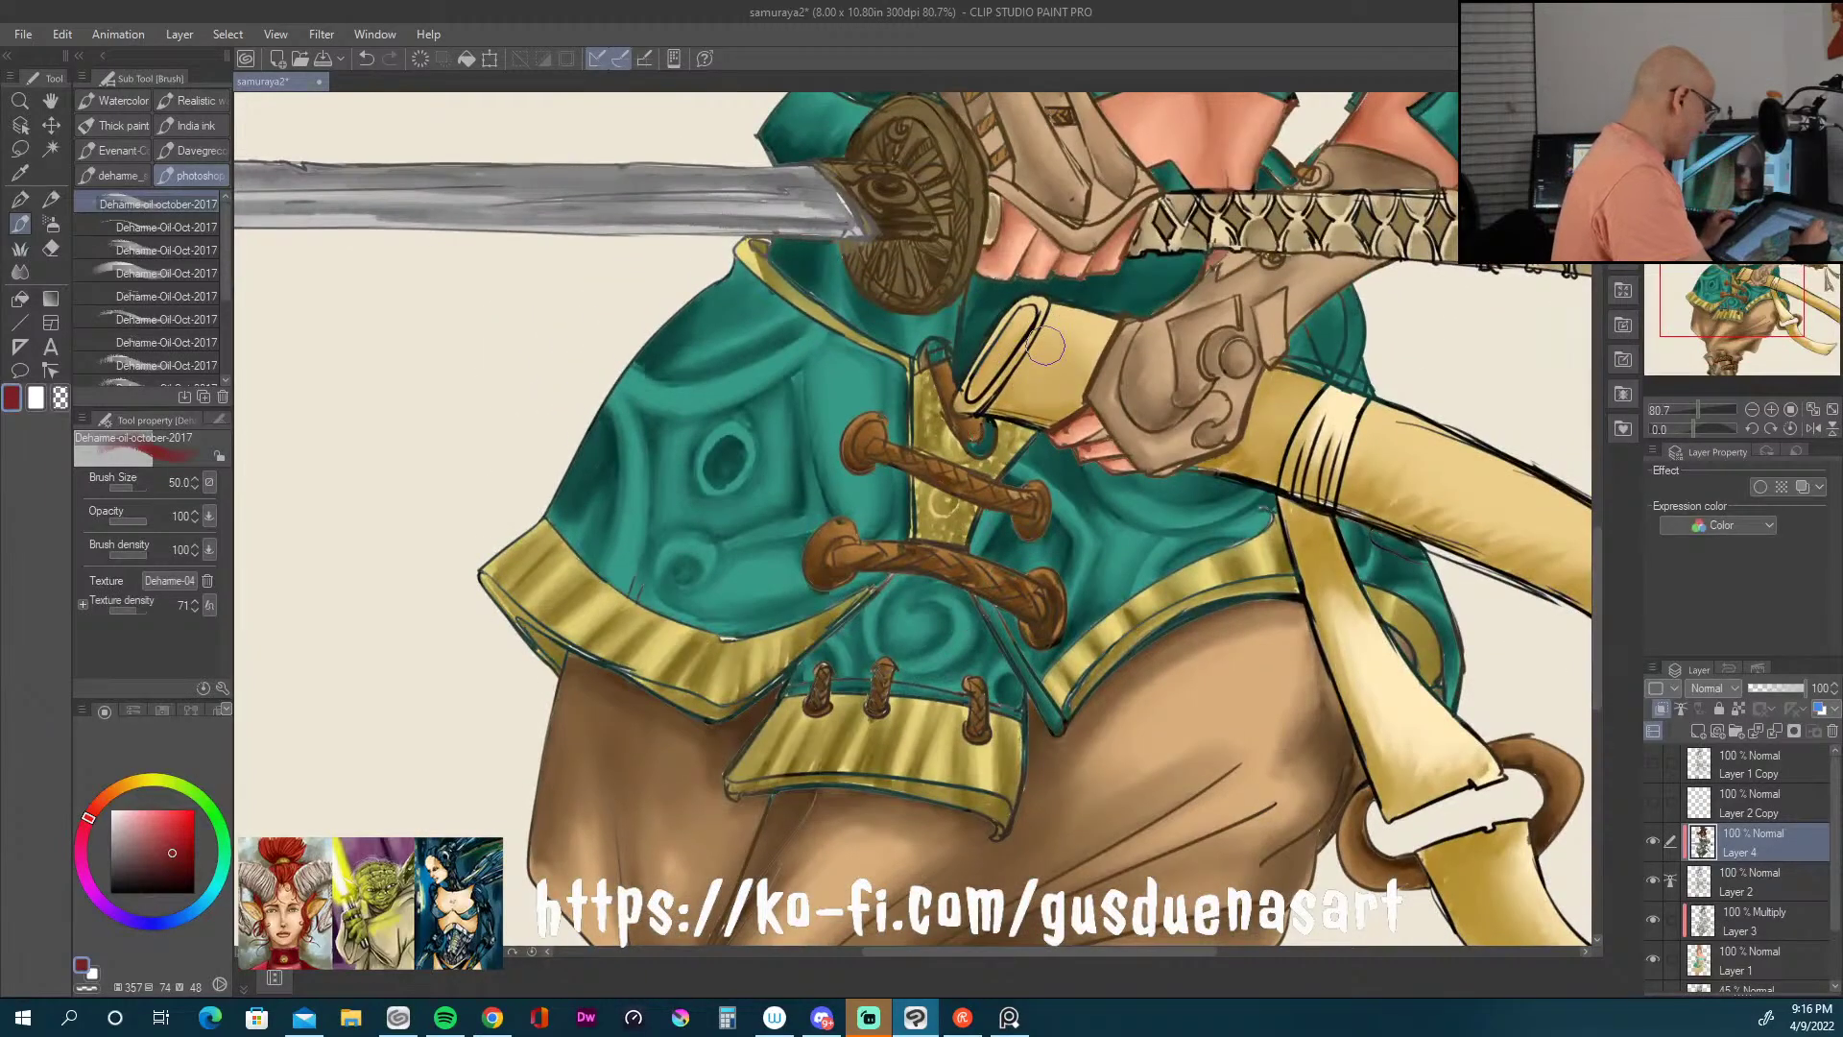
pyautogui.keyDown('alt'); pyautogui.click(1028, 384); pyautogui.keyUp('alt')
pyautogui.click(145, 867)
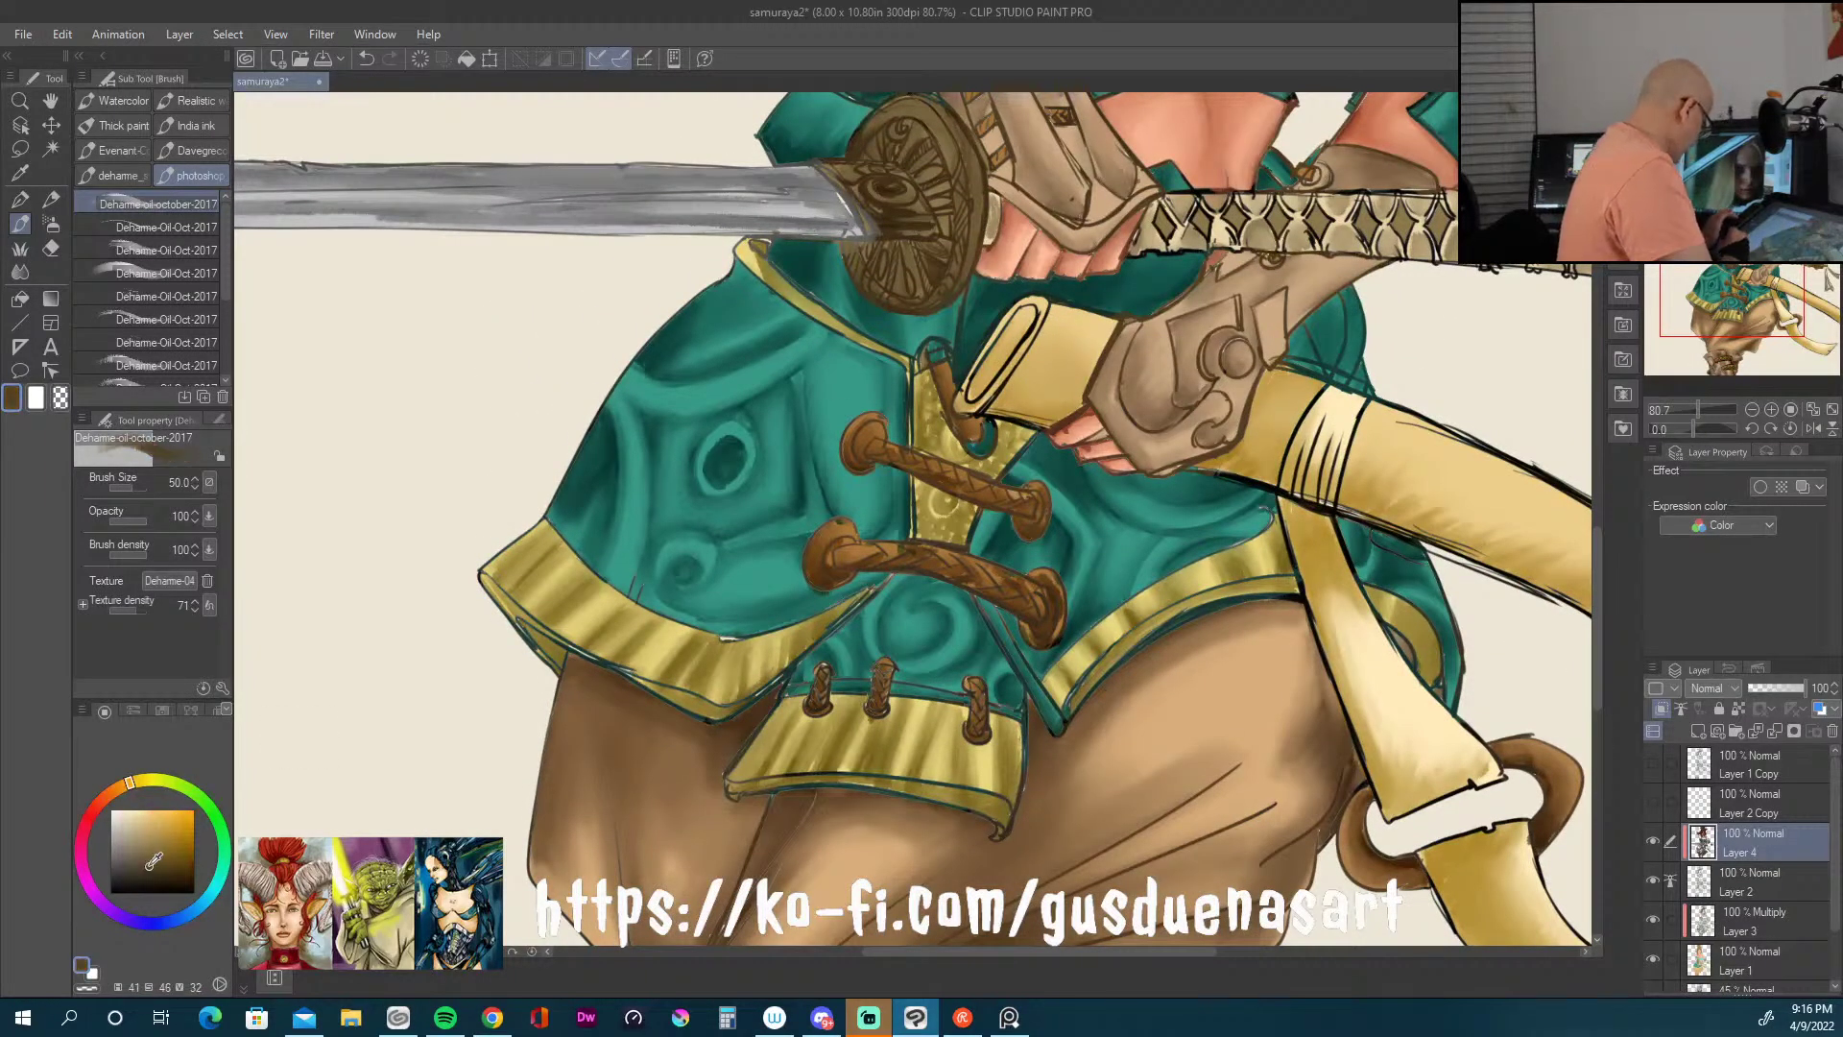
pyautogui.moveTo(1046, 317)
pyautogui.mouseDown()
pyautogui.moveTo(974, 413)
pyautogui.moveTo(969, 384)
pyautogui.moveTo(1036, 411)
pyautogui.mouseUp()
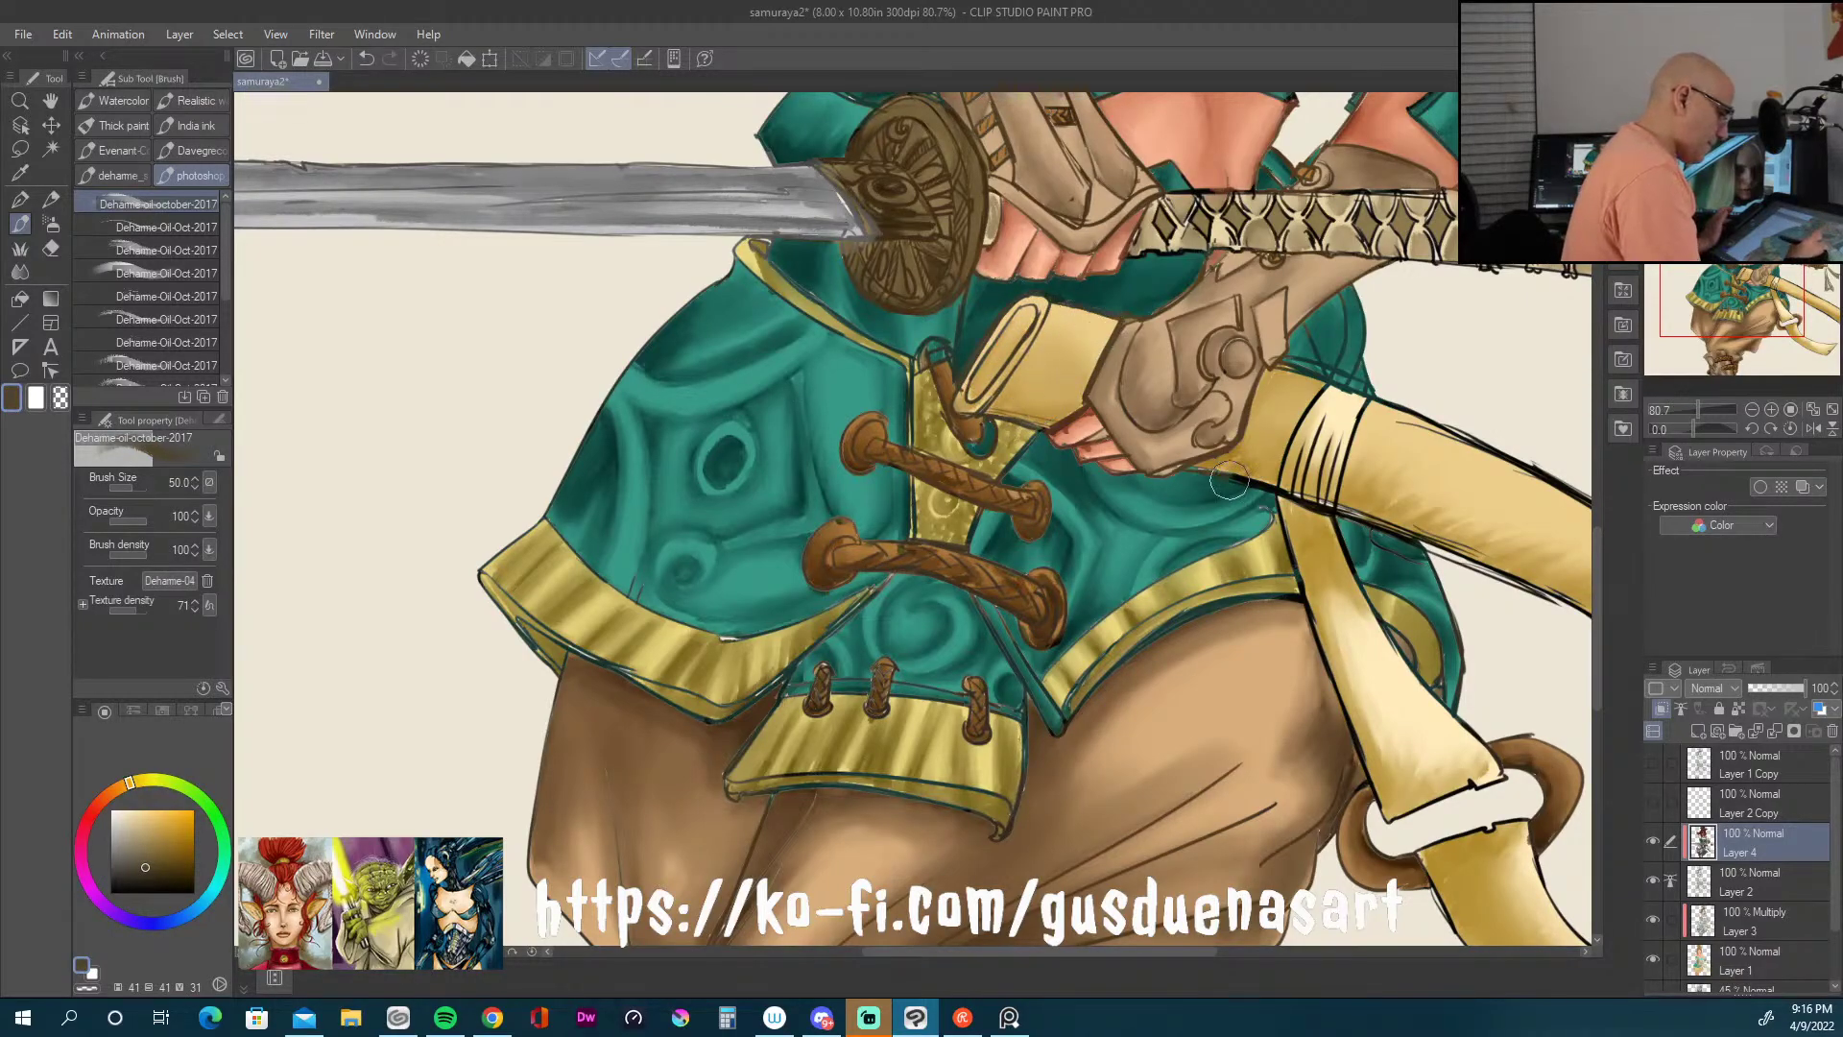
# Step: Recolour the binding lines and outlines along the scabbard's body with the dark yellow-brown
pyautogui.moveTo(1356, 377)
pyautogui.mouseDown()
pyautogui.moveTo(1315, 432)
pyautogui.moveTo(1329, 528)
pyautogui.mouseUp()
pyautogui.moveTo(1296, 355); pyautogui.dragTo(1276, 461)
pyautogui.moveTo(1382, 364); pyautogui.dragTo(1439, 428)
pyautogui.moveTo(1325, 538); pyautogui.dragTo(1478, 446)
pyautogui.moveTo(1449, 576); pyautogui.dragTo(1574, 605)
pyautogui.moveTo(1497, 485)
pyautogui.mouseDown()
pyautogui.moveTo(1574, 460)
pyautogui.moveTo(1540, 470)
pyautogui.moveTo(1474, 557)
pyautogui.mouseUp()
pyautogui.moveTo(1380, 435)
pyautogui.mouseDown()
pyautogui.moveTo(1307, 552)
pyautogui.moveTo(1386, 827)
pyautogui.moveTo(1507, 779)
pyautogui.moveTo(1382, 636)
pyautogui.moveTo(1401, 671)
pyautogui.moveTo(1341, 538)
pyautogui.mouseUp()
# Step: Recolour the outlines of the hanging sash and its curled end, plus the remaining black edges of the scabbard
pyautogui.moveTo(1517, 768); pyautogui.dragTo(1357, 680)
pyautogui.moveTo(1285, 514); pyautogui.dragTo(1303, 615)
pyautogui.moveTo(1406, 827)
pyautogui.mouseDown()
pyautogui.moveTo(1531, 806)
pyautogui.moveTo(1154, 583)
pyautogui.mouseUp()
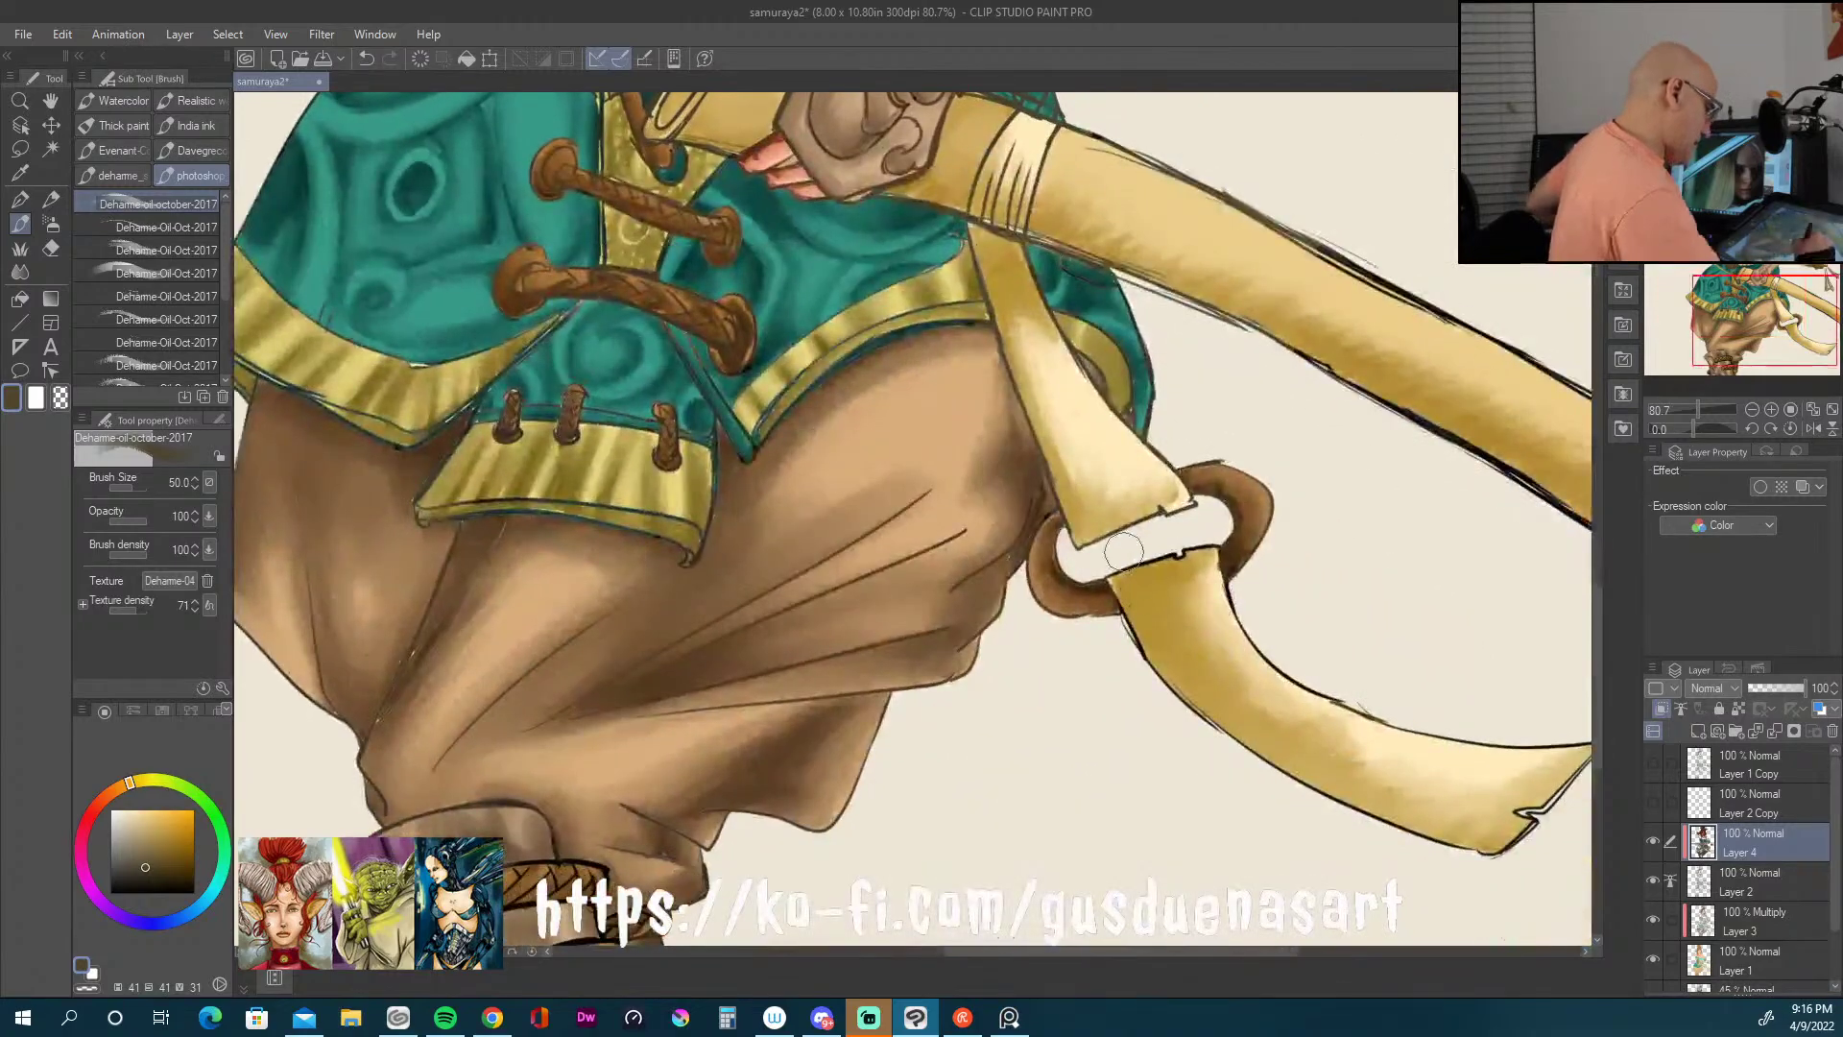
pyautogui.moveTo(1229, 740)
pyautogui.mouseDown()
pyautogui.moveTo(1510, 855)
pyautogui.moveTo(1565, 790)
pyautogui.mouseUp()
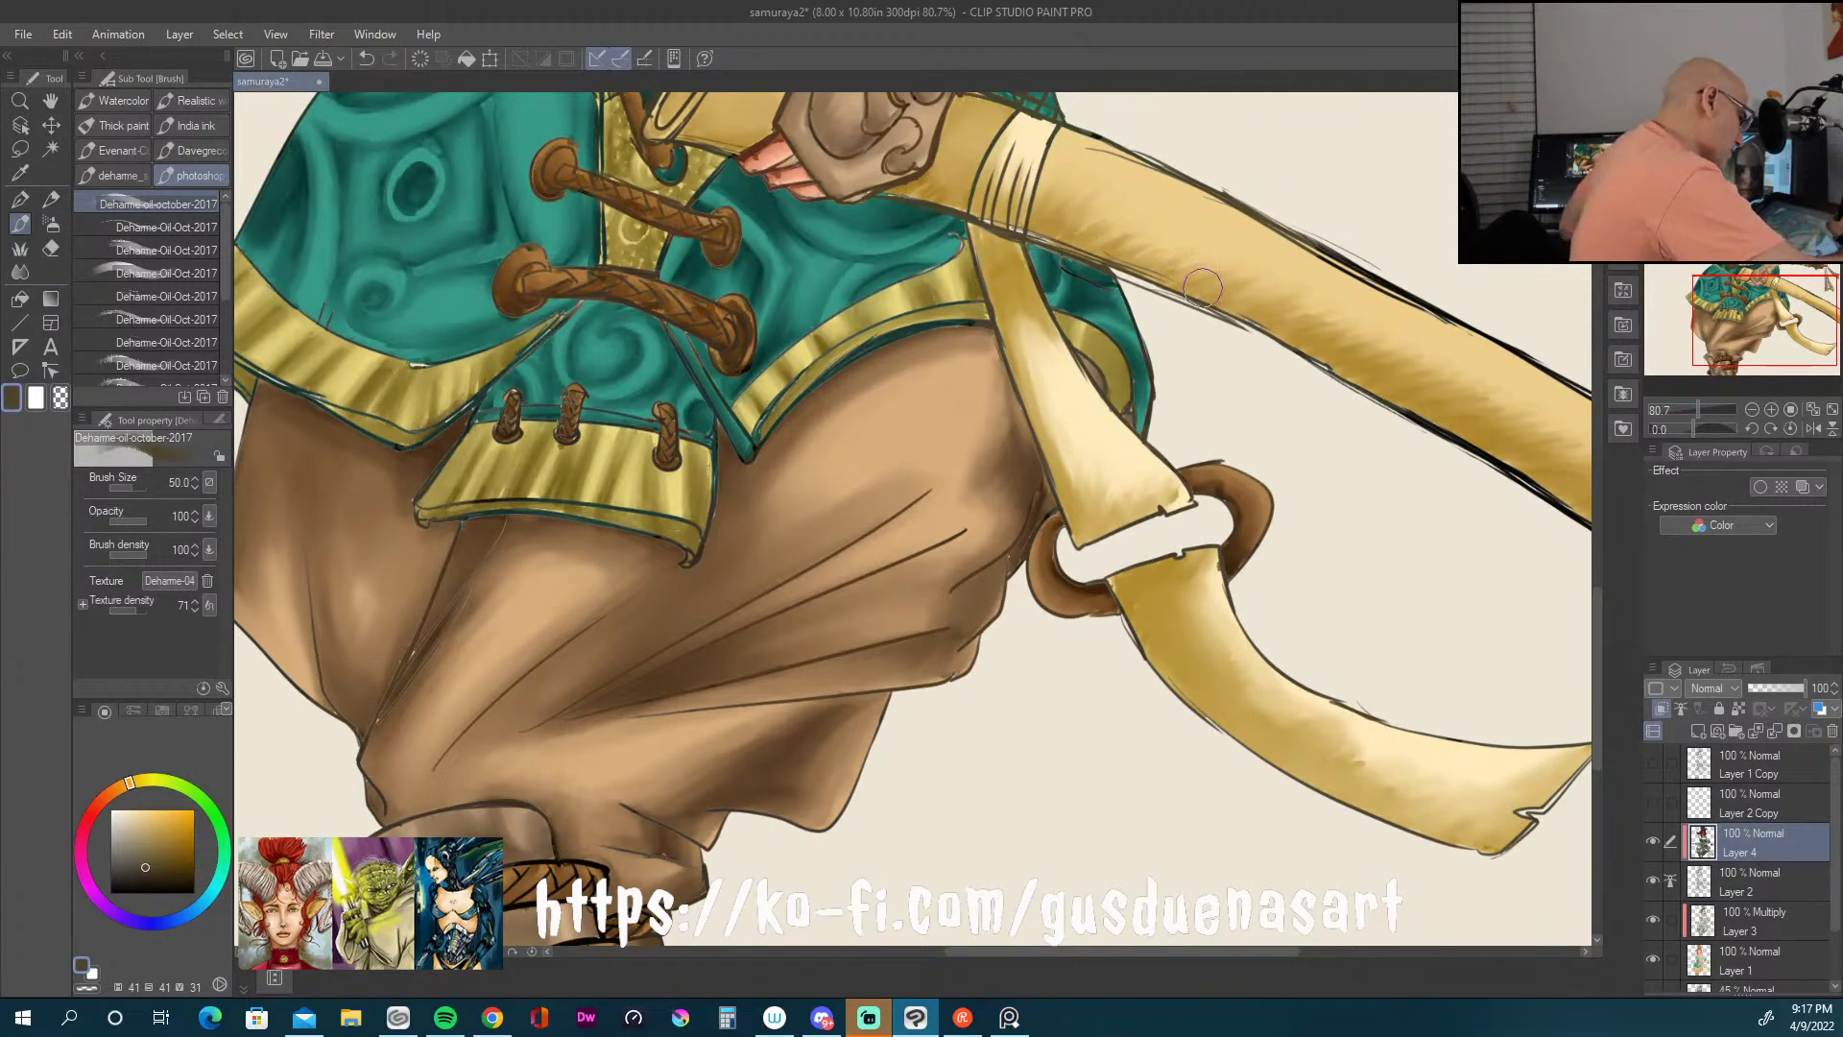
pyautogui.moveTo(1358, 283)
pyautogui.mouseDown()
pyautogui.moveTo(1588, 389)
pyautogui.moveTo(1449, 317)
pyautogui.mouseUp()
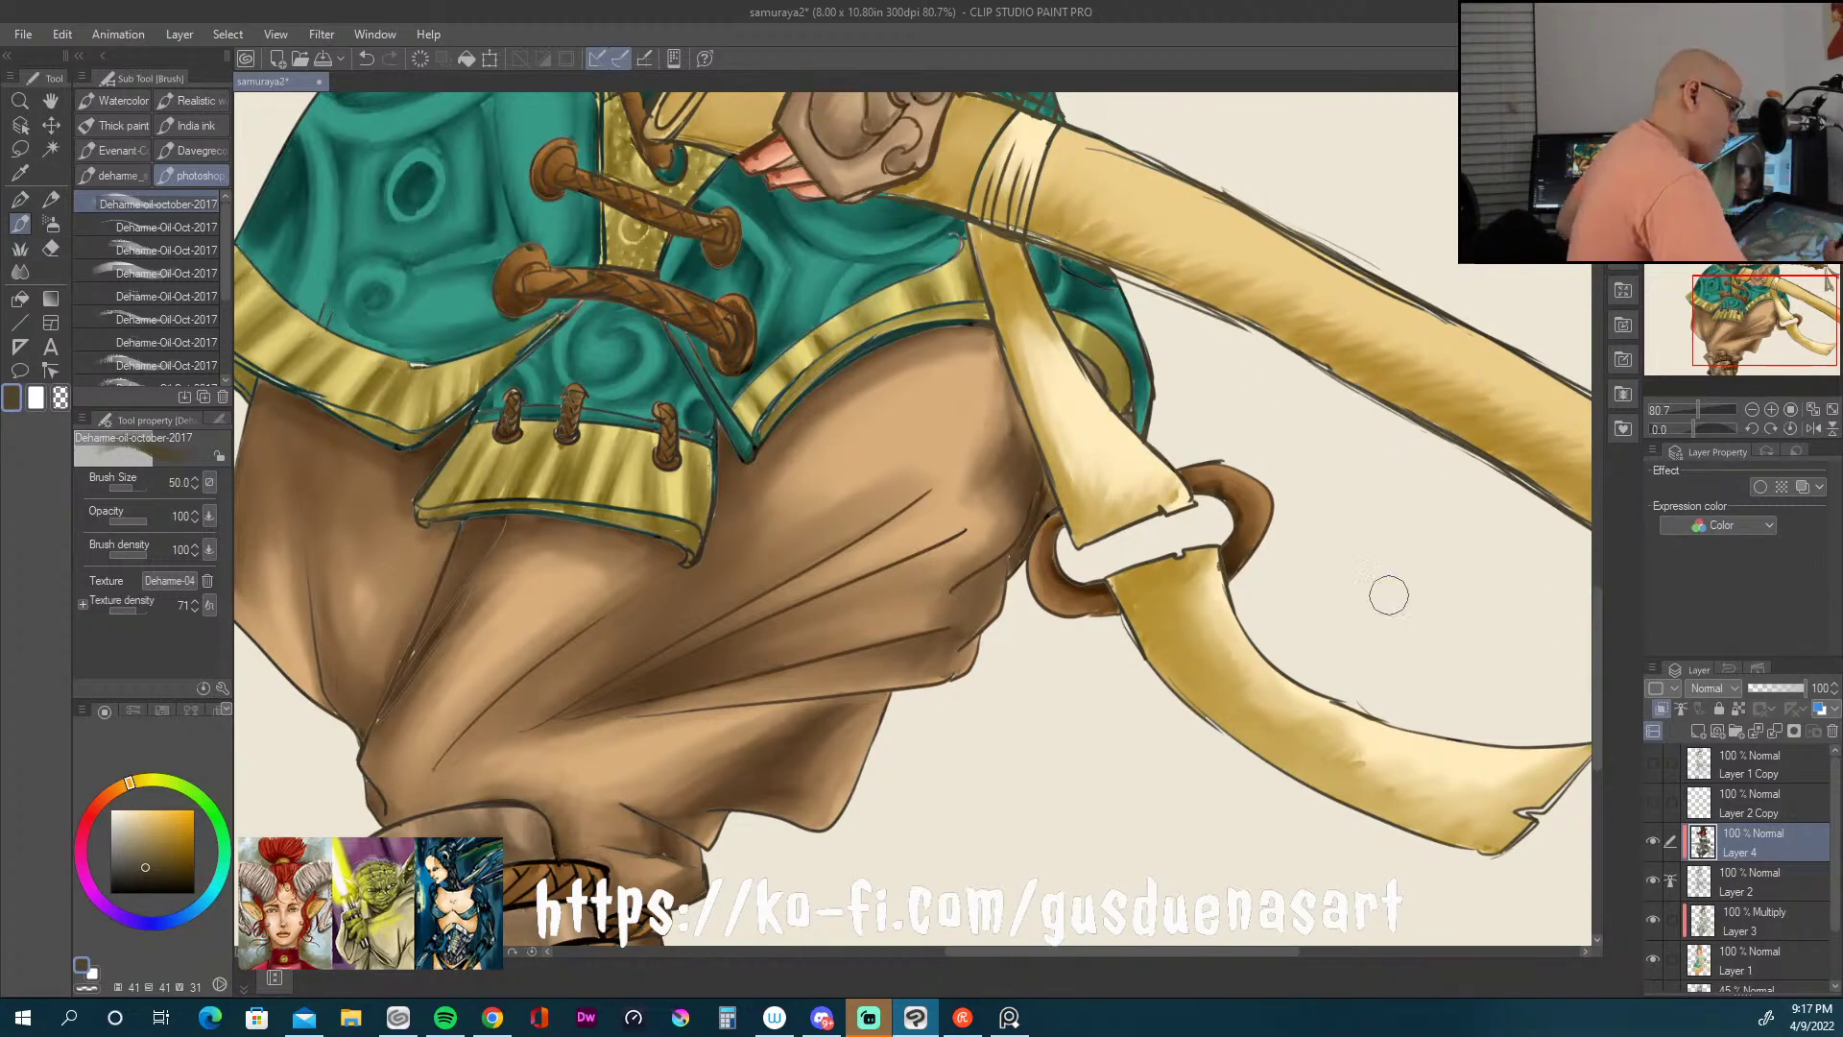
# Step: Recolour the line art of the two pommel tassels and the sword handle's wrapping with the same dark yellow-brown
pyautogui.moveTo(1452, 494); pyautogui.dragTo(1190, 658)
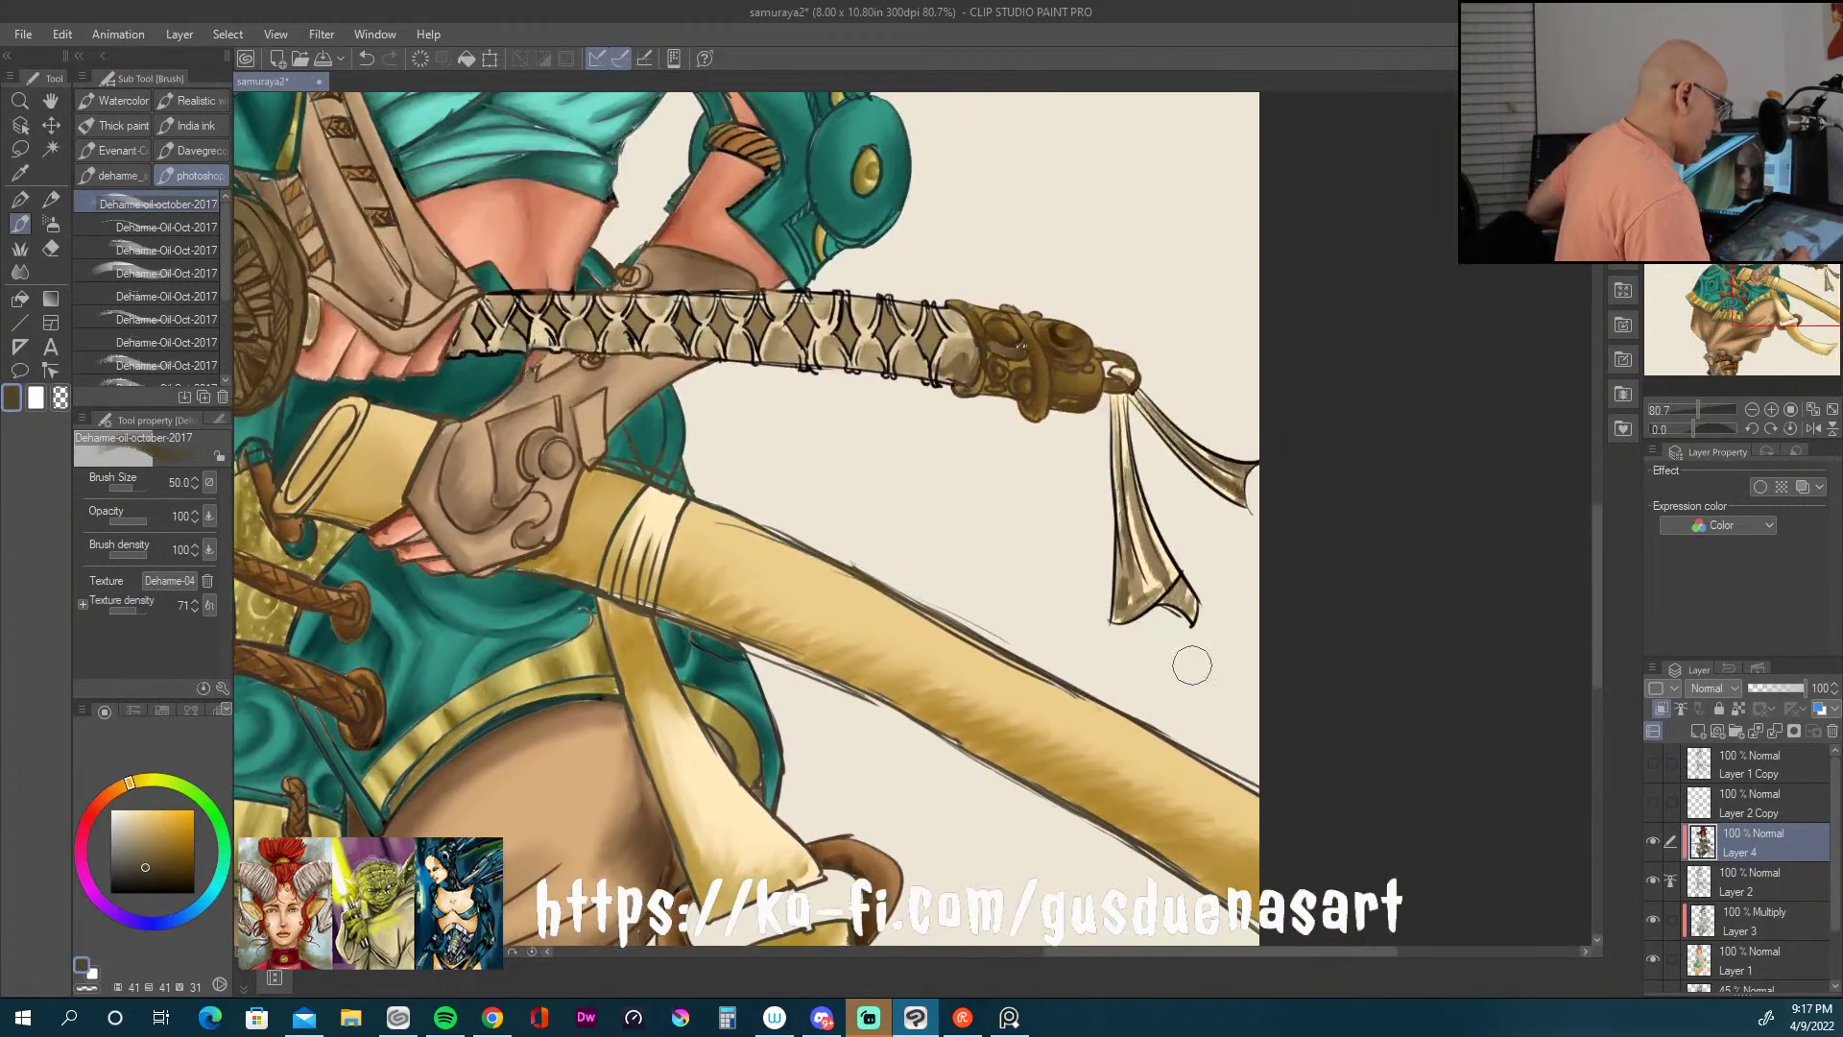
pyautogui.moveTo(1113, 398); pyautogui.dragTo(1125, 624)
pyautogui.moveTo(1138, 547); pyautogui.dragTo(1170, 614)
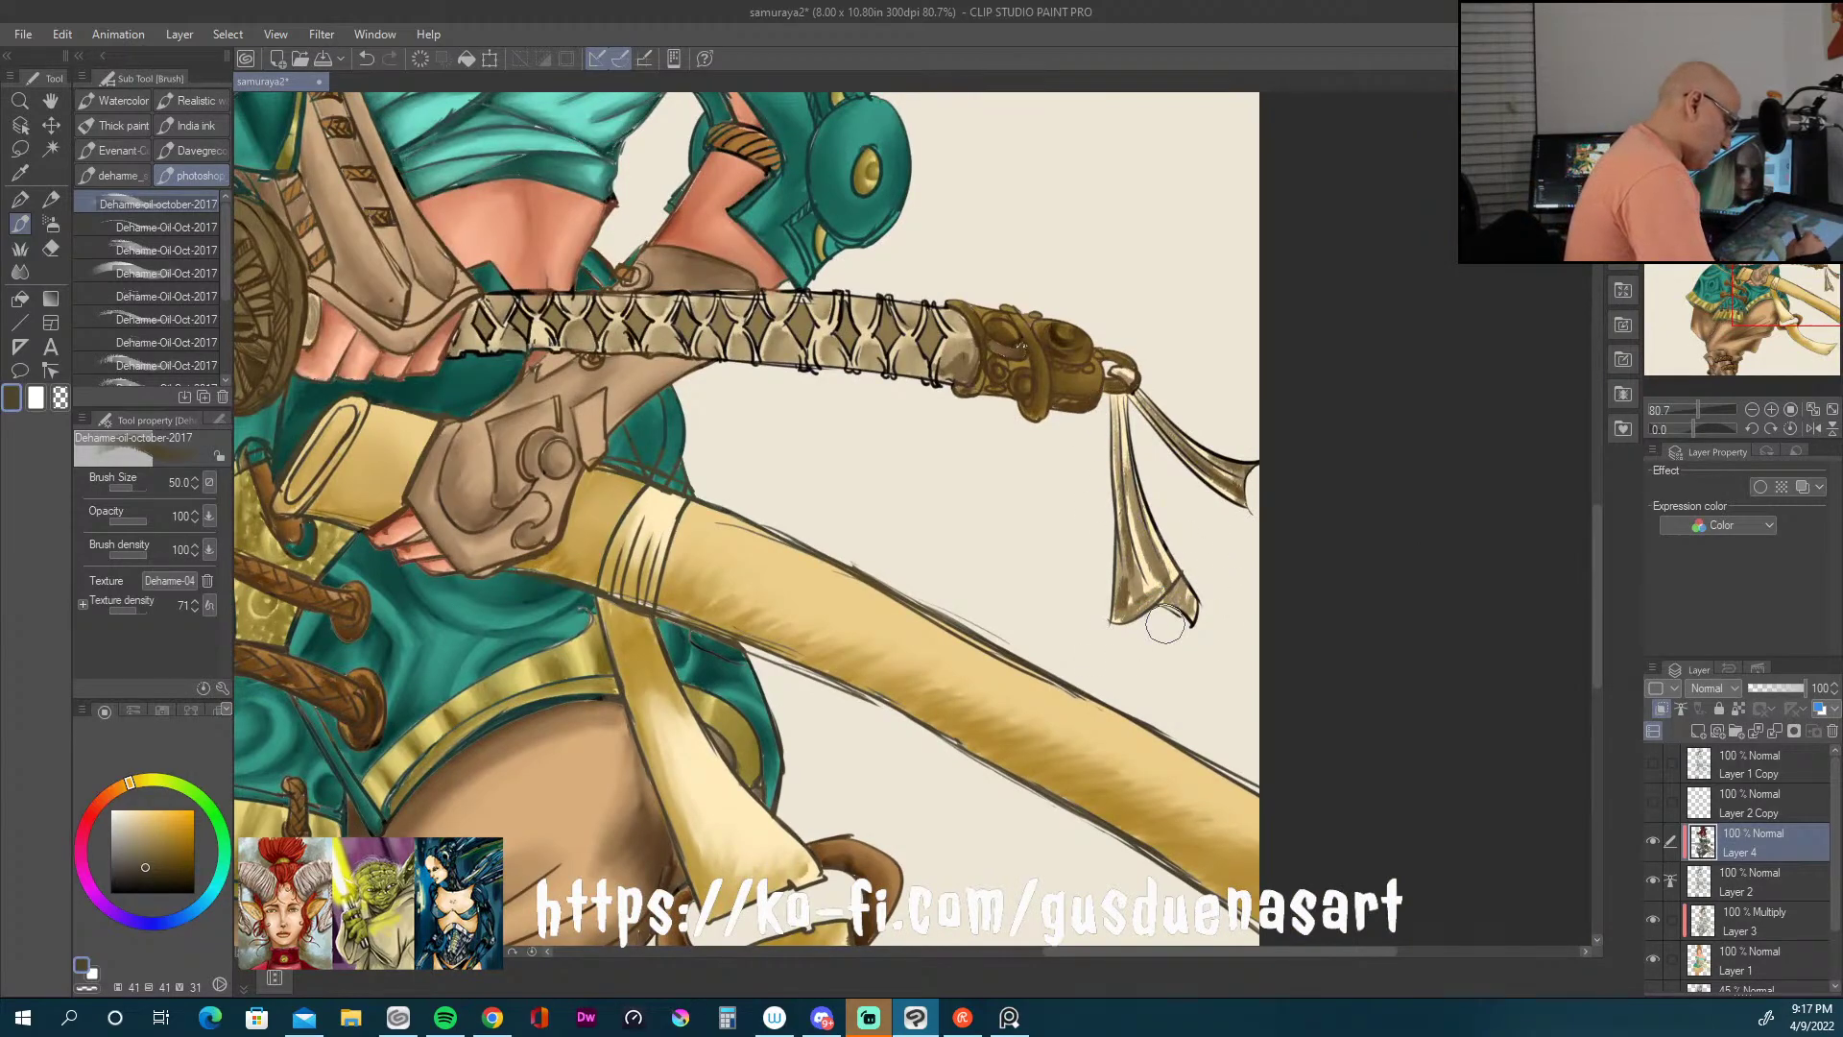
pyautogui.moveTo(1150, 486)
pyautogui.mouseDown()
pyautogui.moveTo(1232, 502)
pyautogui.moveTo(1254, 473)
pyautogui.moveTo(1246, 451)
pyautogui.moveTo(1193, 451)
pyautogui.mouseUp()
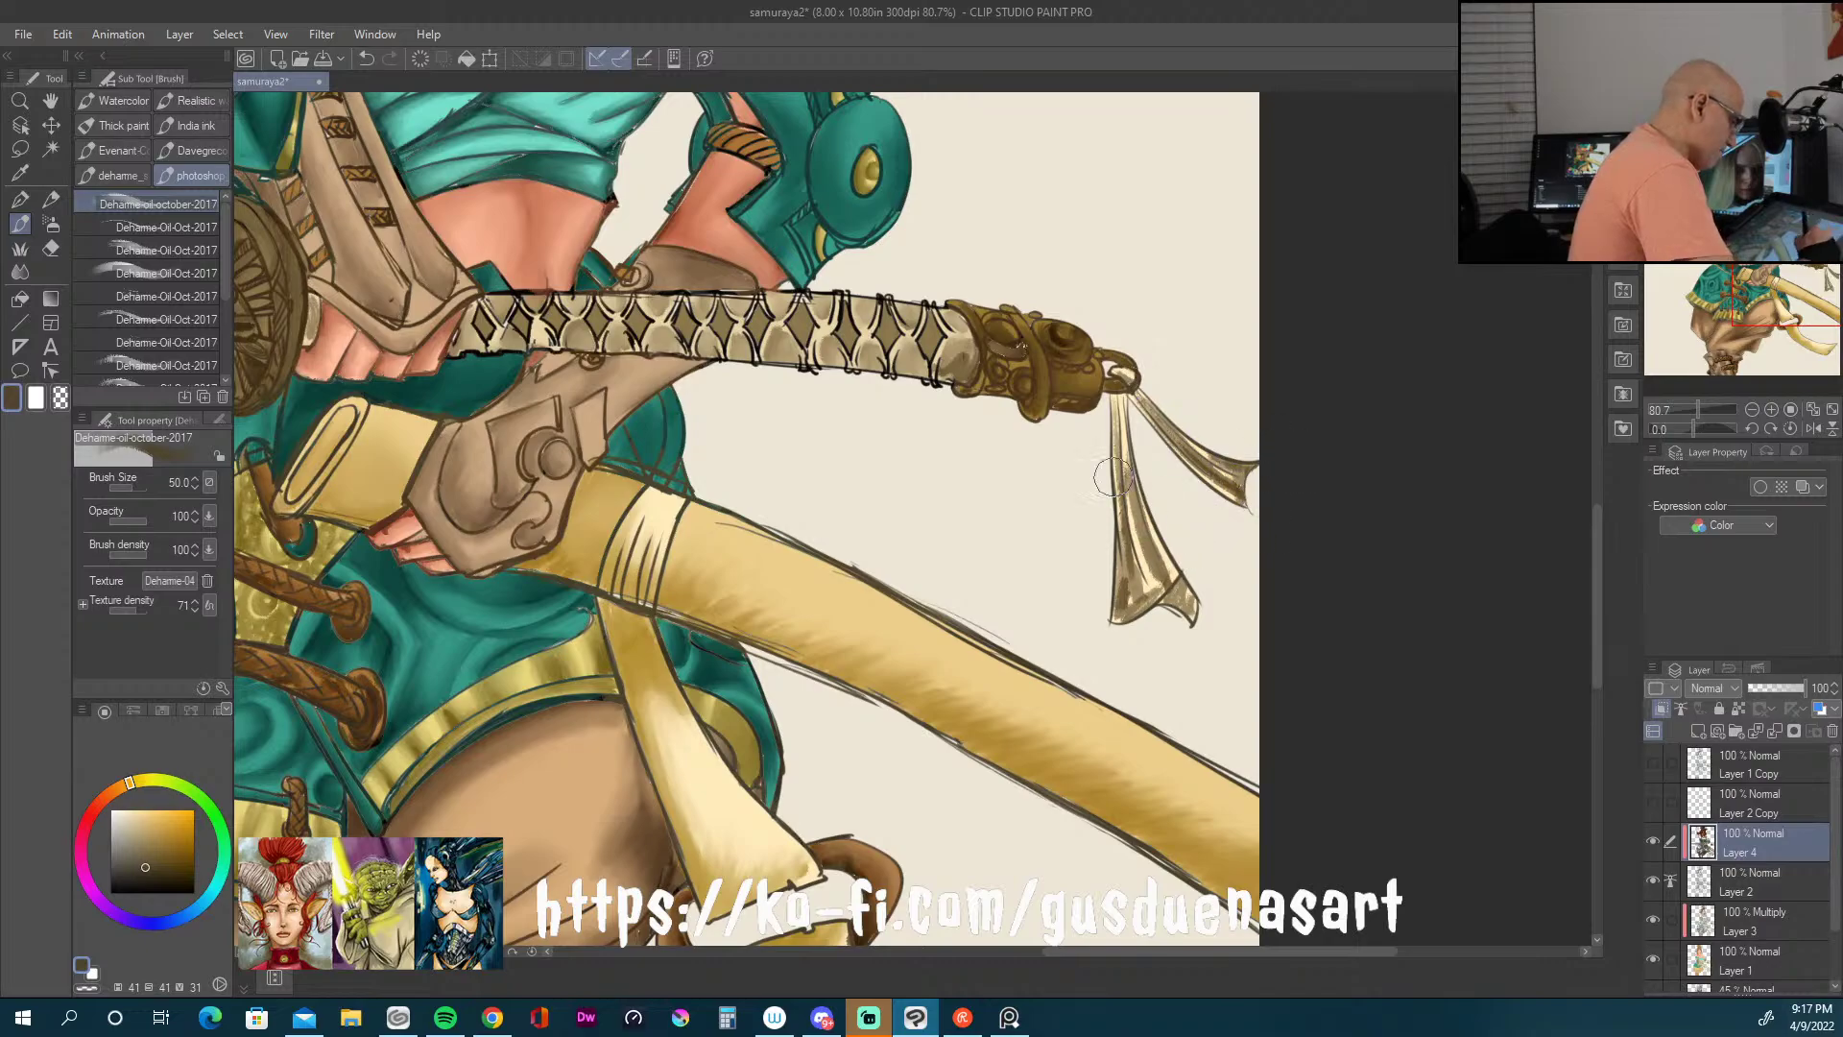
pyautogui.moveTo(931, 293)
pyautogui.mouseDown()
pyautogui.moveTo(773, 389)
pyautogui.moveTo(806, 307)
pyautogui.moveTo(737, 298)
pyautogui.moveTo(672, 345)
pyautogui.moveTo(661, 305)
pyautogui.moveTo(628, 295)
pyautogui.moveTo(506, 341)
pyautogui.moveTo(515, 304)
pyautogui.moveTo(465, 356)
pyautogui.mouseUp()
pyautogui.moveTo(897, 355)
pyautogui.mouseDown()
pyautogui.moveTo(917, 293)
pyautogui.moveTo(931, 350)
pyautogui.mouseUp()
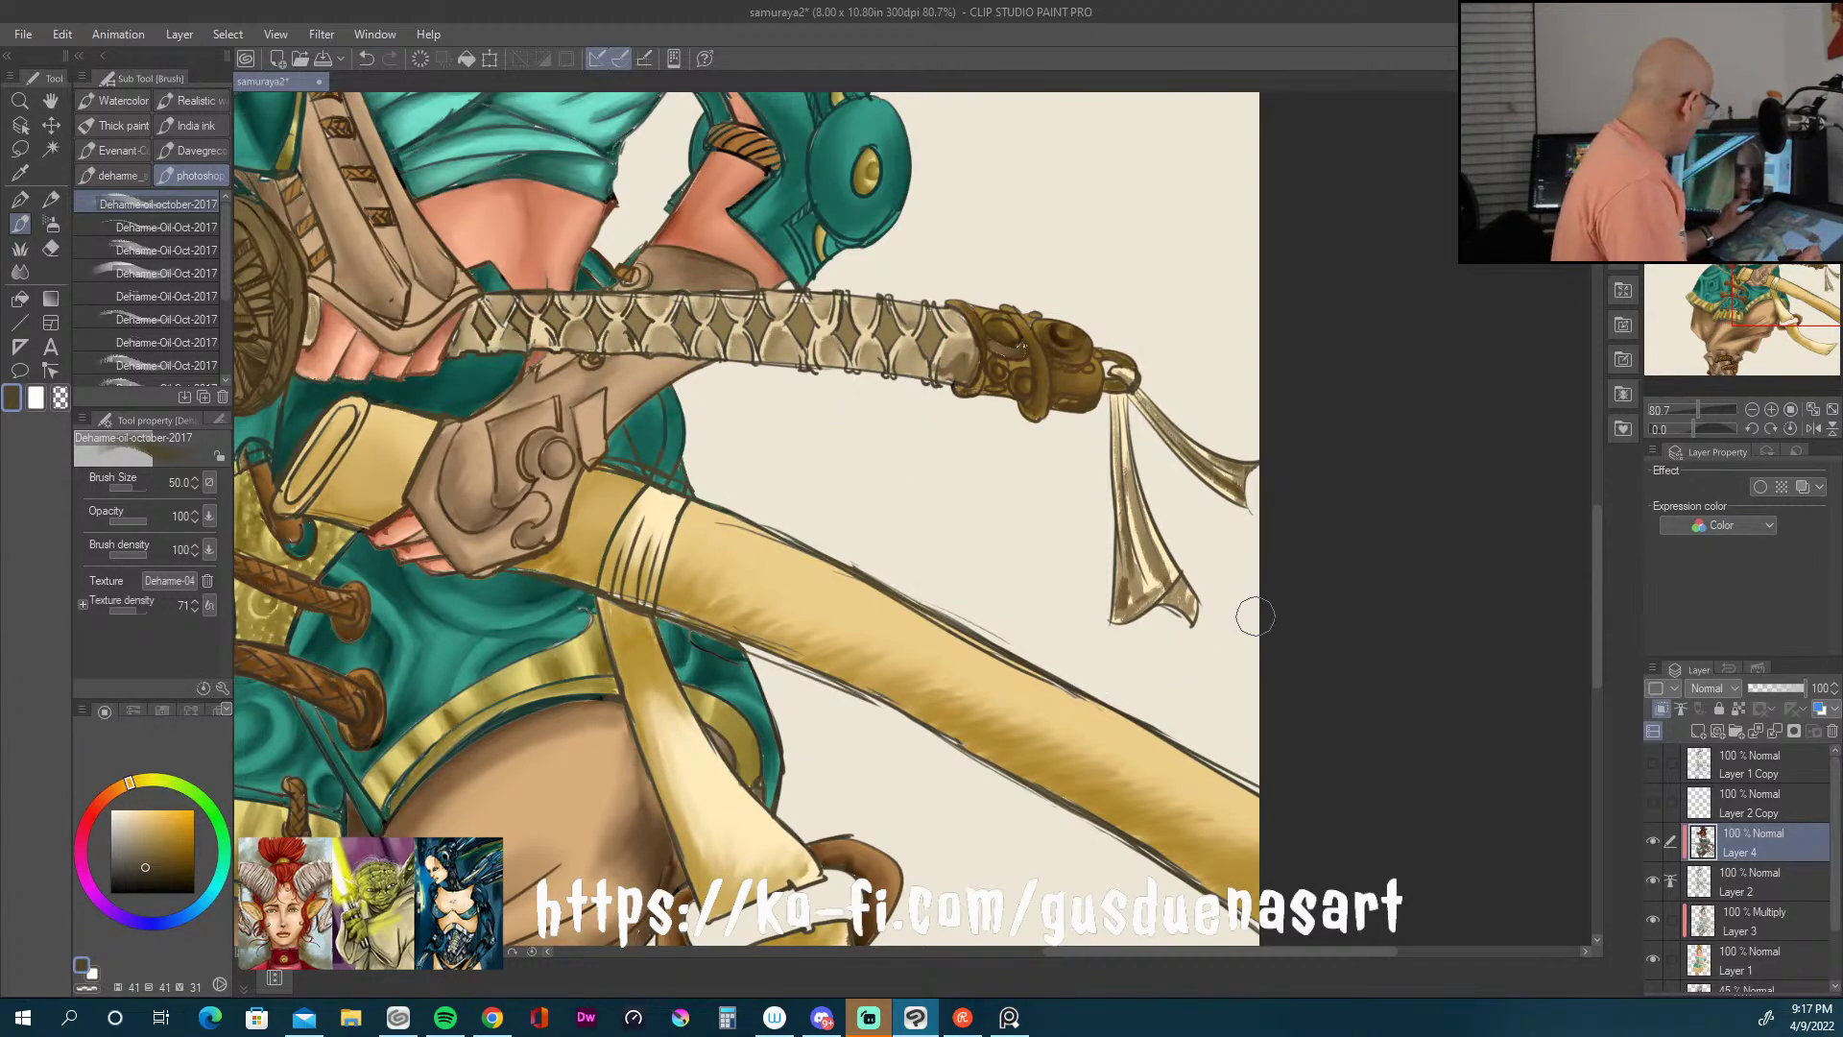
# Step: Duplicate Layer 4, Layer 2 and Layer 3 together
pyautogui.scroll(-5, 1248, 626)
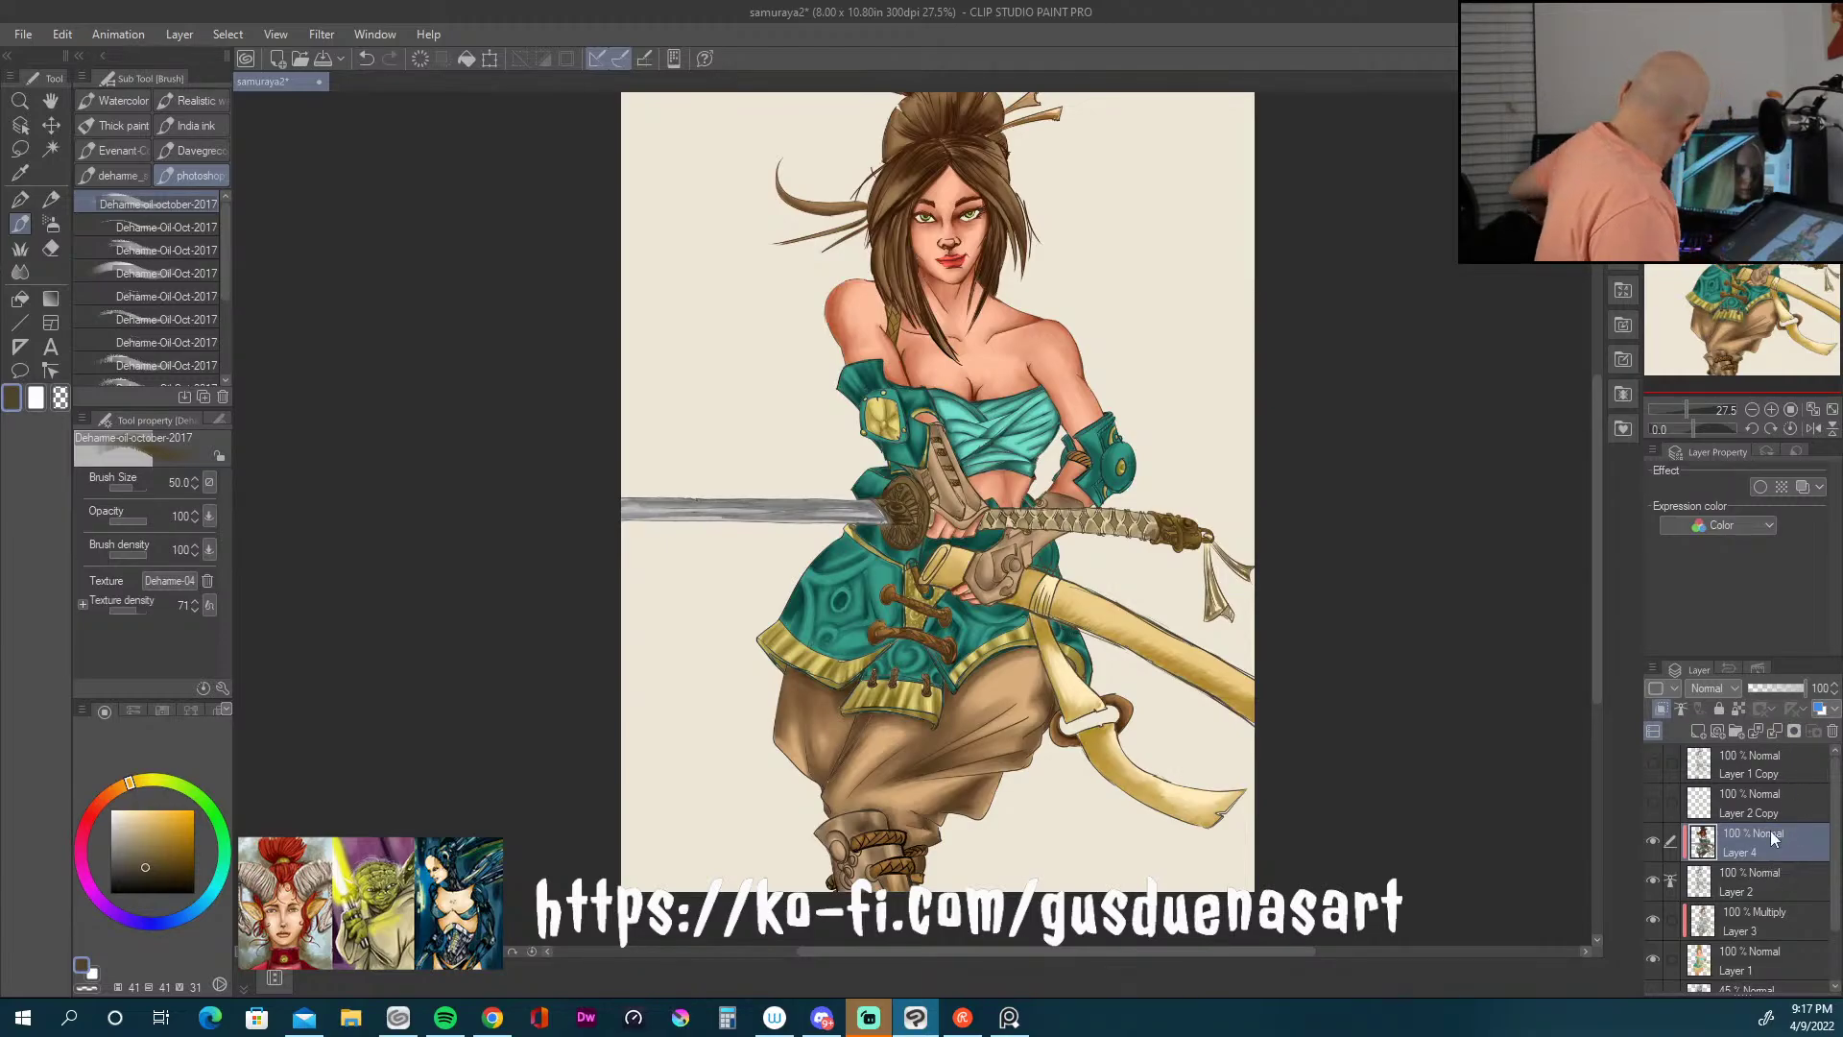
pyautogui.keyDown('ctrl'); pyautogui.click(1762, 880); pyautogui.keyUp('ctrl')
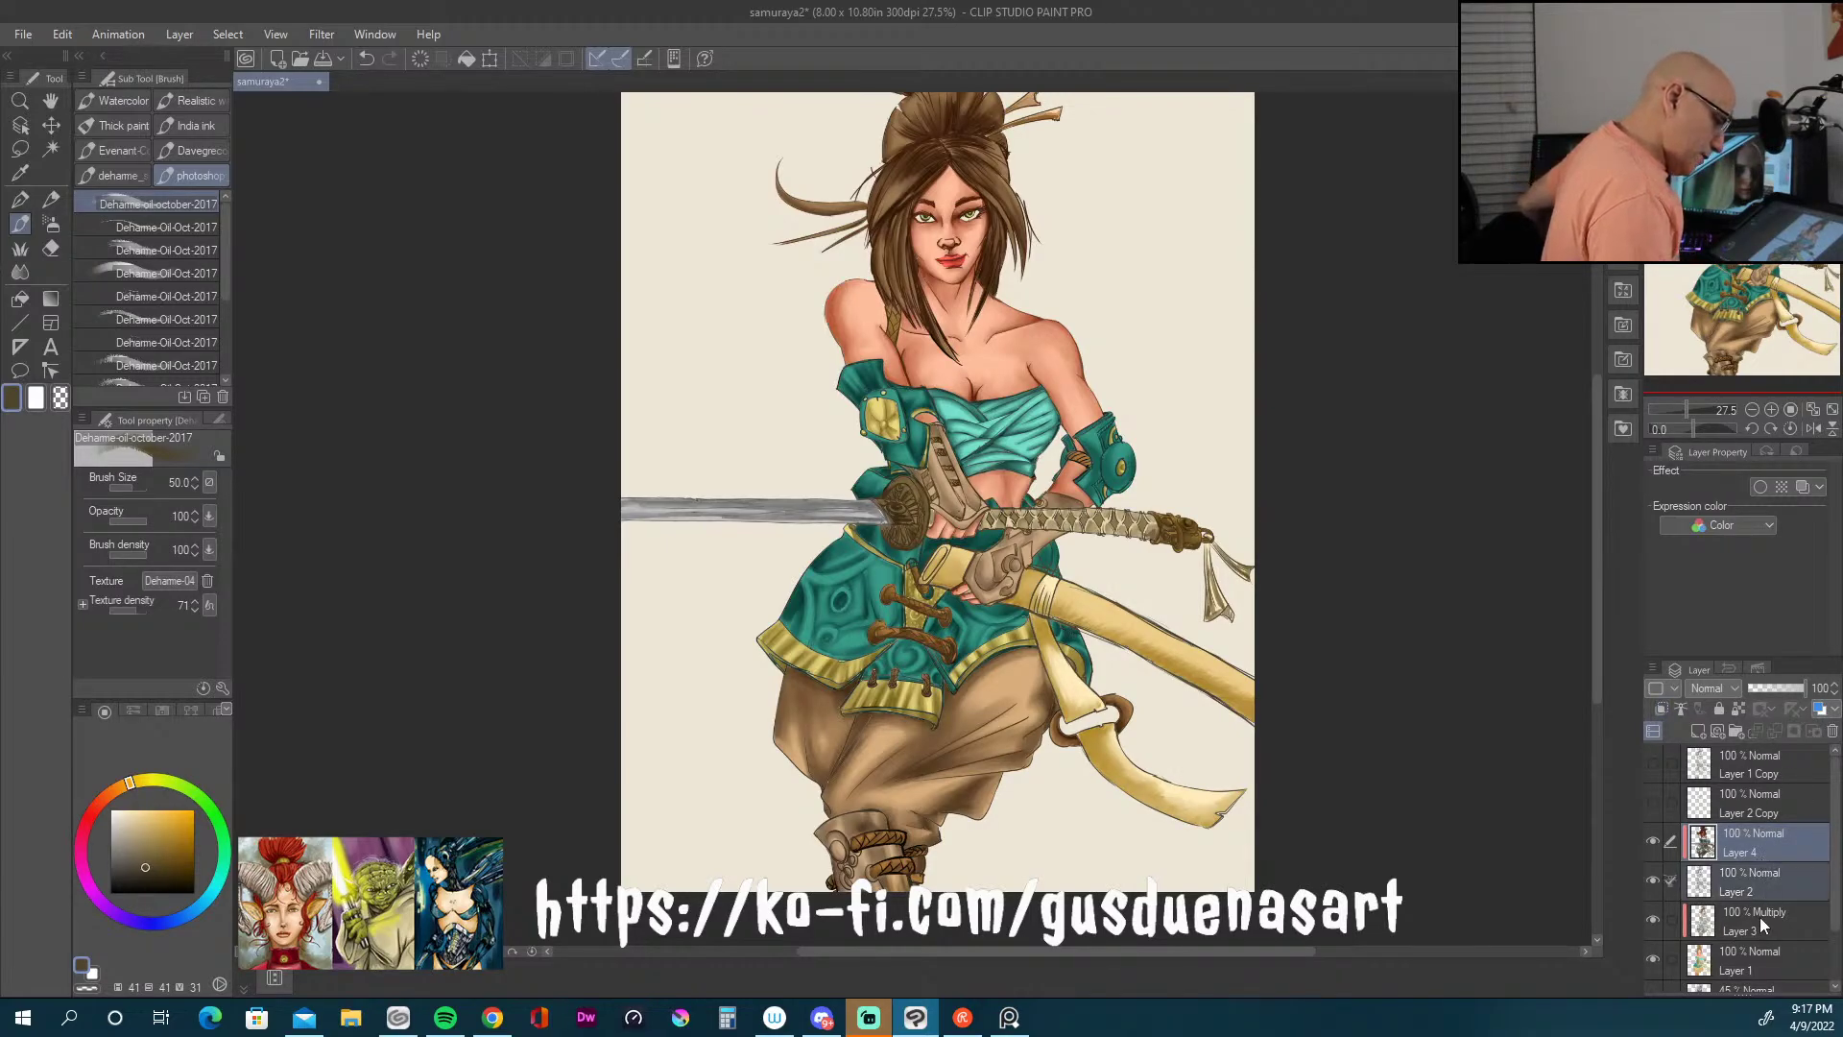
pyautogui.keyDown('ctrl'); pyautogui.click(1760, 918); pyautogui.keyUp('ctrl')
pyautogui.rightClick(1760, 842)
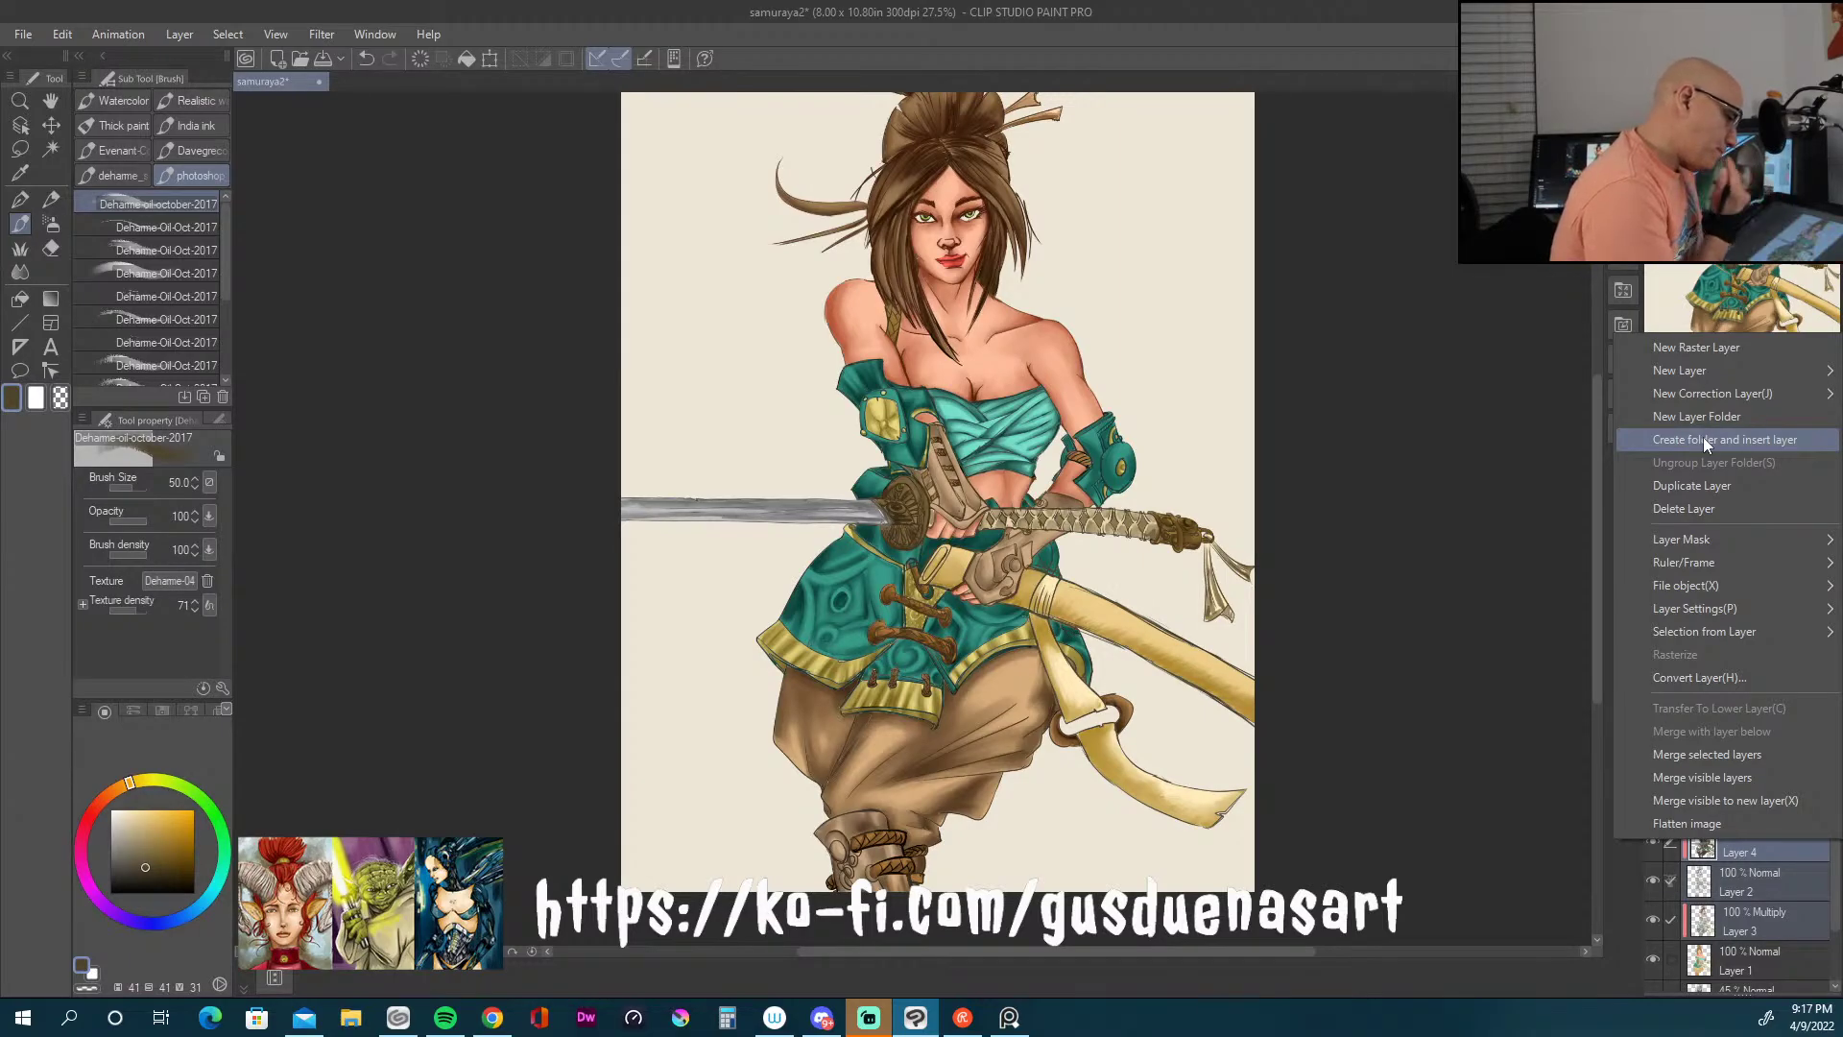
pyautogui.click(1727, 486)
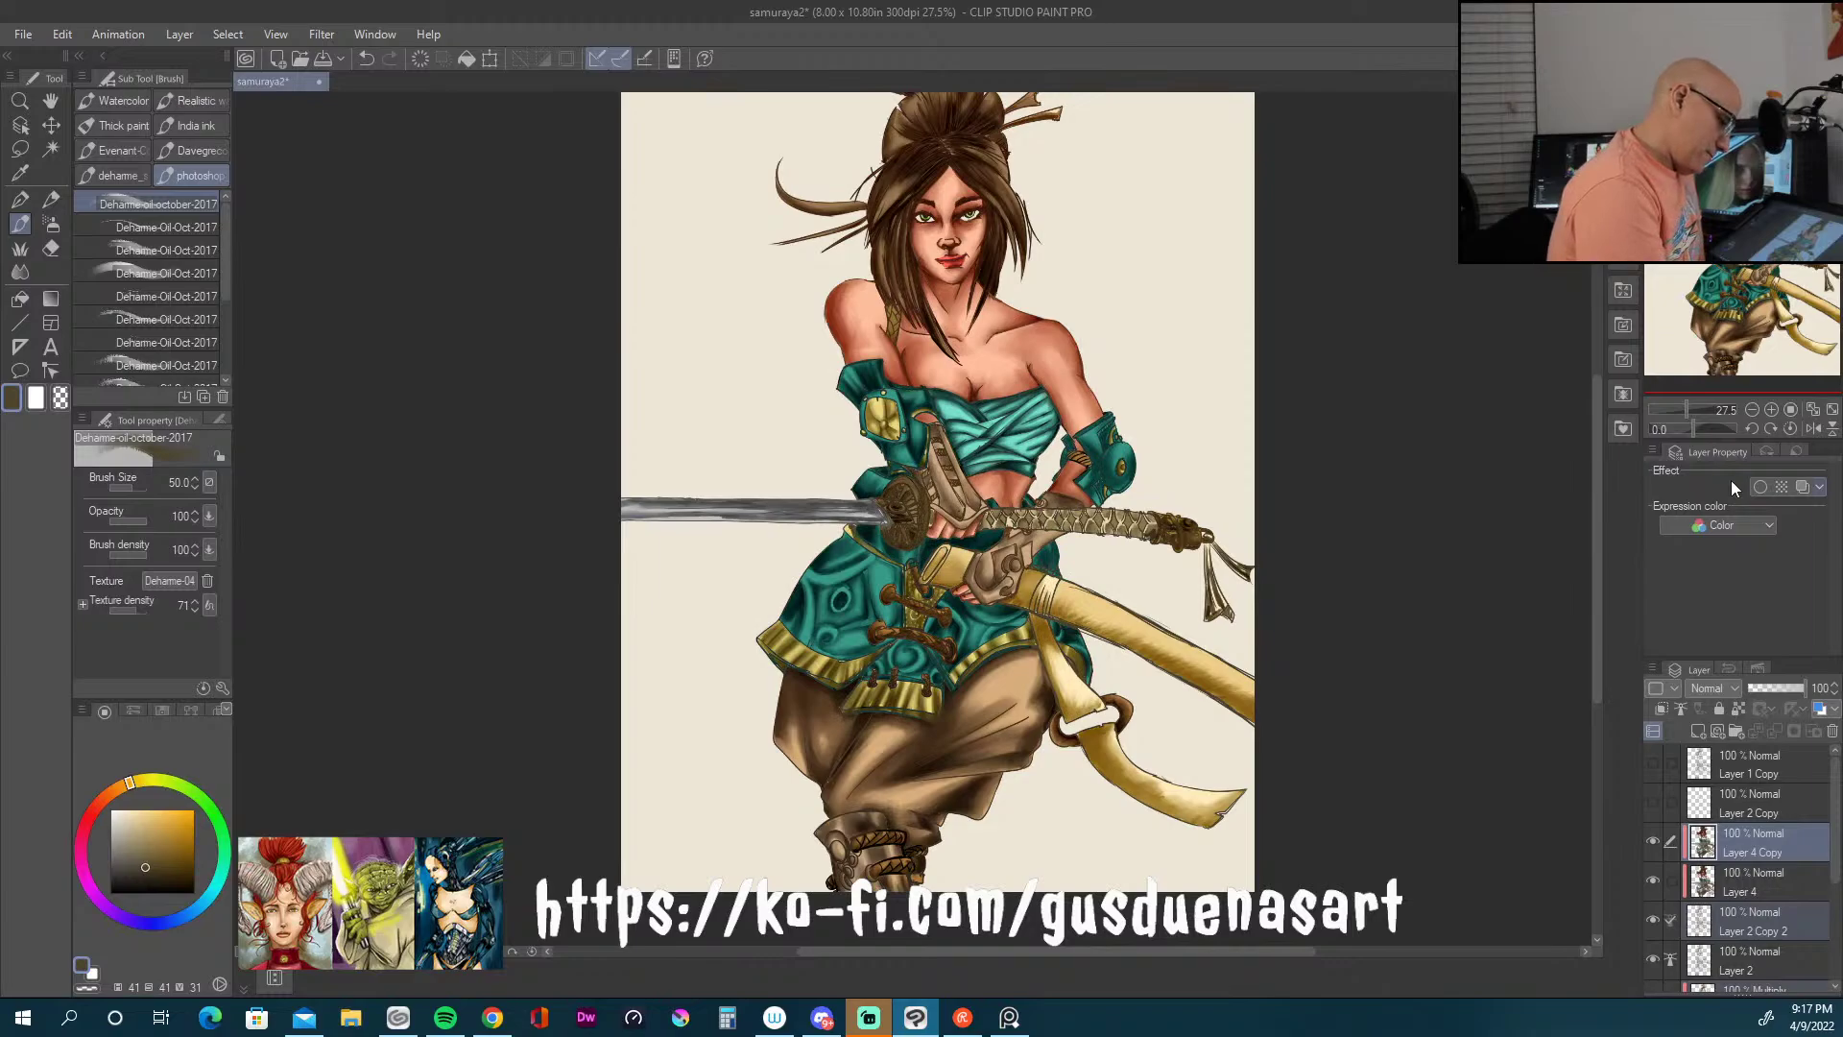
# Step: Hide the new copies of Layer 4, Layer 2 and Layer 3
pyautogui.click(1652, 841)
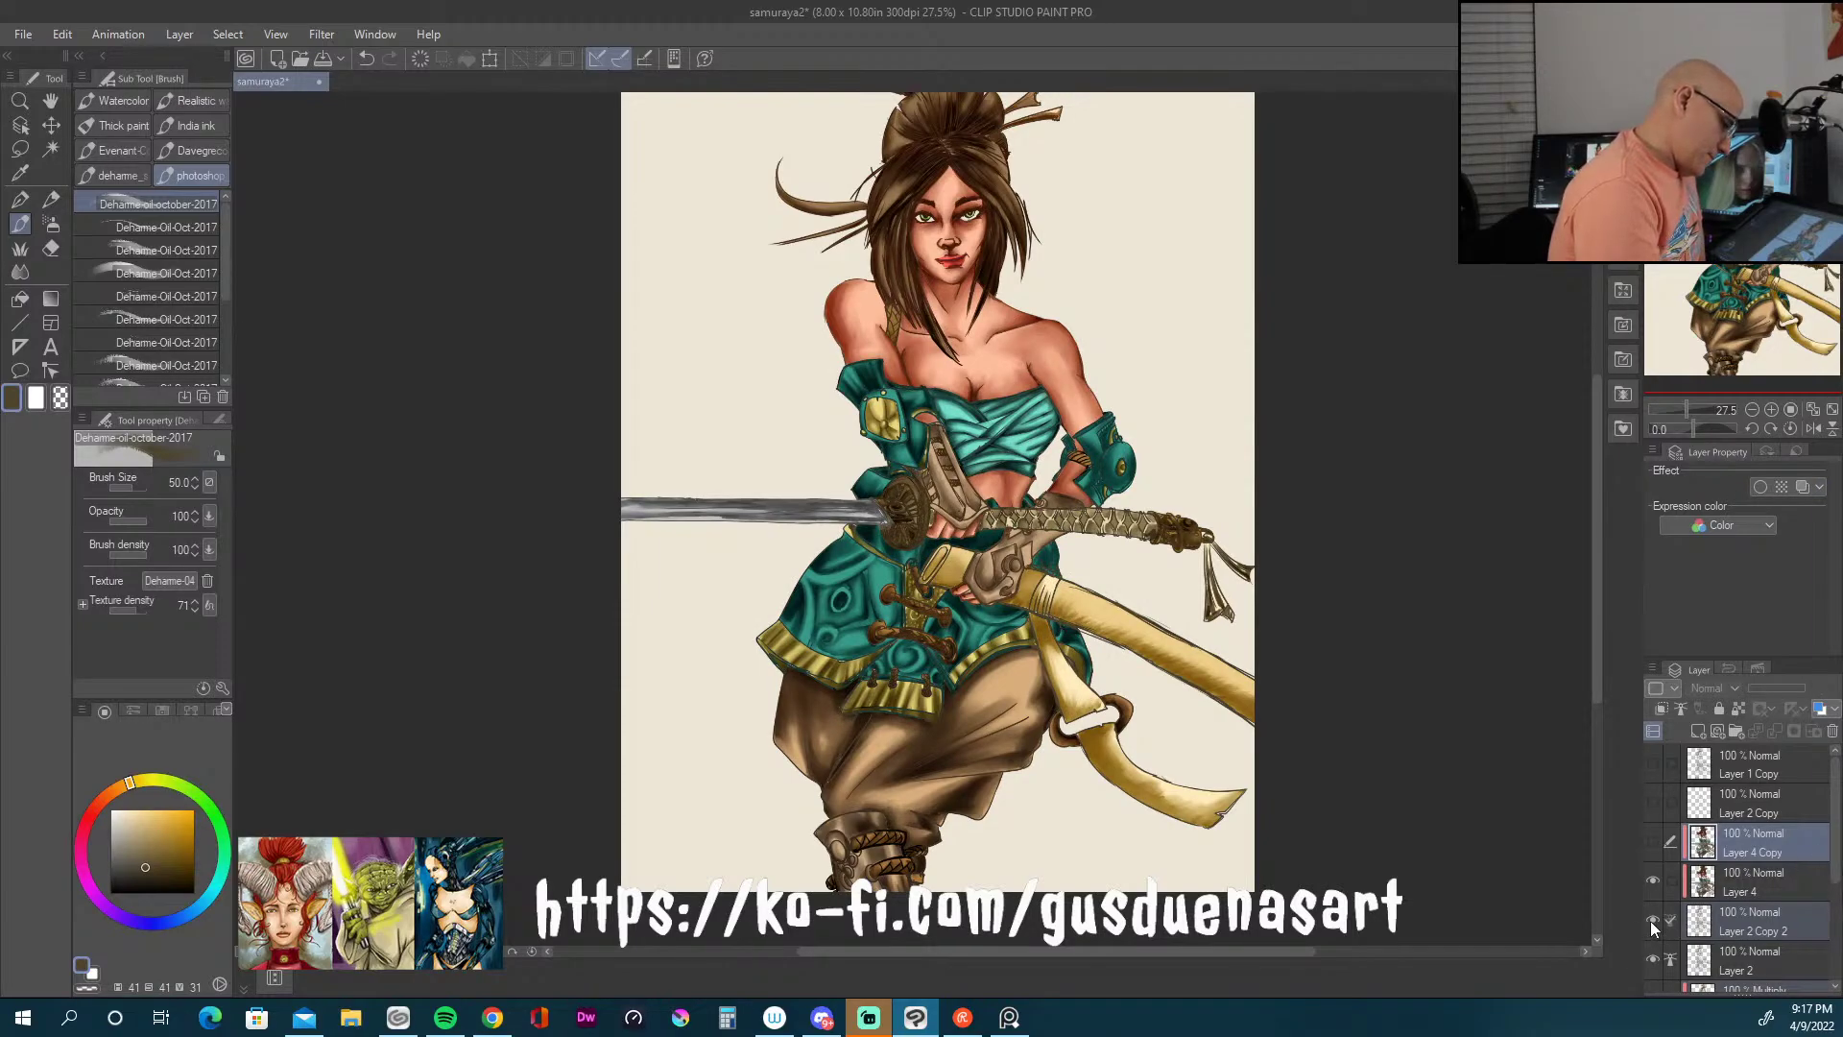
pyautogui.moveTo(1766, 929); pyautogui.dragTo(1765, 908)
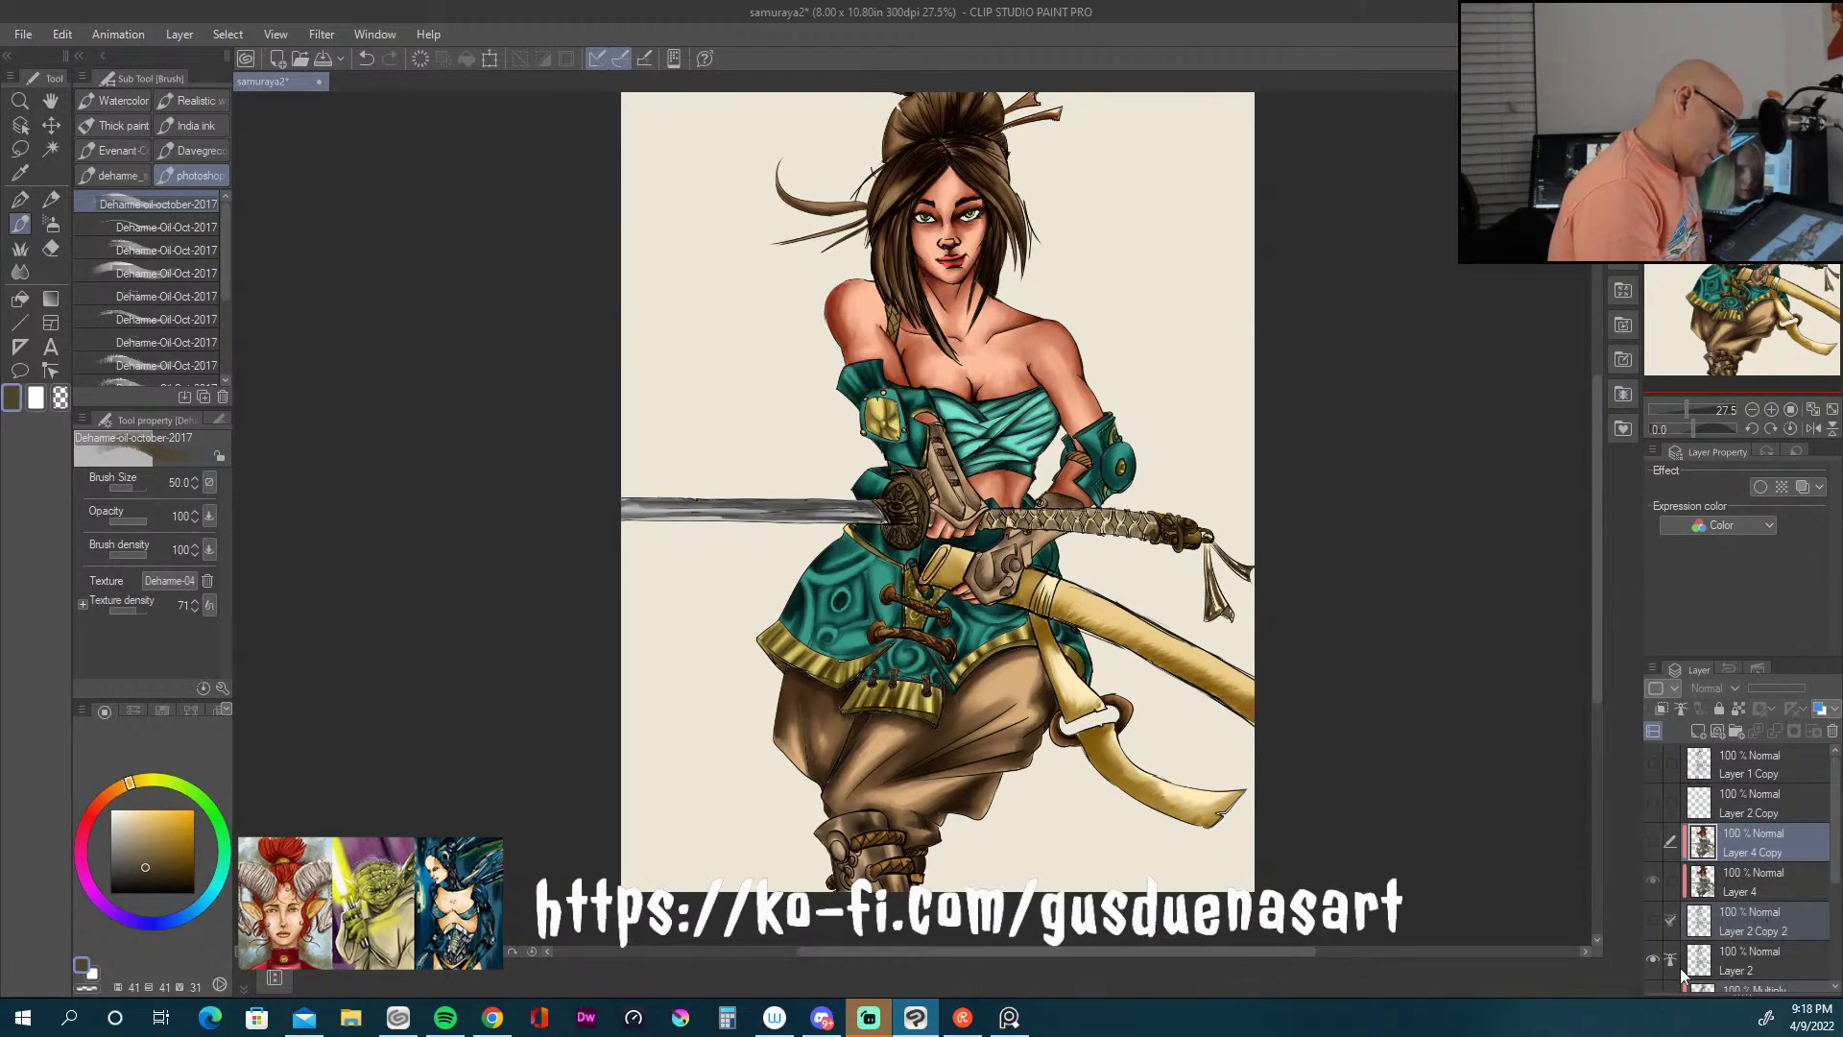
pyautogui.scroll(-2, 1785, 892)
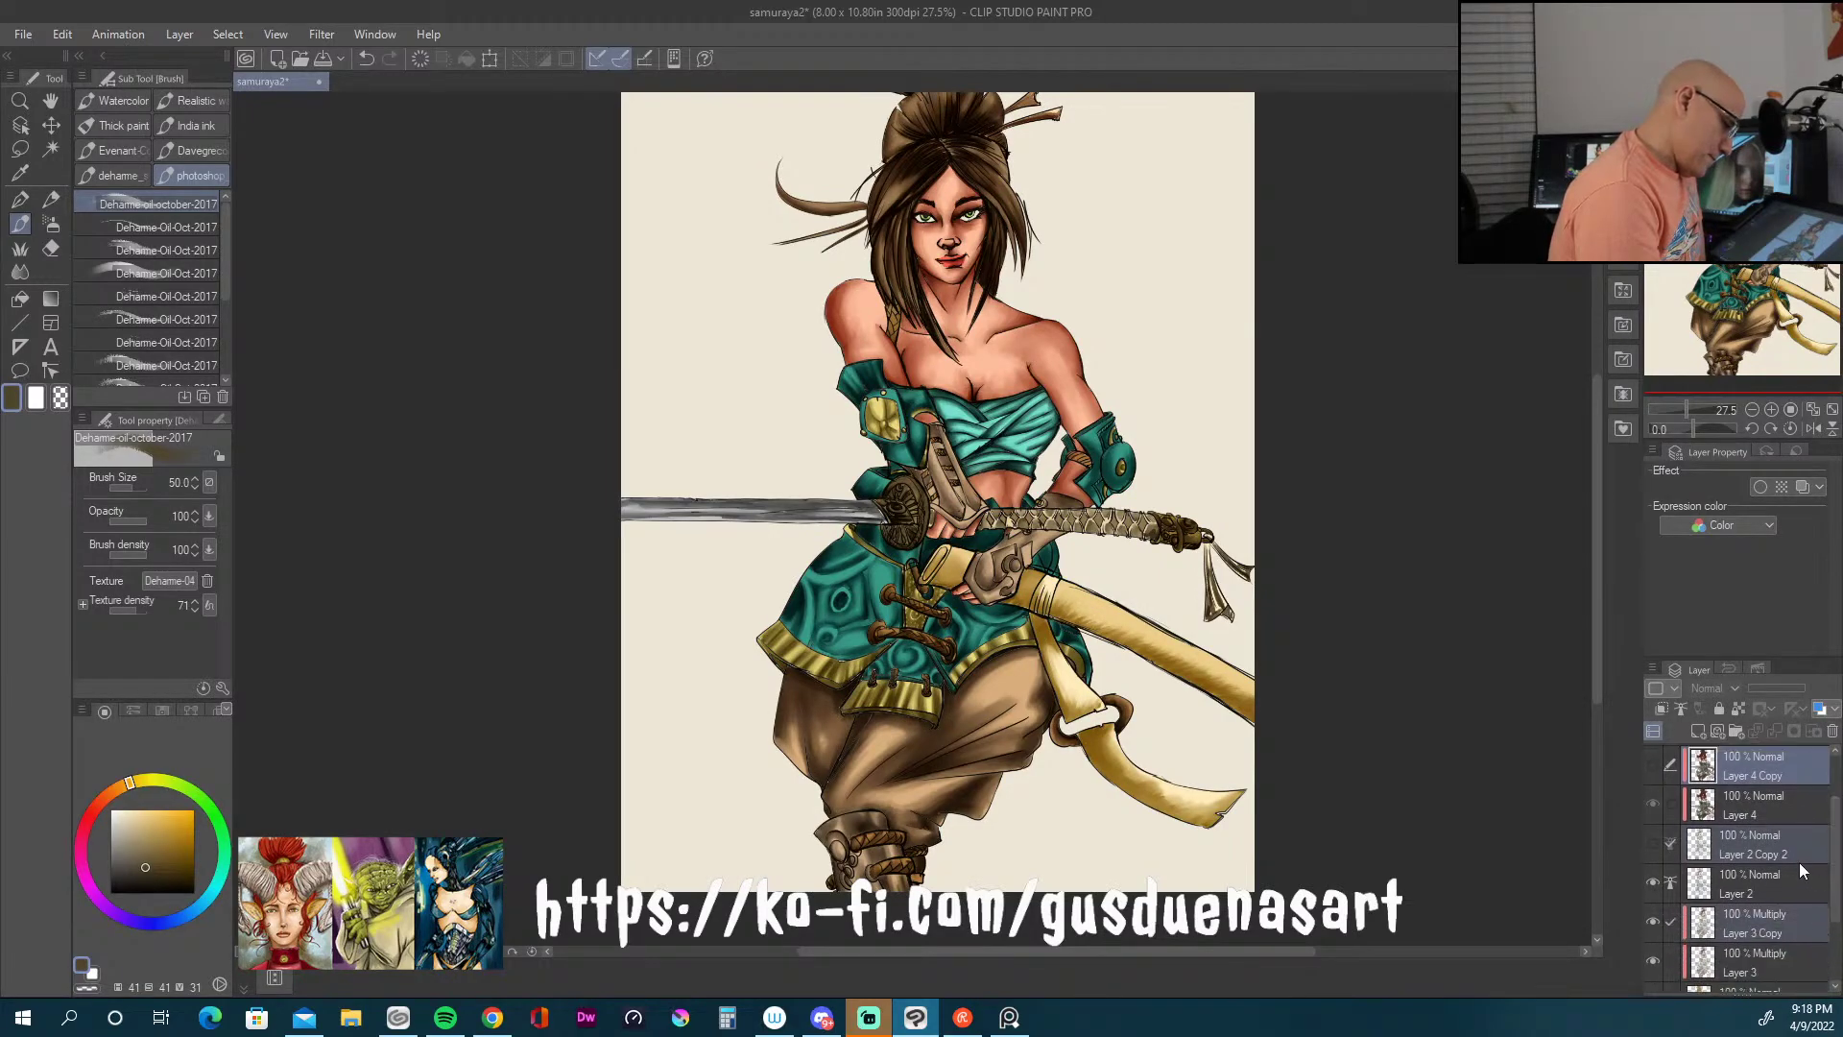
pyautogui.click(1653, 922)
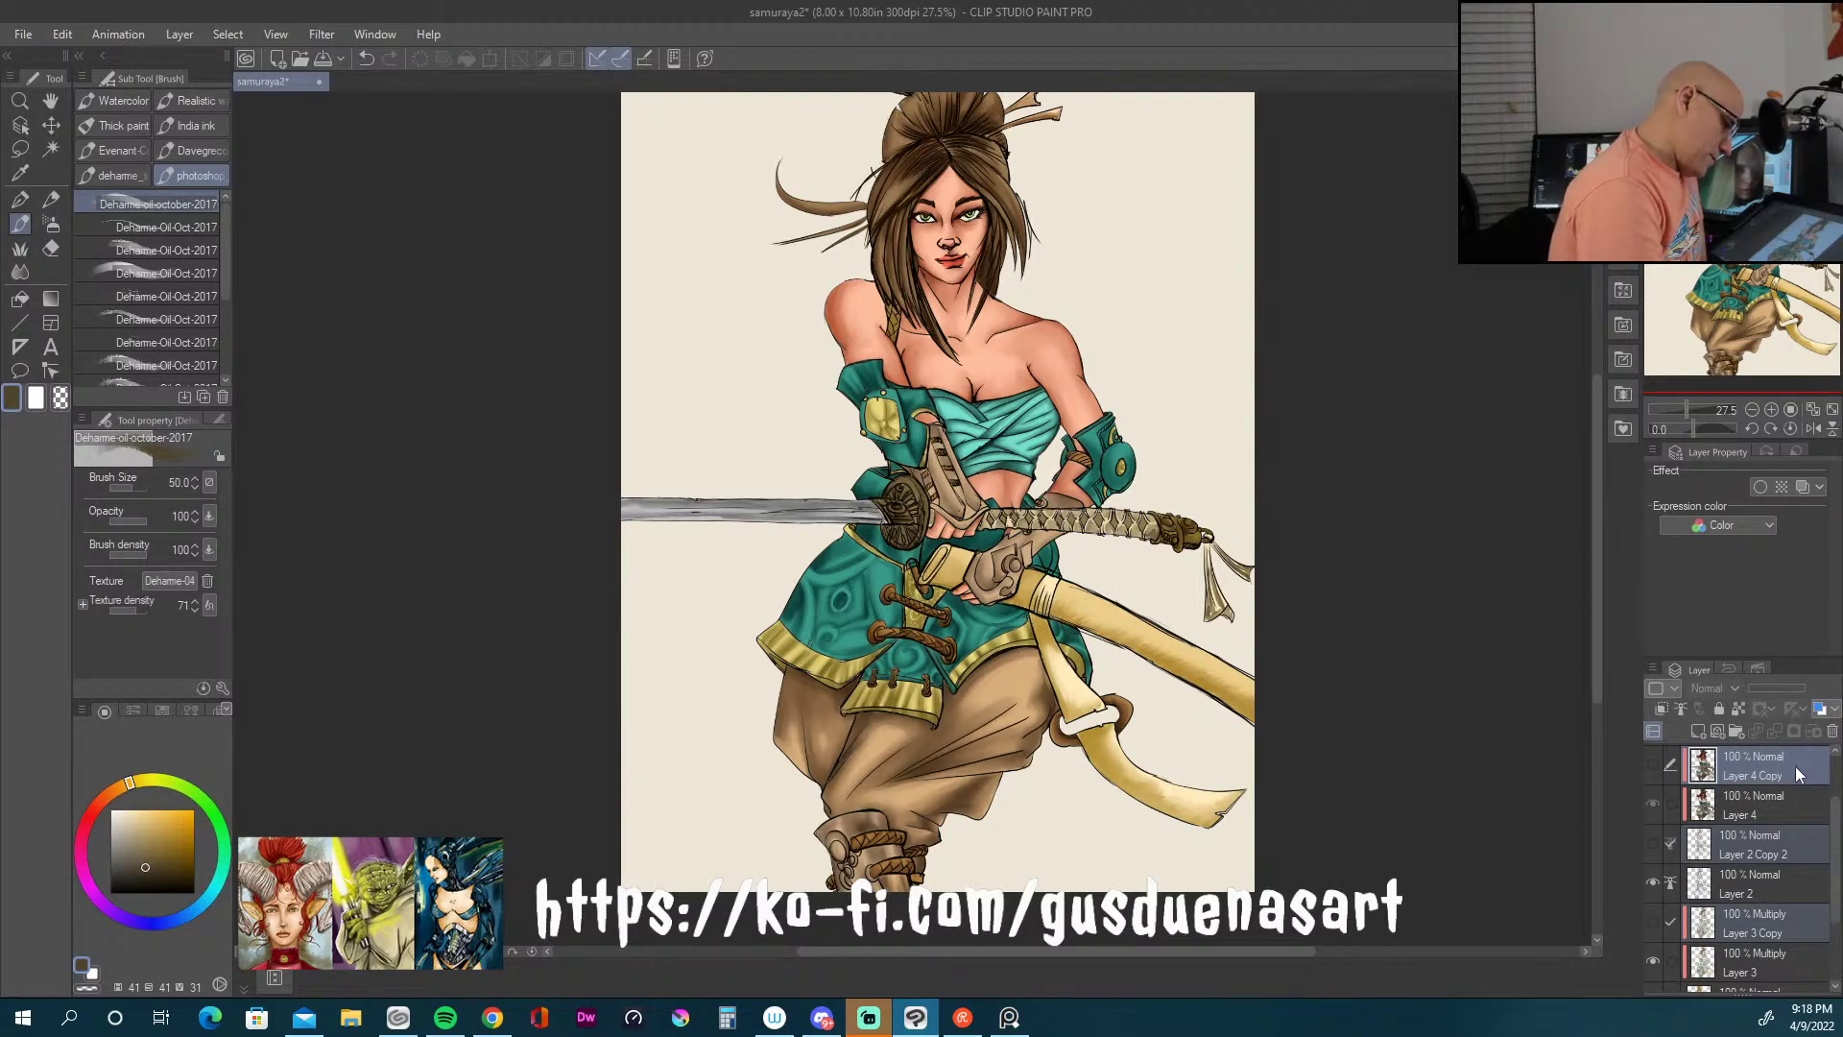
# Step: Try to combine the original Layer 4, Layer 2 and Layer 3 with Merge visible layers
pyautogui.click(1783, 874)
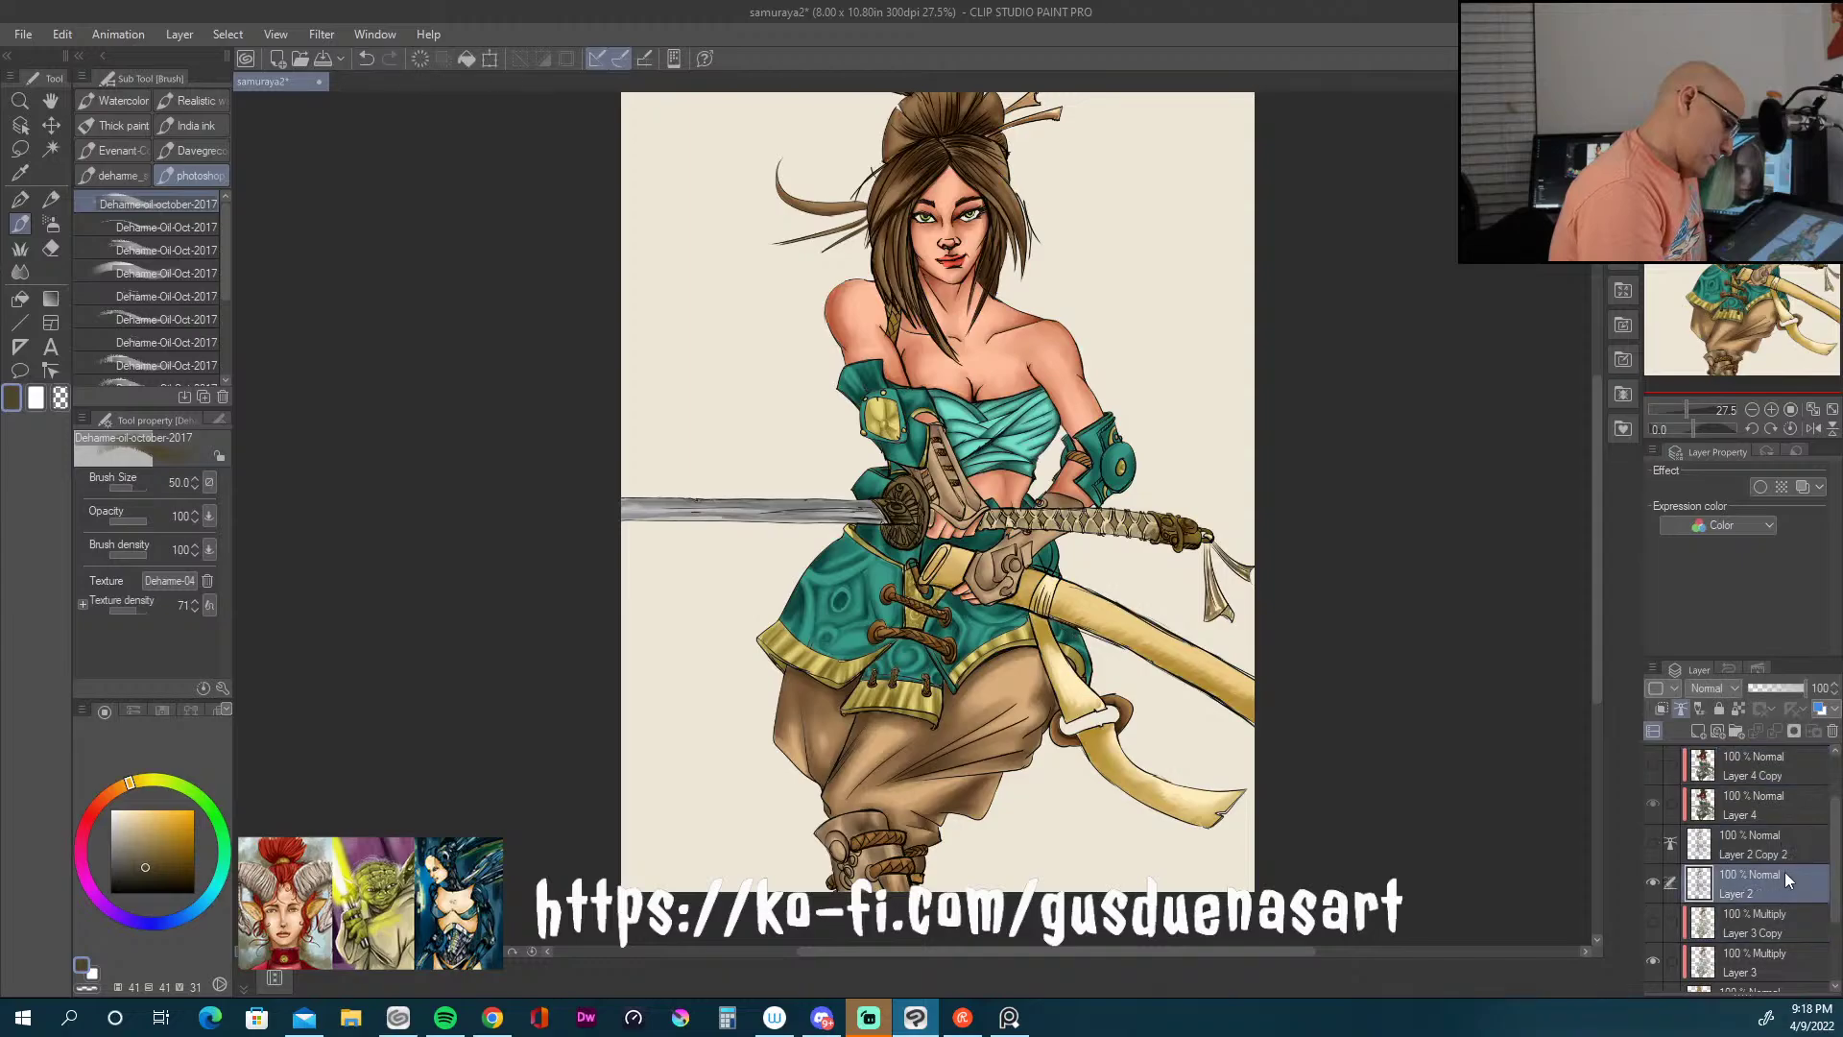
pyautogui.click(1787, 800)
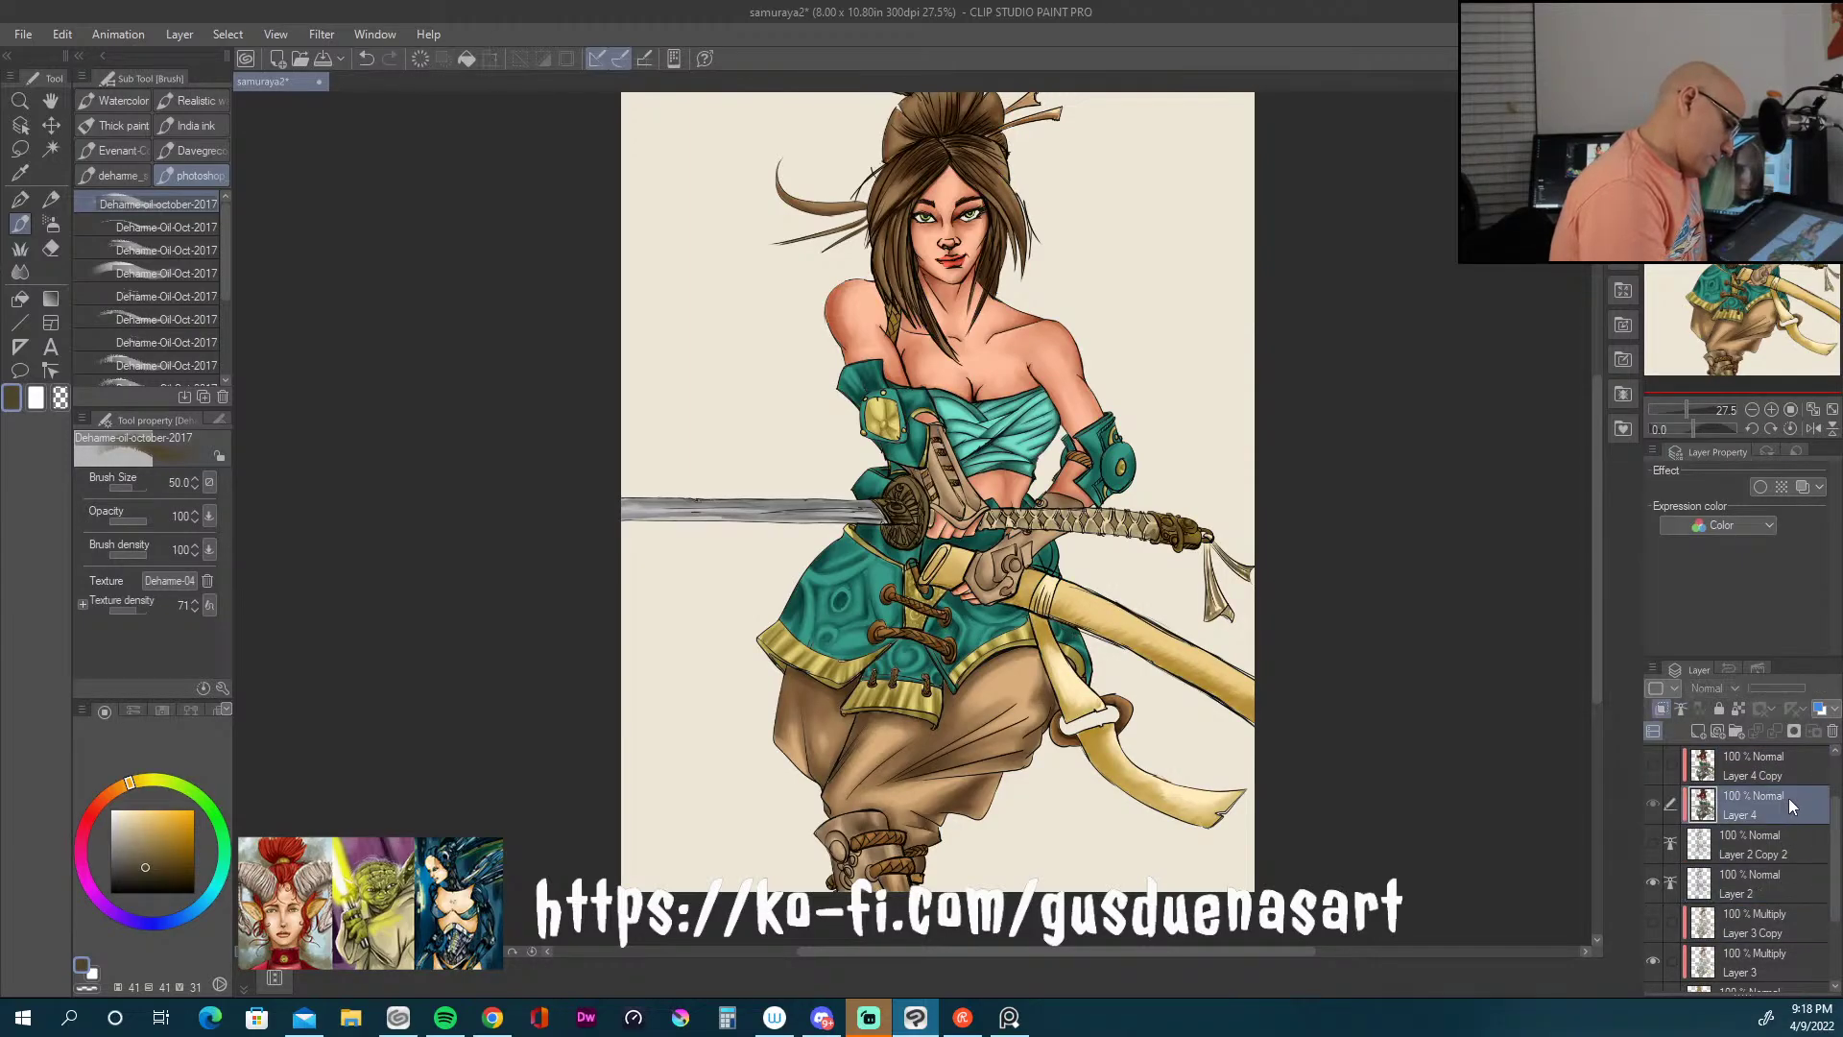
pyautogui.keyDown('shift'); pyautogui.click(1782, 886); pyautogui.keyUp('shift')
pyautogui.click(1794, 917)
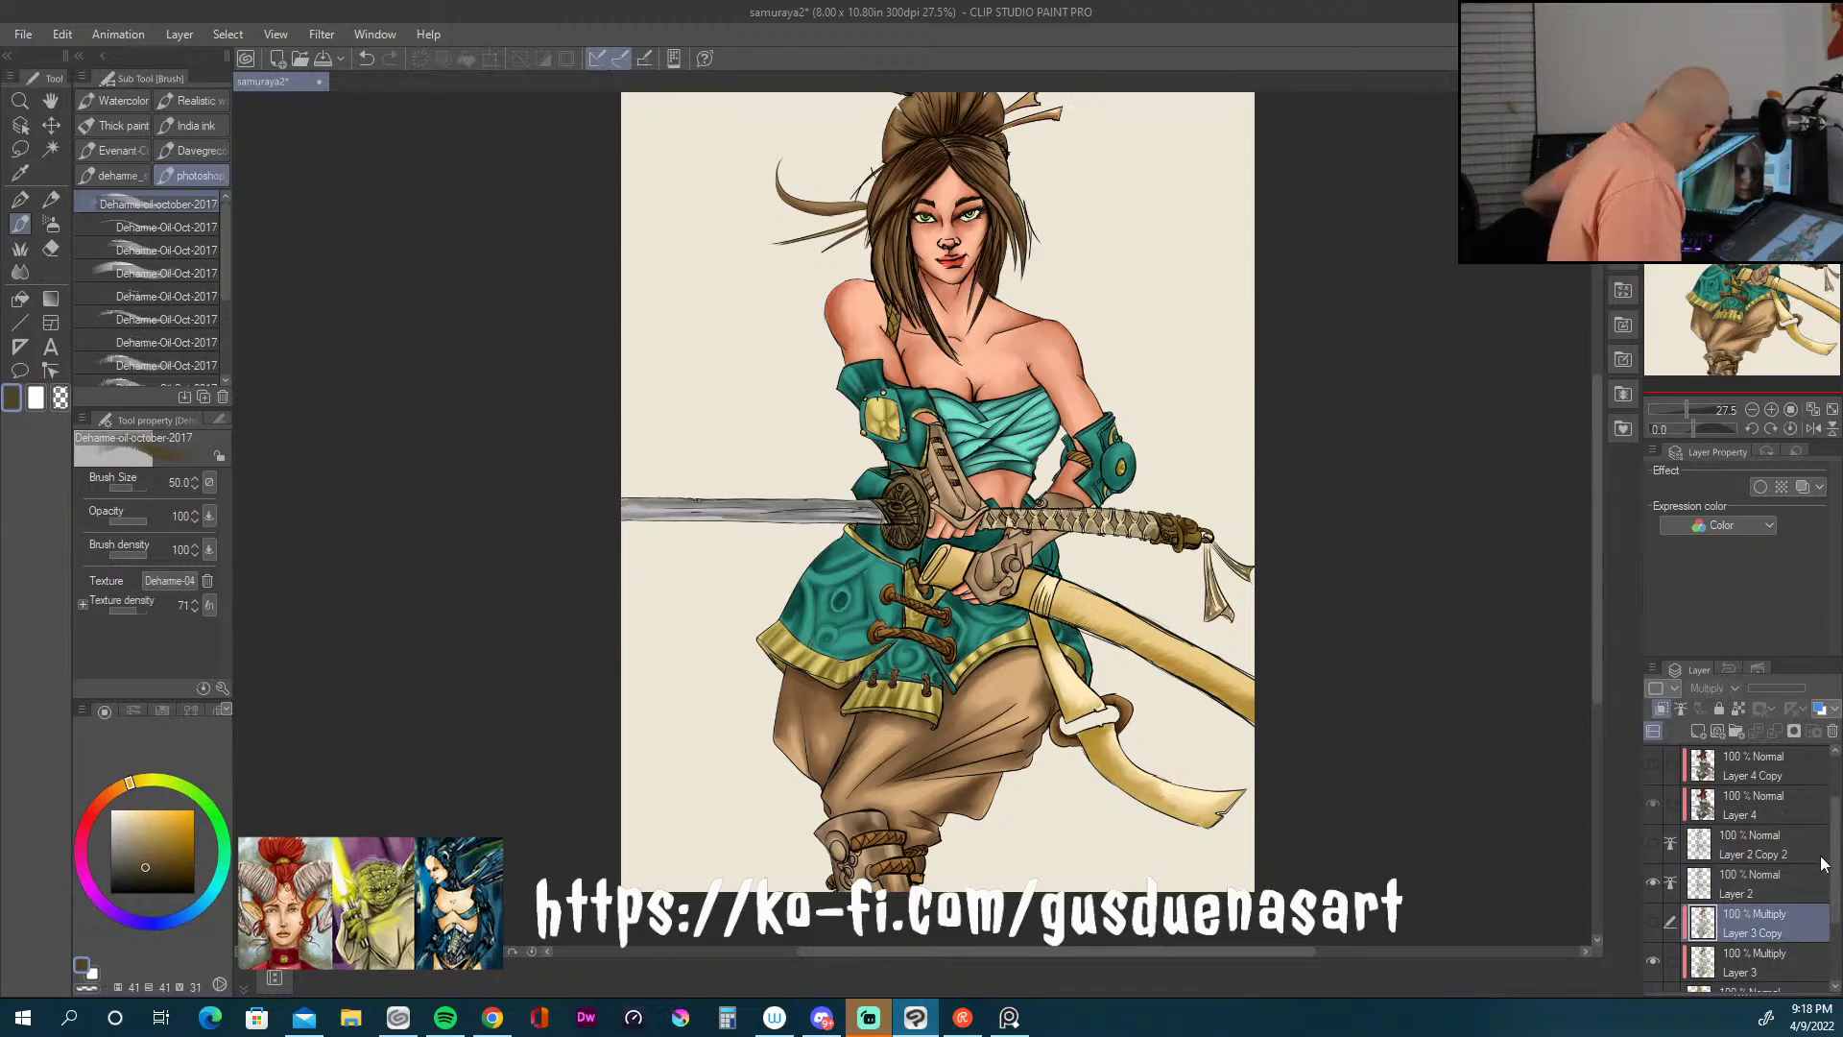
pyautogui.click(1787, 964)
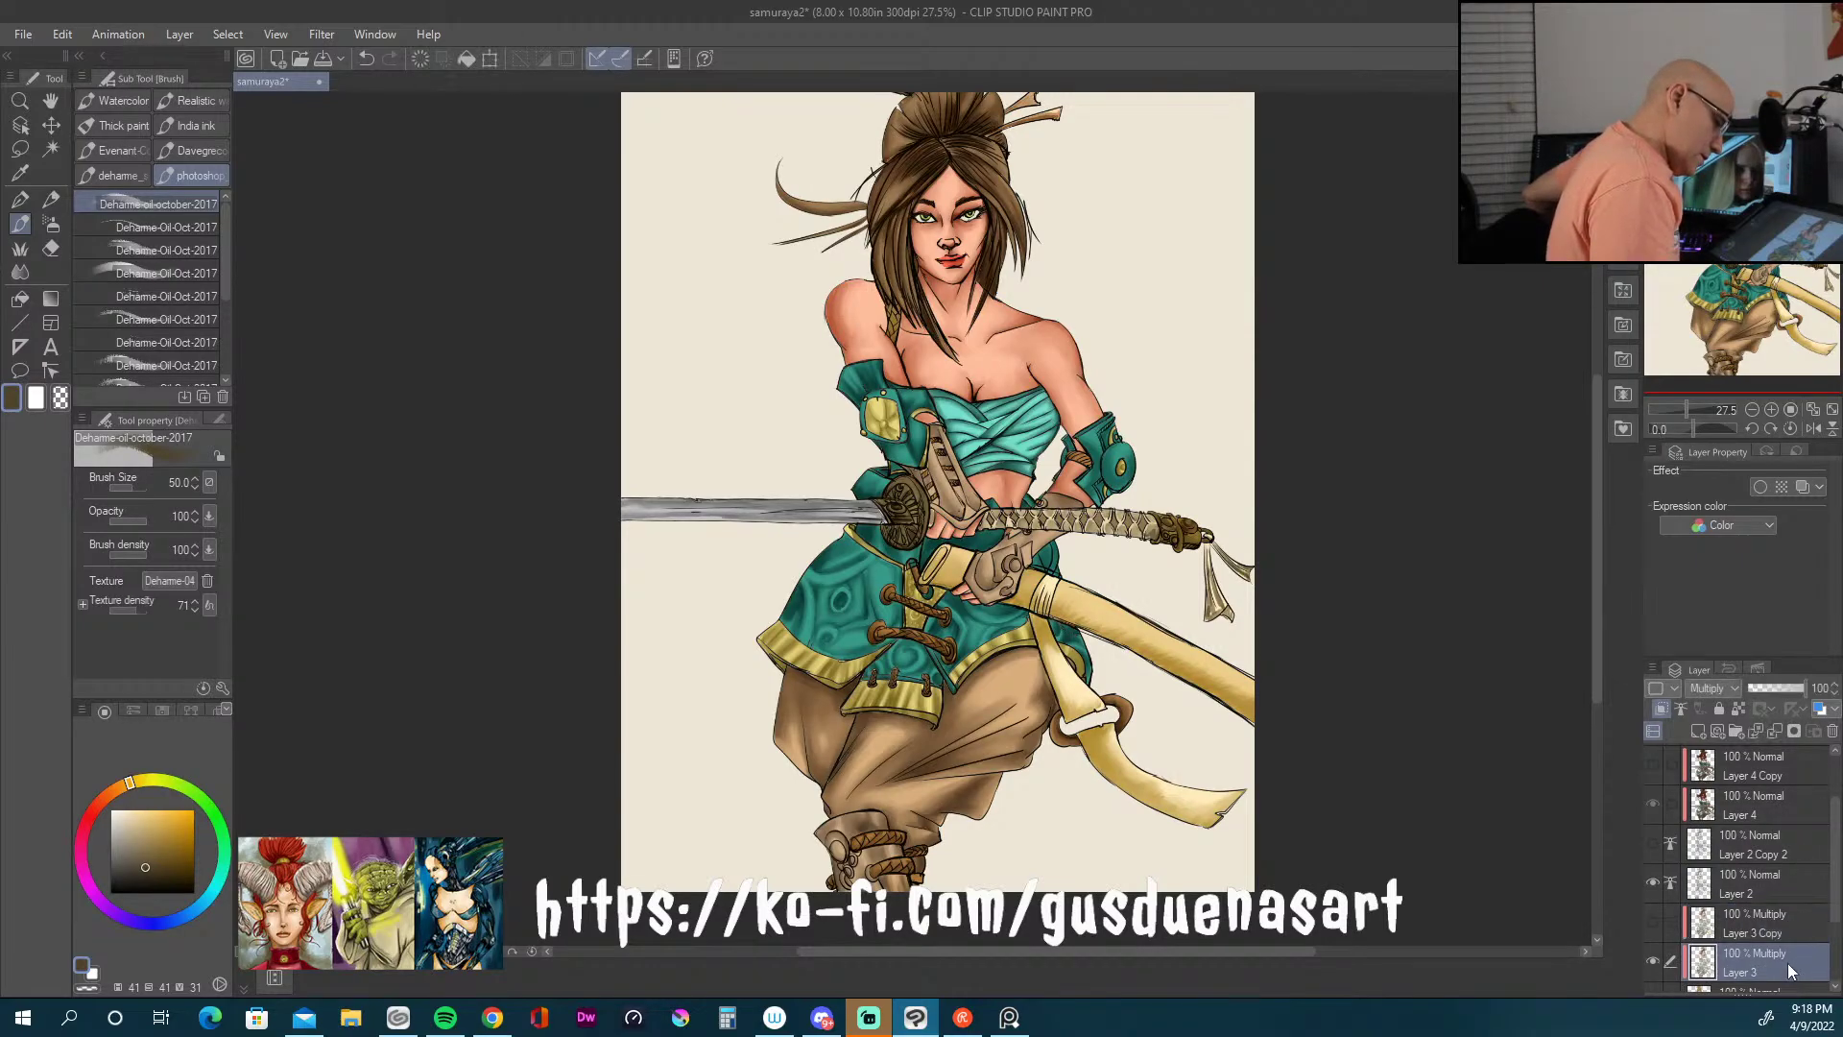
pyautogui.keyDown('ctrl'); pyautogui.click(1792, 881); pyautogui.keyUp('ctrl')
pyautogui.keyDown('ctrl'); pyautogui.click(1795, 802); pyautogui.keyUp('ctrl')
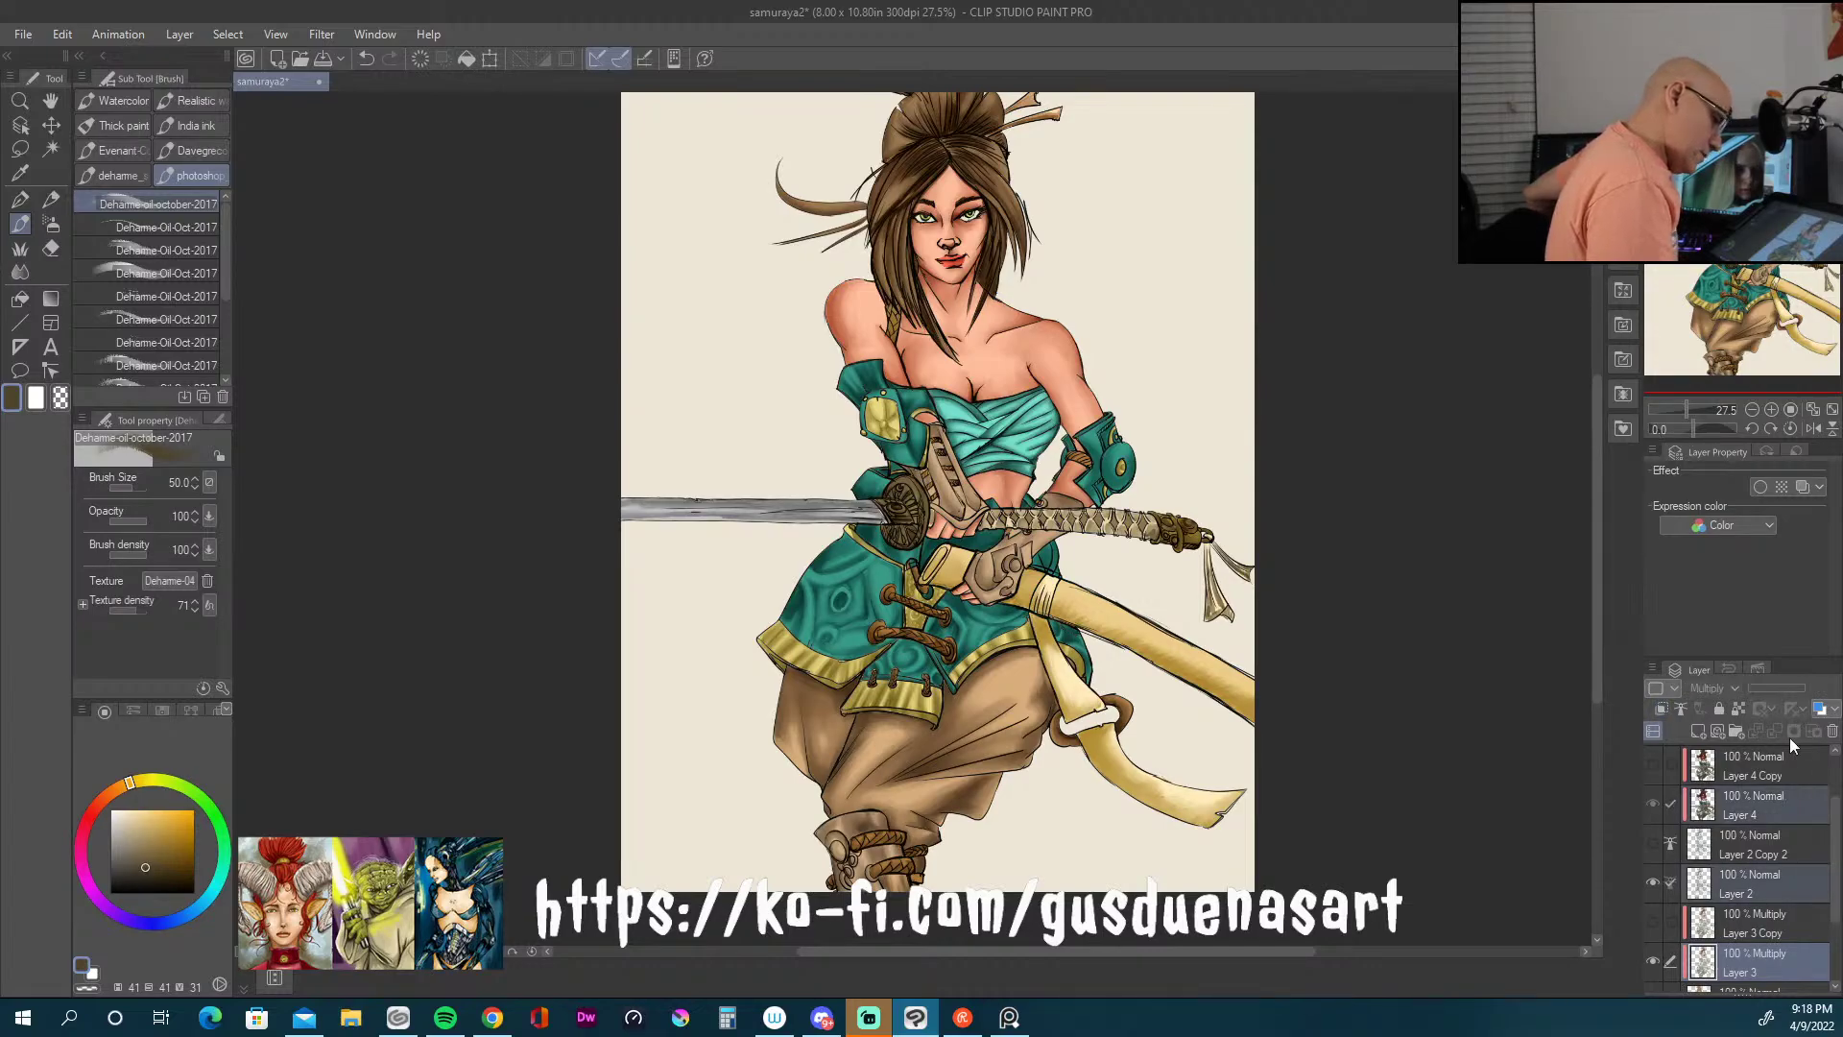
pyautogui.rightClick(1765, 806)
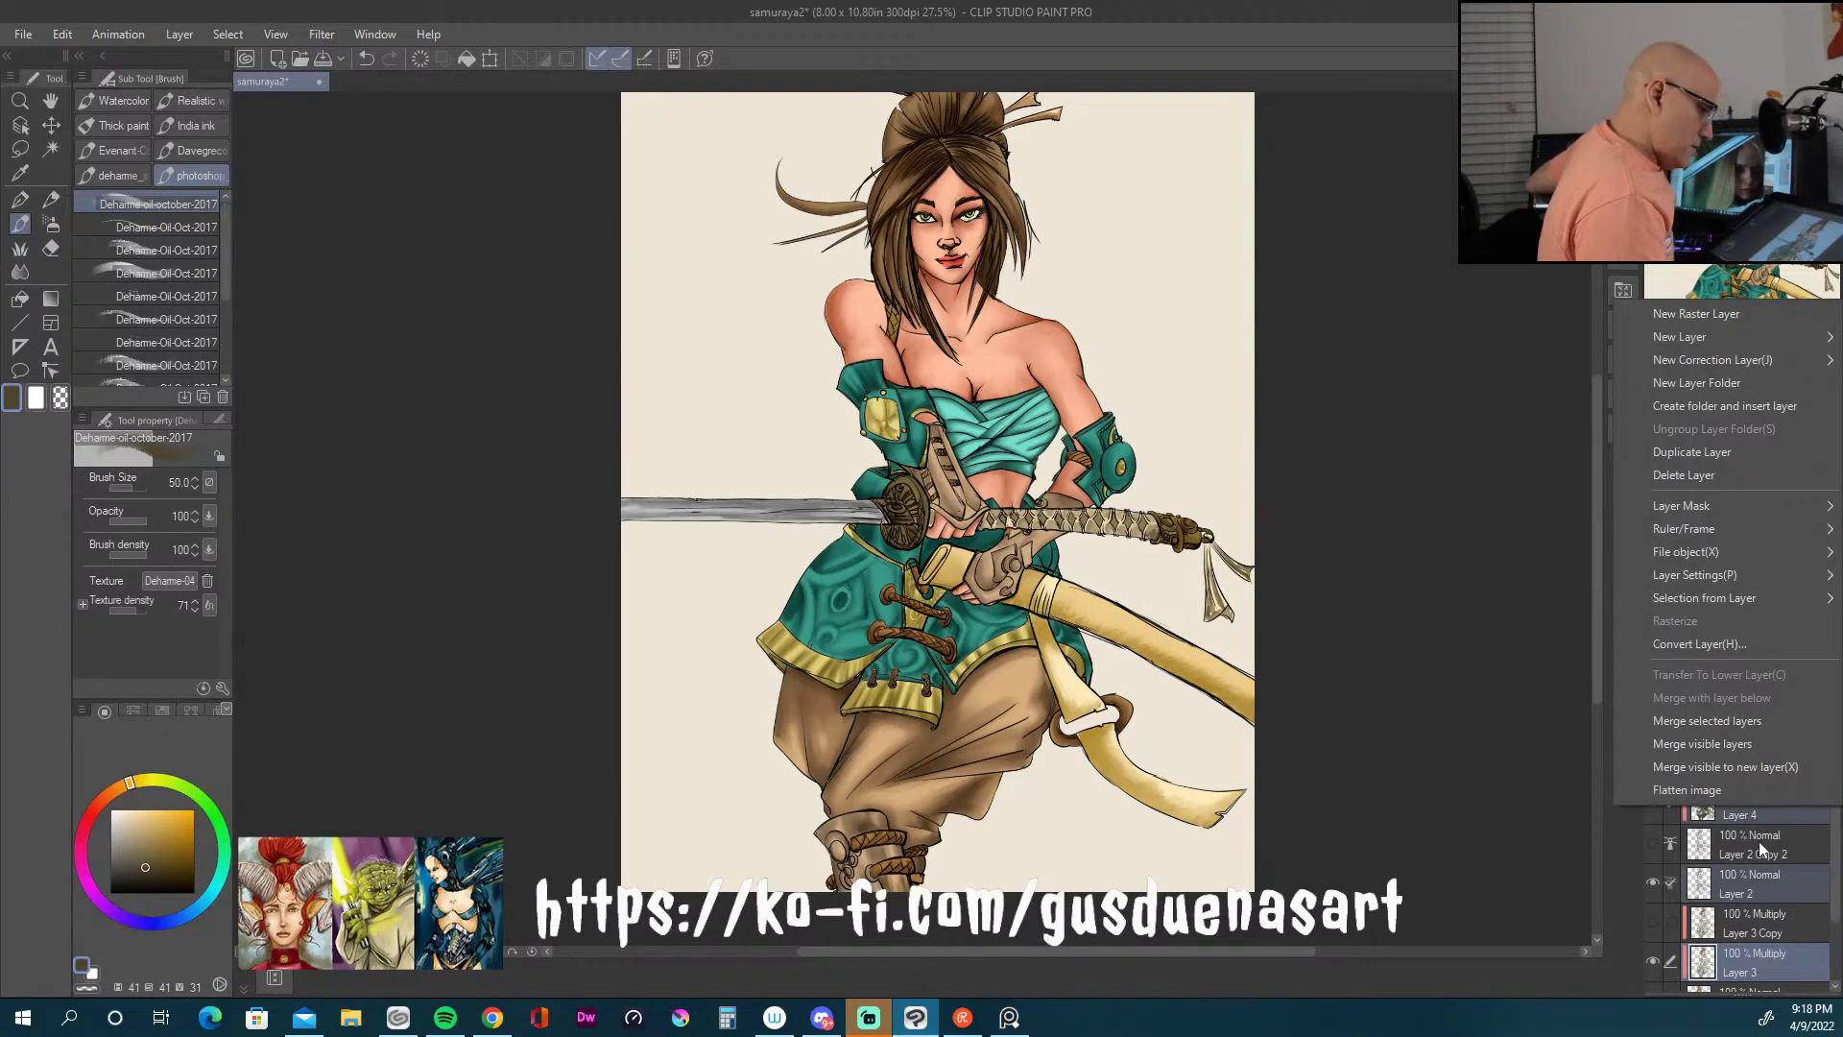
pyautogui.click(1749, 742)
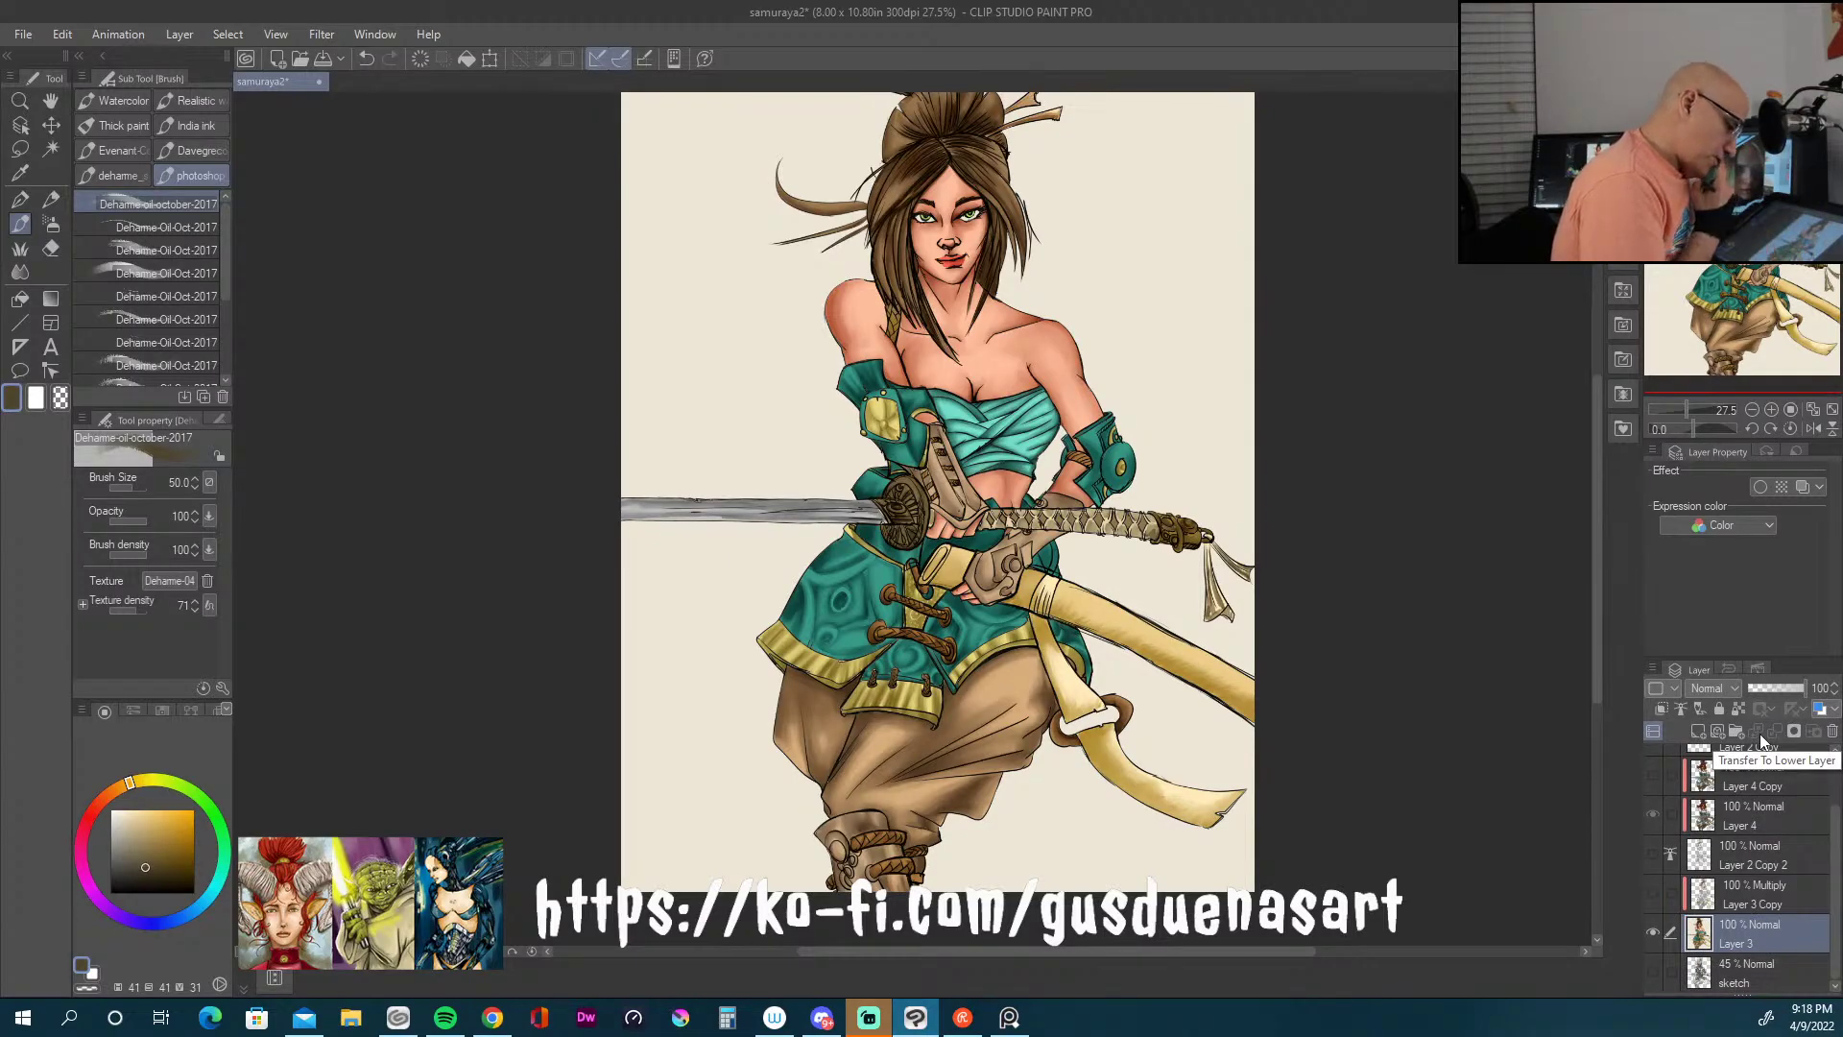
# Step: Check the merged layer by toggling its visibility, and undo the merge together with the layer duplication
pyautogui.click(1651, 927)
pyautogui.click(1652, 933)
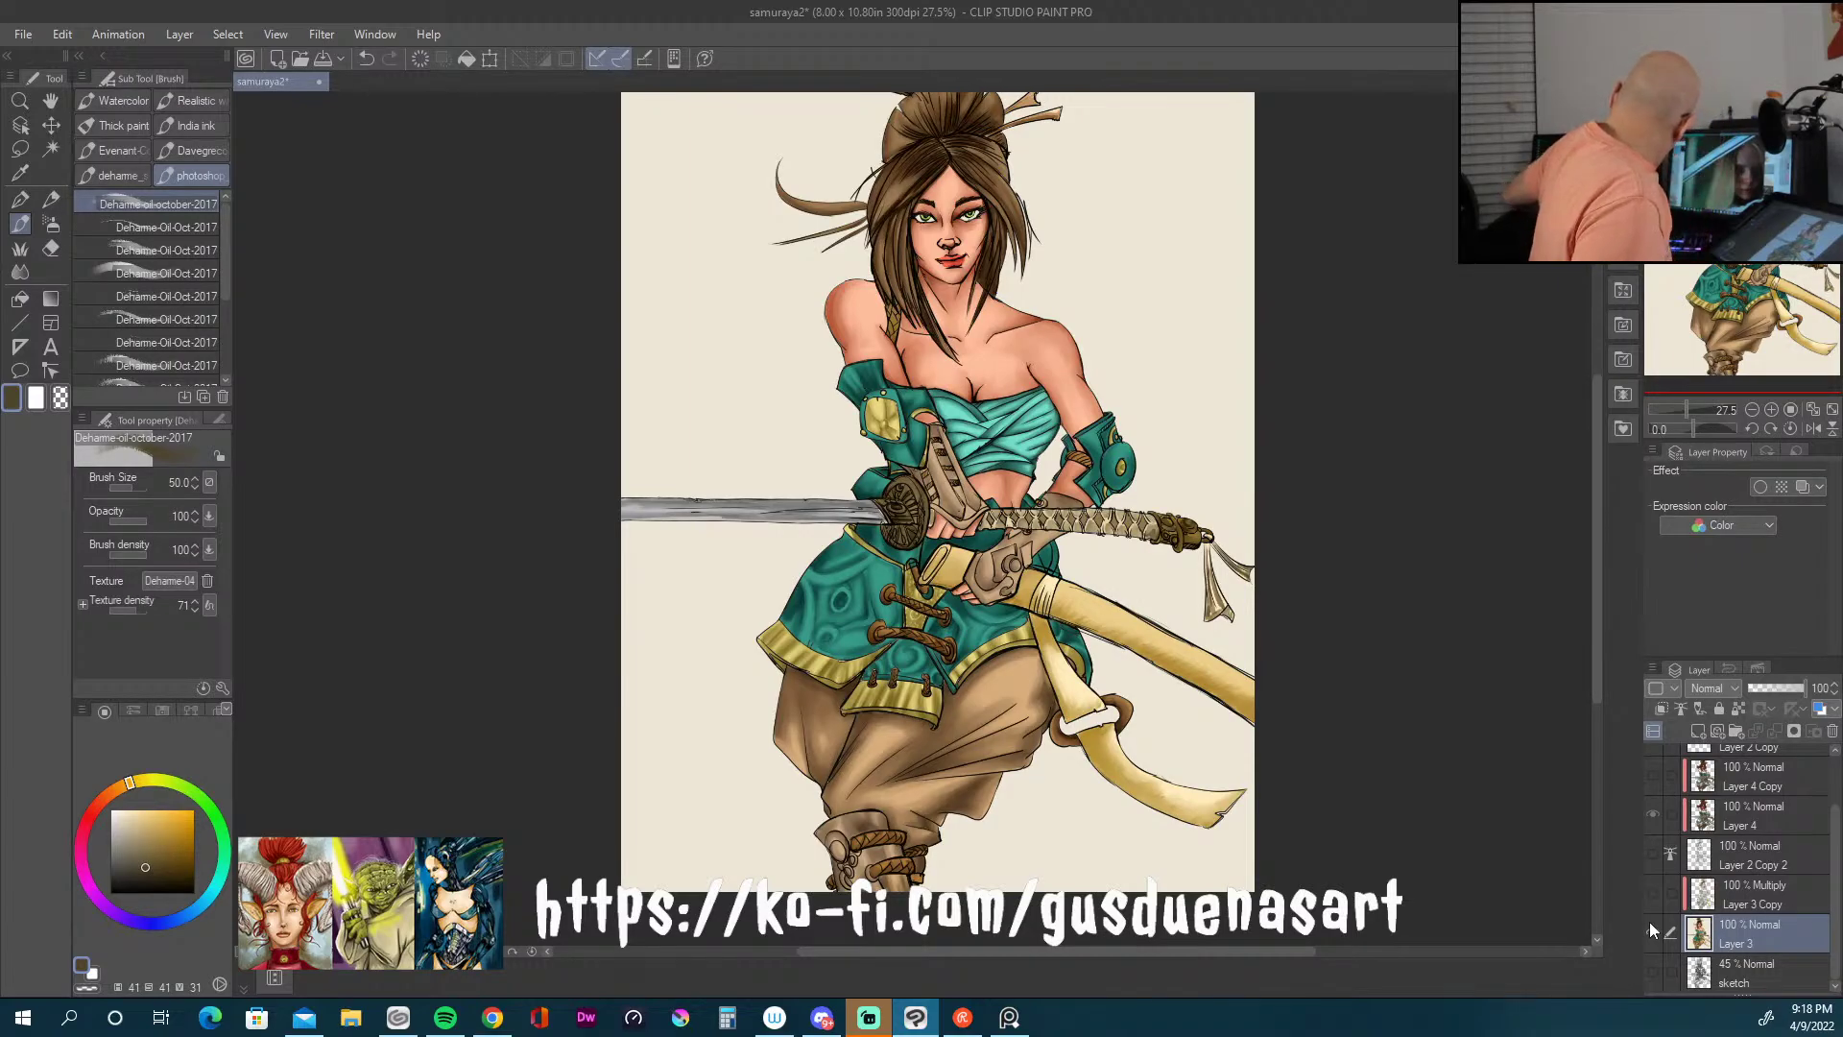
pyautogui.hotkey('ctrl', 'z')
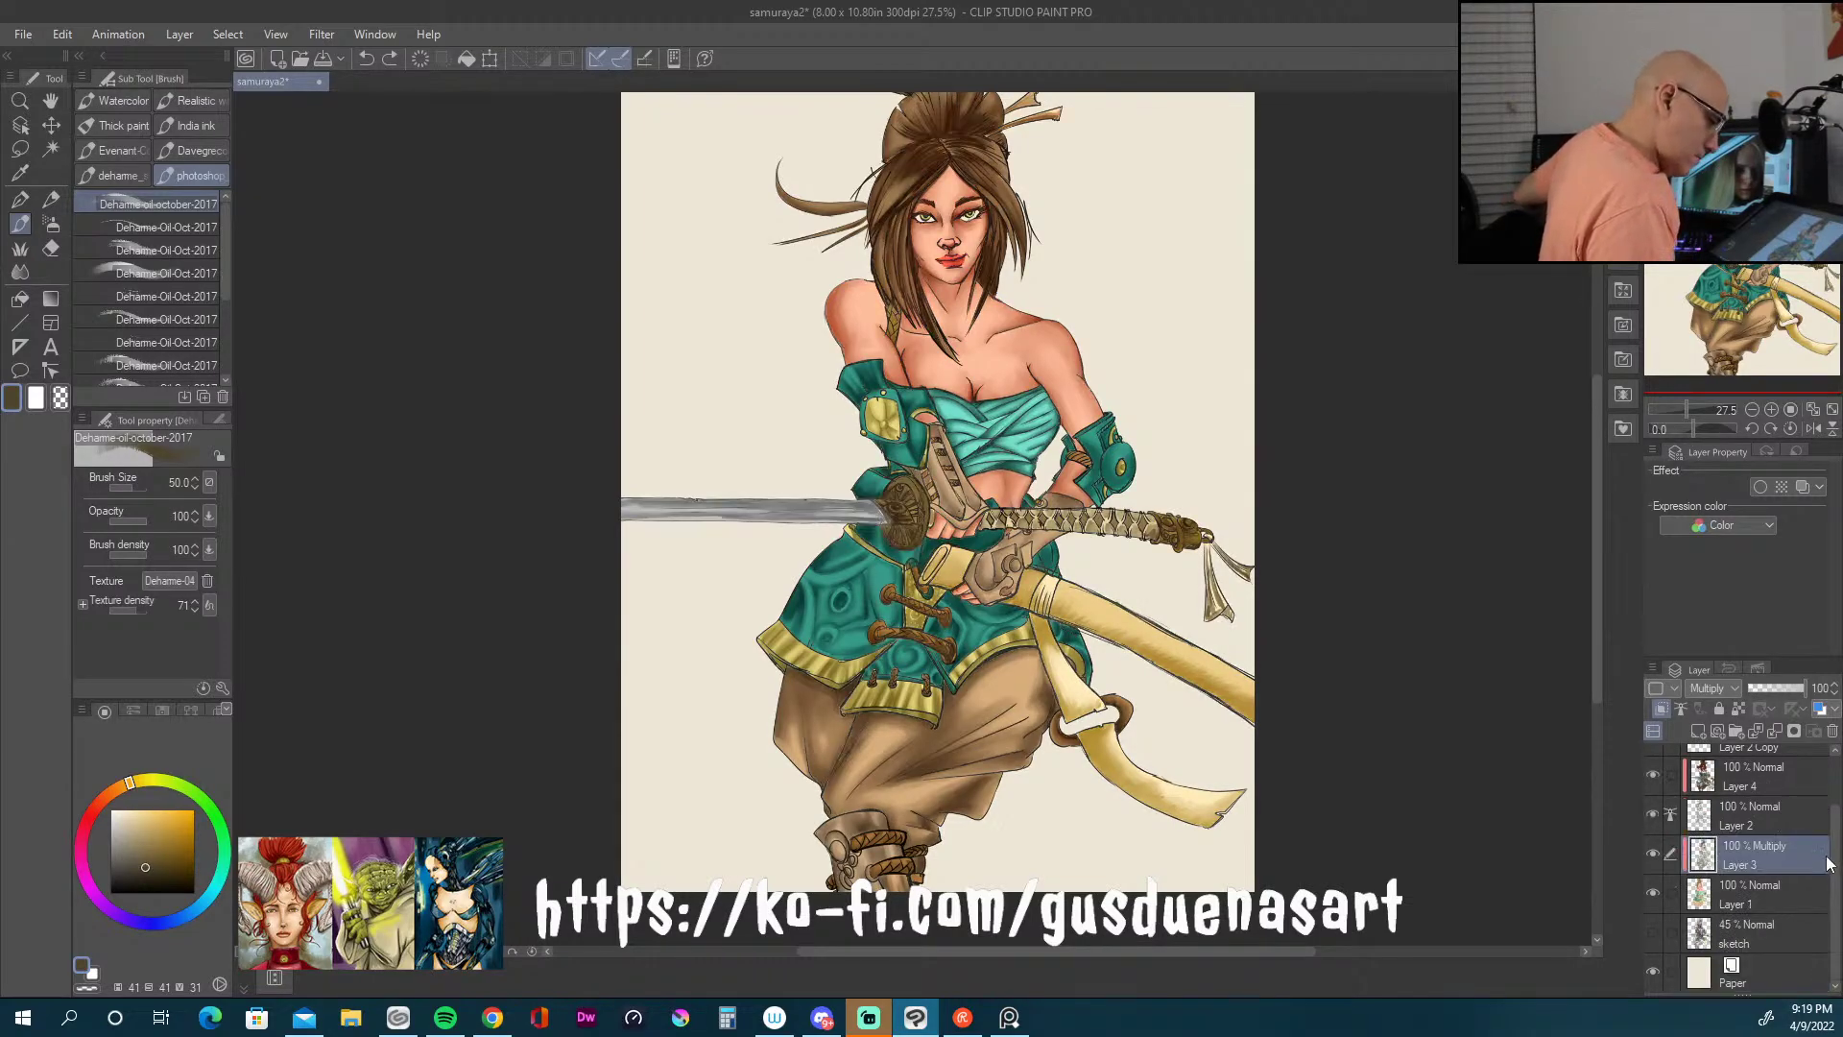
# Step: Select Layer 4, Layer 2 and Layer 3 and group them in a new folder
pyautogui.moveTo(1834, 844); pyautogui.dragTo(1836, 795)
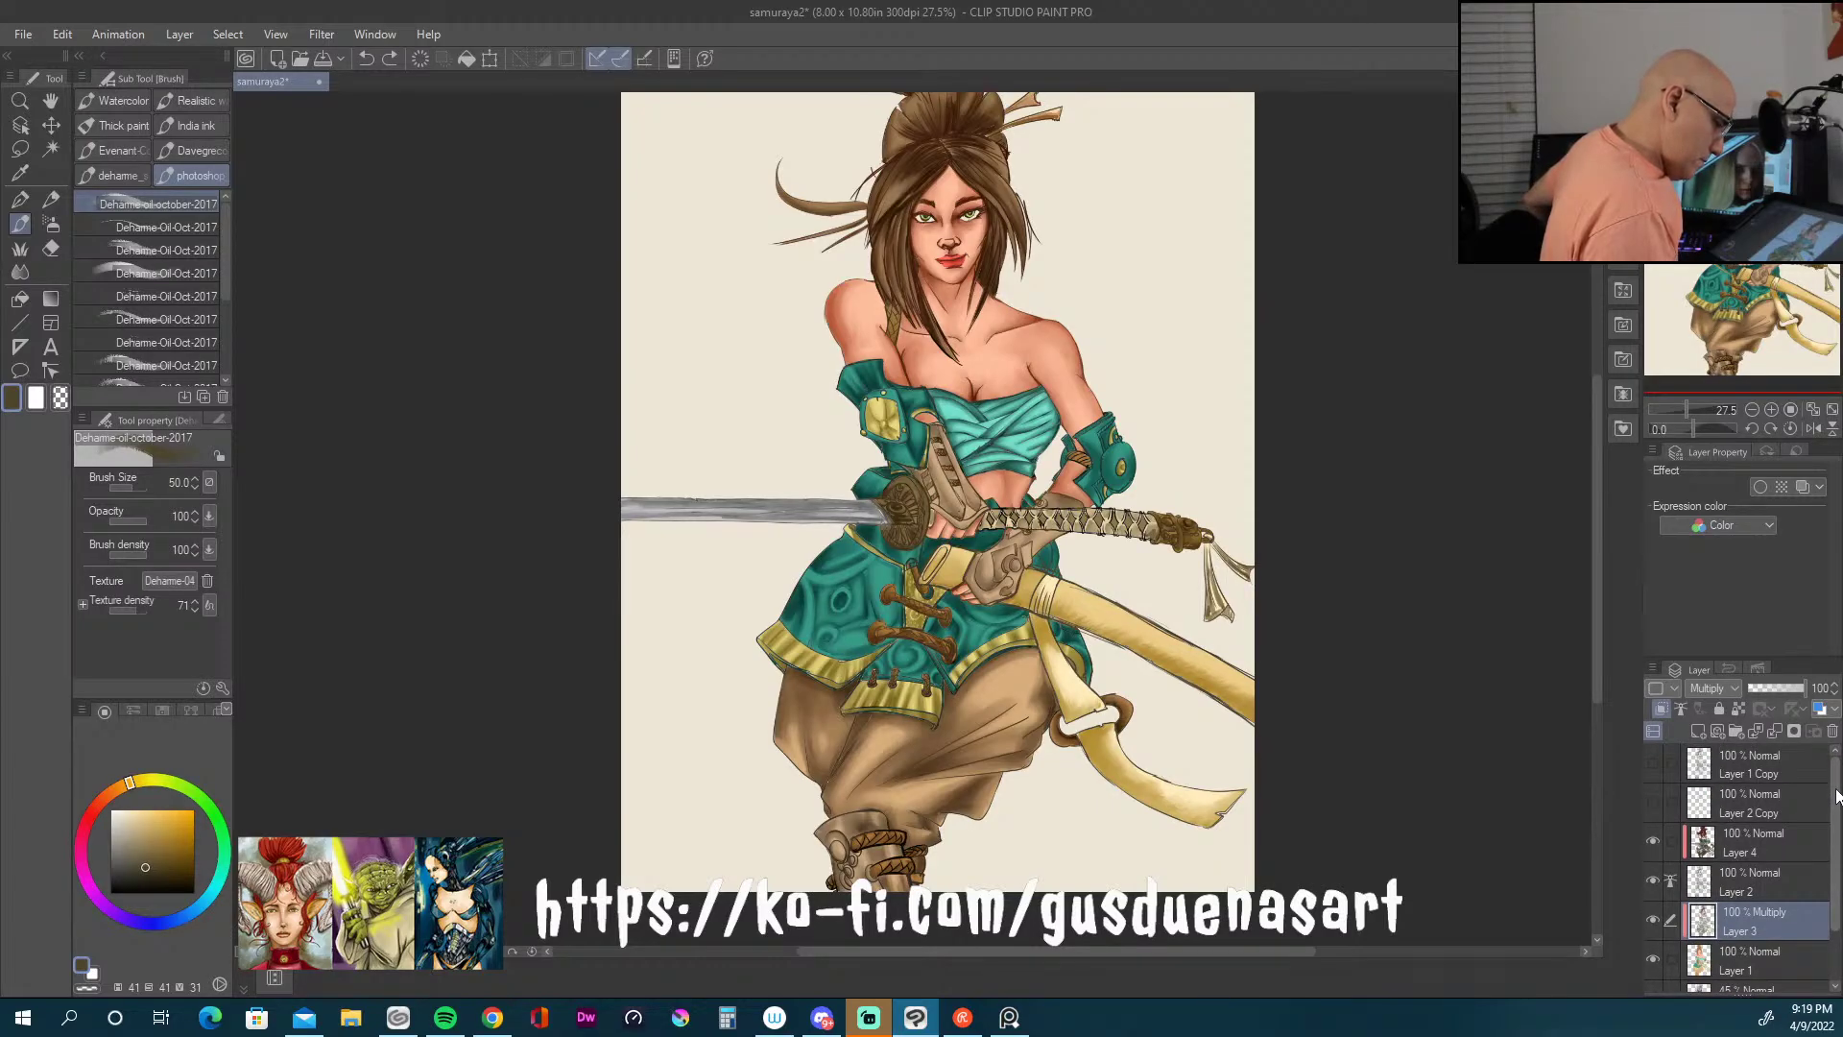
pyautogui.click(1803, 842)
pyautogui.keyDown('shift'); pyautogui.click(1787, 914); pyautogui.keyUp('shift')
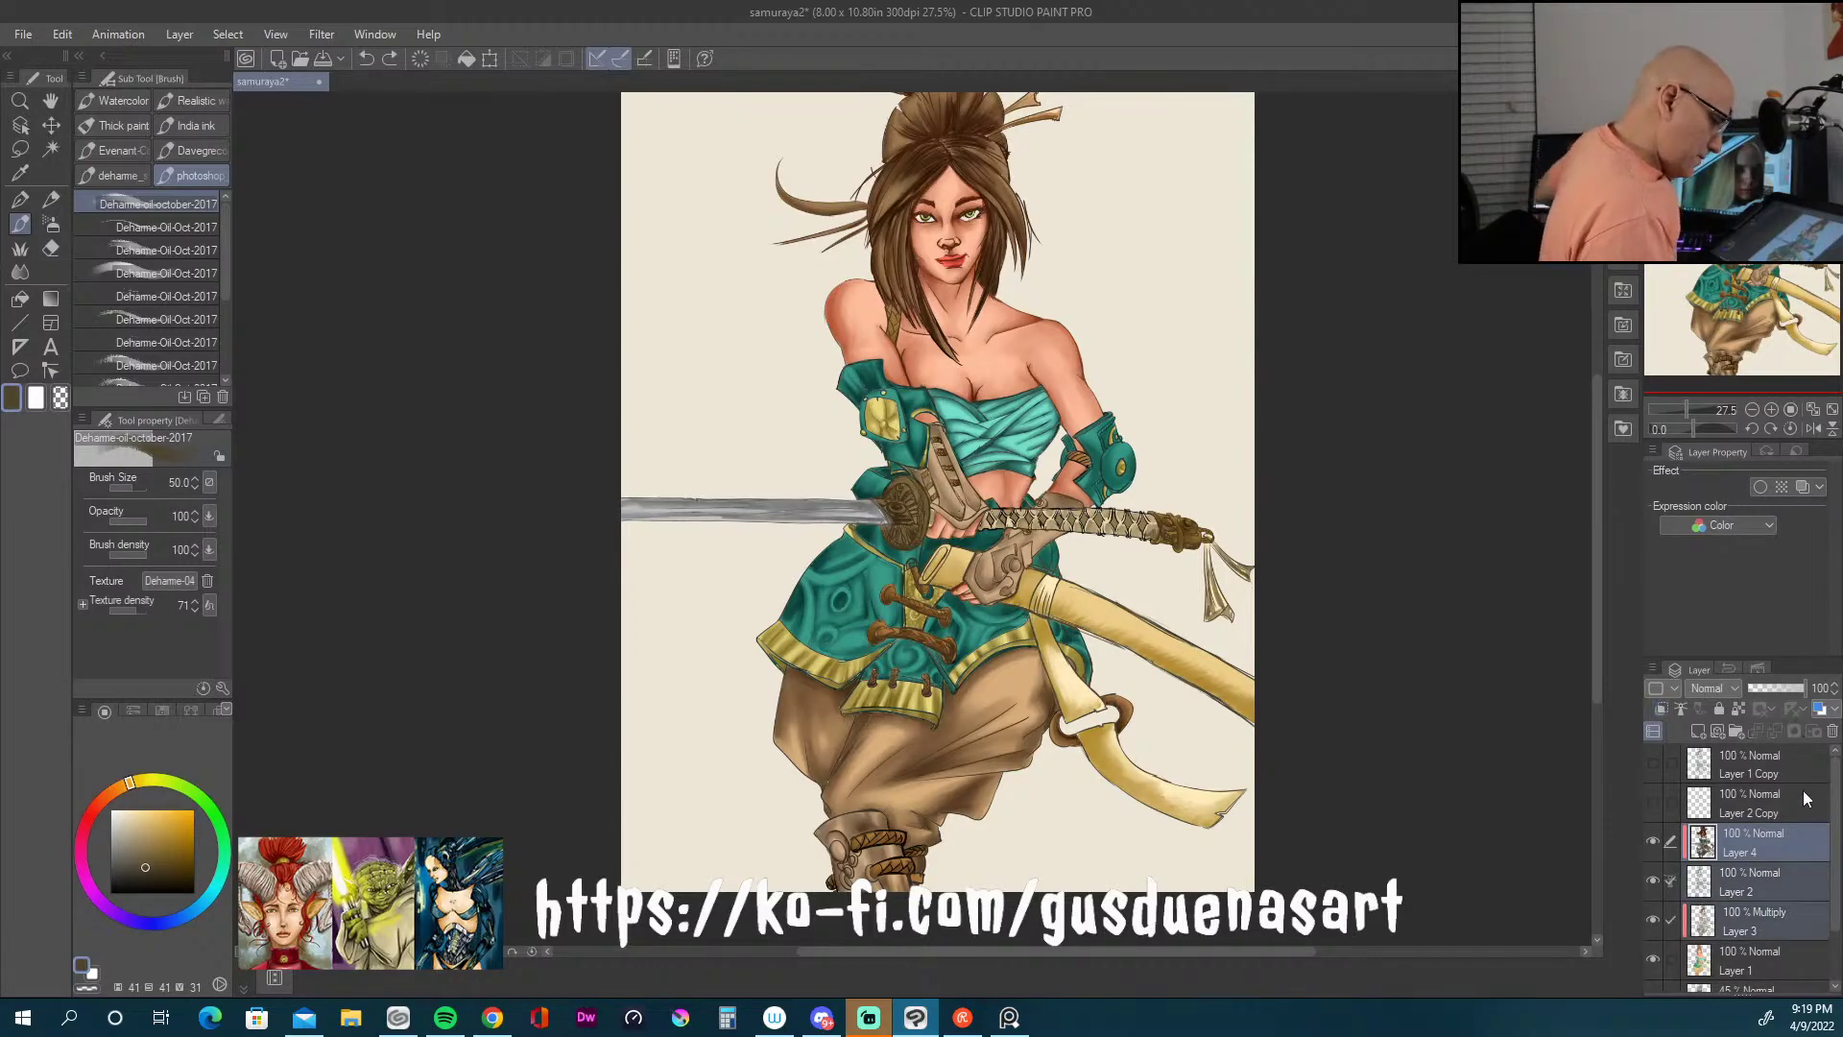
pyautogui.keyDown('shift'); pyautogui.click(1775, 954); pyautogui.keyUp('shift')
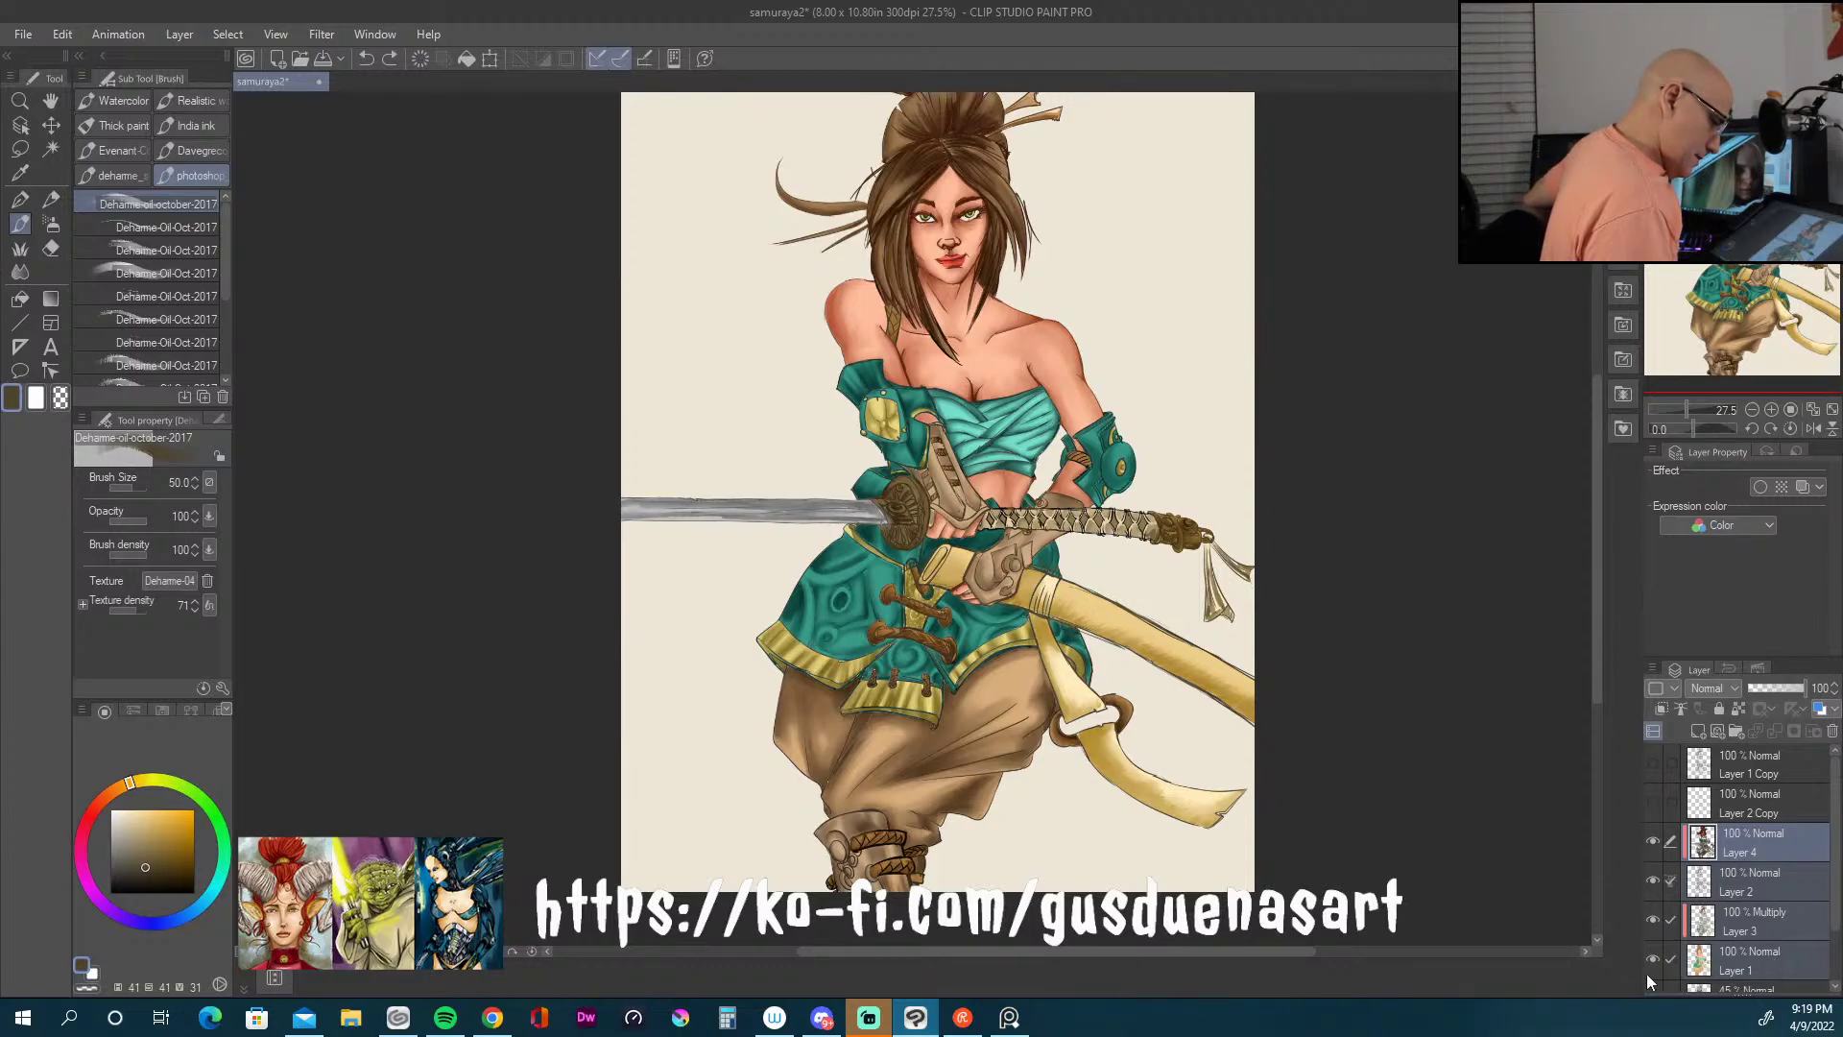
pyautogui.click(1778, 918)
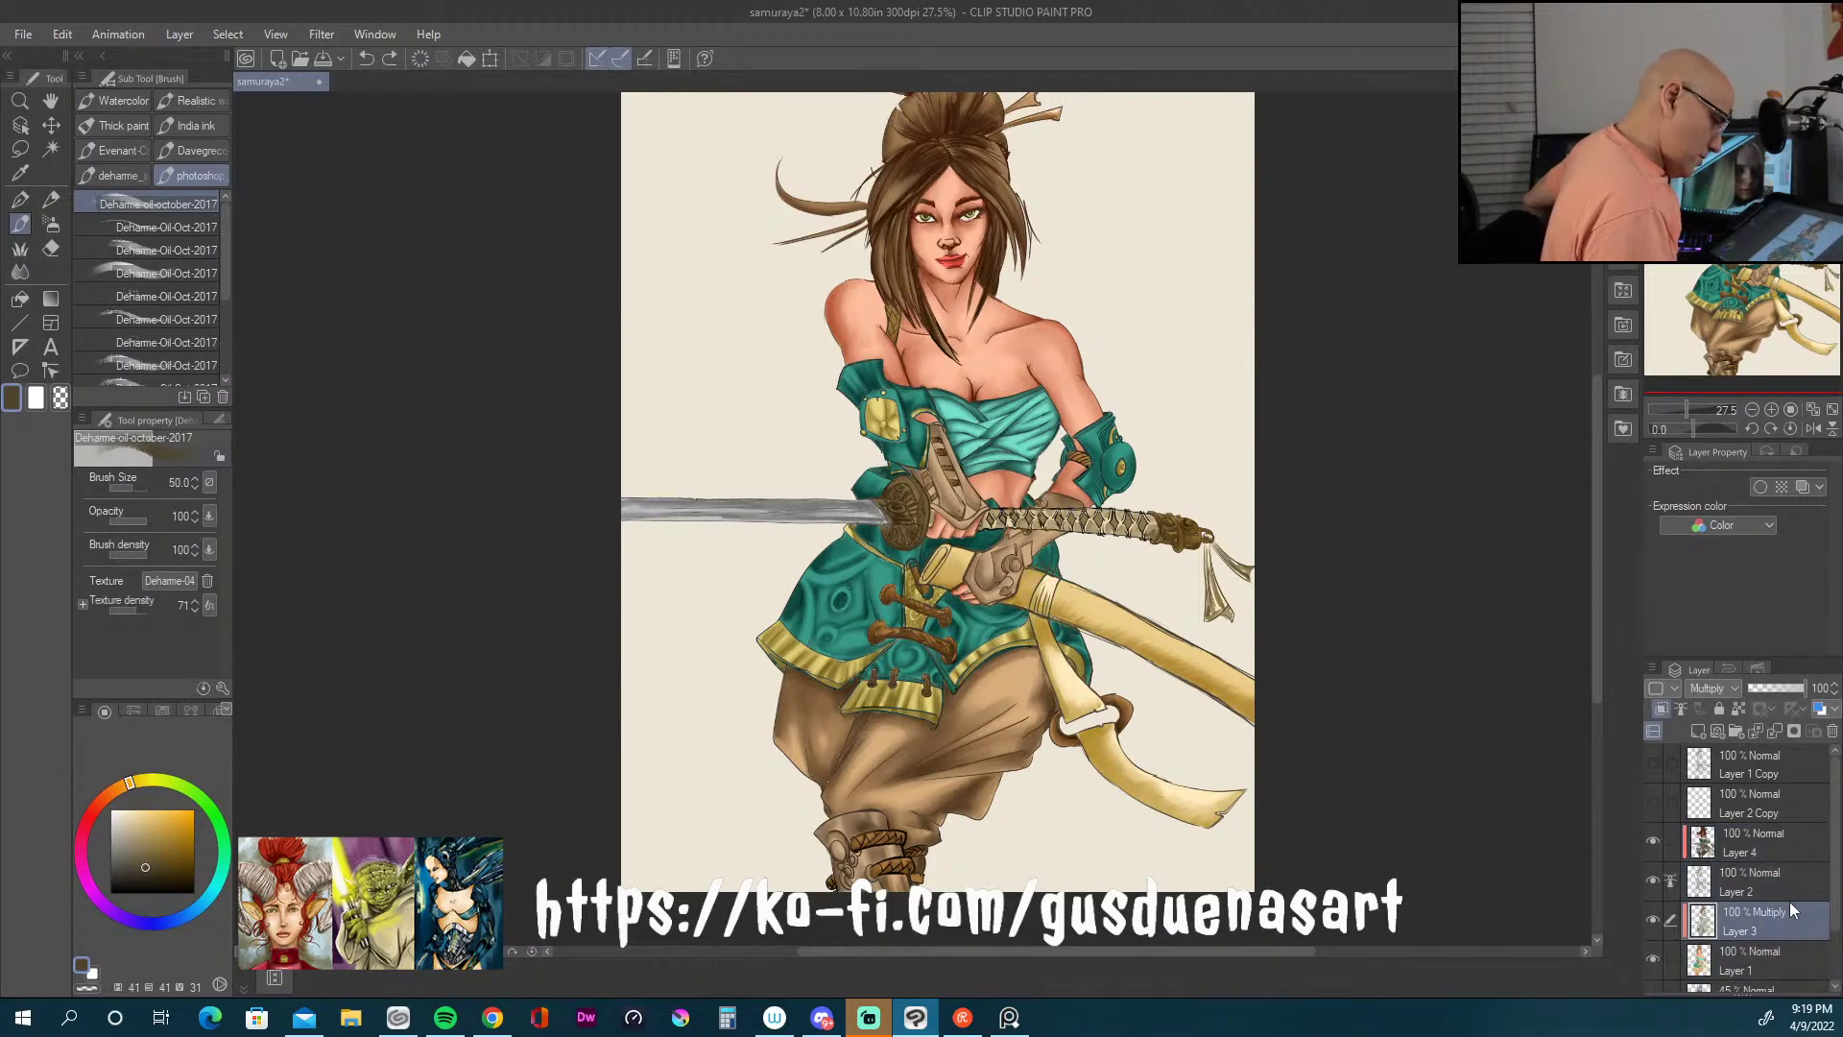
pyautogui.keyDown('shift'); pyautogui.click(1781, 843); pyautogui.keyUp('shift')
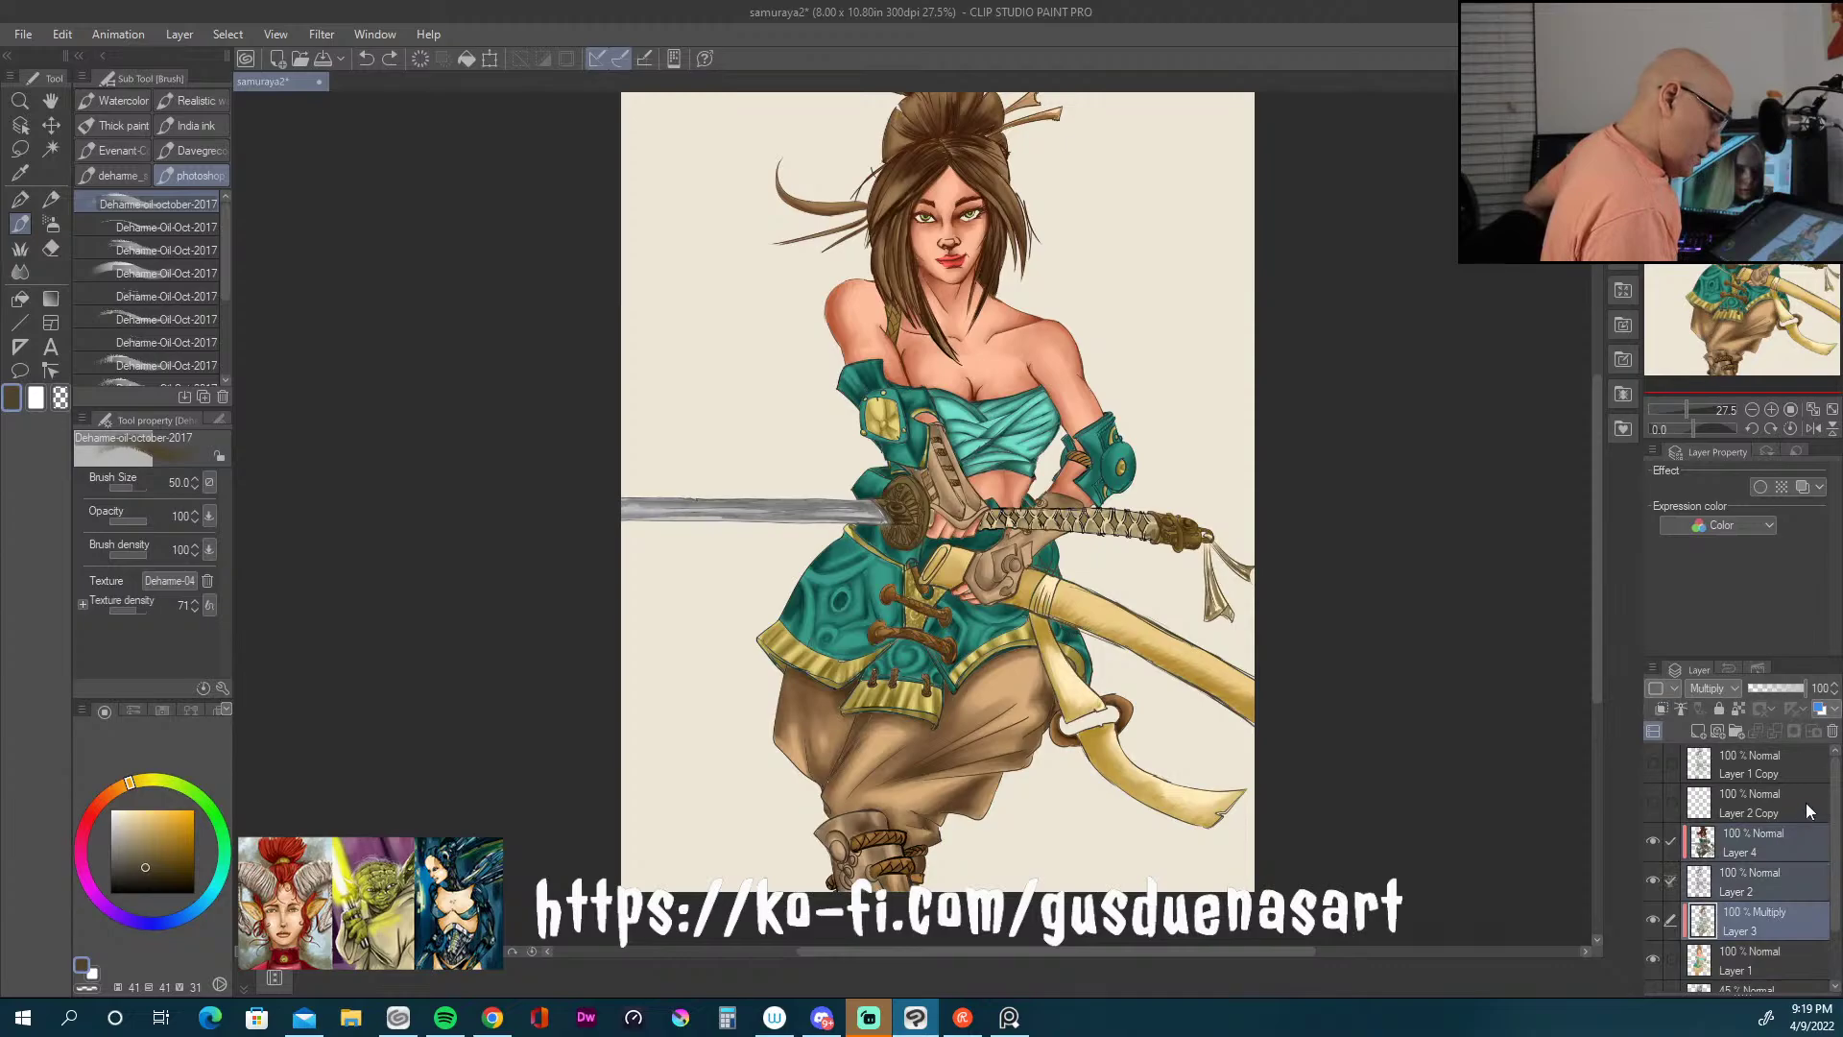
pyautogui.rightClick(1746, 844)
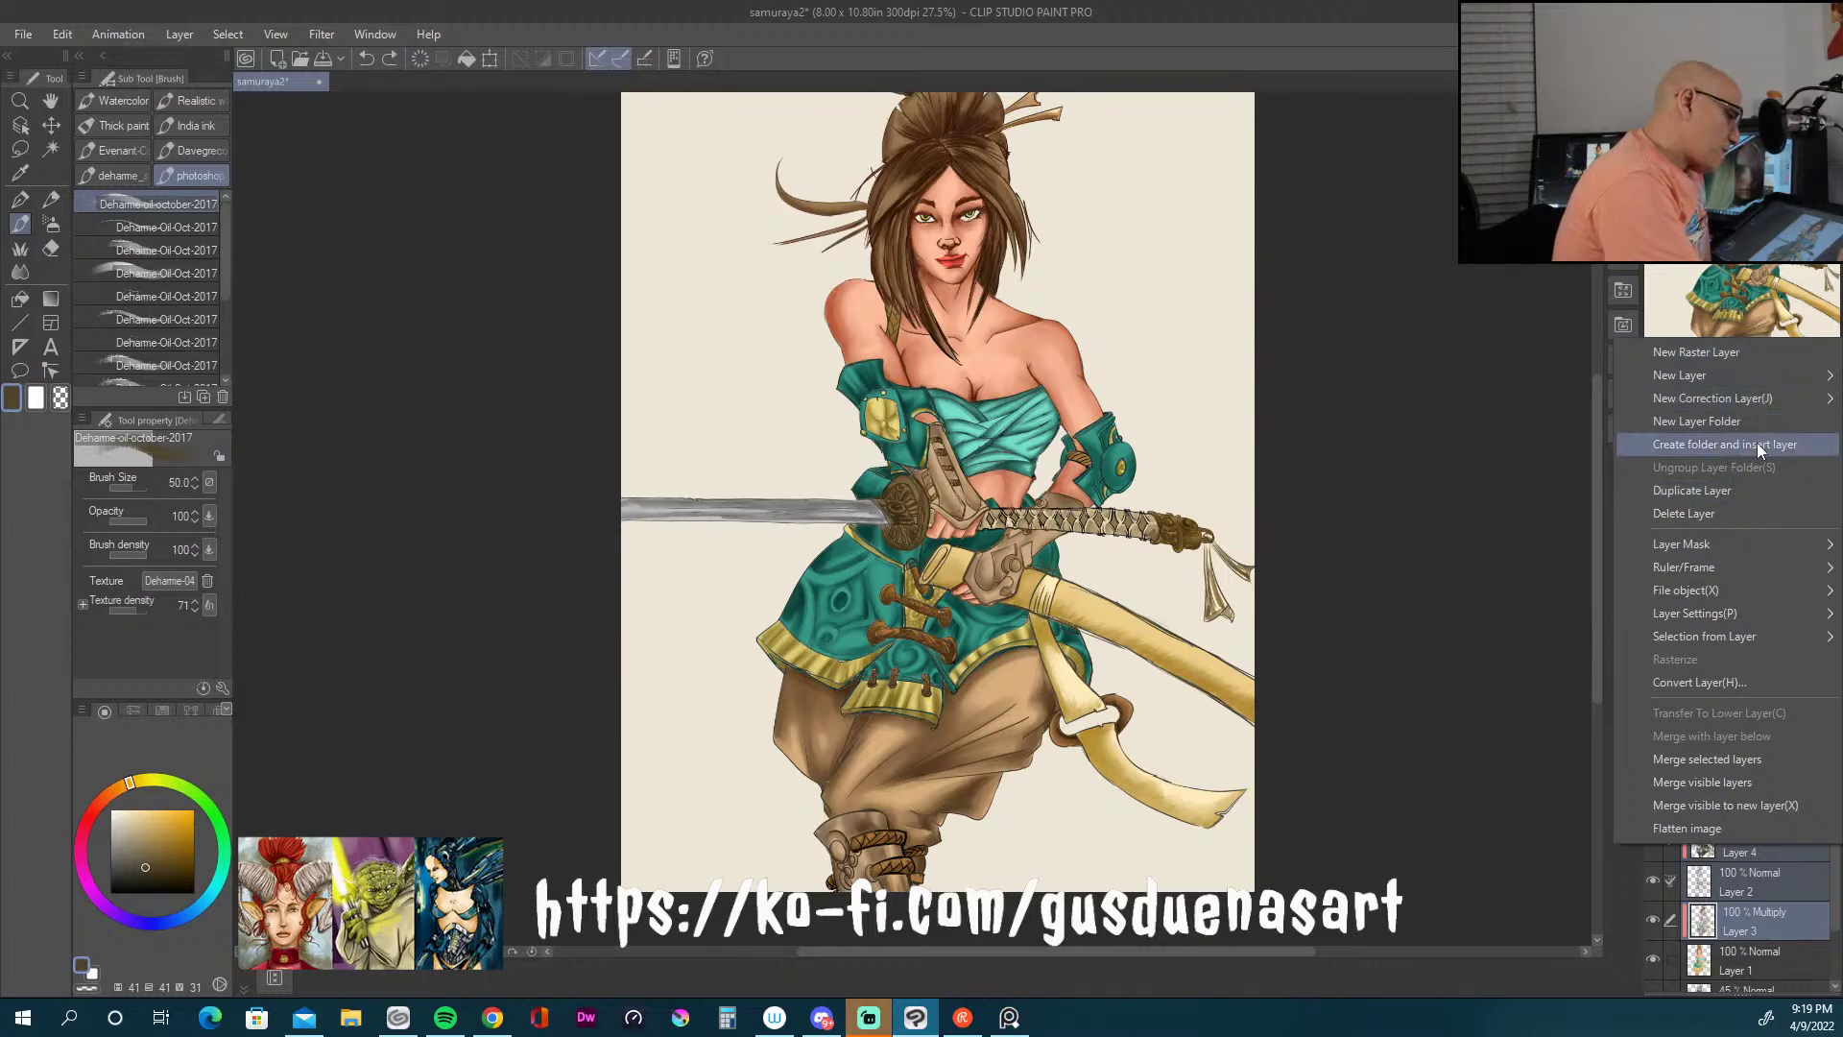
pyautogui.click(1791, 444)
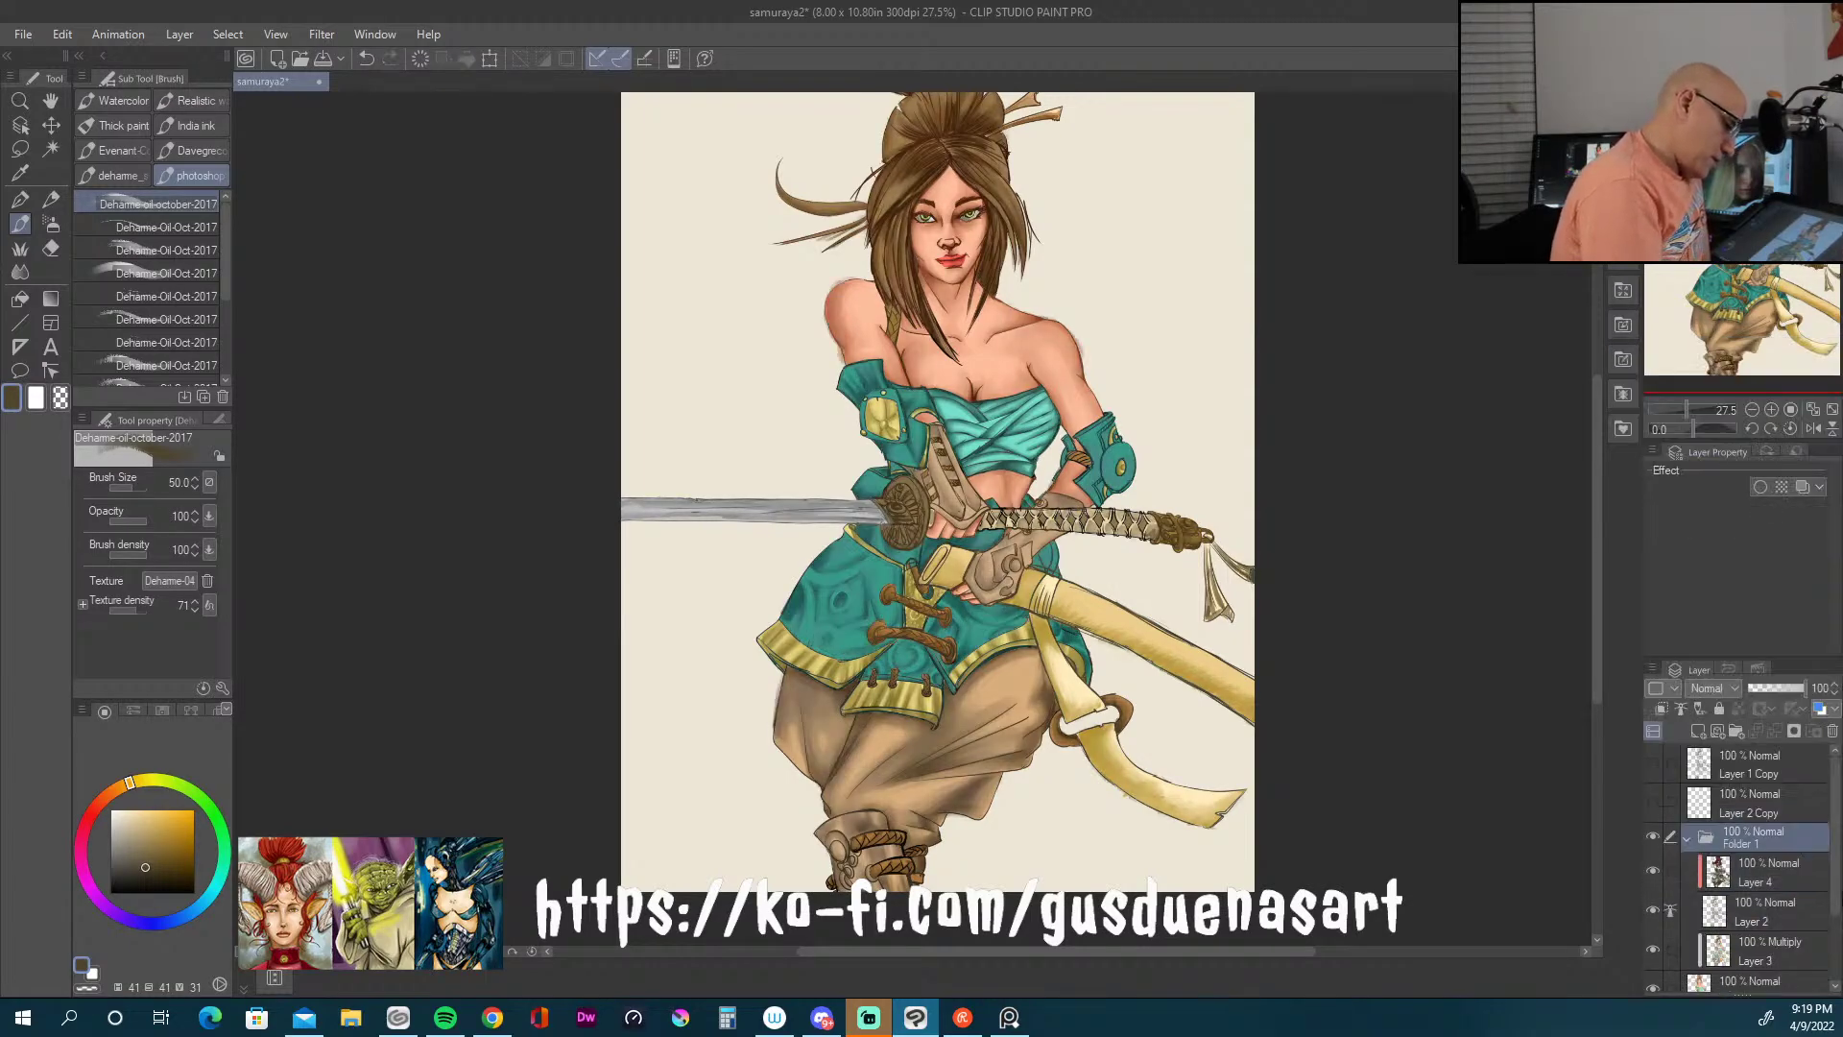
# Step: Rename the new layer folder as shadows and collapse it
pyautogui.doubleClick(1747, 841)
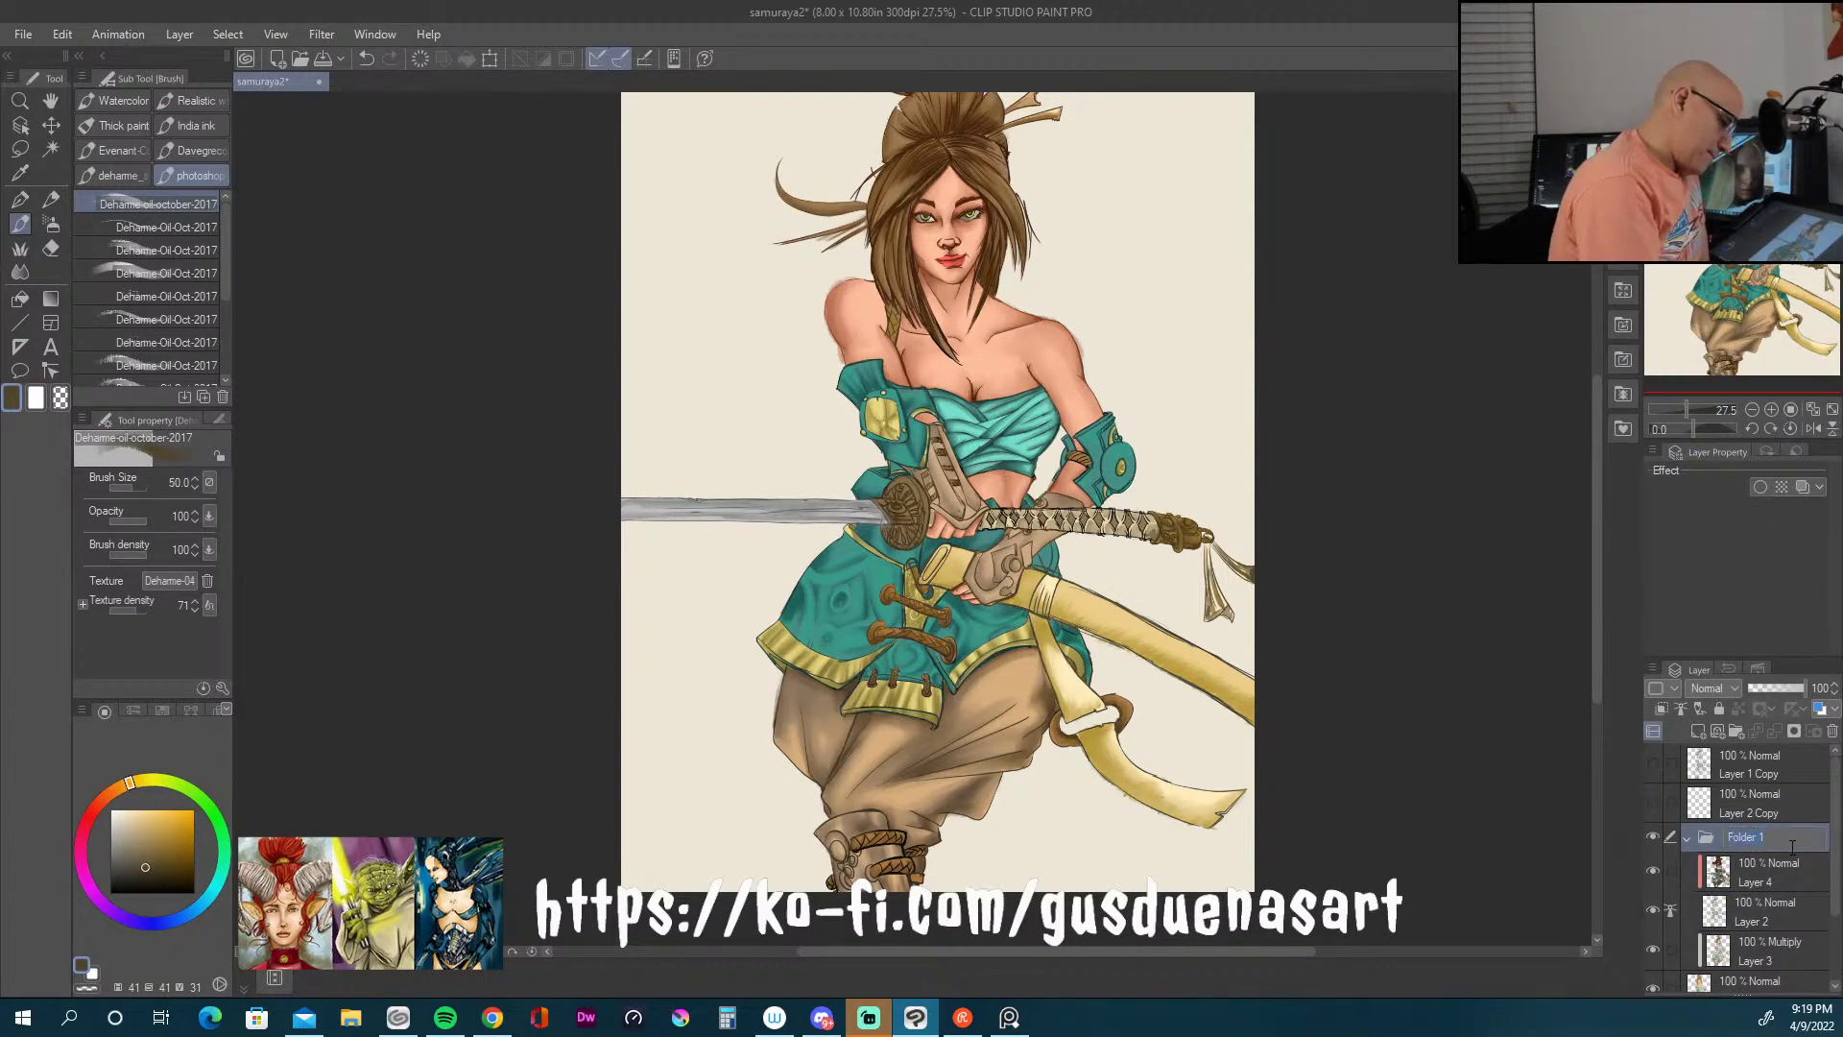
pyautogui.write('shadows')
pyautogui.press('Return')
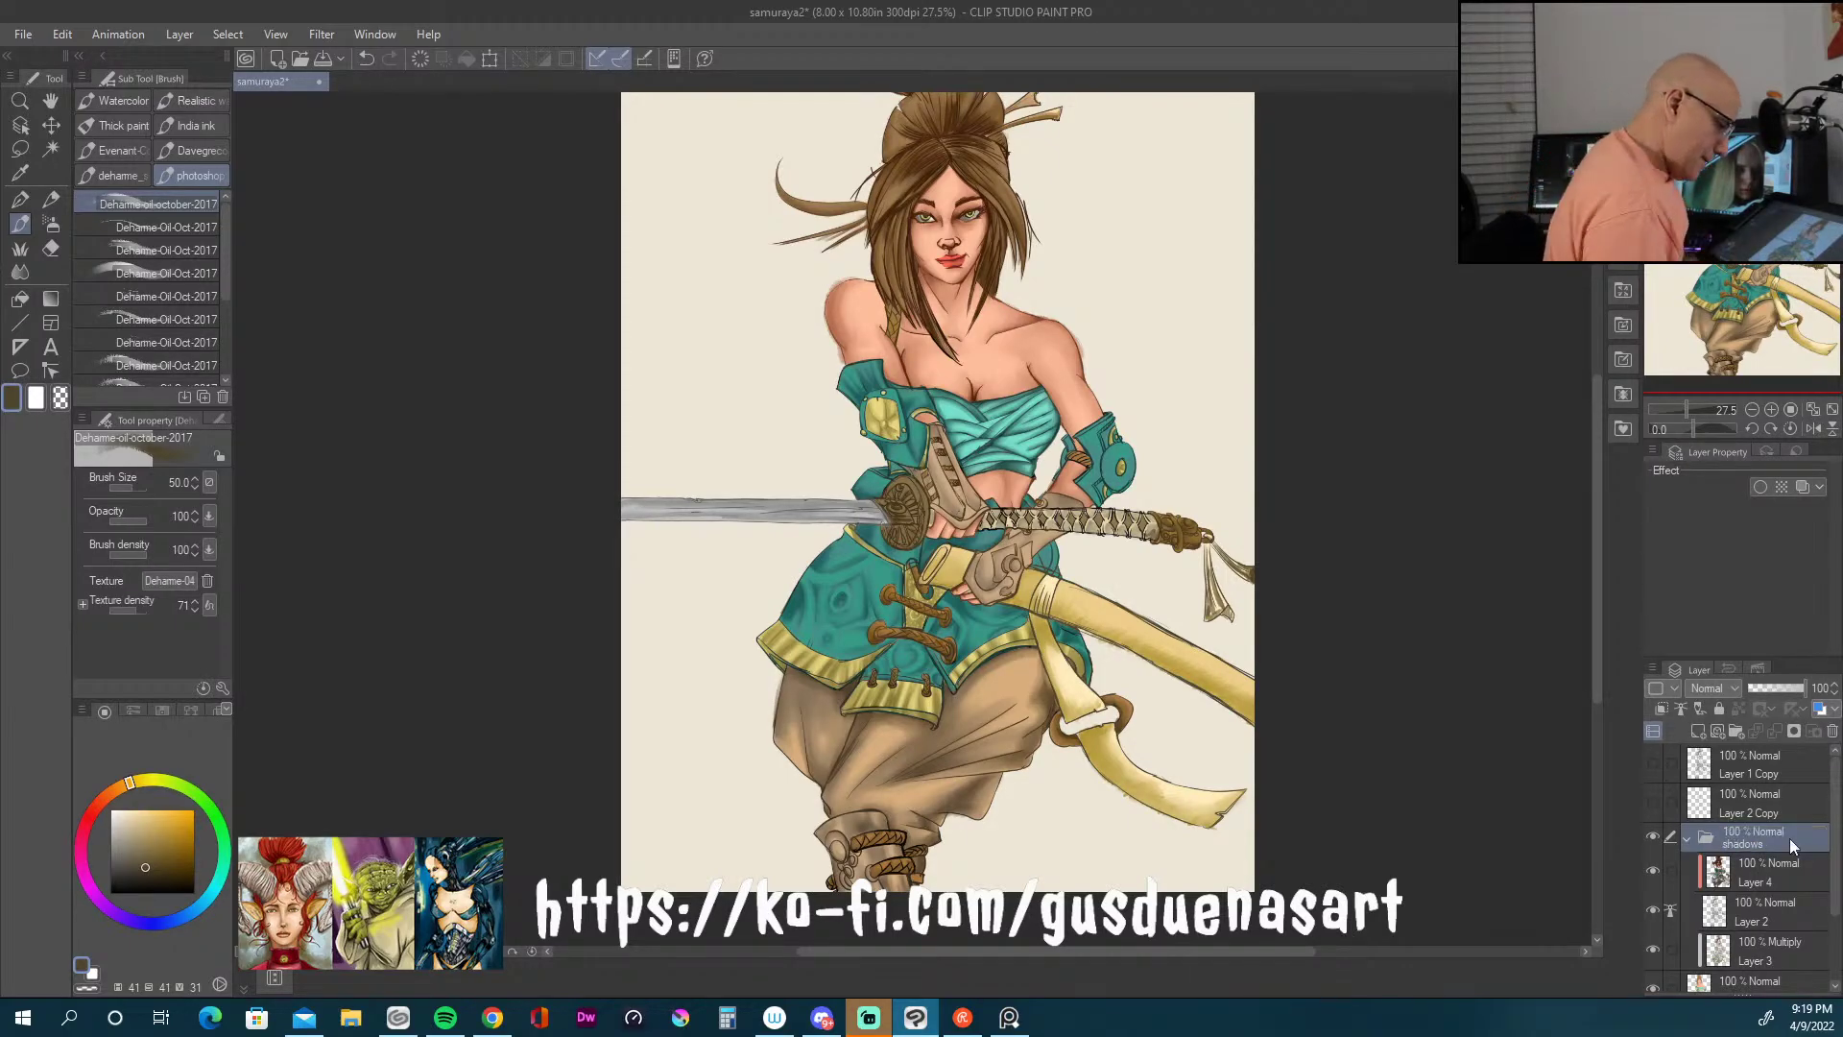
pyautogui.click(1687, 838)
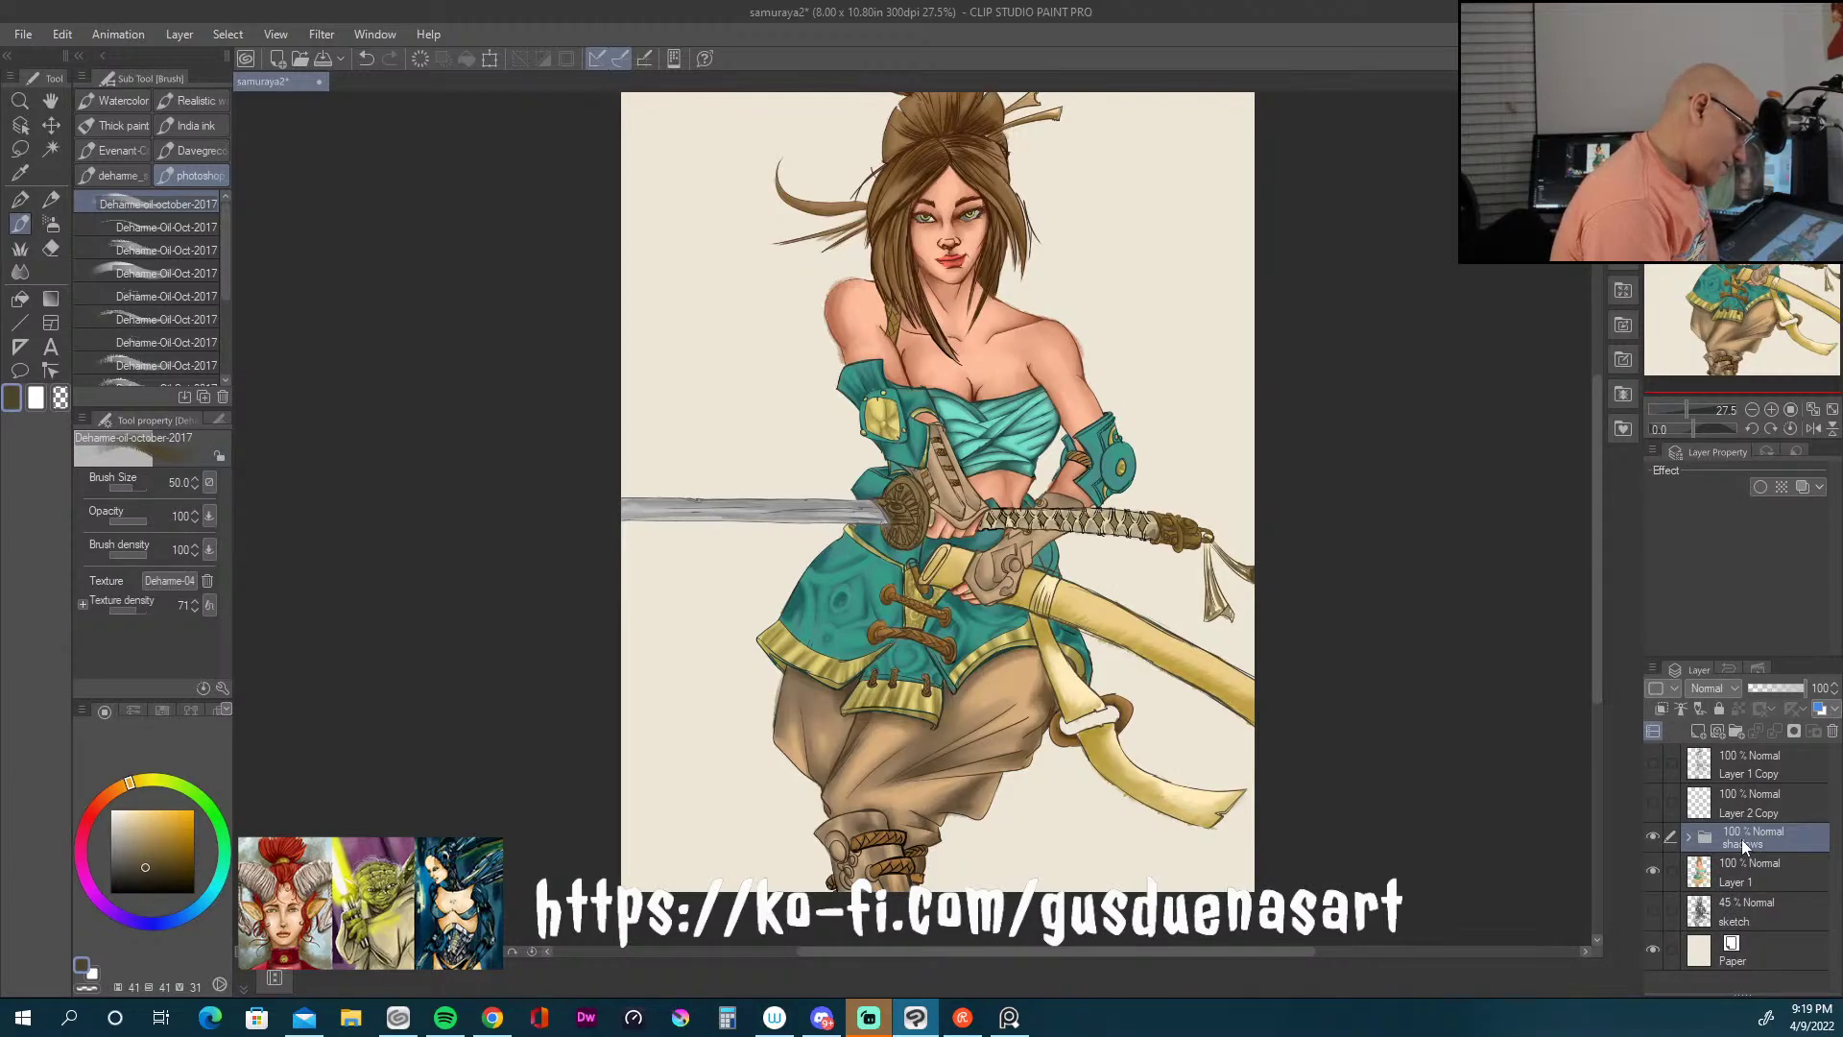
# Step: Duplicate the shadows folder and hide the duplicate as a backup
pyautogui.rightClick(1742, 839)
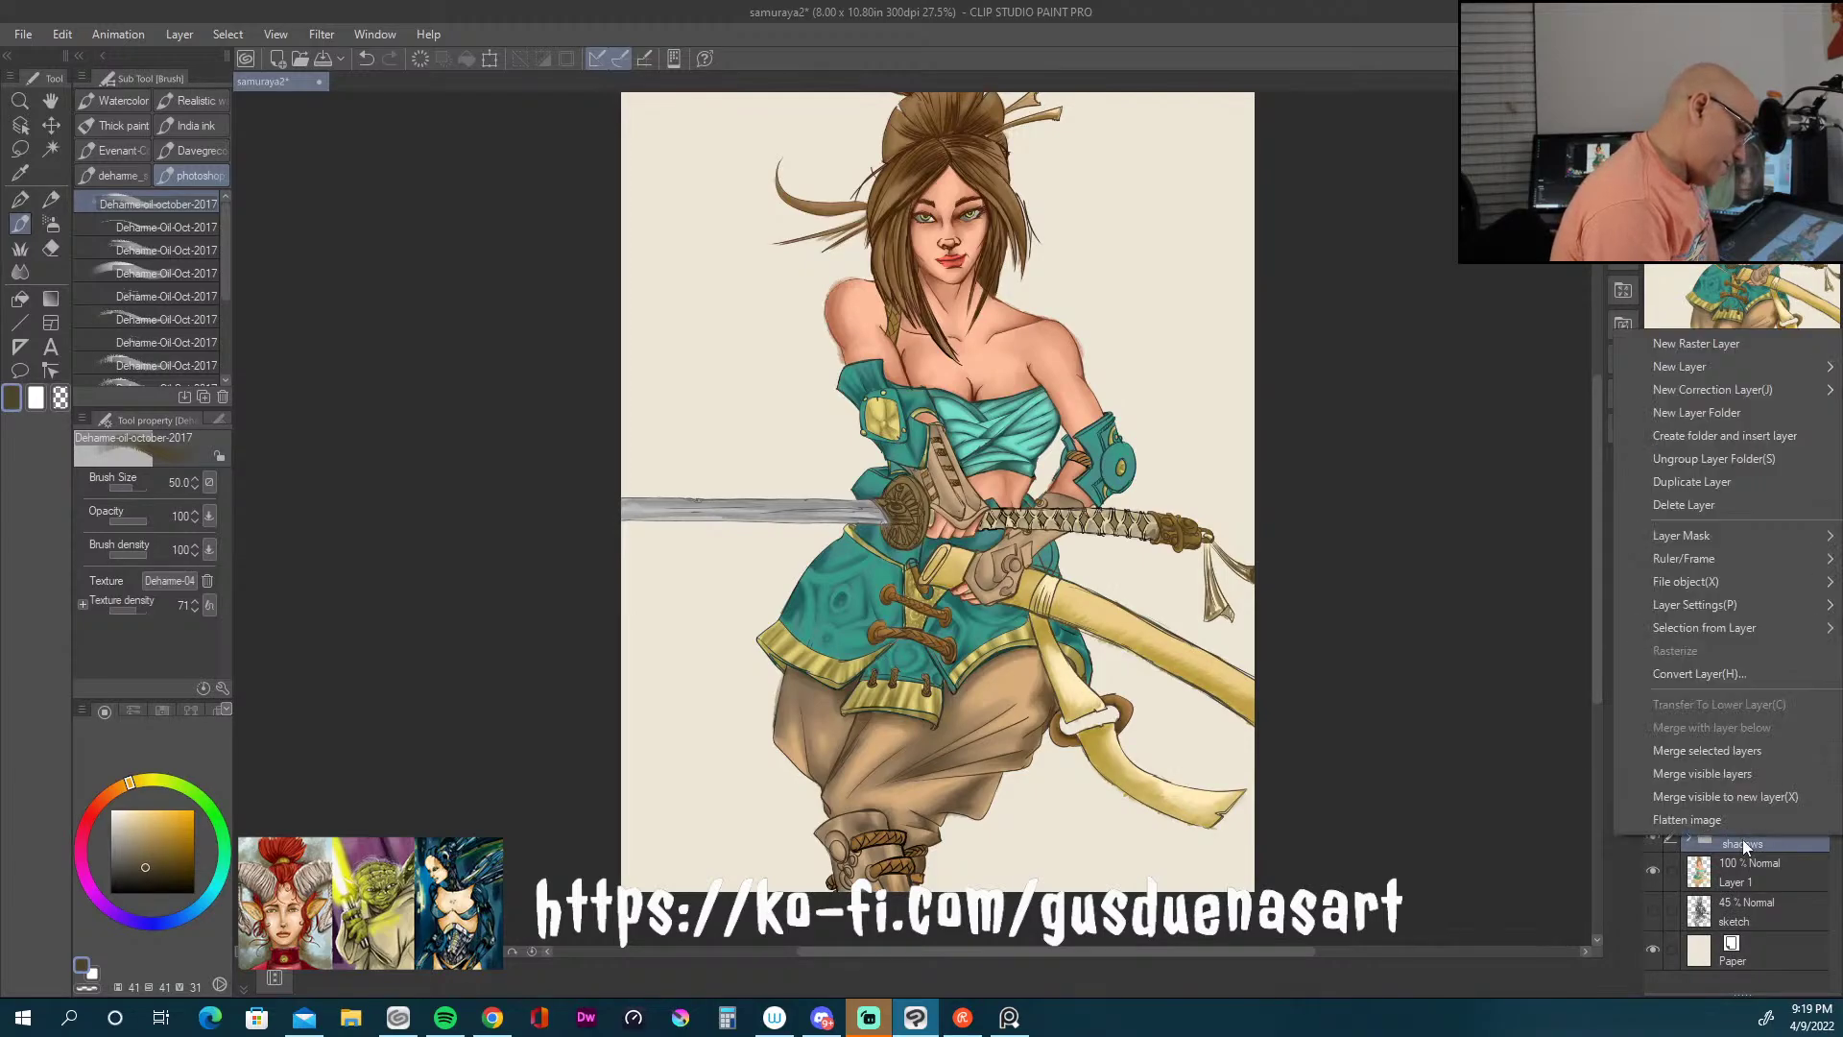
pyautogui.click(1738, 482)
pyautogui.click(1653, 836)
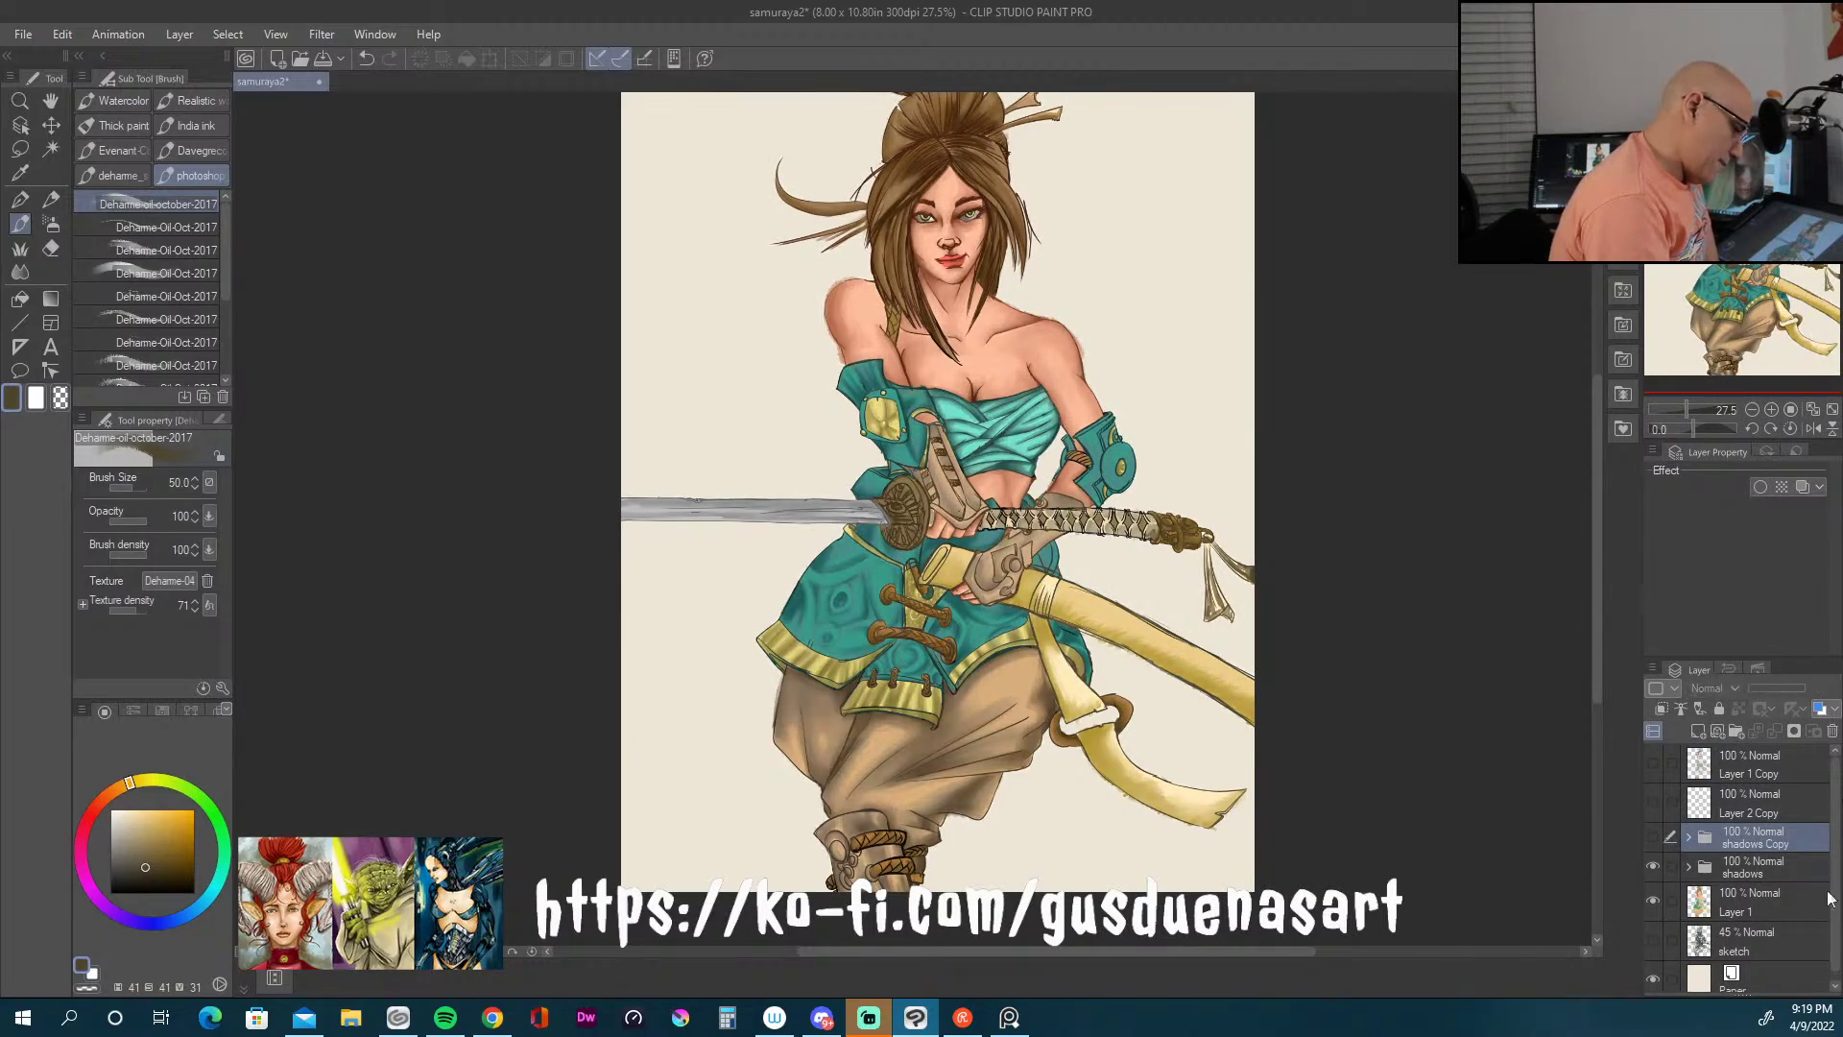
# Step: Merge Layer 4, Layer 2 and Layer 3 inside the original shadows folder into one layer
pyautogui.click(1685, 868)
pyautogui.click(1688, 866)
pyautogui.scroll(-3, 1782, 816)
pyautogui.click(1783, 816)
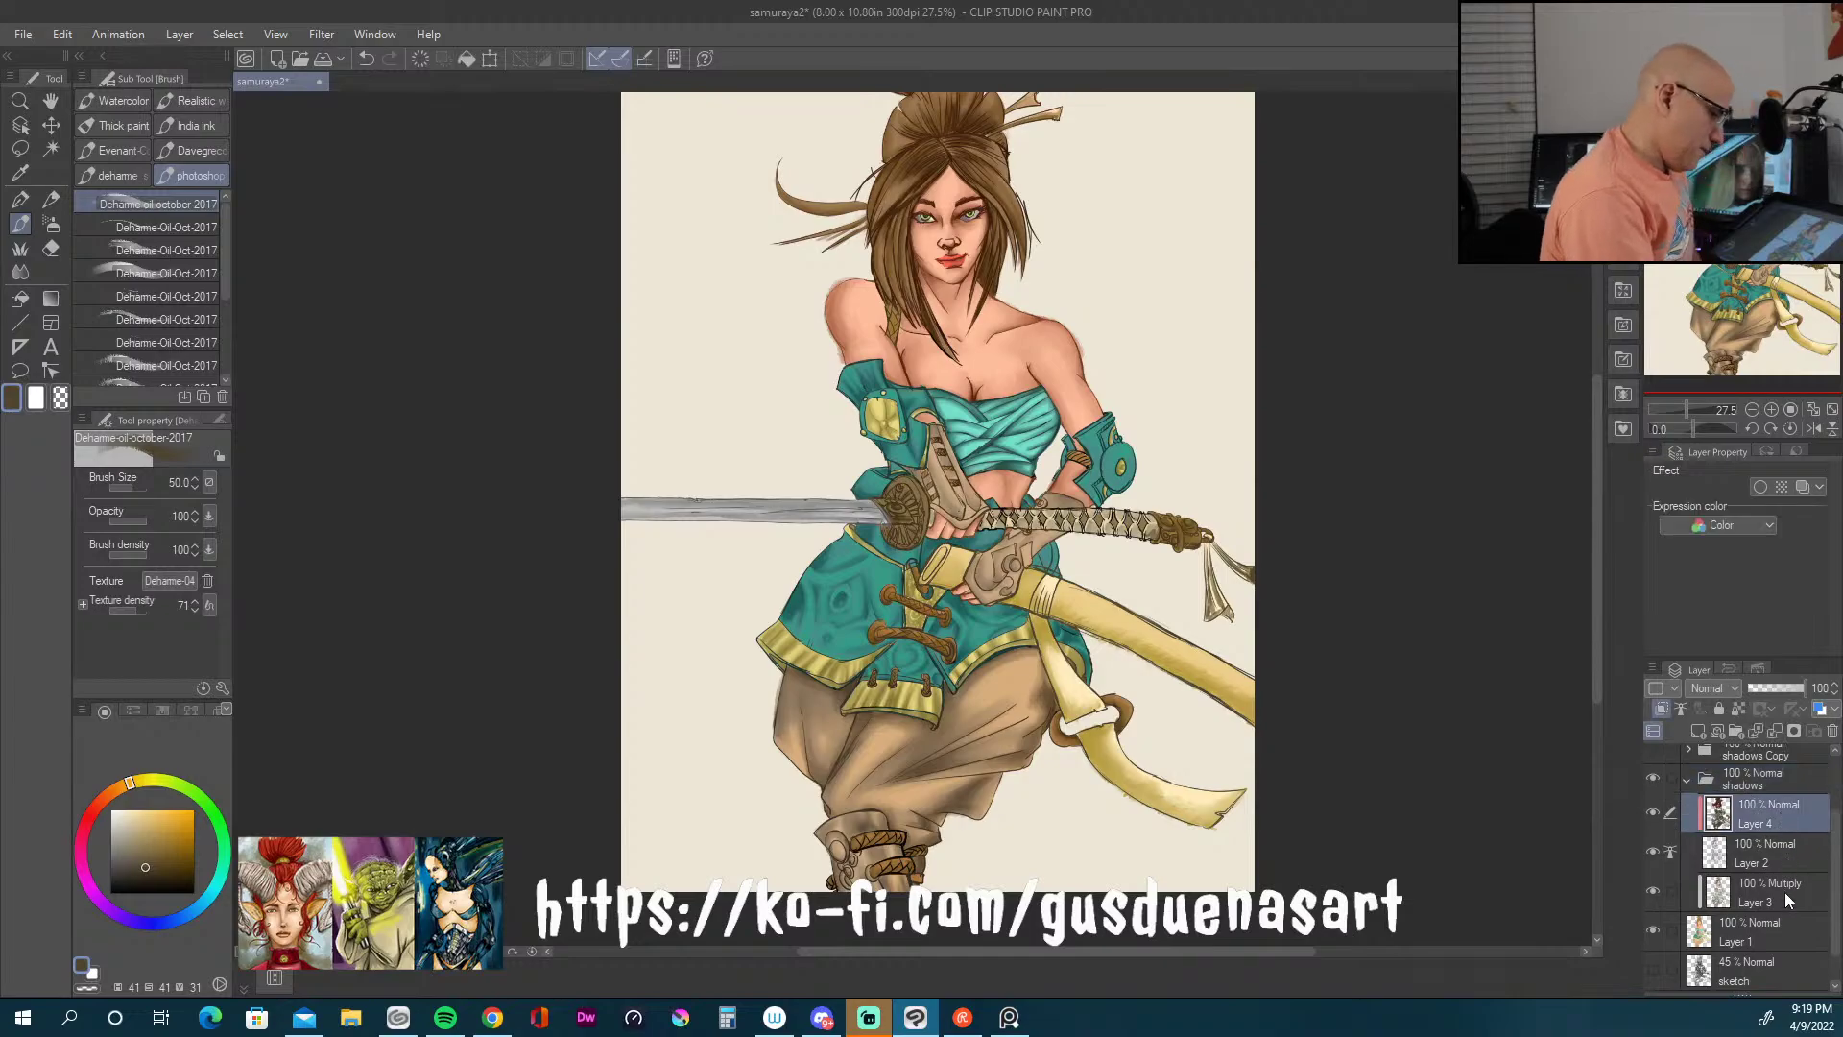
pyautogui.keyDown('shift'); pyautogui.click(1789, 892); pyautogui.keyUp('shift')
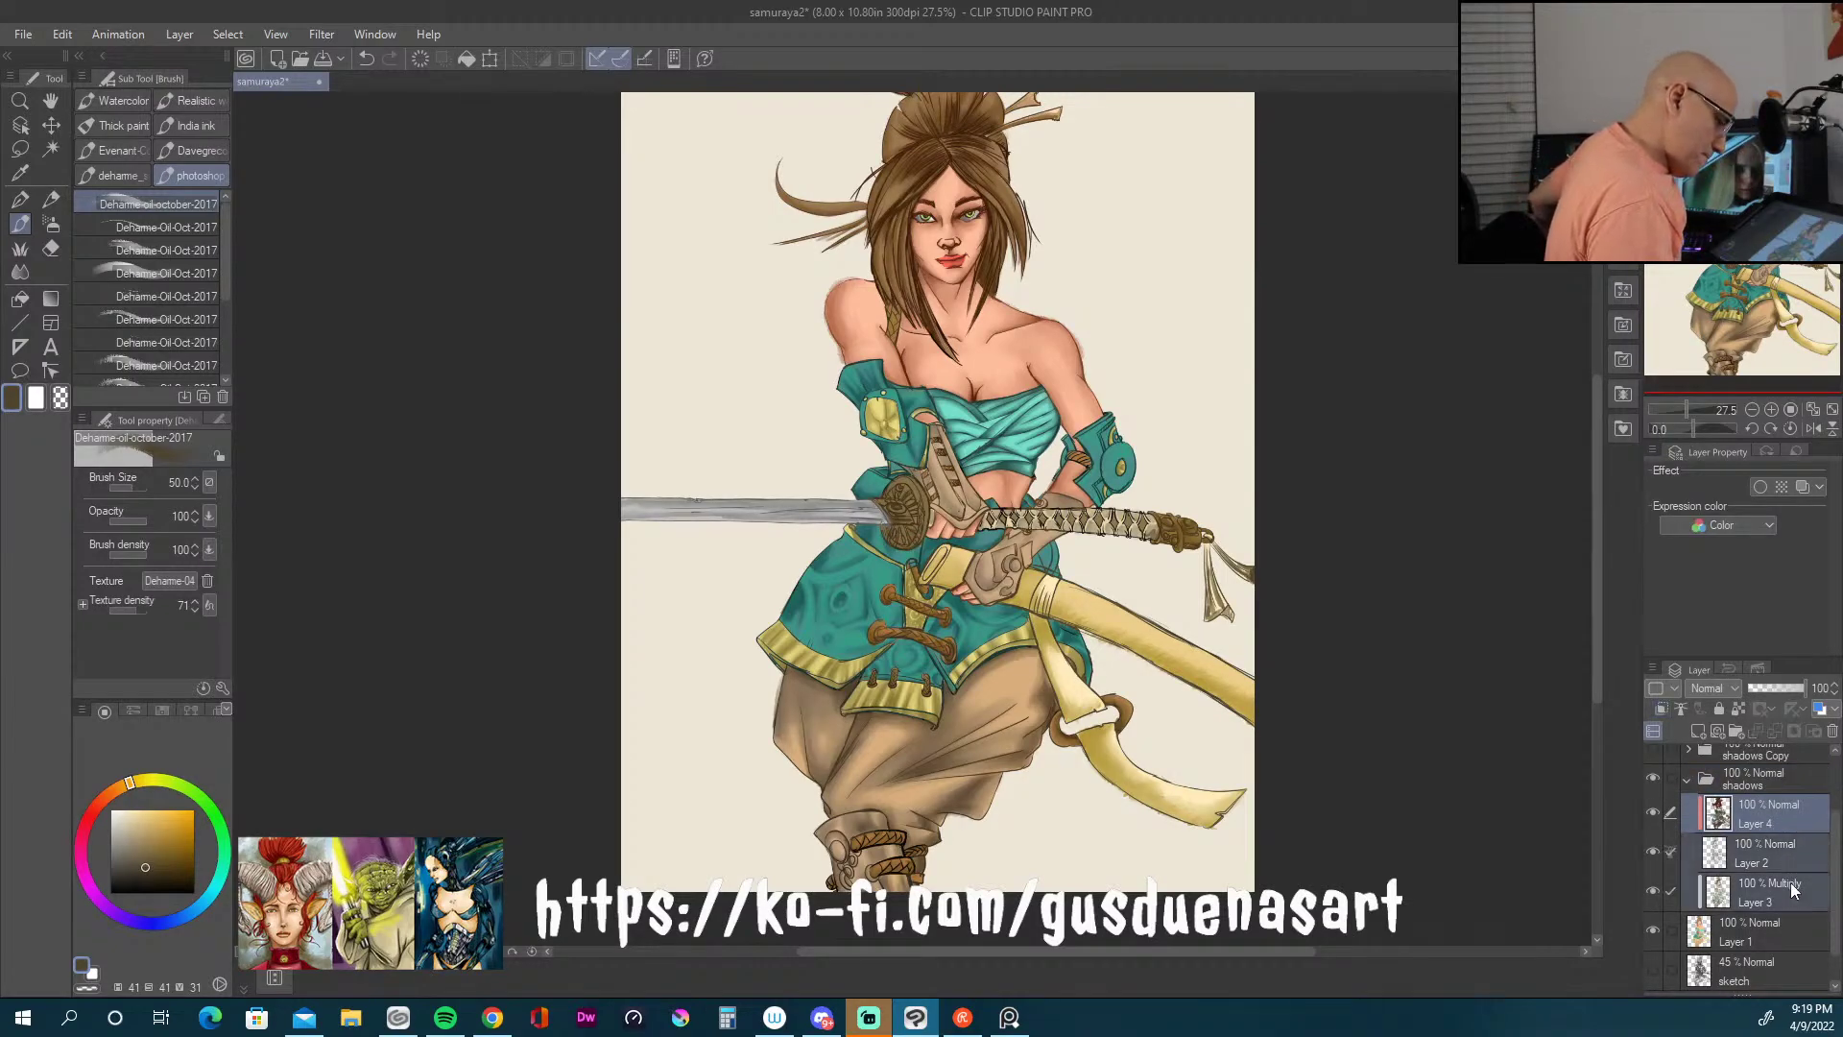
pyautogui.rightClick(1759, 821)
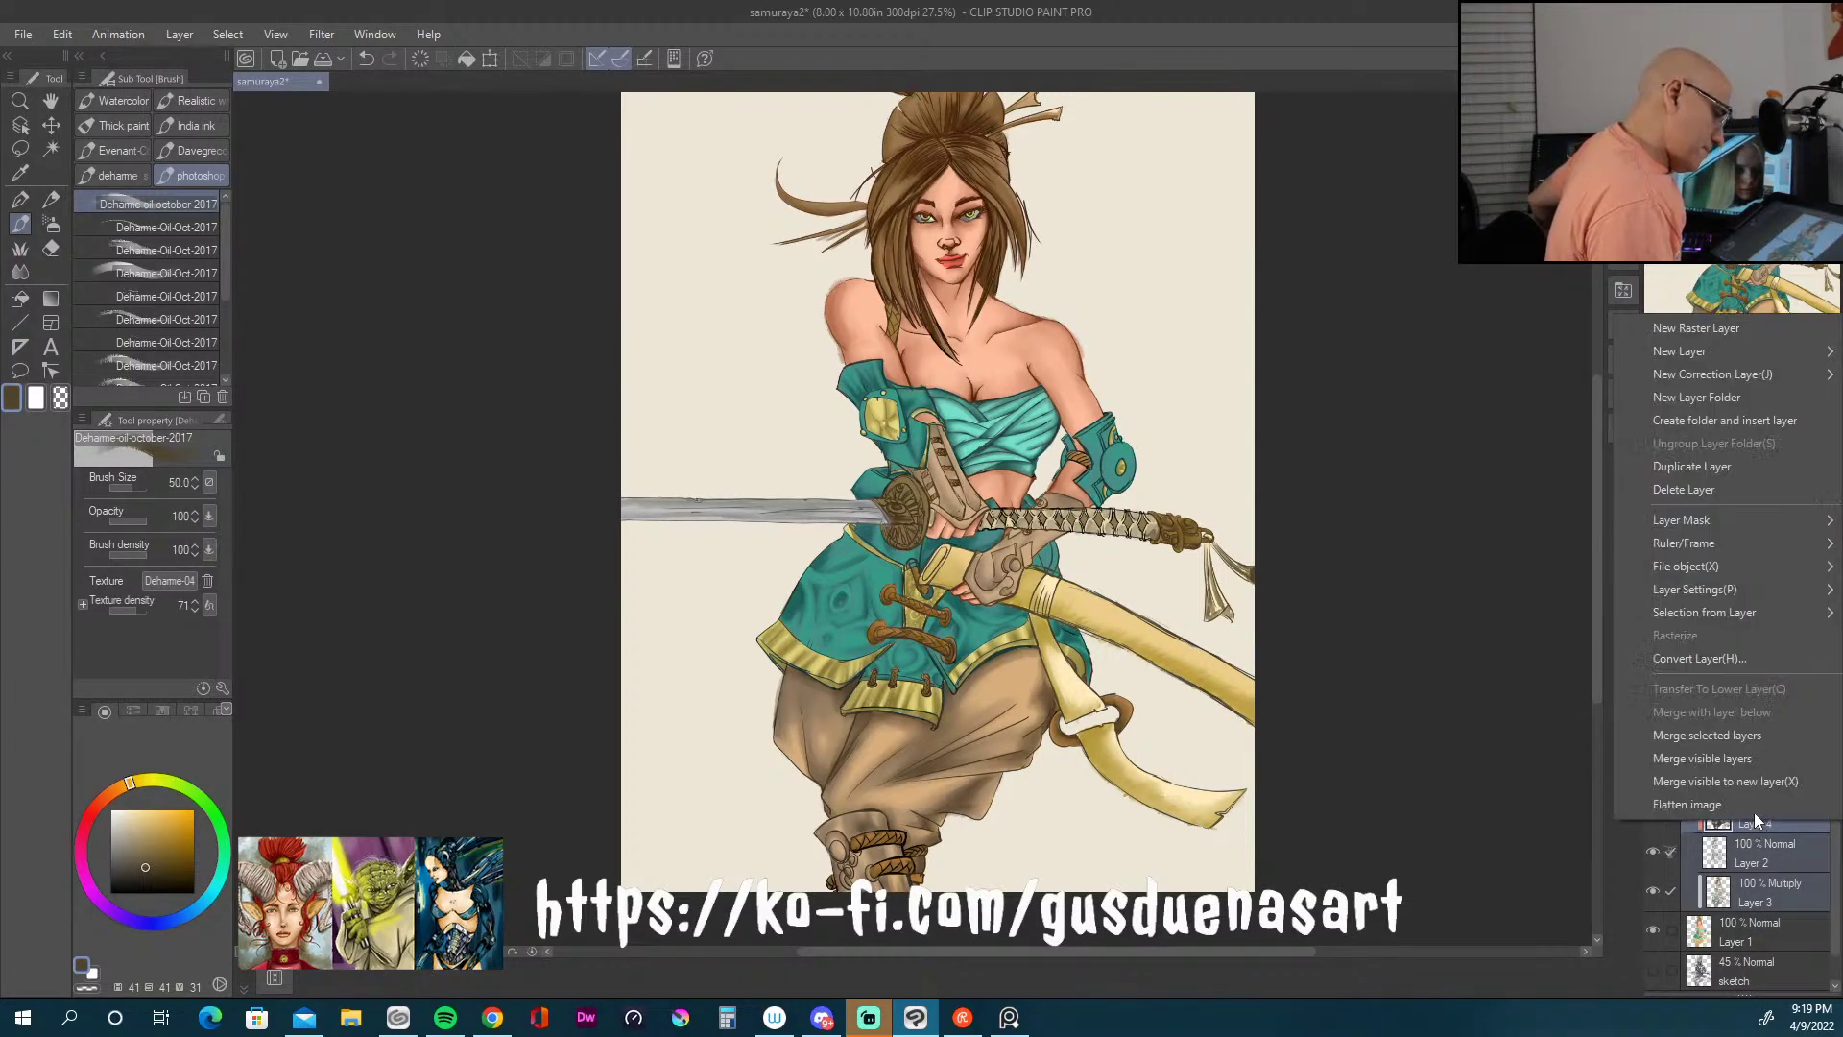
pyautogui.click(1764, 736)
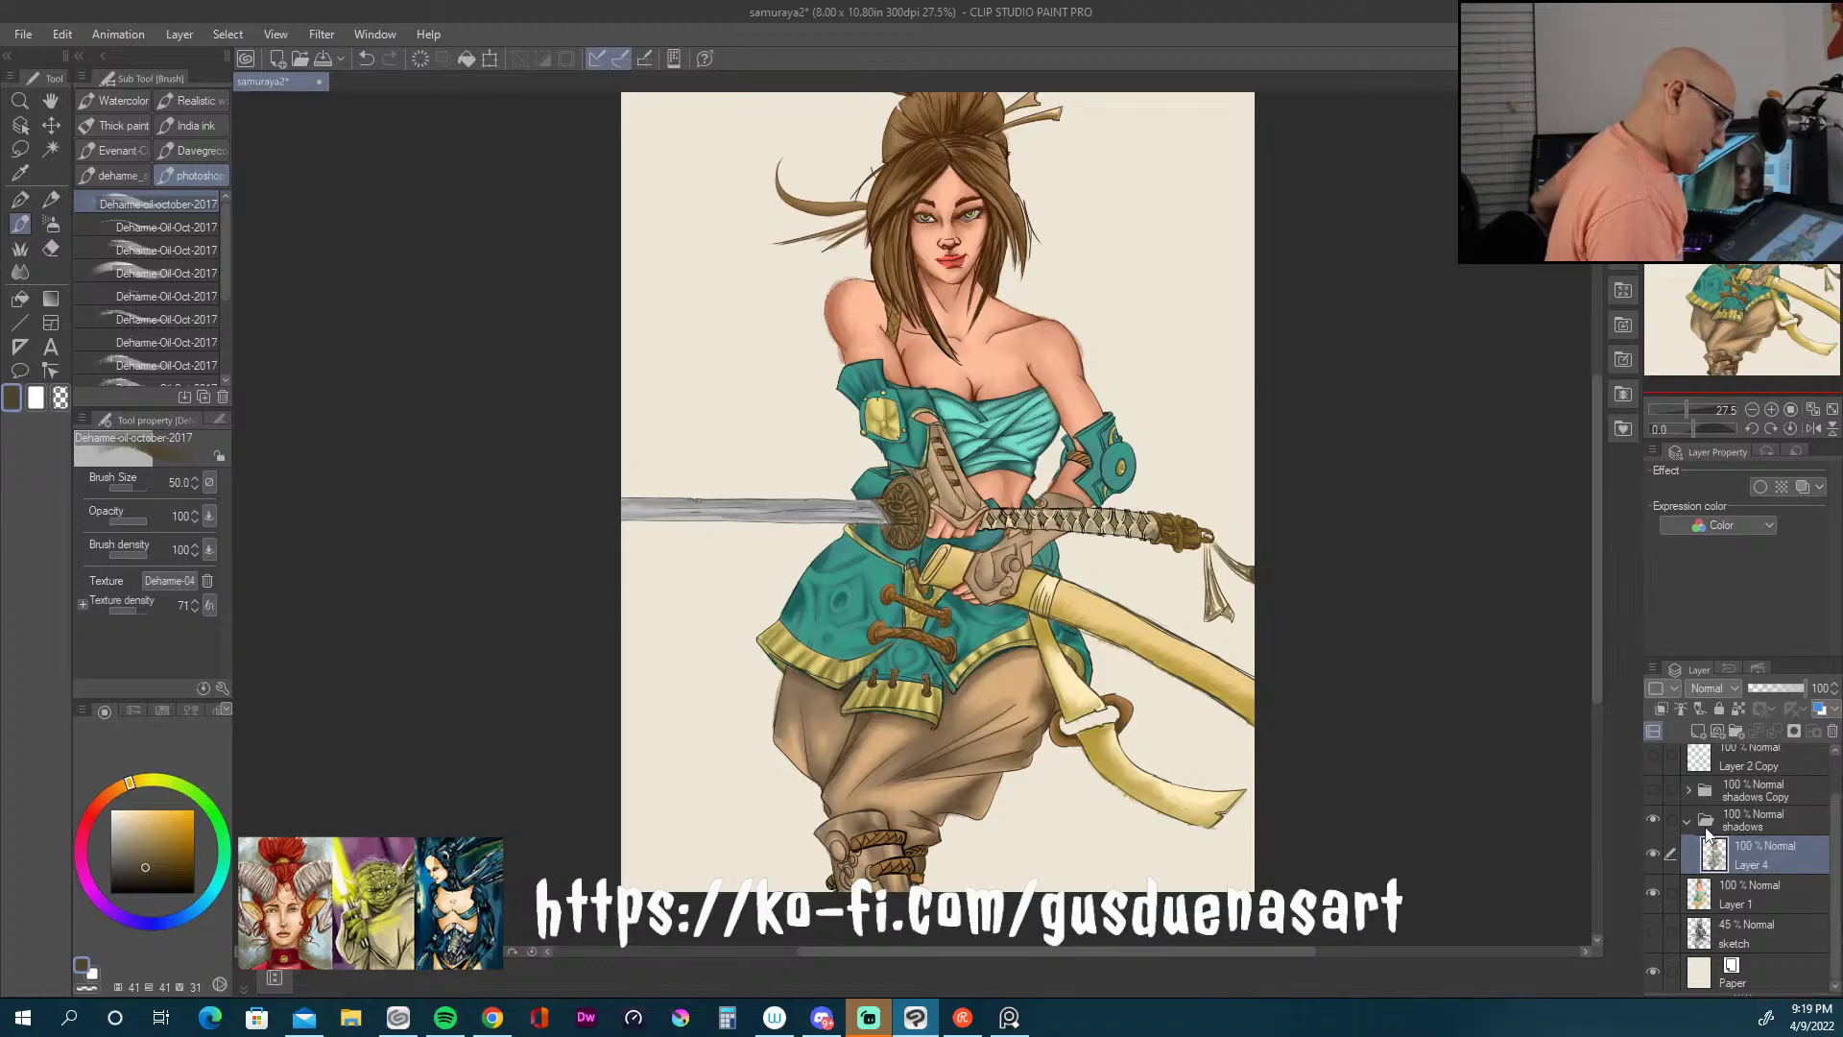
# Step: Move the merged Layer 4 out of the shadows folder, directly above it
pyautogui.click(1757, 823)
pyautogui.rightClick(1754, 821)
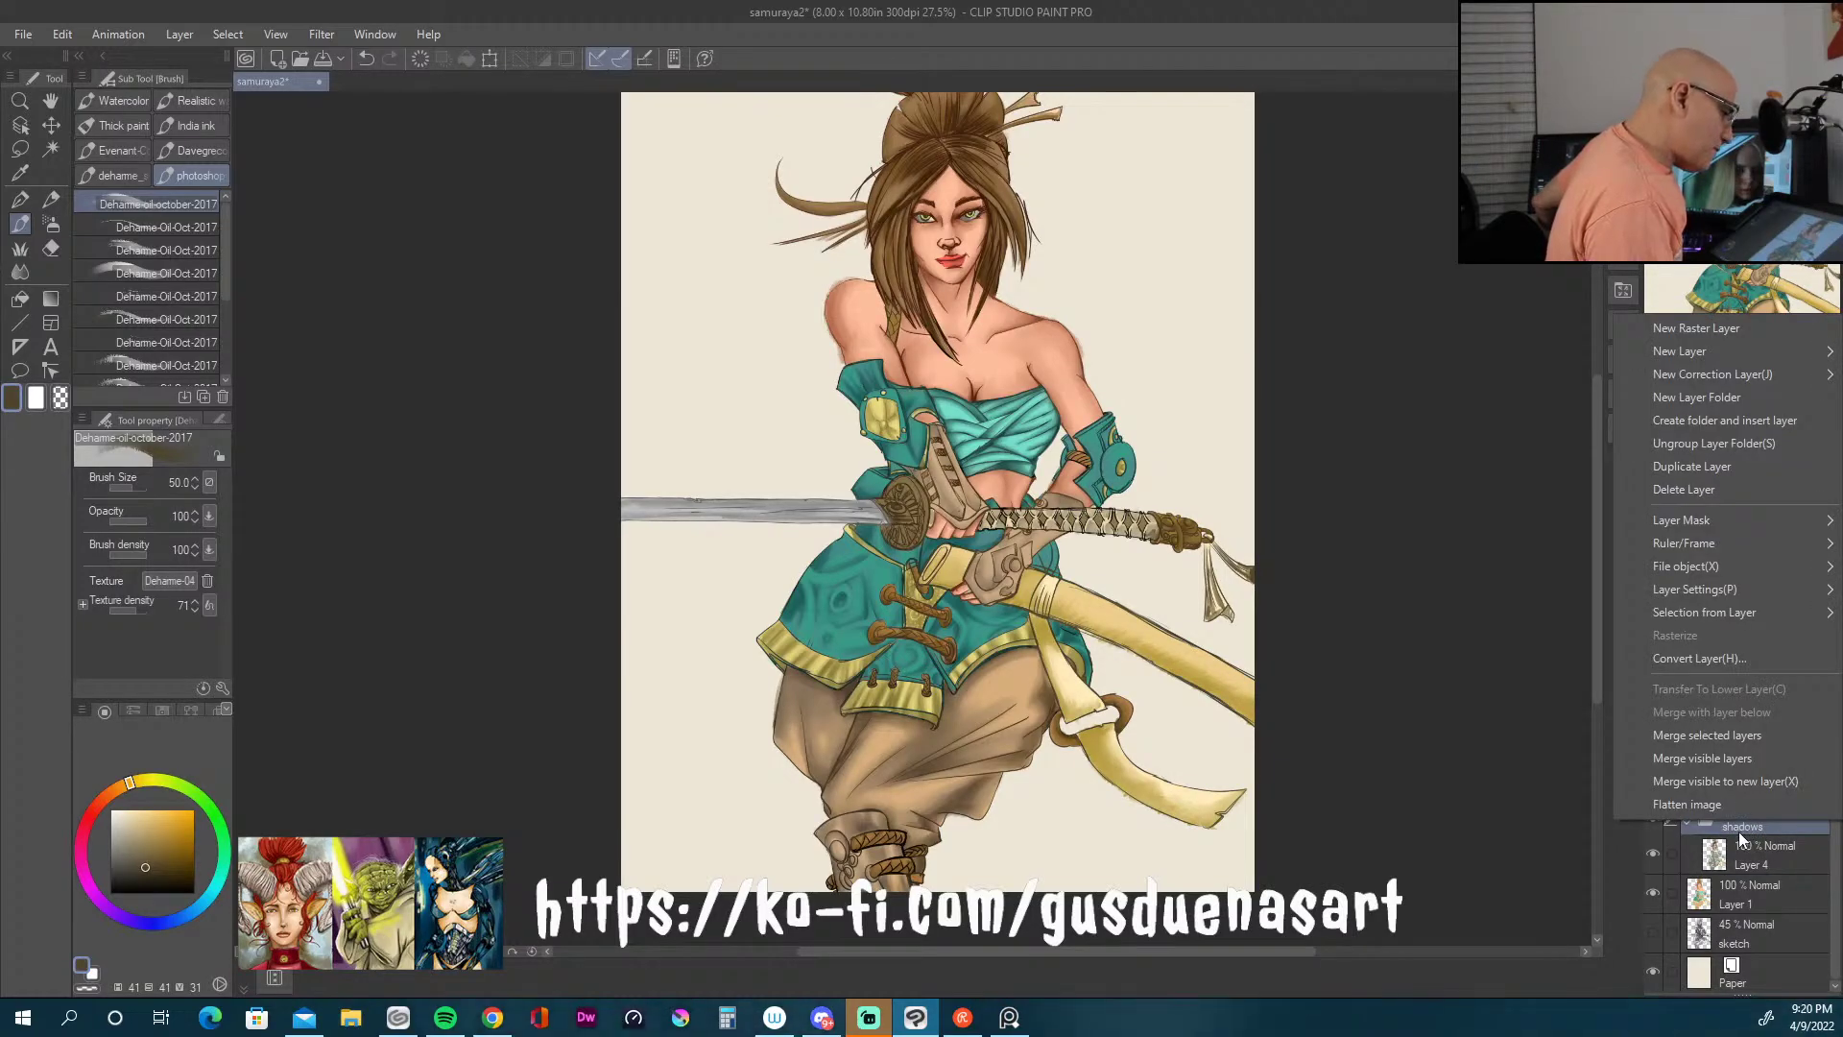
pyautogui.click(1797, 893)
pyautogui.click(1787, 853)
pyautogui.moveTo(1788, 852); pyautogui.dragTo(1817, 813)
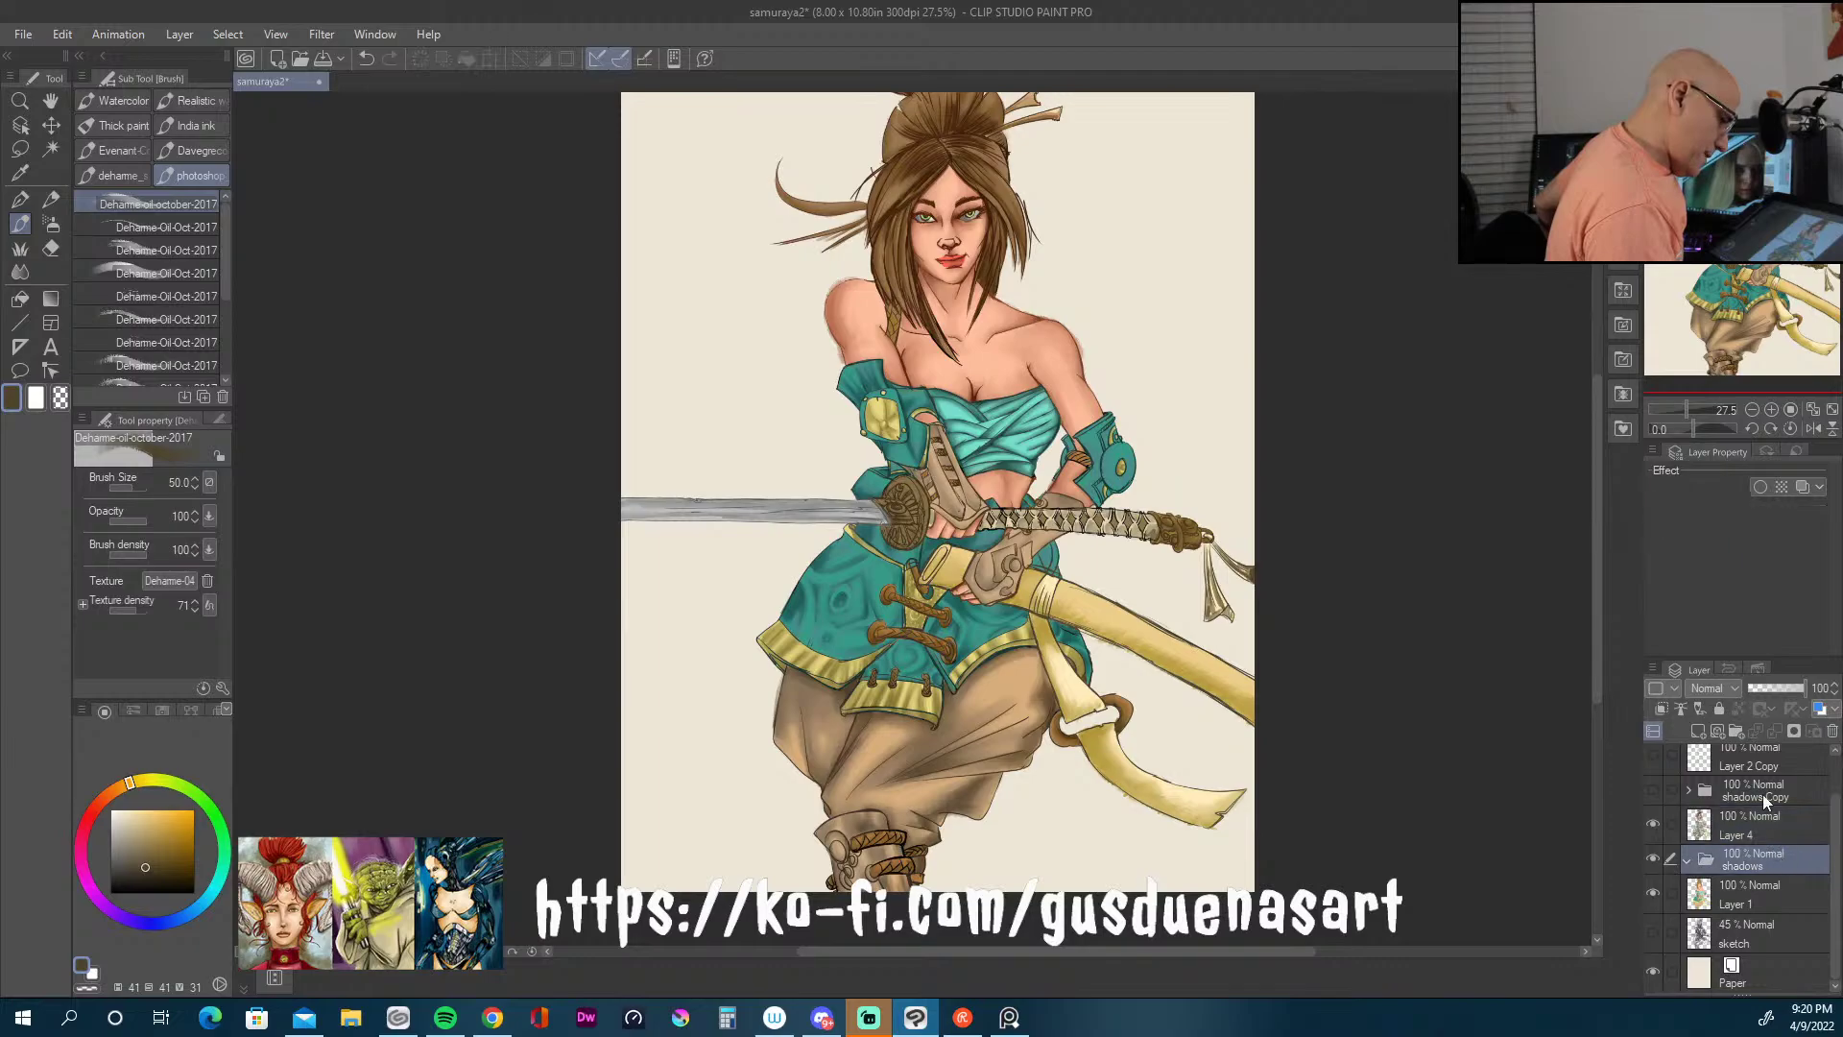
# Step: Delete the emptied shadows folder and check Layer 1 by hiding it and showing it again
pyautogui.rightClick(1756, 862)
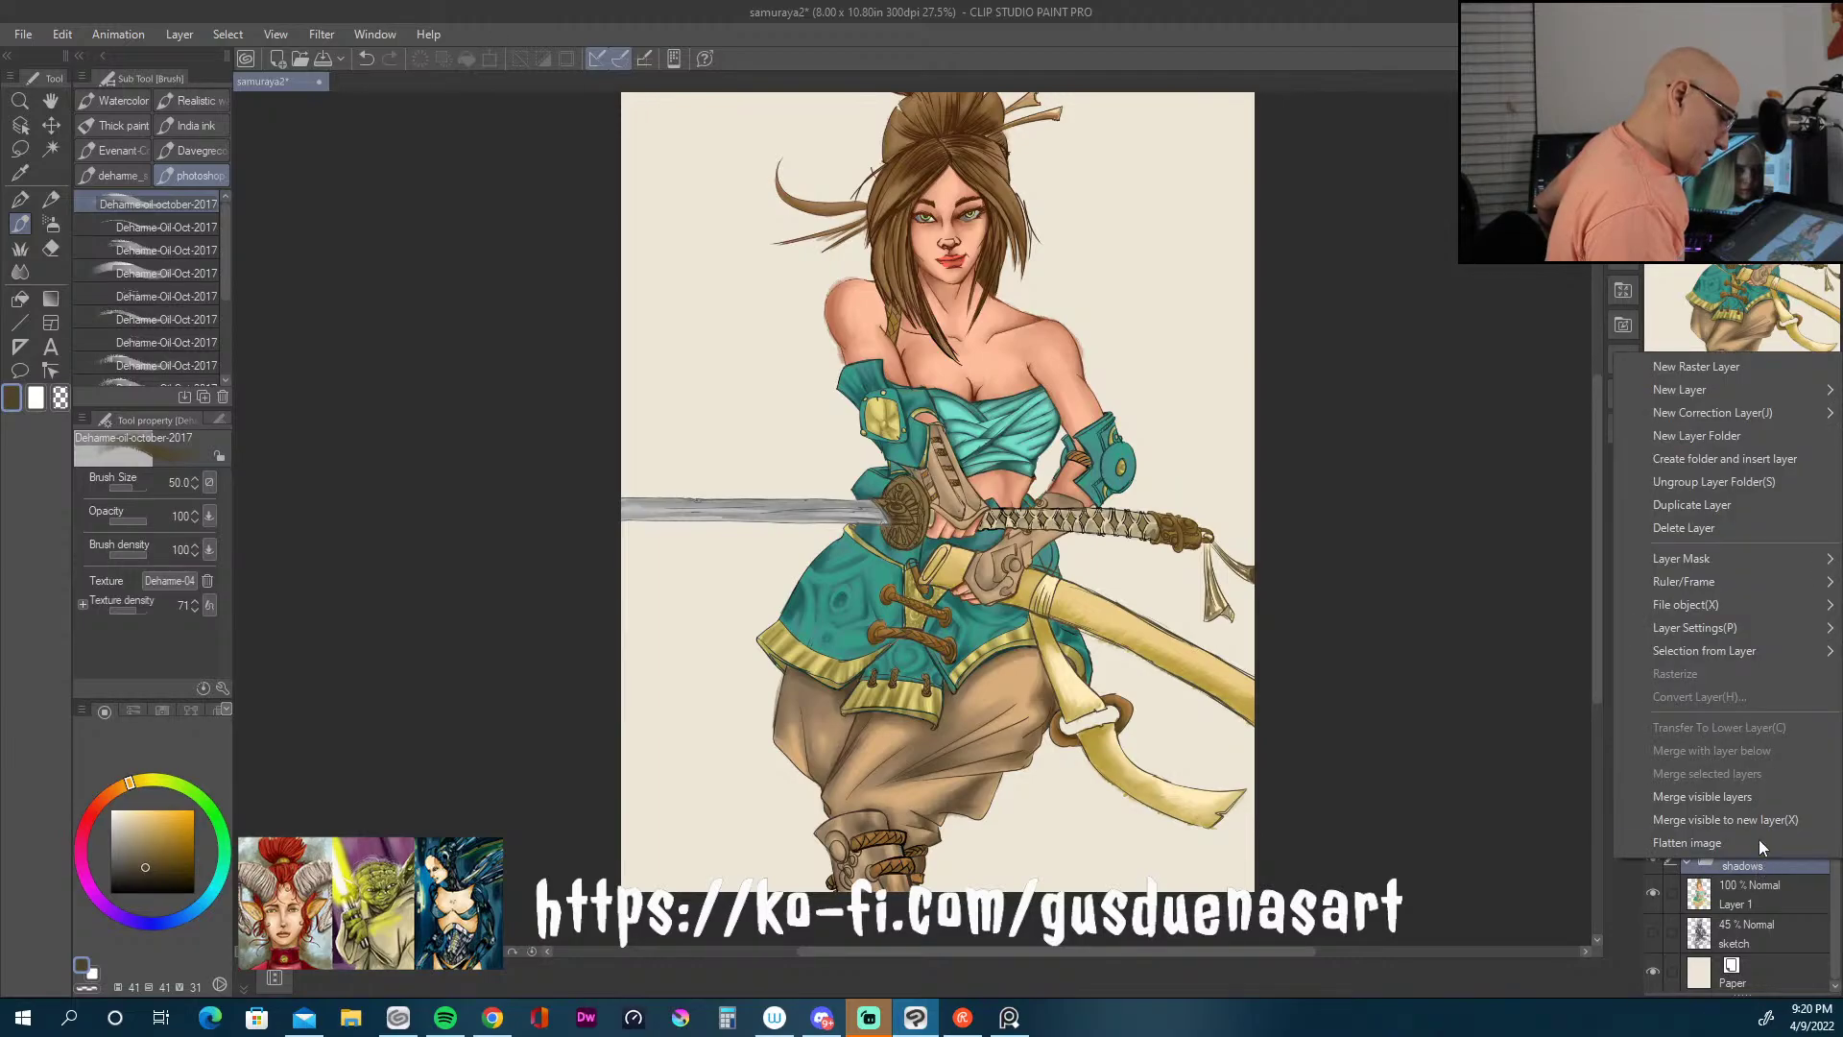
pyautogui.click(1730, 523)
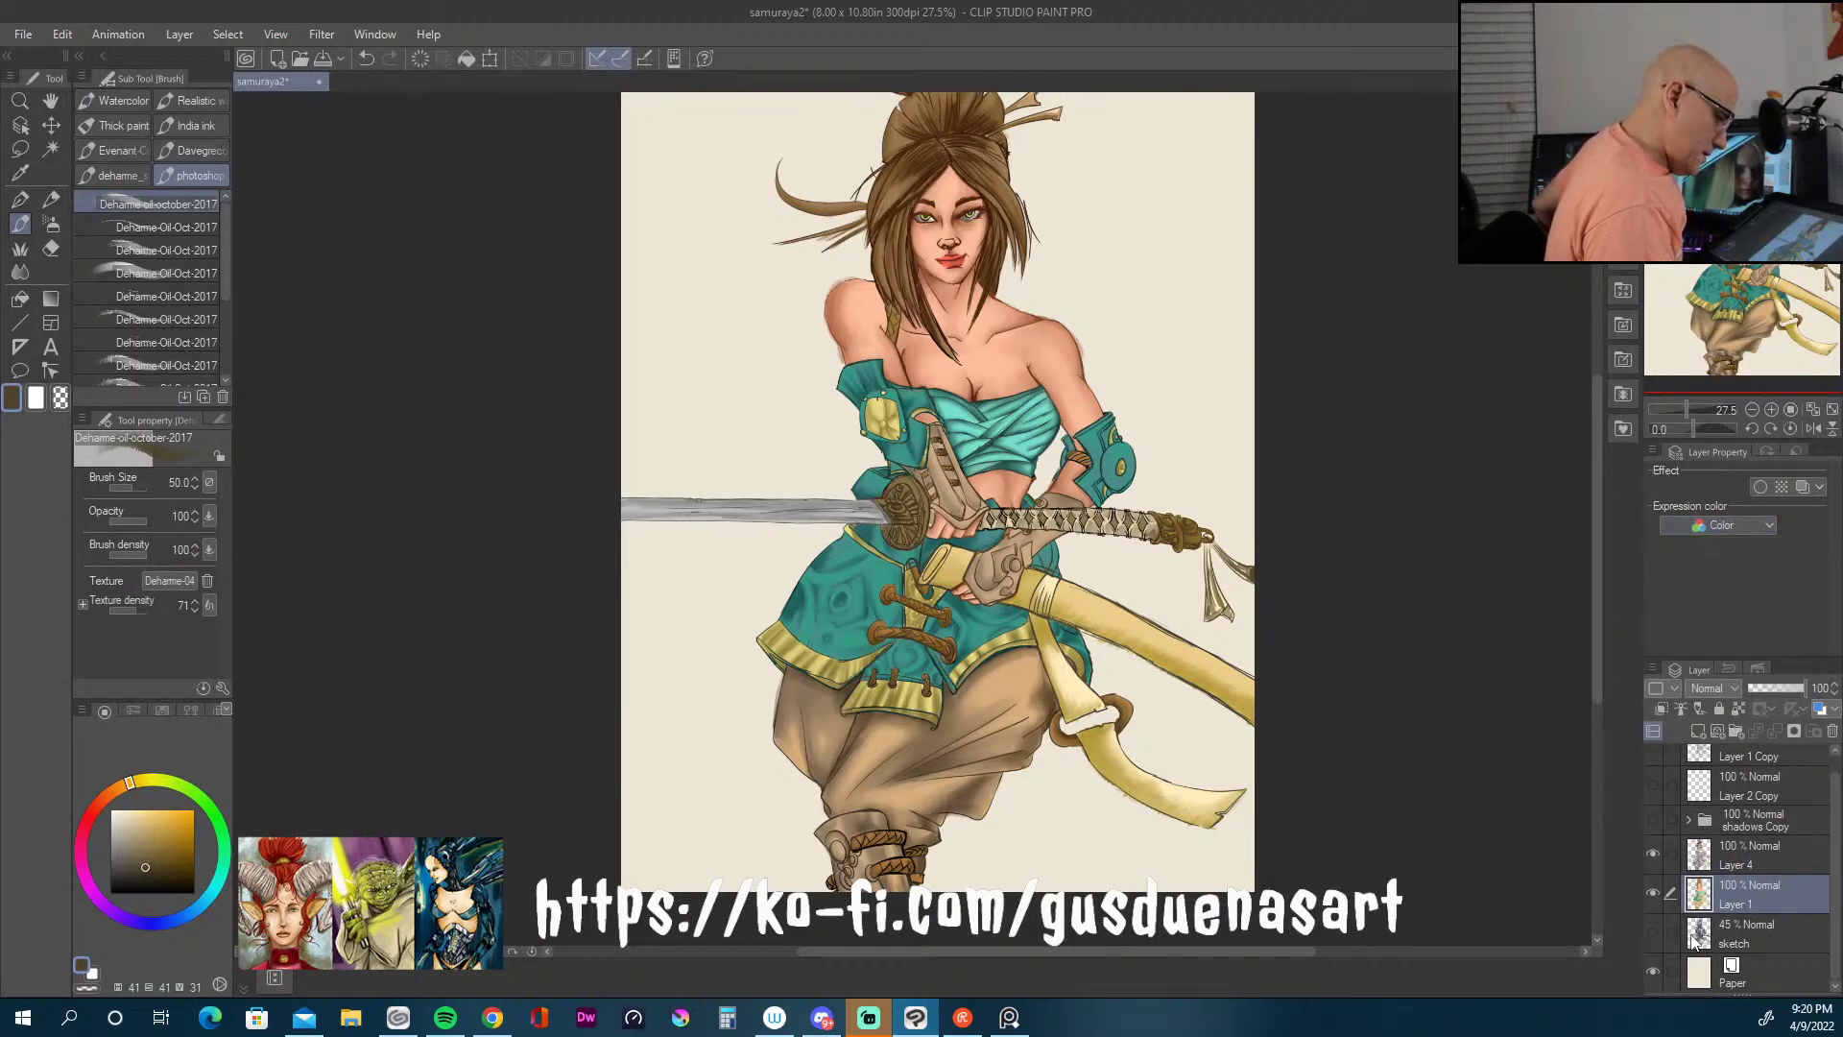
pyautogui.click(1652, 894)
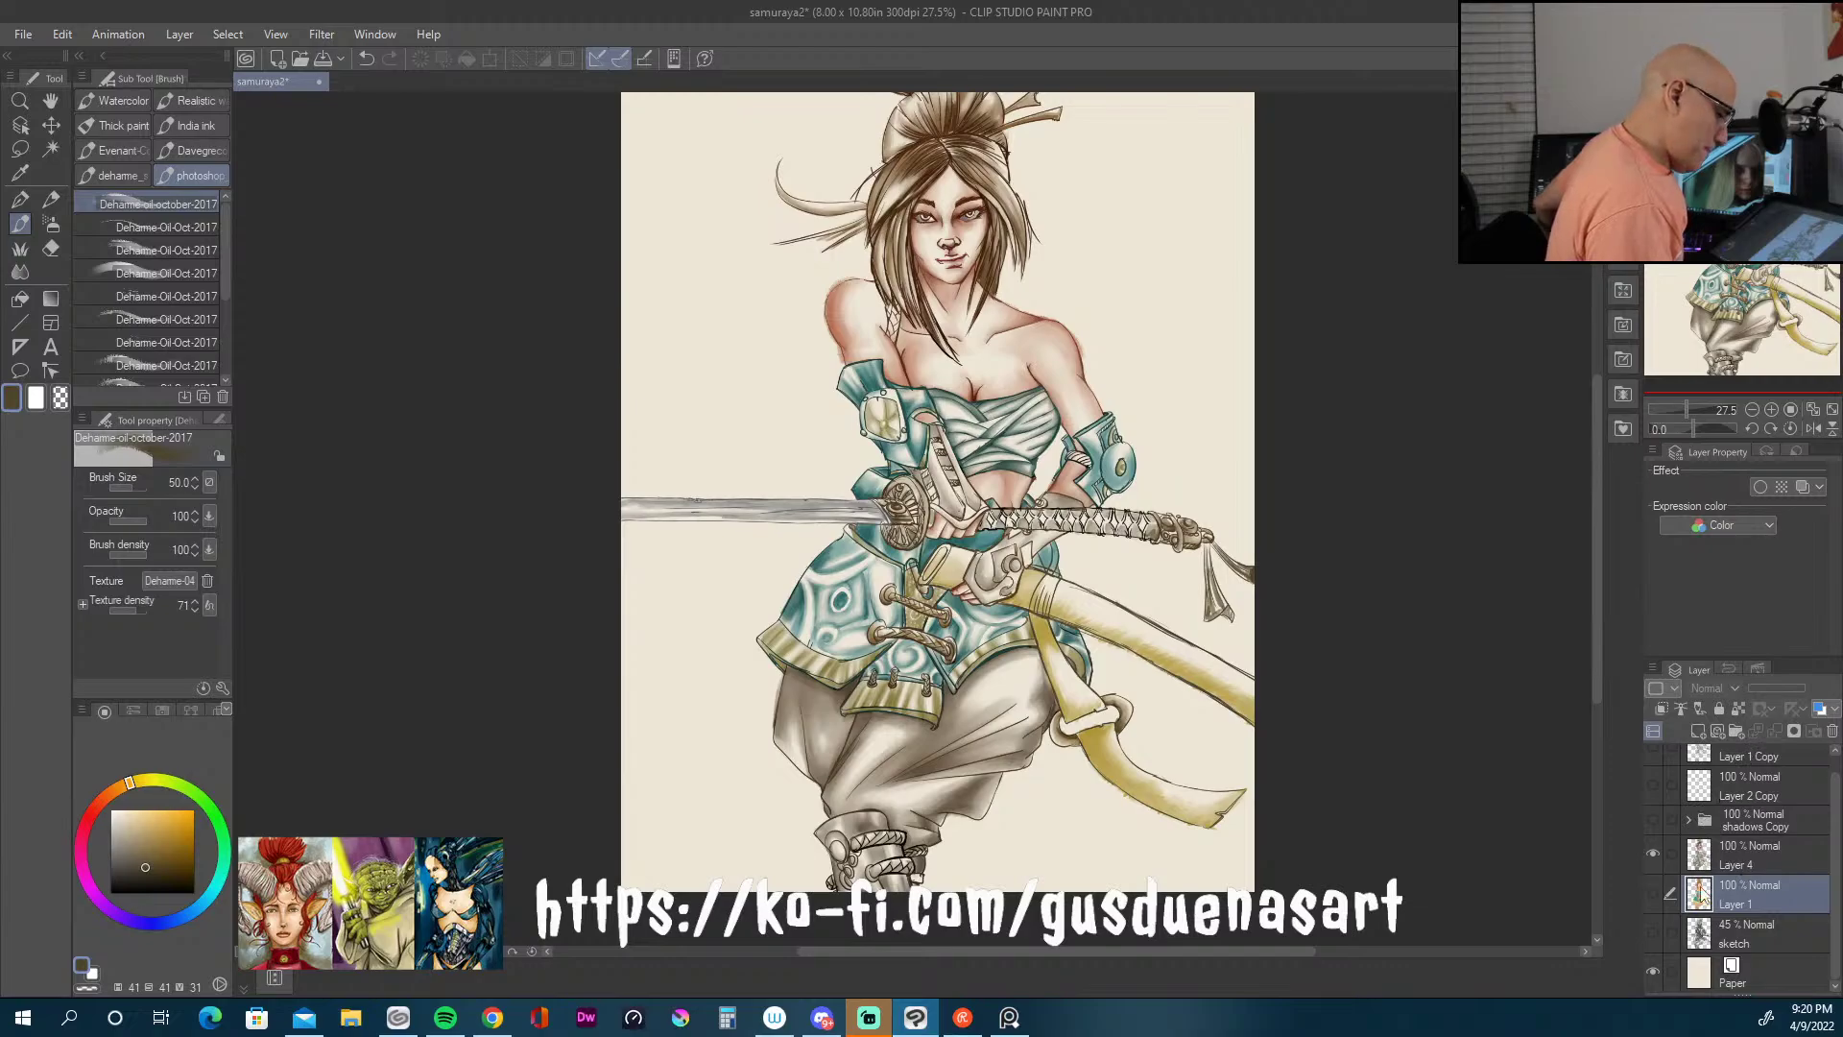
pyautogui.click(1651, 894)
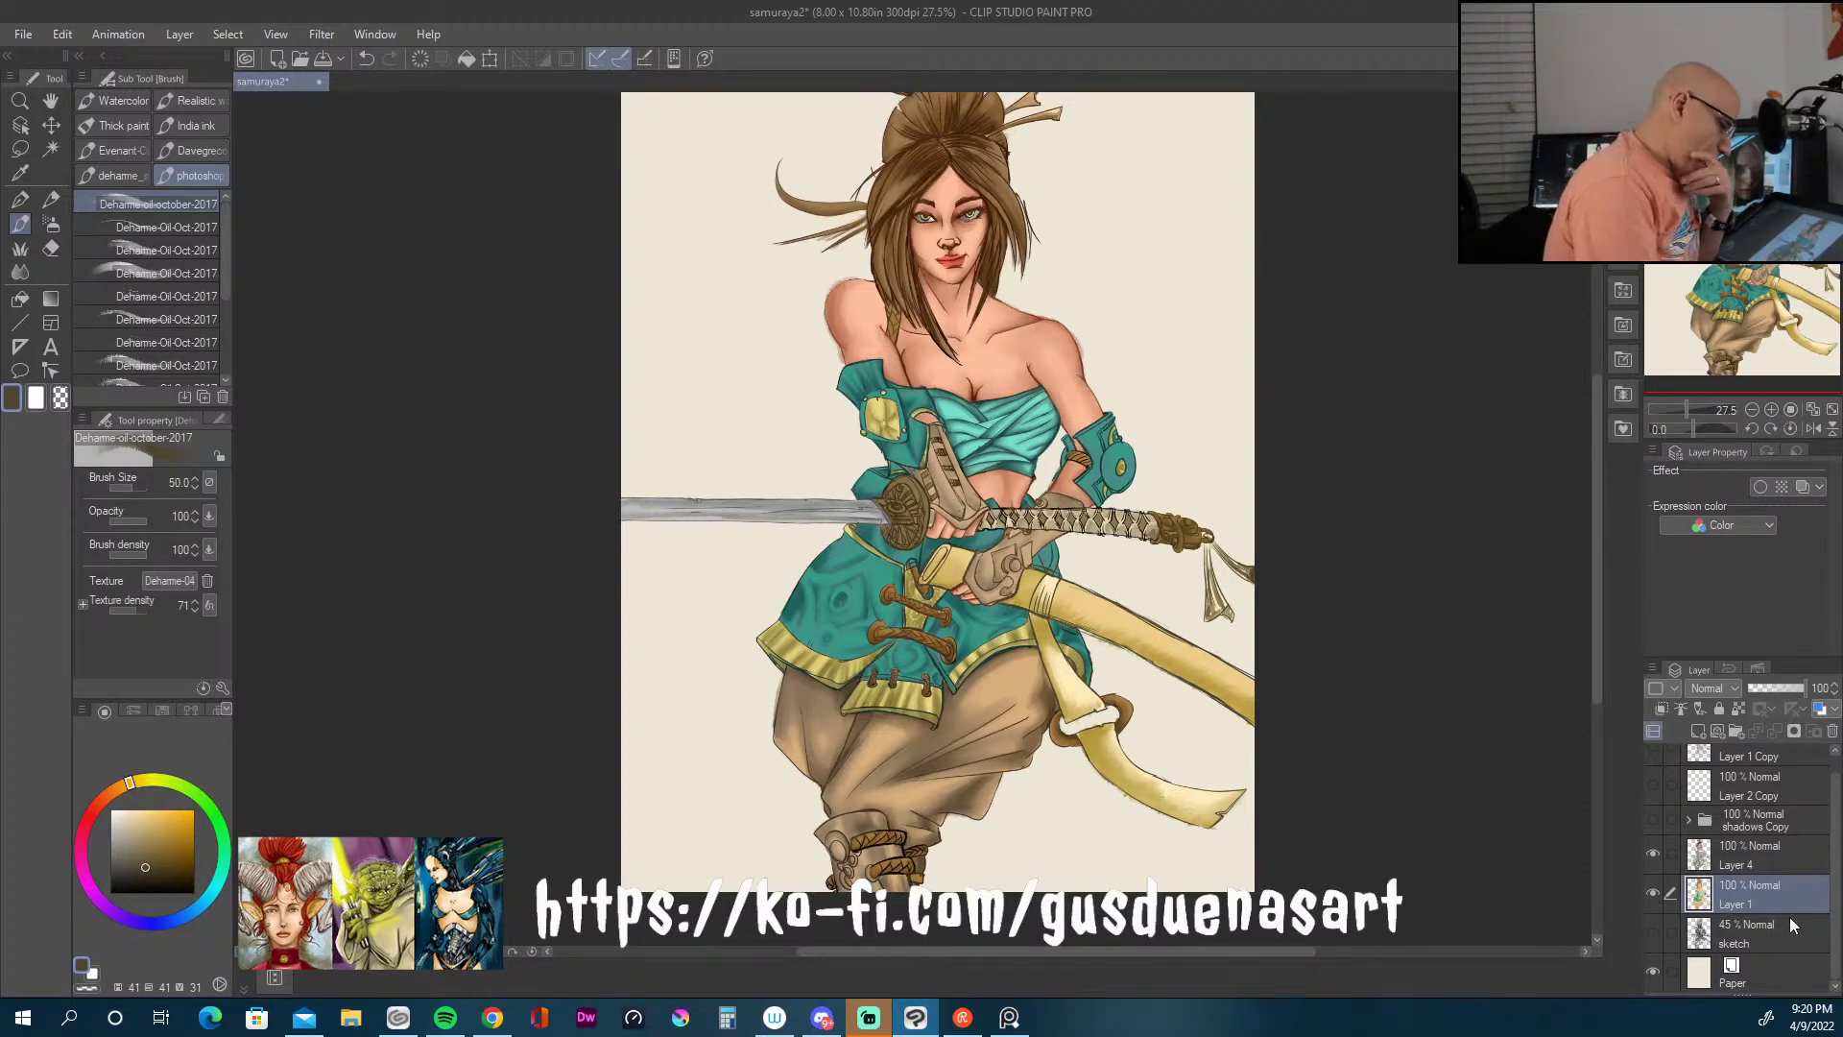
# Step: Soften the dark lines of the nose and lips on Layer 4 with the Blend tool
pyautogui.click(1754, 854)
pyautogui.moveTo(1595, 597); pyautogui.dragTo(1614, 534)
pyautogui.scroll(5, 1407, 575)
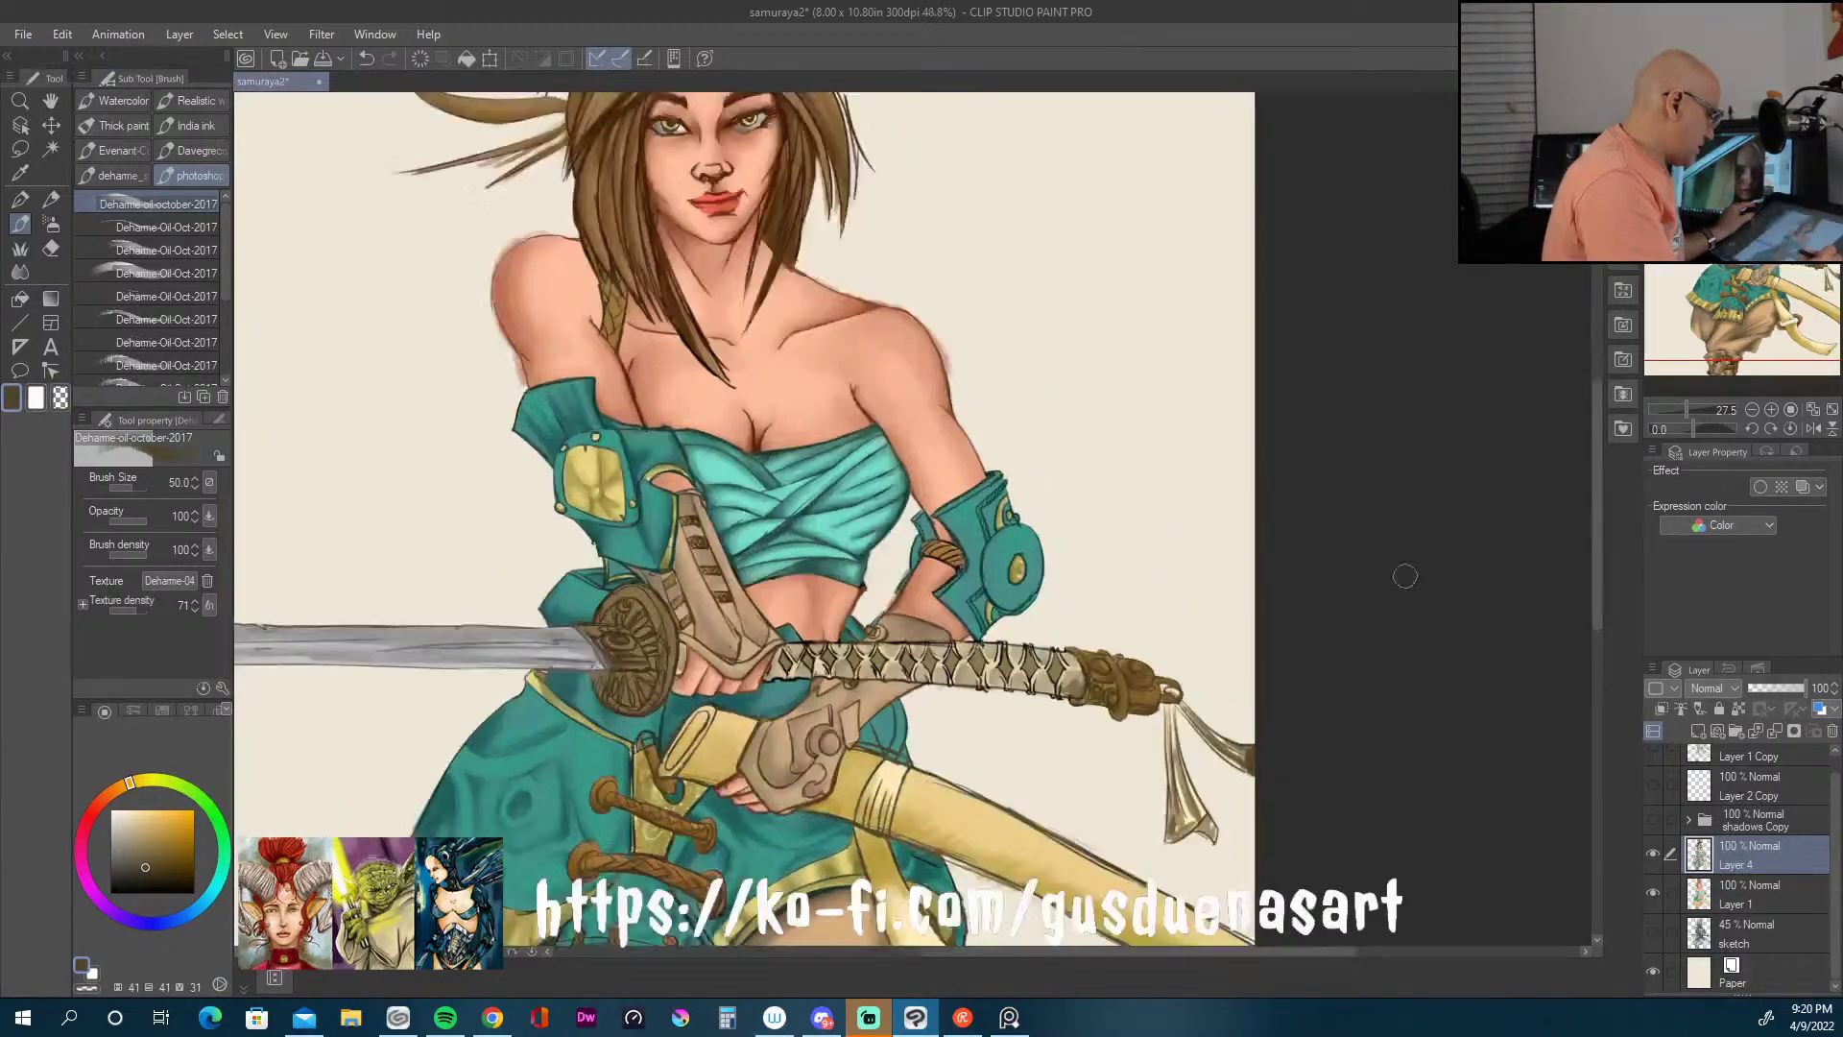
pyautogui.scroll(2, 1407, 578)
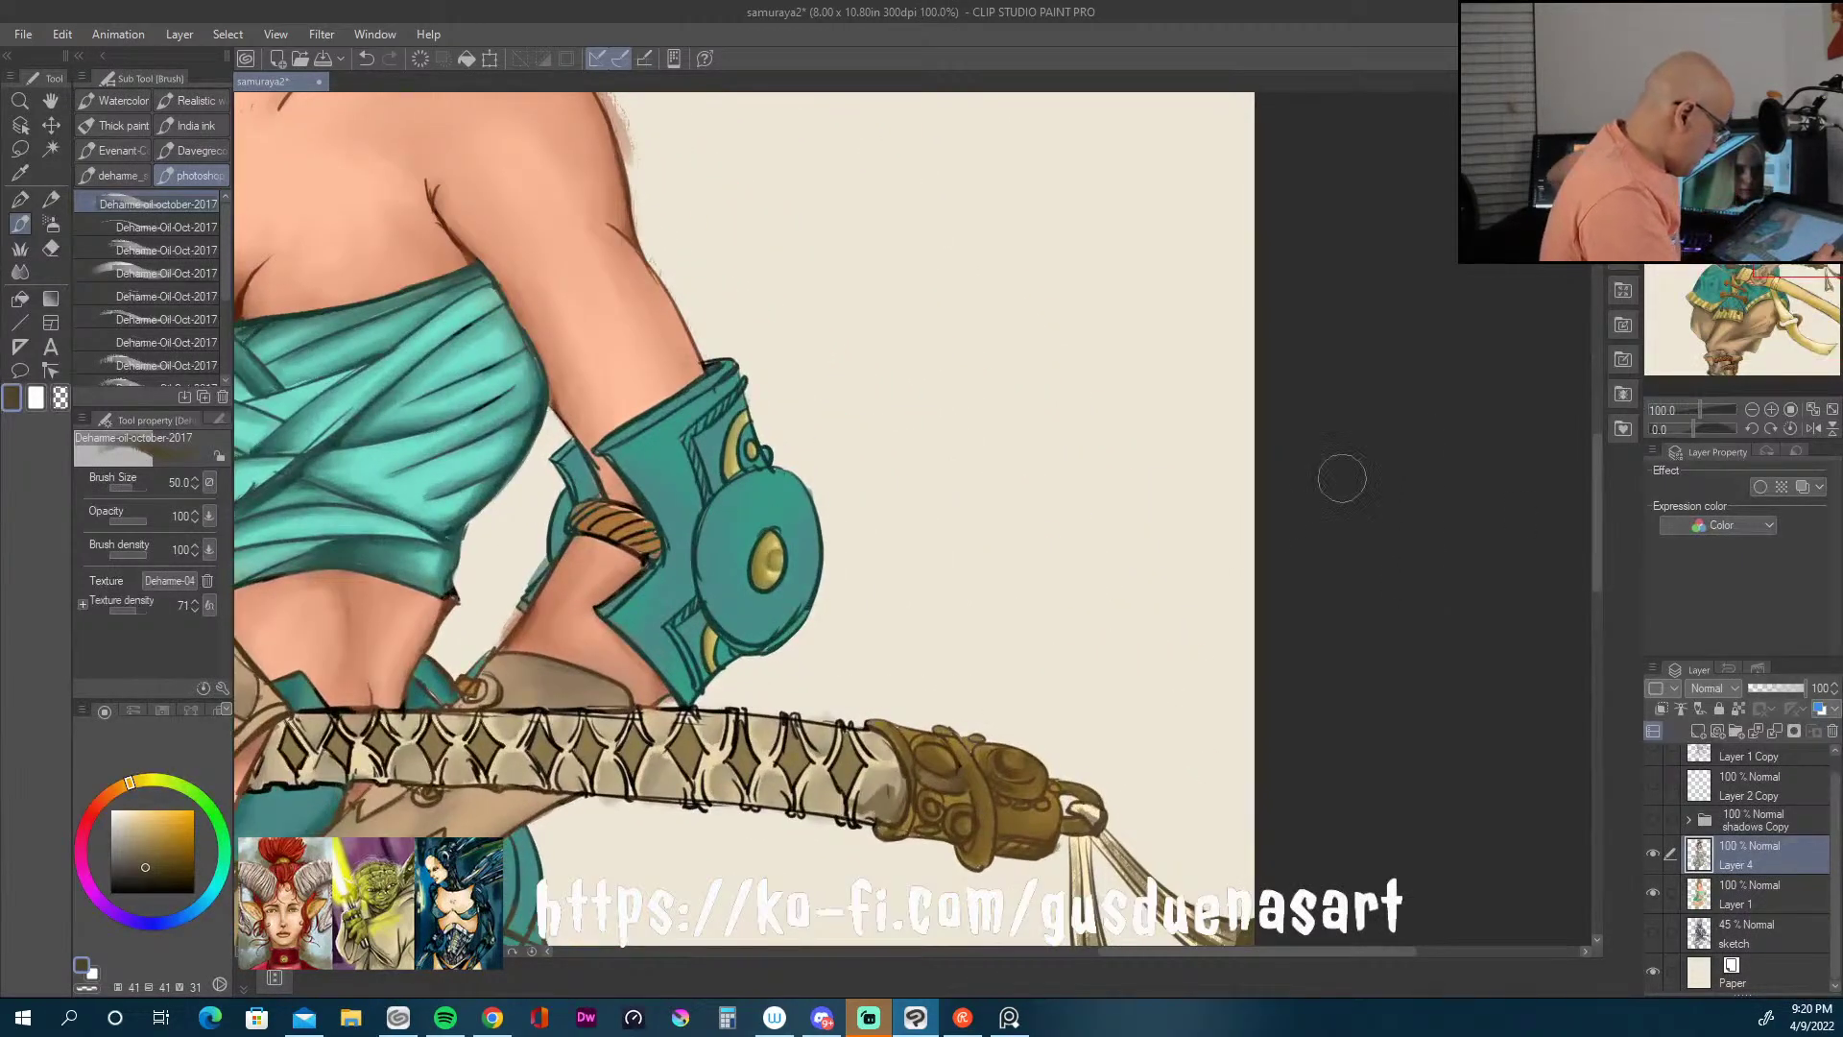
pyautogui.moveTo(889, 570); pyautogui.dragTo(1380, 655)
pyautogui.moveTo(1309, 531)
pyautogui.mouseDown()
pyautogui.moveTo(1484, 761)
pyautogui.moveTo(1395, 728)
pyautogui.moveTo(1431, 671)
pyautogui.moveTo(1459, 753)
pyautogui.moveTo(1409, 825)
pyautogui.mouseUp()
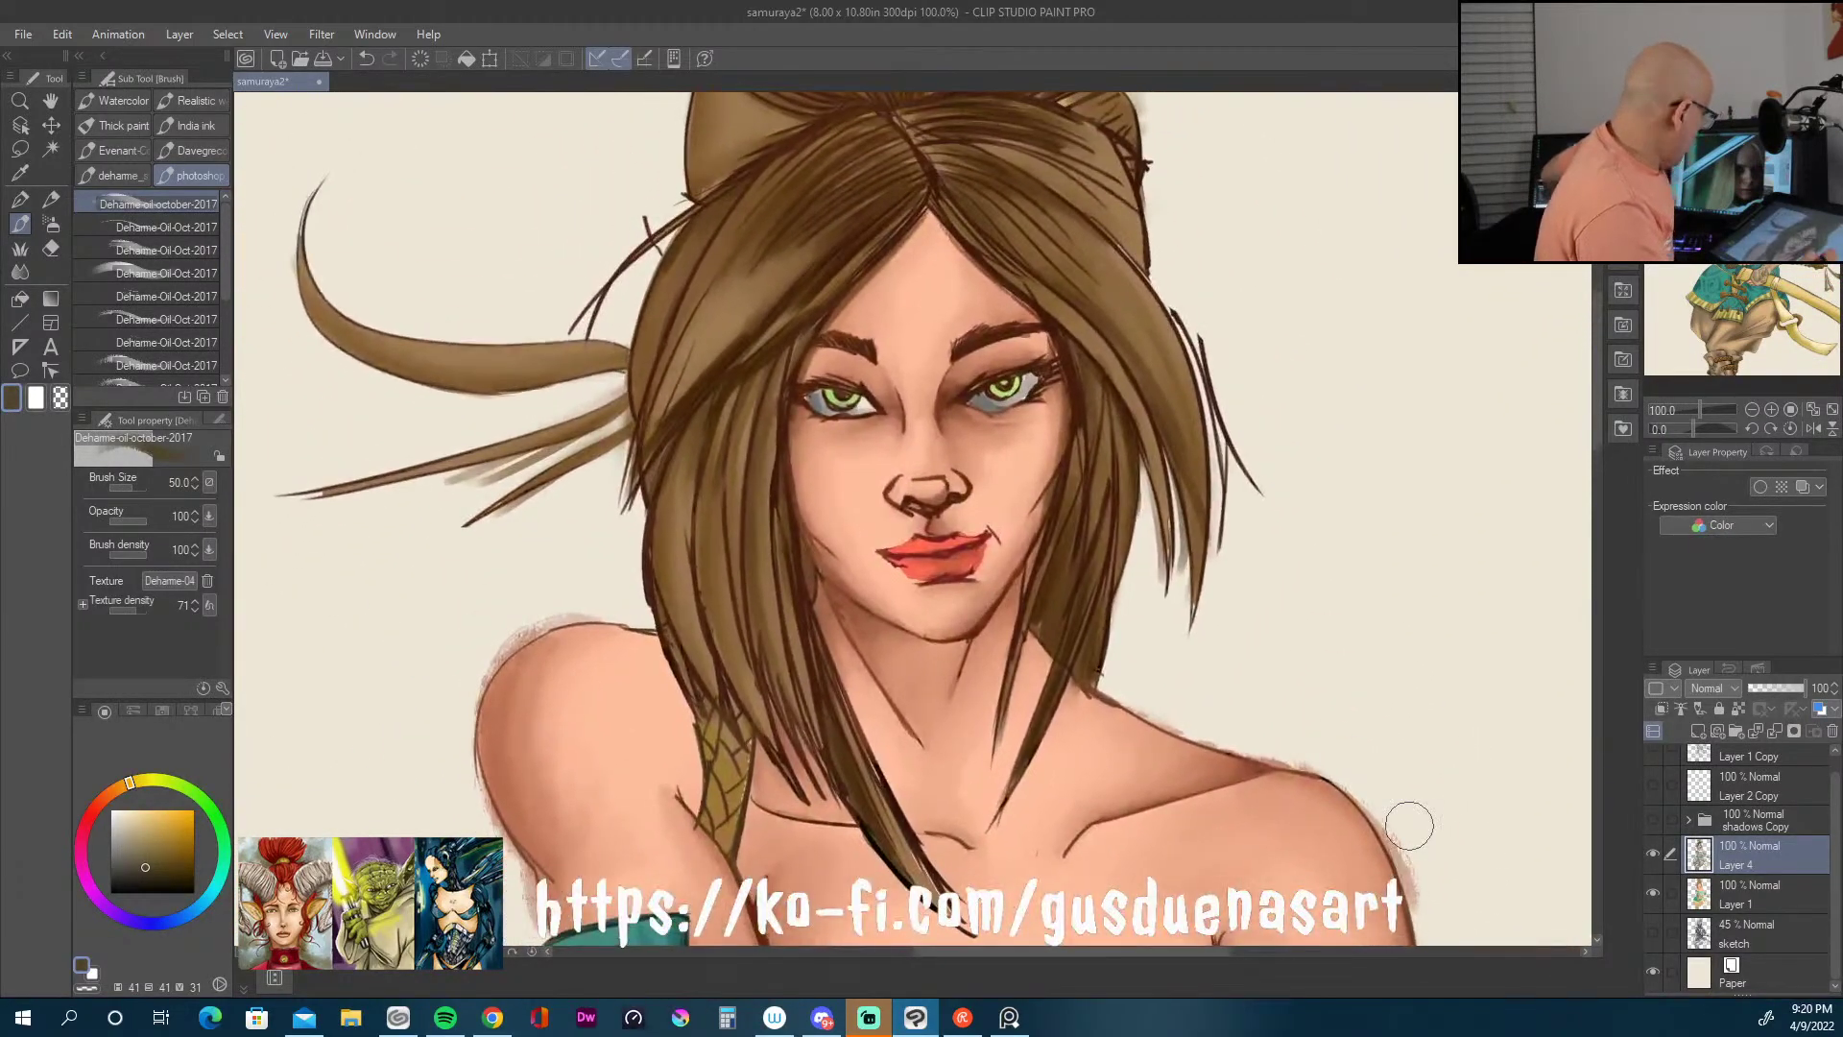
pyautogui.click(20, 271)
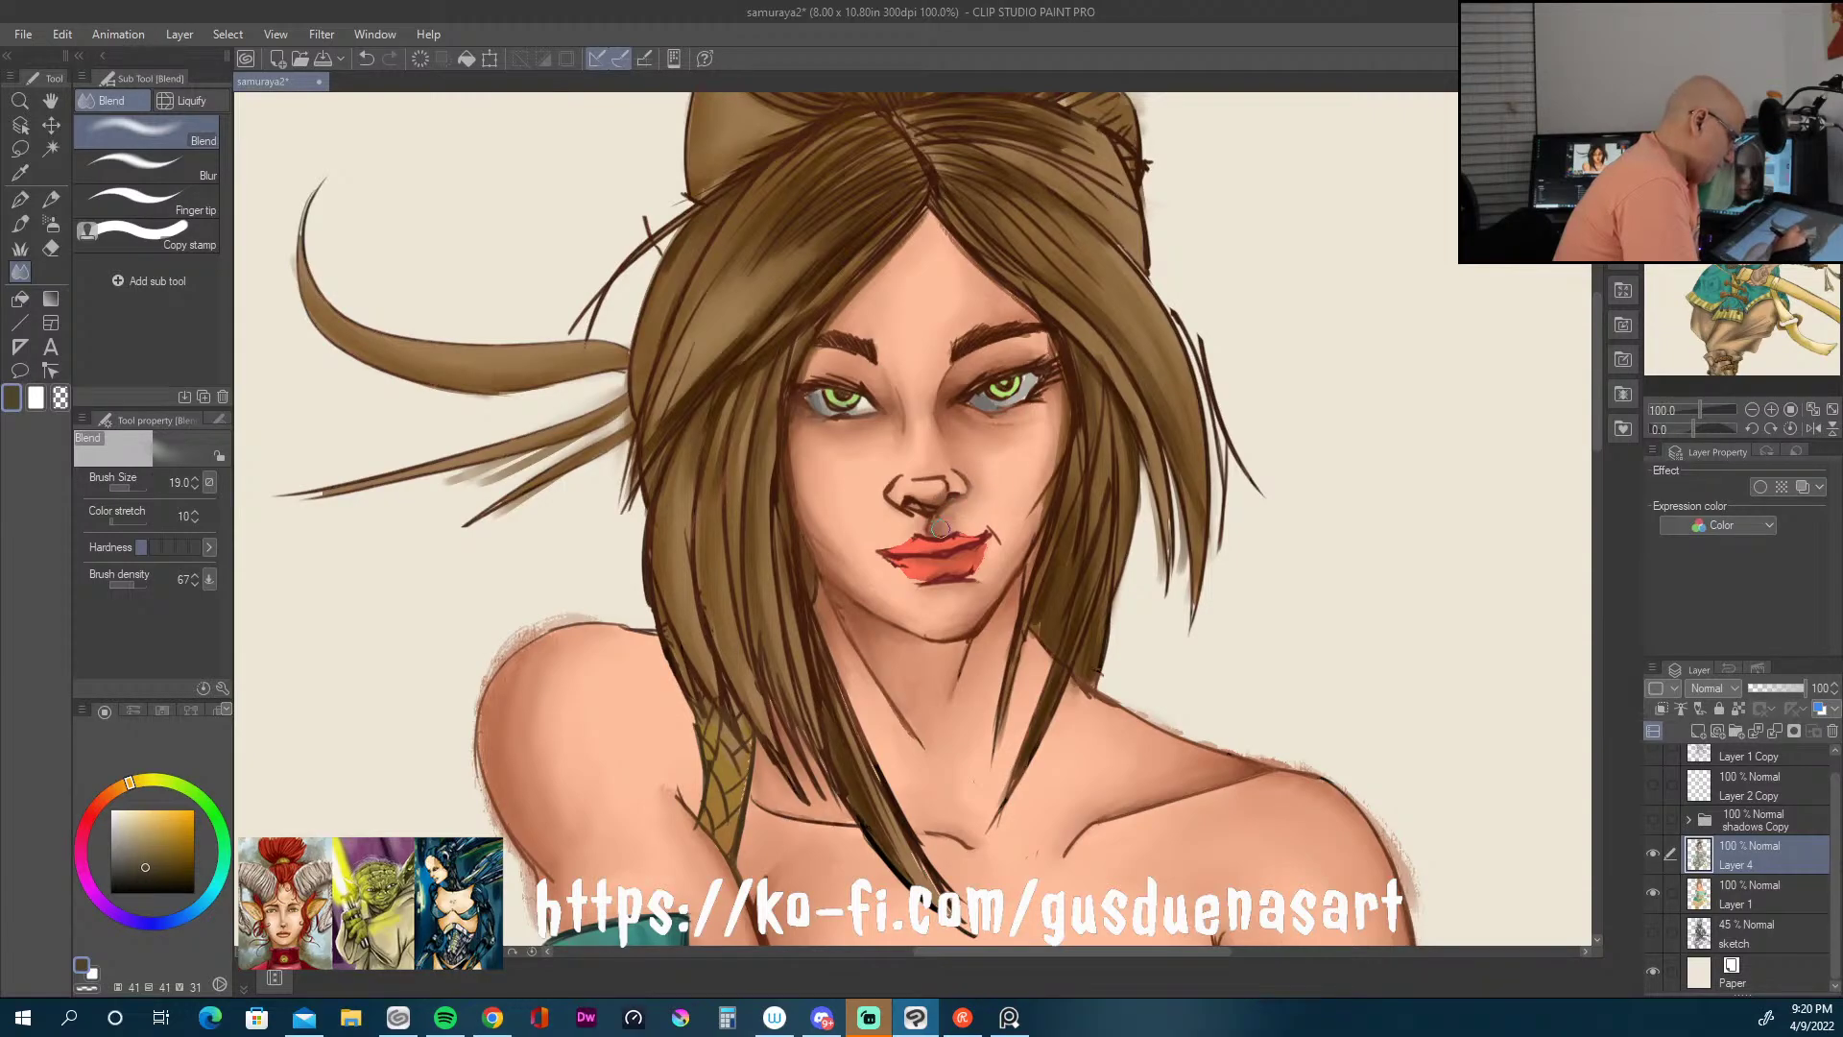
pyautogui.moveTo(934, 474); pyautogui.dragTo(950, 492)
pyautogui.moveTo(888, 555)
pyautogui.mouseDown()
pyautogui.moveTo(967, 549)
pyautogui.moveTo(893, 569)
pyautogui.moveTo(921, 589)
pyautogui.moveTo(890, 566)
pyautogui.moveTo(947, 588)
pyautogui.moveTo(985, 576)
pyautogui.mouseUp()
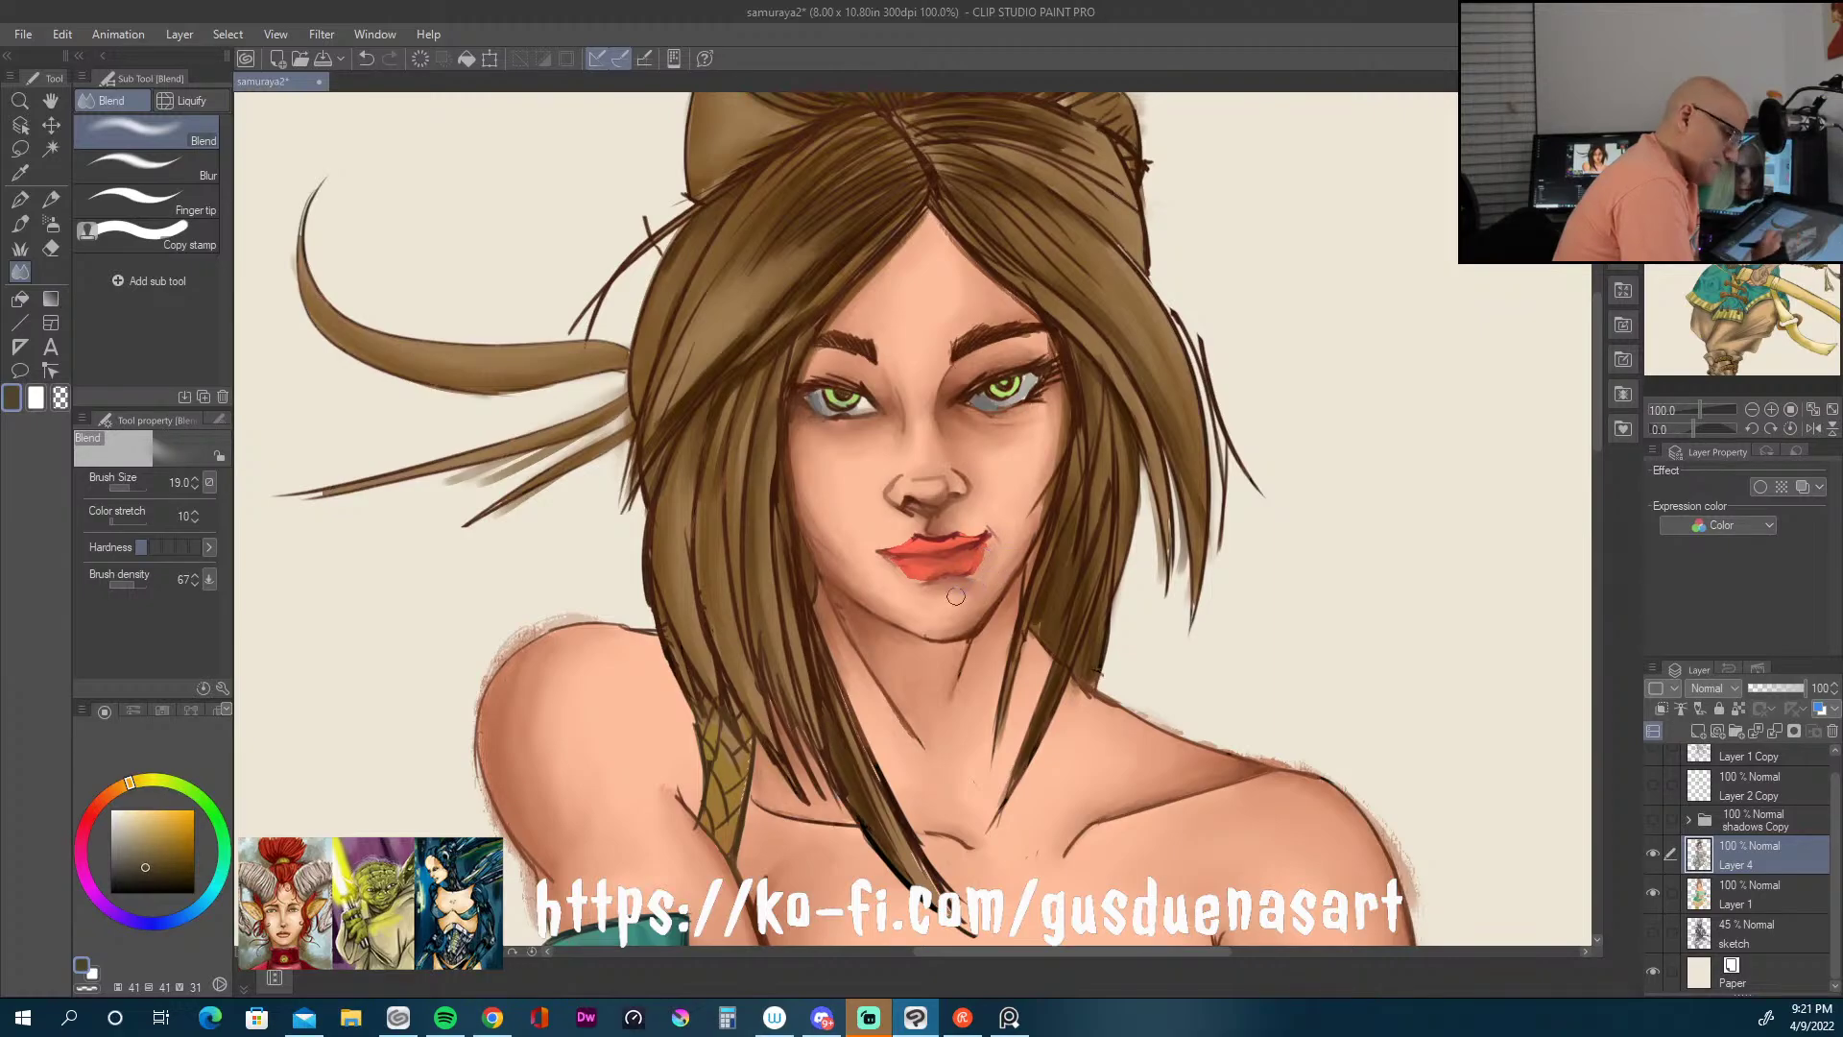
# Step: Blend the jaw, neck and shoulder lines on Layer 4, and try clipping that layer to the layer below
pyautogui.click(1651, 855)
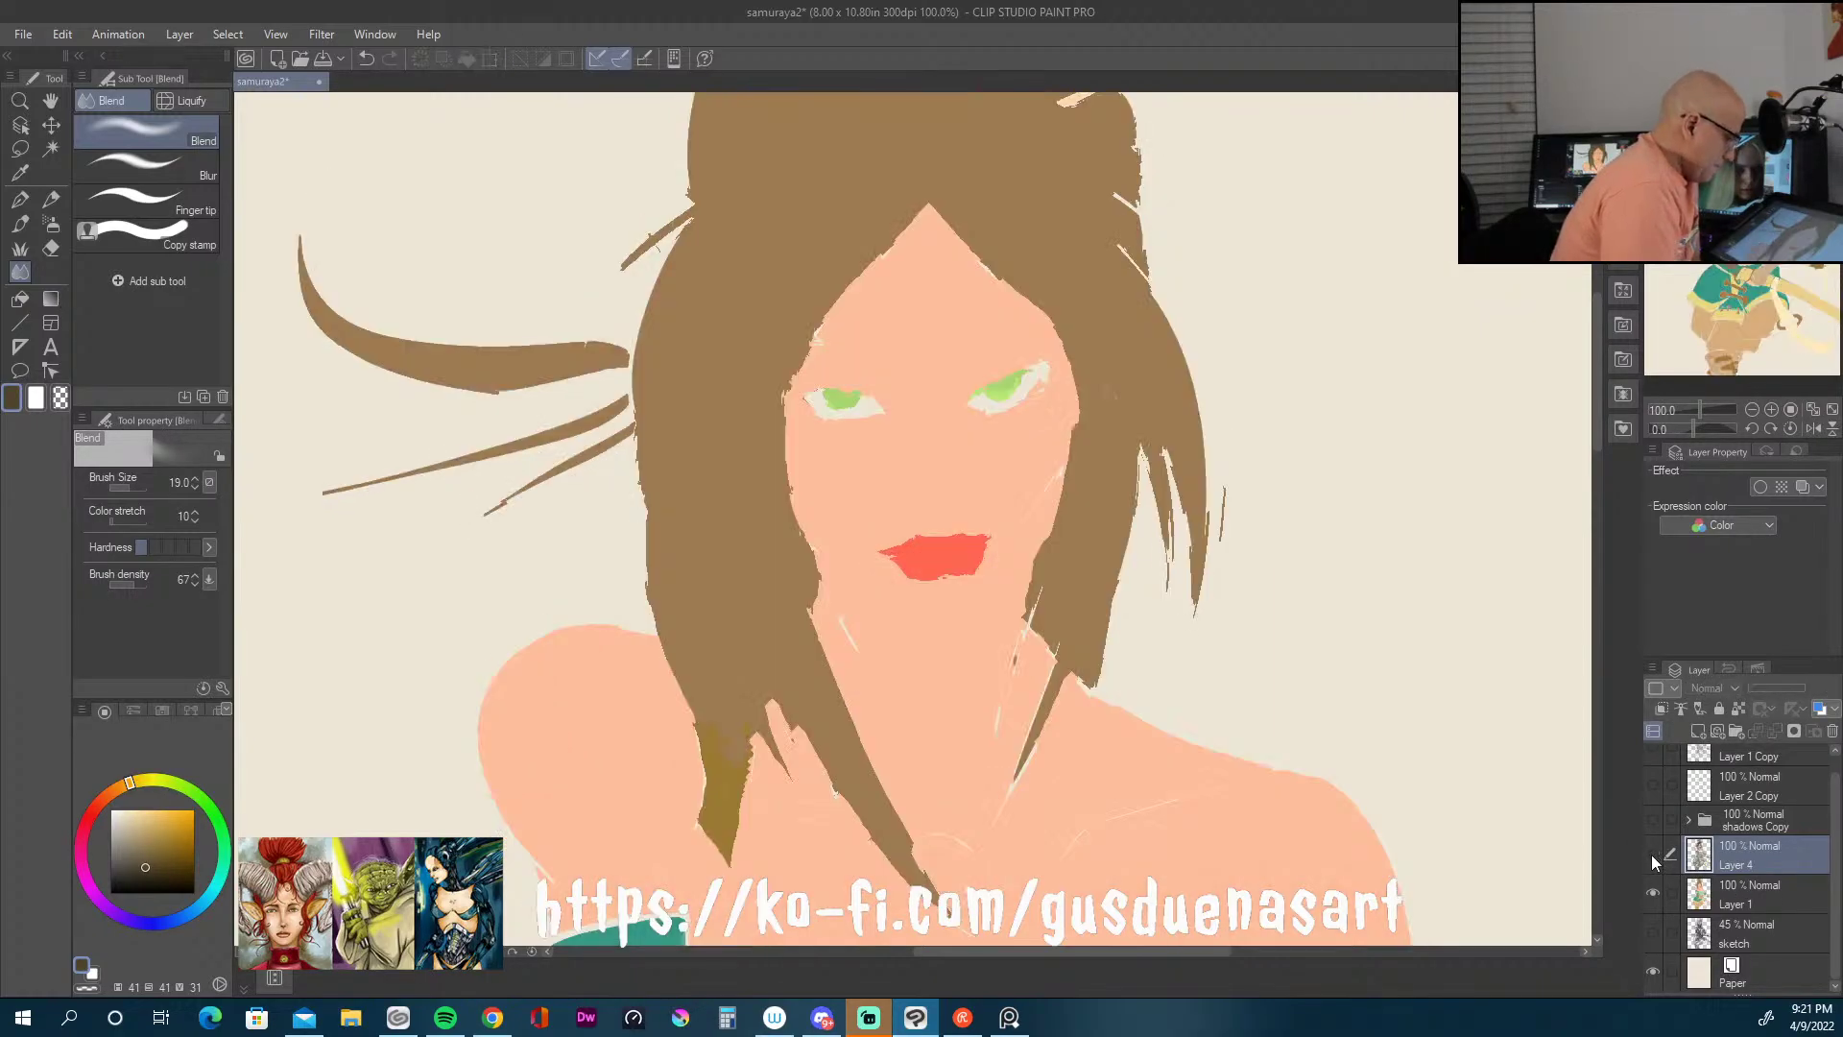
pyautogui.click(1651, 854)
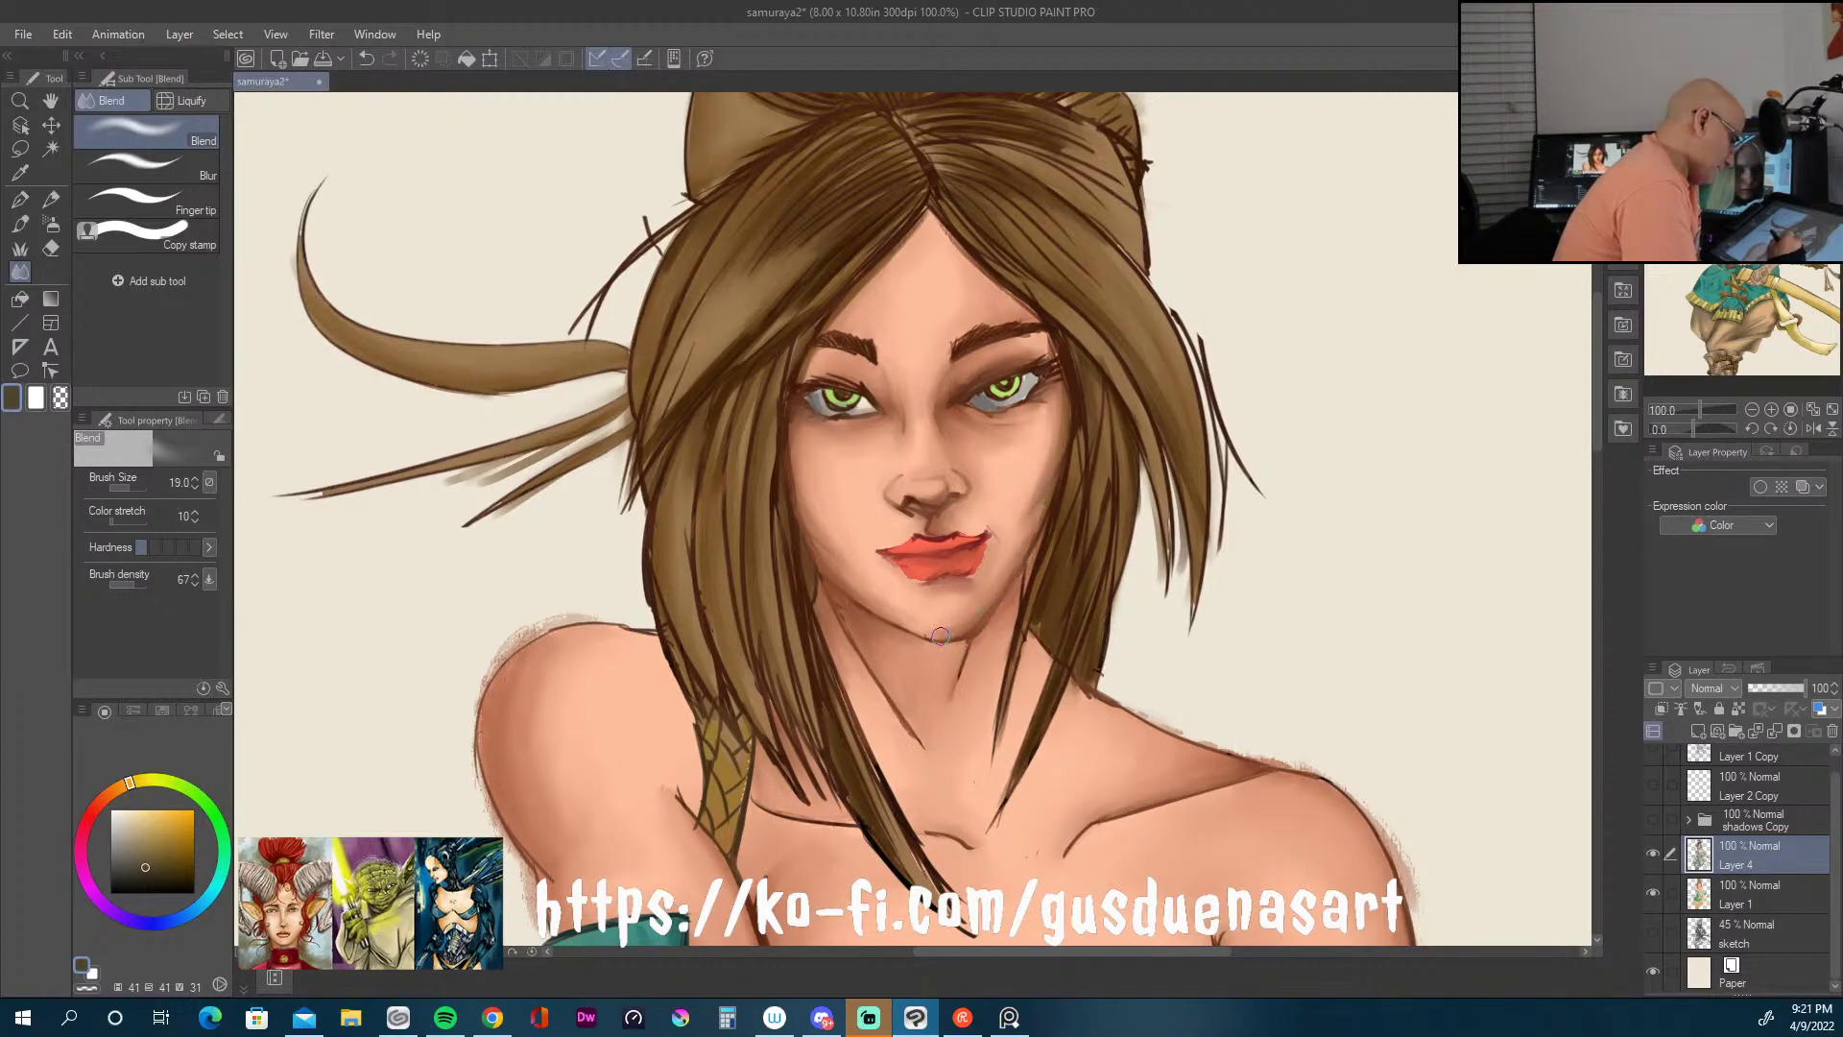
pyautogui.moveTo(983, 629)
pyautogui.mouseDown()
pyautogui.moveTo(962, 672)
pyautogui.moveTo(1023, 575)
pyautogui.moveTo(1005, 698)
pyautogui.moveTo(1044, 521)
pyautogui.mouseUp()
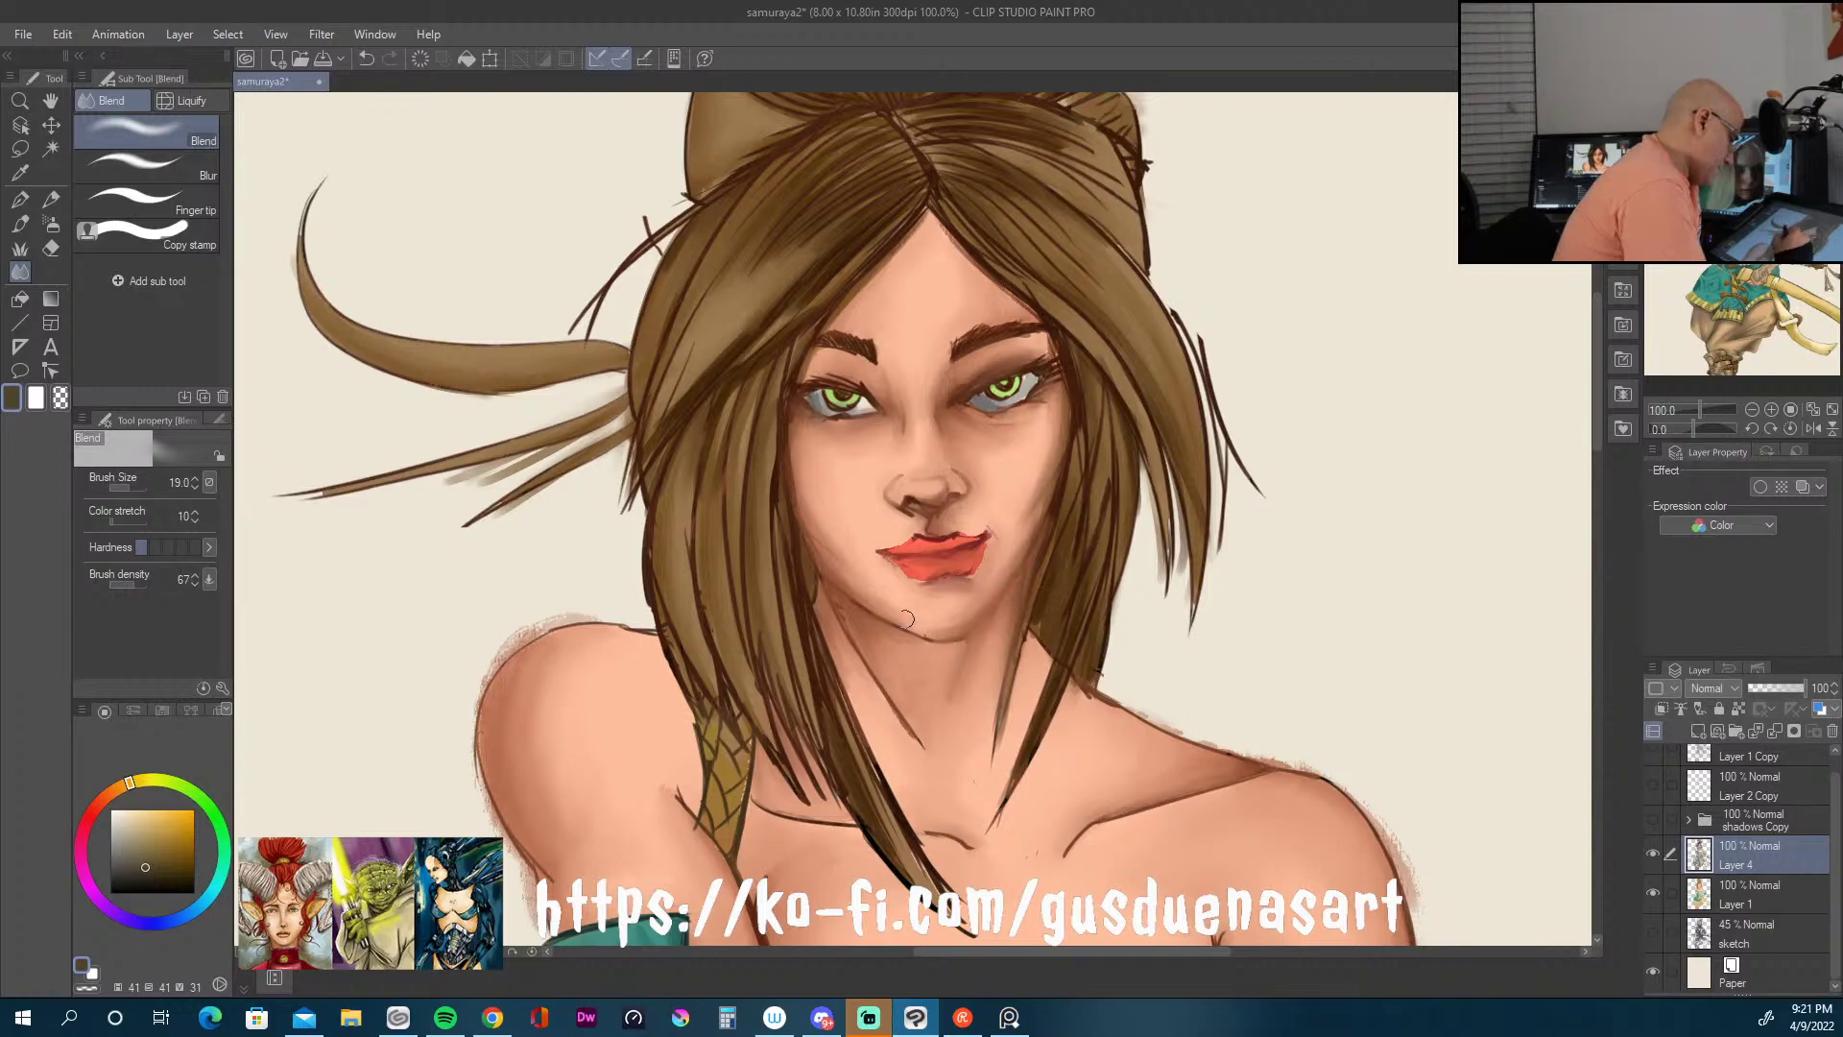
pyautogui.moveTo(893, 683)
pyautogui.mouseDown()
pyautogui.moveTo(917, 744)
pyautogui.moveTo(846, 670)
pyautogui.moveTo(897, 830)
pyautogui.moveTo(1054, 669)
pyautogui.moveTo(1016, 807)
pyautogui.moveTo(1080, 684)
pyautogui.moveTo(1042, 647)
pyautogui.moveTo(1061, 835)
pyautogui.moveTo(1232, 778)
pyautogui.mouseUp()
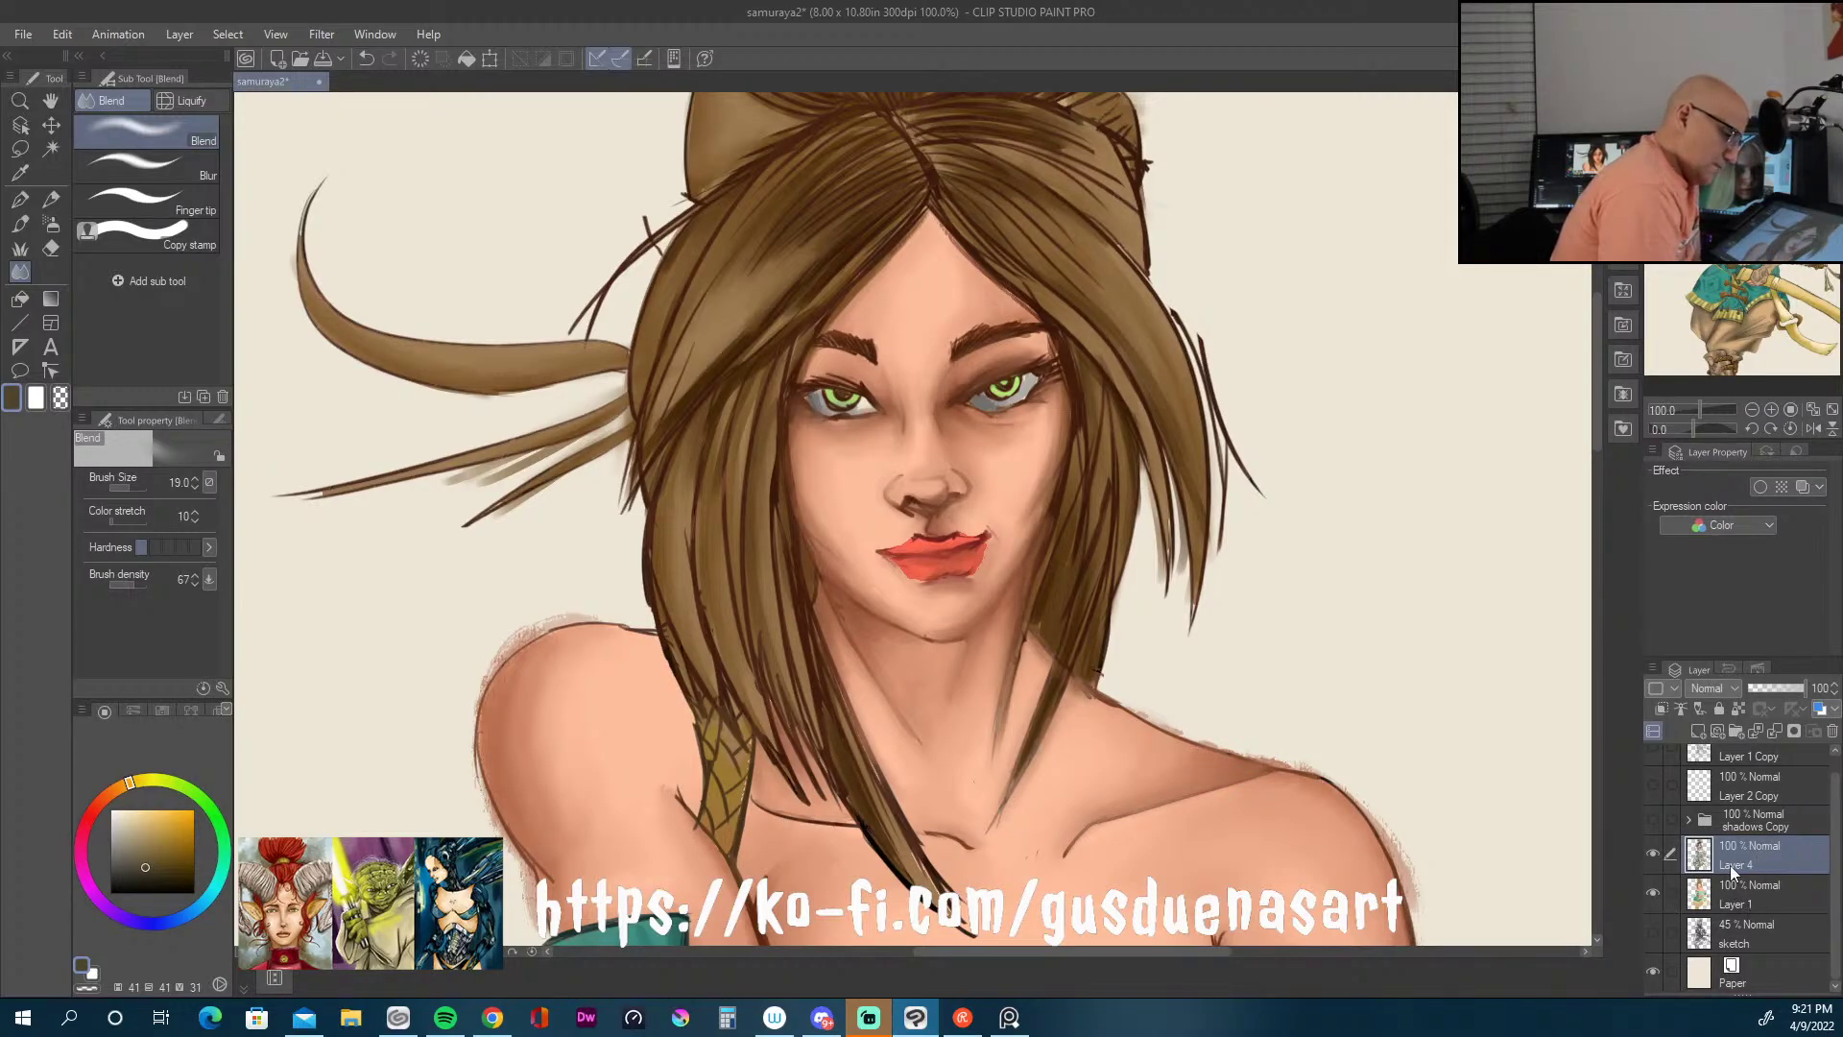
pyautogui.click(1661, 710)
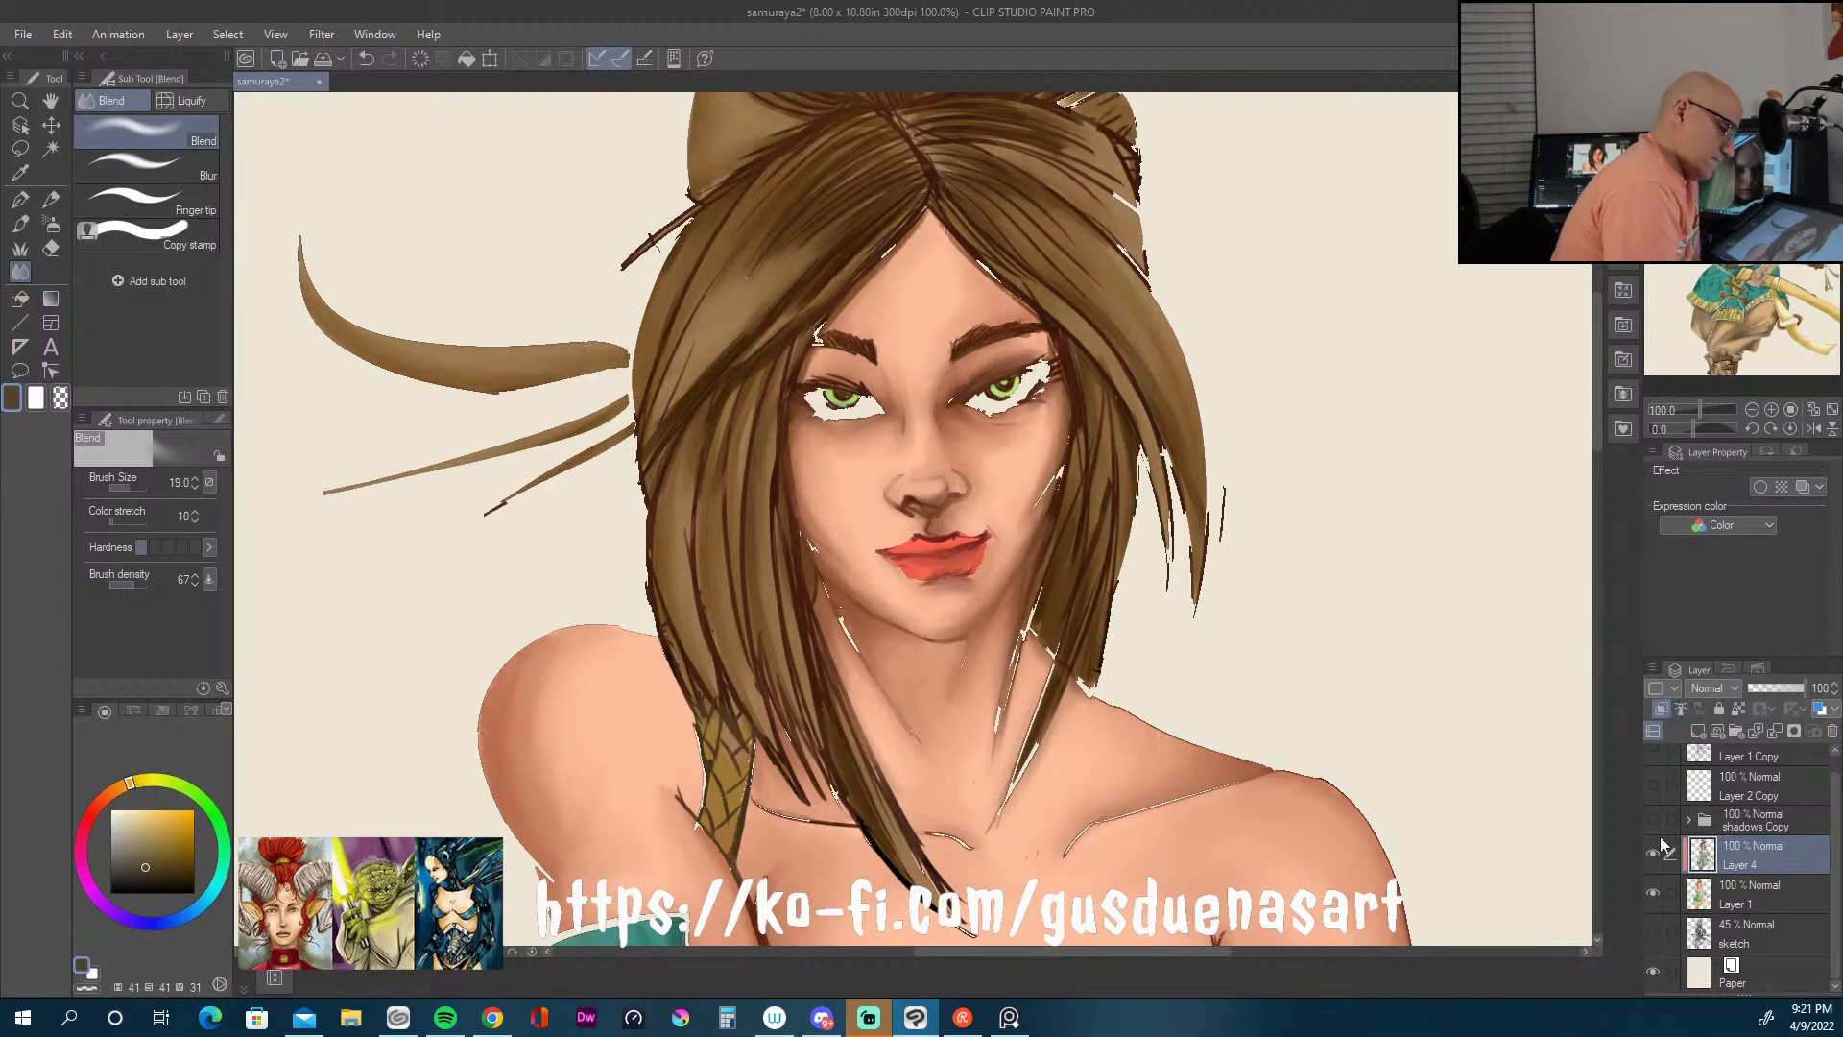
pyautogui.click(1667, 709)
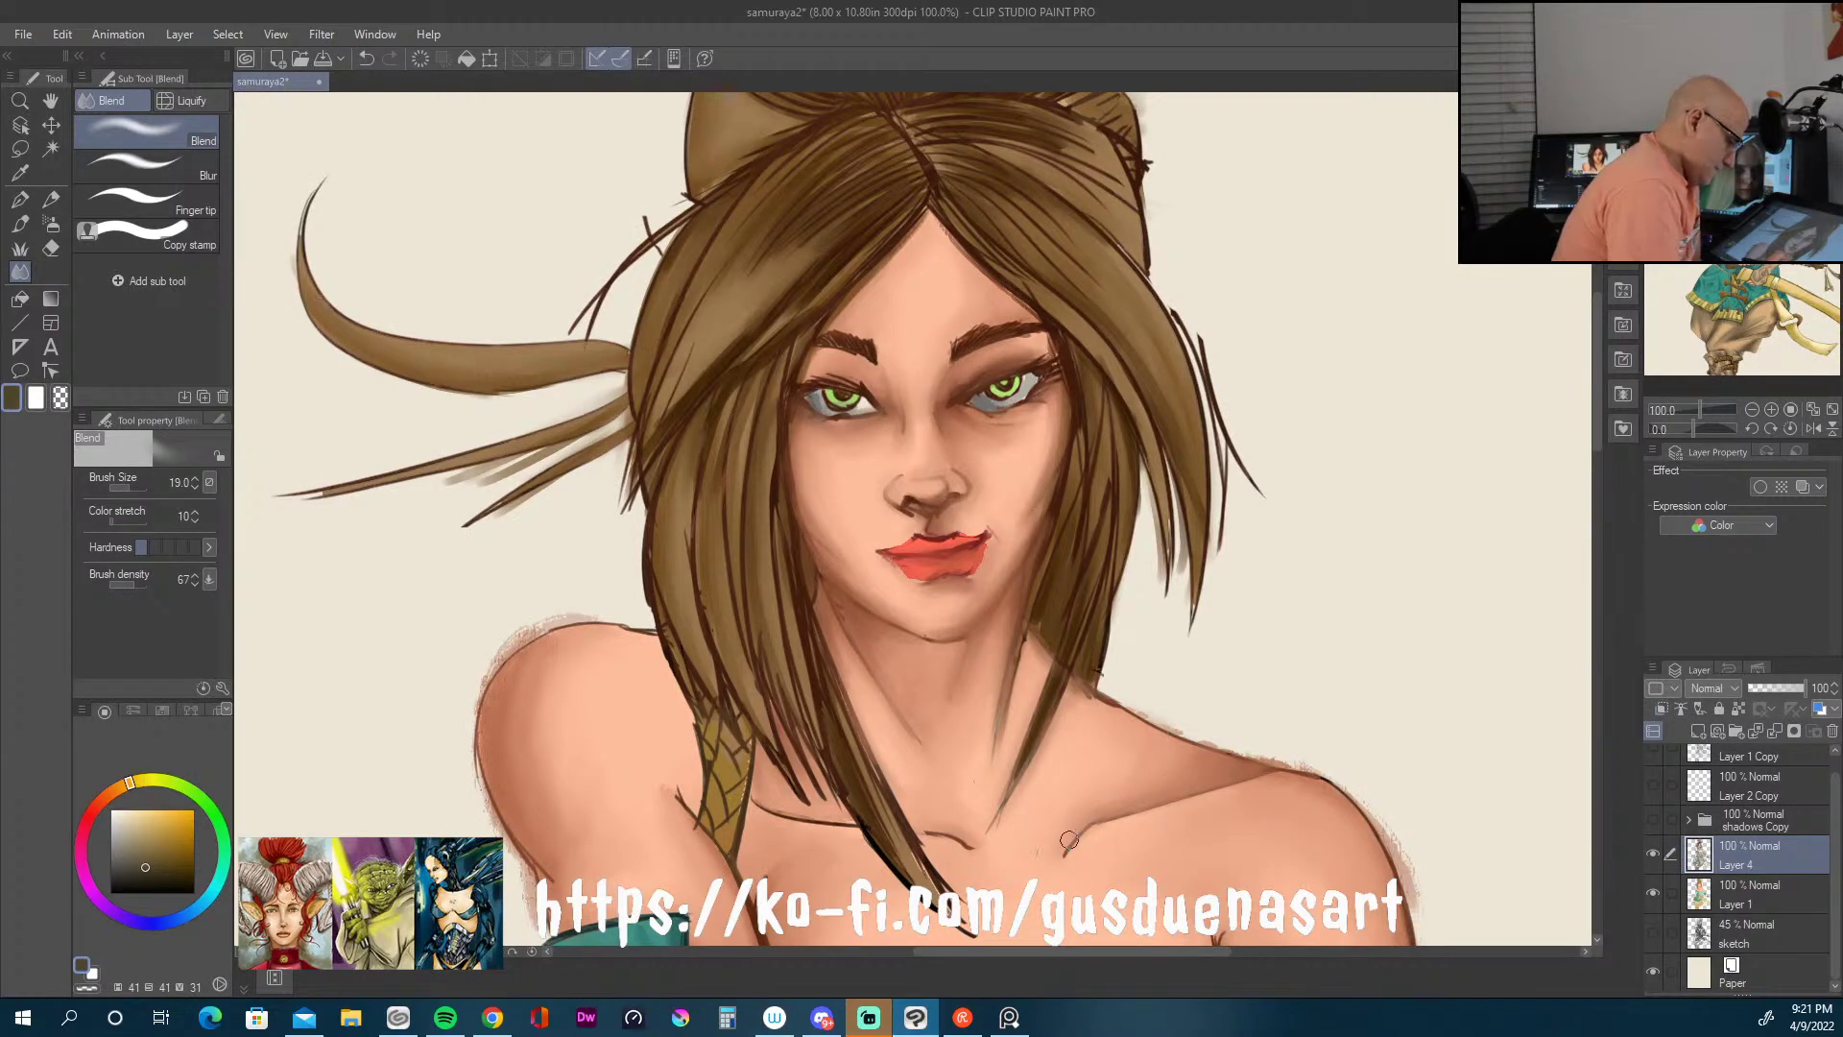
# Step: Blend the dark strand lines in the long hair hanging on both sides of the face and neck
pyautogui.moveTo(1130, 547); pyautogui.dragTo(1113, 671)
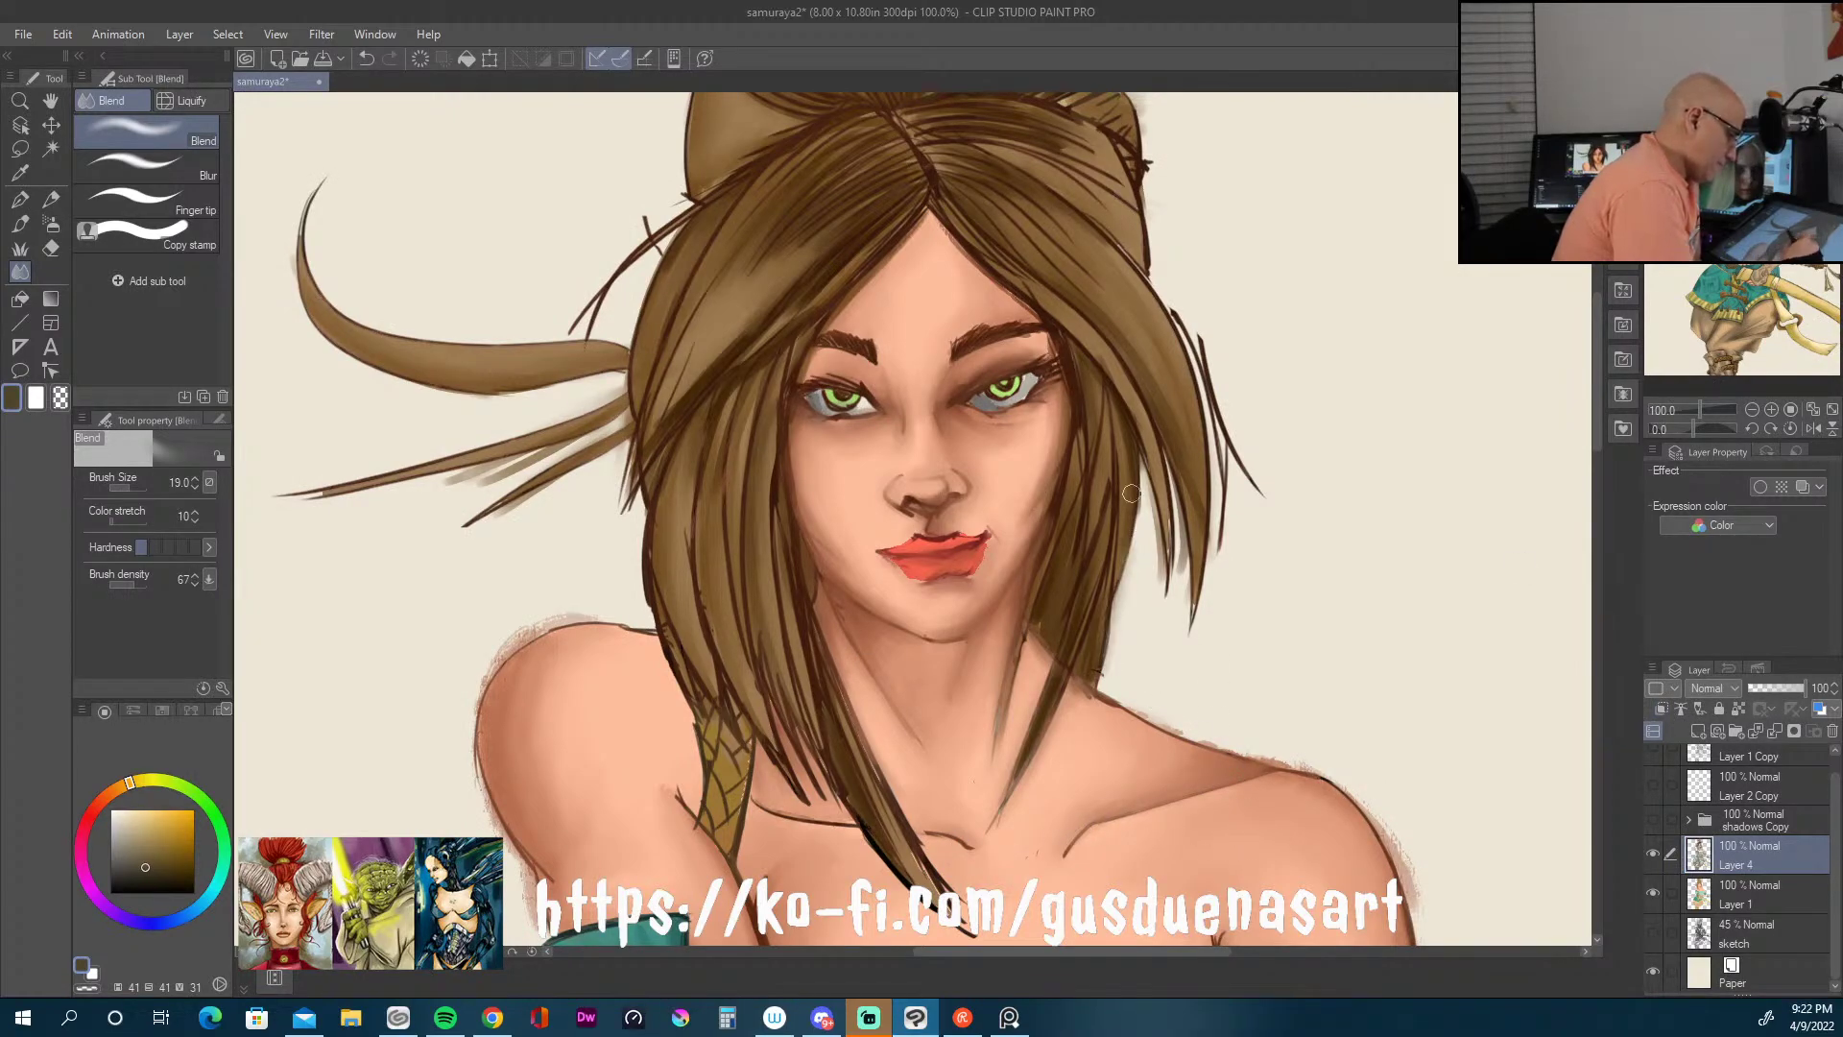
pyautogui.moveTo(1112, 427); pyautogui.dragTo(1115, 528)
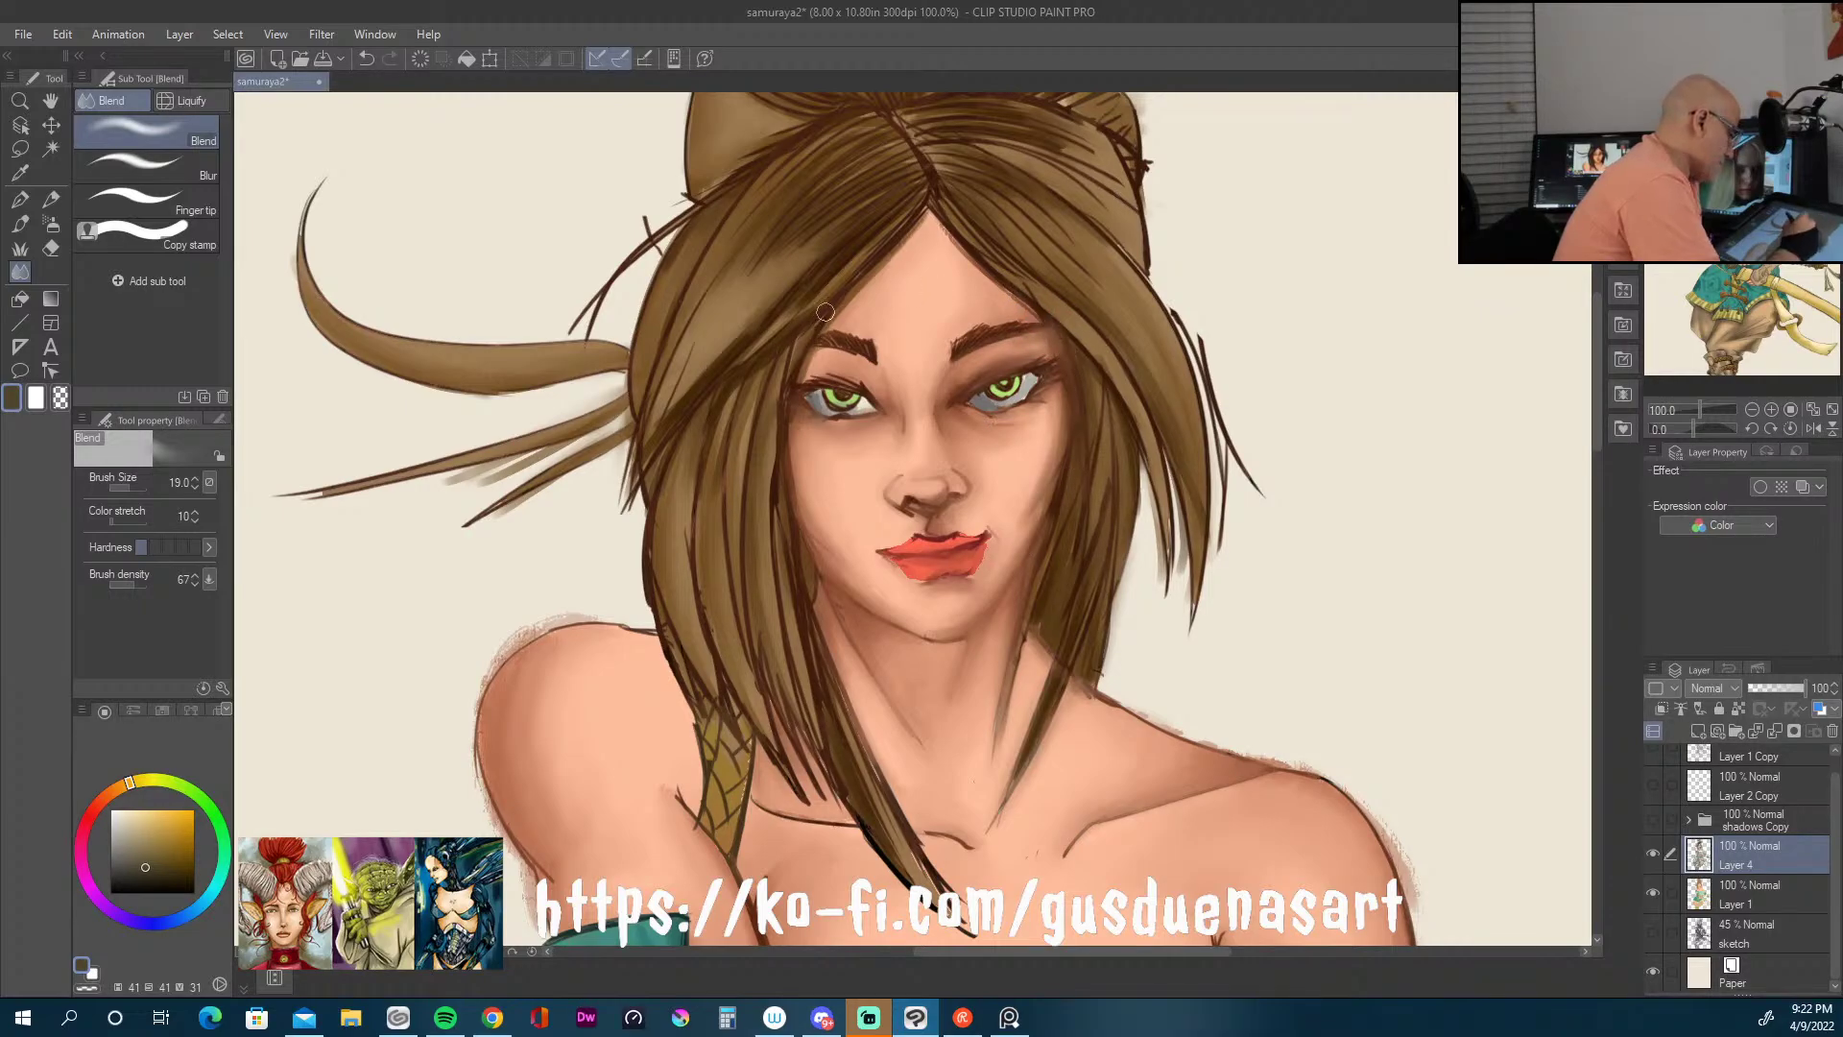
pyautogui.moveTo(771, 419)
pyautogui.mouseDown()
pyautogui.moveTo(766, 519)
pyautogui.moveTo(725, 611)
pyautogui.moveTo(845, 749)
pyautogui.mouseUp()
pyautogui.moveTo(787, 533)
pyautogui.mouseDown()
pyautogui.moveTo(815, 662)
pyautogui.moveTo(800, 797)
pyautogui.mouseUp()
pyautogui.moveTo(715, 624); pyautogui.dragTo(744, 748)
pyautogui.moveTo(705, 535)
pyautogui.mouseDown()
pyautogui.moveTo(718, 686)
pyautogui.moveTo(699, 628)
pyautogui.moveTo(681, 698)
pyautogui.mouseUp()
pyautogui.moveTo(651, 547); pyautogui.dragTo(709, 706)
# Step: Blend the line work in the upper hair on the side of the head with the loose flying strands
pyautogui.moveTo(725, 360); pyautogui.dragTo(638, 518)
pyautogui.moveTo(705, 398)
pyautogui.mouseDown()
pyautogui.moveTo(656, 460)
pyautogui.moveTo(713, 301)
pyautogui.moveTo(642, 430)
pyautogui.mouseUp()
pyautogui.moveTo(746, 232); pyautogui.dragTo(657, 393)
pyautogui.moveTo(726, 185); pyautogui.dragTo(640, 357)
pyautogui.moveTo(649, 280); pyautogui.dragTo(633, 403)
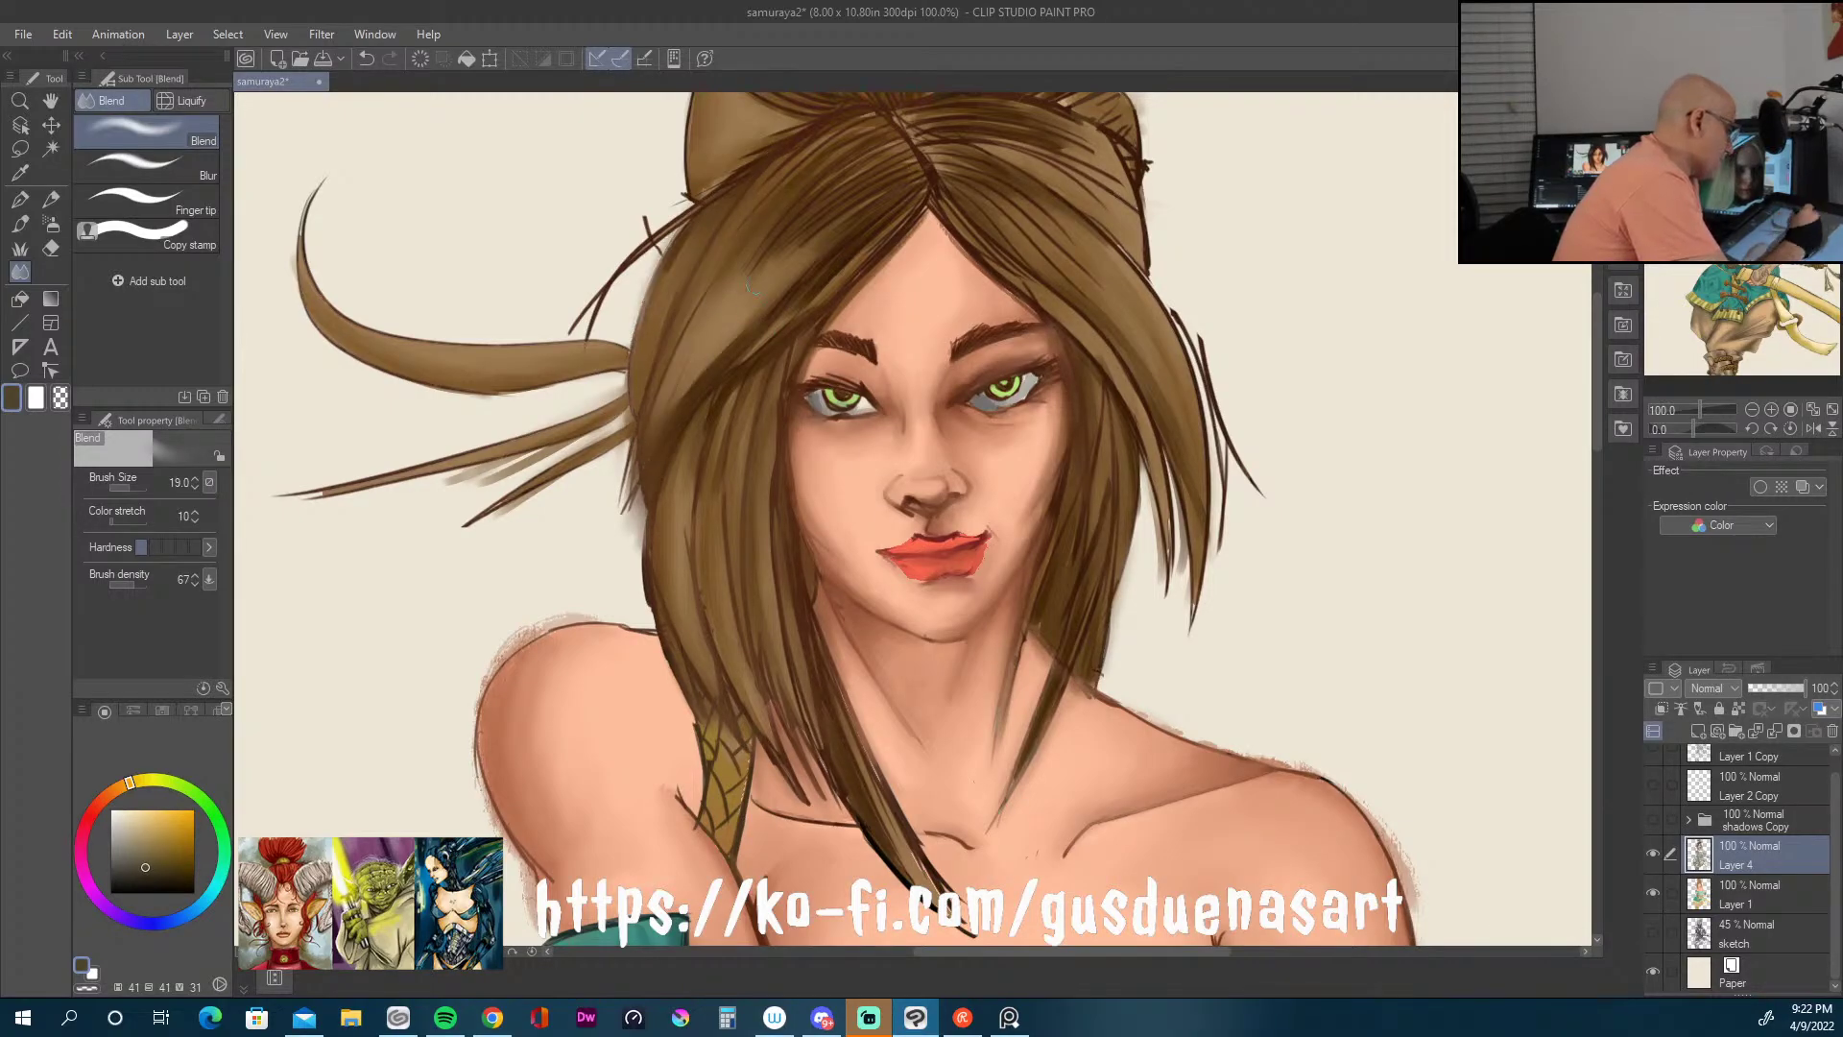
pyautogui.moveTo(587, 312)
pyautogui.mouseDown()
pyautogui.moveTo(738, 178)
pyautogui.moveTo(624, 278)
pyautogui.mouseUp()
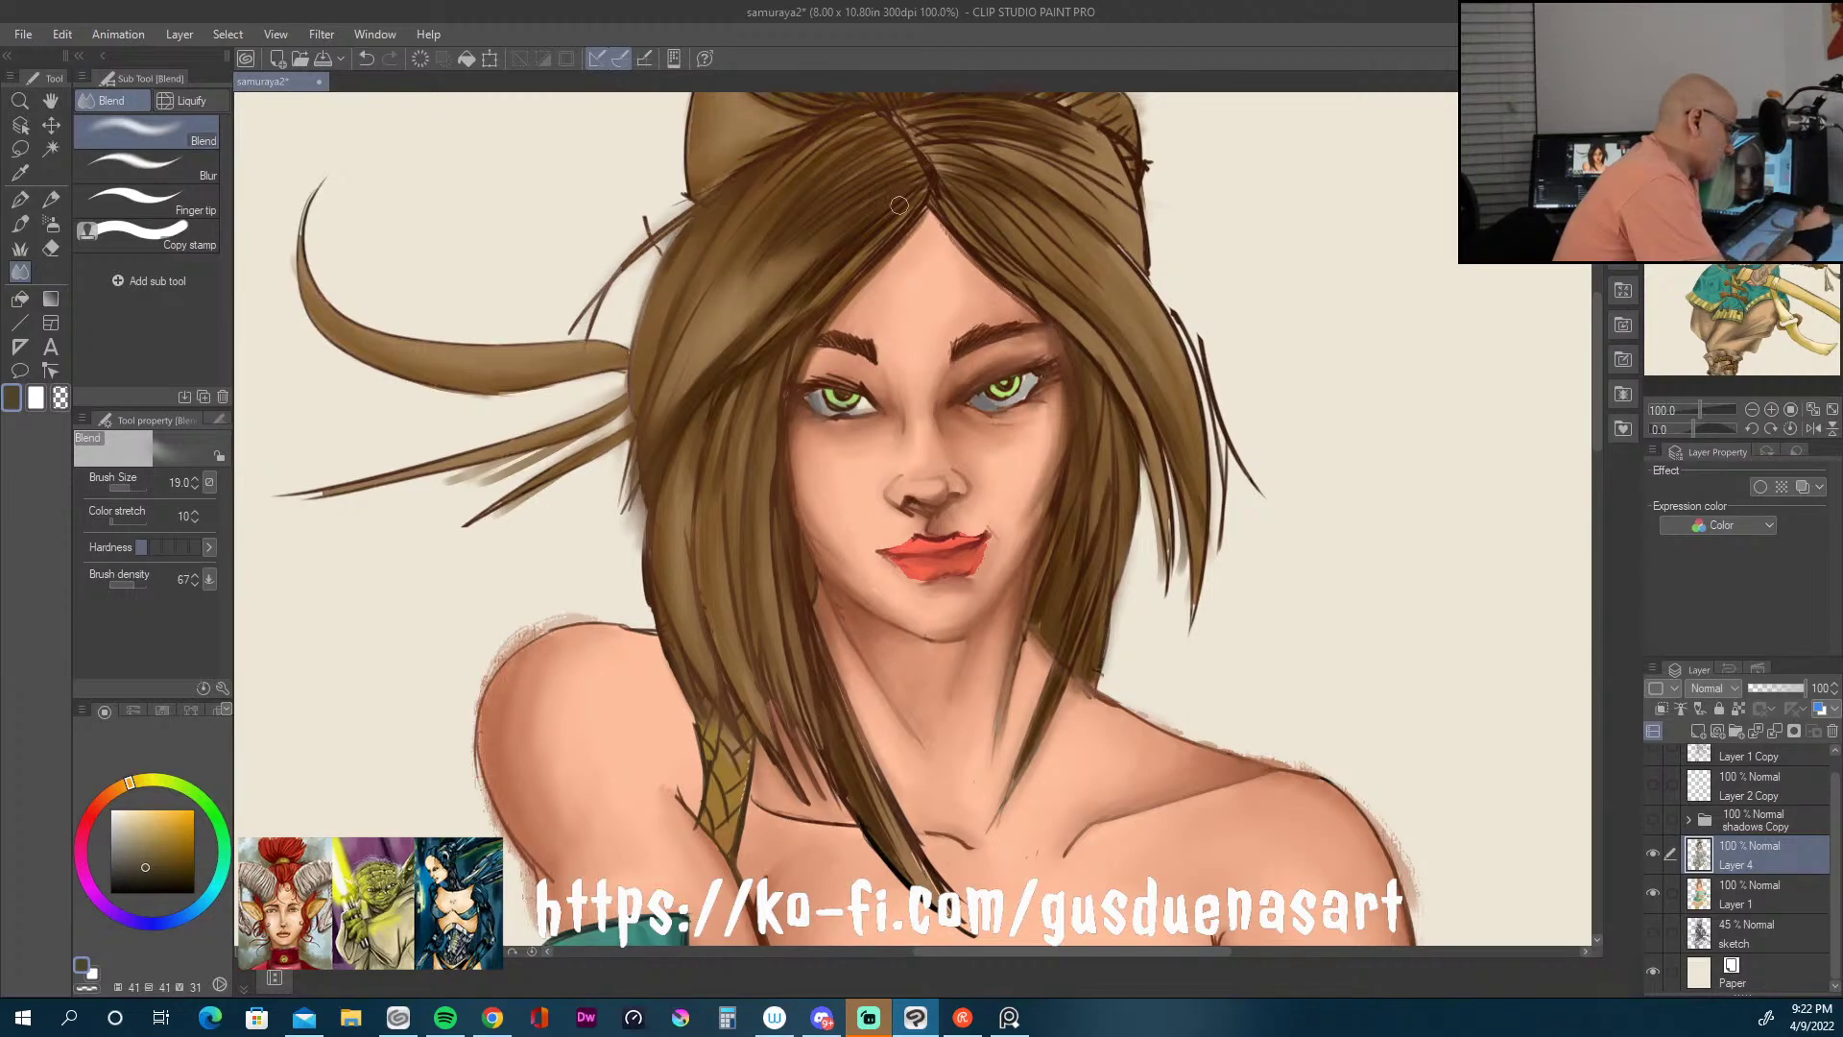
# Step: Blend the hairline around the forehead and soften the lines beneath the nose and along the upper lip
pyautogui.moveTo(928, 187)
pyautogui.mouseDown()
pyautogui.moveTo(847, 271)
pyautogui.moveTo(925, 227)
pyautogui.moveTo(838, 320)
pyautogui.mouseUp()
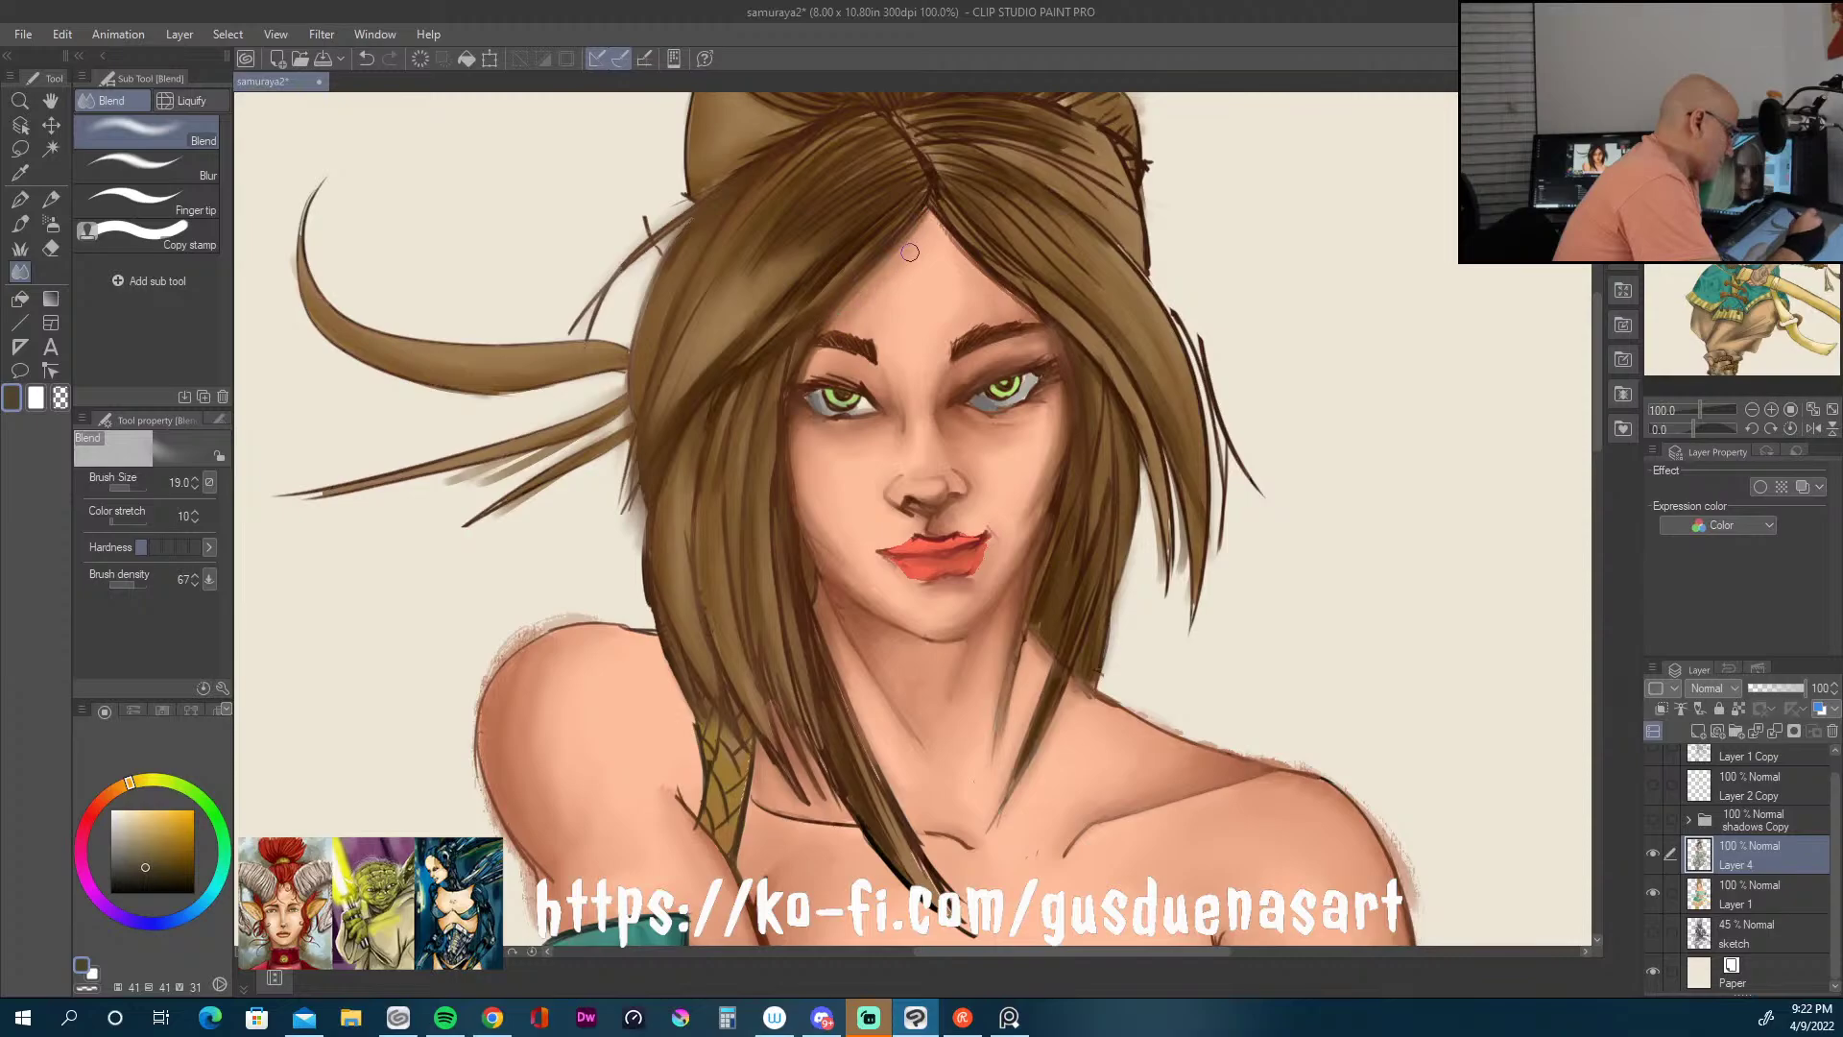
pyautogui.moveTo(913, 219)
pyautogui.mouseDown()
pyautogui.moveTo(893, 316)
pyautogui.moveTo(923, 271)
pyautogui.moveTo(882, 341)
pyautogui.moveTo(934, 335)
pyautogui.moveTo(960, 259)
pyautogui.moveTo(1000, 301)
pyautogui.moveTo(959, 245)
pyautogui.moveTo(1037, 309)
pyautogui.moveTo(966, 213)
pyautogui.moveTo(958, 255)
pyautogui.moveTo(931, 216)
pyautogui.moveTo(1016, 232)
pyautogui.moveTo(983, 220)
pyautogui.moveTo(1103, 313)
pyautogui.moveTo(967, 218)
pyautogui.moveTo(1080, 263)
pyautogui.mouseUp()
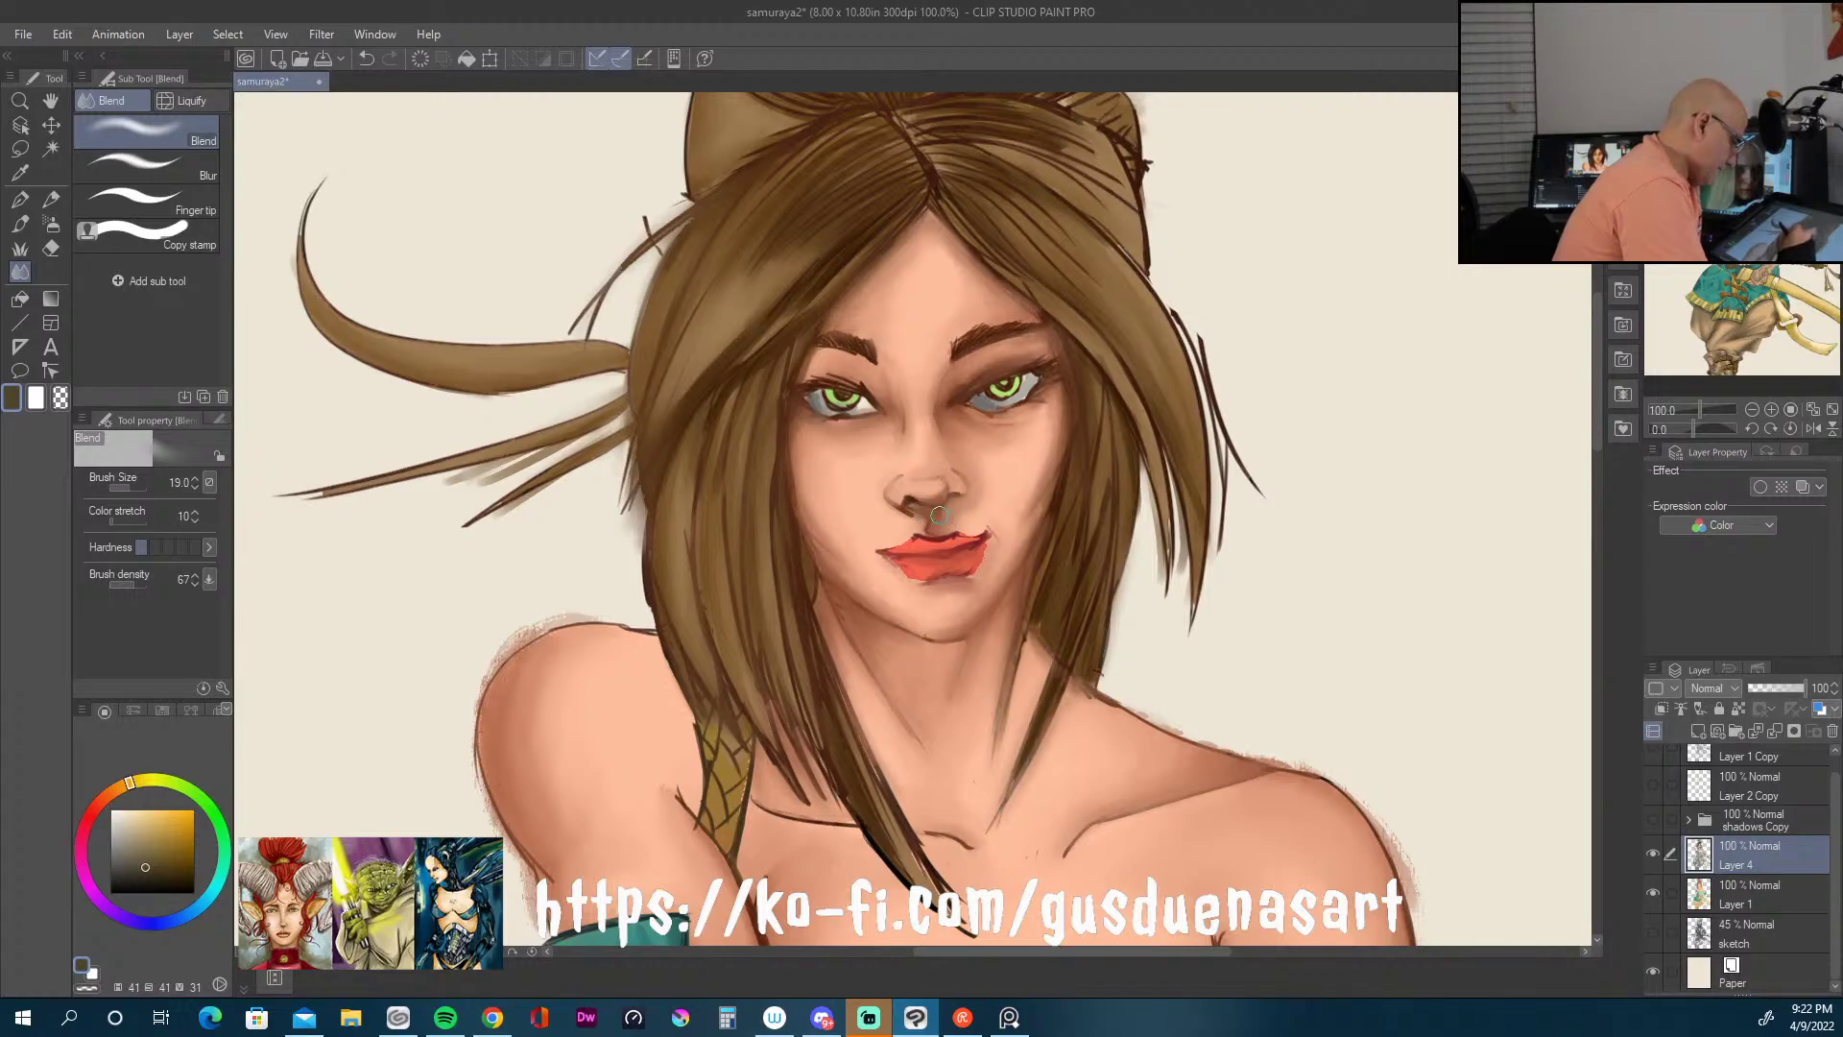
pyautogui.moveTo(912, 512)
pyautogui.mouseDown()
pyautogui.moveTo(885, 519)
pyautogui.moveTo(907, 526)
pyautogui.mouseUp()
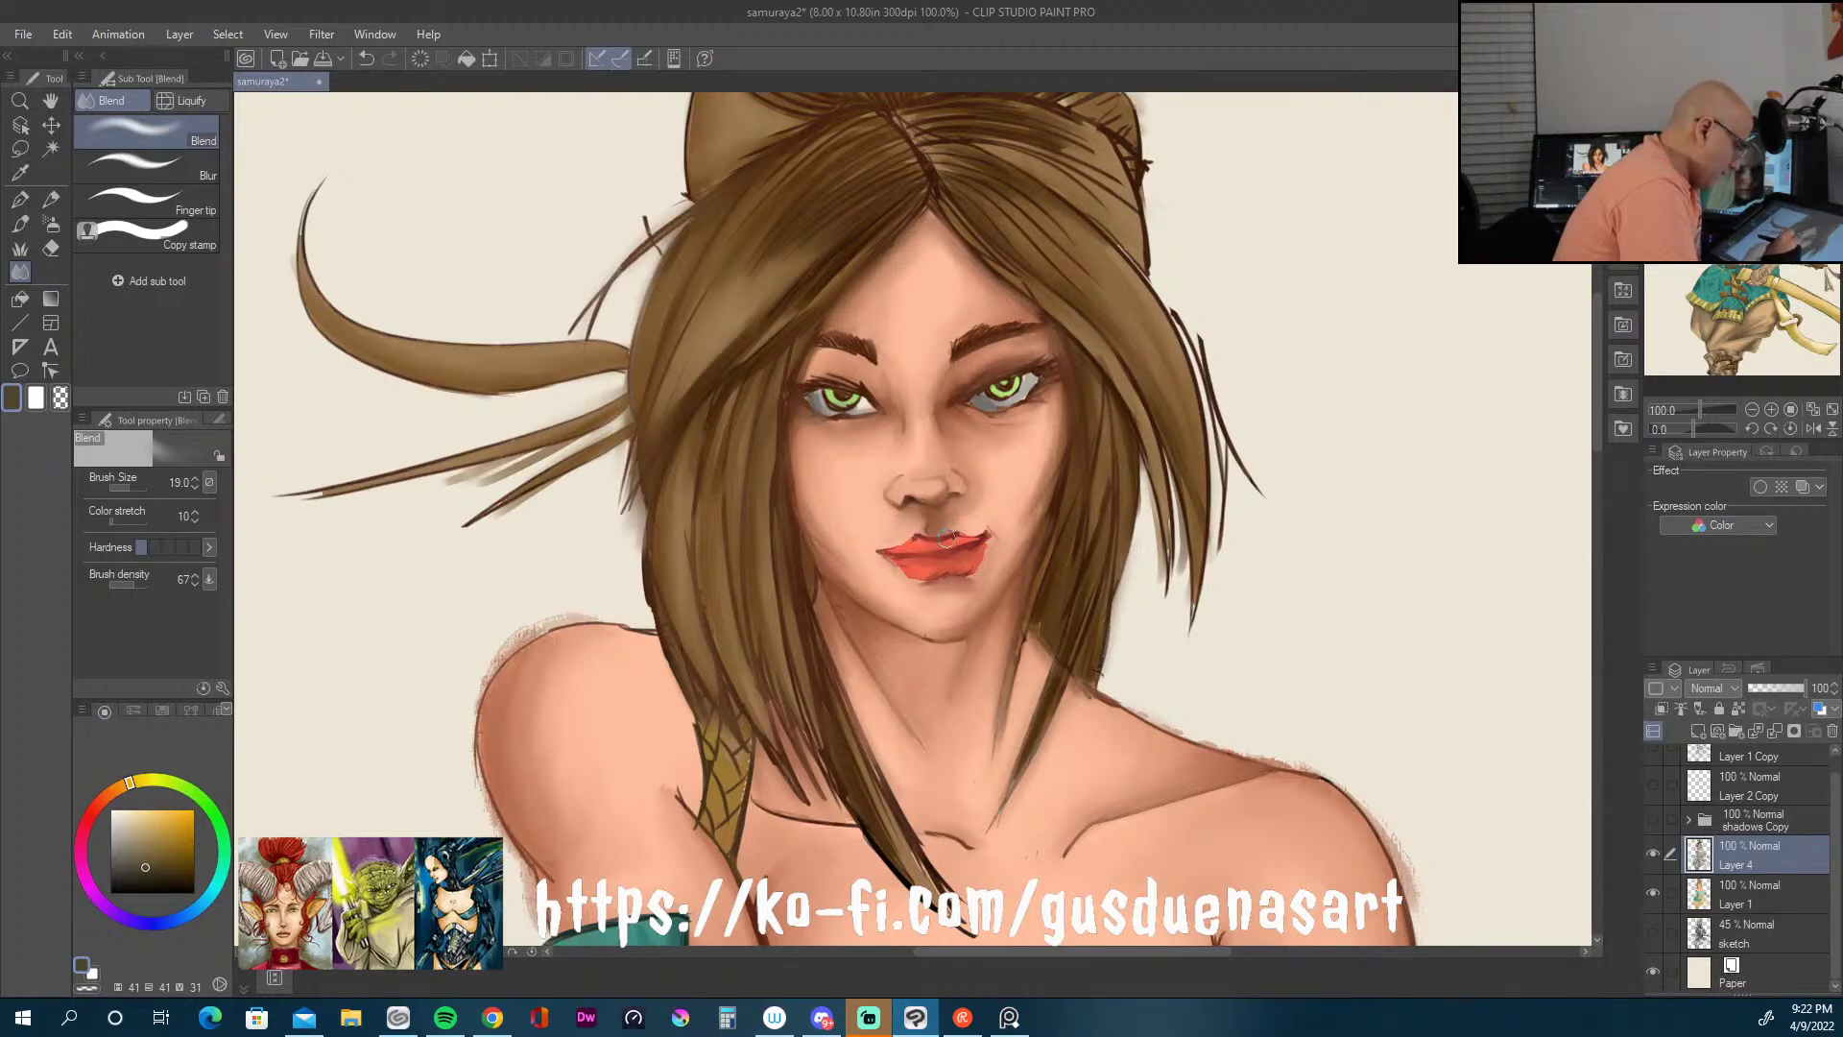
pyautogui.moveTo(956, 537); pyautogui.dragTo(1000, 536)
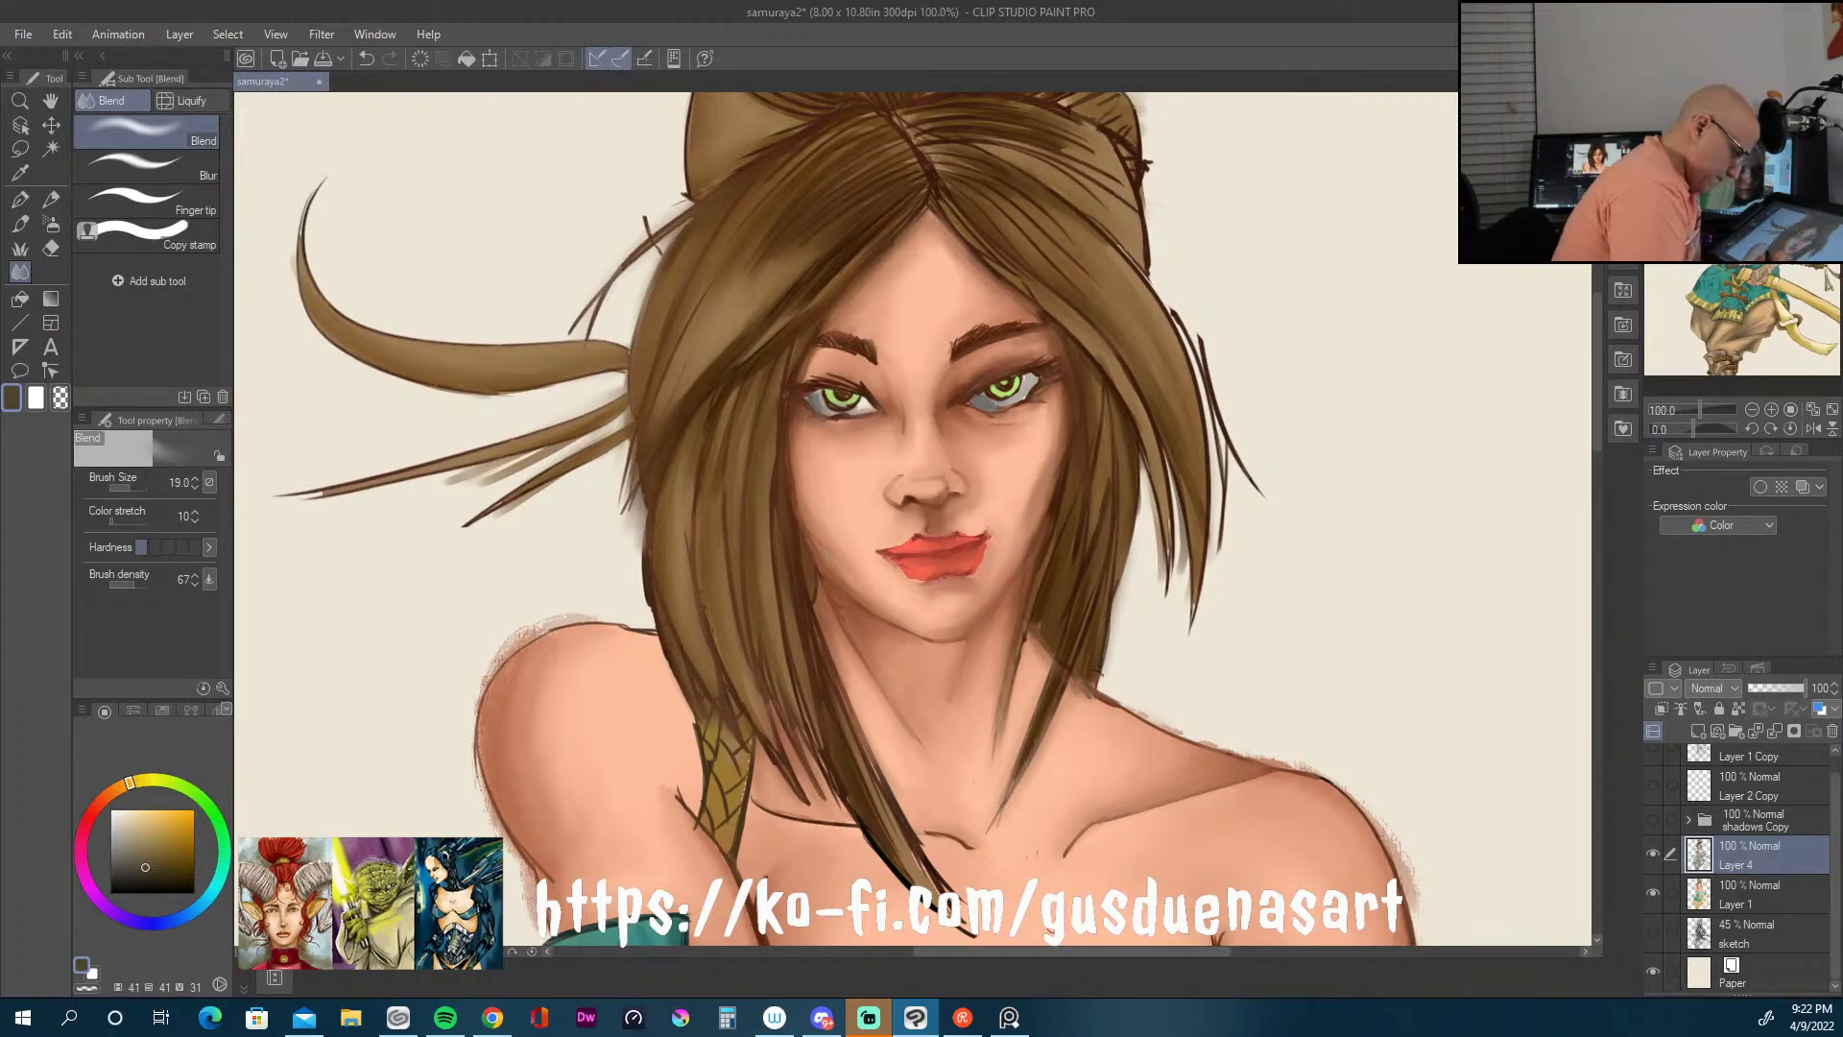
# Step: Hide Layer 4 and fill the pale gaps in the face, neck and chest on Layer 1 using the sampled skin colour at brush size 17
pyautogui.click(1749, 897)
pyautogui.click(1652, 854)
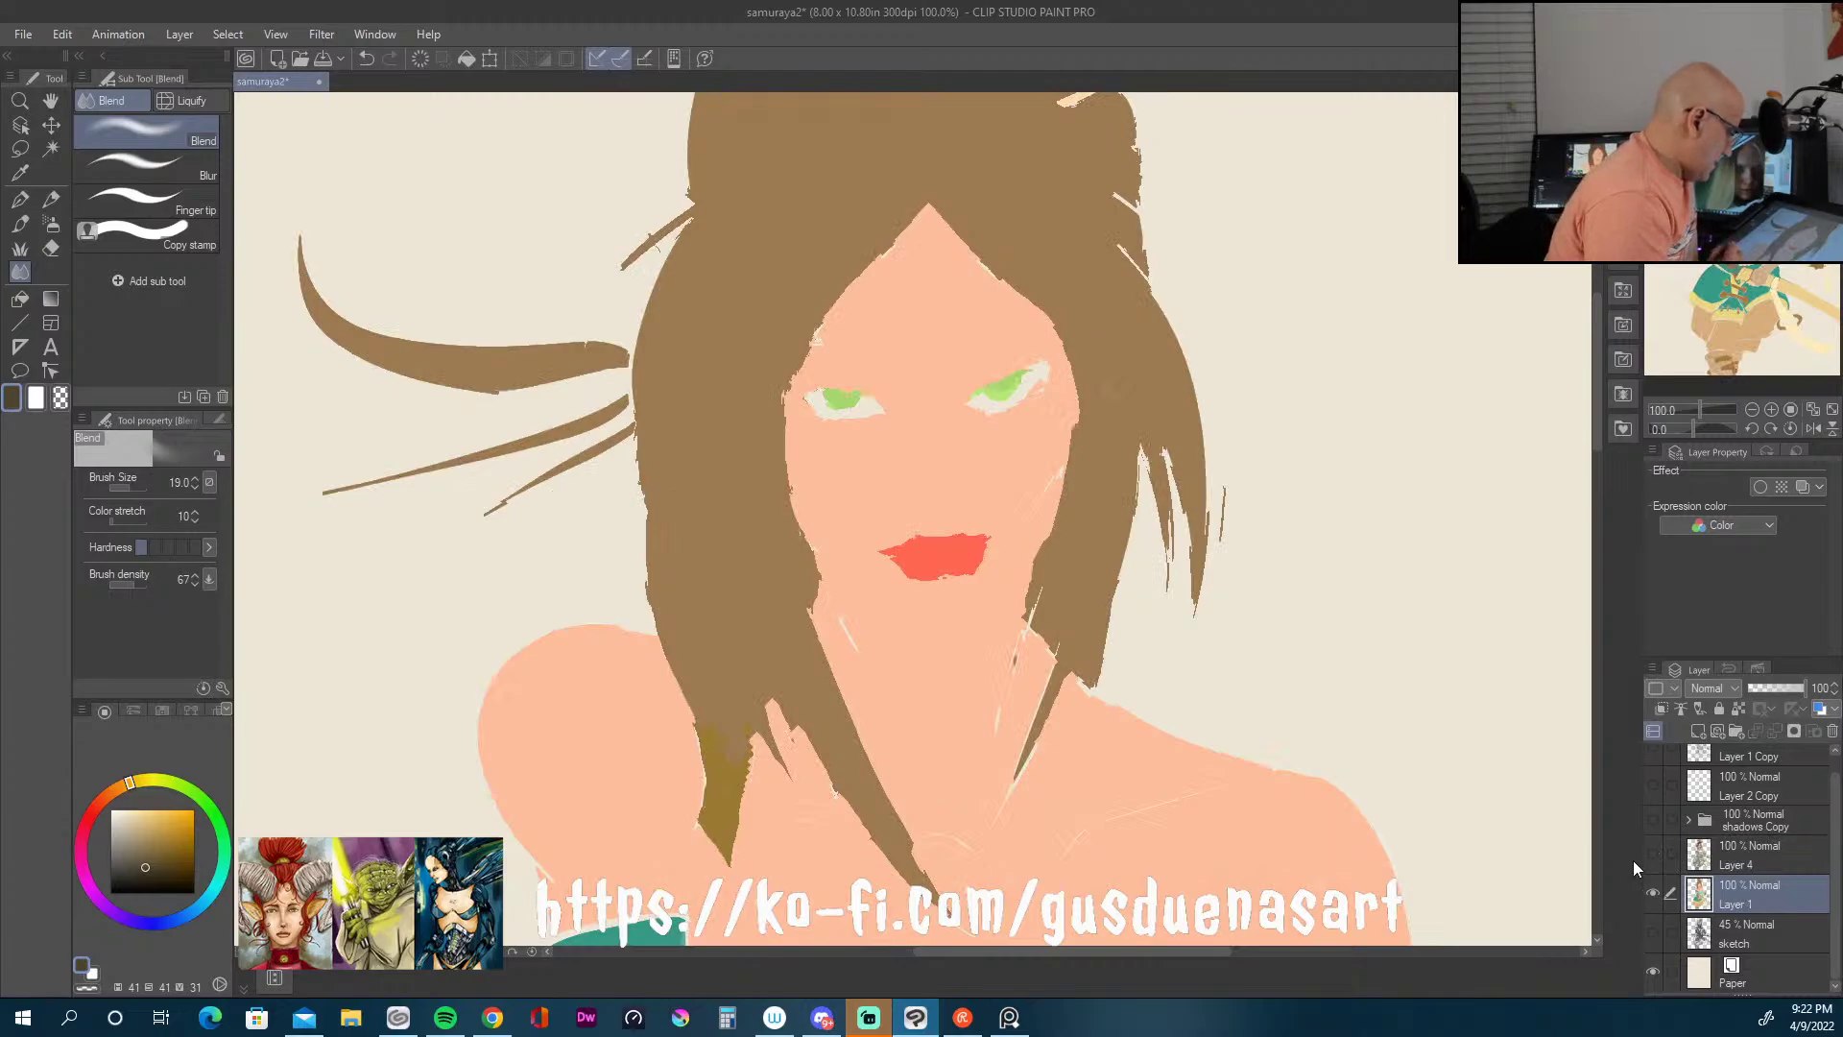
pyautogui.click(20, 225)
pyautogui.keyDown('alt'); pyautogui.click(1044, 459); pyautogui.keyUp('alt')
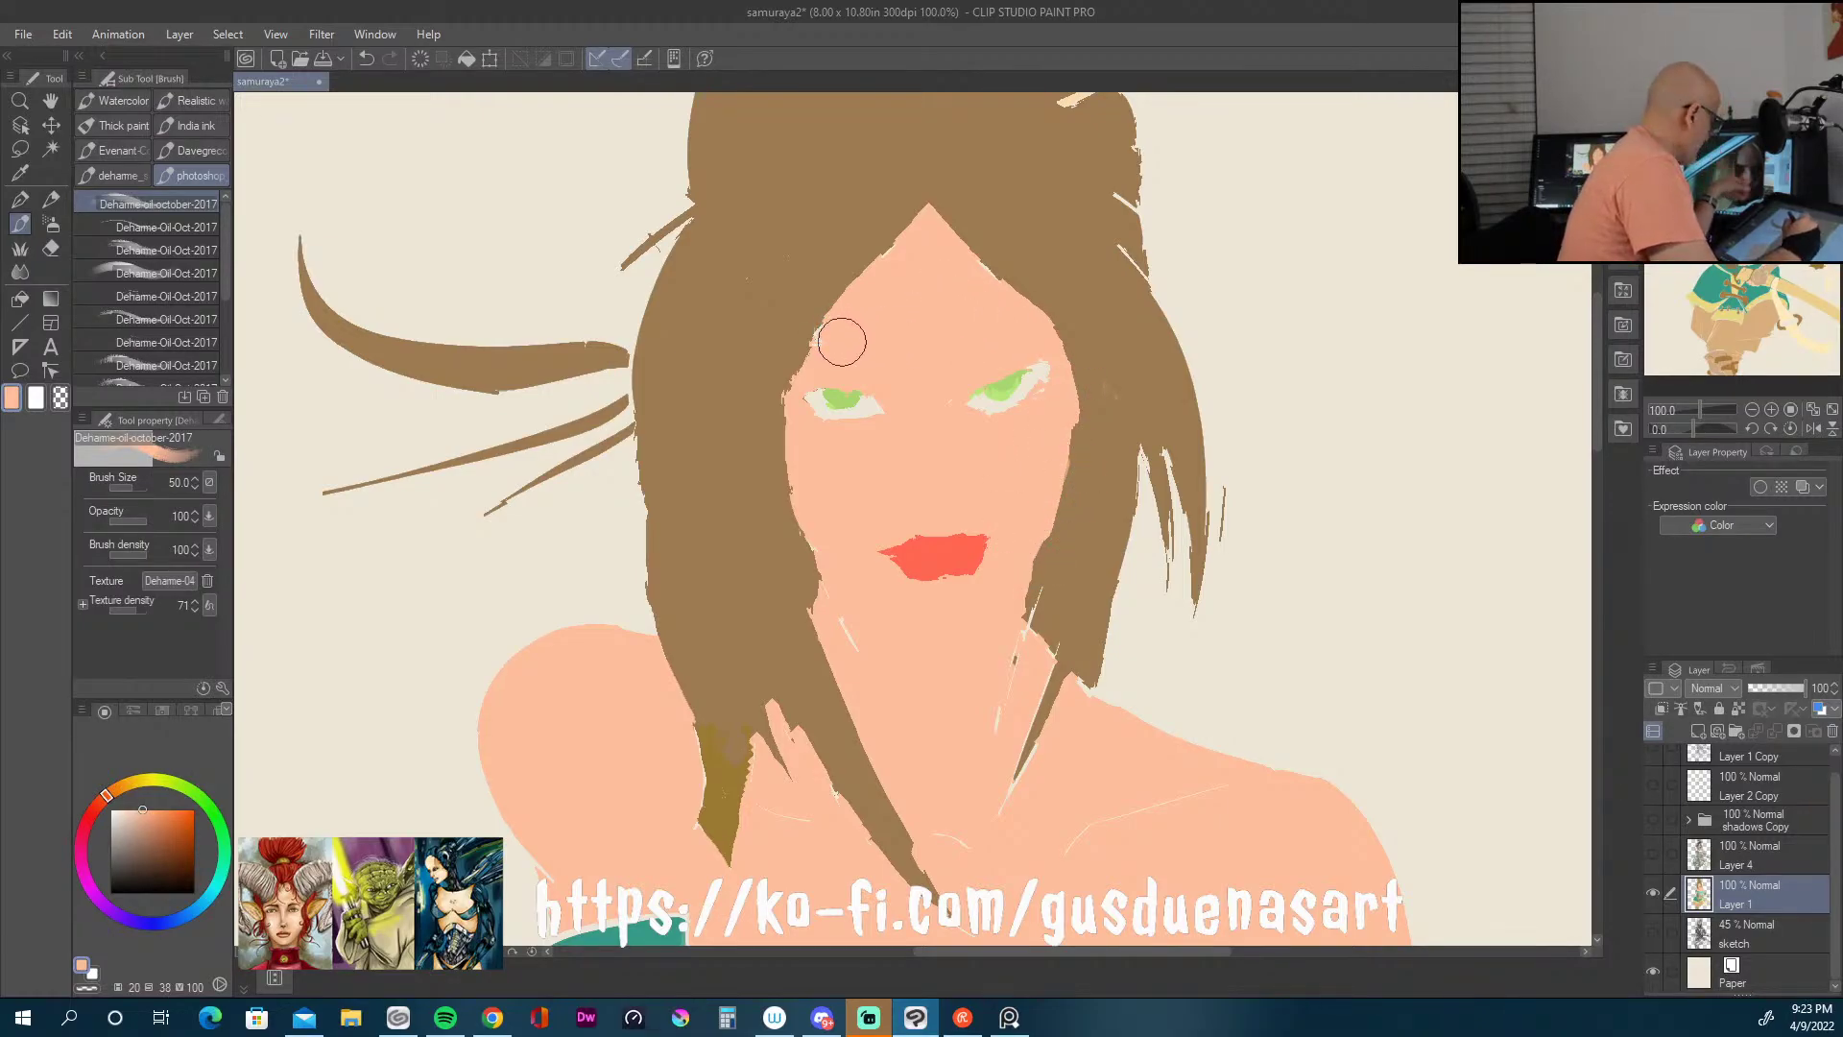
pyautogui.scroll(-3, 853, 317)
pyautogui.scroll(3, 857, 323)
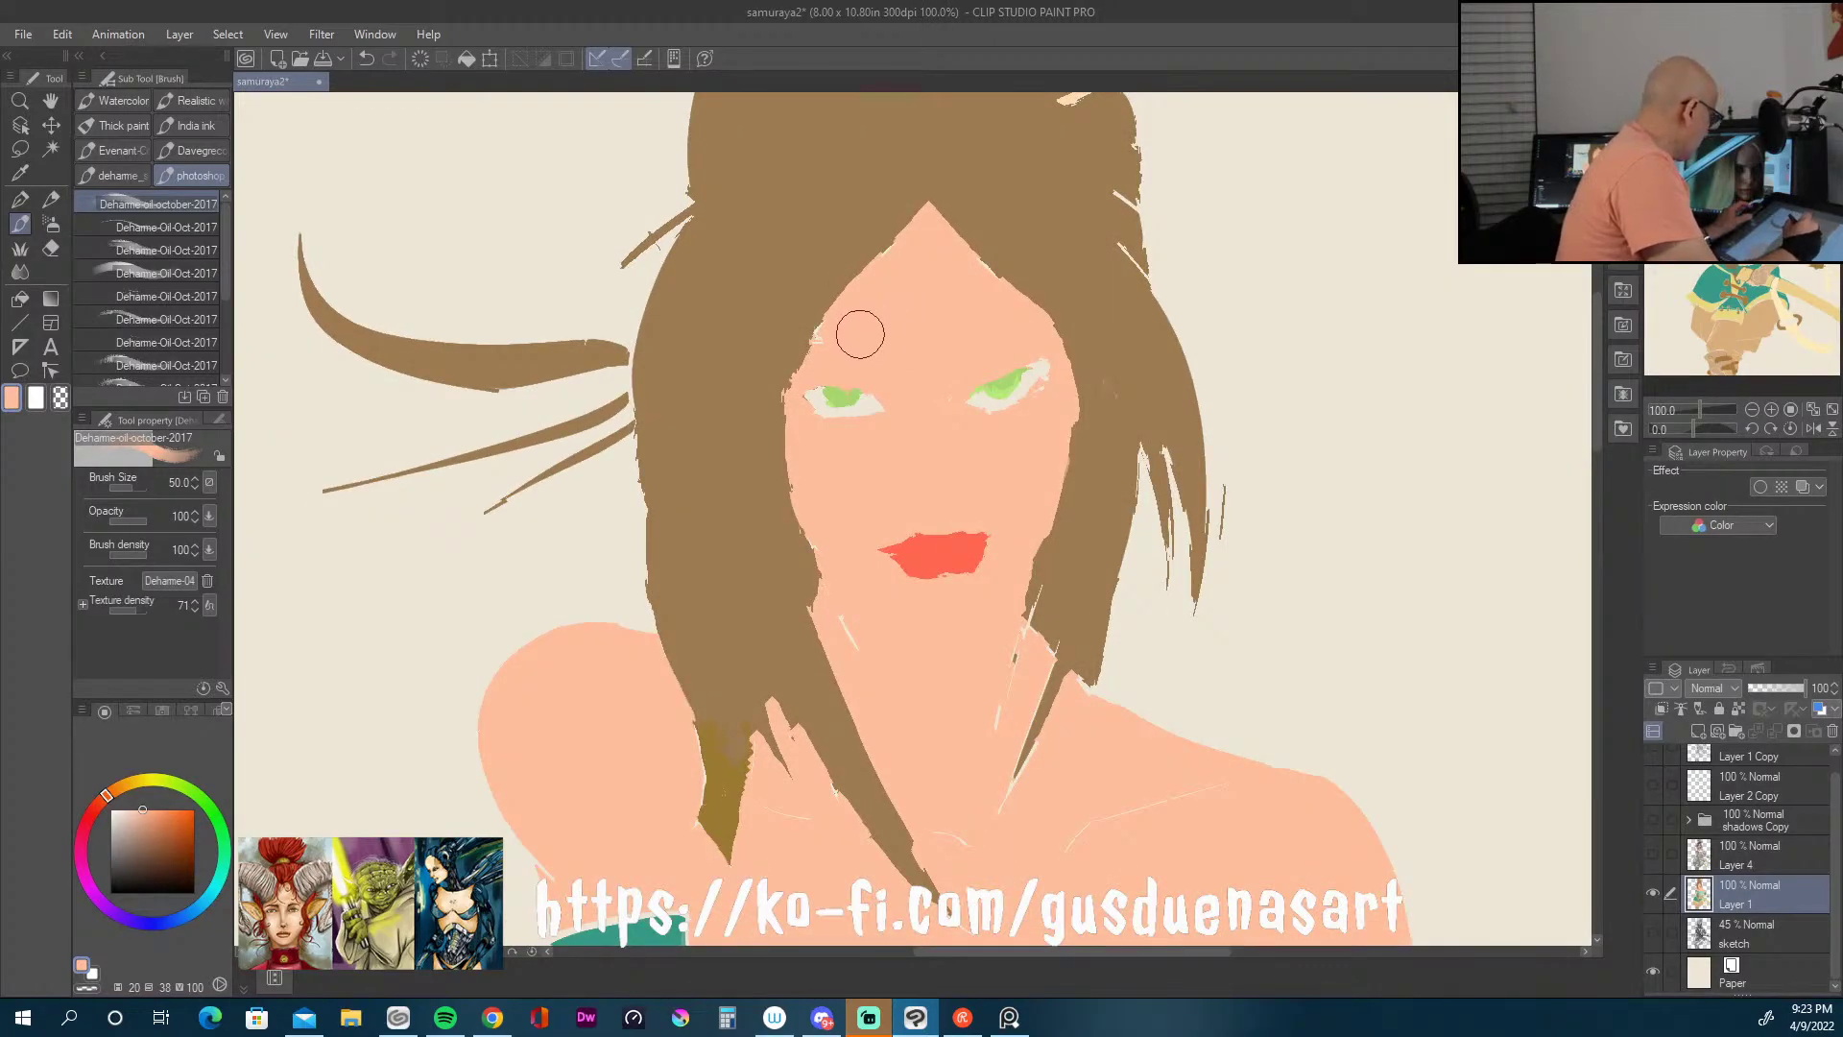
pyautogui.scroll(-1, 859, 335)
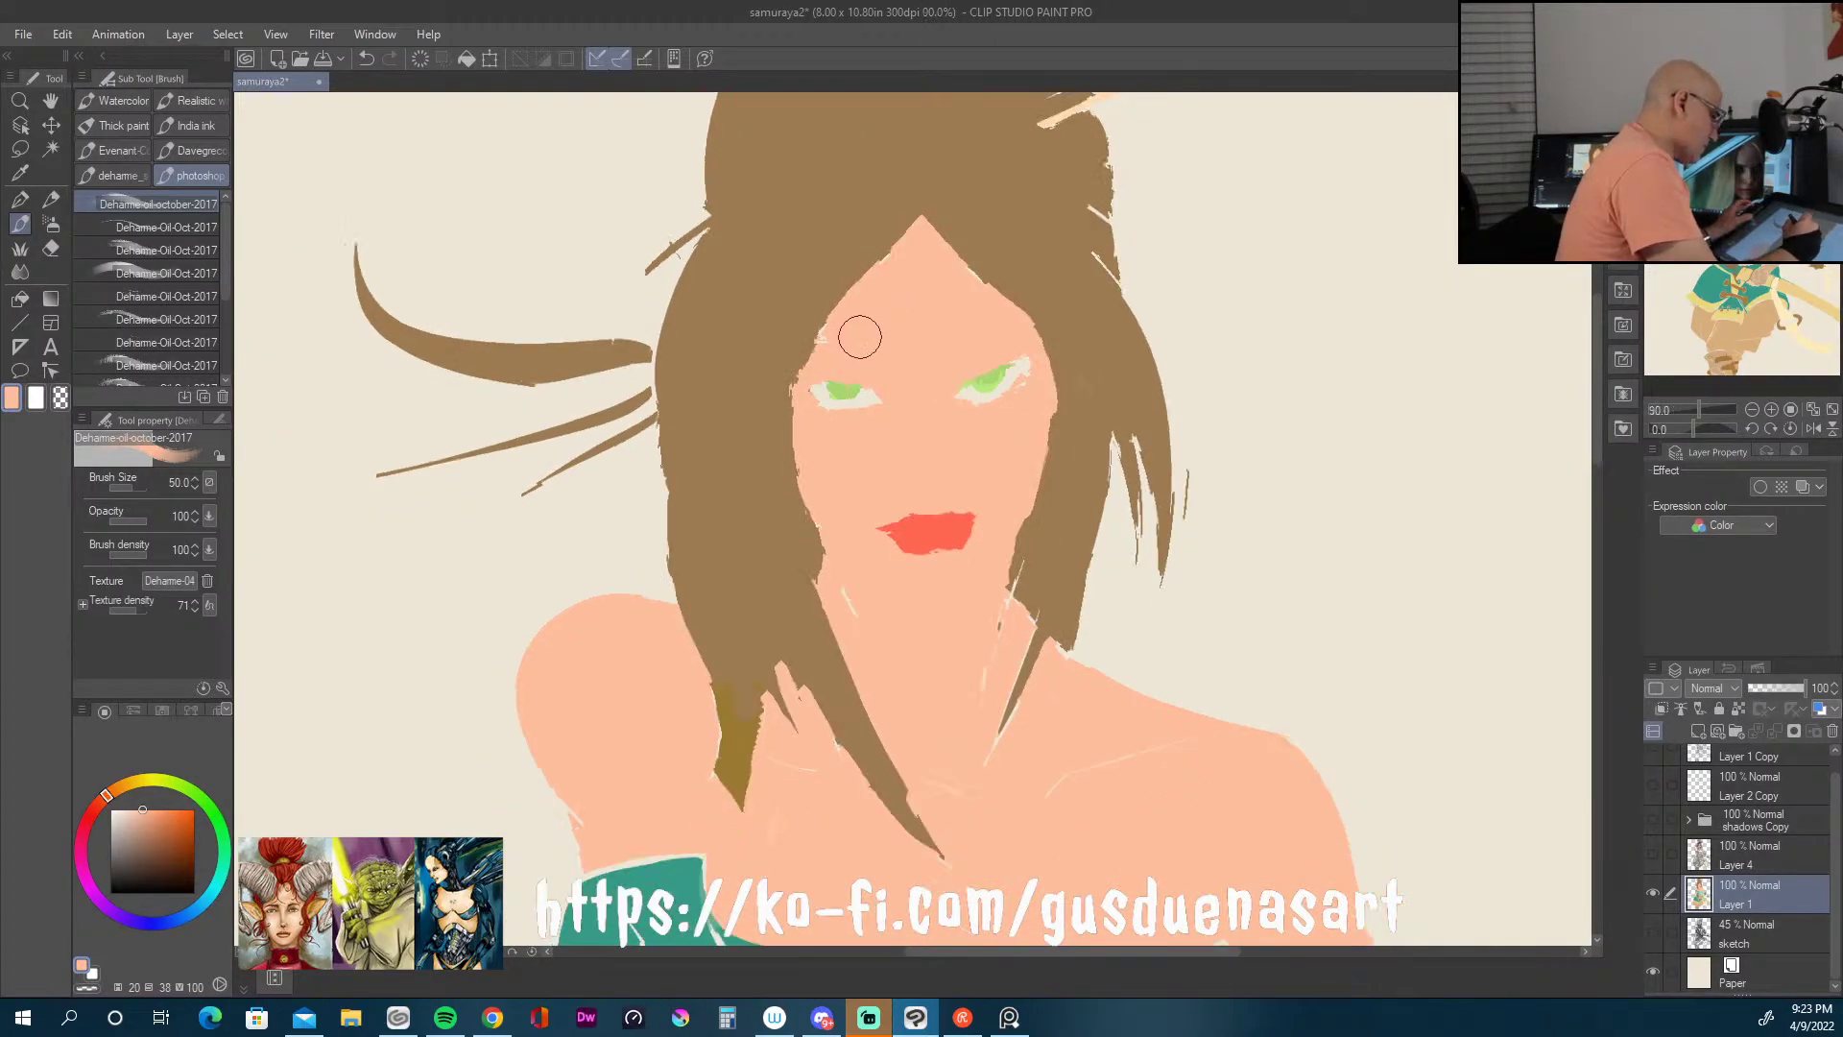
pyautogui.press('[')
pyautogui.press('[')
pyautogui.press('[')
pyautogui.press('[')
pyautogui.press('[')
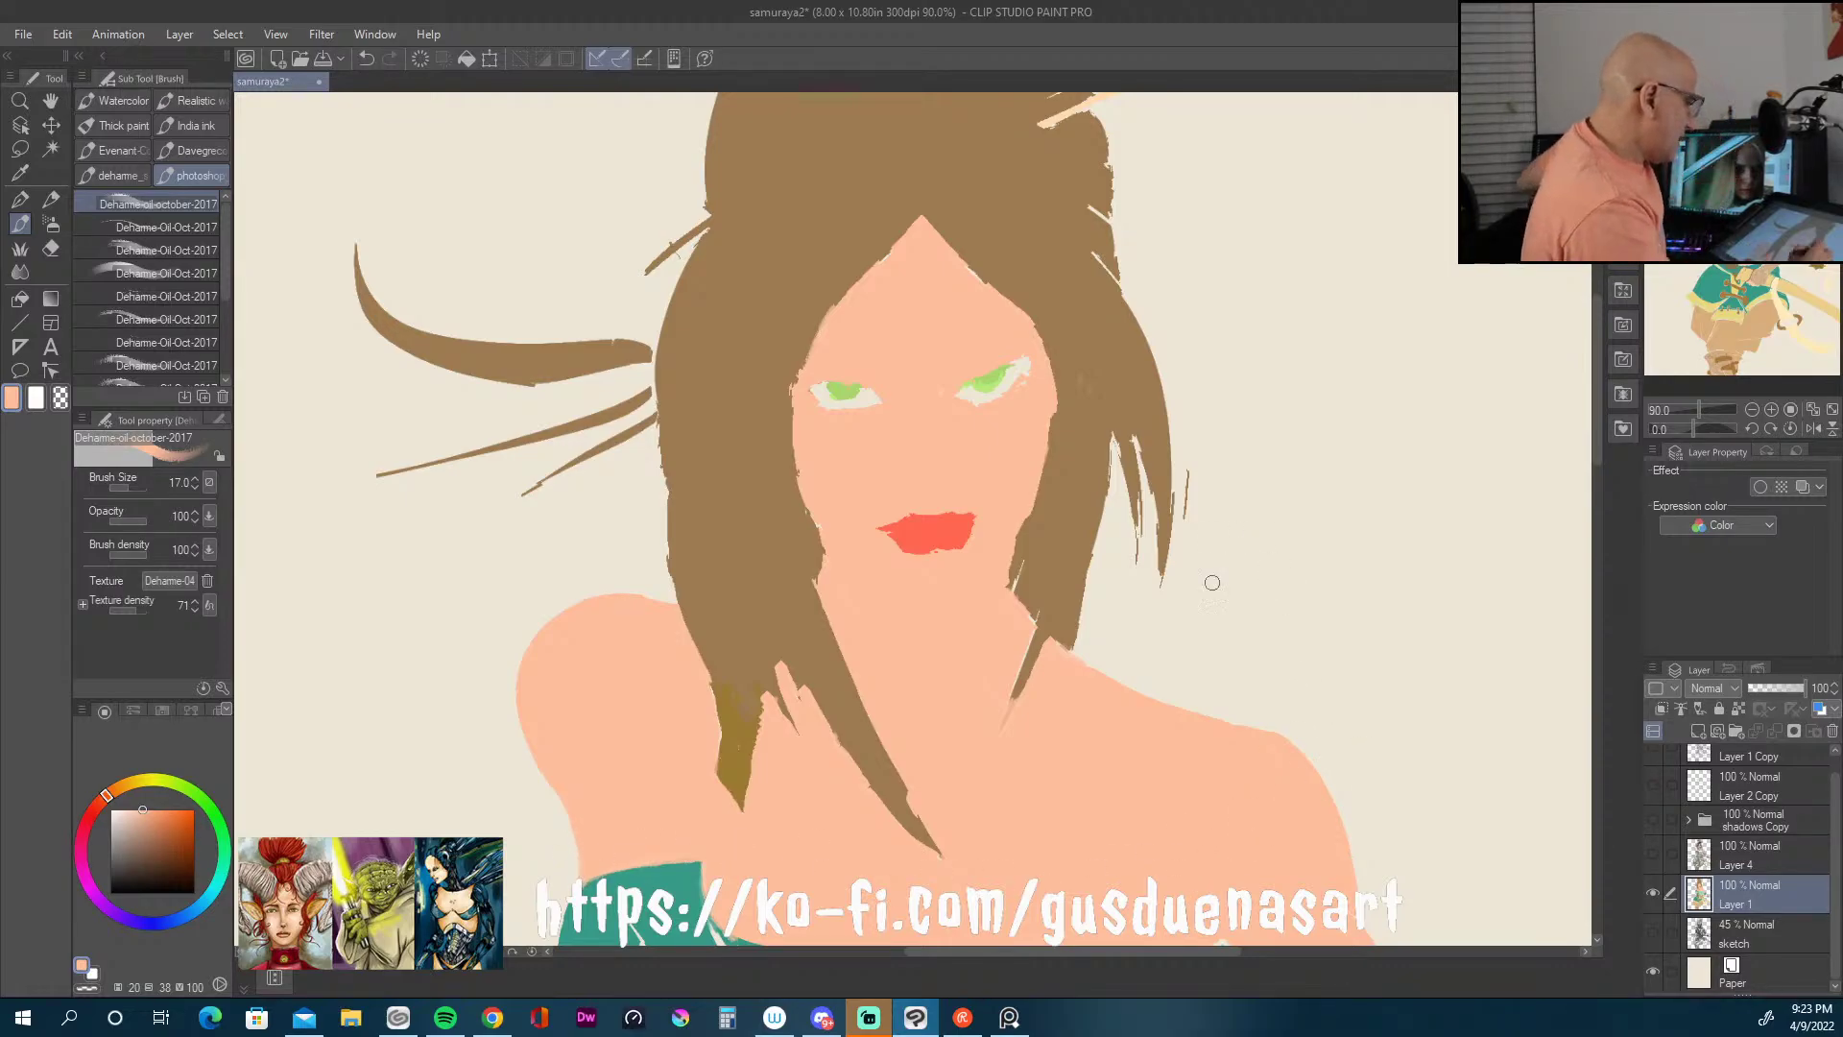
# Step: Fill the pale gaps and fold lines across the light turquoise chest wrap on Layer 1 using its sampled turquoise
pyautogui.scroll(-5, 1238, 624)
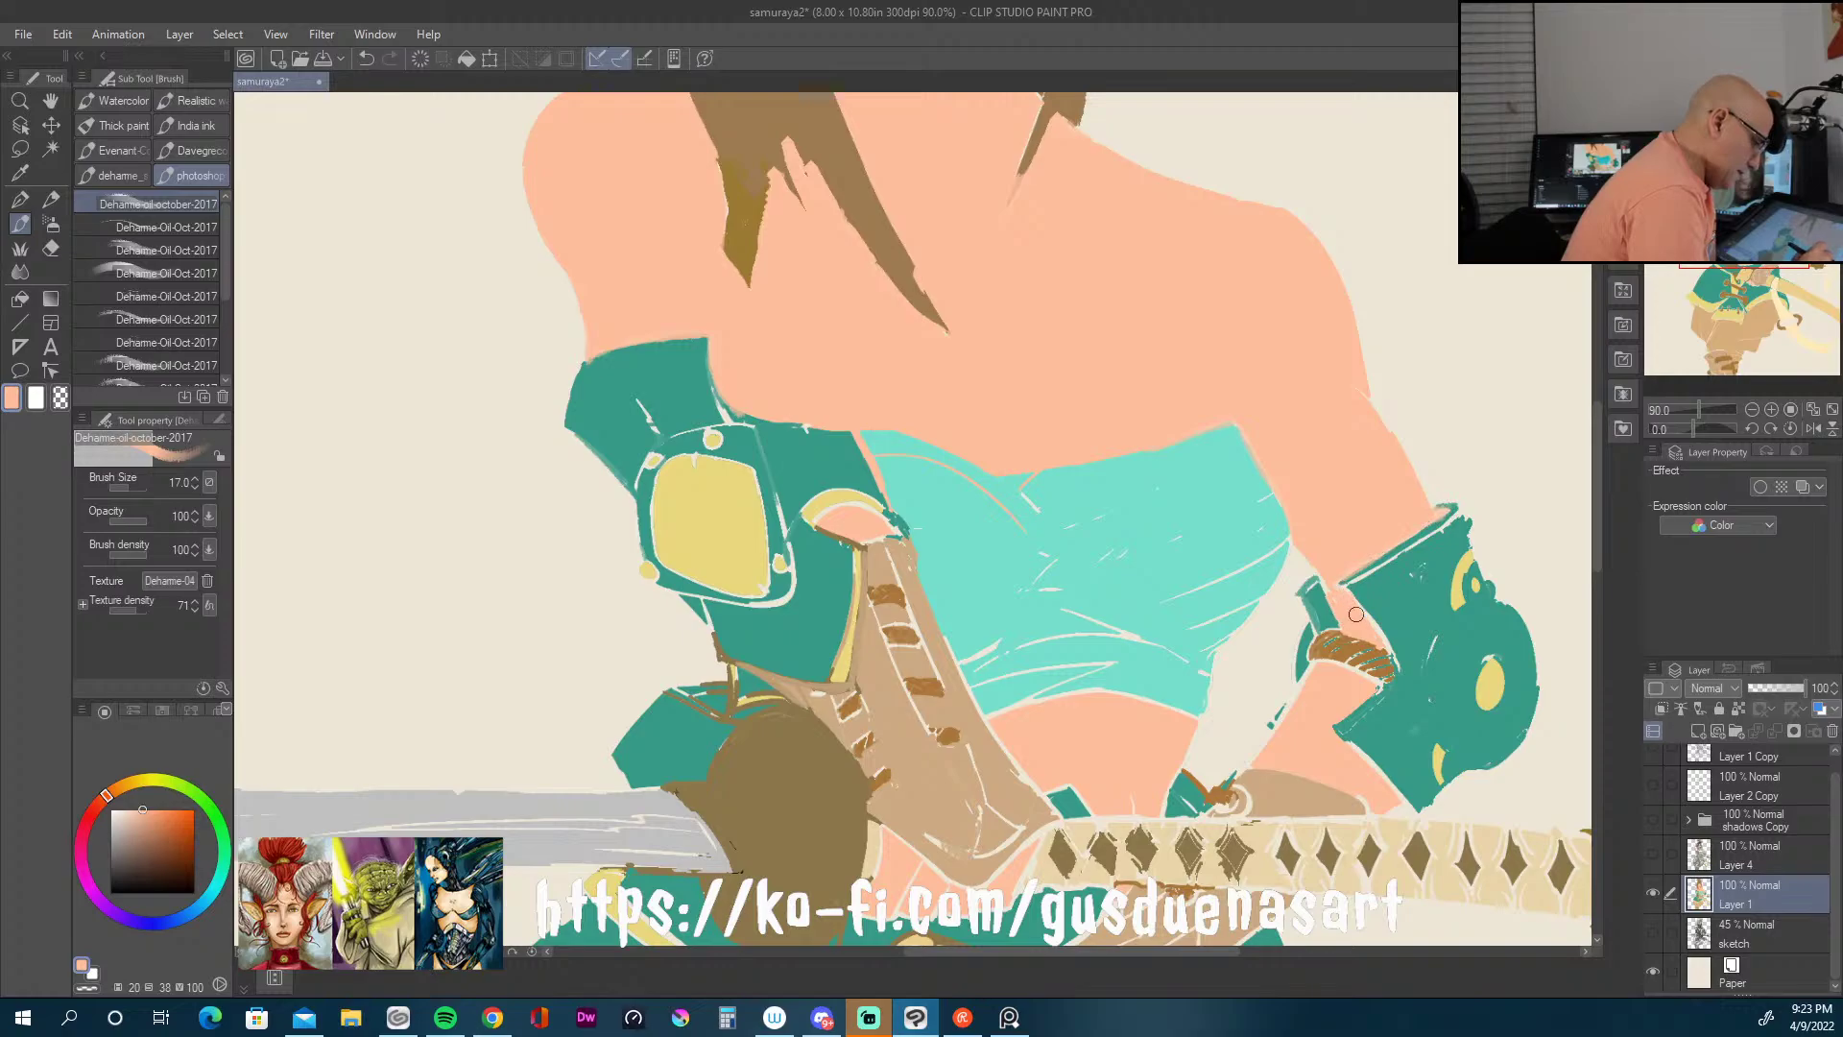
pyautogui.moveTo(998, 626); pyautogui.dragTo(1057, 561)
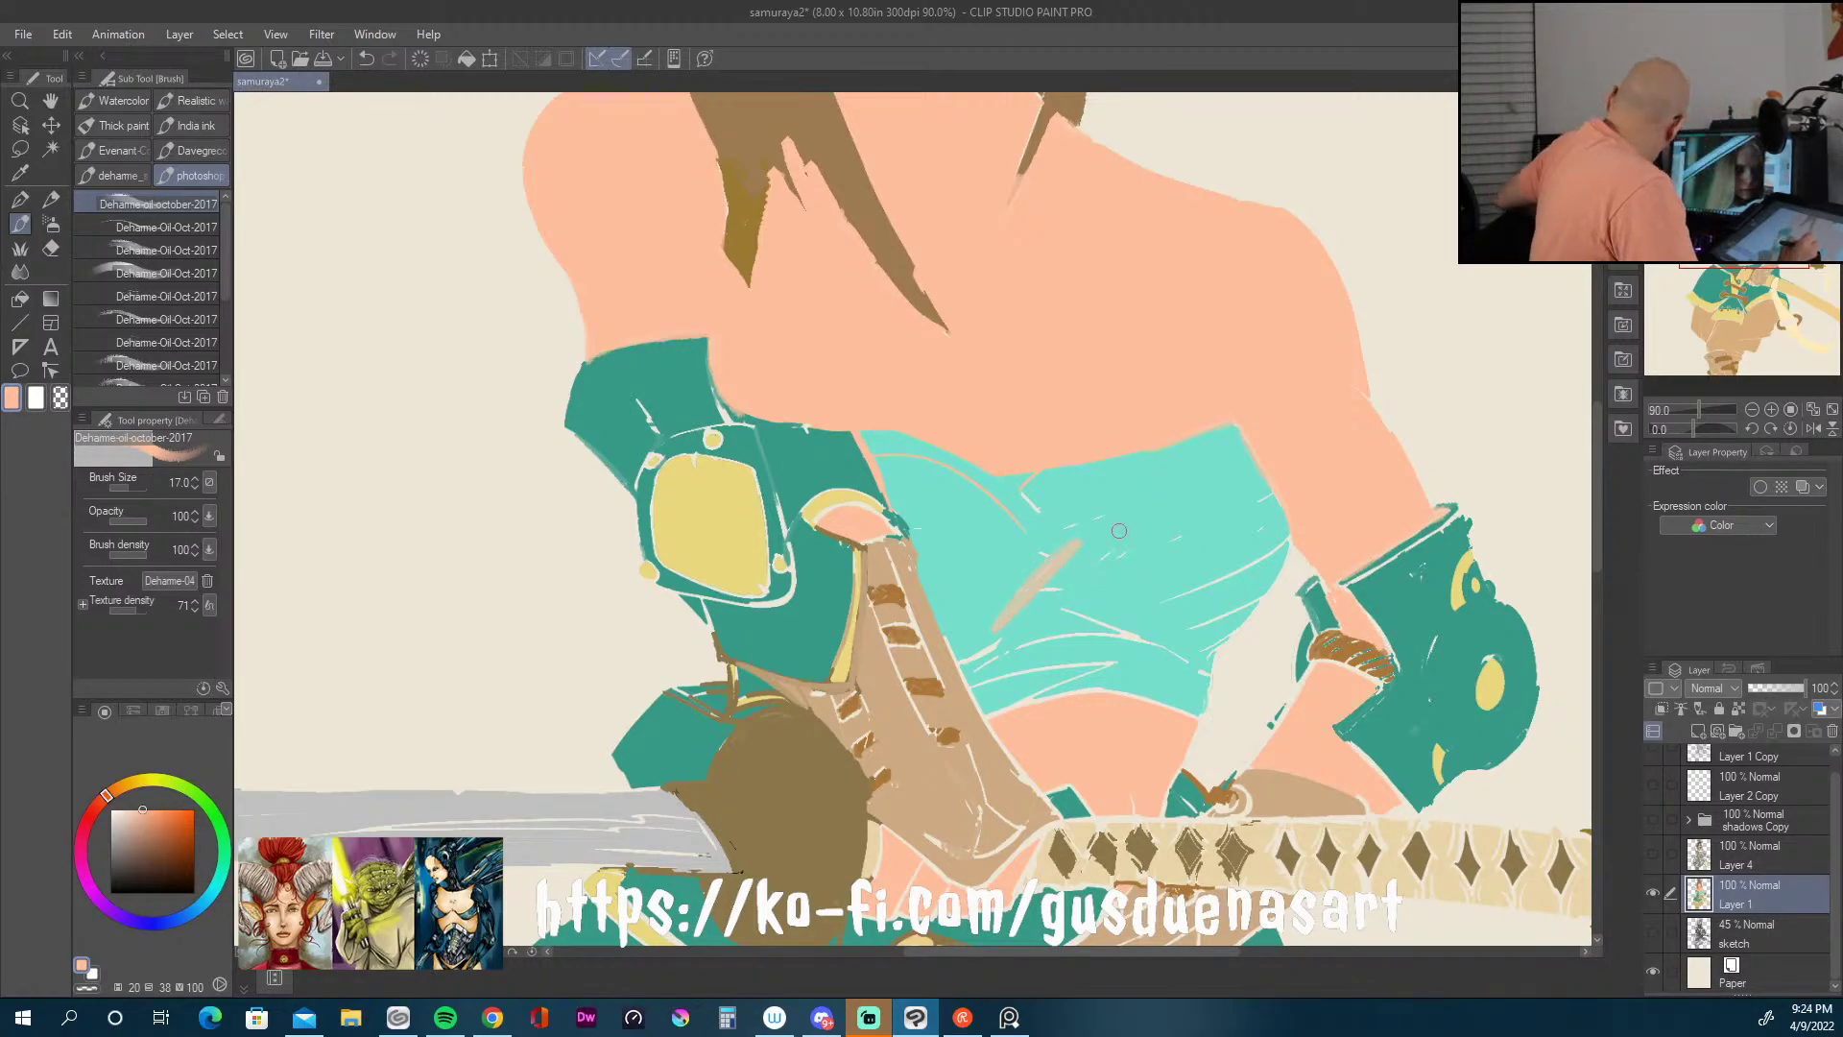
pyautogui.hotkey('ctrl', 'z')
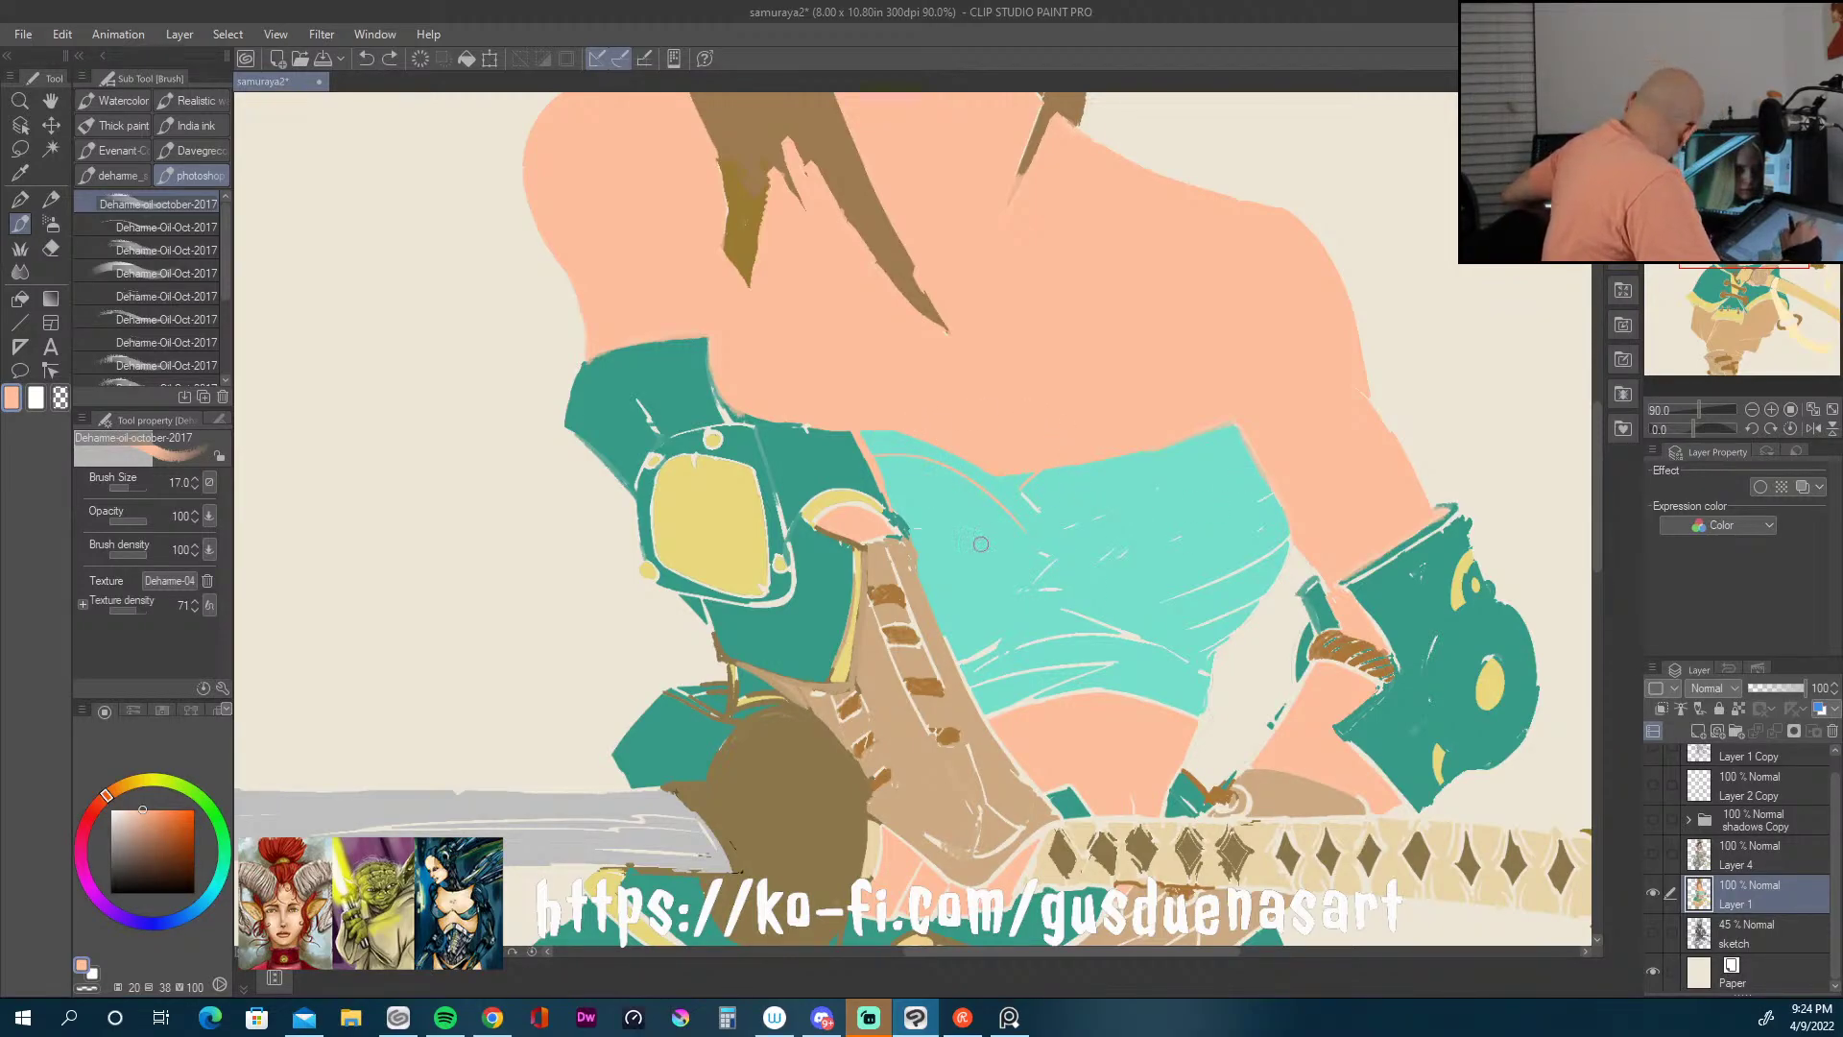
pyautogui.keyDown('alt'); pyautogui.click(939, 509); pyautogui.keyUp('alt')
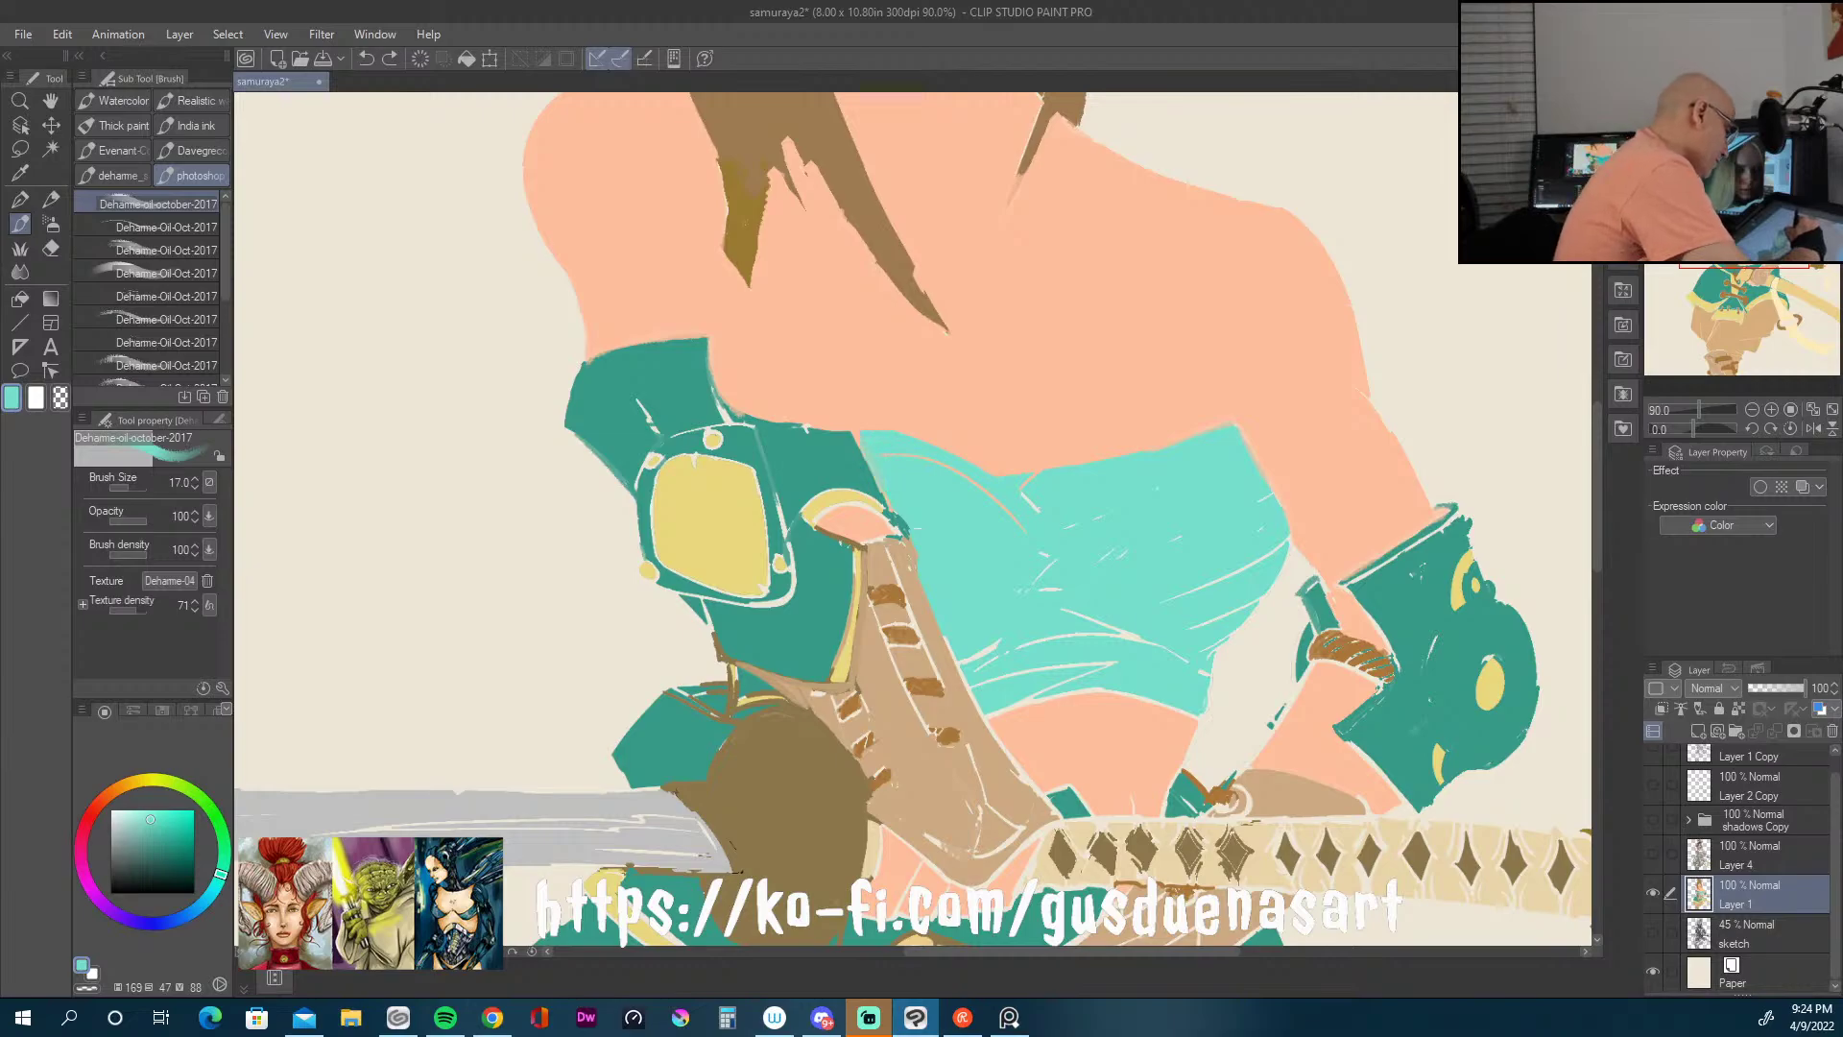
pyautogui.moveTo(888, 528)
pyautogui.mouseDown()
pyautogui.moveTo(857, 436)
pyautogui.moveTo(938, 464)
pyautogui.mouseUp()
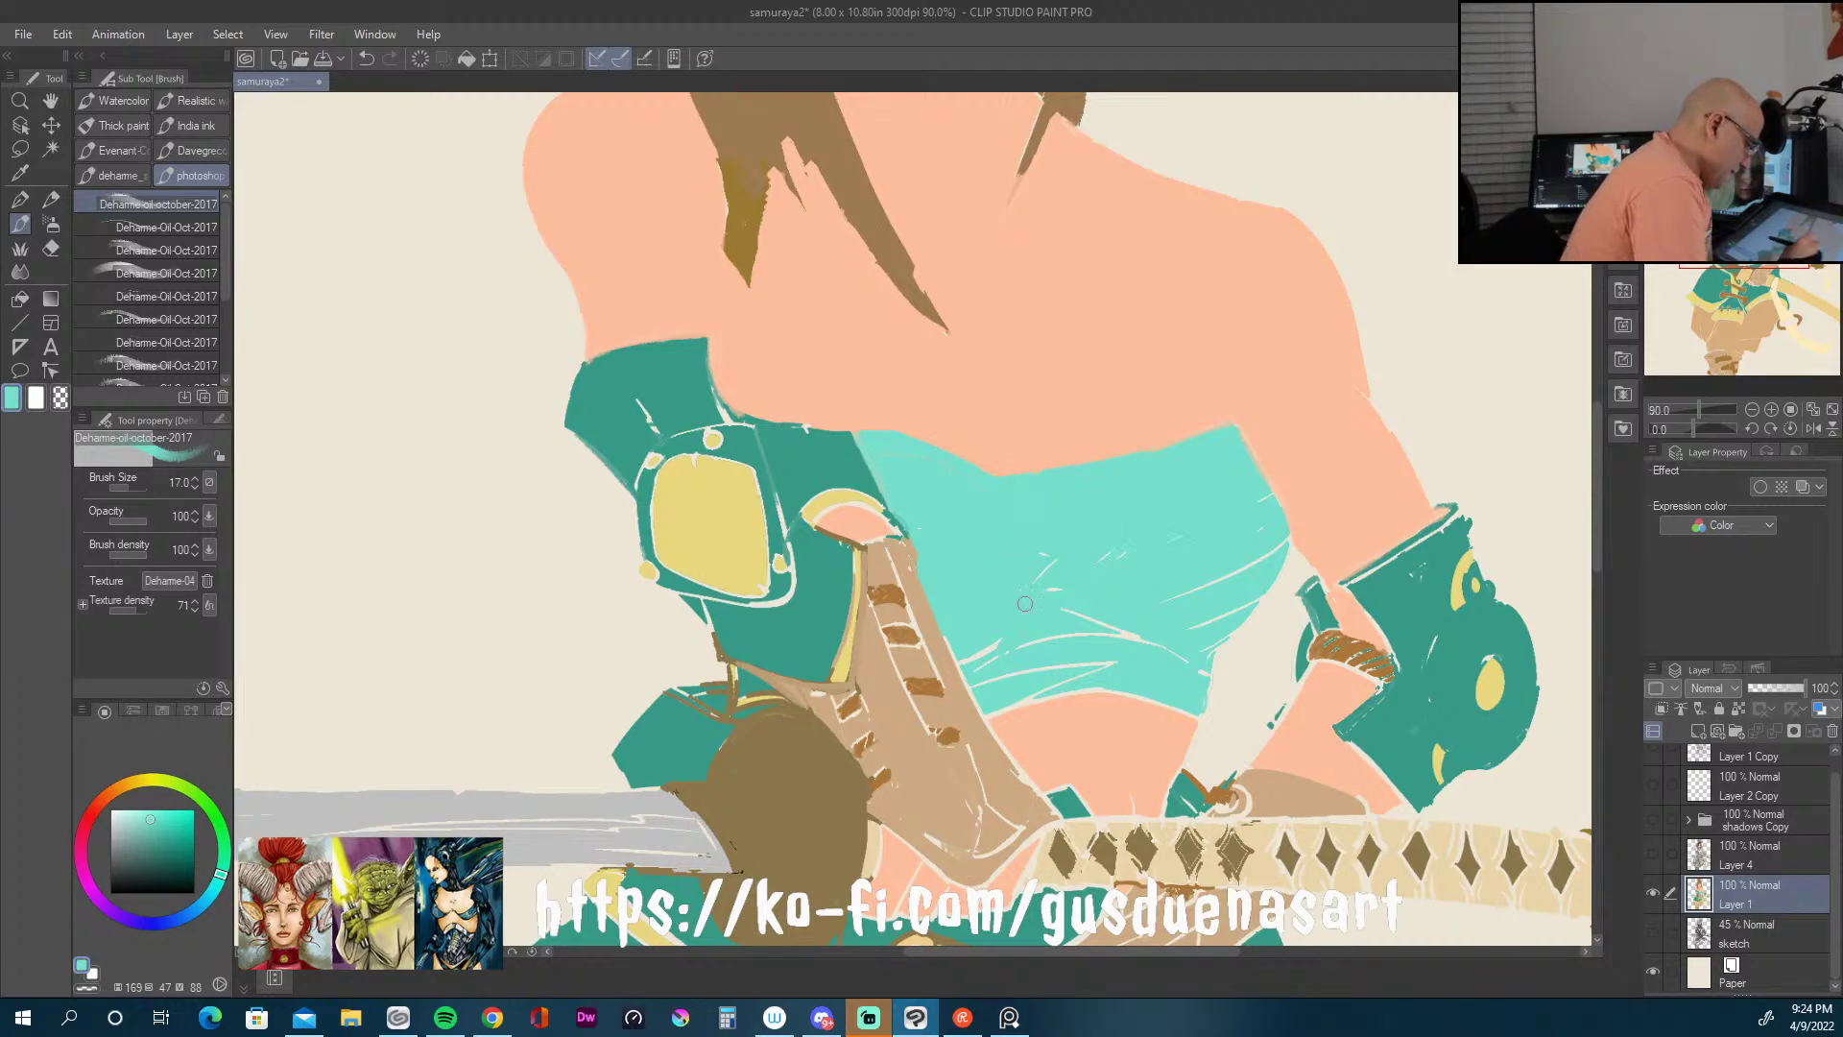
pyautogui.moveTo(1038, 631)
pyautogui.mouseDown()
pyautogui.moveTo(1195, 574)
pyautogui.moveTo(1128, 617)
pyautogui.moveTo(1124, 651)
pyautogui.moveTo(1200, 627)
pyautogui.mouseUp()
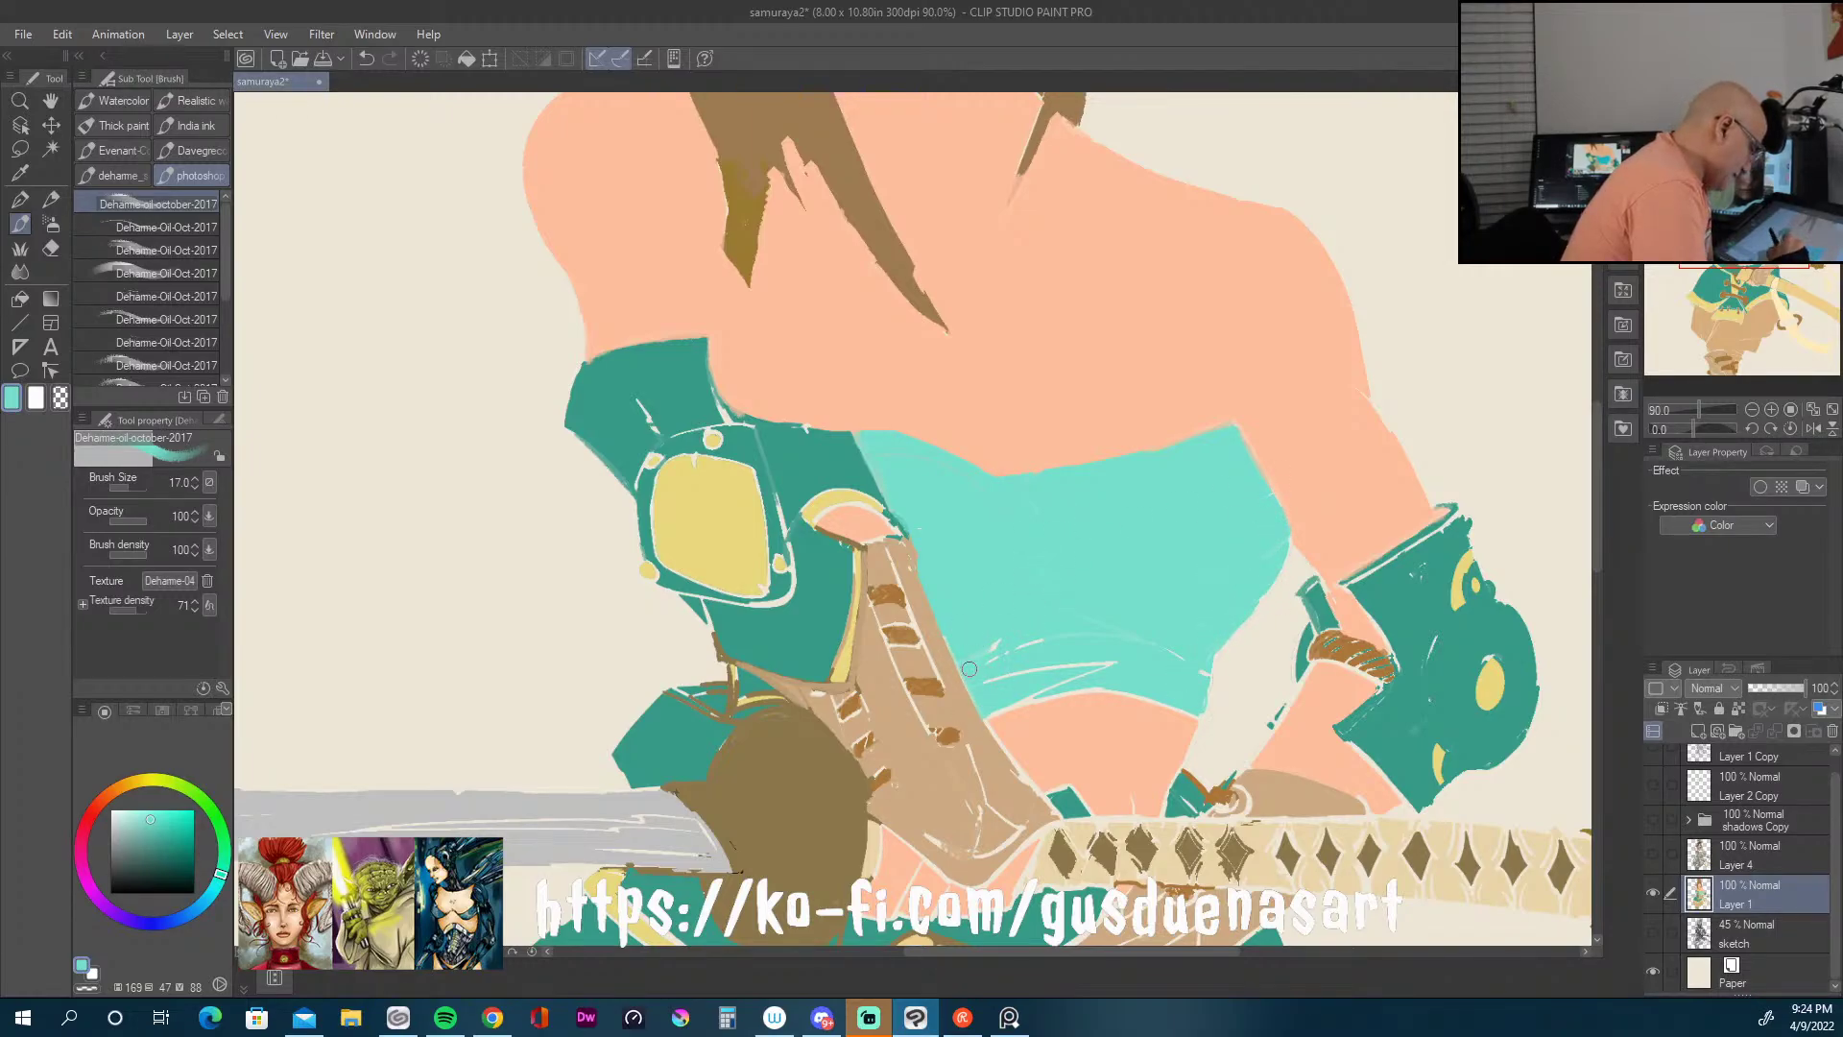
pyautogui.moveTo(1111, 583)
pyautogui.mouseDown()
pyautogui.moveTo(1085, 686)
pyautogui.moveTo(1133, 672)
pyautogui.moveTo(1184, 705)
pyautogui.mouseUp()
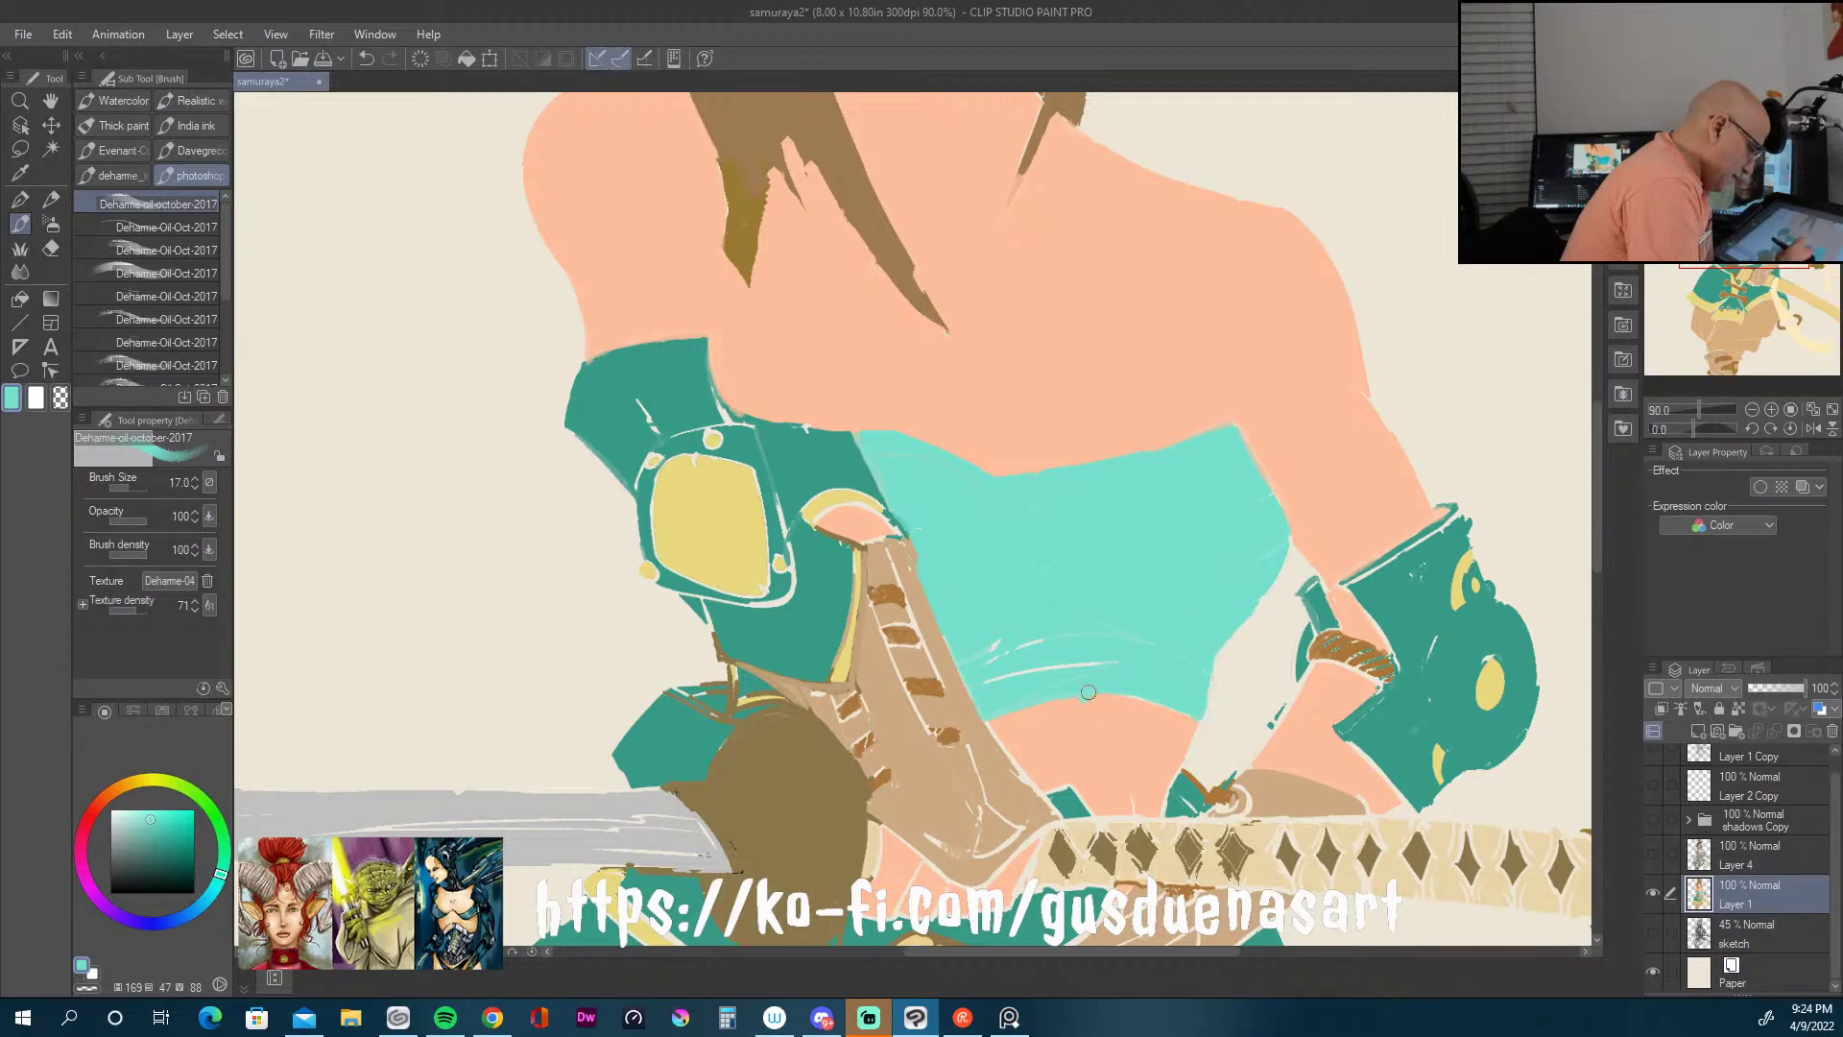
pyautogui.moveTo(1133, 619)
pyautogui.mouseDown()
pyautogui.moveTo(1003, 682)
pyautogui.moveTo(1035, 621)
pyautogui.moveTo(988, 682)
pyautogui.moveTo(988, 647)
pyautogui.moveTo(944, 609)
pyautogui.mouseUp()
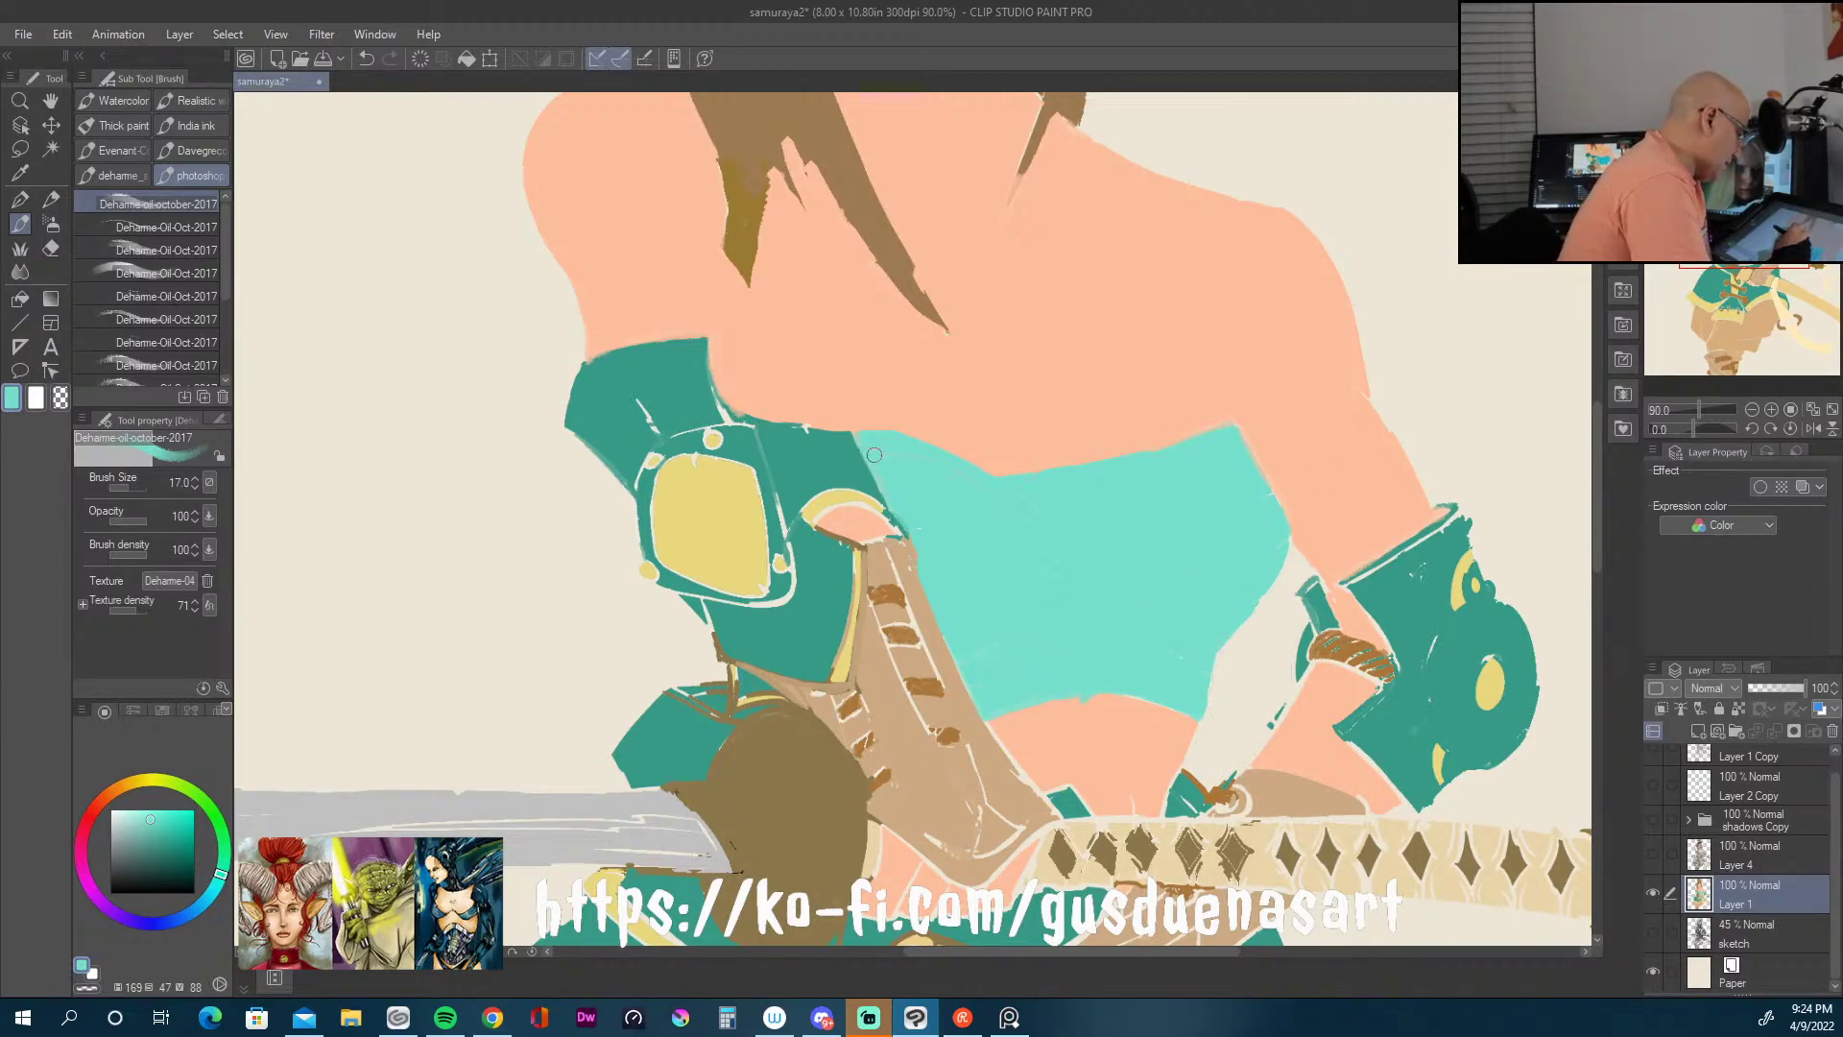
# Step: Fill the pale gaps around the yellow plate and upper edge of its green arm guard using the sampled dark green
pyautogui.keyDown('alt'); pyautogui.click(817, 448); pyautogui.keyUp('alt')
pyautogui.moveTo(776, 478)
pyautogui.mouseDown()
pyautogui.moveTo(800, 608)
pyautogui.moveTo(793, 585)
pyautogui.moveTo(747, 607)
pyautogui.moveTo(705, 601)
pyautogui.mouseUp()
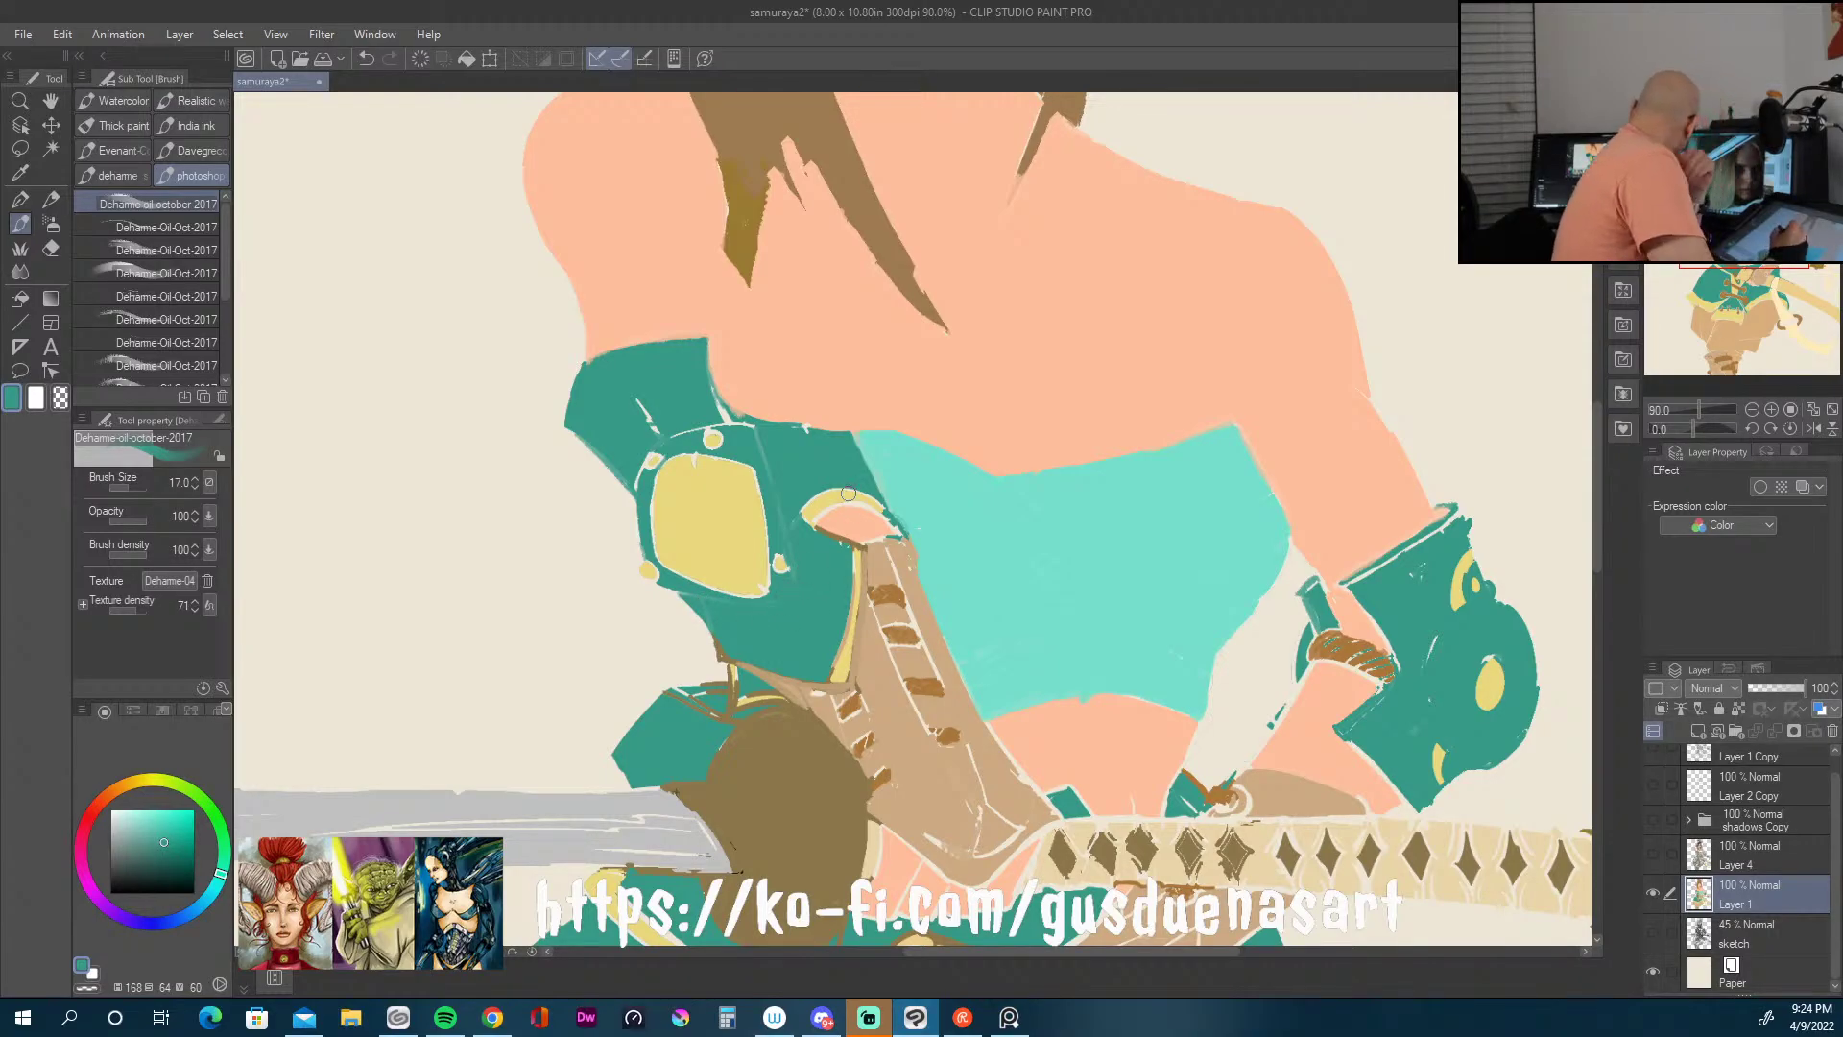
pyautogui.moveTo(629, 465); pyautogui.dragTo(634, 491)
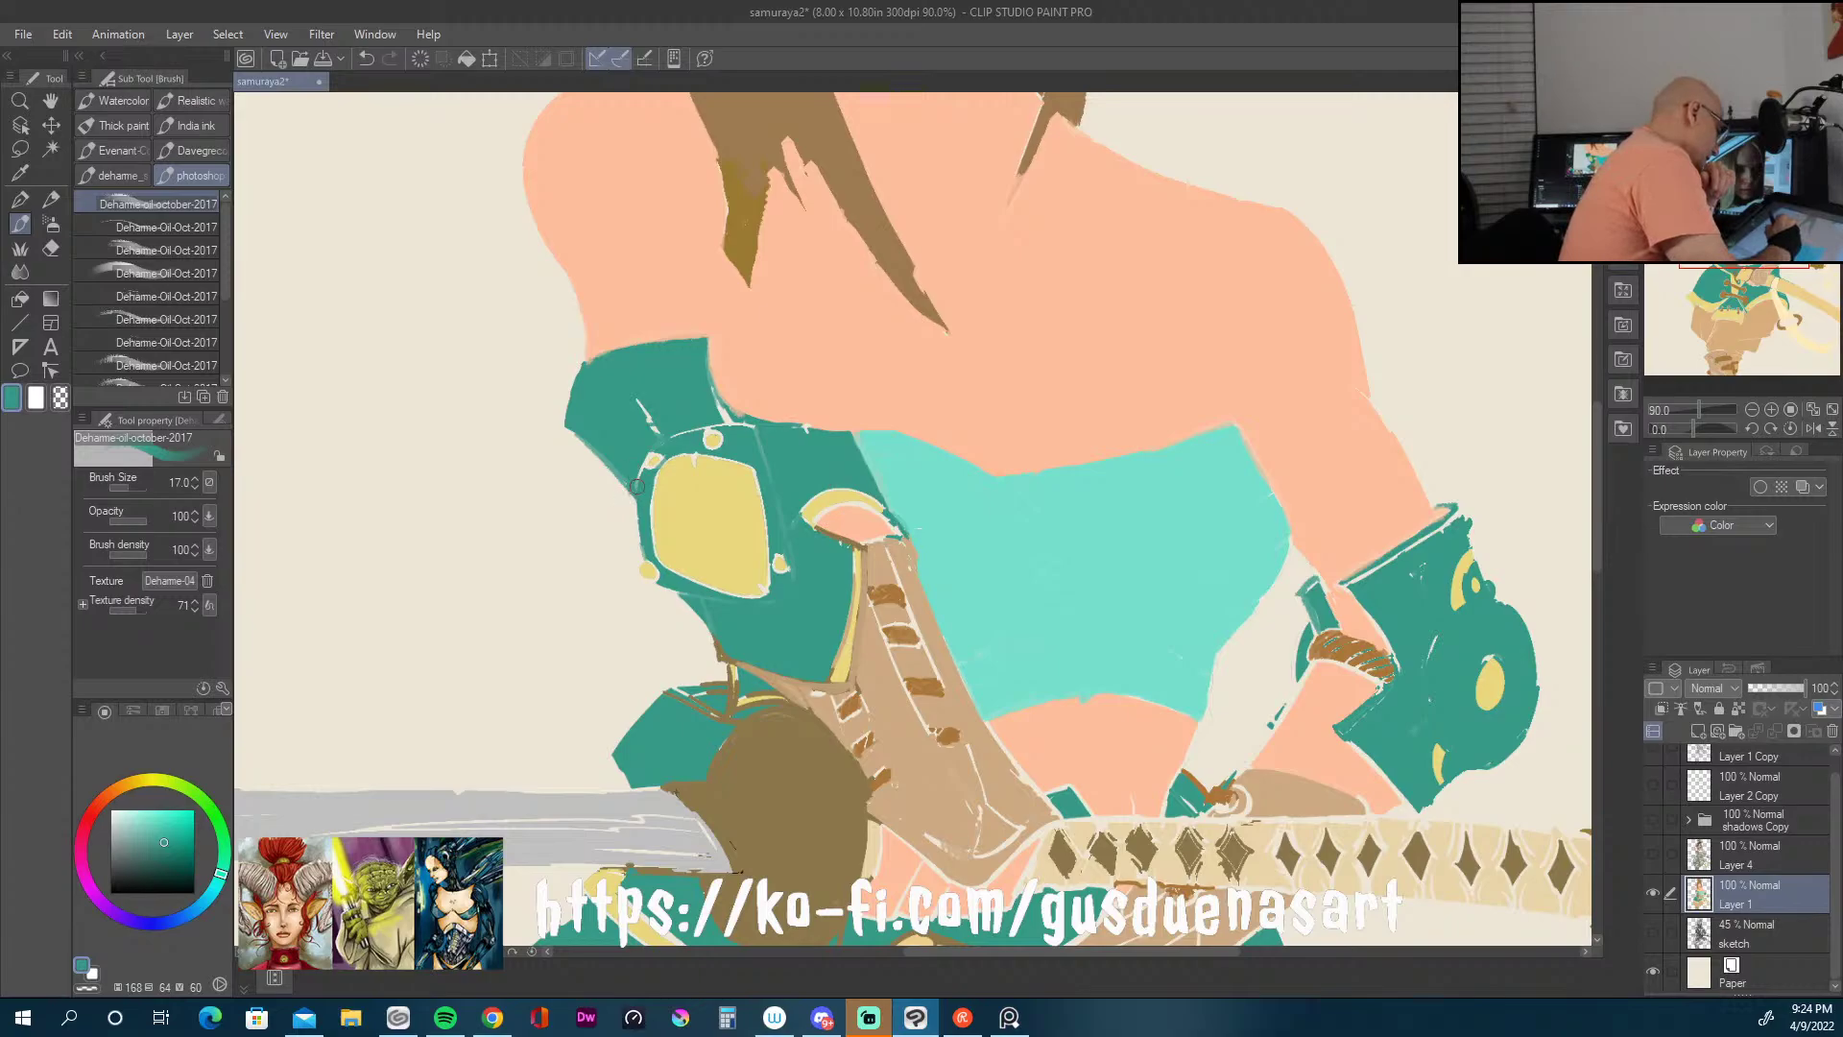
pyautogui.moveTo(646, 415); pyautogui.dragTo(672, 410)
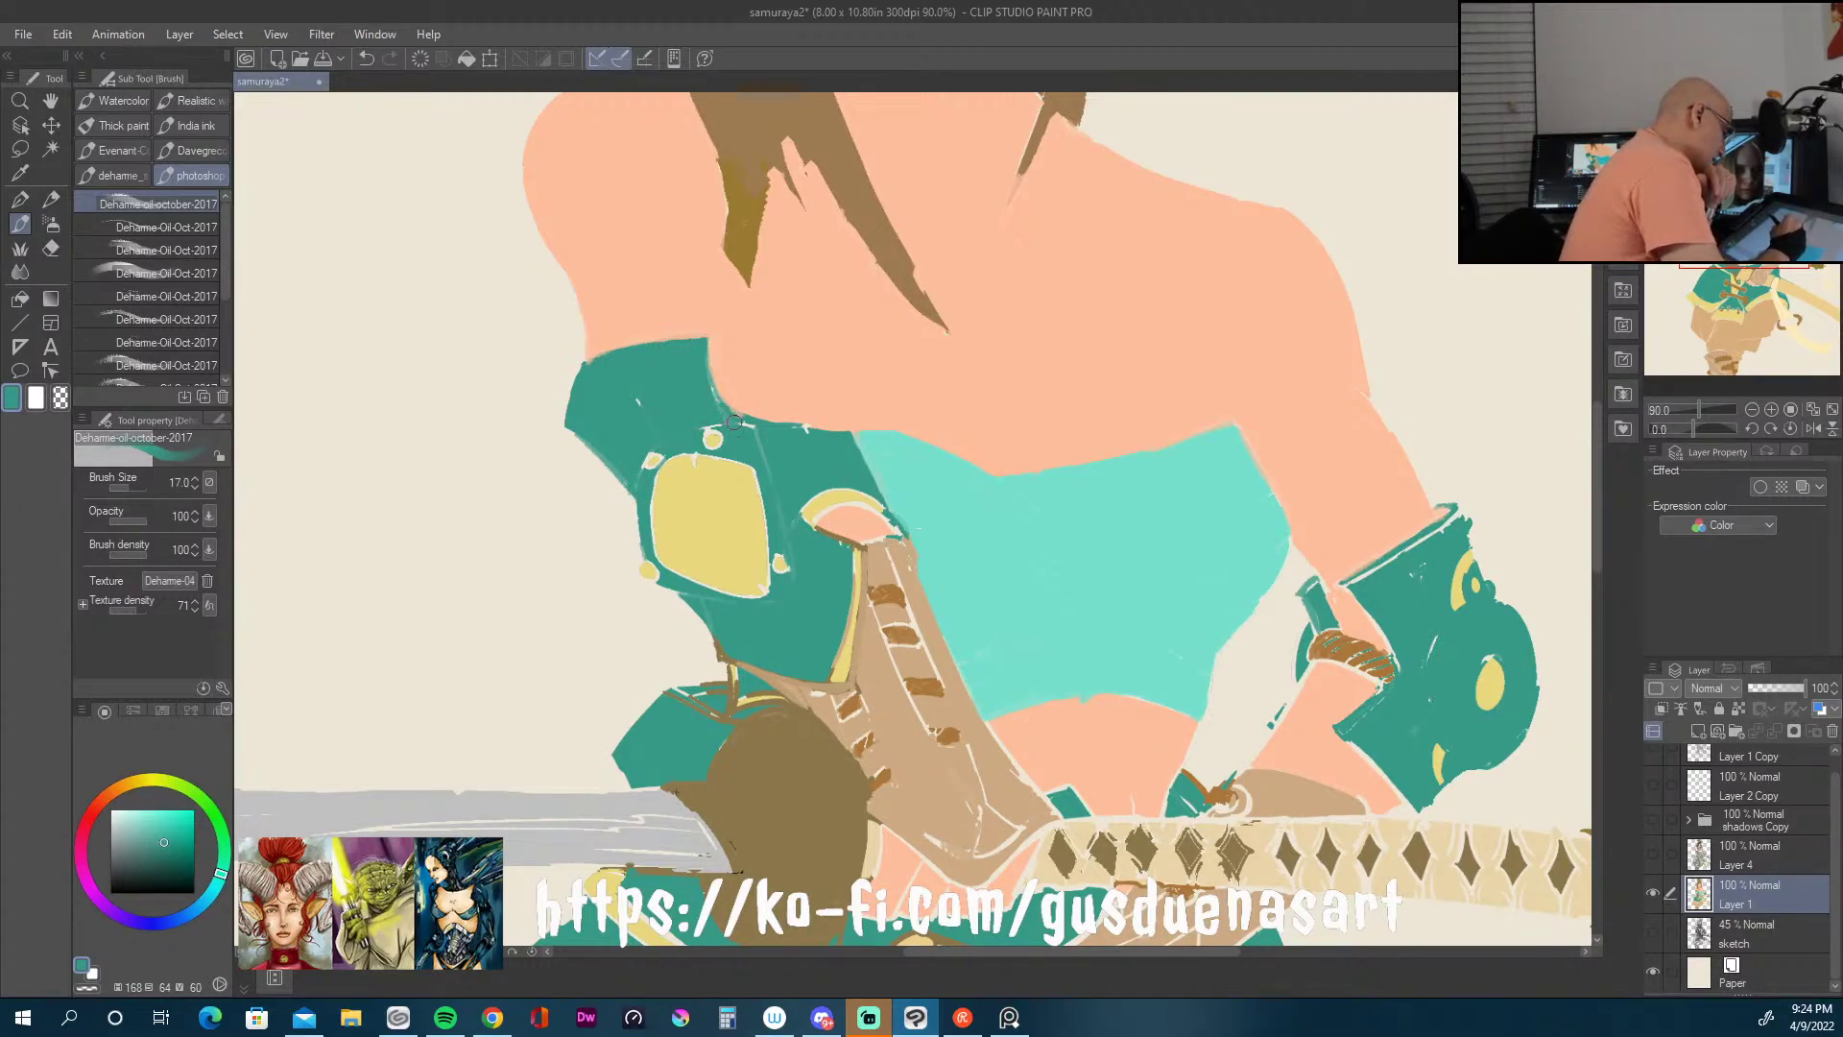
pyautogui.moveTo(797, 438); pyautogui.dragTo(821, 434)
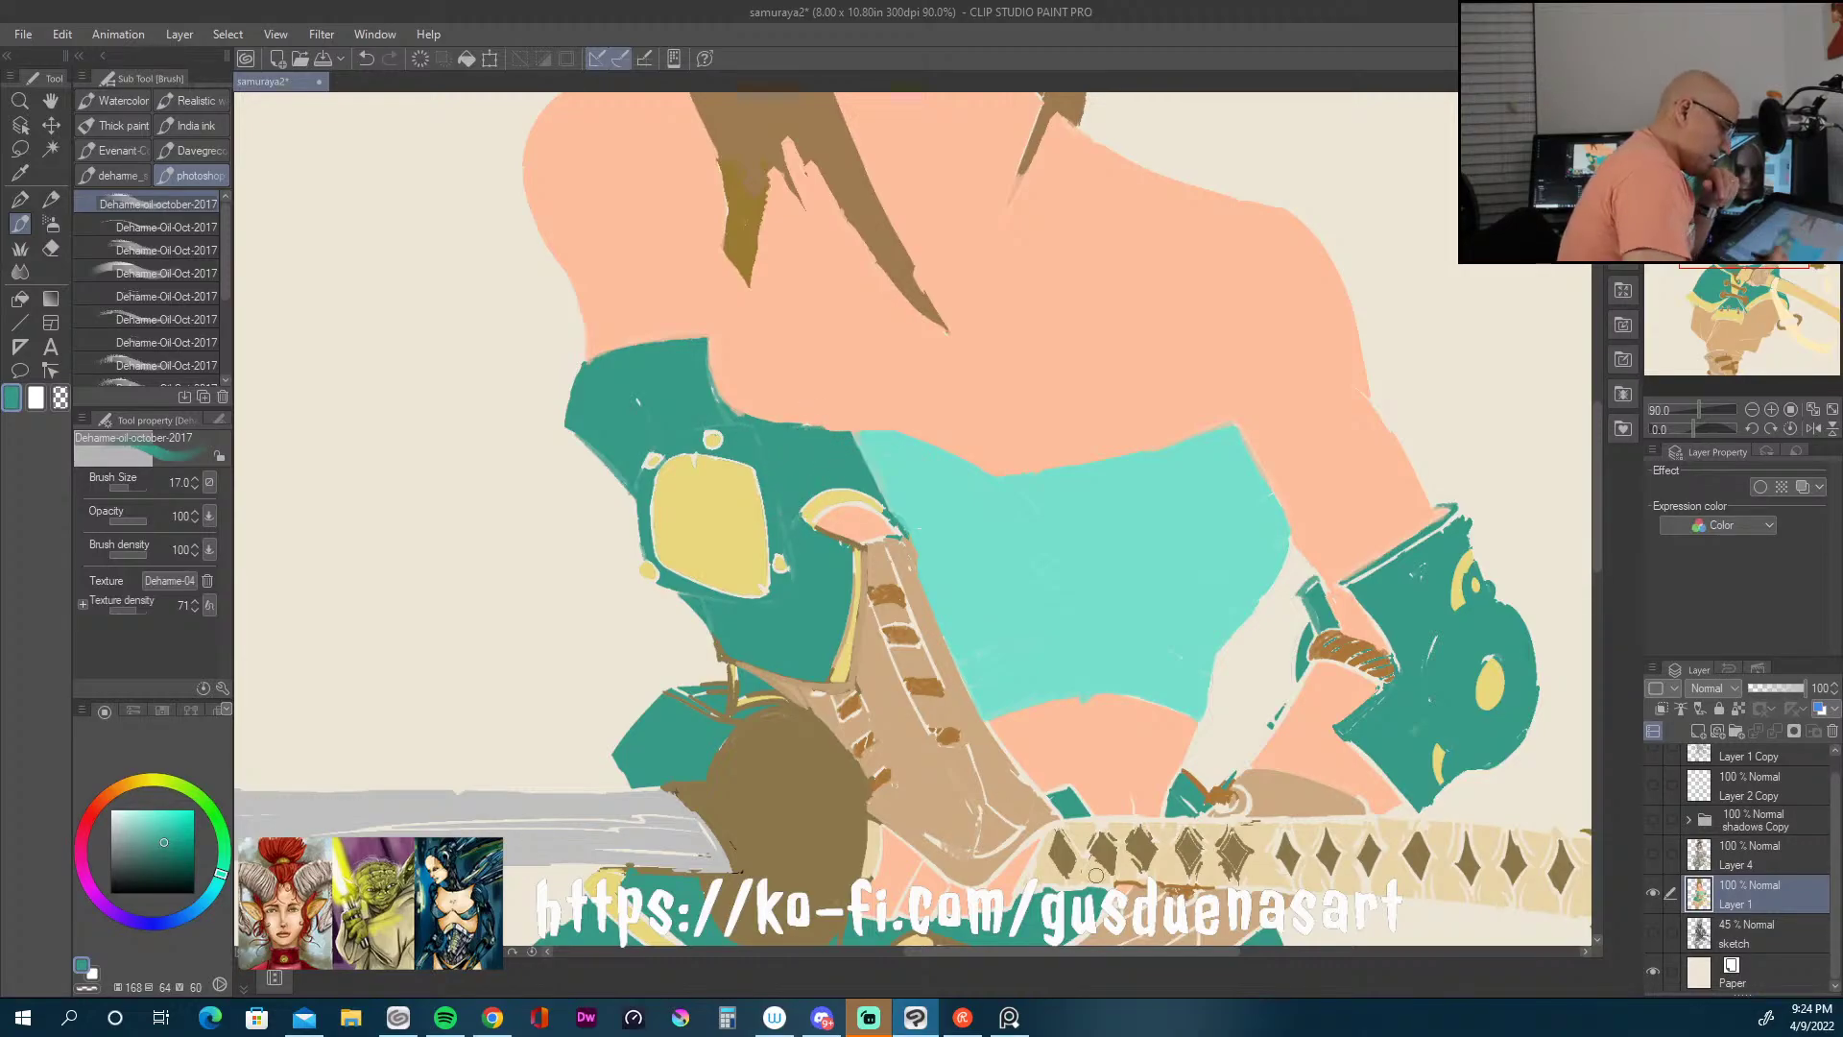
# Step: Cover the pale lines in the opposite forearm's green guard and fill the broken green edge beside its brown wrist band
pyautogui.moveTo(1439, 528)
pyautogui.mouseDown()
pyautogui.moveTo(1350, 589)
pyautogui.moveTo(1392, 661)
pyautogui.moveTo(1371, 751)
pyautogui.mouseUp()
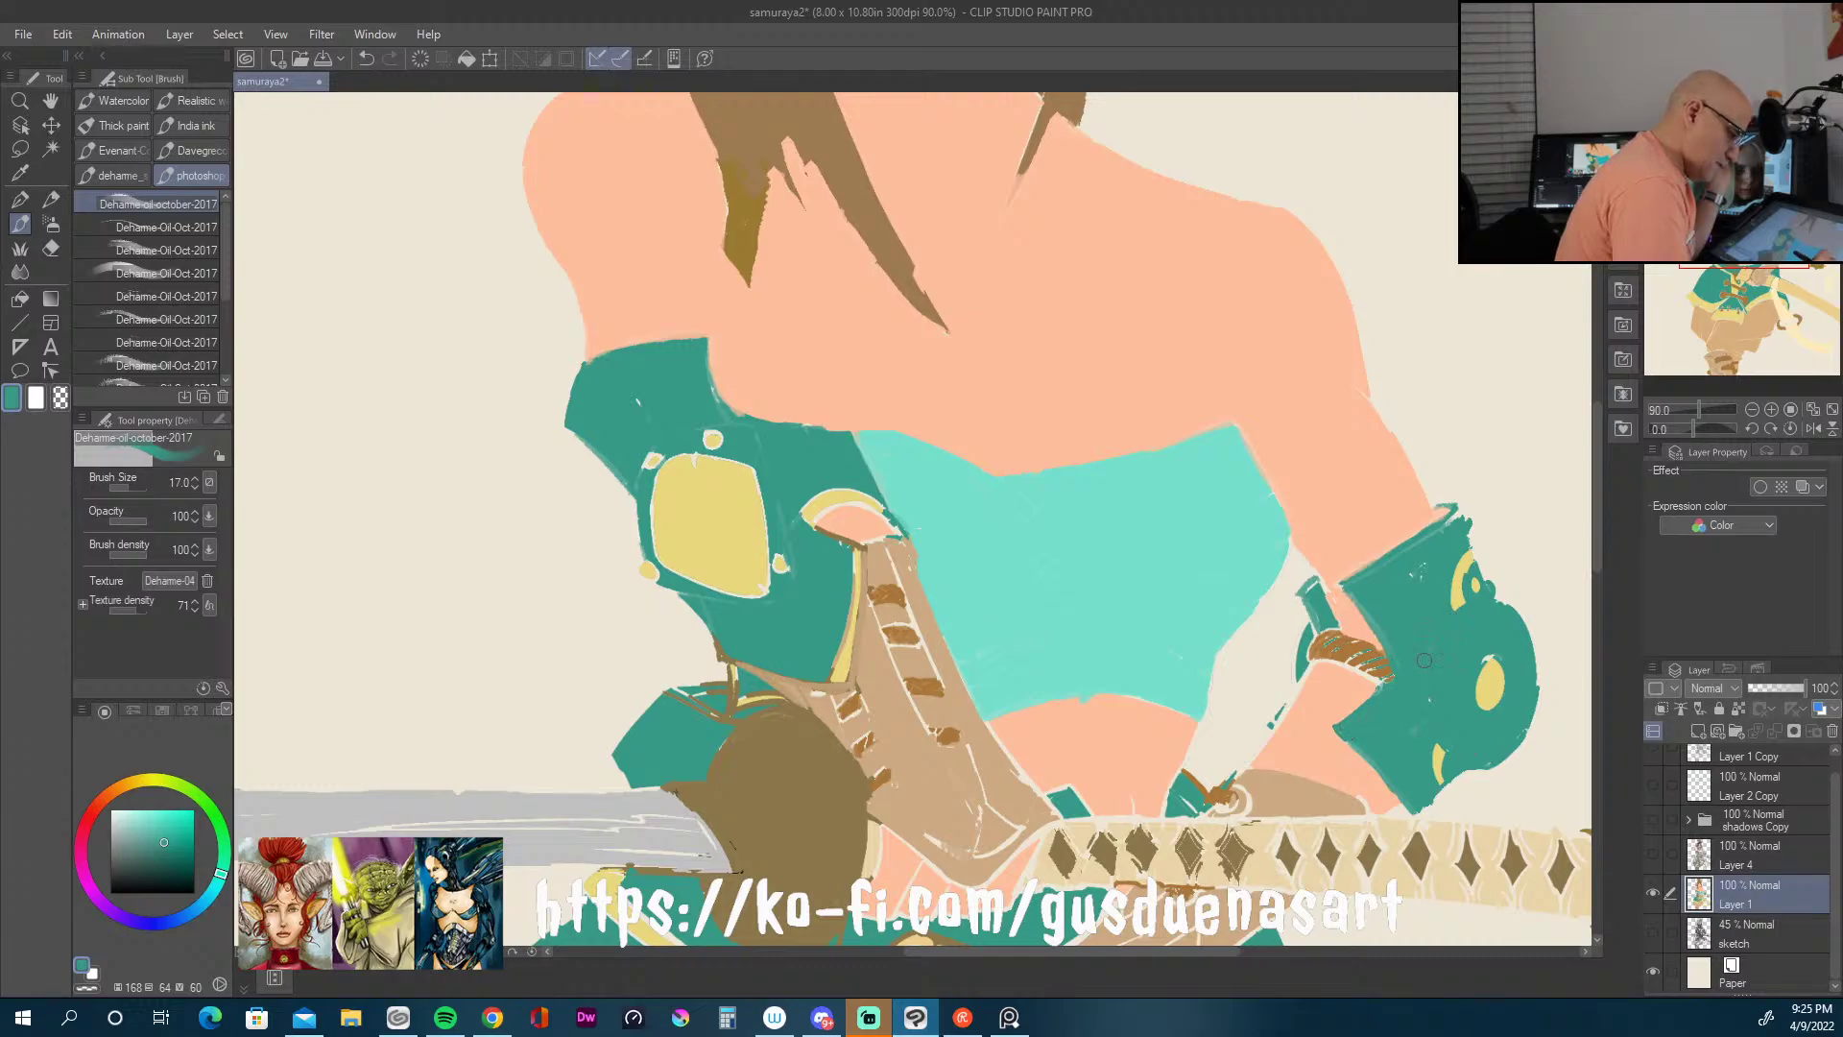
pyautogui.moveTo(1448, 526); pyautogui.dragTo(1458, 511)
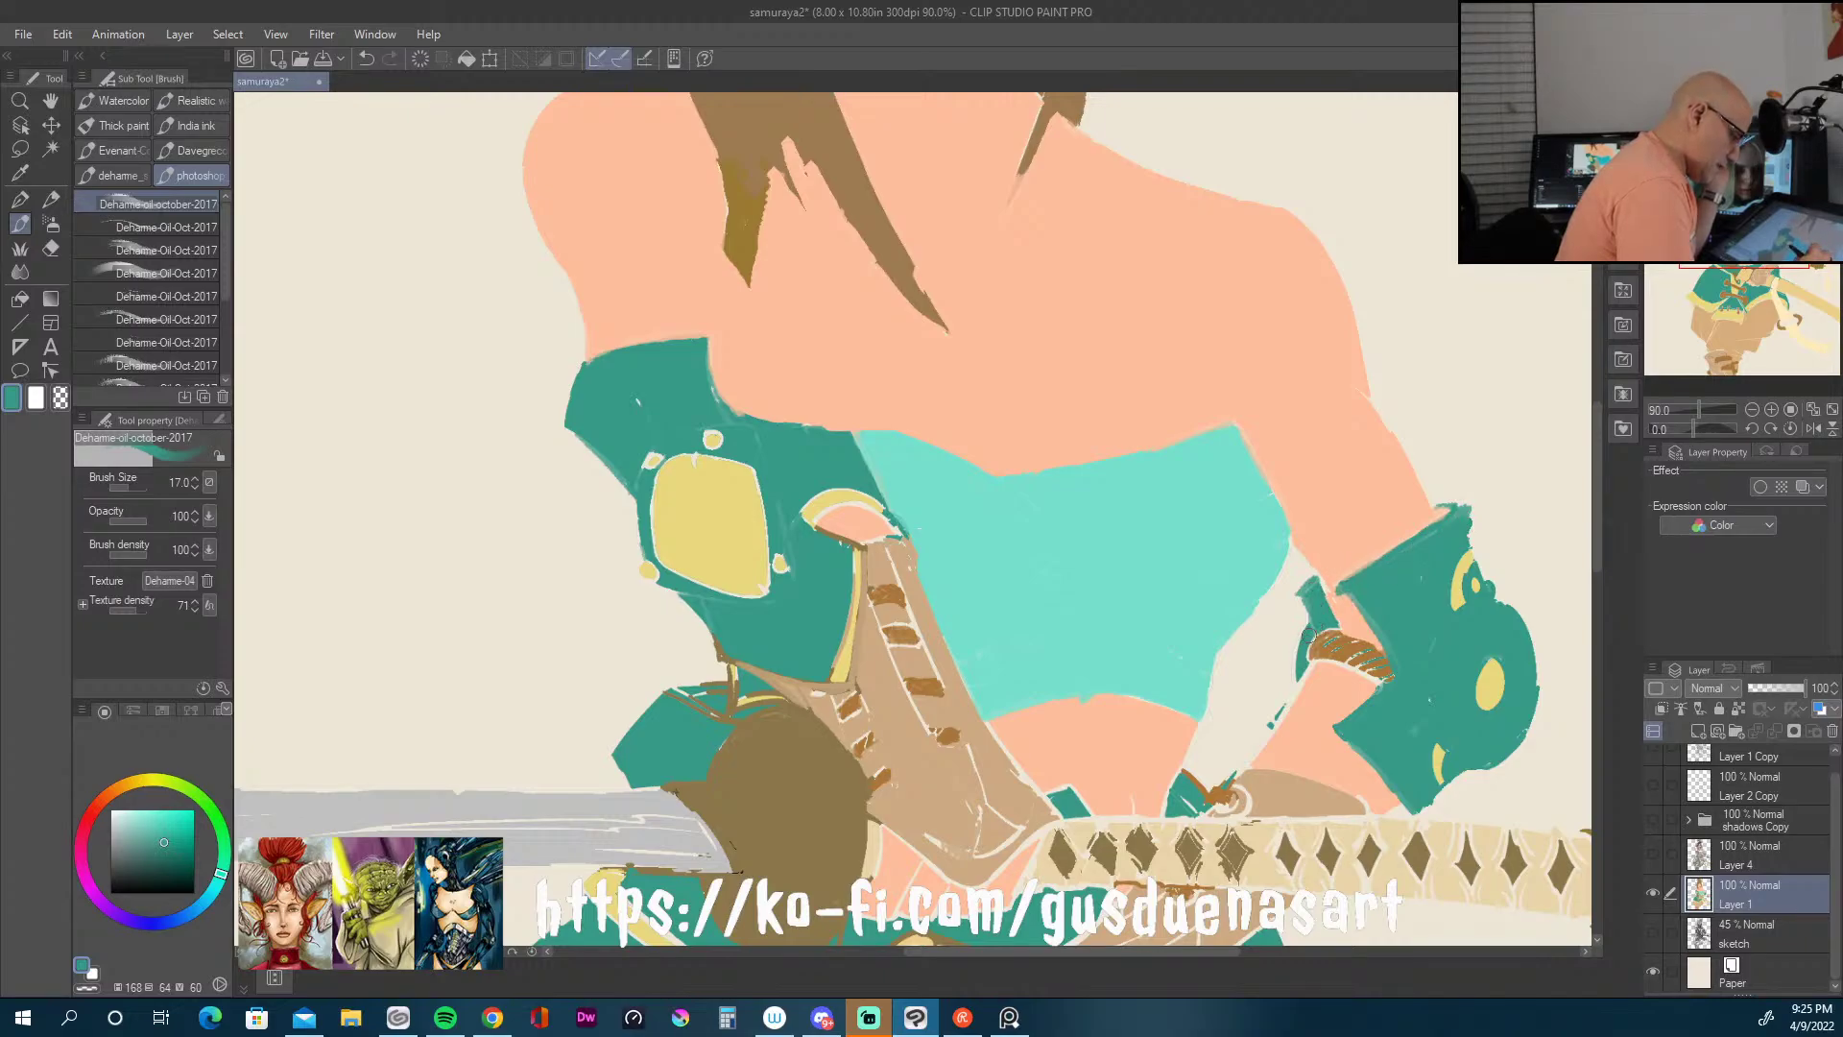
pyautogui.moveTo(1307, 649); pyautogui.dragTo(1277, 717)
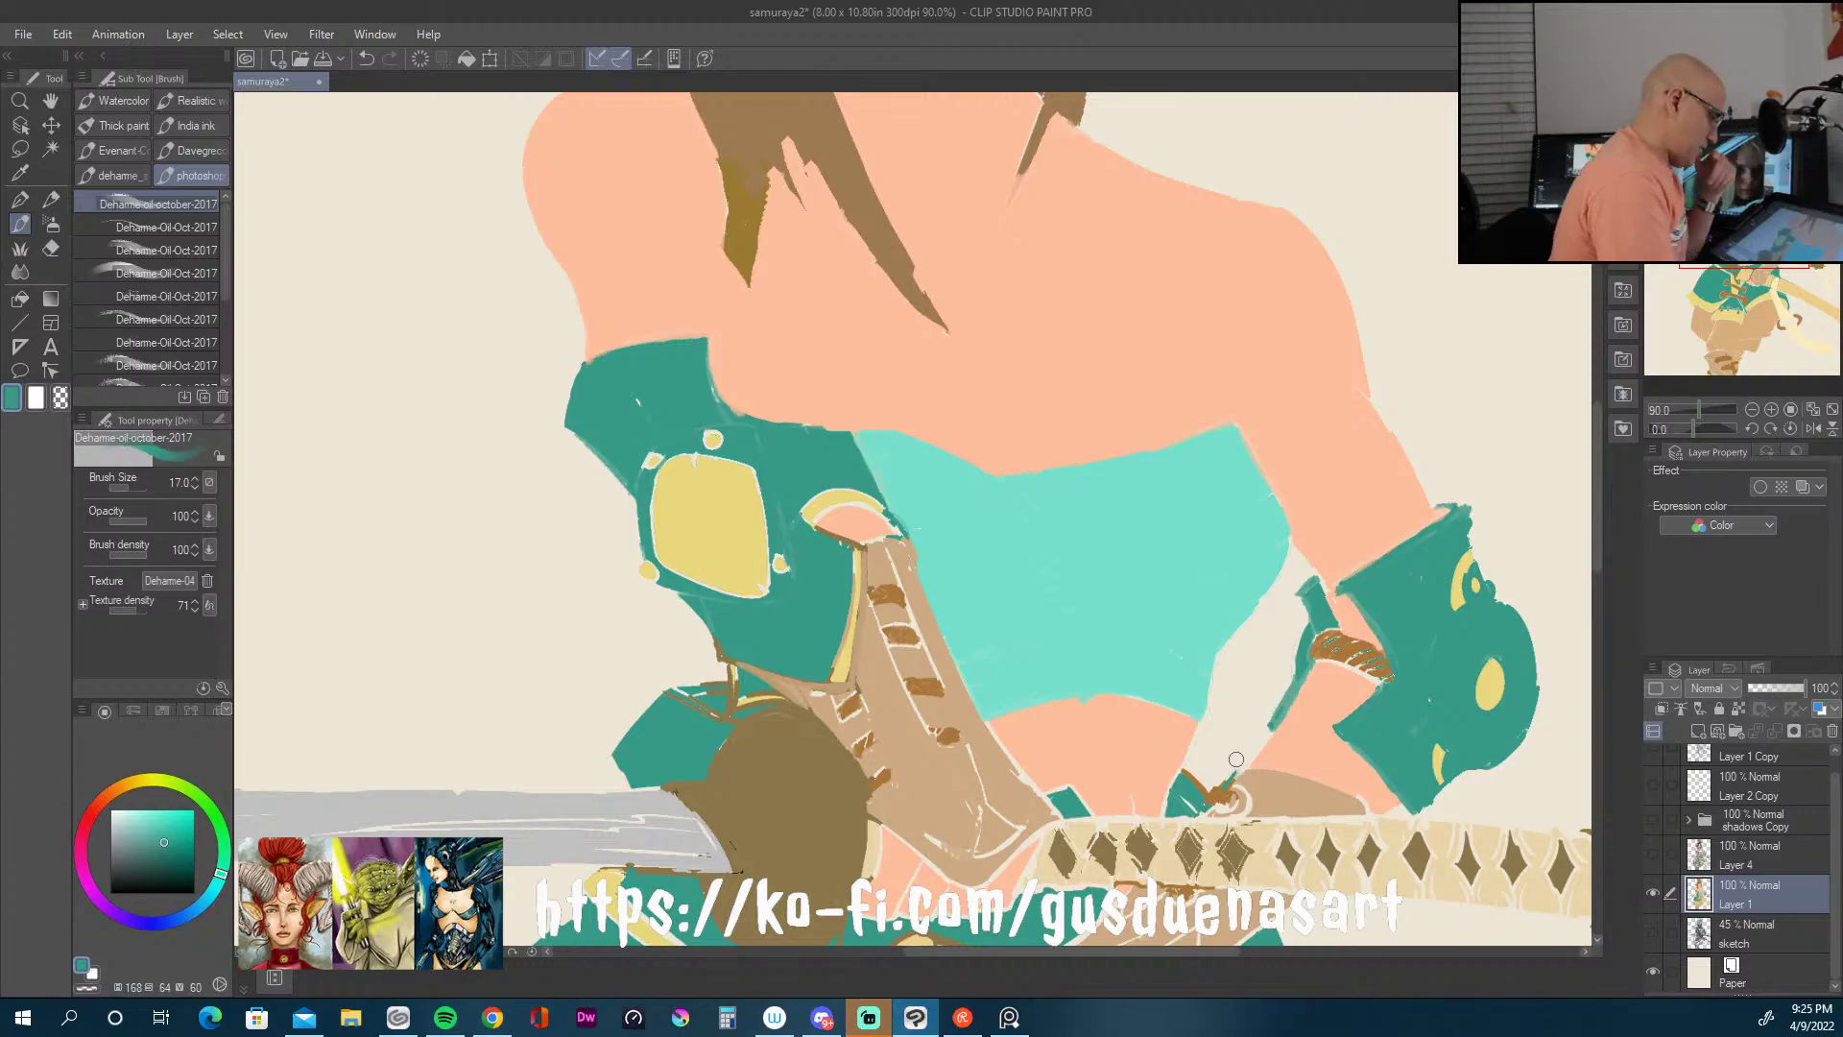
# Step: Paint dark green over the pale gaps along the skirt's upper yellow trim and around the upper brown cord's end
pyautogui.scroll(-5, 1595, 543)
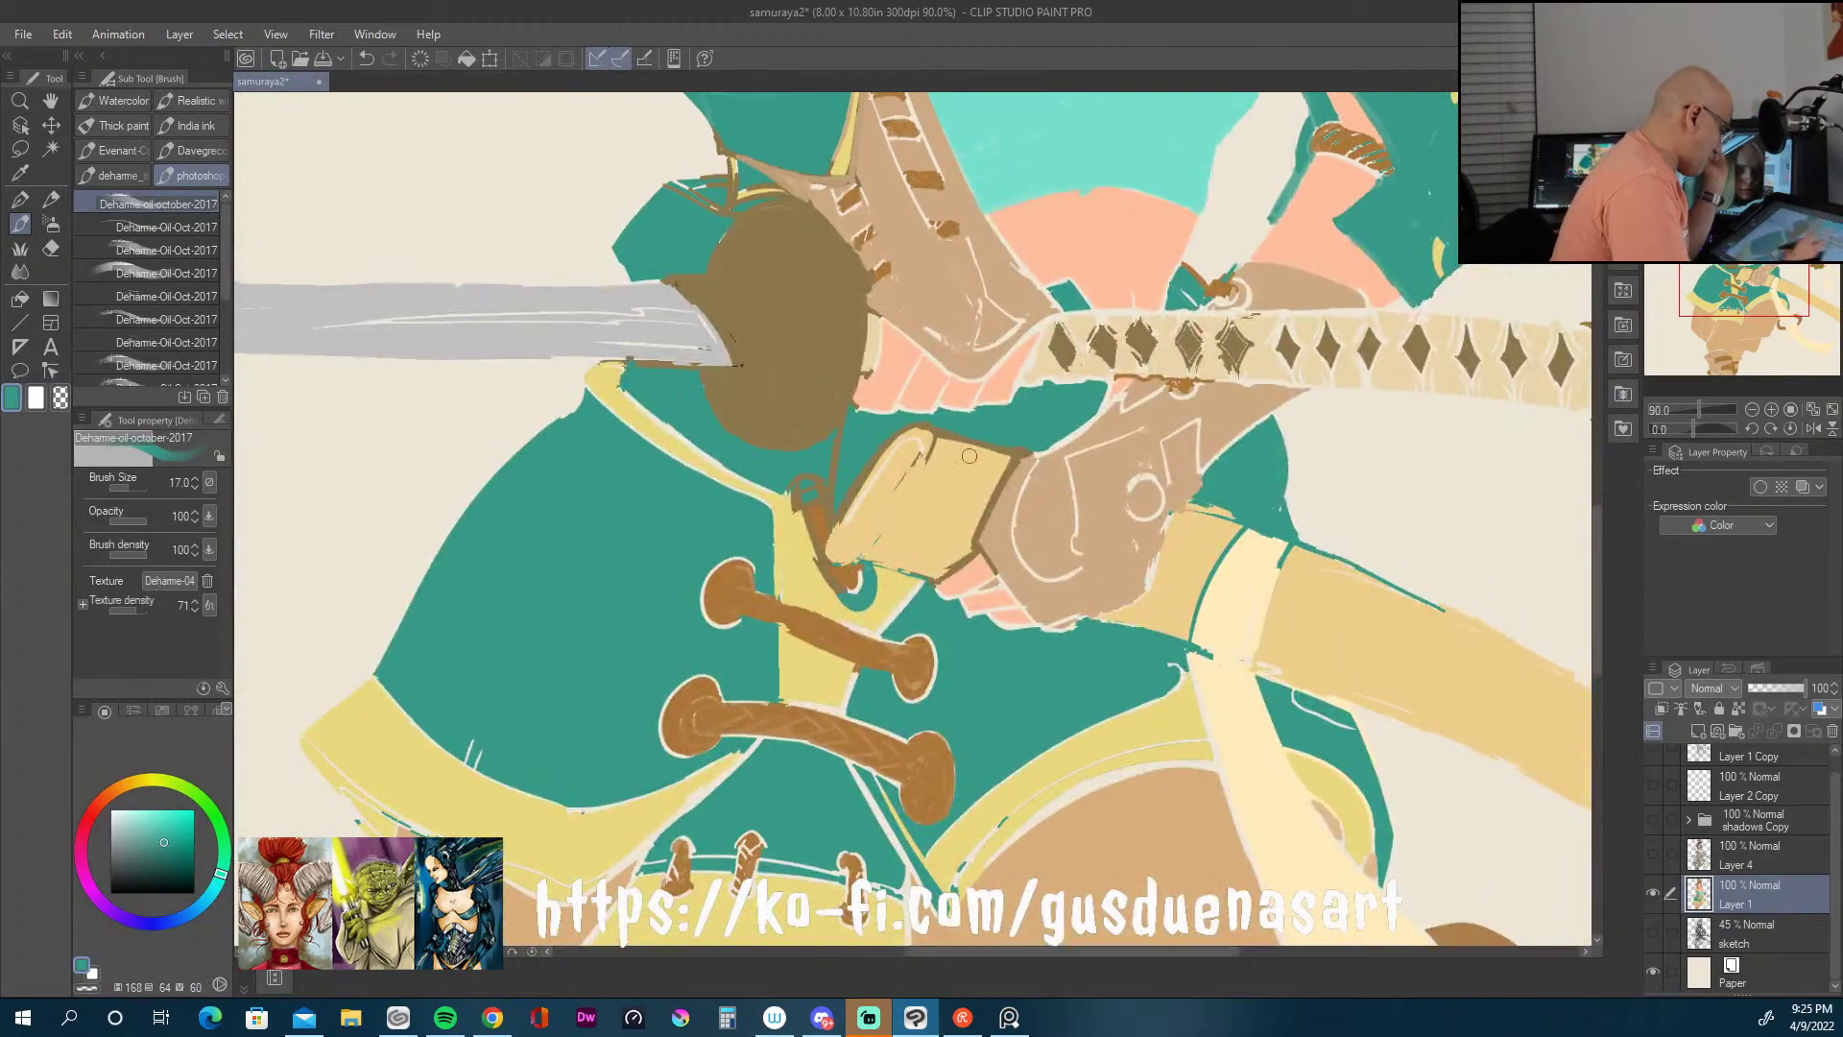
pyautogui.moveTo(626, 392); pyautogui.dragTo(786, 492)
pyautogui.moveTo(691, 444)
pyautogui.mouseDown()
pyautogui.moveTo(636, 397)
pyautogui.moveTo(652, 438)
pyautogui.moveTo(765, 506)
pyautogui.mouseUp()
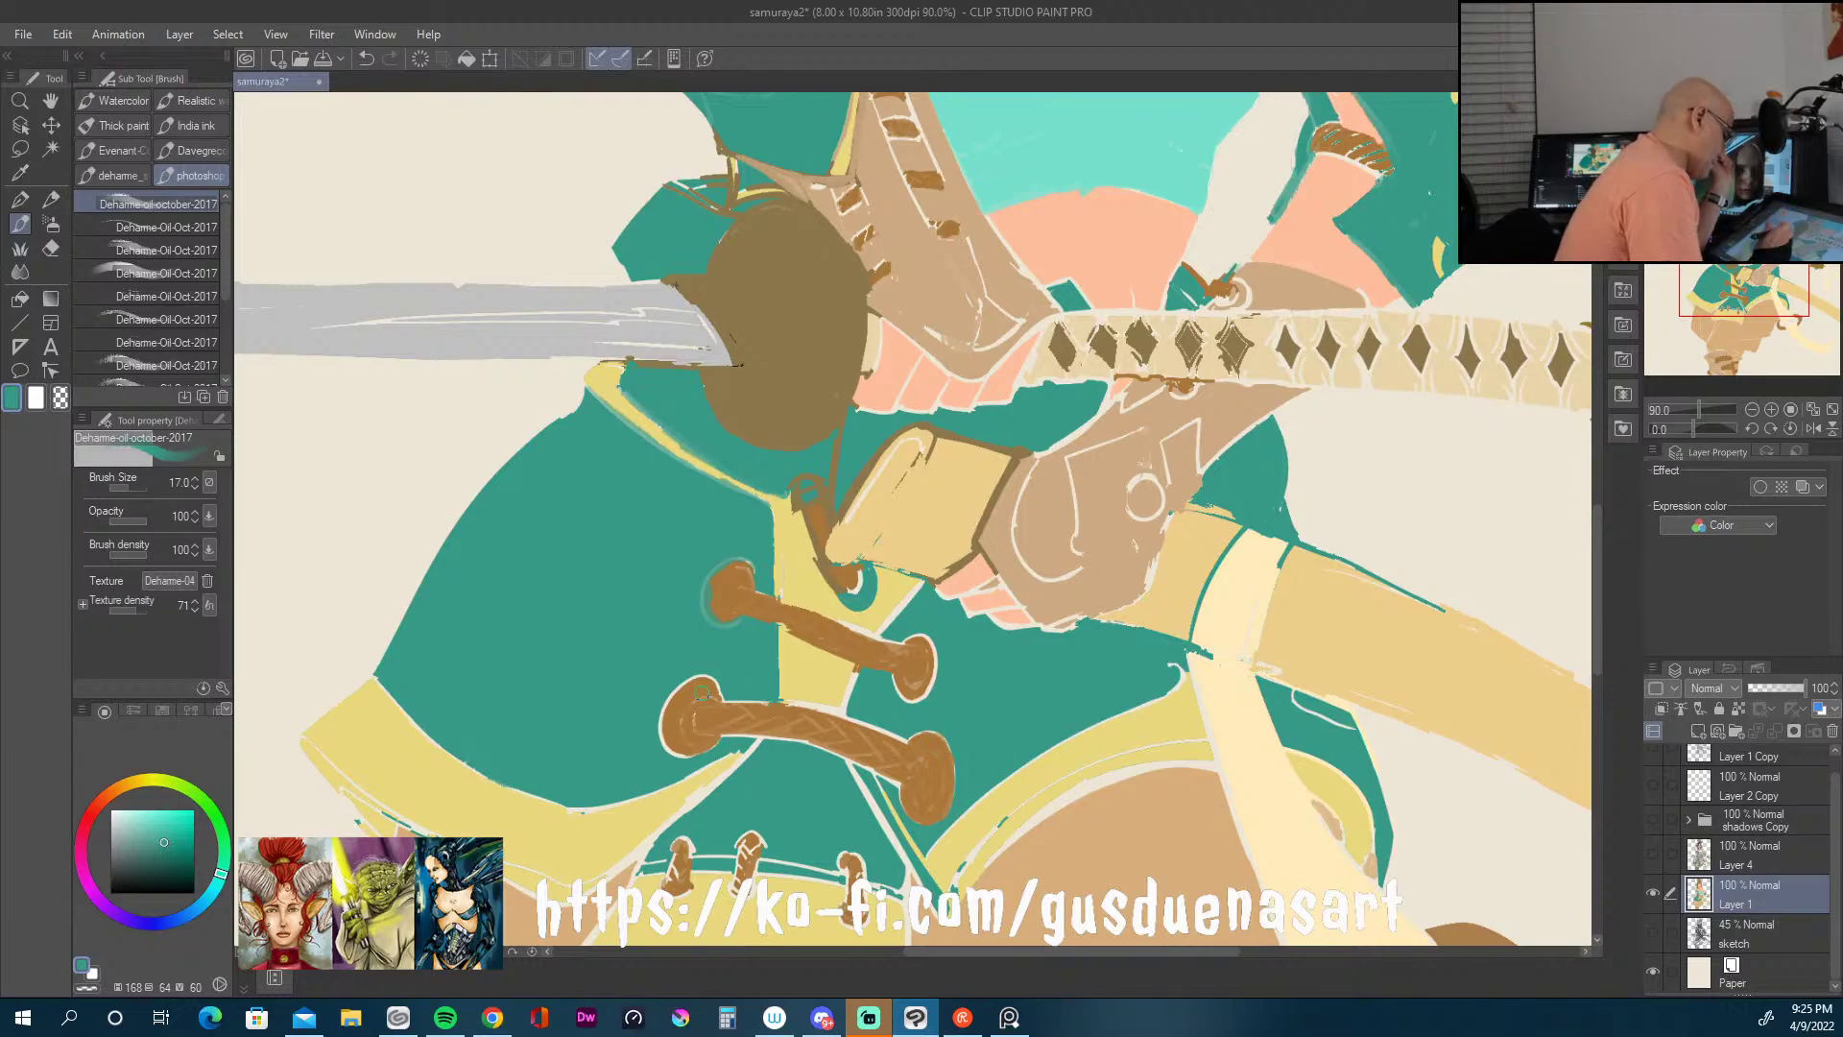
pyautogui.moveTo(718, 581)
pyautogui.mouseDown()
pyautogui.moveTo(714, 604)
pyautogui.moveTo(716, 588)
pyautogui.mouseUp()
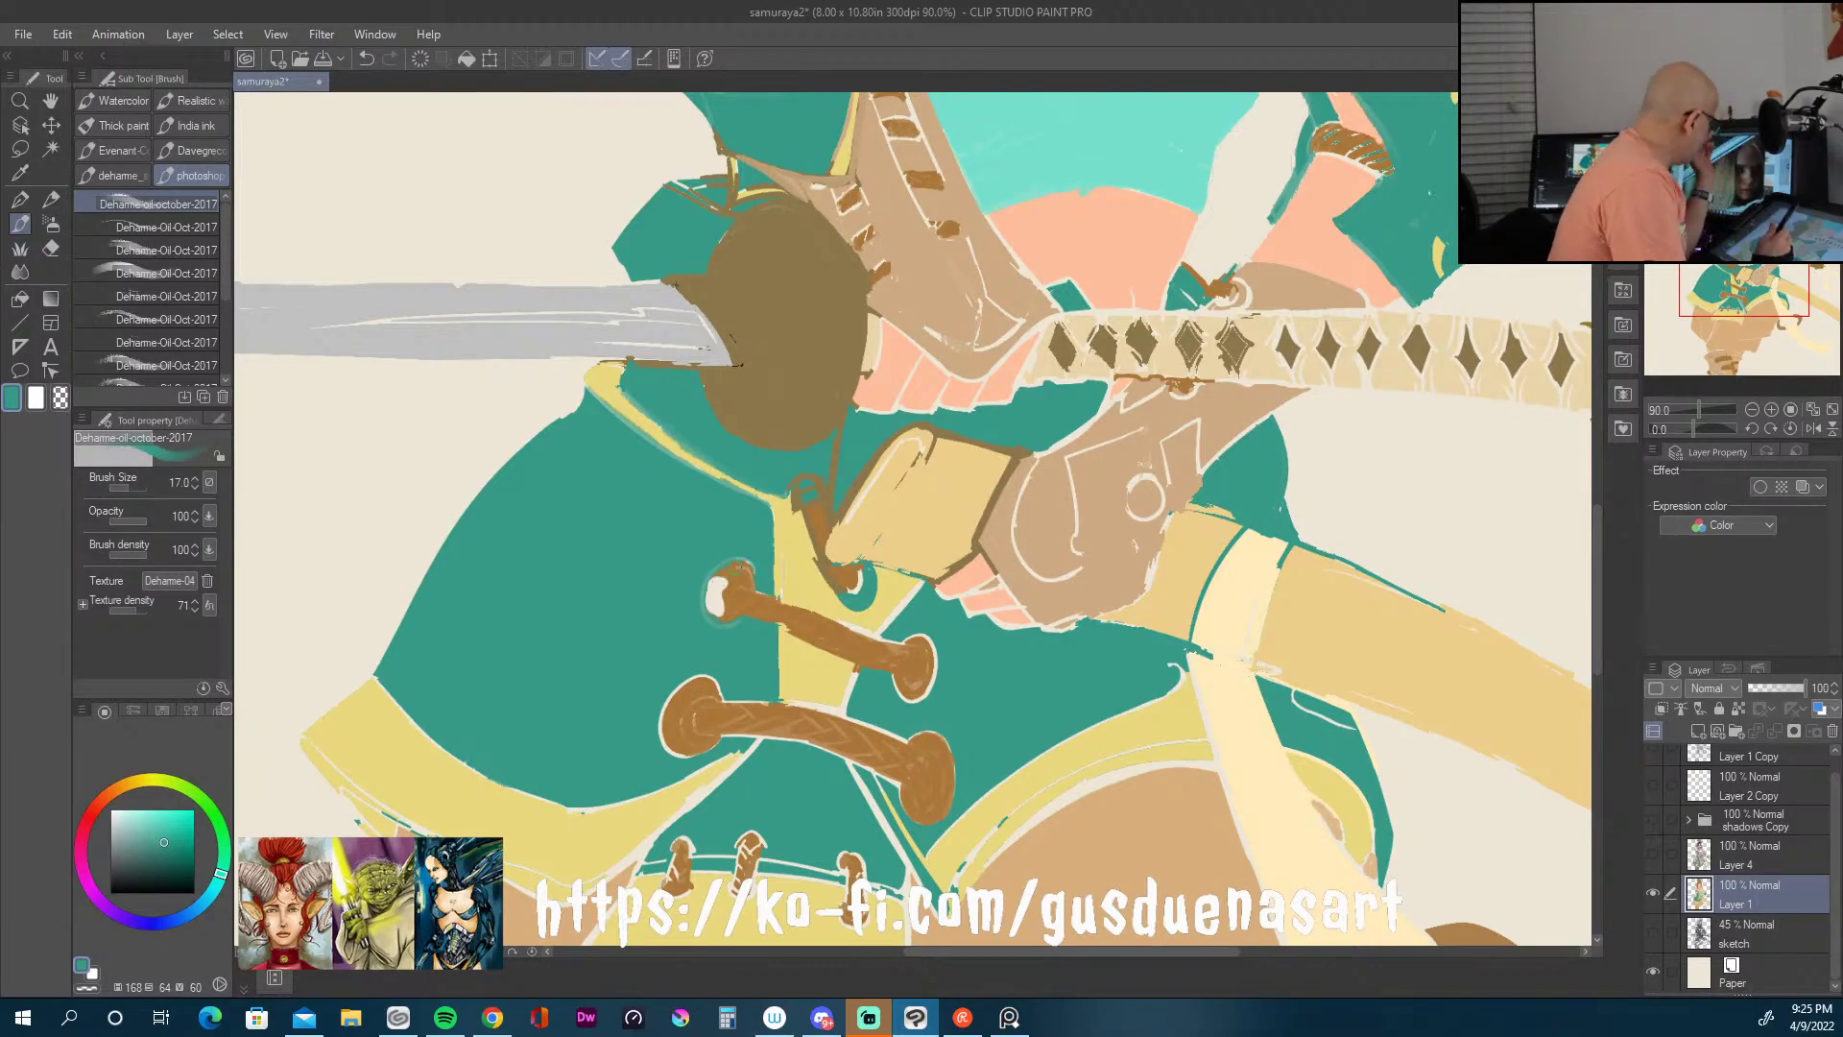
pyautogui.hotkey('ctrl', 'z')
pyautogui.hotkey('ctrl', 'y')
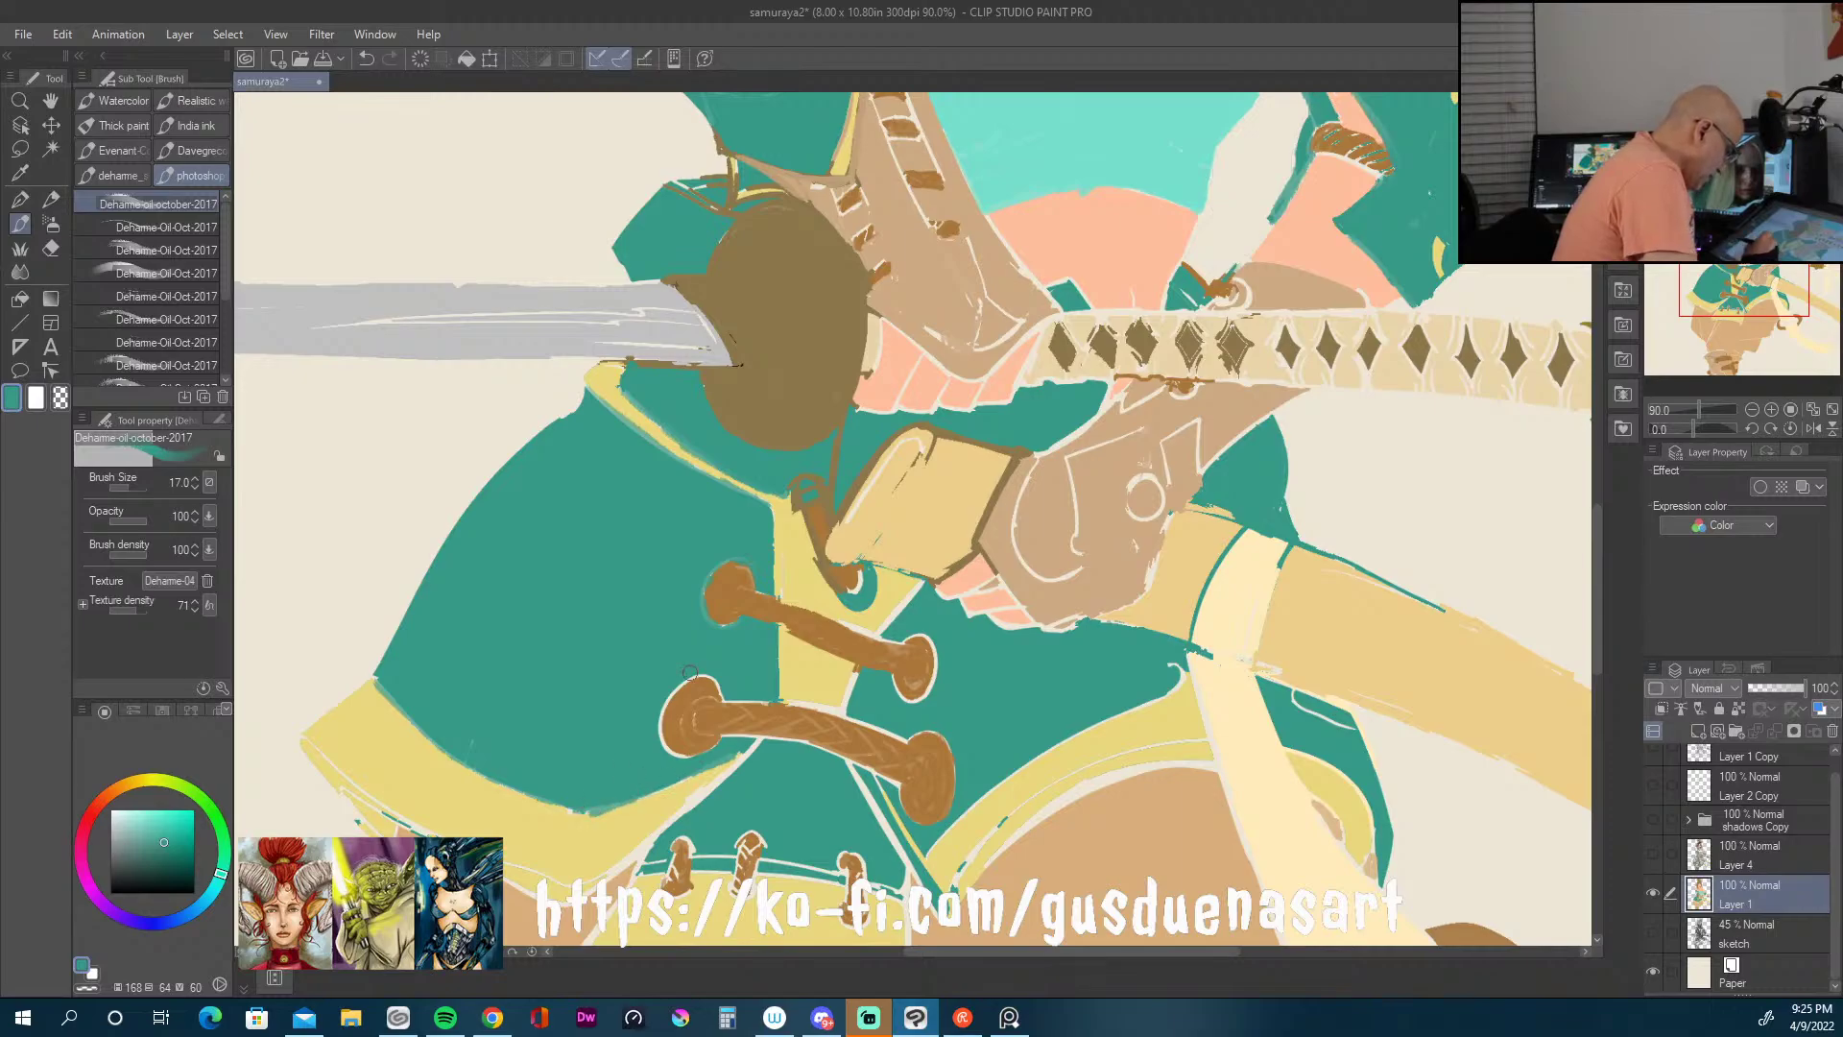
# Step: Cover the pale outlines around the lower brown cord and the far end of the upper cord with dark green
pyautogui.moveTo(668, 695); pyautogui.dragTo(660, 747)
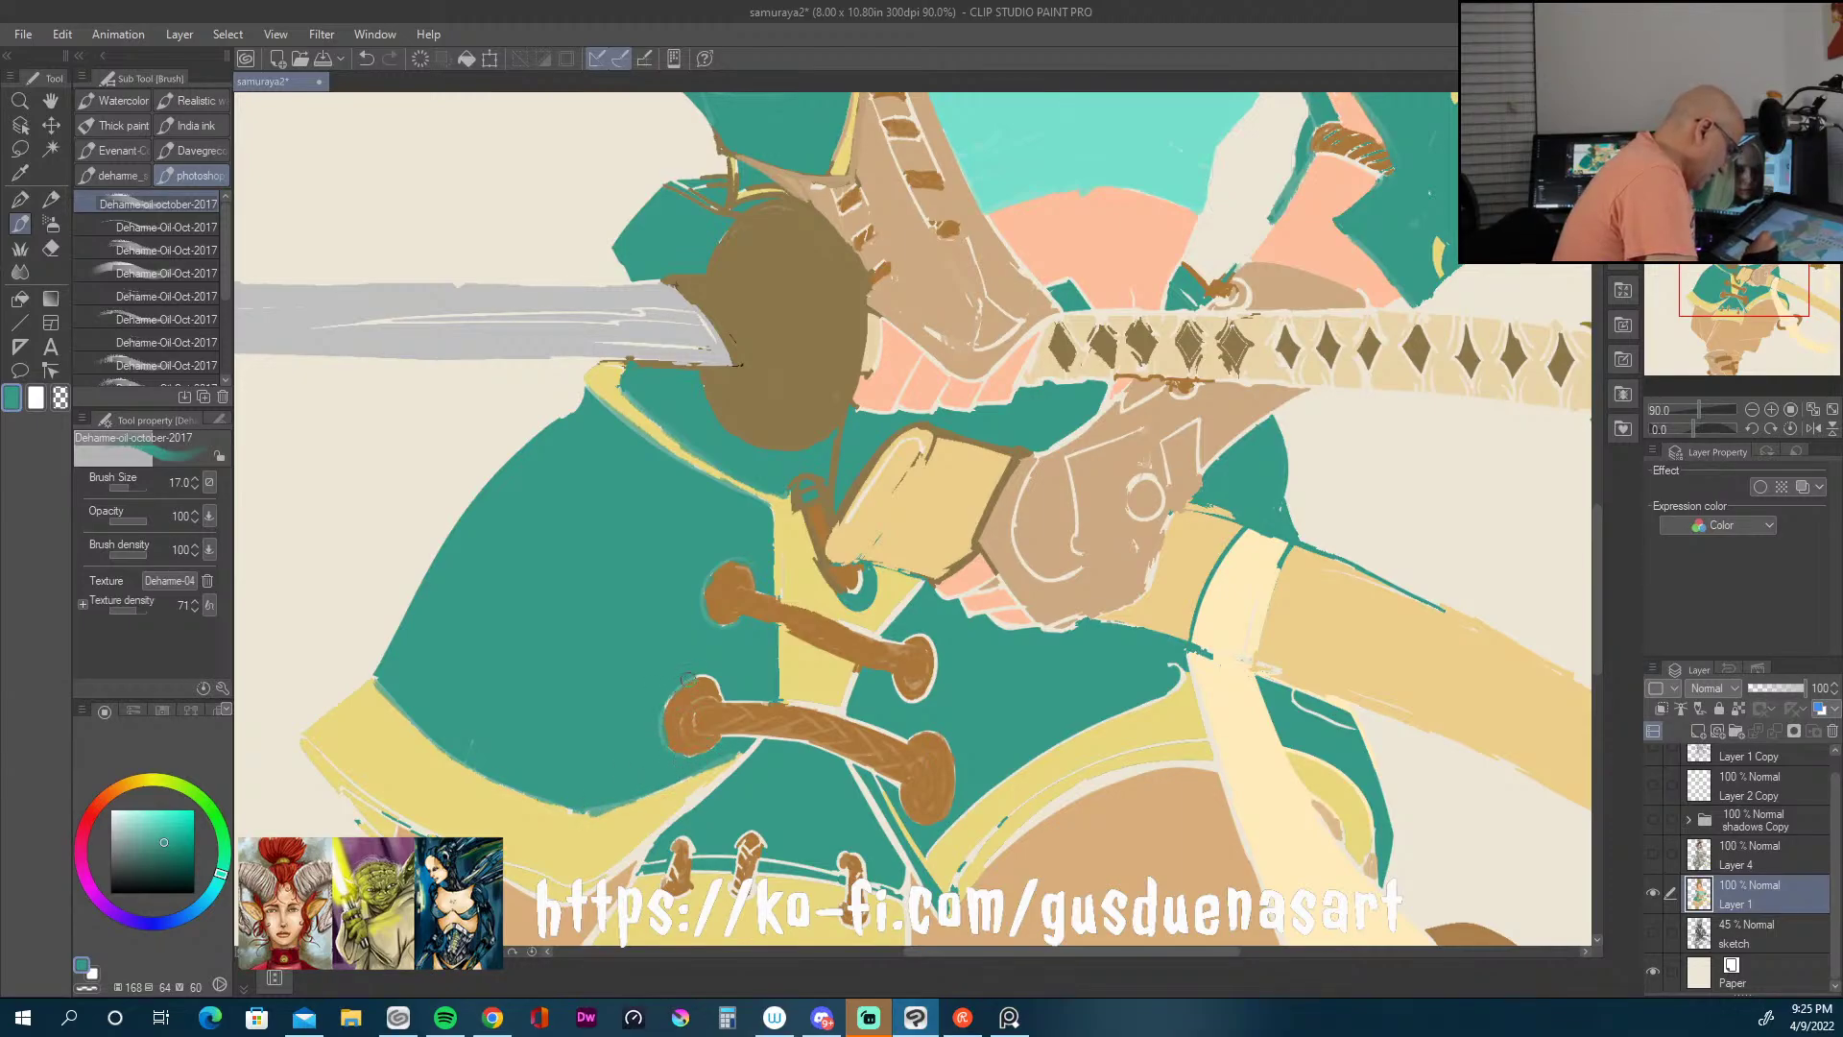
pyautogui.moveTo(768, 689); pyautogui.dragTo(728, 699)
pyautogui.moveTo(860, 622)
pyautogui.mouseDown()
pyautogui.moveTo(1014, 562)
pyautogui.moveTo(856, 675)
pyautogui.moveTo(846, 709)
pyautogui.moveTo(942, 734)
pyautogui.moveTo(904, 698)
pyautogui.moveTo(935, 678)
pyautogui.mouseUp()
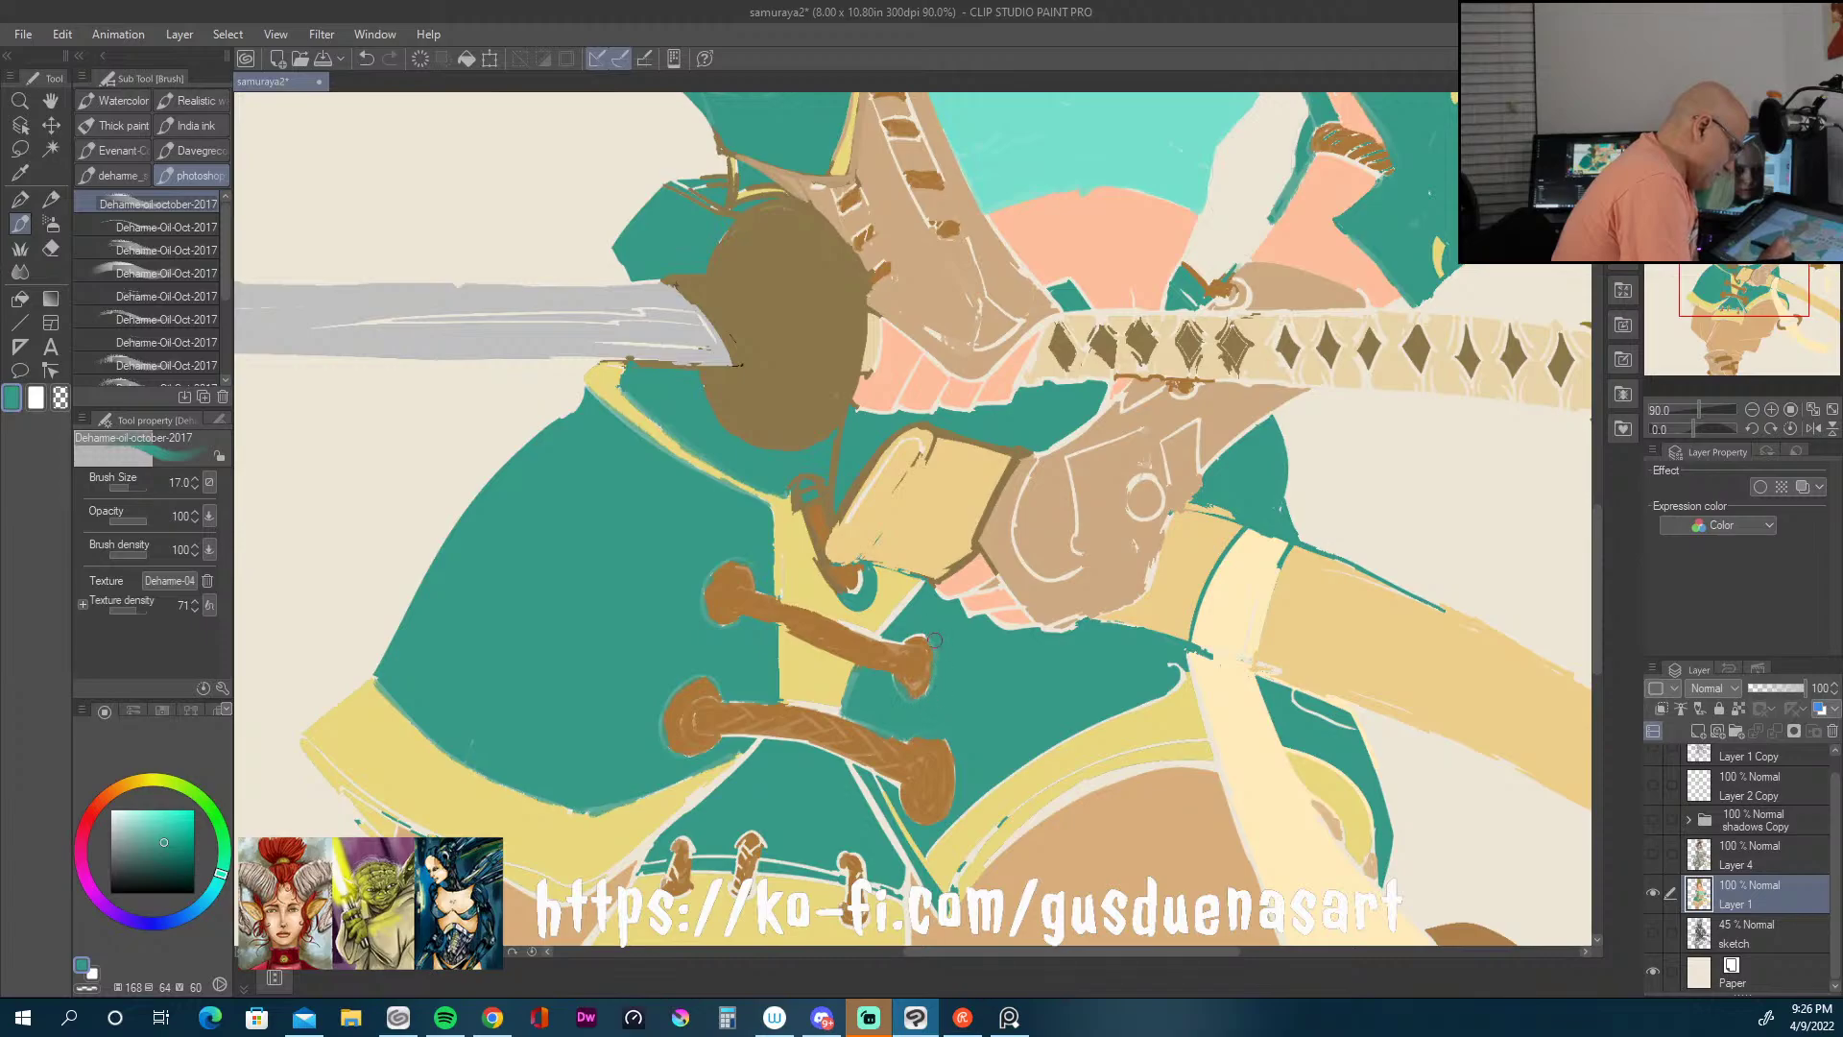
pyautogui.moveTo(921, 593)
pyautogui.mouseDown()
pyautogui.moveTo(885, 634)
pyautogui.moveTo(902, 637)
pyautogui.mouseUp()
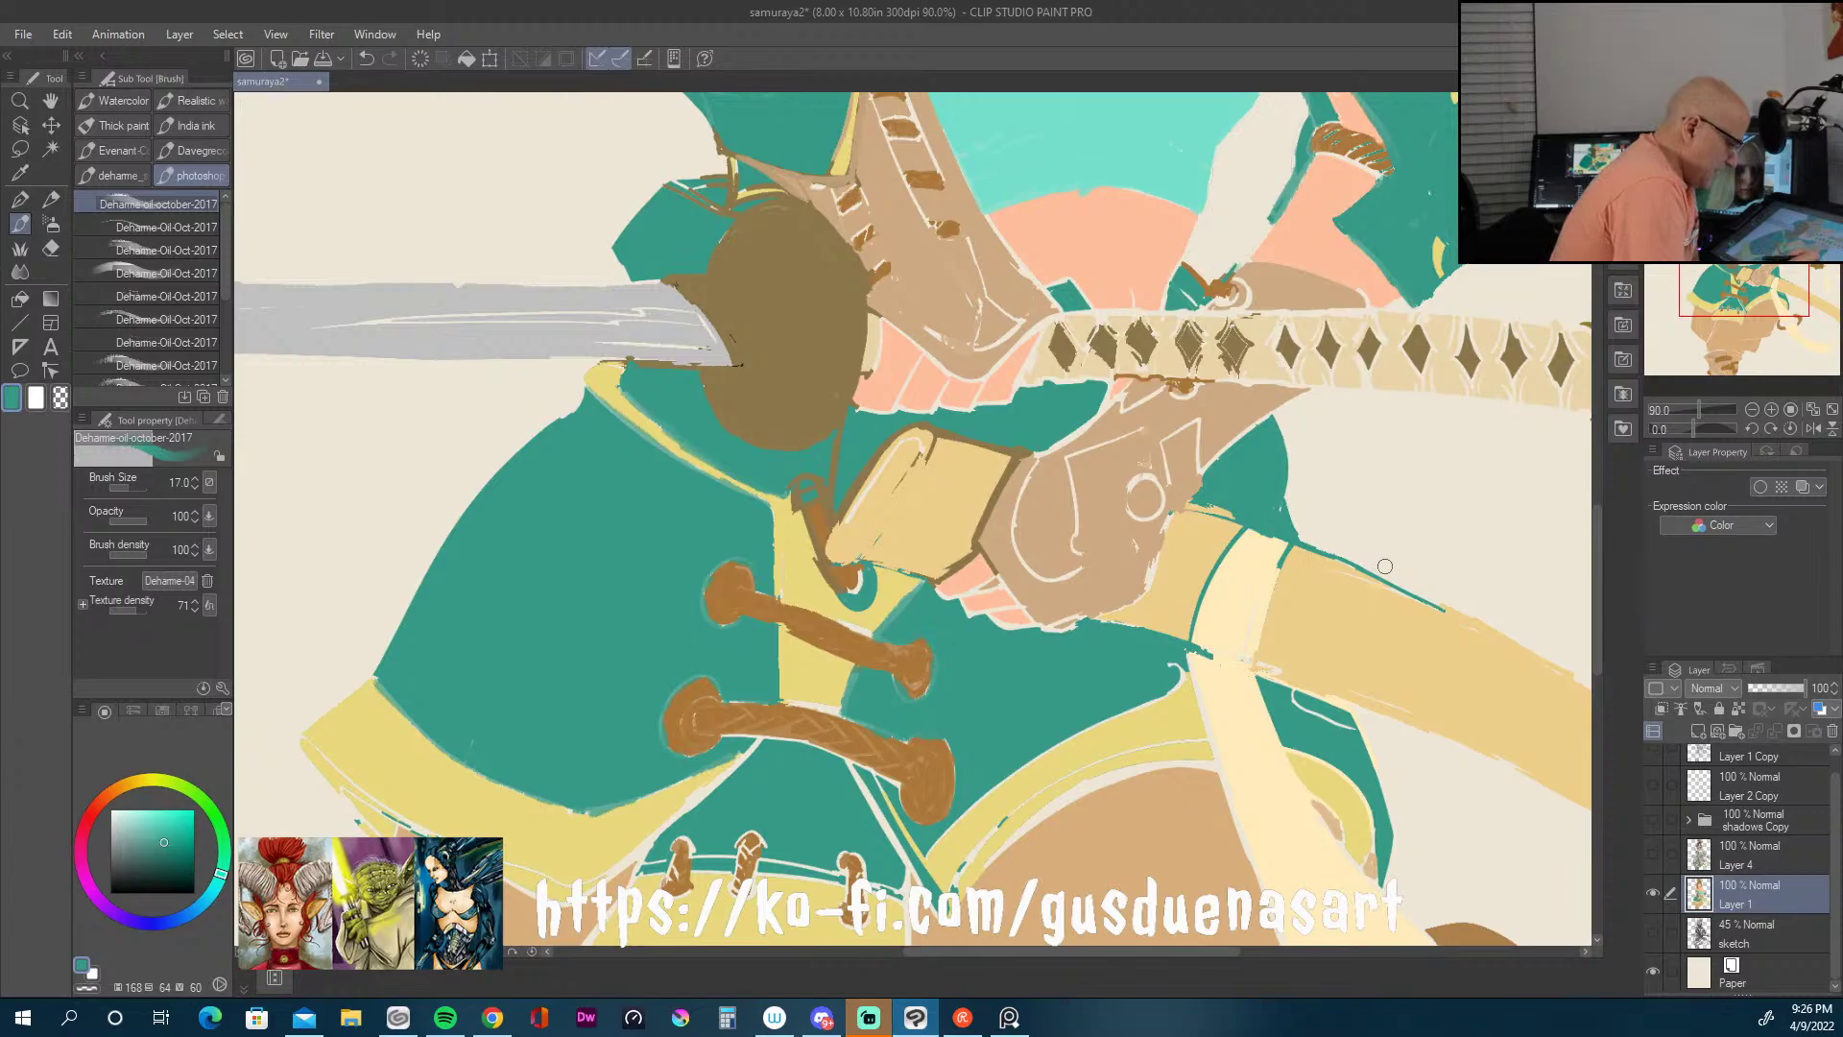
# Step: Fill the pale gaps along the curved yellow hem and around the small green panel below the cords with dark green
pyautogui.moveTo(1183, 665)
pyautogui.mouseDown()
pyautogui.moveTo(1077, 730)
pyautogui.moveTo(929, 847)
pyautogui.moveTo(960, 709)
pyautogui.moveTo(890, 788)
pyautogui.moveTo(837, 637)
pyautogui.moveTo(876, 802)
pyautogui.moveTo(848, 773)
pyautogui.moveTo(881, 883)
pyautogui.mouseUp()
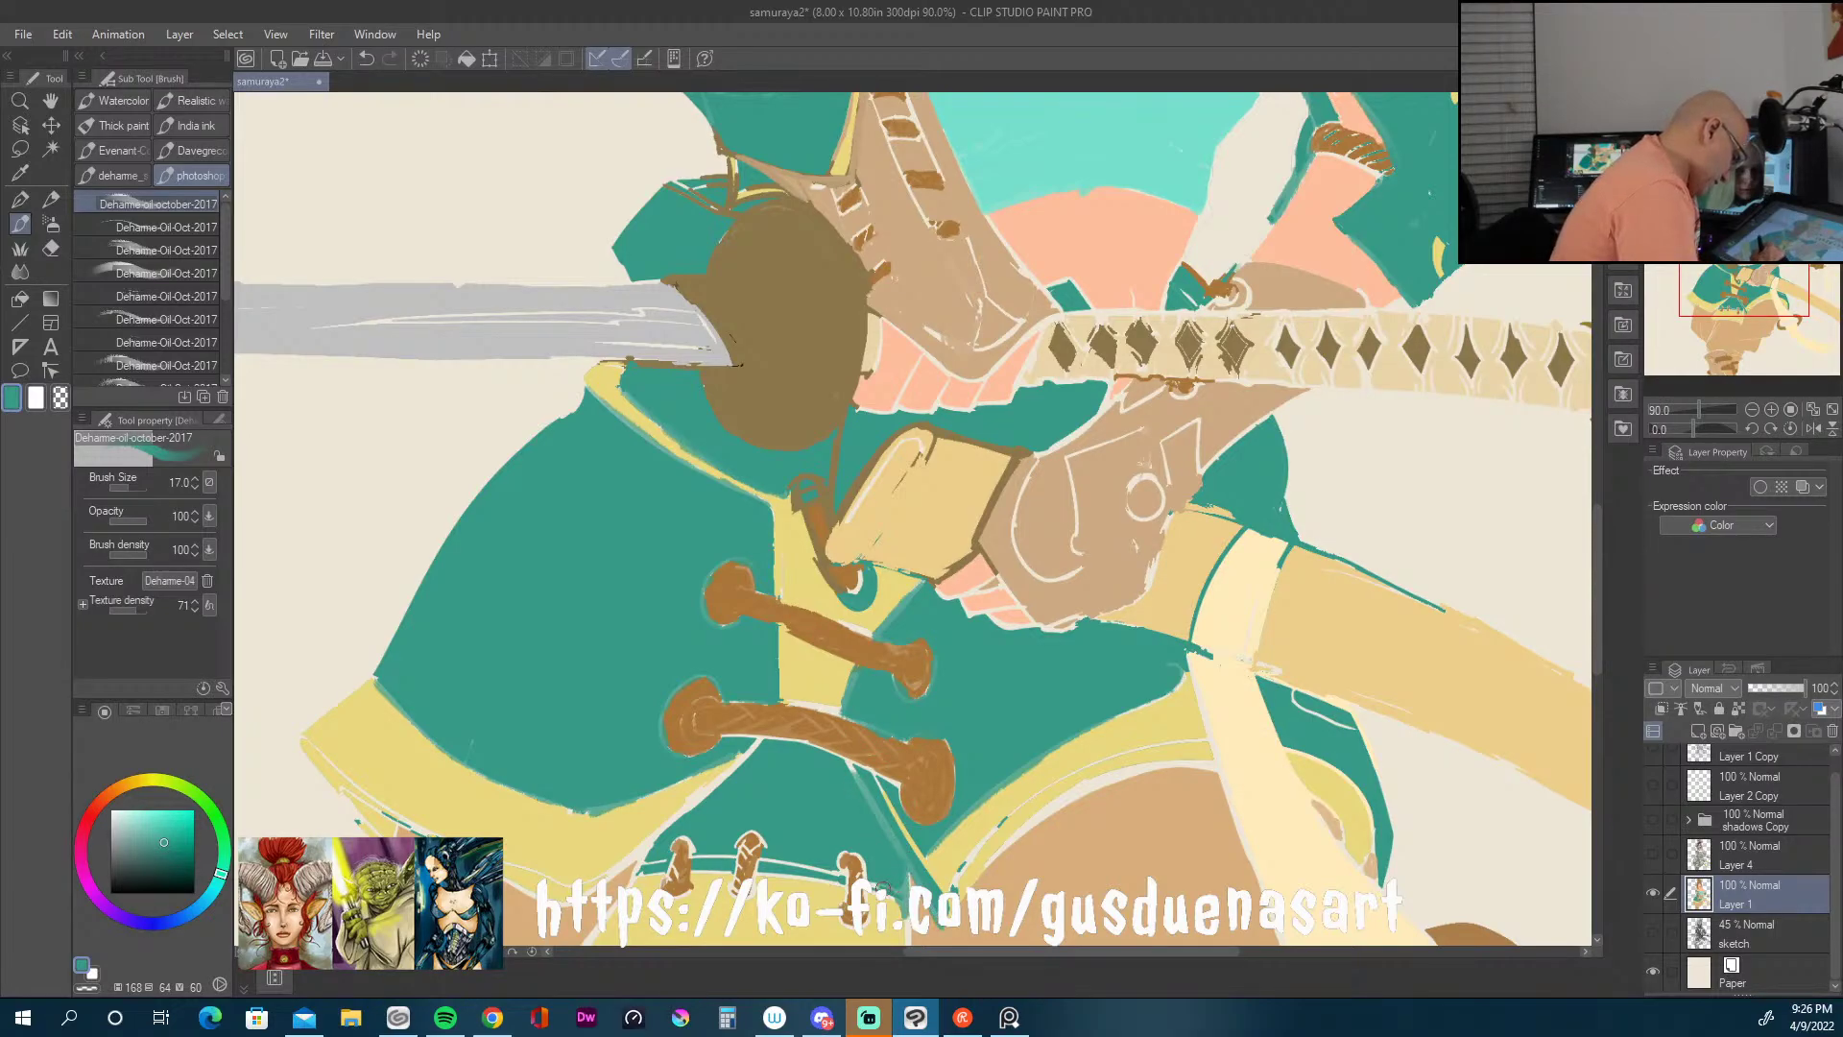
pyautogui.moveTo(839, 862)
pyautogui.mouseDown()
pyautogui.moveTo(845, 879)
pyautogui.moveTo(768, 868)
pyautogui.moveTo(824, 876)
pyautogui.moveTo(739, 847)
pyautogui.moveTo(705, 792)
pyautogui.moveTo(739, 763)
pyautogui.moveTo(640, 861)
pyautogui.mouseUp()
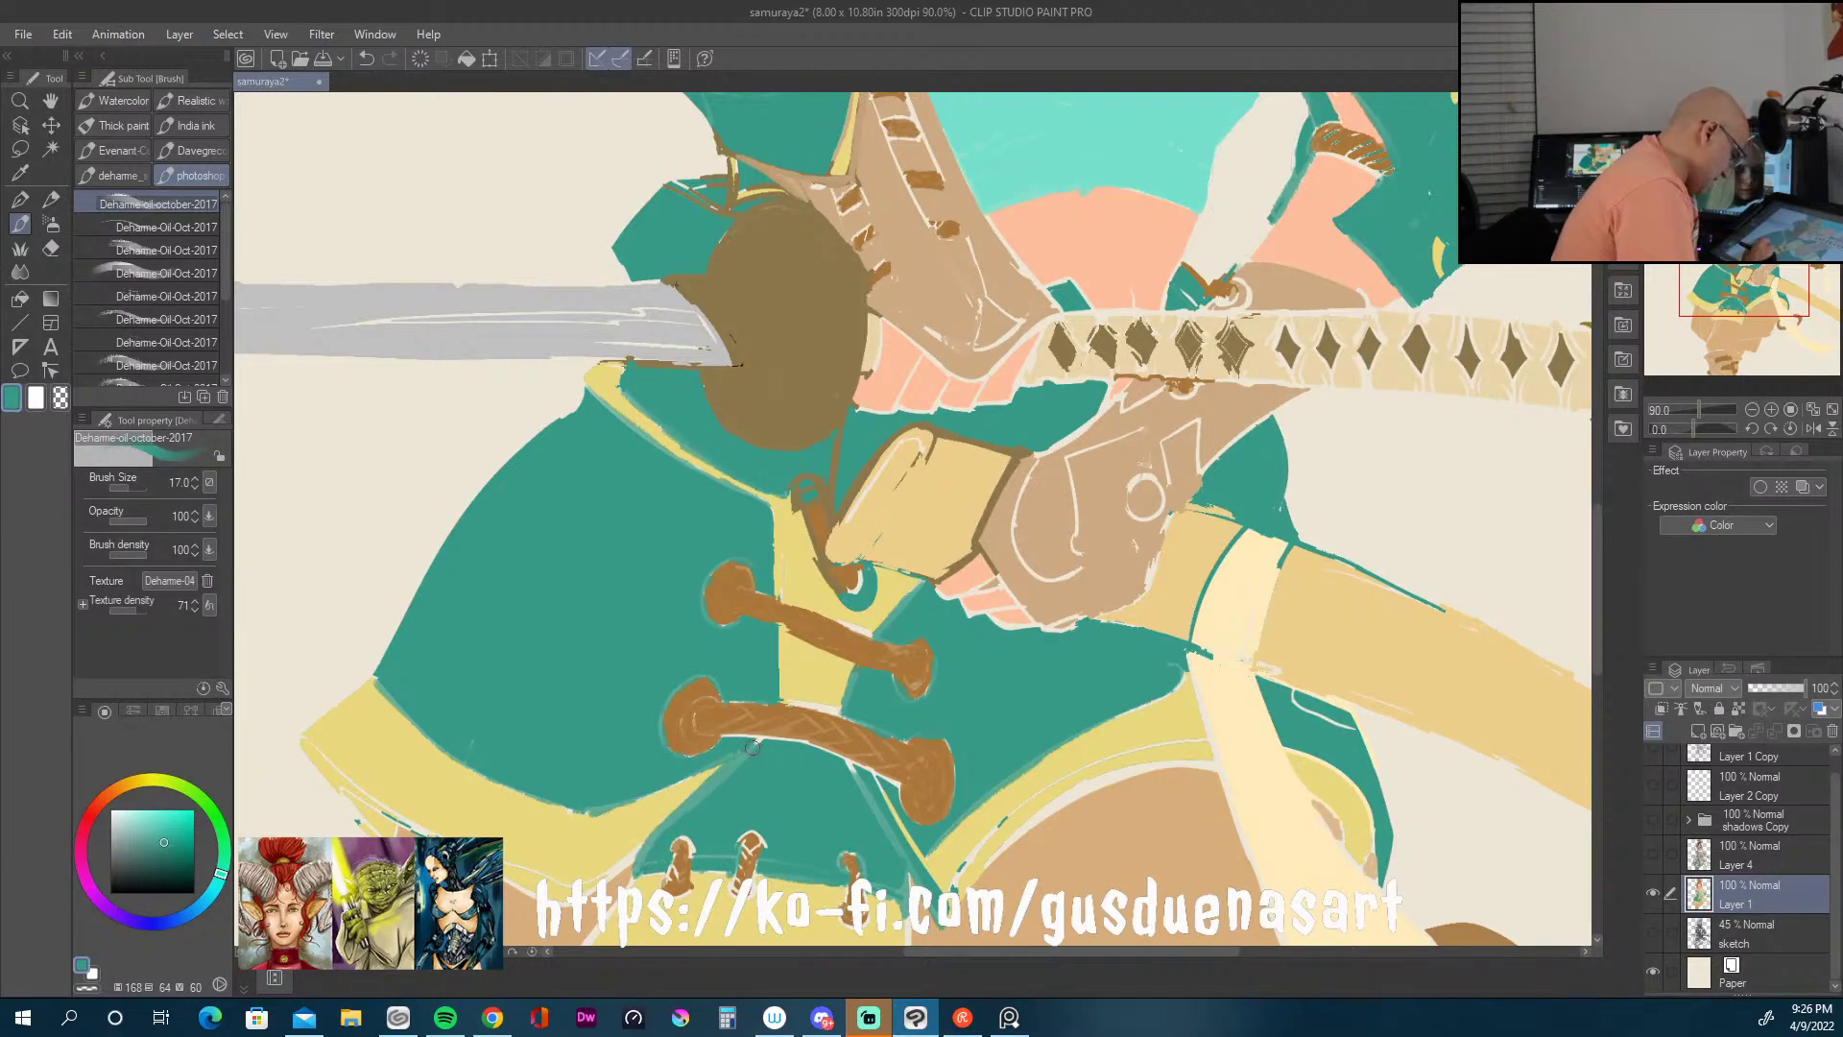
pyautogui.moveTo(788, 692); pyautogui.dragTo(832, 710)
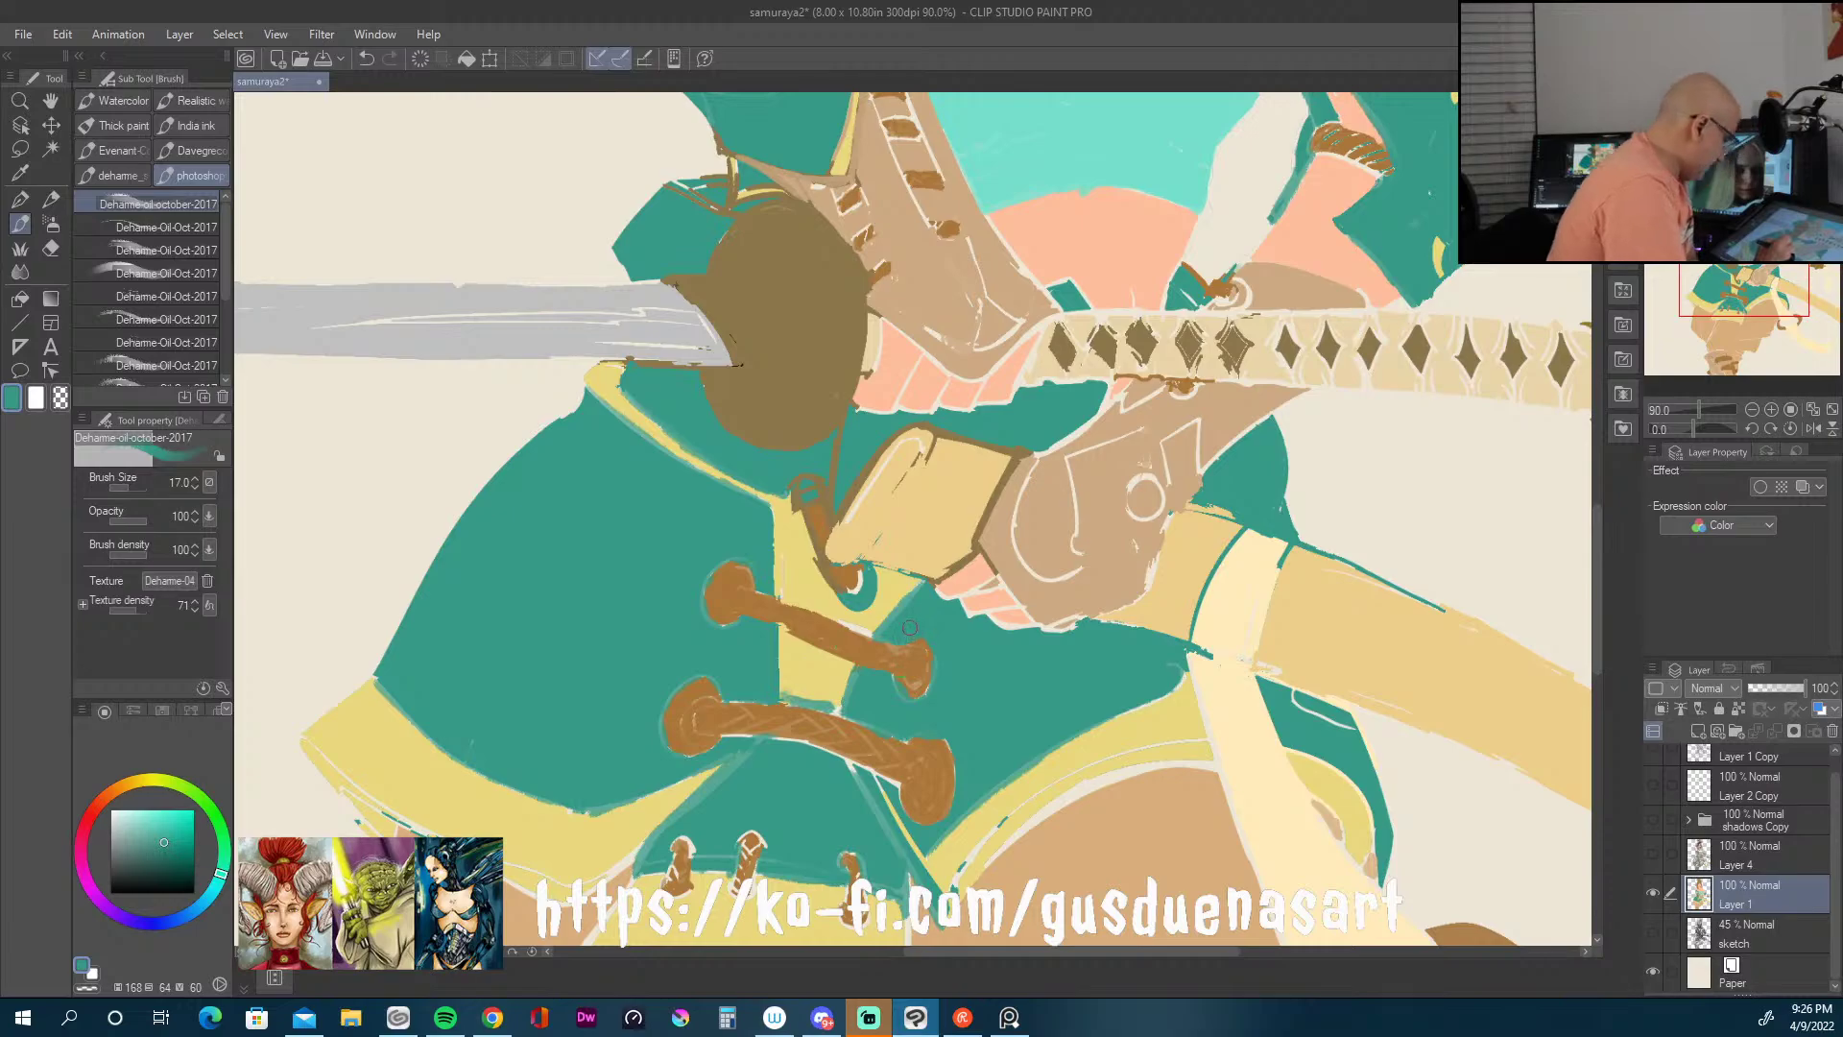
# Step: Fill the gaps in the skirt's yellow trim with sampled yellow and the patch beside the hanging sash with sampled green
pyautogui.keyDown('alt'); pyautogui.click(845, 660); pyautogui.keyUp('alt')
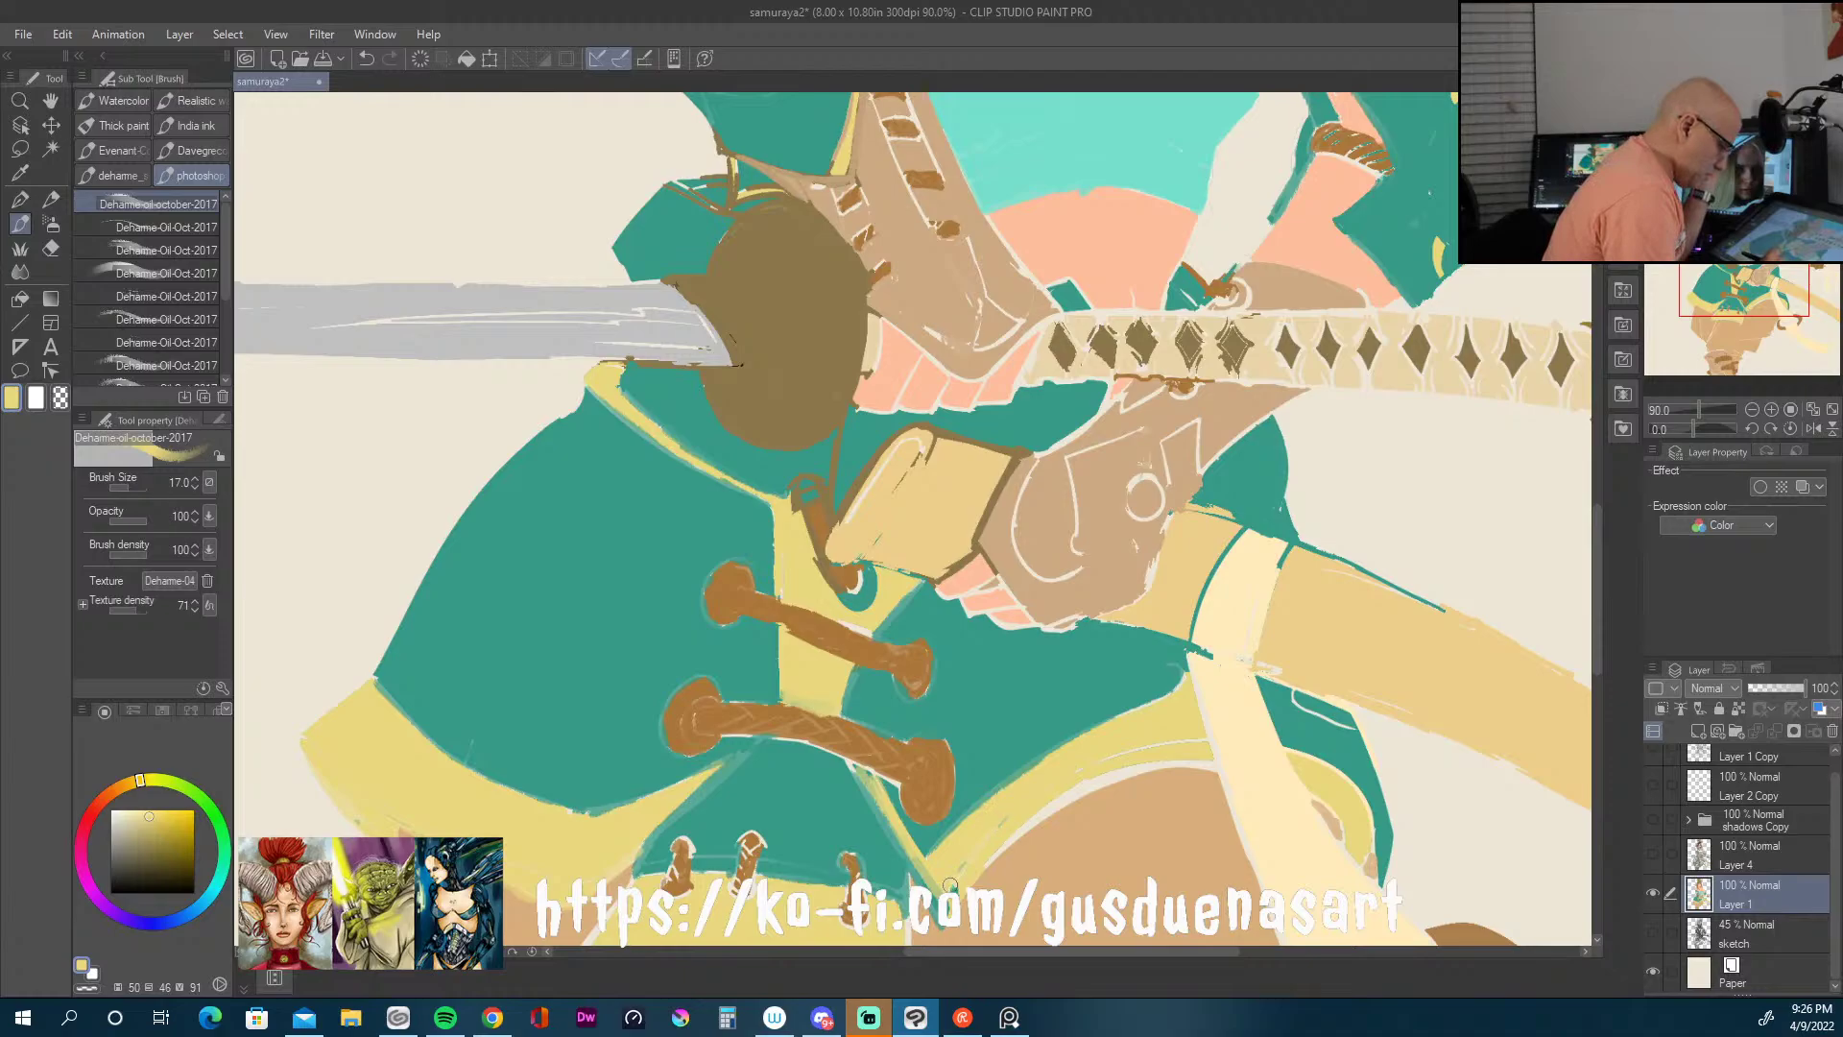
pyautogui.moveTo(1101, 782)
pyautogui.mouseDown()
pyautogui.moveTo(1178, 762)
pyautogui.moveTo(1077, 802)
pyautogui.moveTo(1201, 765)
pyautogui.mouseUp()
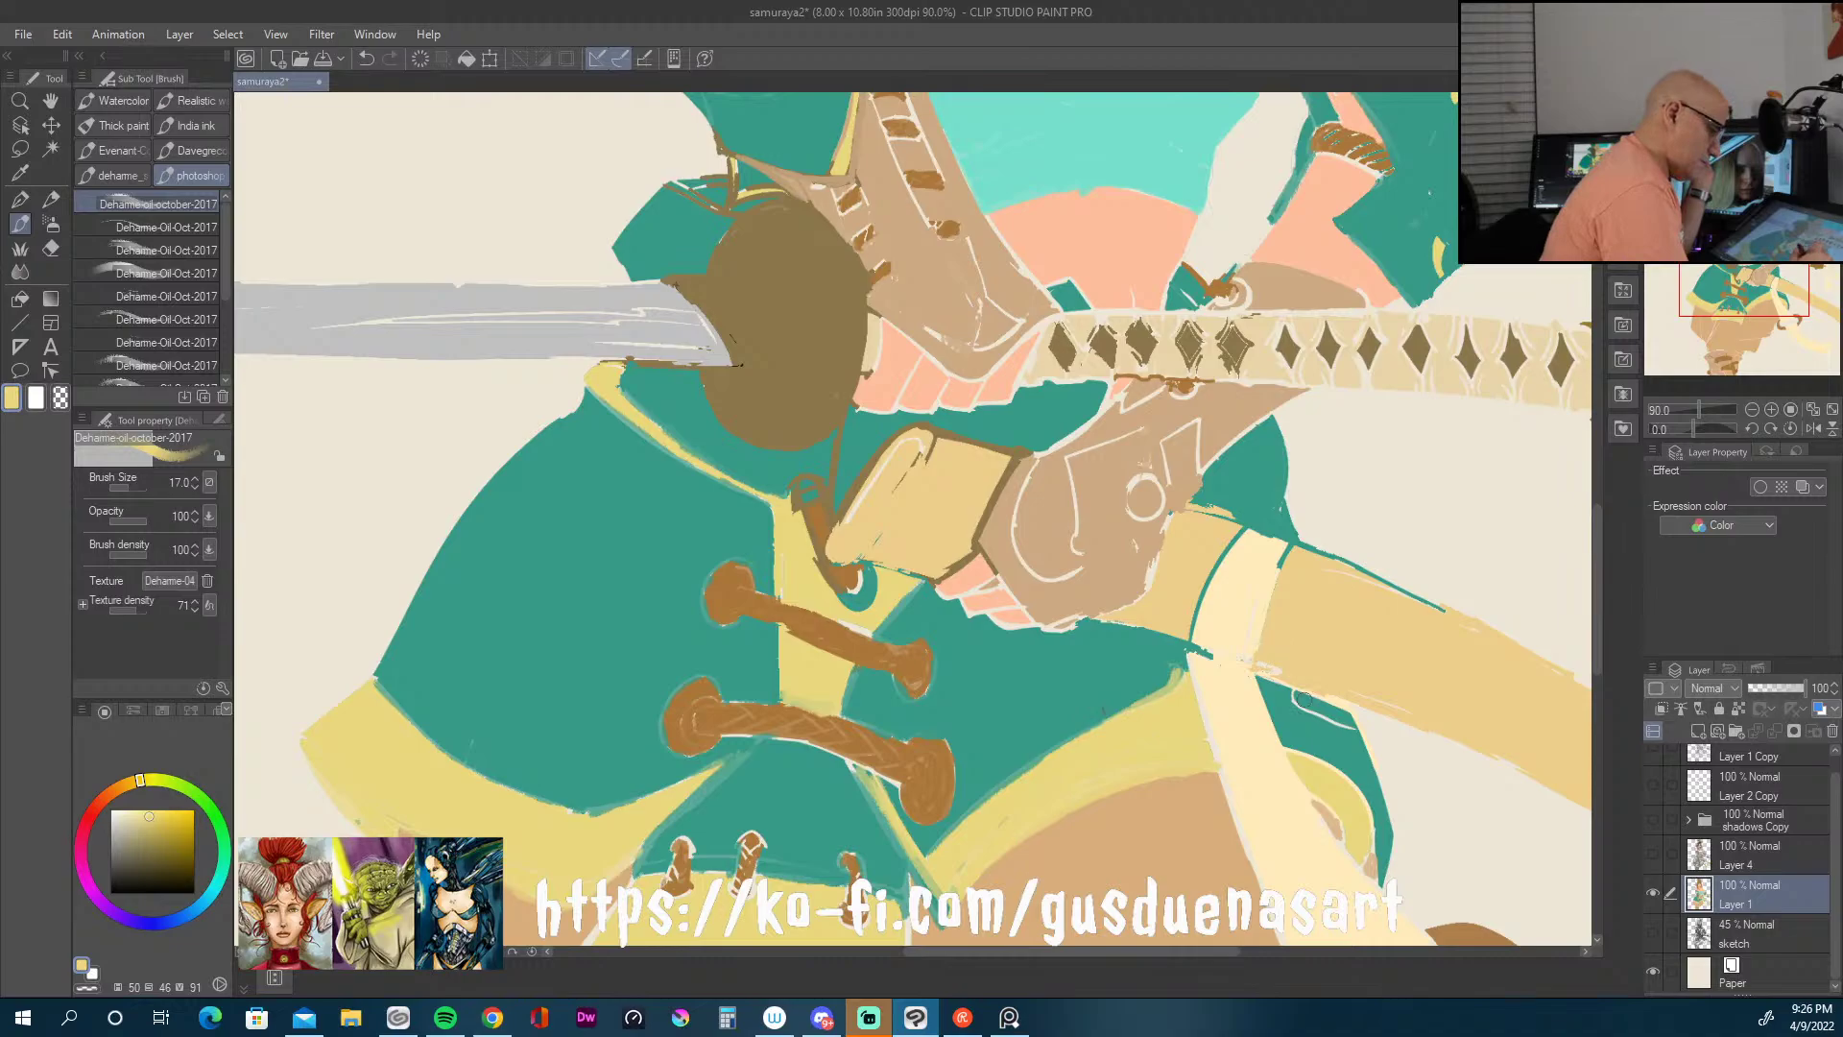
pyautogui.moveTo(1324, 771)
pyautogui.mouseDown()
pyautogui.moveTo(1291, 741)
pyautogui.moveTo(1356, 785)
pyautogui.moveTo(1375, 849)
pyautogui.moveTo(1390, 831)
pyautogui.mouseUp()
pyautogui.keyDown('alt'); pyautogui.click(1361, 751); pyautogui.keyUp('alt')
pyautogui.moveTo(1276, 732)
pyautogui.mouseDown()
pyautogui.moveTo(1344, 768)
pyautogui.moveTo(1377, 846)
pyautogui.mouseUp()
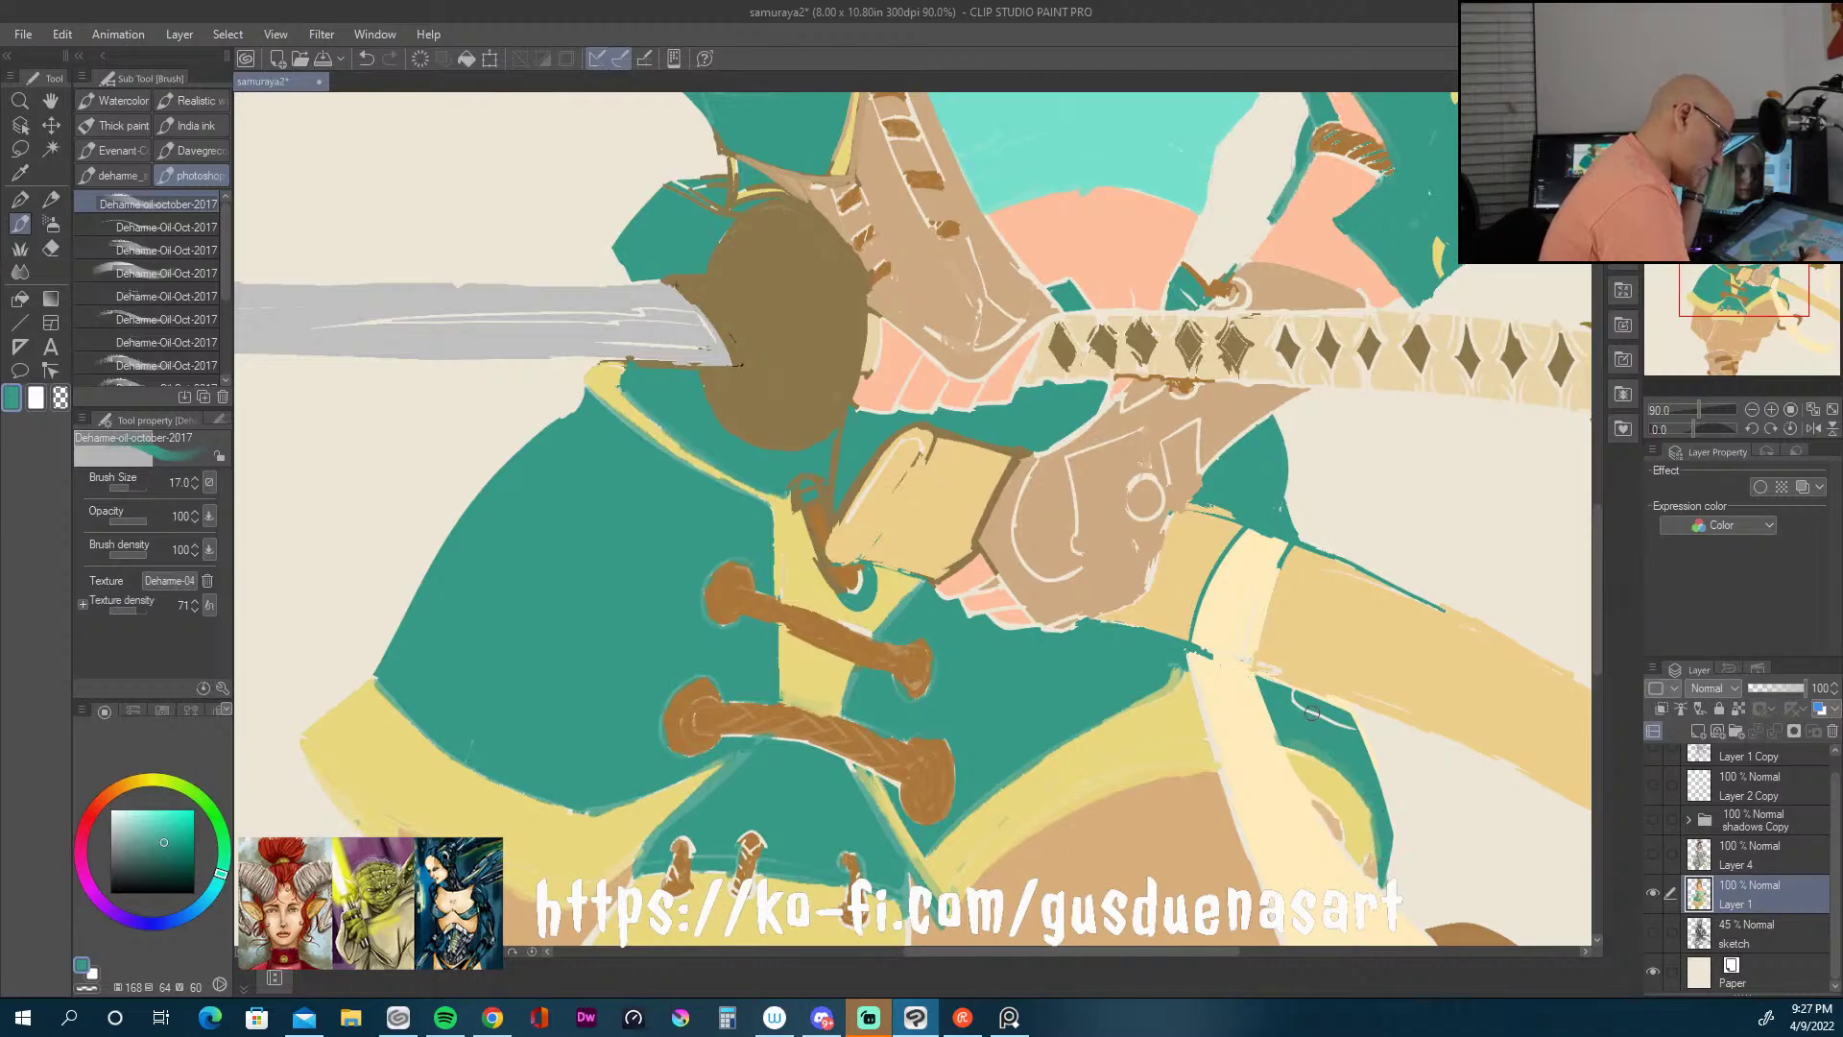
# Step: Cover the pale and green edges of the cream band wrapped around the scabbard using the sampled cream
pyautogui.keyDown('alt'); pyautogui.click(1253, 569); pyautogui.keyUp('alt')
pyautogui.moveTo(1245, 526); pyautogui.dragTo(1188, 627)
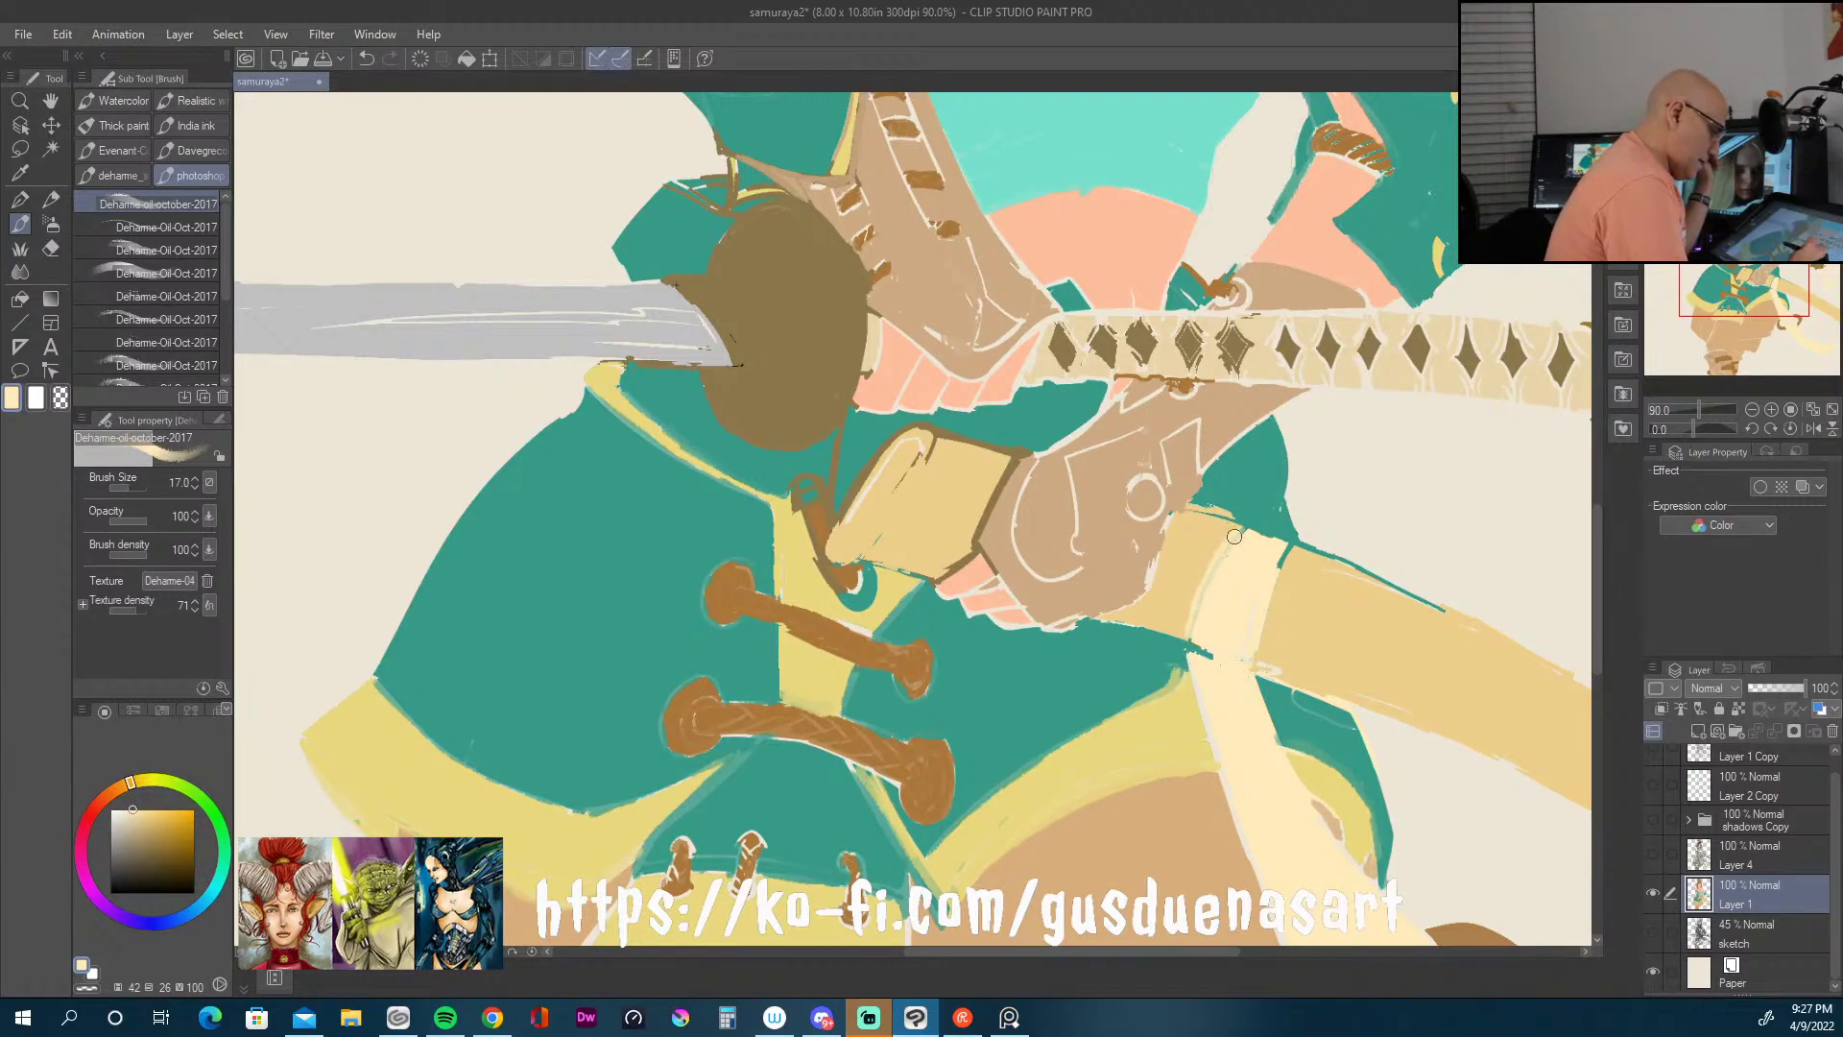
pyautogui.moveTo(1242, 529)
pyautogui.mouseDown()
pyautogui.moveTo(1281, 548)
pyautogui.moveTo(1203, 573)
pyautogui.moveTo(1265, 590)
pyautogui.moveTo(1195, 626)
pyautogui.moveTo(1219, 657)
pyautogui.mouseUp()
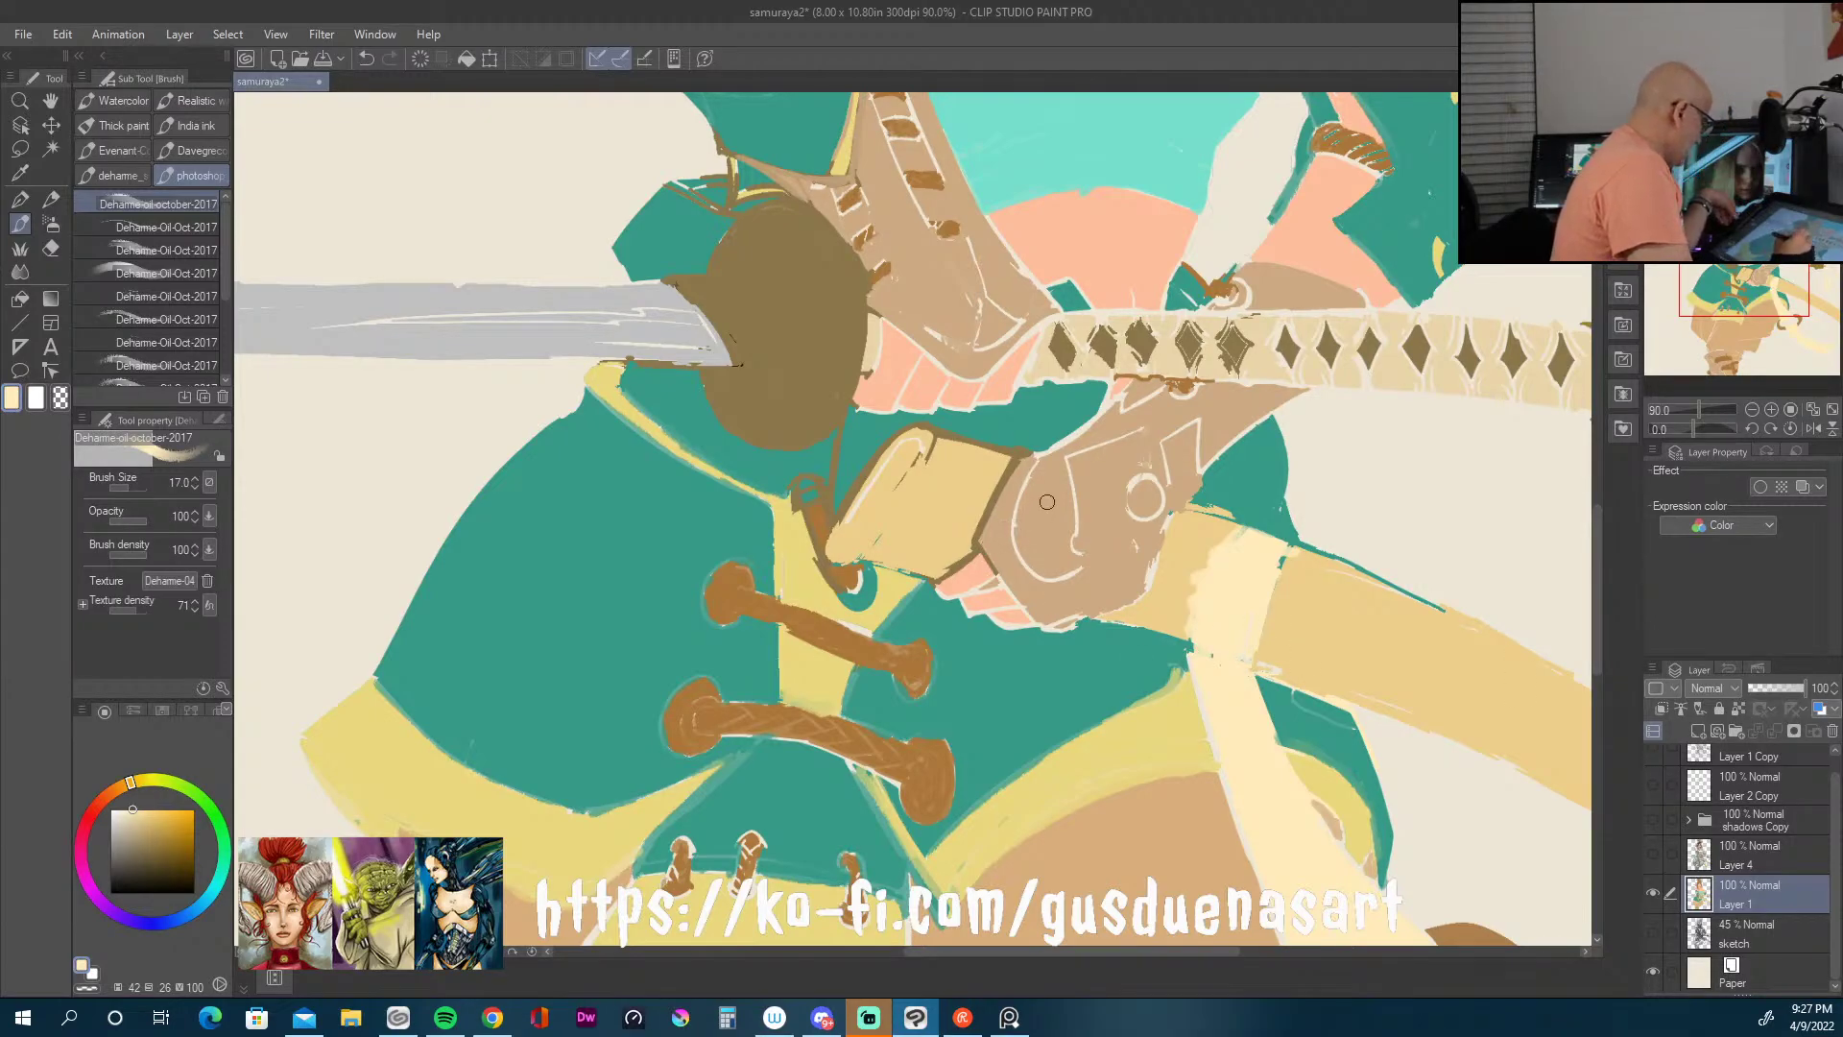
# Step: Paint over the brown outline and pale gaps of the scabbard's short end beside the gloved hand using its sampled tan
pyautogui.keyDown('alt'); pyautogui.click(972, 487); pyautogui.keyUp('alt')
pyautogui.moveTo(1014, 458); pyautogui.dragTo(967, 552)
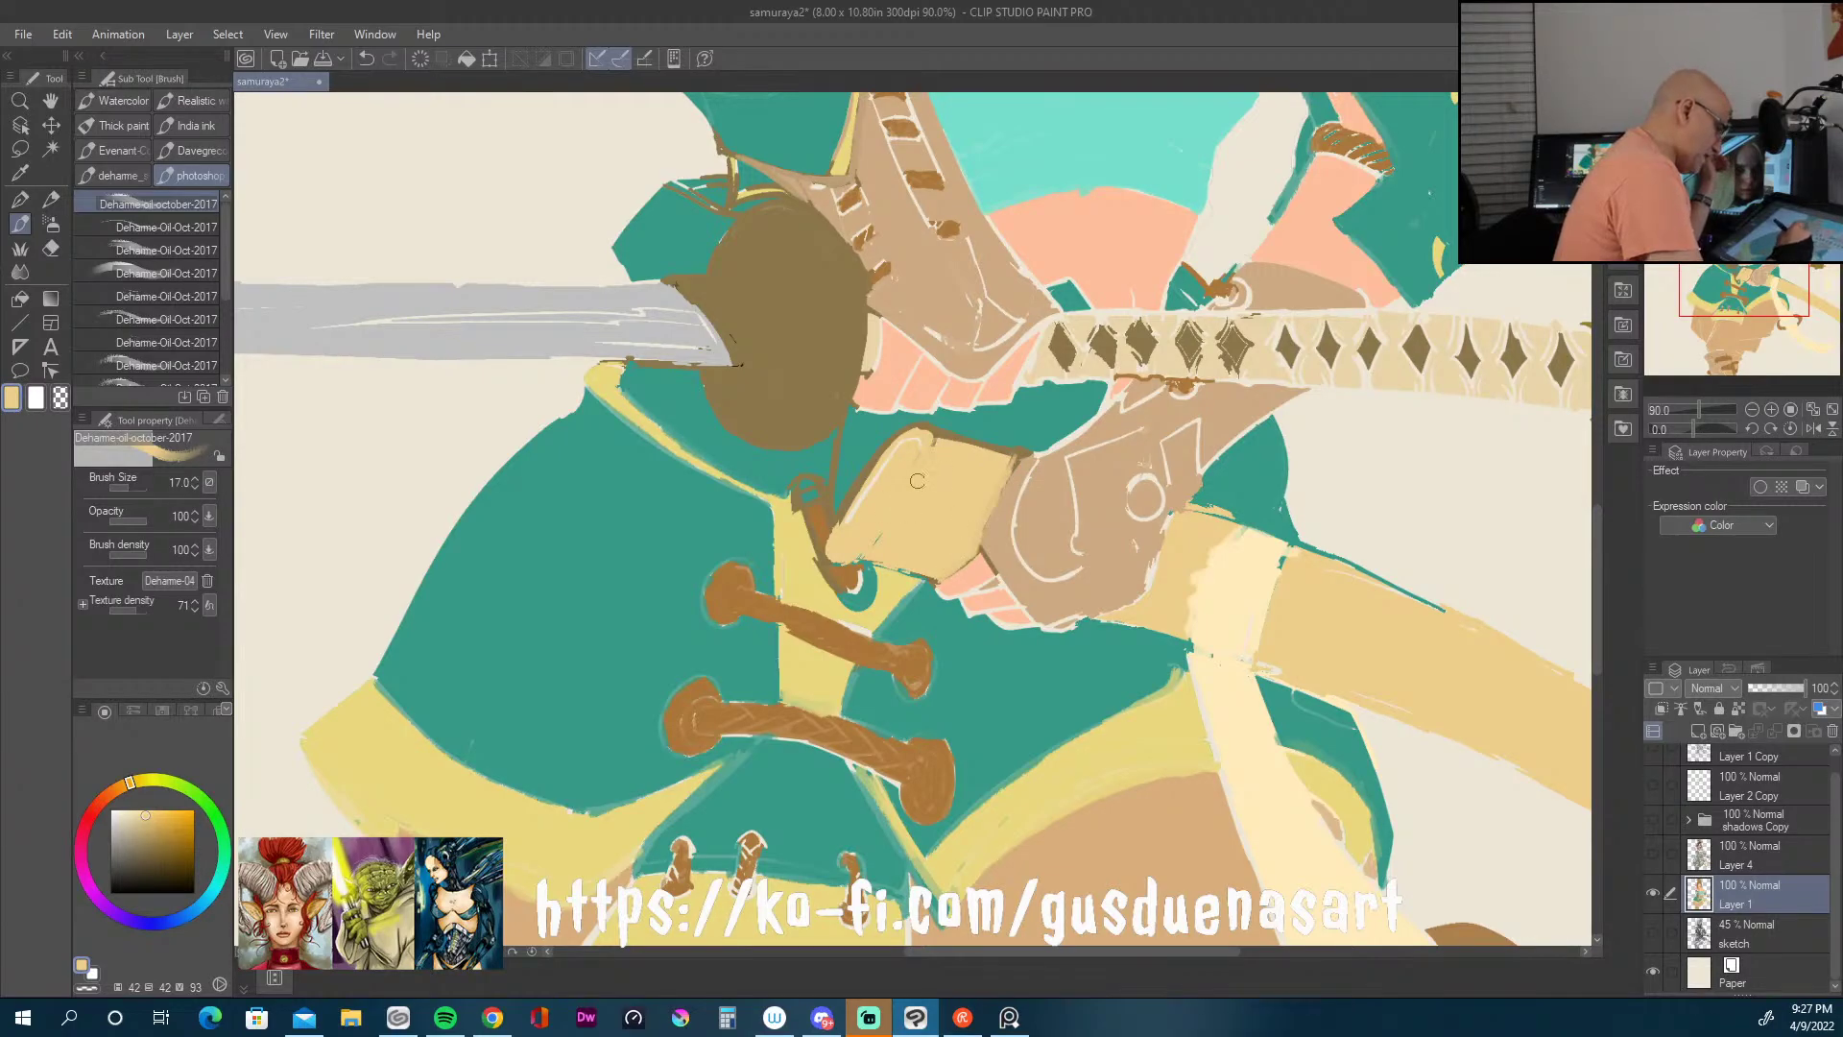
pyautogui.moveTo(912, 437)
pyautogui.mouseDown()
pyautogui.moveTo(855, 509)
pyautogui.moveTo(878, 451)
pyautogui.moveTo(859, 503)
pyautogui.mouseUp()
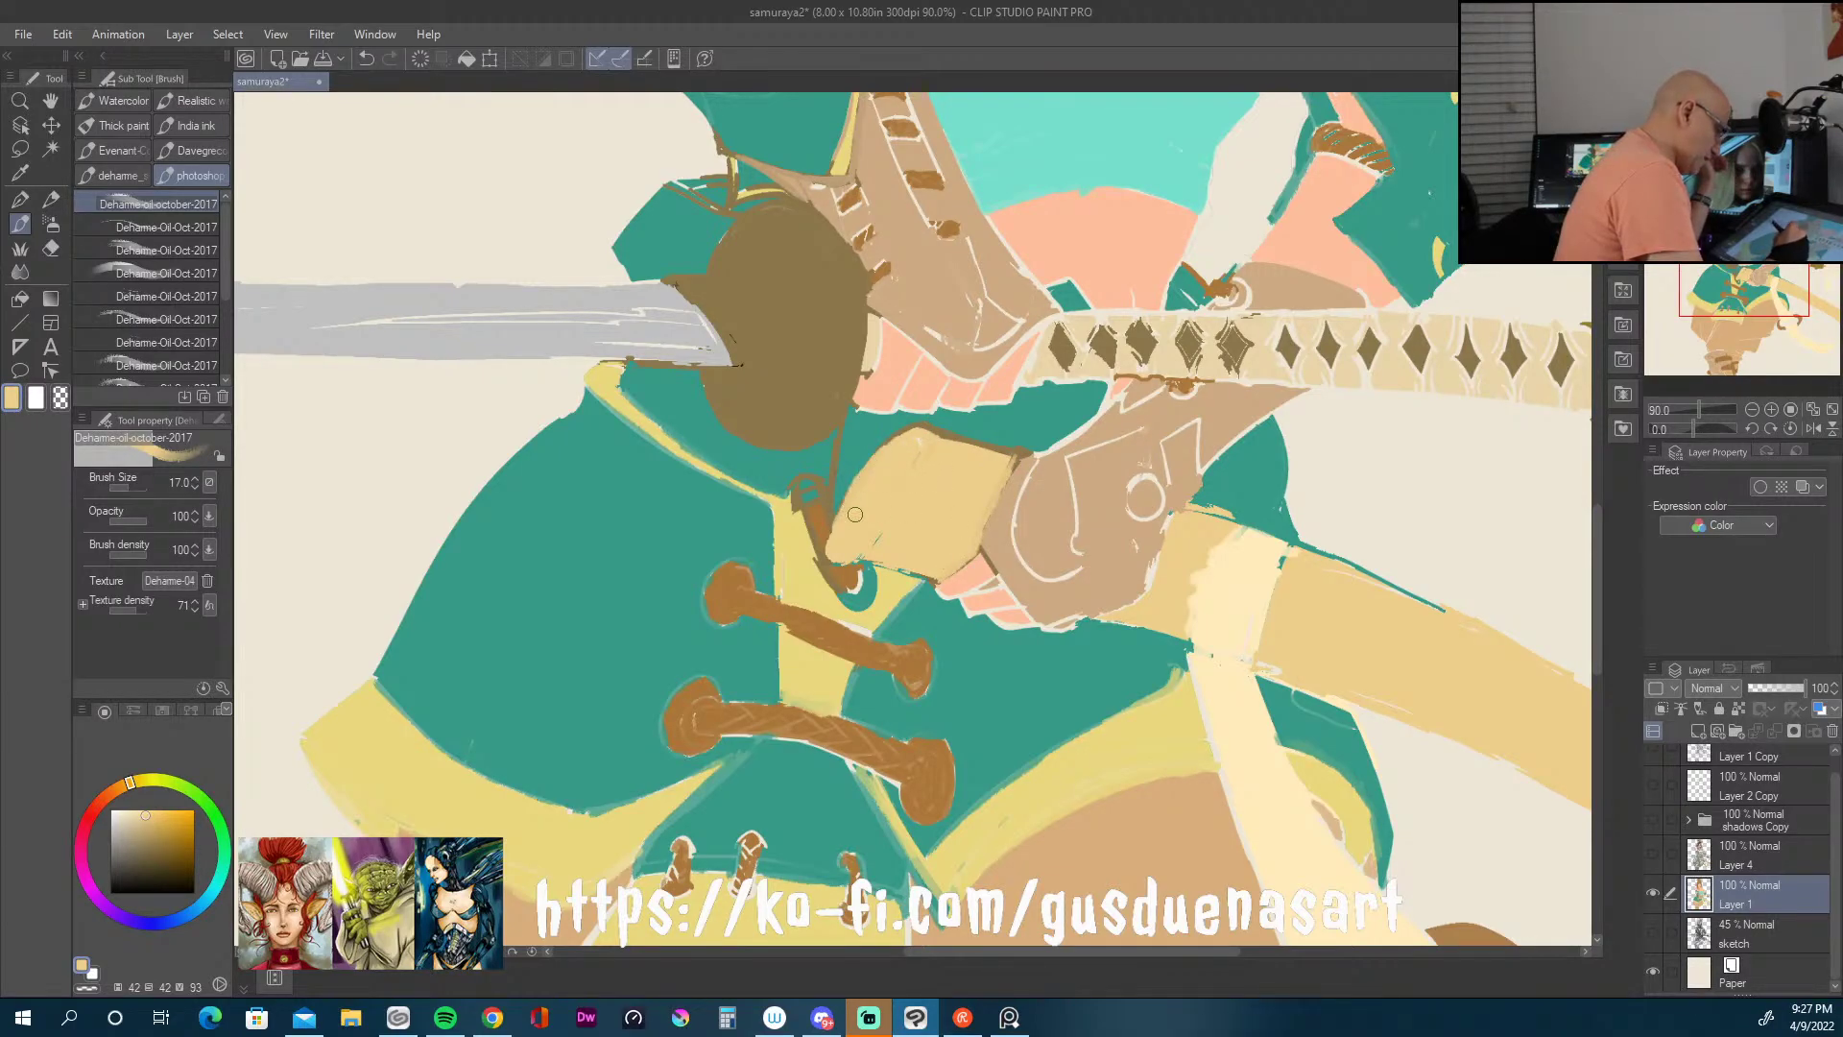
pyautogui.moveTo(914, 438); pyautogui.dragTo(1020, 454)
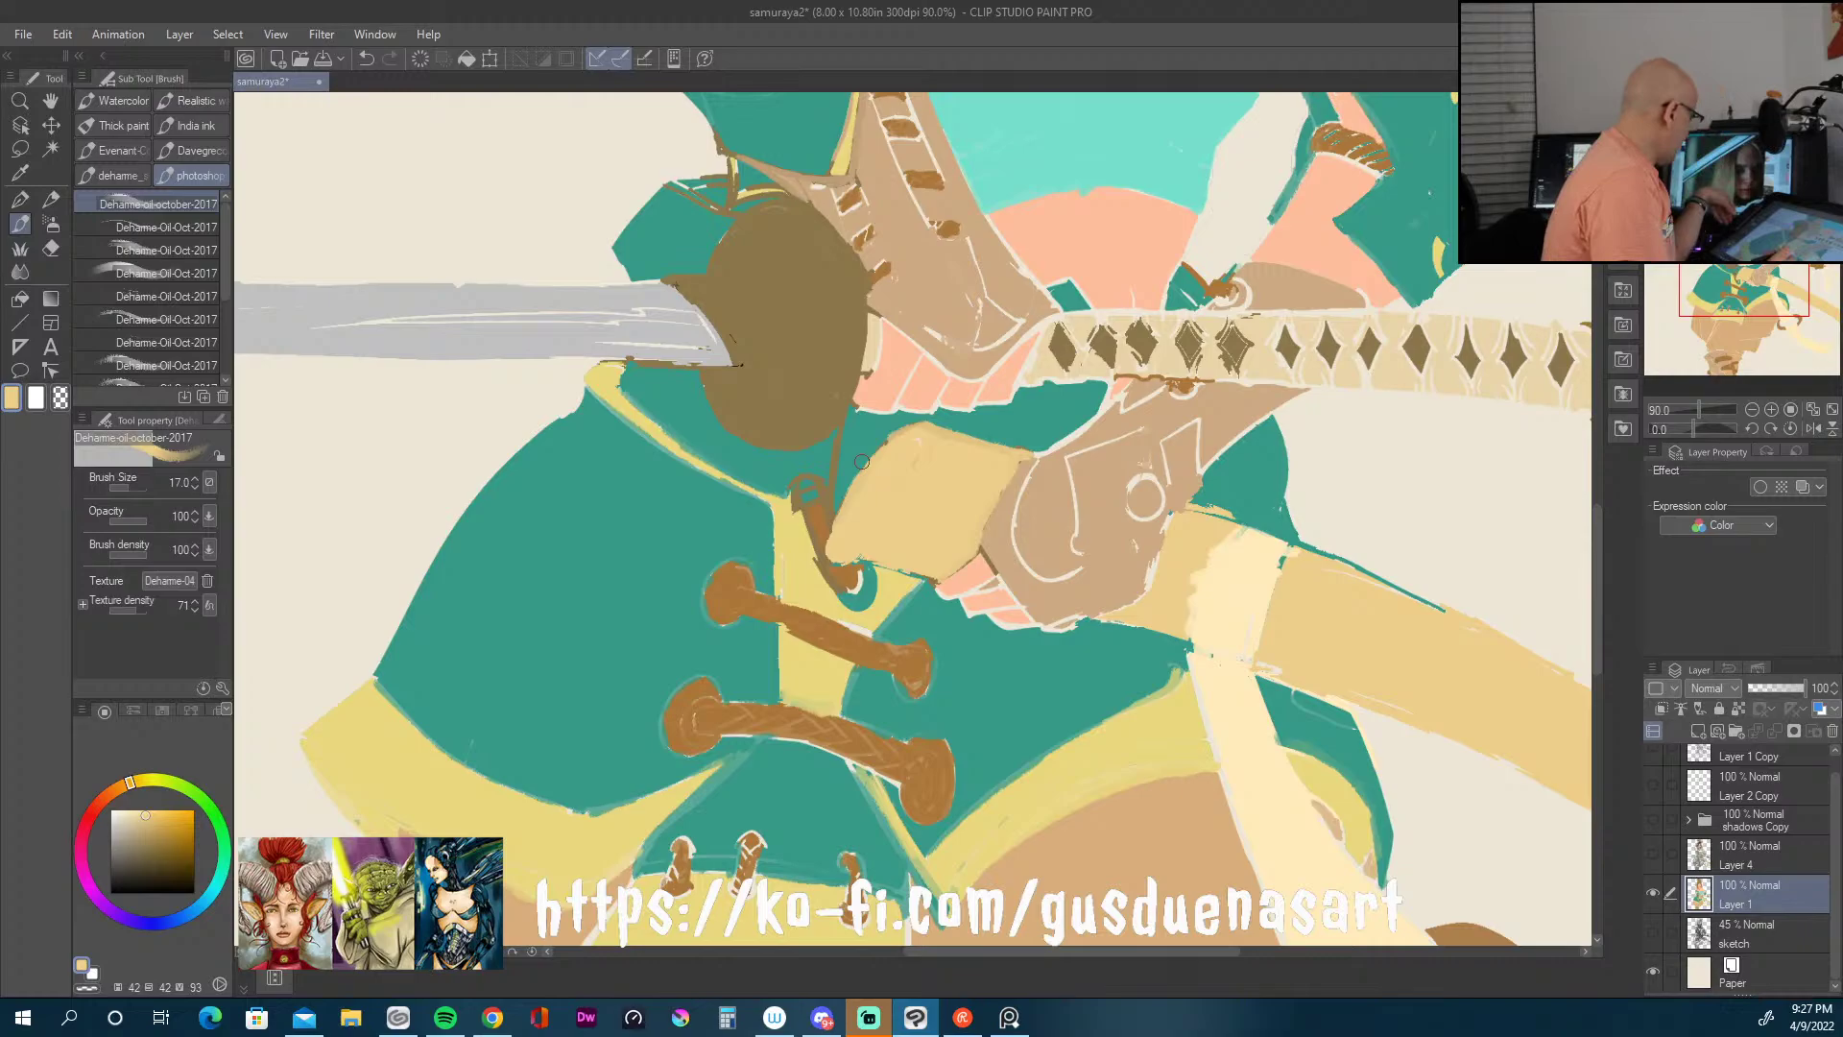
# Step: Fill the pale gaps in the forearm and between the fingers of both hands with the sampled skin pink
pyautogui.keyDown('alt'); pyautogui.click(1091, 257); pyautogui.keyUp('alt')
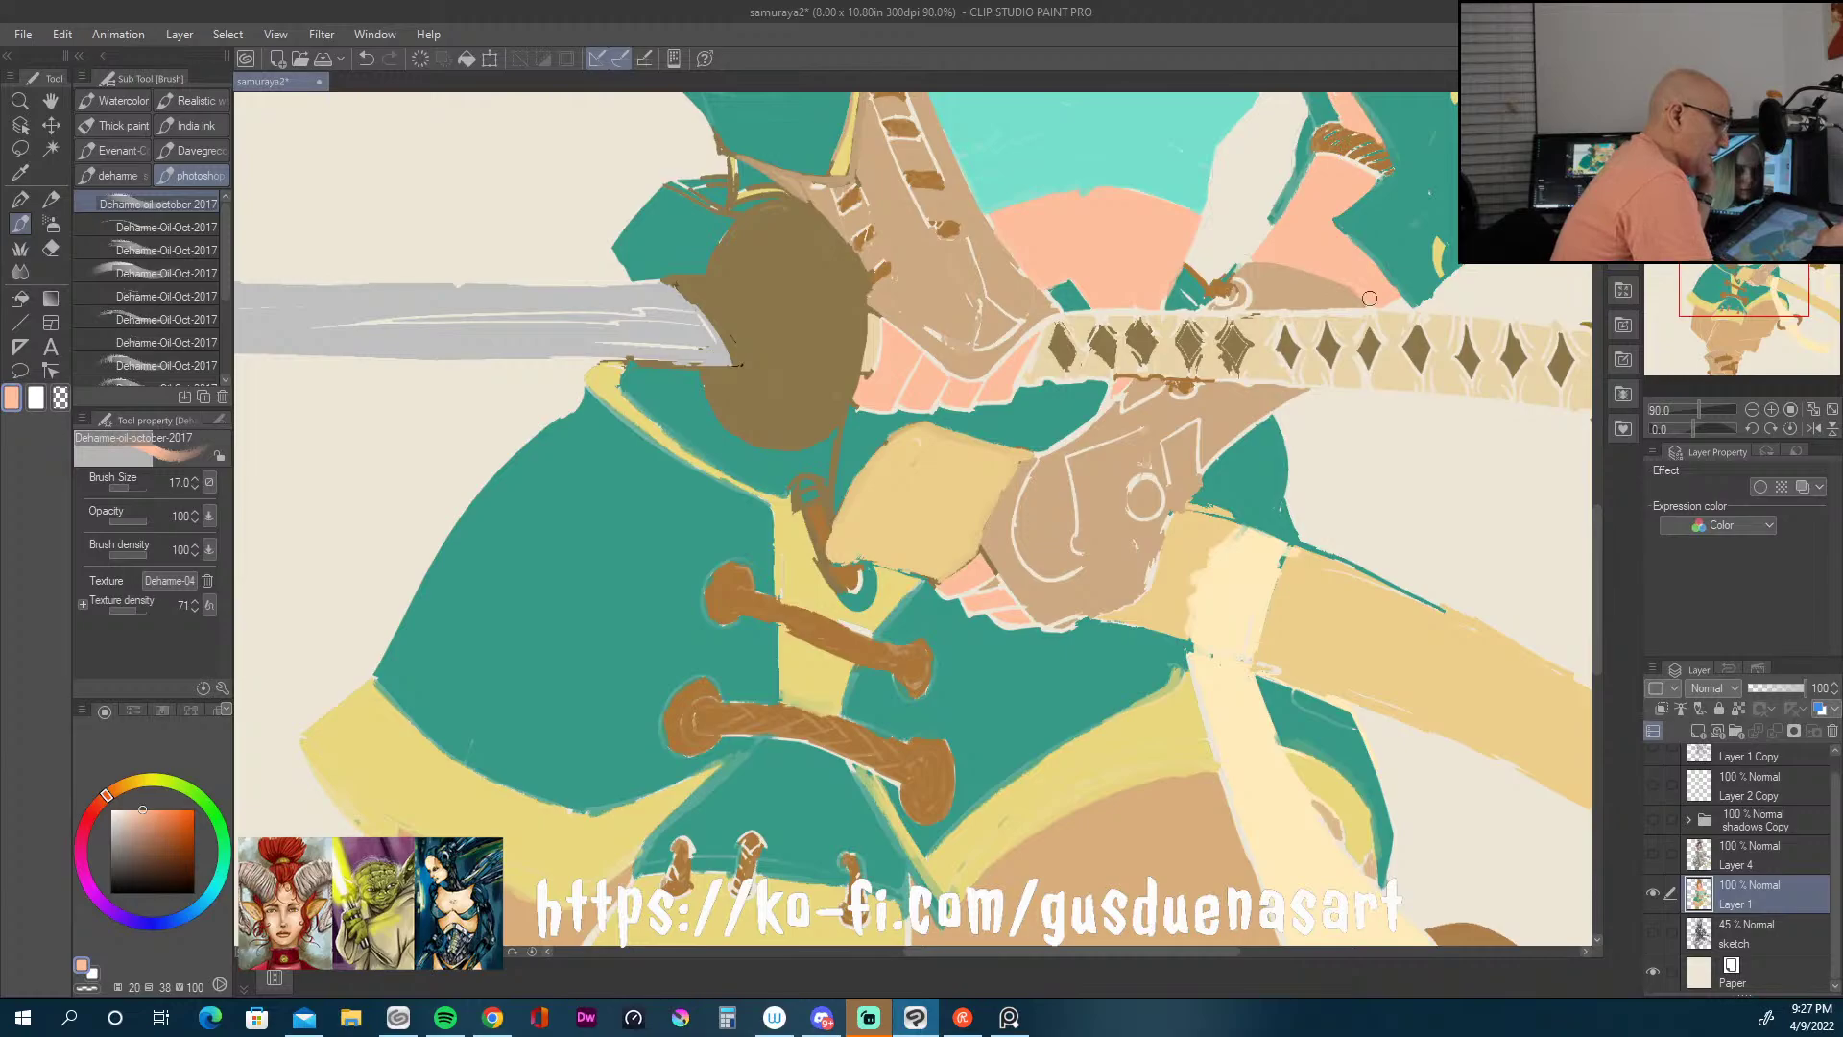
pyautogui.moveTo(1317, 146); pyautogui.dragTo(1377, 169)
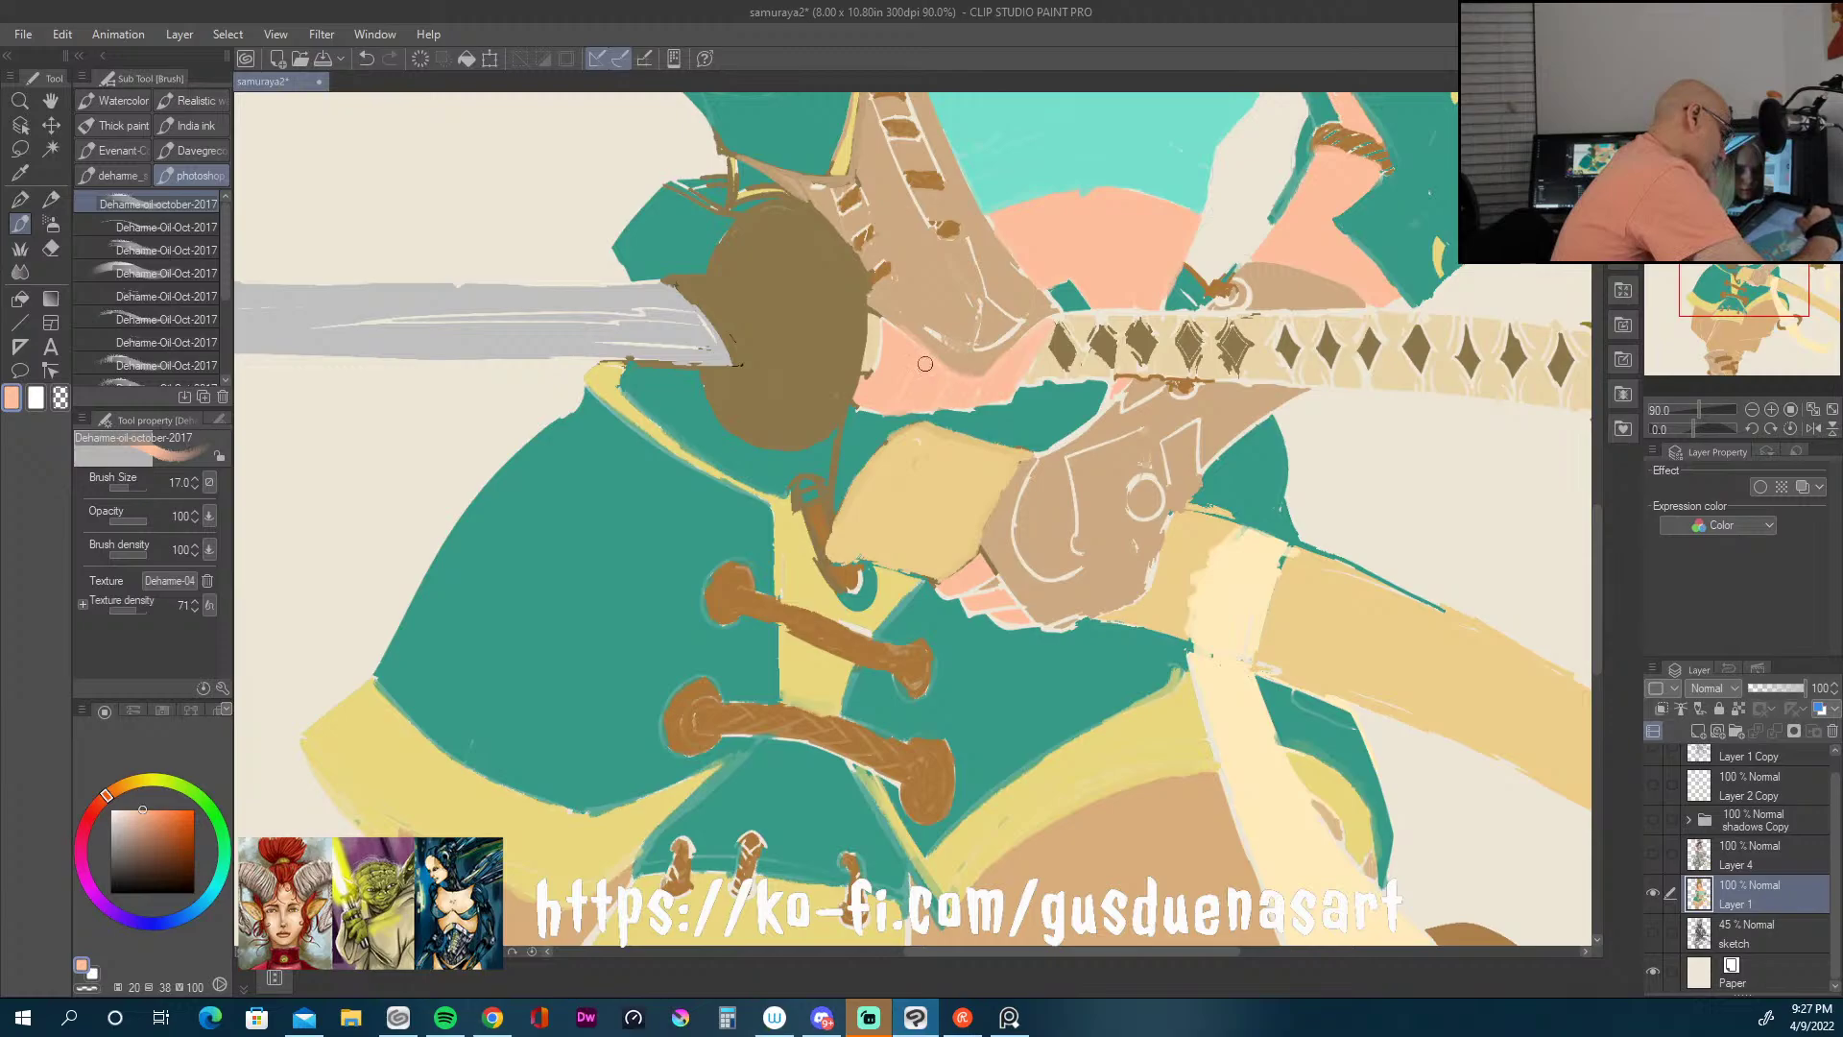
pyautogui.moveTo(989, 579)
pyautogui.mouseDown()
pyautogui.moveTo(1008, 619)
pyautogui.moveTo(1061, 624)
pyautogui.moveTo(955, 592)
pyautogui.moveTo(1000, 573)
pyautogui.mouseUp()
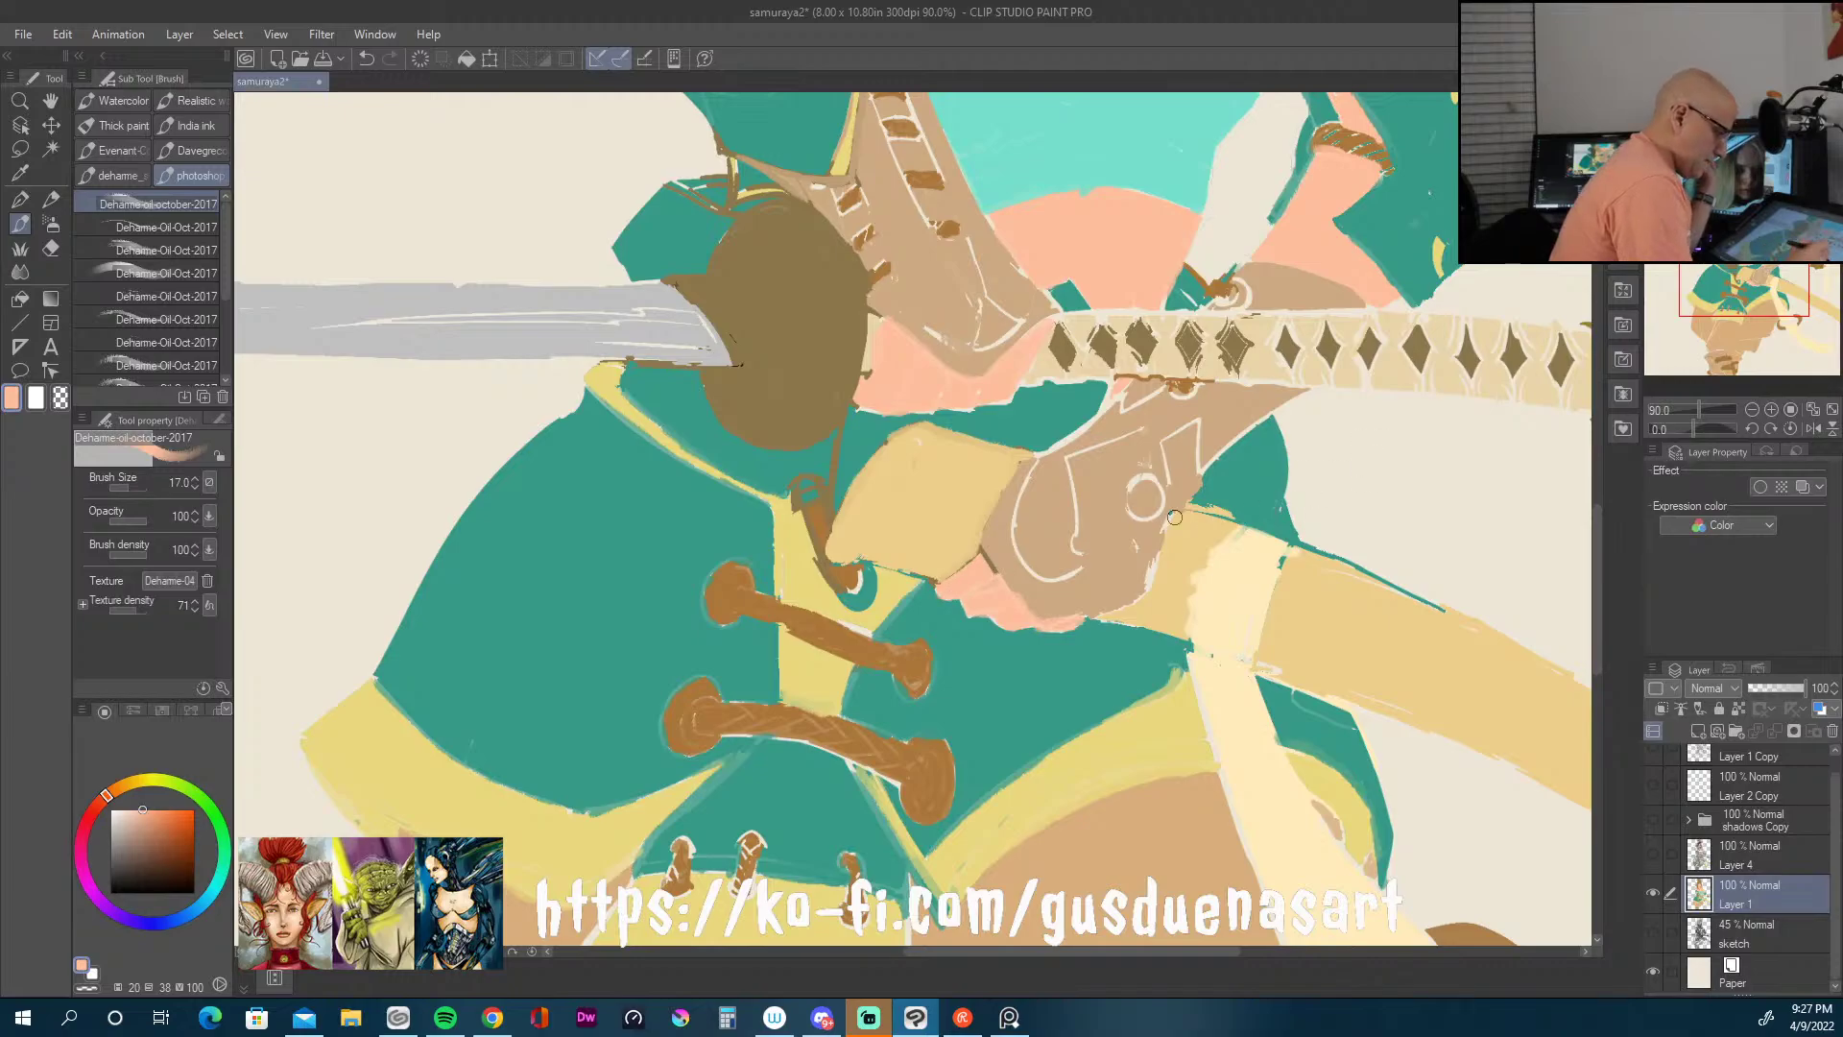
# Step: Paint over the pale lines and edge gaps of the trousers, including the patch beside the hanging sash, with the sampled tan
pyautogui.moveTo(1597, 595); pyautogui.dragTo(1589, 679)
pyautogui.keyDown('alt'); pyautogui.click(912, 642); pyautogui.keyUp('alt')
pyautogui.moveTo(633, 643)
pyautogui.mouseDown()
pyautogui.moveTo(562, 775)
pyautogui.moveTo(615, 601)
pyautogui.moveTo(586, 688)
pyautogui.moveTo(624, 589)
pyautogui.moveTo(661, 585)
pyautogui.moveTo(528, 811)
pyautogui.moveTo(532, 885)
pyautogui.moveTo(496, 793)
pyautogui.moveTo(464, 775)
pyautogui.moveTo(445, 609)
pyautogui.mouseUp()
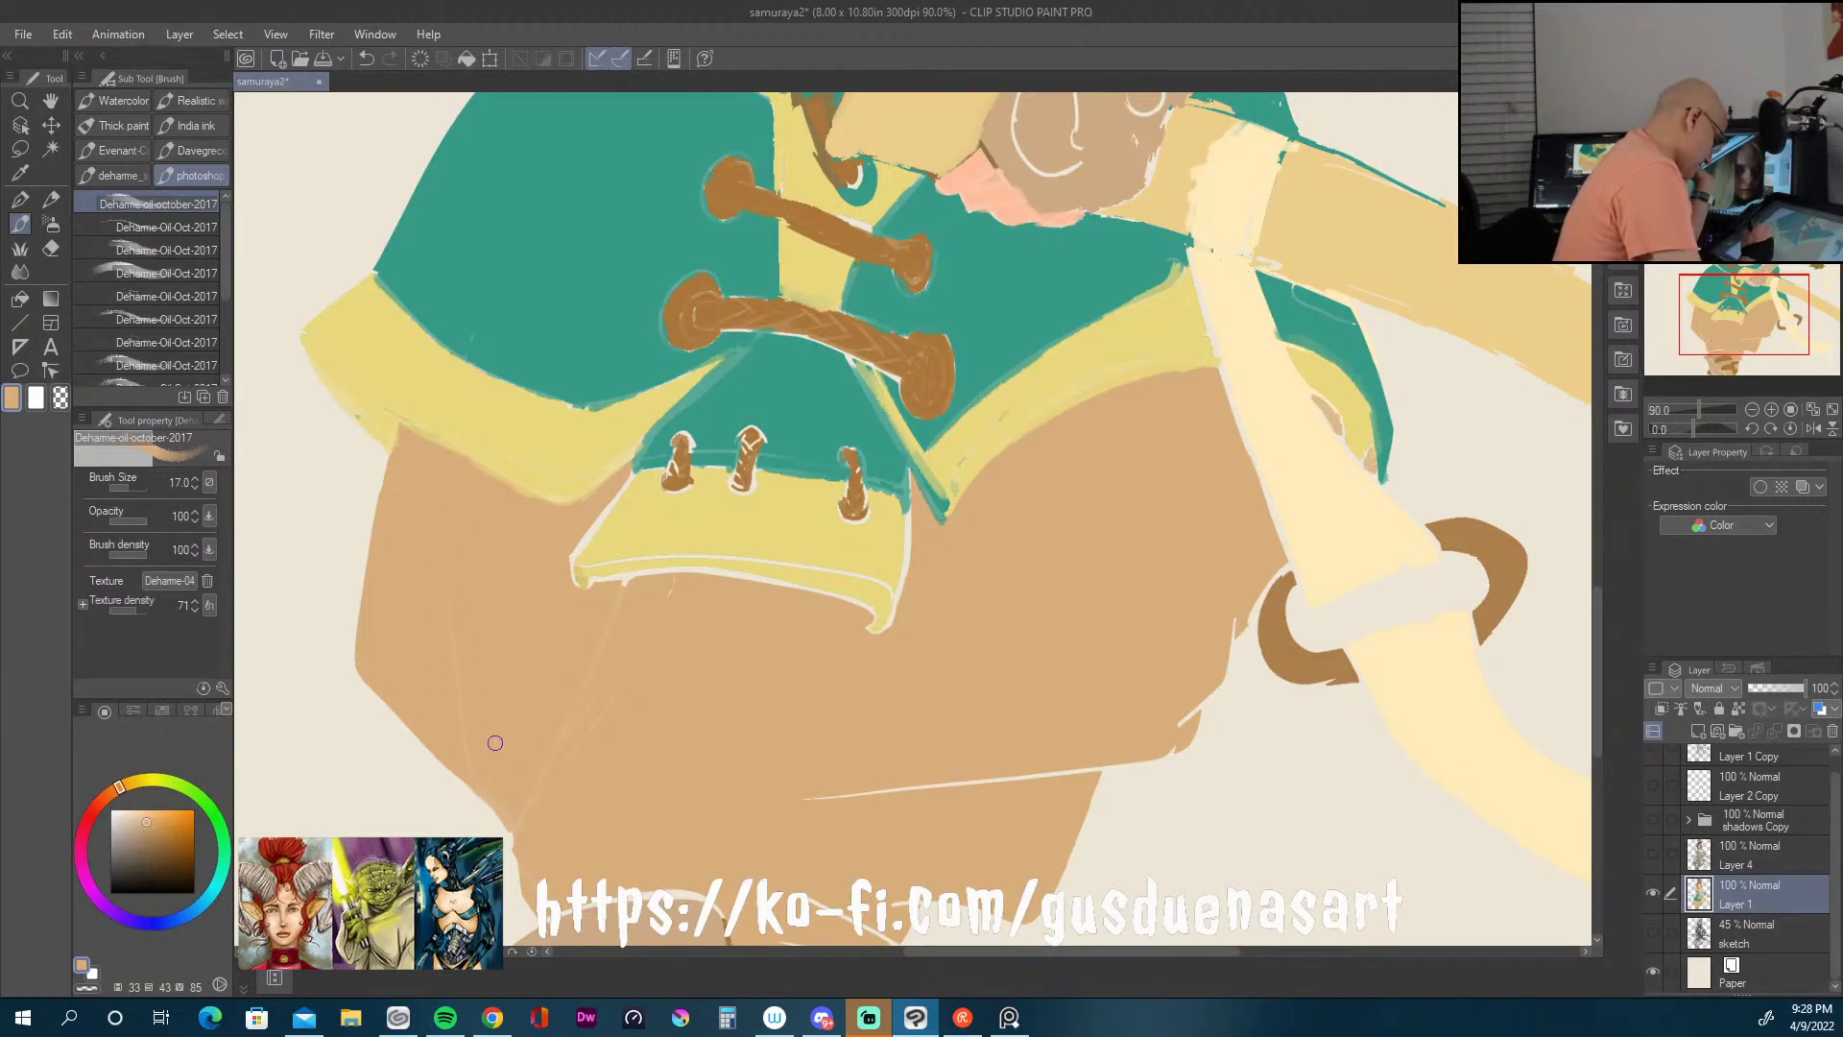
pyautogui.moveTo(848, 782)
pyautogui.mouseDown()
pyautogui.moveTo(972, 780)
pyautogui.moveTo(869, 796)
pyautogui.moveTo(1088, 757)
pyautogui.mouseUp()
pyautogui.moveTo(1191, 701); pyautogui.dragTo(1300, 494)
pyautogui.moveTo(1238, 375); pyautogui.dragTo(1268, 526)
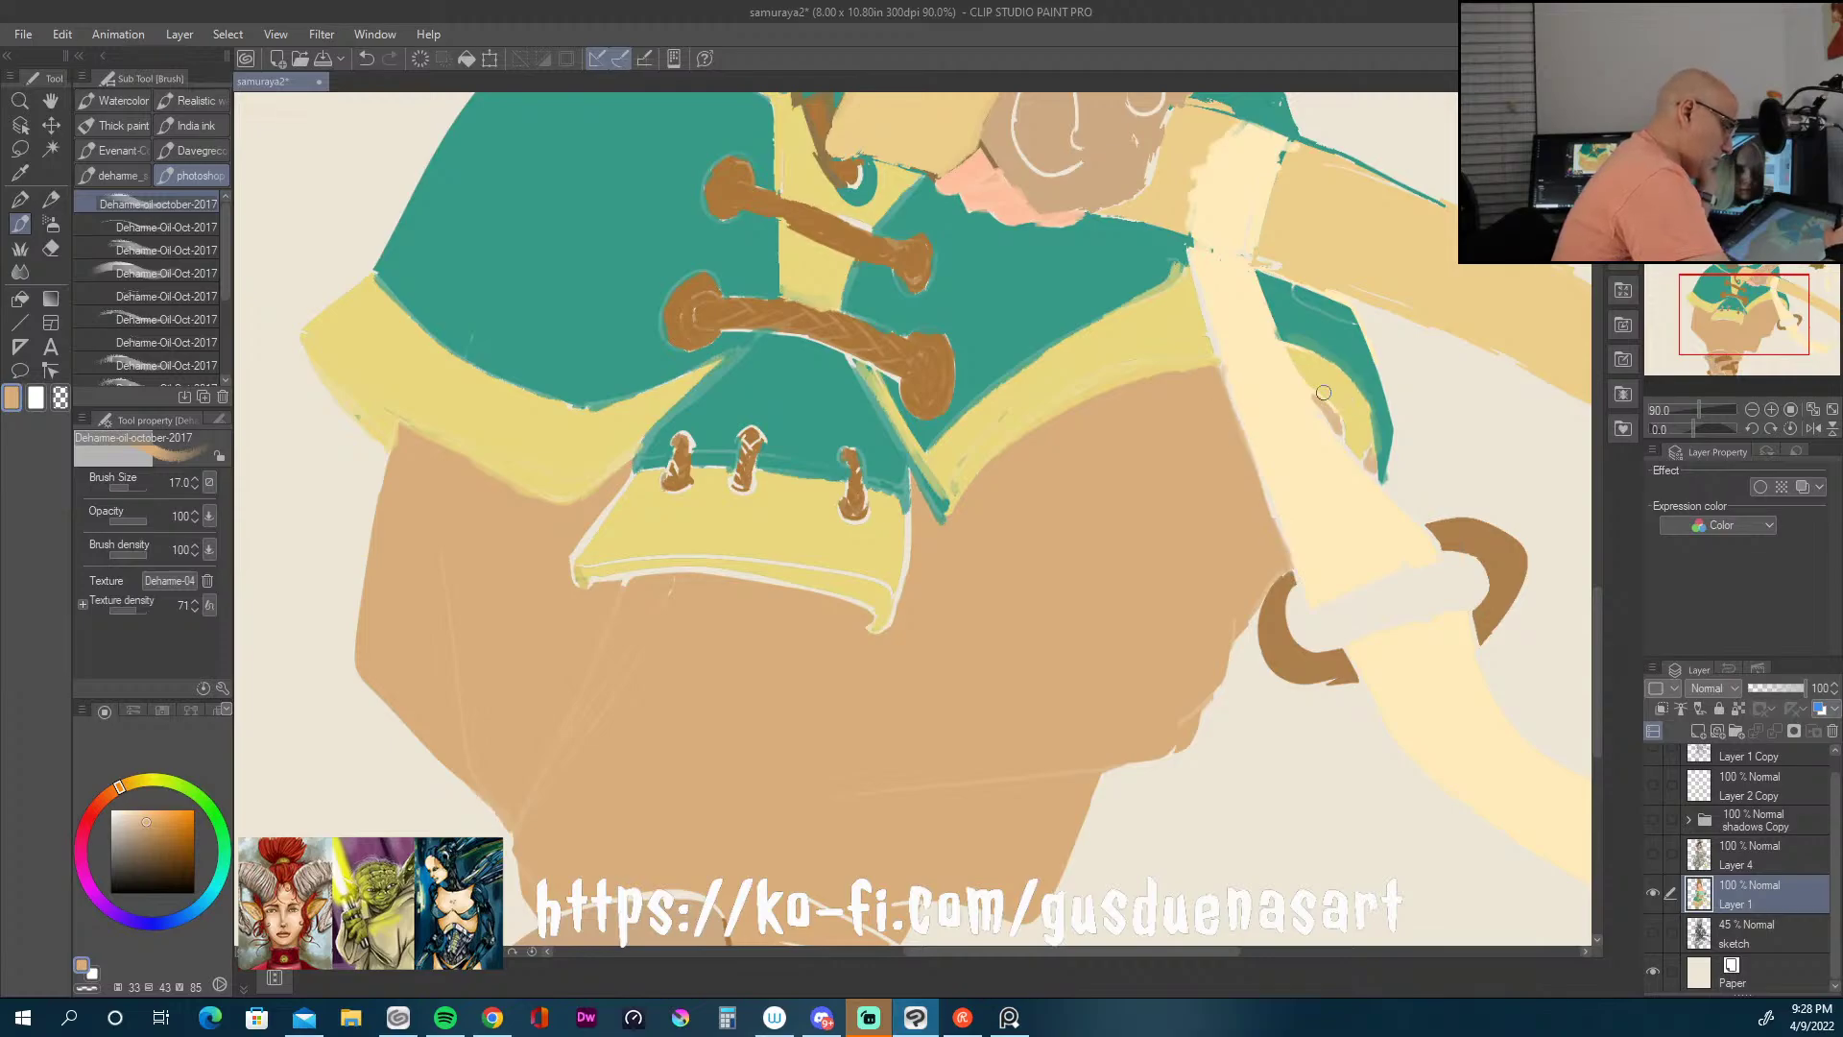
pyautogui.moveTo(1323, 401)
pyautogui.mouseDown()
pyautogui.moveTo(1372, 472)
pyautogui.moveTo(1369, 423)
pyautogui.mouseUp()
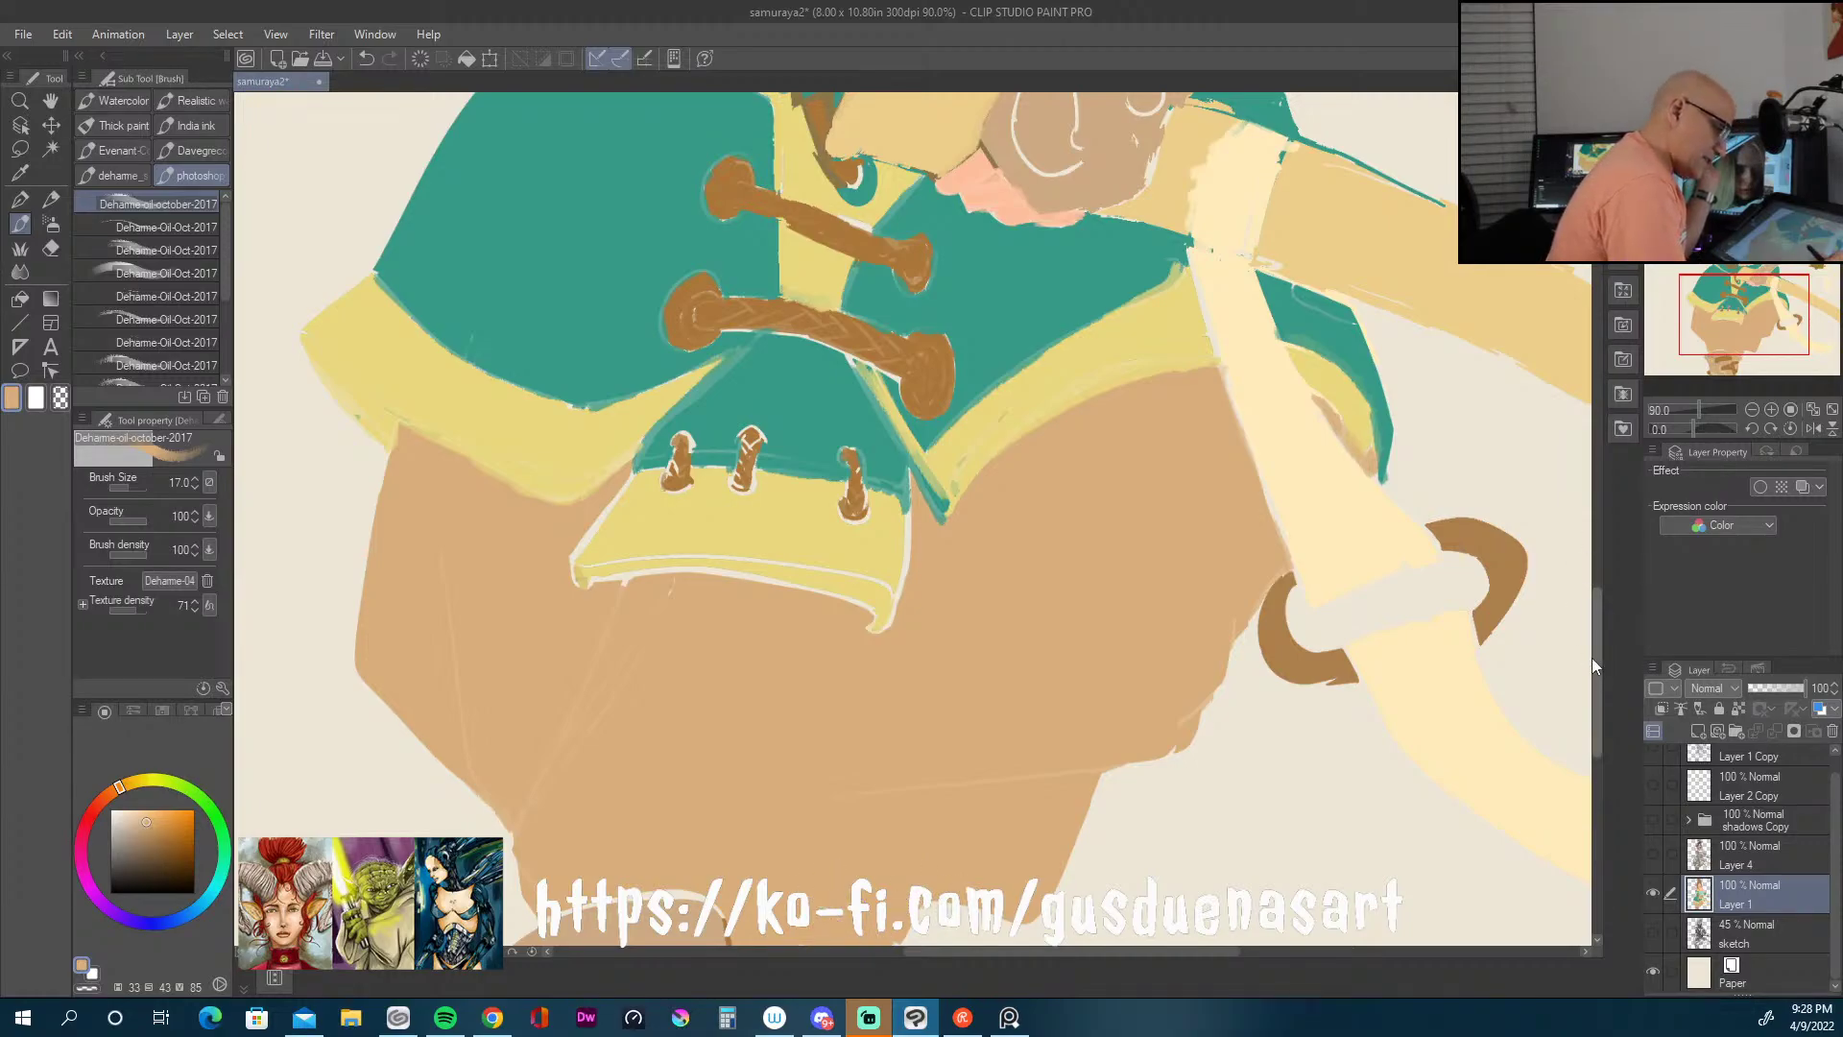
# Step: Cover the pale and brown outlines of the knee guard with tan and fill the gap in its strap with sampled brown
pyautogui.scroll(-5, 1592, 658)
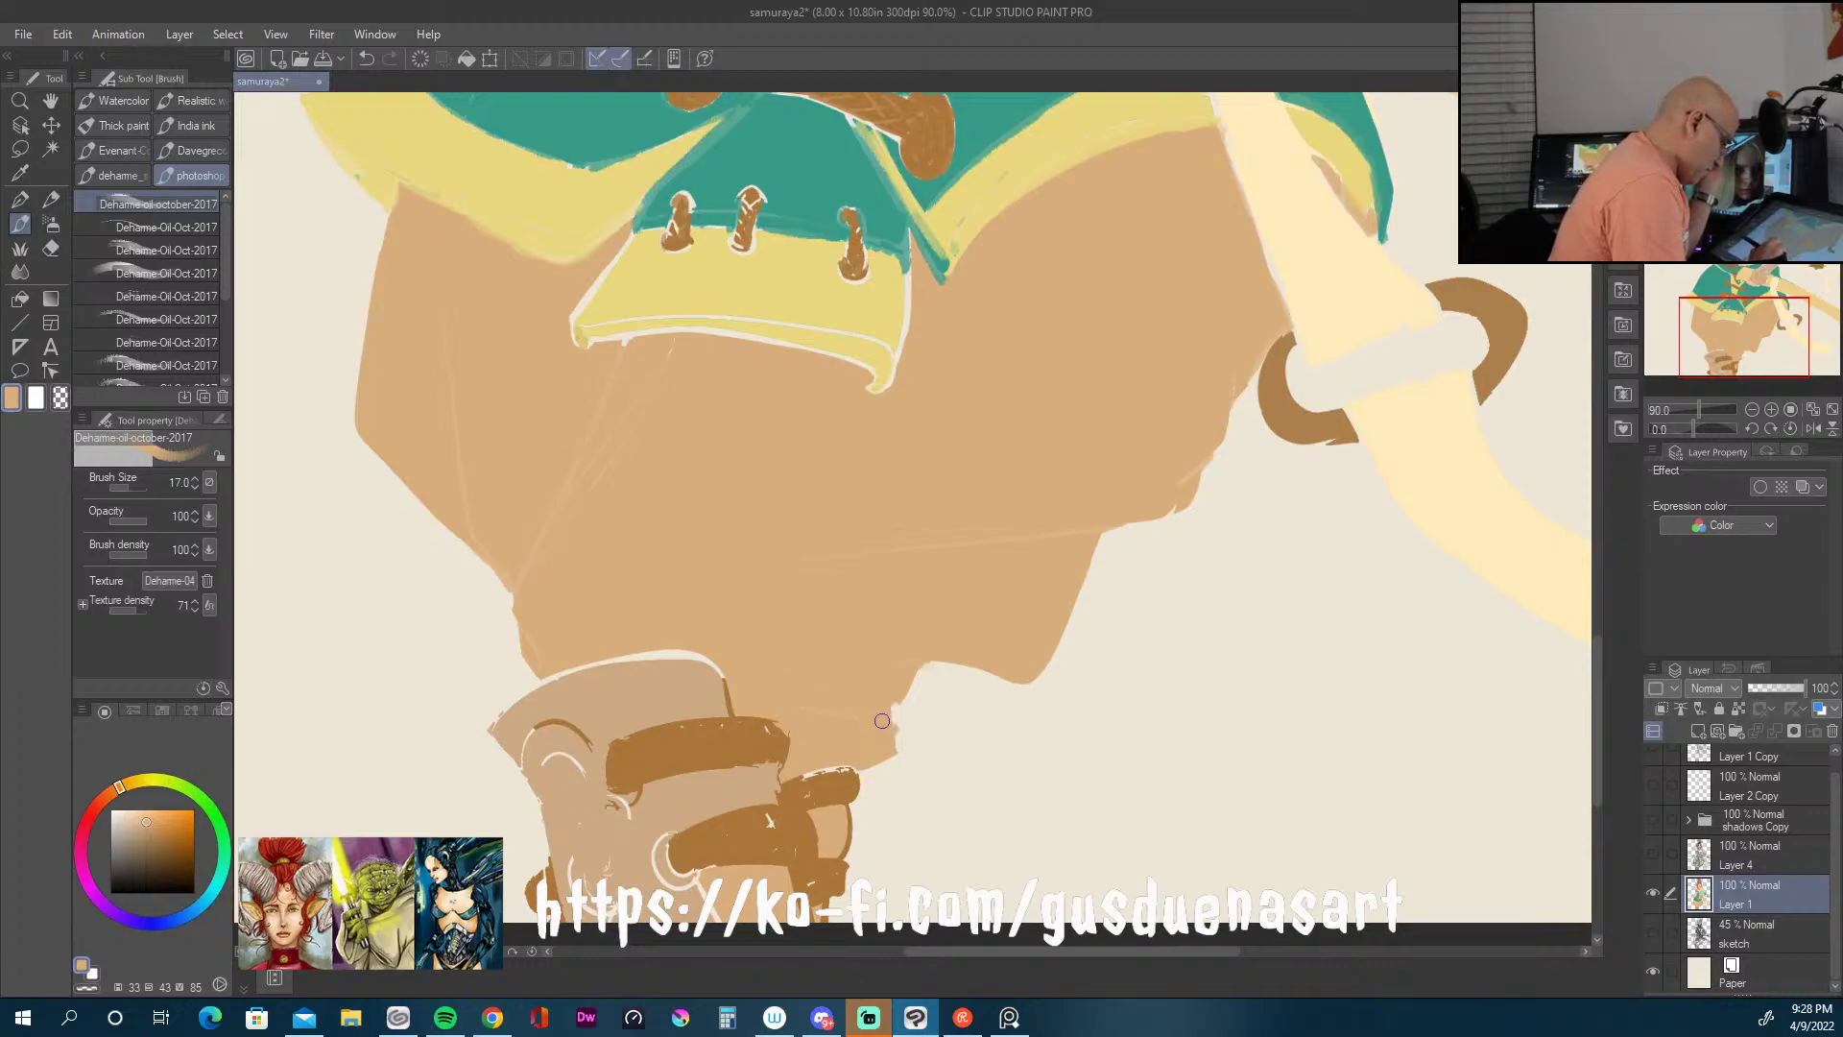
pyautogui.moveTo(561, 675); pyautogui.dragTo(725, 668)
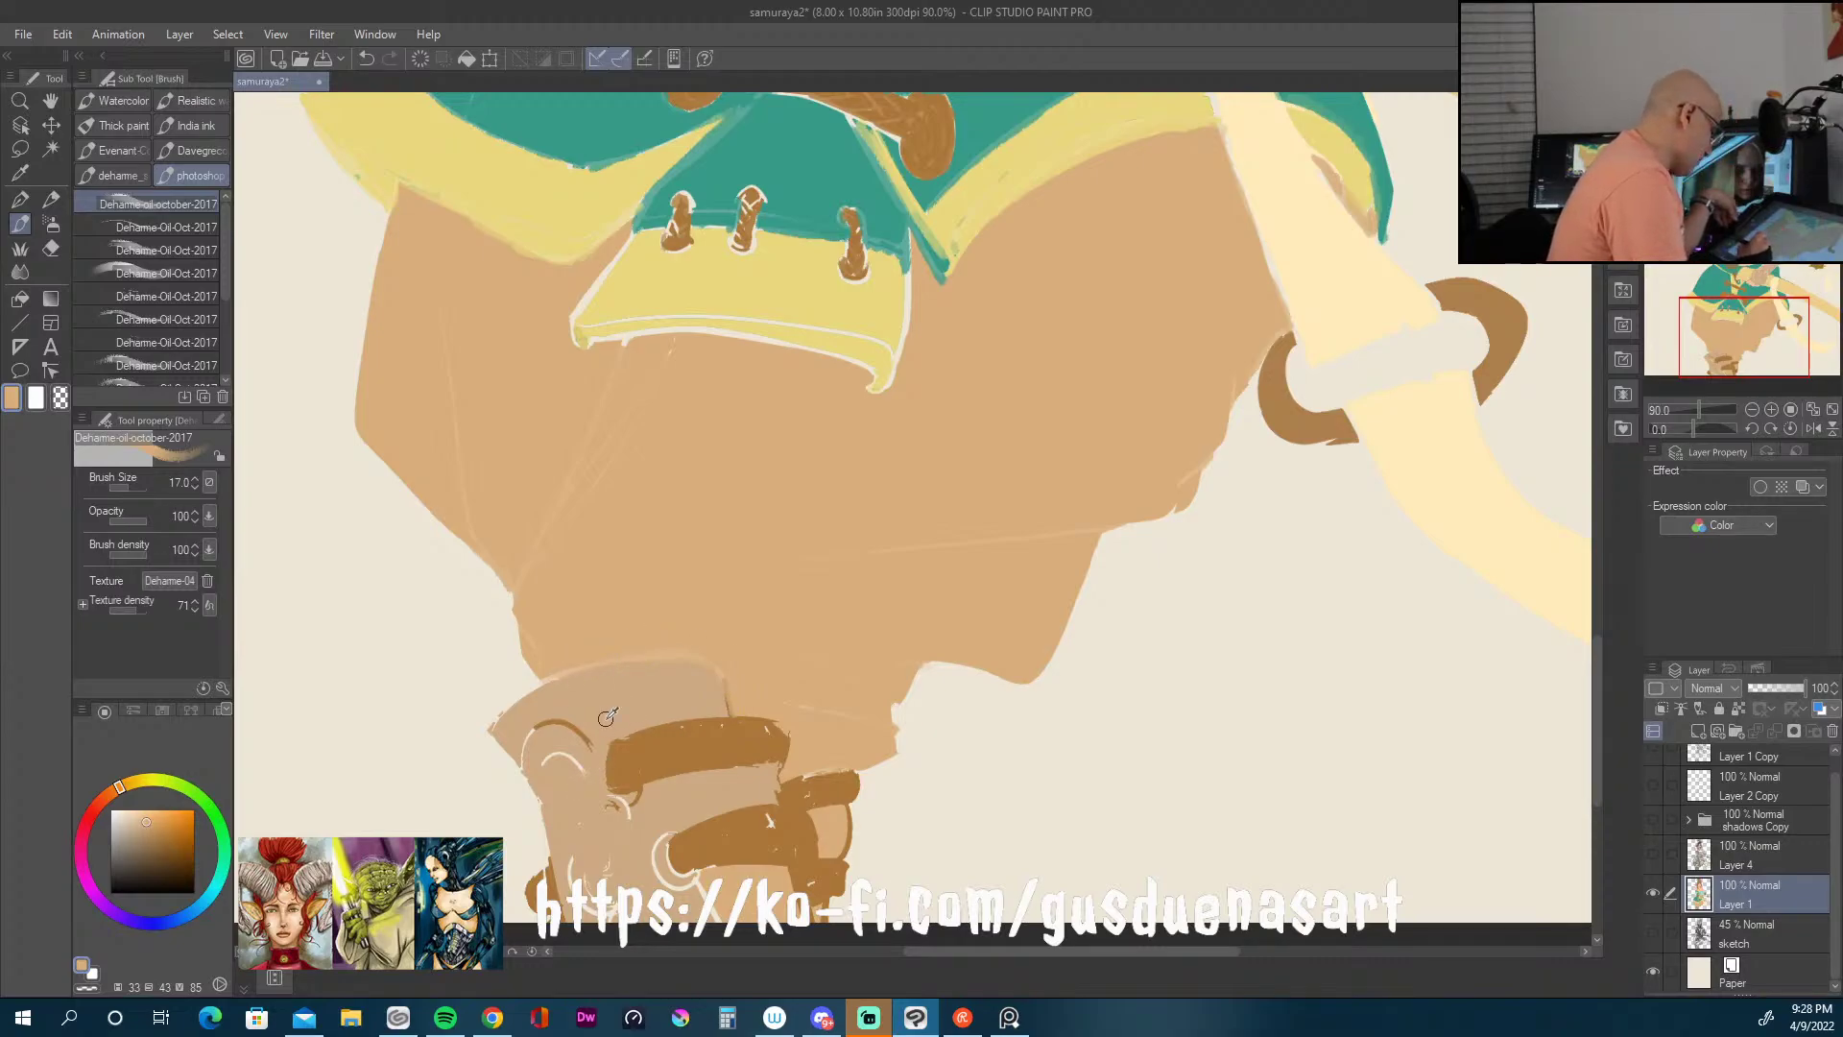
pyautogui.moveTo(557, 712)
pyautogui.mouseDown()
pyautogui.moveTo(534, 731)
pyautogui.moveTo(587, 747)
pyautogui.mouseUp()
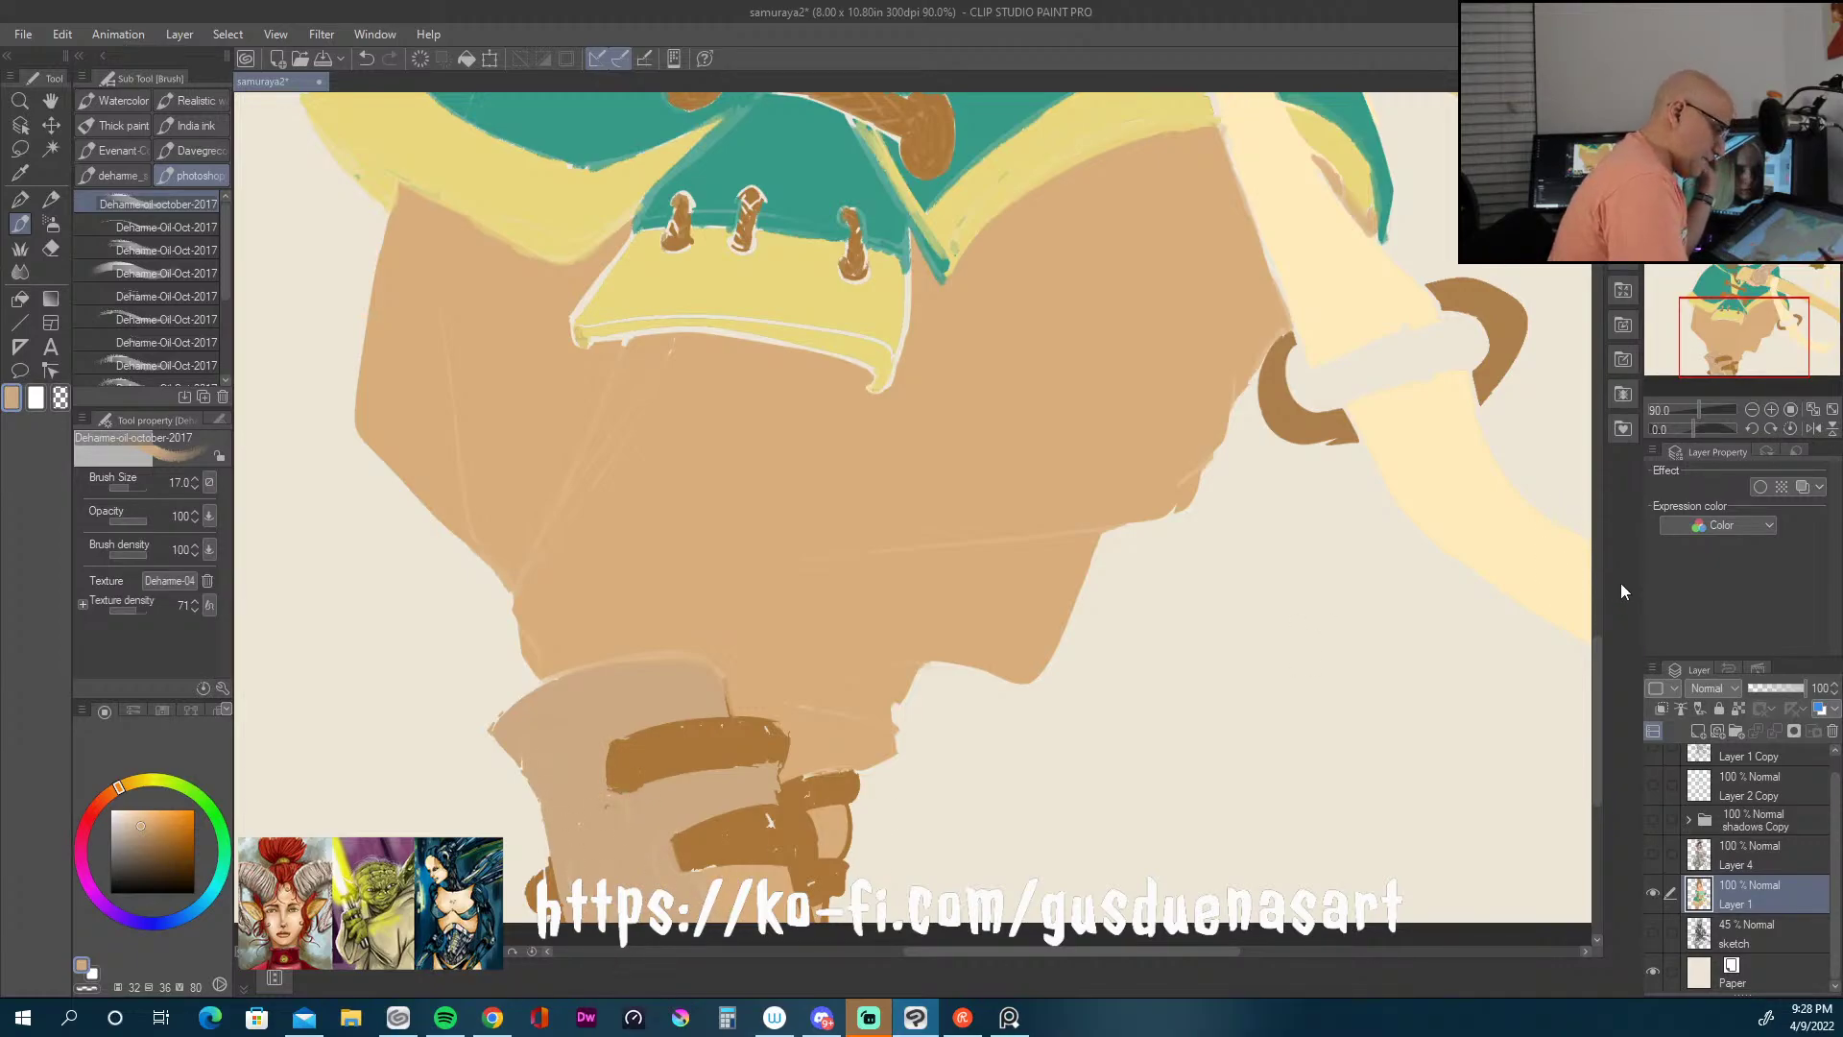
pyautogui.moveTo(845, 813); pyautogui.dragTo(838, 847)
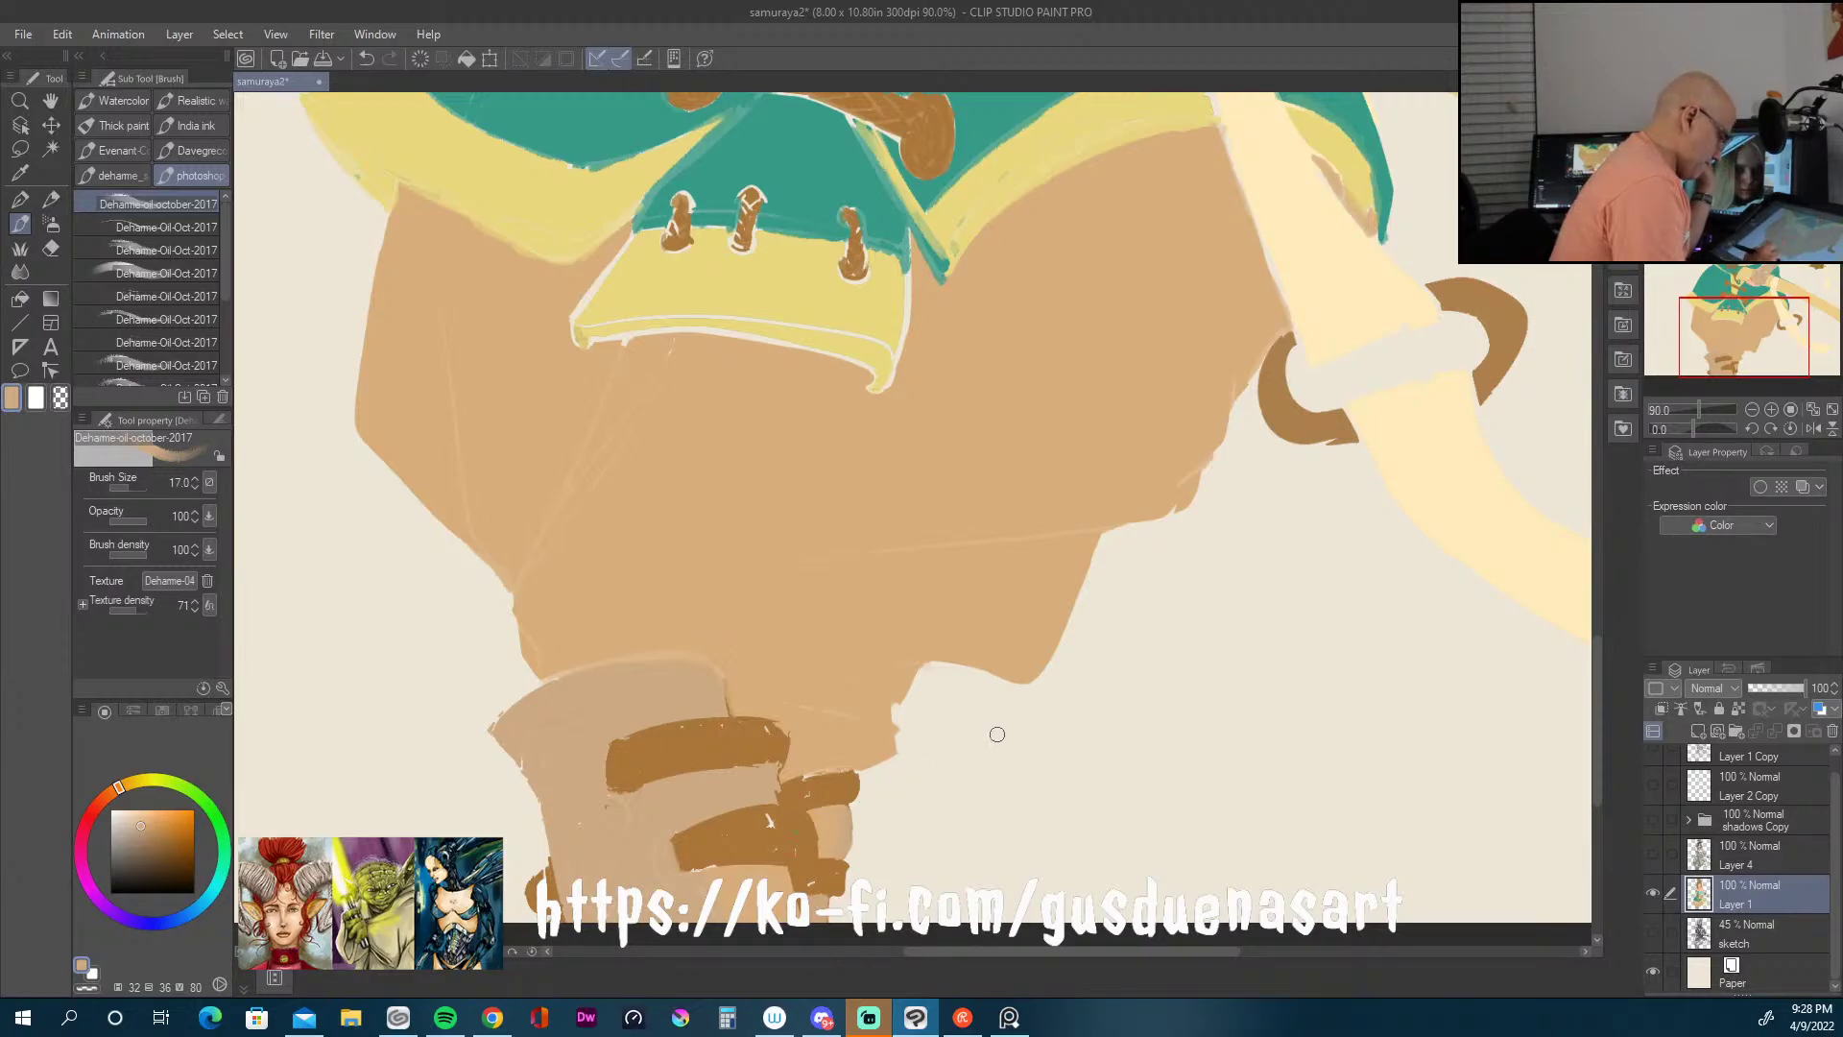
pyautogui.keyDown('alt'); pyautogui.click(738, 737); pyautogui.keyUp('alt')
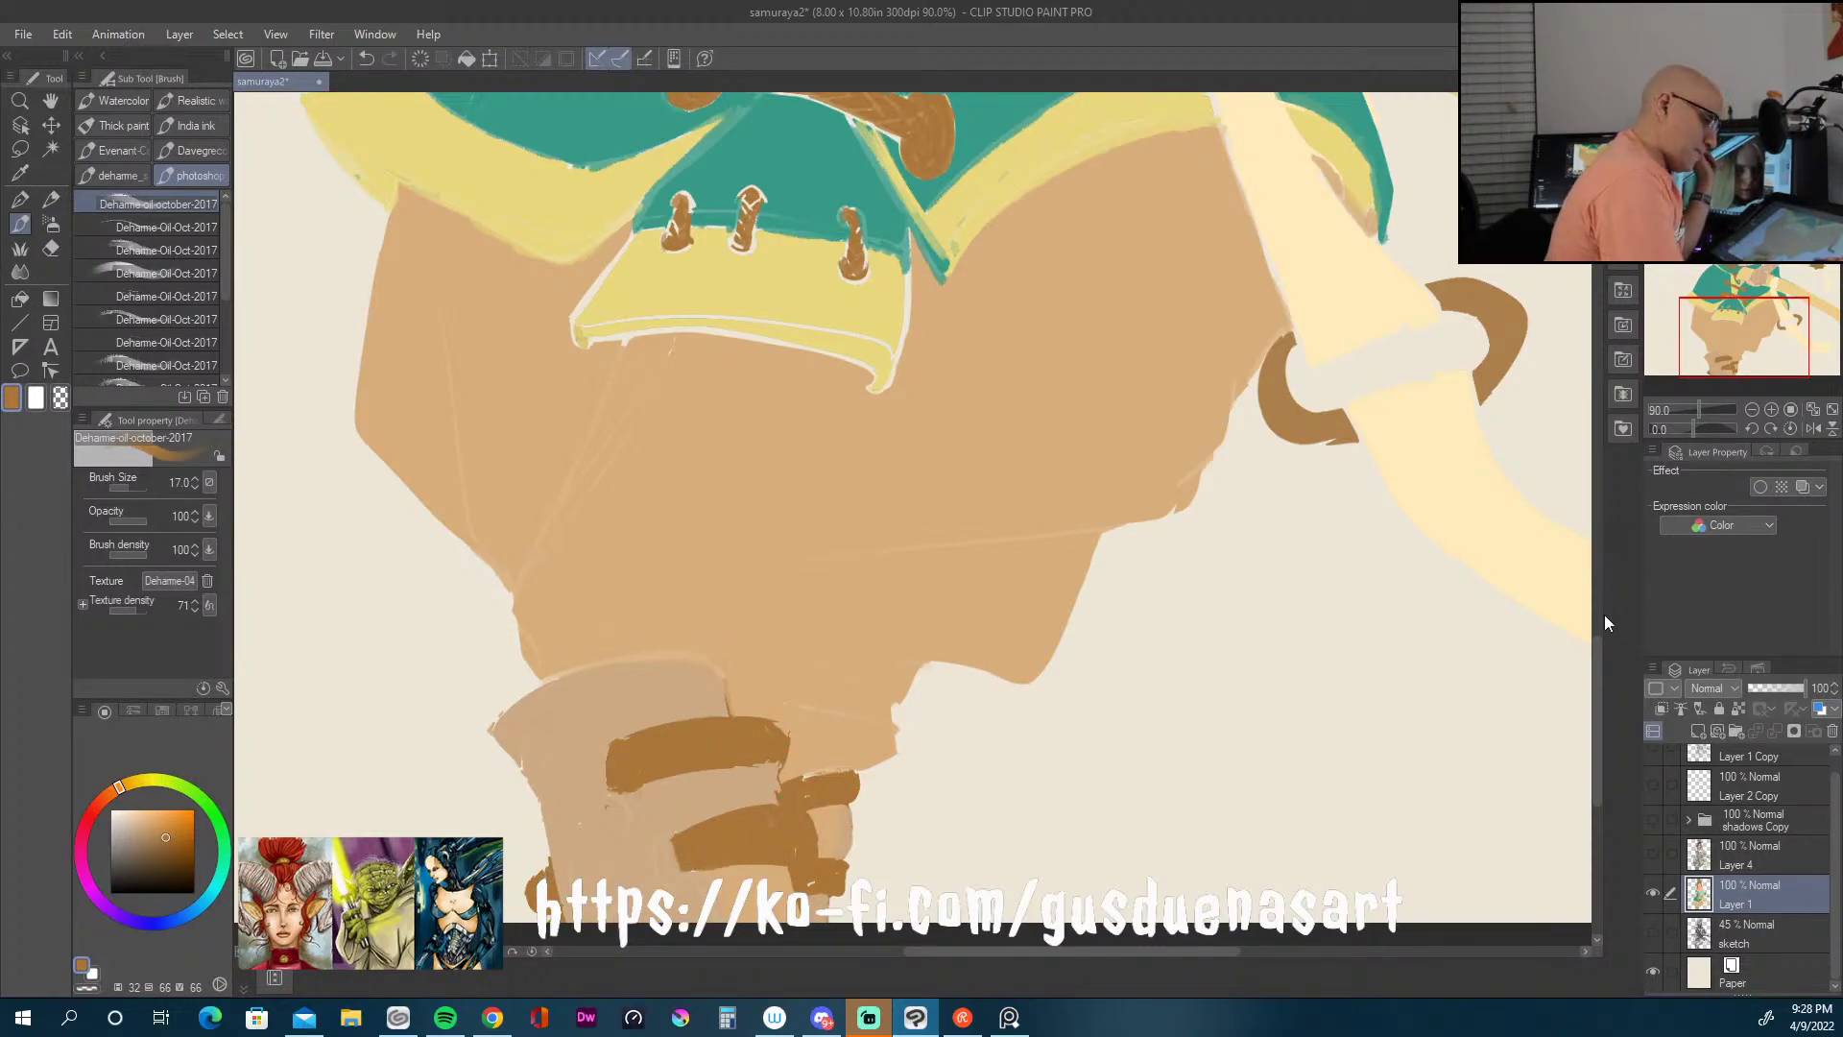
# Step: Paint over the pale outline and inner line of the yellow flap below the small green panel with its sampled yellow
pyautogui.scroll(5, 1604, 614)
pyautogui.scroll(-2, 1609, 572)
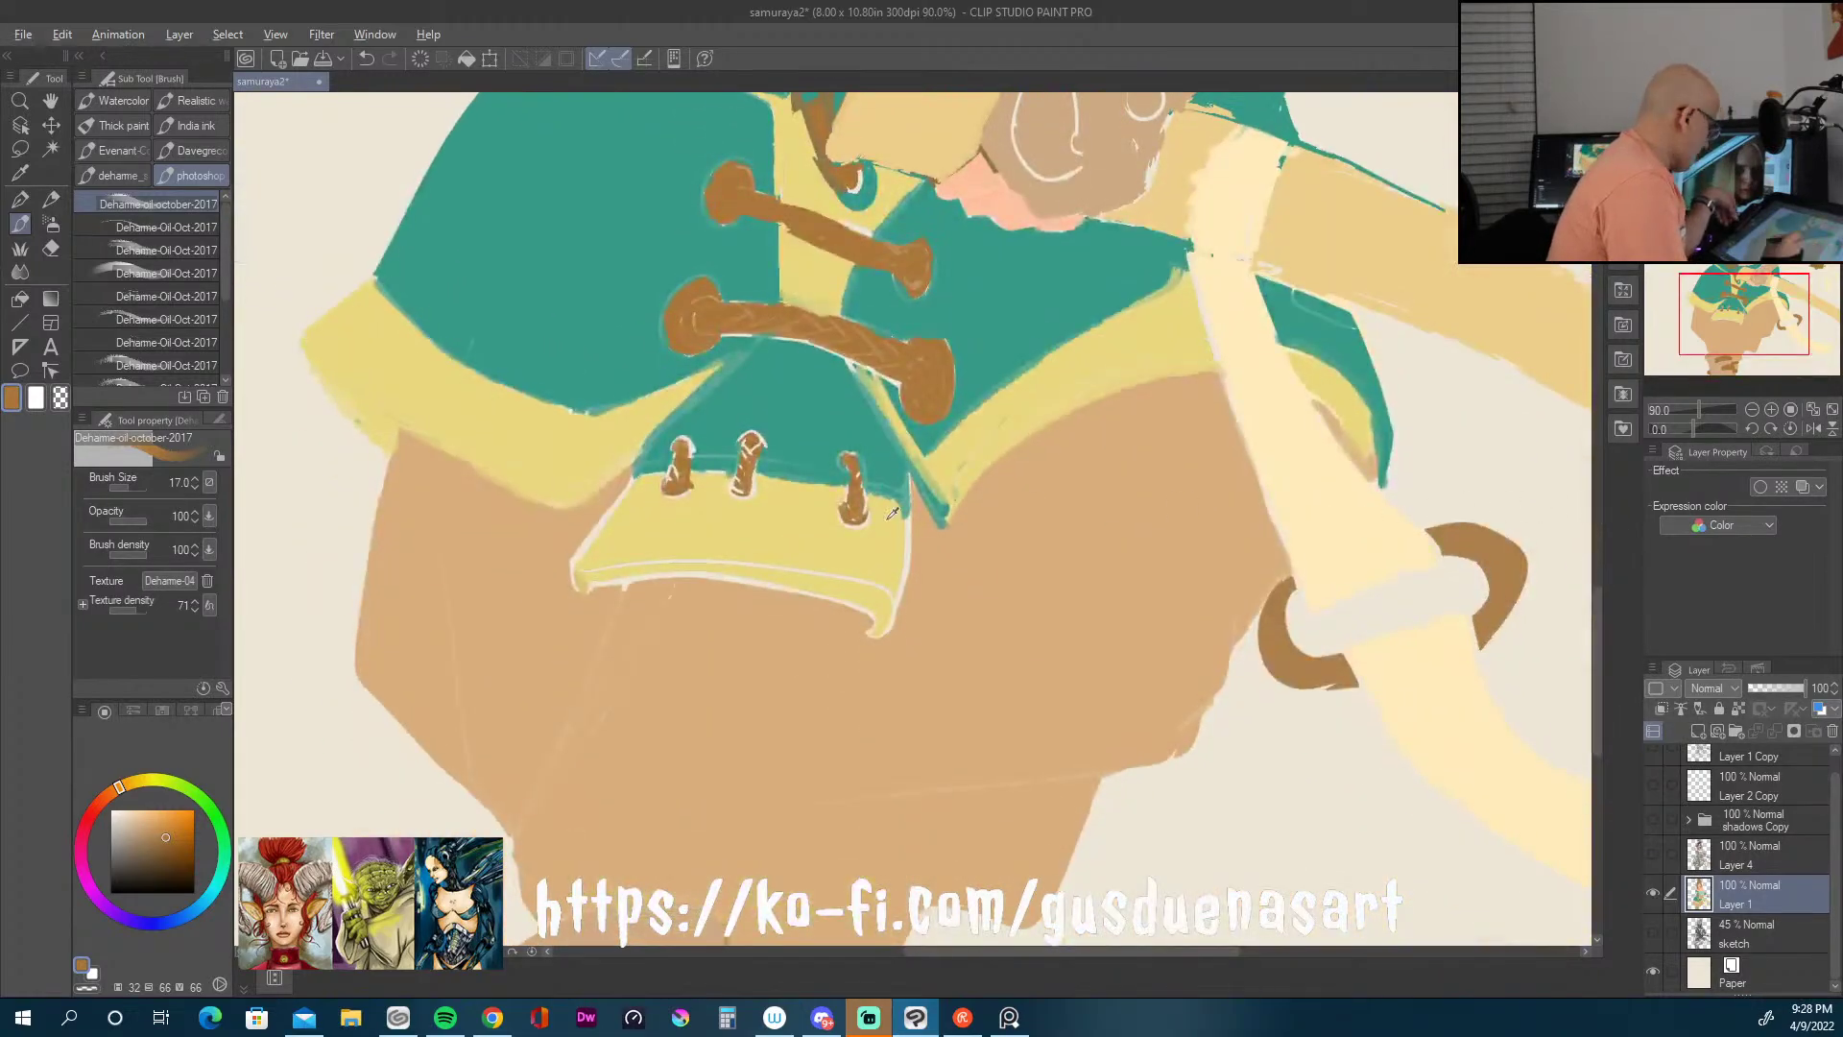
pyautogui.keyDown('alt'); pyautogui.click(852, 552); pyautogui.keyUp('alt')
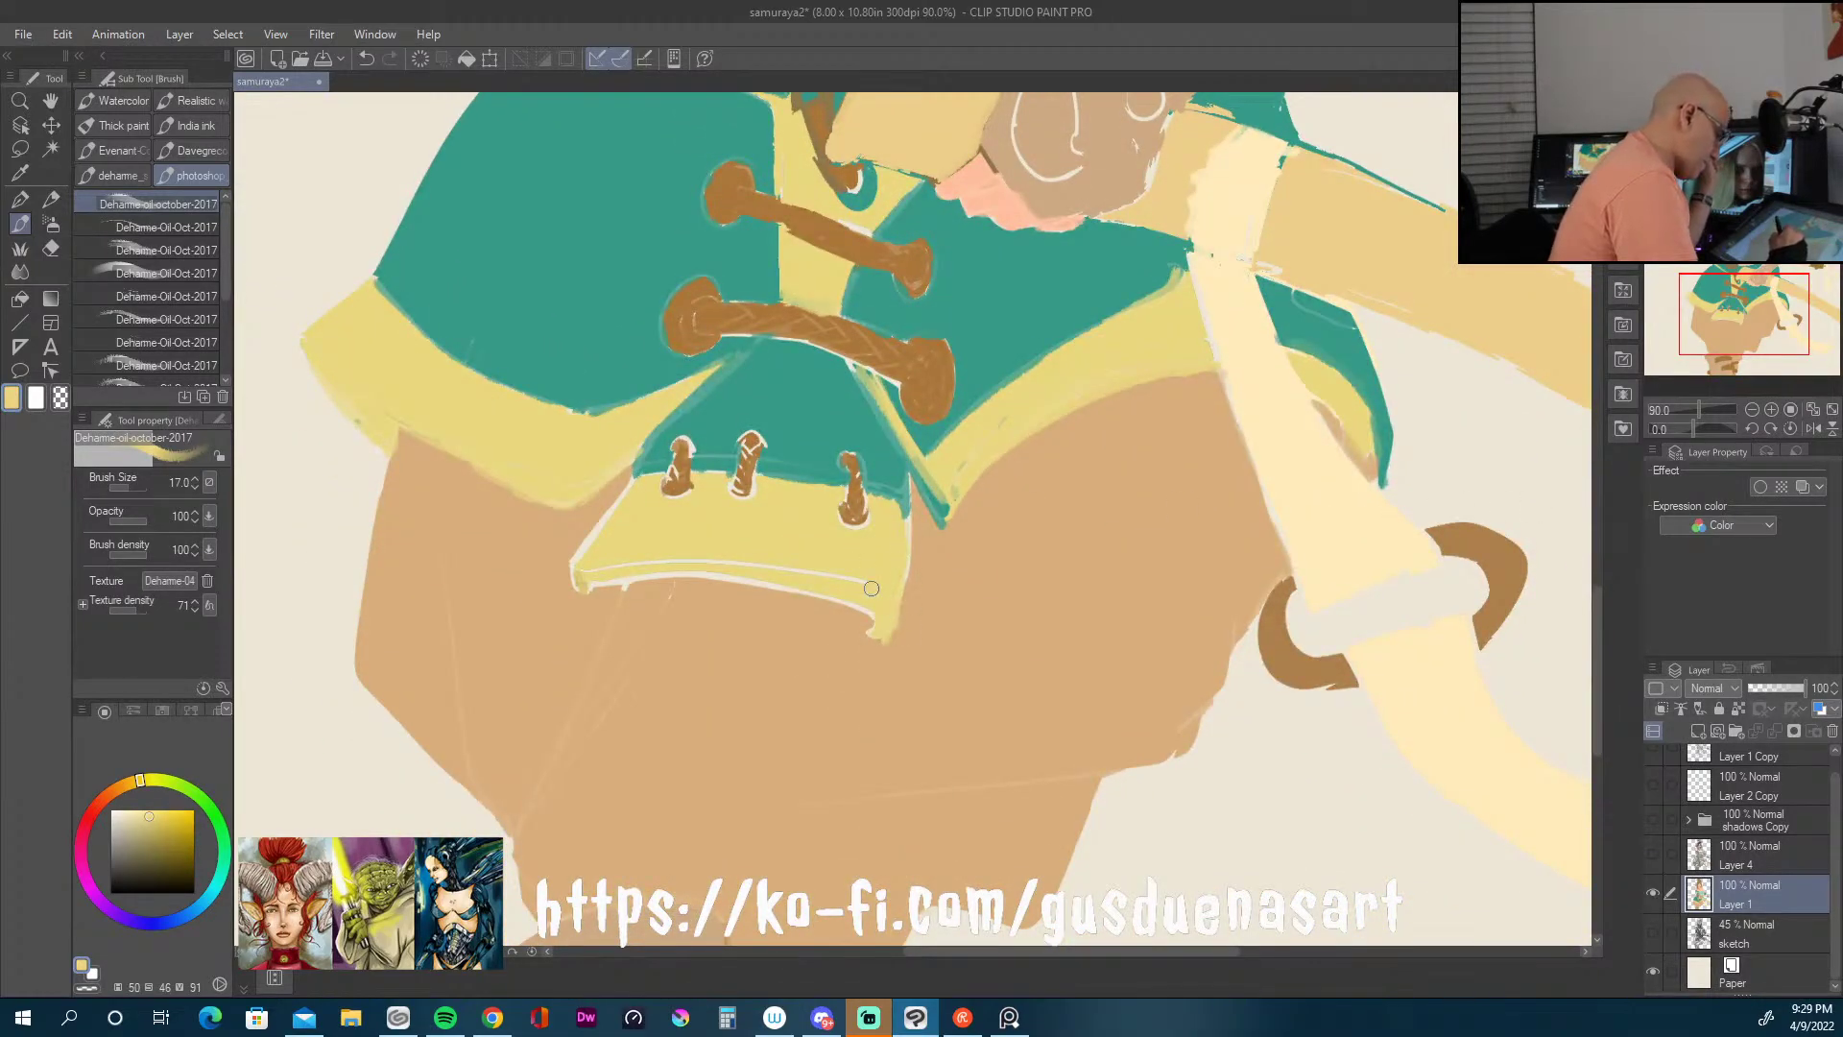
pyautogui.moveTo(879, 605); pyautogui.dragTo(666, 581)
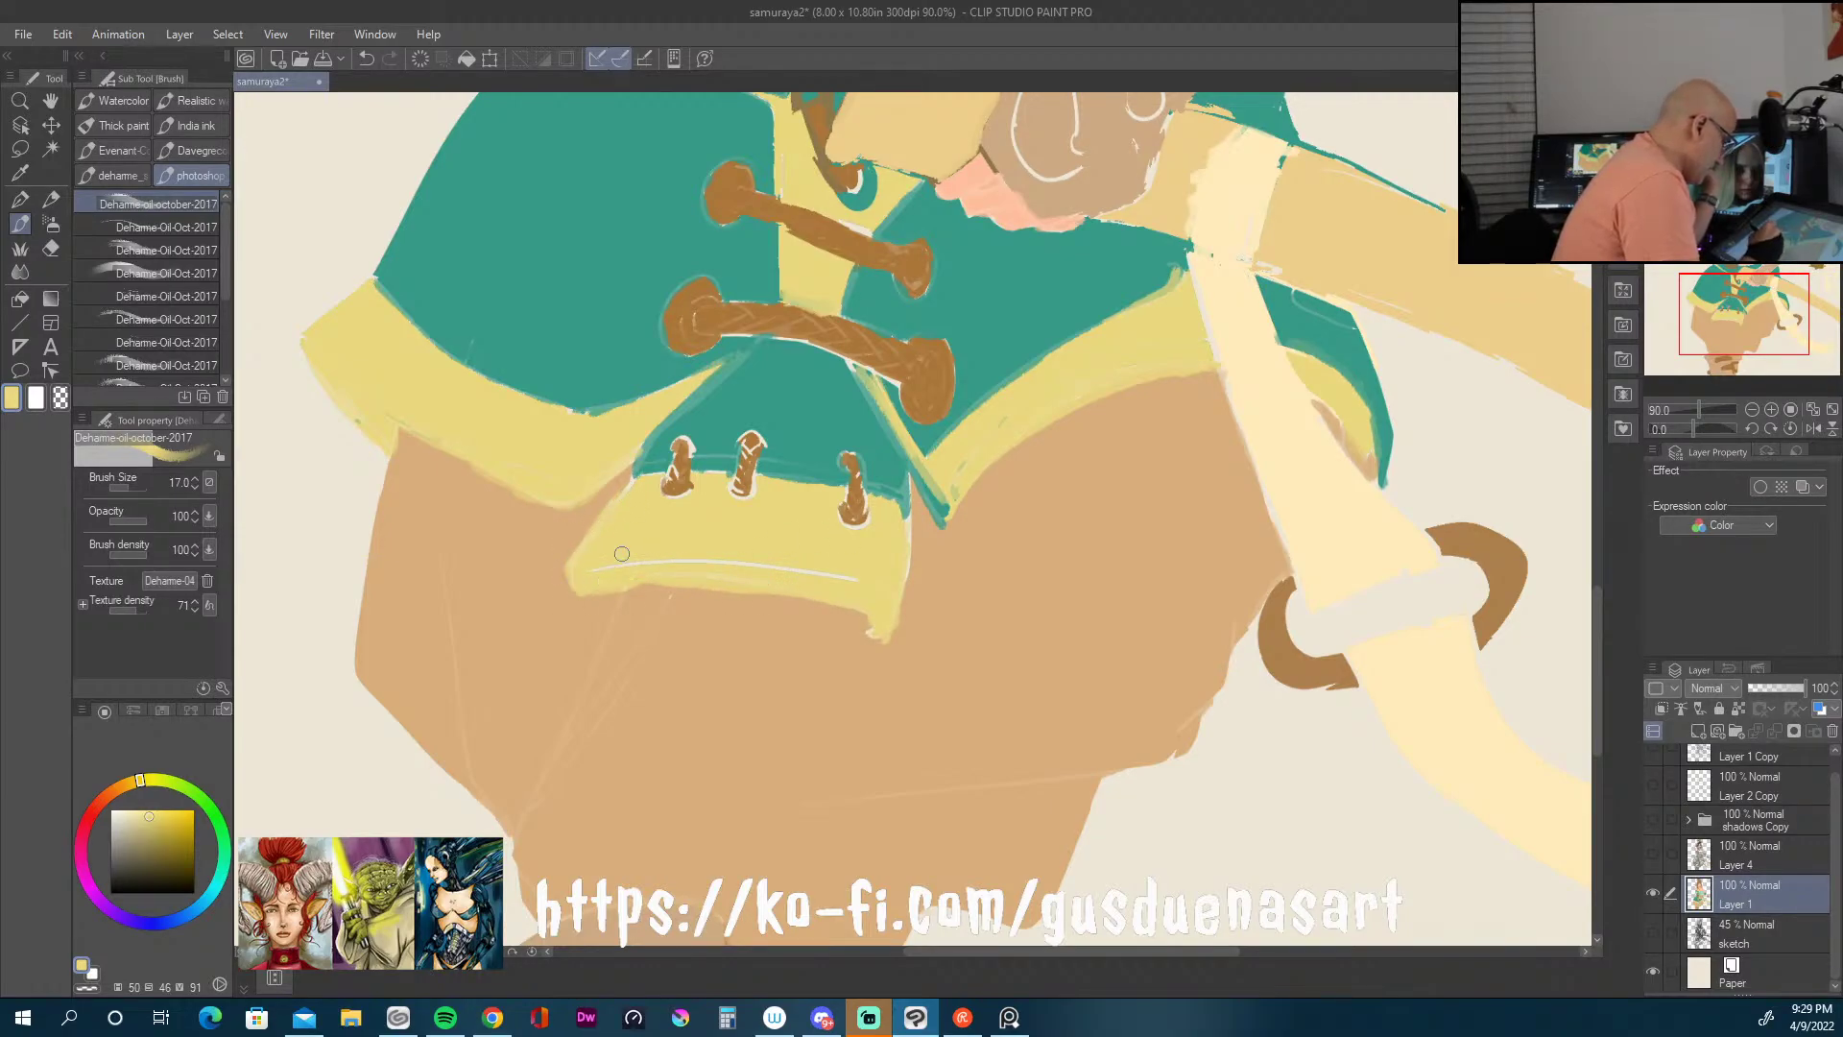
pyautogui.moveTo(731, 565); pyautogui.dragTo(857, 580)
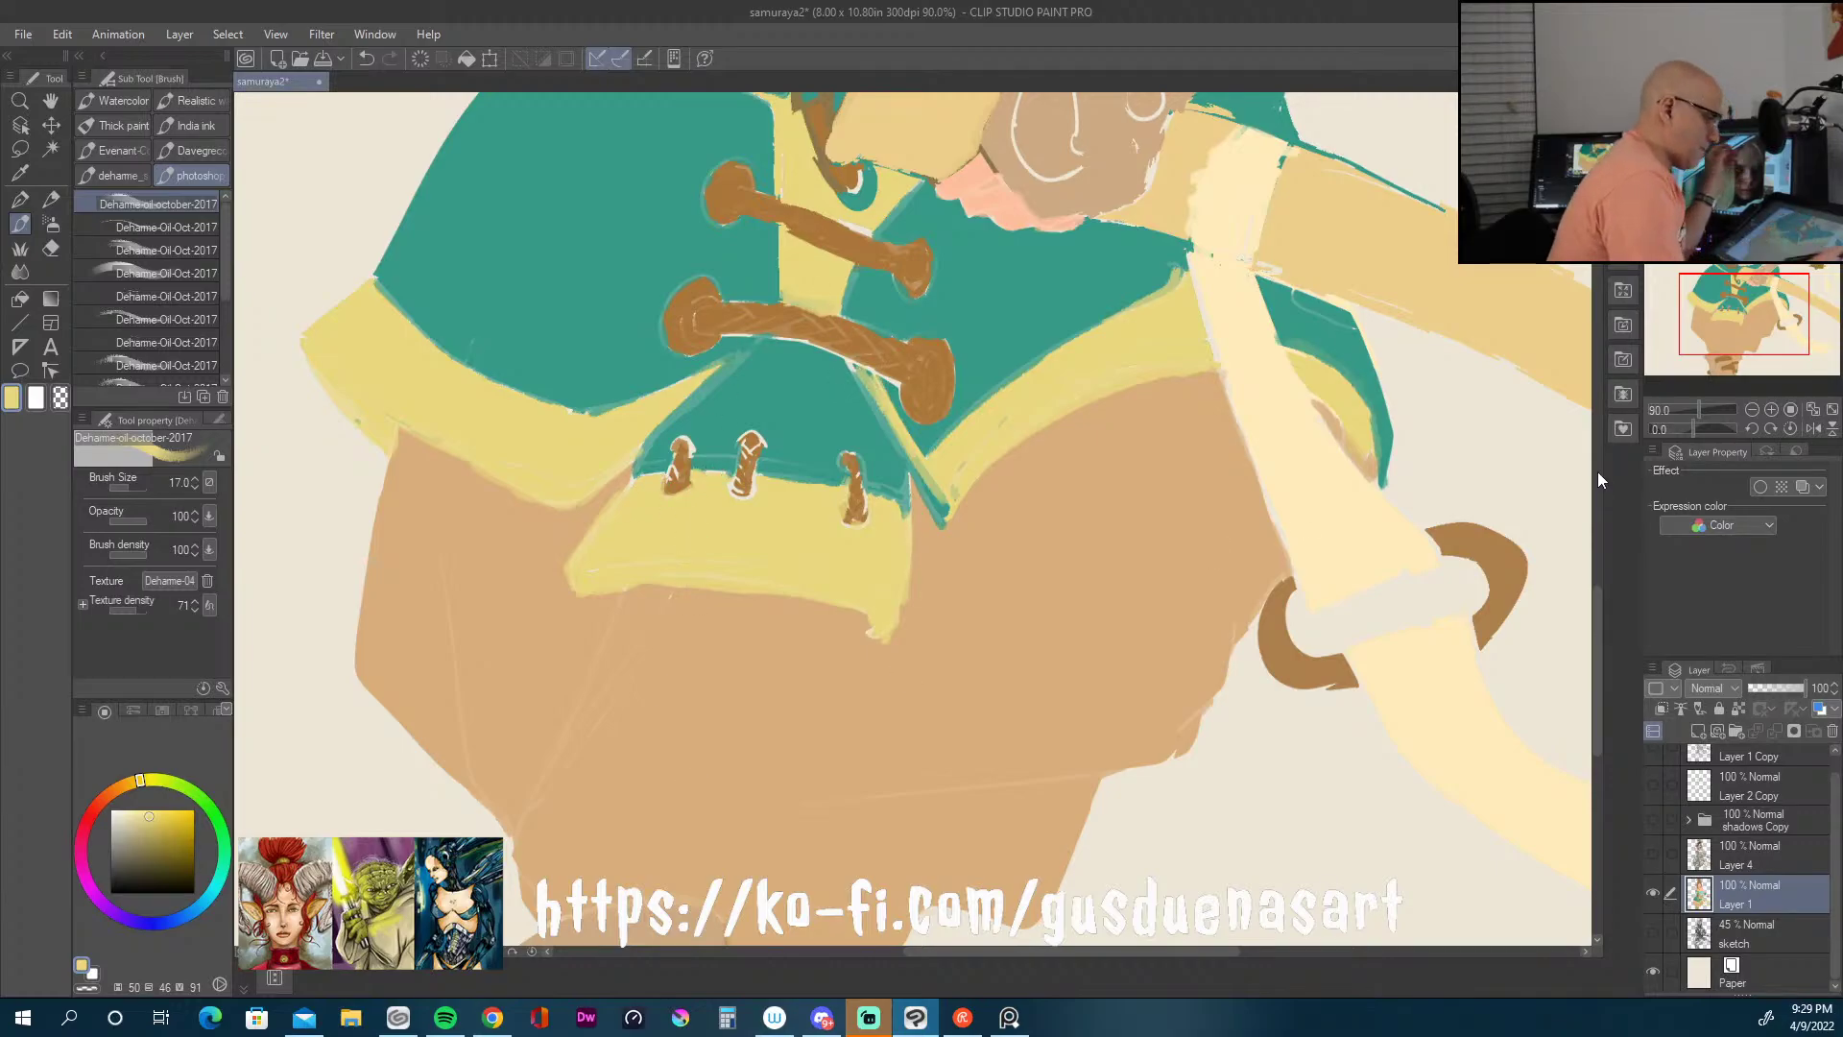
# Step: Cover the pale detail lines on both gloves and around the forearm lacing with the gloves' sampled light brown
pyautogui.moveTo(1596, 599); pyautogui.dragTo(1614, 505)
pyautogui.keyDown('alt'); pyautogui.click(1093, 529); pyautogui.keyUp('alt')
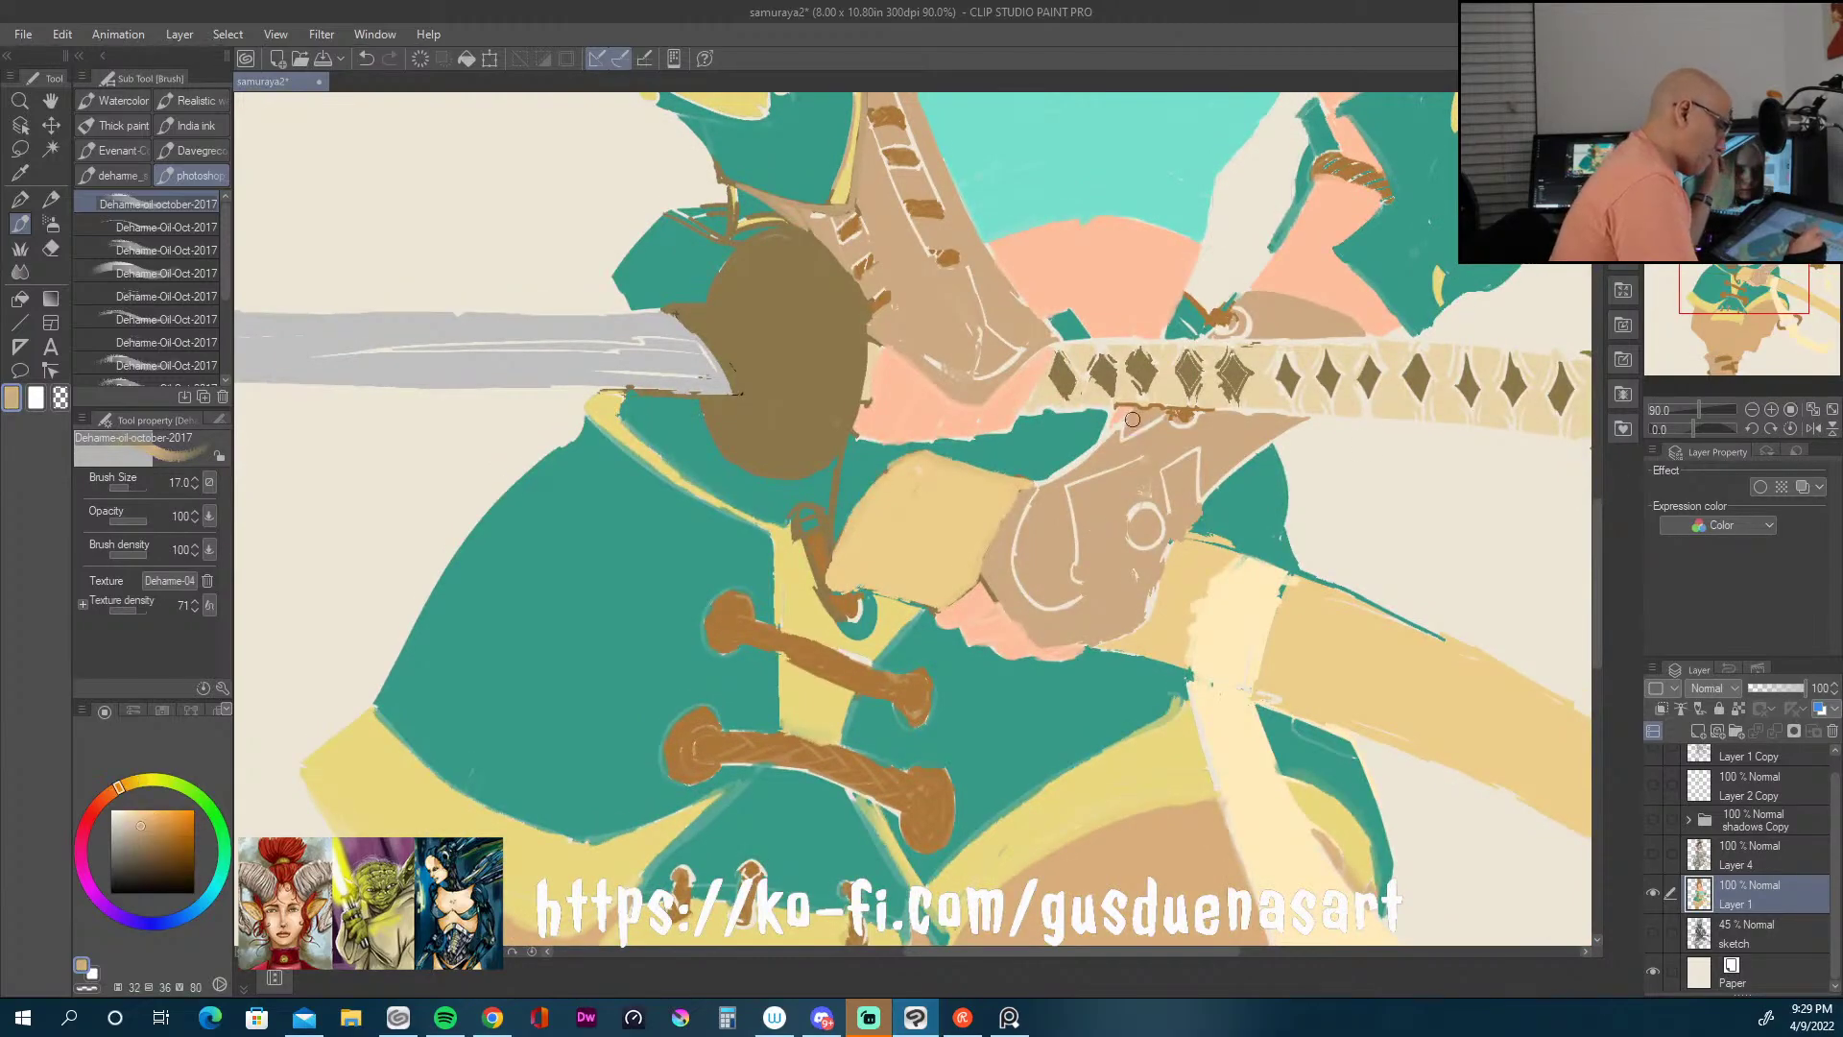
pyautogui.moveTo(1071, 476)
pyautogui.mouseDown()
pyautogui.moveTo(1010, 558)
pyautogui.moveTo(1103, 506)
pyautogui.moveTo(1065, 549)
pyautogui.mouseUp()
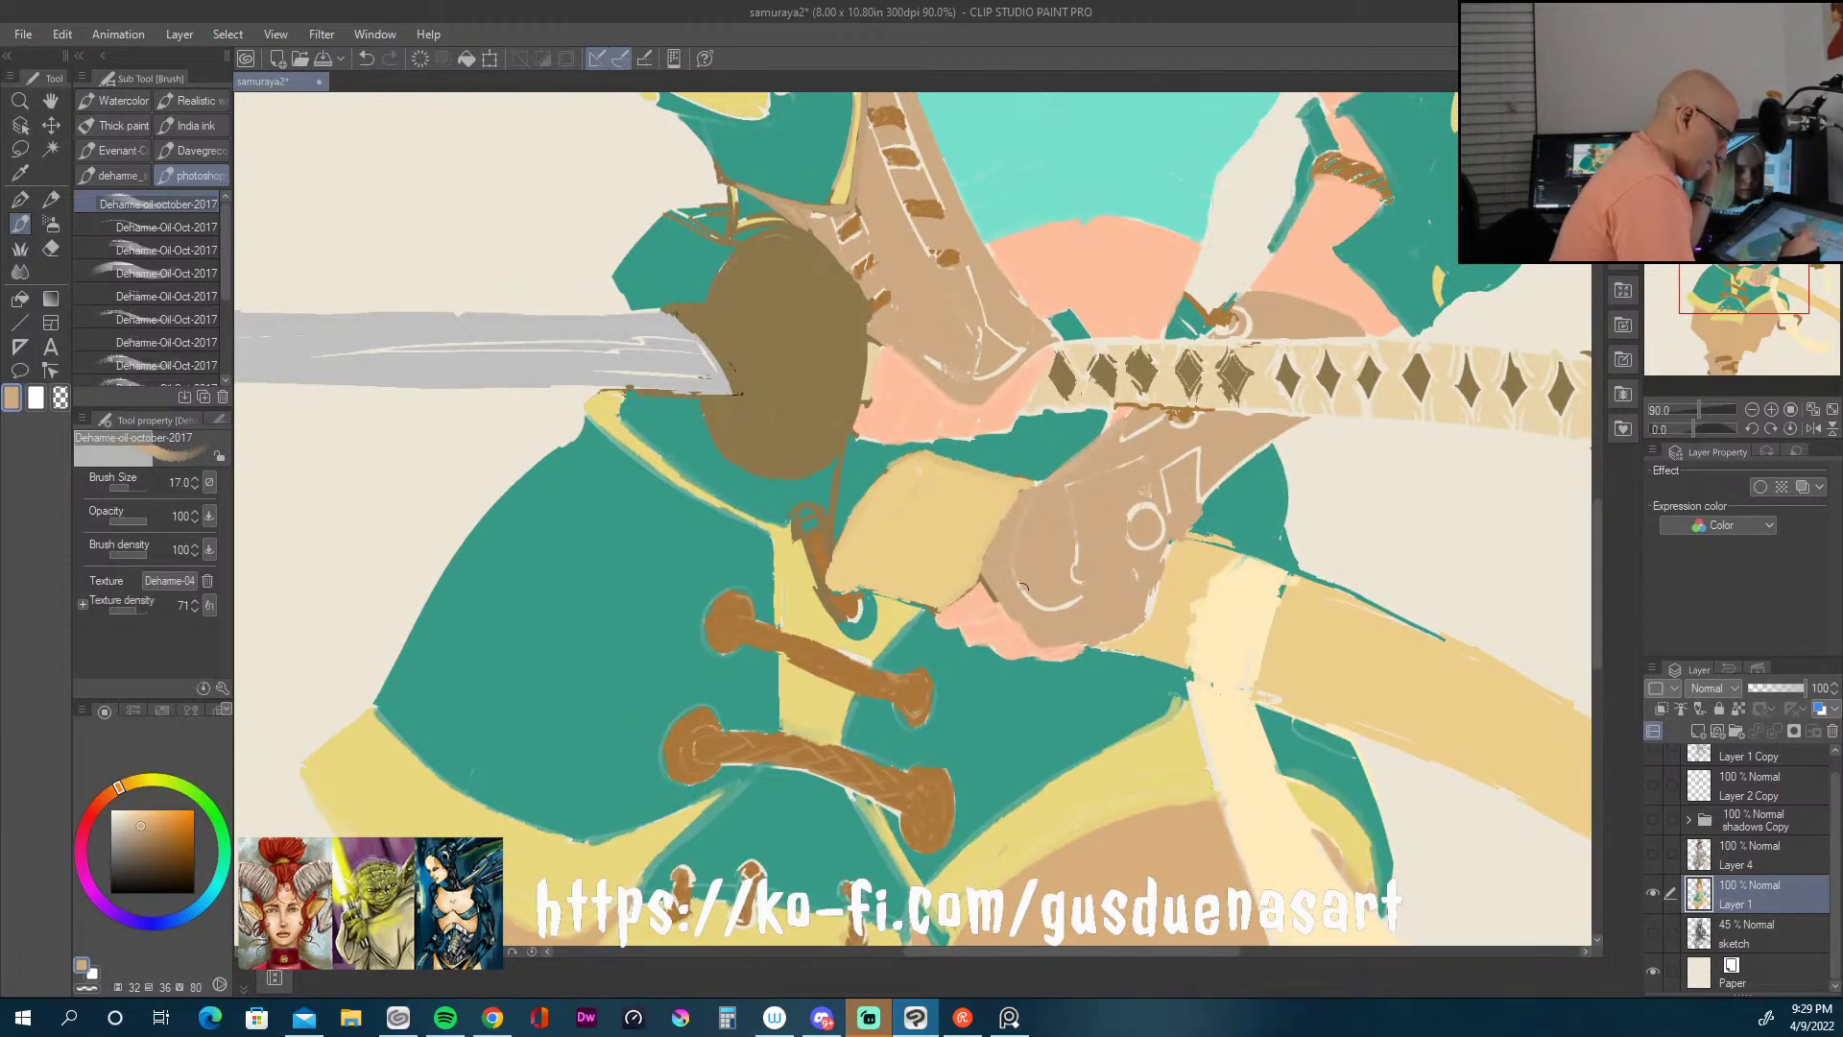
pyautogui.moveTo(1137, 519)
pyautogui.mouseDown()
pyautogui.moveTo(1197, 478)
pyautogui.moveTo(1144, 610)
pyautogui.moveTo(1199, 484)
pyautogui.moveTo(1135, 528)
pyautogui.moveTo(1131, 507)
pyautogui.moveTo(1207, 427)
pyautogui.moveTo(1122, 466)
pyautogui.moveTo(1136, 422)
pyautogui.mouseUp()
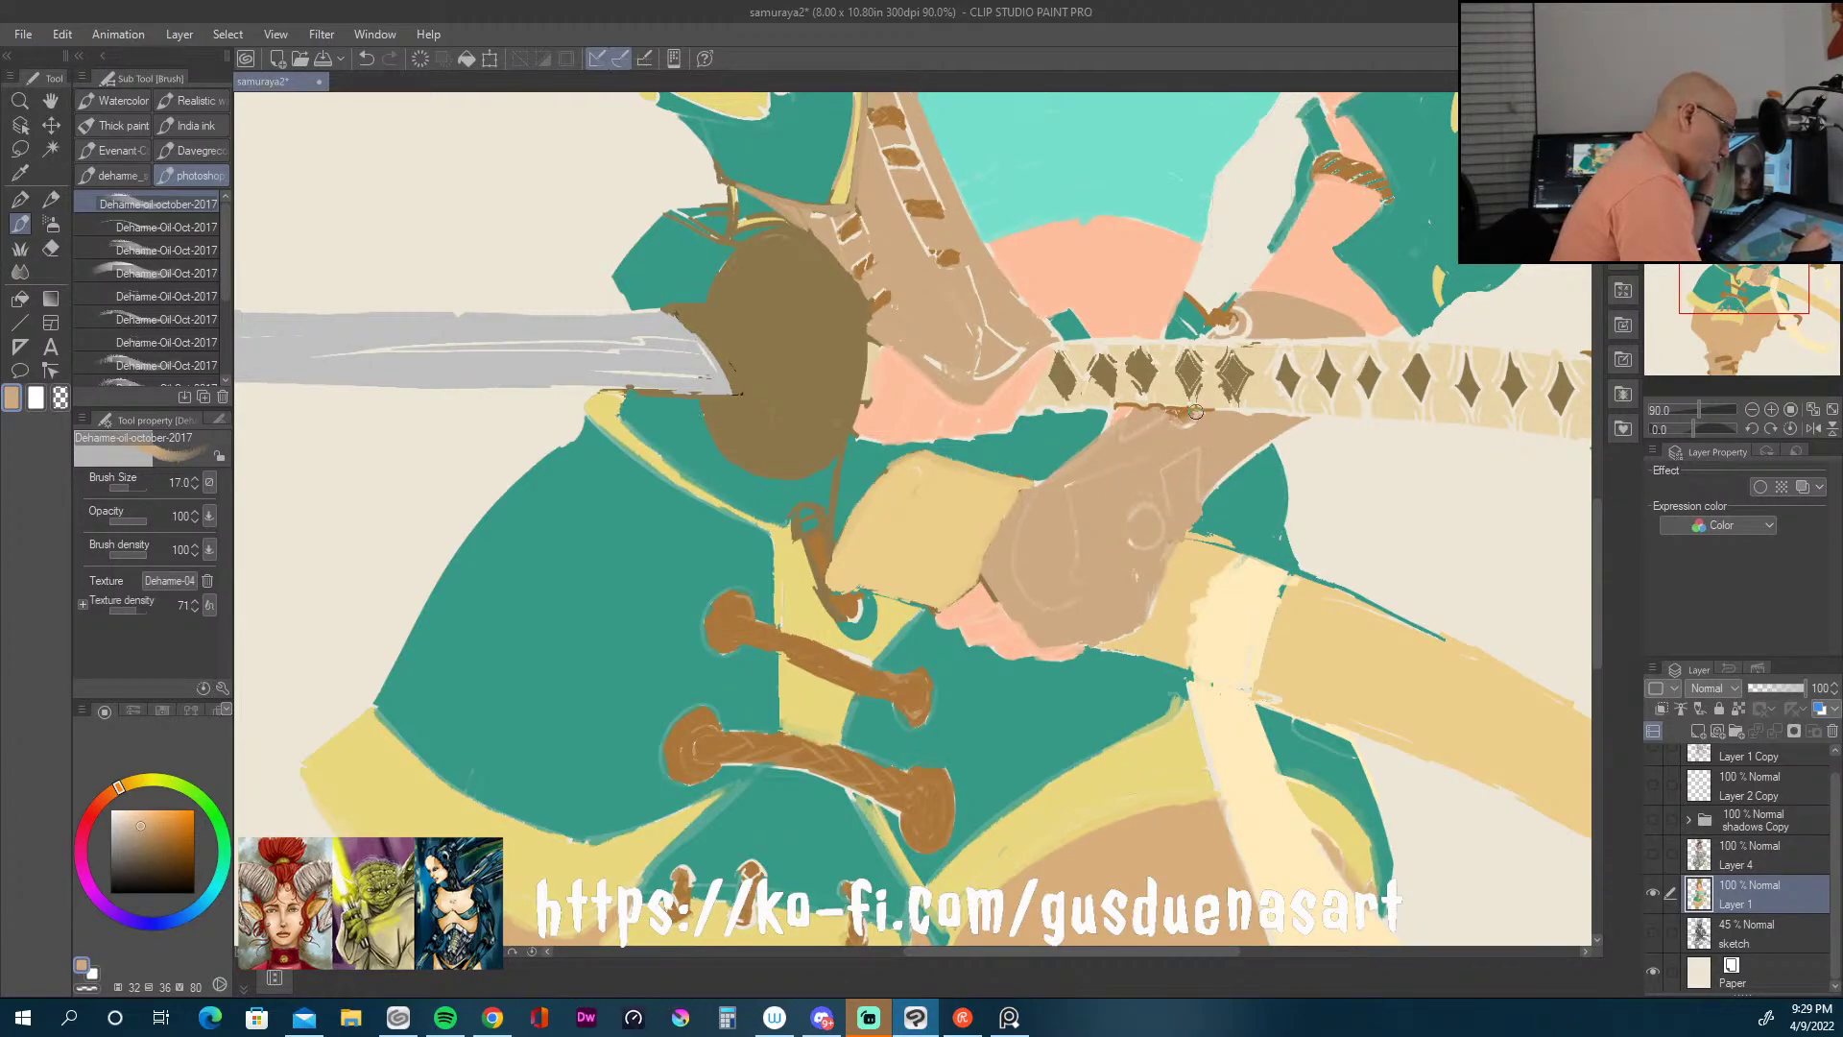
pyautogui.moveTo(1294, 420)
pyautogui.mouseDown()
pyautogui.moveTo(1095, 542)
pyautogui.moveTo(1163, 440)
pyautogui.mouseUp()
pyautogui.moveTo(984, 373)
pyautogui.mouseDown()
pyautogui.moveTo(976, 290)
pyautogui.moveTo(1000, 367)
pyautogui.moveTo(1026, 337)
pyautogui.moveTo(1016, 355)
pyautogui.moveTo(995, 345)
pyautogui.moveTo(977, 286)
pyautogui.moveTo(963, 380)
pyautogui.moveTo(928, 349)
pyautogui.mouseUp()
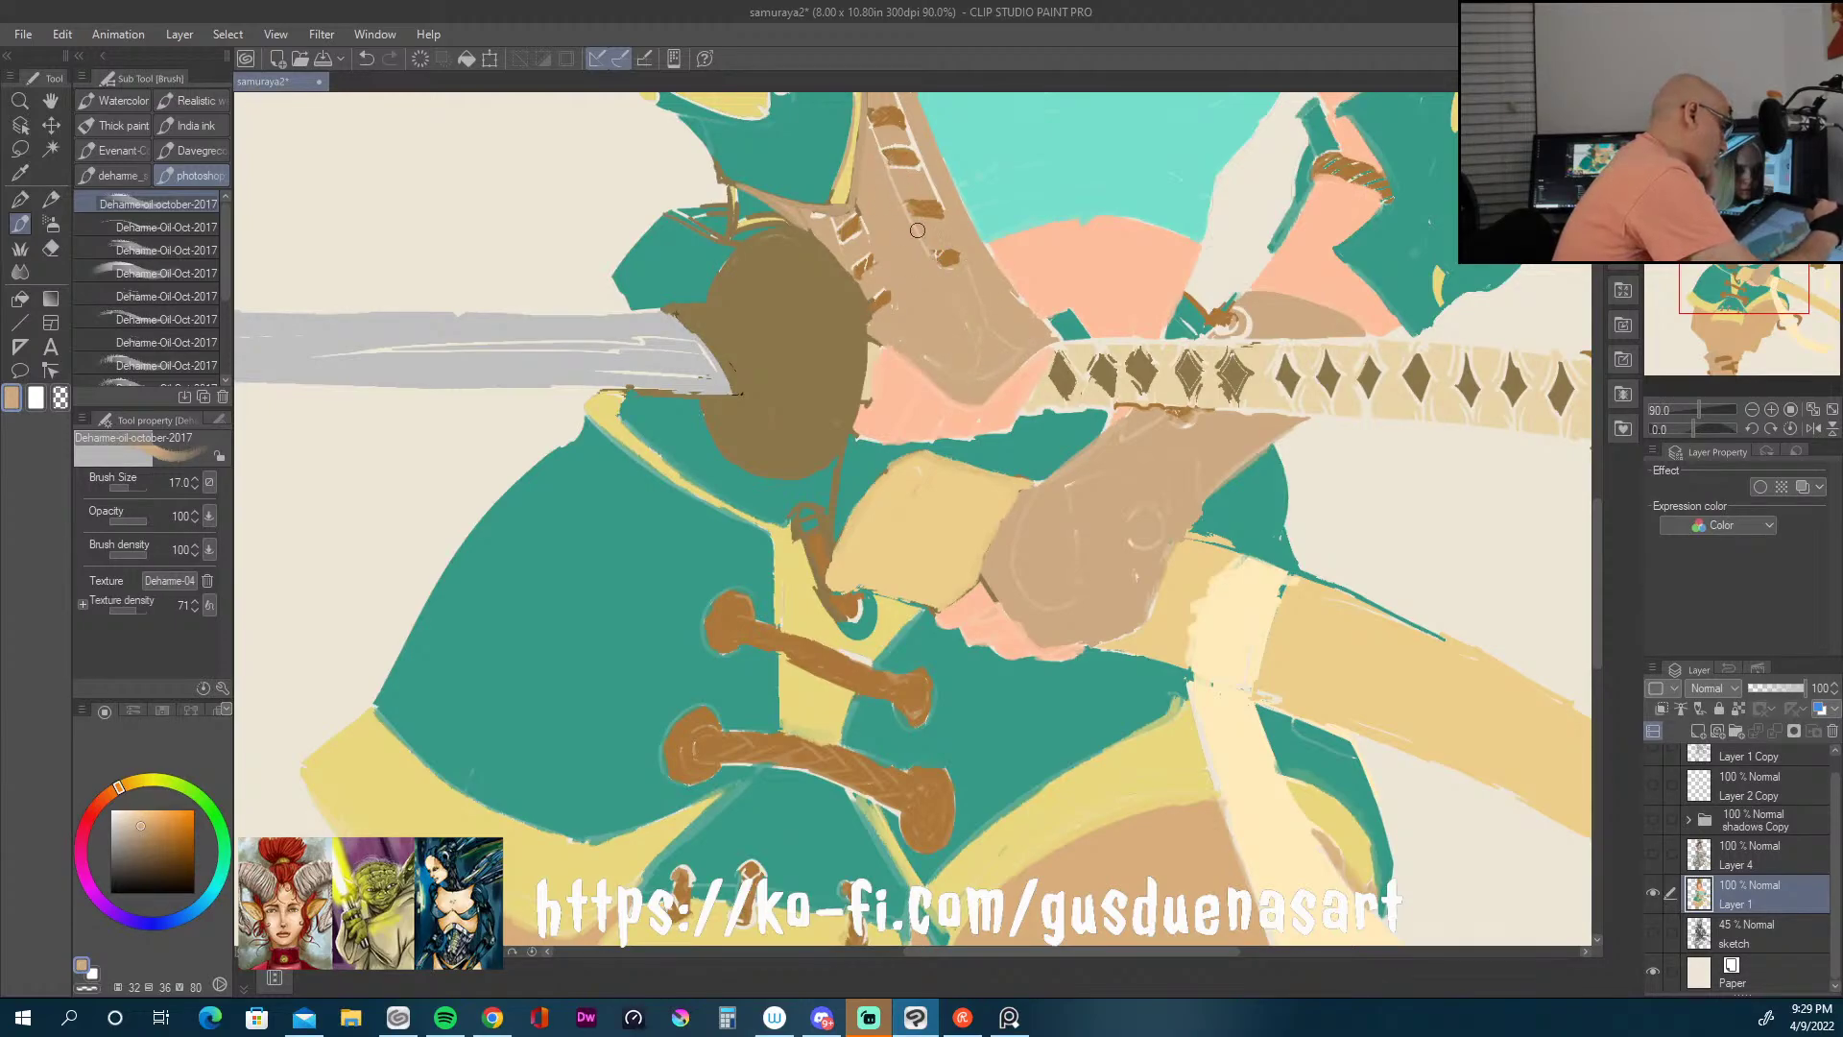
pyautogui.moveTo(916, 163); pyautogui.dragTo(936, 213)
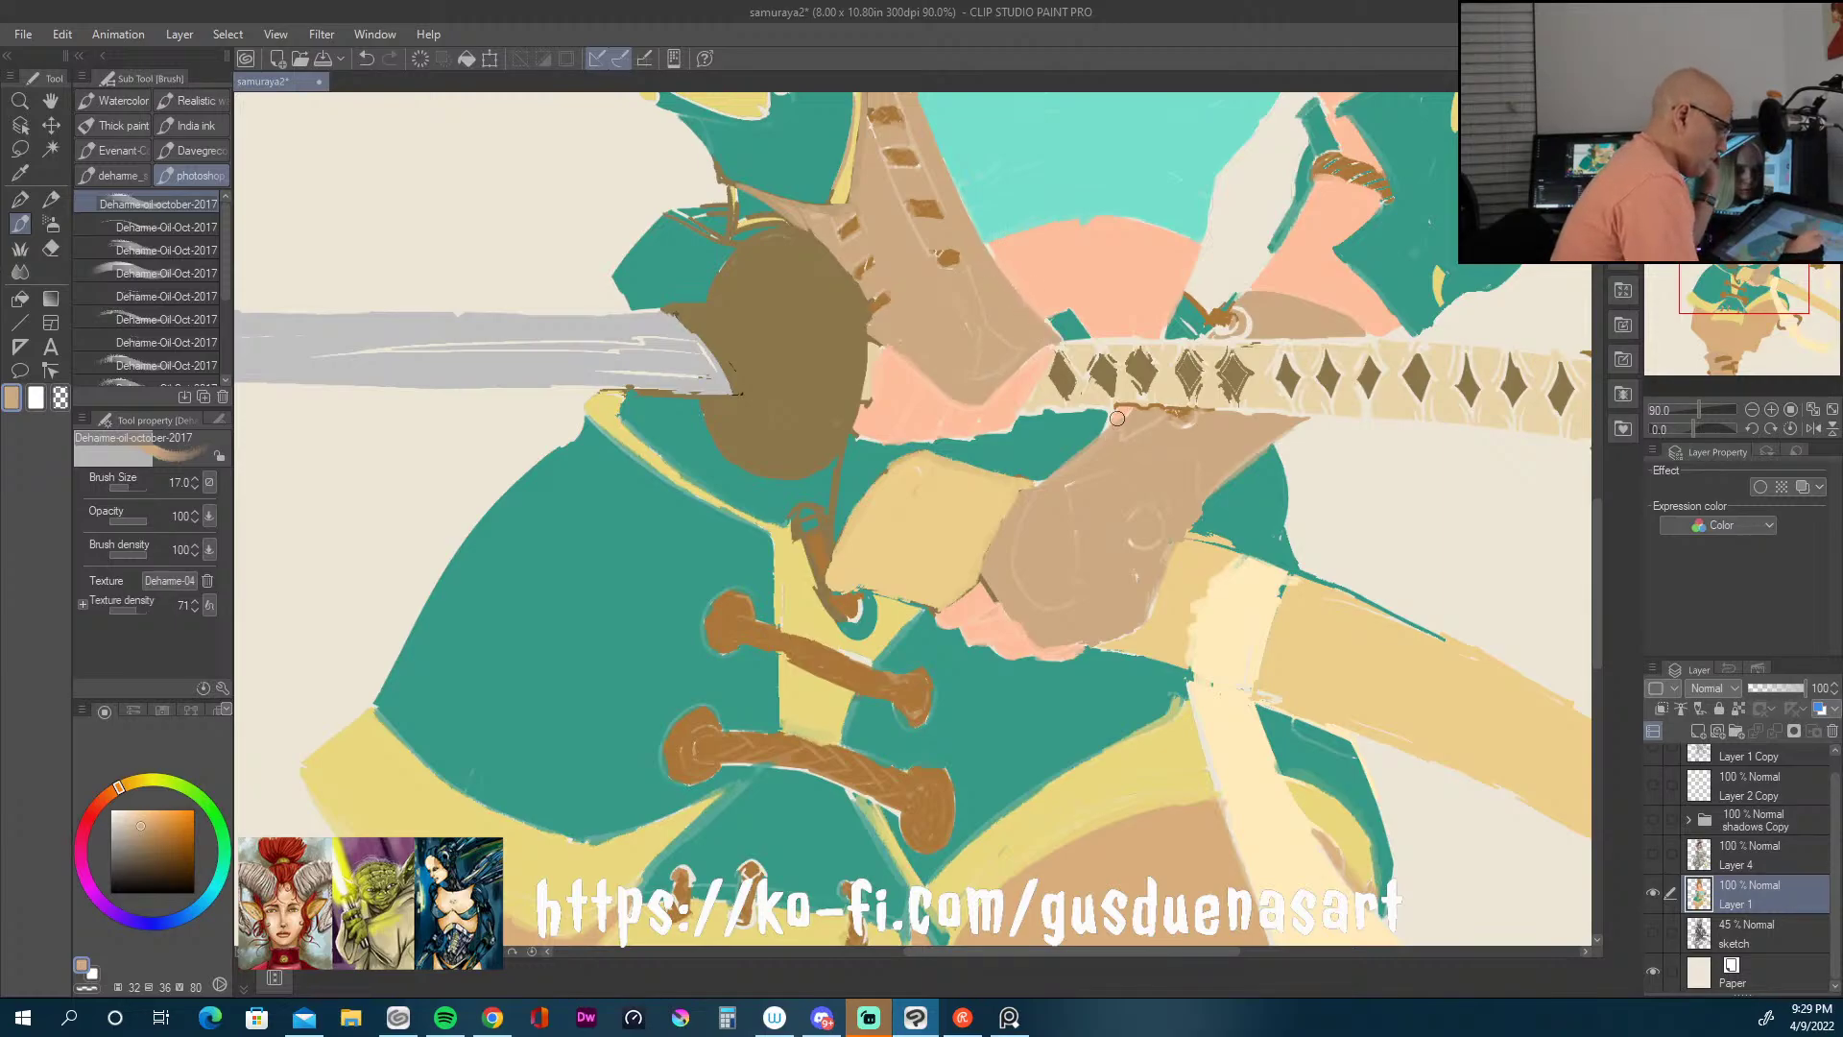
# Step: Fill the pale edges of the sword handle and the gaps around its diamonds with the sampled cream
pyautogui.keyDown('alt'); pyautogui.click(1286, 391); pyautogui.keyUp('alt')
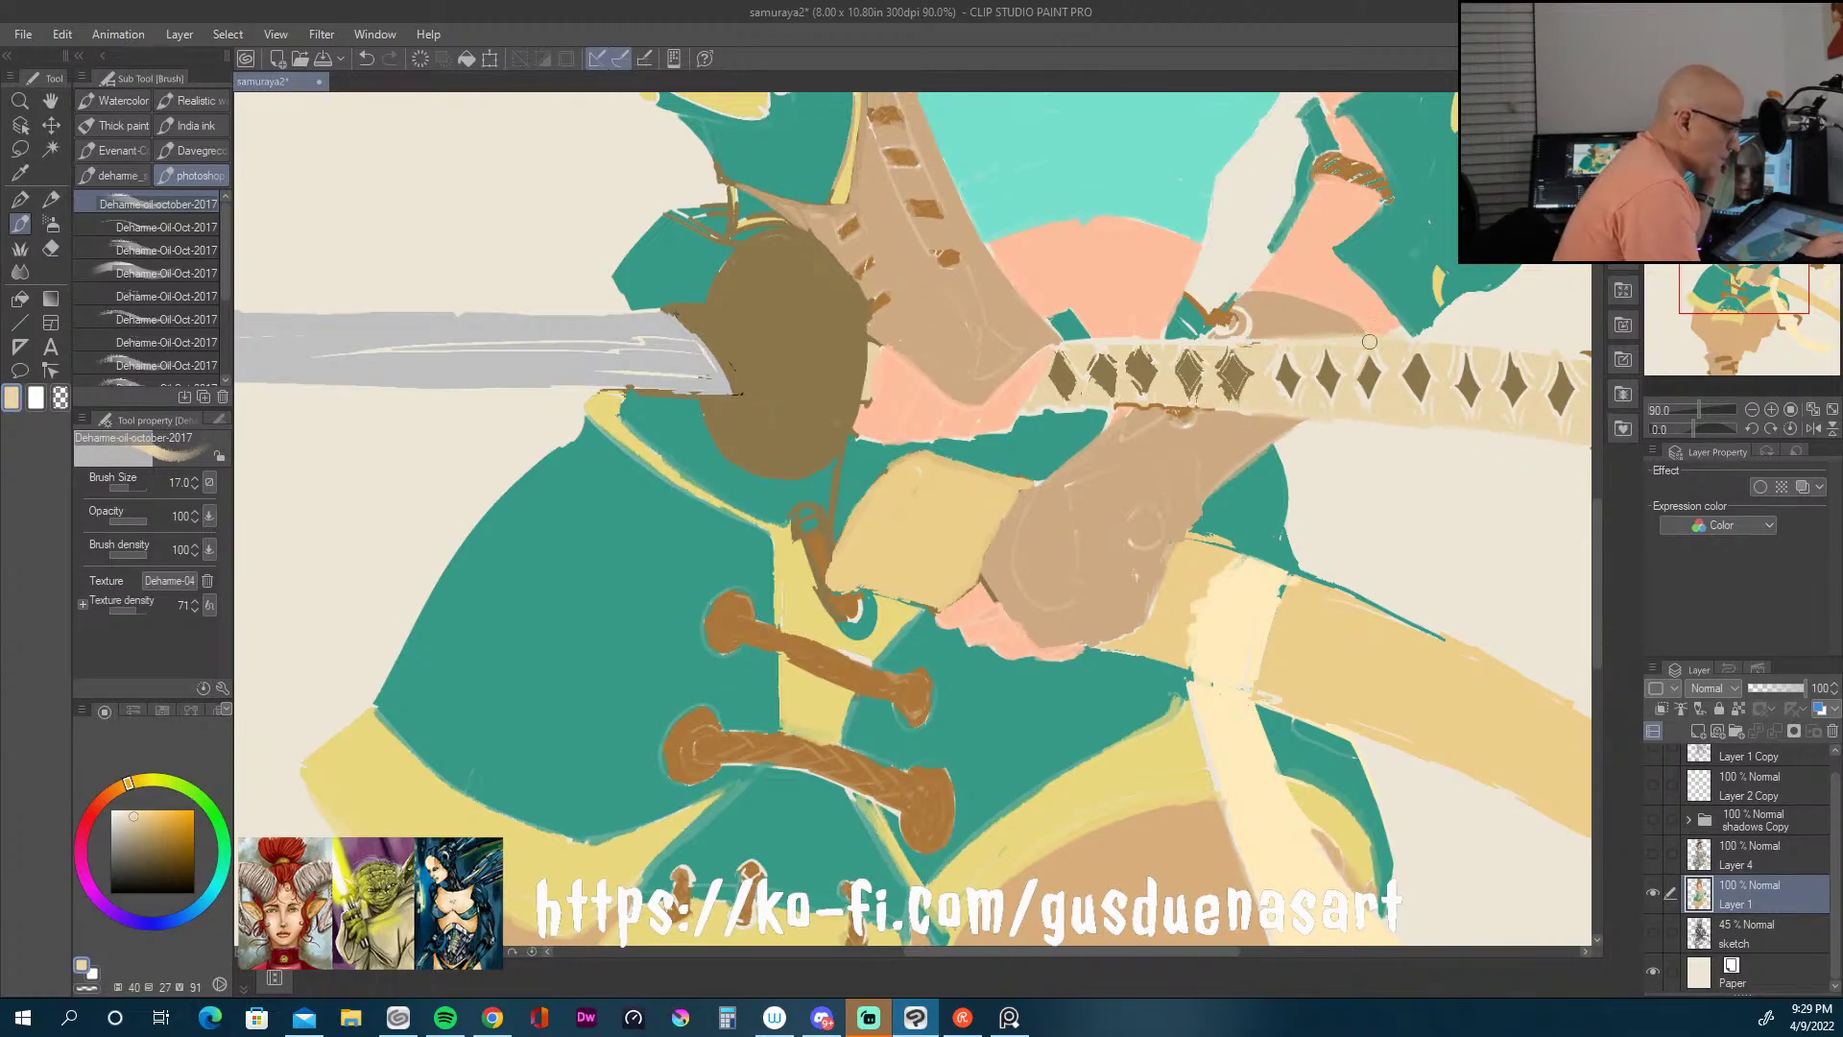
pyautogui.moveTo(1162, 347); pyautogui.dragTo(1171, 340)
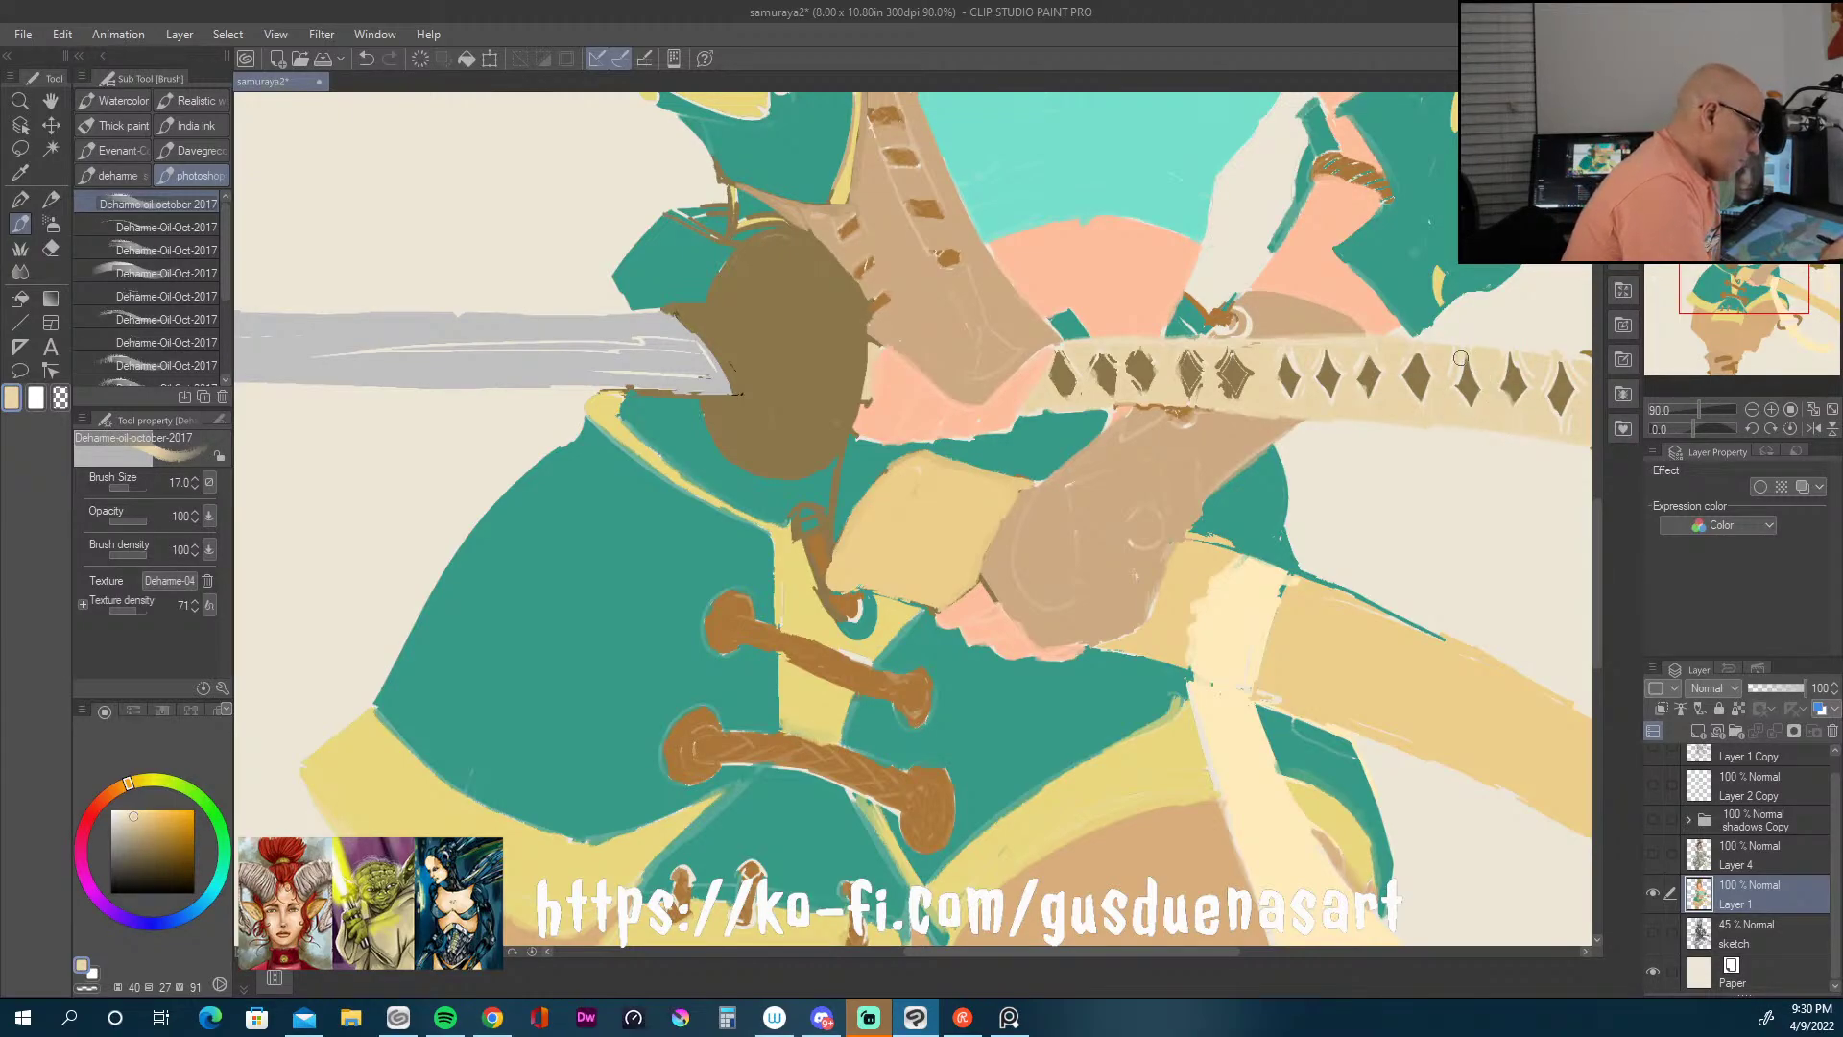
pyautogui.moveTo(1536, 381); pyautogui.dragTo(1522, 412)
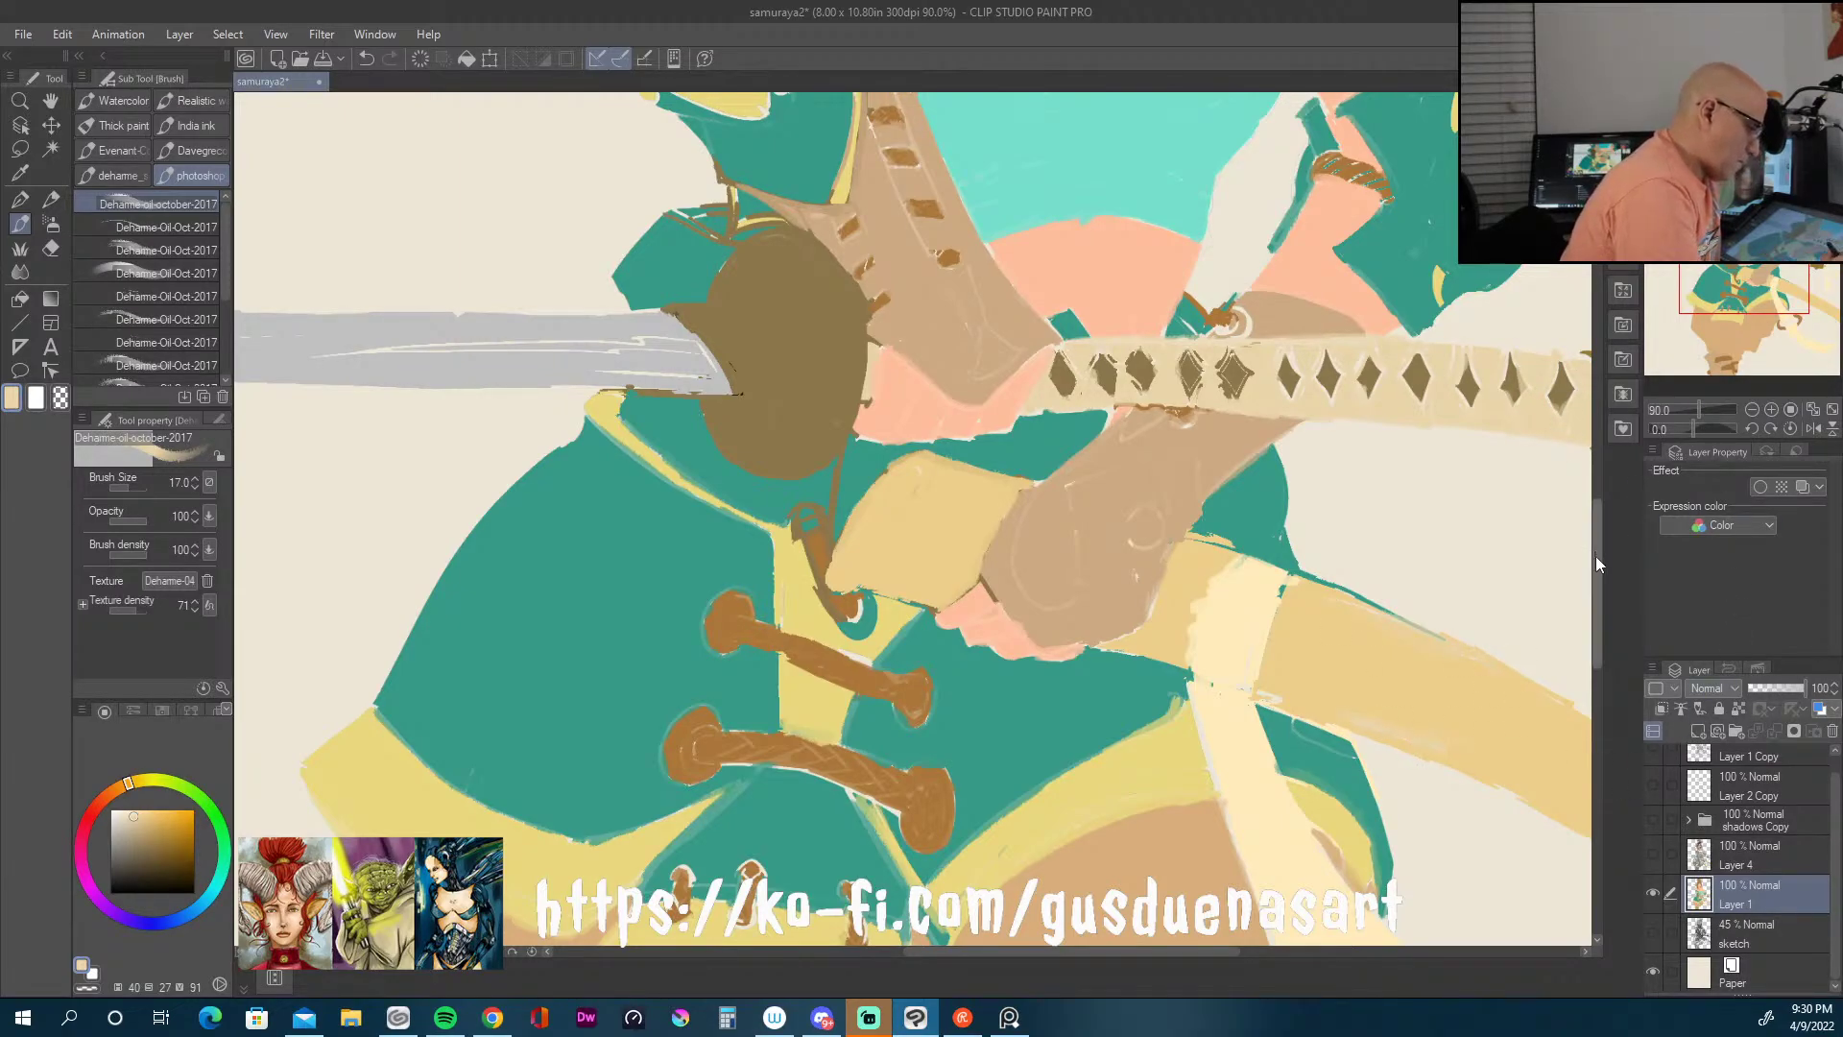
# Step: Show Layer 4 and soften its lines at the collarbones, cleavage and inner arm with the Blend tool
pyautogui.moveTo(1595, 556); pyautogui.dragTo(1599, 516)
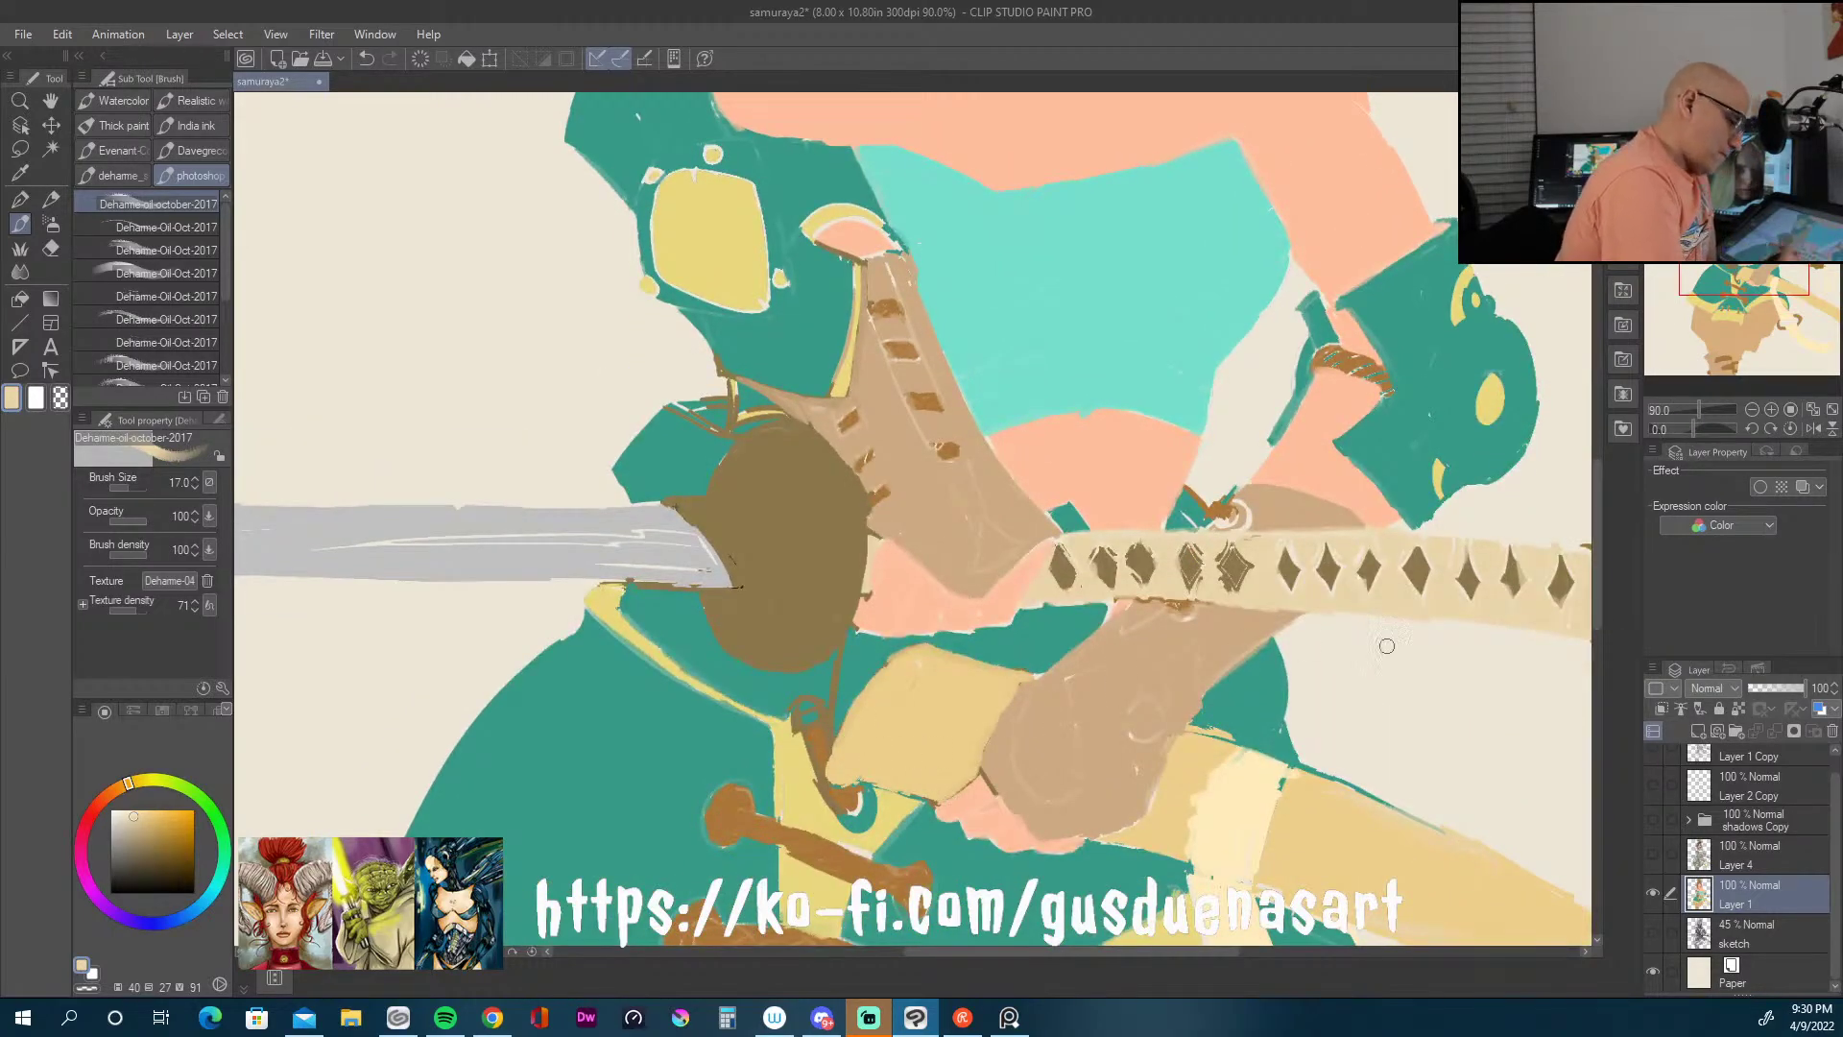
pyautogui.click(1653, 851)
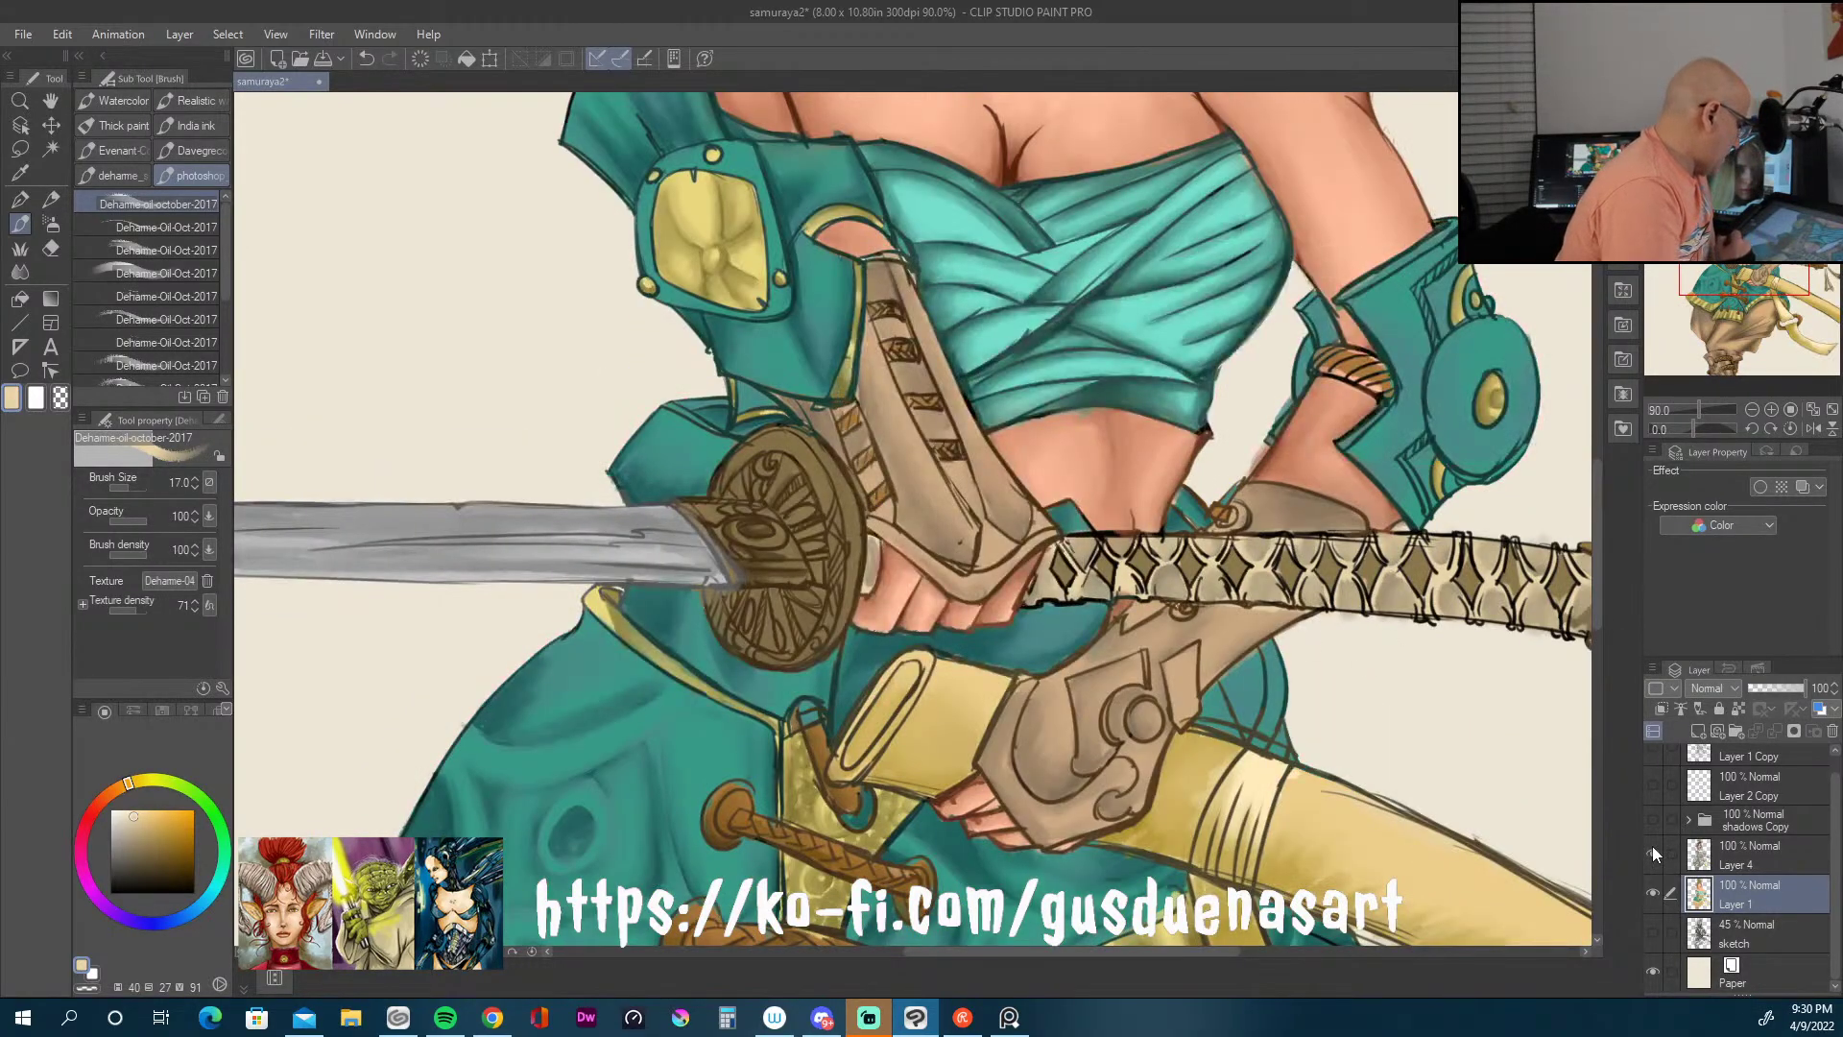
pyautogui.moveTo(1593, 612)
pyautogui.mouseDown()
pyautogui.moveTo(1598, 643)
pyautogui.moveTo(1605, 464)
pyautogui.moveTo(1601, 503)
pyautogui.mouseUp()
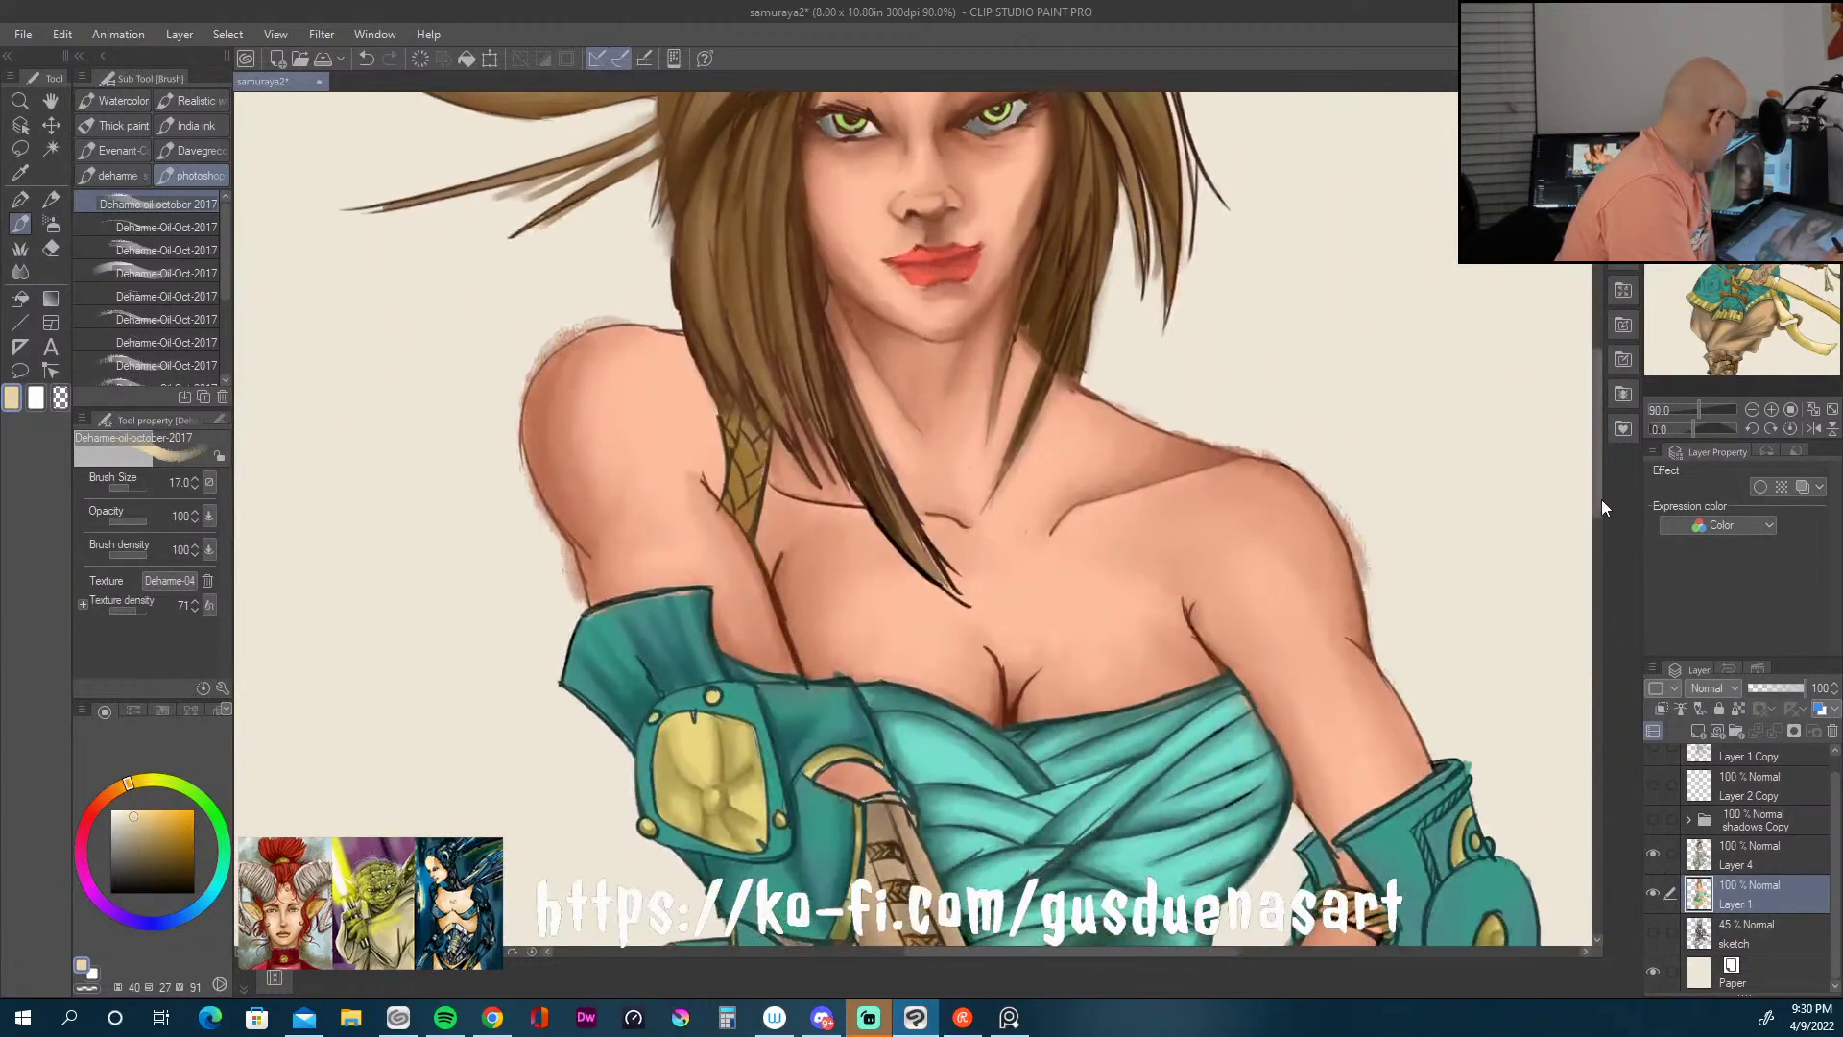
pyautogui.press('j')
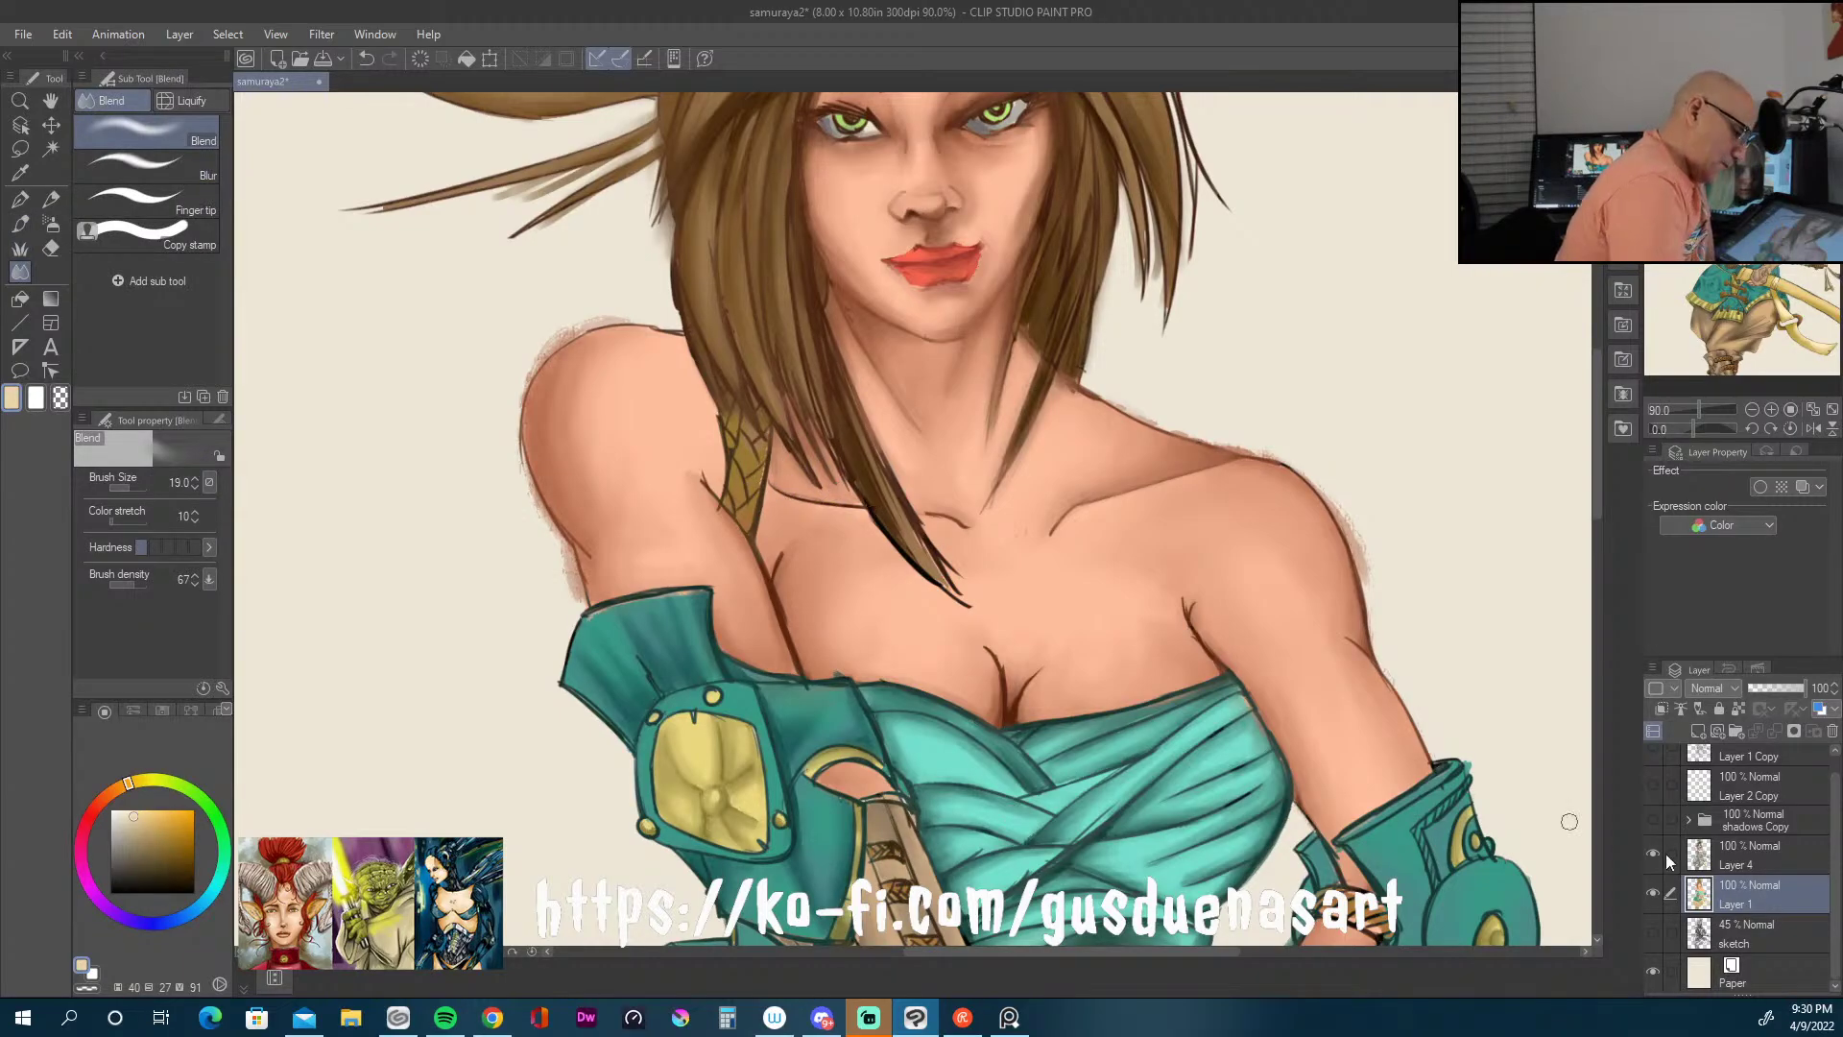
pyautogui.click(1766, 861)
pyautogui.moveTo(777, 481)
pyautogui.mouseDown()
pyautogui.moveTo(968, 532)
pyautogui.moveTo(1156, 483)
pyautogui.mouseUp()
pyautogui.moveTo(1037, 696)
pyautogui.mouseDown()
pyautogui.moveTo(1017, 676)
pyautogui.moveTo(1045, 681)
pyautogui.moveTo(998, 663)
pyautogui.moveTo(1002, 696)
pyautogui.mouseUp()
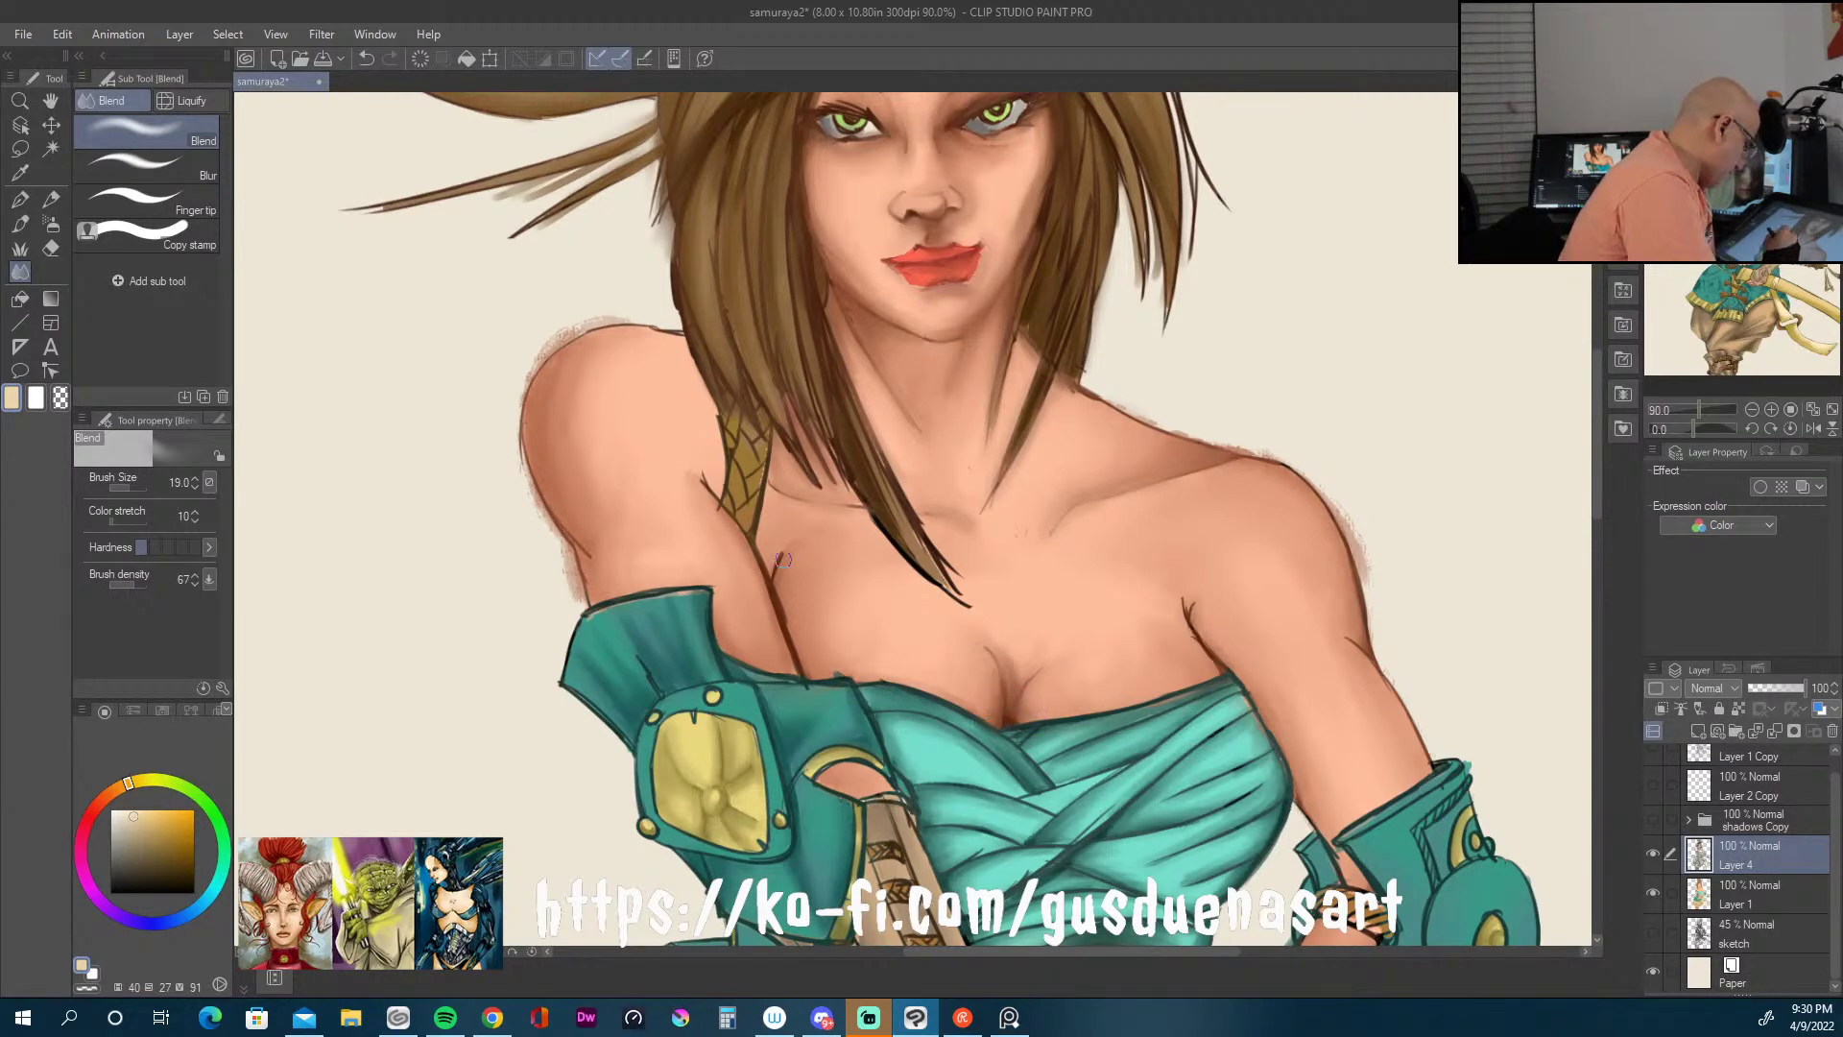
pyautogui.moveTo(783, 559)
pyautogui.mouseDown()
pyautogui.moveTo(799, 645)
pyautogui.moveTo(777, 565)
pyautogui.mouseUp()
pyautogui.moveTo(811, 661)
pyautogui.mouseDown()
pyautogui.moveTo(760, 557)
pyautogui.moveTo(770, 576)
pyautogui.moveTo(771, 500)
pyautogui.moveTo(702, 478)
pyautogui.moveTo(731, 516)
pyautogui.mouseUp()
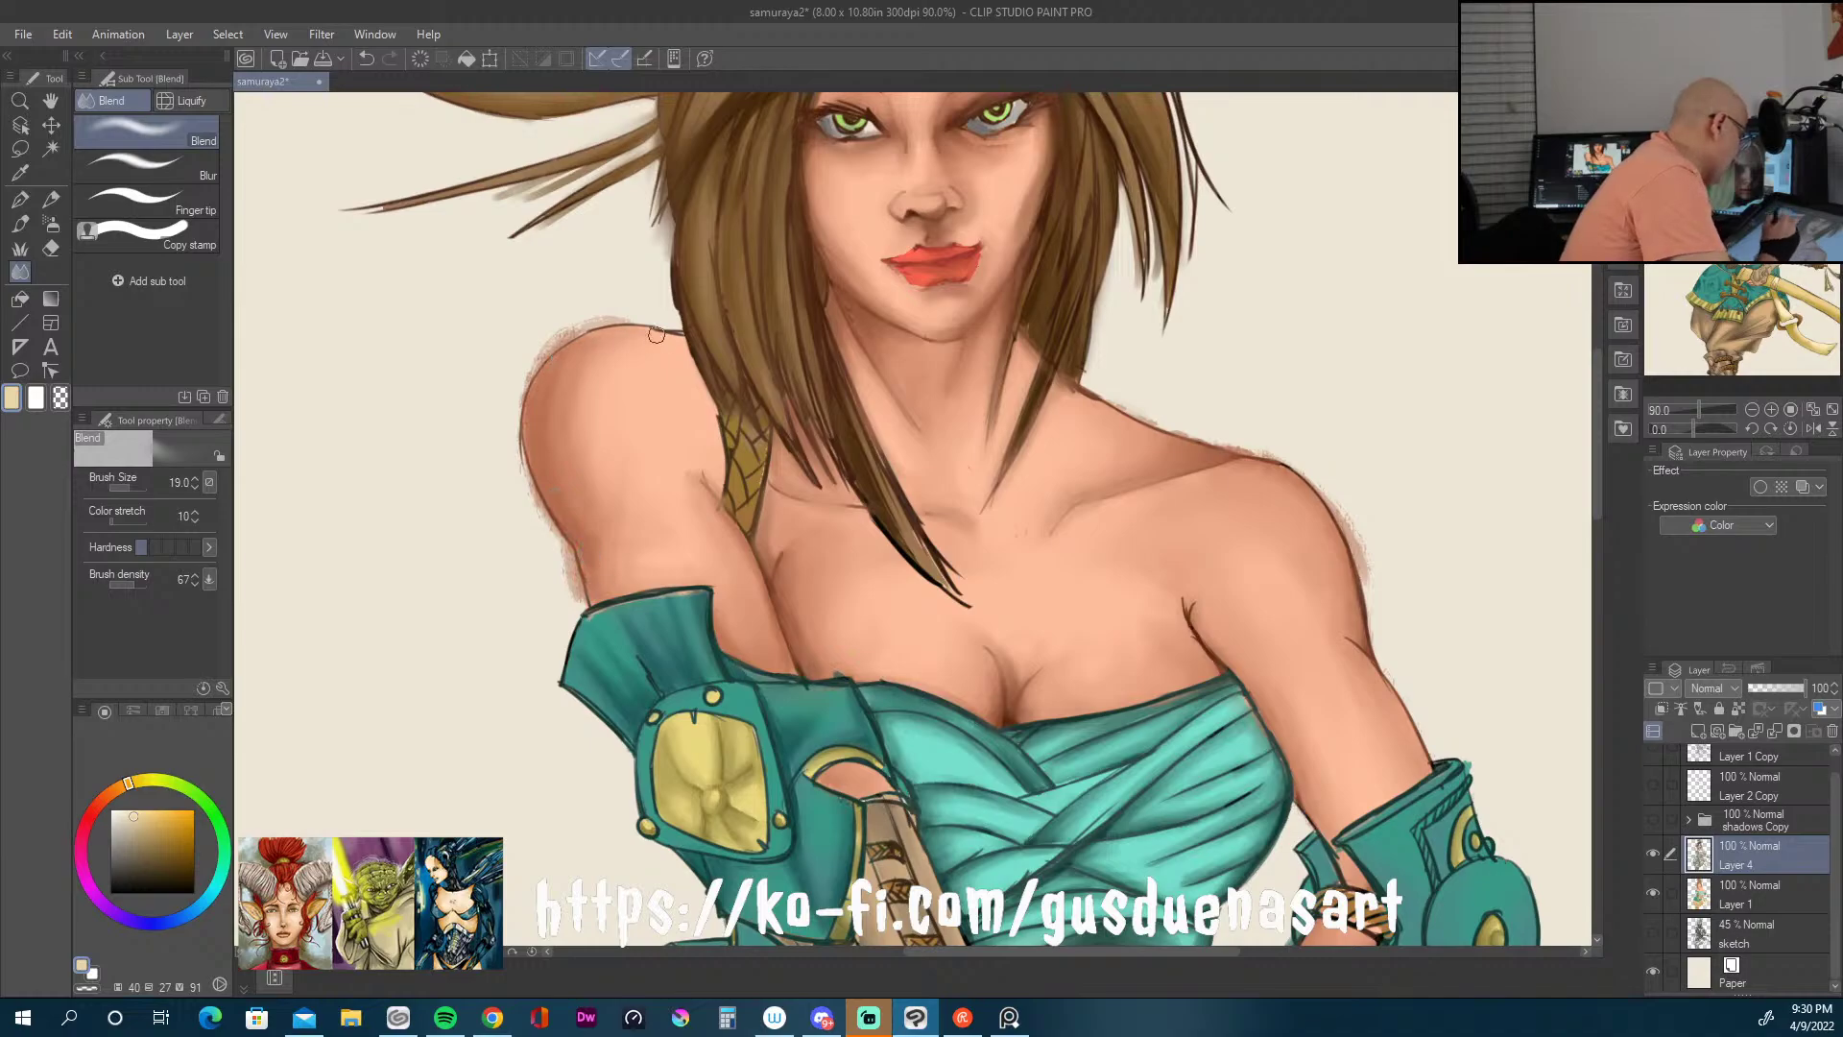
# Step: Blend away the stray sketch strokes outside the outlines of both shoulders and upper arms on Layer 4
pyautogui.moveTo(539, 357)
pyautogui.mouseDown()
pyautogui.moveTo(584, 316)
pyautogui.moveTo(556, 341)
pyautogui.mouseUp()
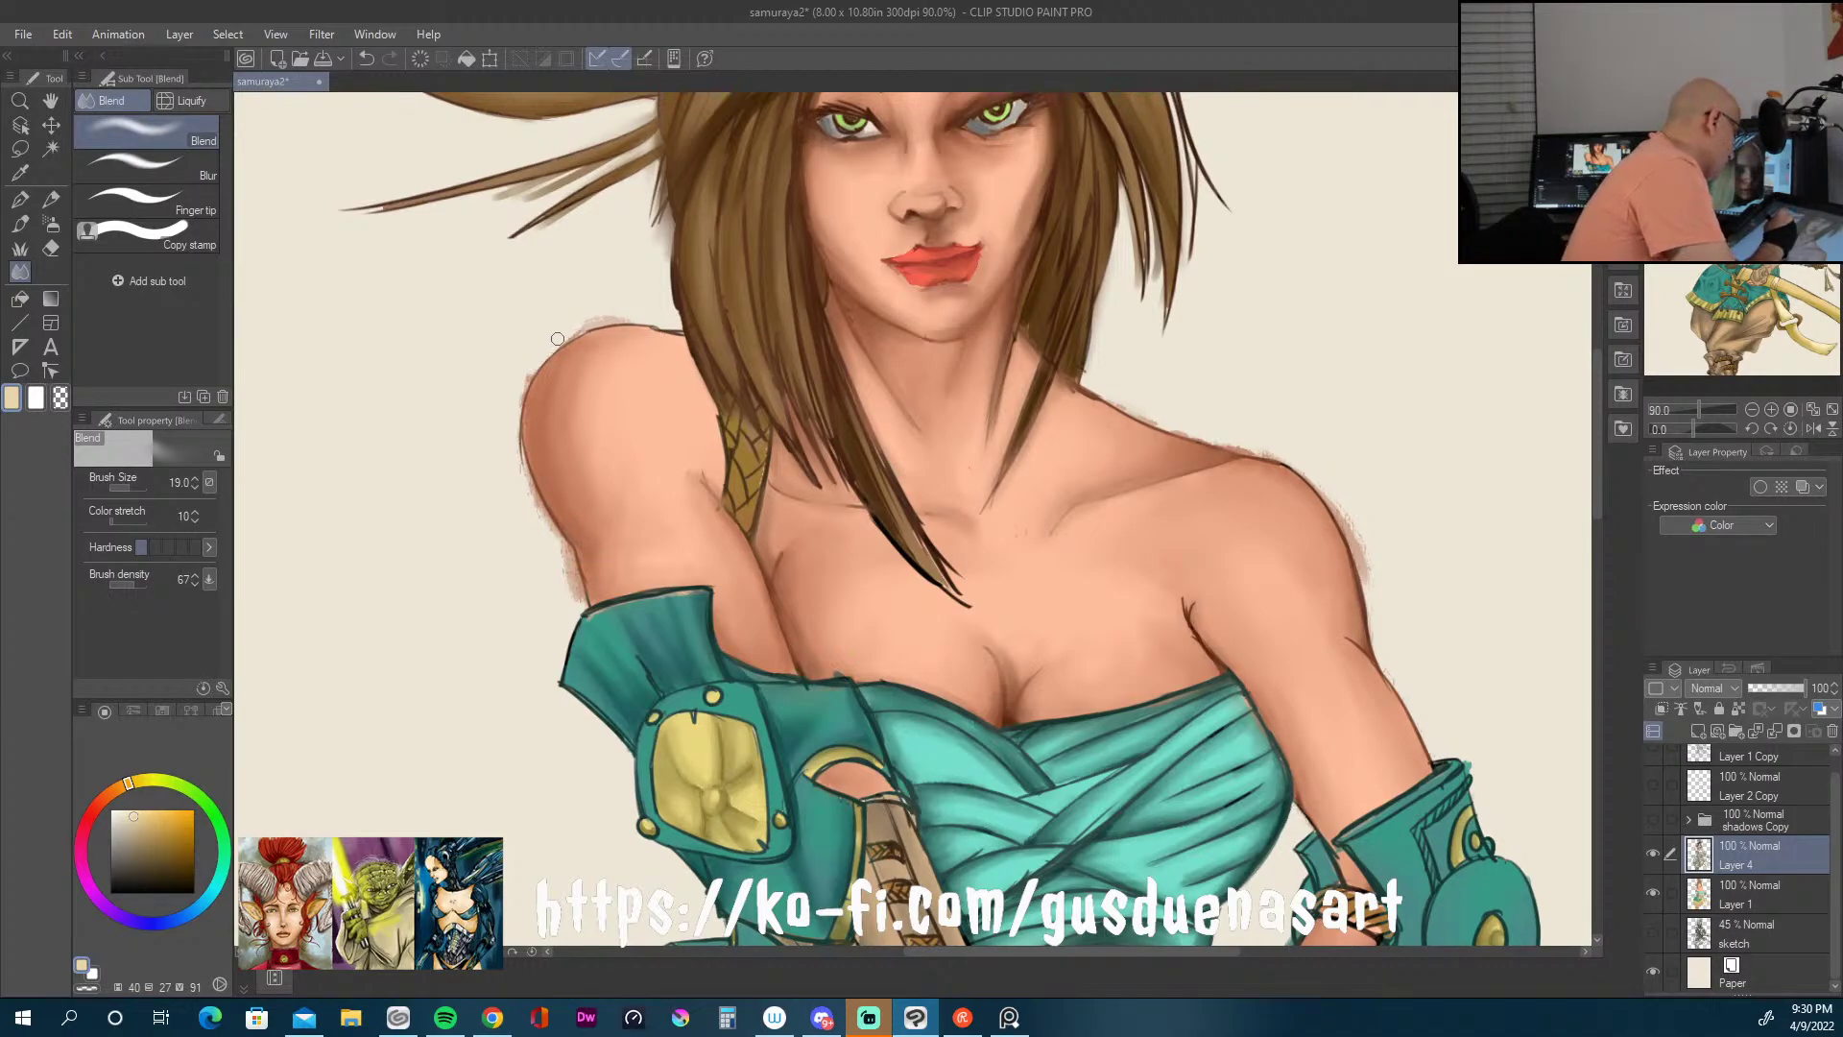
pyautogui.moveTo(517, 402)
pyautogui.mouseDown()
pyautogui.moveTo(524, 484)
pyautogui.moveTo(572, 578)
pyautogui.mouseUp()
pyautogui.moveTo(614, 318); pyautogui.dragTo(580, 326)
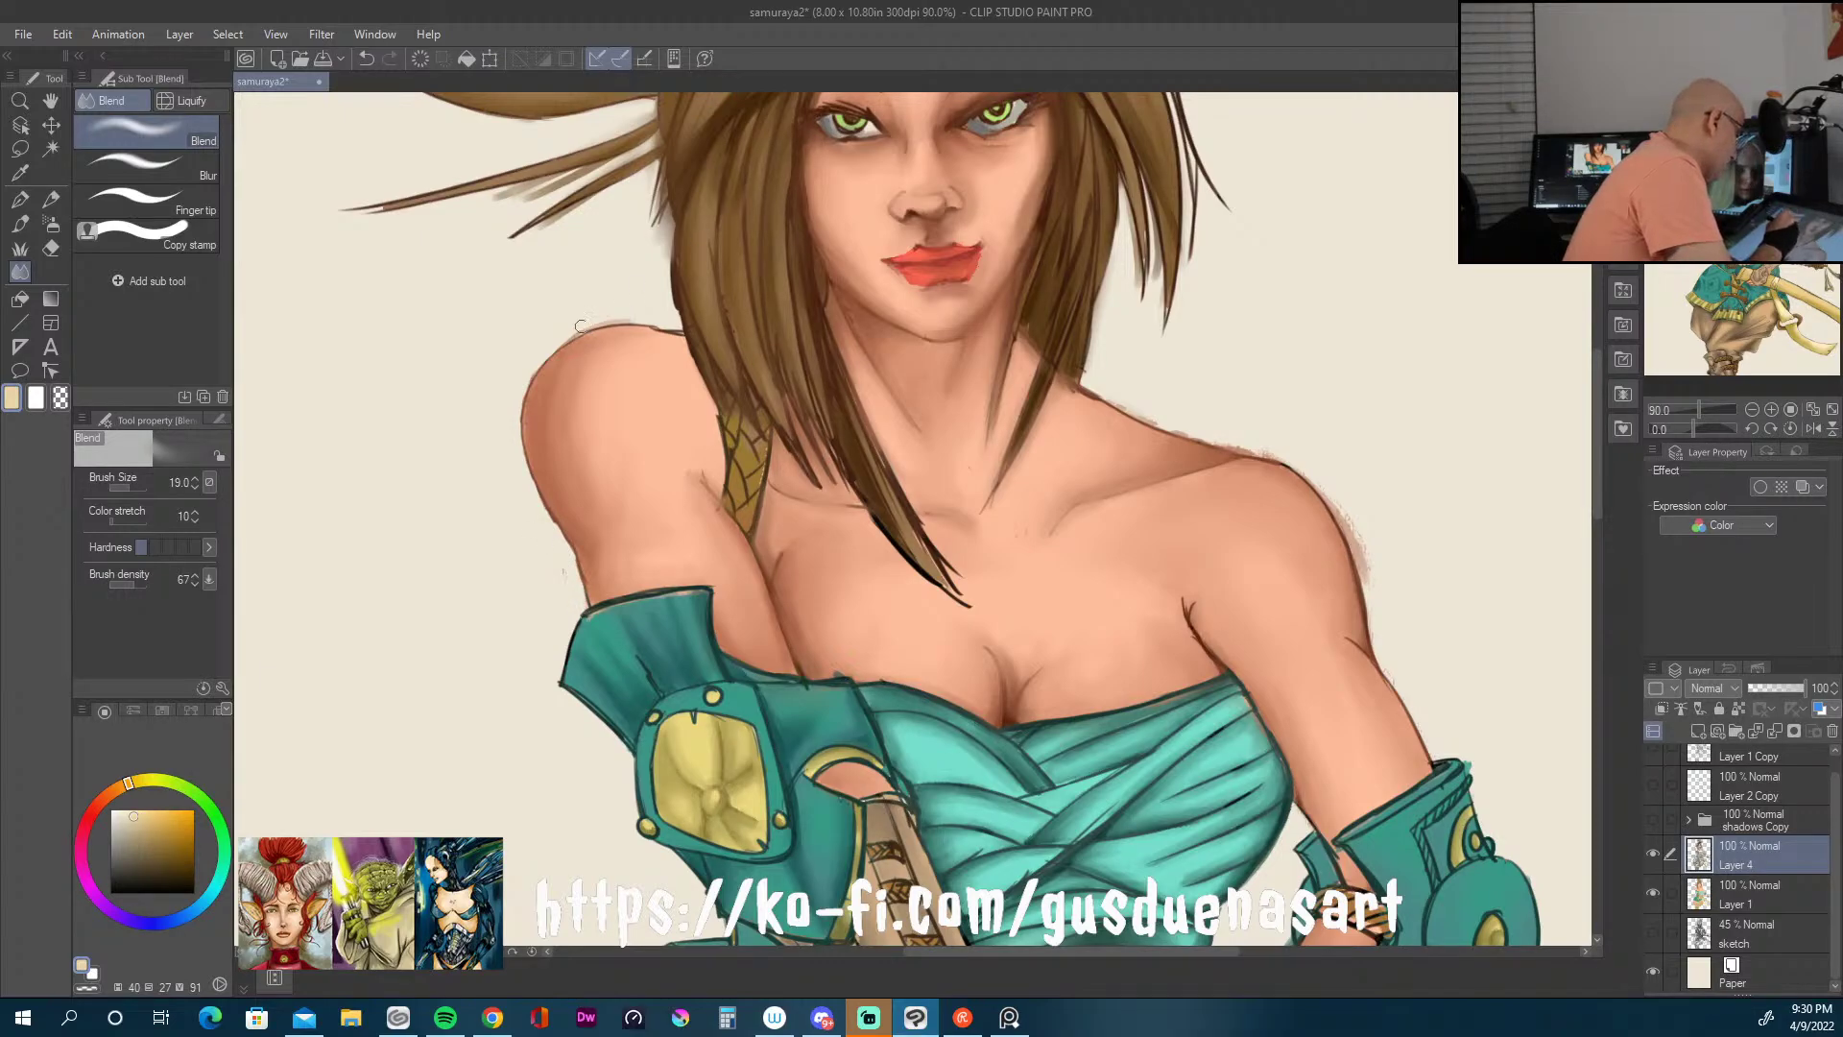
pyautogui.moveTo(1336, 480); pyautogui.dragTo(1361, 562)
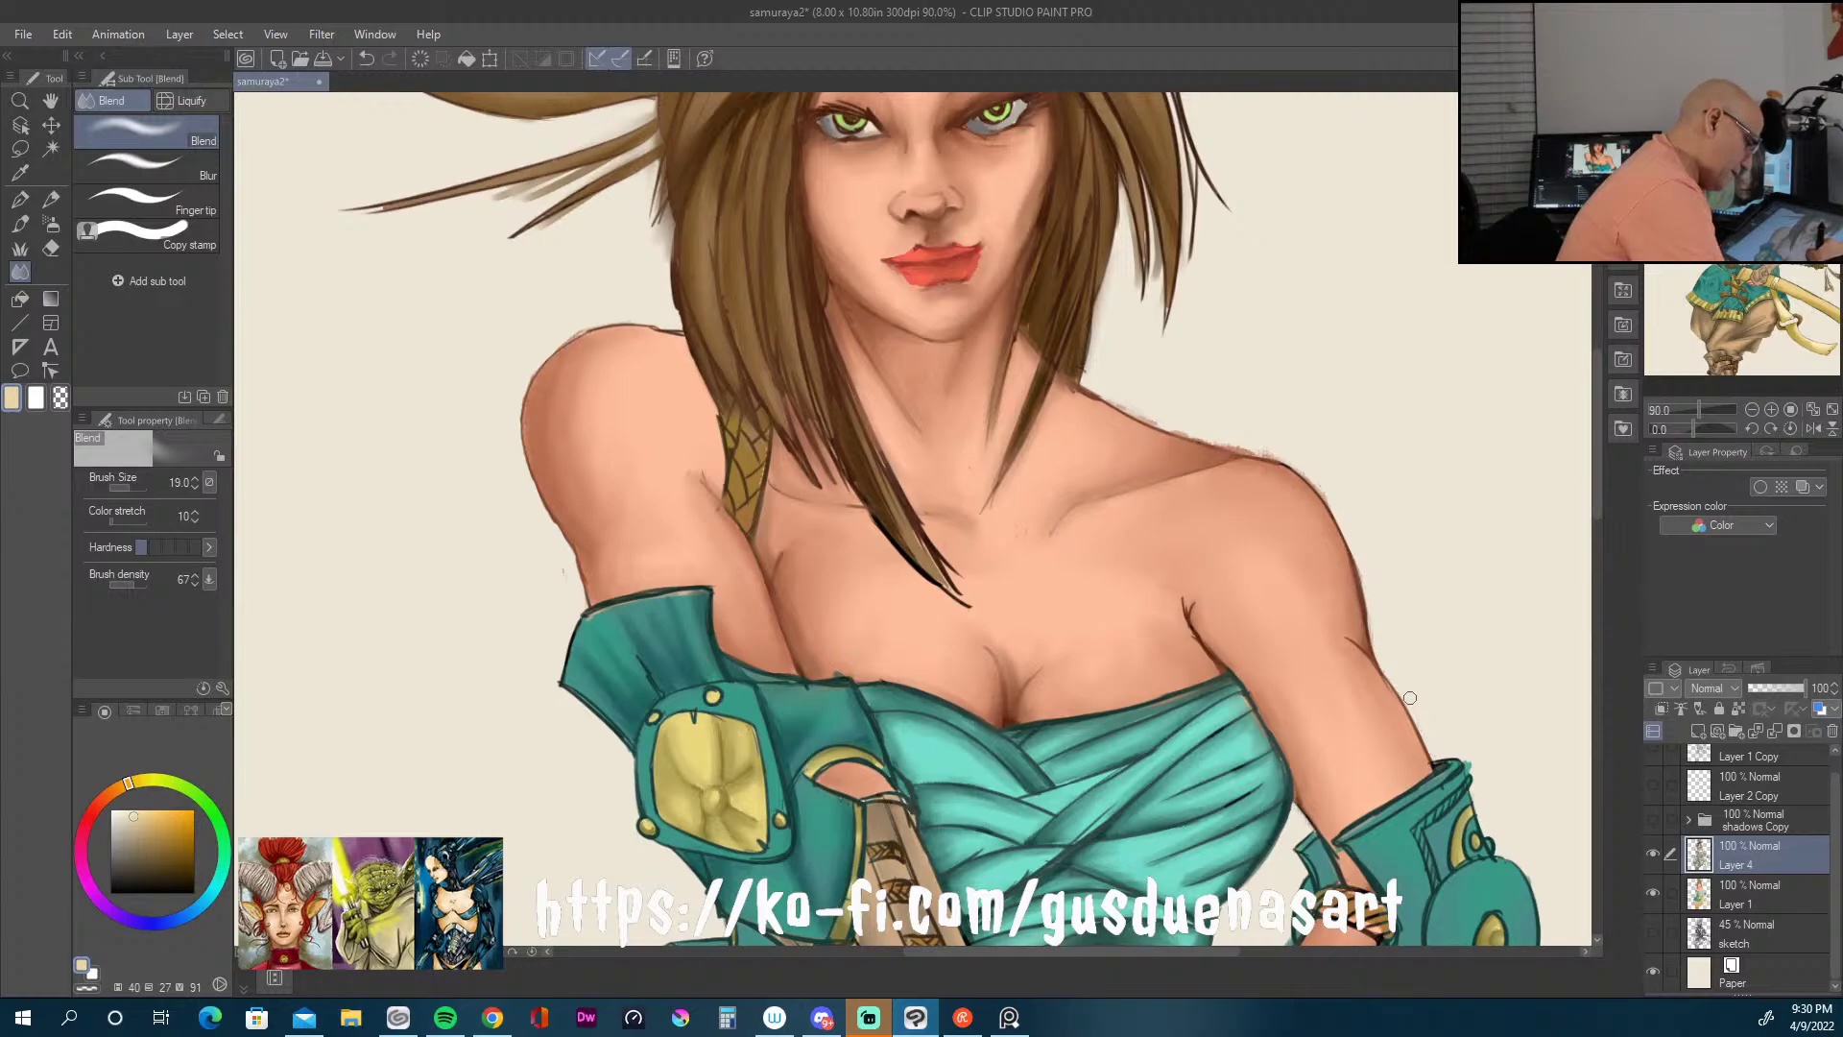
pyautogui.moveTo(1173, 429); pyautogui.dragTo(1259, 450)
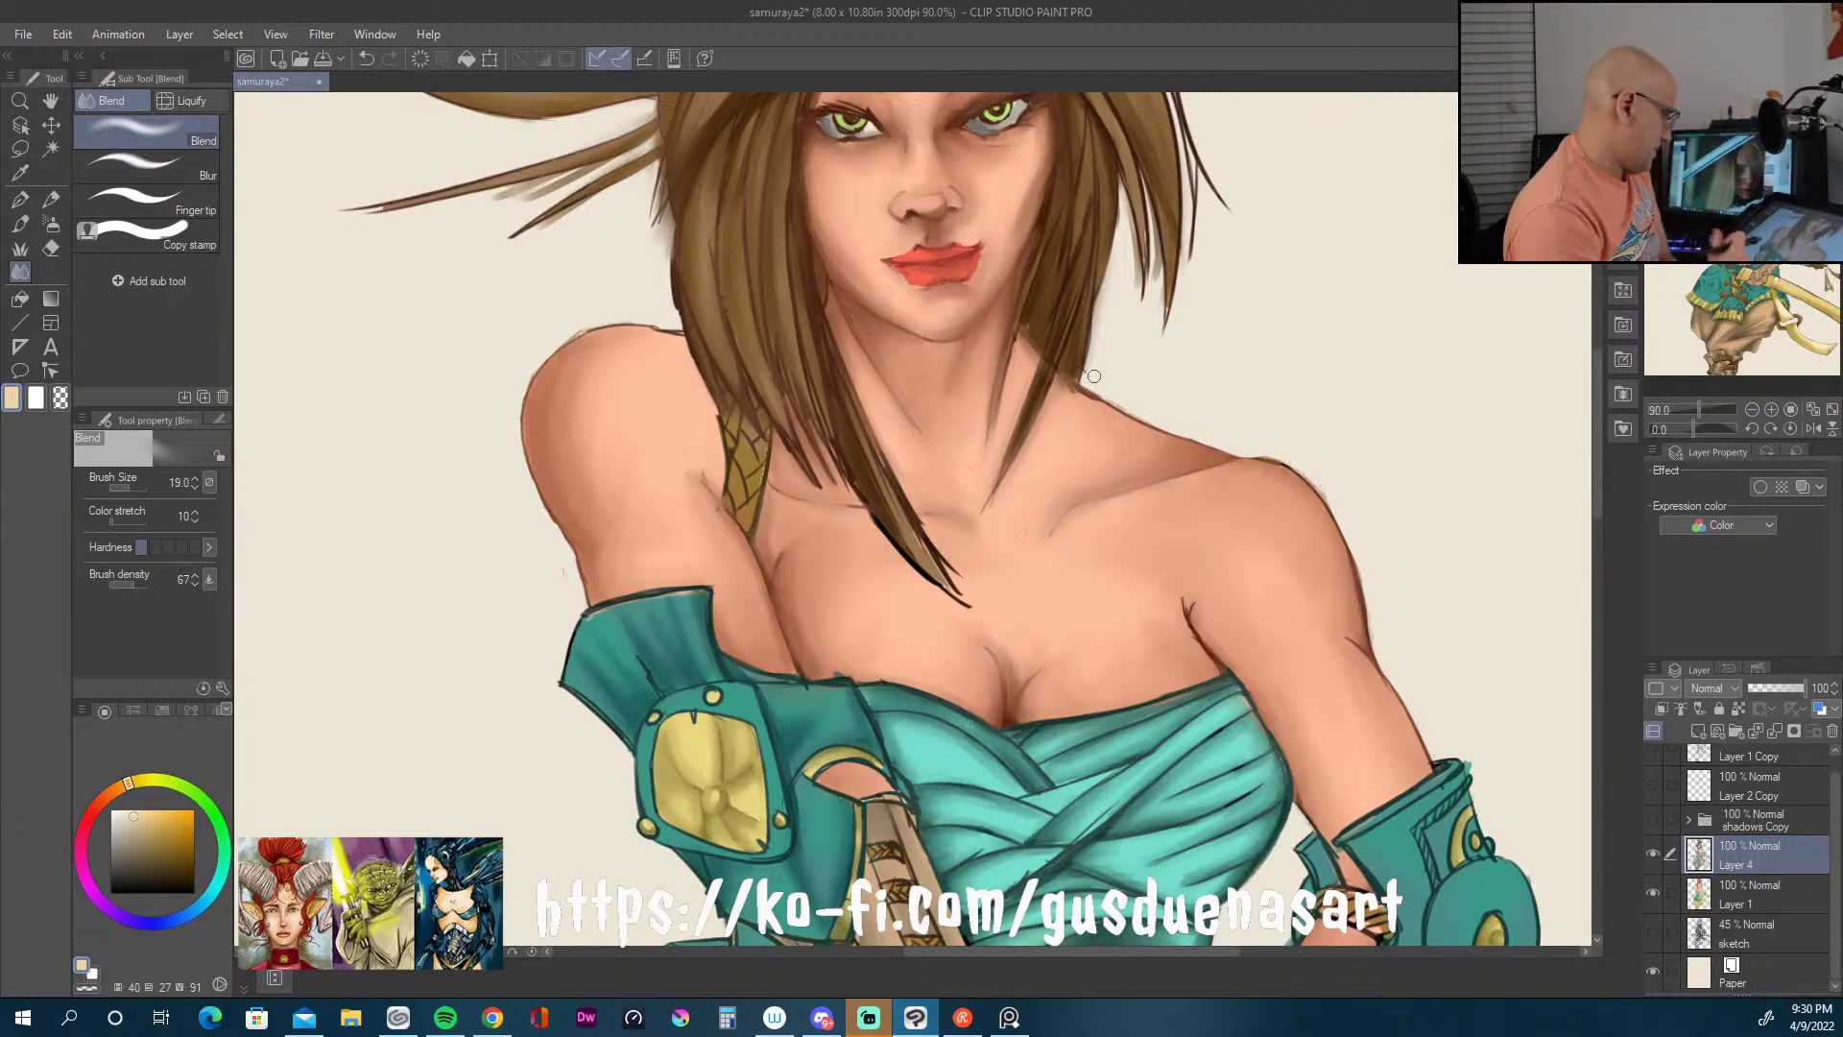
# Step: Soften the line art of the glove gripping the sword and the nearby handle edge with the Blend tool
pyautogui.scroll(-5, 1598, 507)
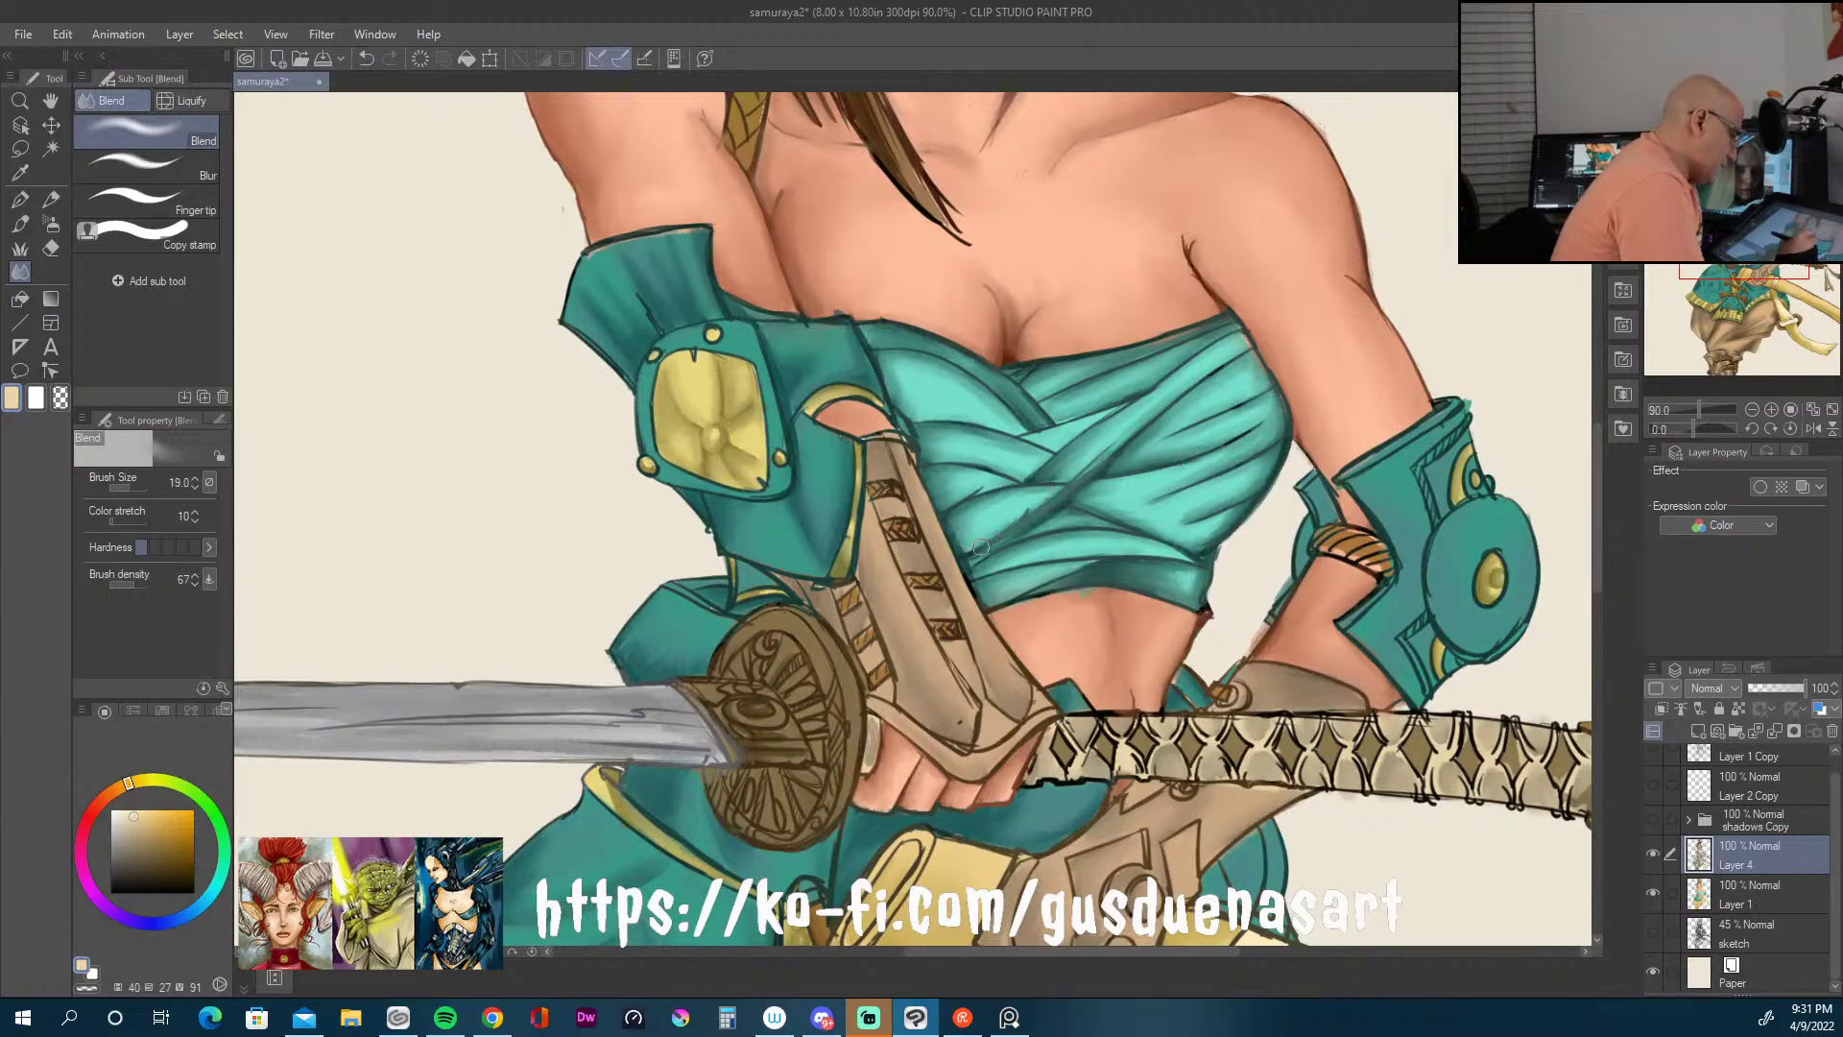
pyautogui.moveTo(989, 684)
pyautogui.mouseDown()
pyautogui.moveTo(977, 740)
pyautogui.moveTo(994, 710)
pyautogui.moveTo(932, 723)
pyautogui.moveTo(1025, 729)
pyautogui.mouseUp()
pyautogui.moveTo(877, 706)
pyautogui.mouseDown()
pyautogui.moveTo(930, 762)
pyautogui.moveTo(979, 769)
pyautogui.moveTo(1039, 715)
pyautogui.moveTo(883, 709)
pyautogui.moveTo(917, 752)
pyautogui.moveTo(899, 795)
pyautogui.moveTo(996, 799)
pyautogui.mouseUp()
pyautogui.moveTo(1176, 715)
pyautogui.mouseDown()
pyautogui.moveTo(1055, 737)
pyautogui.moveTo(1096, 766)
pyautogui.moveTo(1098, 741)
pyautogui.moveTo(1113, 769)
pyautogui.moveTo(1131, 751)
pyautogui.moveTo(1147, 773)
pyautogui.moveTo(1184, 737)
pyautogui.moveTo(1178, 772)
pyautogui.moveTo(1182, 741)
pyautogui.moveTo(1243, 732)
pyautogui.moveTo(1210, 741)
pyautogui.moveTo(1233, 768)
pyautogui.moveTo(1250, 729)
pyautogui.mouseUp()
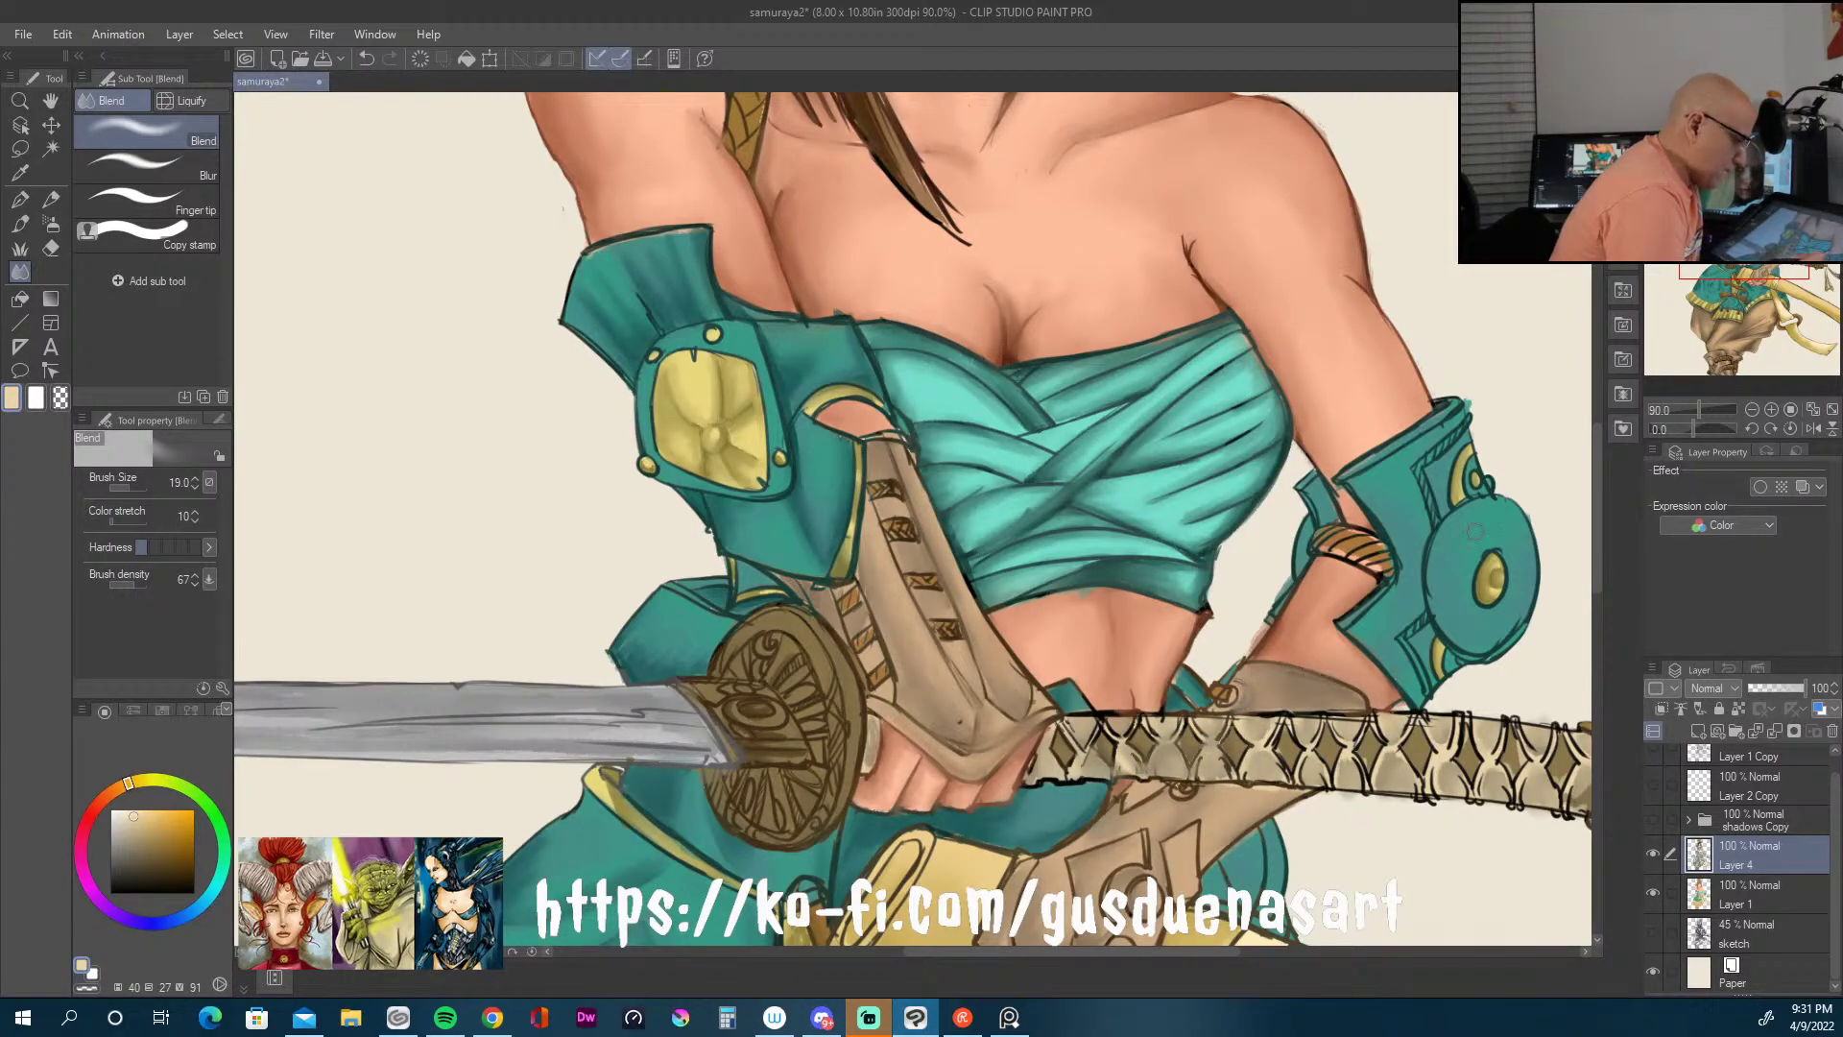
# Step: Soften the line art of the round-shielded arm guard and the folds of the chest wrap with the Blend tool on Layer 4
pyautogui.moveTo(1481, 512)
pyautogui.mouseDown()
pyautogui.moveTo(1439, 637)
pyautogui.moveTo(1443, 549)
pyautogui.moveTo(1483, 656)
pyautogui.mouseUp()
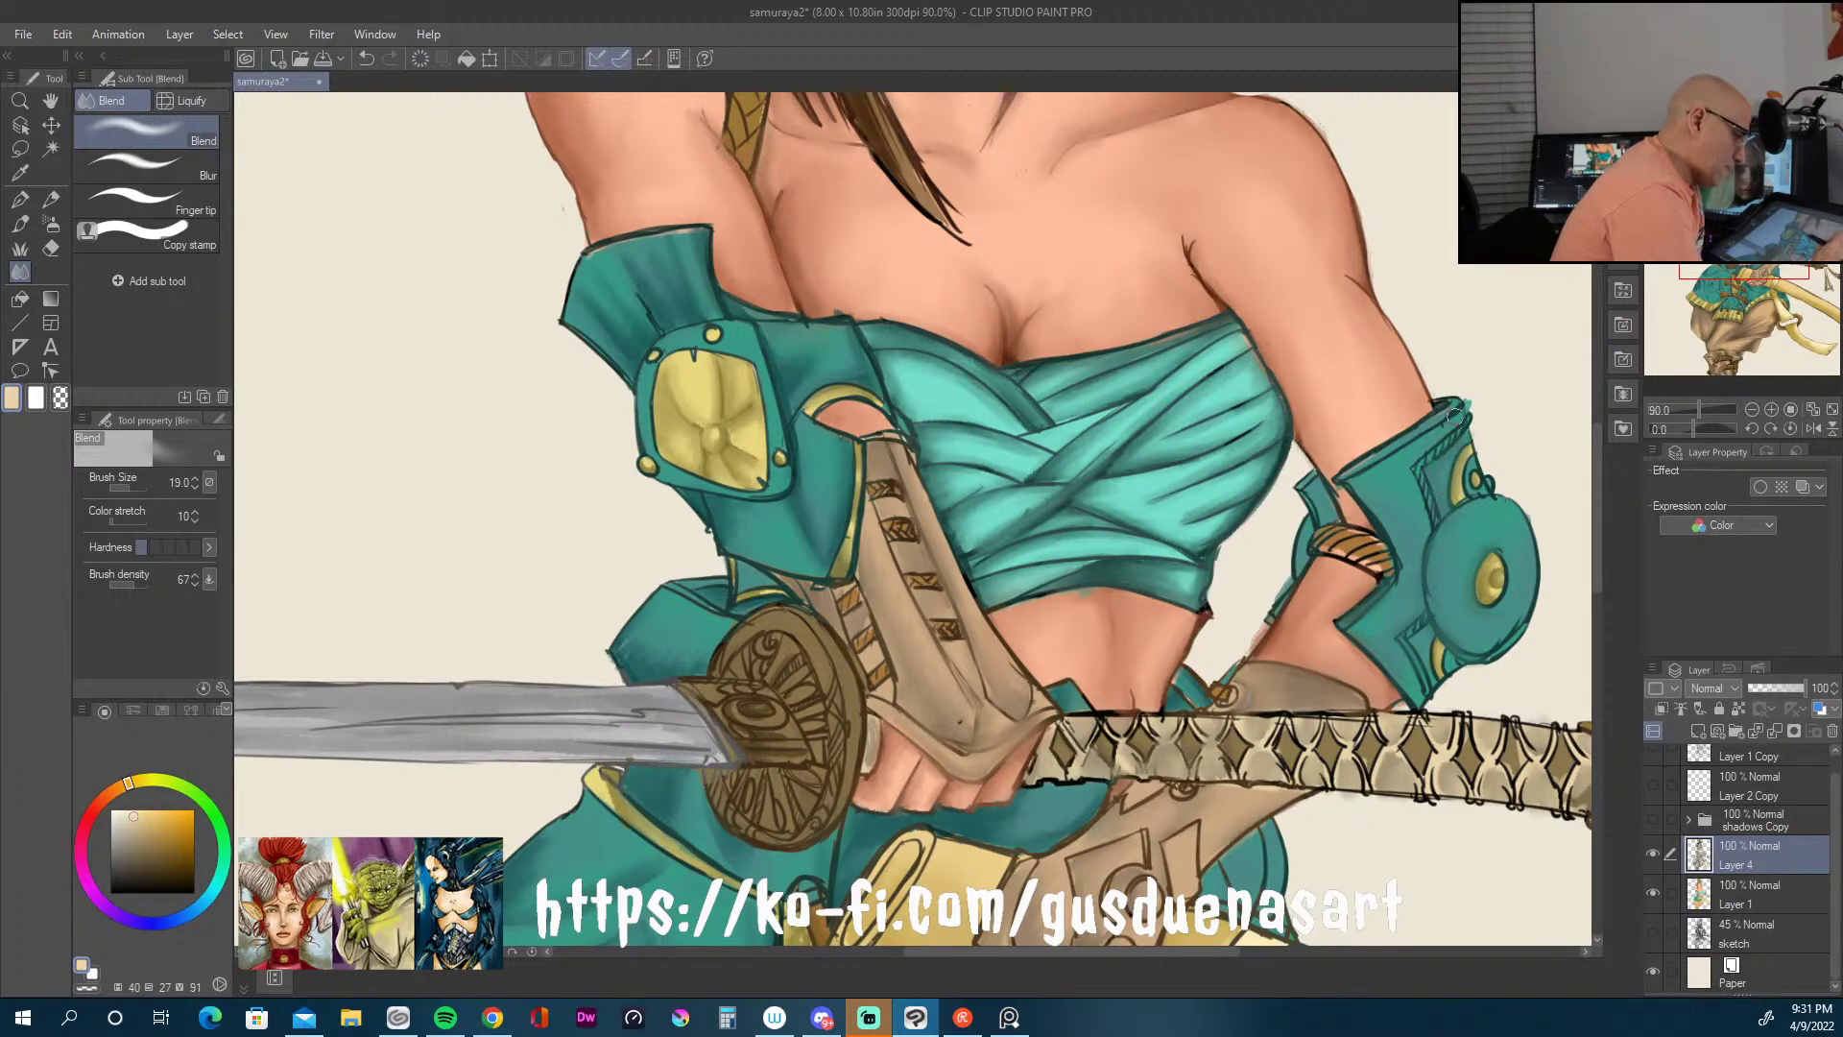
pyautogui.moveTo(1306, 486)
pyautogui.mouseDown()
pyautogui.moveTo(1322, 508)
pyautogui.moveTo(1296, 562)
pyautogui.mouseUp()
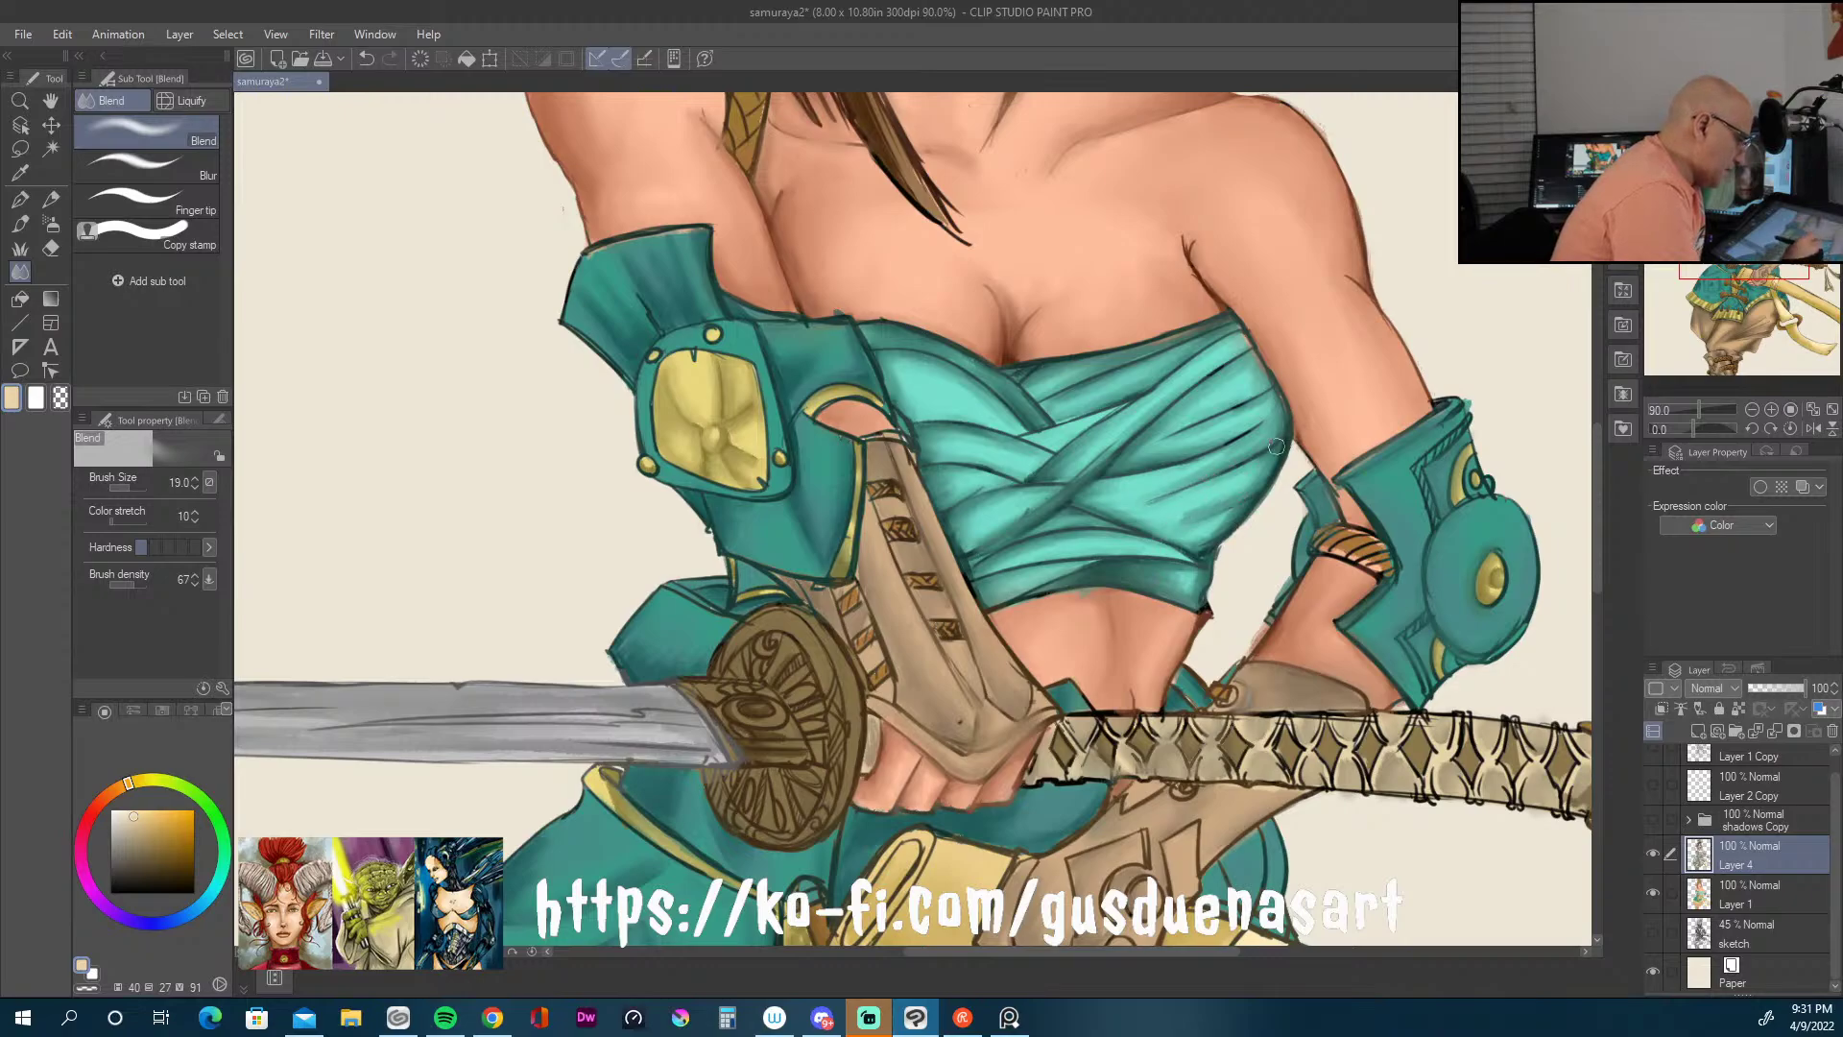
pyautogui.moveTo(1179, 430); pyautogui.dragTo(1225, 406)
pyautogui.moveTo(1159, 469)
pyautogui.mouseDown()
pyautogui.moveTo(1272, 407)
pyautogui.moveTo(1032, 451)
pyautogui.moveTo(998, 431)
pyautogui.moveTo(1024, 462)
pyautogui.moveTo(1124, 414)
pyautogui.moveTo(1070, 412)
pyautogui.moveTo(1018, 529)
pyautogui.moveTo(1223, 370)
pyautogui.mouseUp()
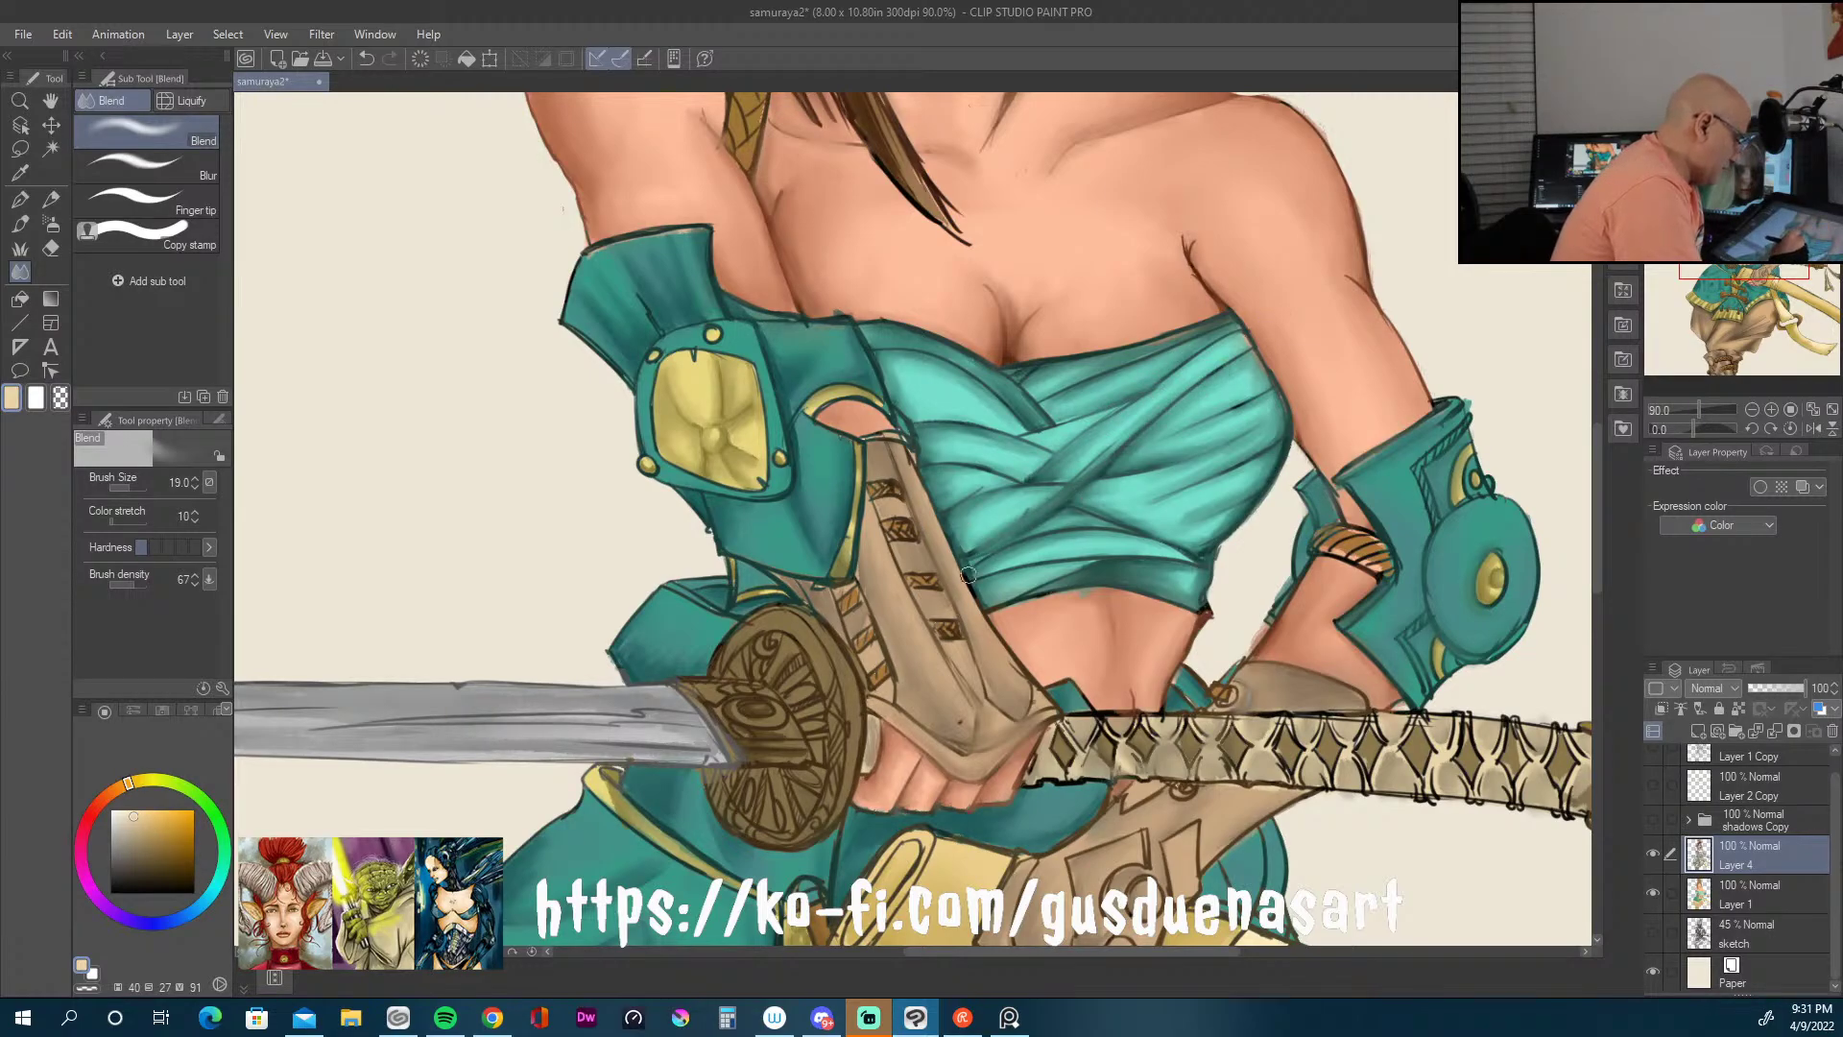
# Step: Blend the teal hip cloth's upper edge and the outlines of the arm guard with the yellow plate
pyautogui.moveTo(693, 593); pyautogui.dragTo(739, 617)
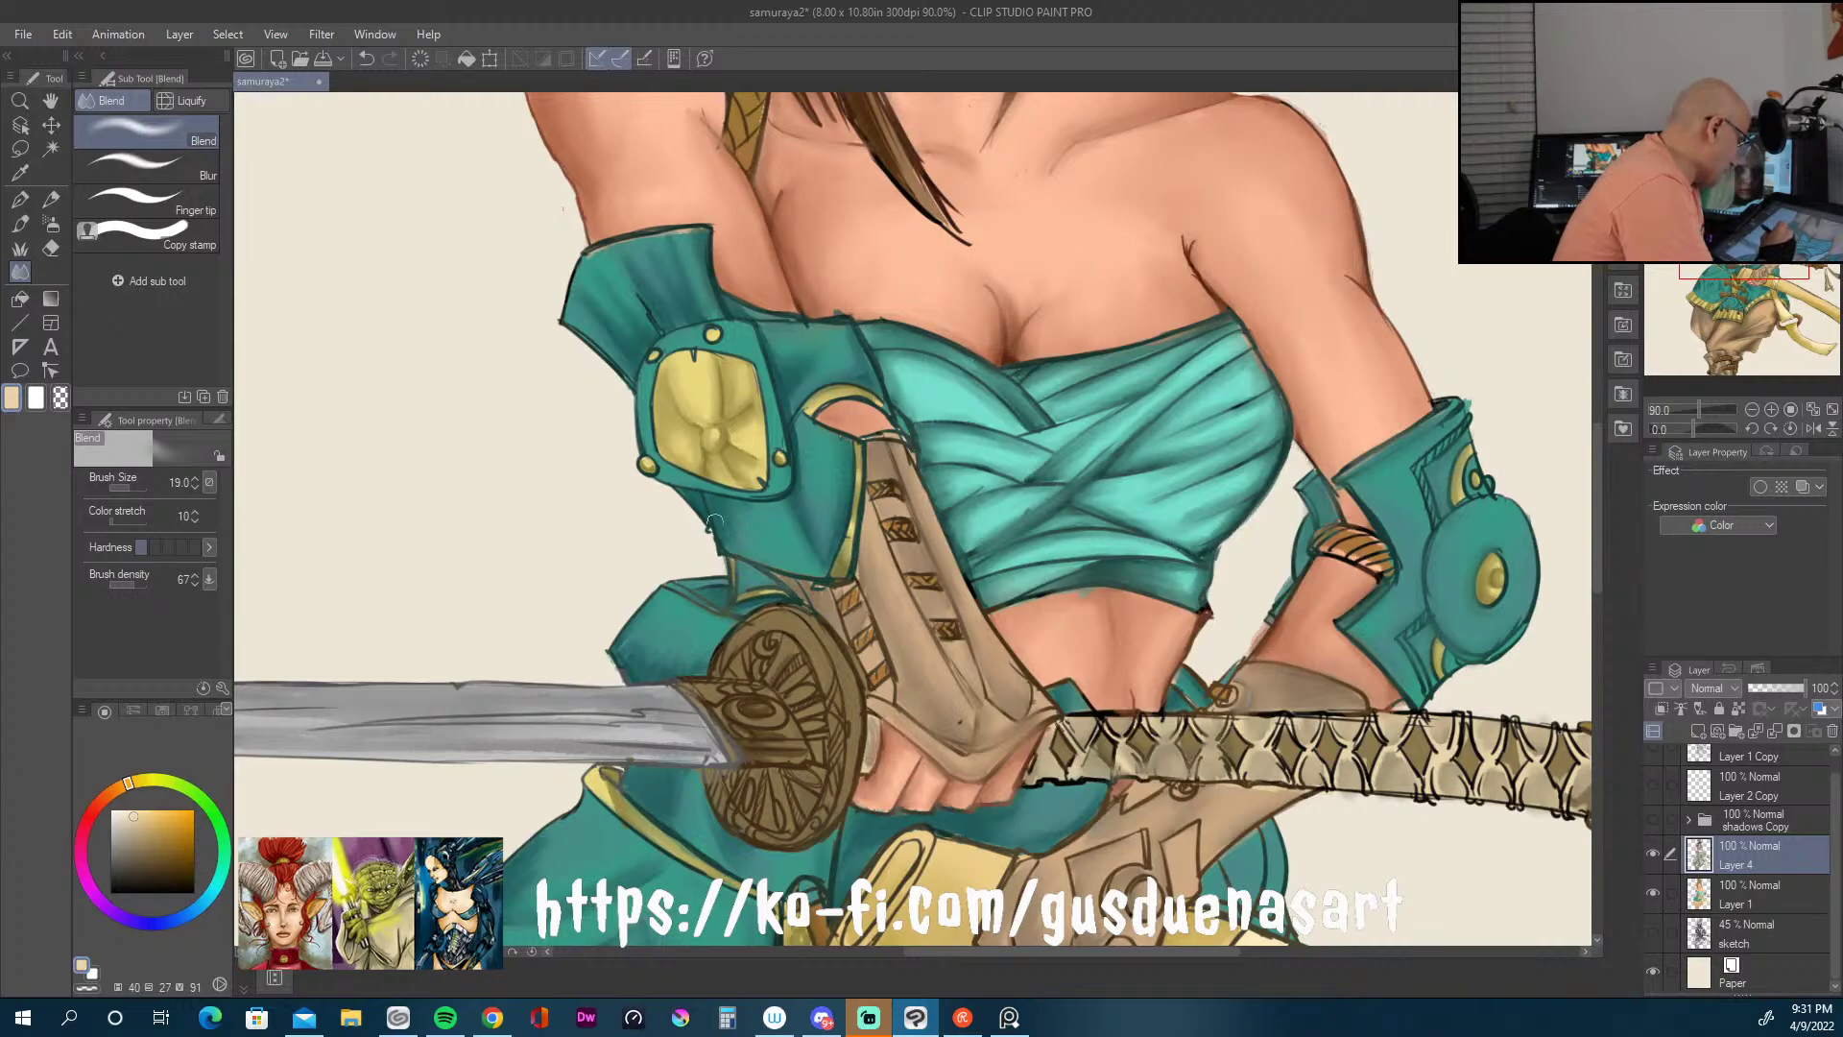
pyautogui.moveTo(743, 506)
pyautogui.mouseDown()
pyautogui.moveTo(791, 492)
pyautogui.moveTo(791, 424)
pyautogui.moveTo(682, 484)
pyautogui.moveTo(689, 440)
pyautogui.moveTo(652, 485)
pyautogui.mouseUp()
pyautogui.moveTo(662, 403)
pyautogui.mouseDown()
pyautogui.moveTo(707, 478)
pyautogui.moveTo(658, 376)
pyautogui.mouseUp()
pyautogui.moveTo(639, 442)
pyautogui.mouseDown()
pyautogui.moveTo(638, 365)
pyautogui.moveTo(574, 322)
pyautogui.mouseUp()
pyautogui.moveTo(633, 394); pyautogui.dragTo(606, 361)
pyautogui.moveTo(580, 259)
pyautogui.mouseDown()
pyautogui.moveTo(704, 231)
pyautogui.moveTo(708, 288)
pyautogui.moveTo(615, 242)
pyautogui.moveTo(631, 235)
pyautogui.moveTo(574, 277)
pyautogui.mouseUp()
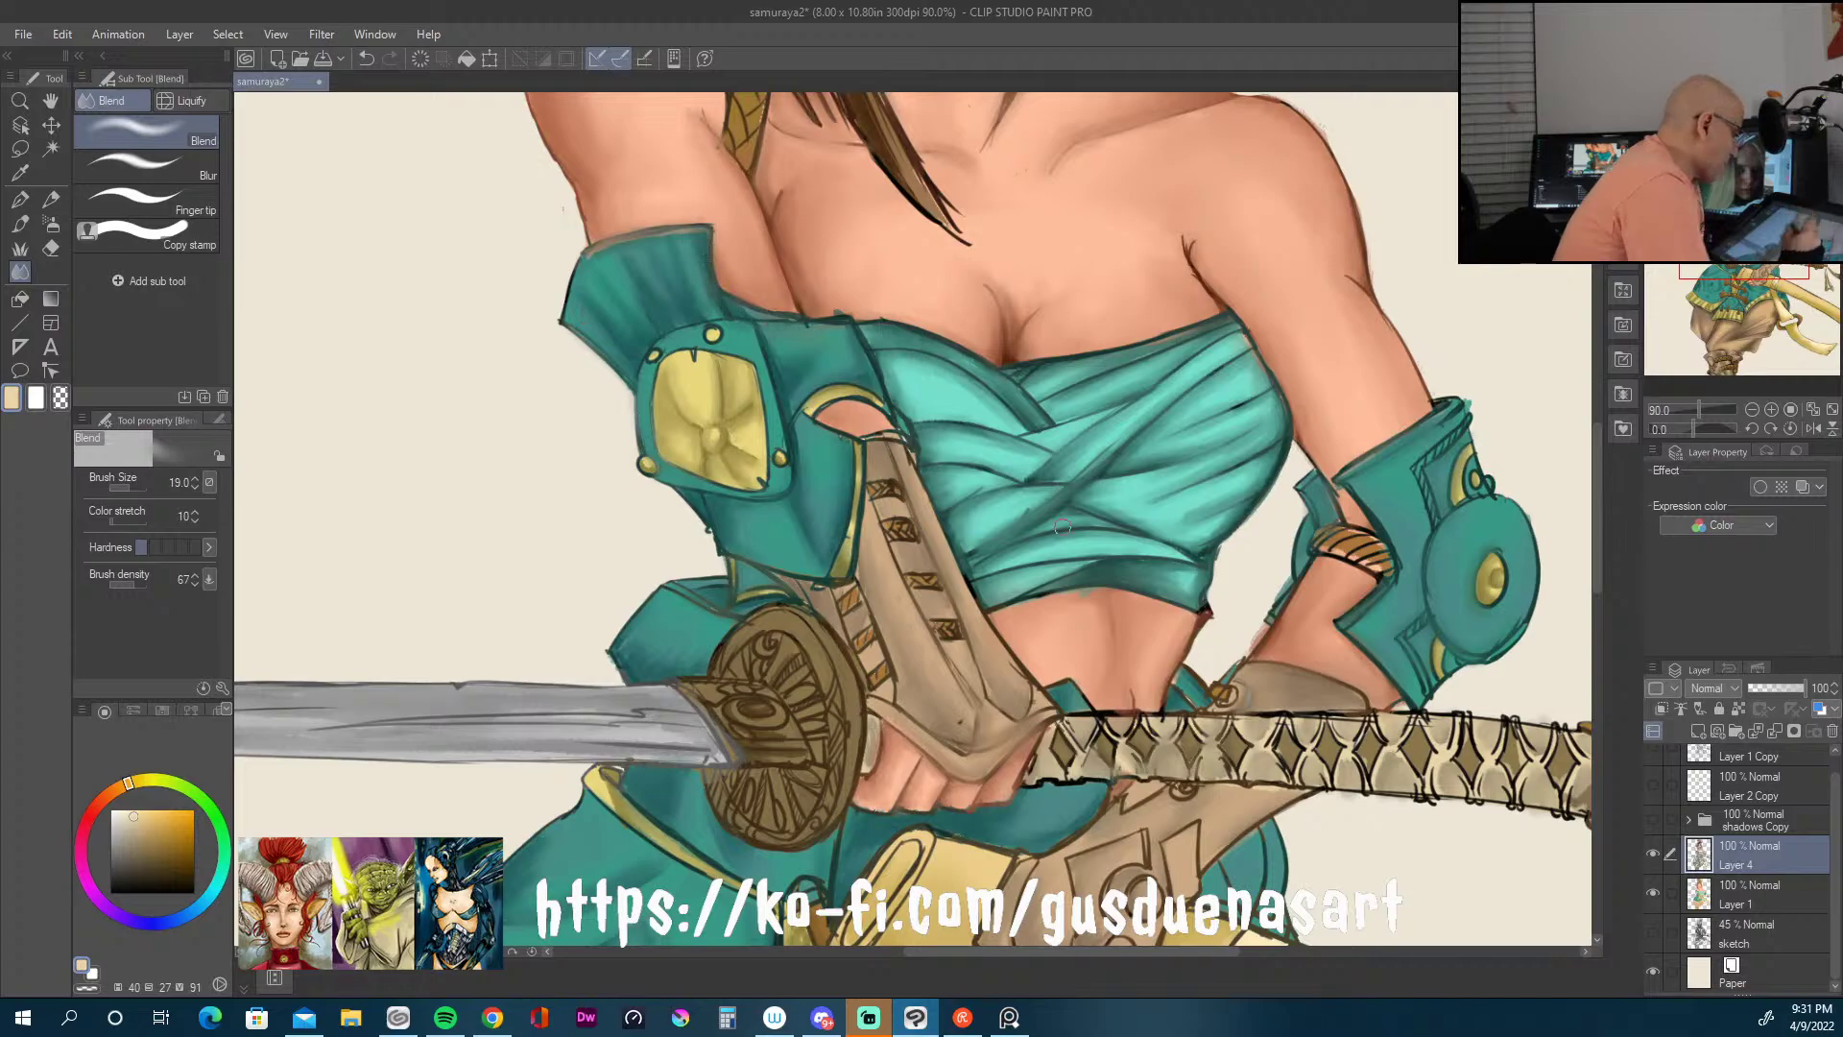
# Step: Soften the armpit crease, the adjoining upper arm's outline, and the wrist cords and inner edge of the round-shielded arm guard
pyautogui.moveTo(1200, 269)
pyautogui.mouseDown()
pyautogui.moveTo(1240, 311)
pyautogui.moveTo(1219, 297)
pyautogui.mouseUp()
pyautogui.moveTo(1386, 275)
pyautogui.mouseDown()
pyautogui.moveTo(1336, 272)
pyautogui.moveTo(1344, 310)
pyautogui.mouseUp()
pyautogui.moveTo(1334, 188); pyautogui.dragTo(1368, 298)
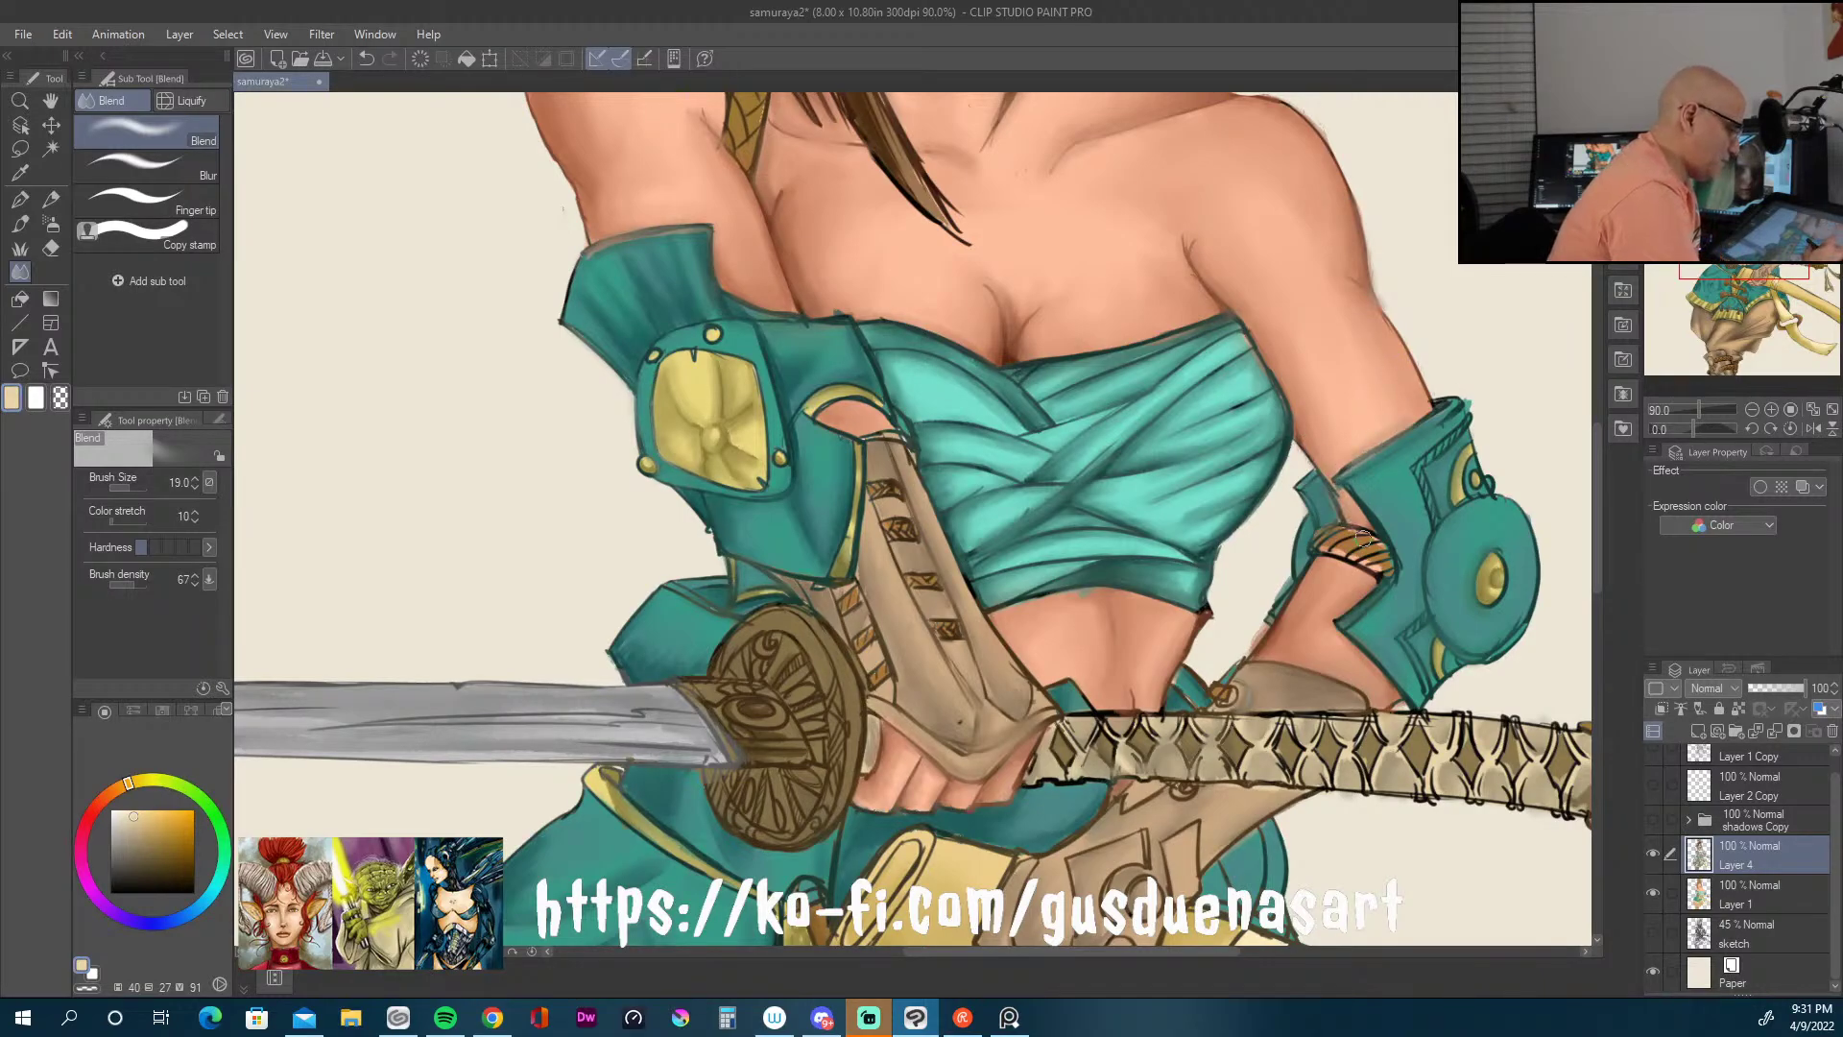
pyautogui.moveTo(1323, 554)
pyautogui.mouseDown()
pyautogui.moveTo(1395, 557)
pyautogui.moveTo(1358, 535)
pyautogui.moveTo(1353, 555)
pyautogui.moveTo(1347, 539)
pyautogui.moveTo(1318, 549)
pyautogui.moveTo(1392, 571)
pyautogui.mouseUp()
pyautogui.moveTo(1350, 491)
pyautogui.mouseDown()
pyautogui.moveTo(1375, 601)
pyautogui.moveTo(1342, 618)
pyautogui.mouseUp()
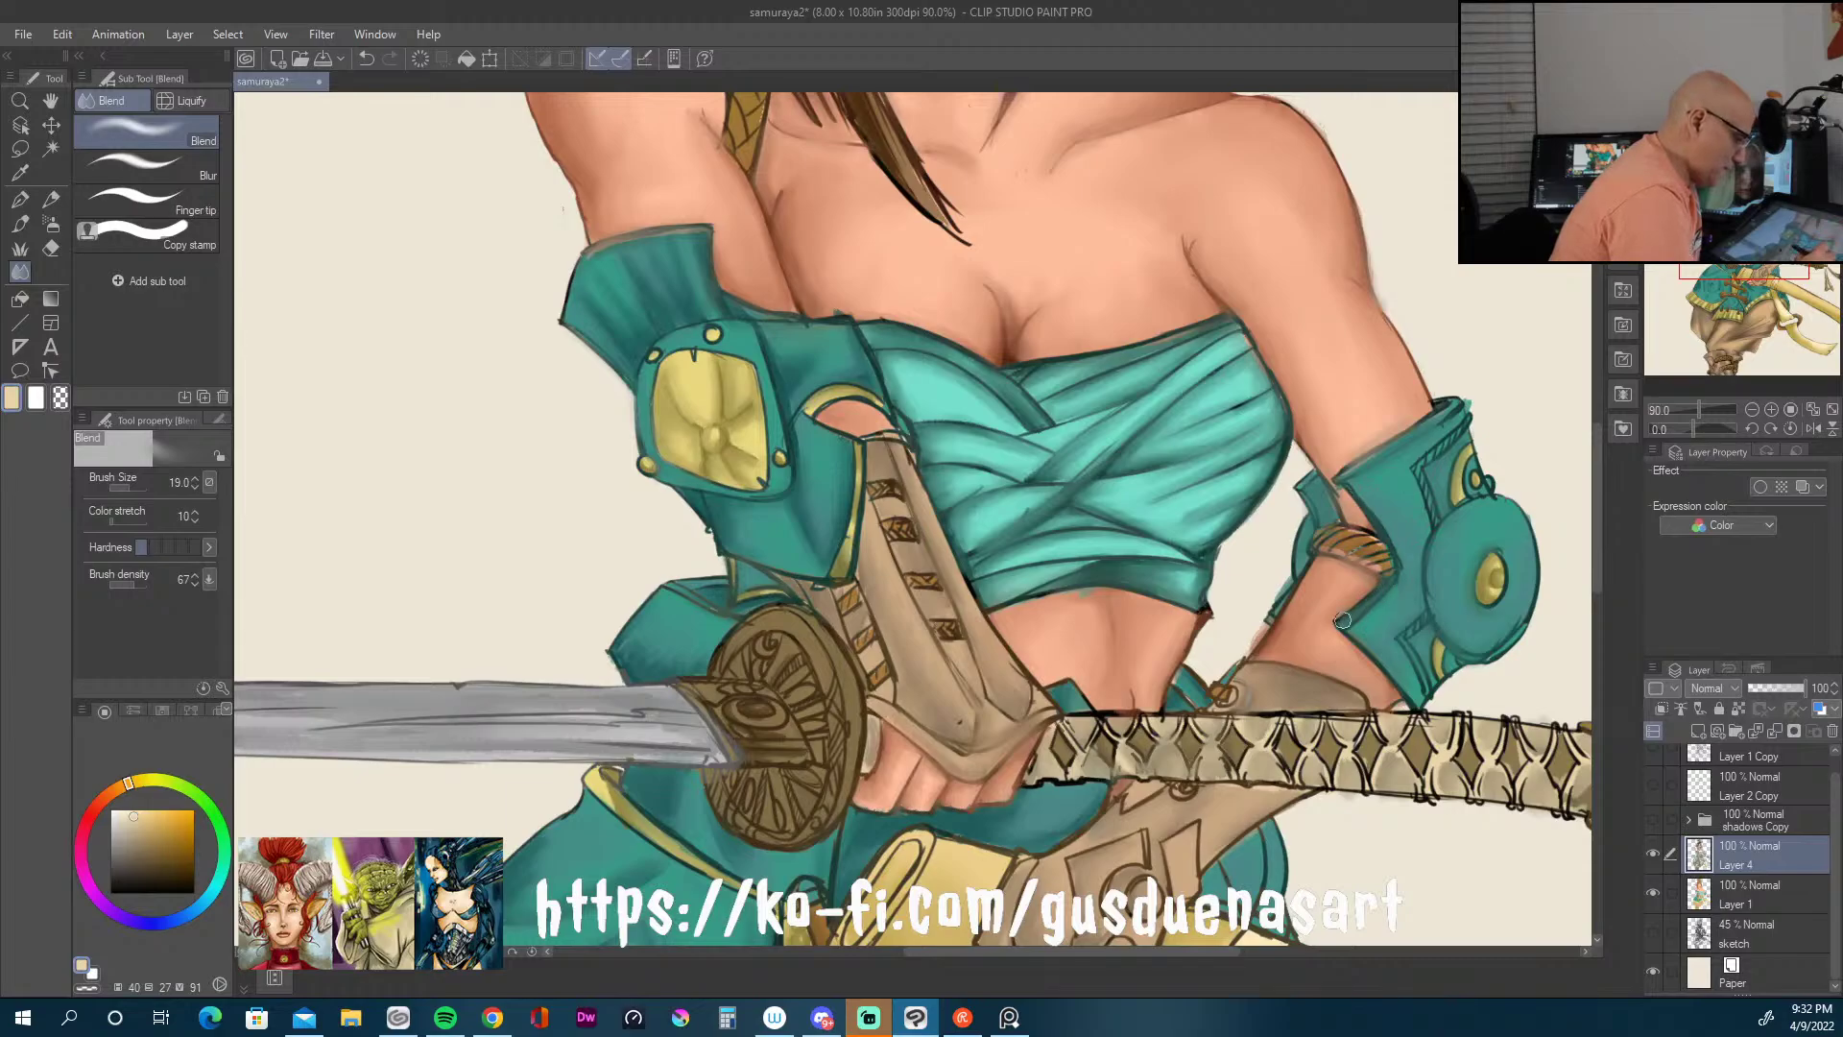
# Step: Blend the lines of the glove holding the scabbard, the scabbard's ring bands and the nearby jacket cord
pyautogui.scroll(-3, 1589, 630)
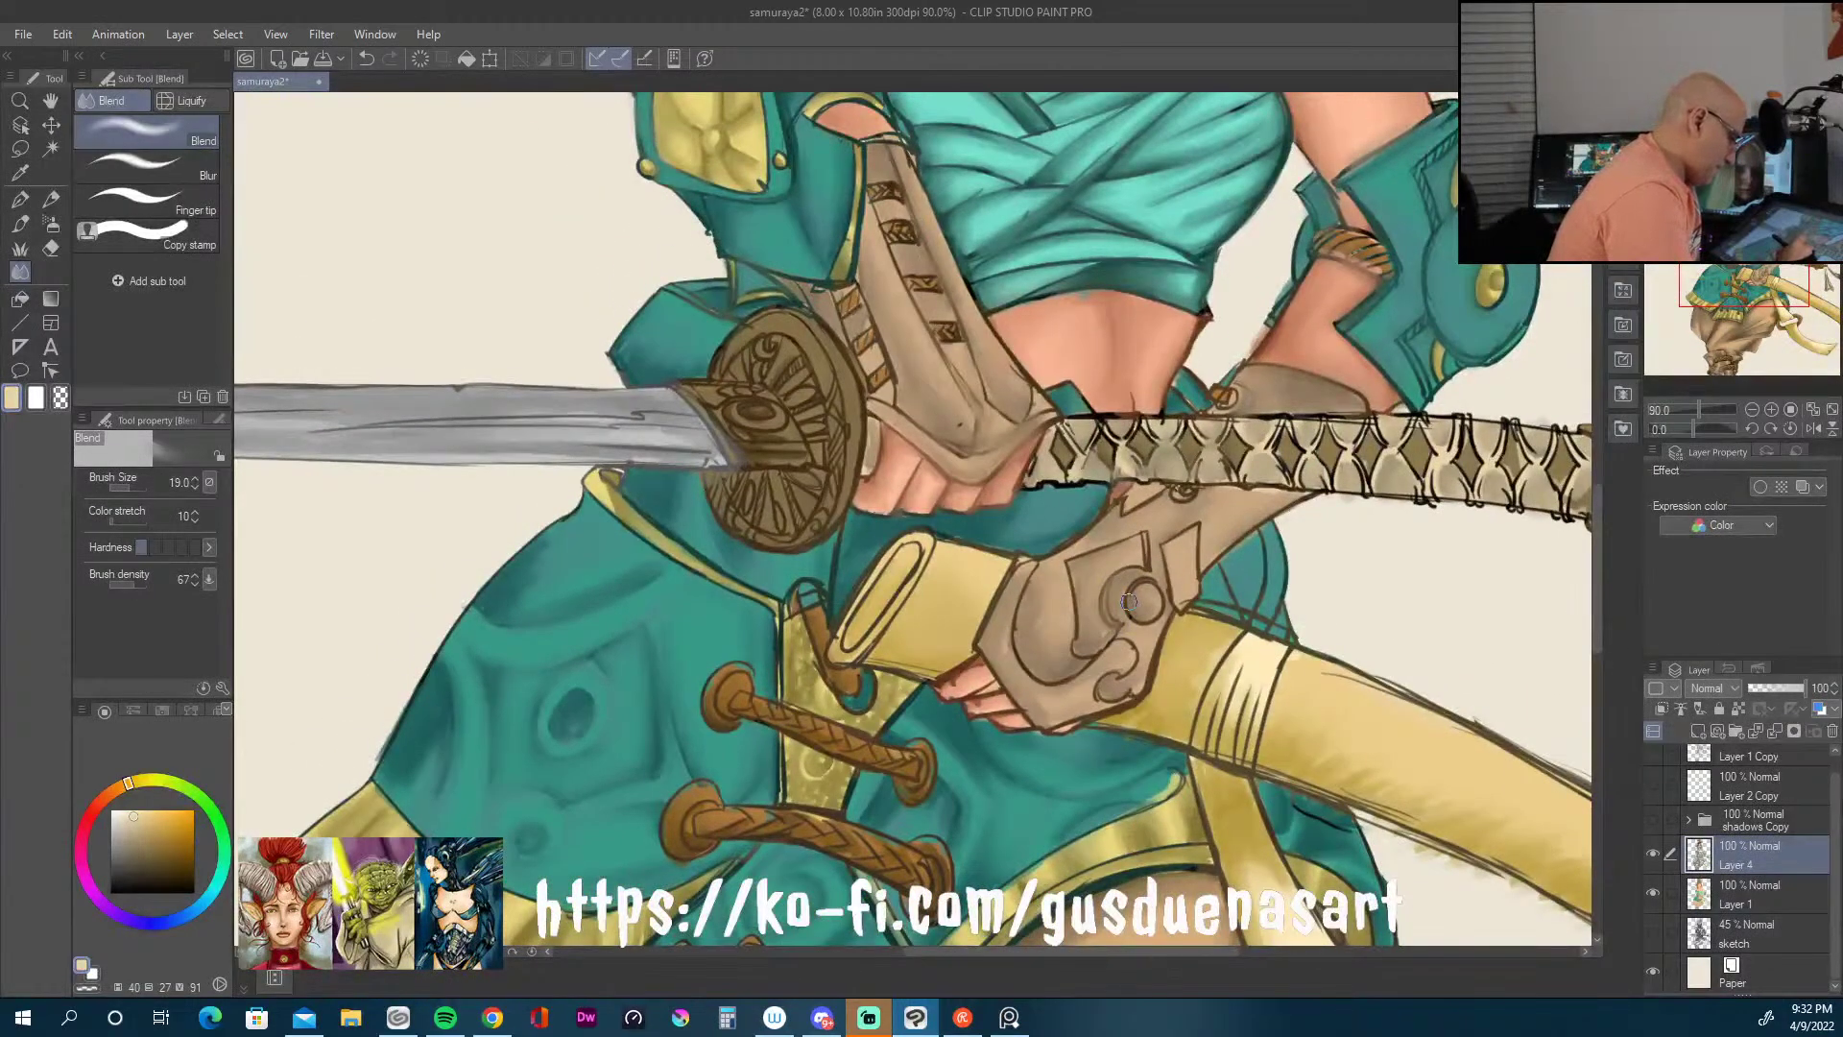
pyautogui.moveTo(1069, 628)
pyautogui.mouseDown()
pyautogui.moveTo(1030, 584)
pyautogui.moveTo(1109, 631)
pyautogui.moveTo(1056, 657)
pyautogui.moveTo(1108, 644)
pyautogui.moveTo(1118, 694)
pyautogui.moveTo(1103, 681)
pyautogui.moveTo(1165, 567)
pyautogui.moveTo(1216, 561)
pyautogui.moveTo(1203, 575)
pyautogui.moveTo(1312, 463)
pyautogui.mouseUp()
pyautogui.moveTo(1235, 587)
pyautogui.mouseDown()
pyautogui.moveTo(1255, 532)
pyautogui.moveTo(1294, 585)
pyautogui.moveTo(1217, 617)
pyautogui.moveTo(1288, 643)
pyautogui.moveTo(1249, 636)
pyautogui.moveTo(1218, 702)
pyautogui.moveTo(1215, 687)
pyautogui.moveTo(1238, 671)
pyautogui.moveTo(1225, 766)
pyautogui.moveTo(1237, 717)
pyautogui.moveTo(1244, 783)
pyautogui.mouseUp()
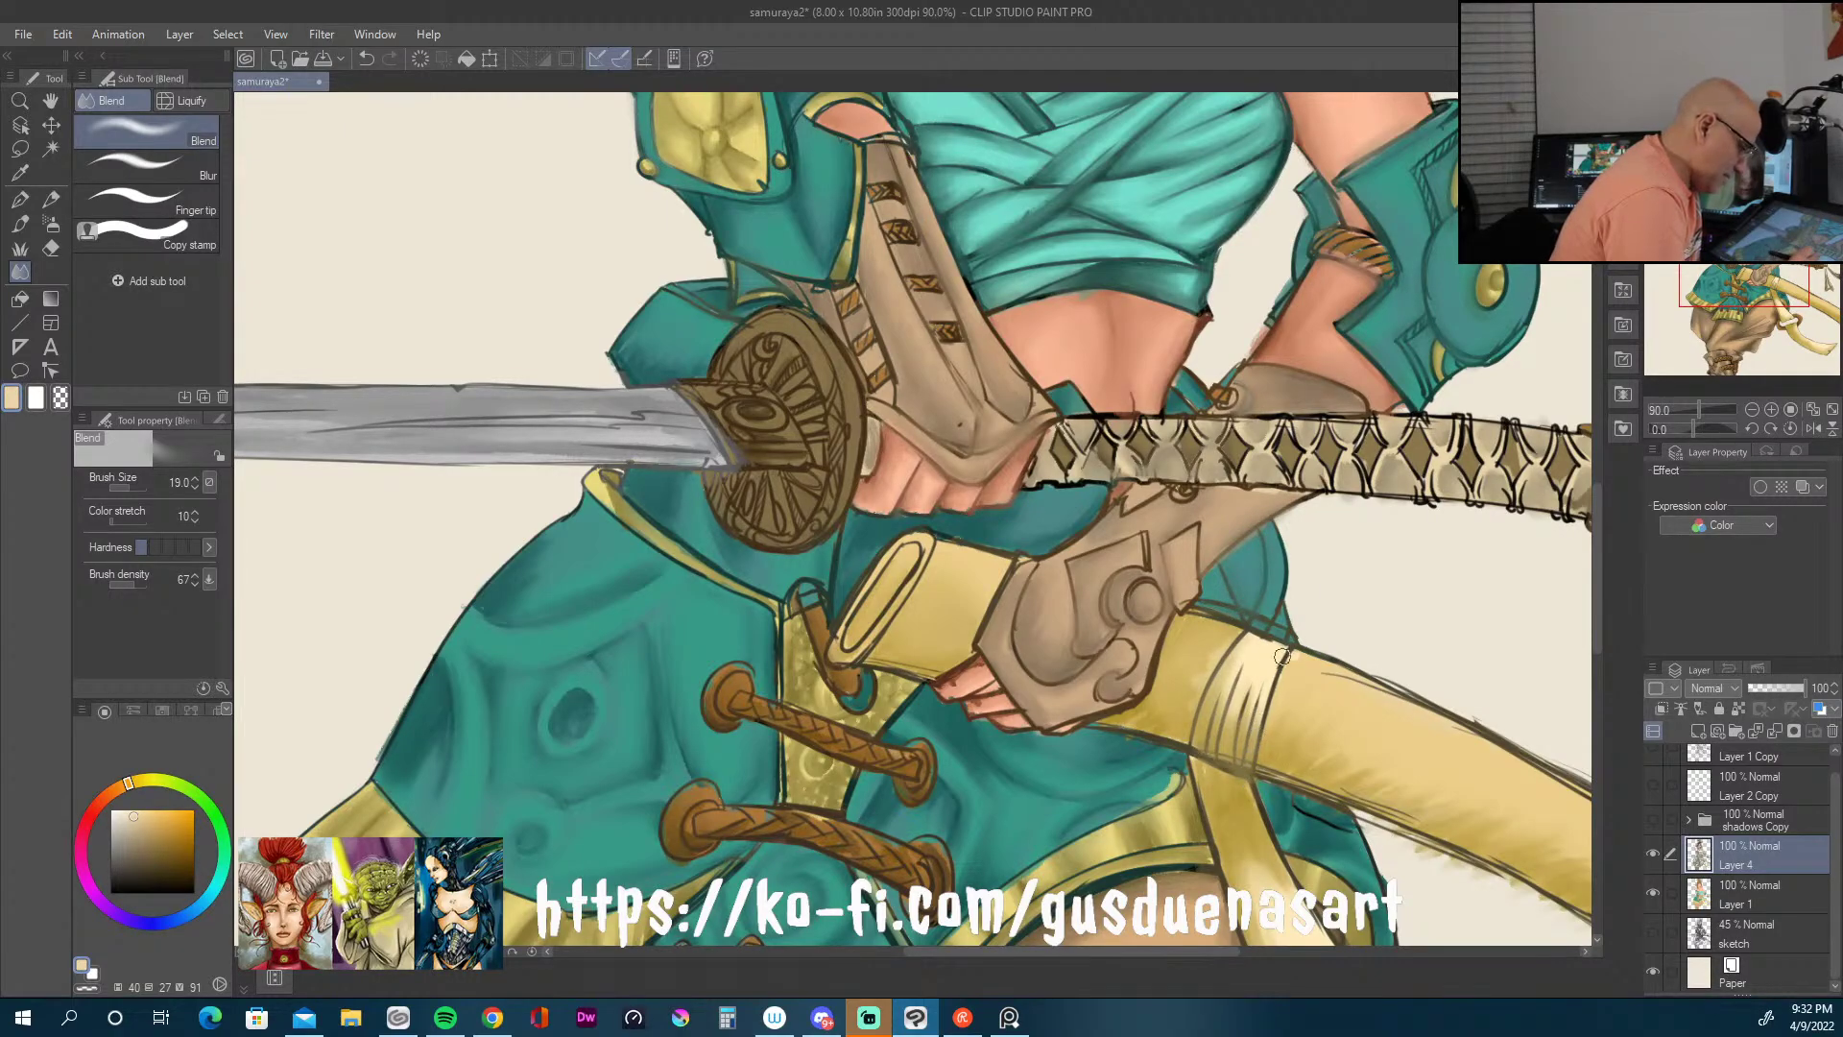
pyautogui.moveTo(1282, 656)
pyautogui.mouseDown()
pyautogui.moveTo(1265, 759)
pyautogui.moveTo(1095, 721)
pyautogui.moveTo(1144, 682)
pyautogui.mouseUp()
pyautogui.moveTo(924, 695); pyautogui.dragTo(875, 747)
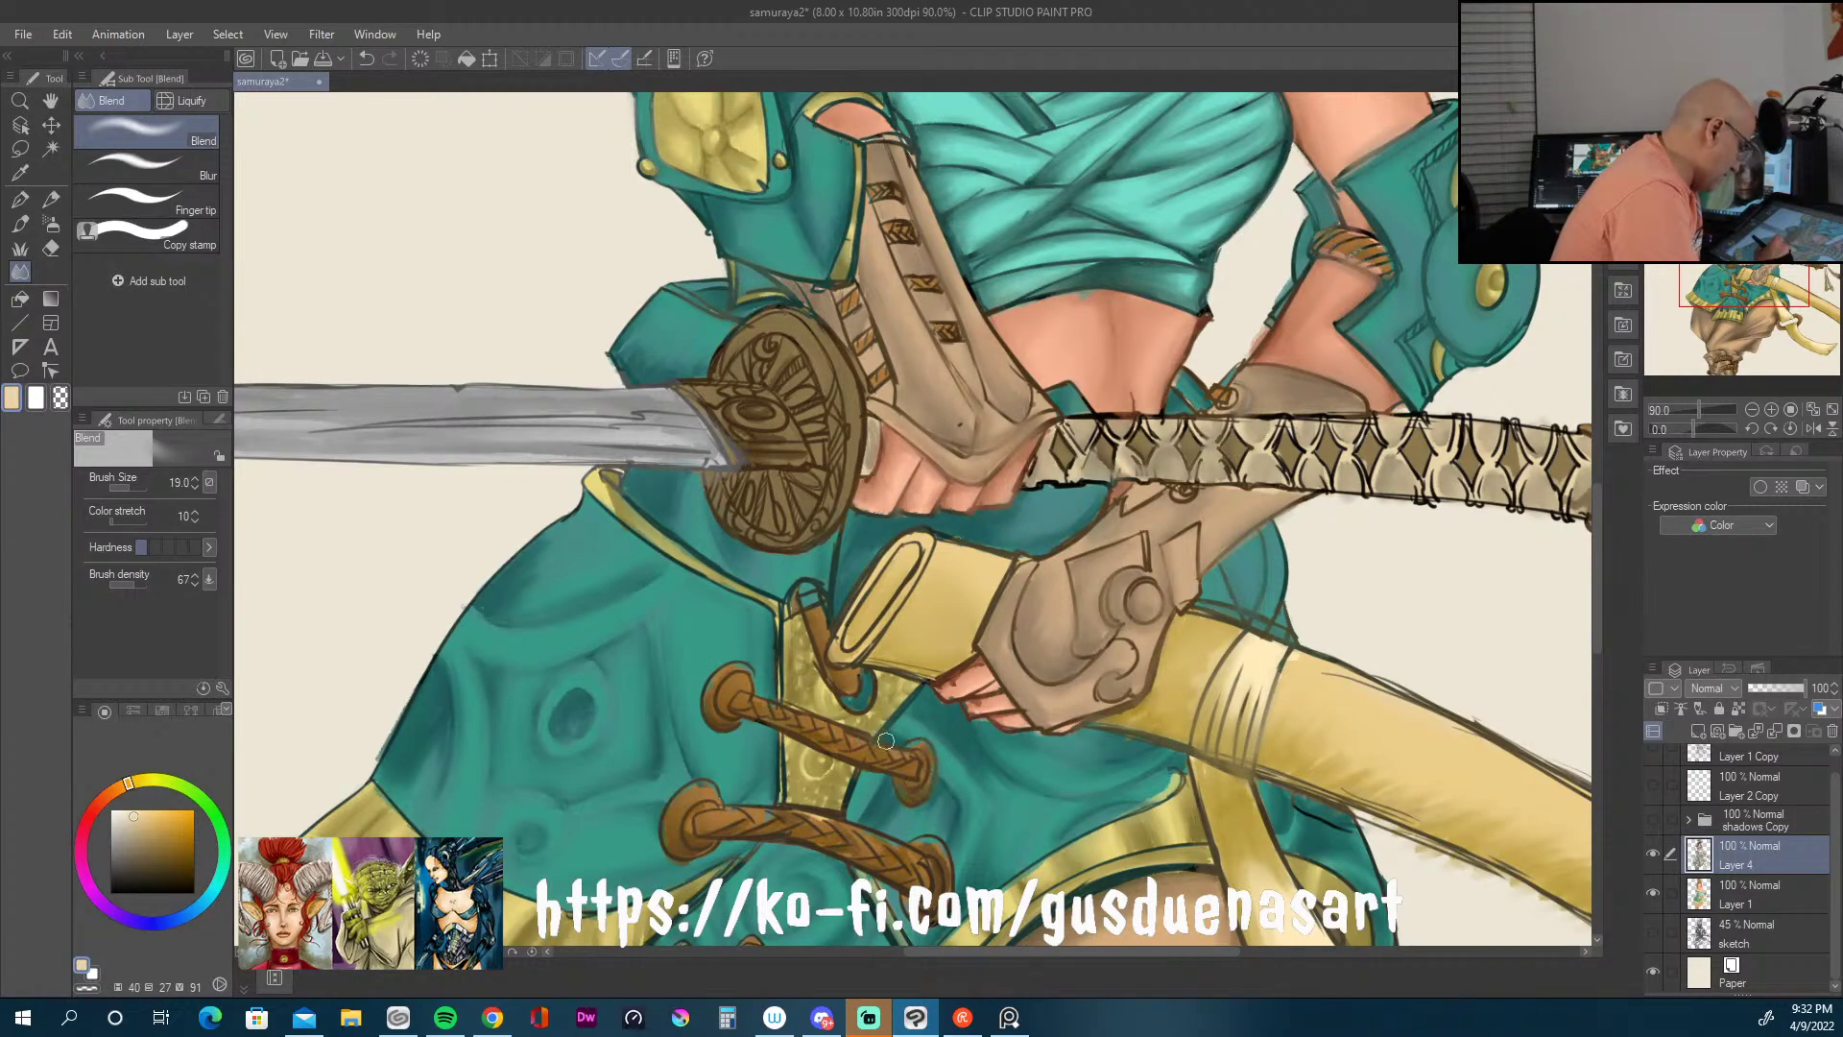
# Step: Soften the line art around the scabbard mouth, the round sword guard and the edges and streaks of the blade
pyautogui.moveTo(908, 576)
pyautogui.mouseDown()
pyautogui.moveTo(850, 648)
pyautogui.moveTo(859, 600)
pyautogui.mouseUp()
pyautogui.moveTo(849, 523); pyautogui.dragTo(832, 615)
pyautogui.moveTo(758, 535)
pyautogui.mouseDown()
pyautogui.moveTo(850, 502)
pyautogui.moveTo(787, 474)
pyautogui.moveTo(781, 520)
pyautogui.moveTo(758, 448)
pyautogui.moveTo(804, 457)
pyautogui.mouseUp()
pyautogui.moveTo(508, 424); pyautogui.dragTo(569, 428)
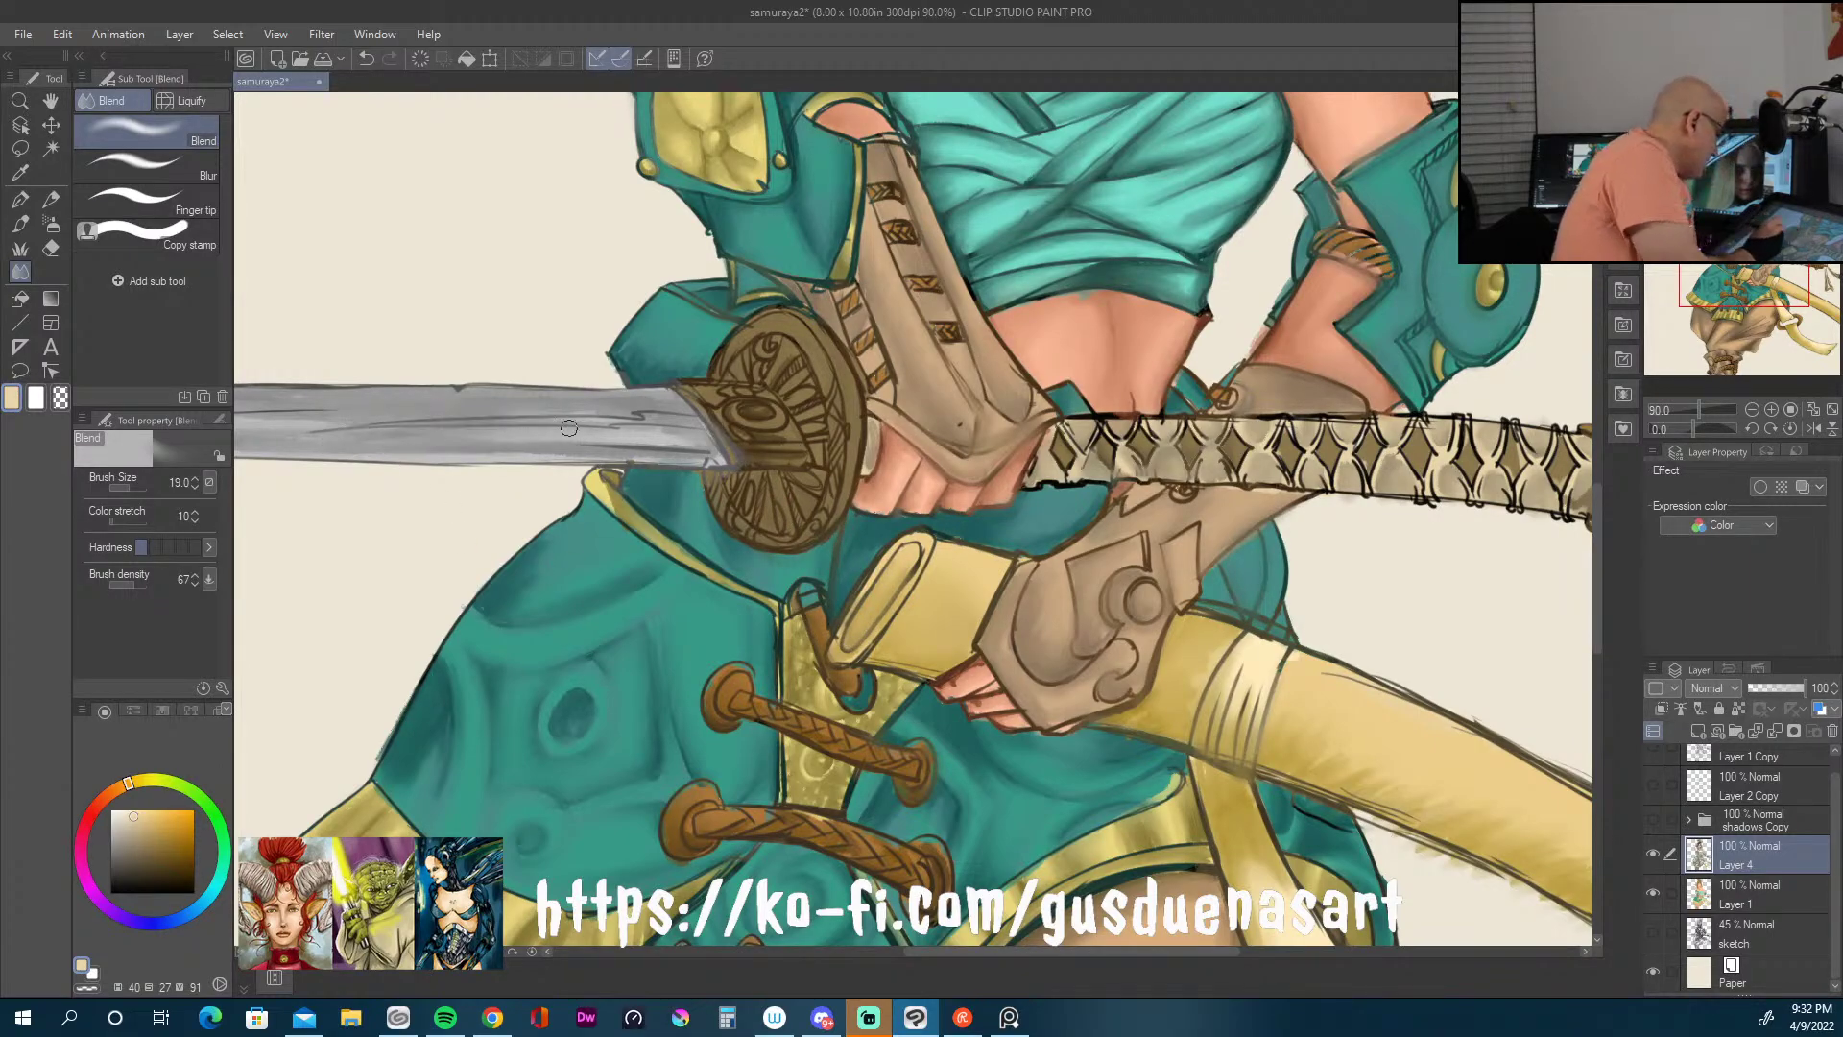
pyautogui.moveTo(460, 461); pyautogui.dragTo(614, 469)
pyautogui.moveTo(255, 389); pyautogui.dragTo(447, 390)
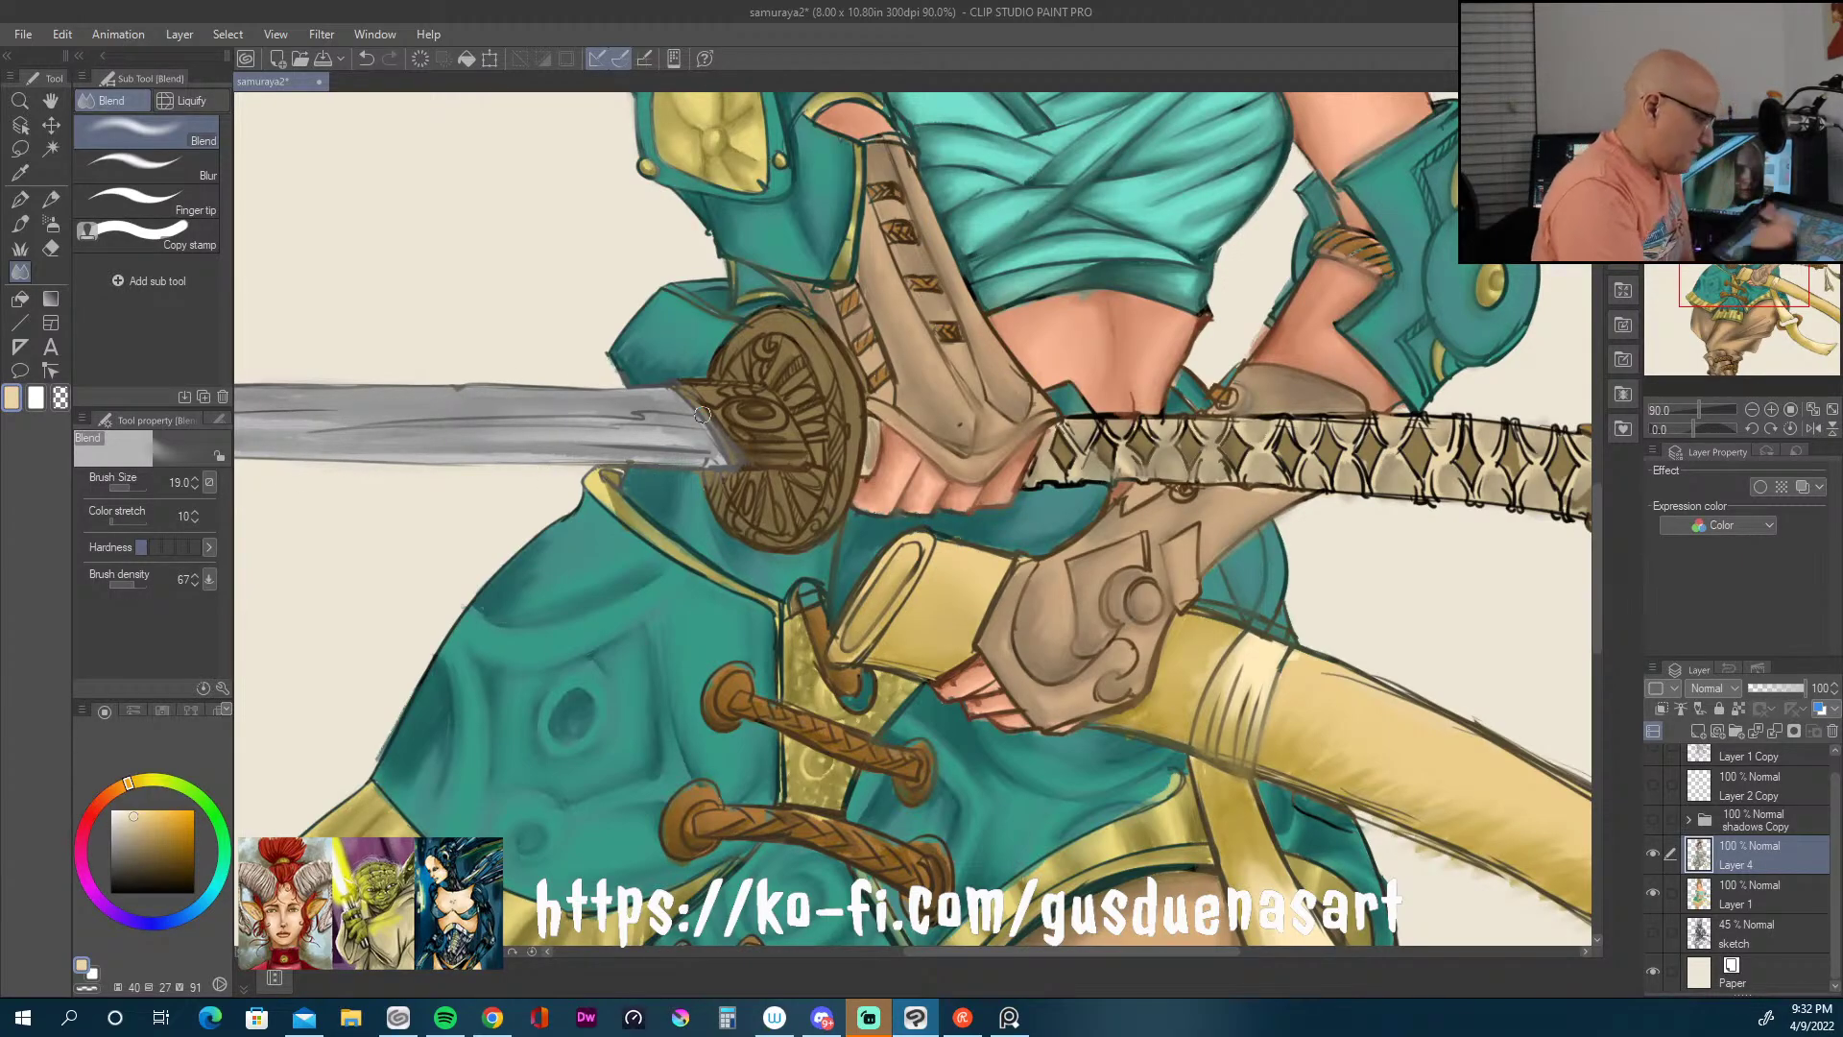
# Step: Blend the outlines of the jacket's yellow hem and of the corded front flap into the surrounding colours
pyautogui.moveTo(1597, 622); pyautogui.dragTo(1597, 677)
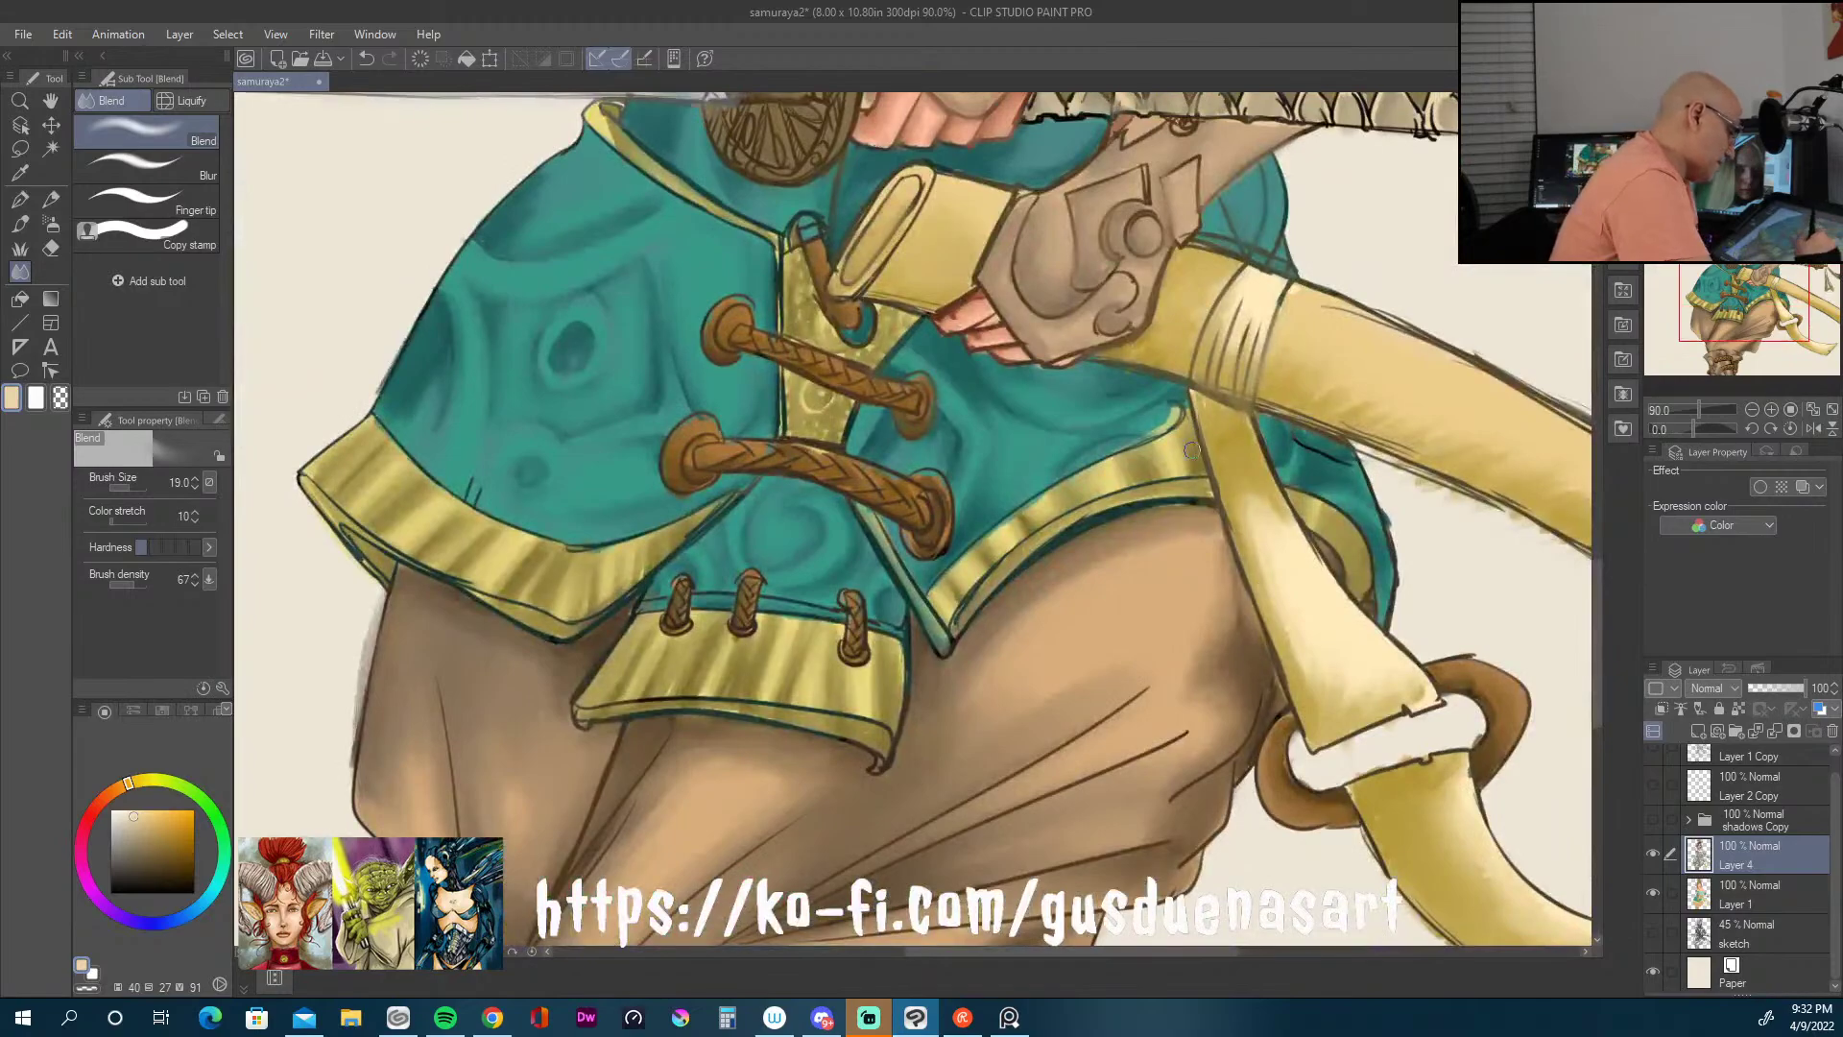
pyautogui.moveTo(978, 626)
pyautogui.mouseDown()
pyautogui.moveTo(1104, 518)
pyautogui.moveTo(1186, 511)
pyautogui.mouseUp()
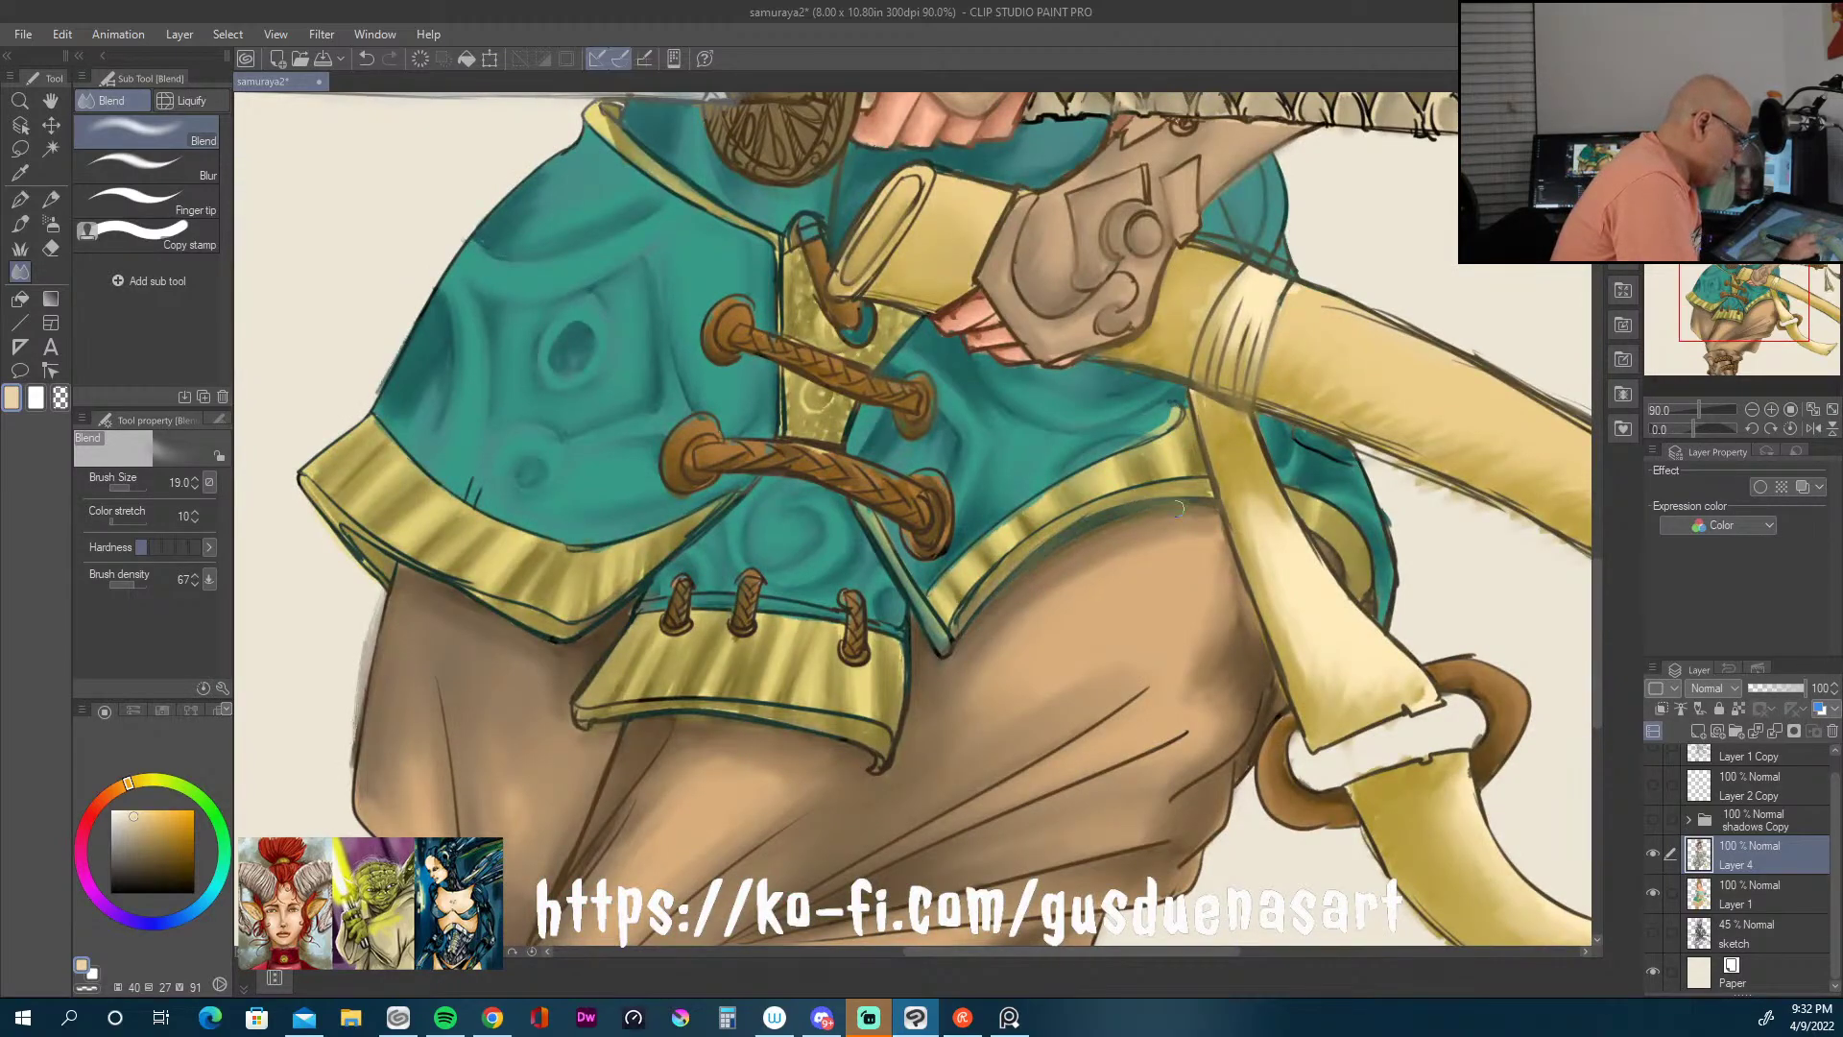
pyautogui.moveTo(952, 629)
pyautogui.mouseDown()
pyautogui.moveTo(1114, 494)
pyautogui.moveTo(1183, 485)
pyautogui.mouseUp()
pyautogui.moveTo(926, 594)
pyautogui.mouseDown()
pyautogui.moveTo(950, 639)
pyautogui.moveTo(854, 504)
pyautogui.moveTo(921, 619)
pyautogui.moveTo(892, 690)
pyautogui.mouseUp()
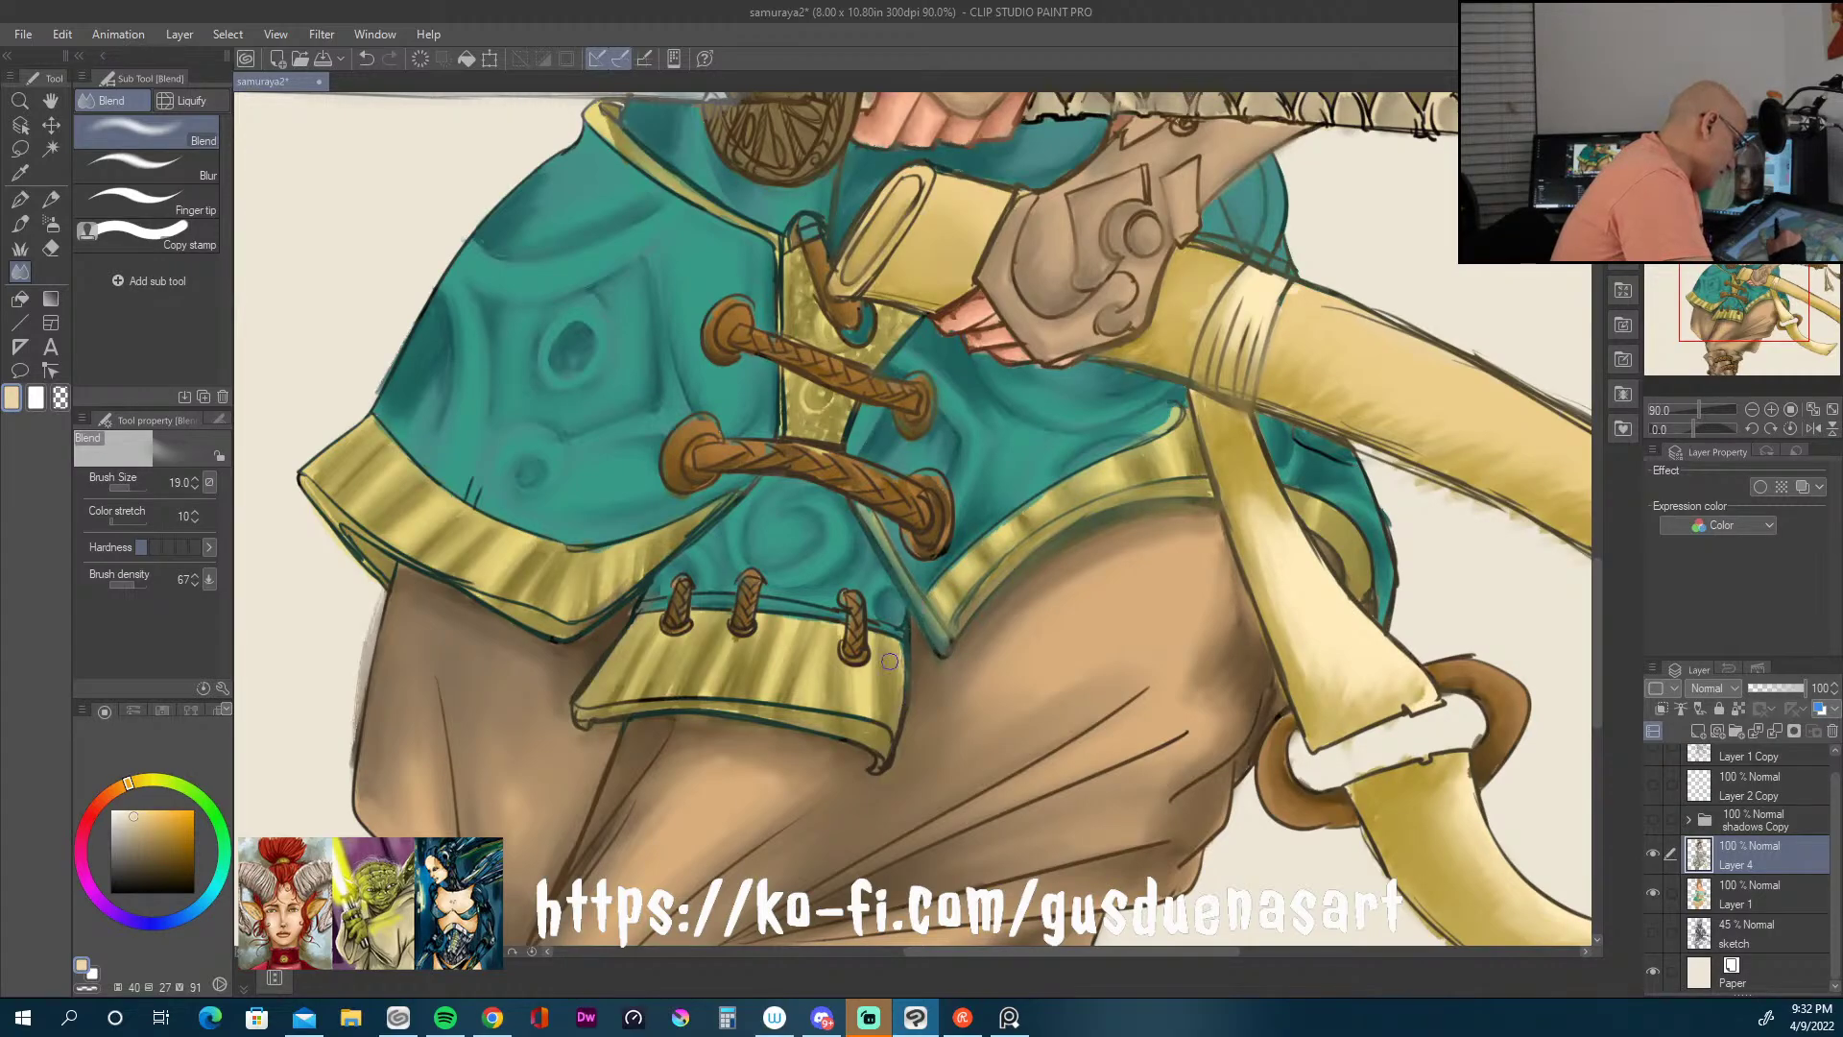
pyautogui.moveTo(878, 611); pyautogui.dragTo(845, 650)
pyautogui.moveTo(753, 583)
pyautogui.mouseDown()
pyautogui.moveTo(682, 607)
pyautogui.moveTo(656, 694)
pyautogui.mouseUp()
pyautogui.moveTo(849, 718); pyautogui.dragTo(872, 775)
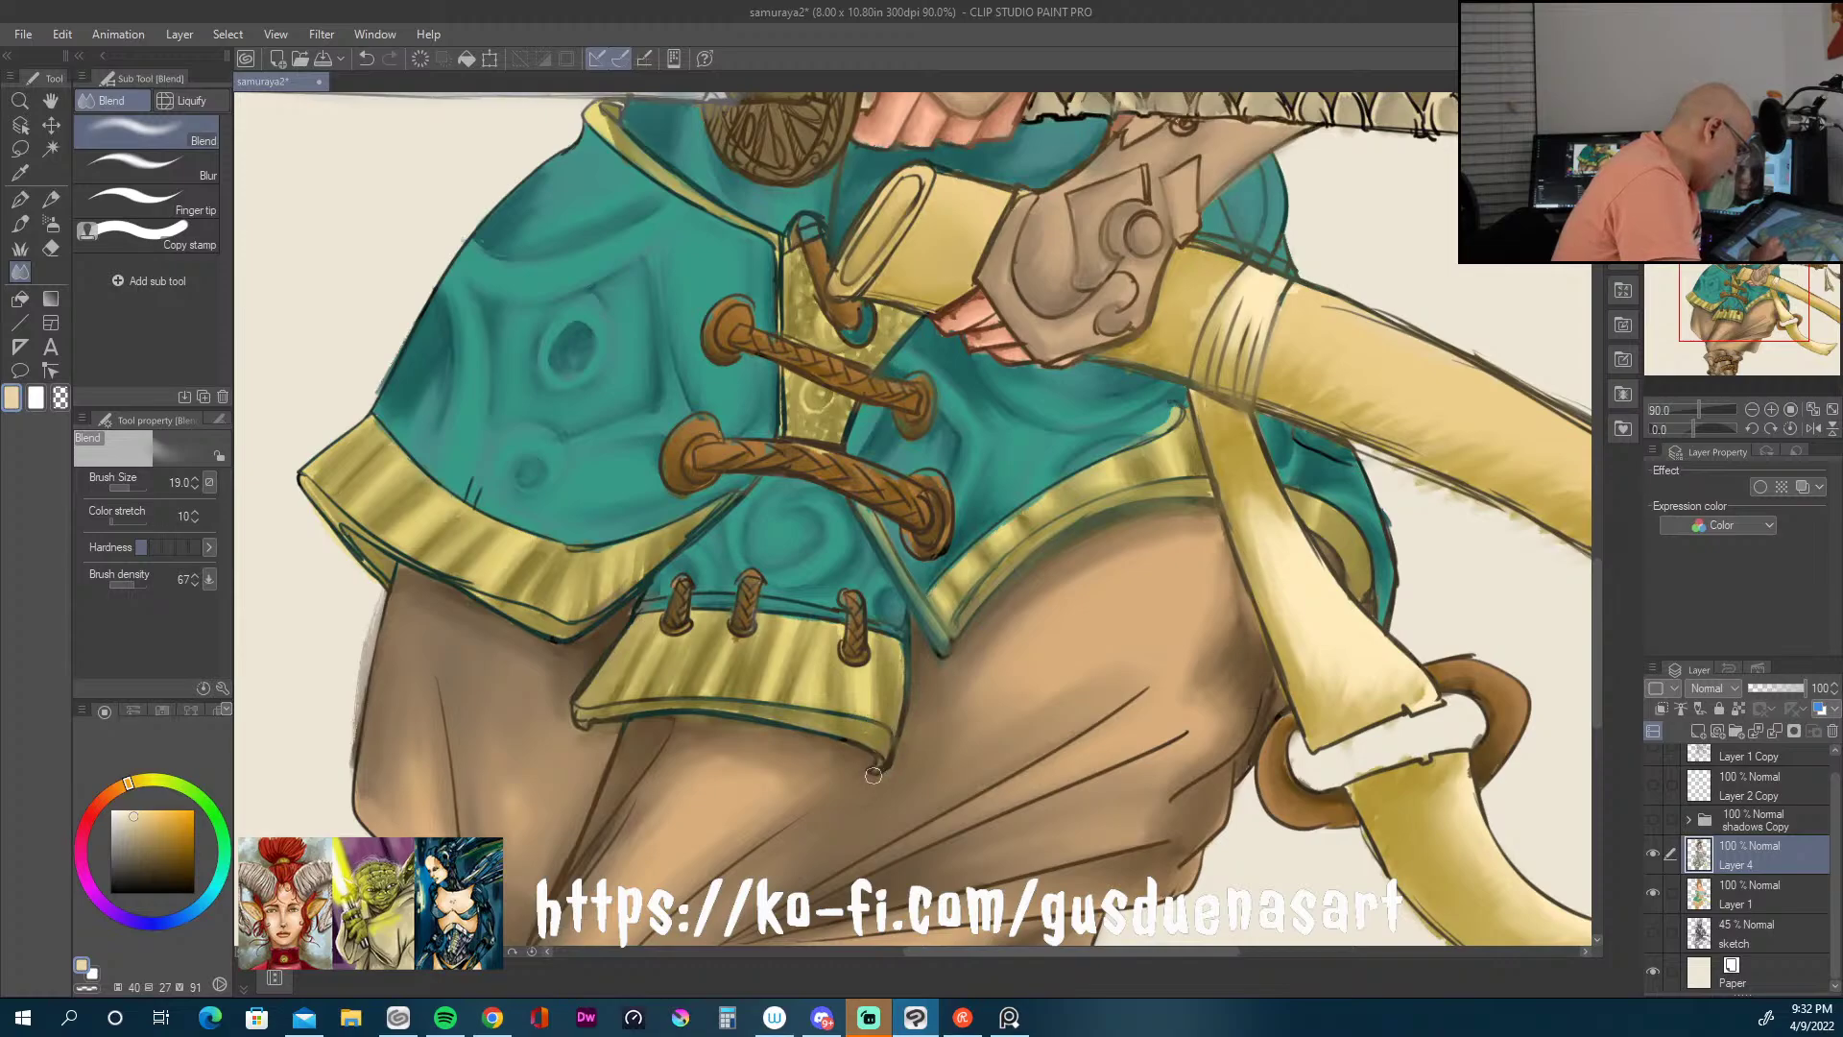
# Step: Soften the trouser folds and lower outline, the jacket's rear edge and the curved yellow sash end
pyautogui.moveTo(616, 765); pyautogui.dragTo(631, 819)
pyautogui.moveTo(1013, 768); pyautogui.dragTo(1157, 752)
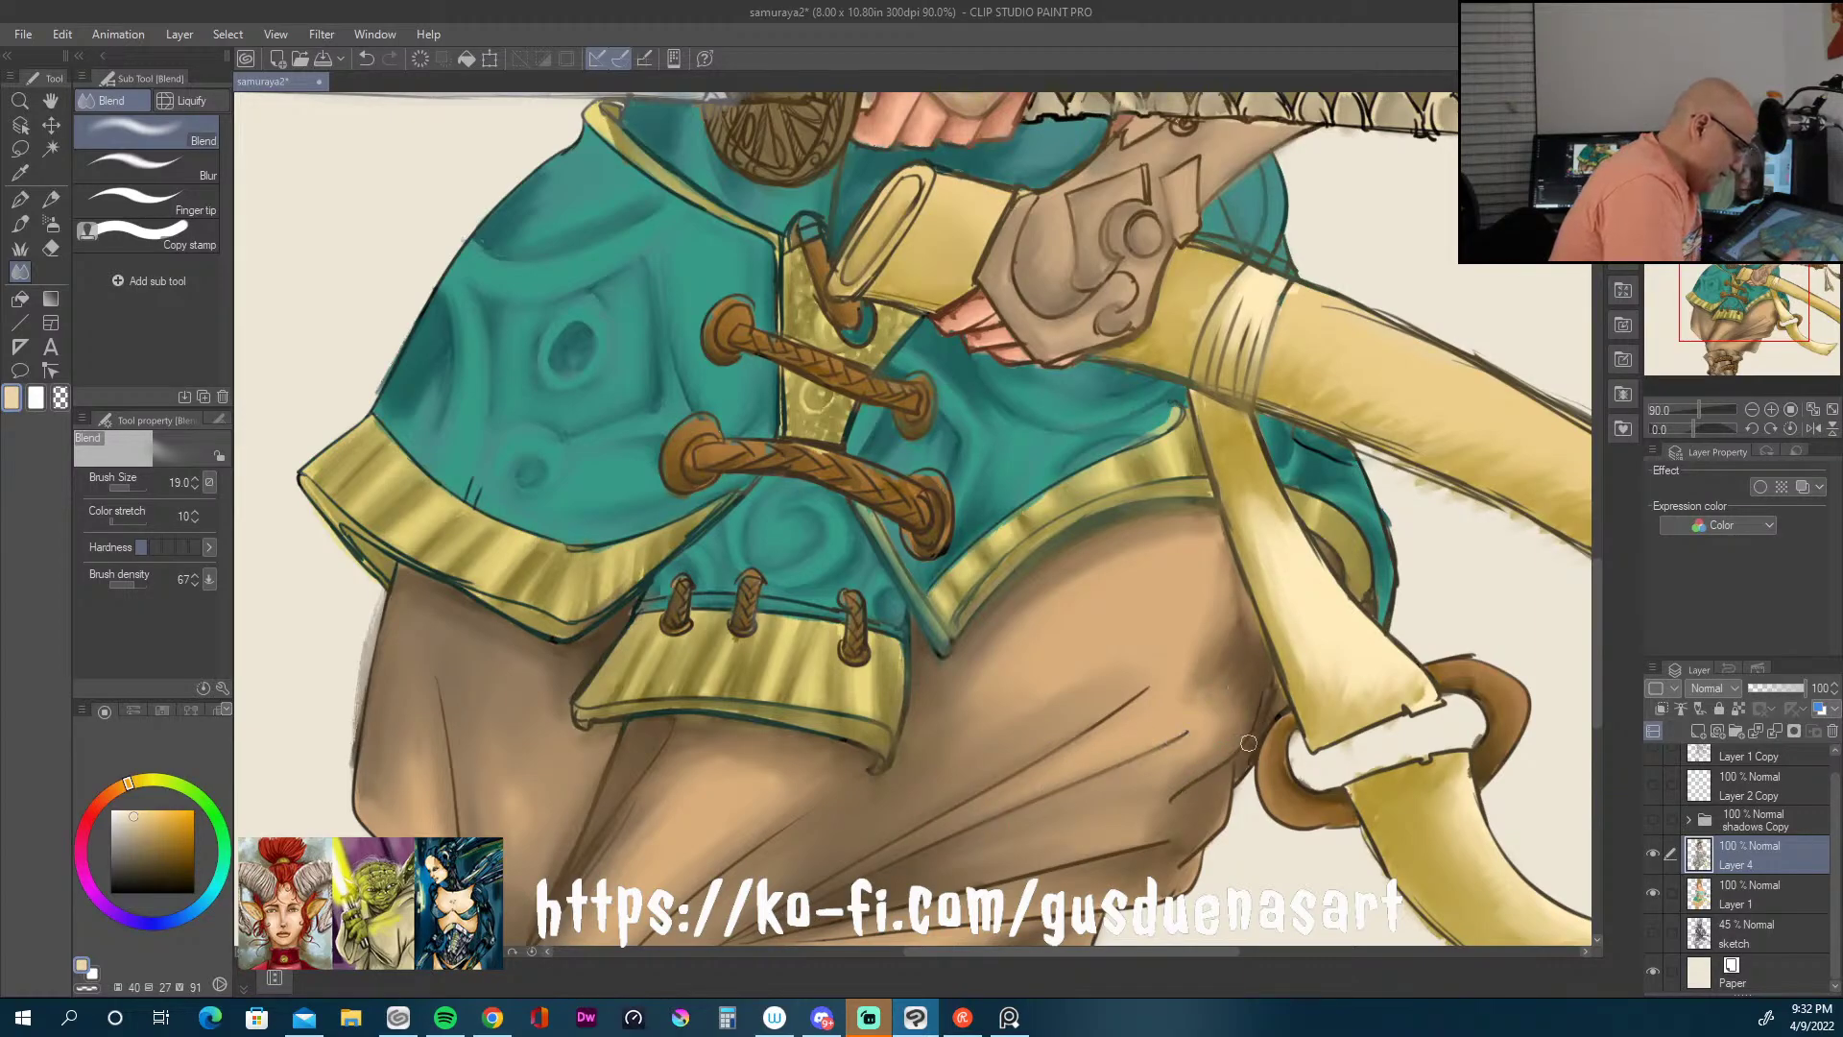
pyautogui.moveTo(1352, 581)
pyautogui.mouseDown()
pyautogui.moveTo(1317, 489)
pyautogui.moveTo(1369, 531)
pyautogui.moveTo(1367, 475)
pyautogui.mouseUp()
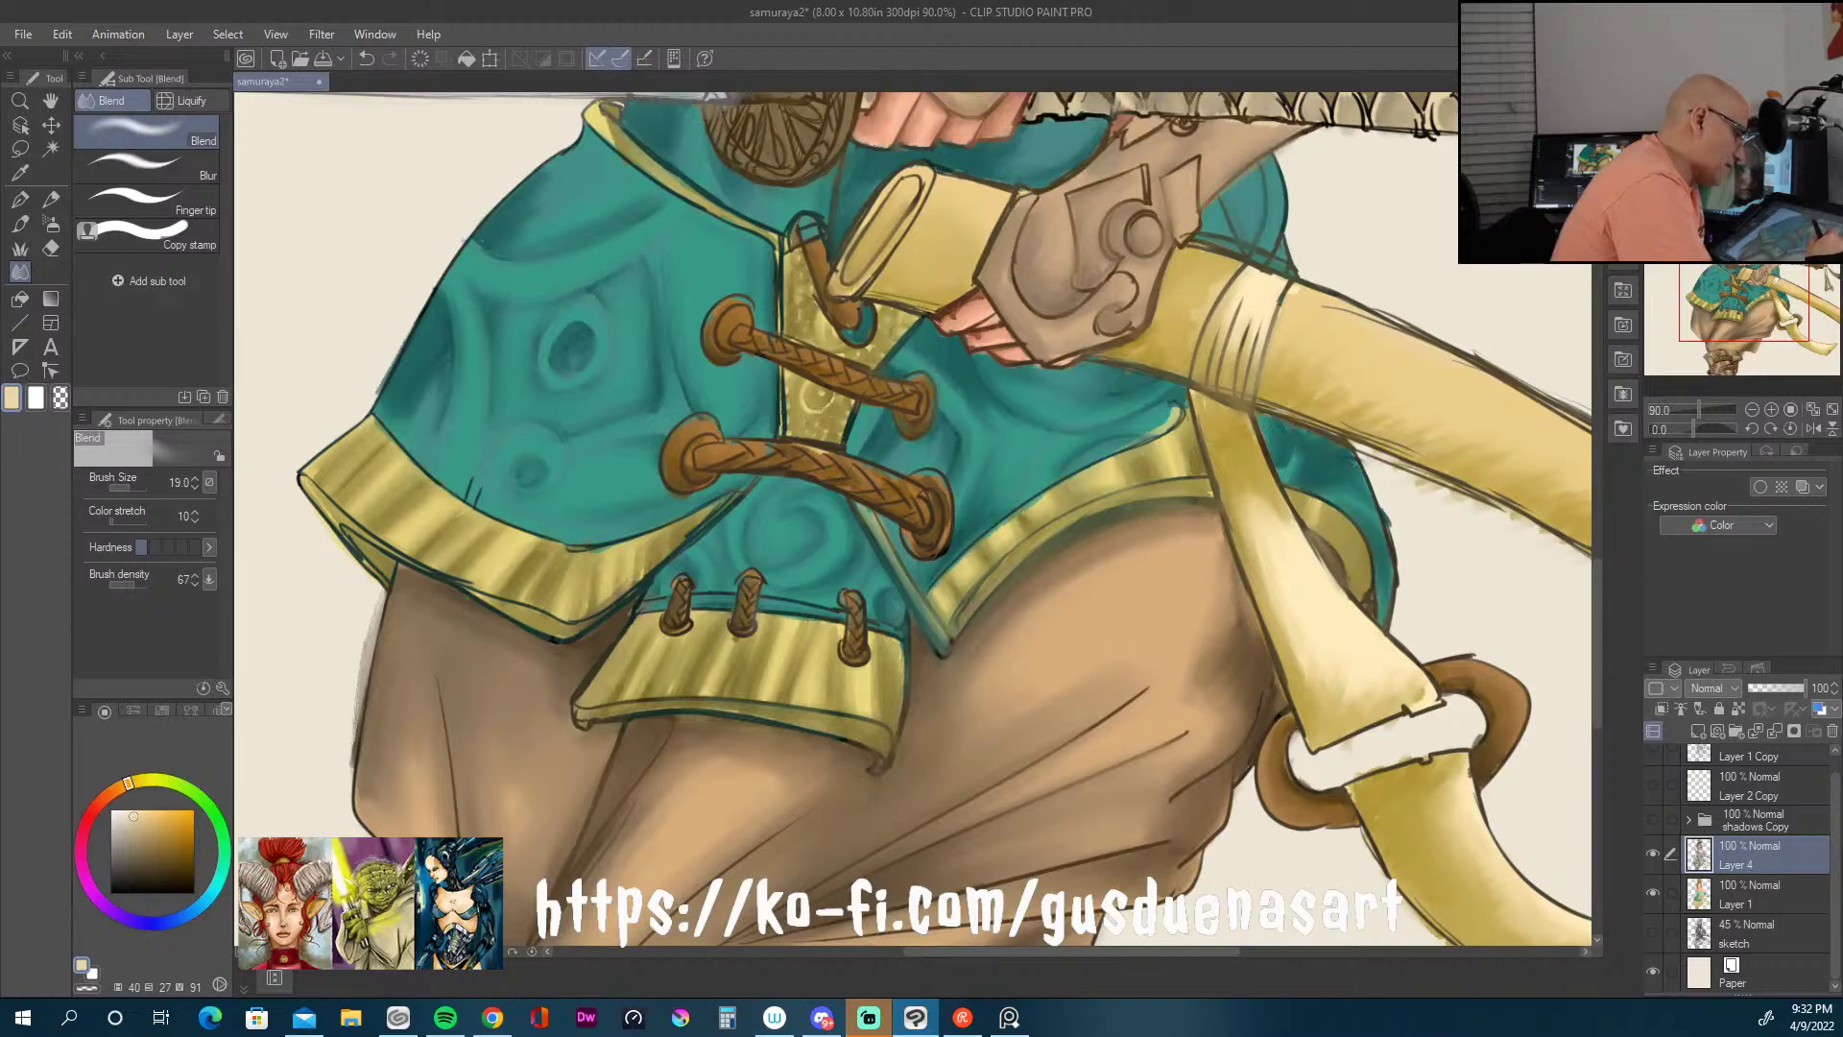
pyautogui.scroll(-1, 1596, 620)
pyautogui.scroll(-5, 1595, 620)
pyautogui.moveTo(1350, 383)
pyautogui.mouseDown()
pyautogui.moveTo(1397, 466)
pyautogui.moveTo(1564, 607)
pyautogui.mouseUp()
pyautogui.moveTo(1095, 513); pyautogui.dragTo(1041, 638)
pyautogui.moveTo(1073, 559)
pyautogui.mouseDown()
pyautogui.moveTo(896, 630)
pyautogui.moveTo(885, 705)
pyautogui.moveTo(855, 730)
pyautogui.moveTo(797, 749)
pyautogui.moveTo(782, 710)
pyautogui.moveTo(822, 725)
pyautogui.mouseUp()
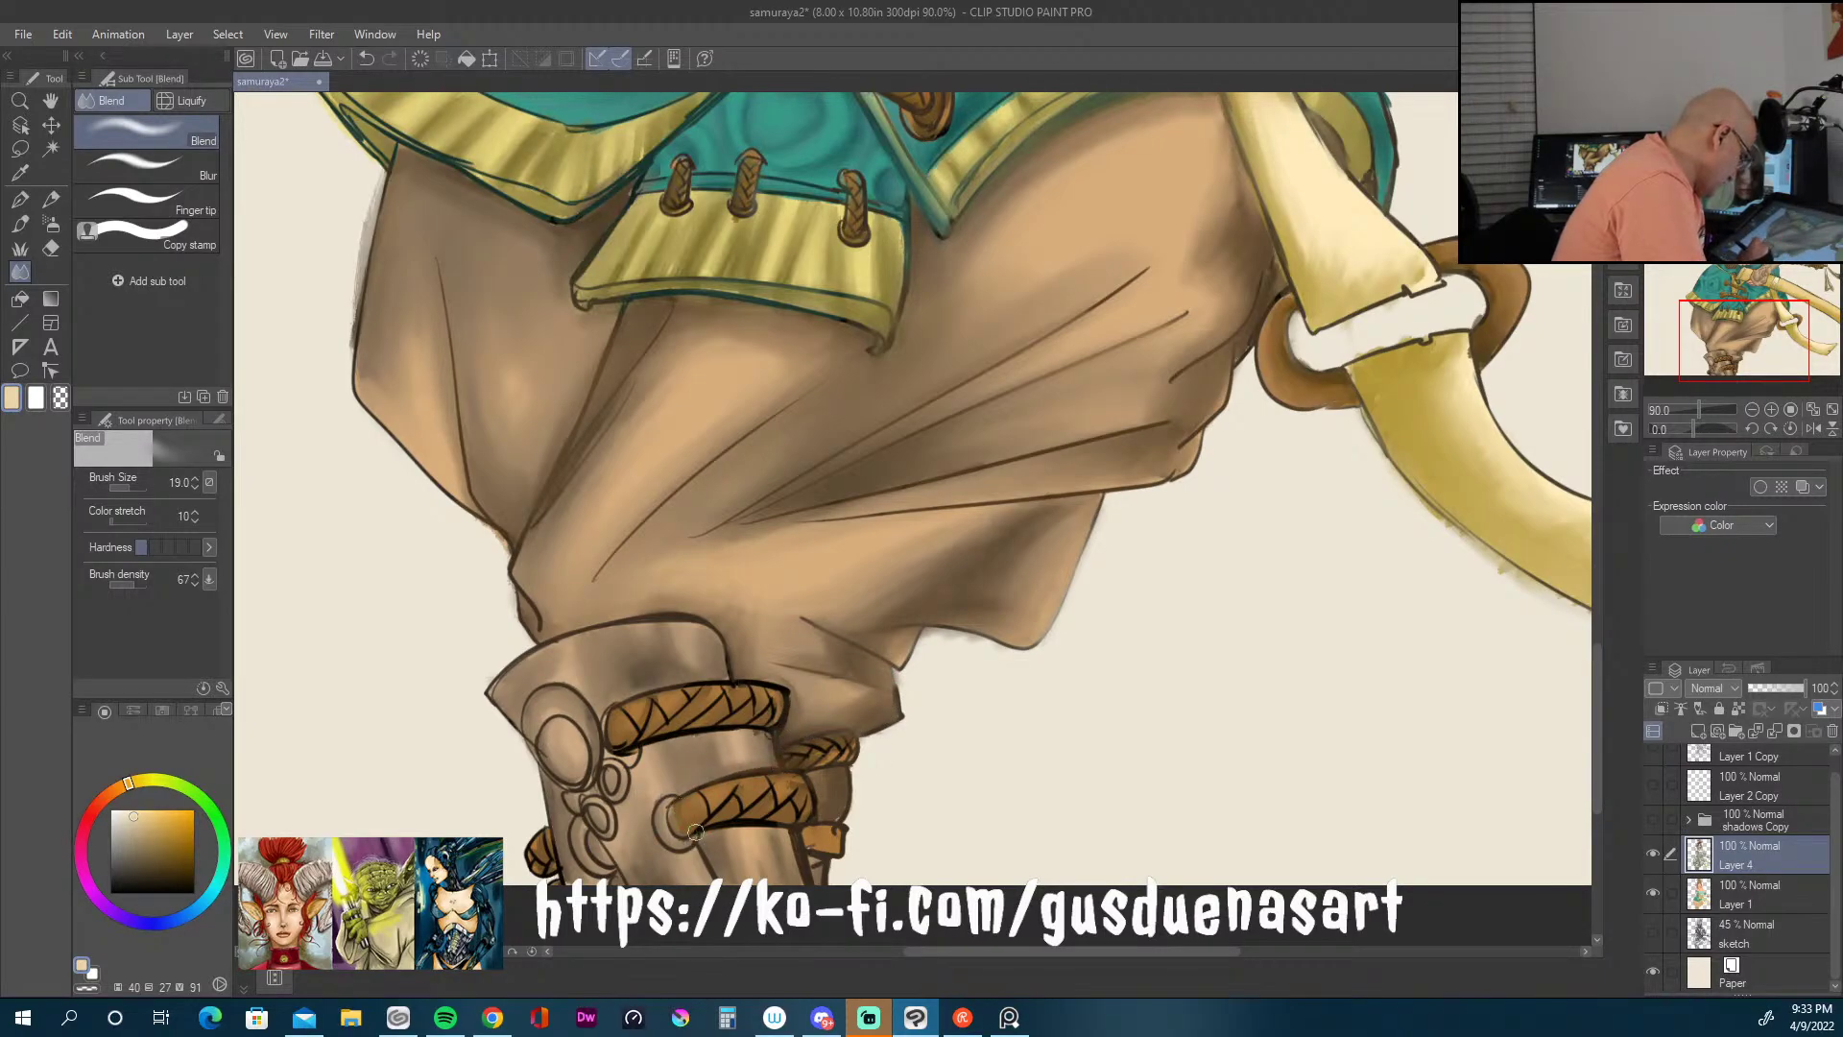
# Step: Blend the line art of the shin guard, its round ornaments and the braided cords wrapped around it
pyautogui.moveTo(695, 831)
pyautogui.mouseDown()
pyautogui.moveTo(744, 809)
pyautogui.moveTo(807, 891)
pyautogui.mouseUp()
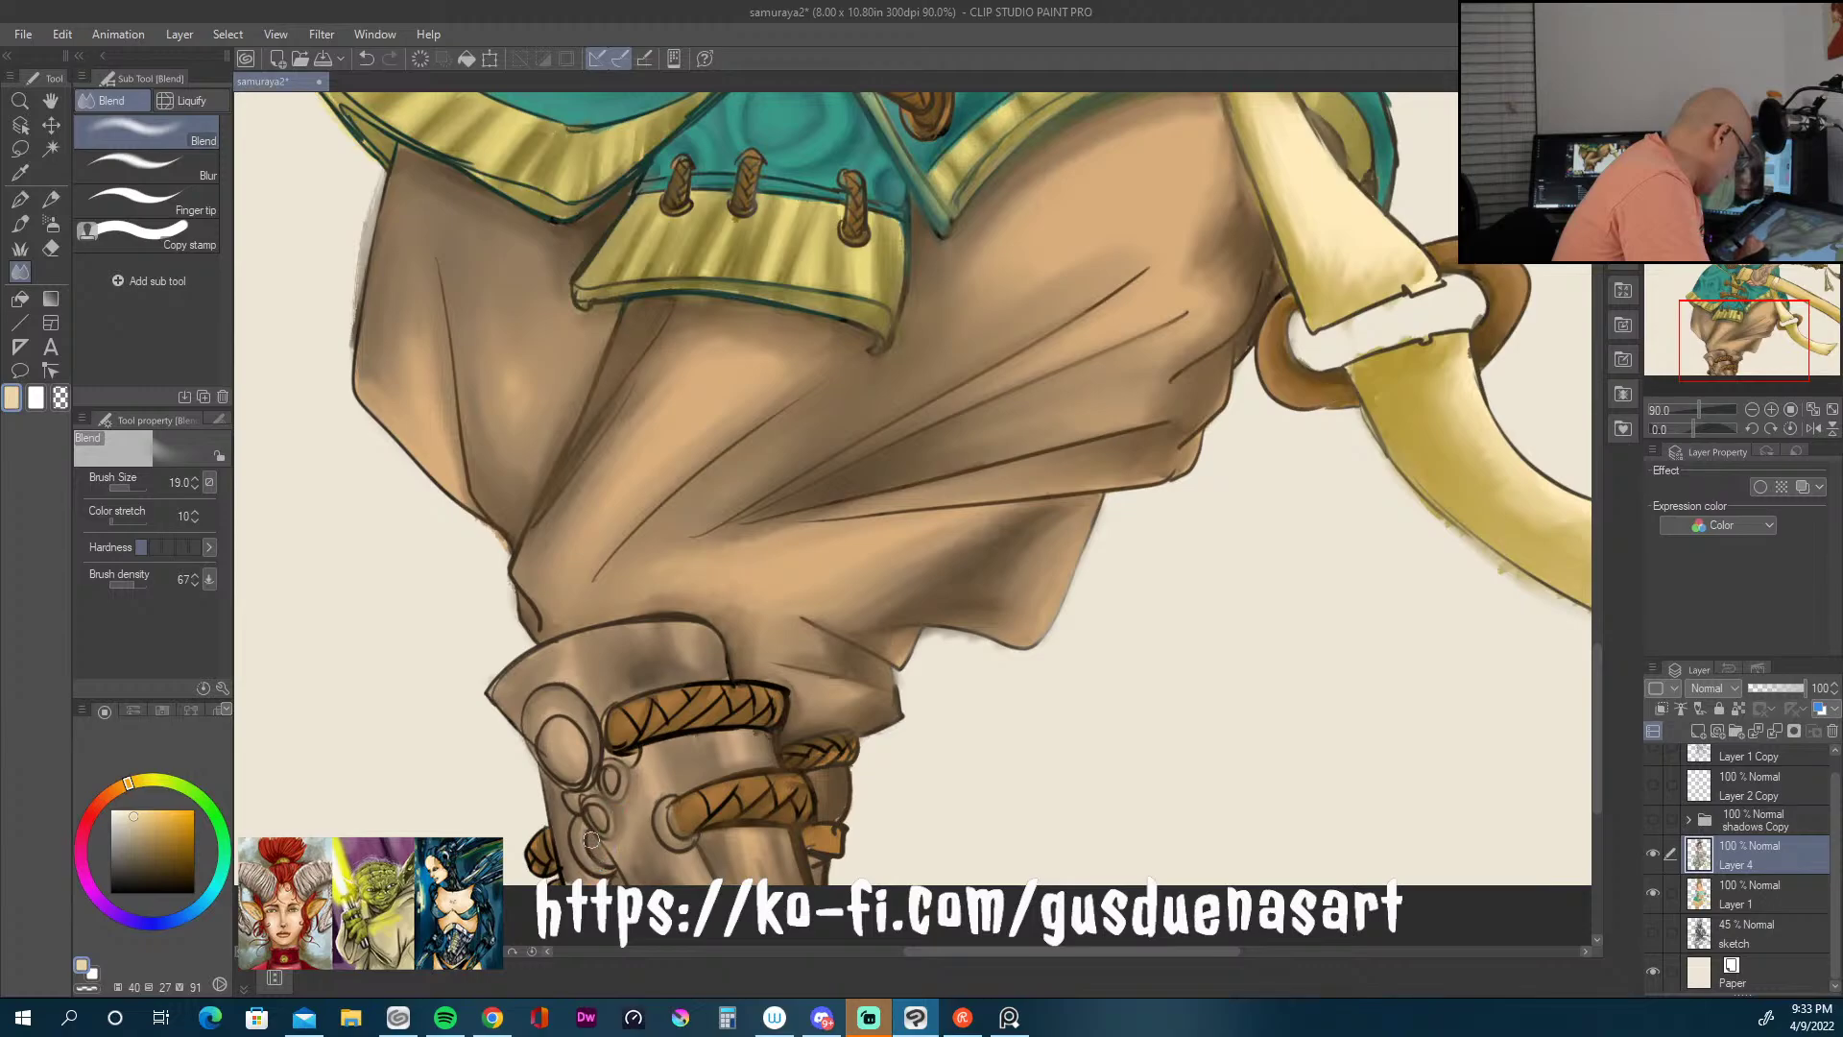
pyautogui.moveTo(597, 749)
pyautogui.mouseDown()
pyautogui.moveTo(561, 686)
pyautogui.moveTo(653, 625)
pyautogui.moveTo(730, 625)
pyautogui.moveTo(729, 701)
pyautogui.mouseUp()
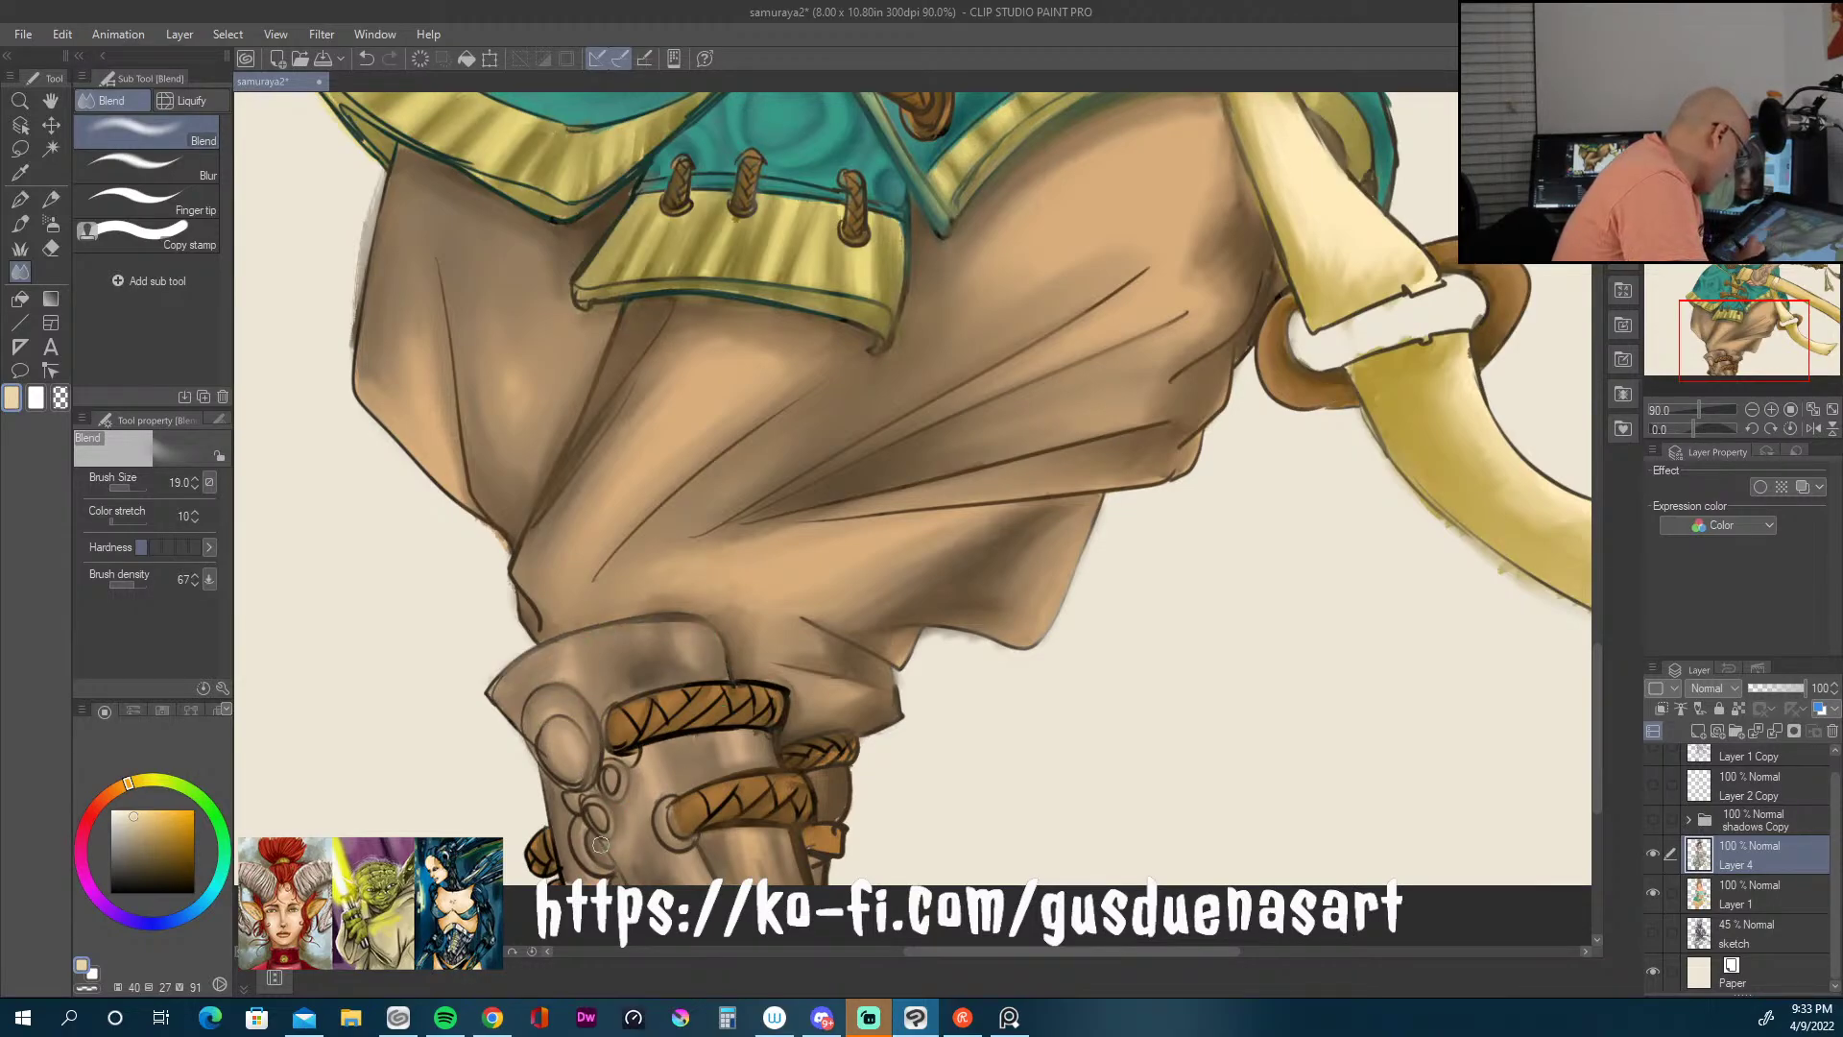
pyautogui.moveTo(638, 754); pyautogui.dragTo(769, 742)
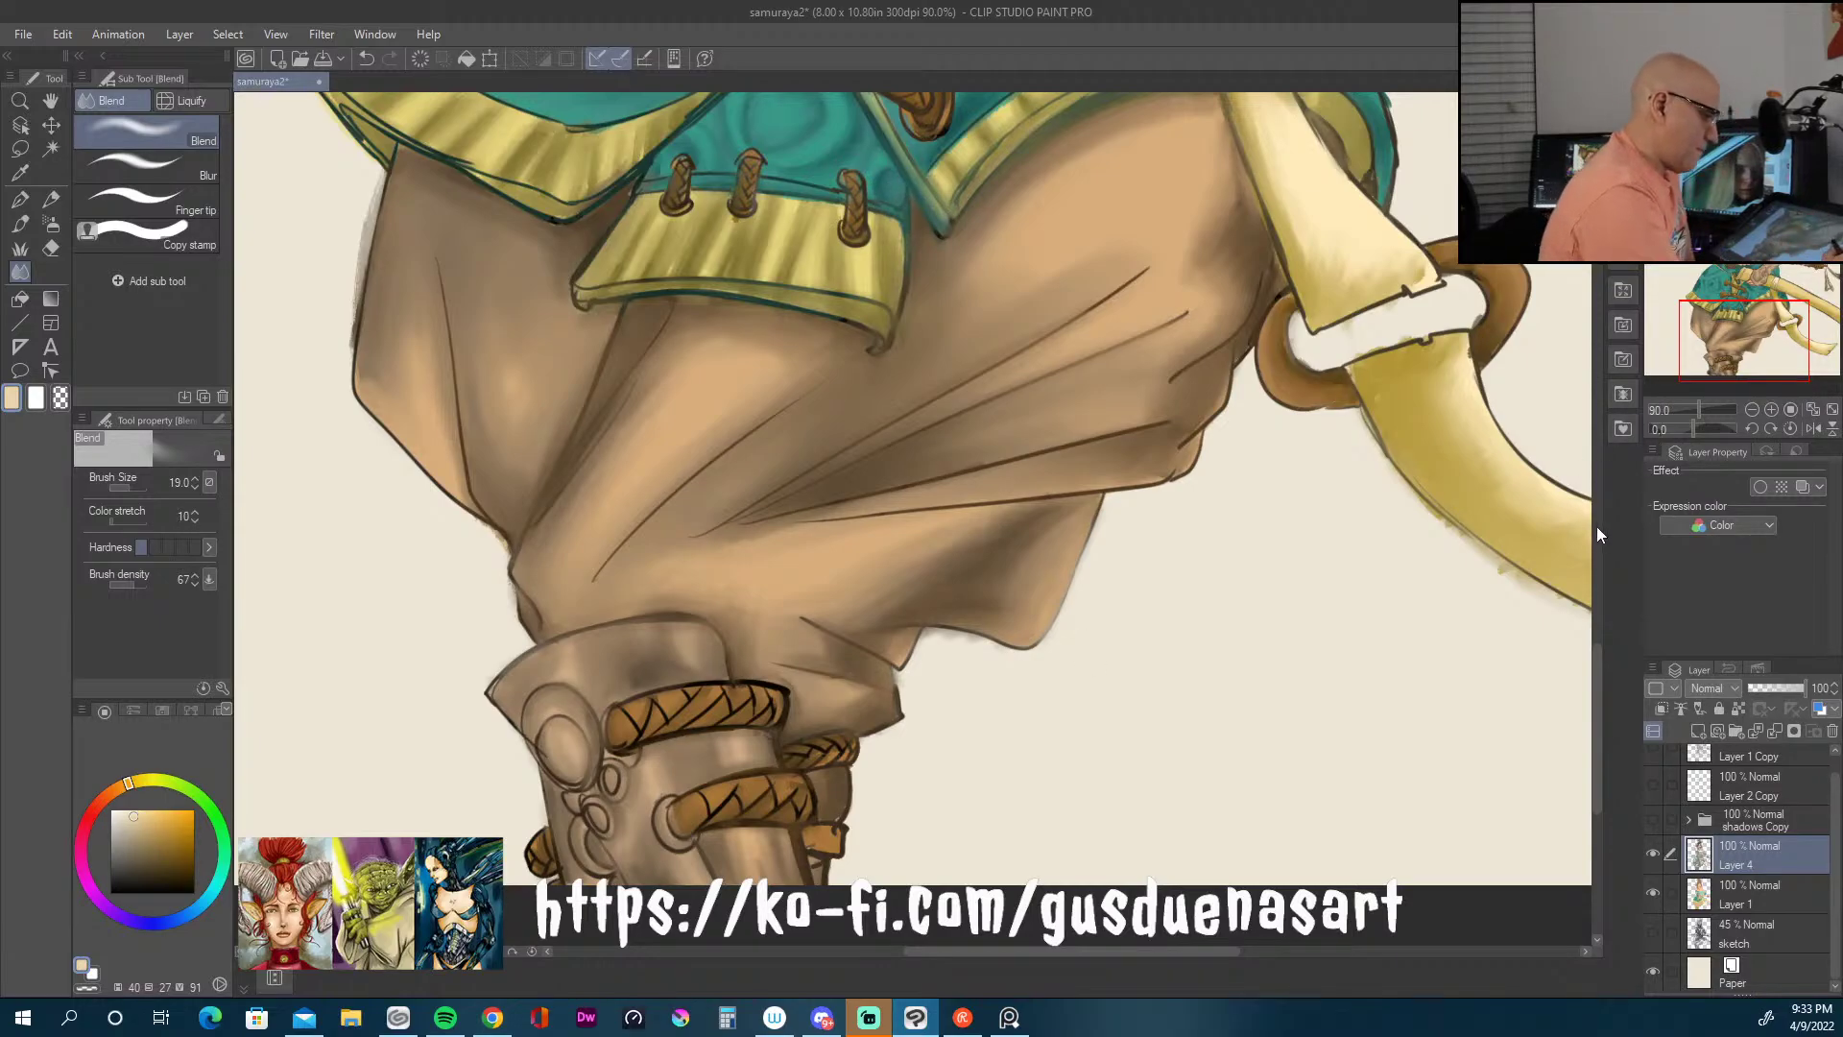
# Step: Soften the yellow sash's edges below the white ring and the lines around the two gloved hands
pyautogui.moveTo(1596, 659); pyautogui.dragTo(1595, 616)
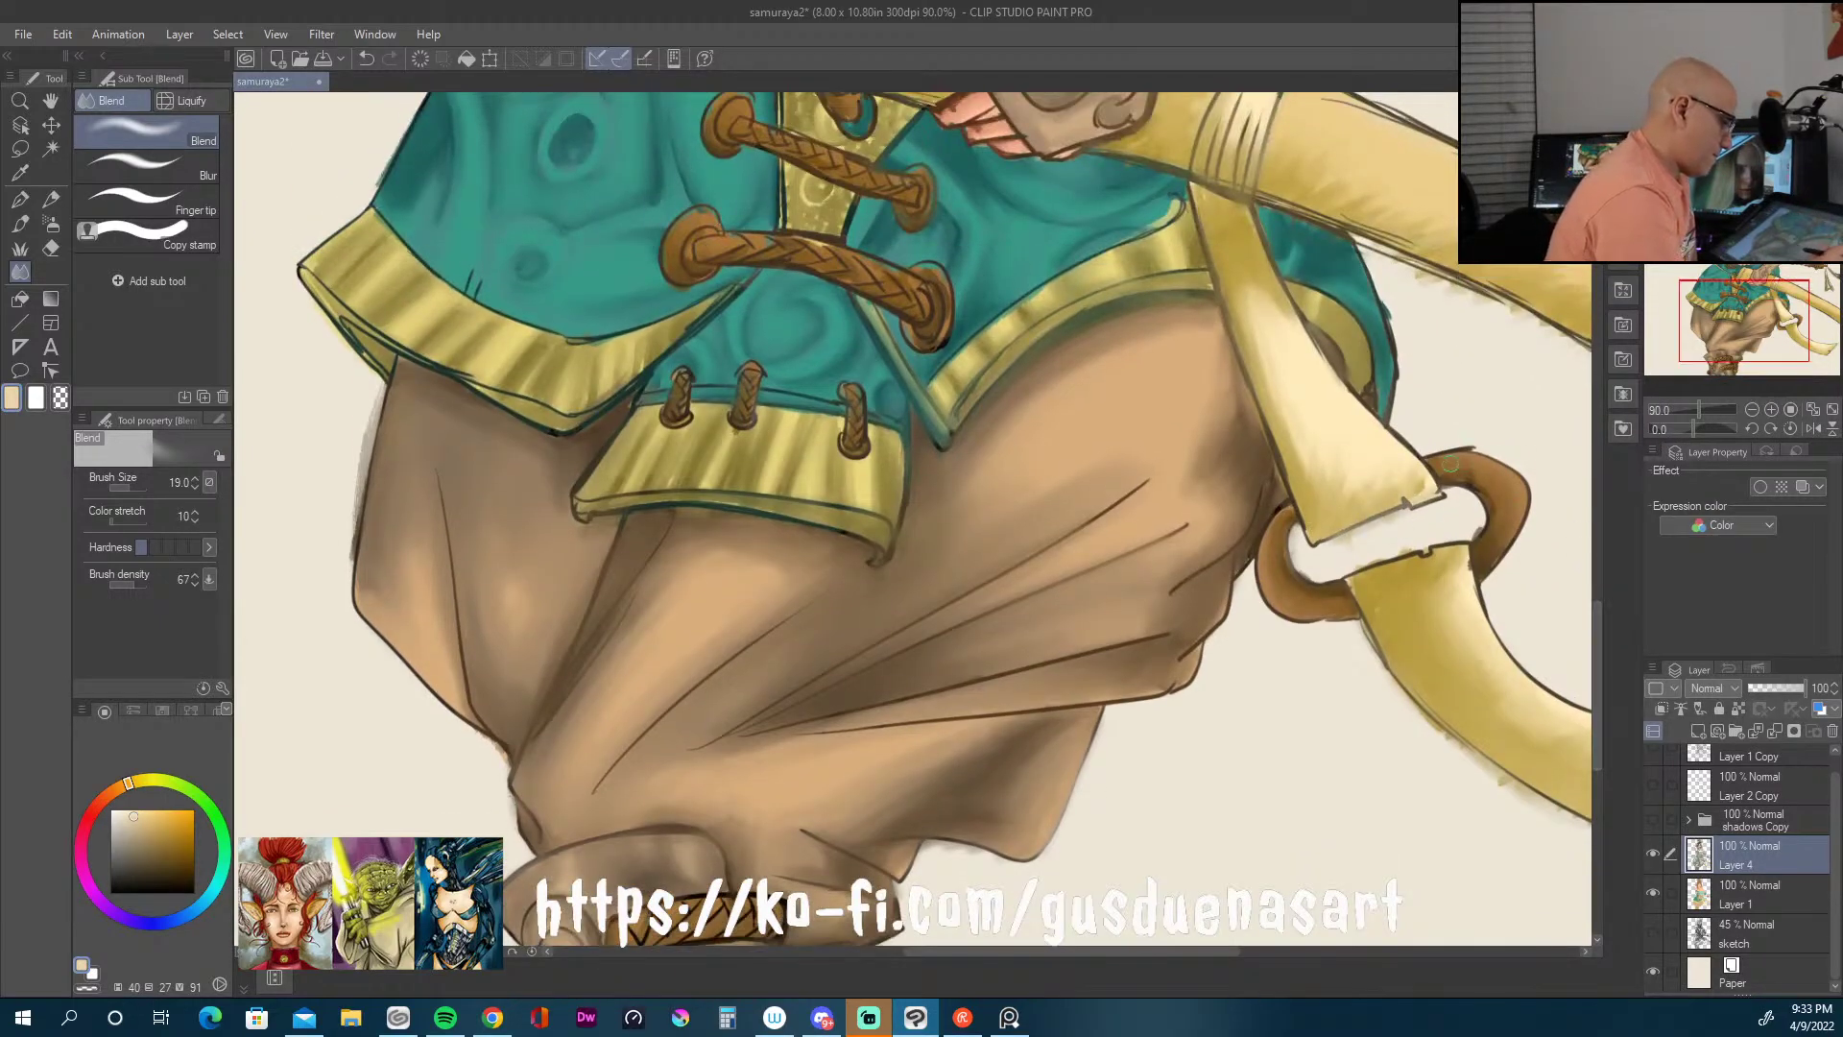
pyautogui.moveTo(1413, 554)
pyautogui.mouseDown()
pyautogui.moveTo(1467, 543)
pyautogui.moveTo(1342, 582)
pyautogui.moveTo(1488, 574)
pyautogui.moveTo(1403, 657)
pyautogui.moveTo(1365, 613)
pyautogui.moveTo(1491, 636)
pyautogui.mouseUp()
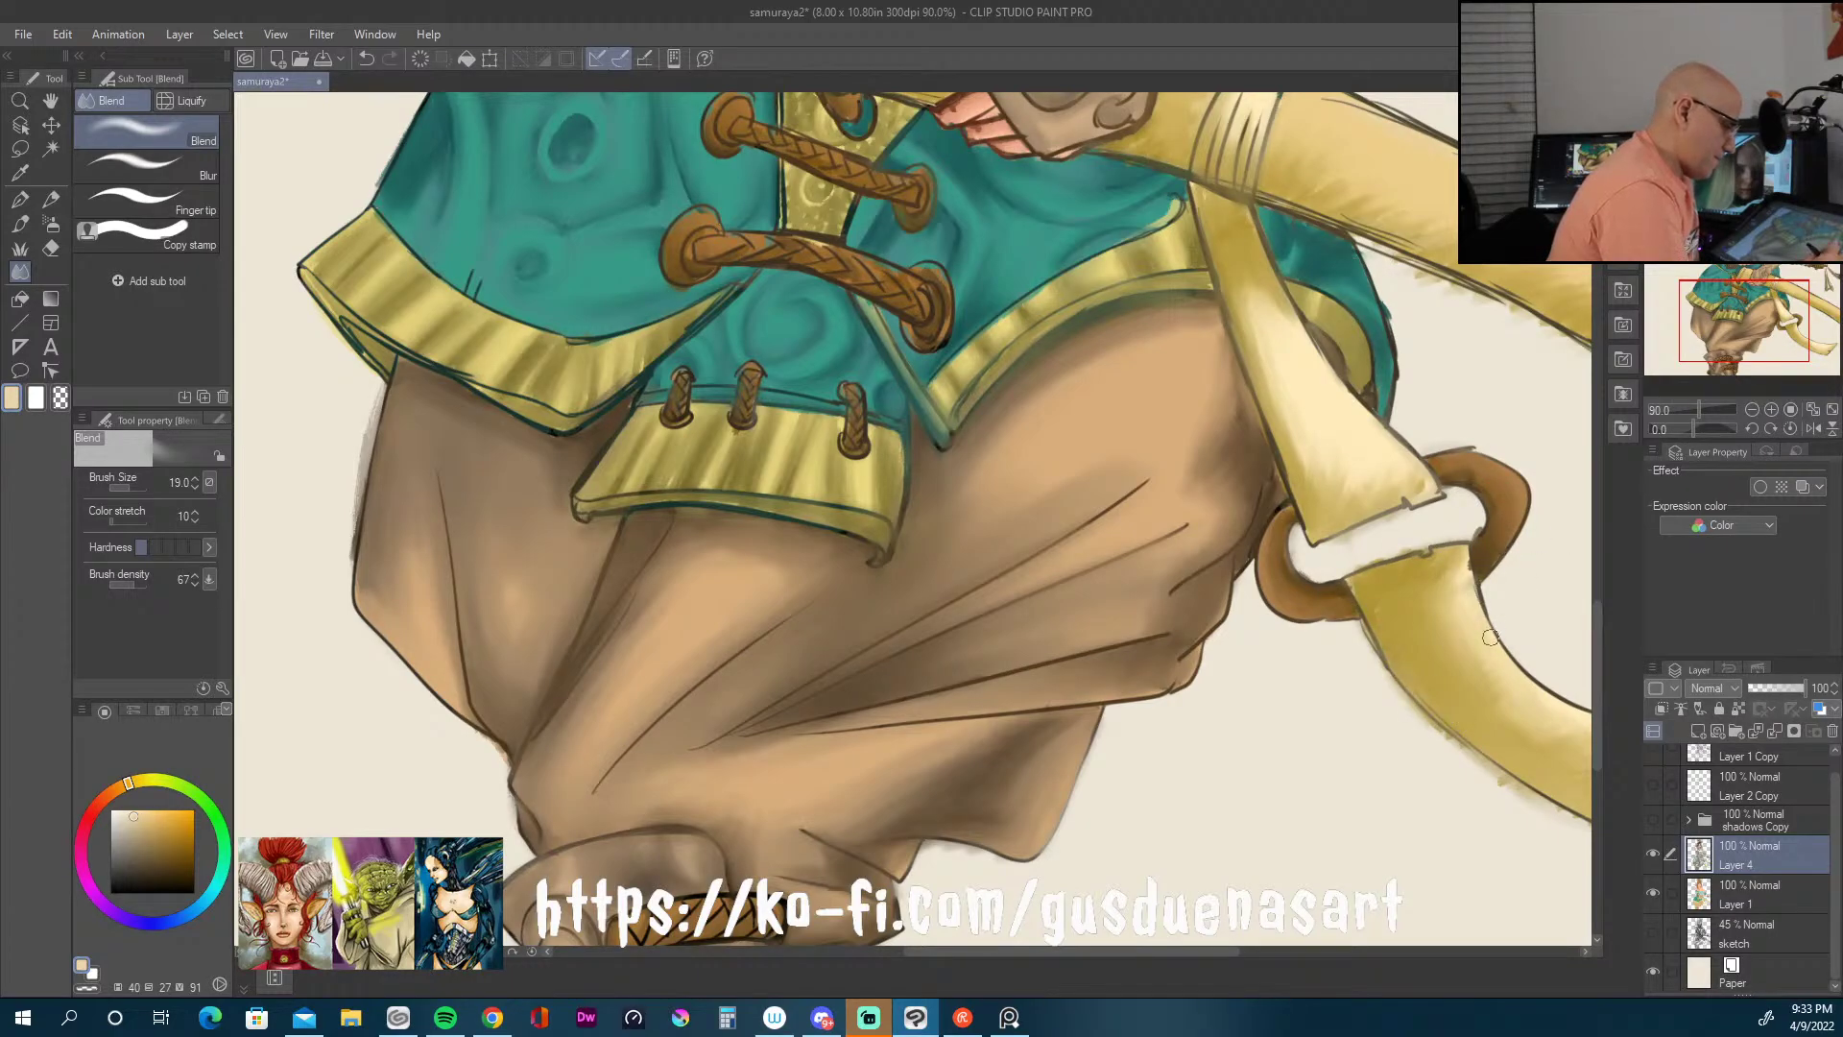
pyautogui.moveTo(1599, 622); pyautogui.dragTo(1599, 545)
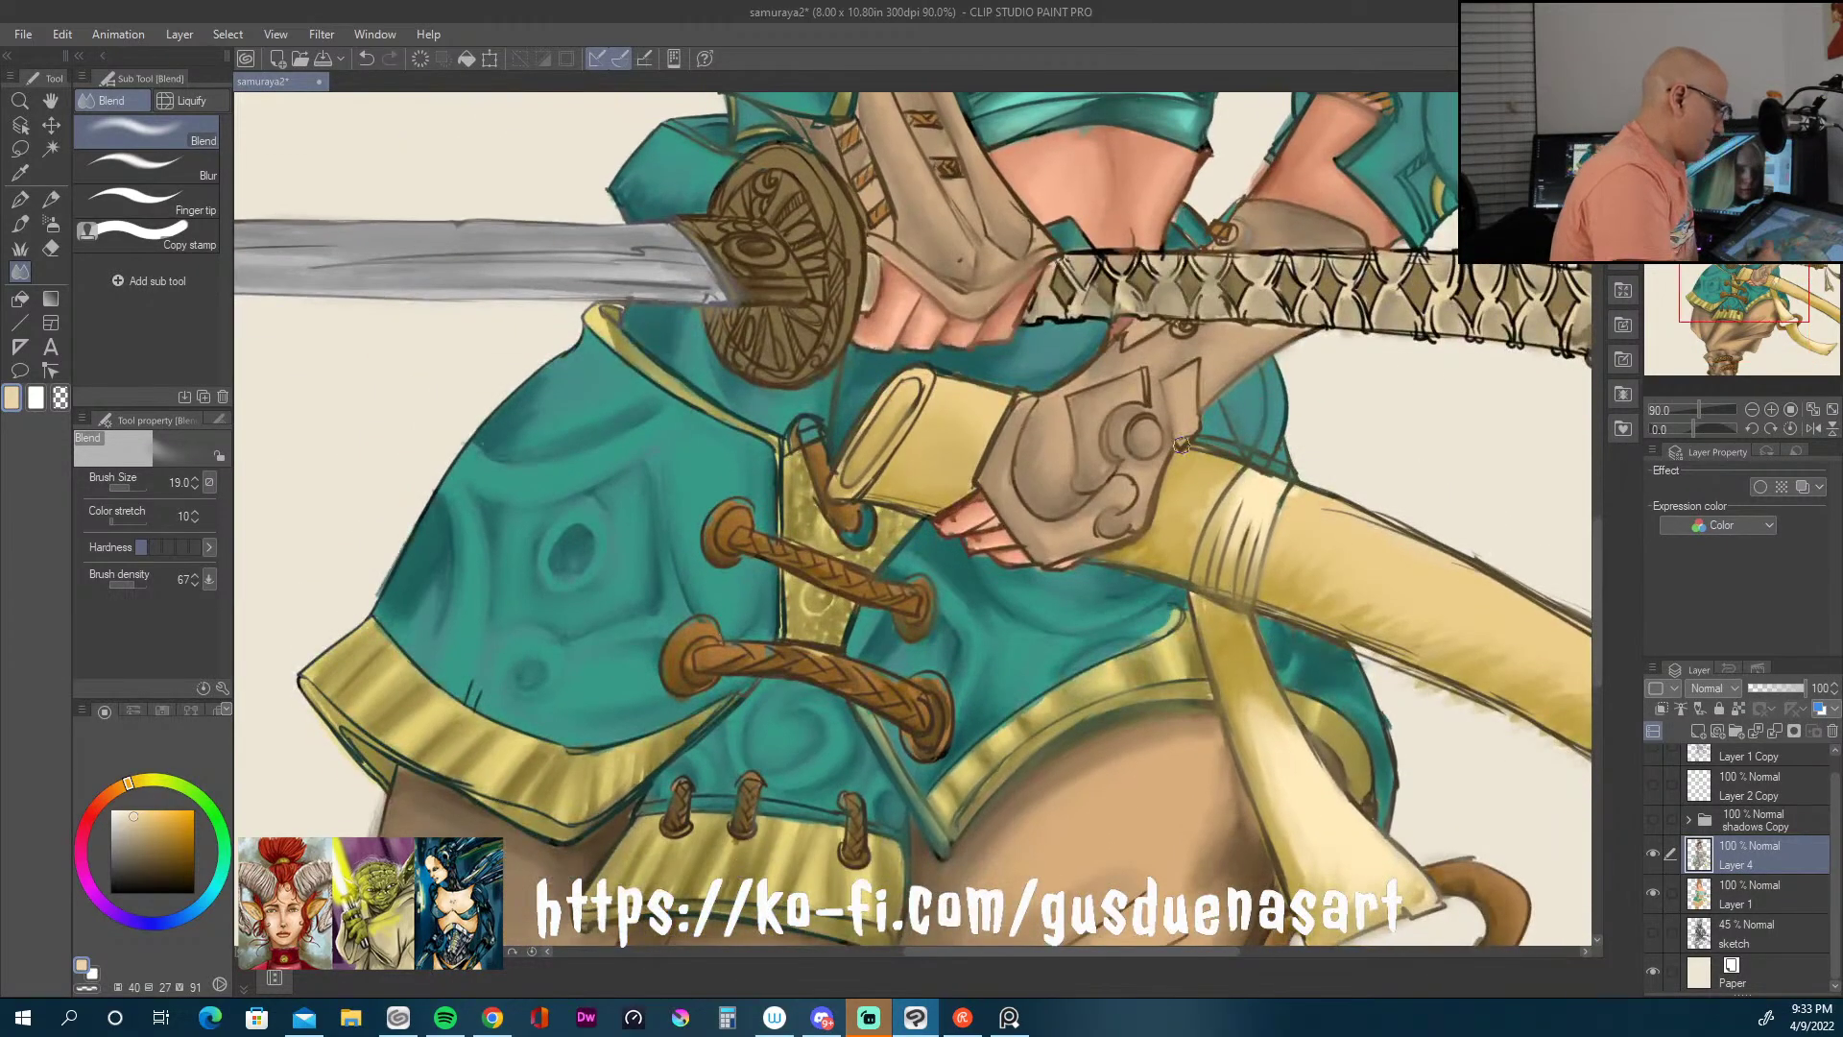
pyautogui.moveTo(1082, 370)
pyautogui.mouseDown()
pyautogui.moveTo(1016, 395)
pyautogui.moveTo(977, 477)
pyautogui.mouseUp()
# Step: Reduce the Blend tool's brush size to 3.0
pyautogui.moveTo(1599, 489); pyautogui.dragTo(1613, 313)
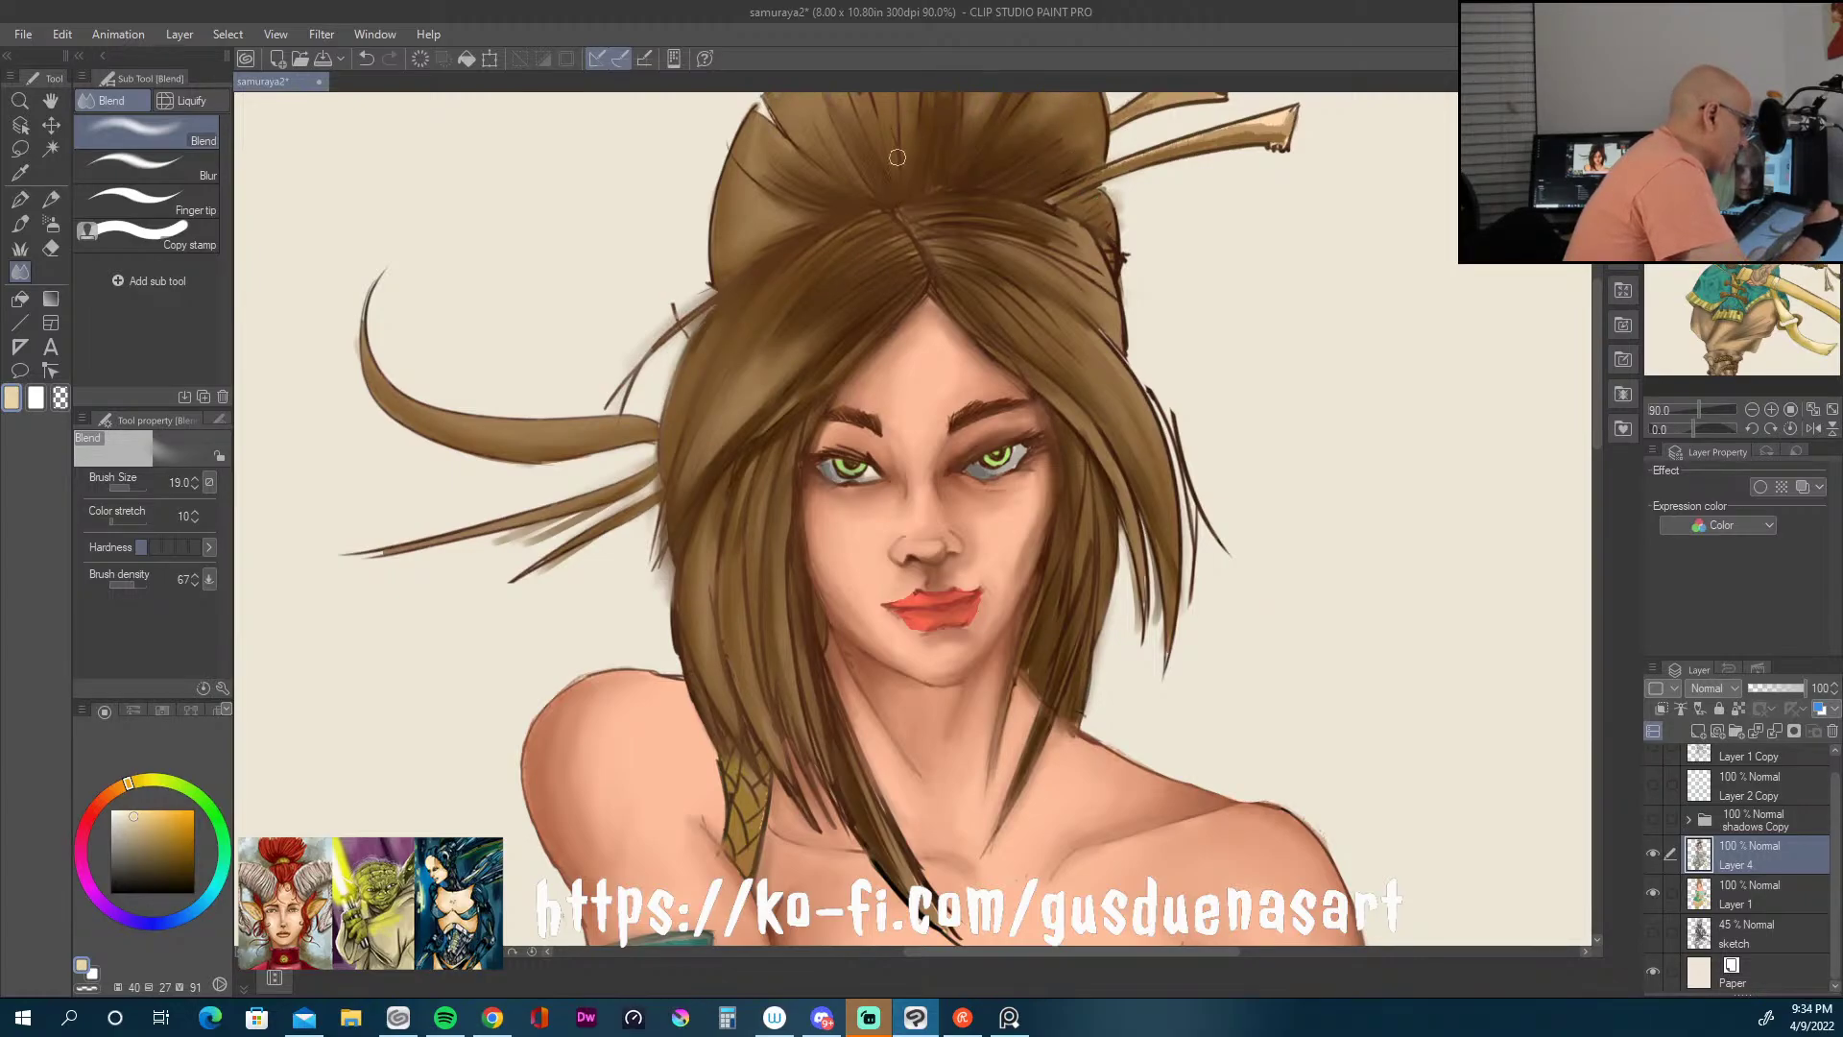
pyautogui.scroll(3, 1597, 434)
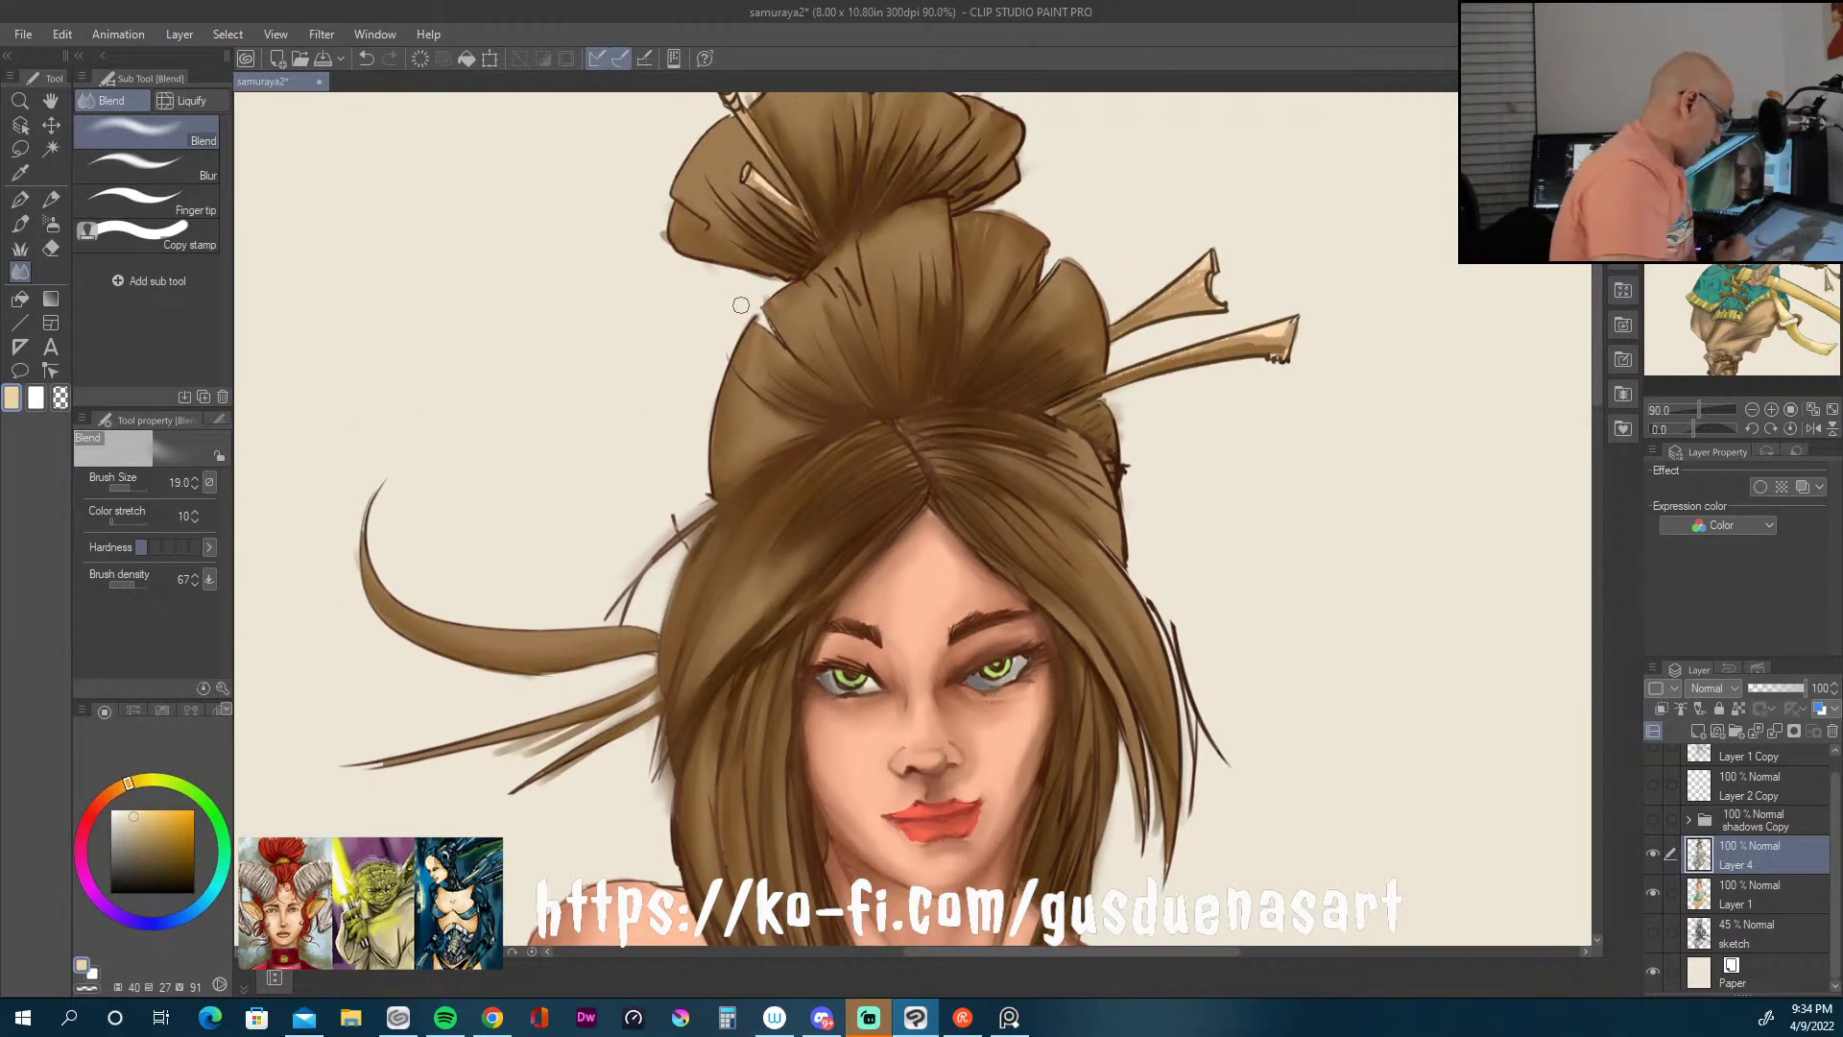
pyautogui.press('[')
pyautogui.press('[')
pyautogui.press('[')
pyautogui.press('[')
pyautogui.press('[')
pyautogui.press('[')
pyautogui.press('[')
pyautogui.press('[')
pyautogui.press('[')
pyautogui.press('[')
pyautogui.press('[')
pyautogui.press('[')
pyautogui.press('[')
pyautogui.press('[')
pyautogui.press('[')
pyautogui.press('[')
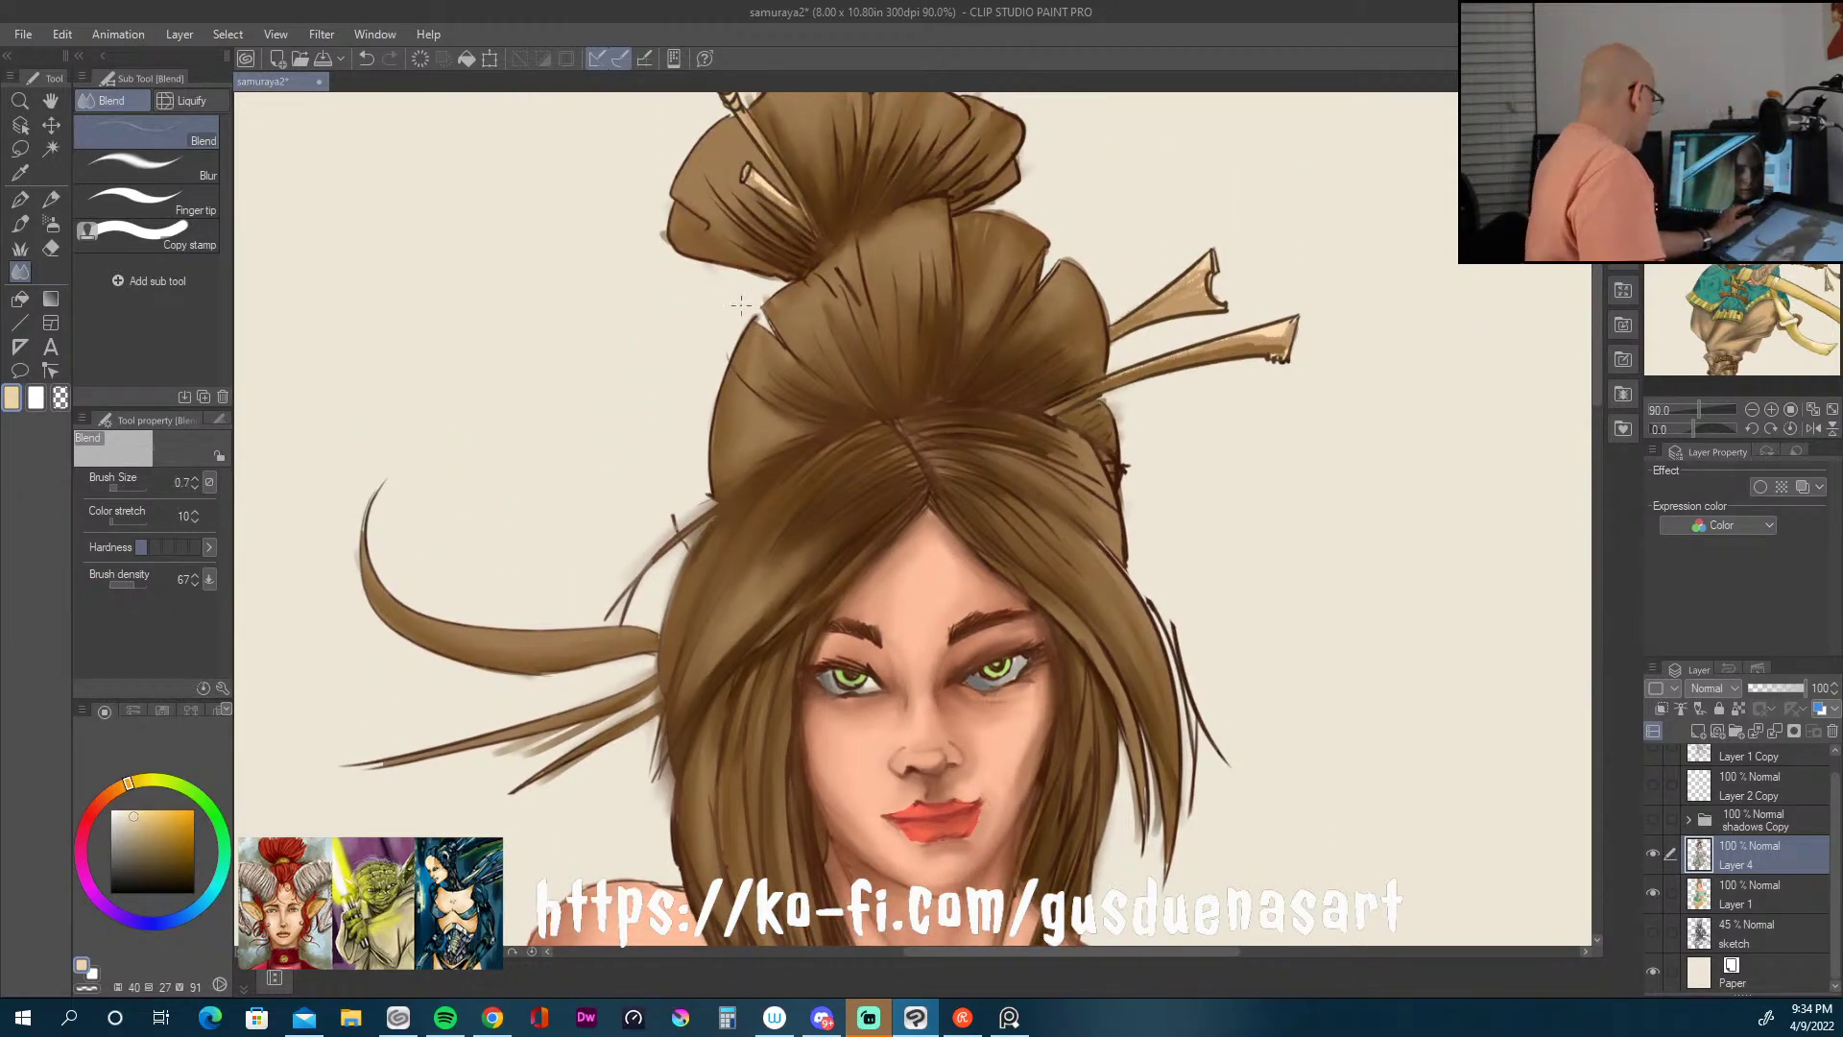
pyautogui.scroll(-5, 741, 305)
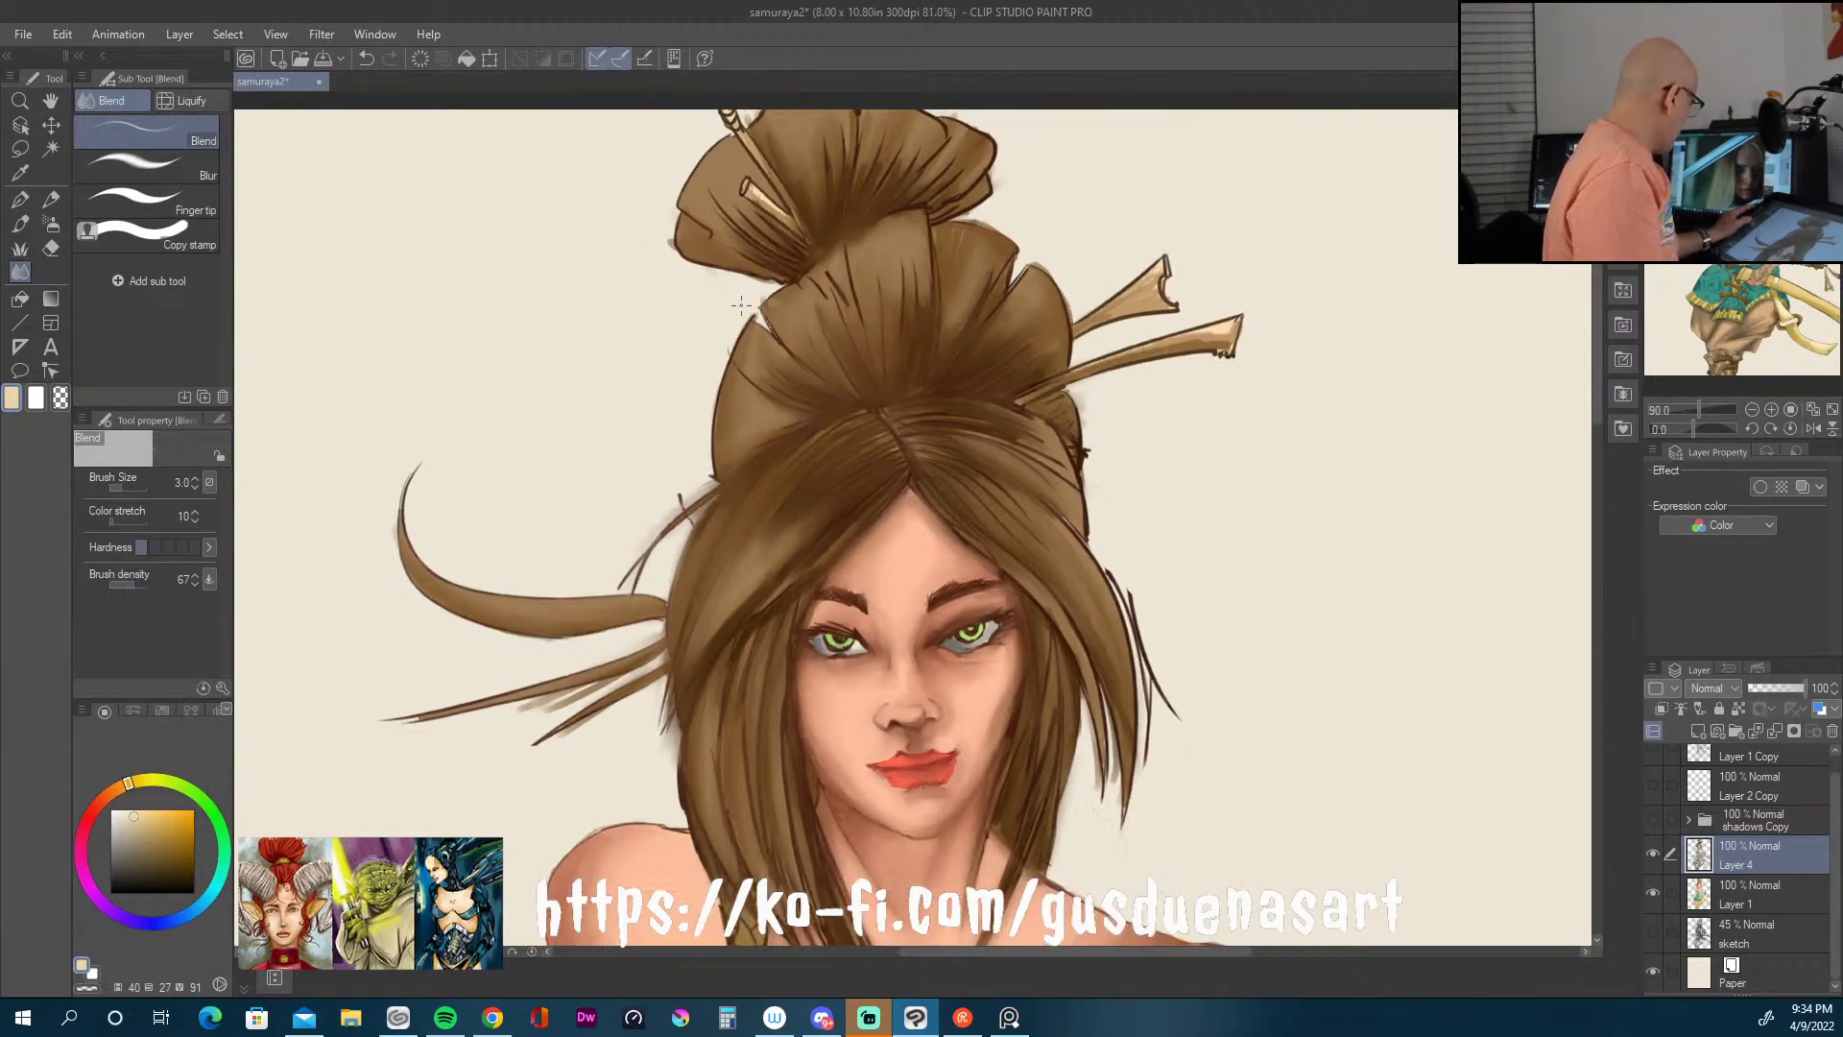
pyautogui.scroll(-2, 741, 305)
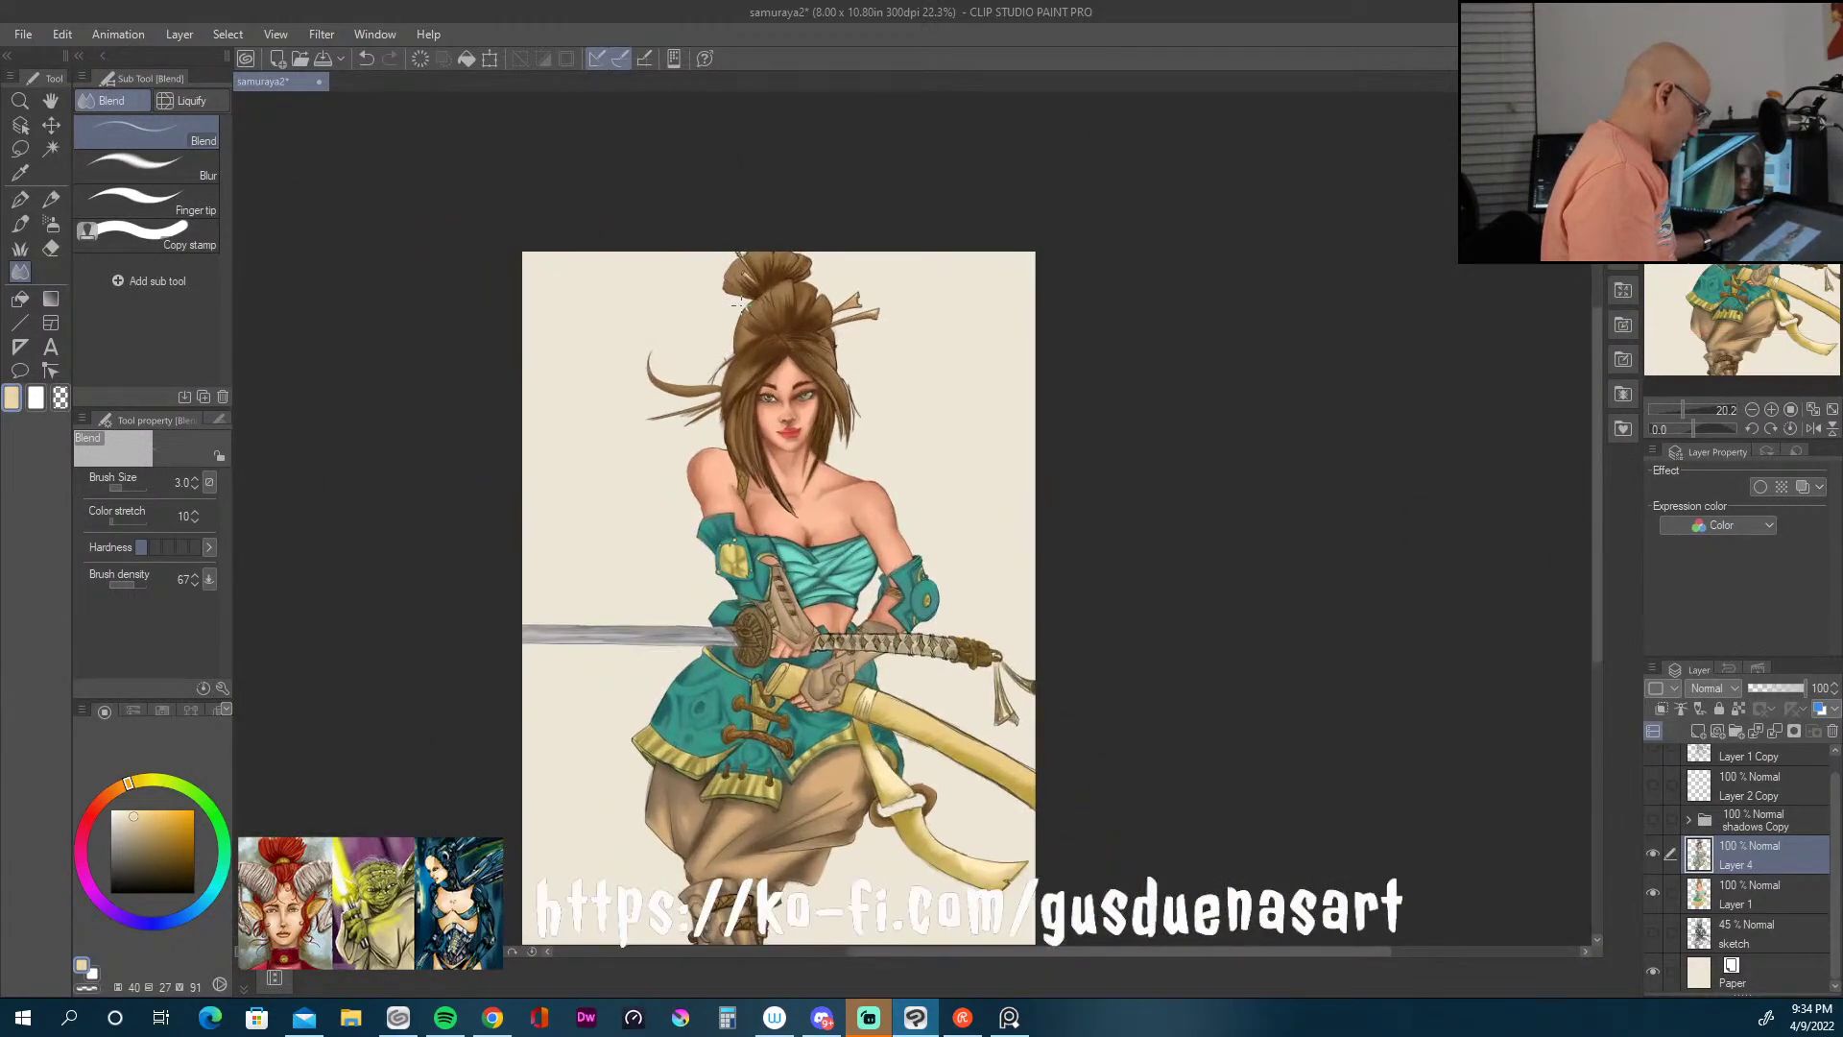
pyautogui.scroll(3, 741, 305)
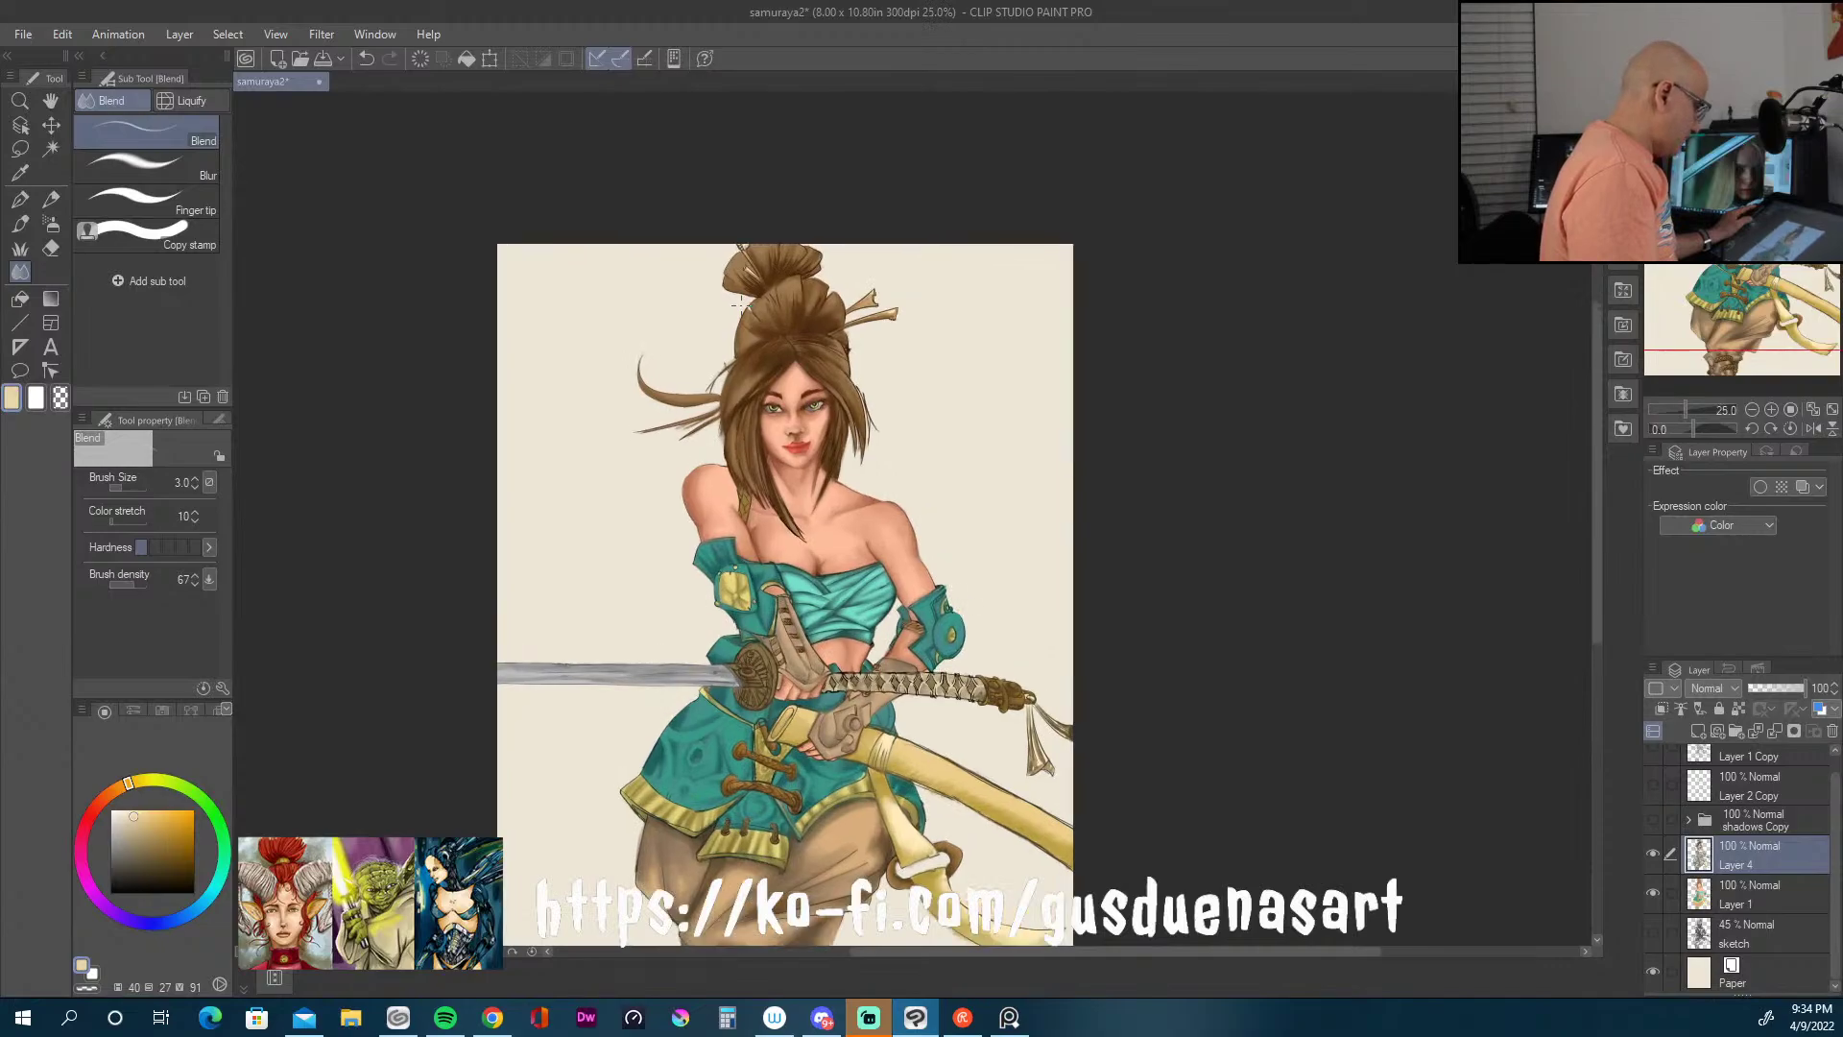